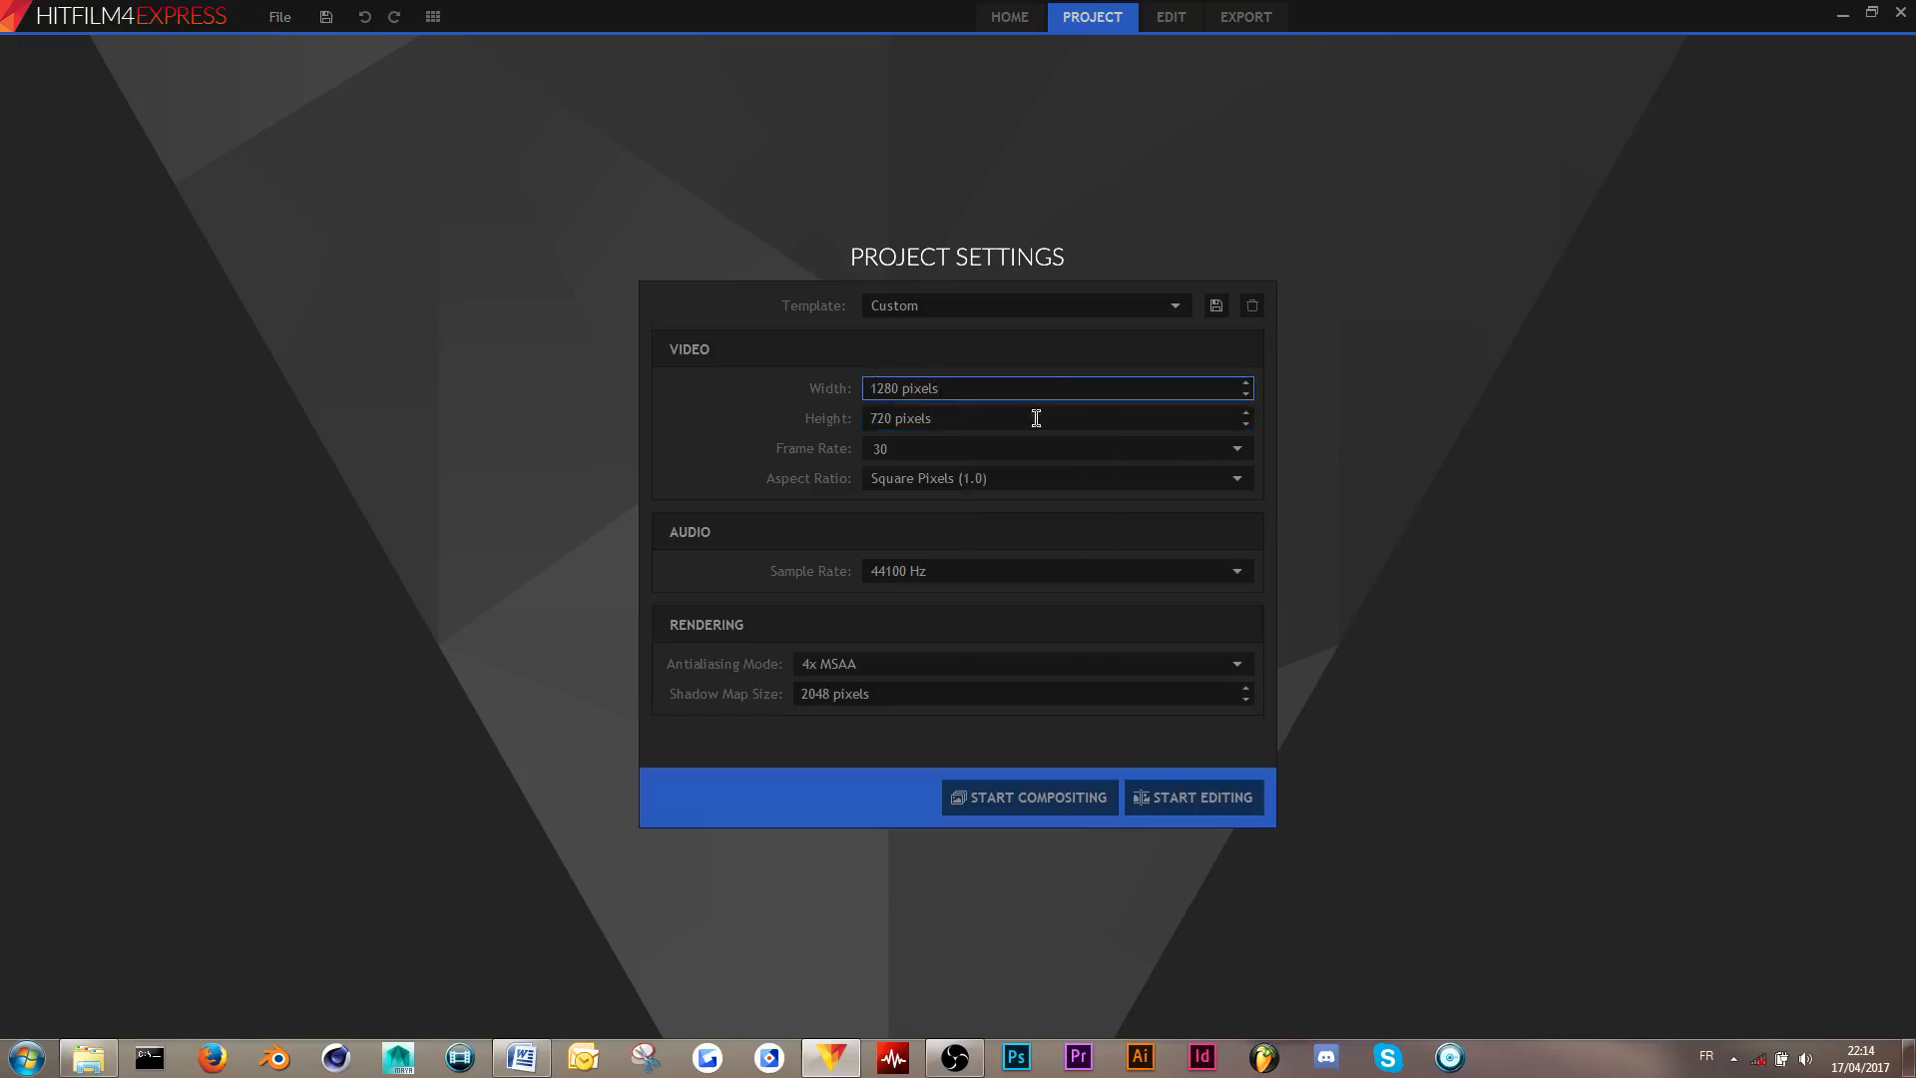
# - Start editing a 1280 × 720 project at 30 fps with square pixels and a 44100 Hz sample rate
pyautogui.click(963, 449)
pyautogui.click(903, 454)
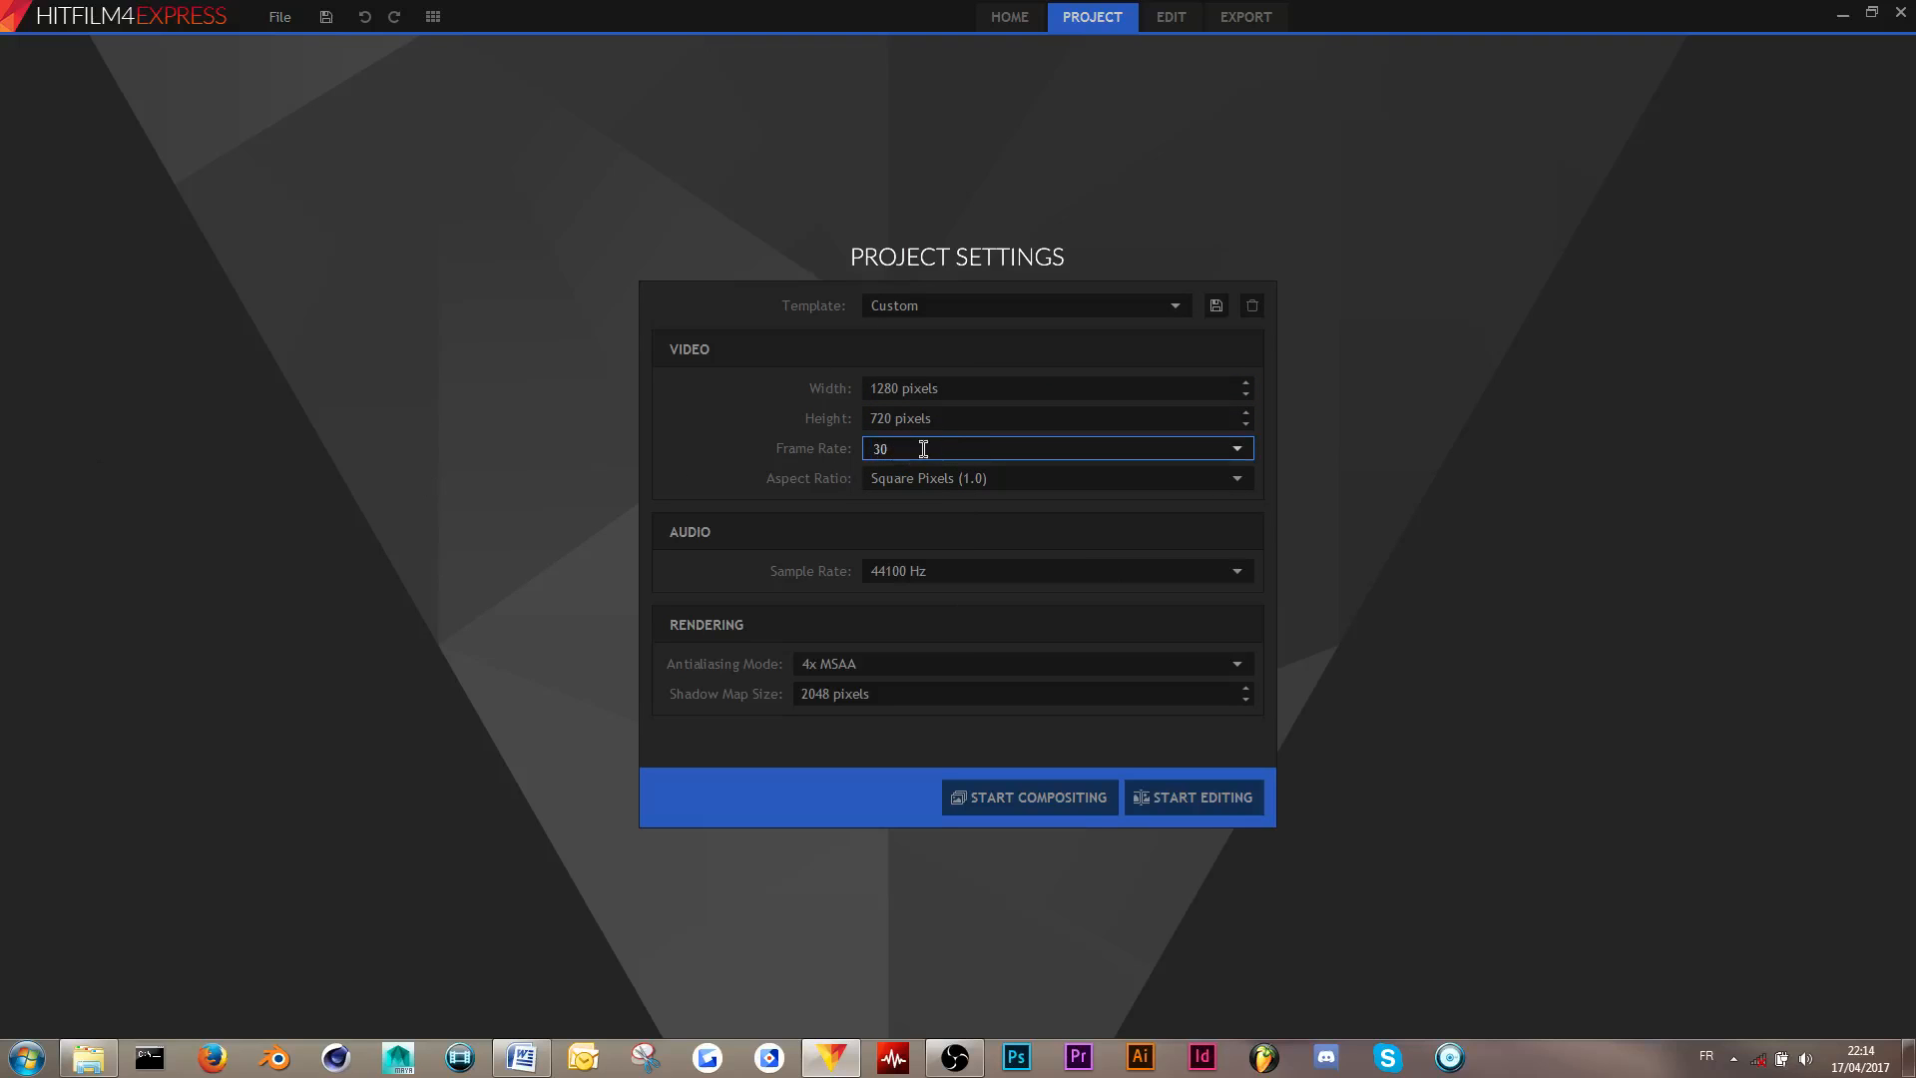
pyautogui.click(1074, 483)
pyautogui.click(1071, 483)
pyautogui.click(1071, 483)
pyautogui.click(1071, 483)
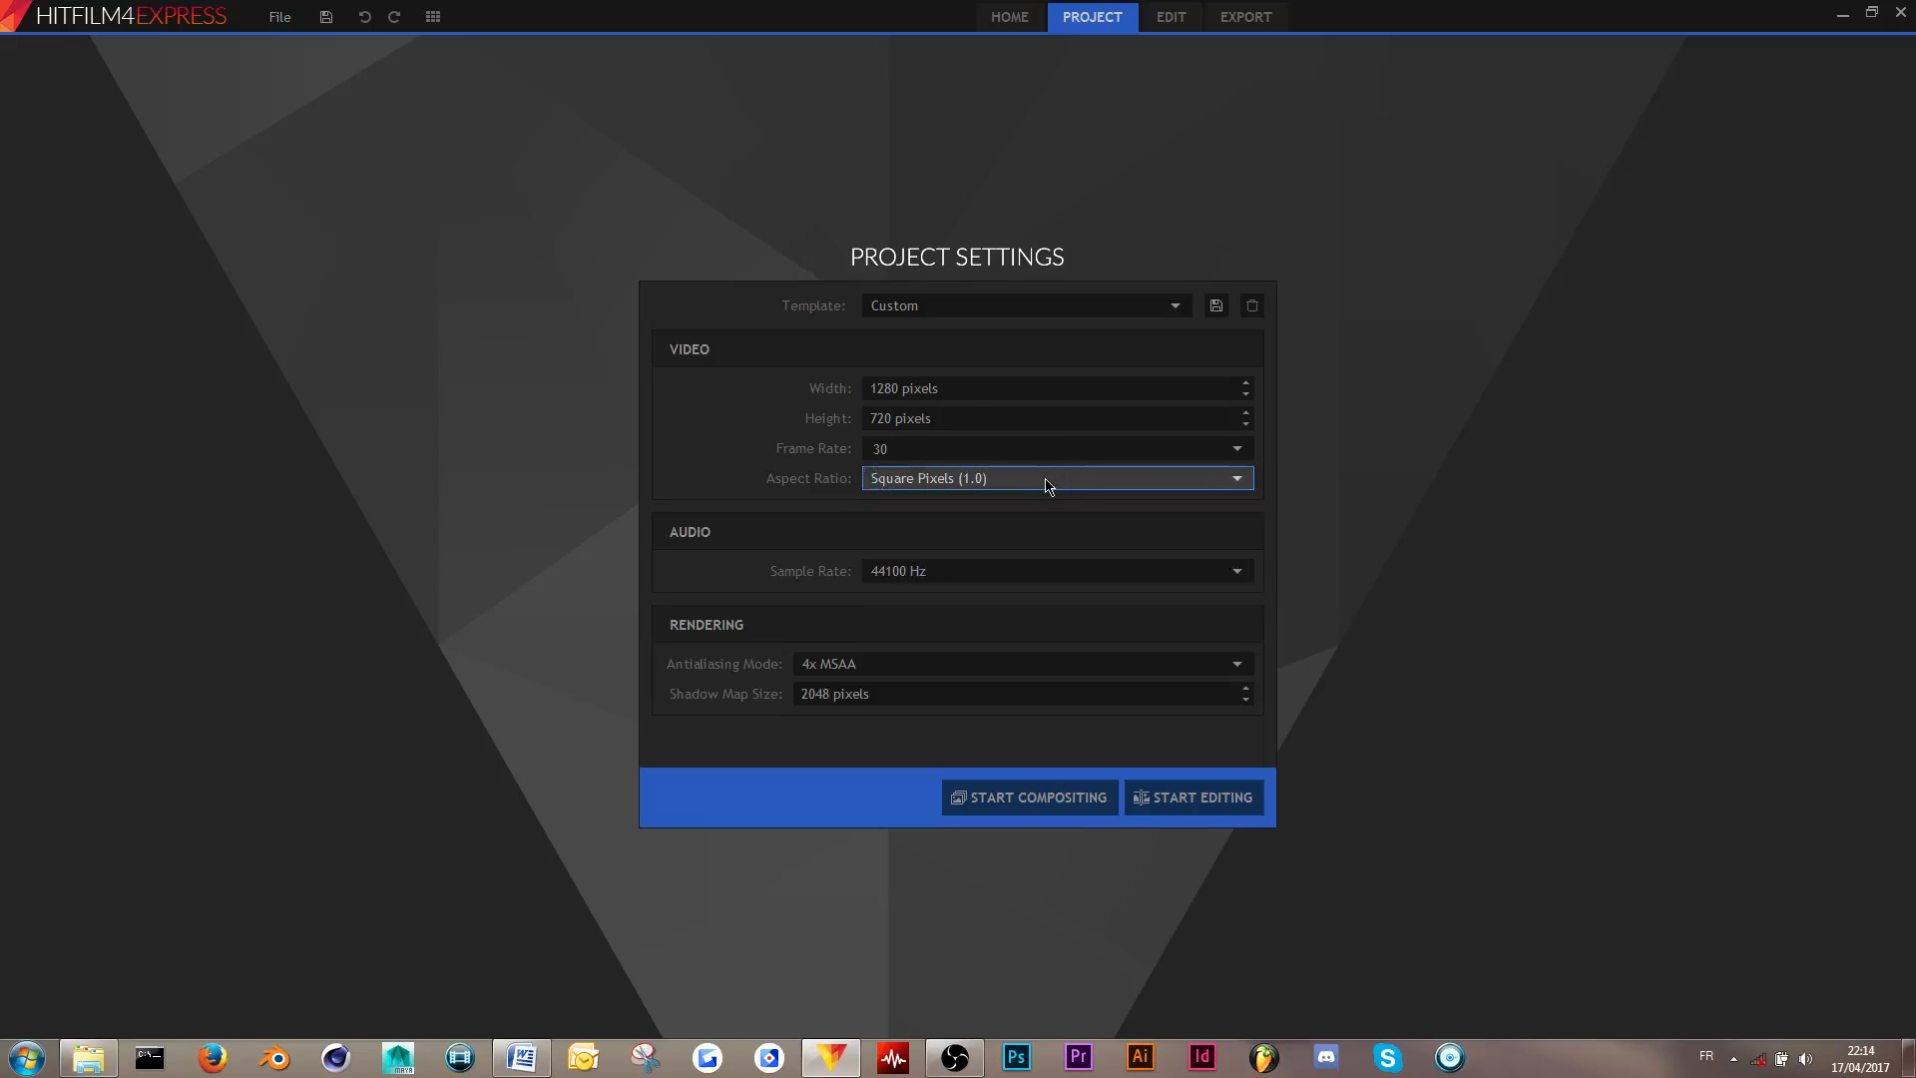
pyautogui.click(938, 485)
pyautogui.click(943, 489)
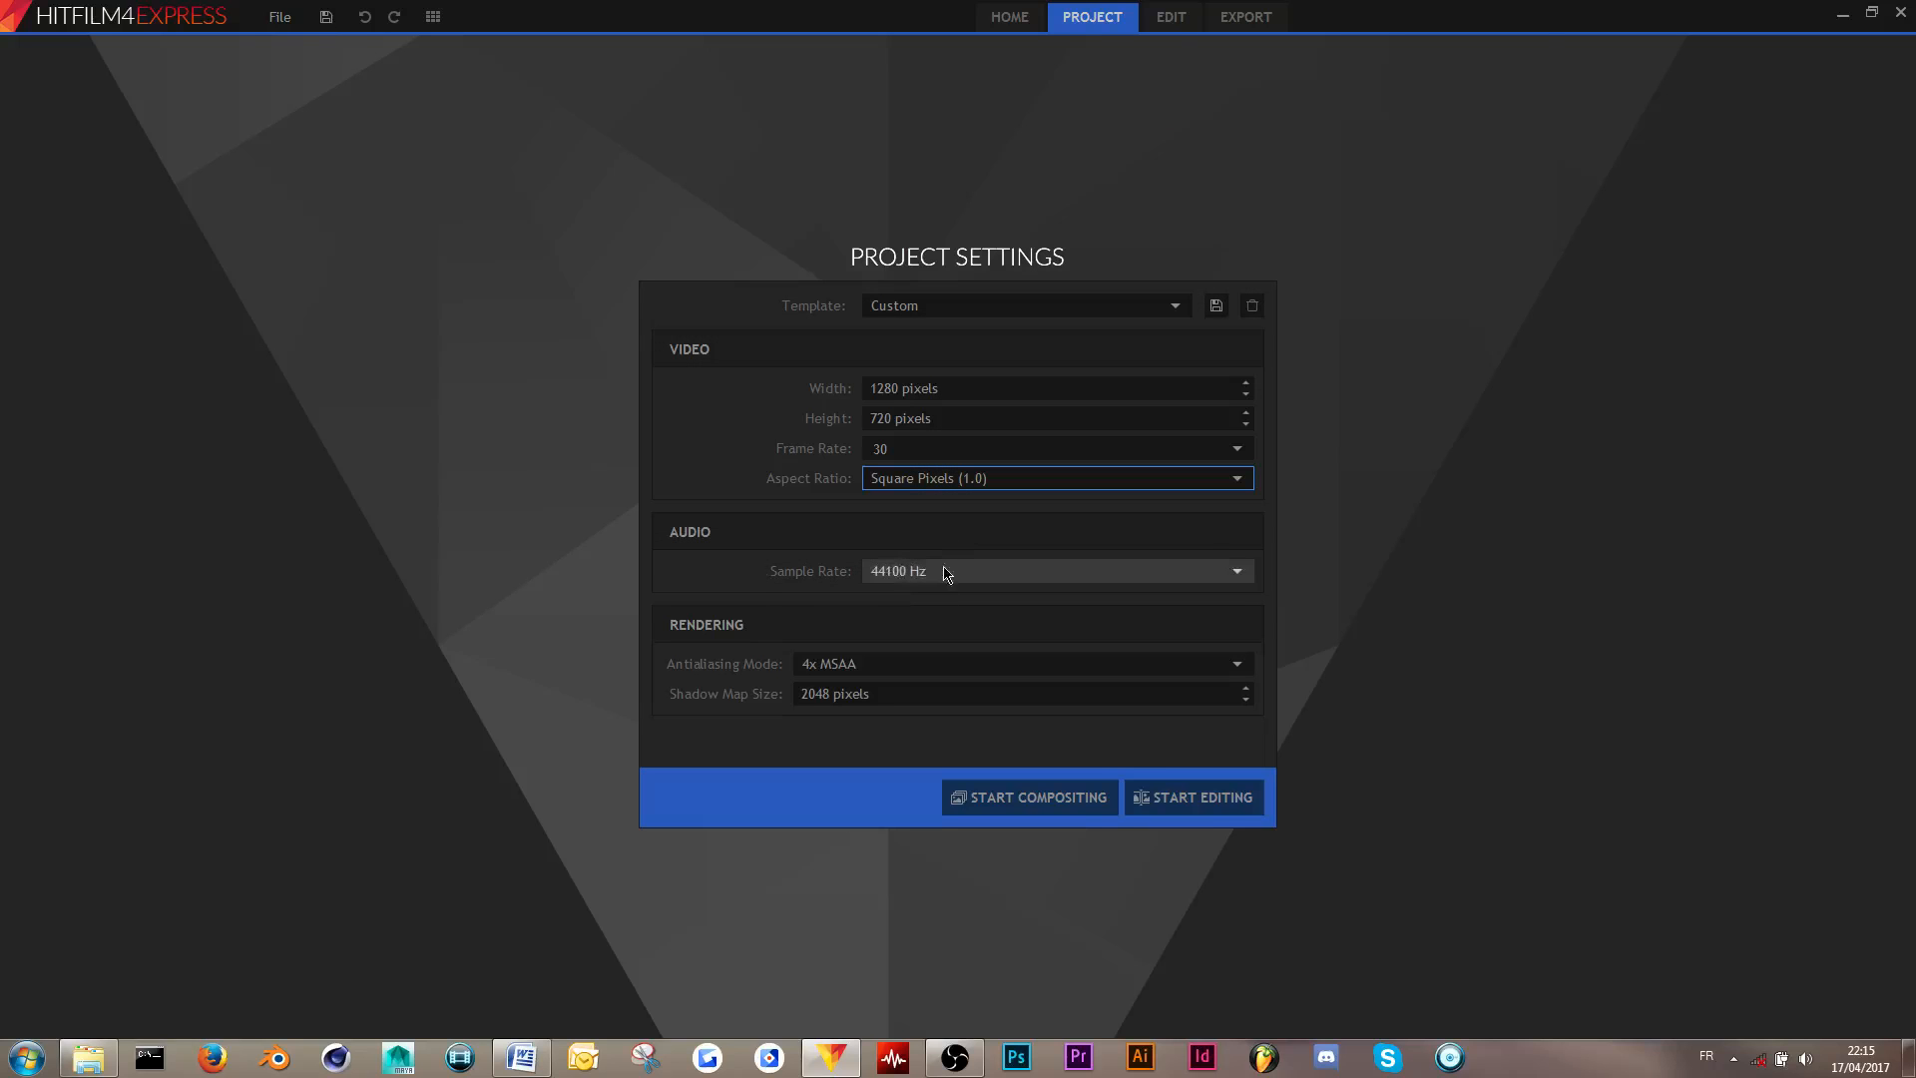
pyautogui.click(948, 575)
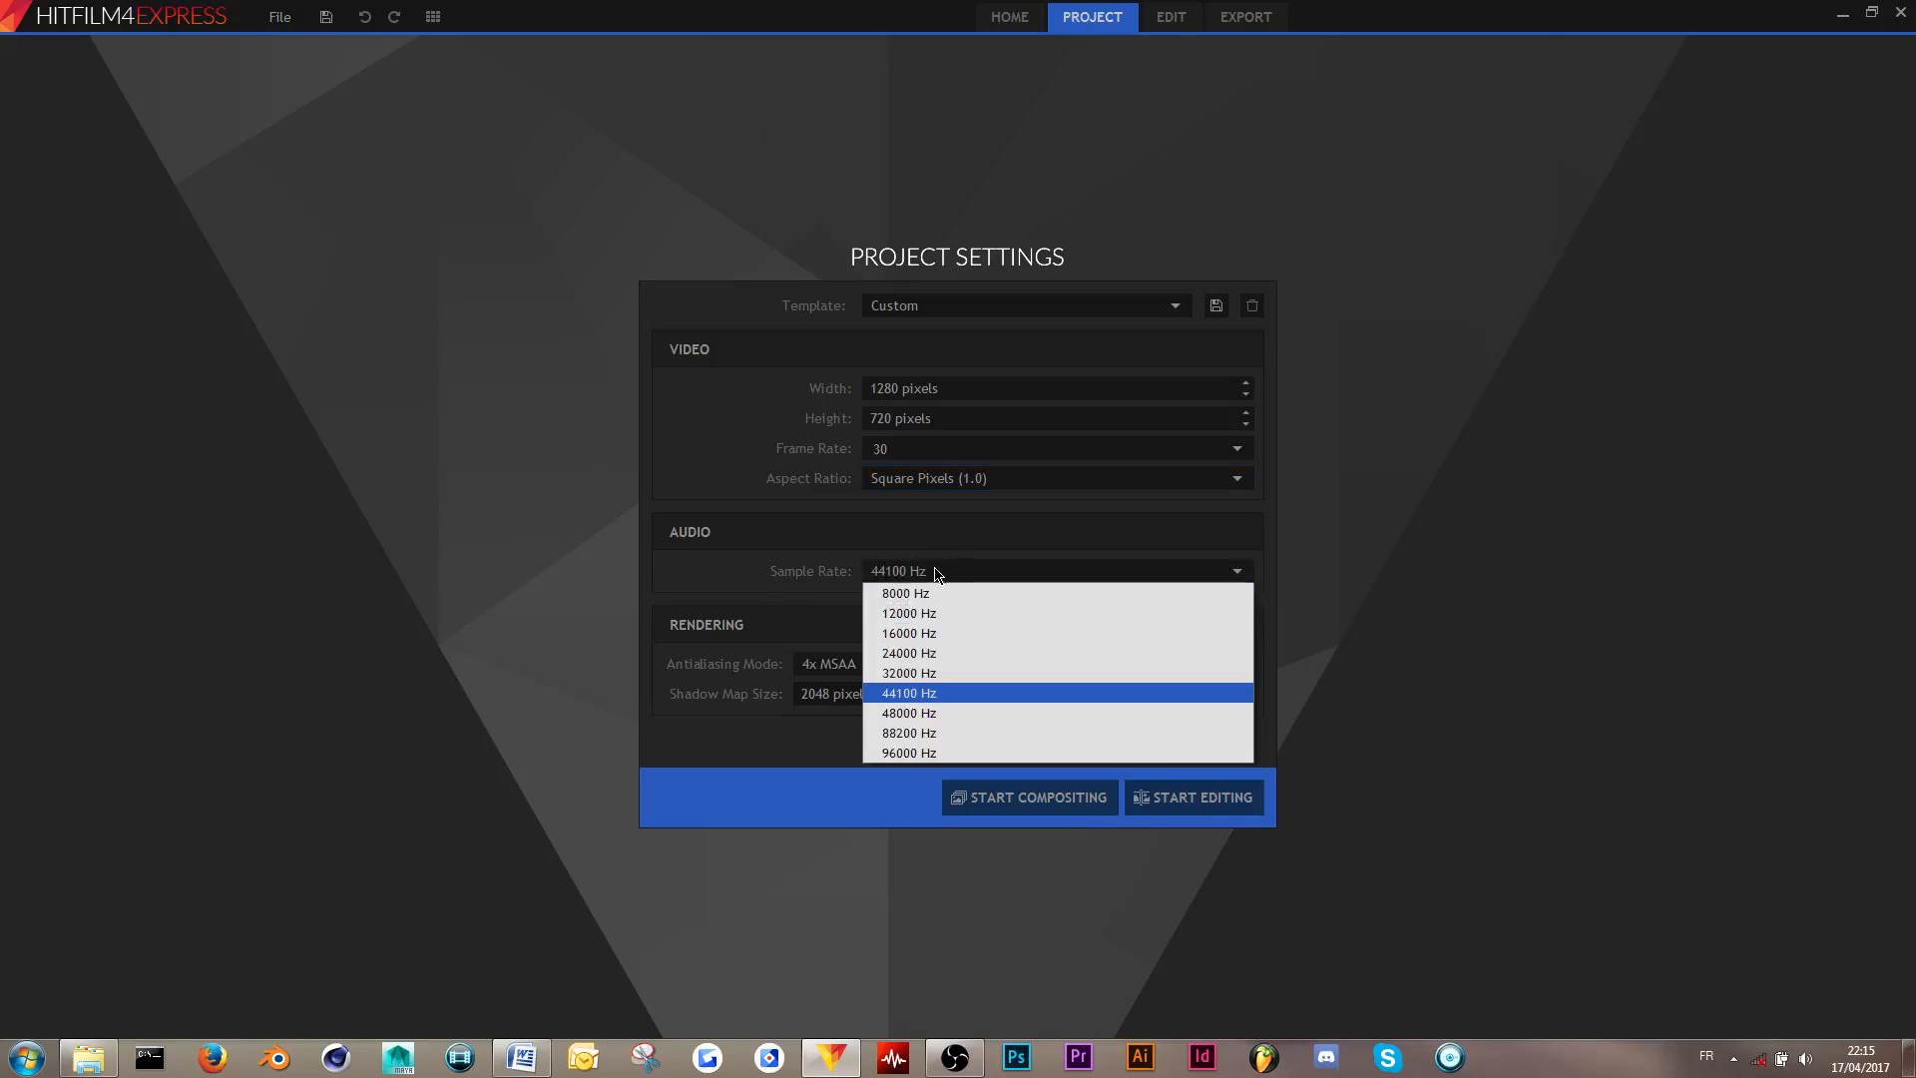
pyautogui.click(948, 579)
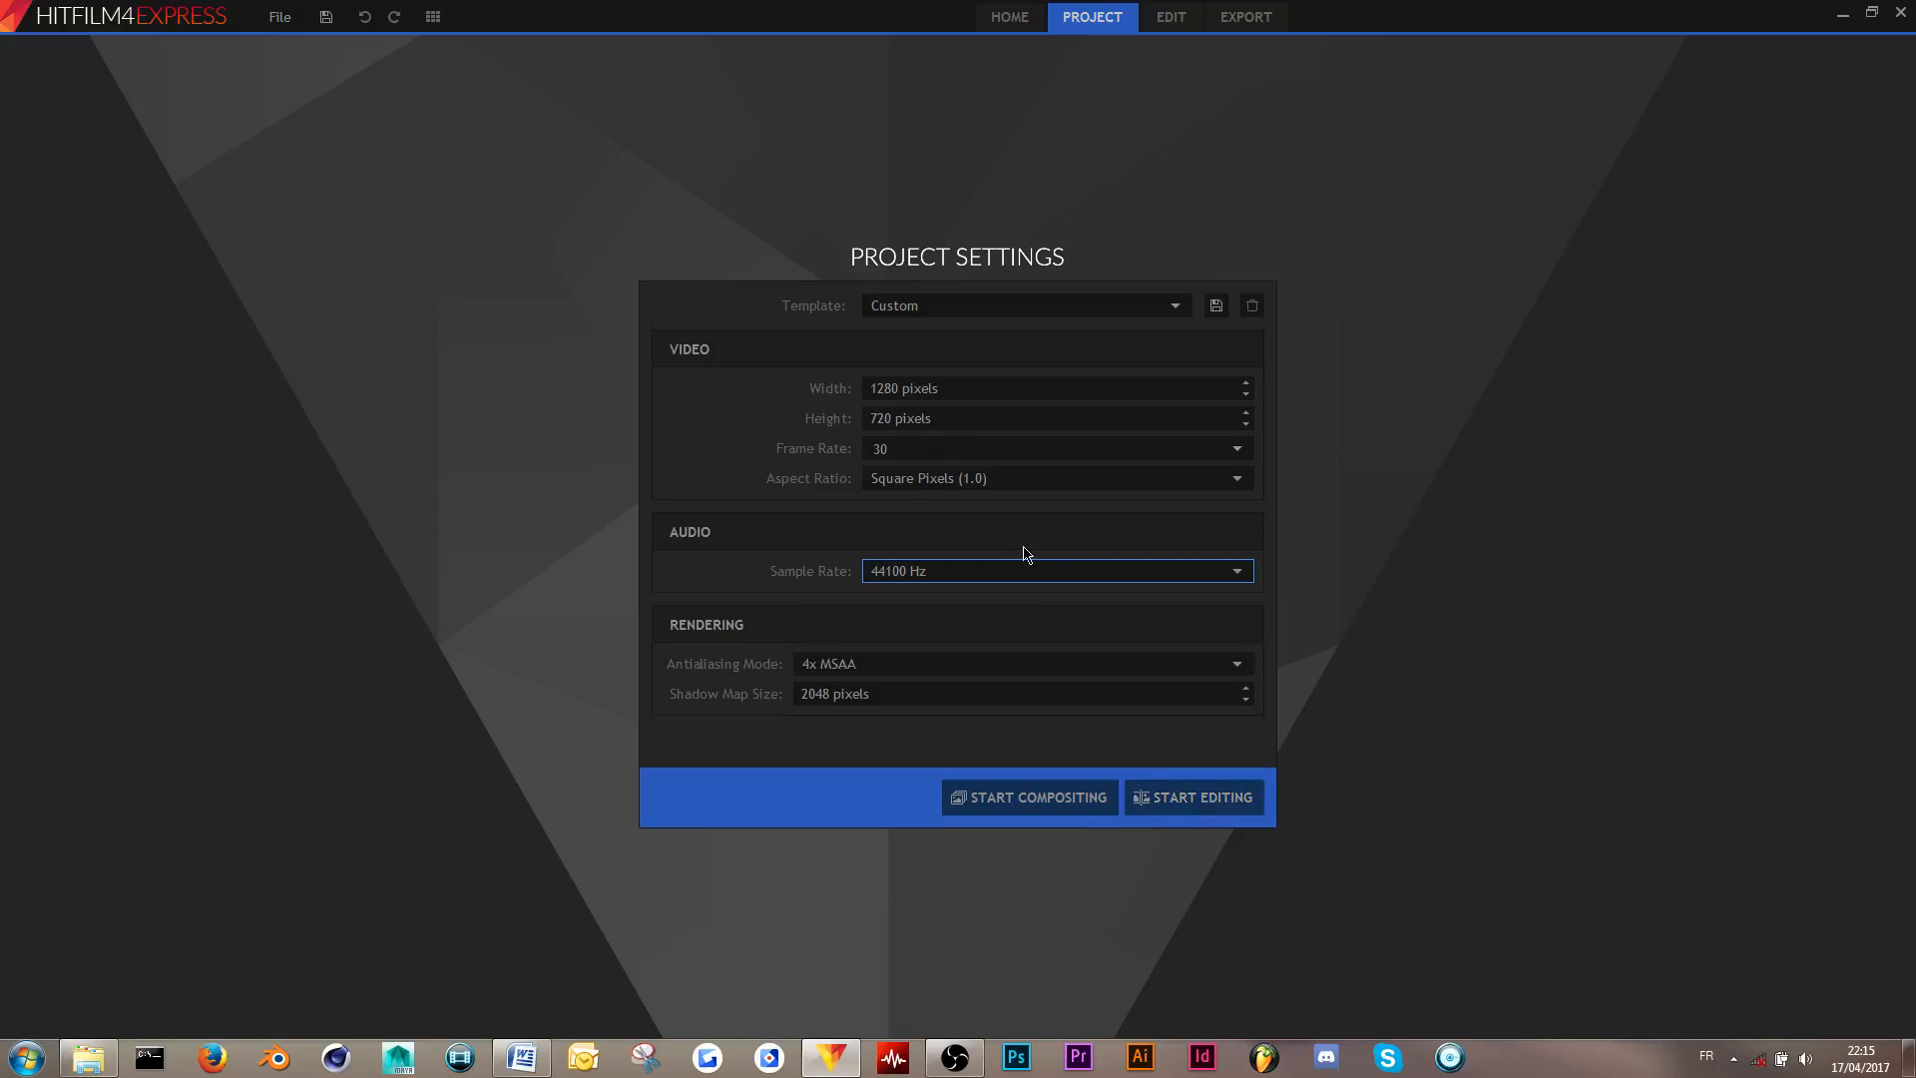
pyautogui.click(1213, 800)
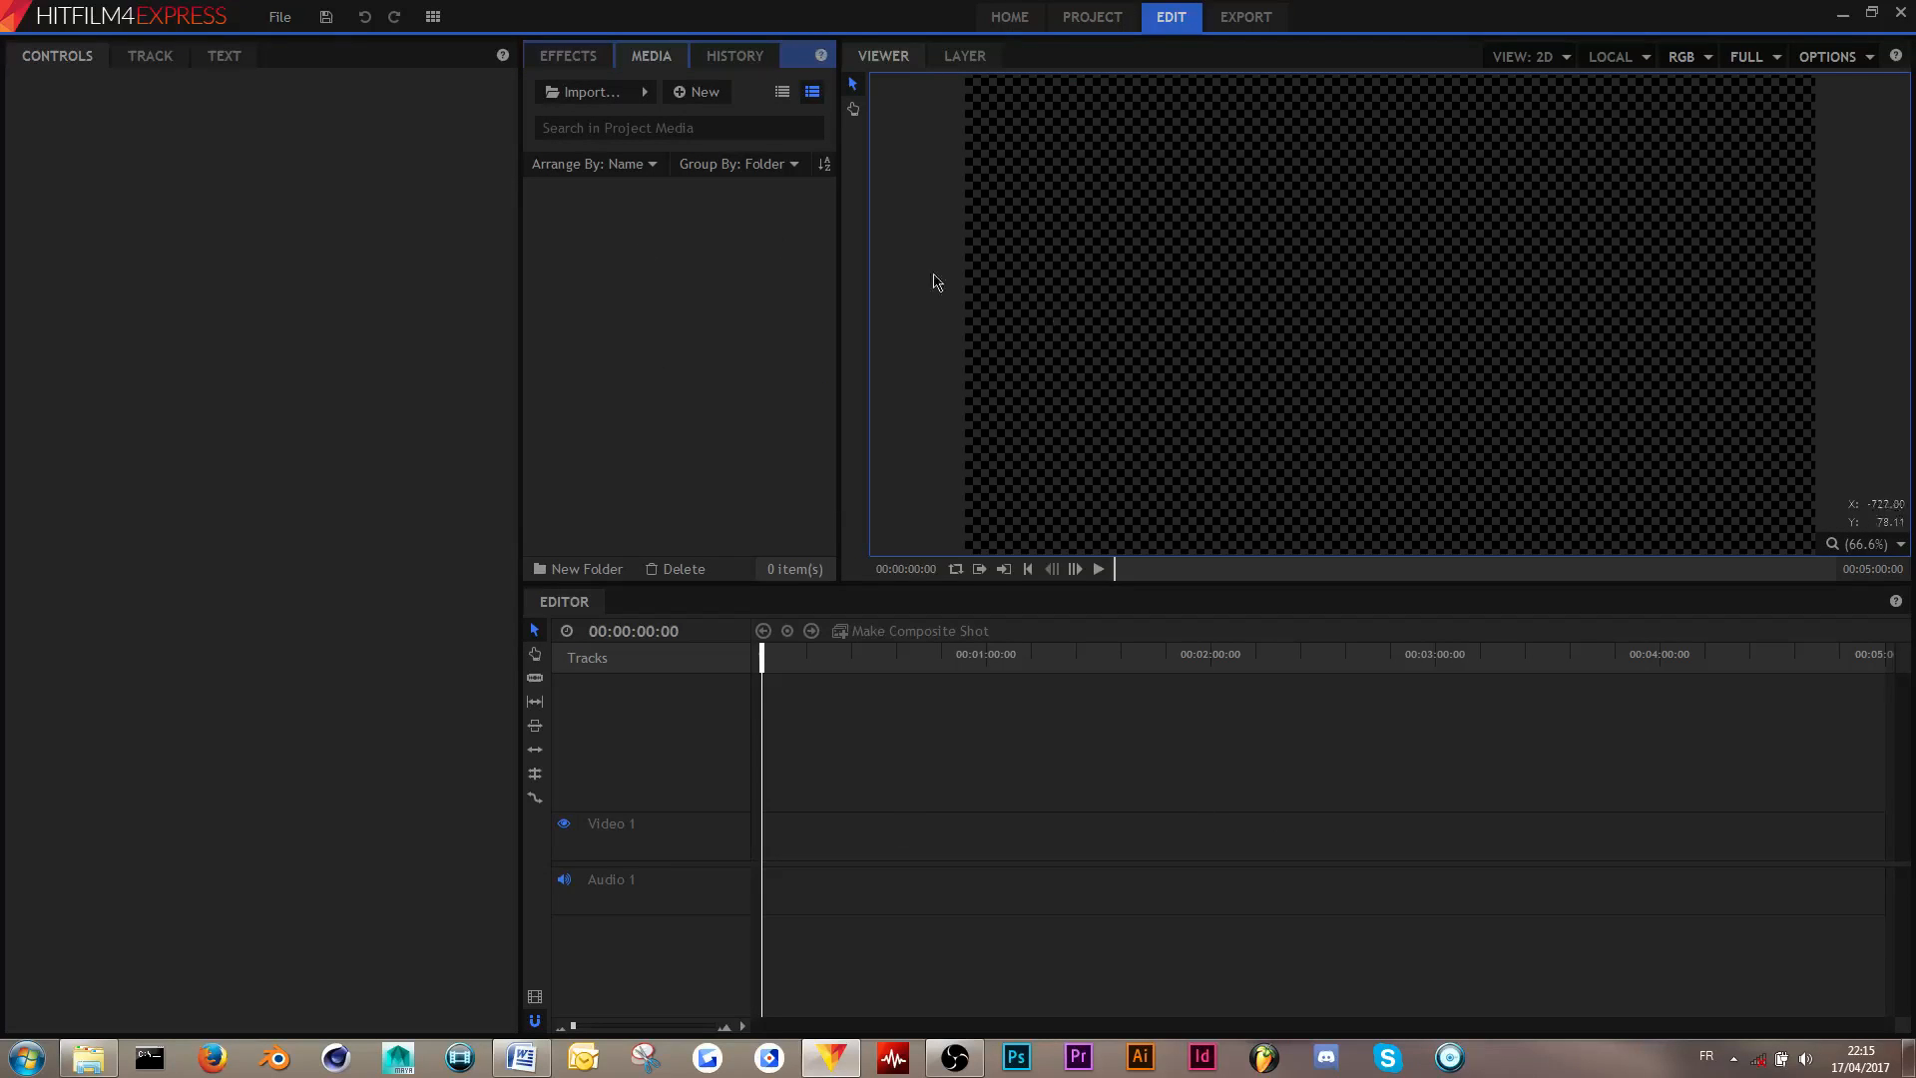
# - Try the Classic workspace layout and the Editing workspace layout
pyautogui.click(432, 17)
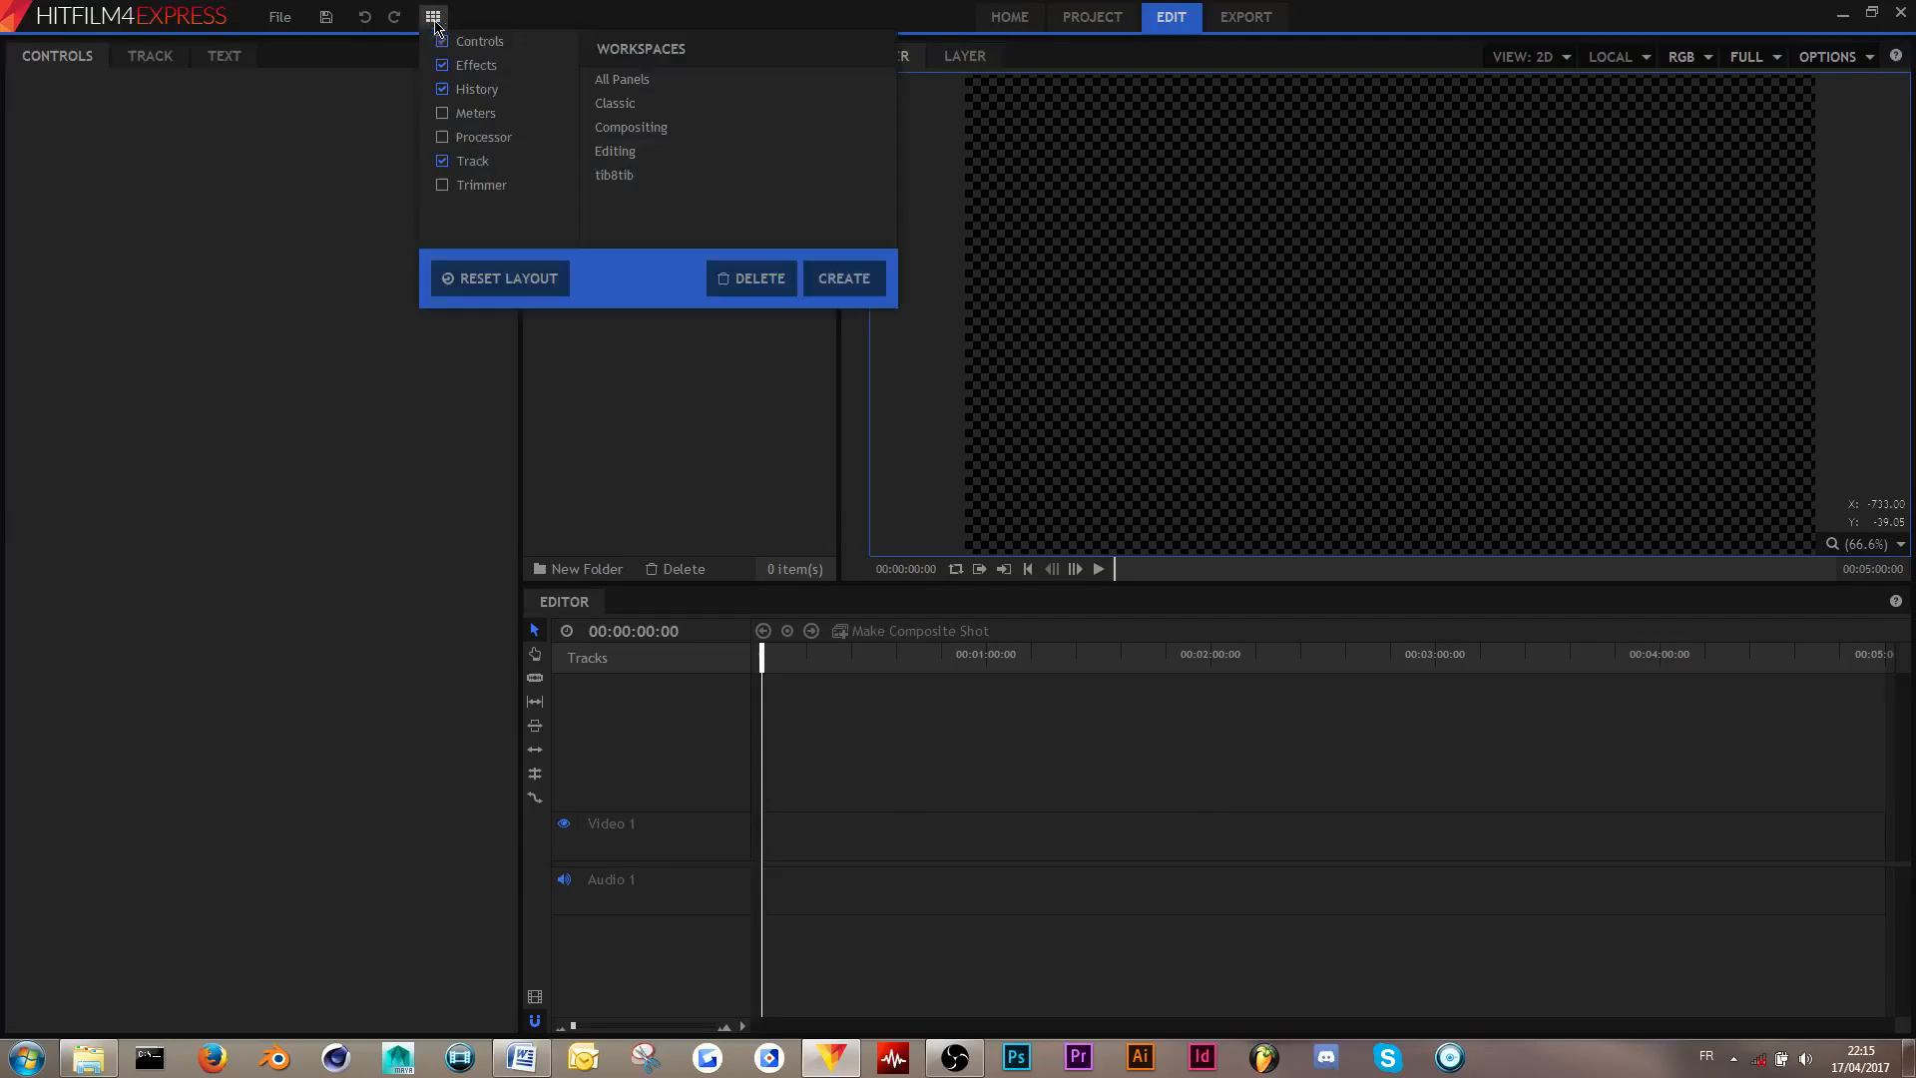
pyautogui.click(668, 106)
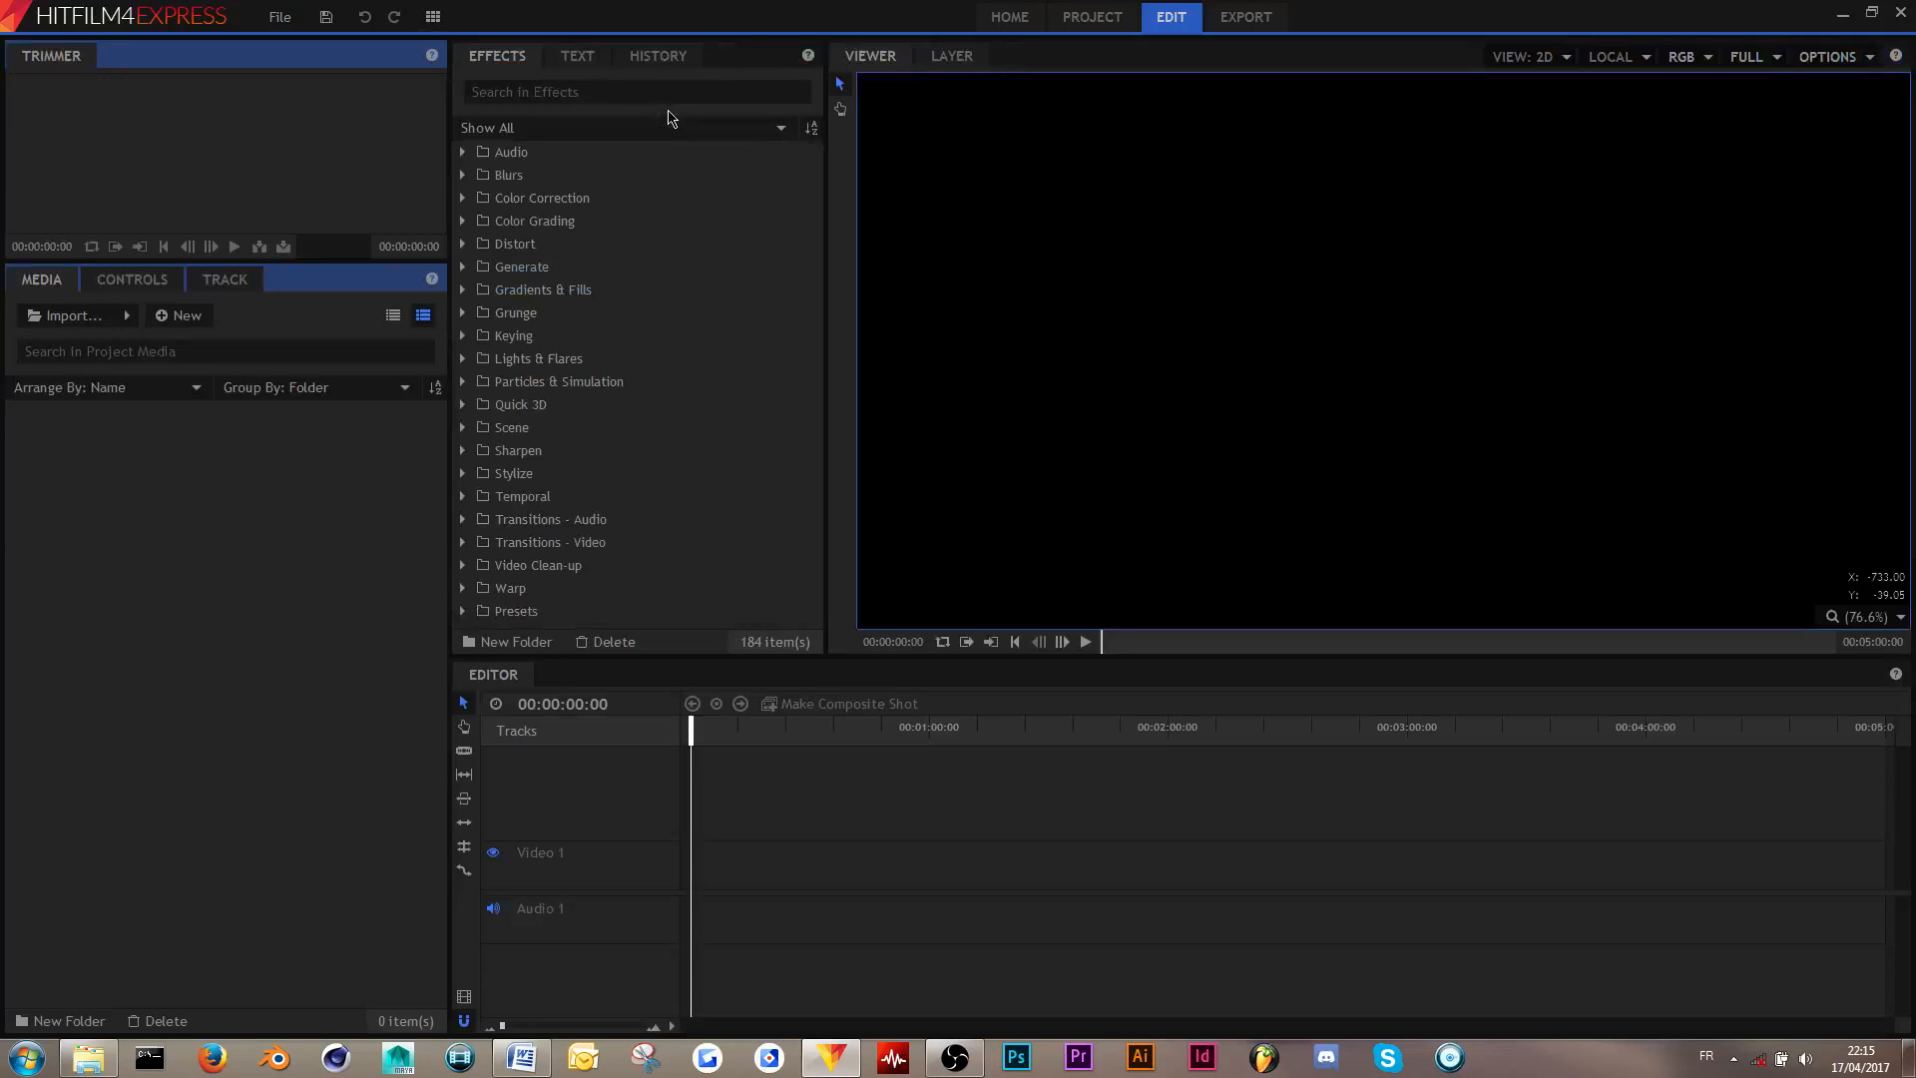
pyautogui.click(437, 22)
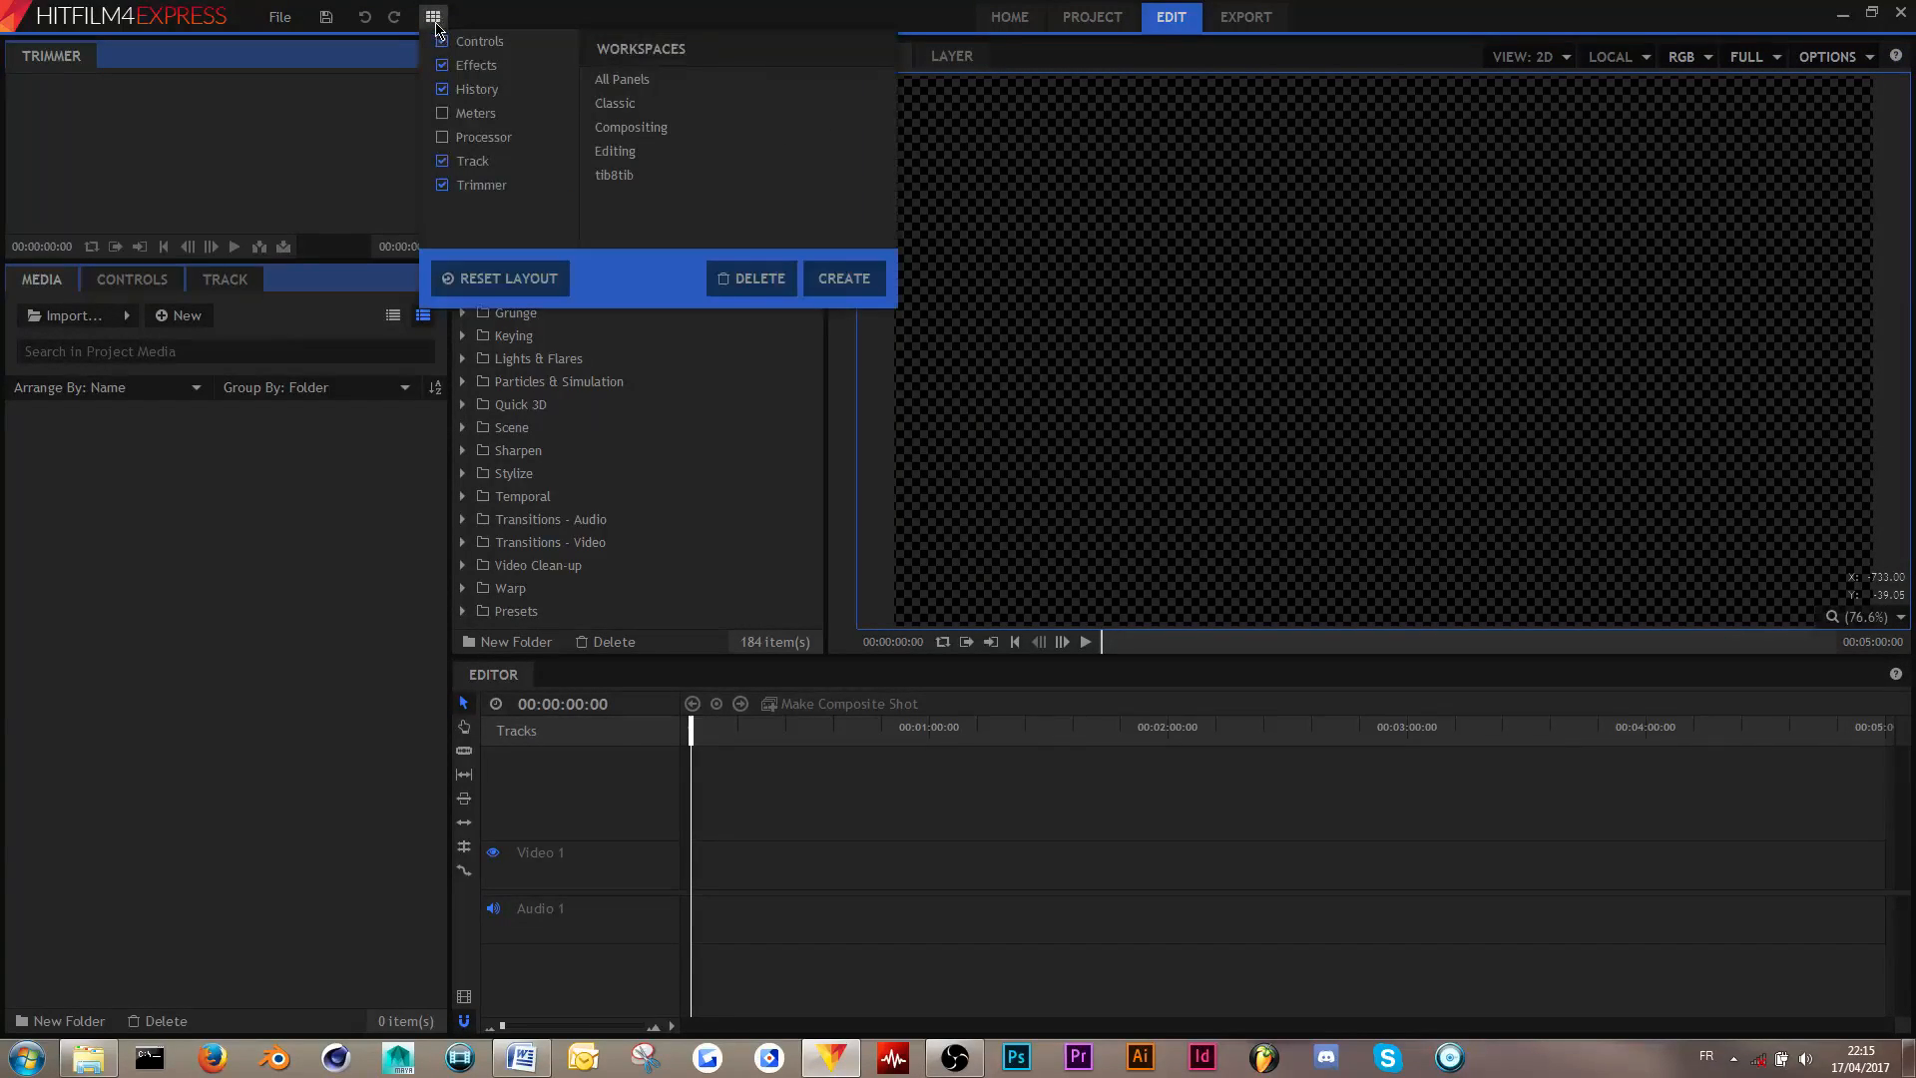
pyautogui.click(667, 152)
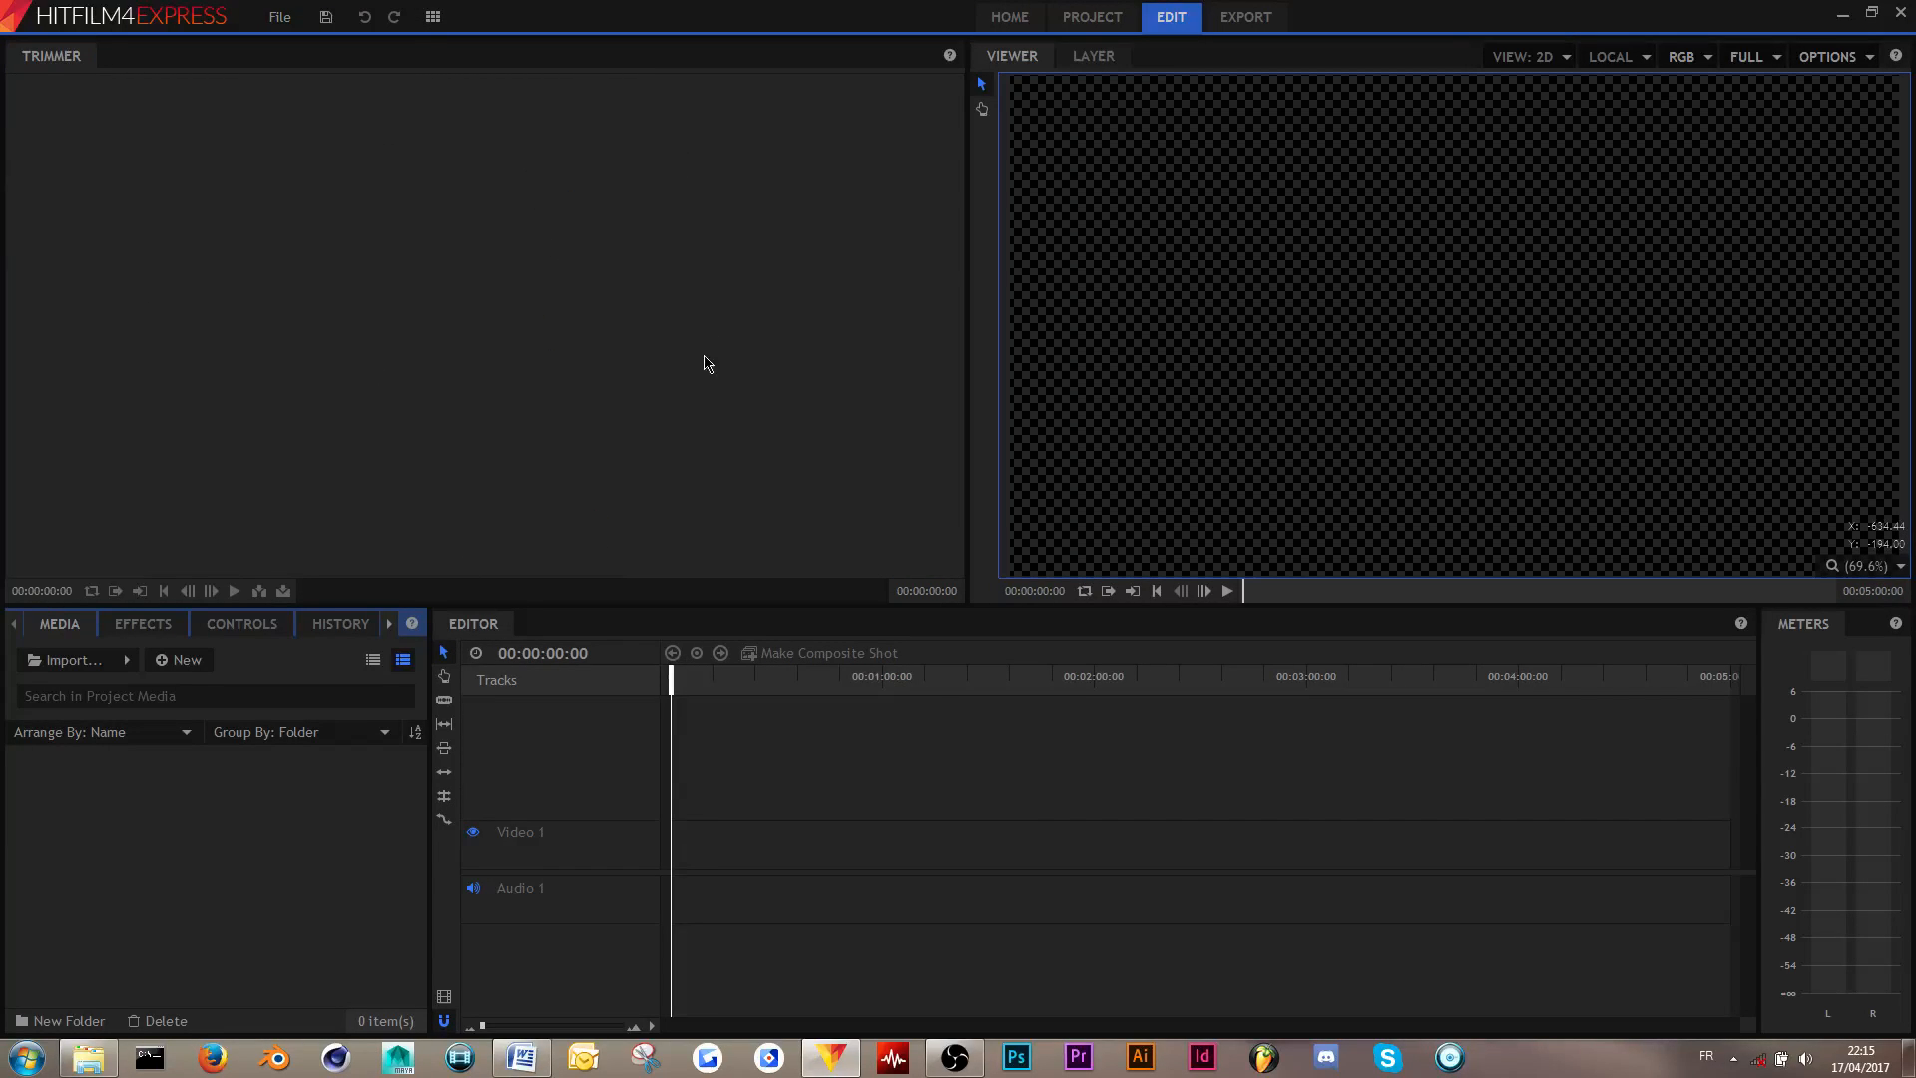
# - Switch to the Compositing workspace and make the Editor timeline area slightly taller
pyautogui.click(433, 17)
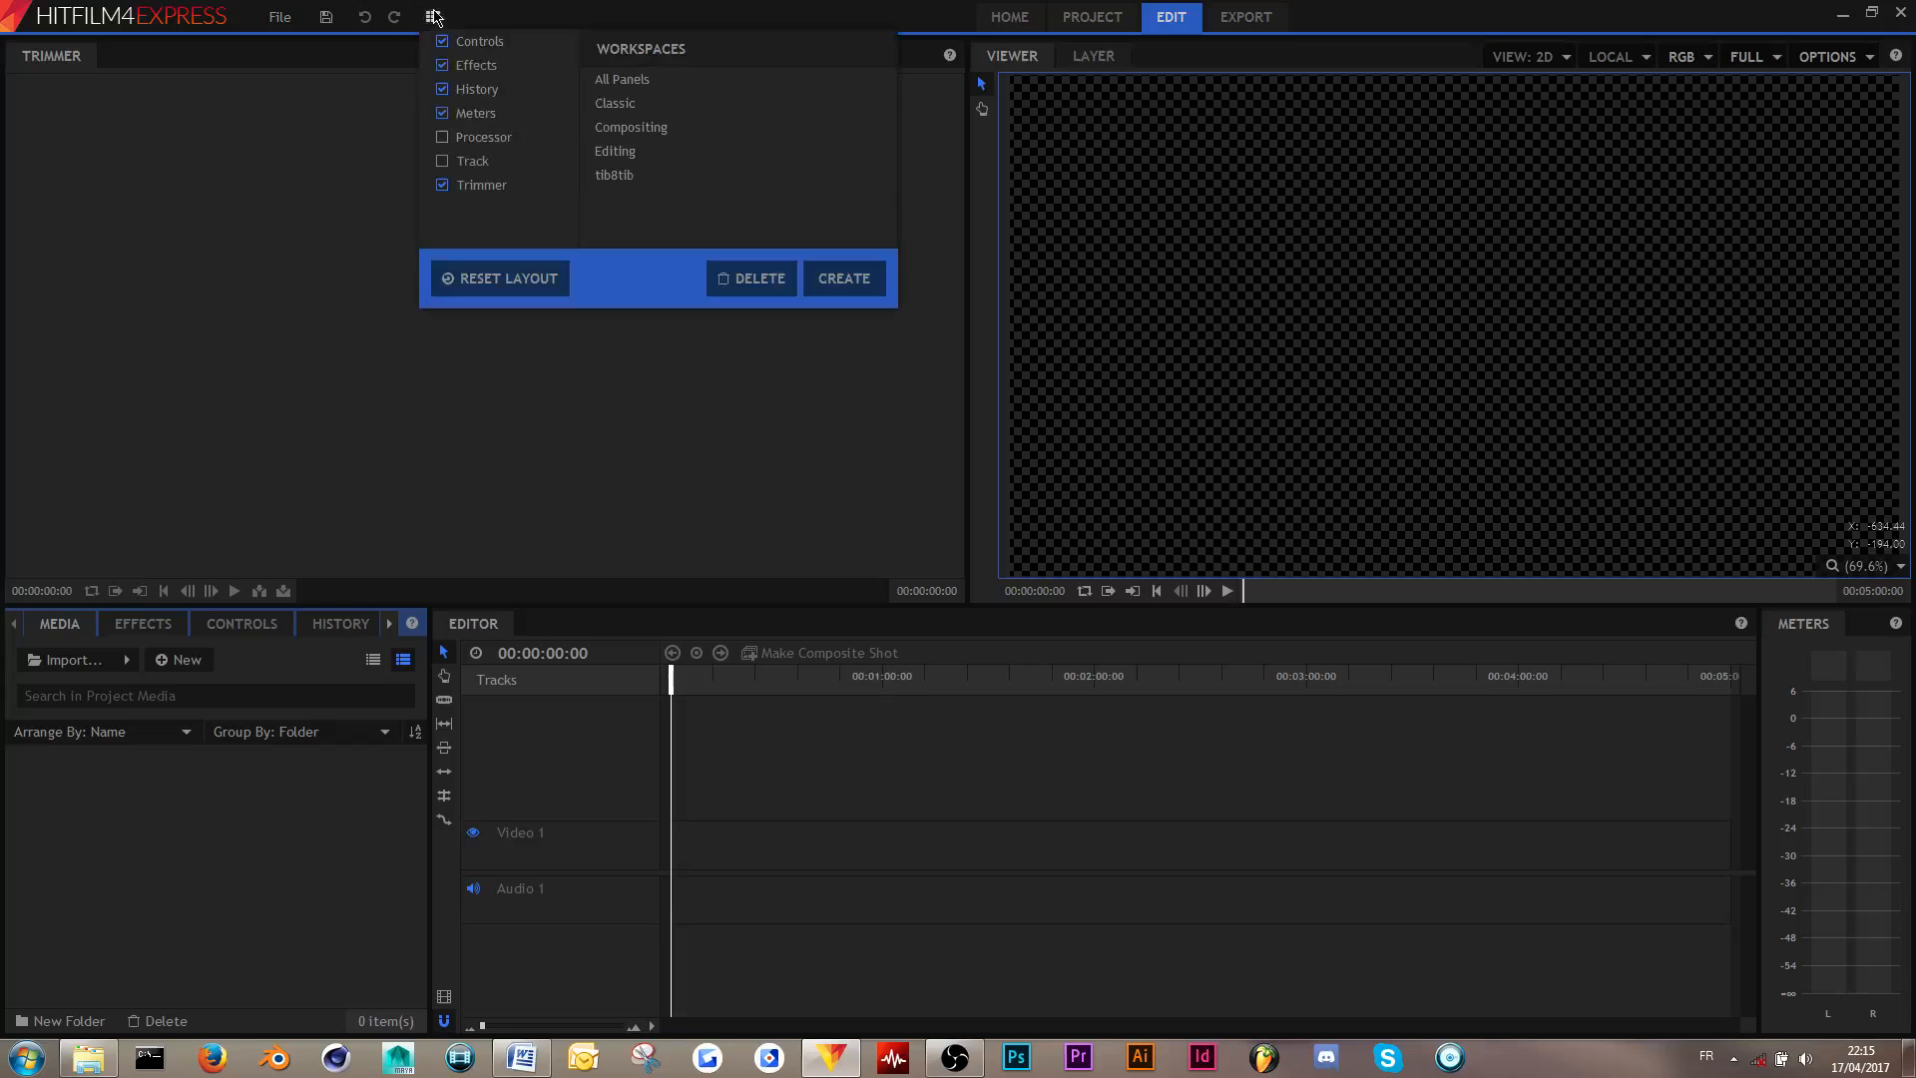
pyautogui.click(669, 128)
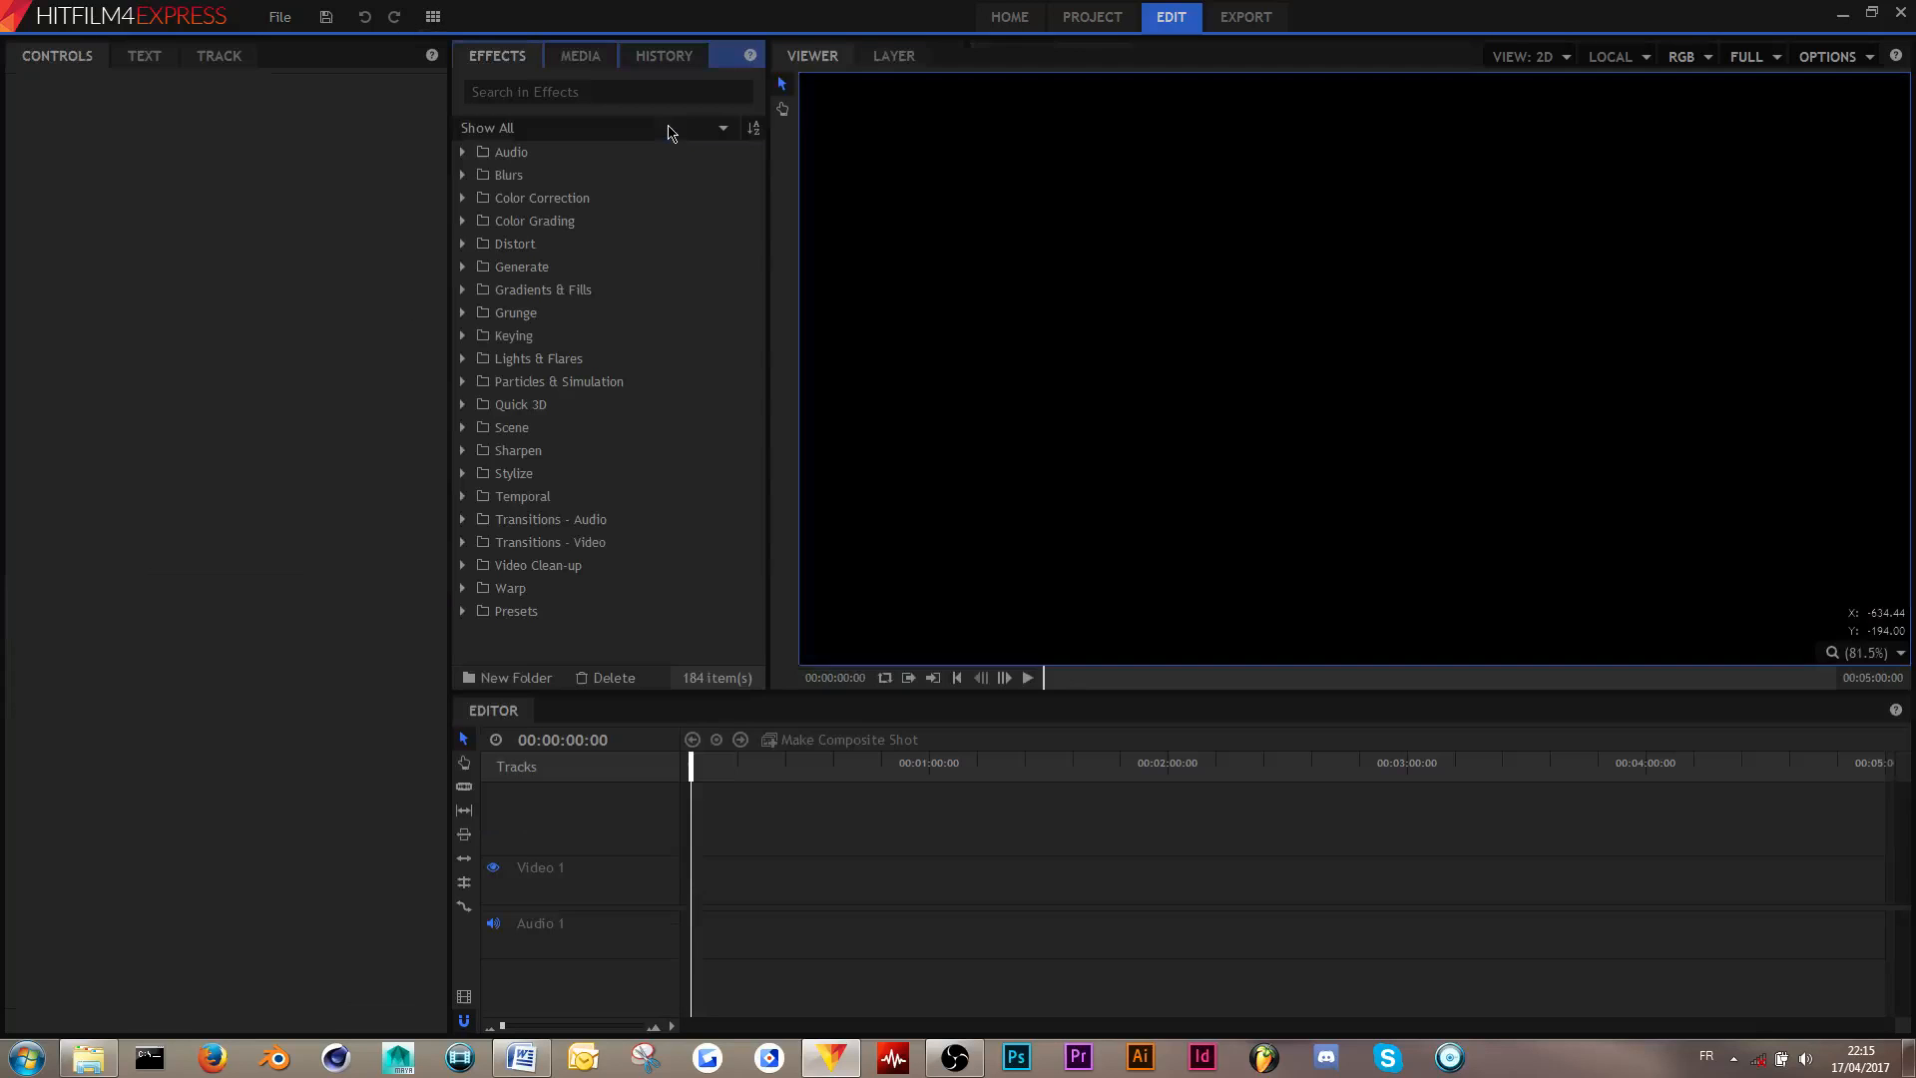
pyautogui.click(569, 58)
pyautogui.click(499, 58)
pyautogui.click(433, 17)
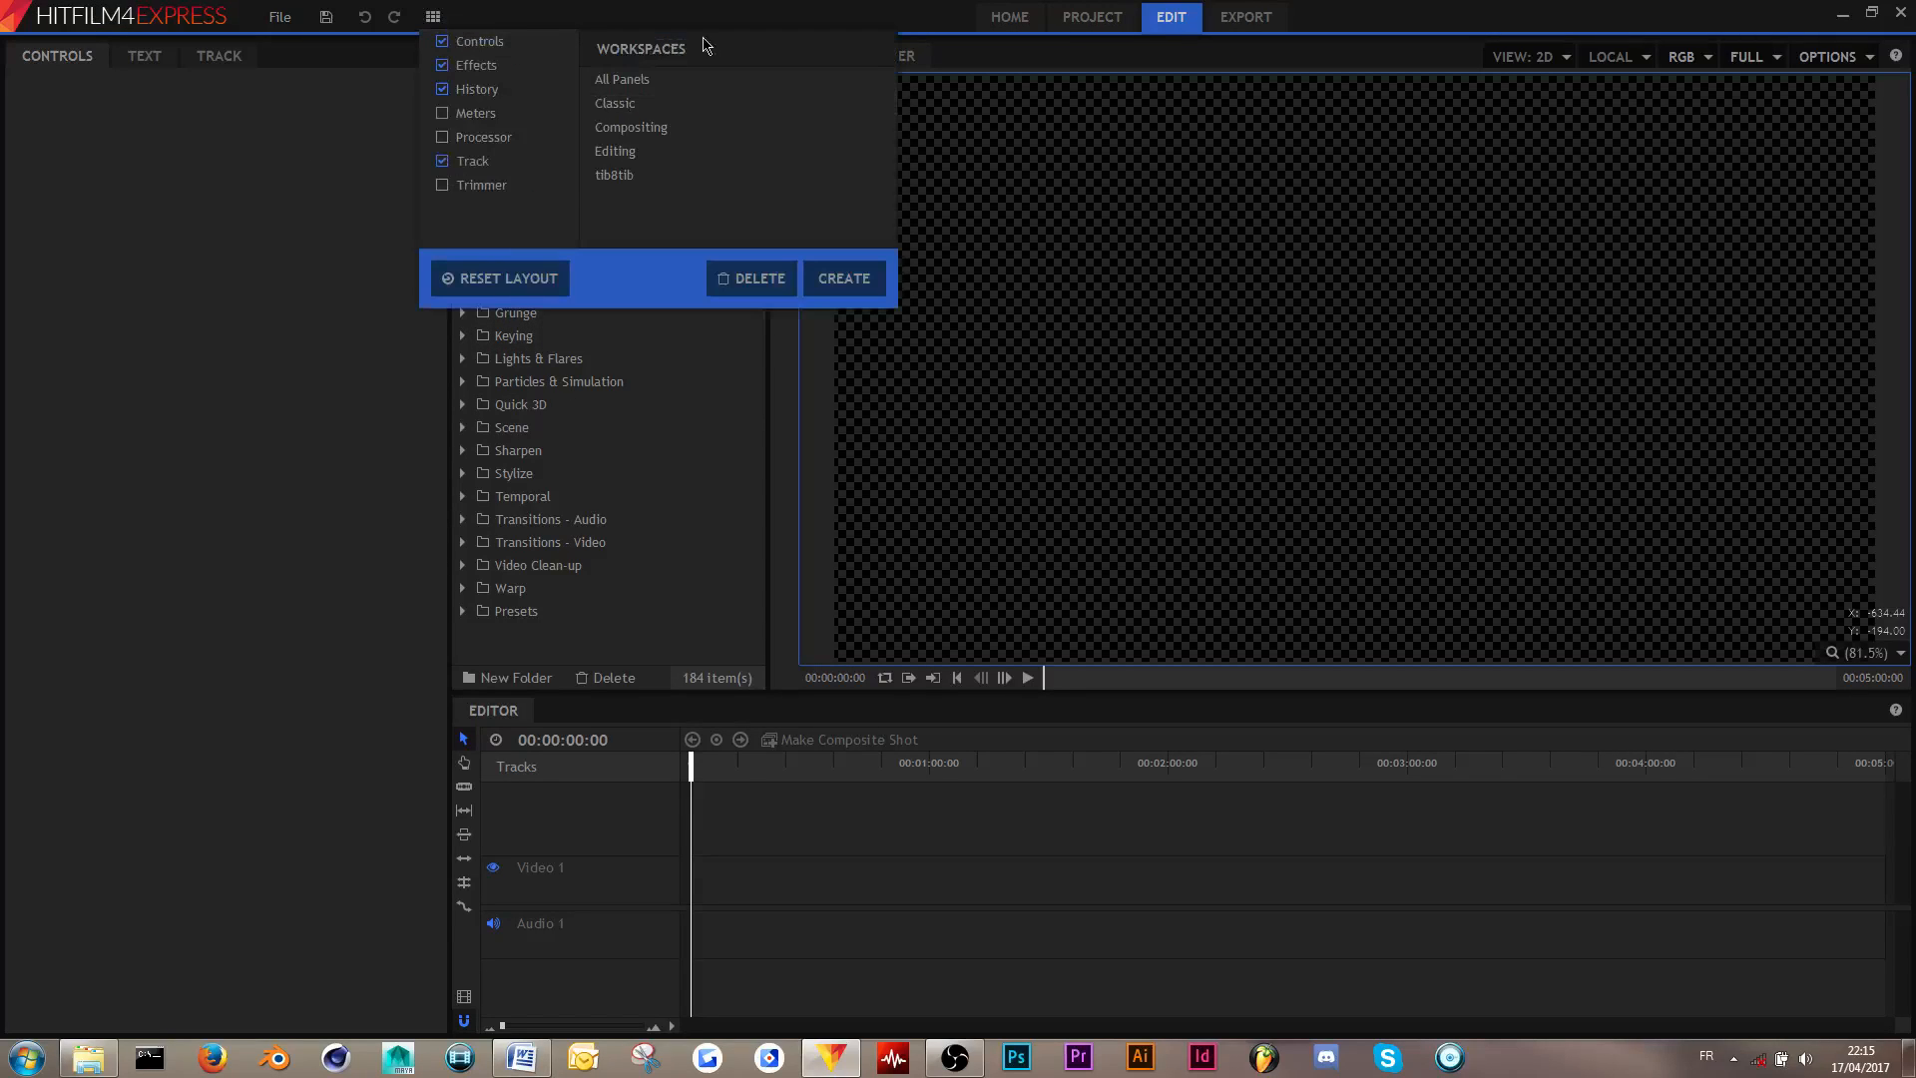
pyautogui.click(566, 10)
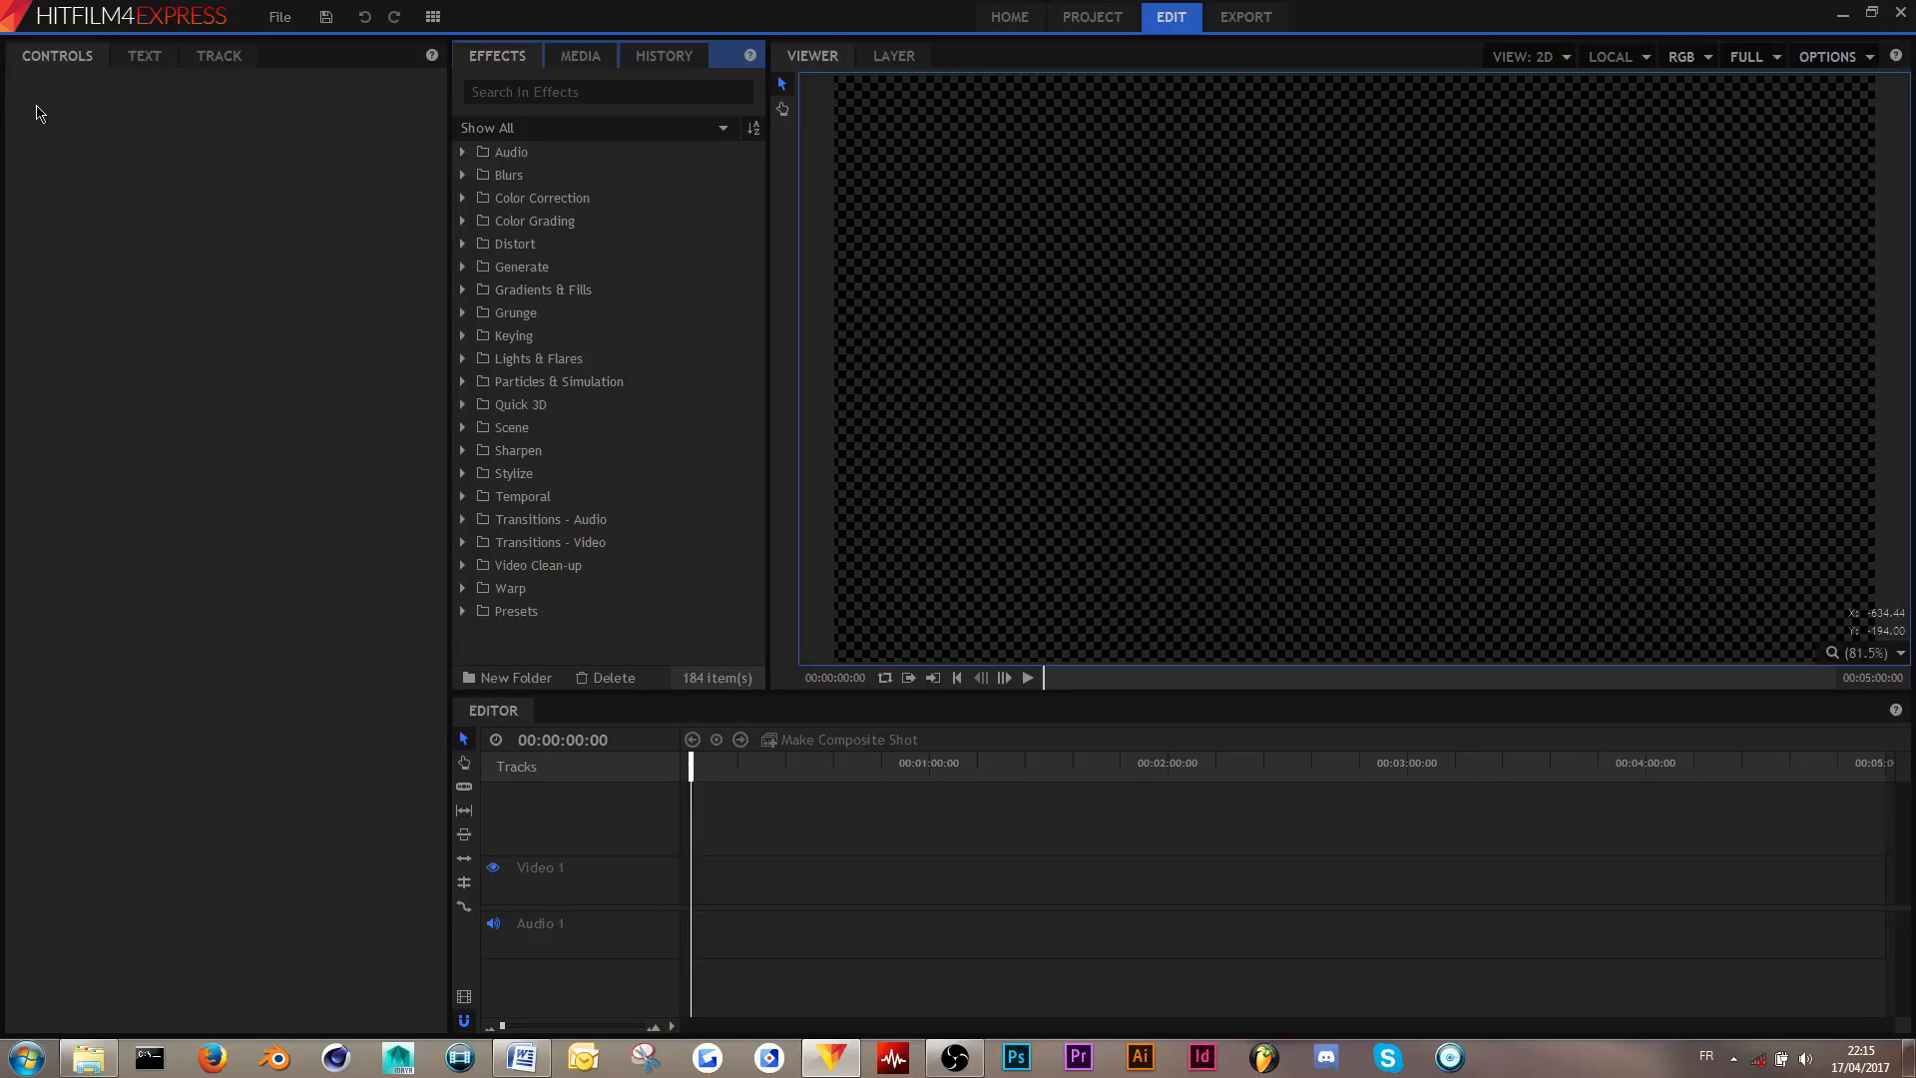
pyautogui.moveTo(716, 692)
pyautogui.mouseDown()
pyautogui.moveTo(716, 633)
pyautogui.moveTo(715, 658)
pyautogui.mouseUp()
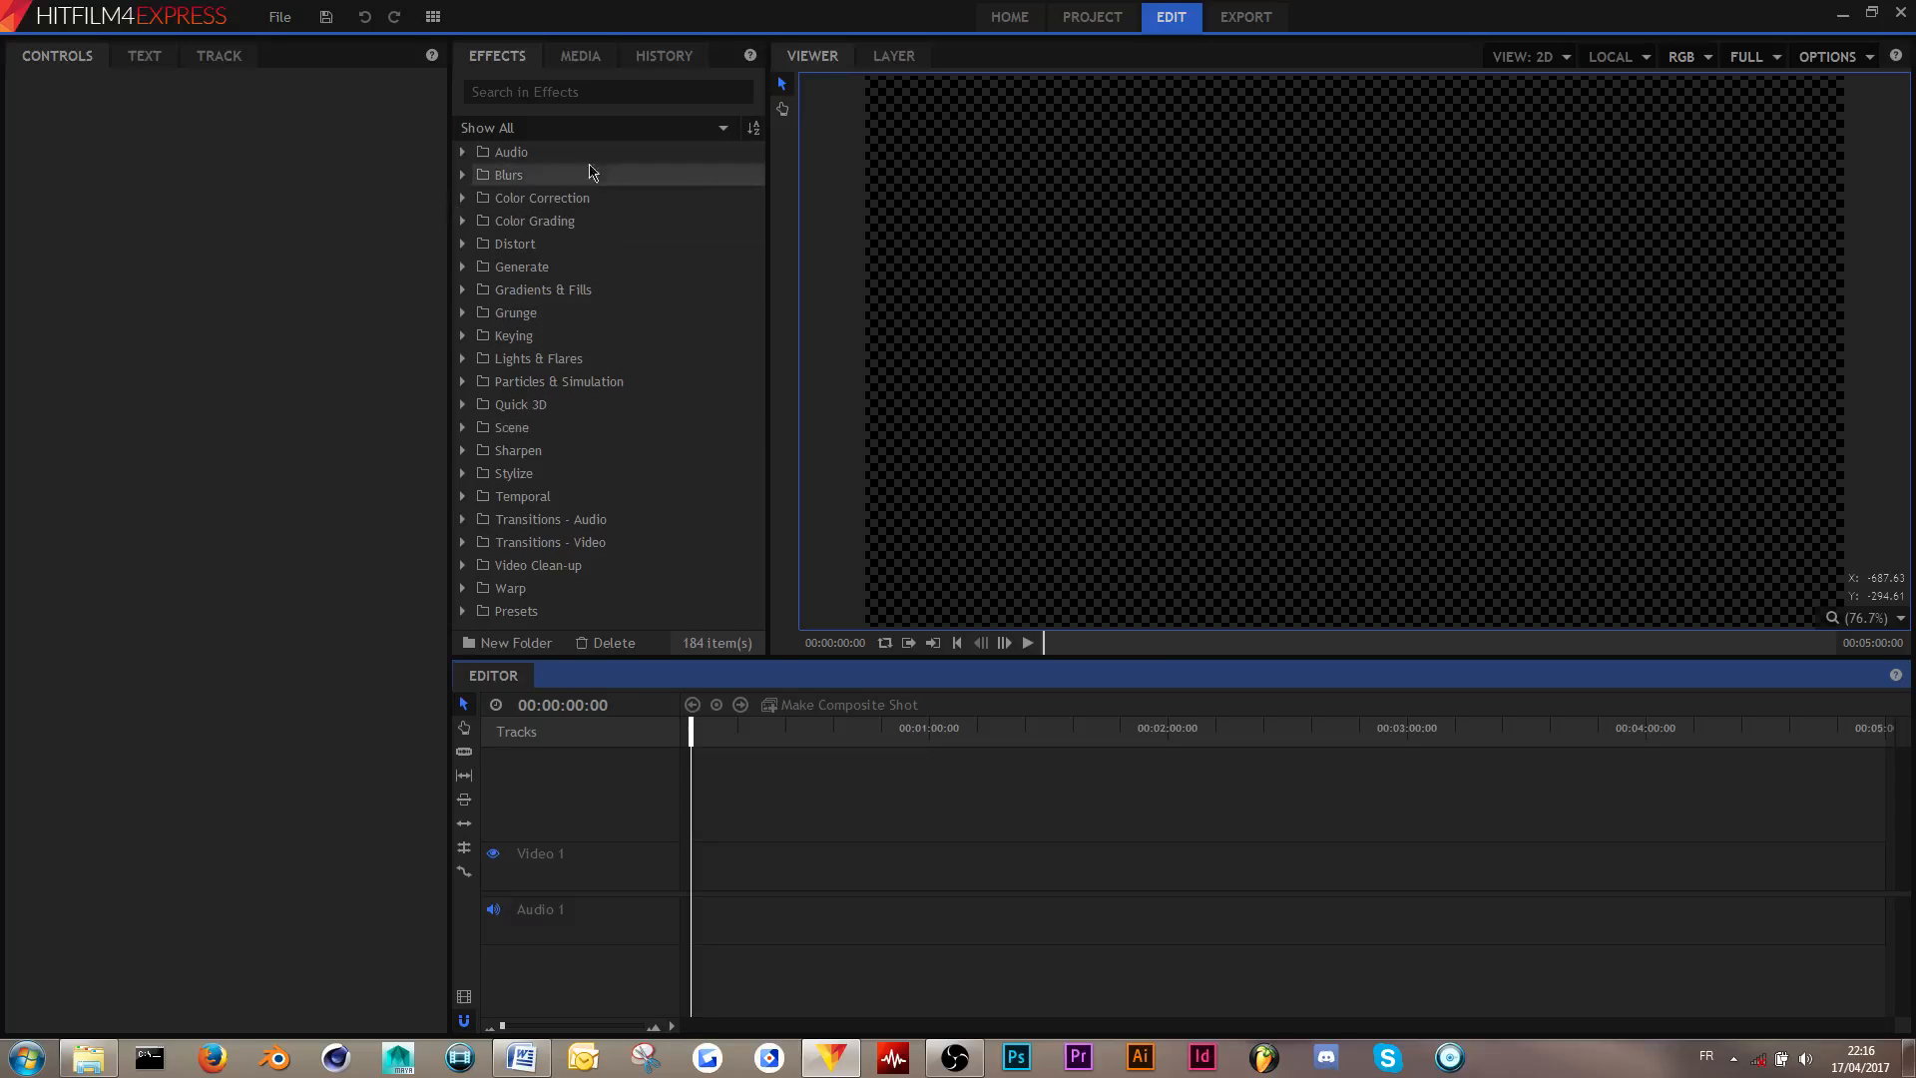
# - Import the video file 3.1 take 1.mp4 from the tuto hitfilm folder into the project media
pyautogui.click(584, 59)
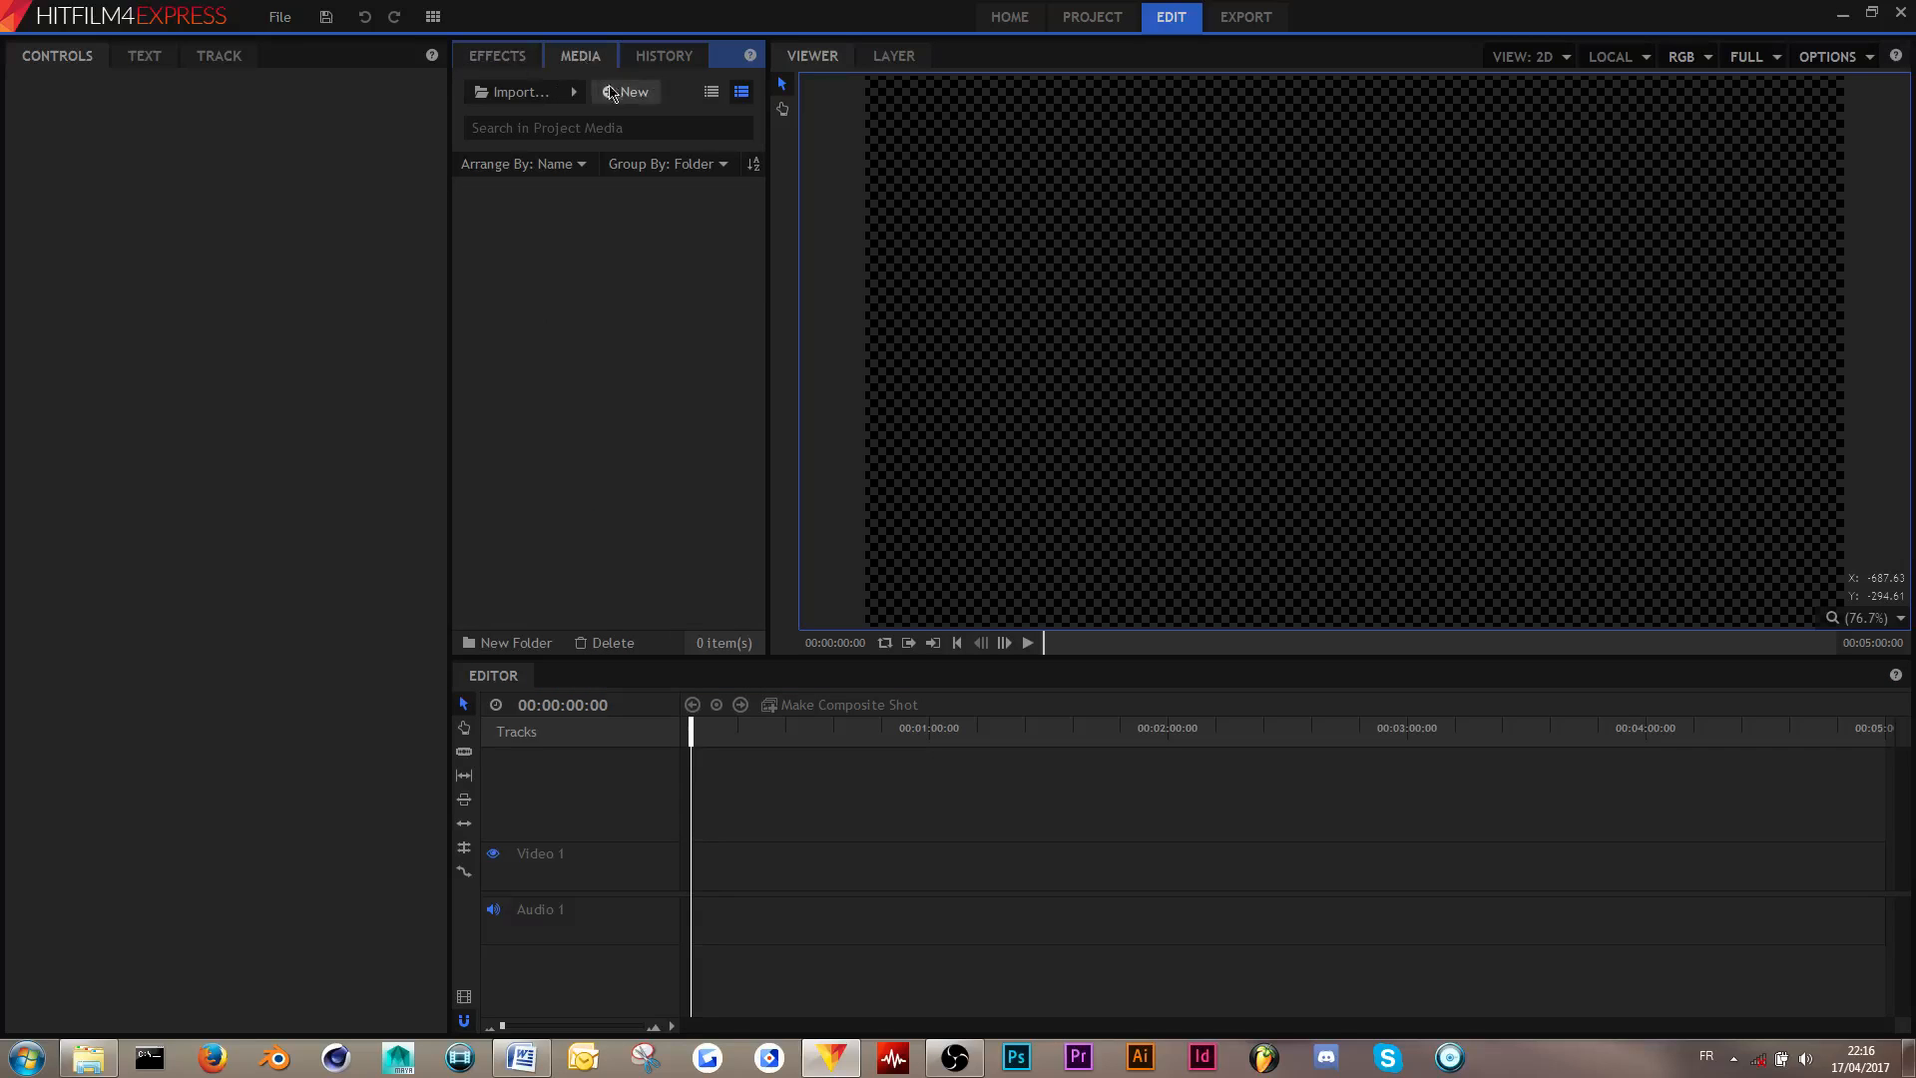
pyautogui.click(647, 58)
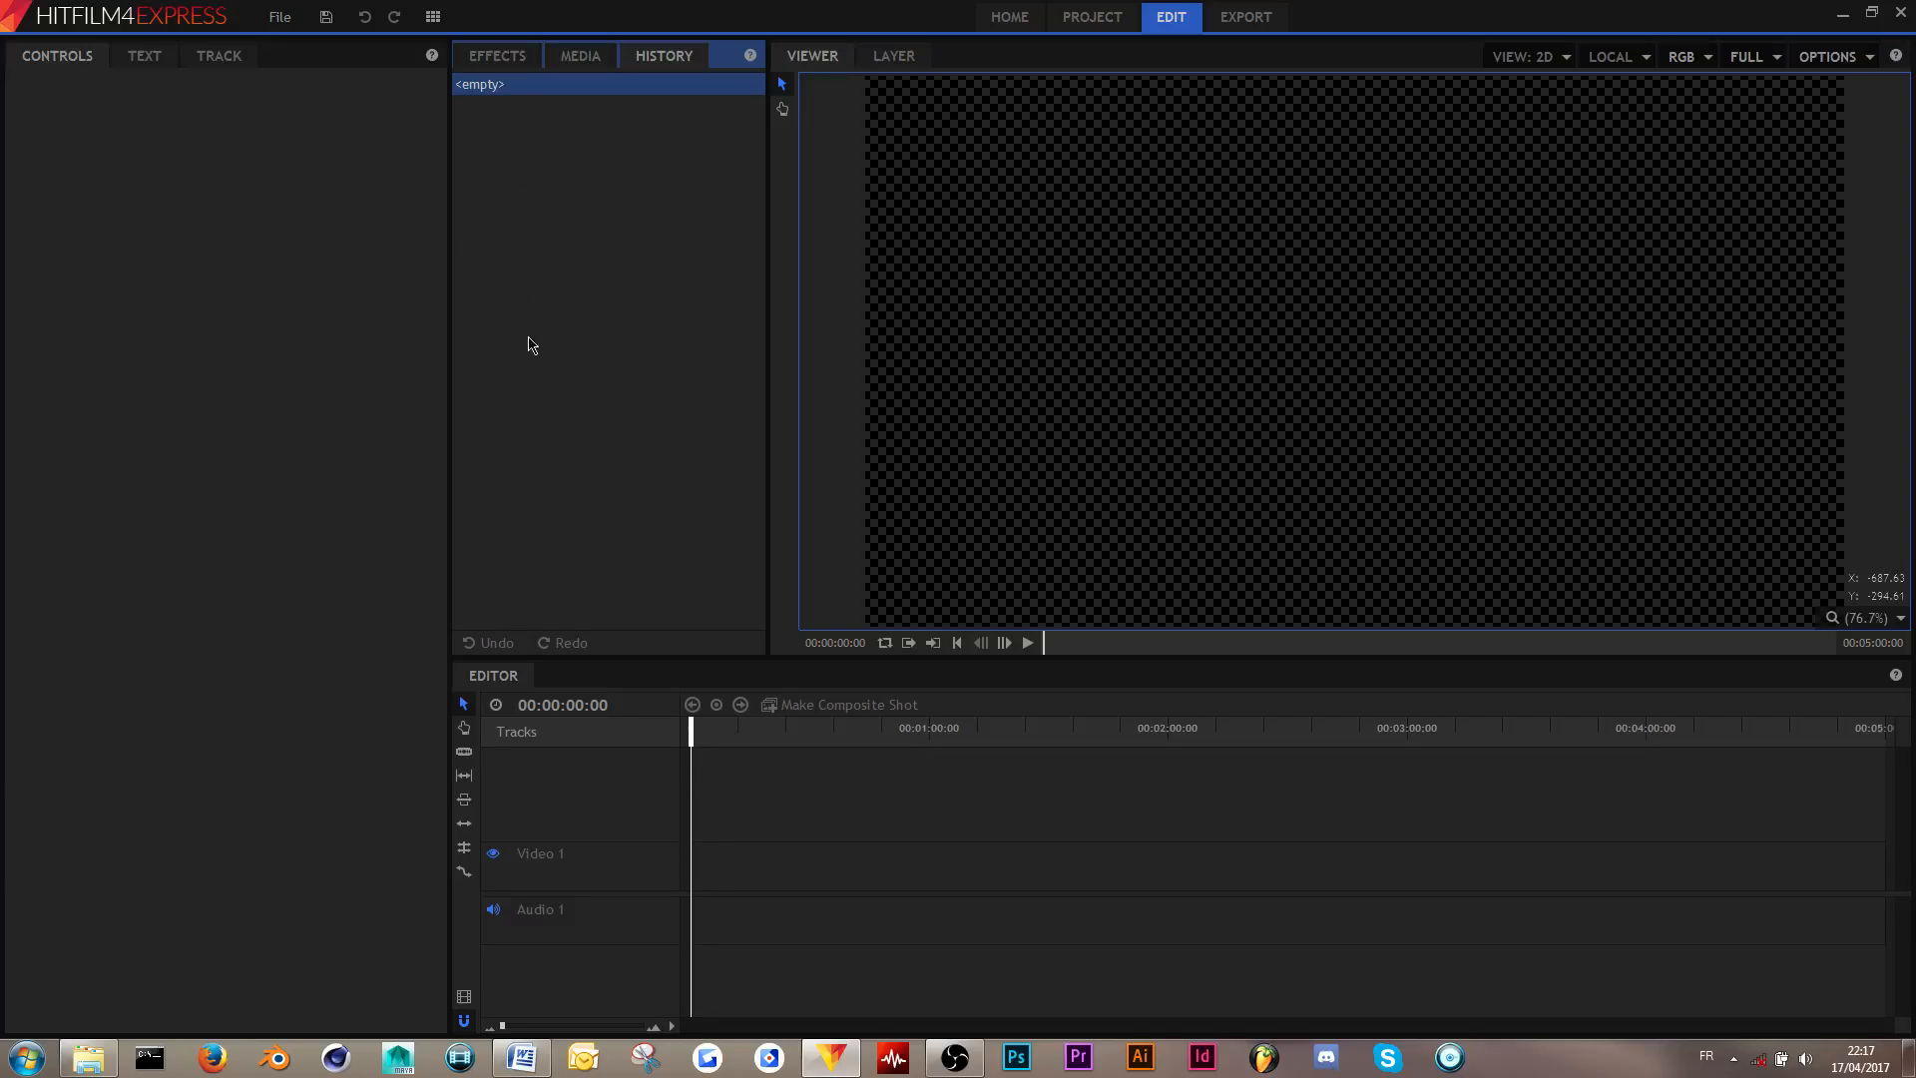
pyautogui.click(582, 56)
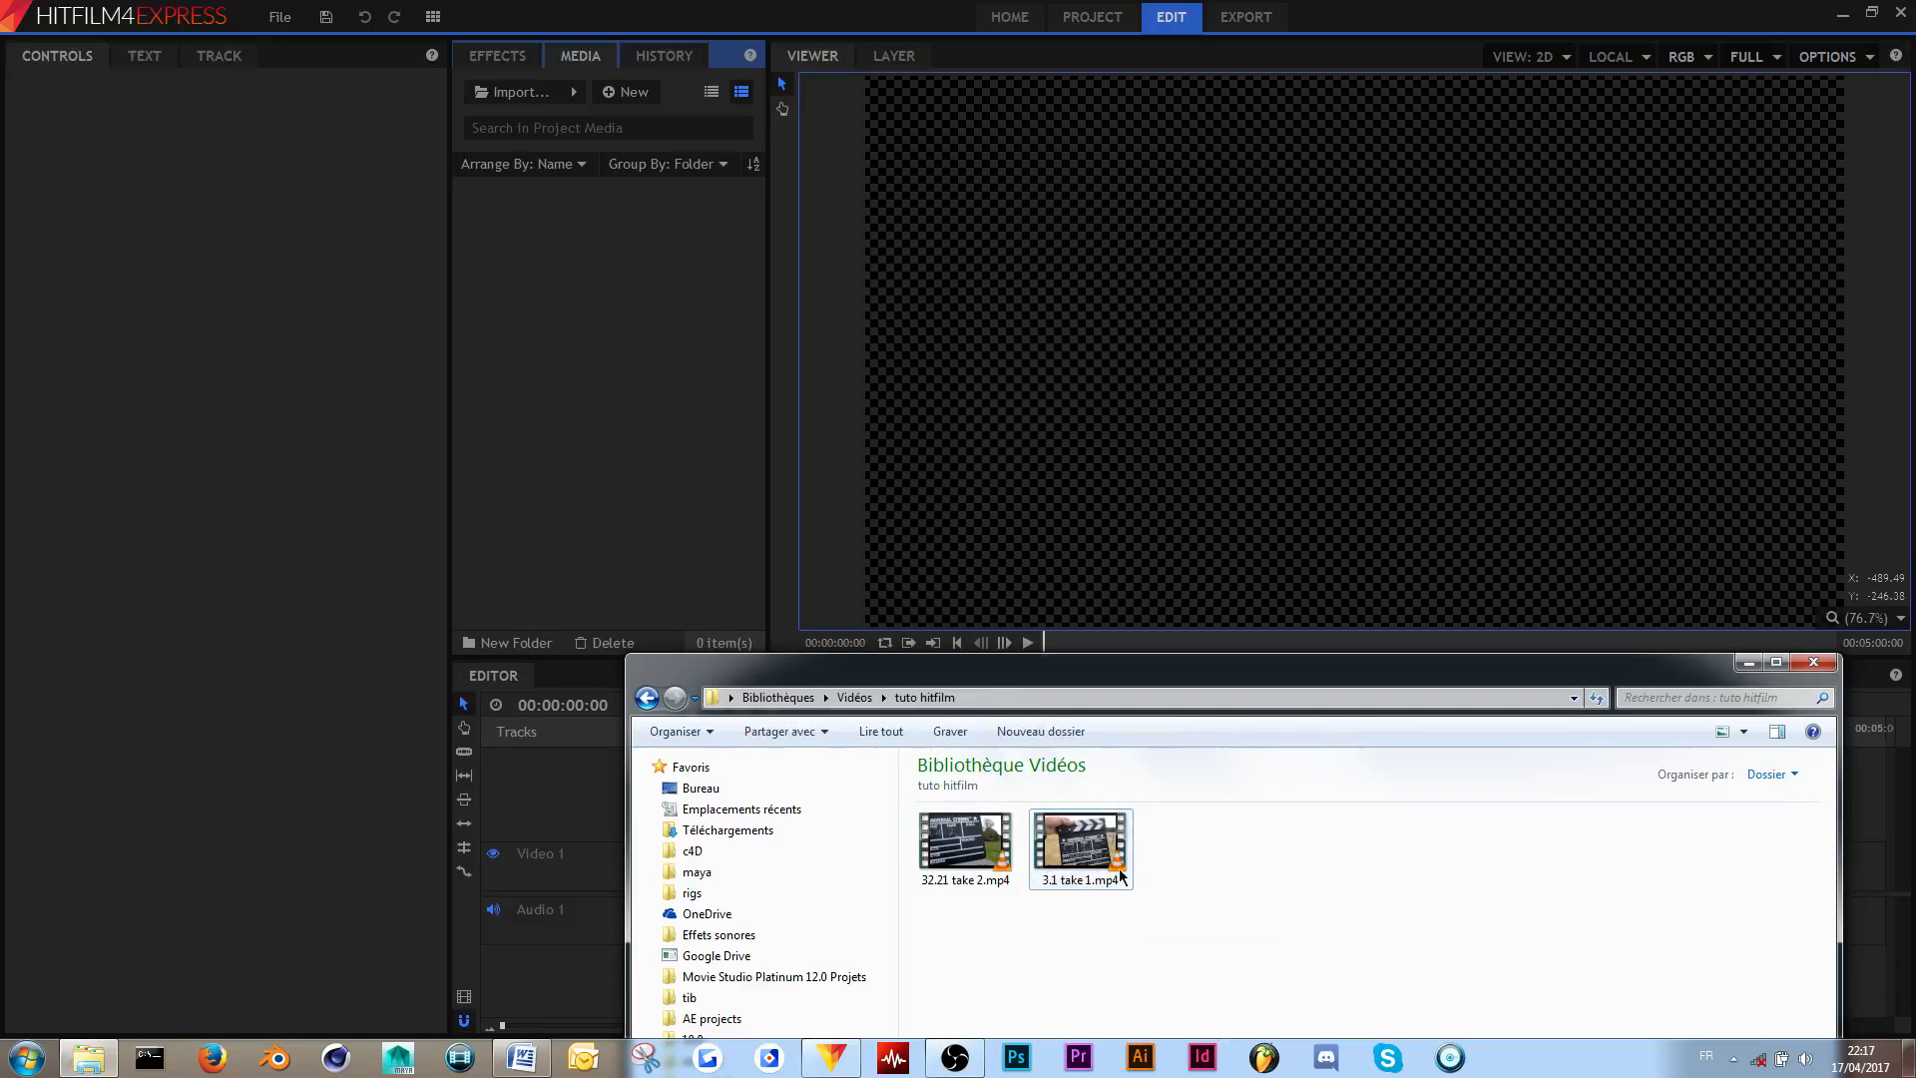
pyautogui.click(1120, 876)
pyautogui.moveTo(1088, 870); pyautogui.dragTo(593, 354)
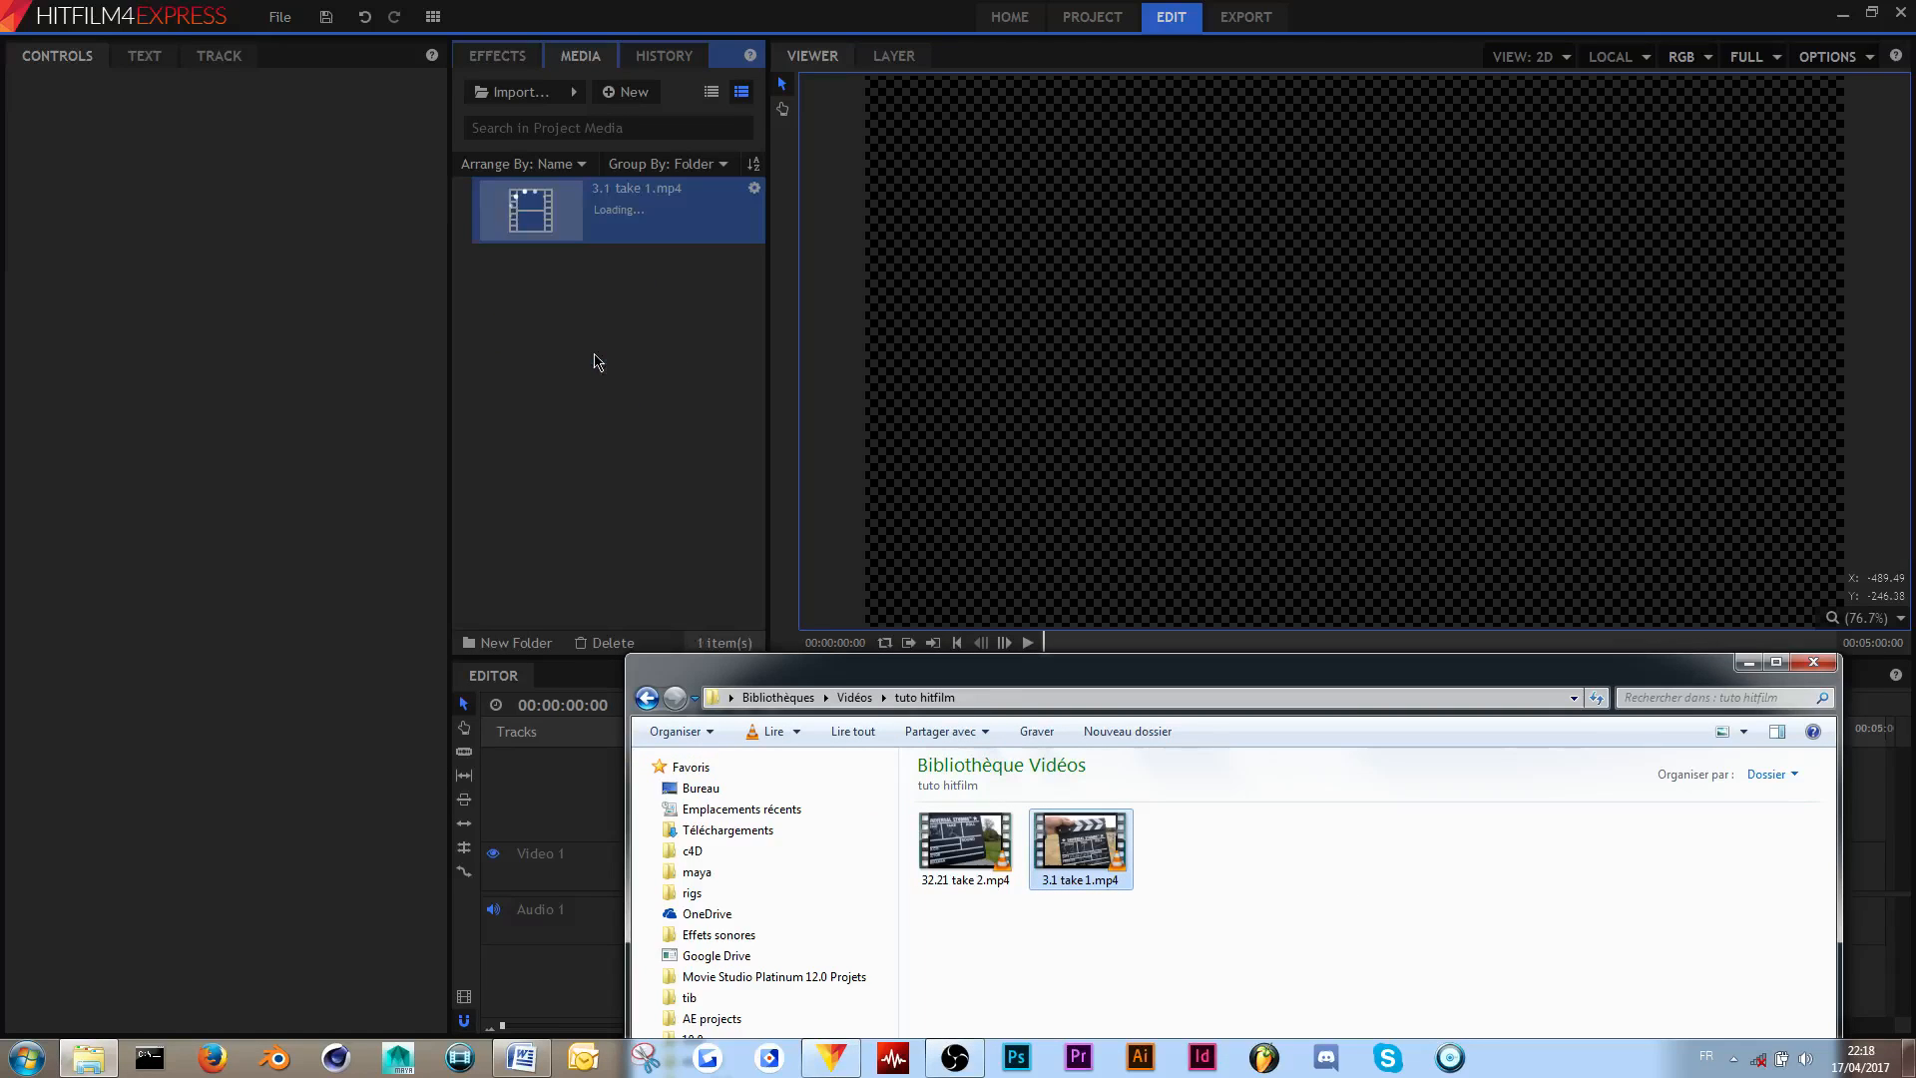
pyautogui.click(560, 12)
pyautogui.click(518, 94)
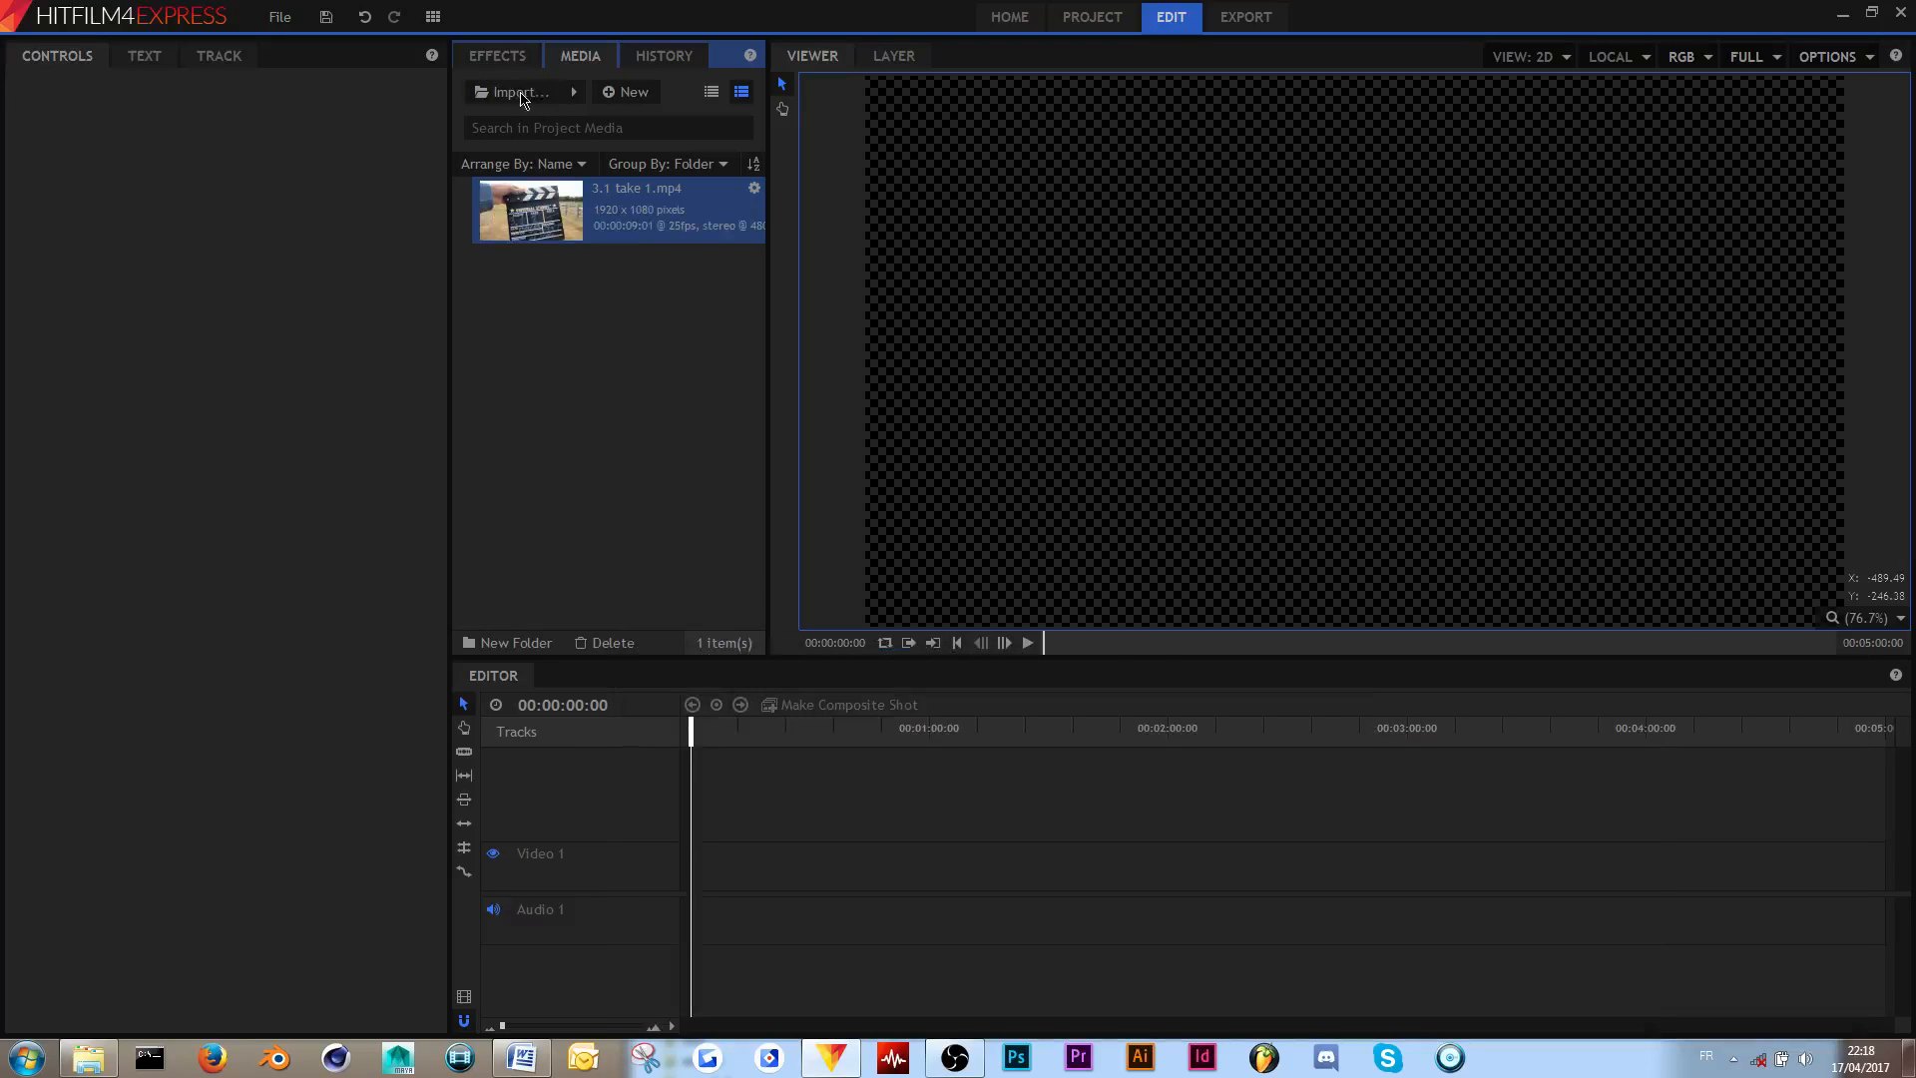
pyautogui.click(1133, 222)
# - Place 3.1 take 1.mp4 at the start of the Video 1 track and match the editor sequence settings to the clip
pyautogui.moveTo(624, 222); pyautogui.dragTo(696, 882)
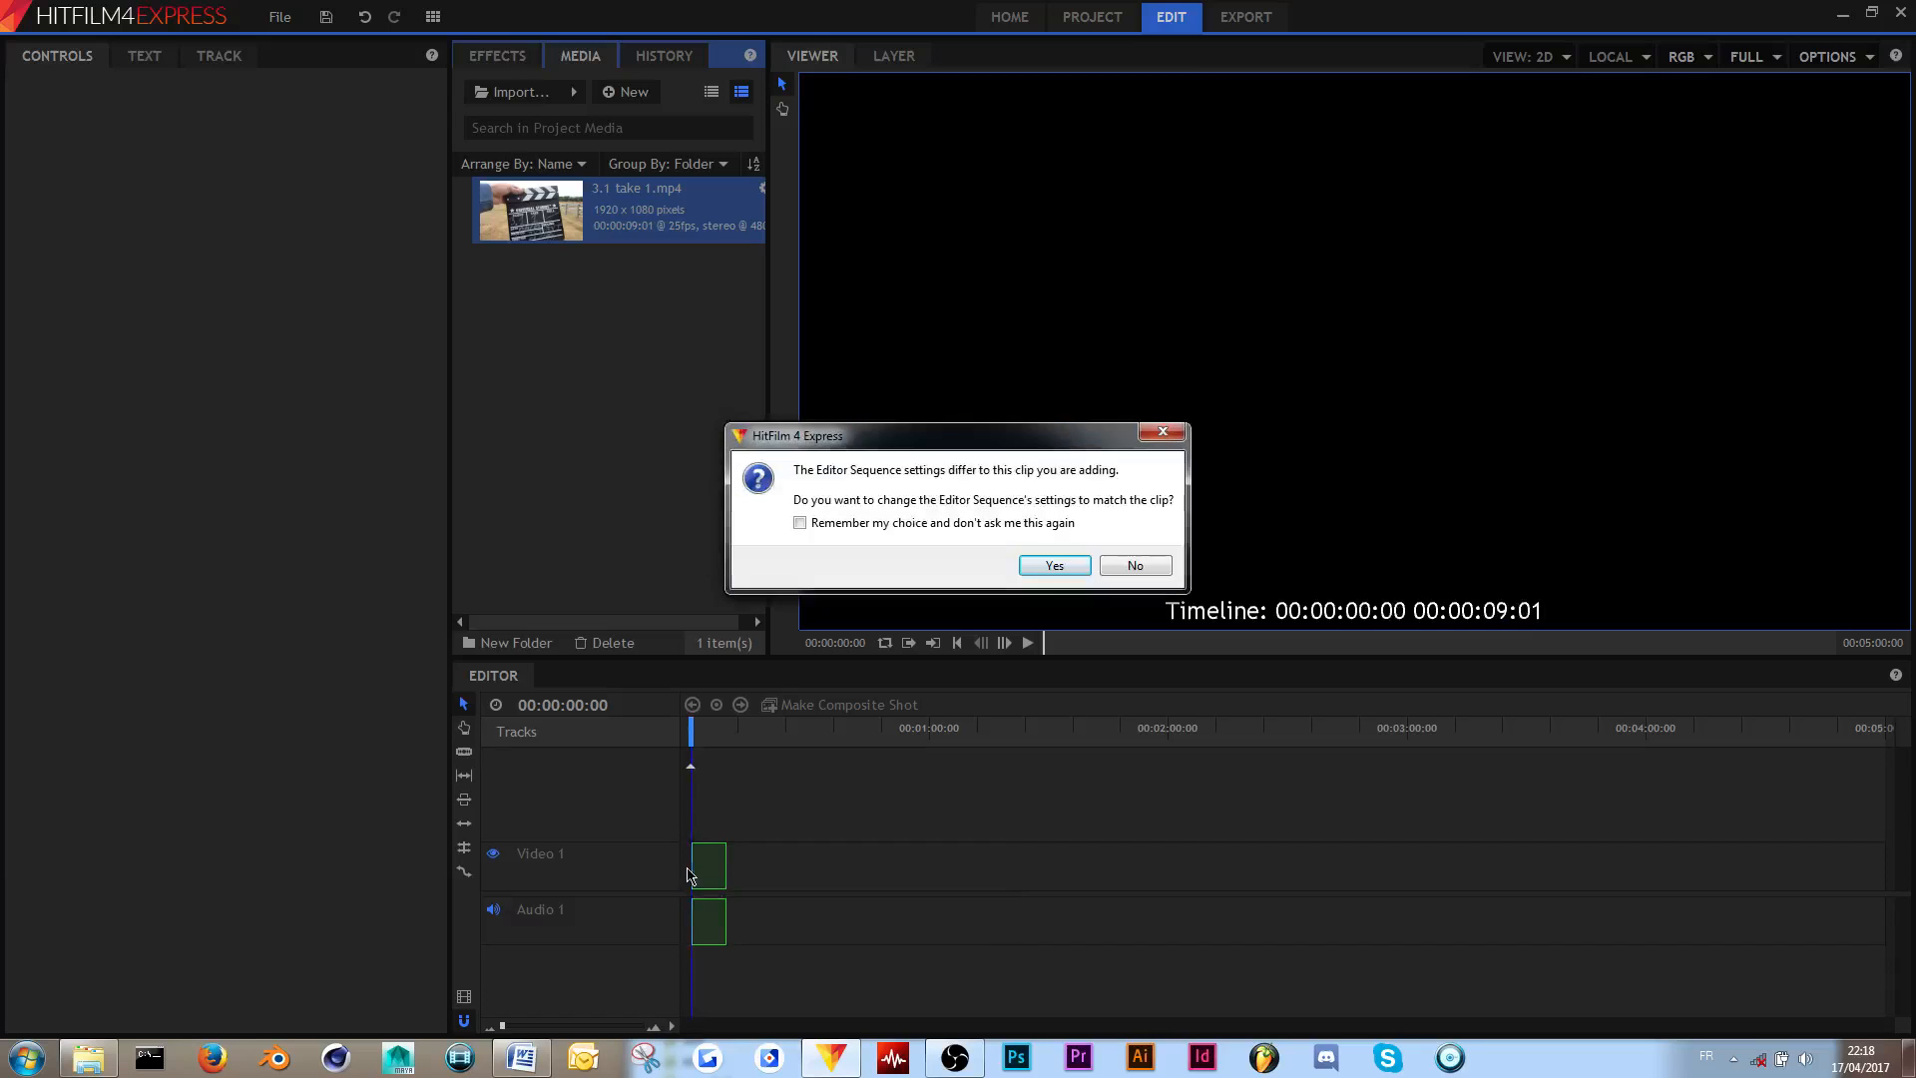
pyautogui.click(1054, 565)
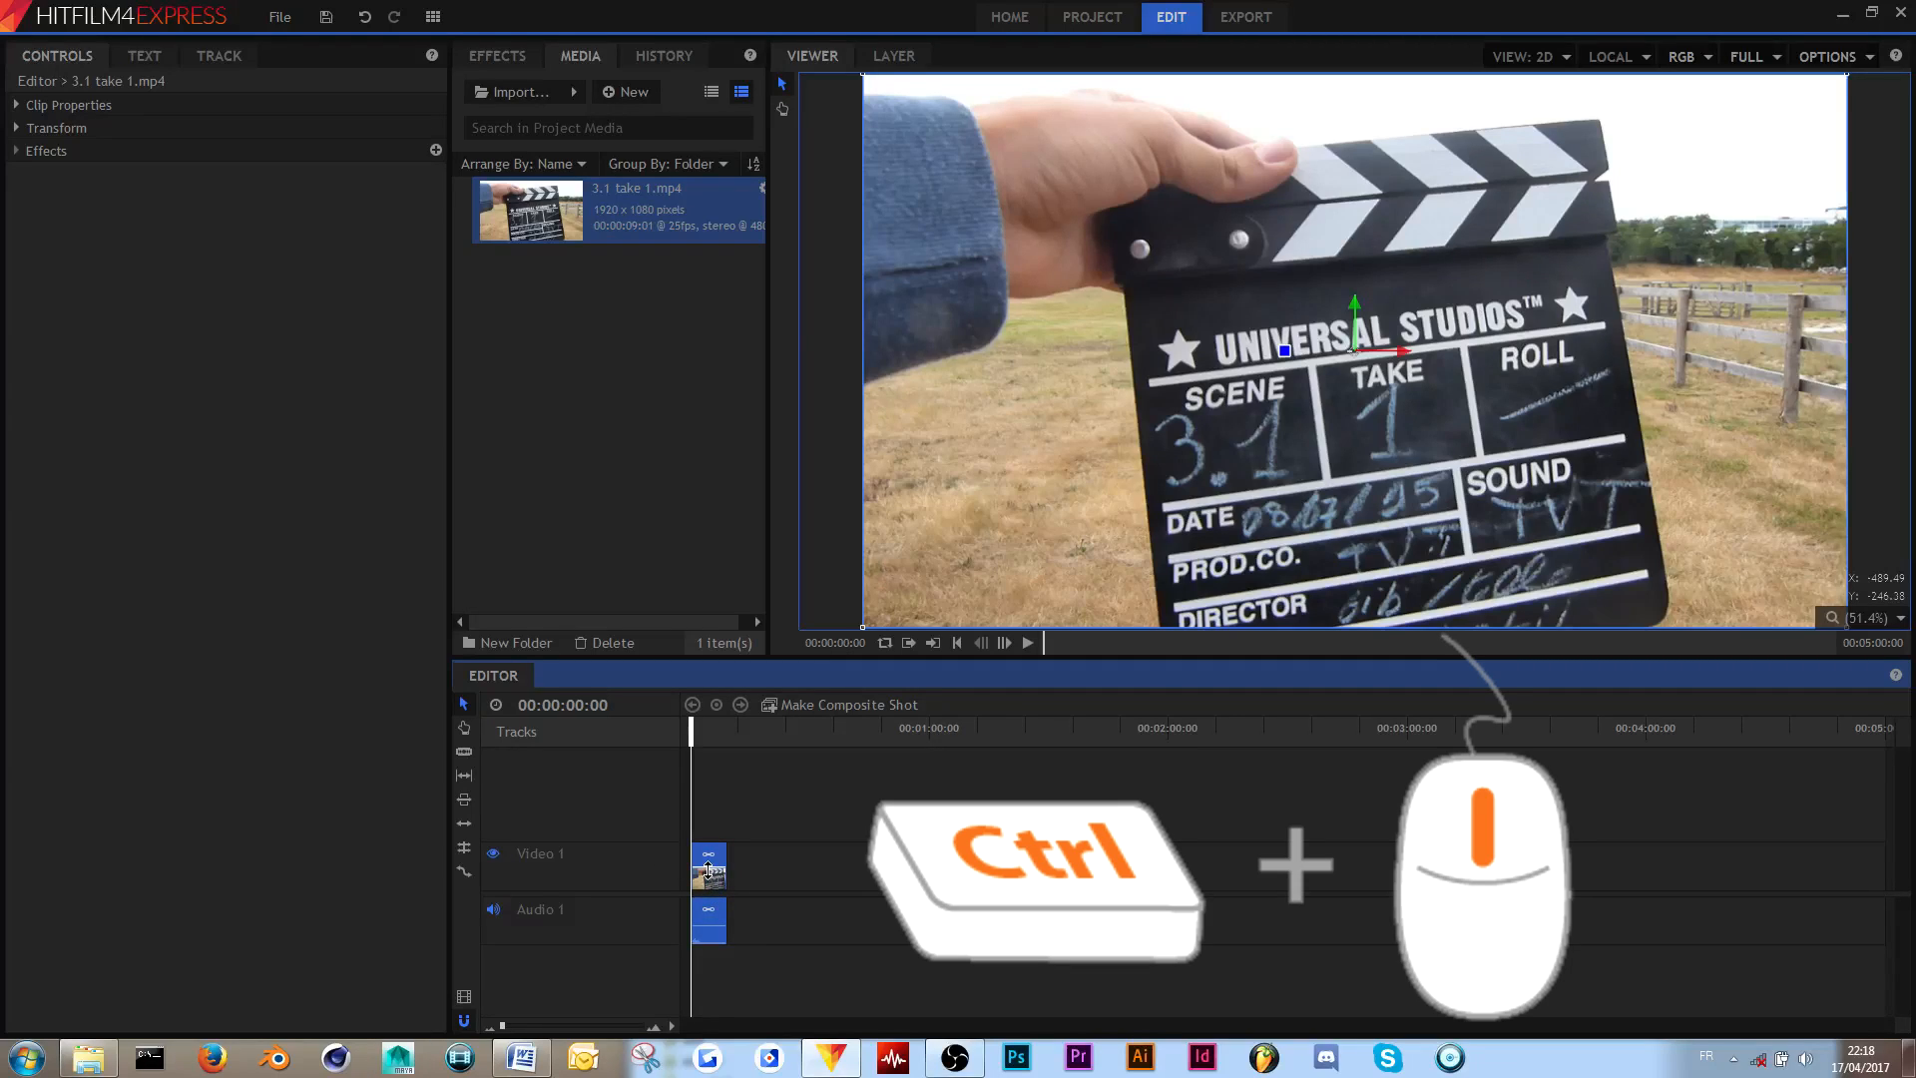
pyautogui.keyDown('ctrl'); pyautogui.scroll(5, 709, 869); pyautogui.keyUp('ctrl')
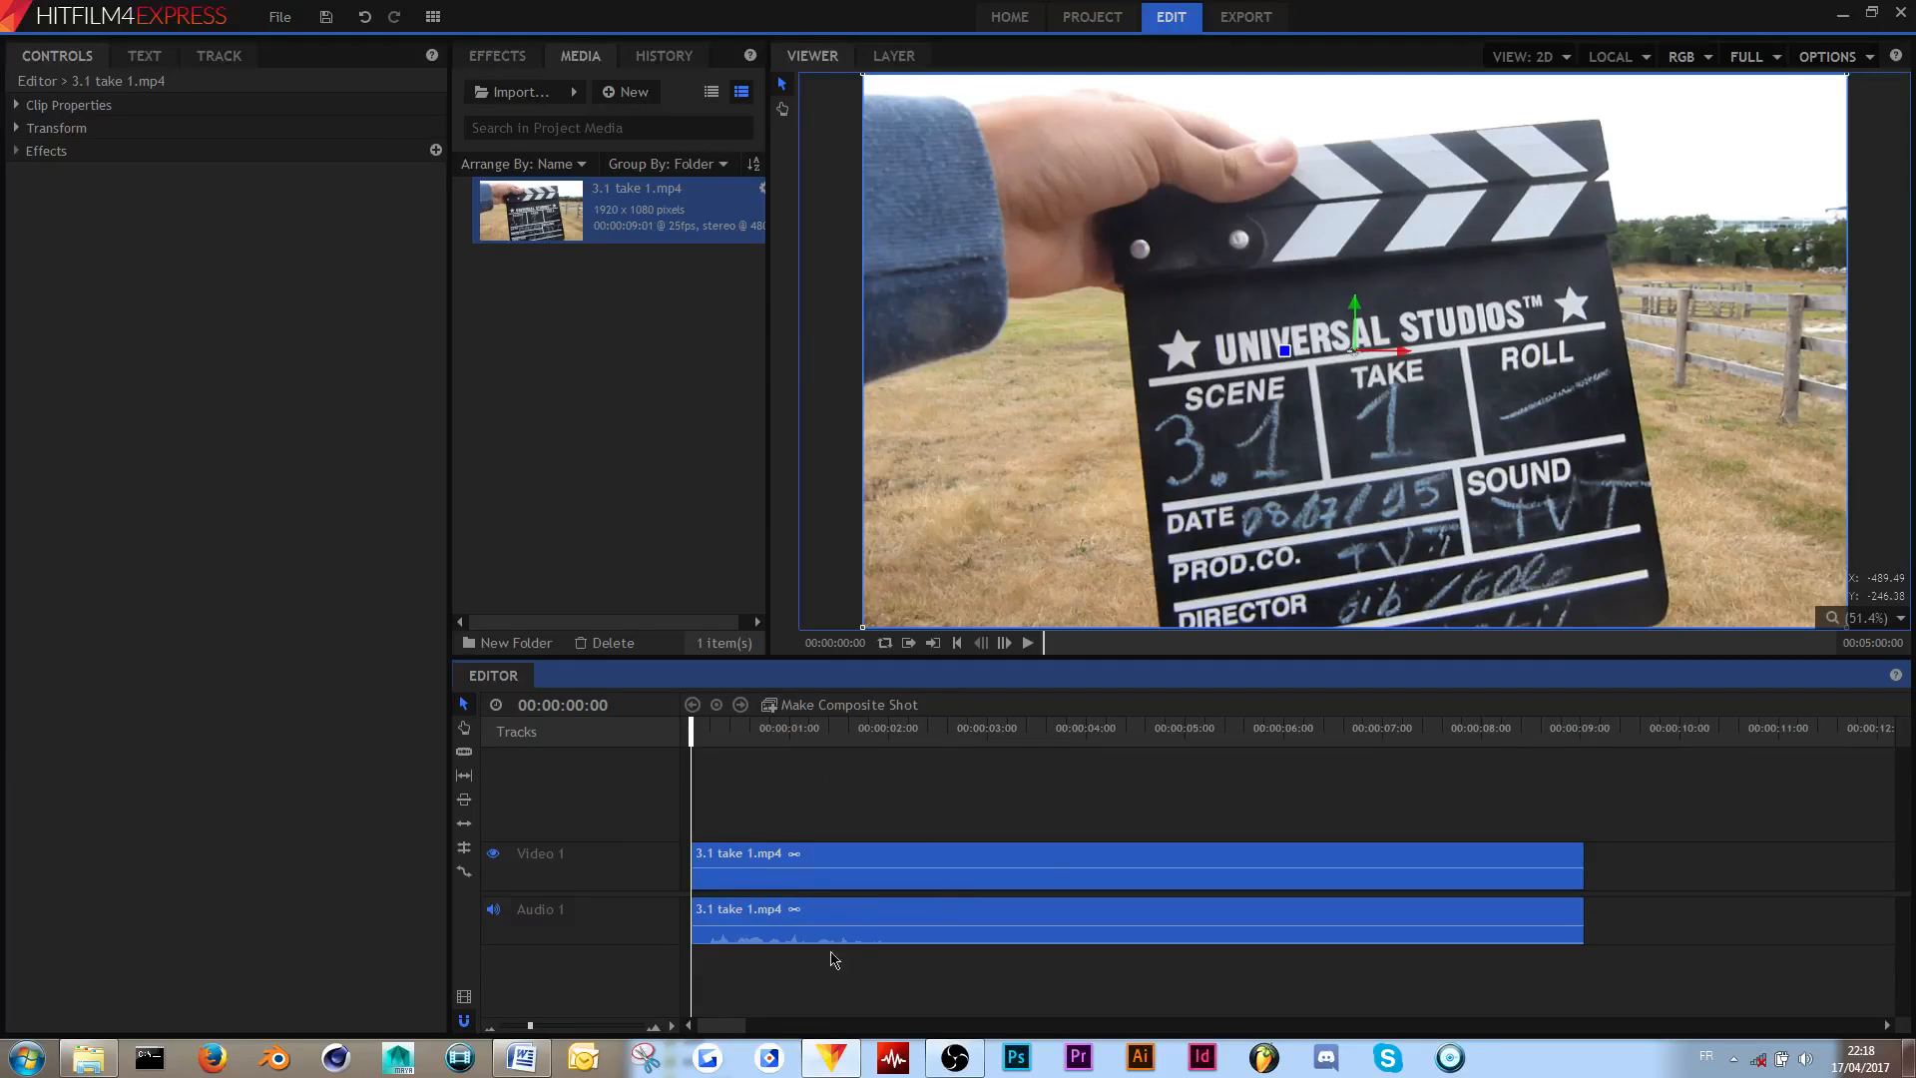
pyautogui.moveTo(530, 1027); pyautogui.dragTo(526, 1024)
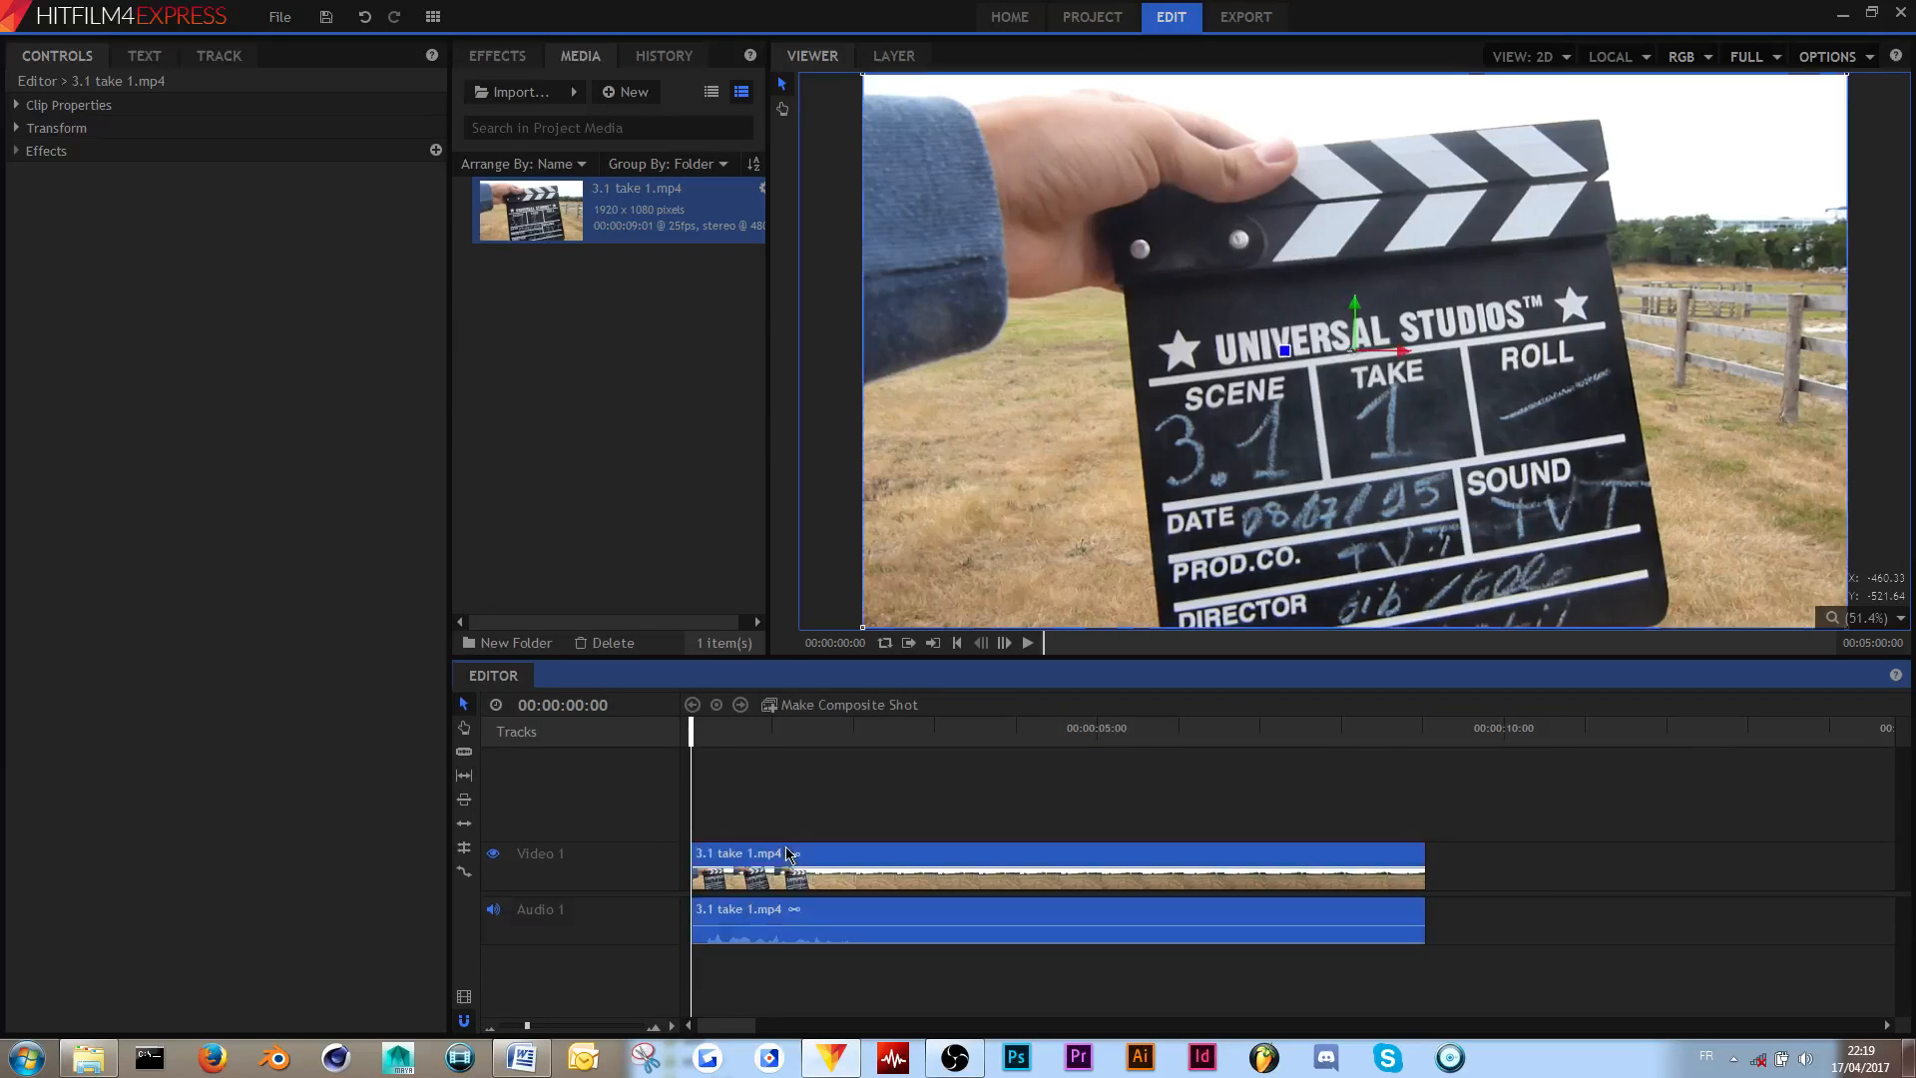
# - Try to slice the clip on the timeline at 00:00:01:23, after the clapperboard has left the frame
pyautogui.moveTo(691, 729); pyautogui.dragTo(758, 791)
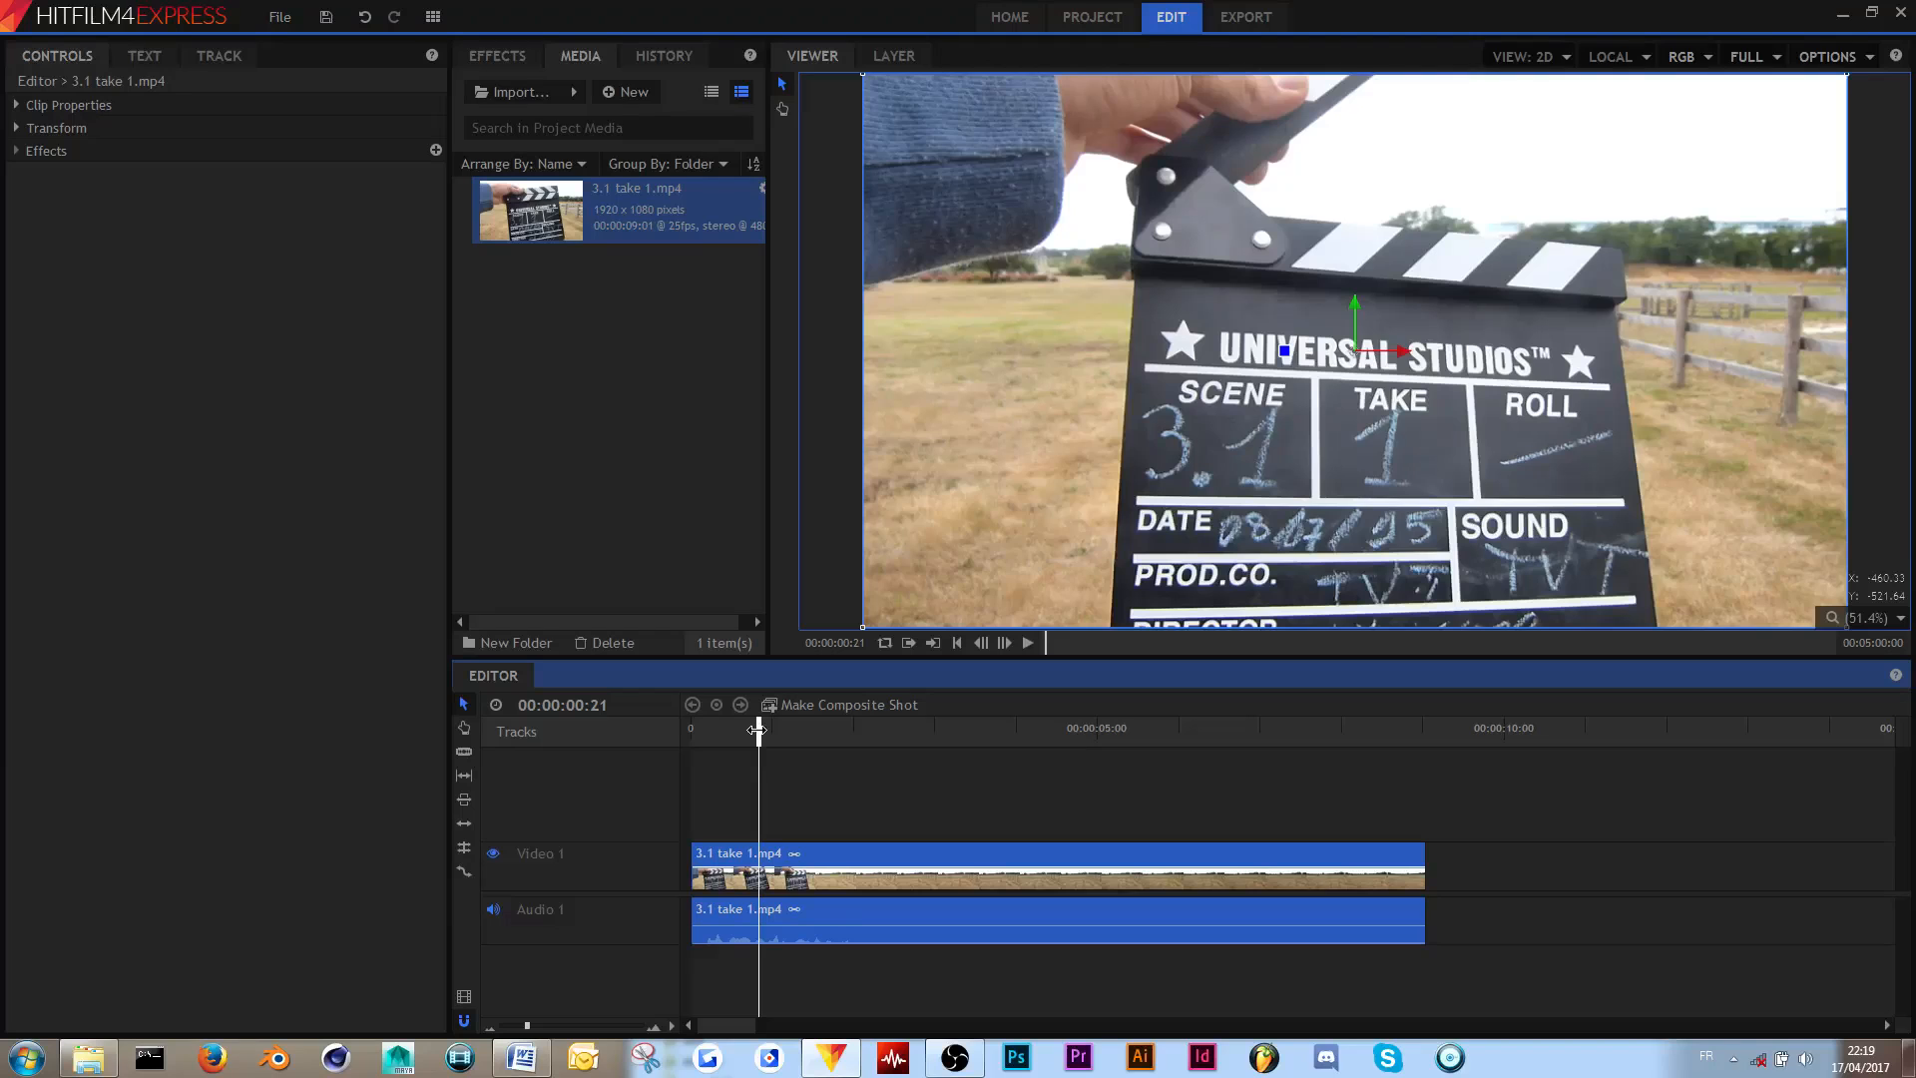
pyautogui.moveTo(756, 731); pyautogui.dragTo(846, 757)
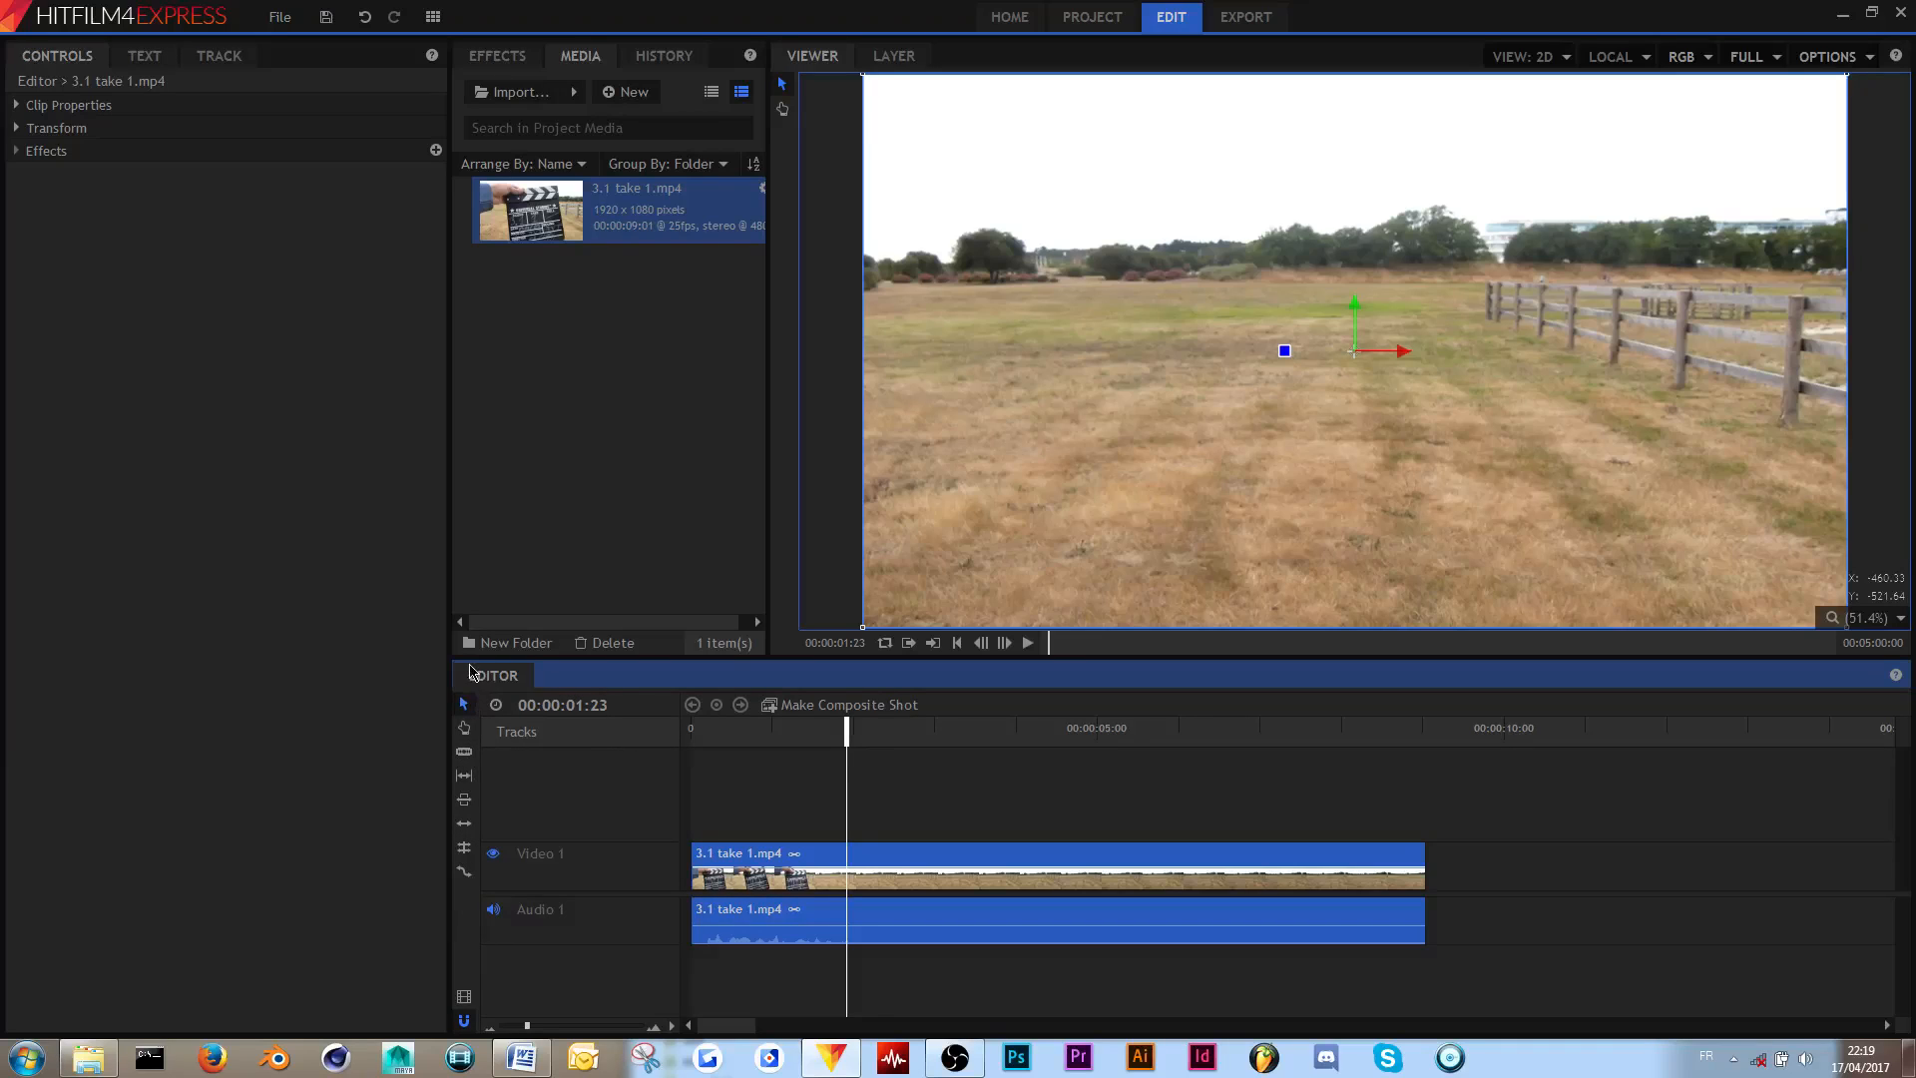
pyautogui.click(464, 753)
pyautogui.click(847, 865)
pyautogui.click(465, 704)
pyautogui.click(1048, 872)
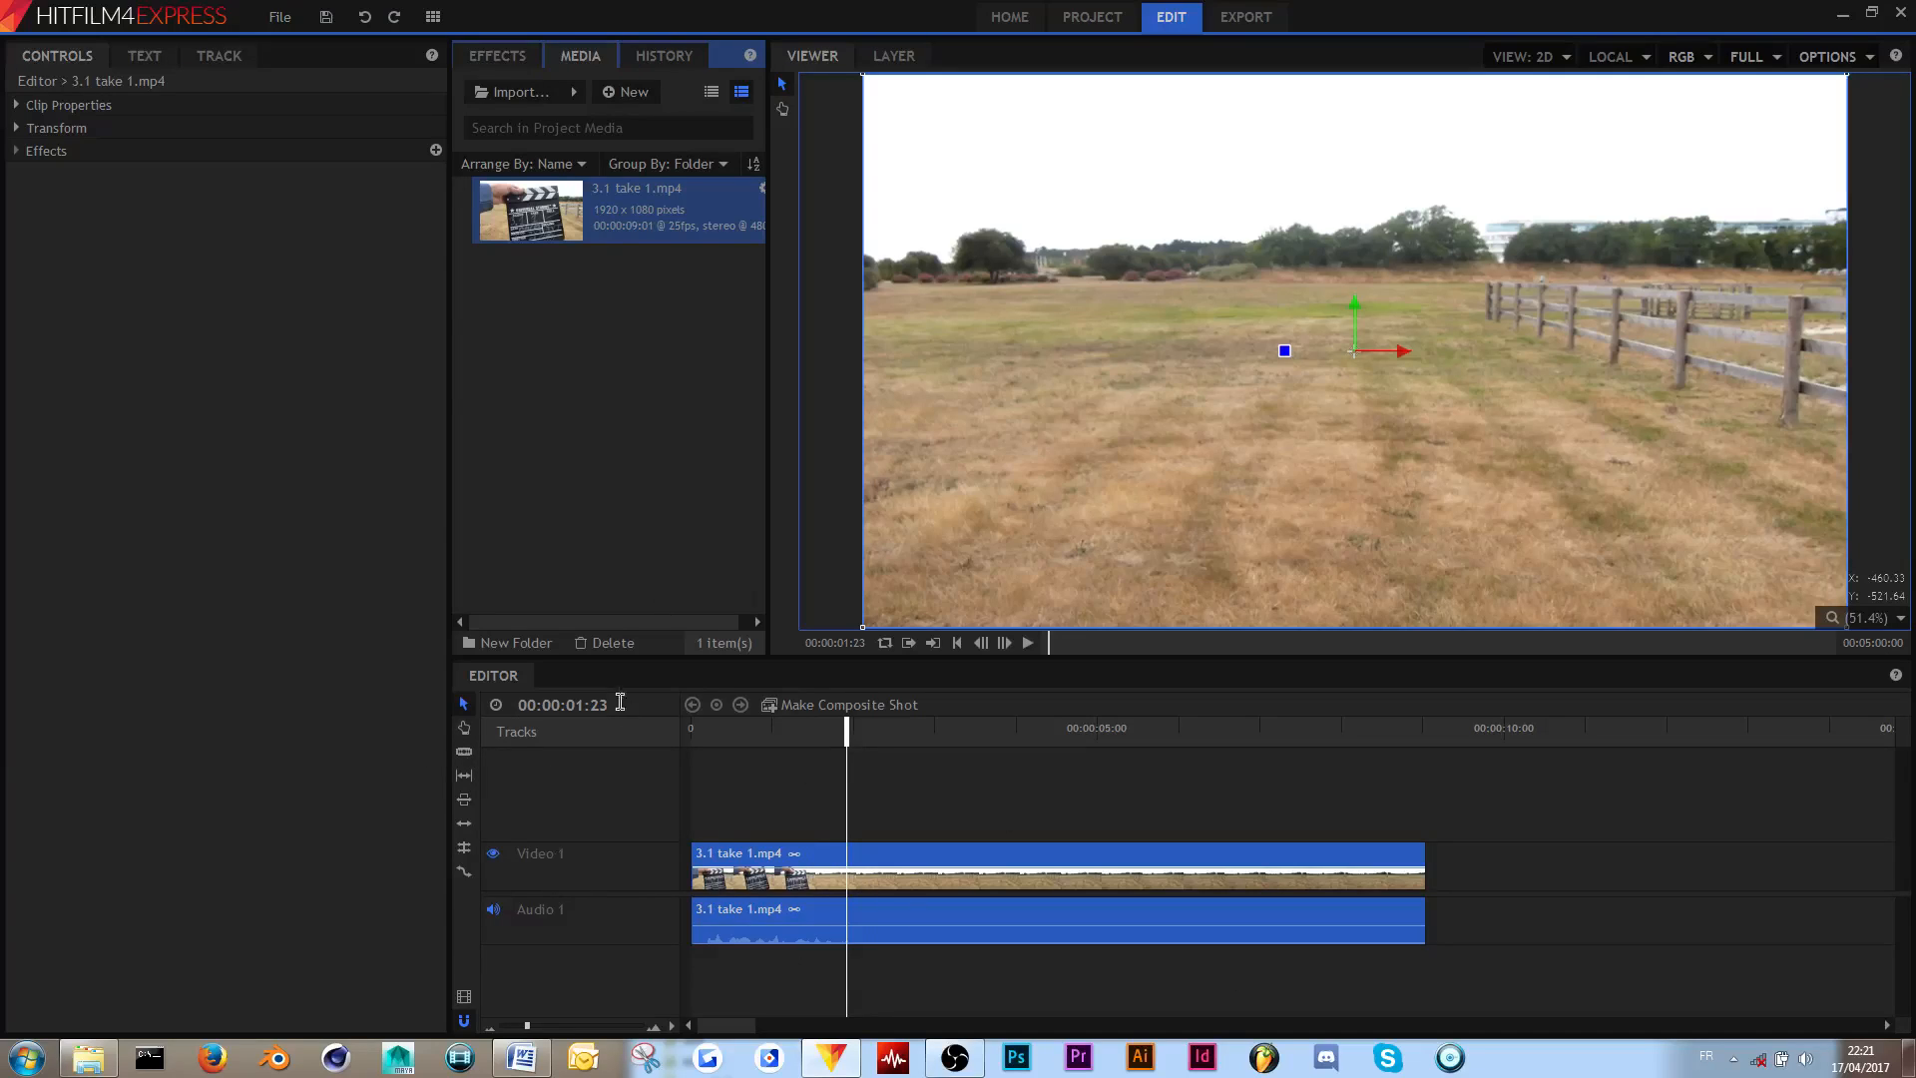
# - Check the media properties of 3.1 take 1.mp4 and make a proxy of the clip
pyautogui.moveTo(618, 623); pyautogui.dragTo(667, 631)
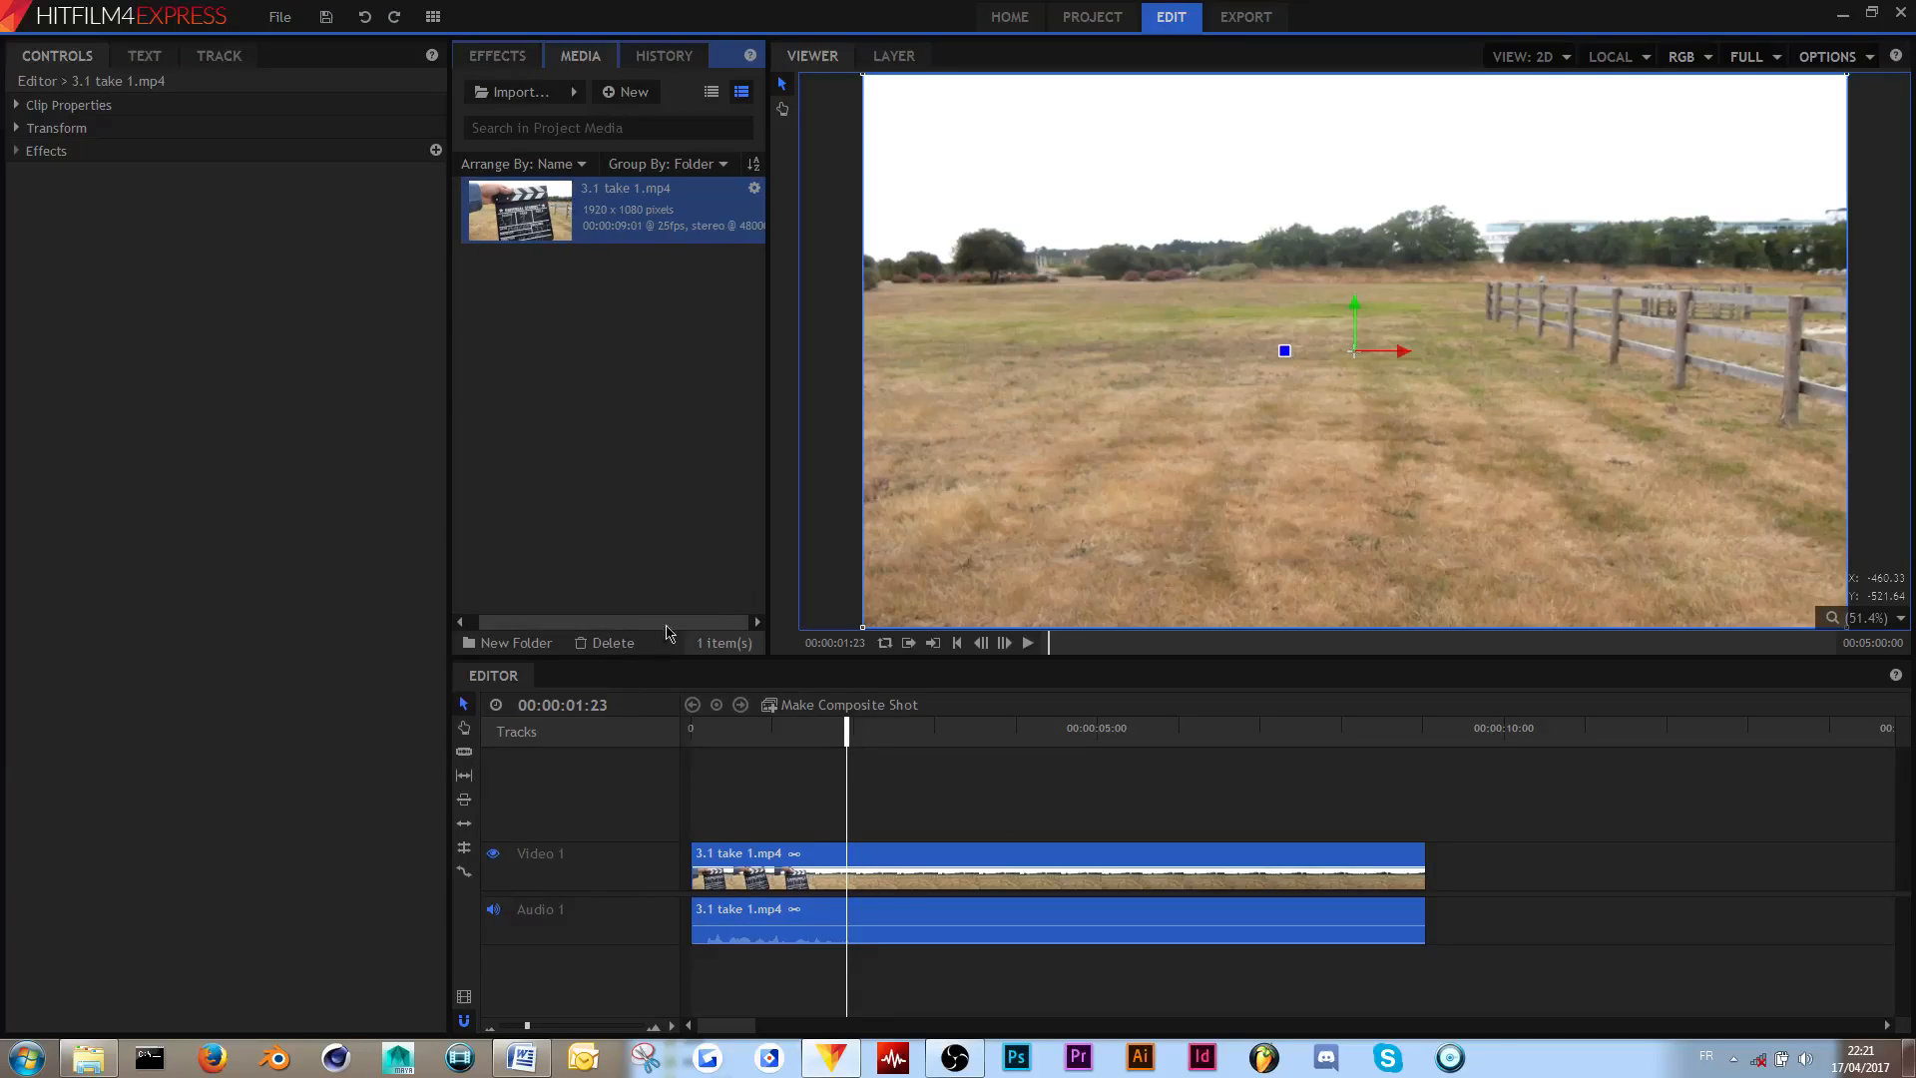
pyautogui.click(753, 189)
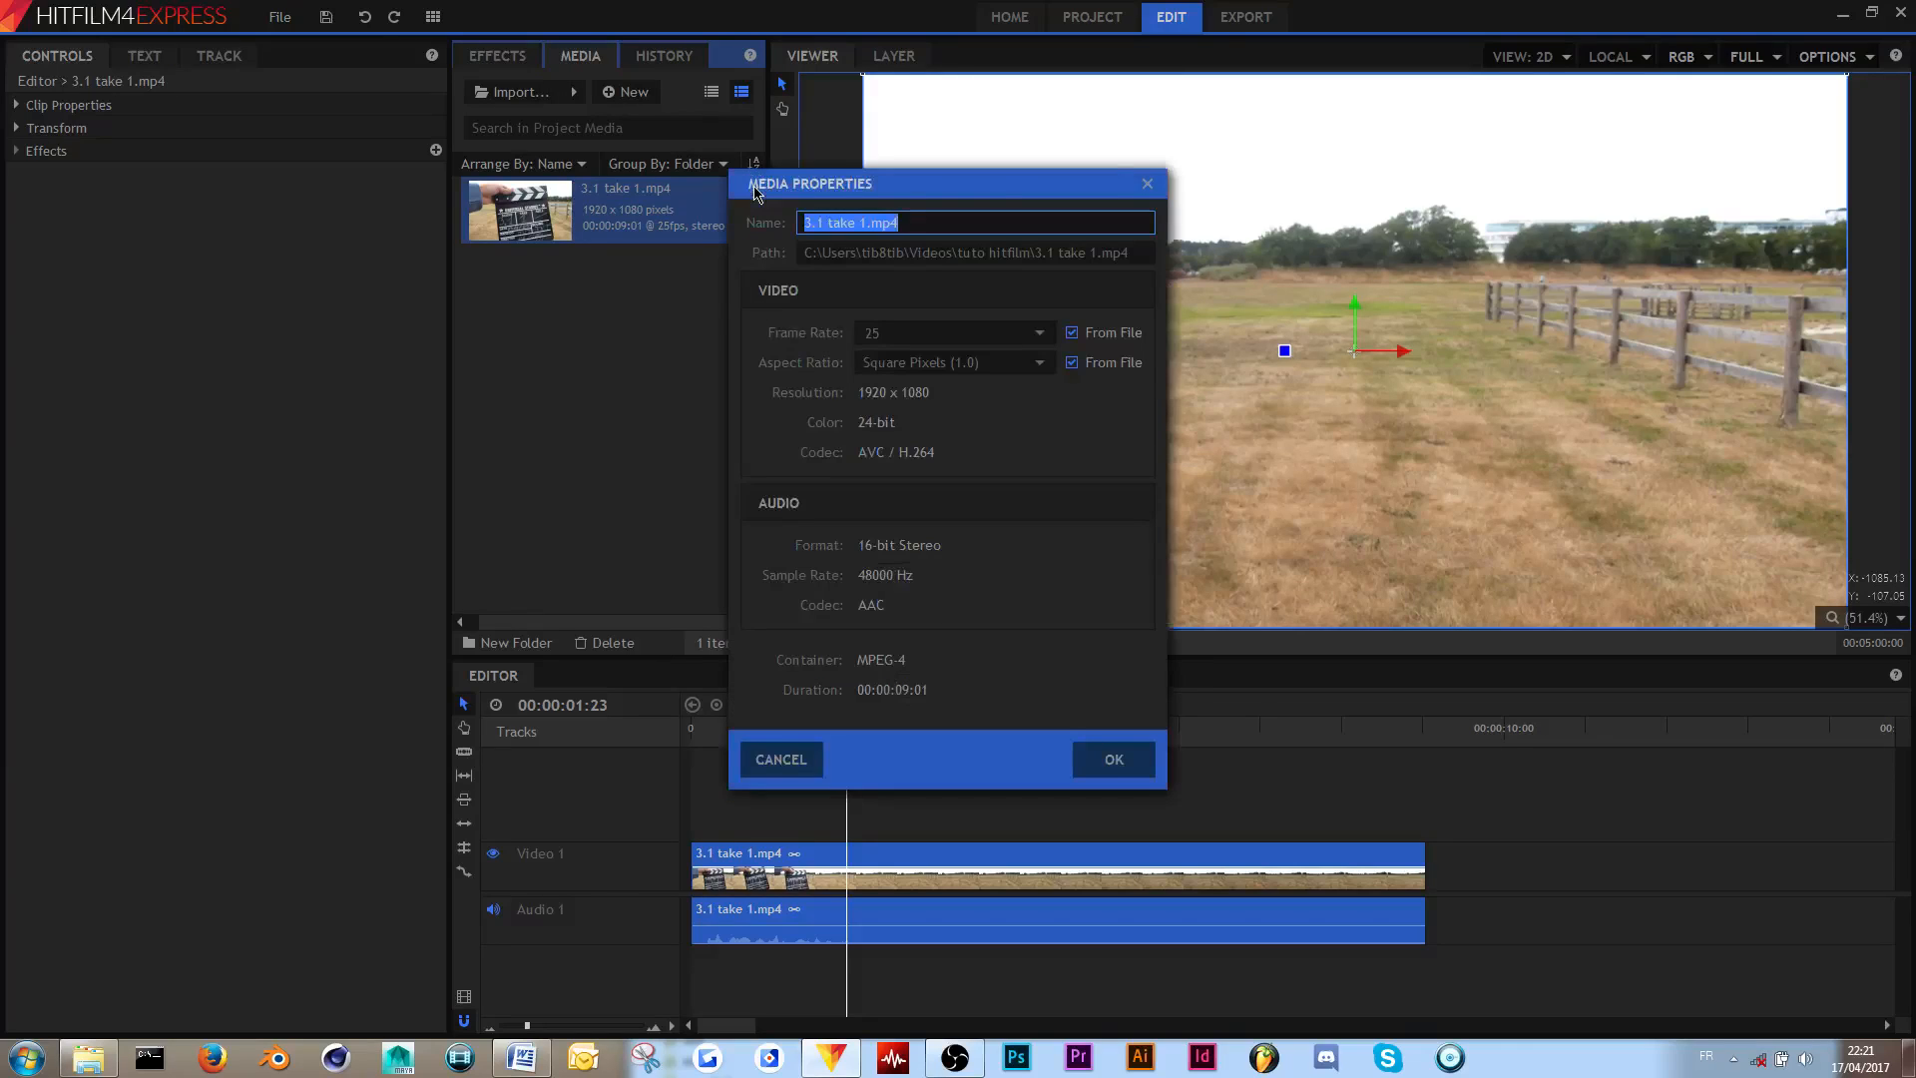
pyautogui.click(1144, 183)
pyautogui.rightClick(637, 192)
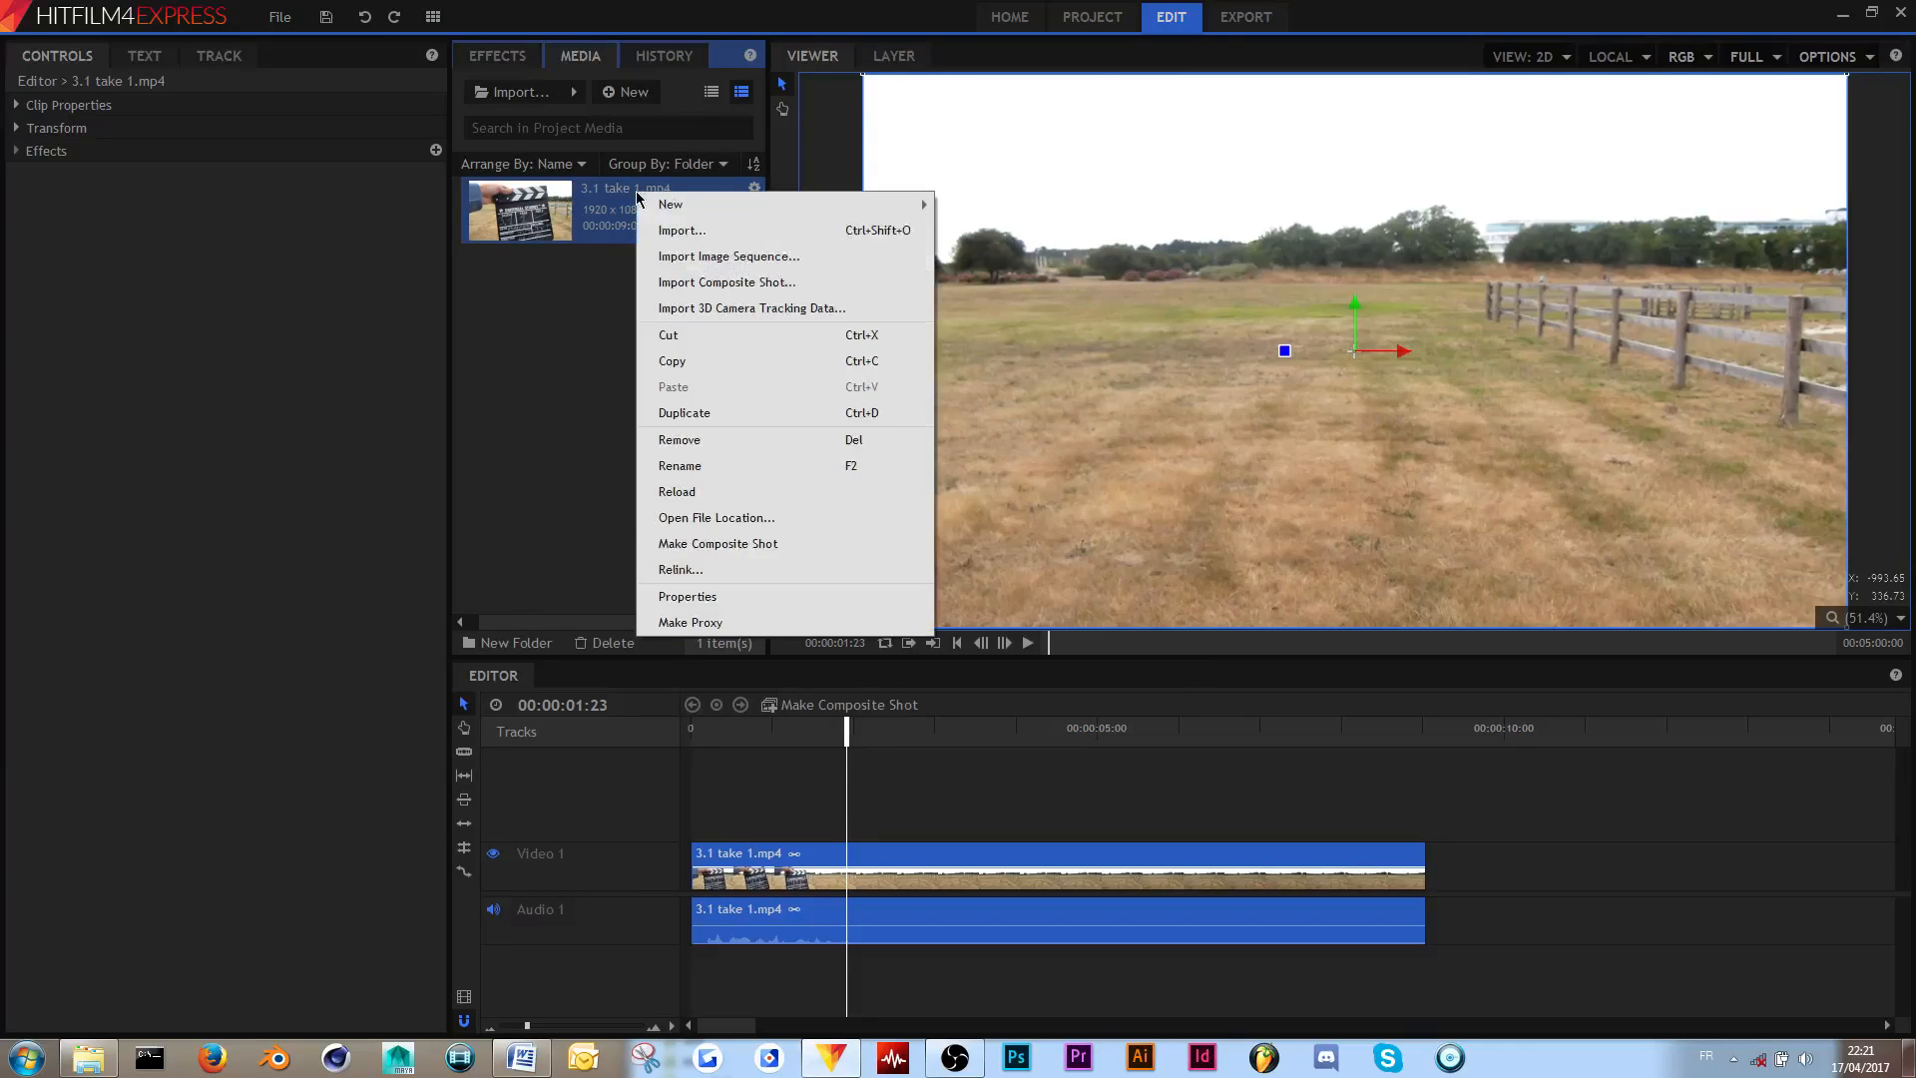
pyautogui.click(755, 623)
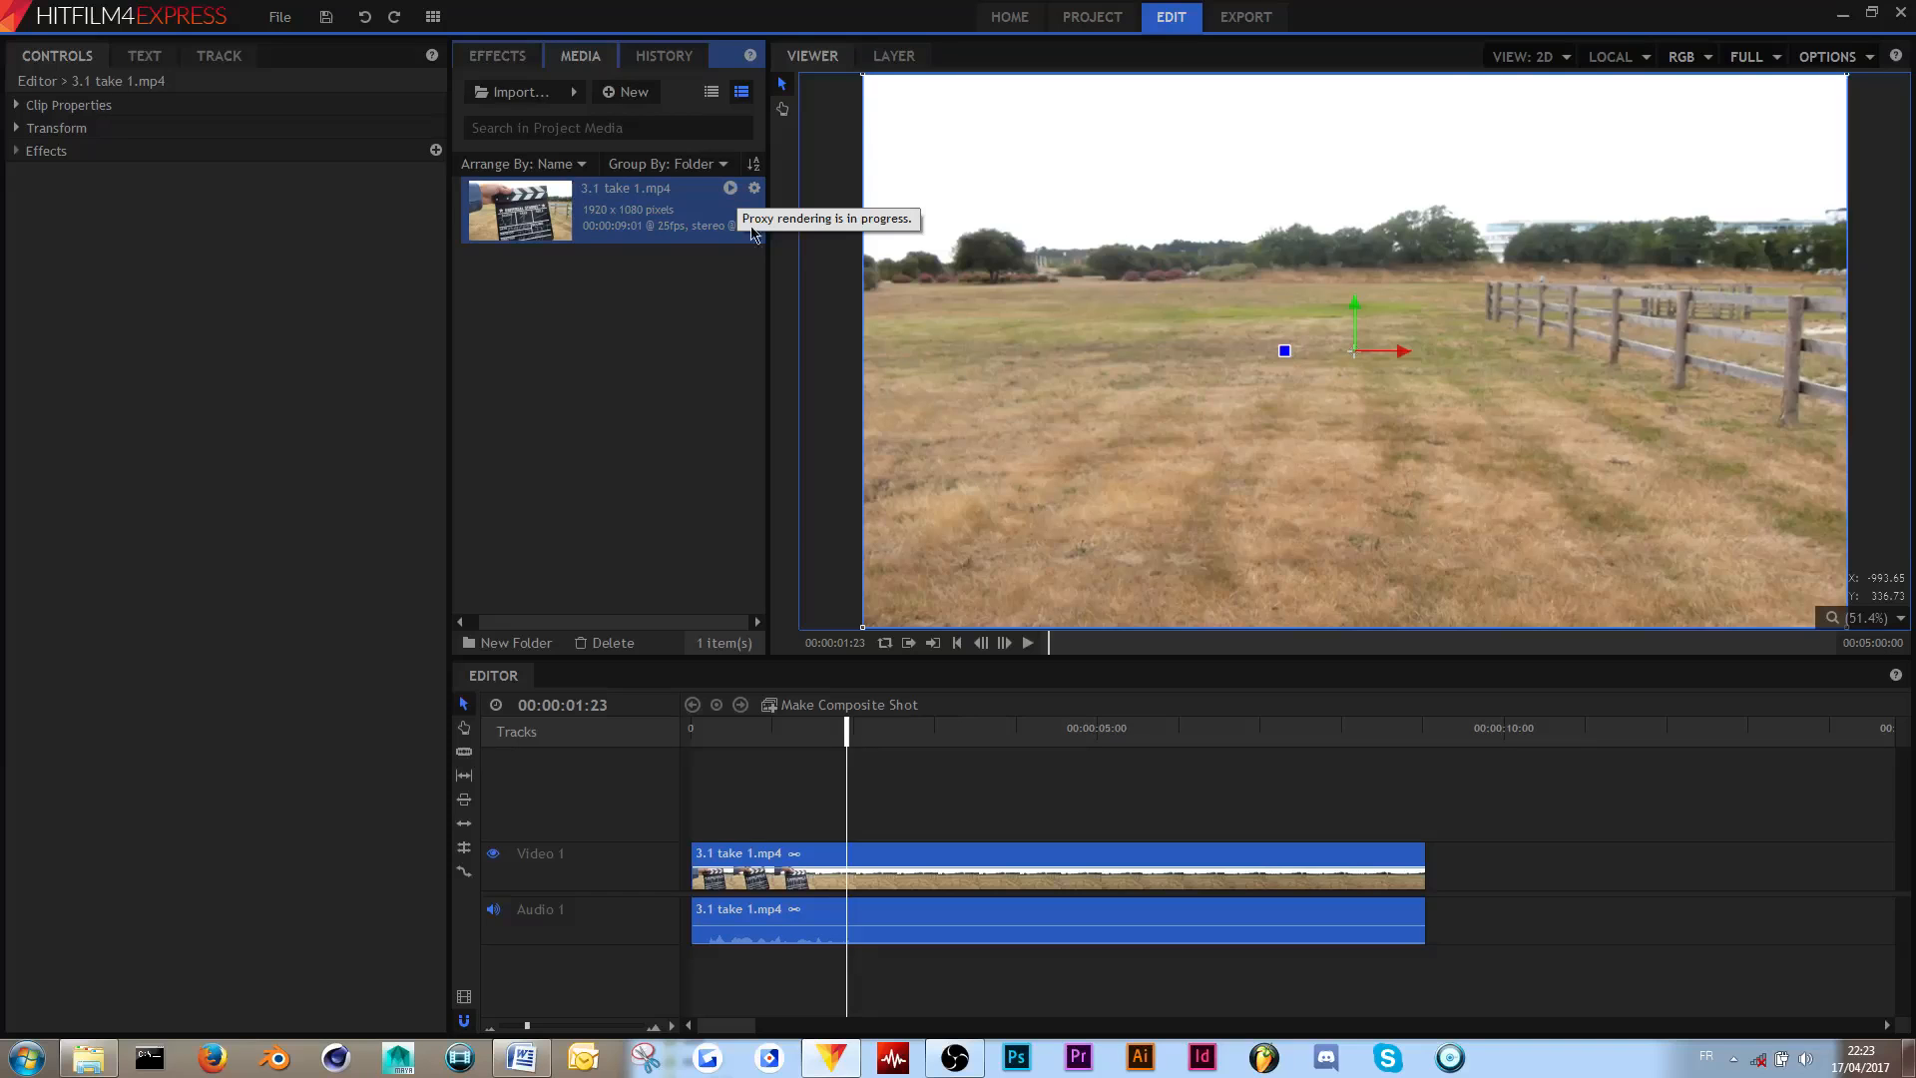
# - Trim the clip's start to 00:00:04:09 and move the shortened clip to the beginning of the timeline
pyautogui.moveTo(846, 728); pyautogui.dragTo(1044, 779)
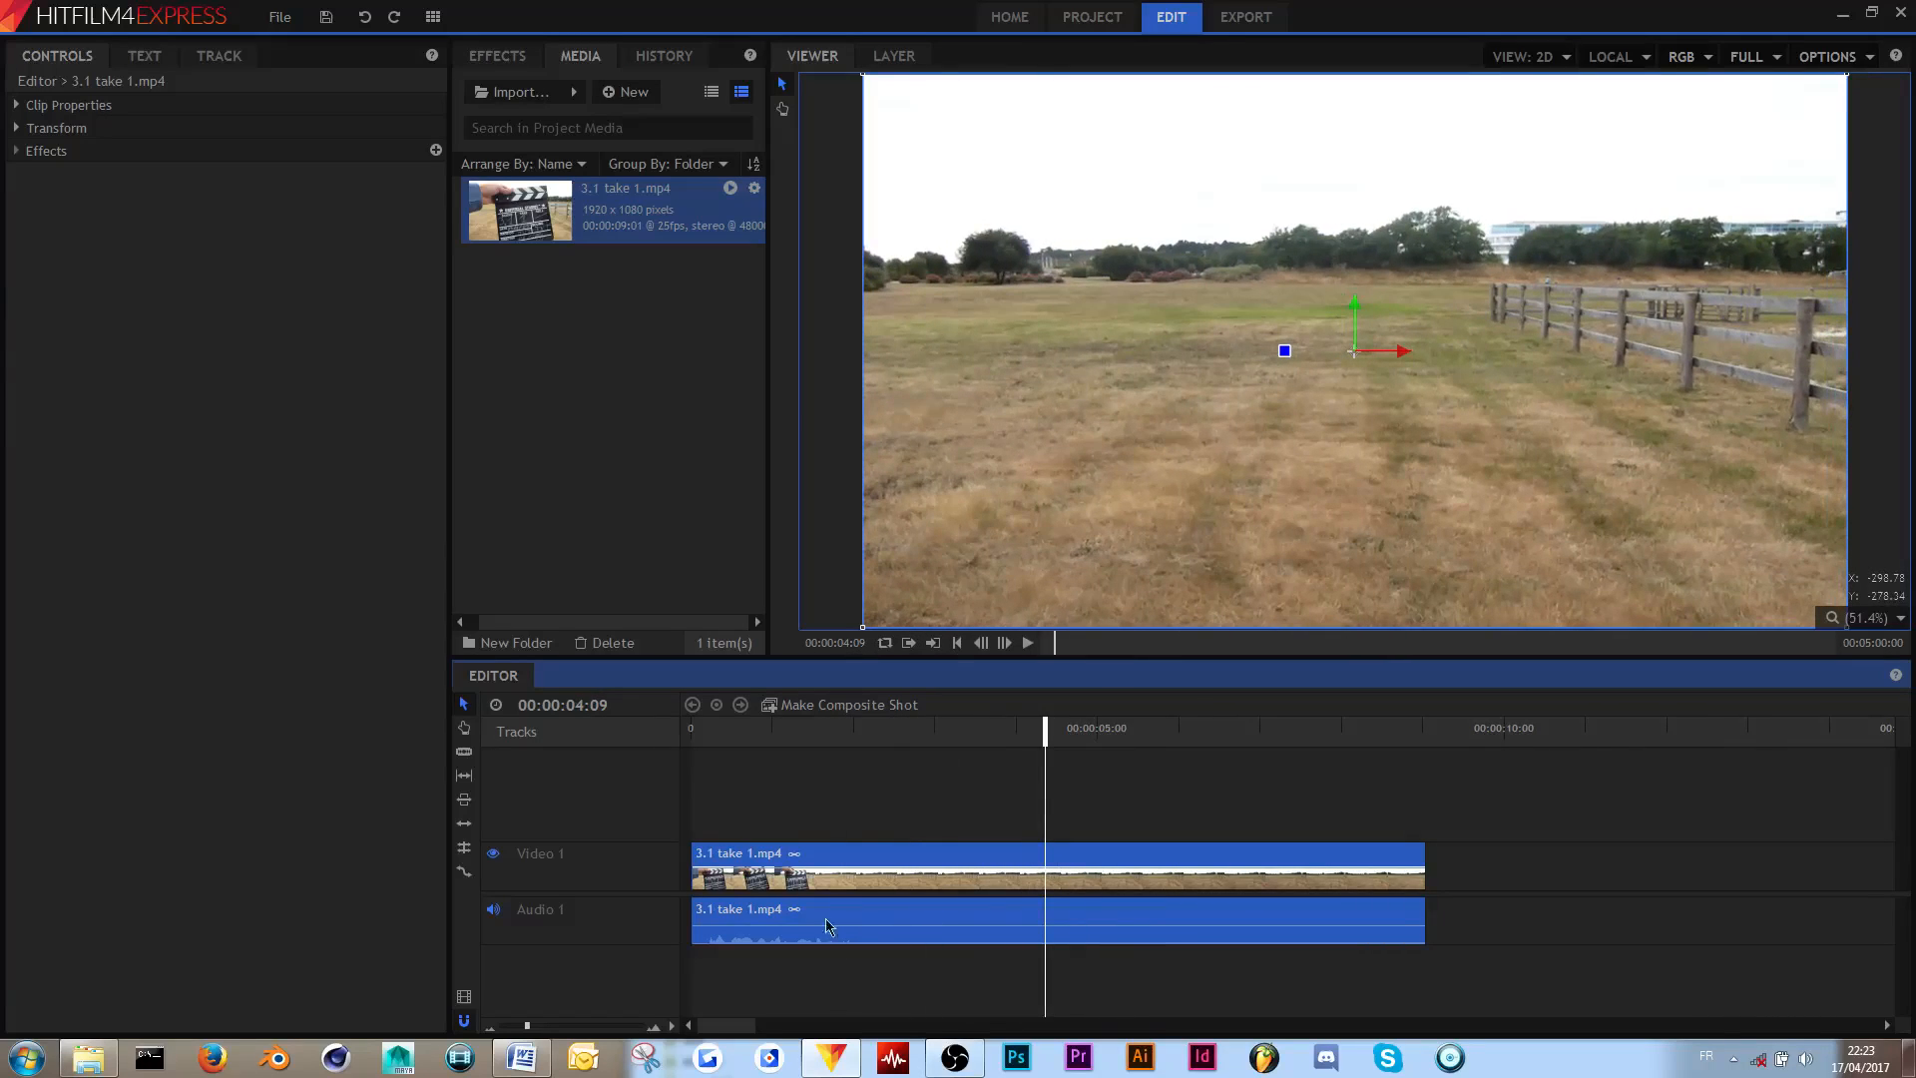
pyautogui.moveTo(683, 854); pyautogui.dragTo(1052, 868)
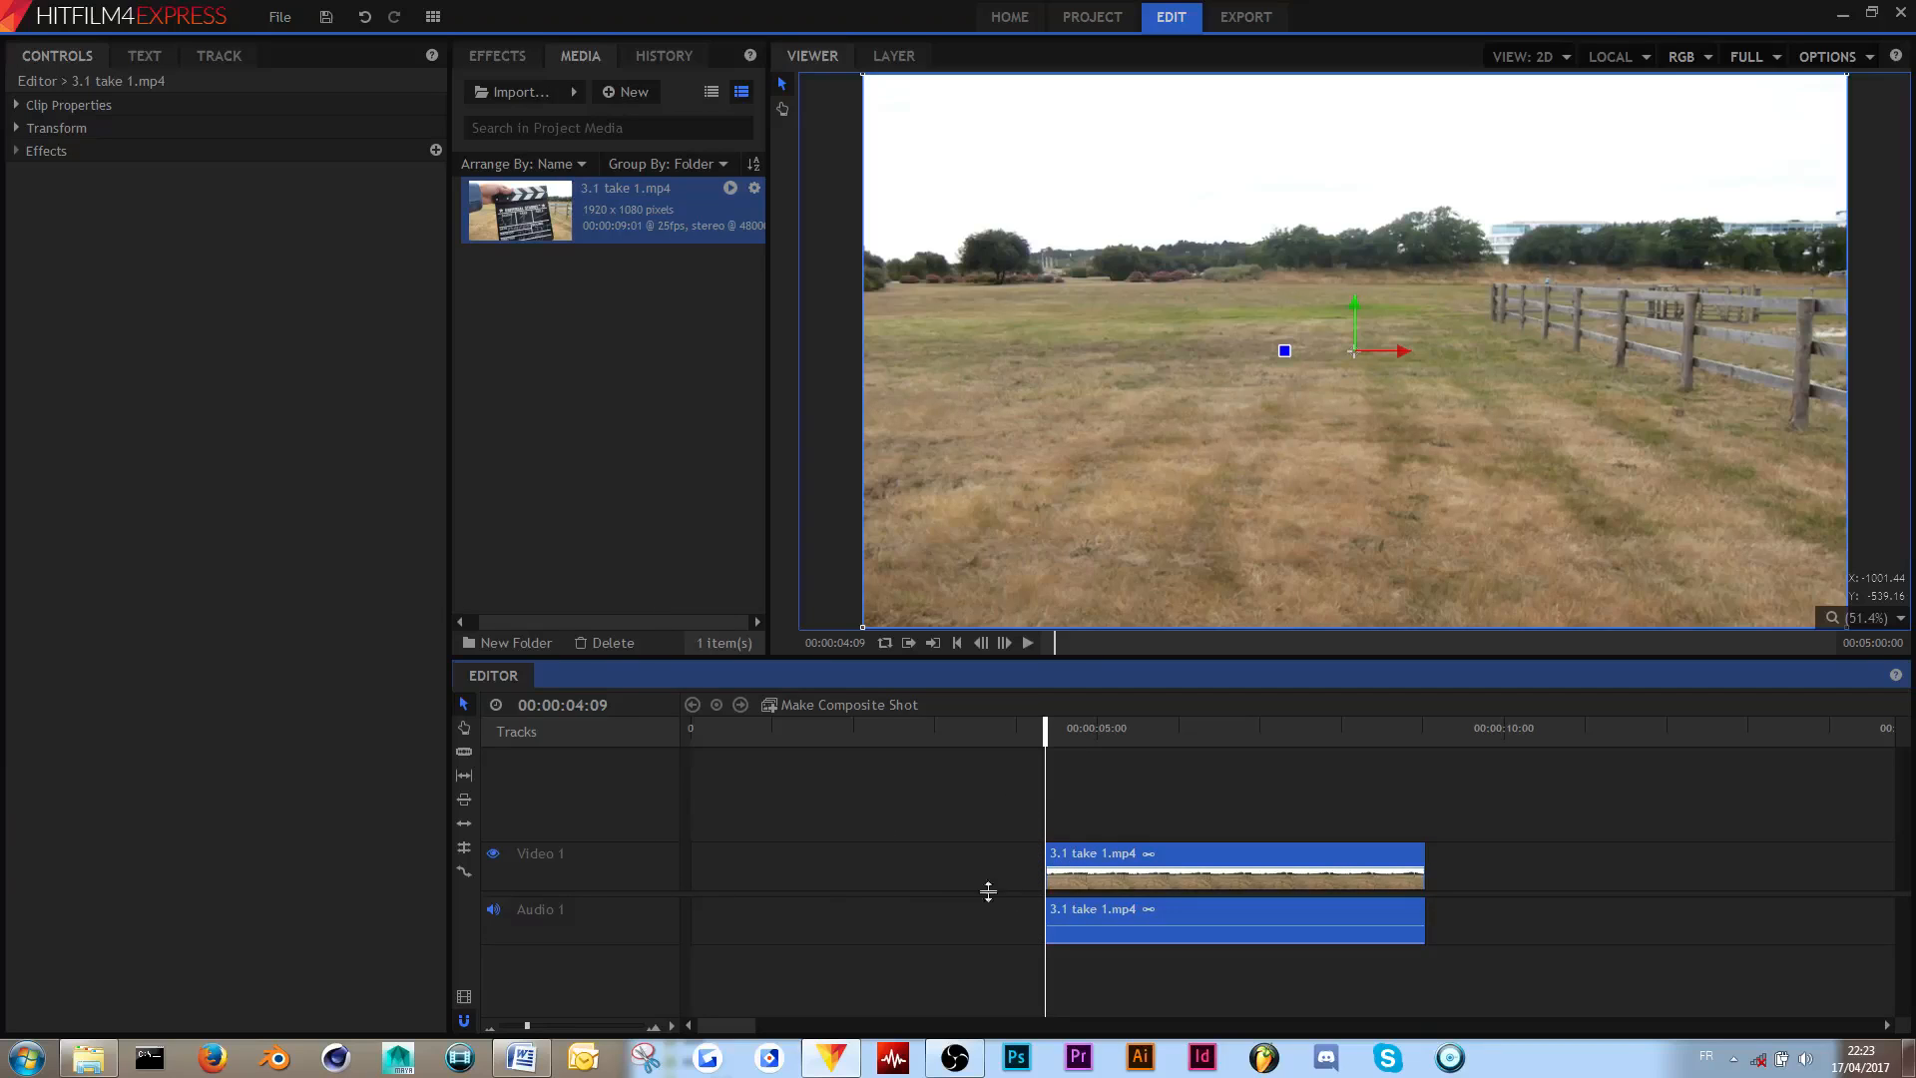
pyautogui.moveTo(1092, 861); pyautogui.dragTo(726, 866)
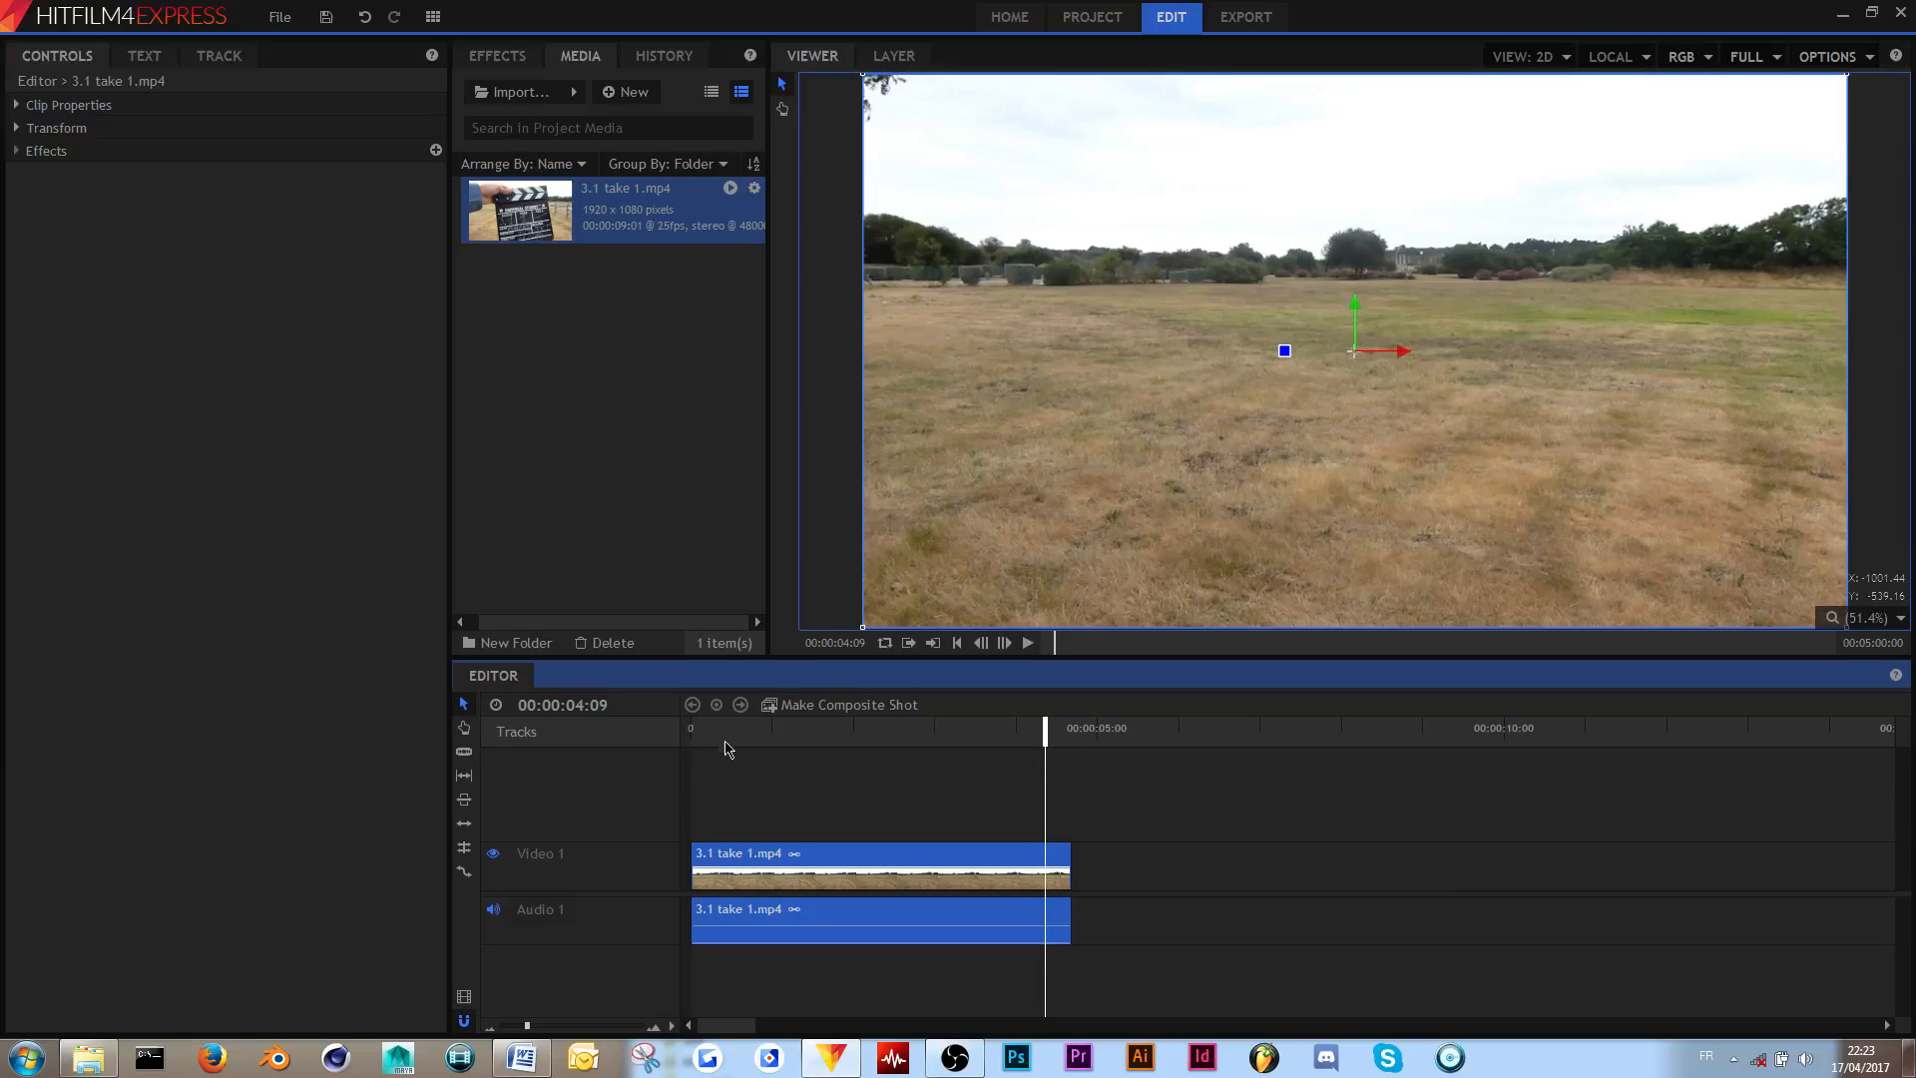
pyautogui.moveTo(702, 739); pyautogui.dragTo(691, 735)
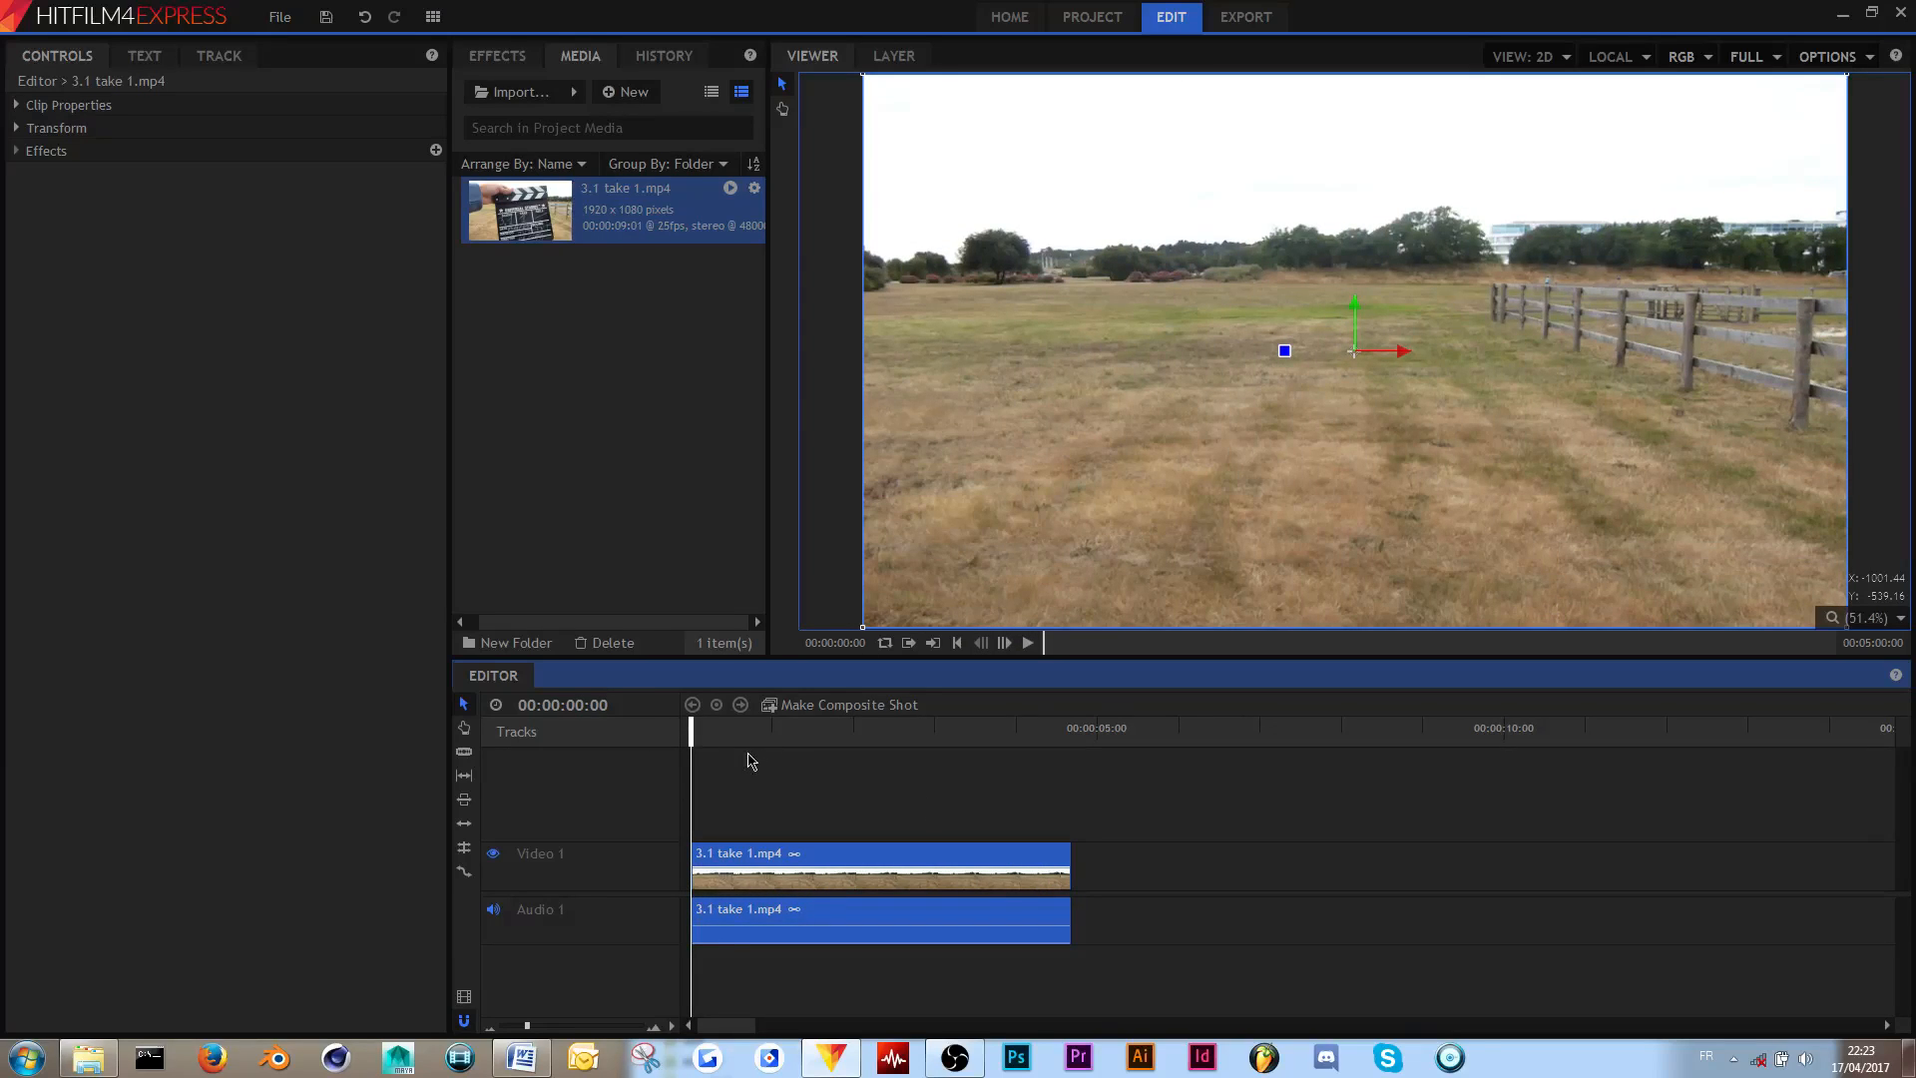
# - Try moving the clip upward and tilting it with its handles in the viewer, undoing each change
pyautogui.press('space')
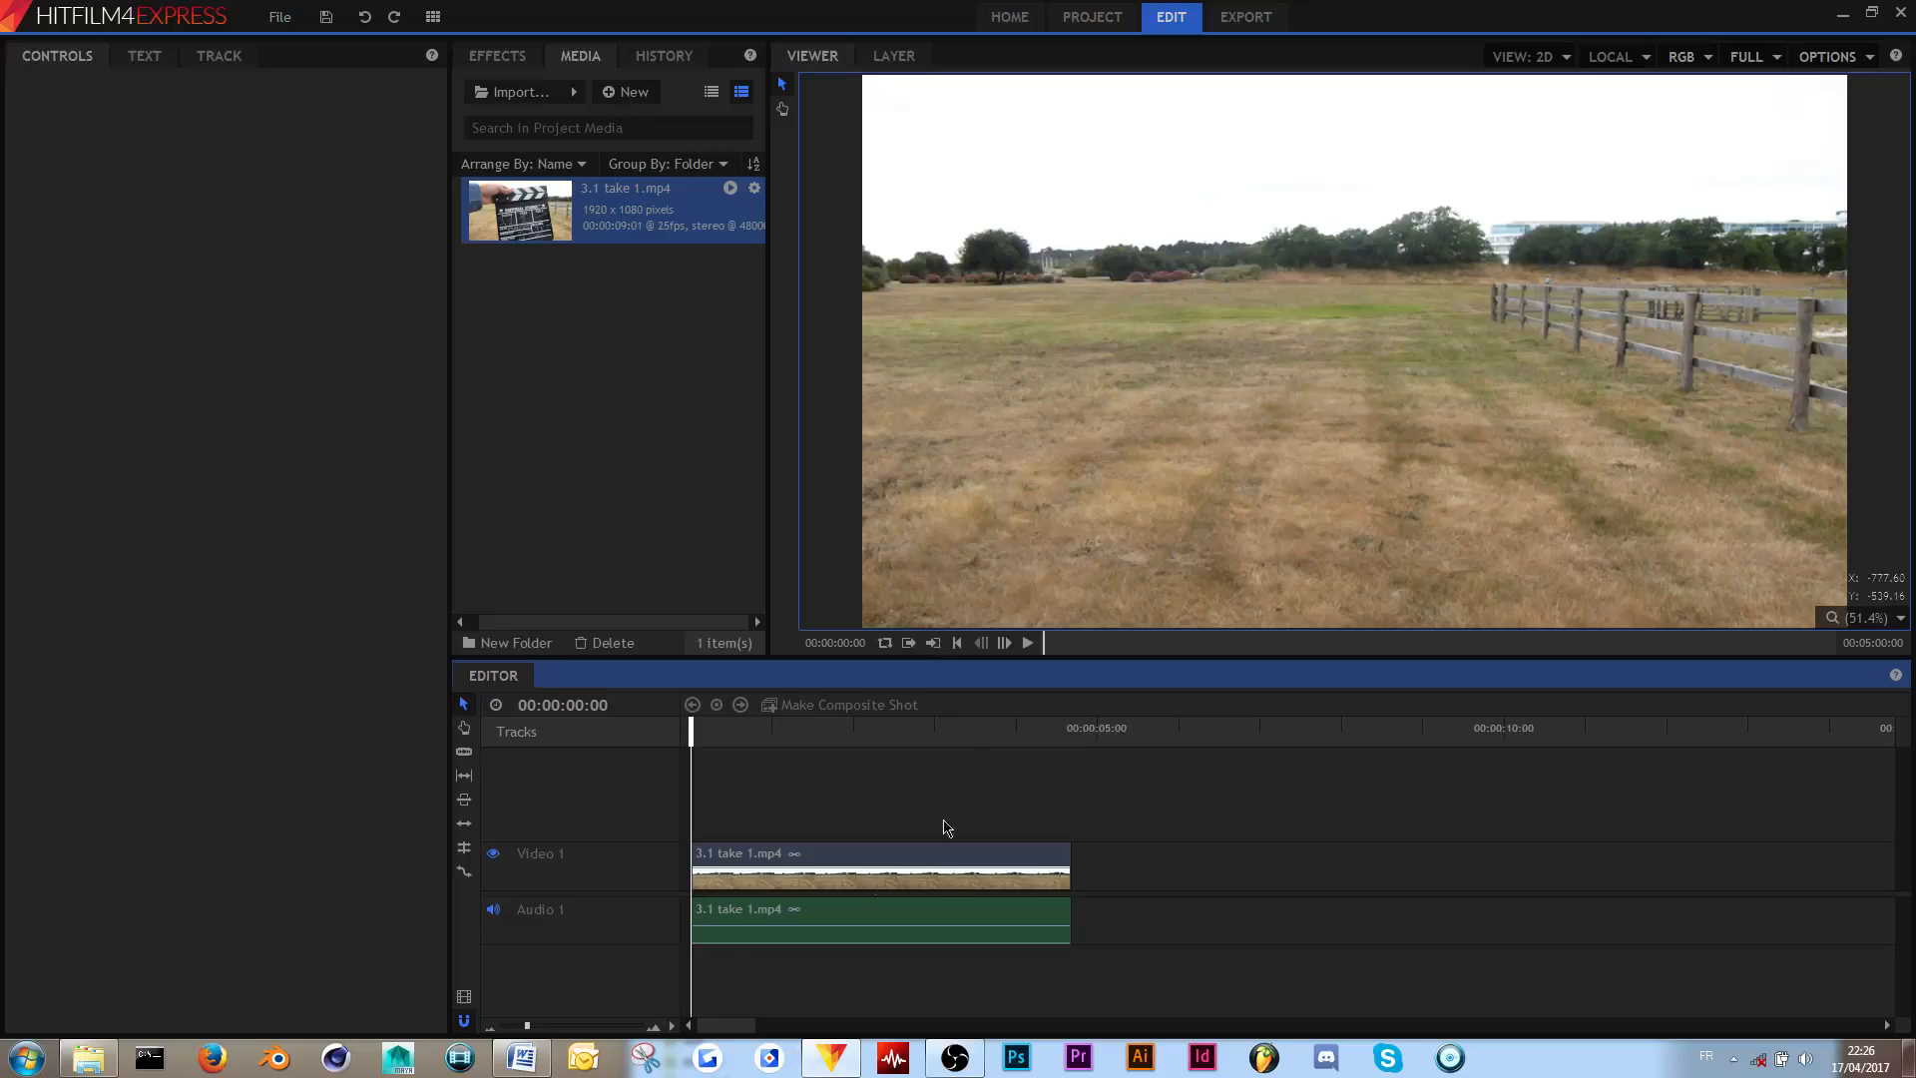
pyautogui.click(1328, 340)
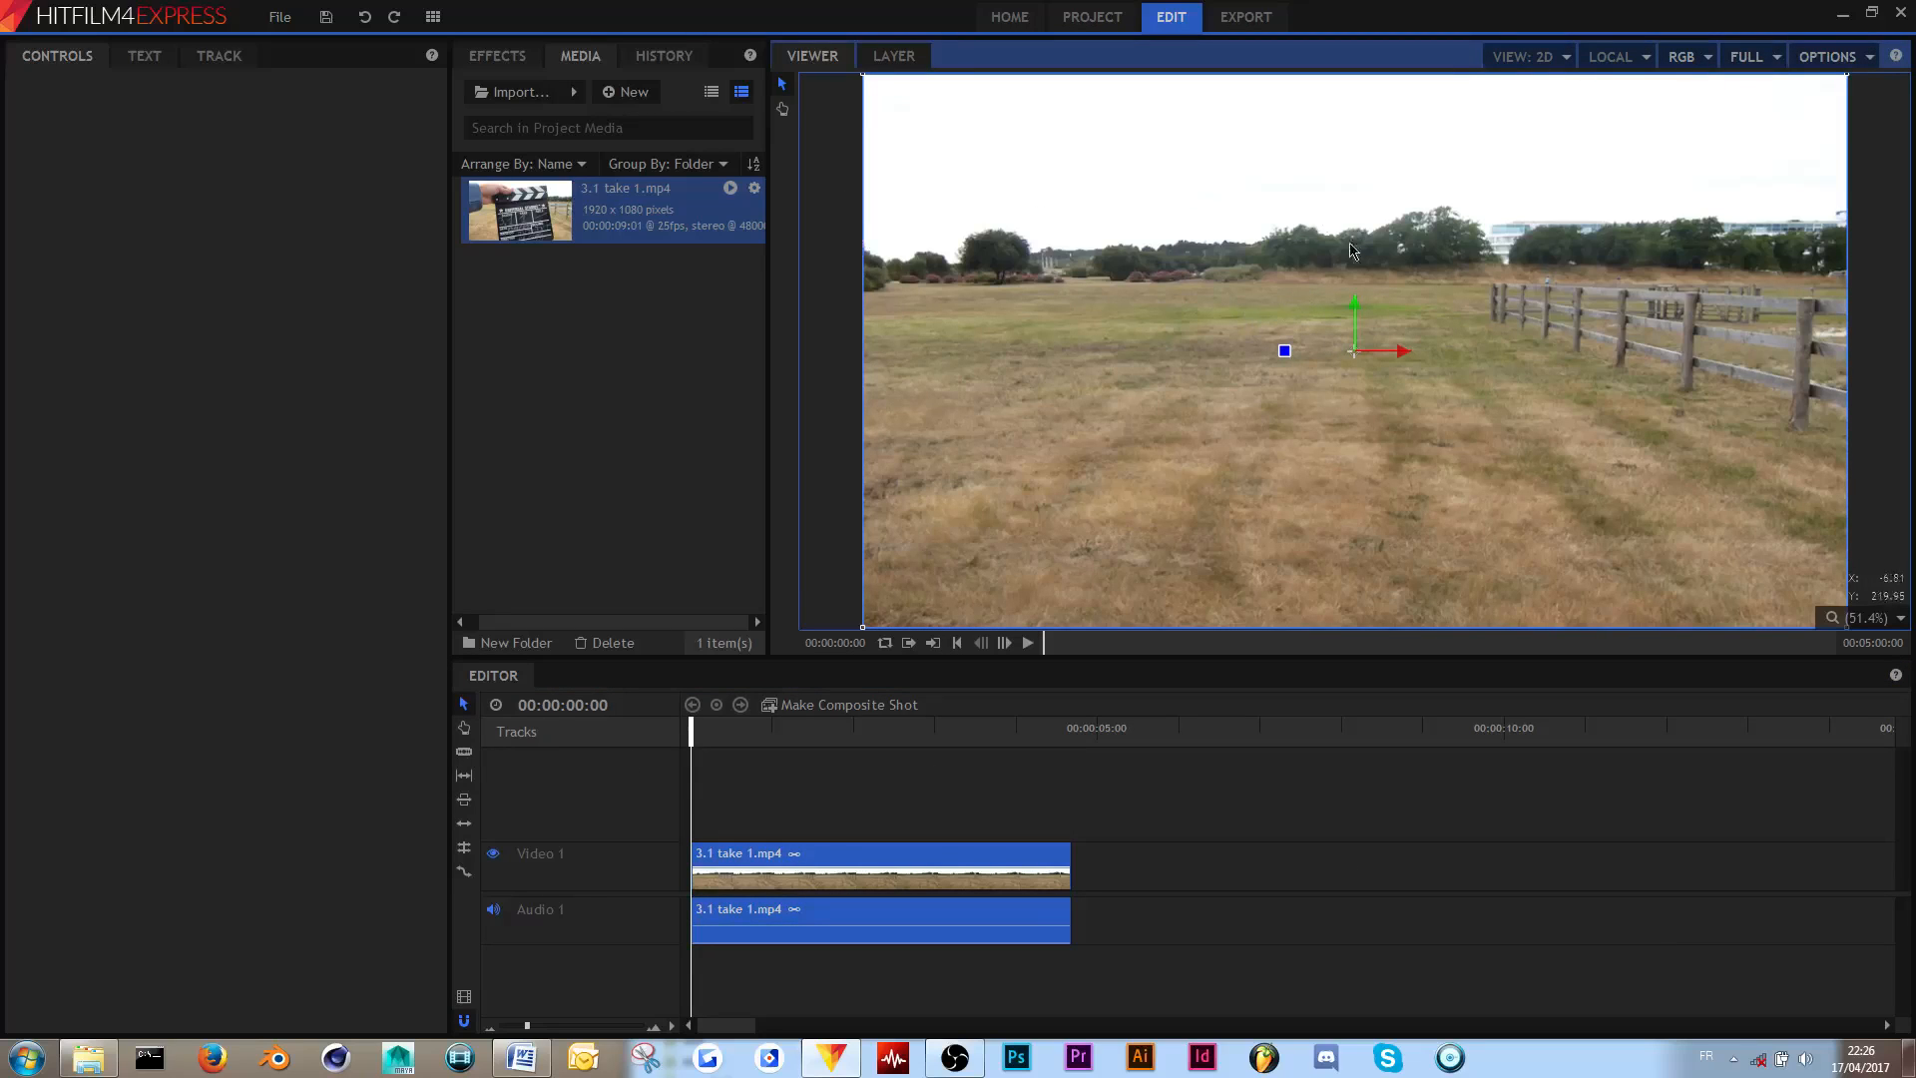
pyautogui.scroll(-1, 1352, 254)
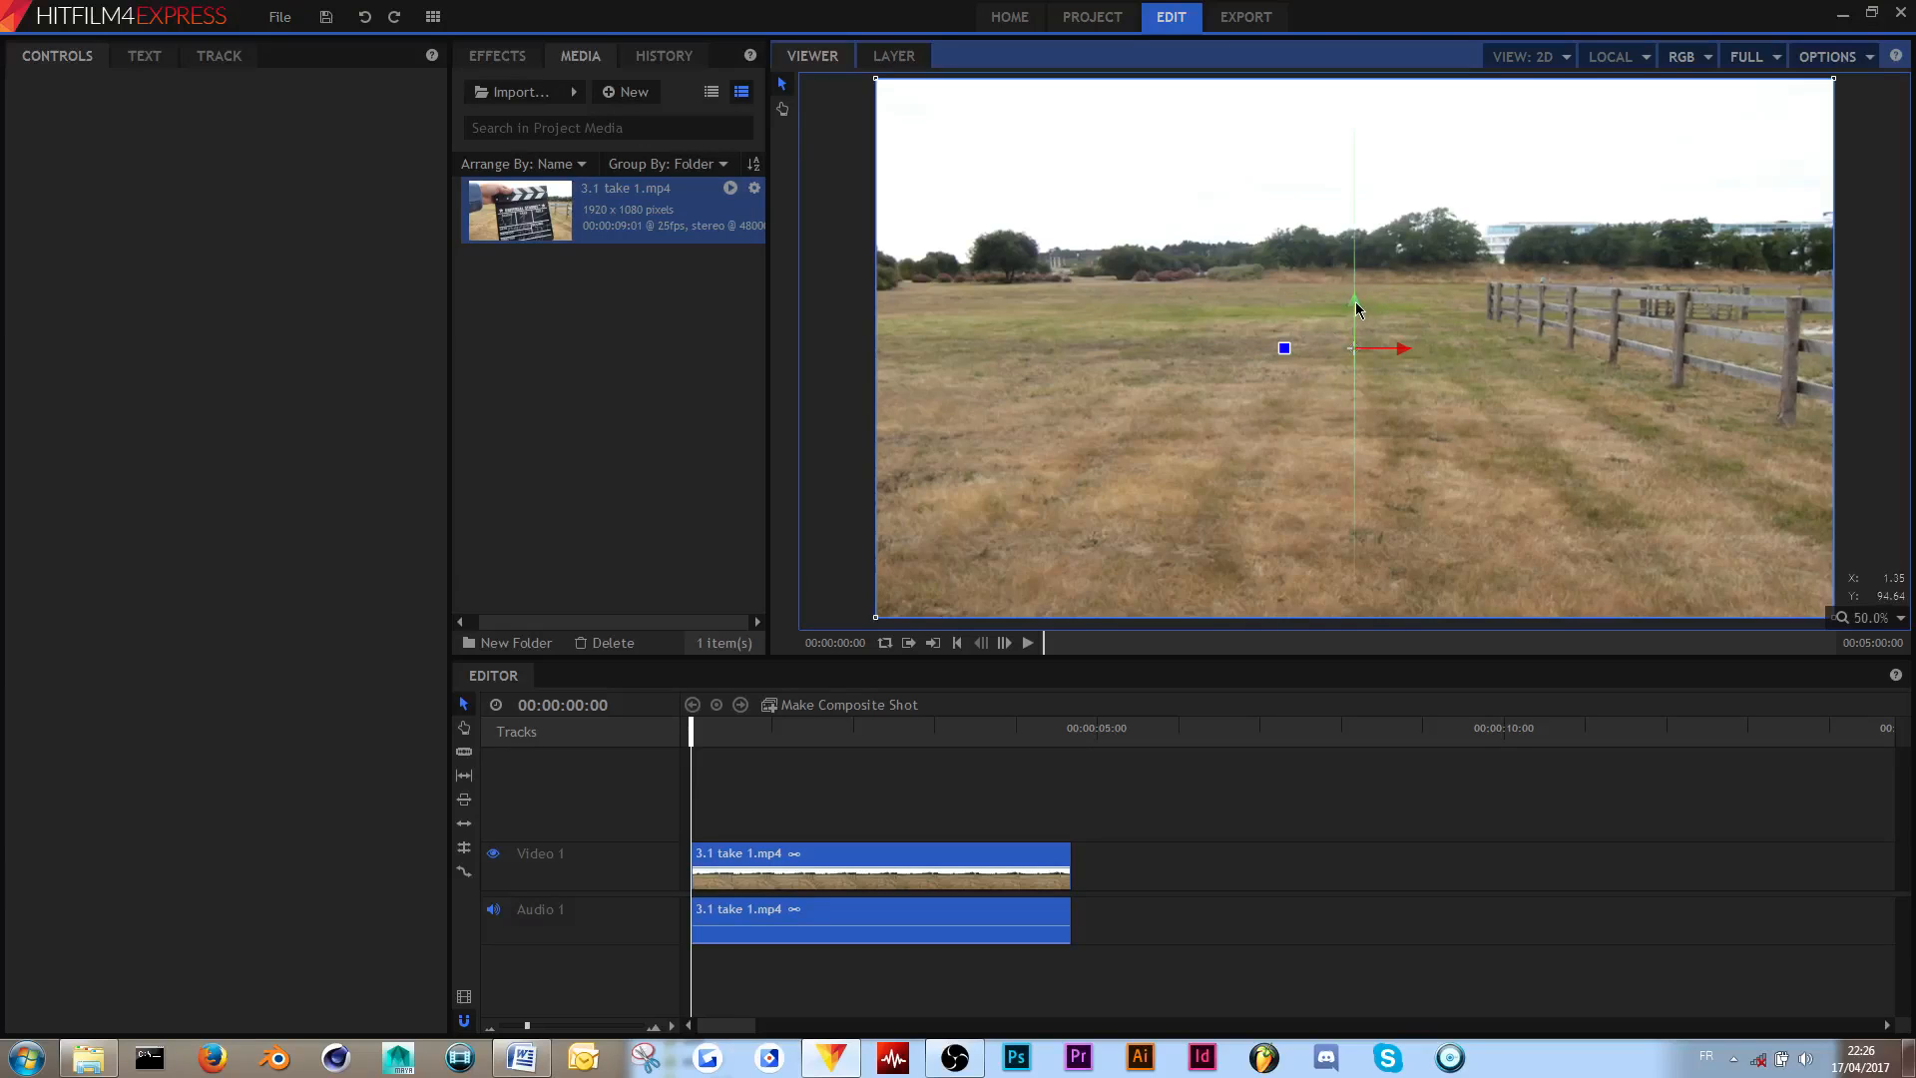
pyautogui.moveTo(1356, 301); pyautogui.dragTo(1357, 235)
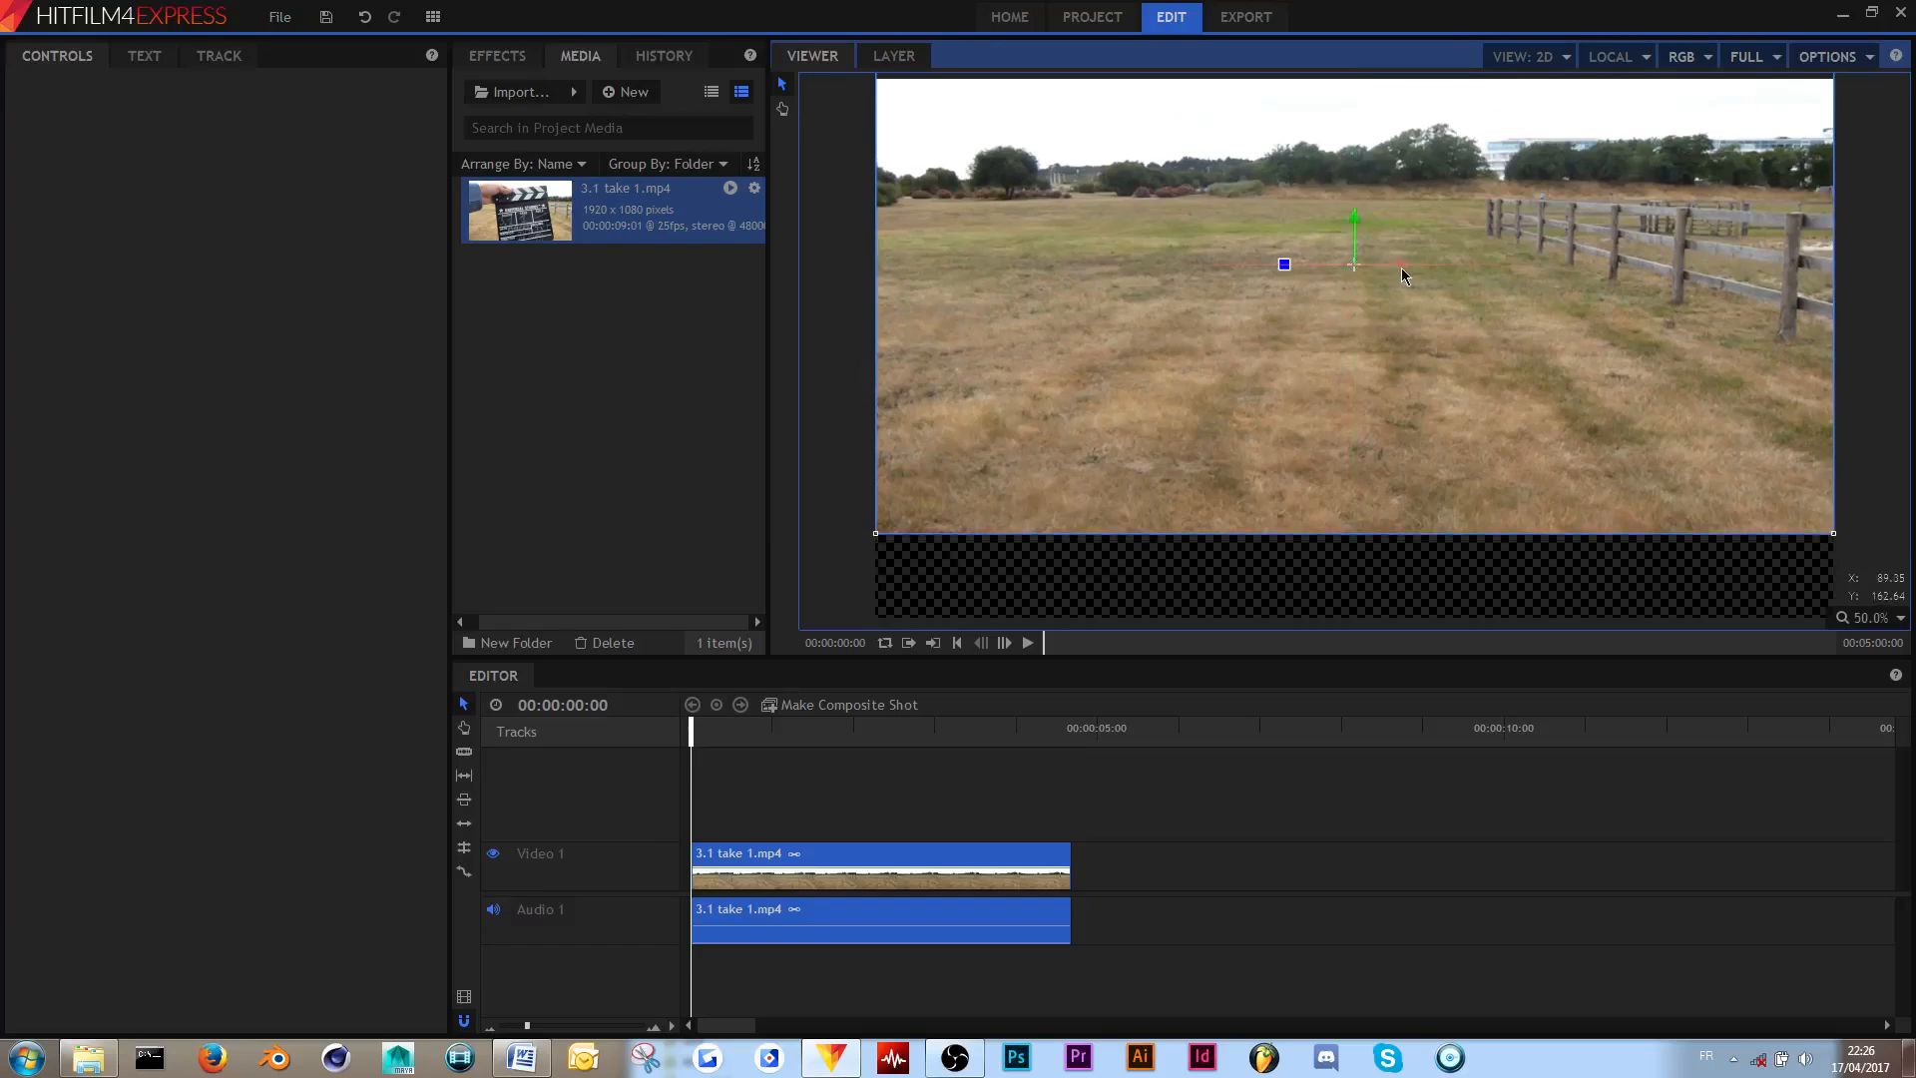
pyautogui.hotkey('ctrl', 'z')
pyautogui.moveTo(1398, 349)
pyautogui.mouseDown()
pyautogui.moveTo(1416, 341)
pyautogui.moveTo(1296, 346)
pyautogui.moveTo(1413, 374)
pyautogui.moveTo(1573, 363)
pyautogui.moveTo(1404, 380)
pyautogui.mouseUp()
pyautogui.moveTo(1283, 351)
pyautogui.mouseDown()
pyautogui.moveTo(1337, 401)
pyautogui.moveTo(1291, 290)
pyautogui.moveTo(1374, 325)
pyautogui.moveTo(1351, 368)
pyautogui.moveTo(1365, 336)
pyautogui.moveTo(1320, 350)
pyautogui.mouseUp()
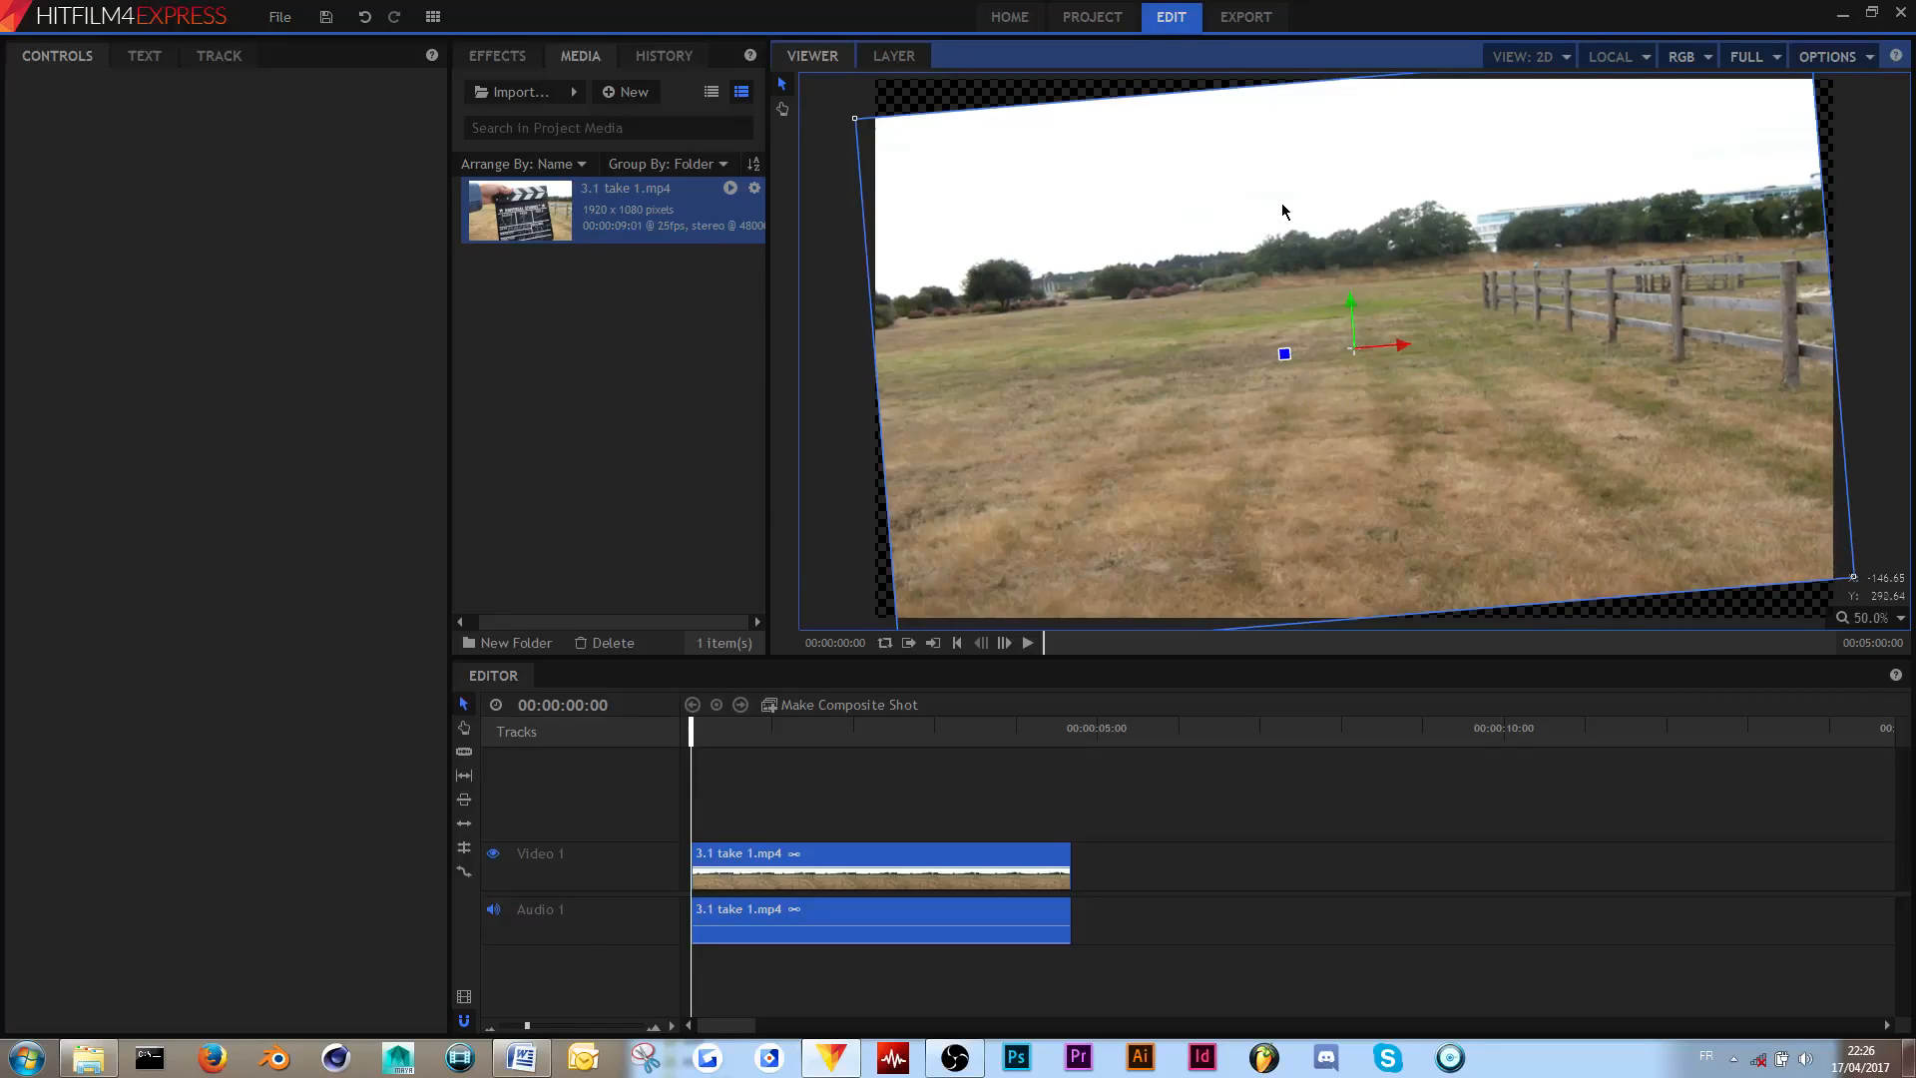
pyautogui.hotkey('ctrl', 'z')
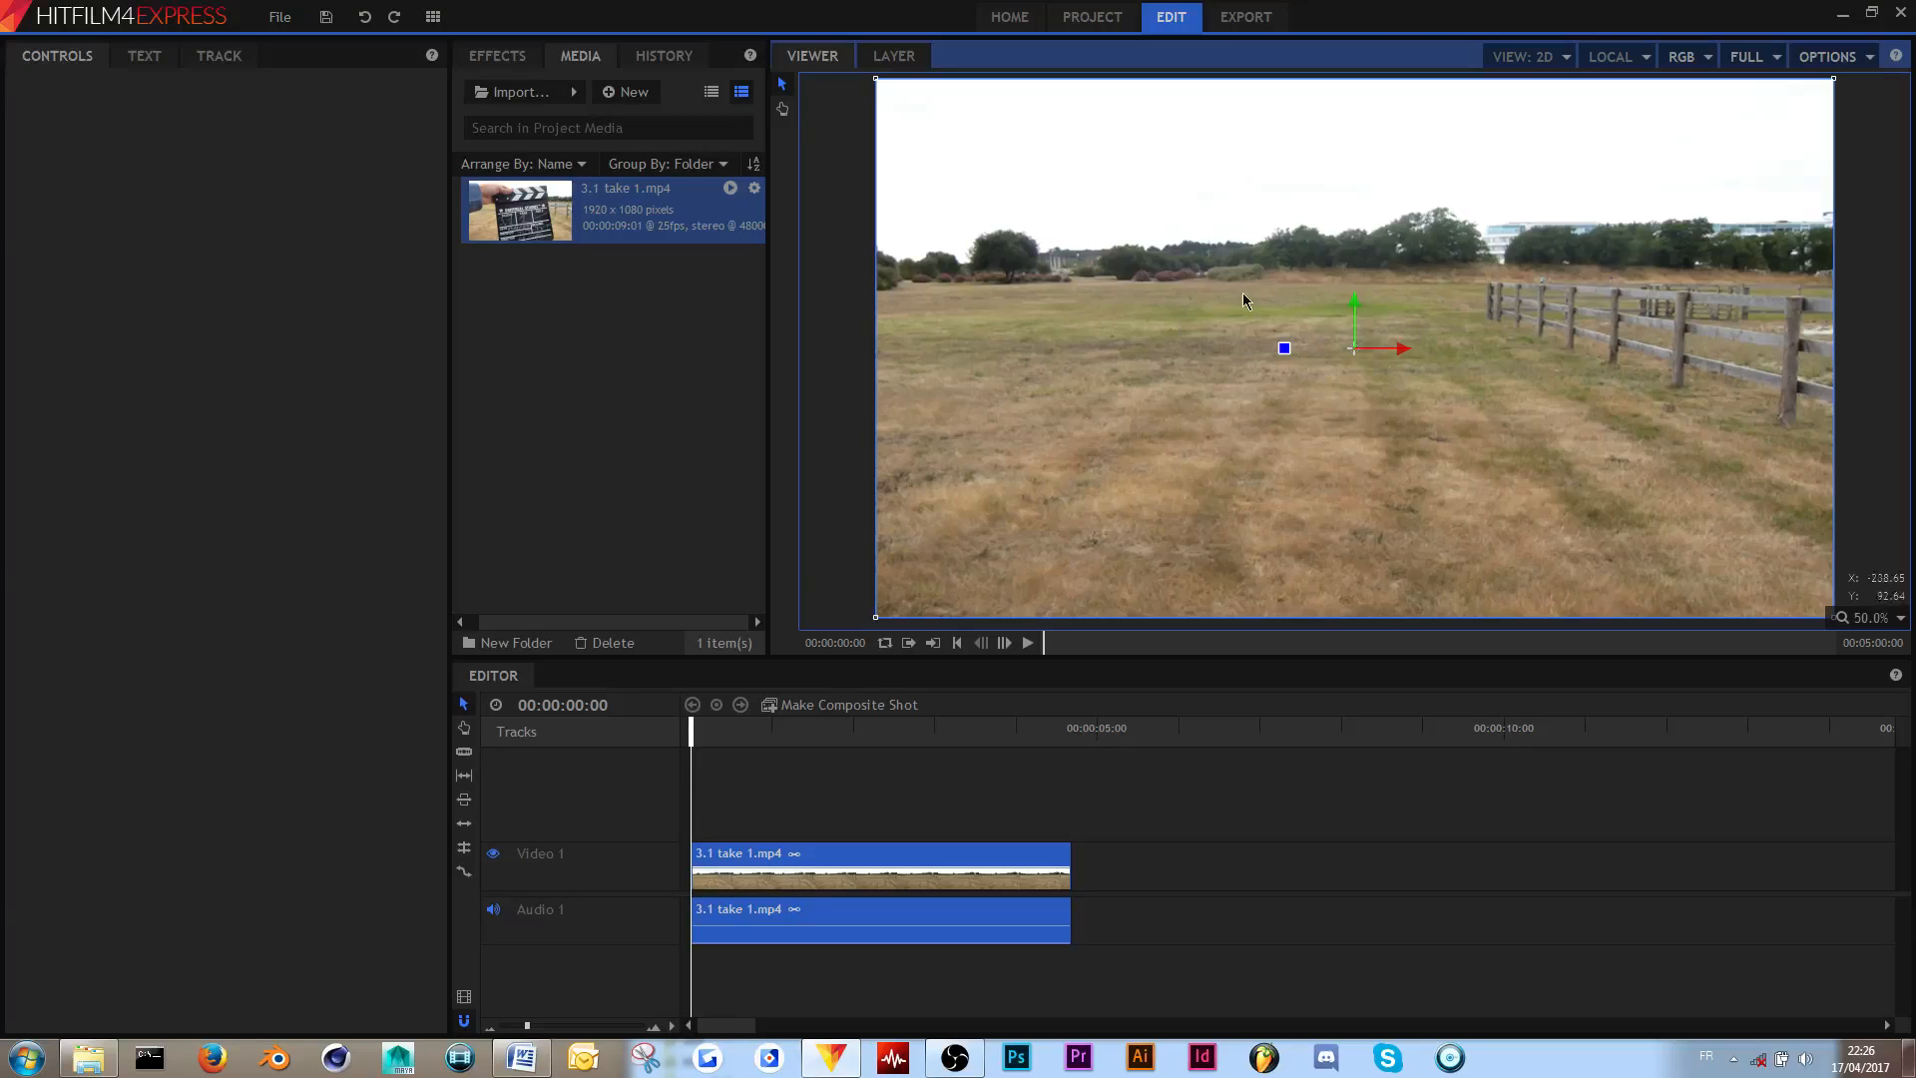
# - Select 3.1 take 1.mp4 on the Video 1 track and expand its Transform properties
pyautogui.click(870, 853)
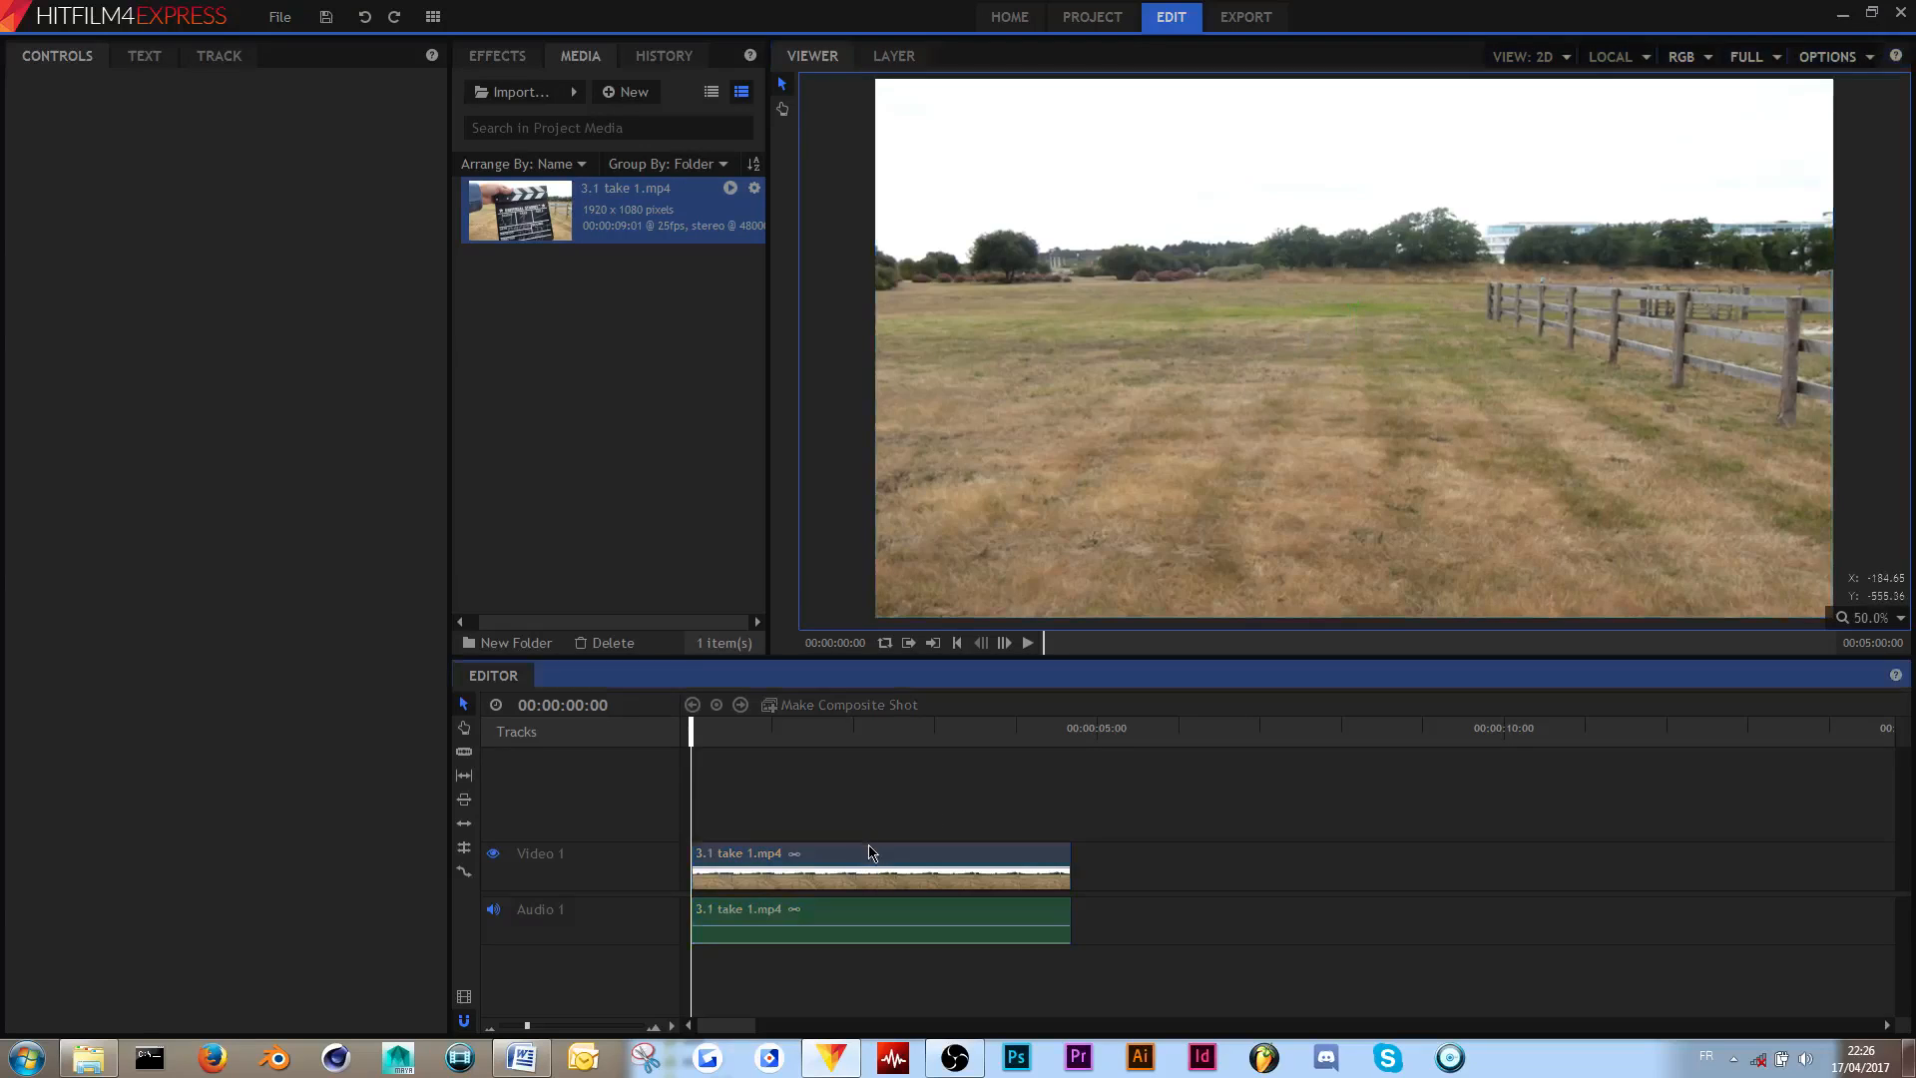
pyautogui.click(871, 858)
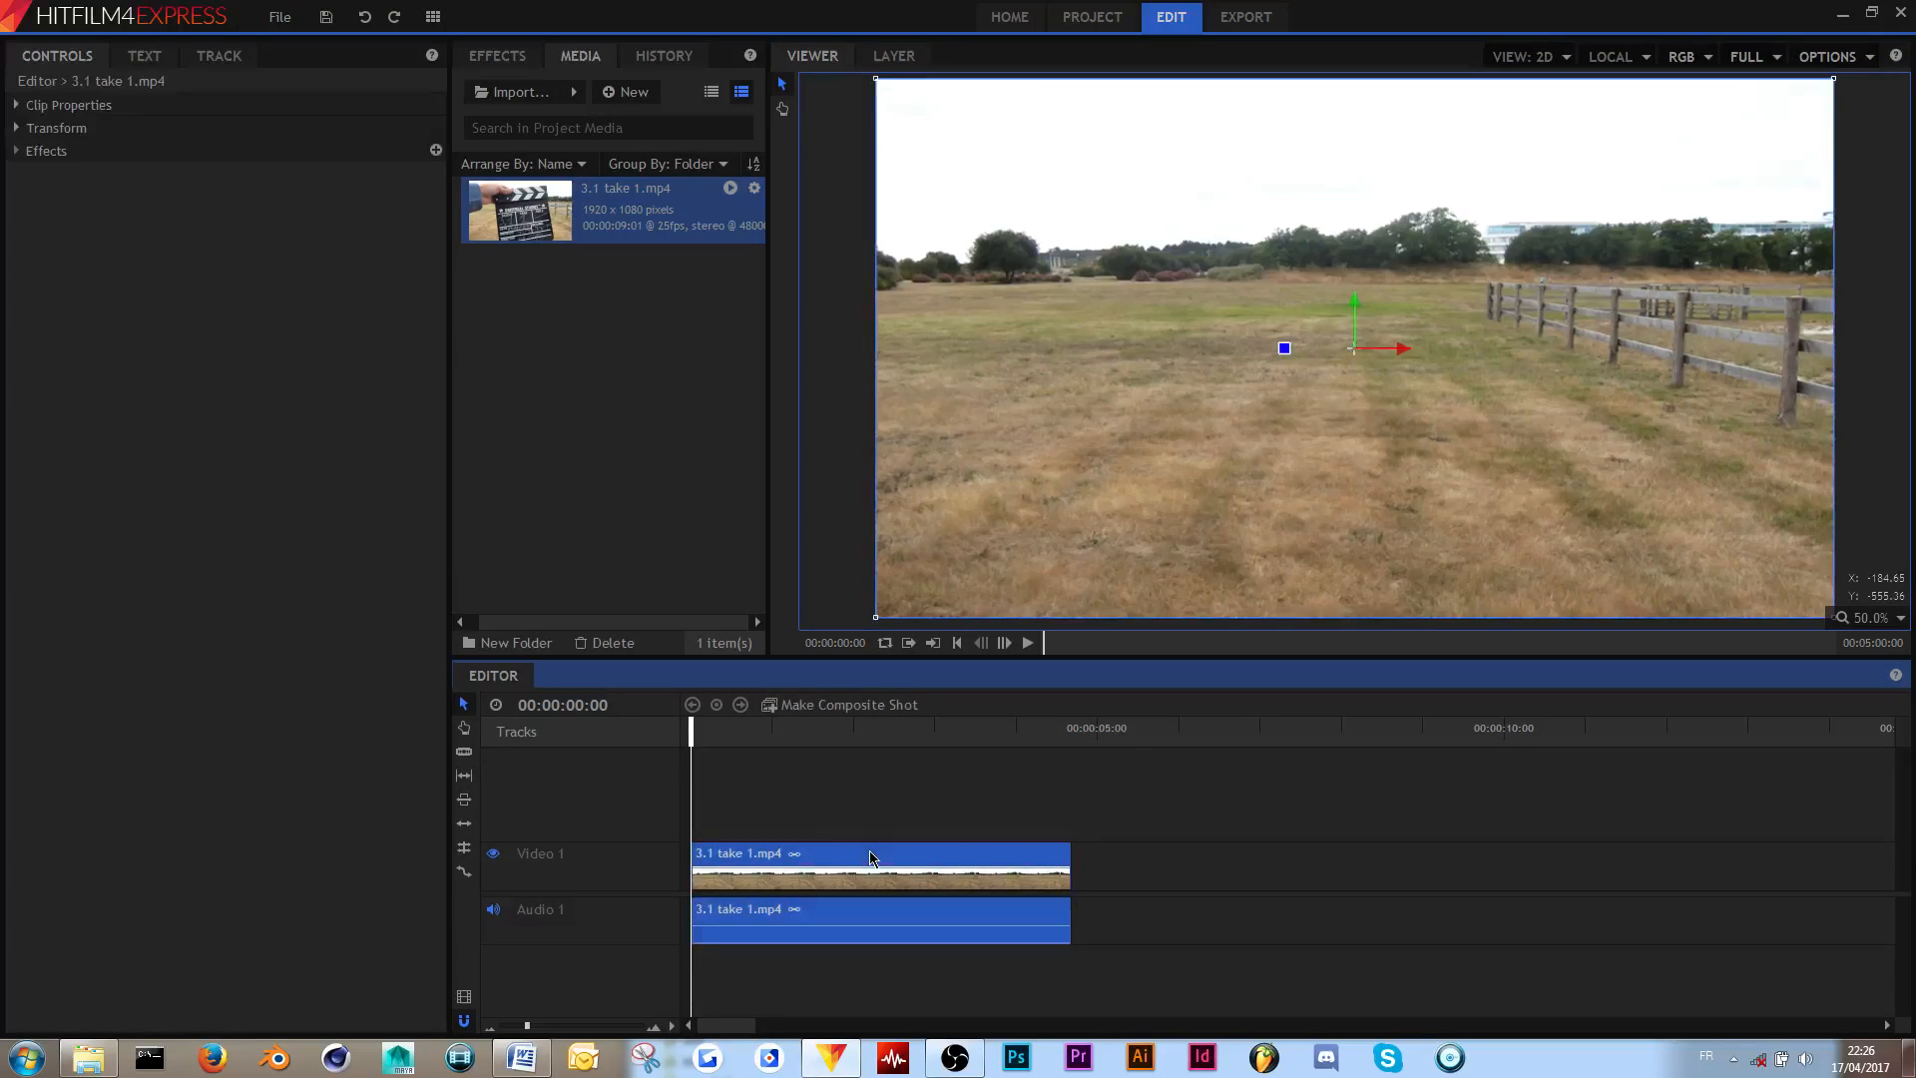
pyautogui.click(15, 129)
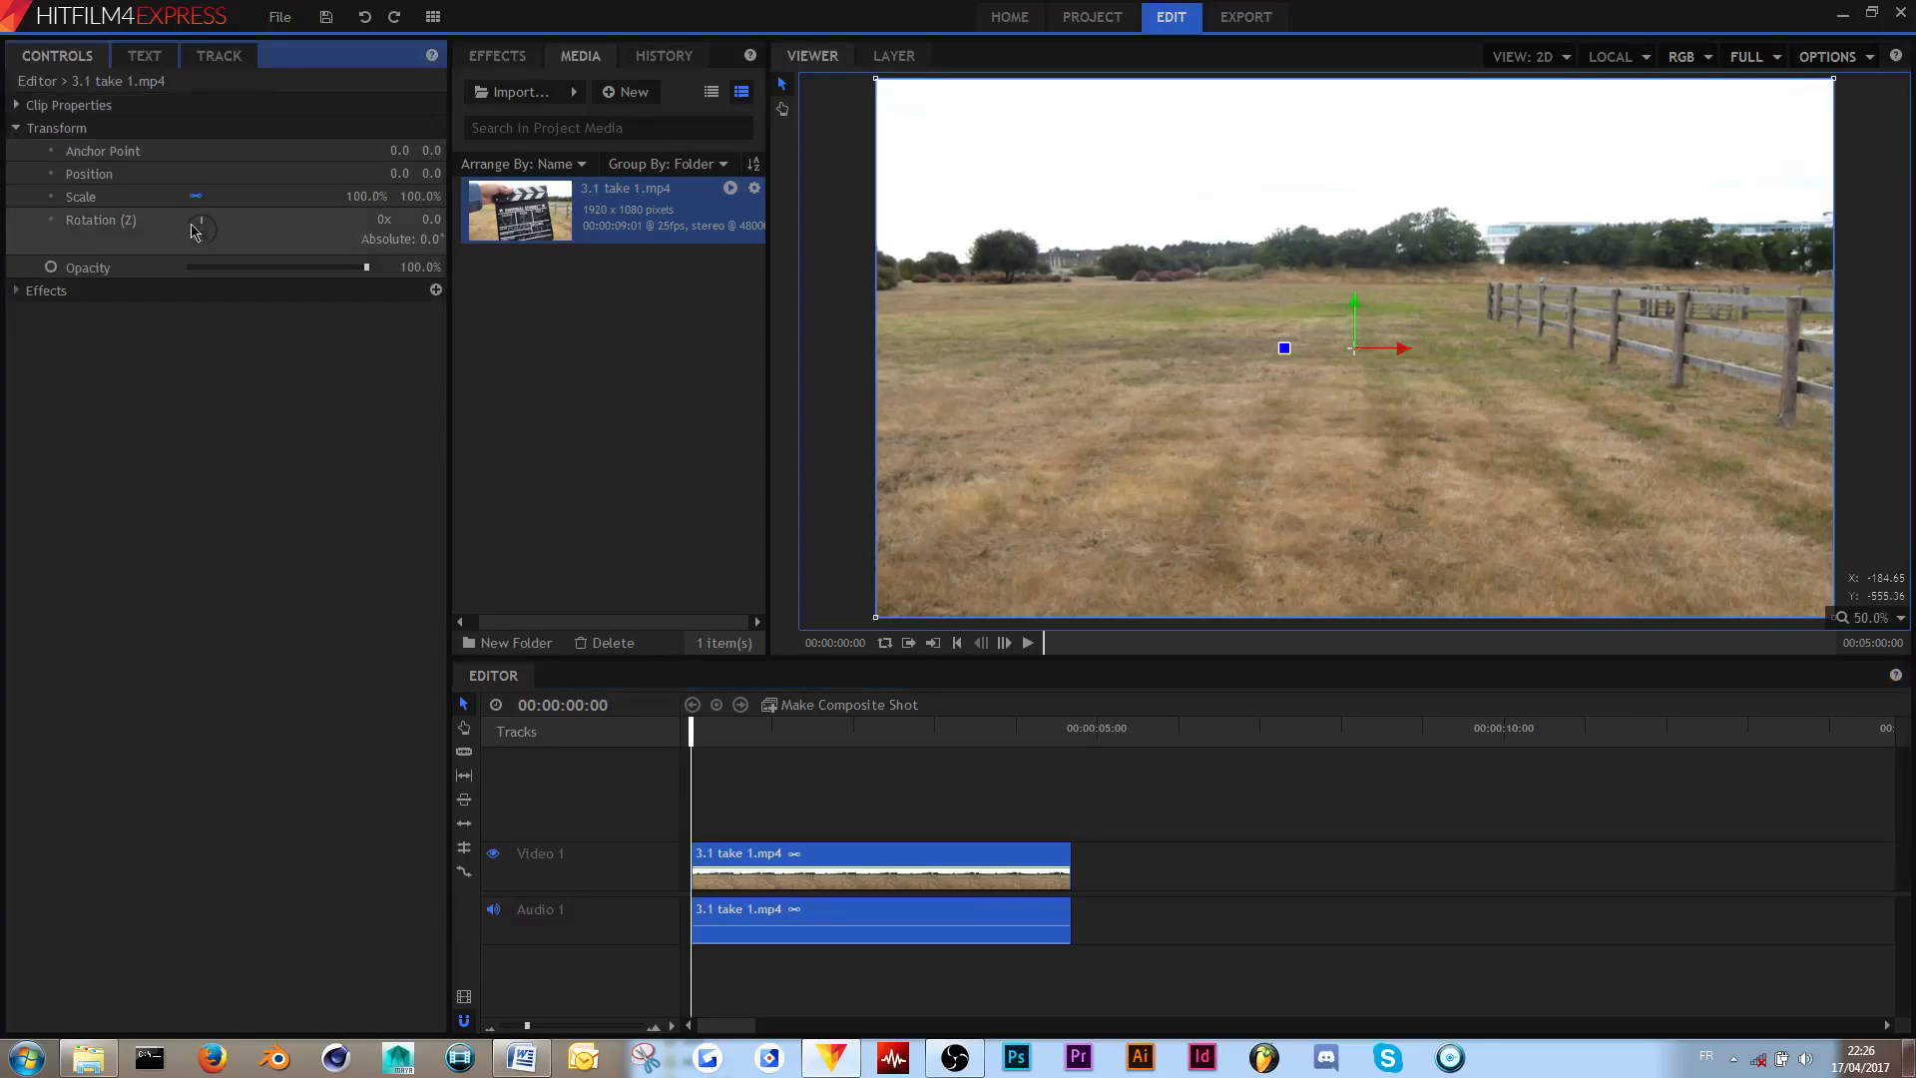
# - Try changing the clip's Position and Rotation values in its Transform properties, undoing the changes
pyautogui.moveTo(377, 187); pyautogui.dragTo(1070, 258)
pyautogui.hotkey('ctrl', 'z')
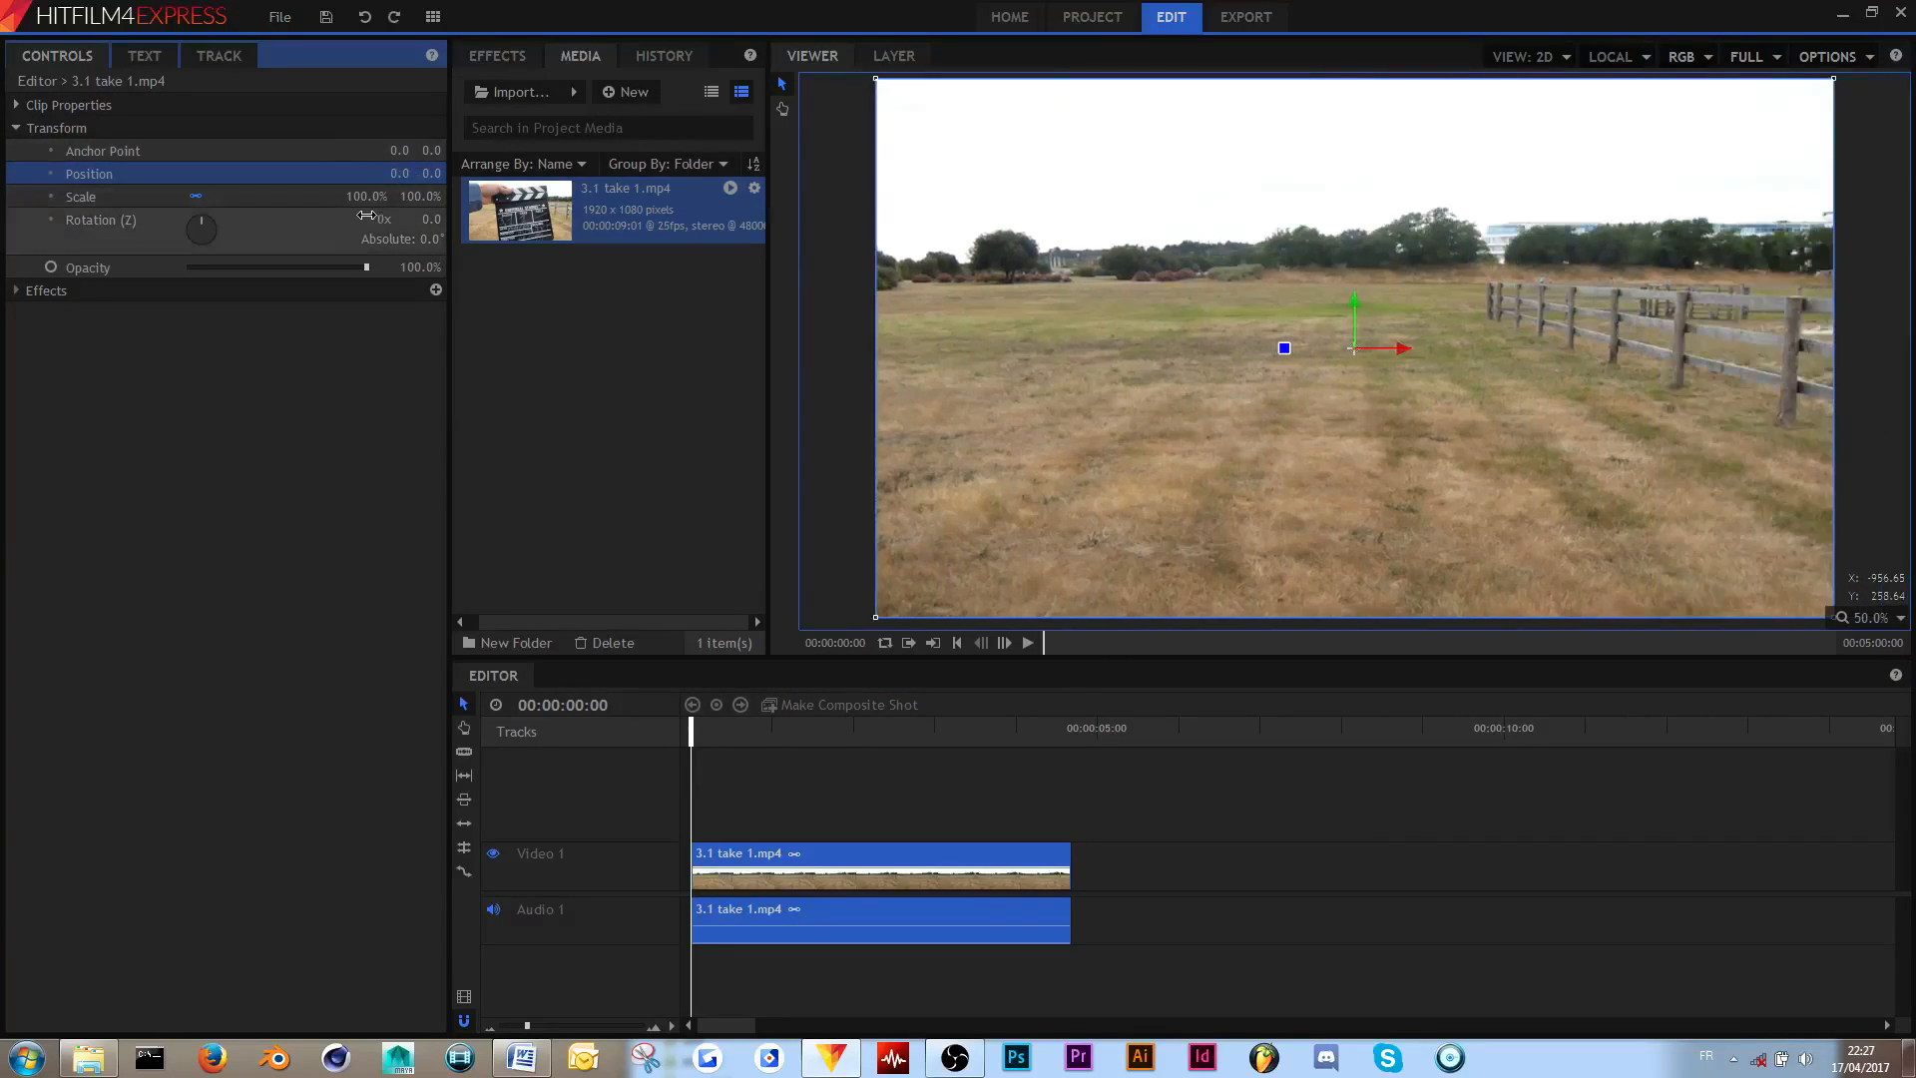
pyautogui.moveTo(204, 229); pyautogui.dragTo(206, 240)
pyautogui.hotkey('ctrl', 'z')
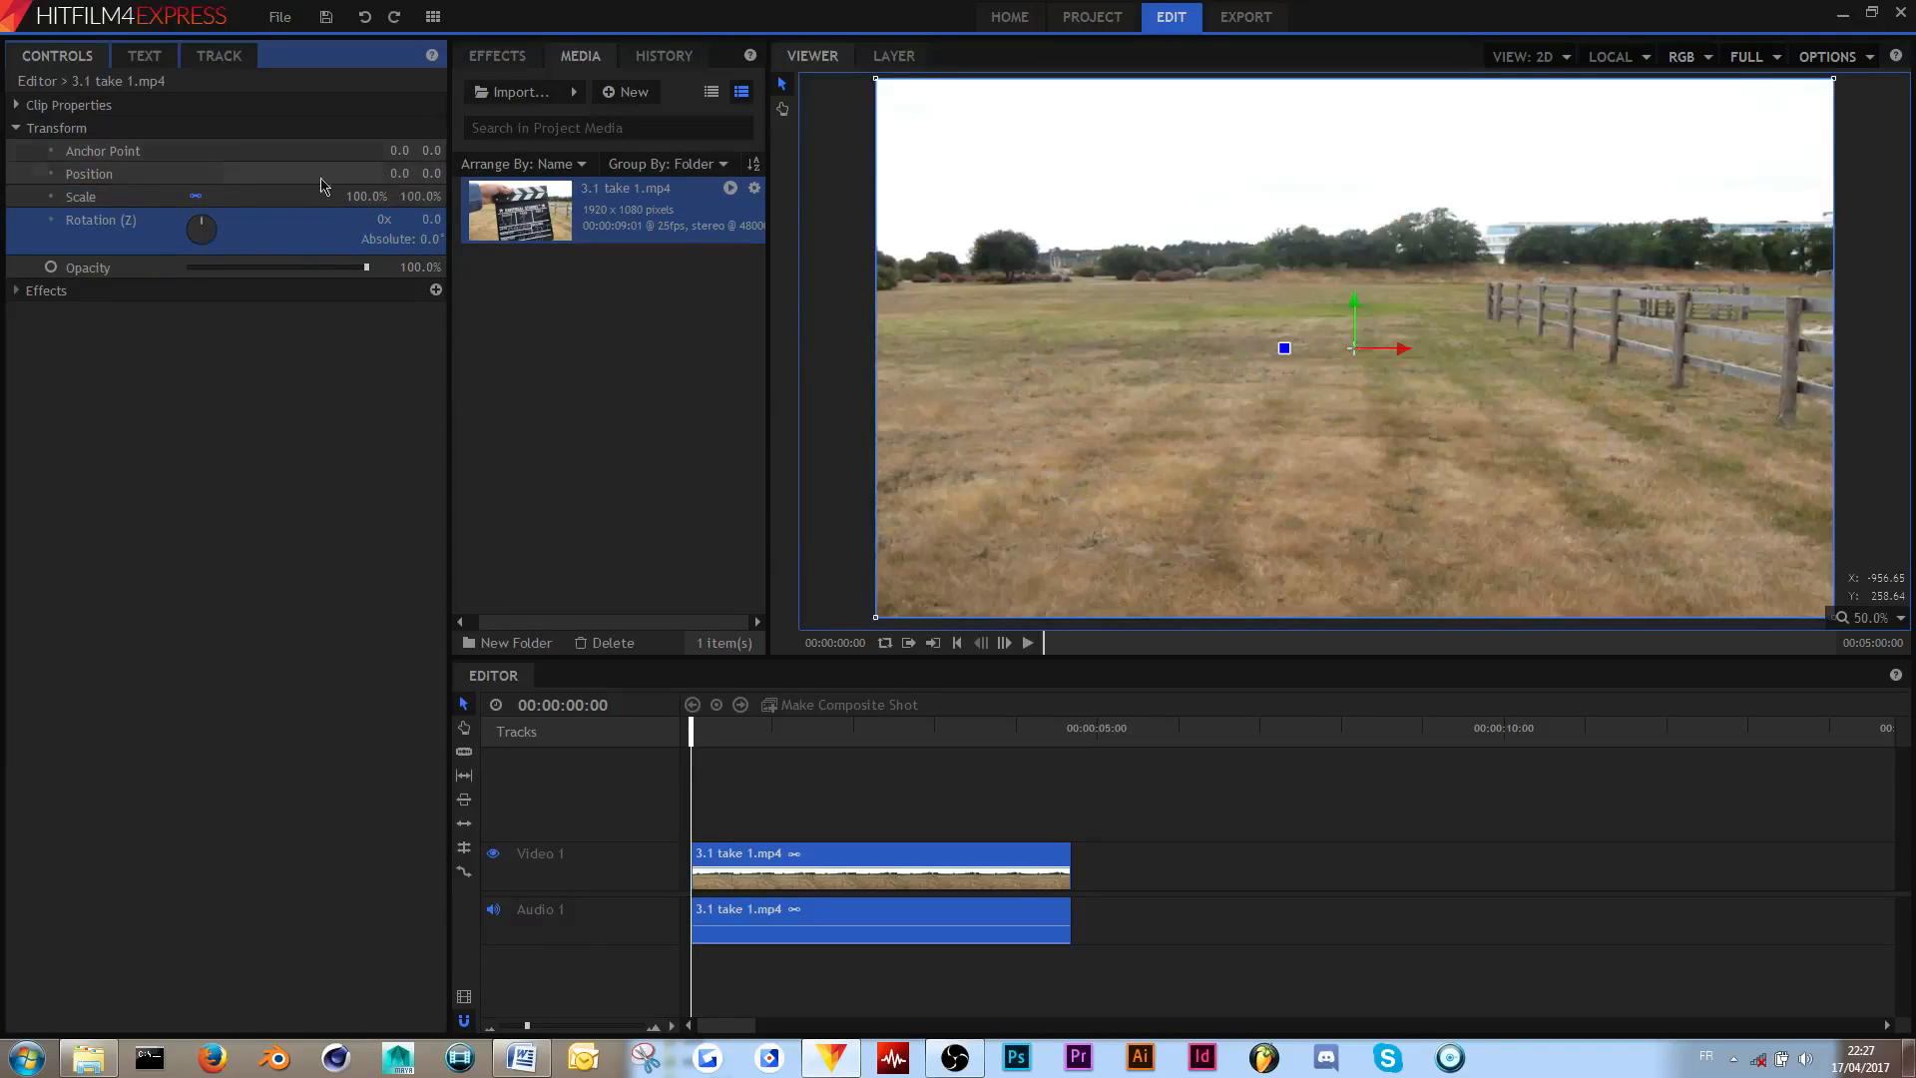
pyautogui.click(238, 174)
pyautogui.moveTo(408, 167)
pyautogui.mouseDown()
pyautogui.moveTo(468, 167)
pyautogui.moveTo(409, 167)
pyautogui.mouseUp()
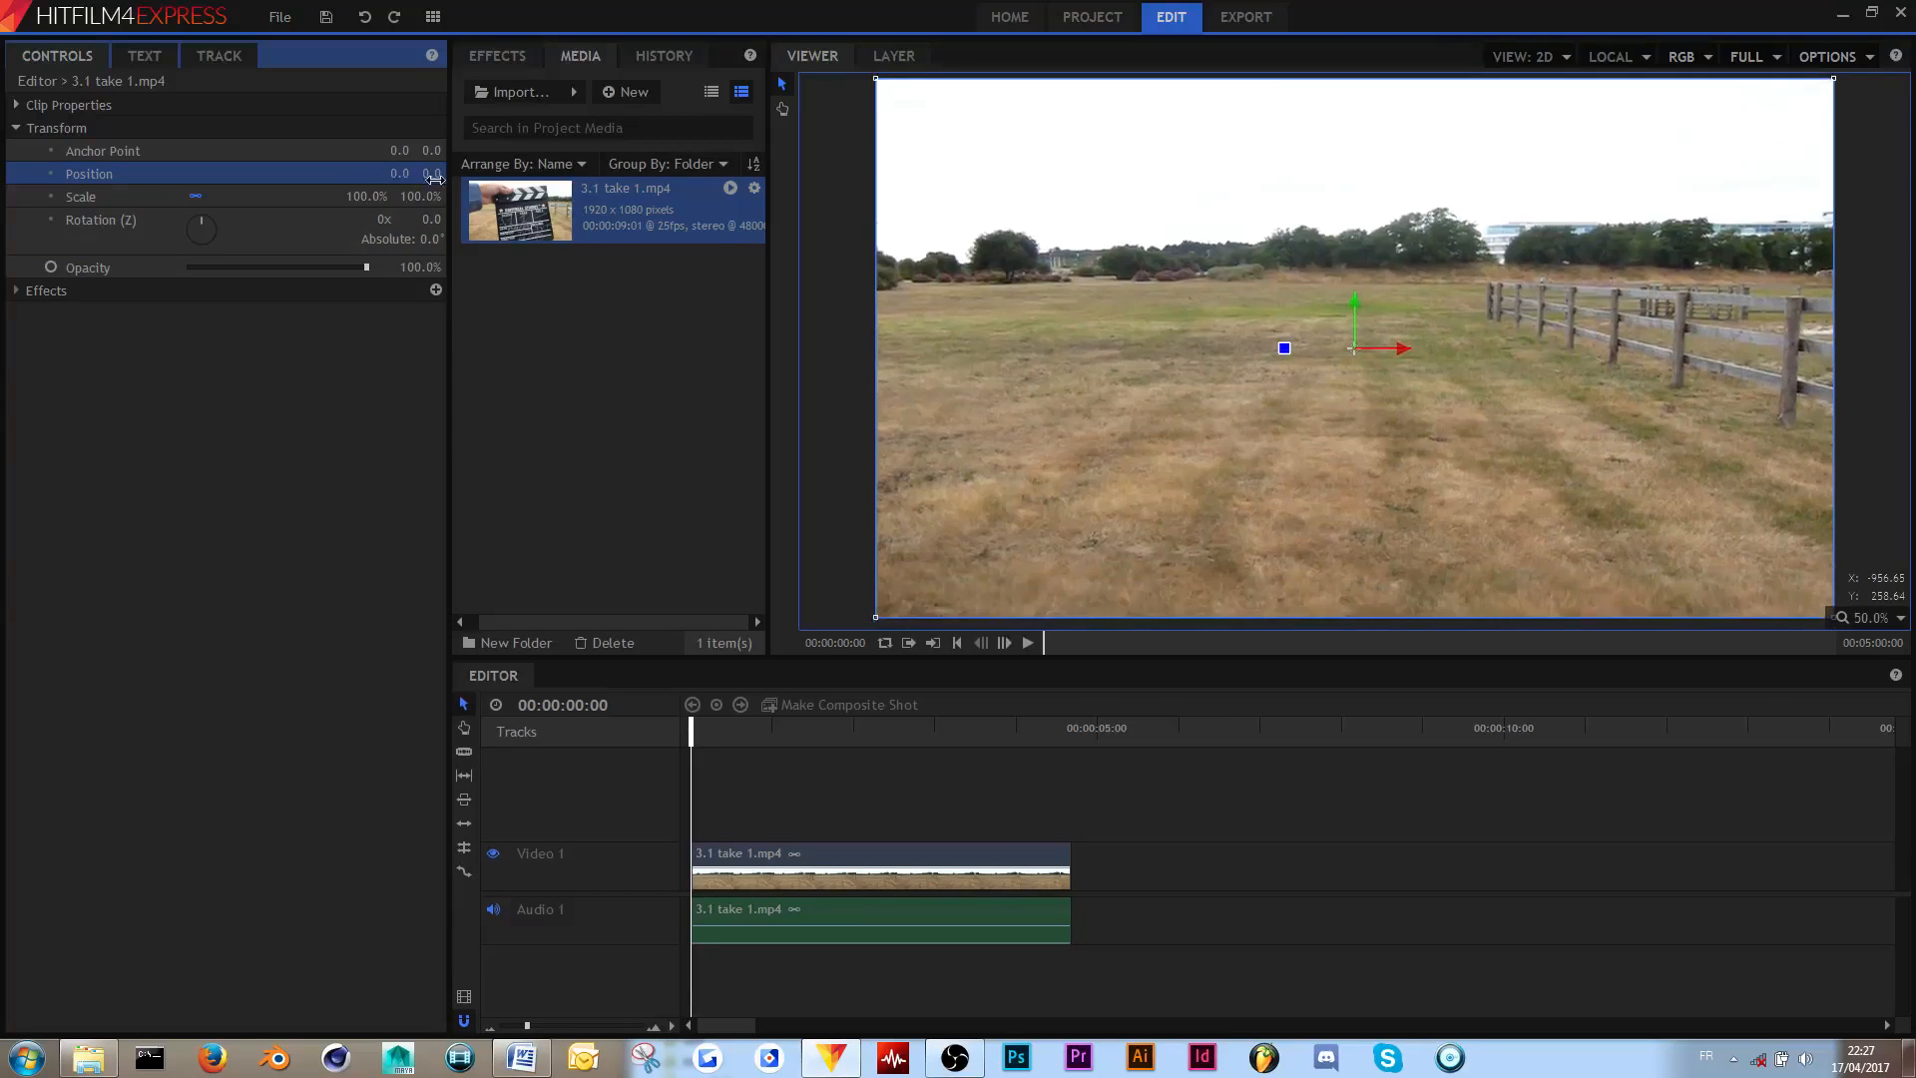
# - Try scaling the clip with its scale dimensions linked and unlinked, undoing each scale change
pyautogui.click(68, 199)
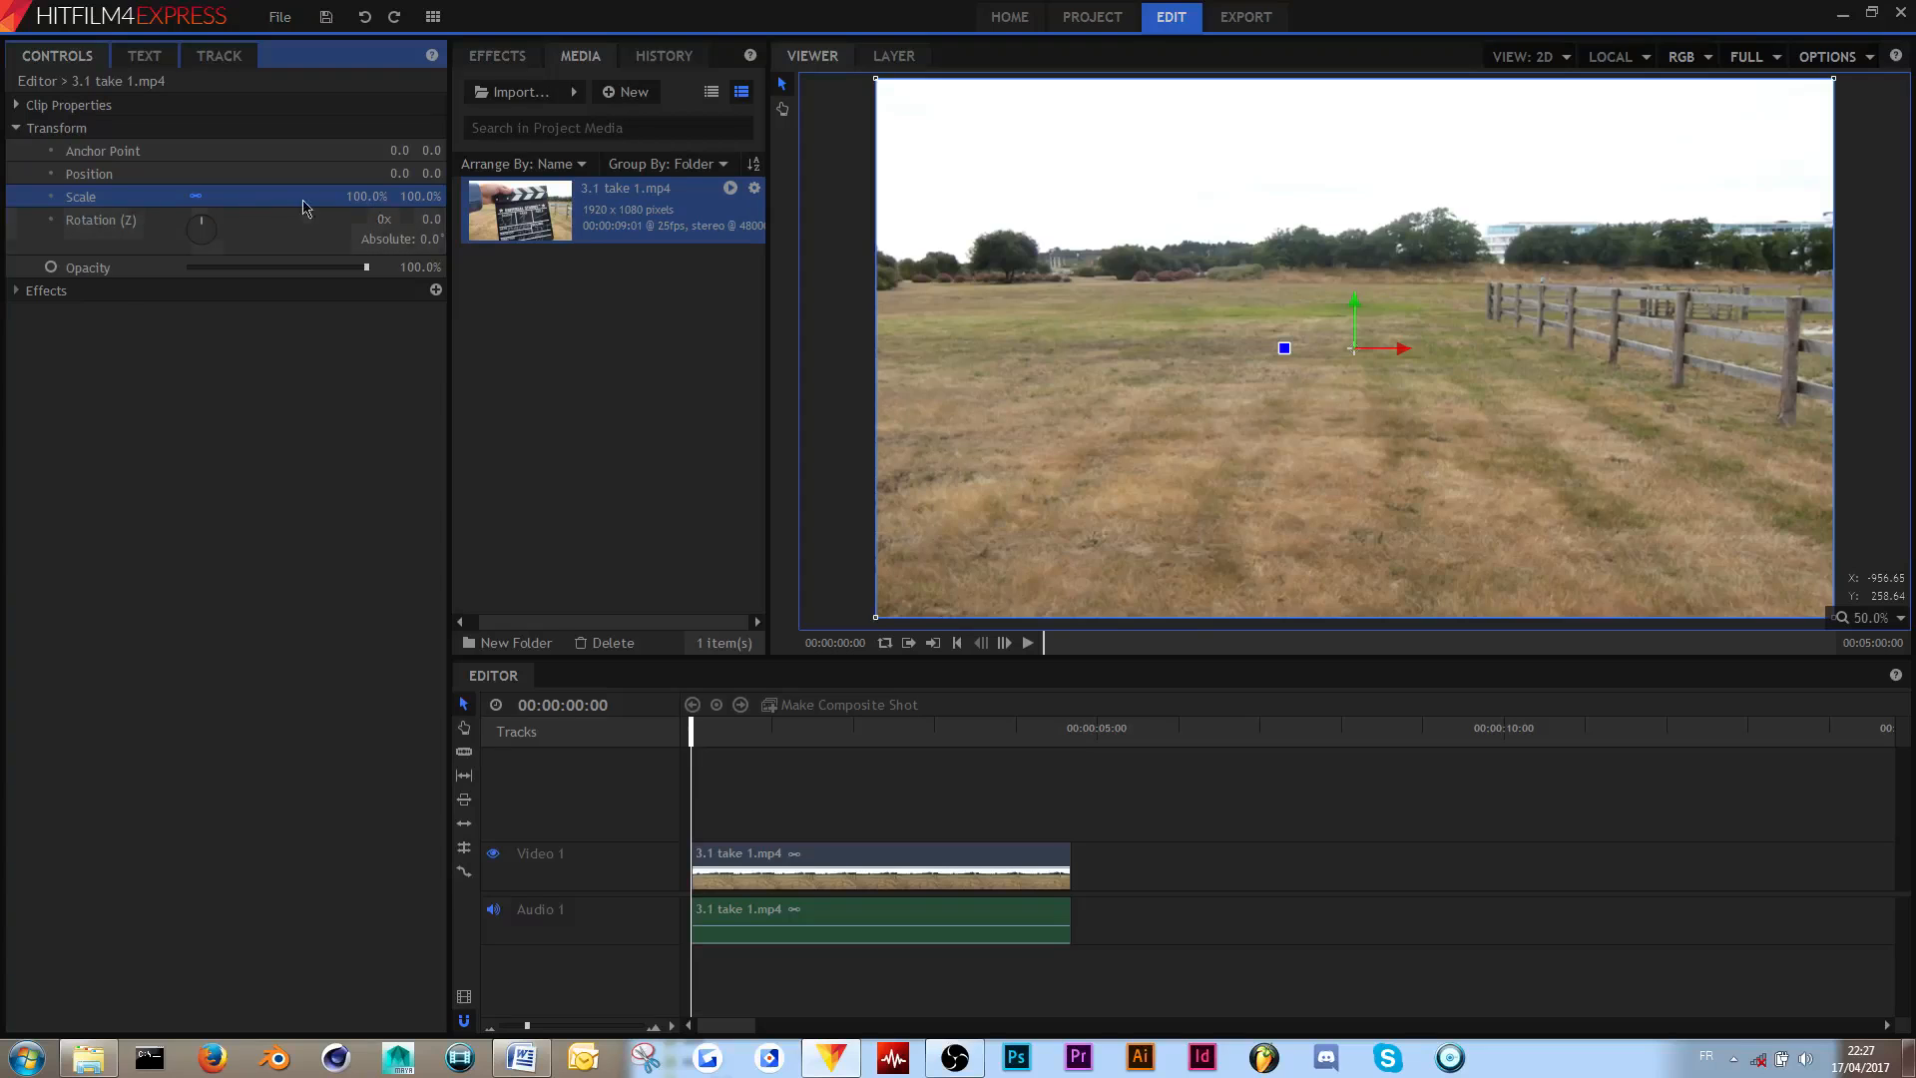
pyautogui.moveTo(361, 200)
pyautogui.mouseDown()
pyautogui.moveTo(411, 200)
pyautogui.moveTo(336, 200)
pyautogui.mouseUp()
pyautogui.hotkey('ctrl', 'z')
pyautogui.click(195, 197)
pyautogui.moveTo(355, 199); pyautogui.dragTo(609, 200)
pyautogui.hotkey('ctrl', 'z')
pyautogui.click(196, 195)
# - Try adjusting the clip's rotation value and opacity, undoing the rotation and leaving opacity at 100%
pyautogui.moveTo(435, 218)
pyautogui.mouseDown()
pyautogui.moveTo(519, 218)
pyautogui.moveTo(431, 218)
pyautogui.mouseUp()
pyautogui.hotkey('ctrl', 'z')
pyautogui.hotkey('ctrl', 'z')
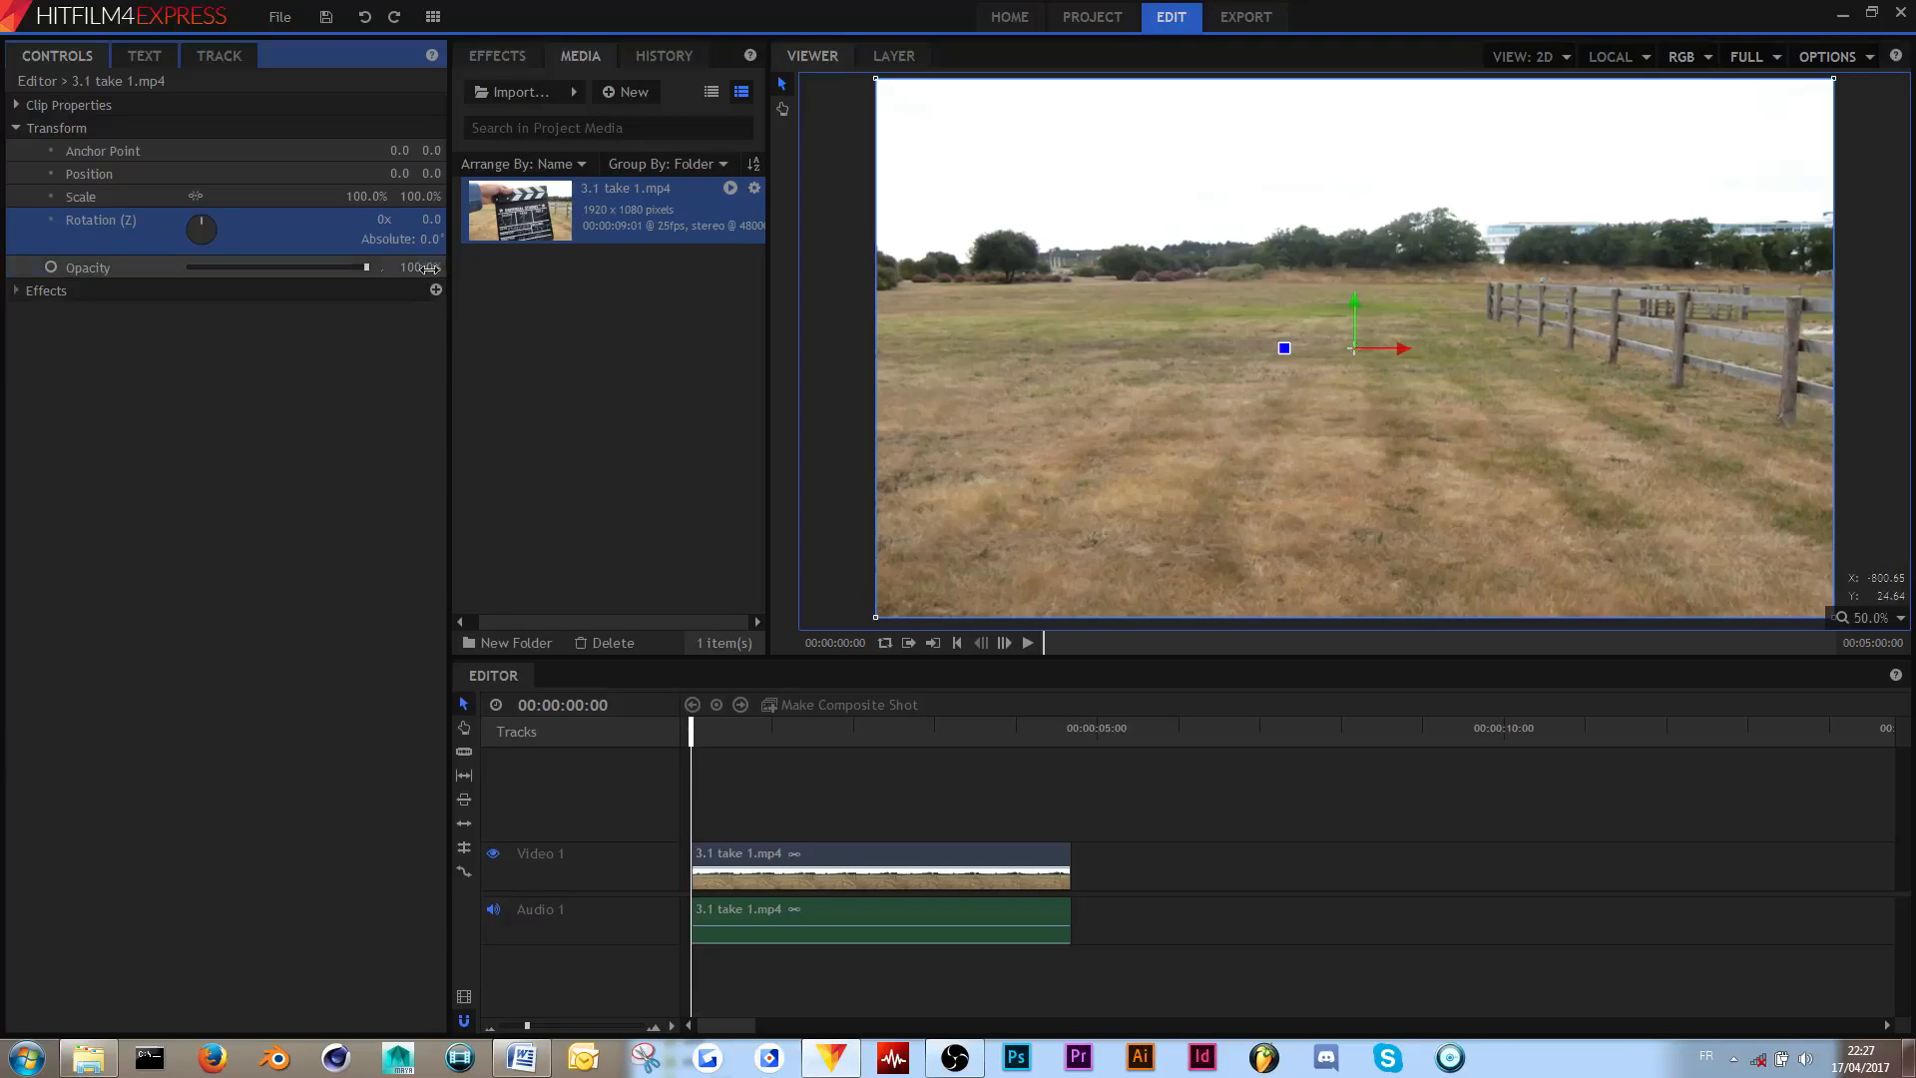
pyautogui.moveTo(366, 269); pyautogui.dragTo(505, 300)
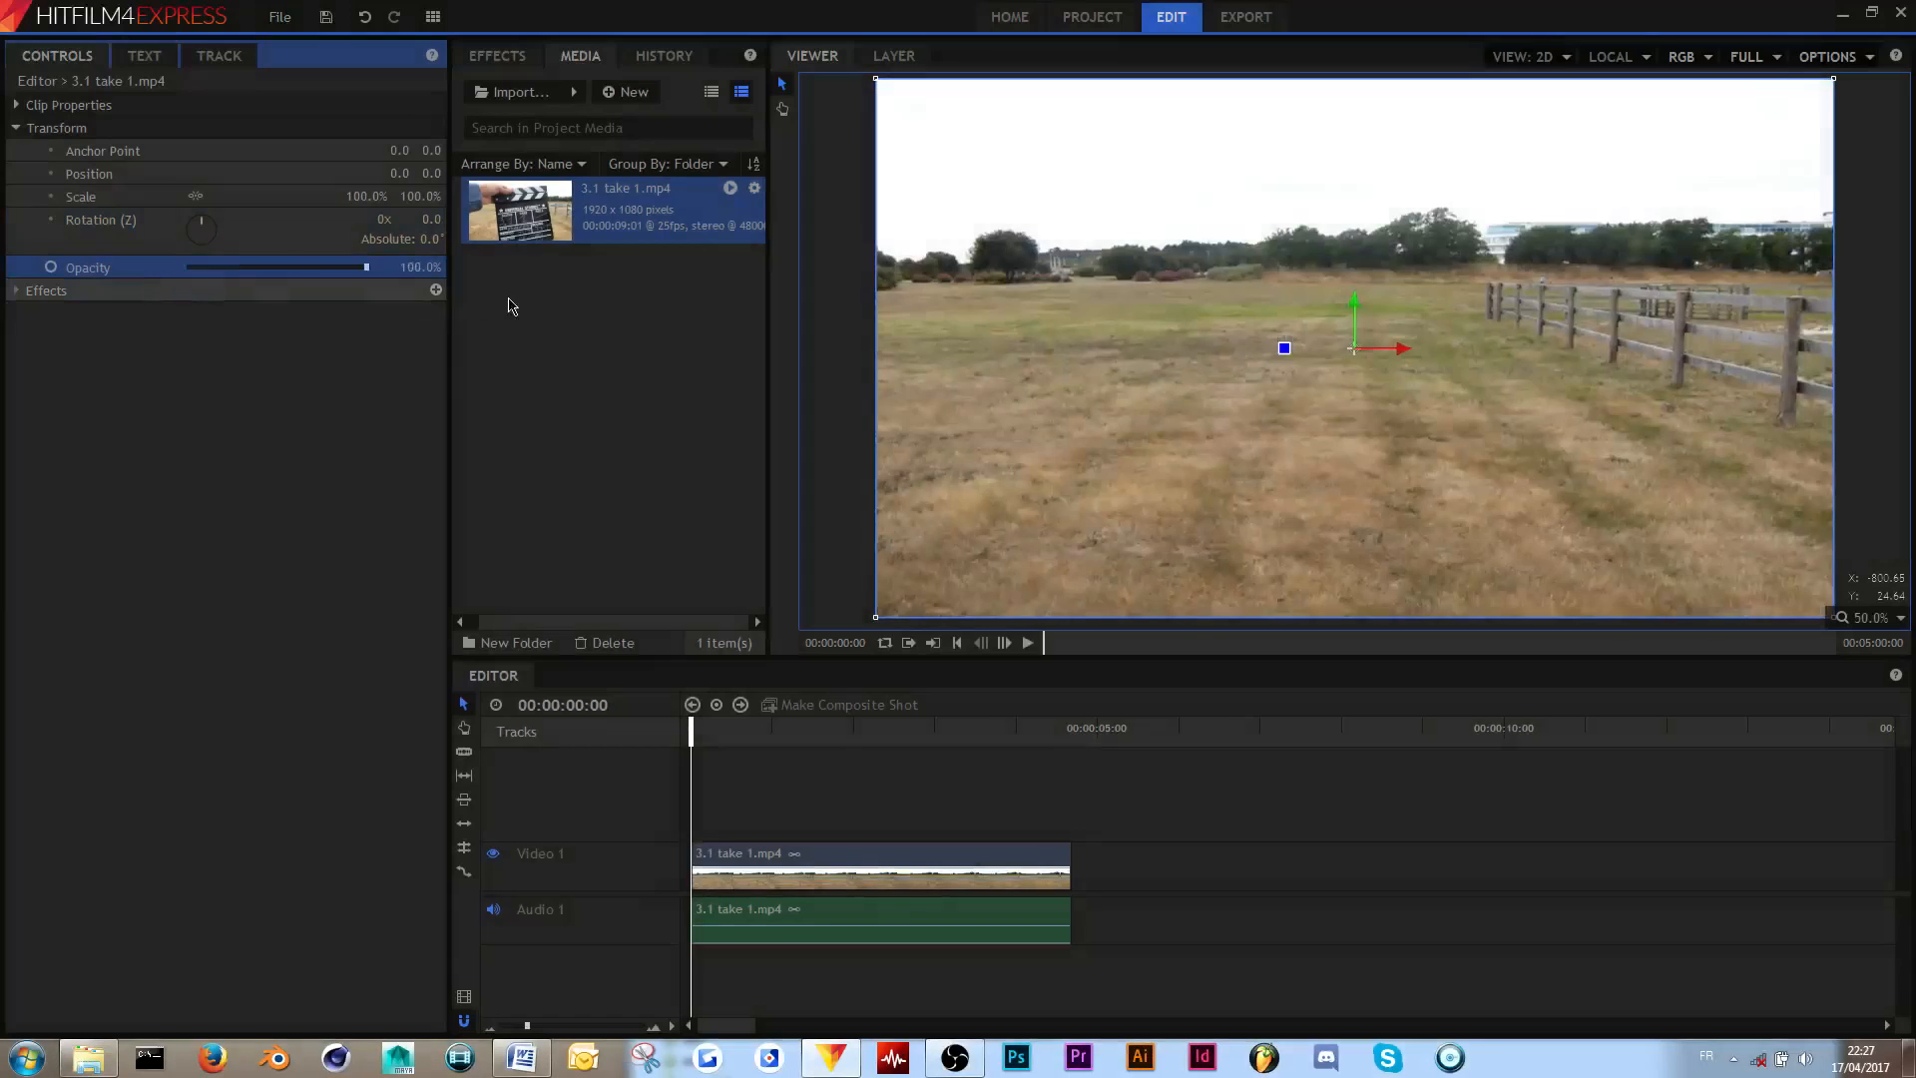
pyautogui.click(335, 399)
# - Set the clip's anchor point to 418, 164 and move the clip in the viewer to position 404, 146
pyautogui.click(200, 151)
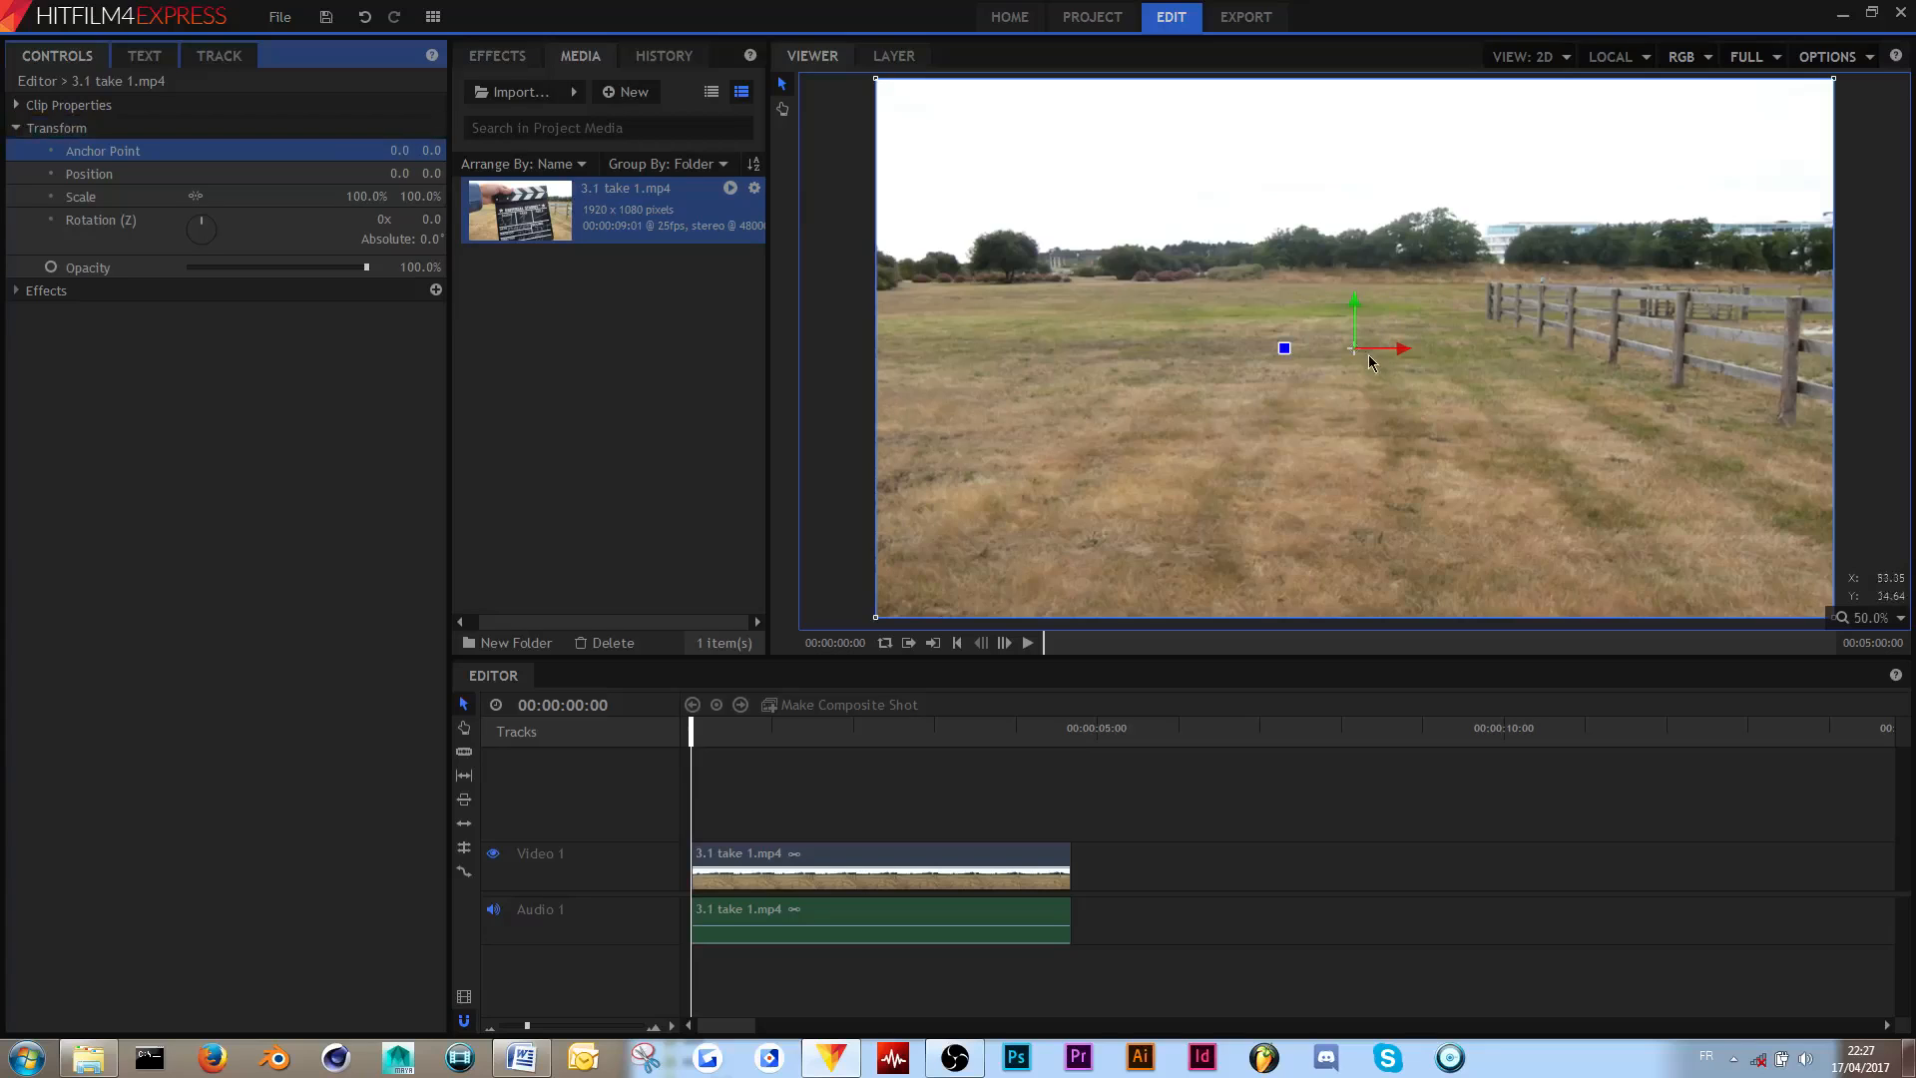
pyautogui.moveTo(400, 150); pyautogui.dragTo(607, 150)
pyautogui.moveTo(410, 165); pyautogui.dragTo(493, 165)
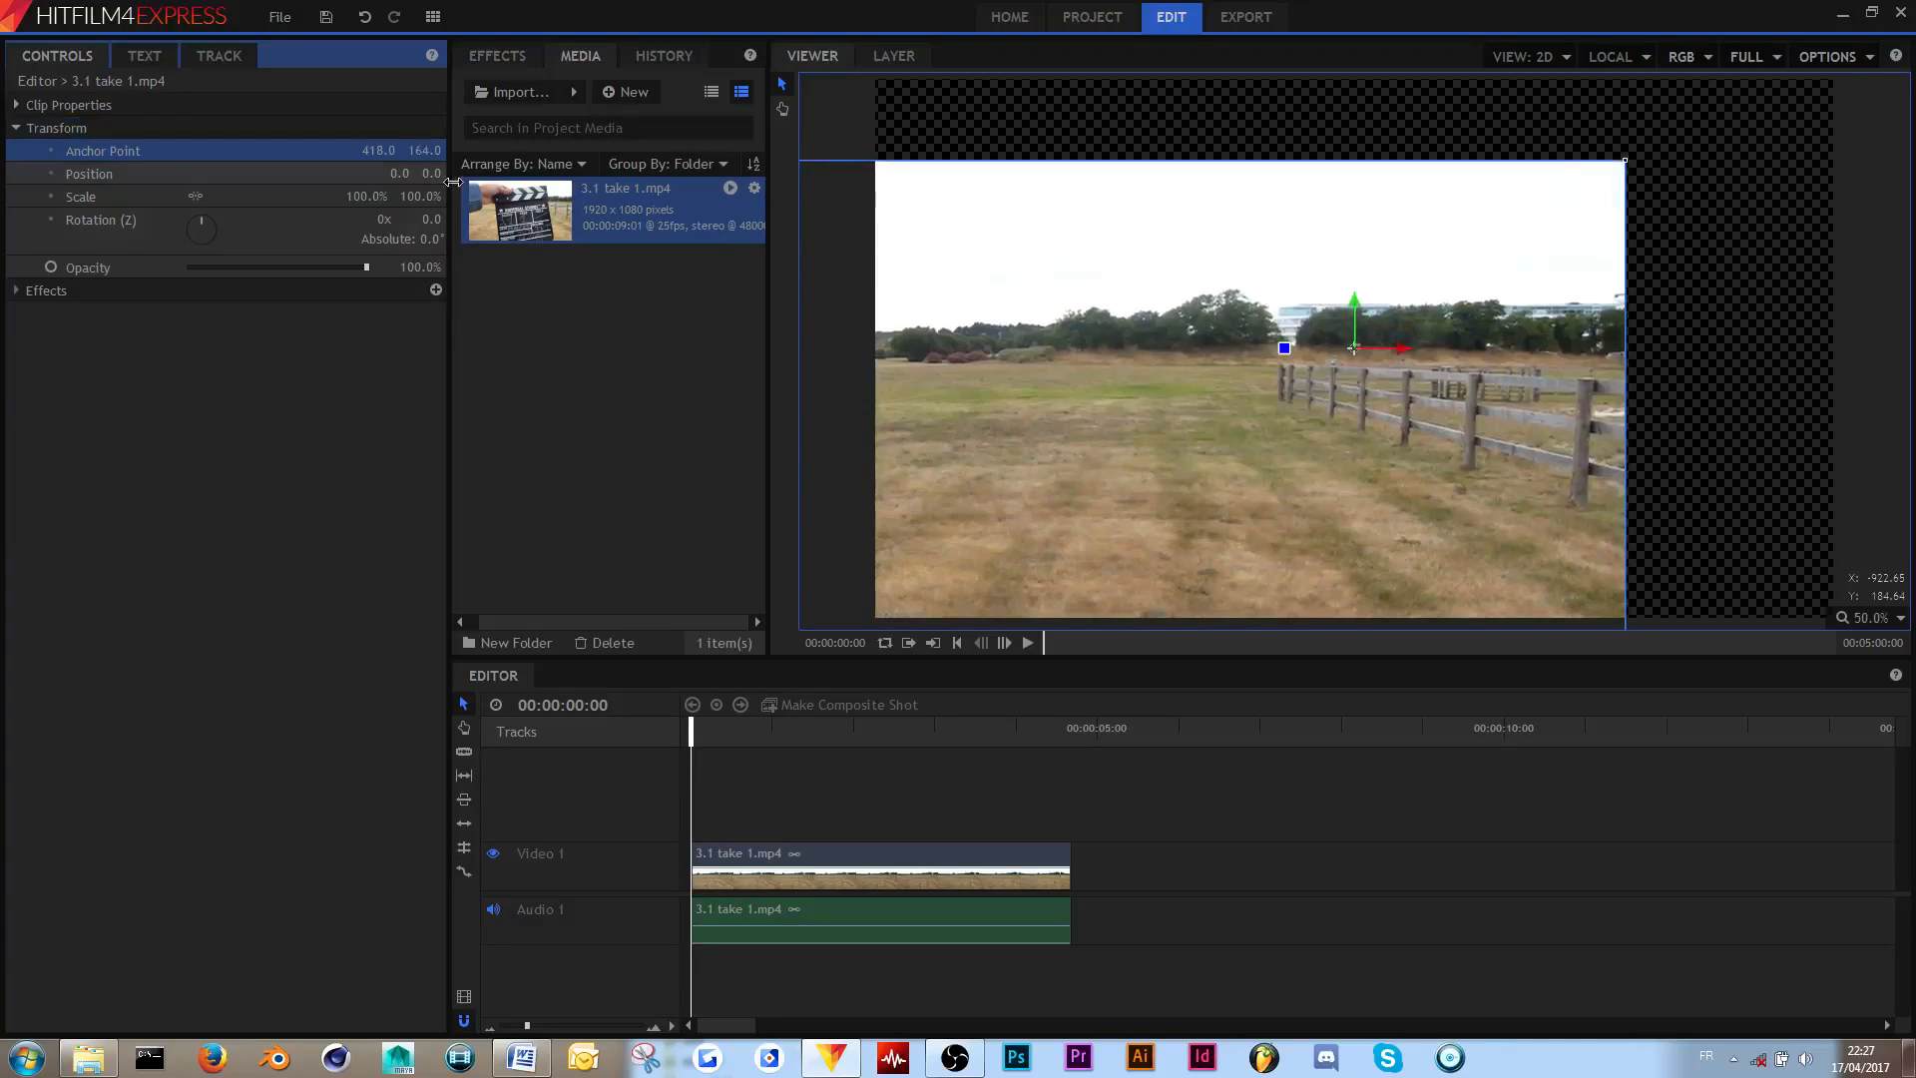
pyautogui.moveTo(992, 472); pyautogui.dragTo(1194, 400)
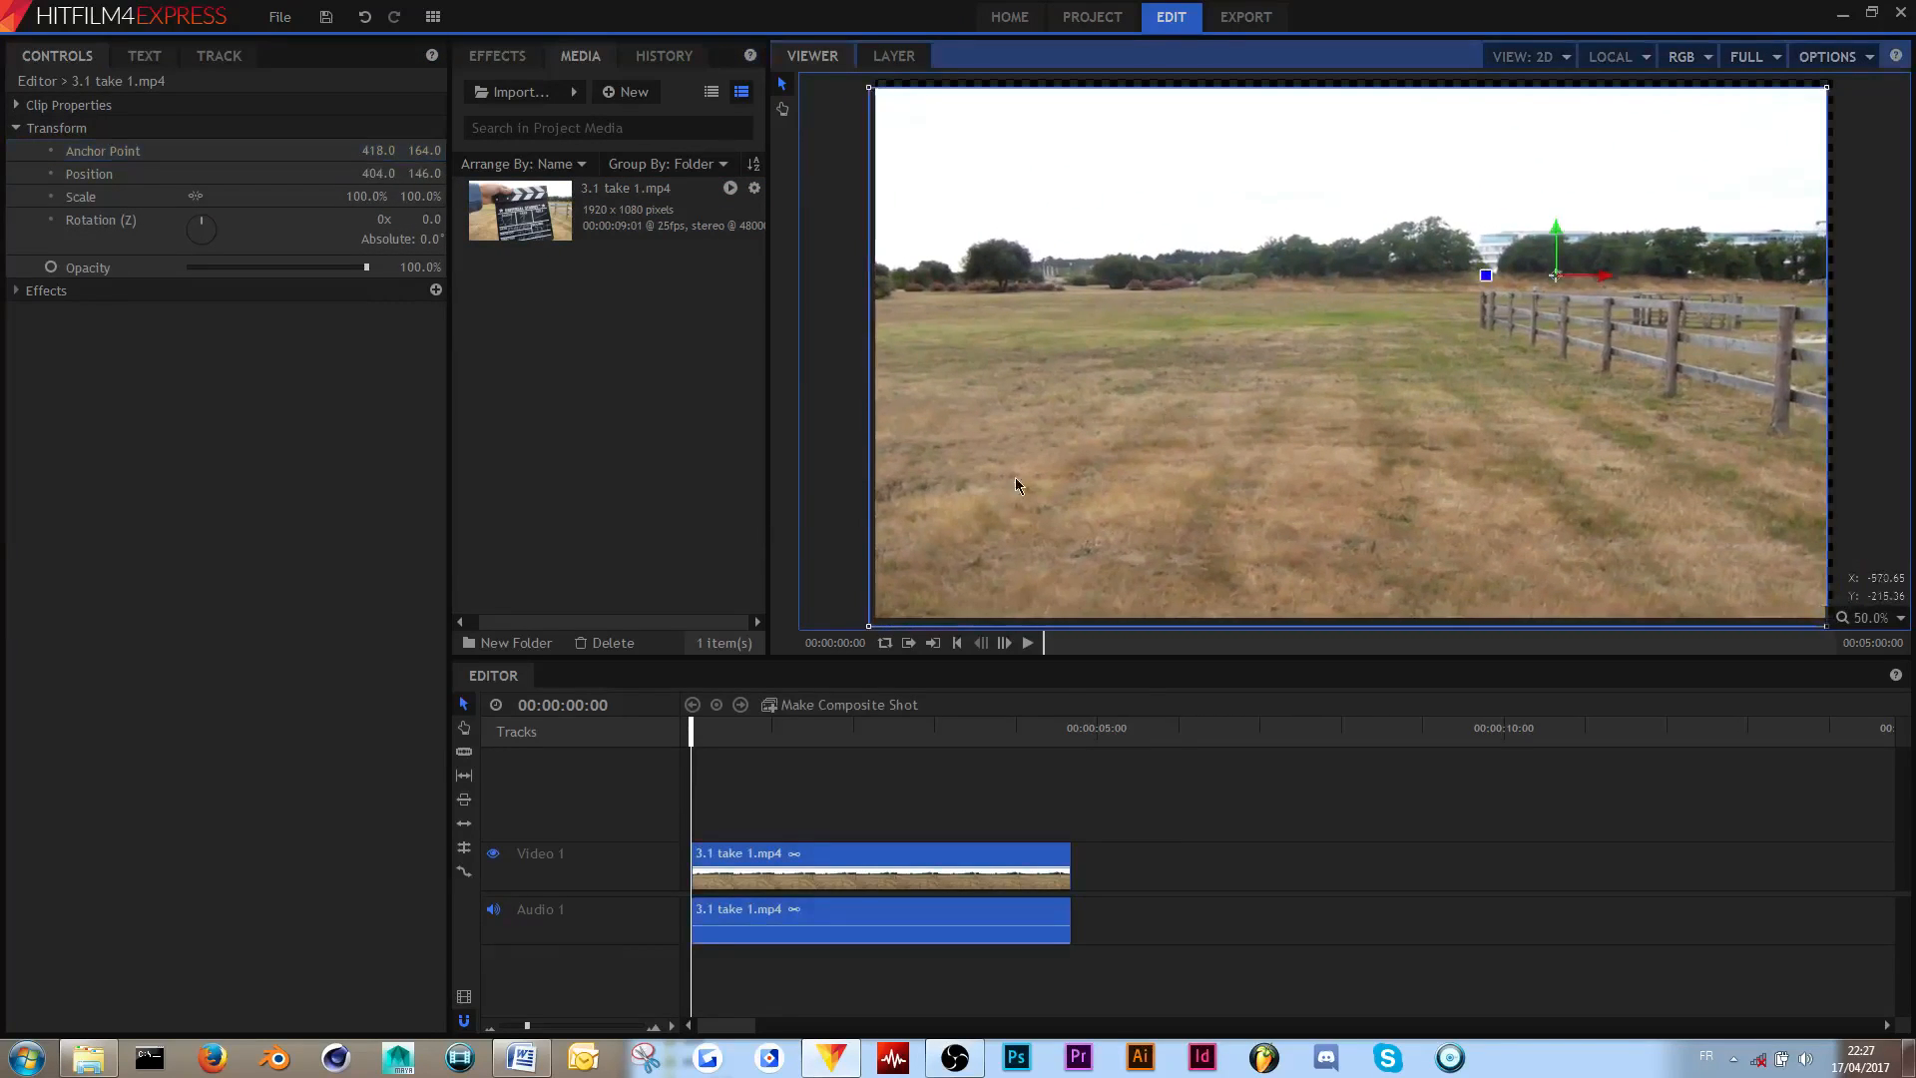
# - Rotate the clip to 74° around its offset anchor point, and undo the rotation, position and anchor point changes
pyautogui.moveTo(210, 228); pyautogui.dragTo(204, 230)
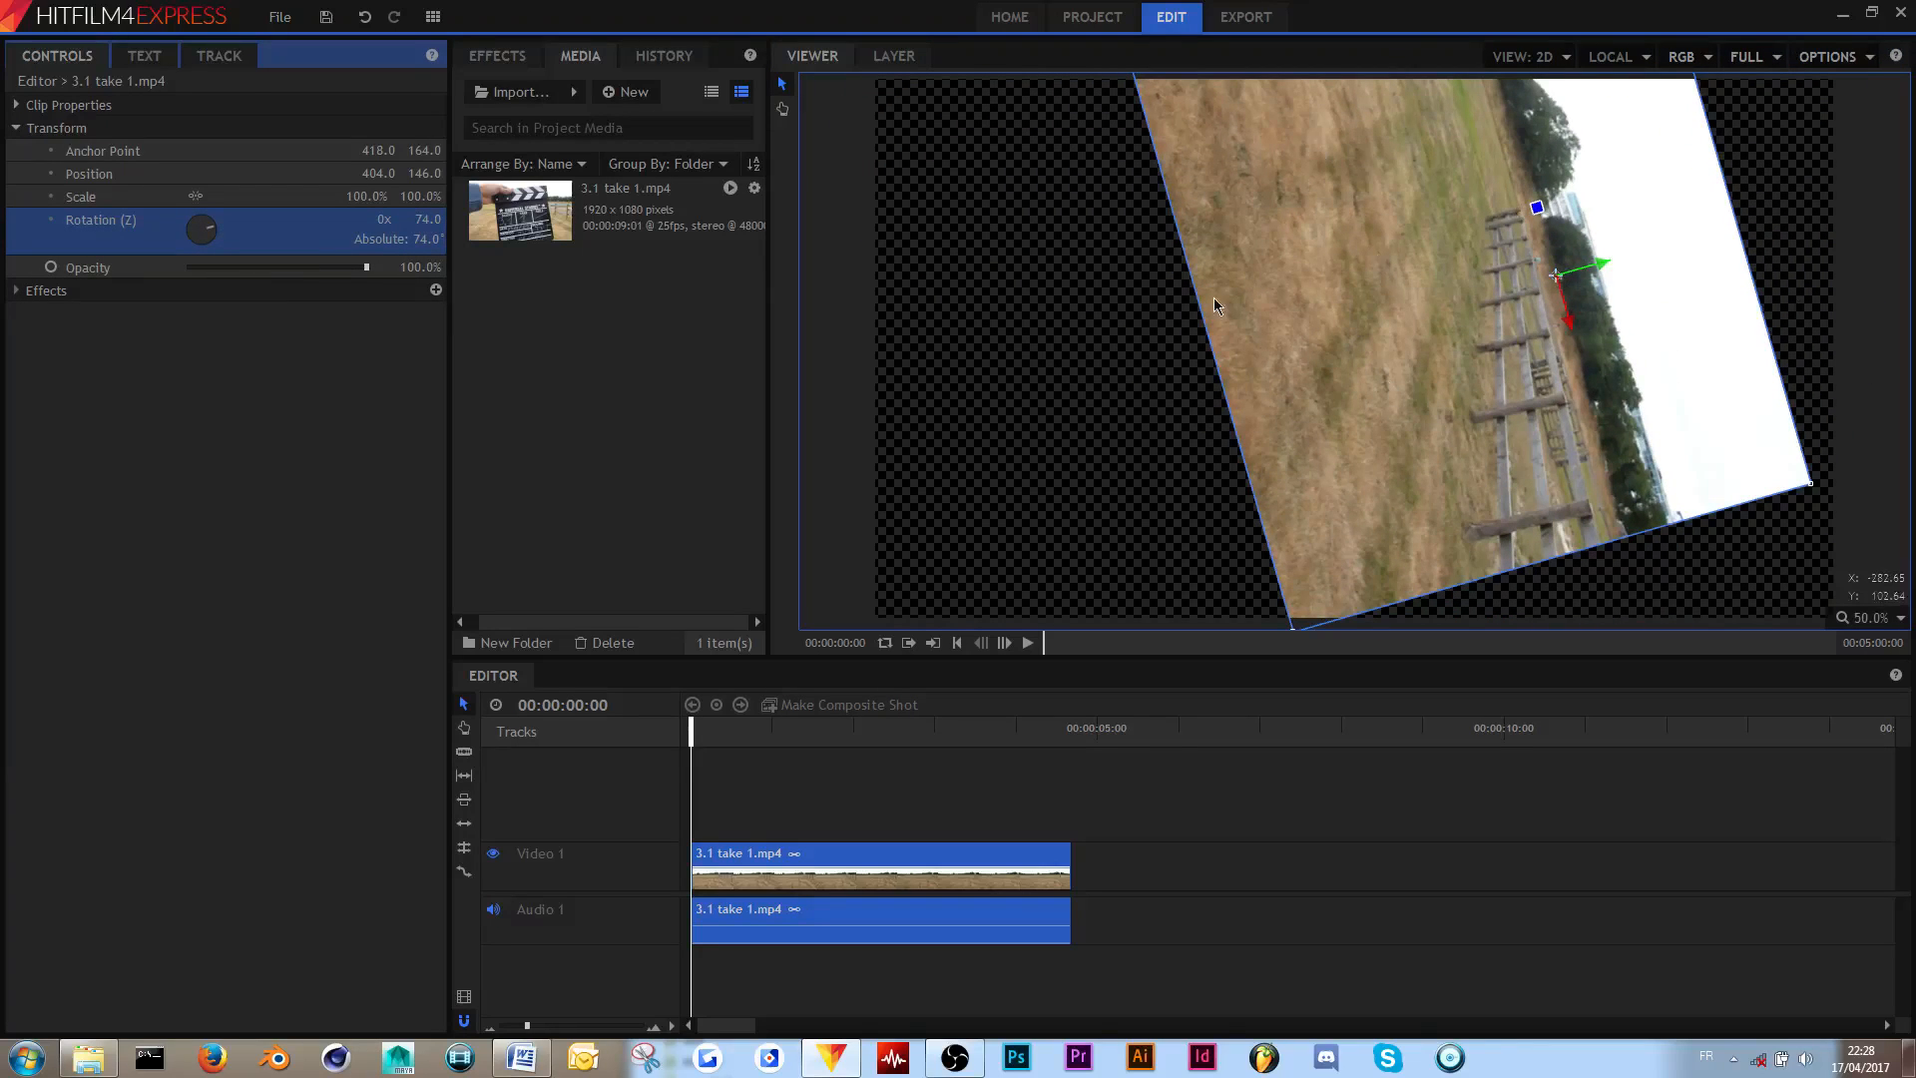
pyautogui.hotkey('ctrl', 'z')
pyautogui.hotkey('ctrl', 'z')
pyautogui.hotkey('ctrl', 'z')
pyautogui.hotkey('ctrl', 'z')
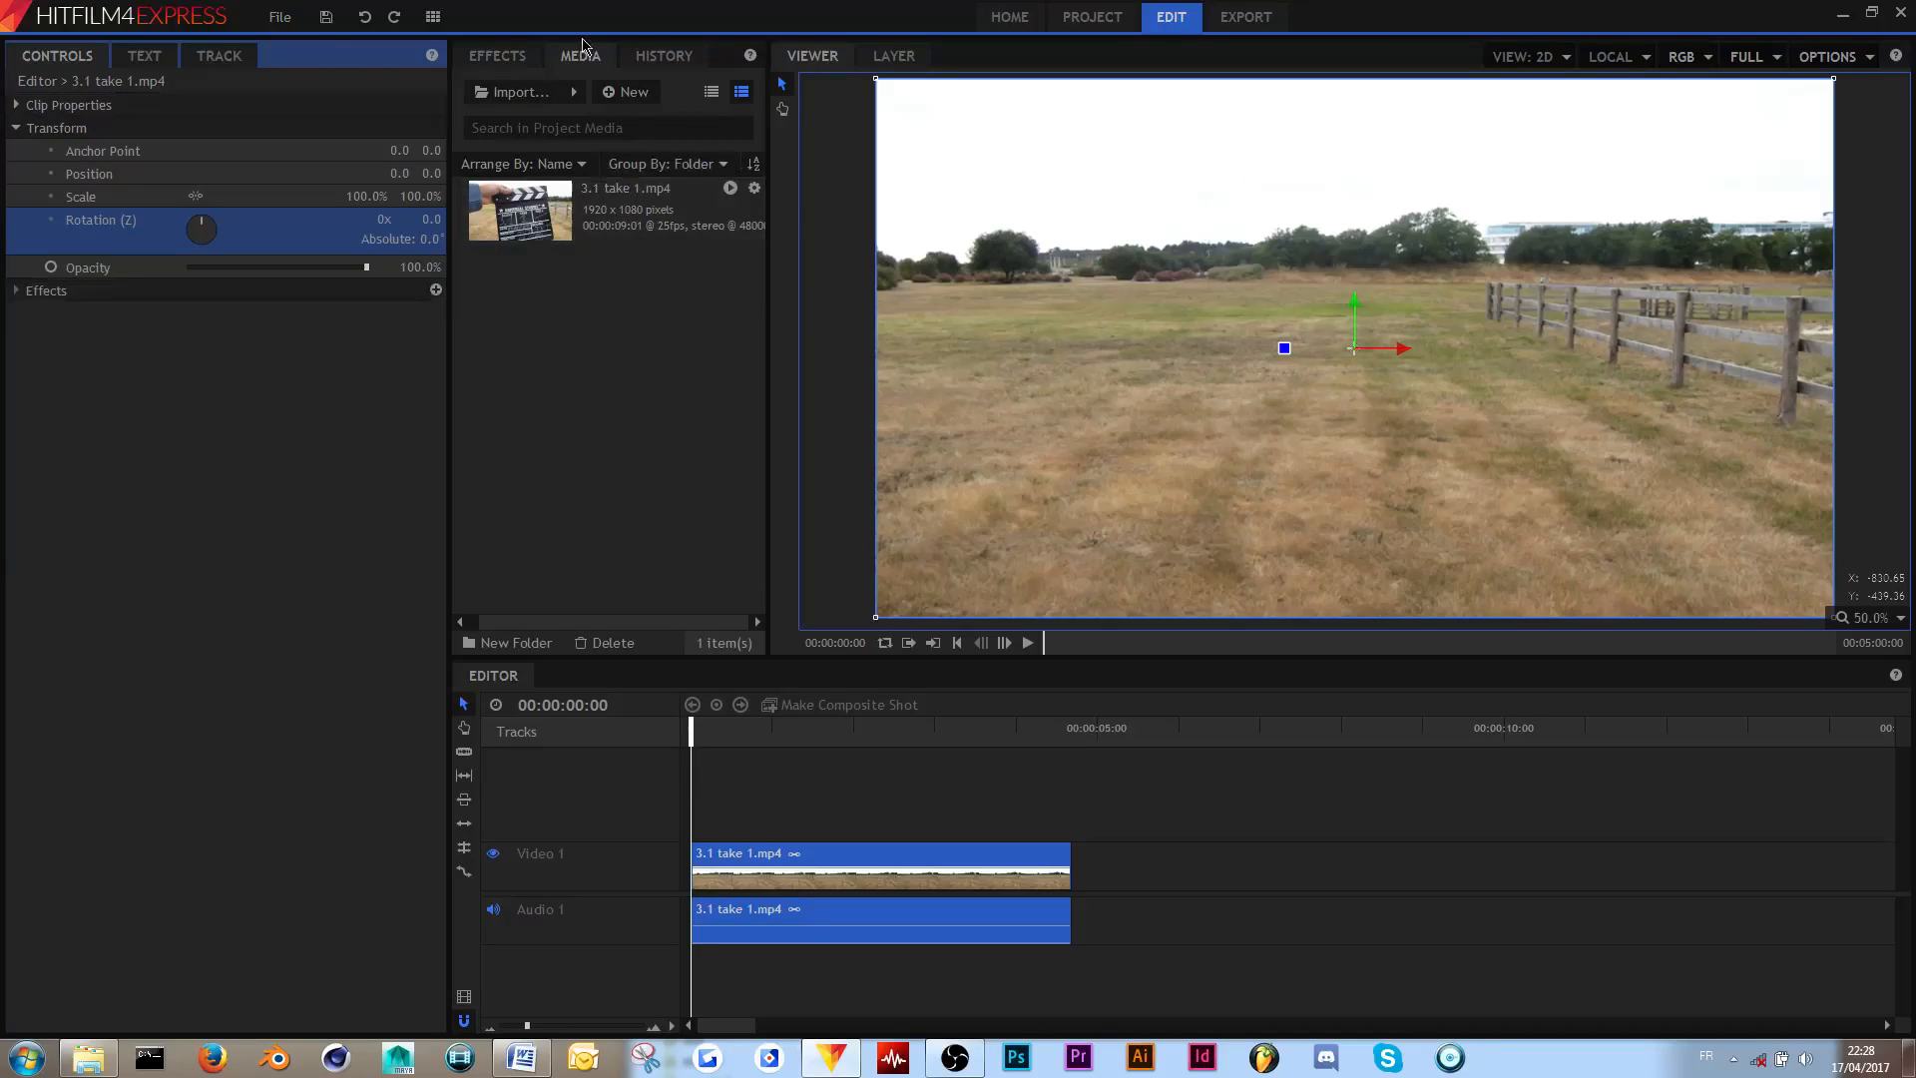
# - Look through the blend modes available for the clip on the Video 1 track
pyautogui.click(253, 493)
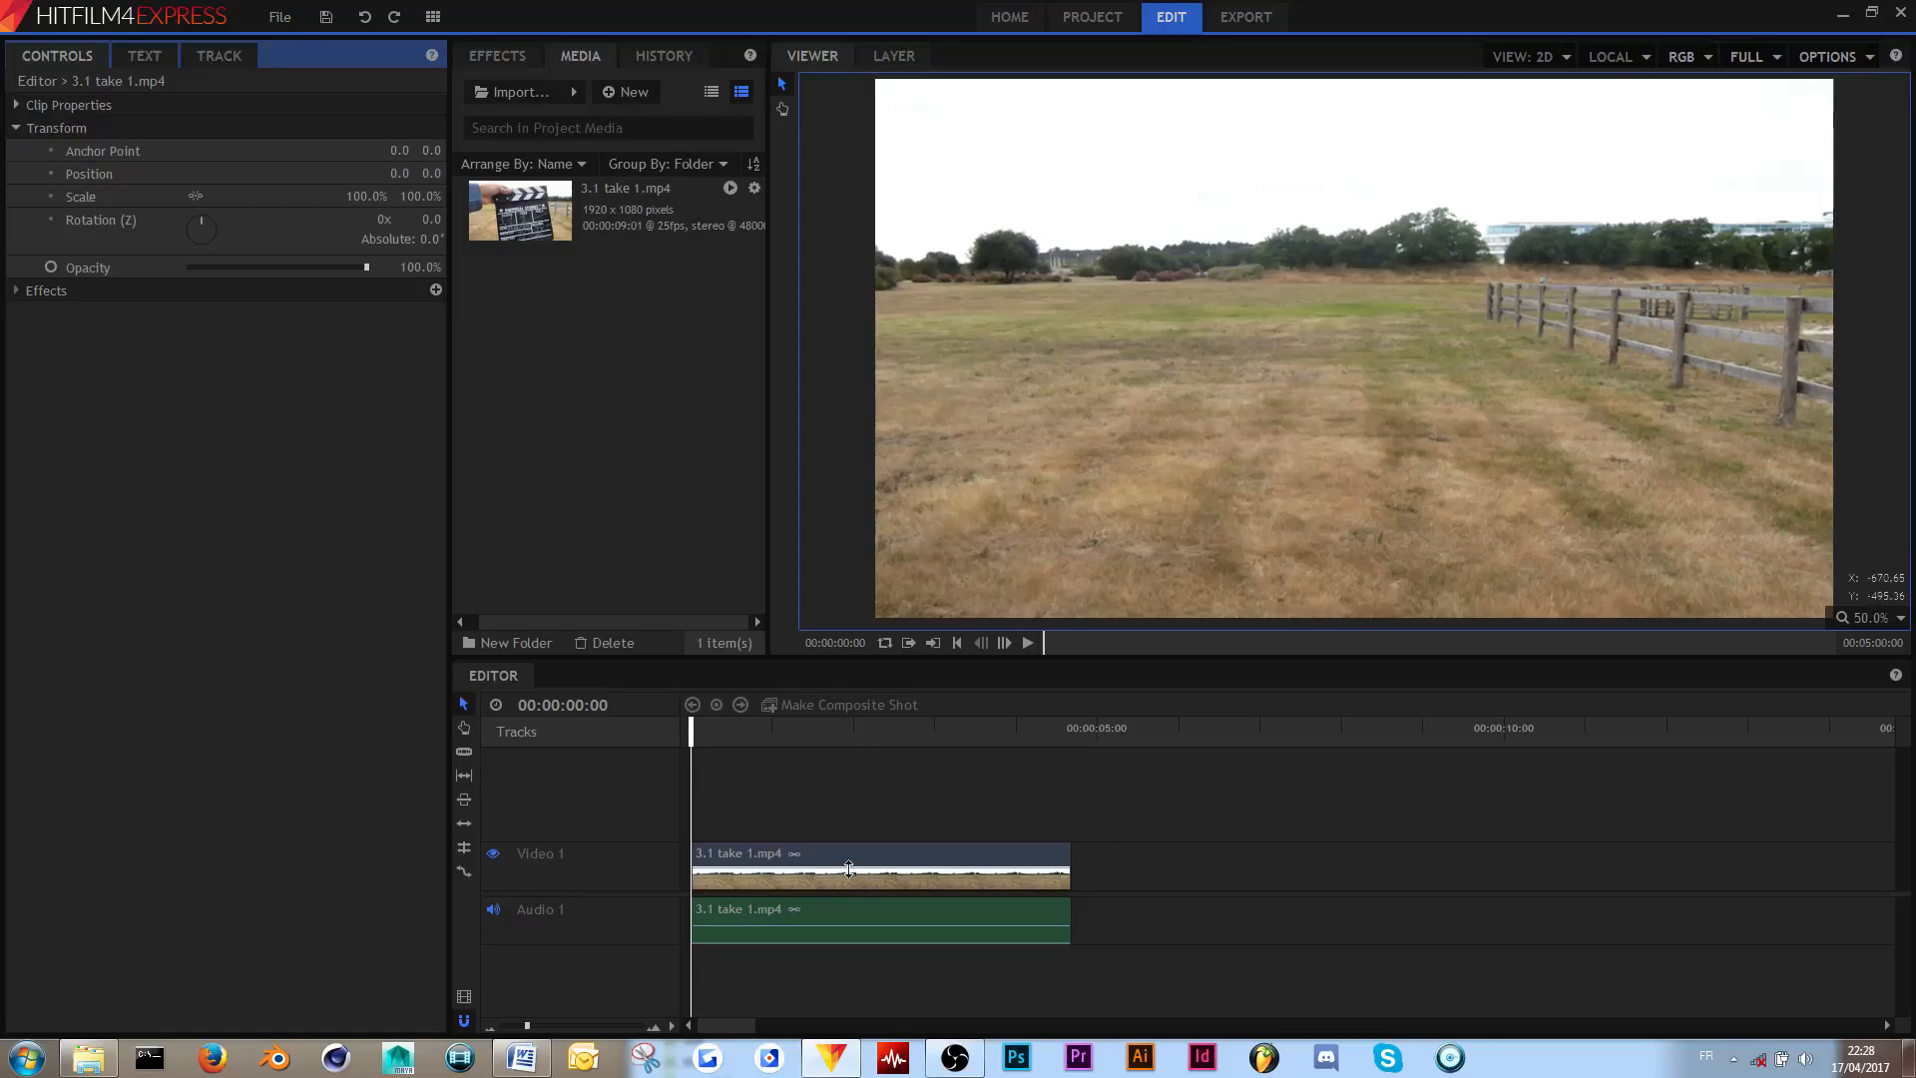
pyautogui.click(923, 850)
pyautogui.rightClick(922, 858)
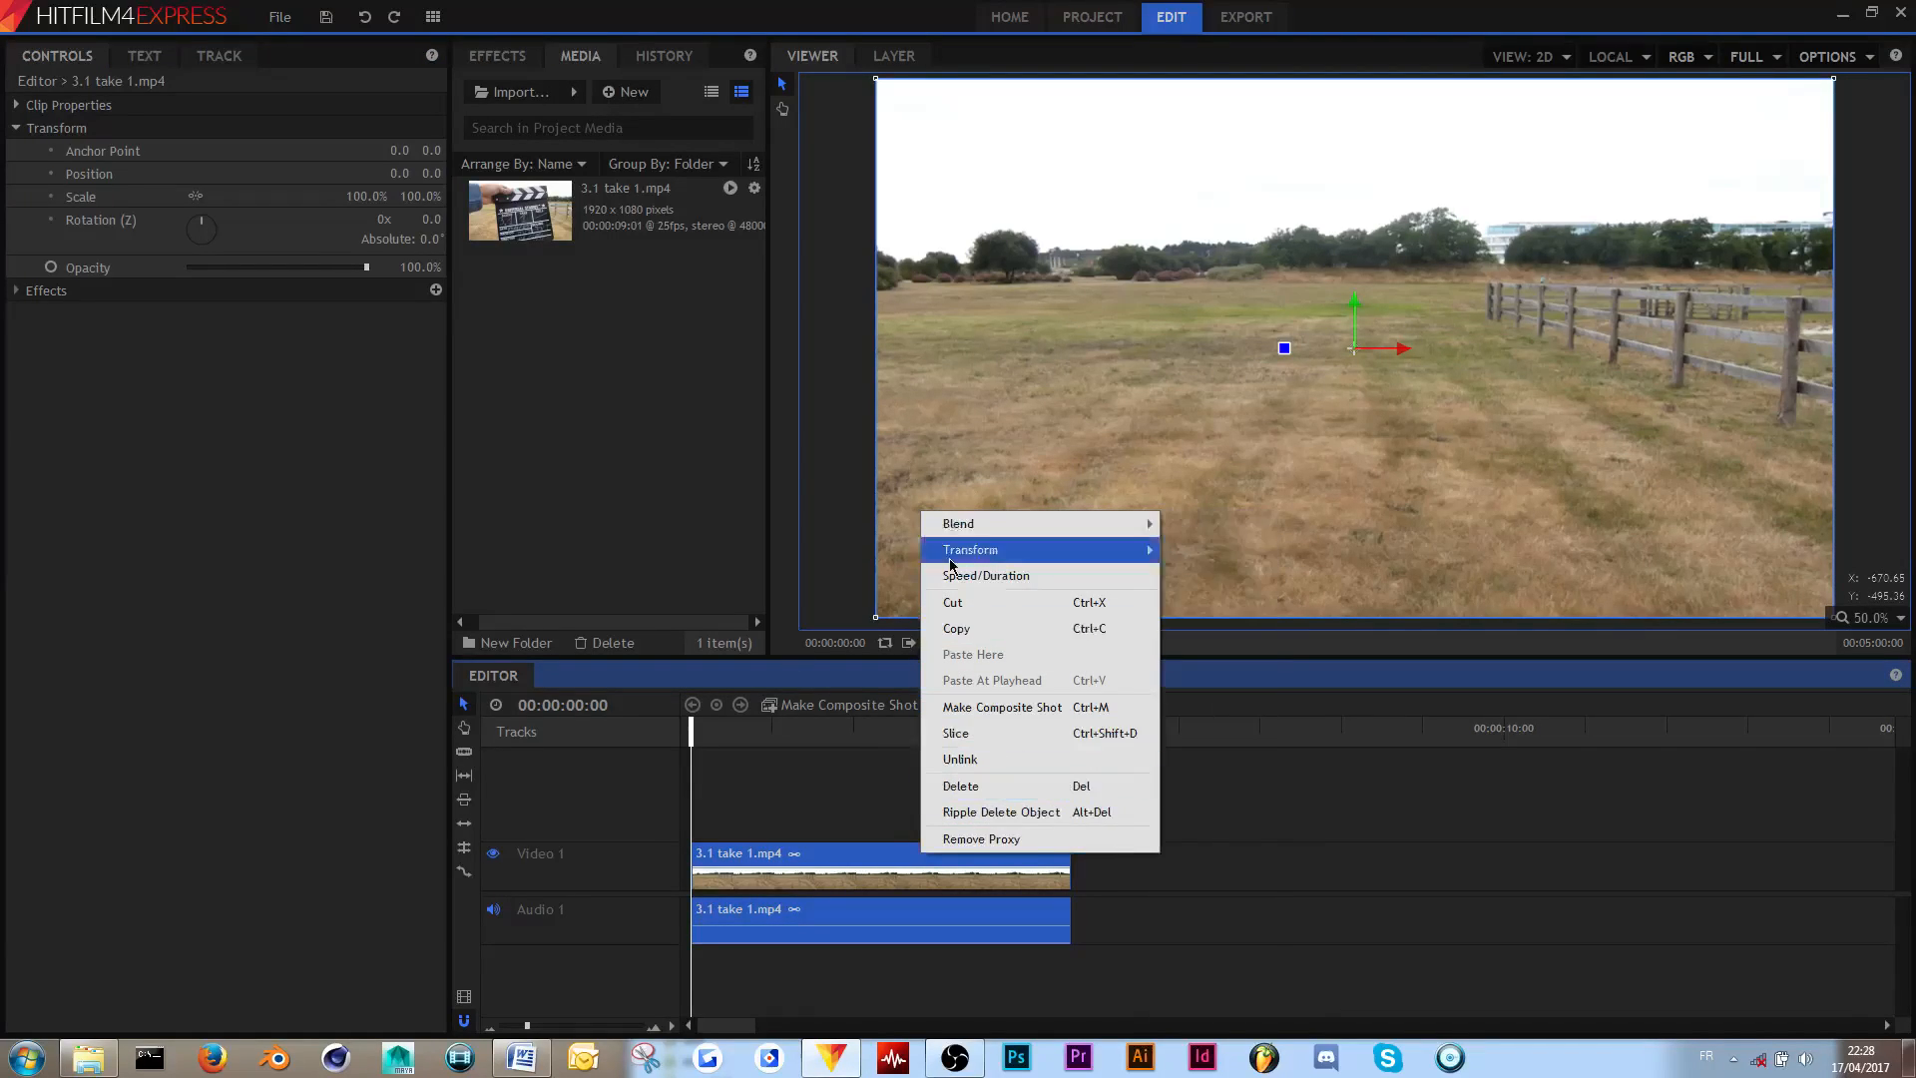
pyautogui.moveTo(1036, 529)
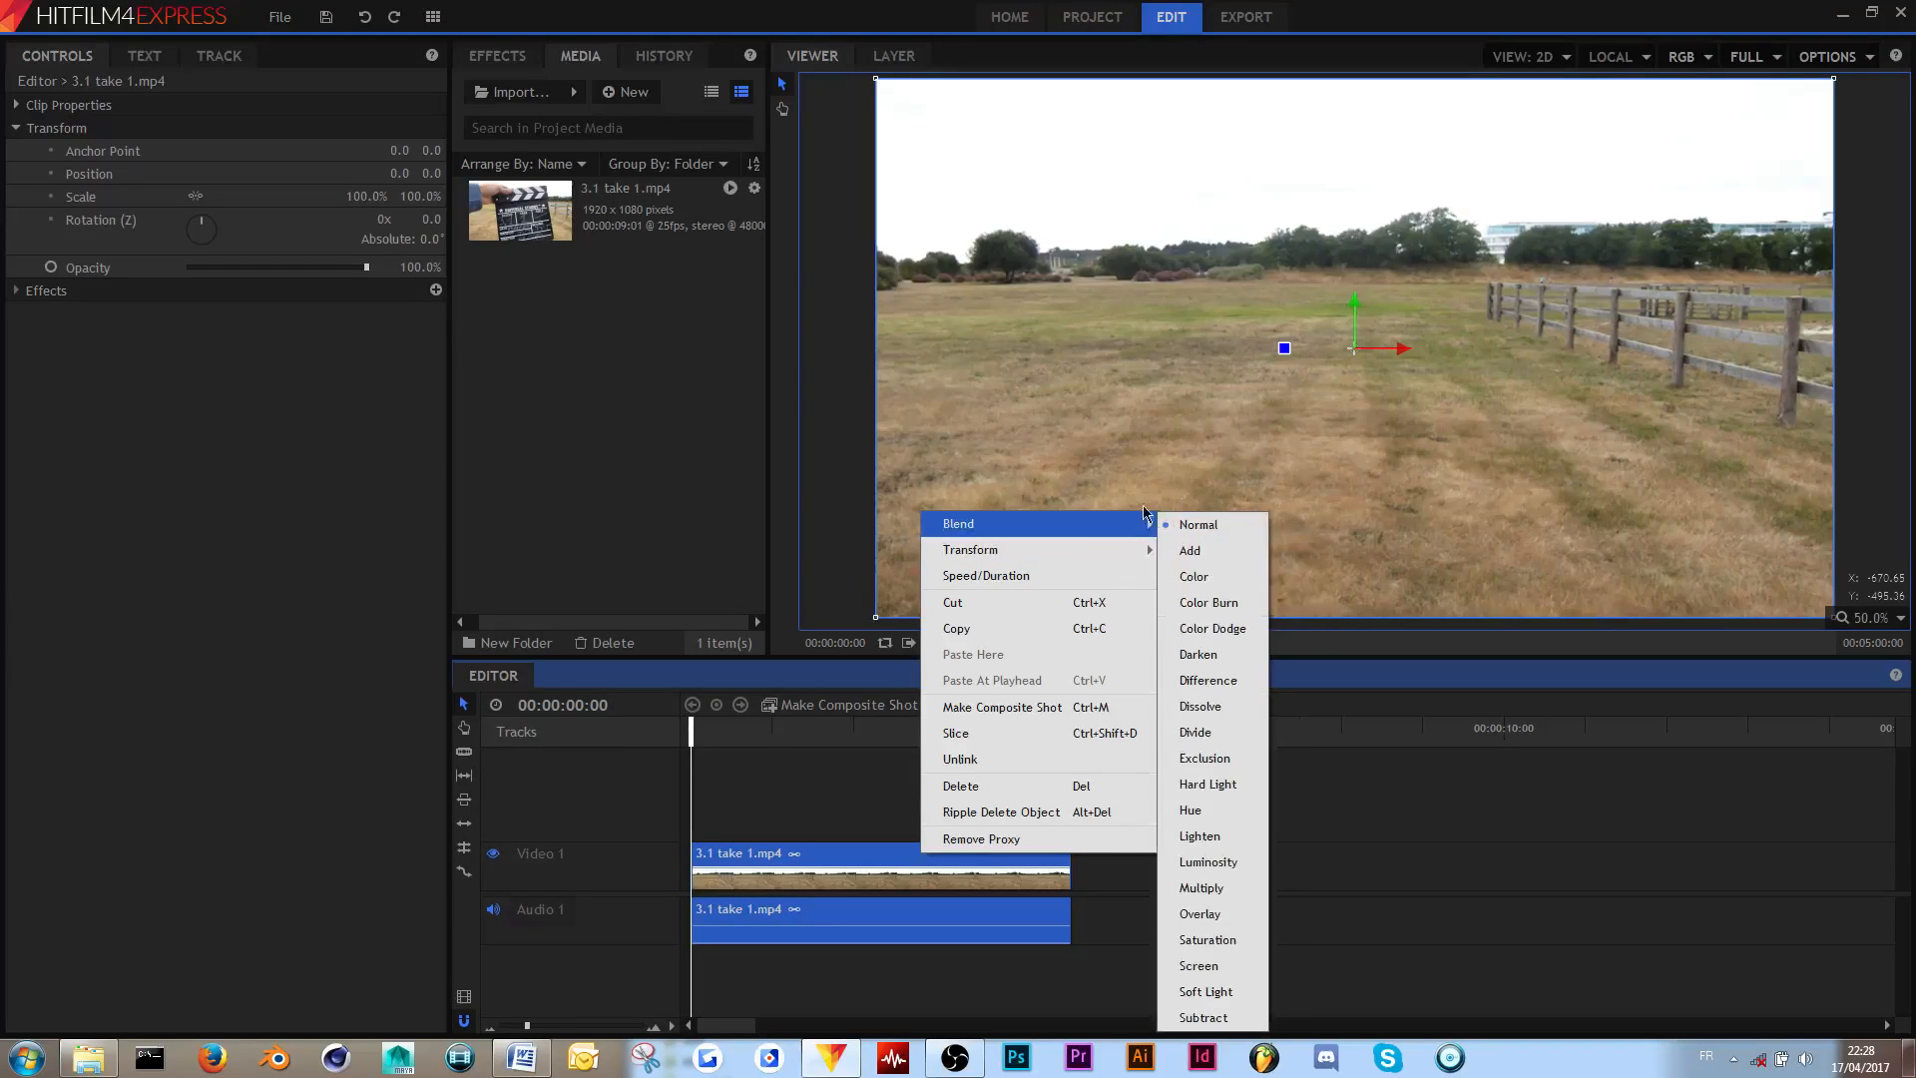
pyautogui.click(855, 445)
# - Move the clip off-centre to about -637, -137 and return it to the frame's centre with a Transform command
pyautogui.scroll(-2, 1422, 356)
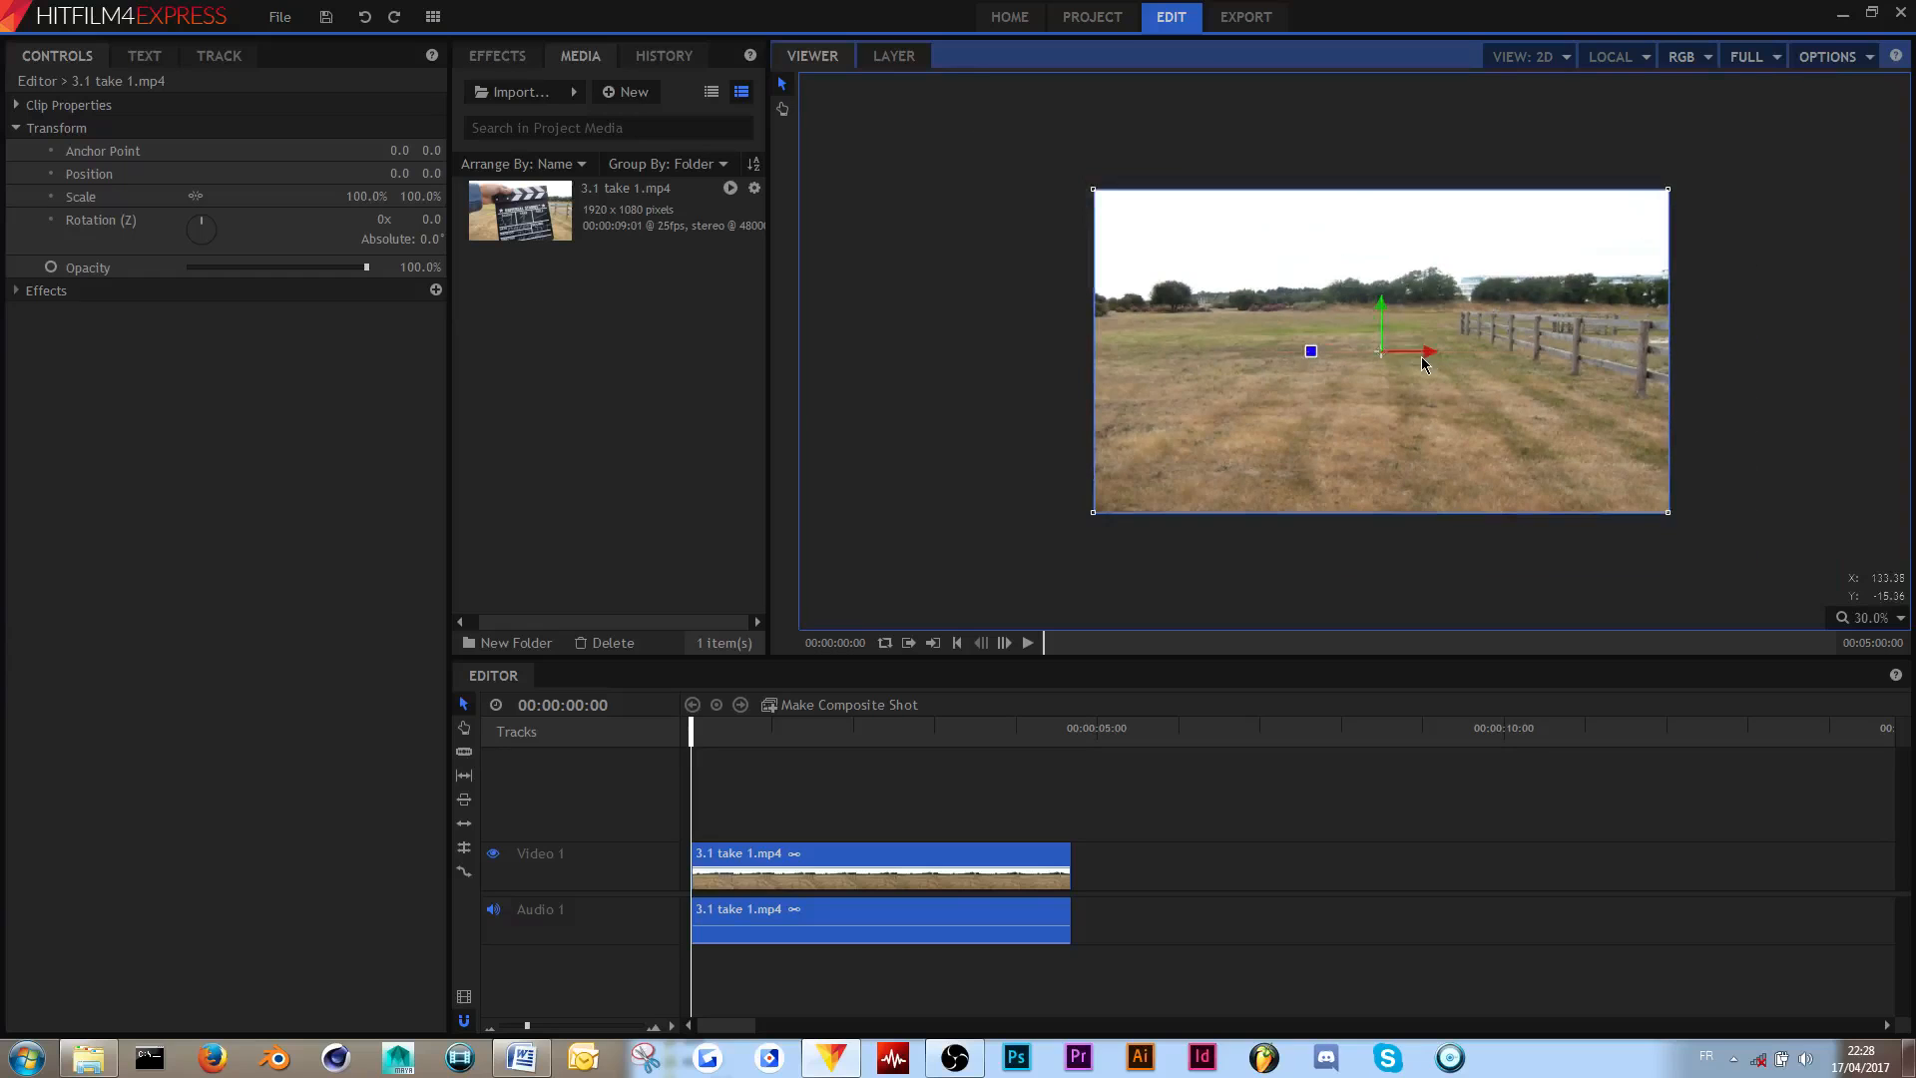
pyautogui.moveTo(1287, 367); pyautogui.dragTo(1094, 461)
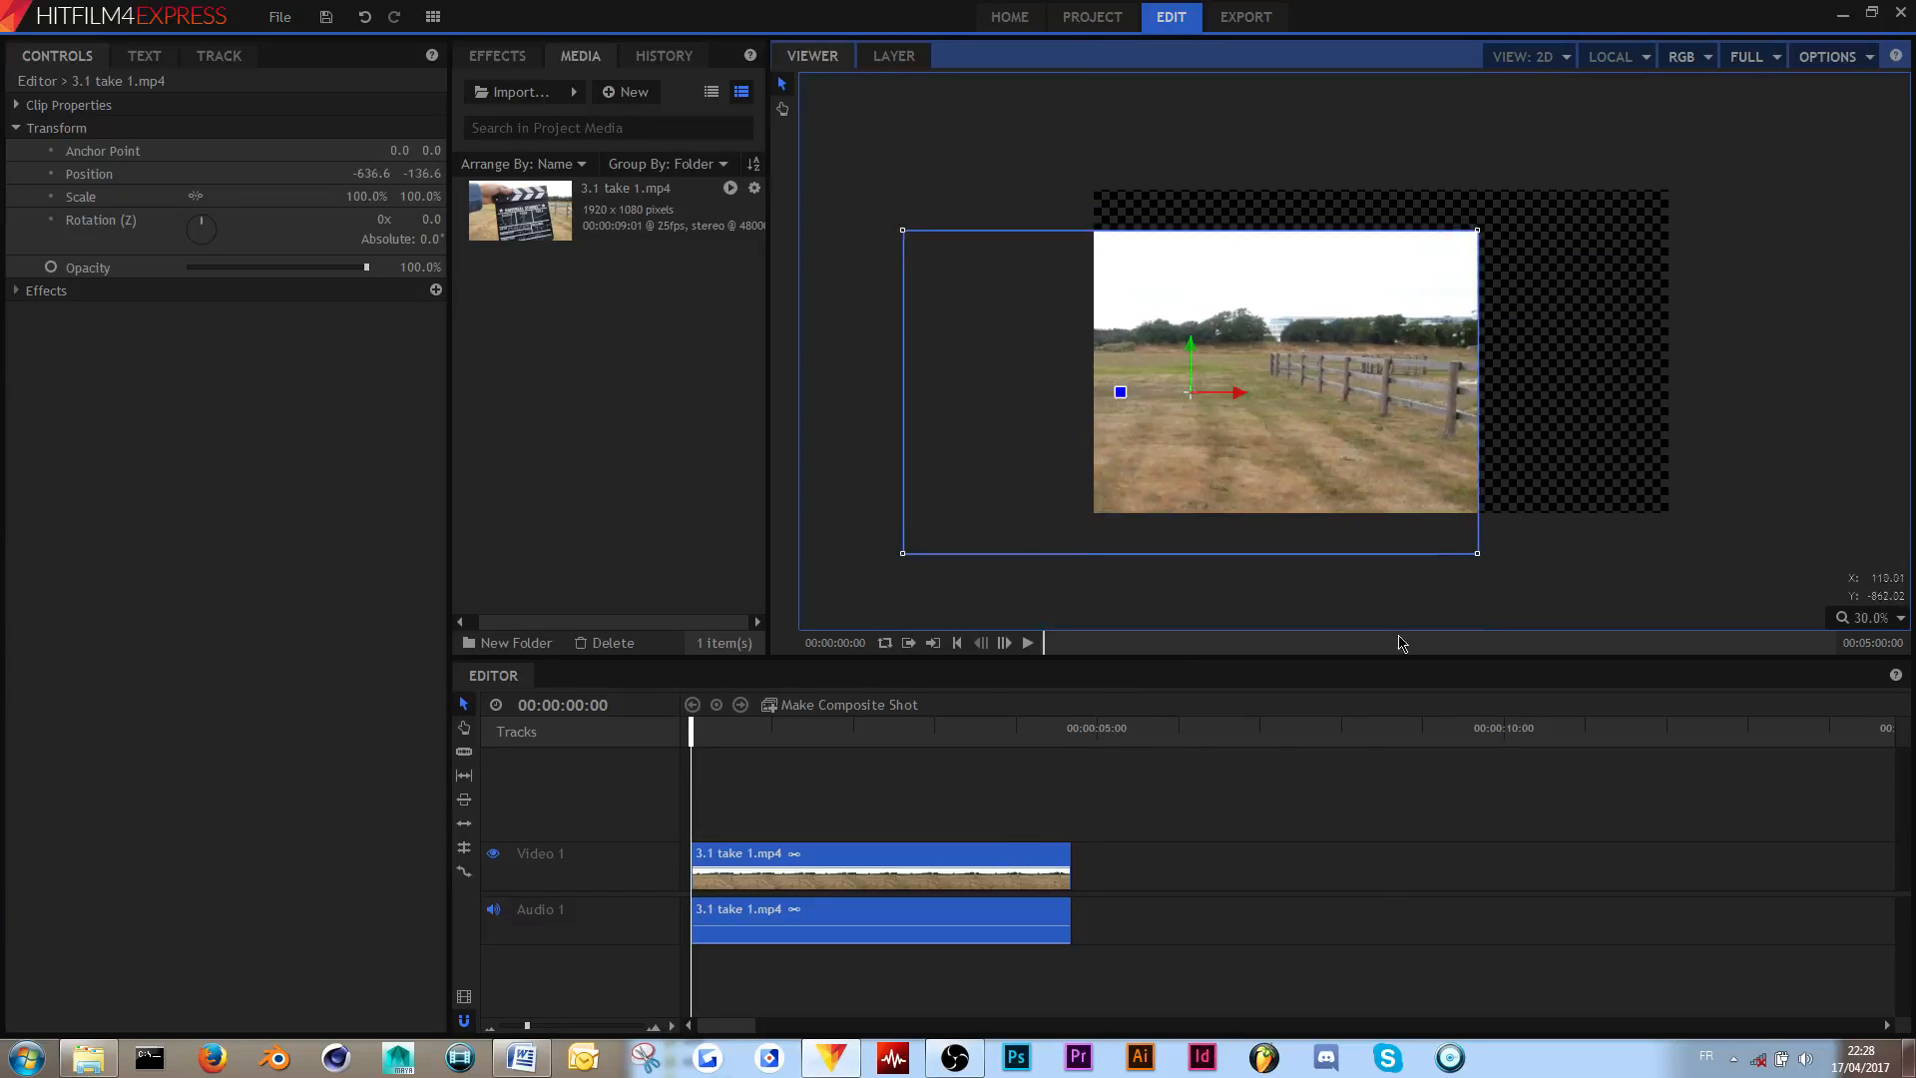
pyautogui.rightClick(1006, 856)
pyautogui.moveTo(1229, 778)
pyautogui.click(1297, 777)
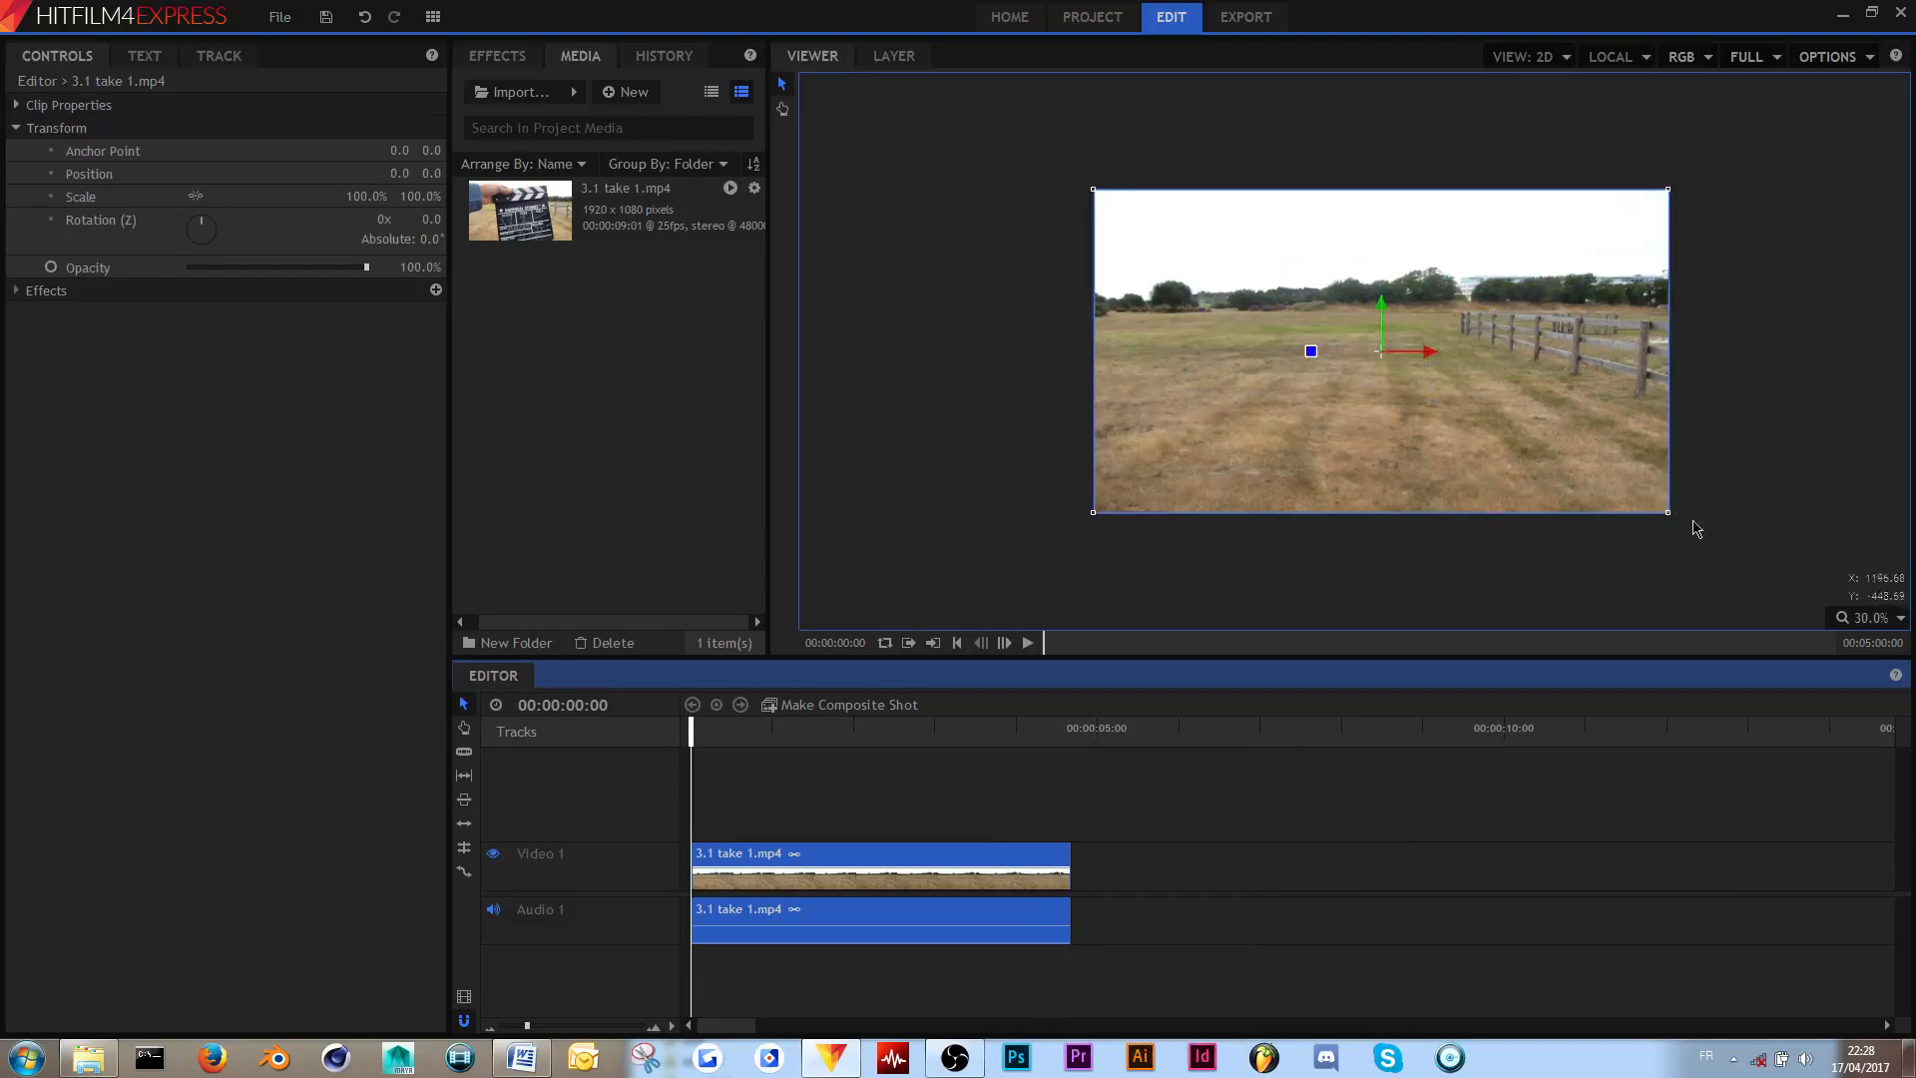
# - View the clip at 800% and 25% zoom, and return the viewer to Scale to Fit
pyautogui.click(1882, 617)
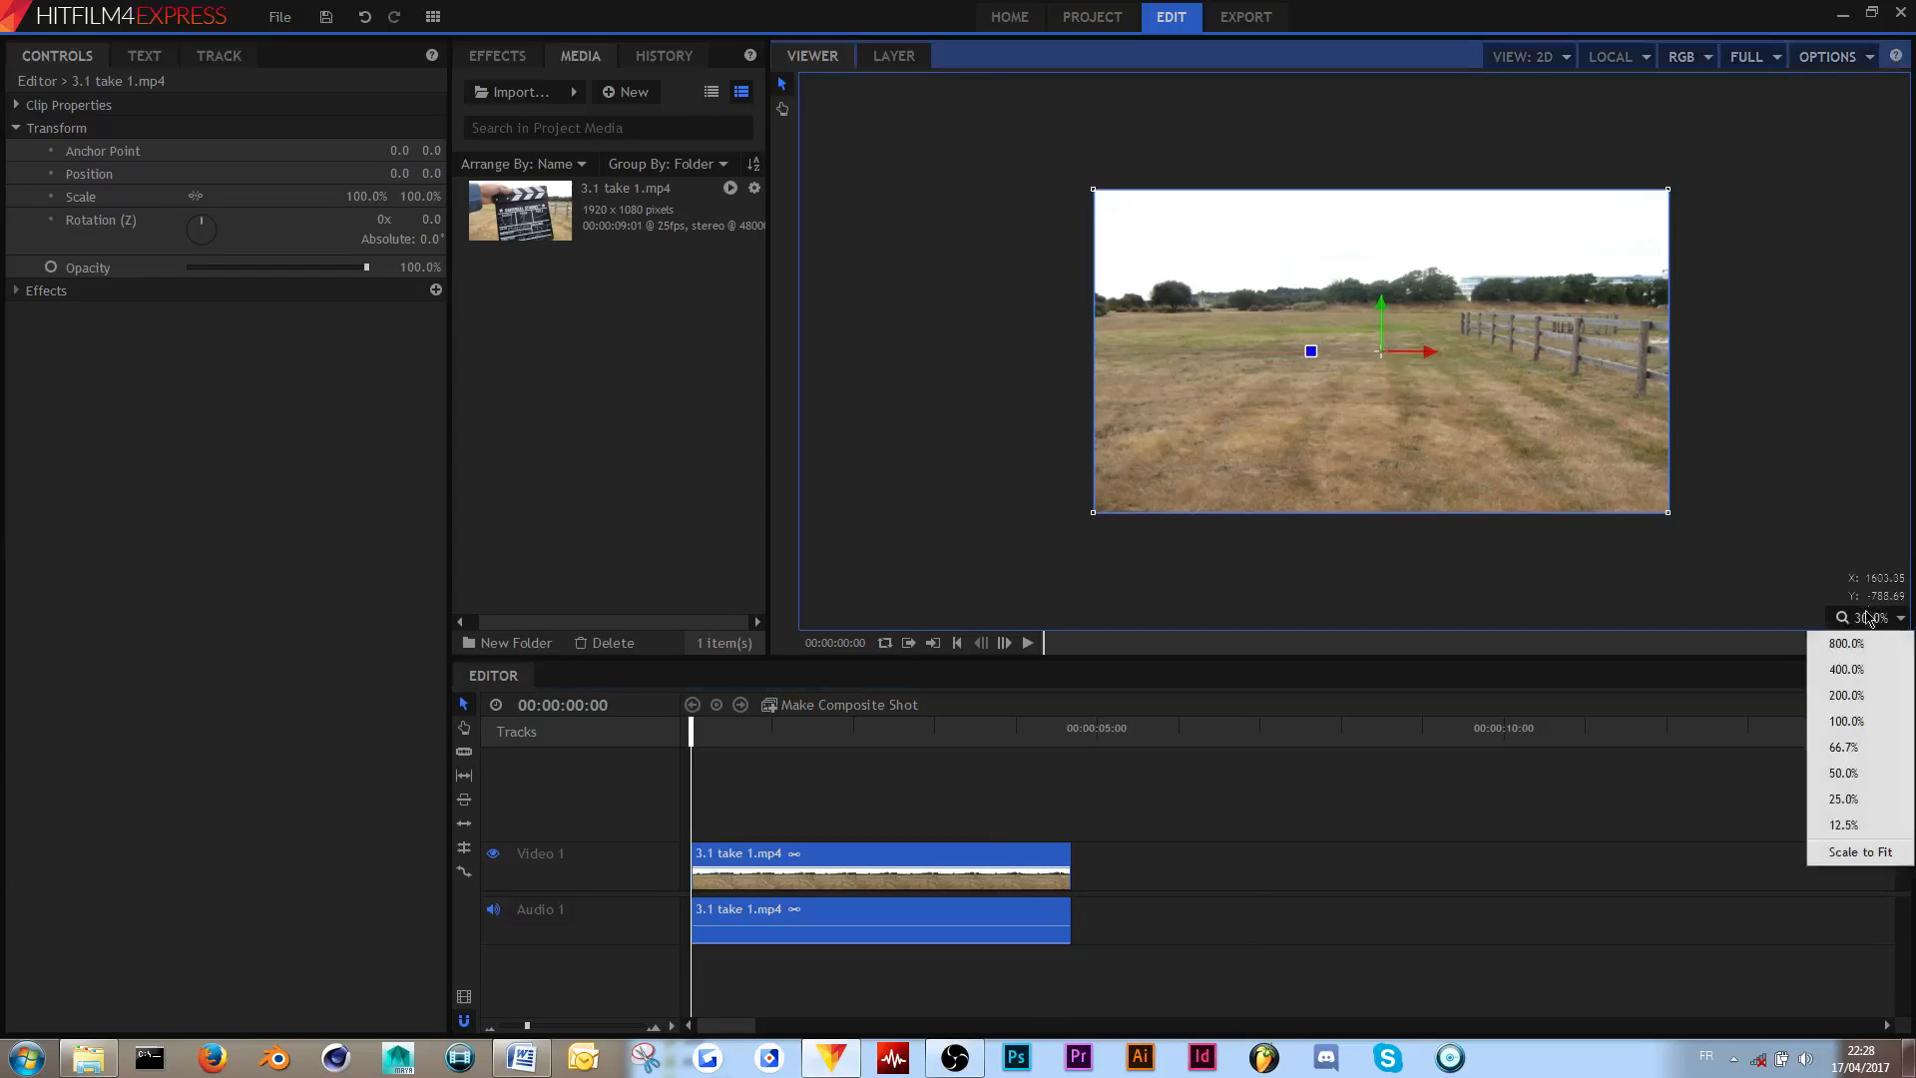
pyautogui.click(1847, 644)
pyautogui.click(1882, 618)
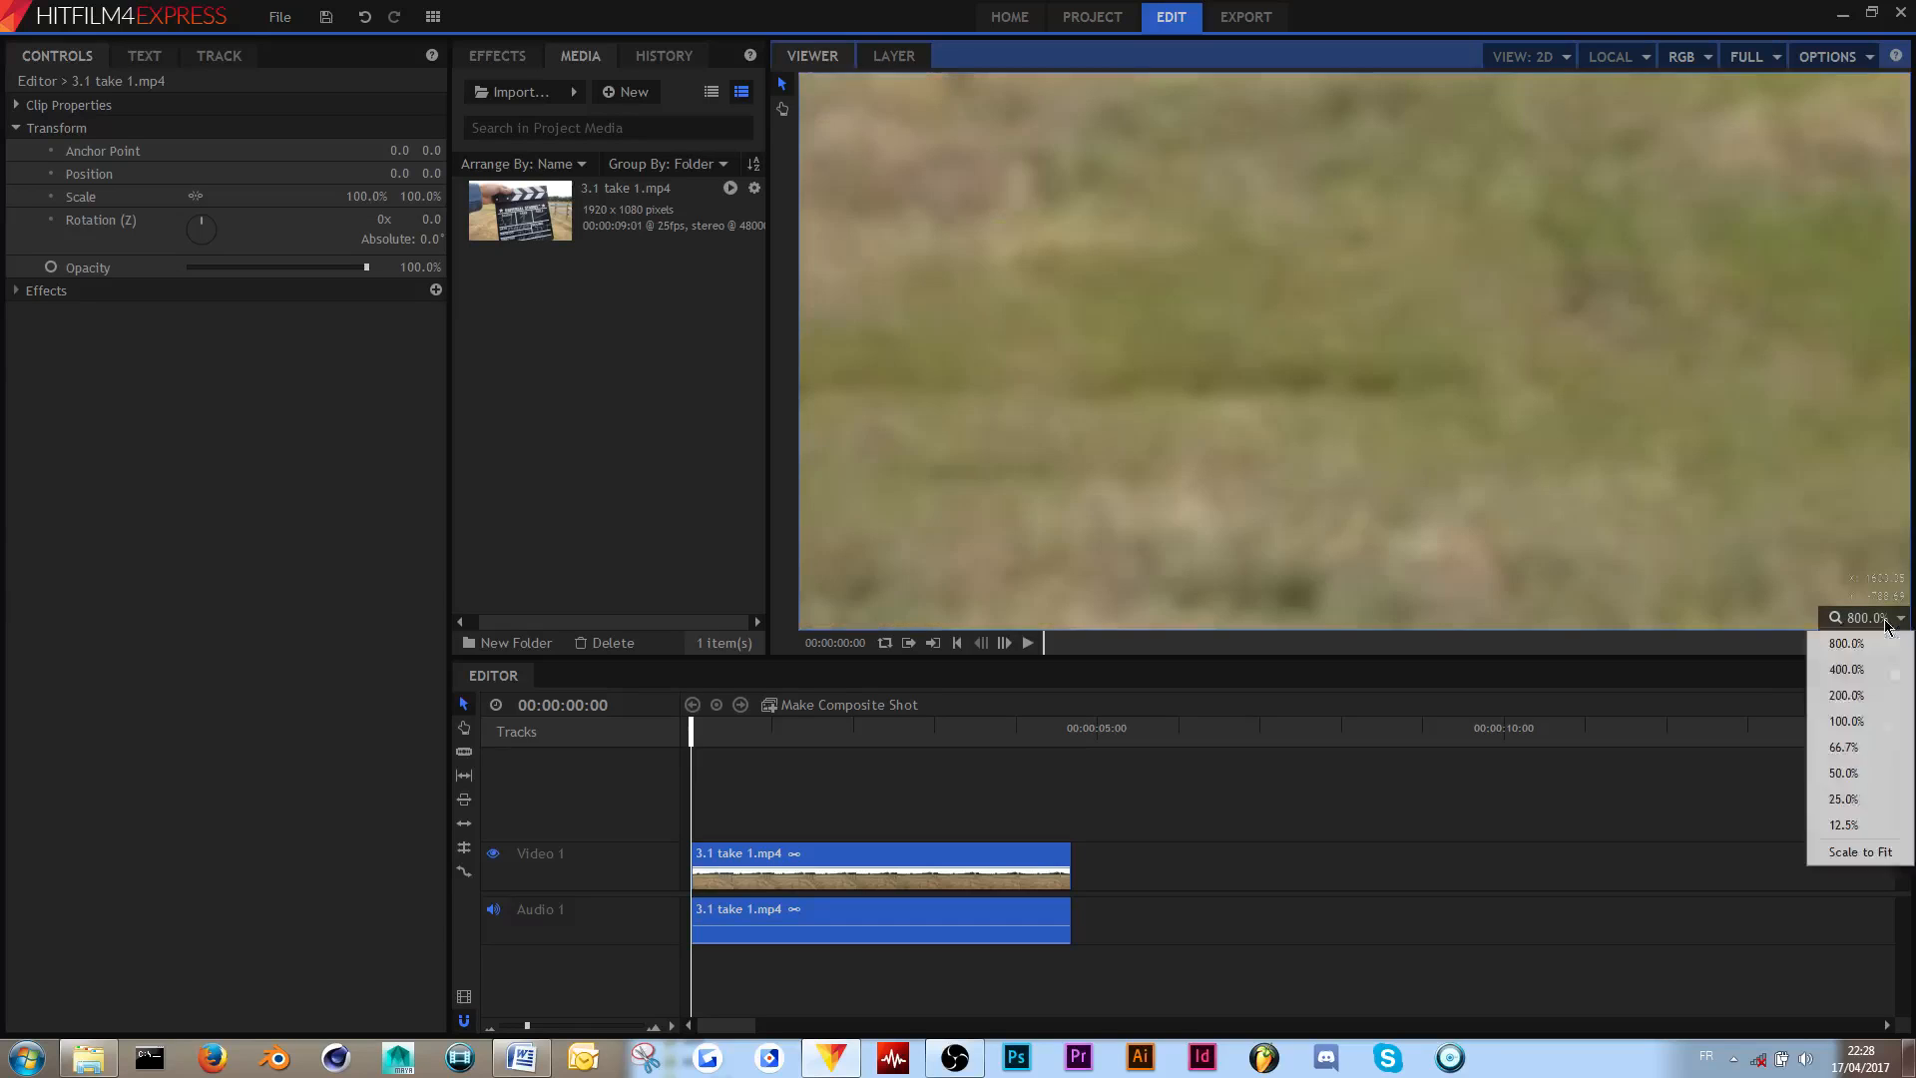
pyautogui.click(1866, 797)
pyautogui.click(1886, 623)
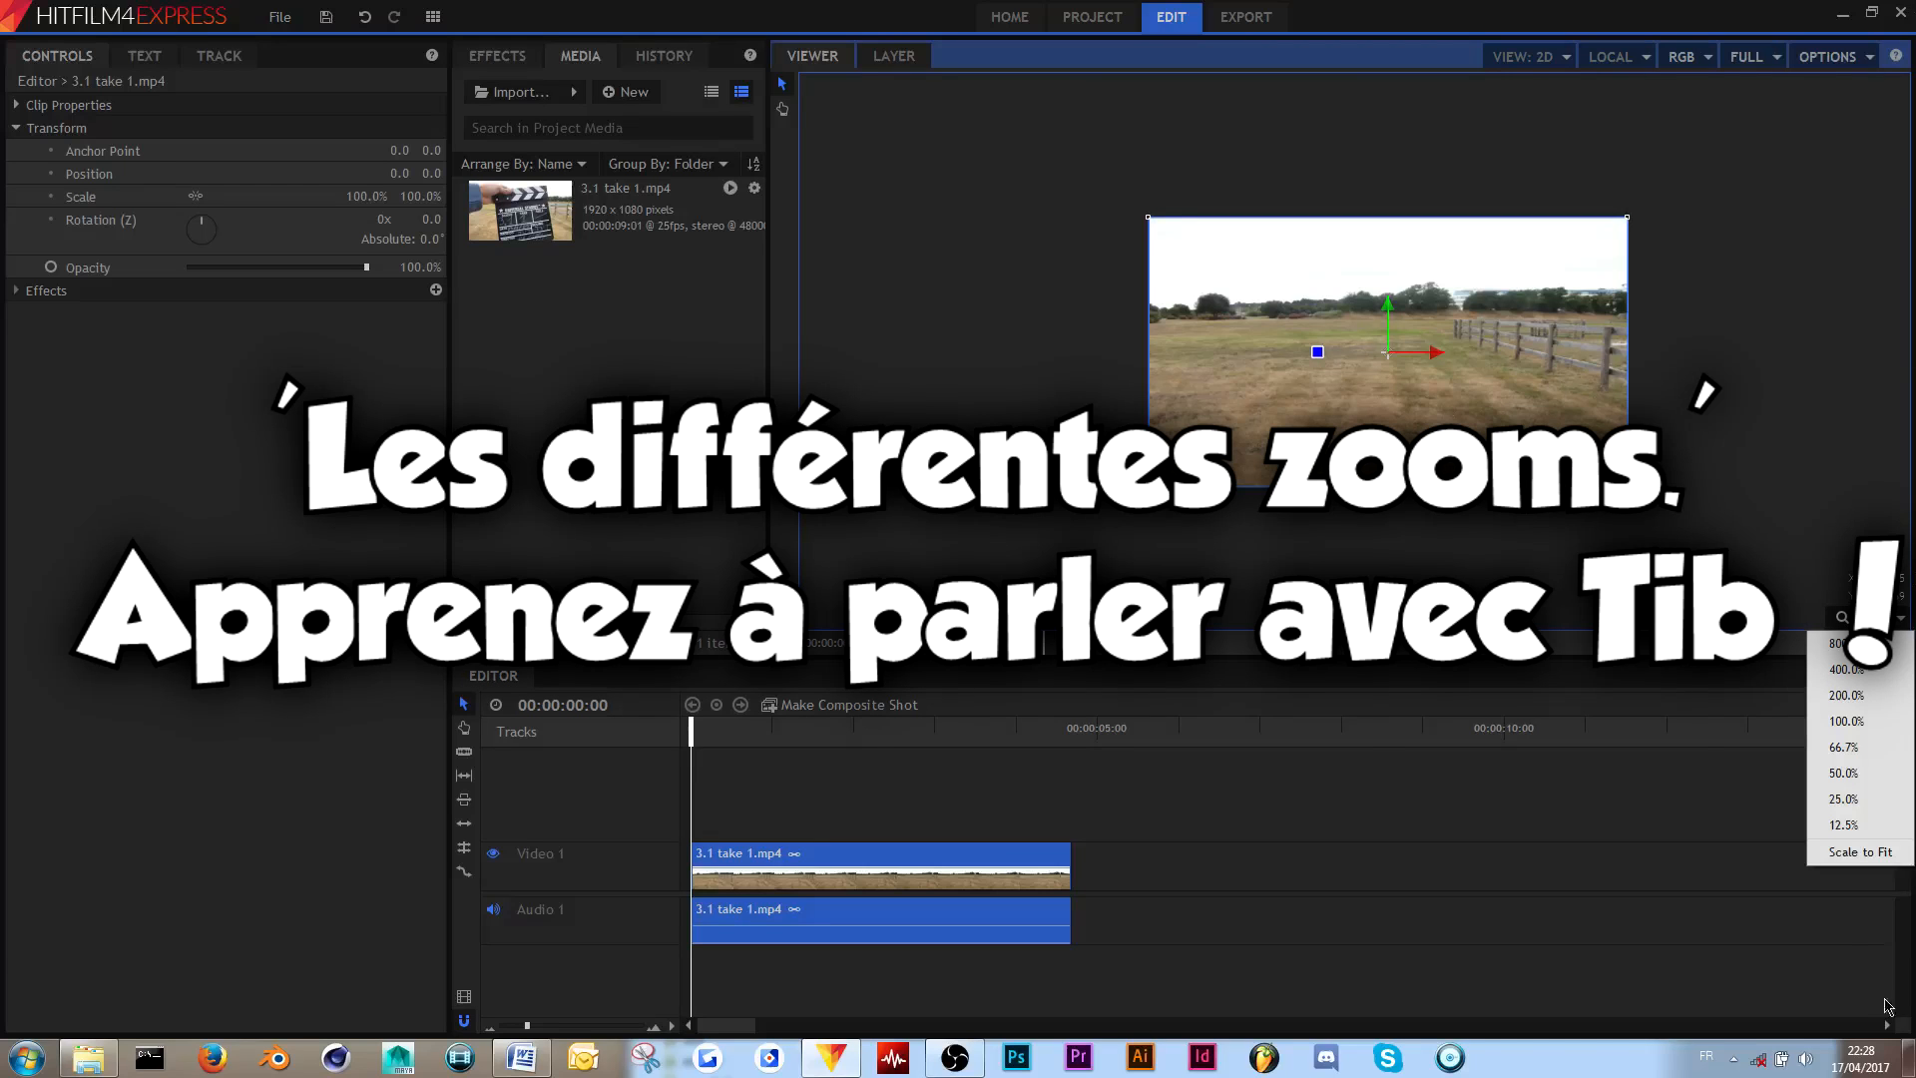
pyautogui.click(1852, 858)
pyautogui.click(1865, 613)
pyautogui.click(1863, 440)
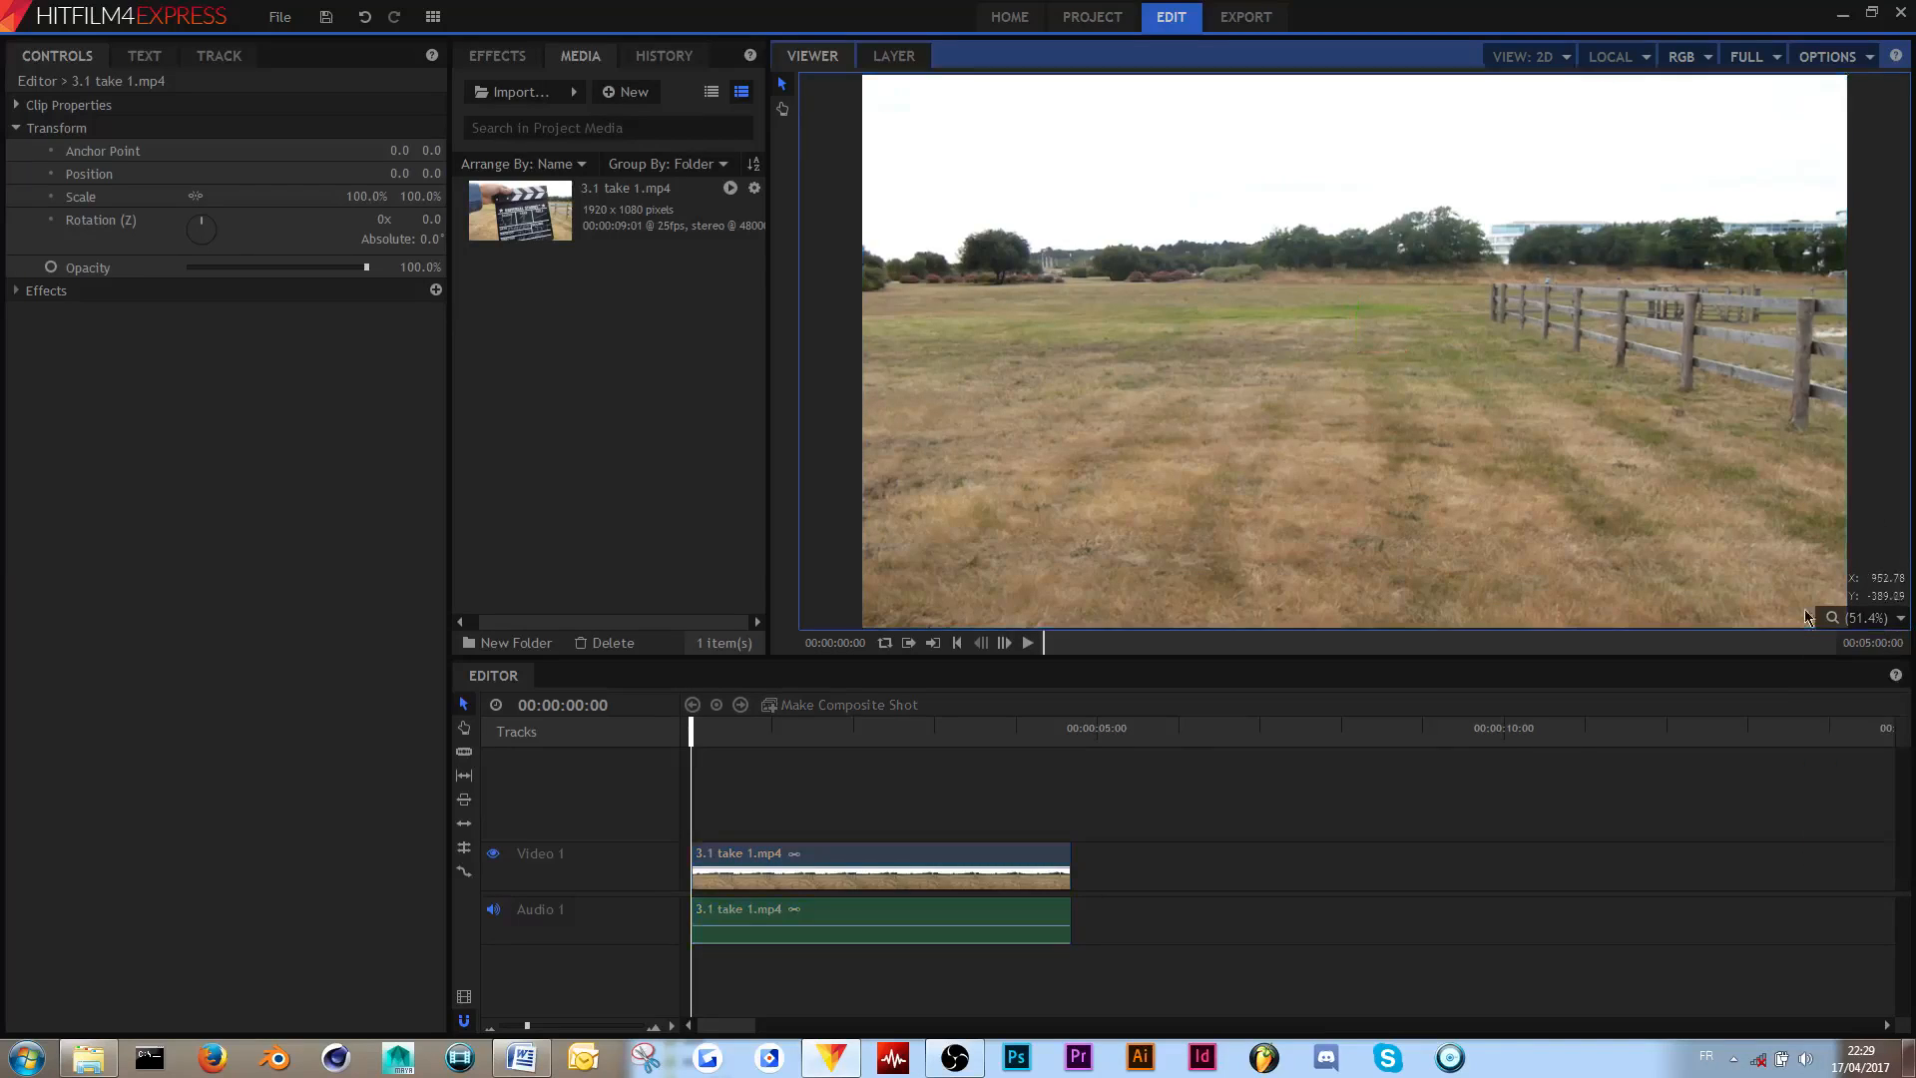
# - Set the clip's speed to 20% and play back the result on the timeline
pyautogui.rightClick(917, 870)
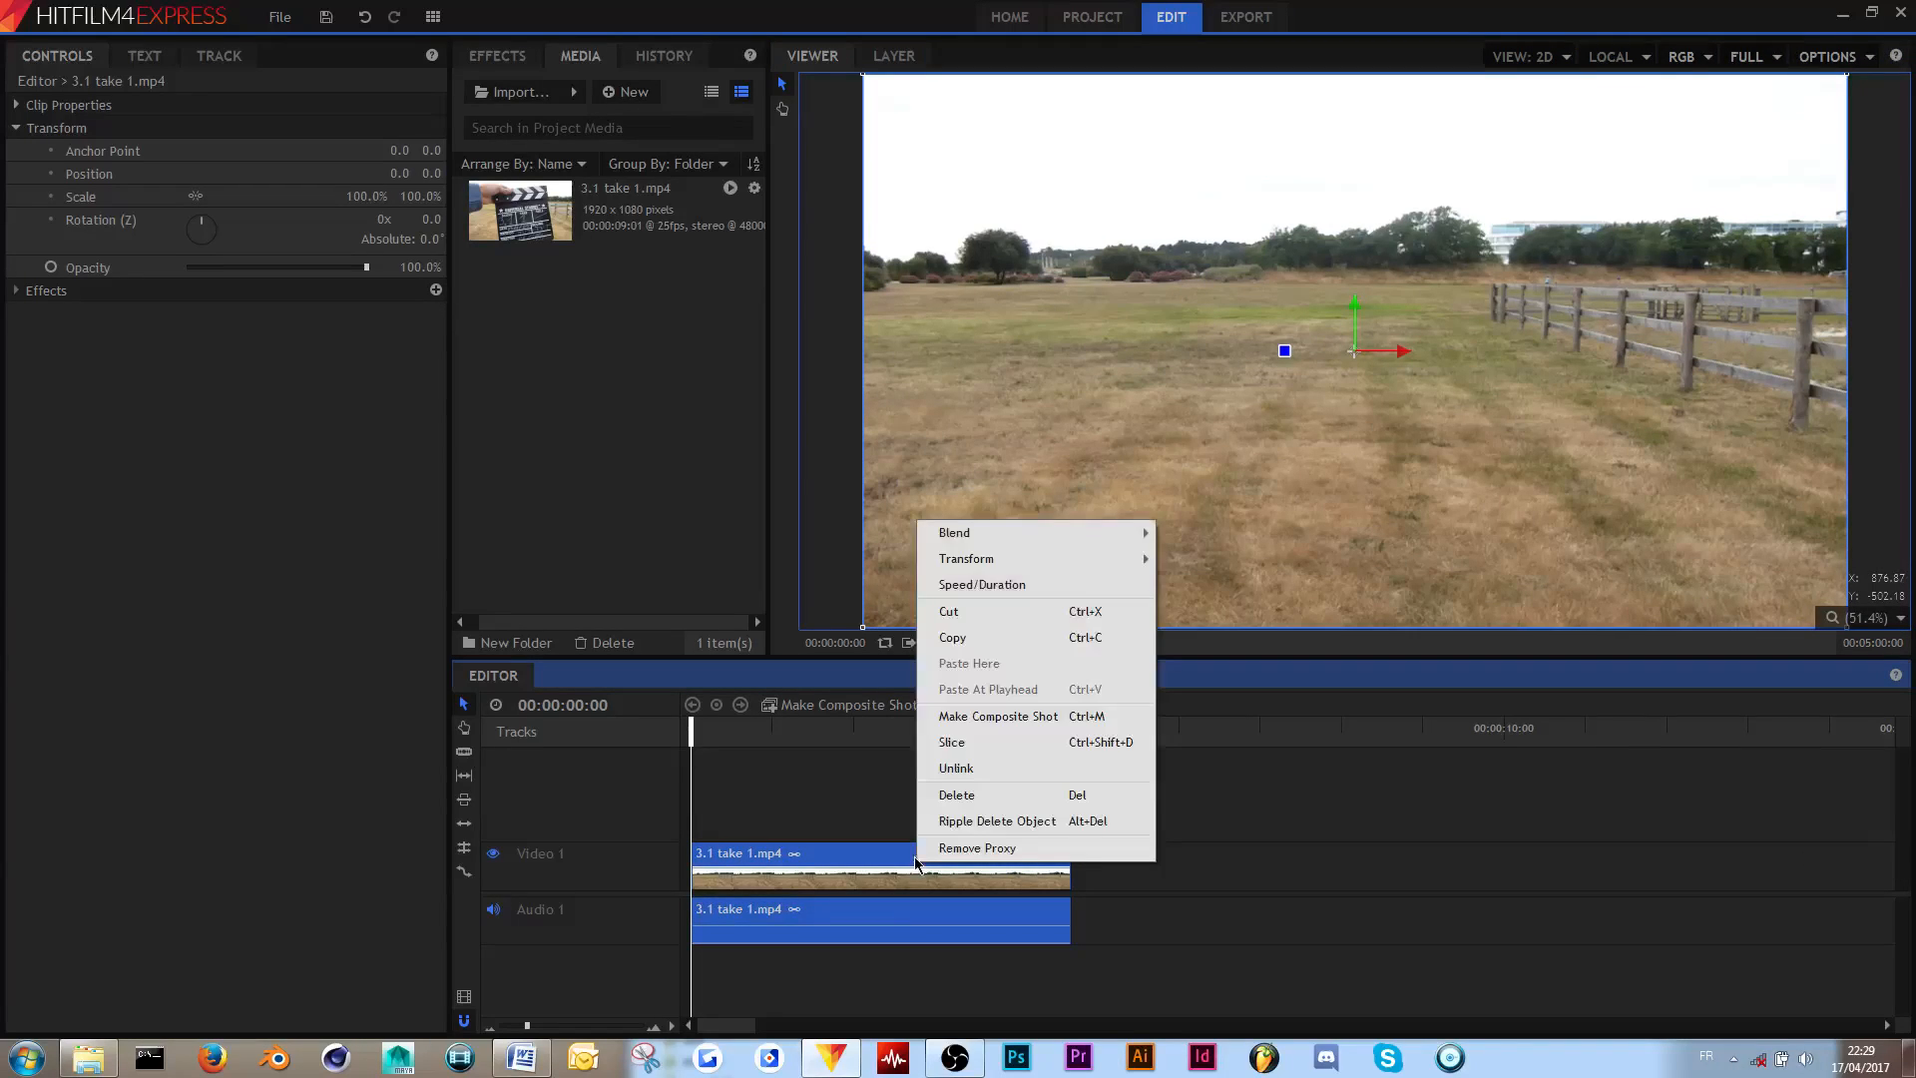
pyautogui.click(1034, 589)
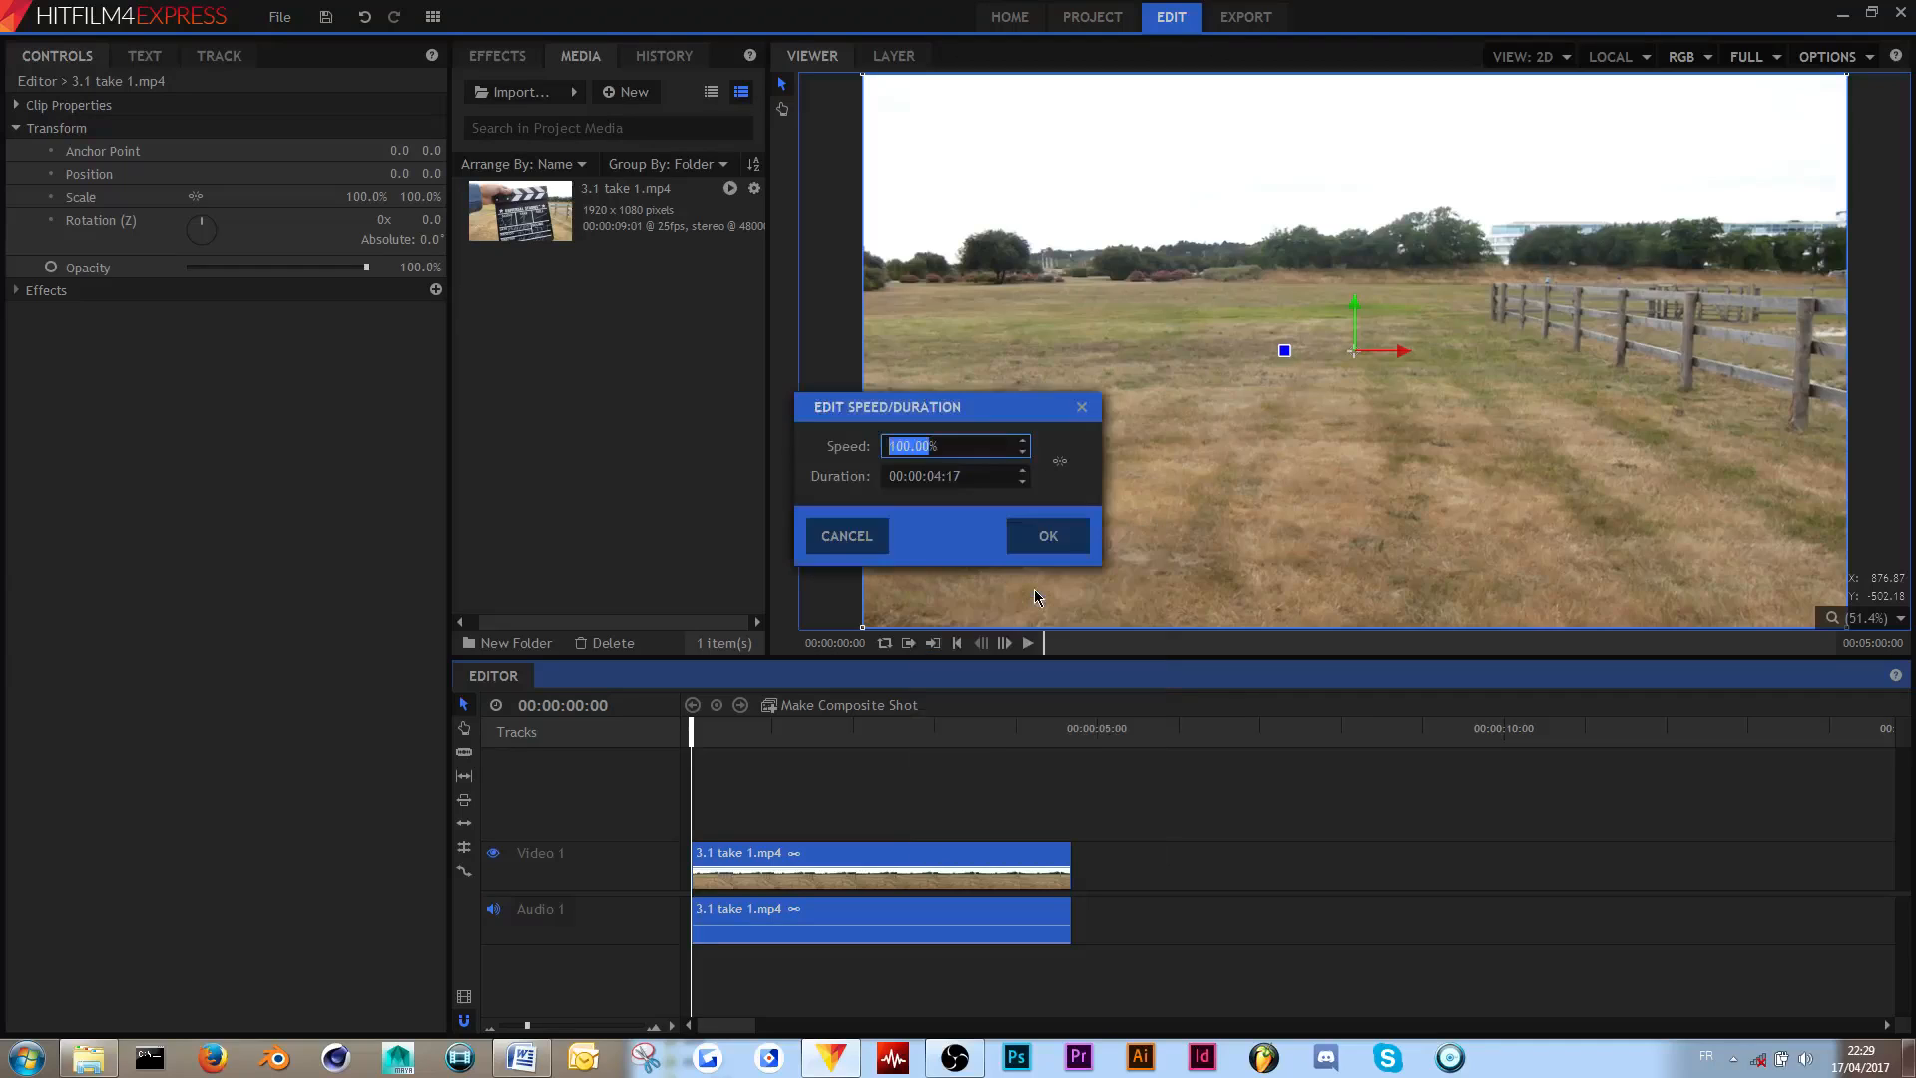
pyautogui.write('20')
pyautogui.press('Return')
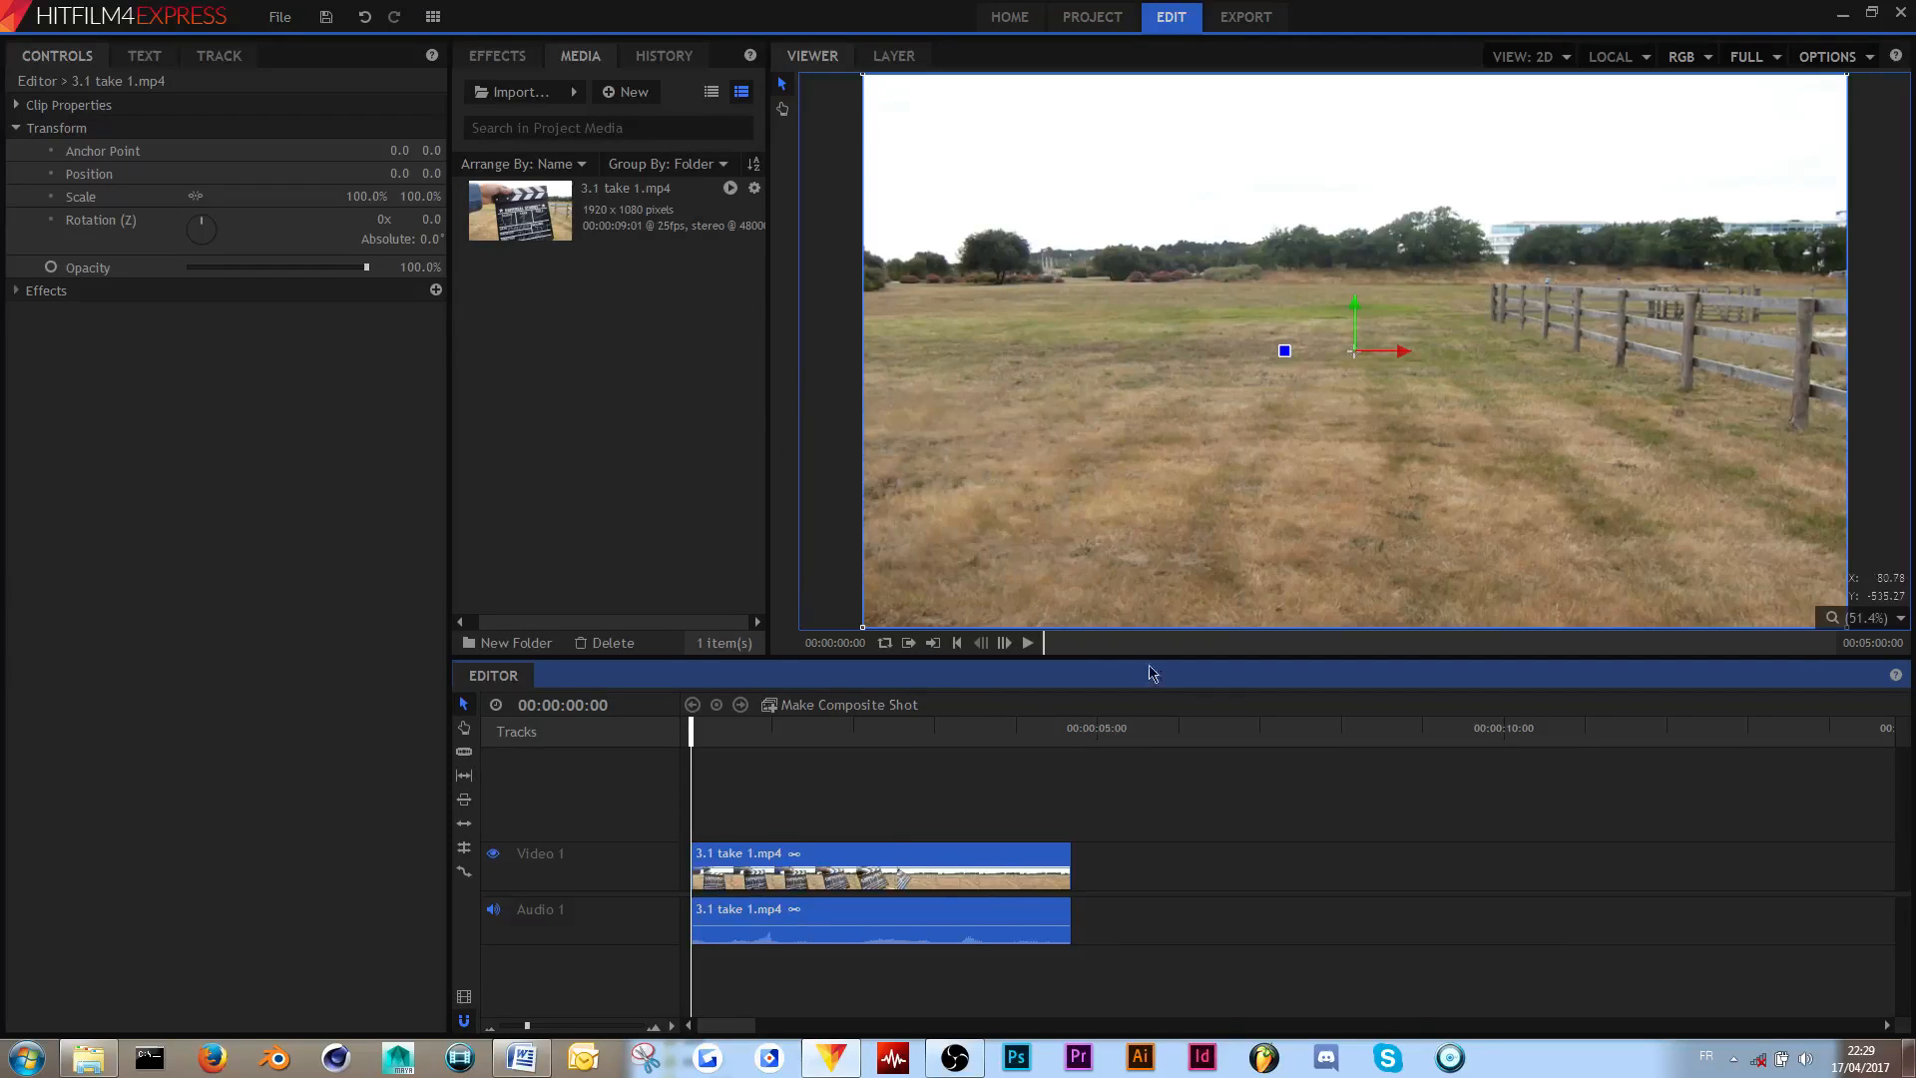
pyautogui.press('space')
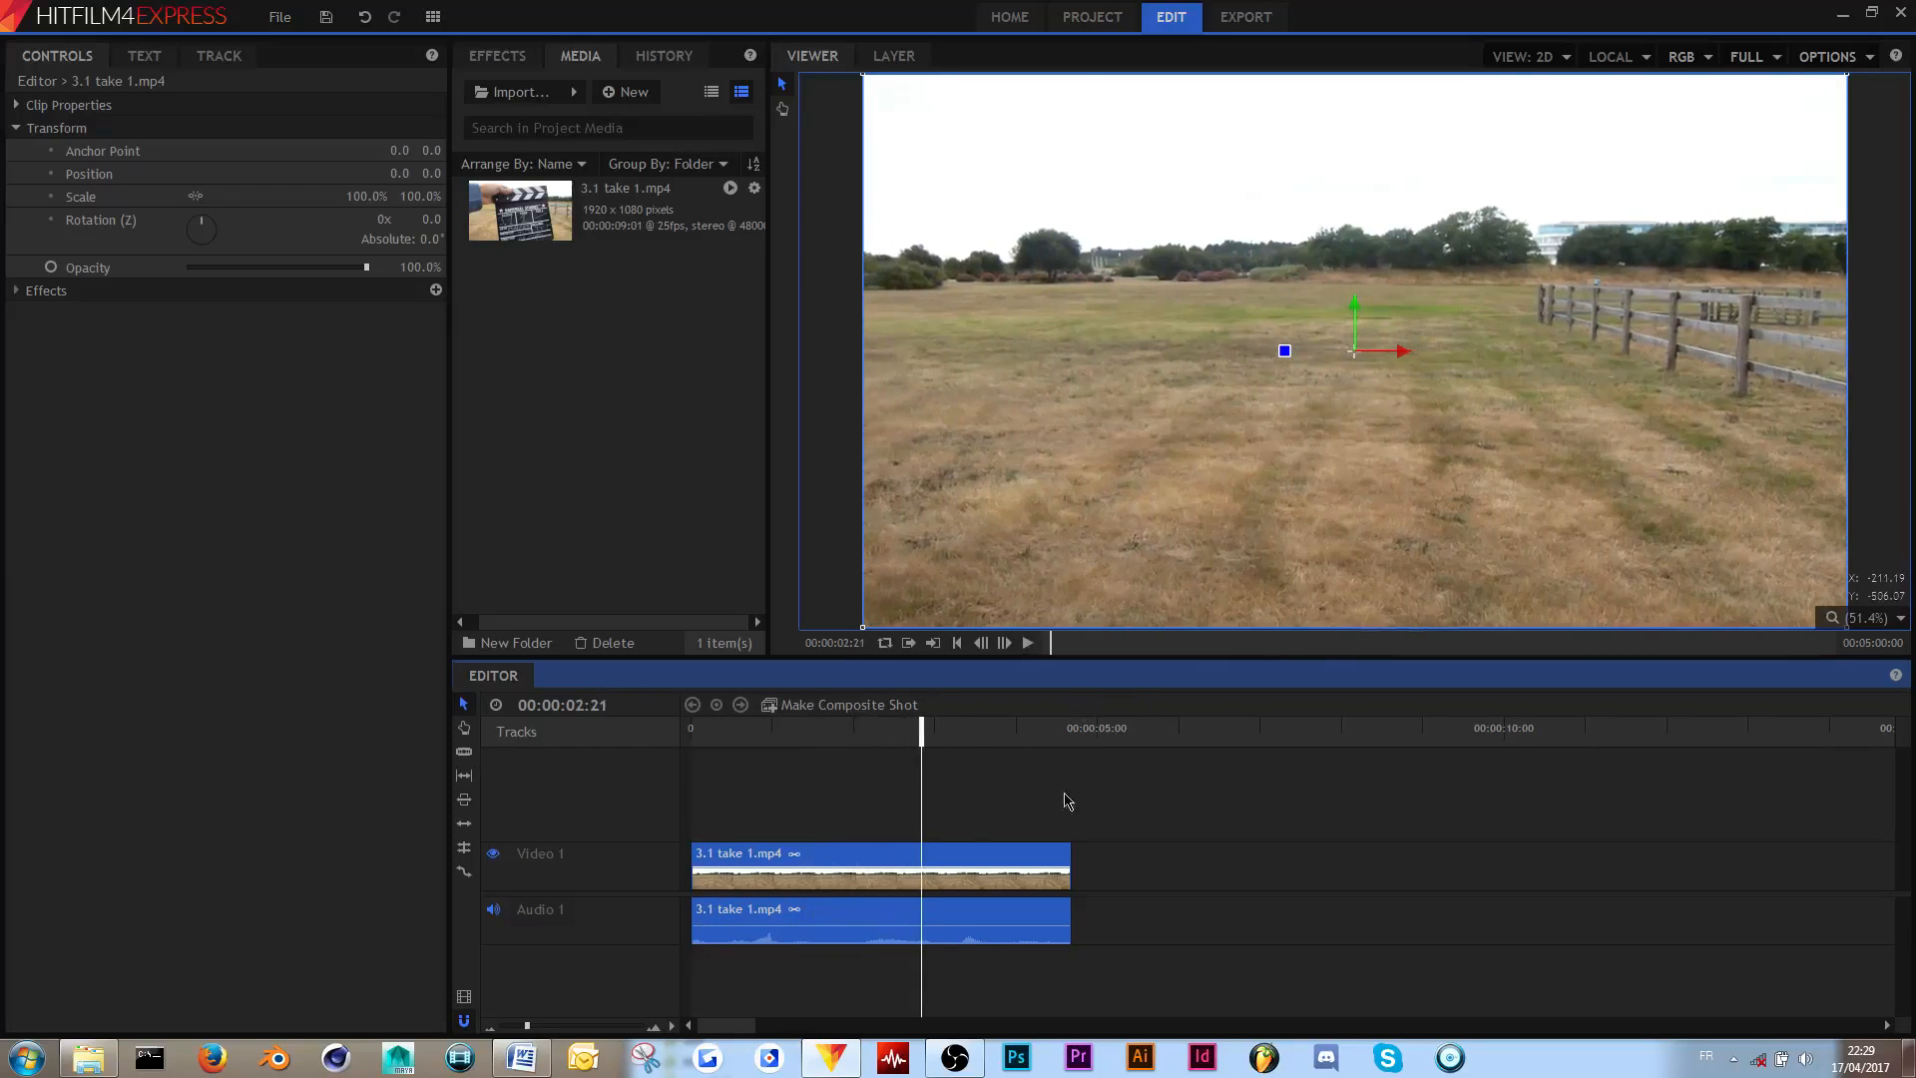
# - Set the clip's speed to 300% and scrub and play back the sped-up footage on the timeline
pyautogui.rightClick(973, 856)
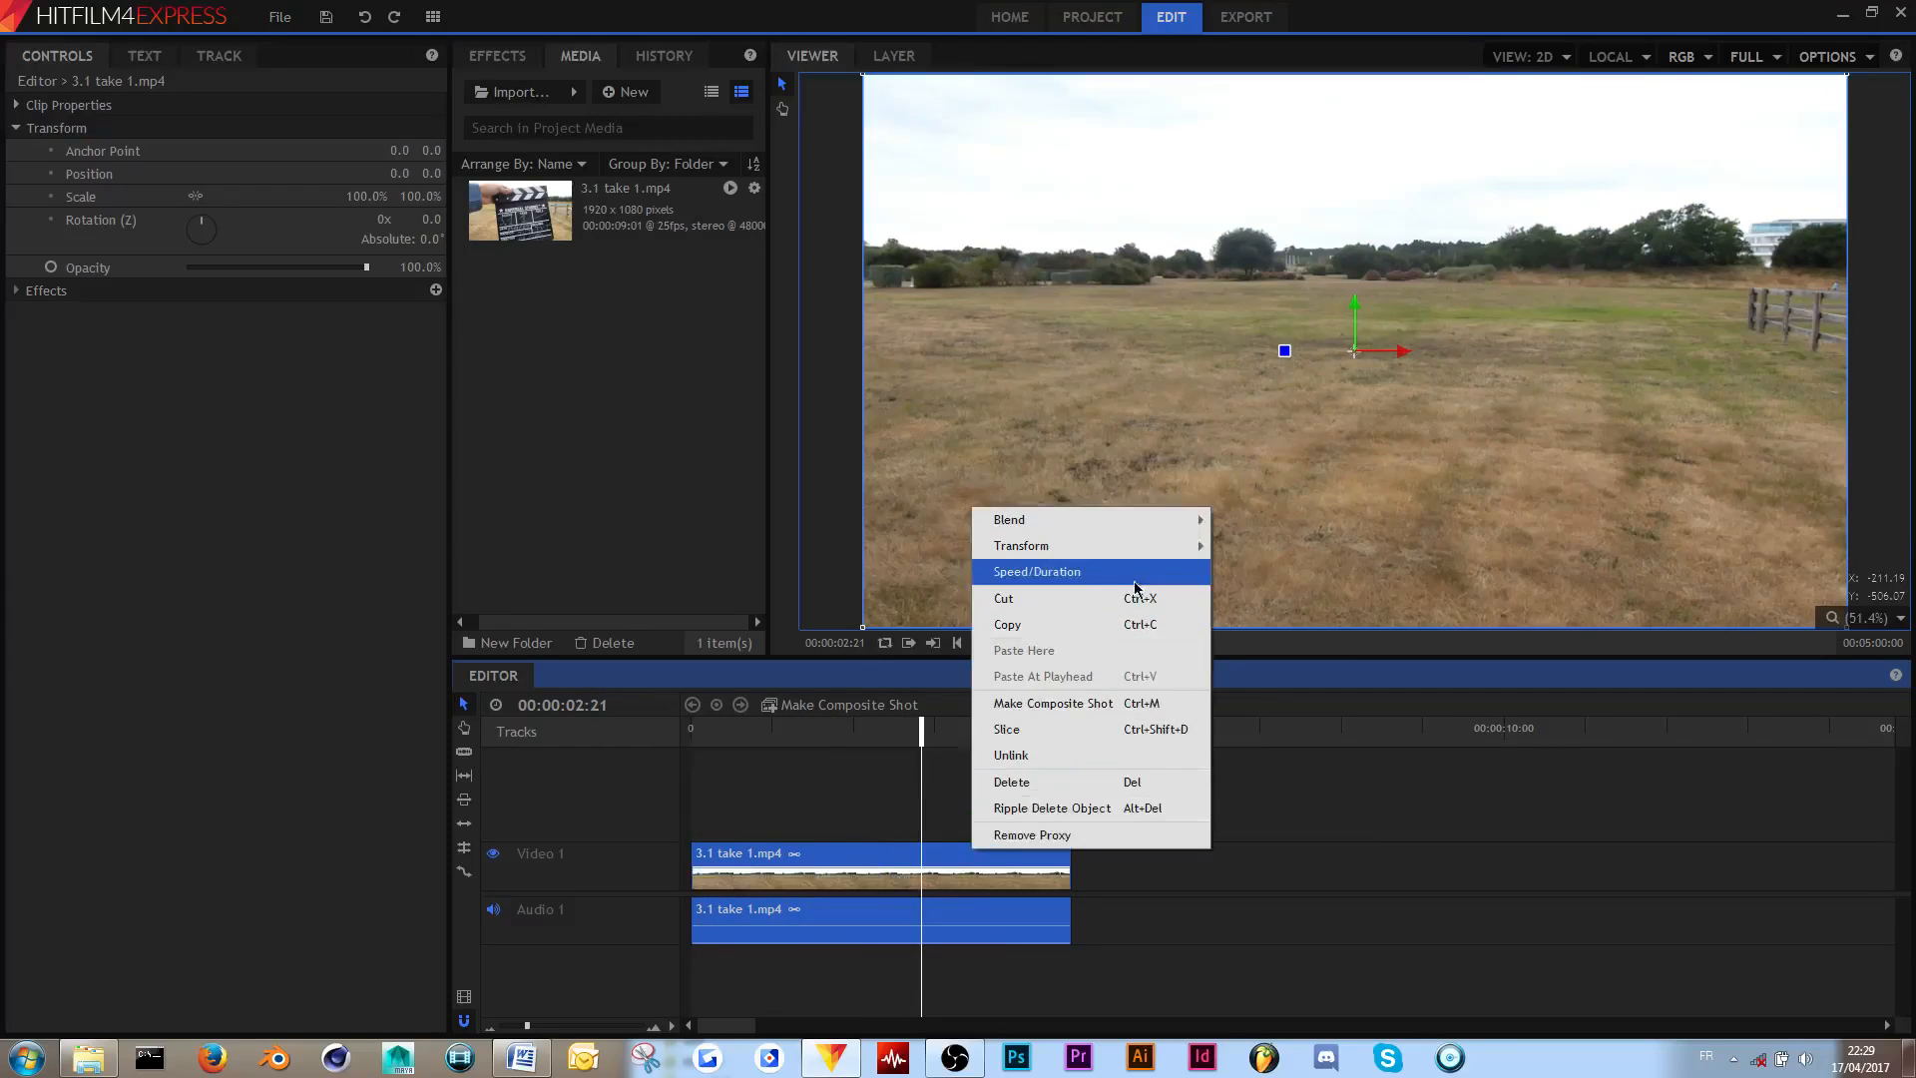
pyautogui.click(1143, 585)
pyautogui.write('300')
pyautogui.press('Return')
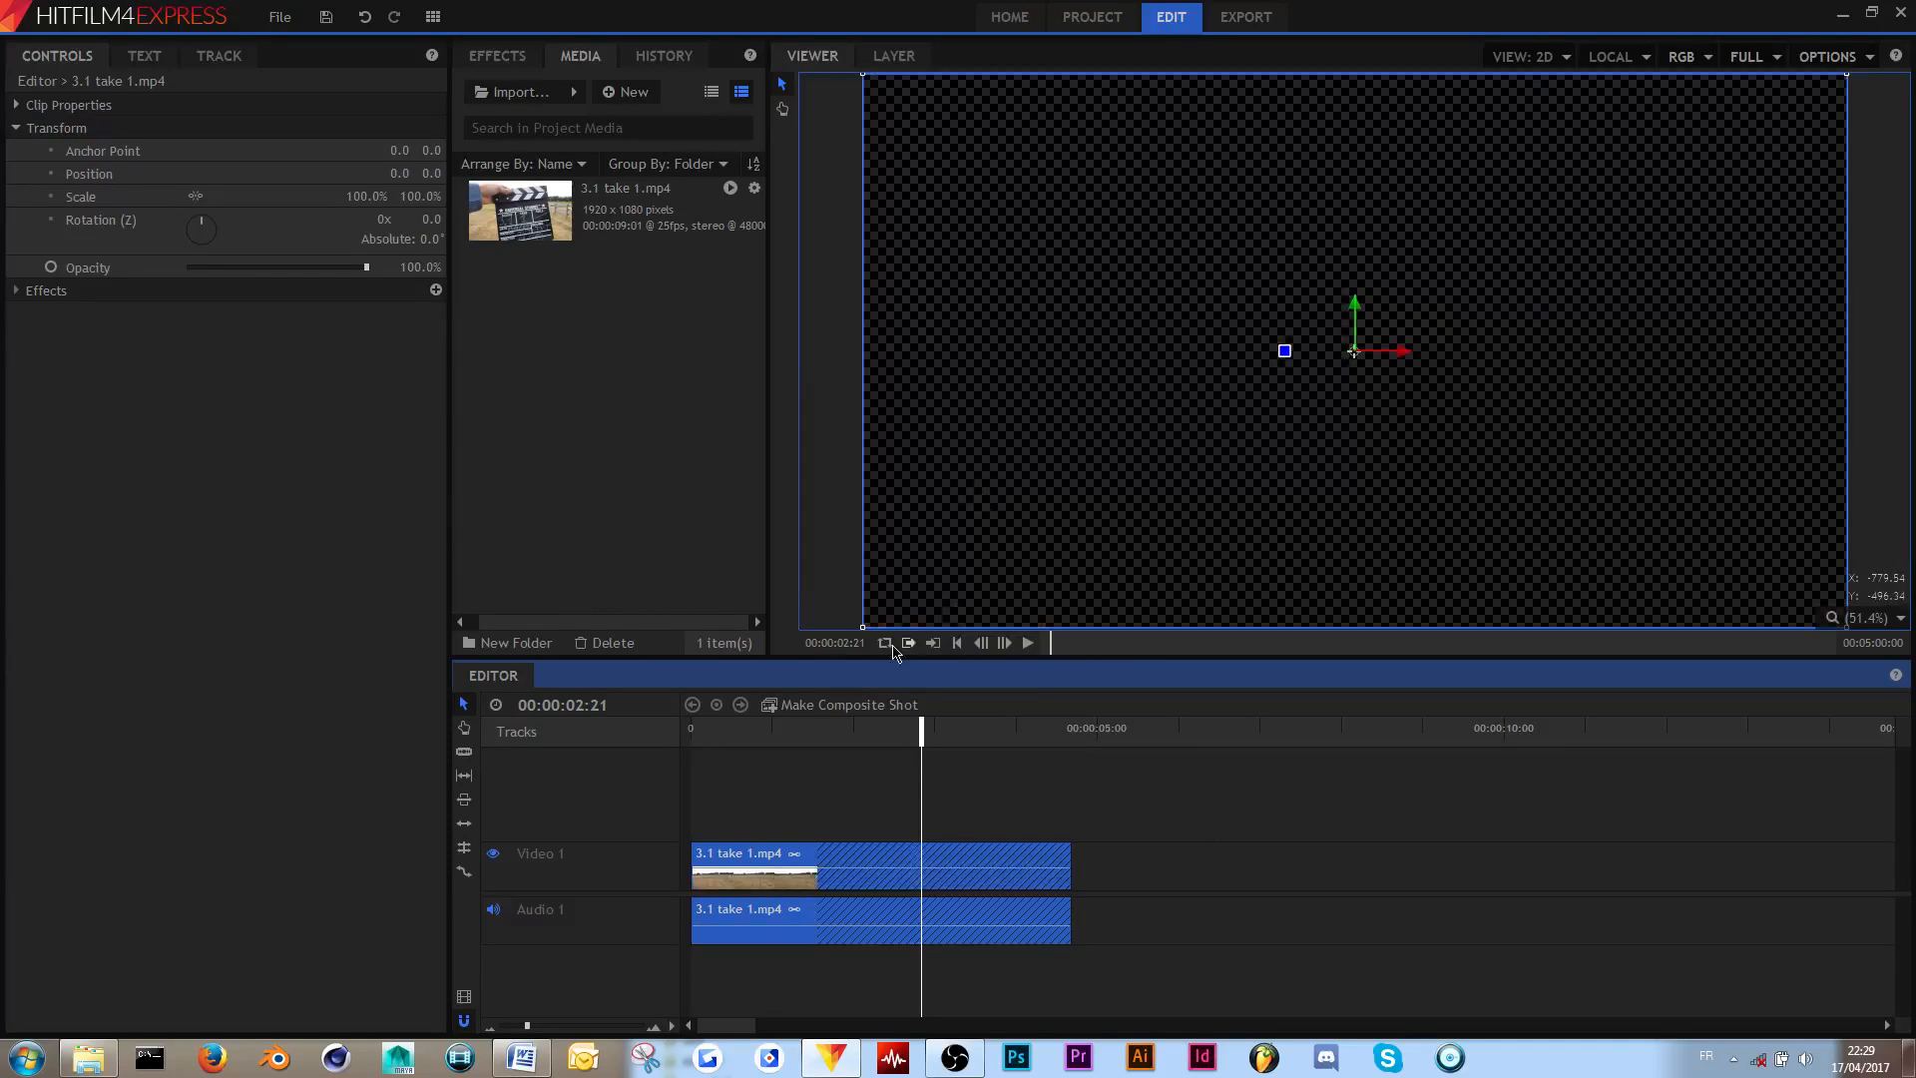
pyautogui.click(756, 737)
pyautogui.moveTo(755, 738); pyautogui.dragTo(811, 734)
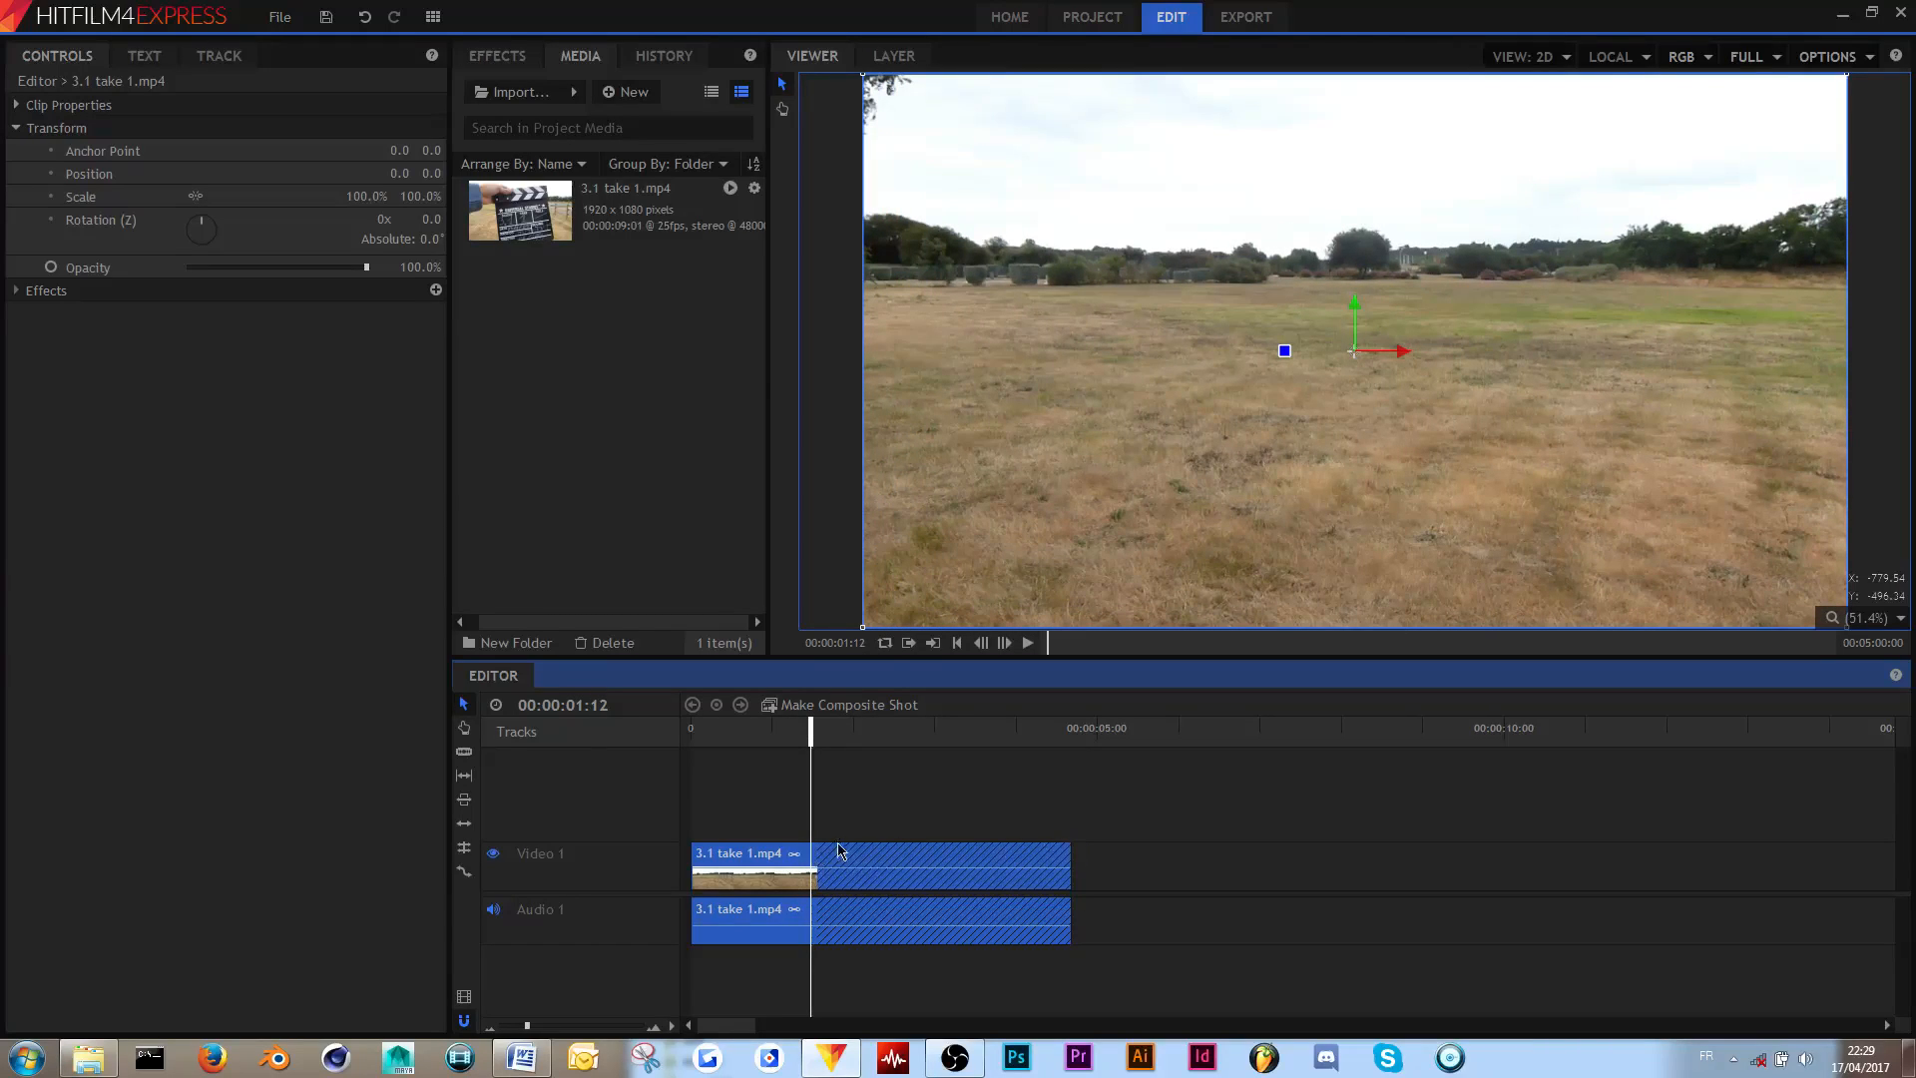
pyautogui.press('space')
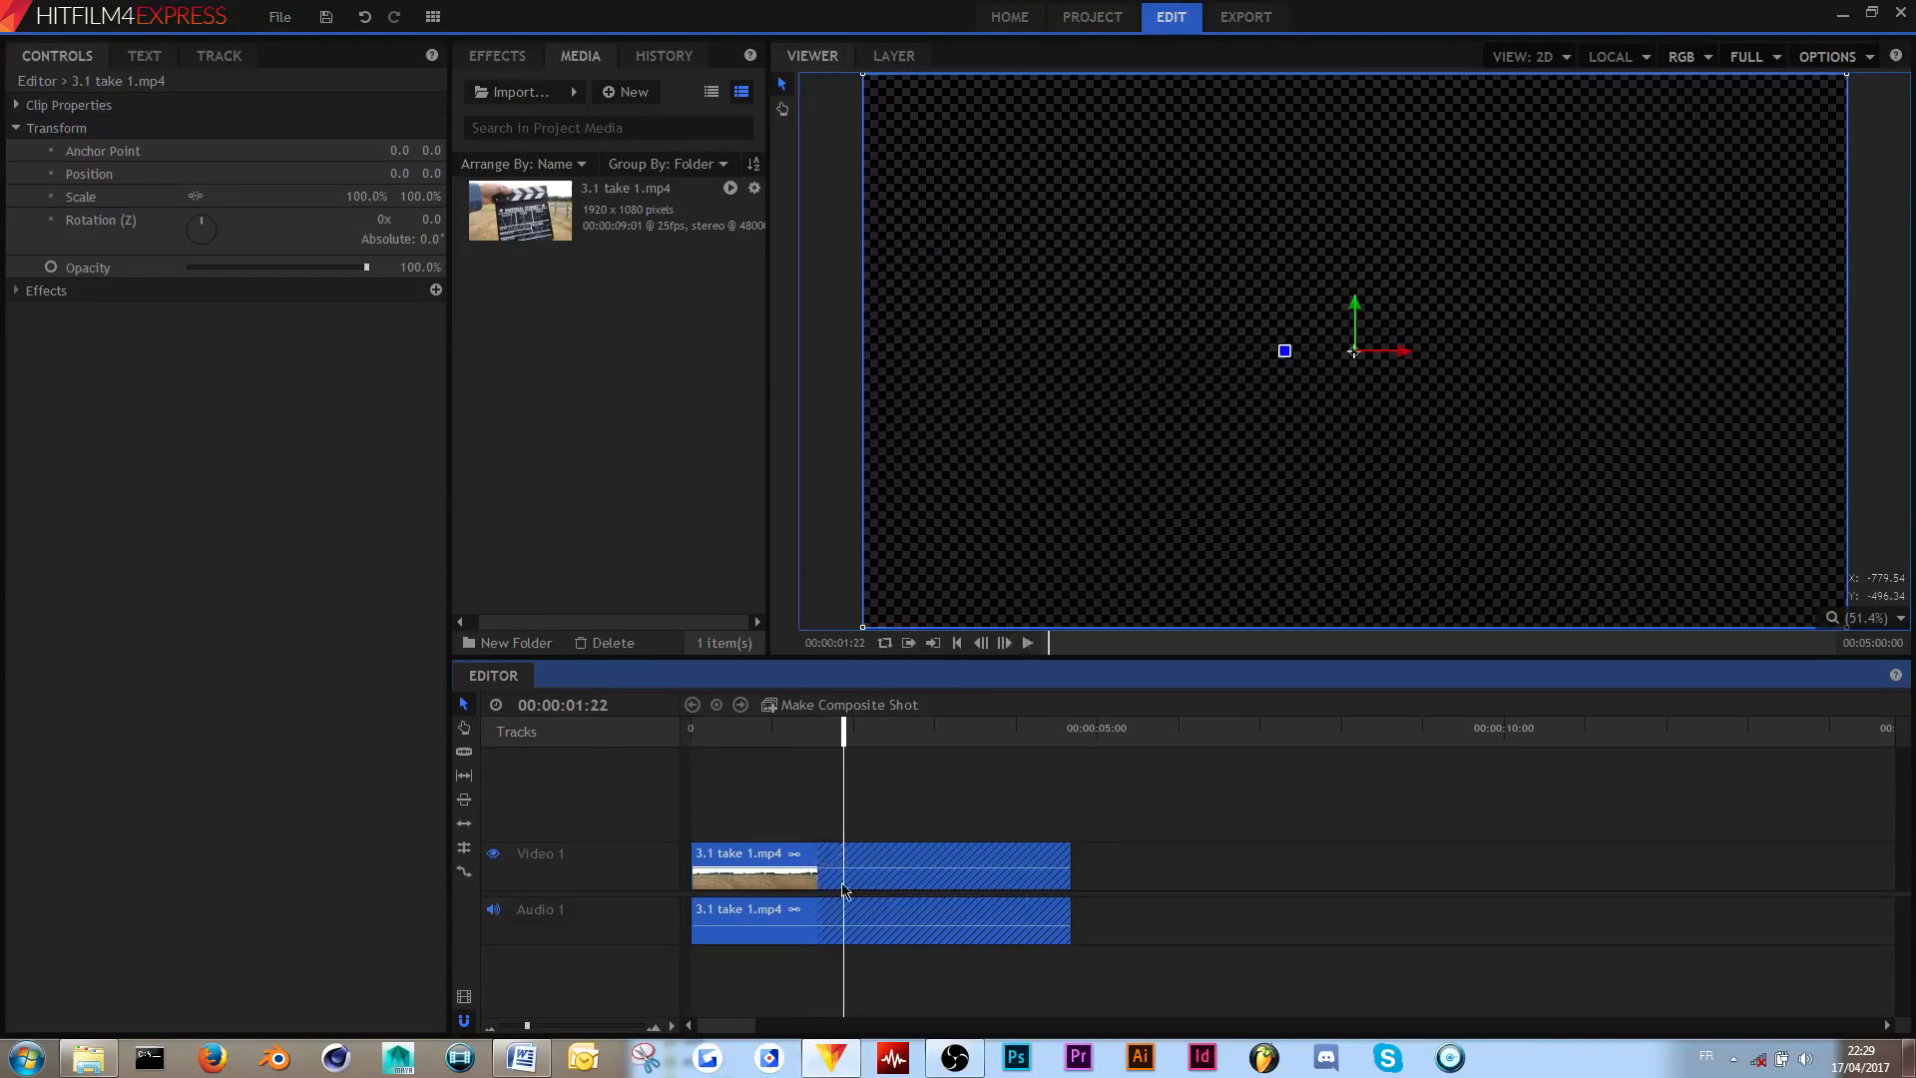
# - Trim the end of the sped-up clip to remove its empty hatched section after about 00:00:01:13, and play the result
pyautogui.click(821, 734)
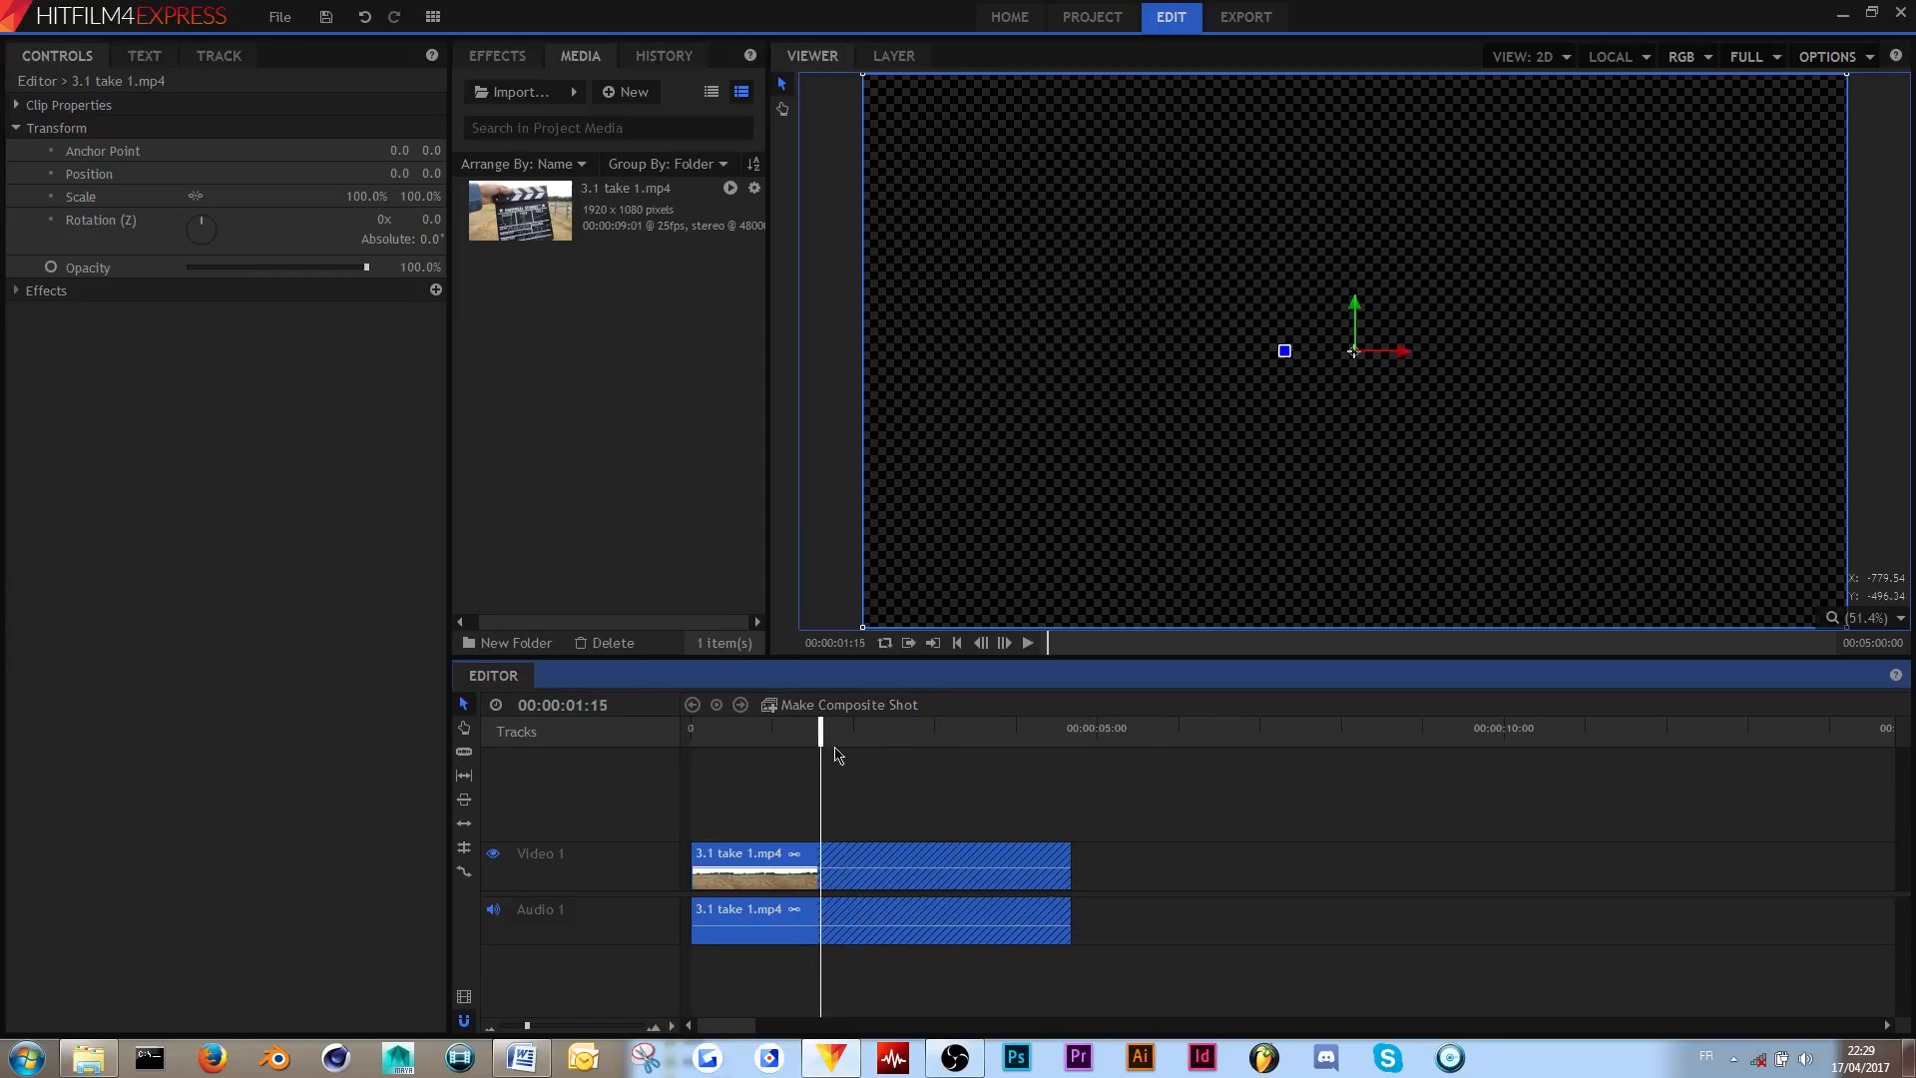
pyautogui.click(814, 734)
pyautogui.moveTo(1070, 856); pyautogui.dragTo(815, 856)
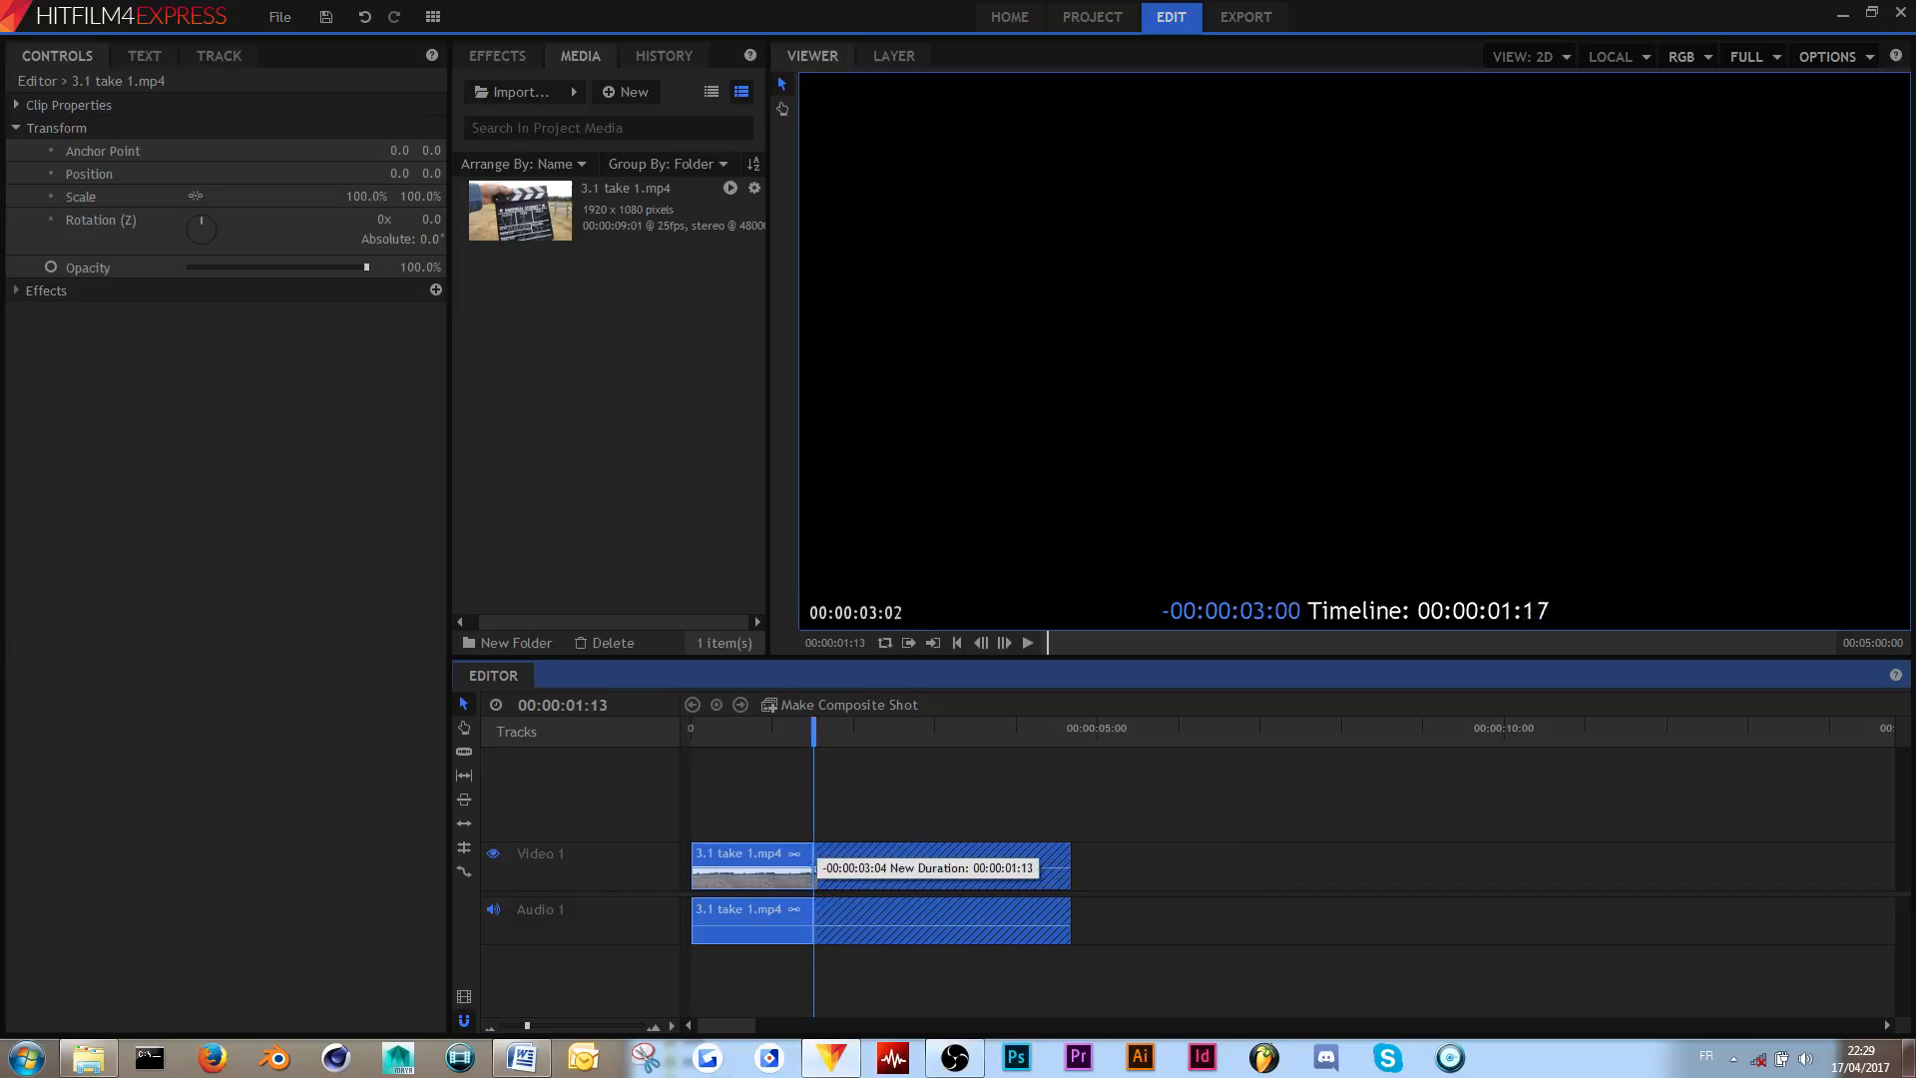
pyautogui.moveTo(971, 813); pyautogui.dragTo(1009, 843)
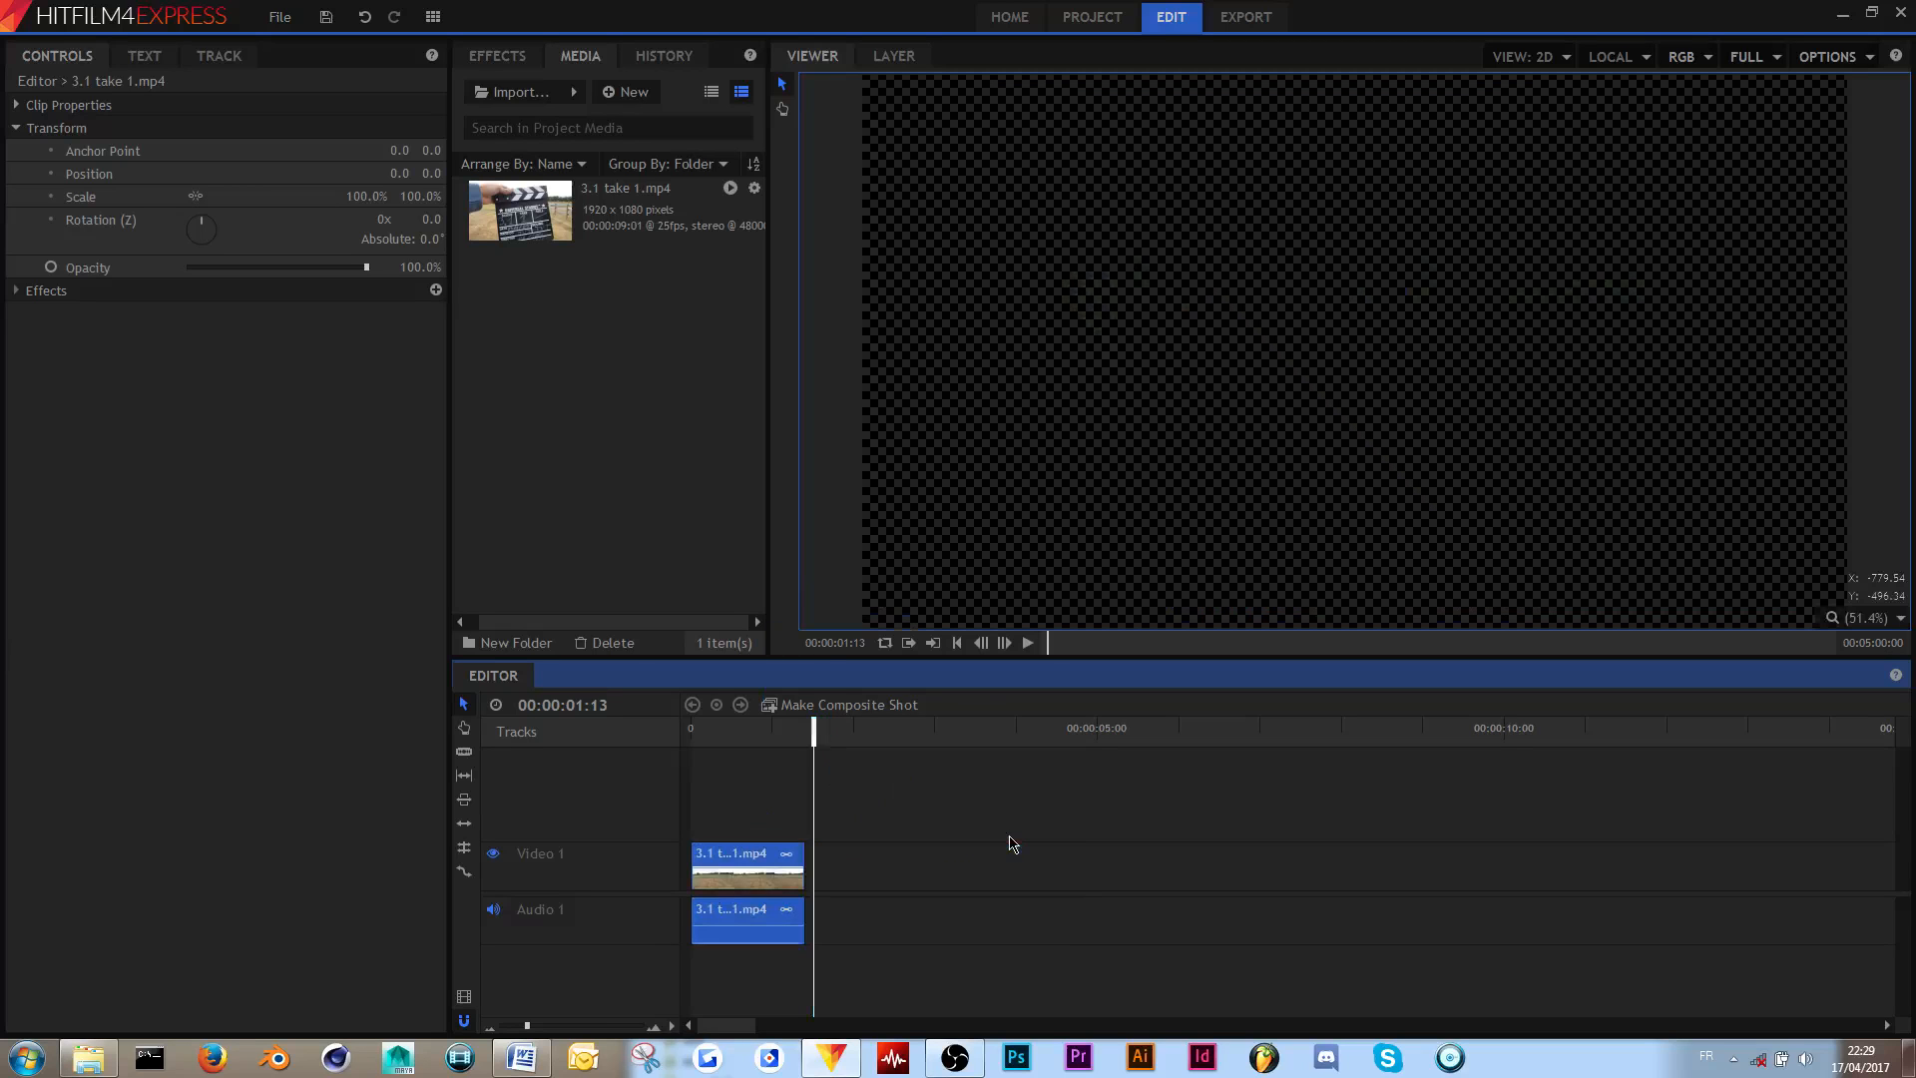
pyautogui.press('space')
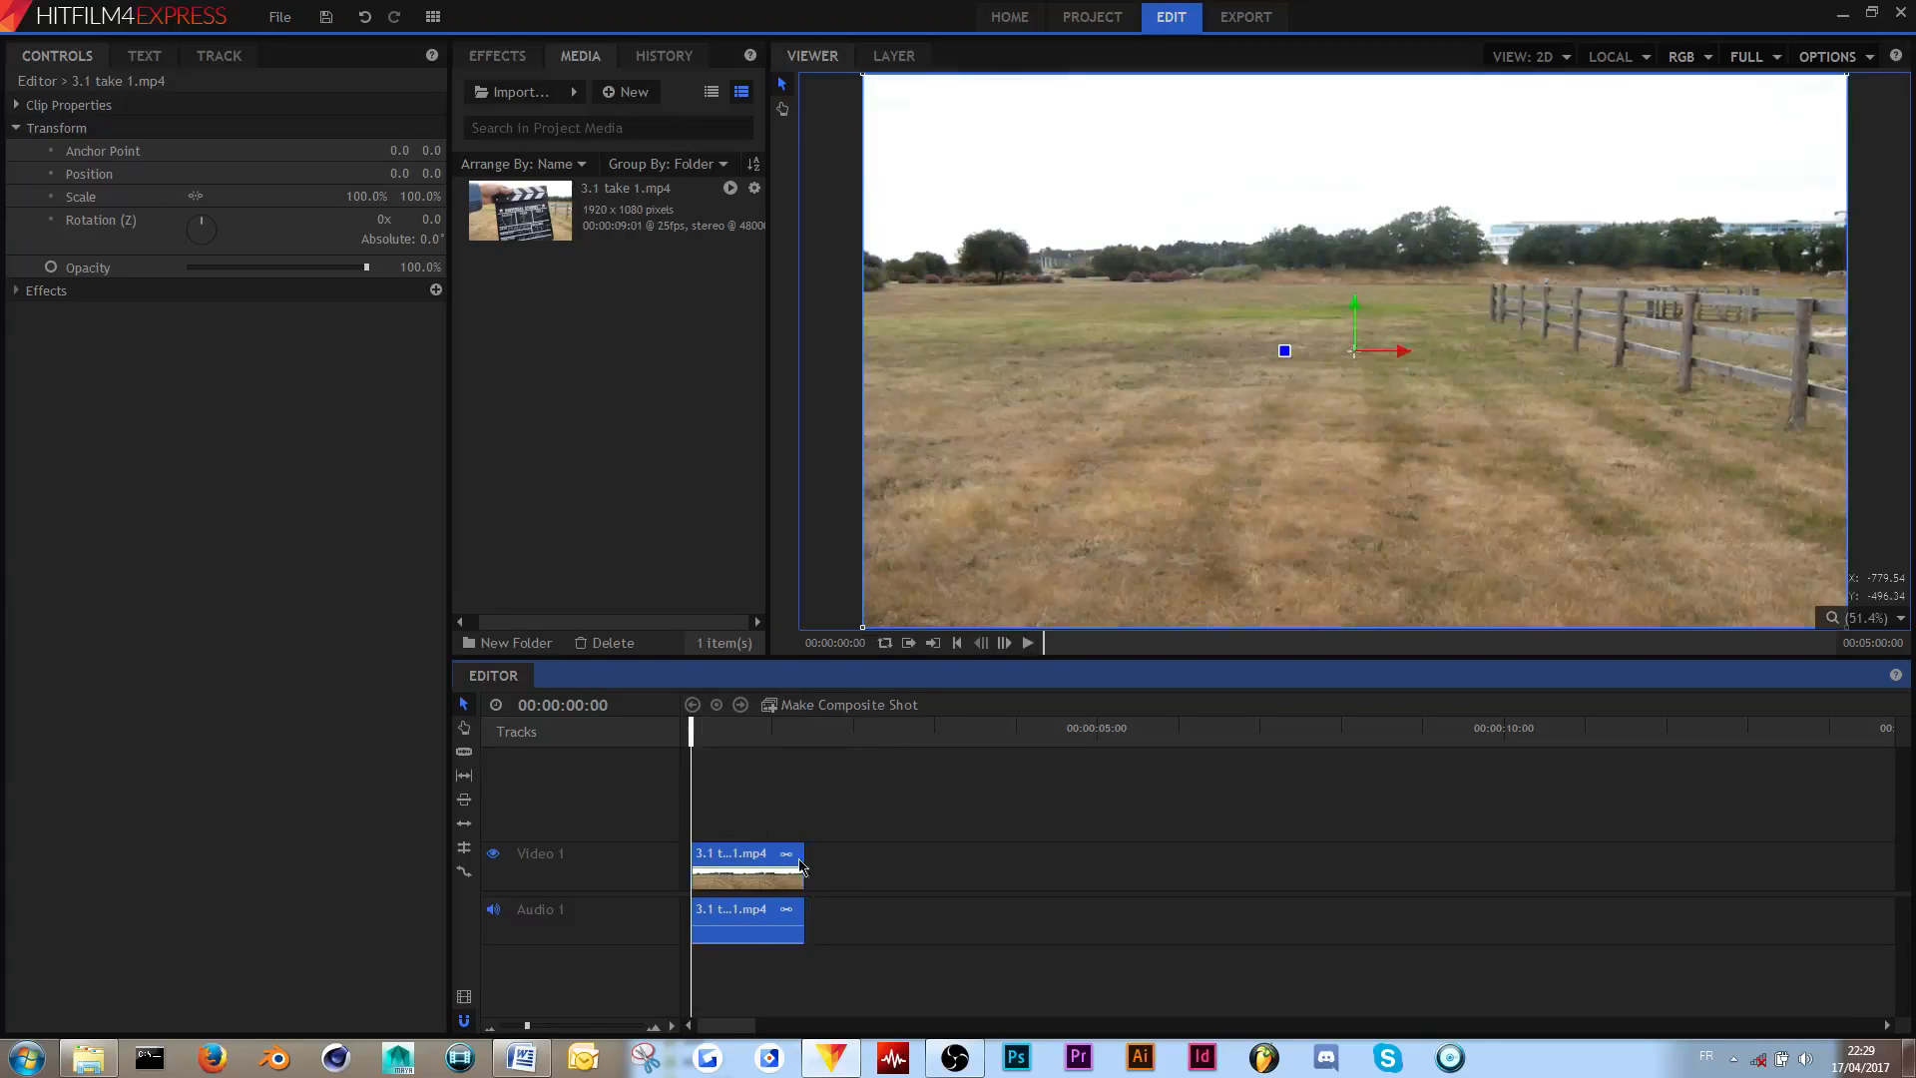
pyautogui.press('space')
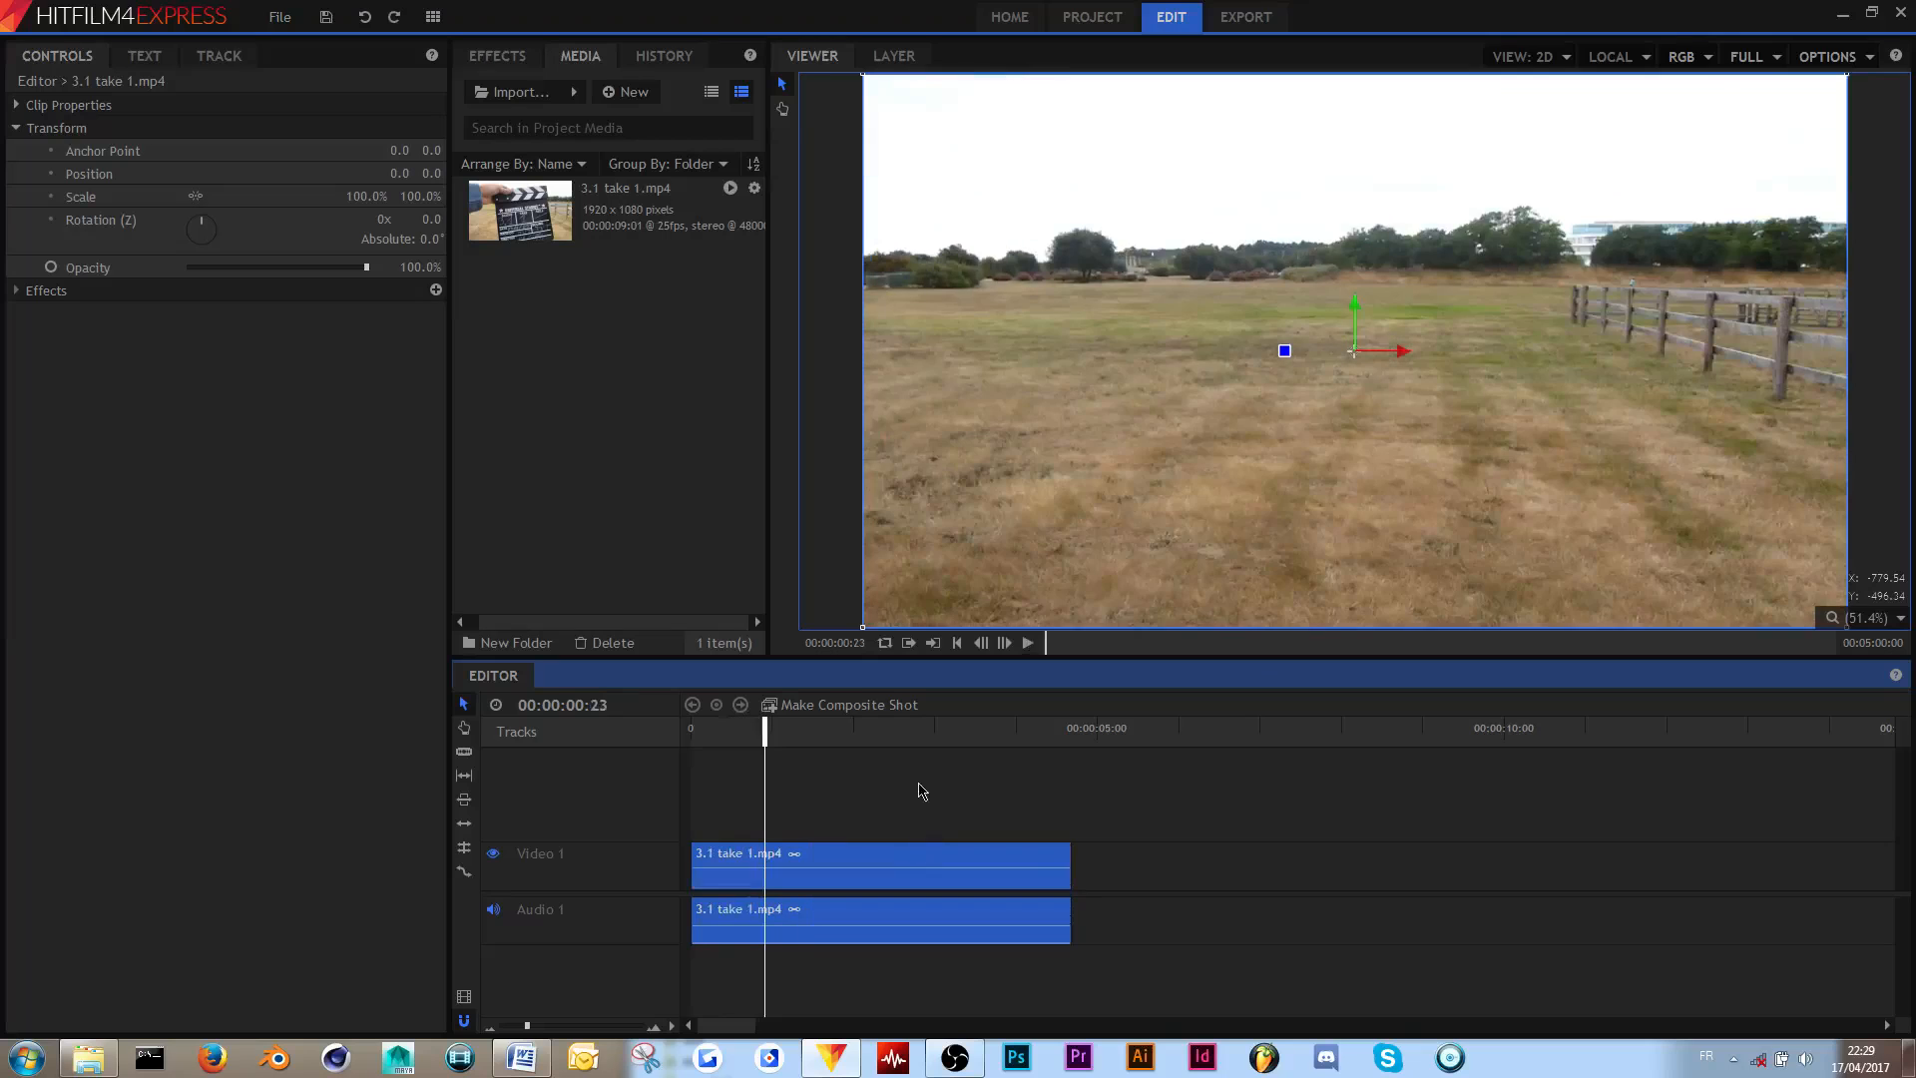
pyautogui.rightClick(867, 860)
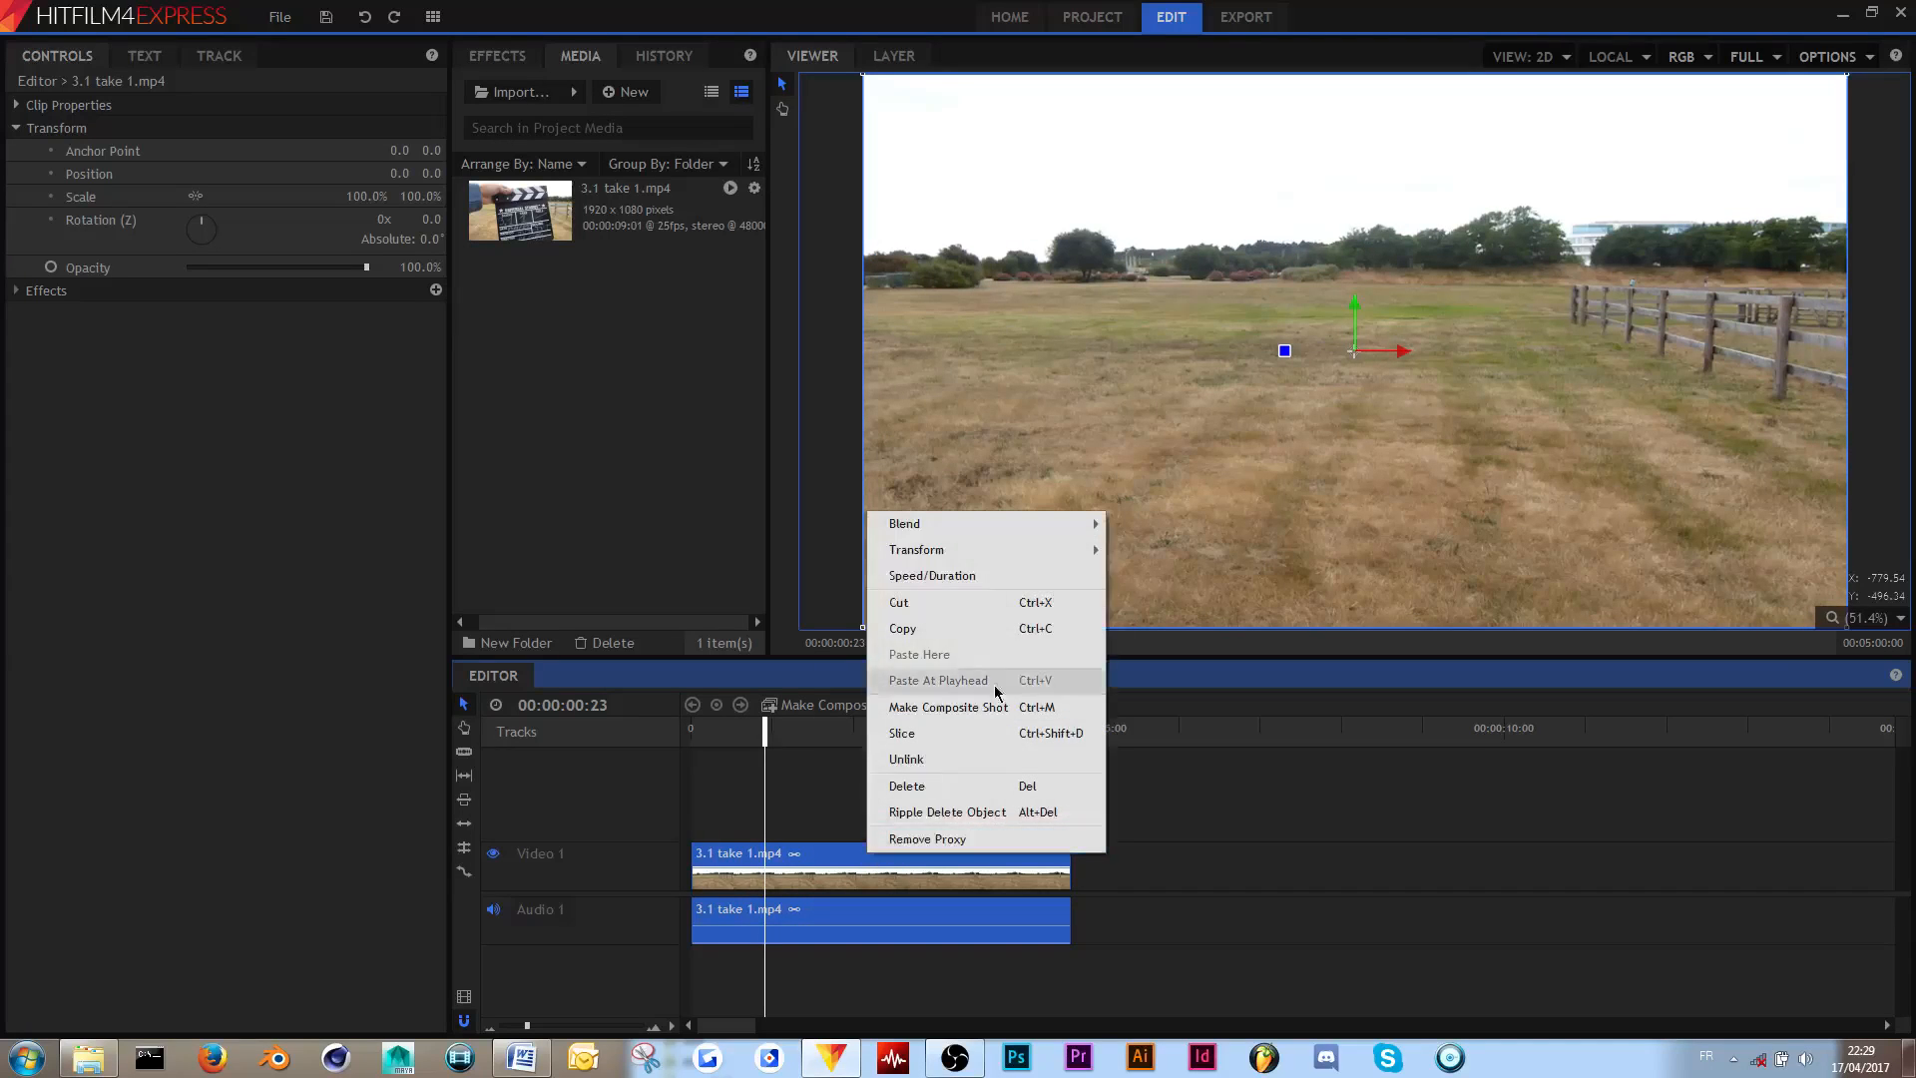
pyautogui.click(1038, 577)
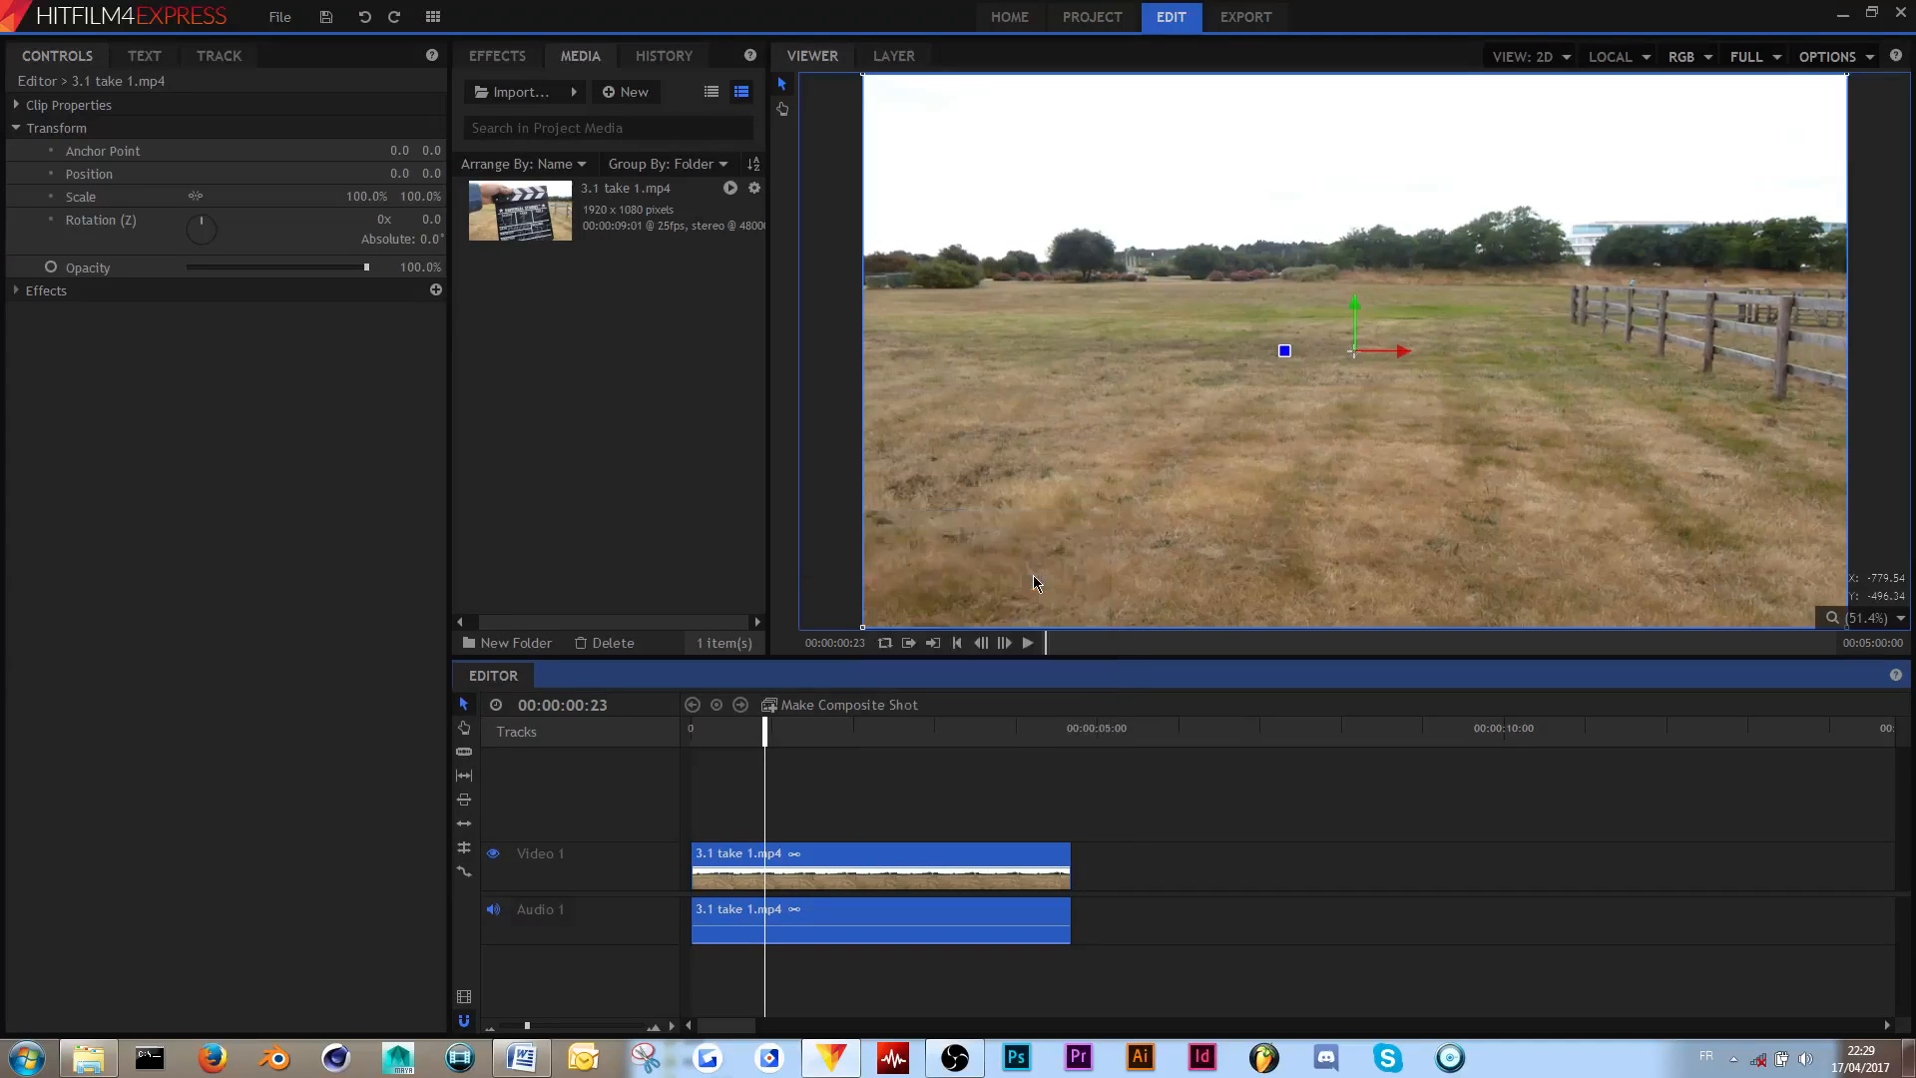
pyautogui.click(1082, 408)
pyautogui.click(499, 55)
pyautogui.moveTo(499, 56); pyautogui.dragTo(574, 58)
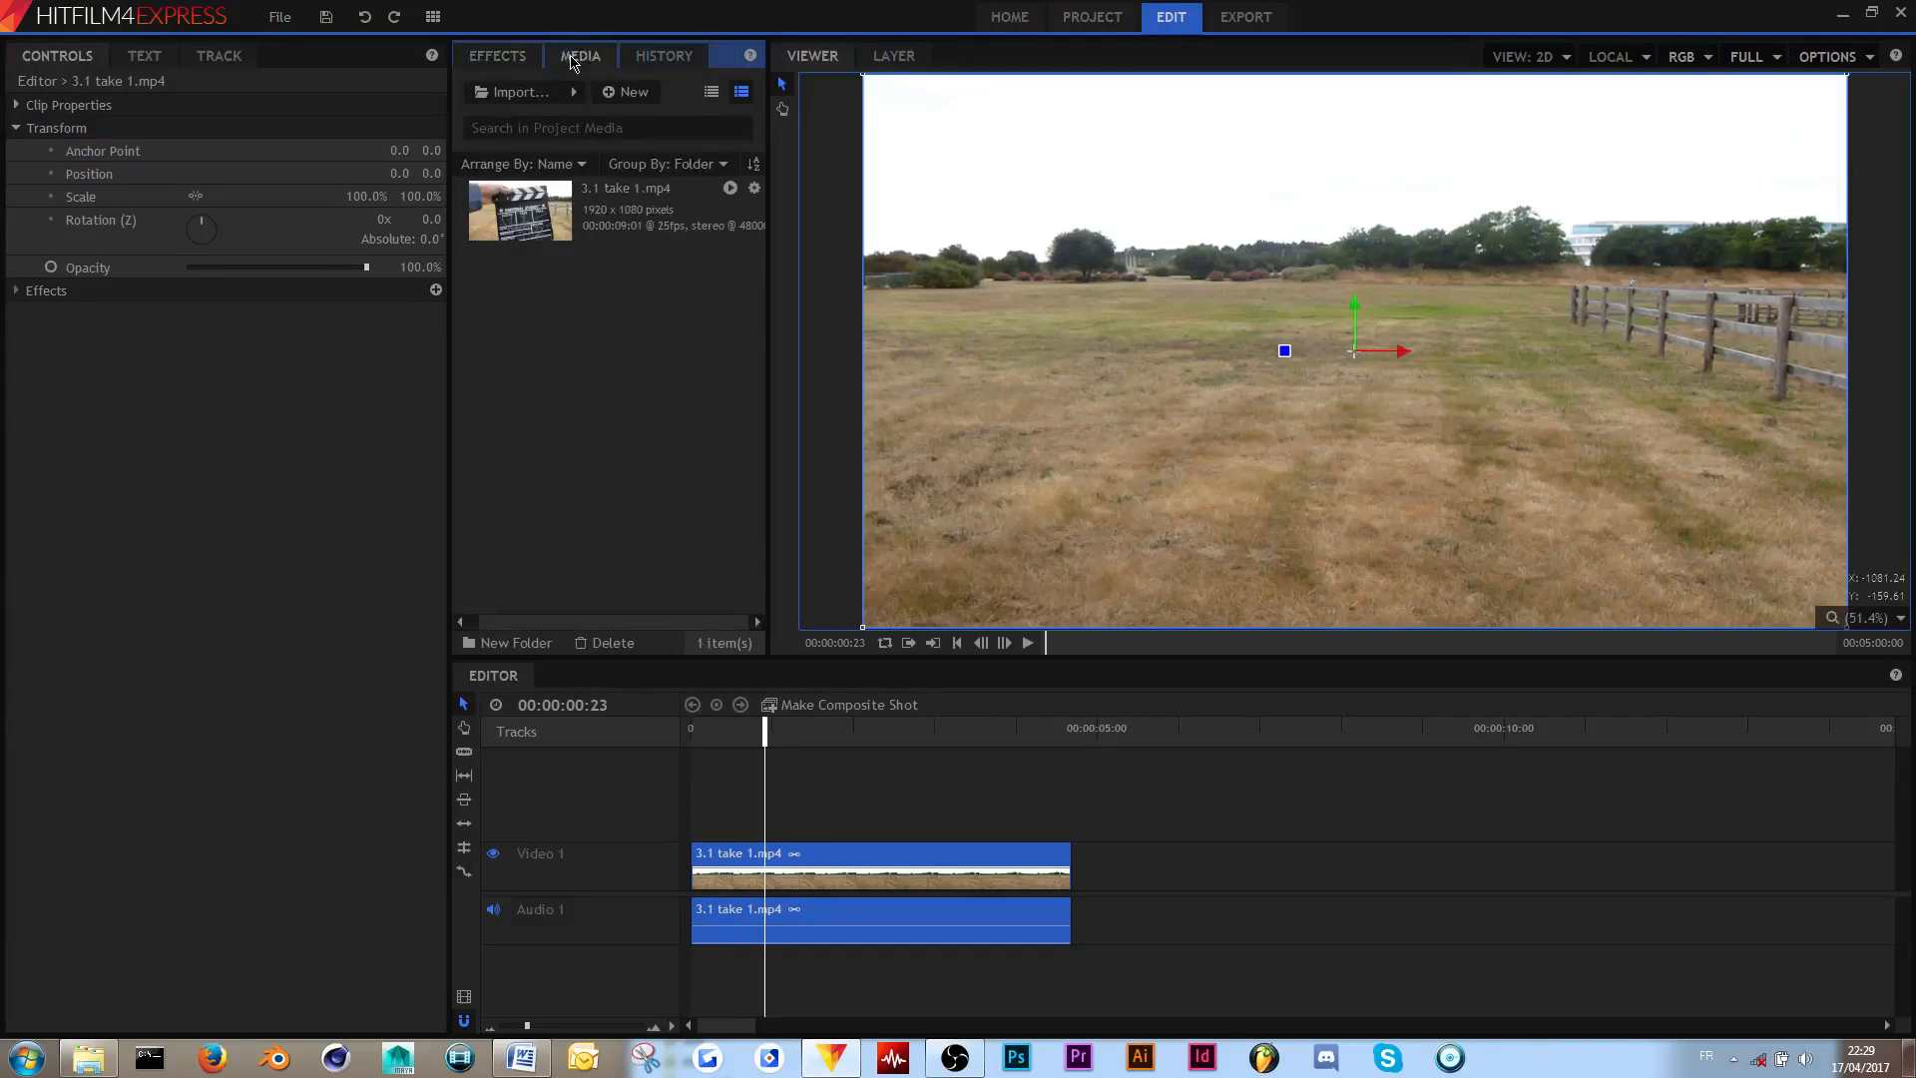
# - Paste a copy of the clip at 00:00:05:03 on the timeline and delete that copy
pyautogui.rightClick(953, 860)
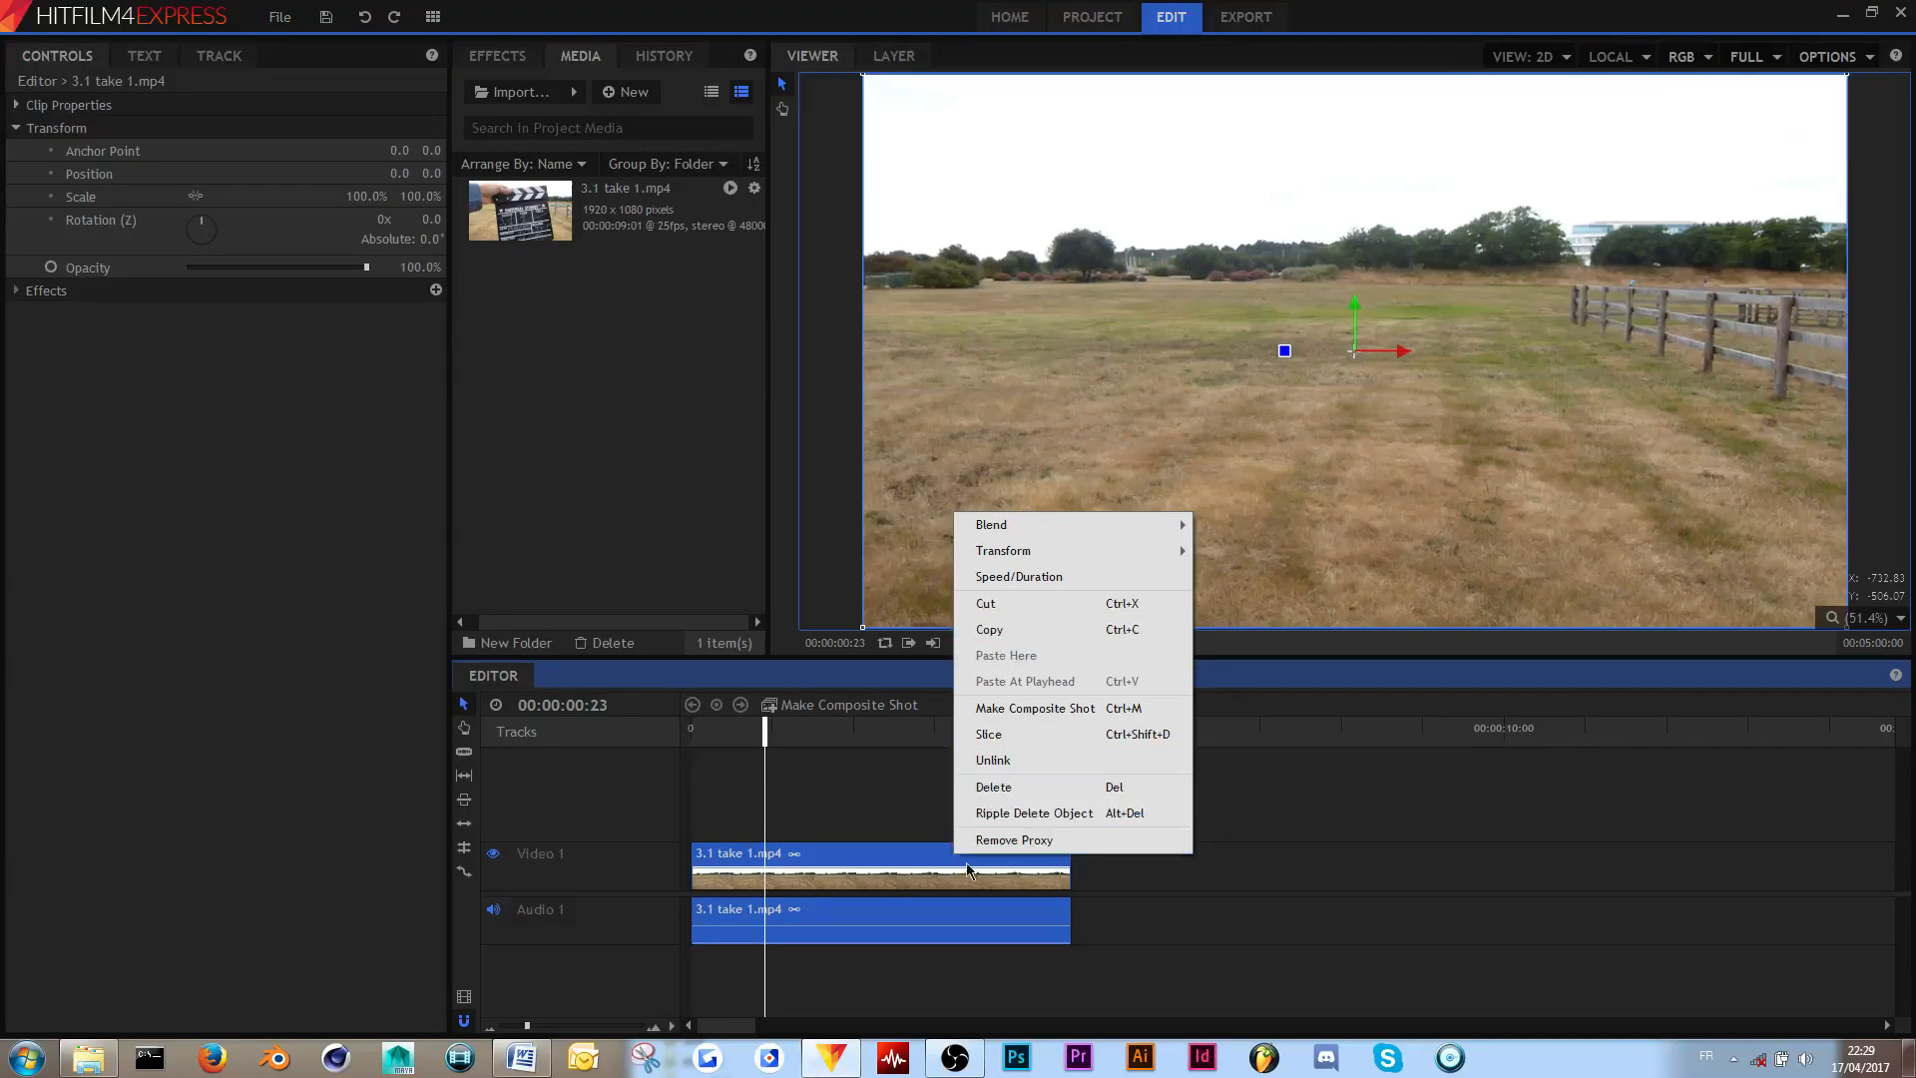
pyautogui.click(860, 861)
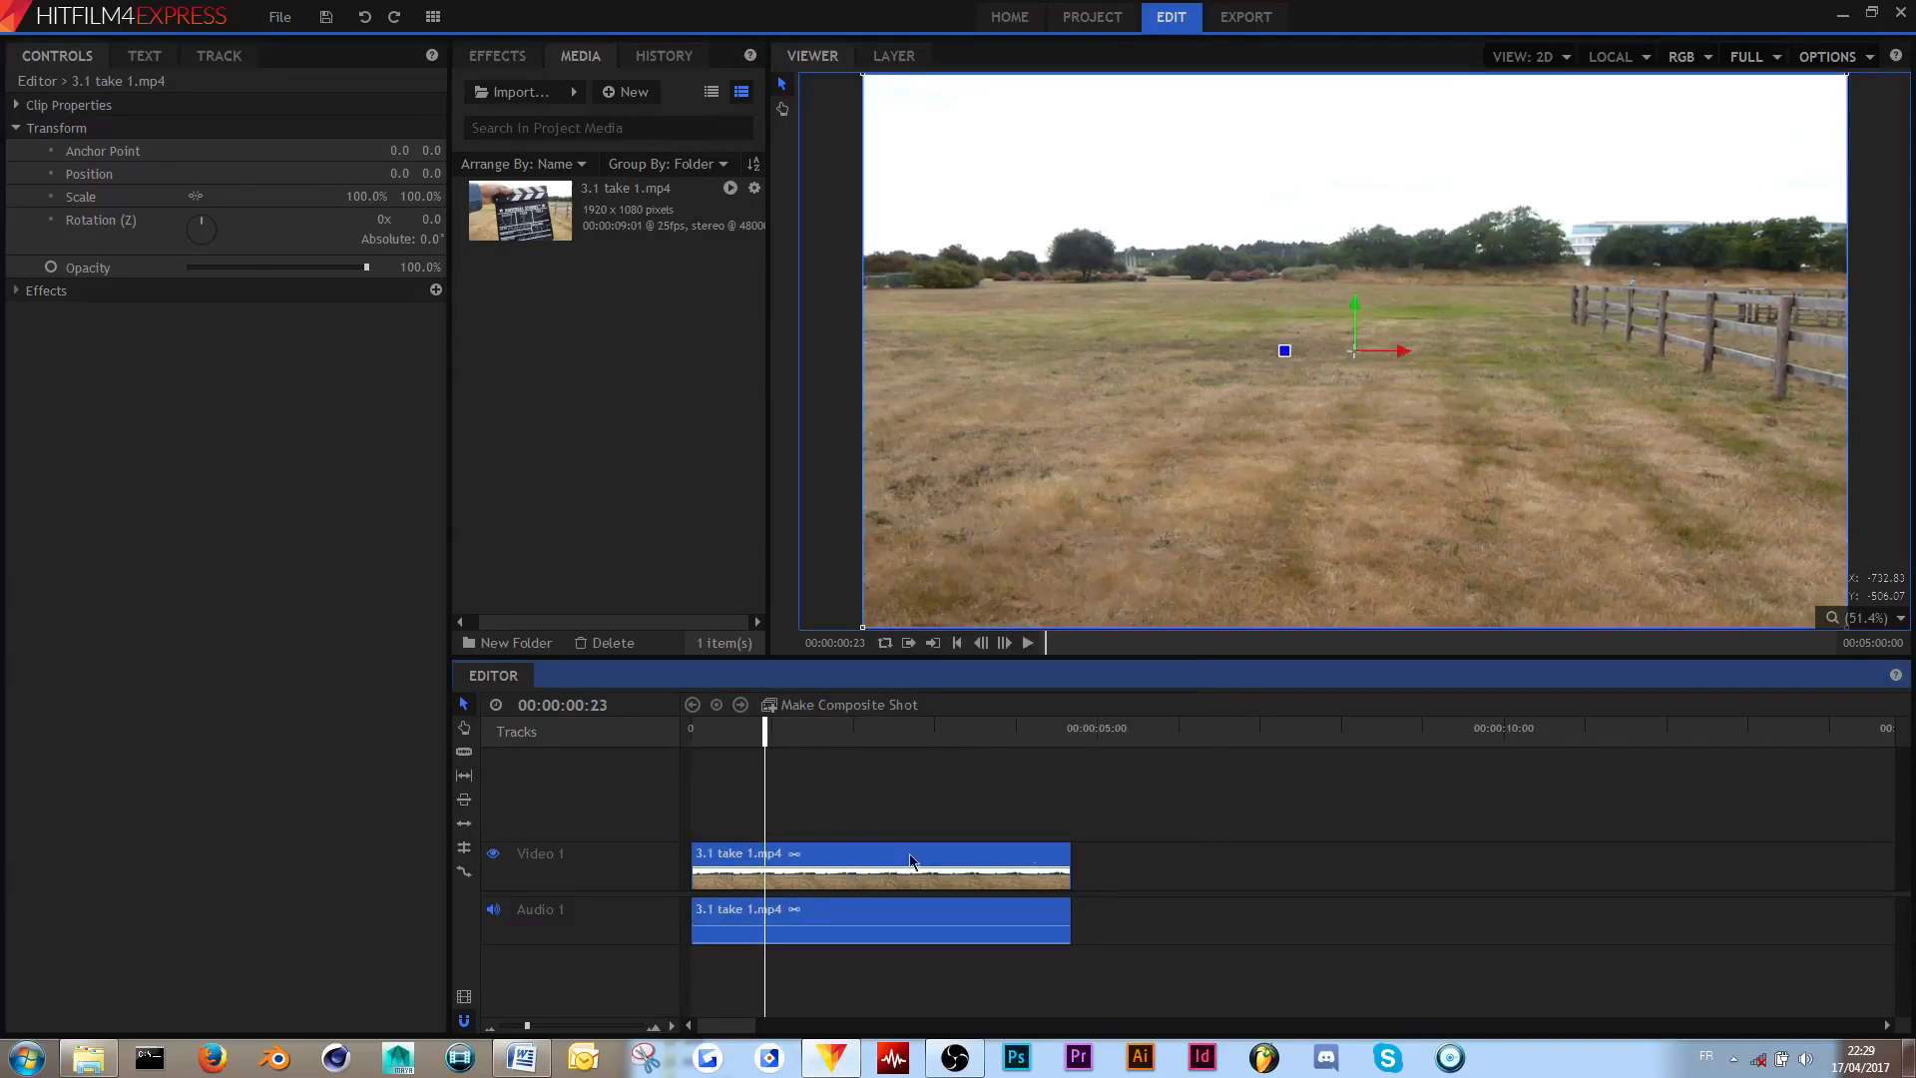
pyautogui.click(1110, 735)
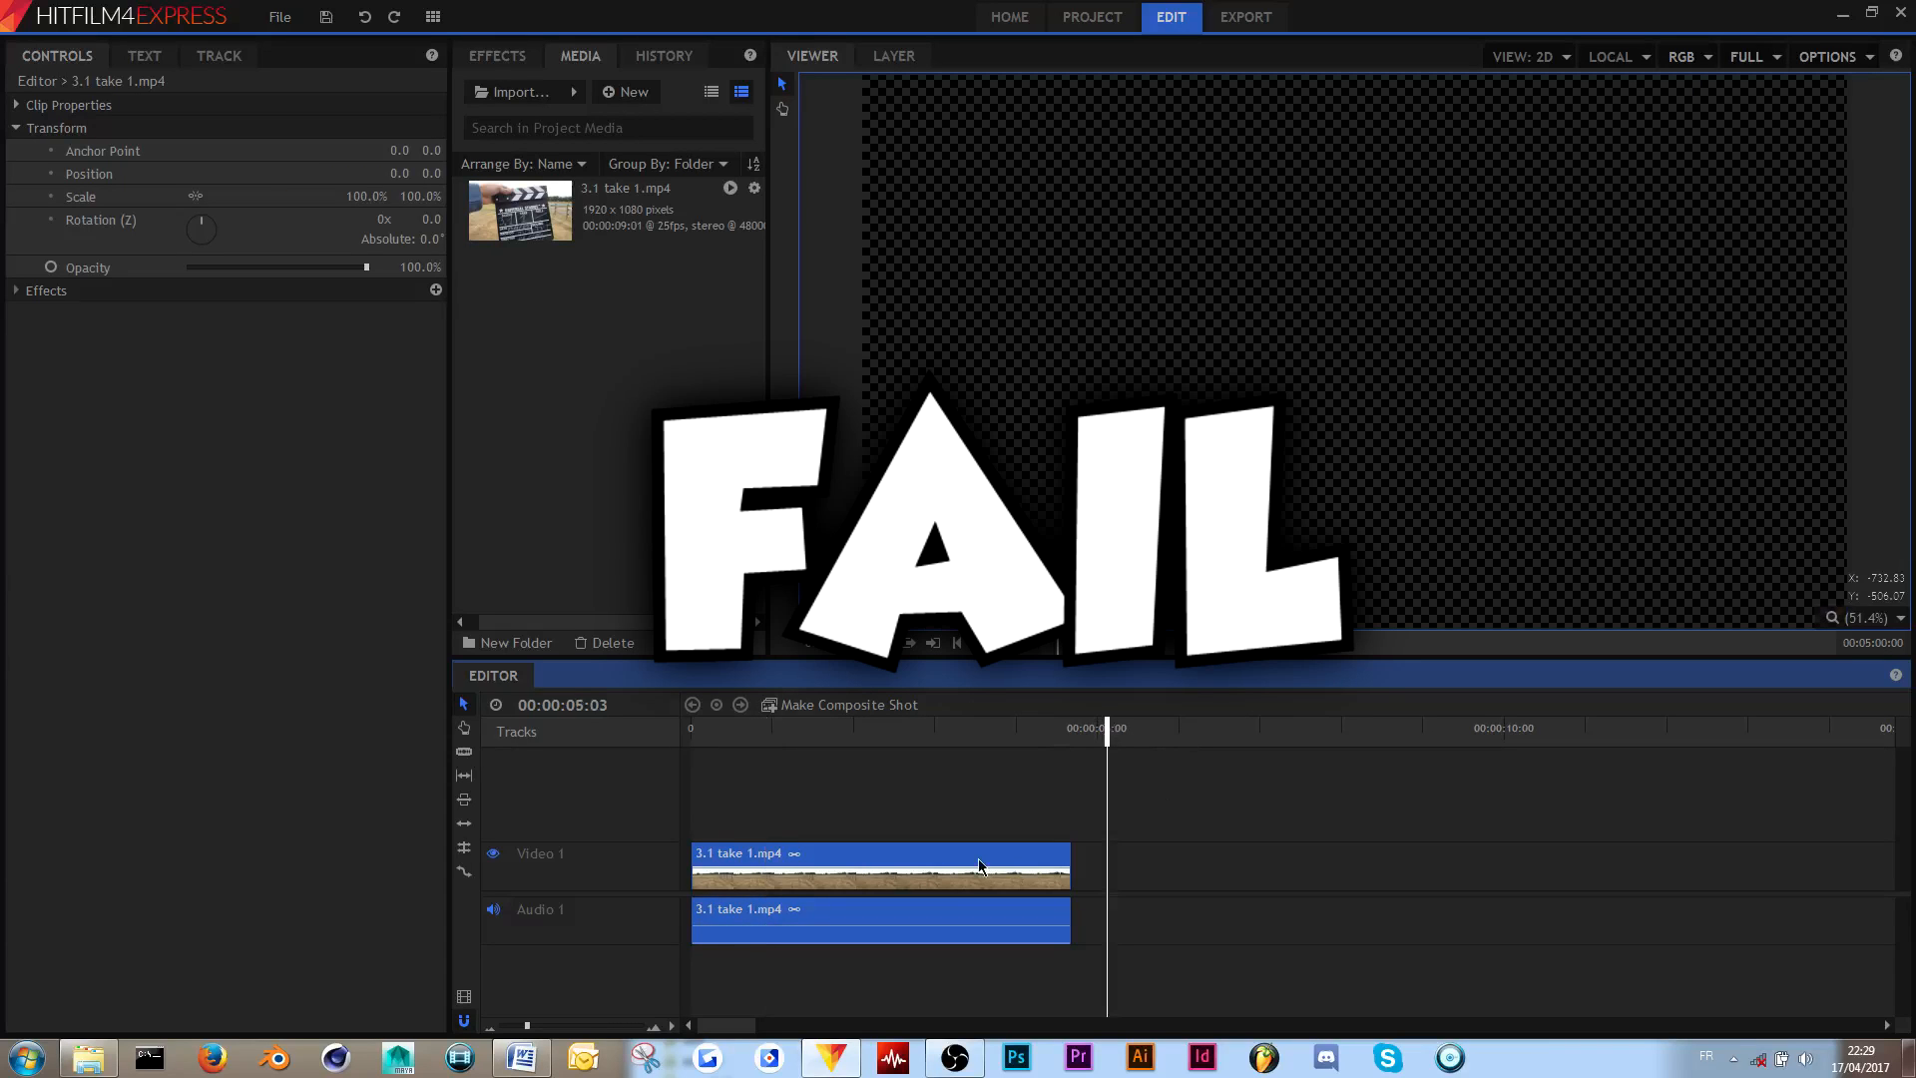
pyautogui.hotkey('ctrl', 'v')
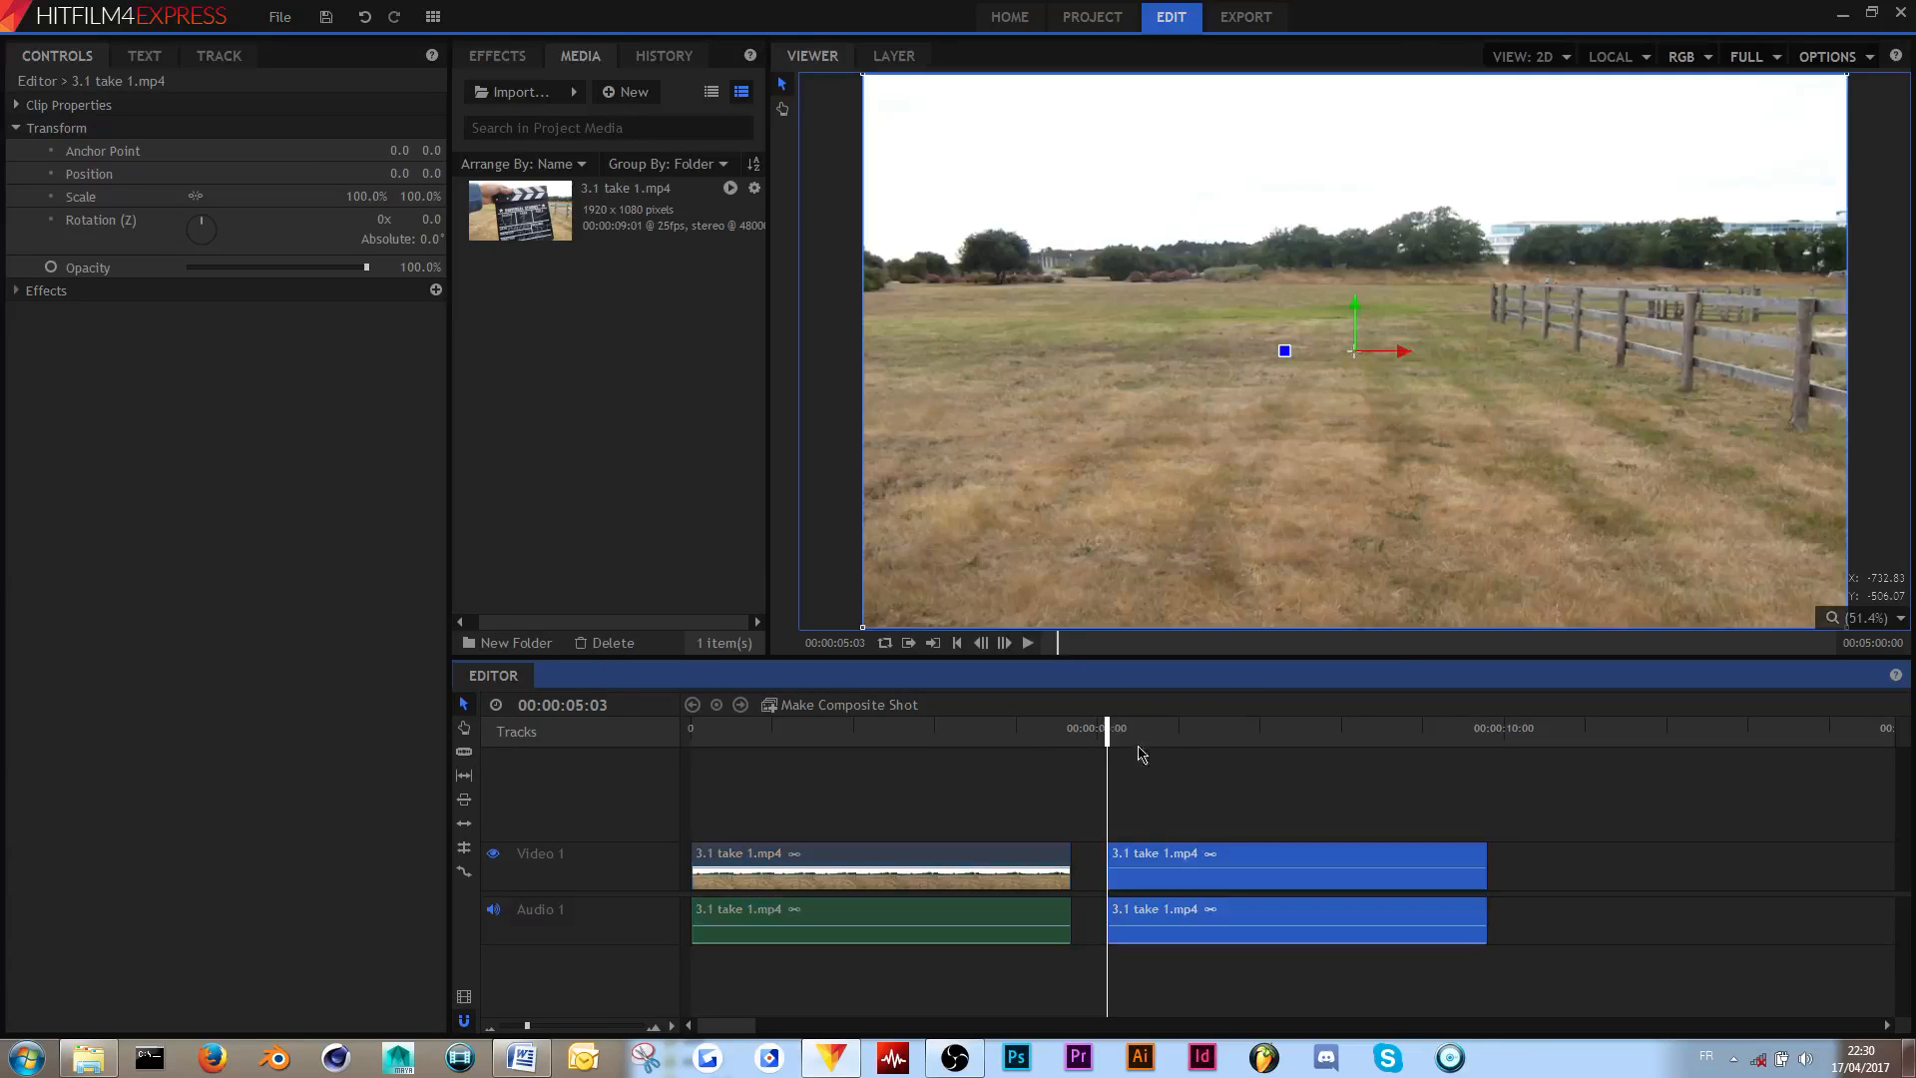
pyautogui.moveTo(1146, 855); pyautogui.dragTo(1193, 863)
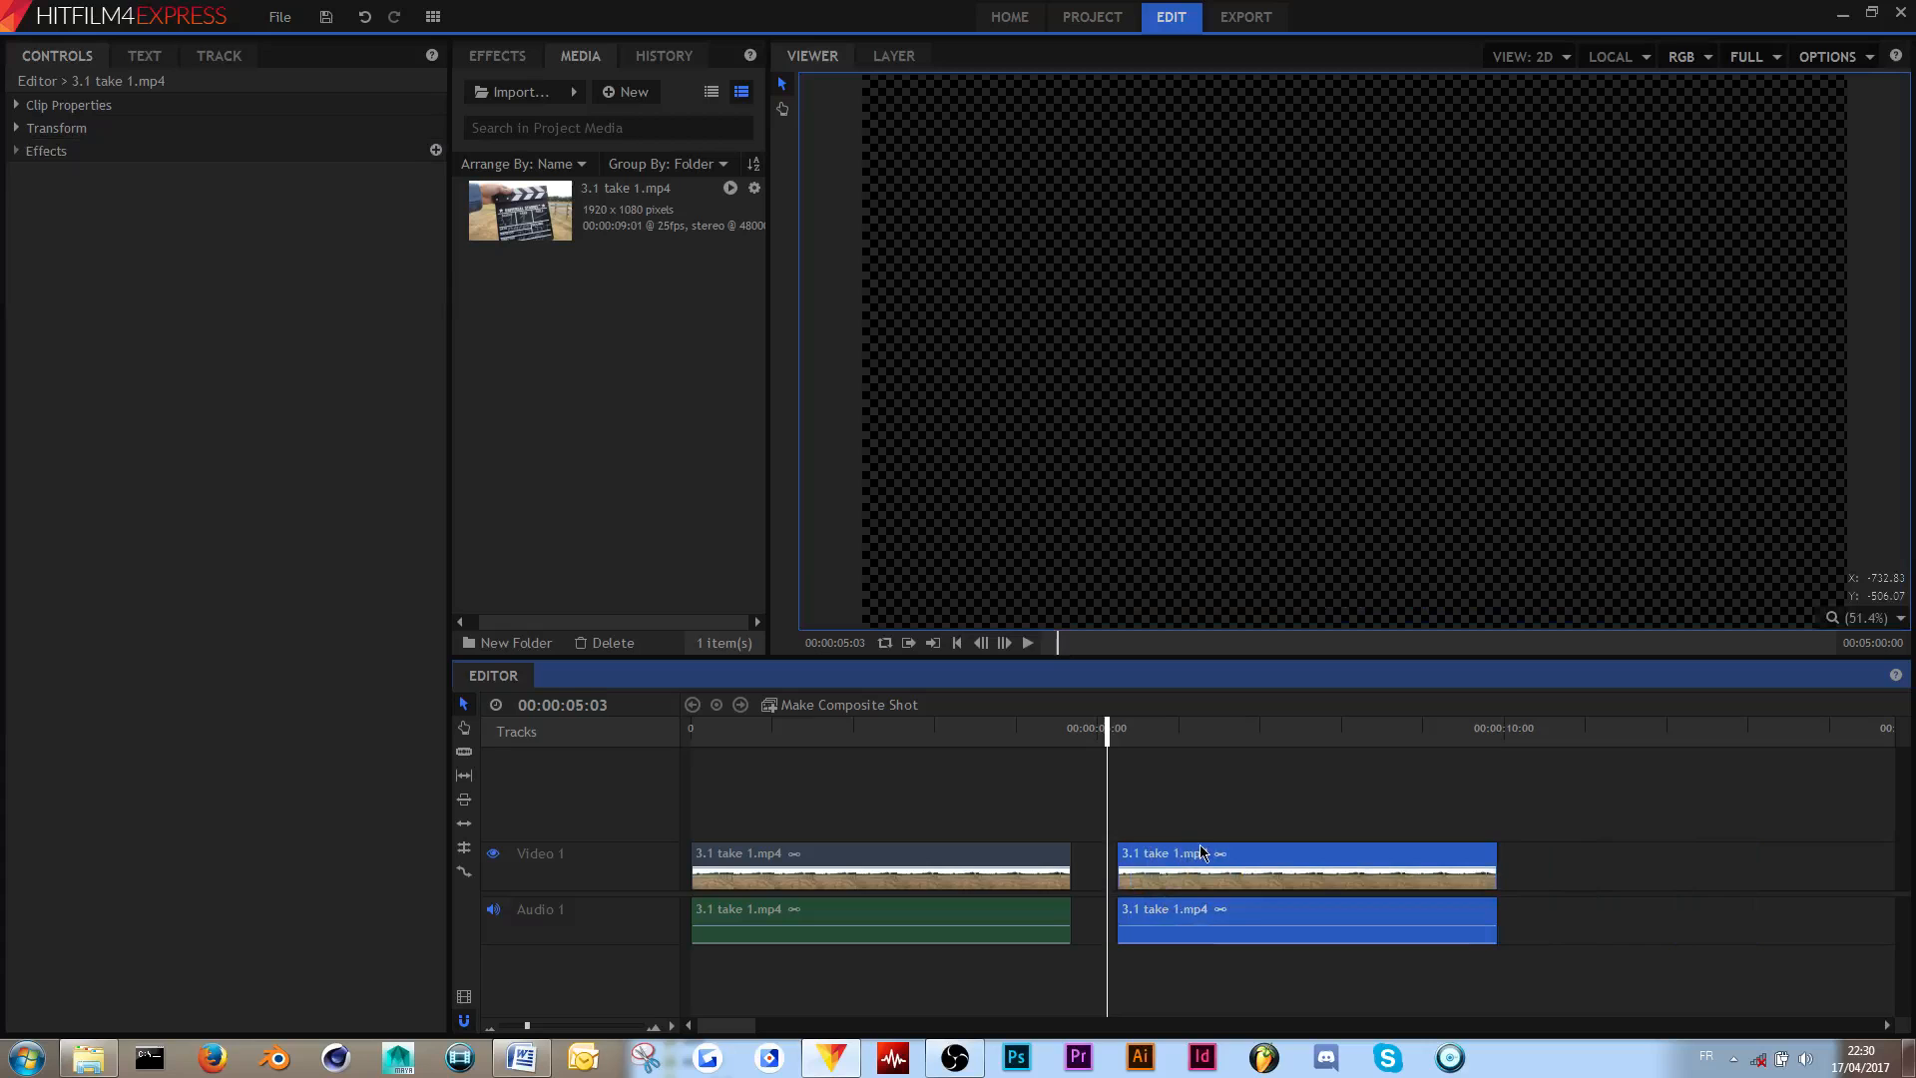
pyautogui.press('Delete')
# - Slice the clip at 00:00:01:20, try shifting the second piece along the track, and undo both changes
pyautogui.click(1011, 859)
pyautogui.click(836, 731)
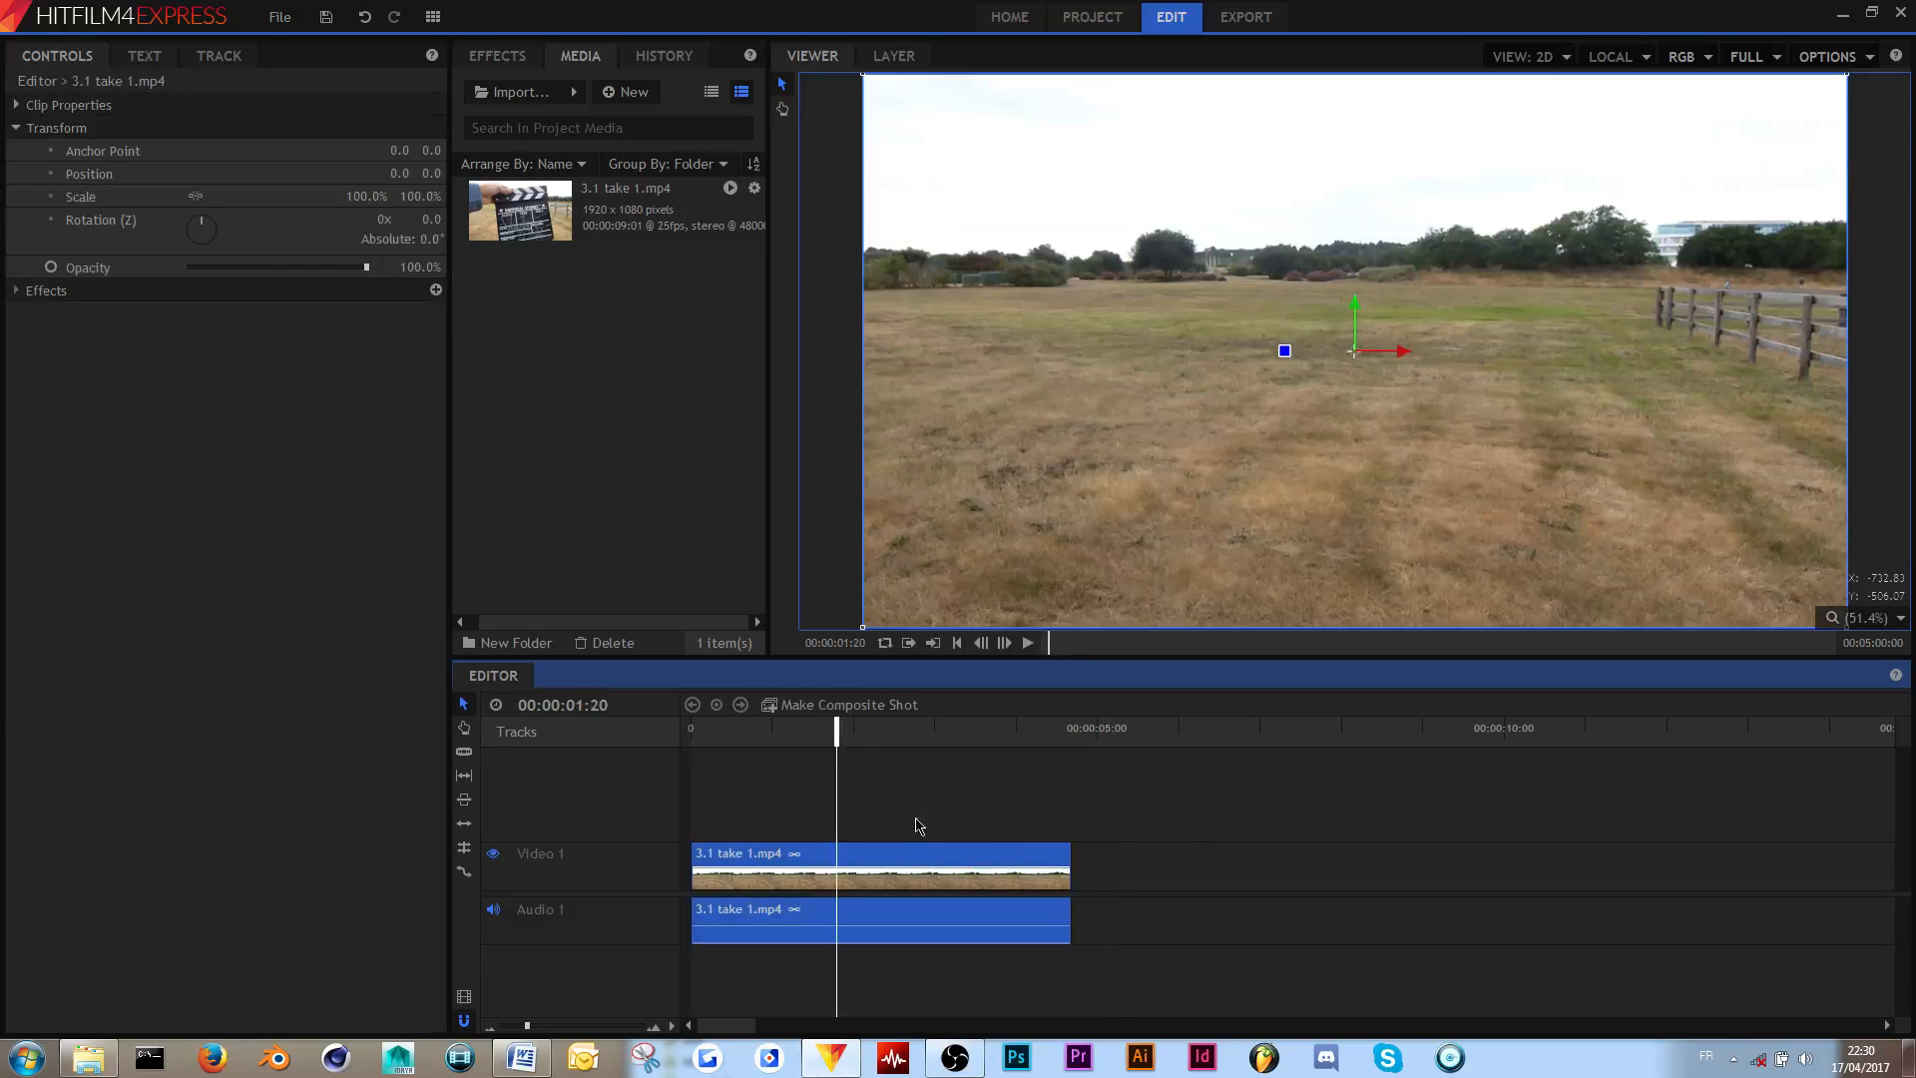
pyautogui.rightClick(923, 852)
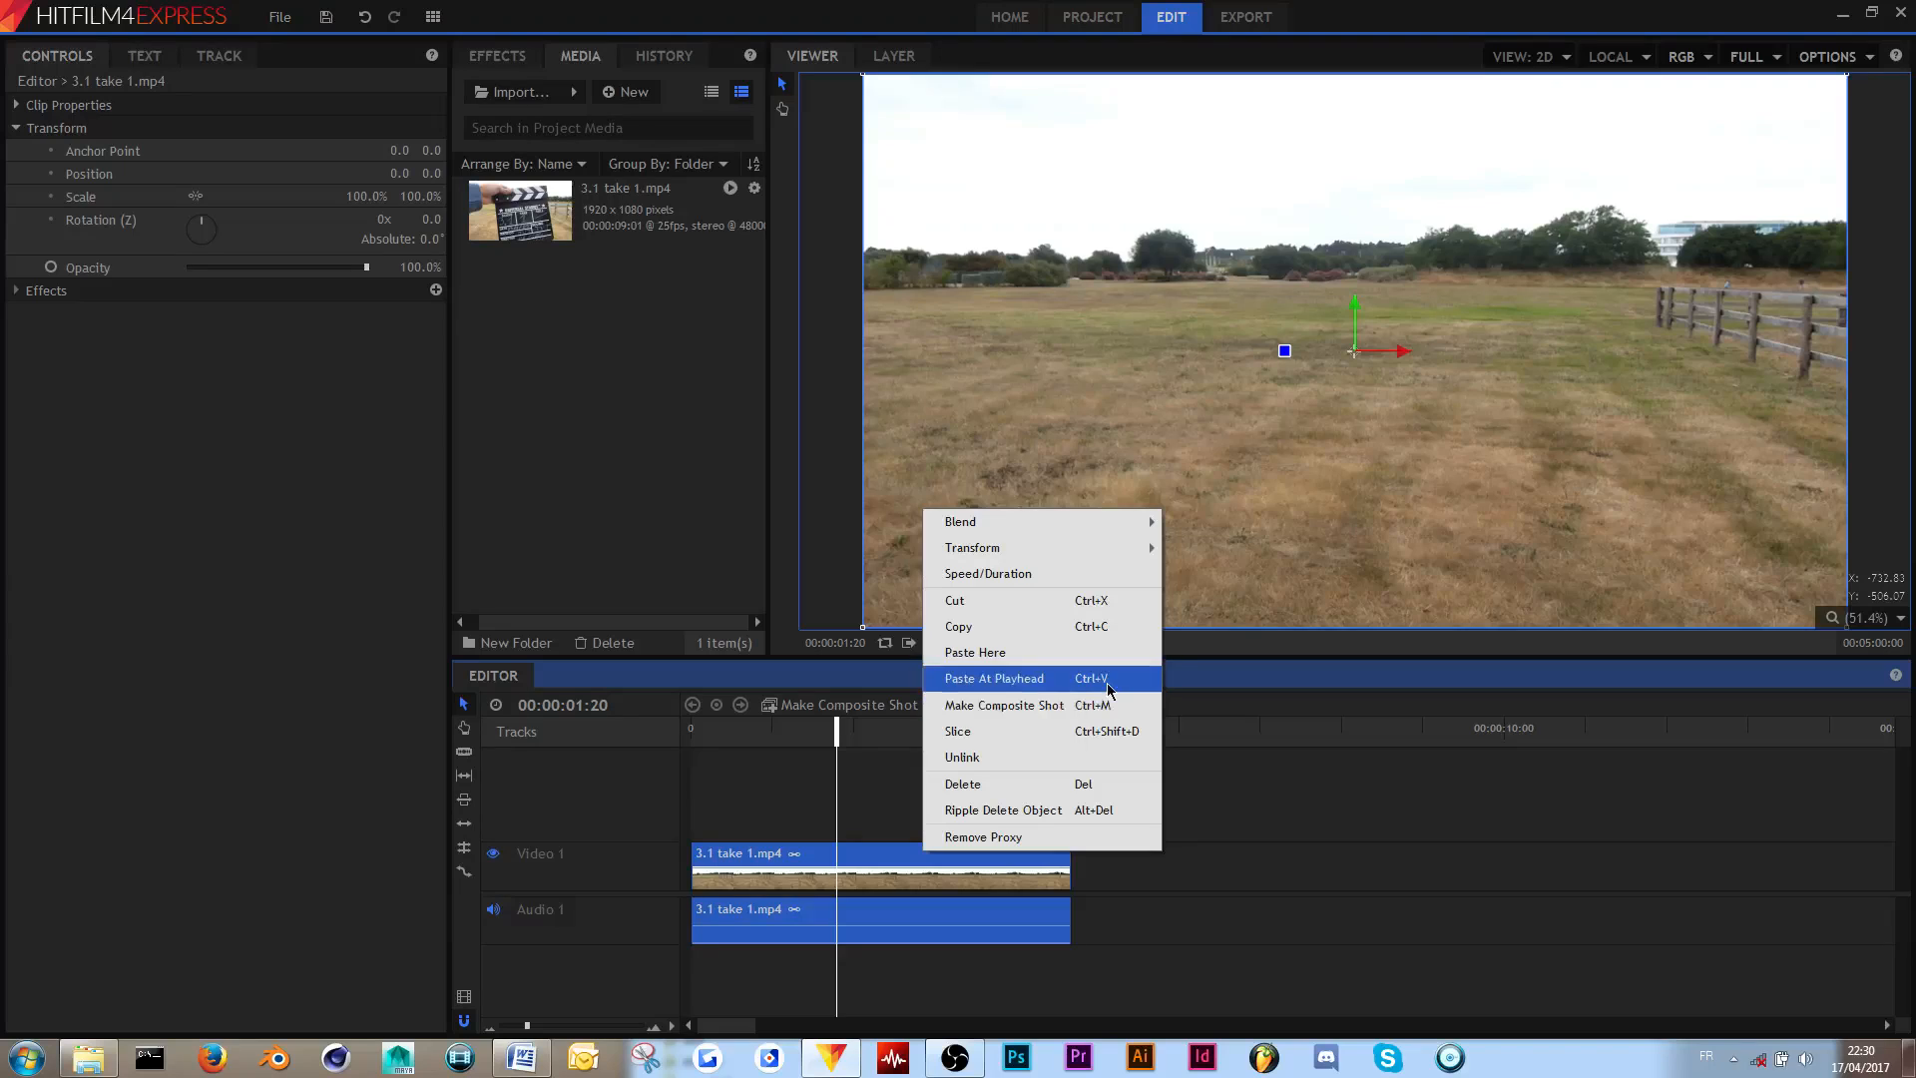
pyautogui.click(958, 732)
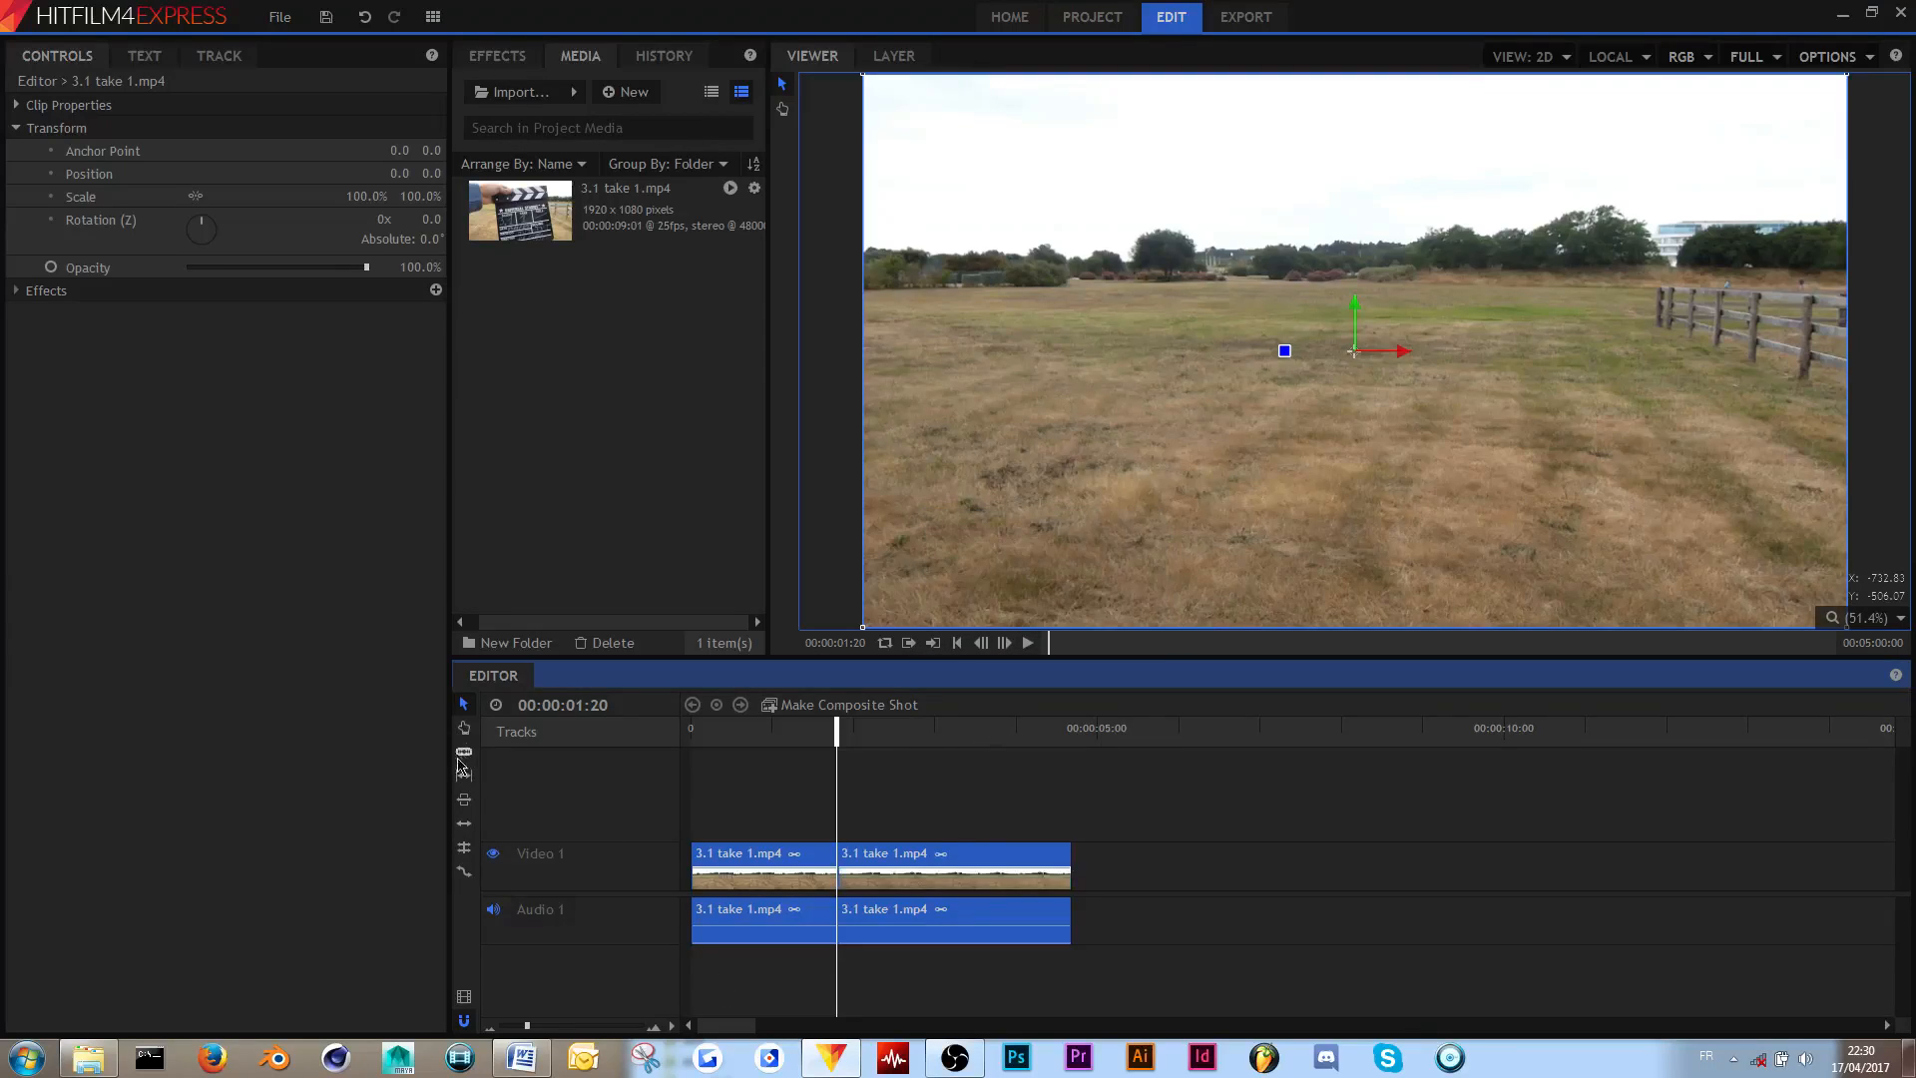
pyautogui.click(888, 864)
pyautogui.moveTo(942, 848); pyautogui.dragTo(1043, 855)
pyautogui.hotkey('ctrl', 'z')
pyautogui.hotkey('ctrl', 'z')
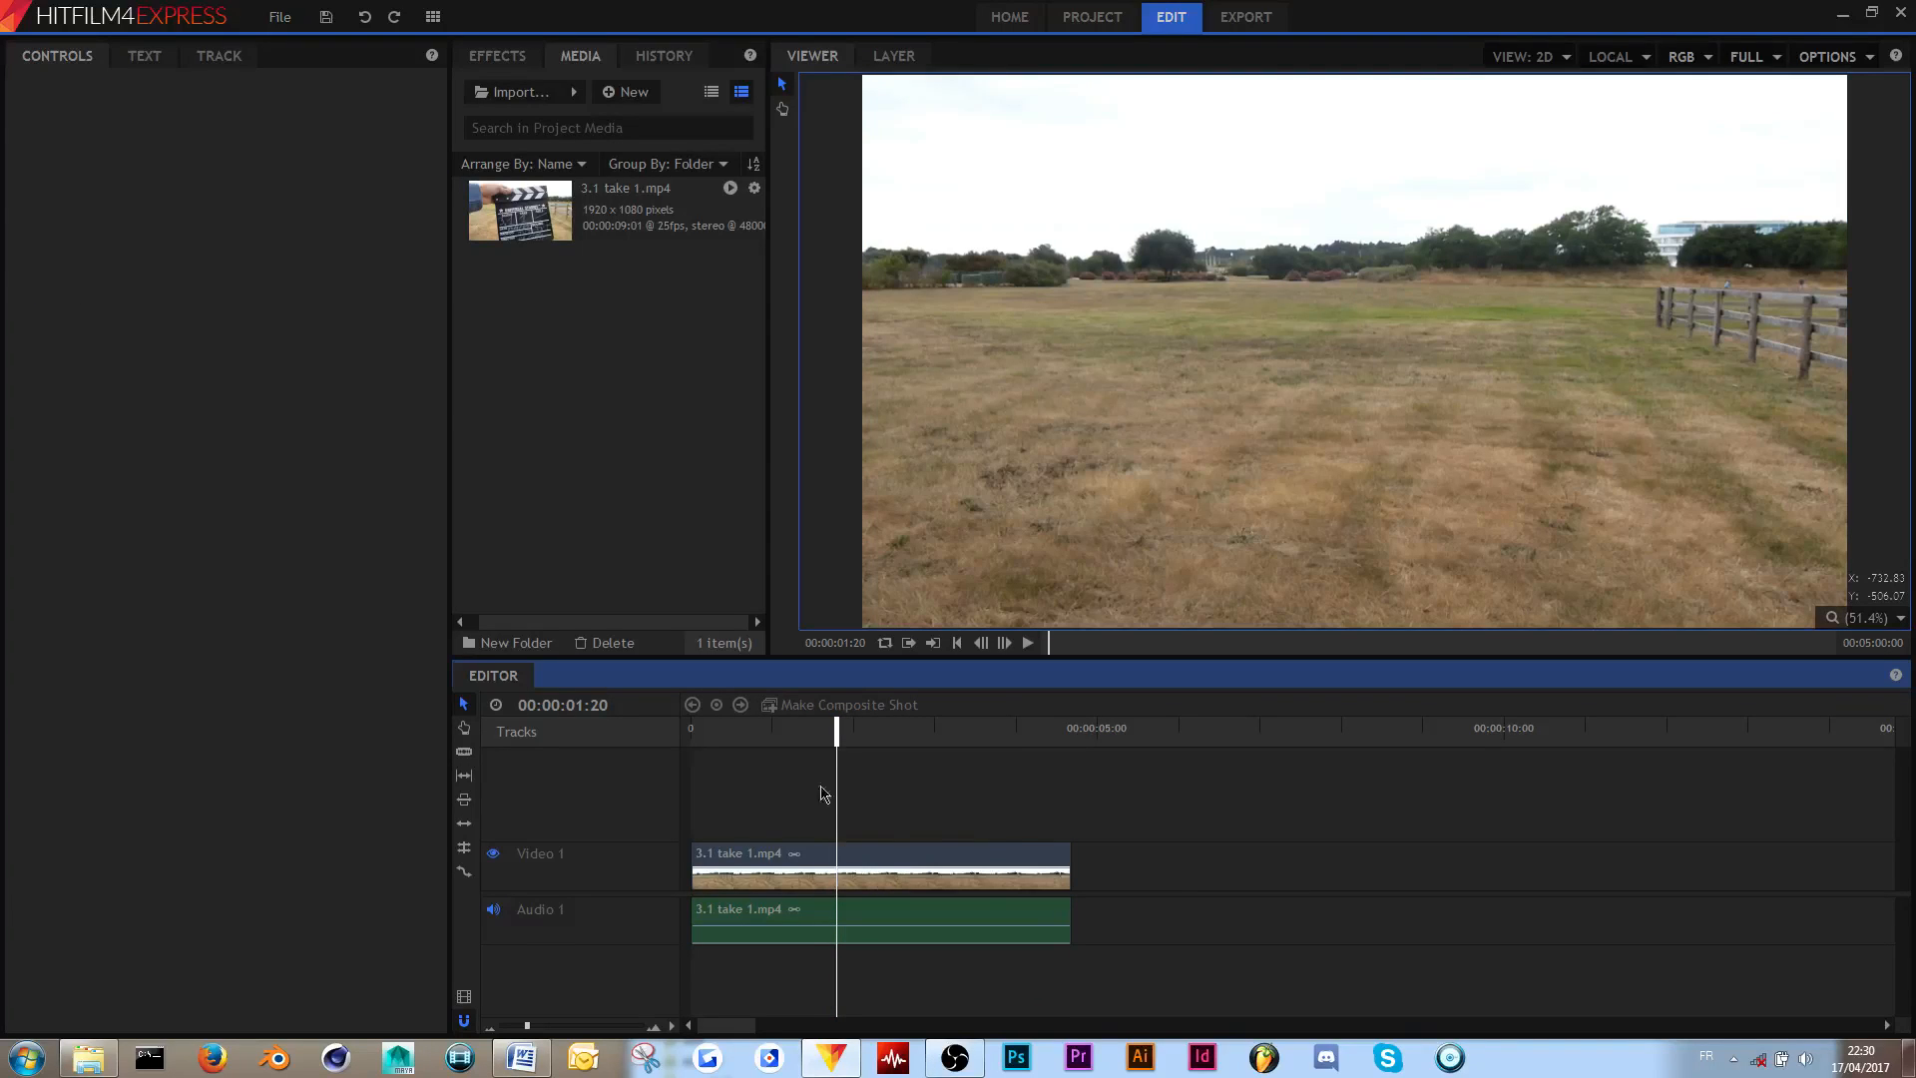
# - Unlink the clip's video from its audio and select each part separately
pyautogui.rightClick(877, 864)
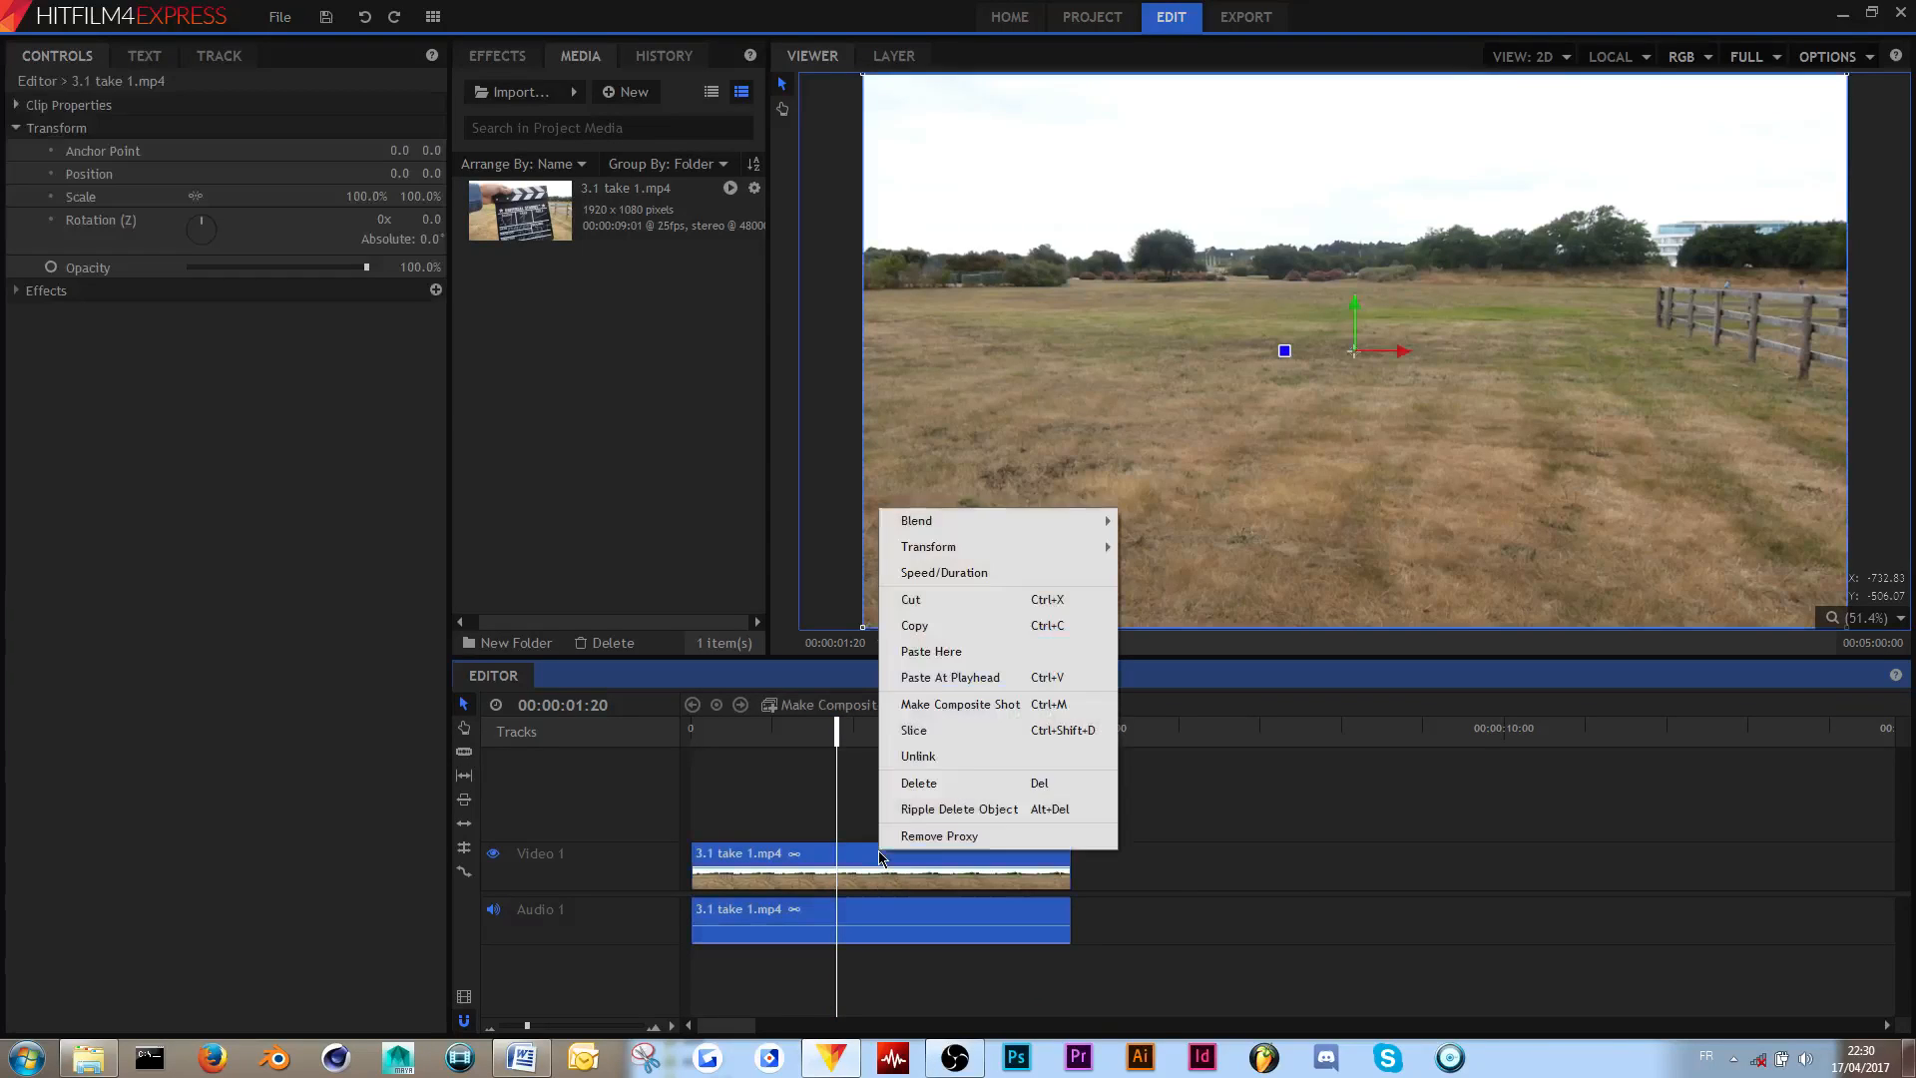
pyautogui.click(994, 763)
pyautogui.click(941, 781)
pyautogui.click(944, 863)
pyautogui.click(946, 917)
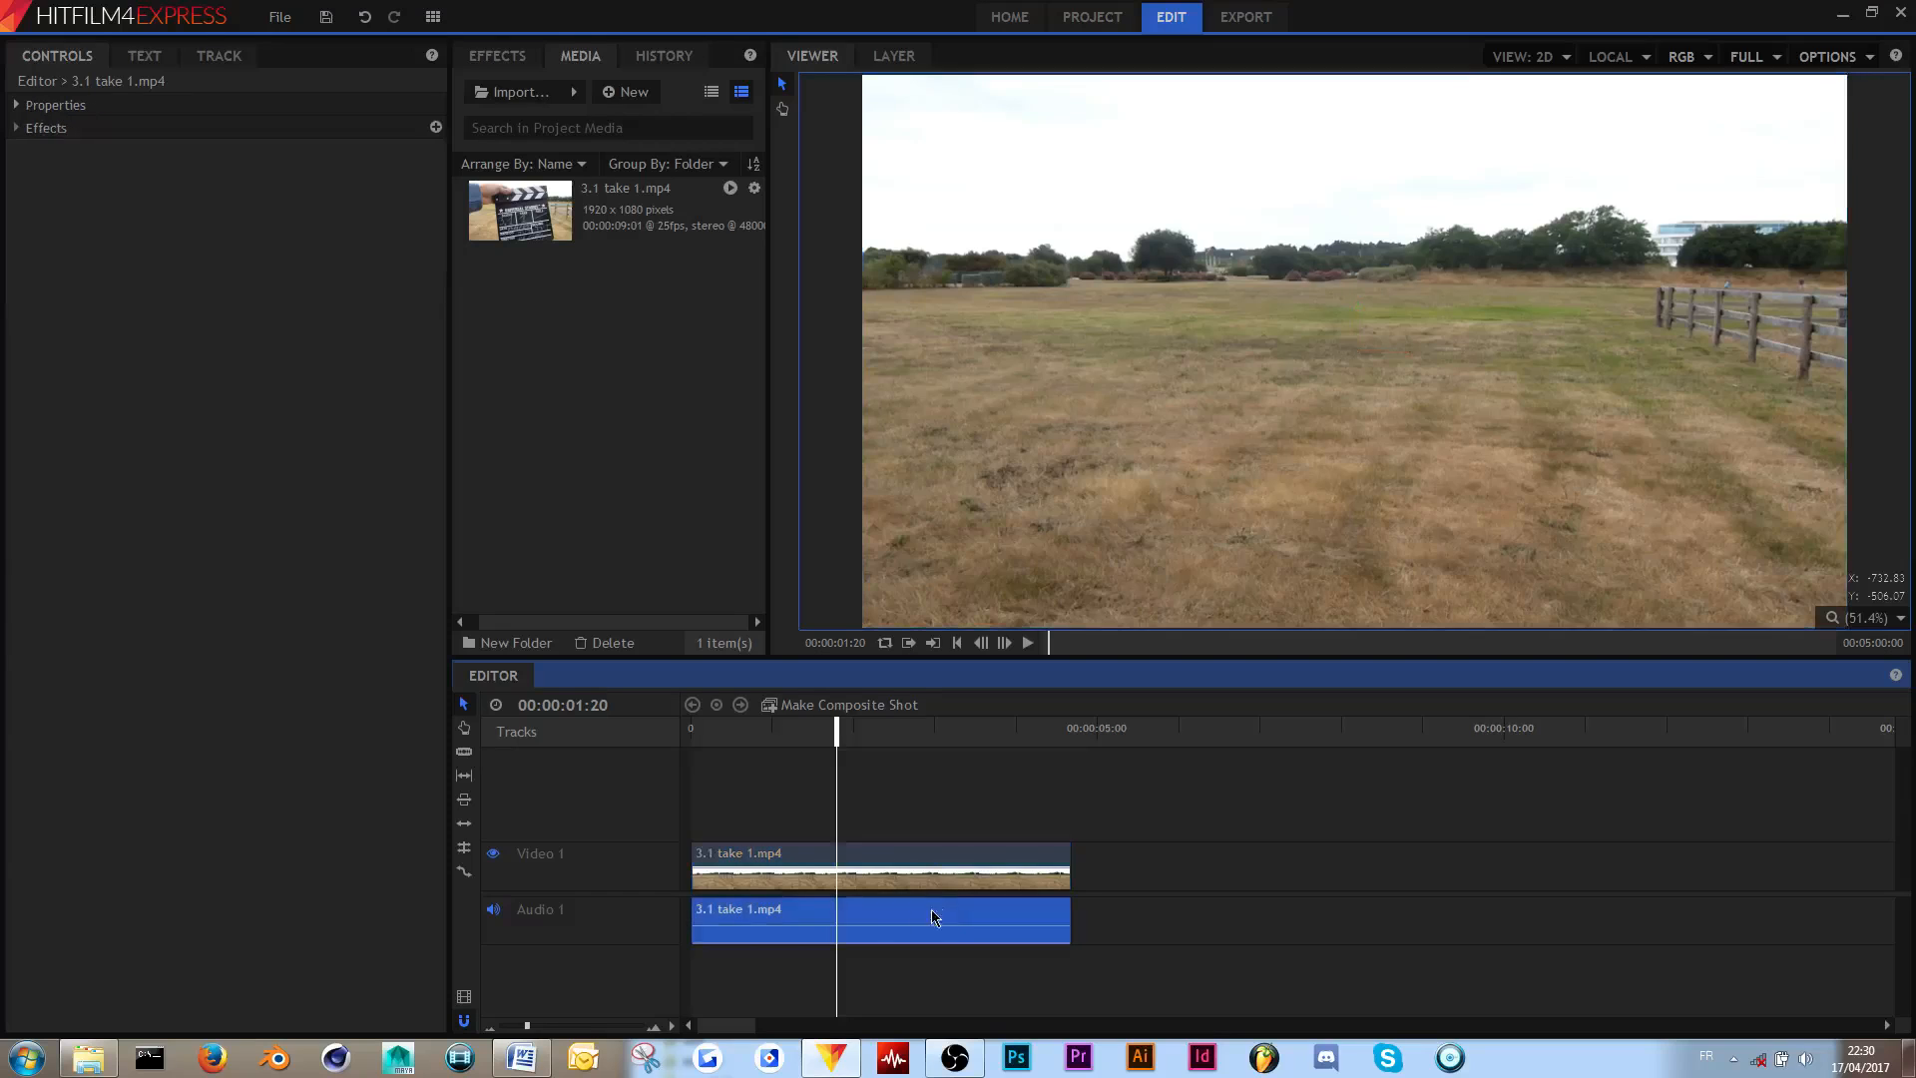
pyautogui.click(898, 820)
# - Delete the linked video and audio clip from the timeline and undo the deletion
pyautogui.click(901, 916)
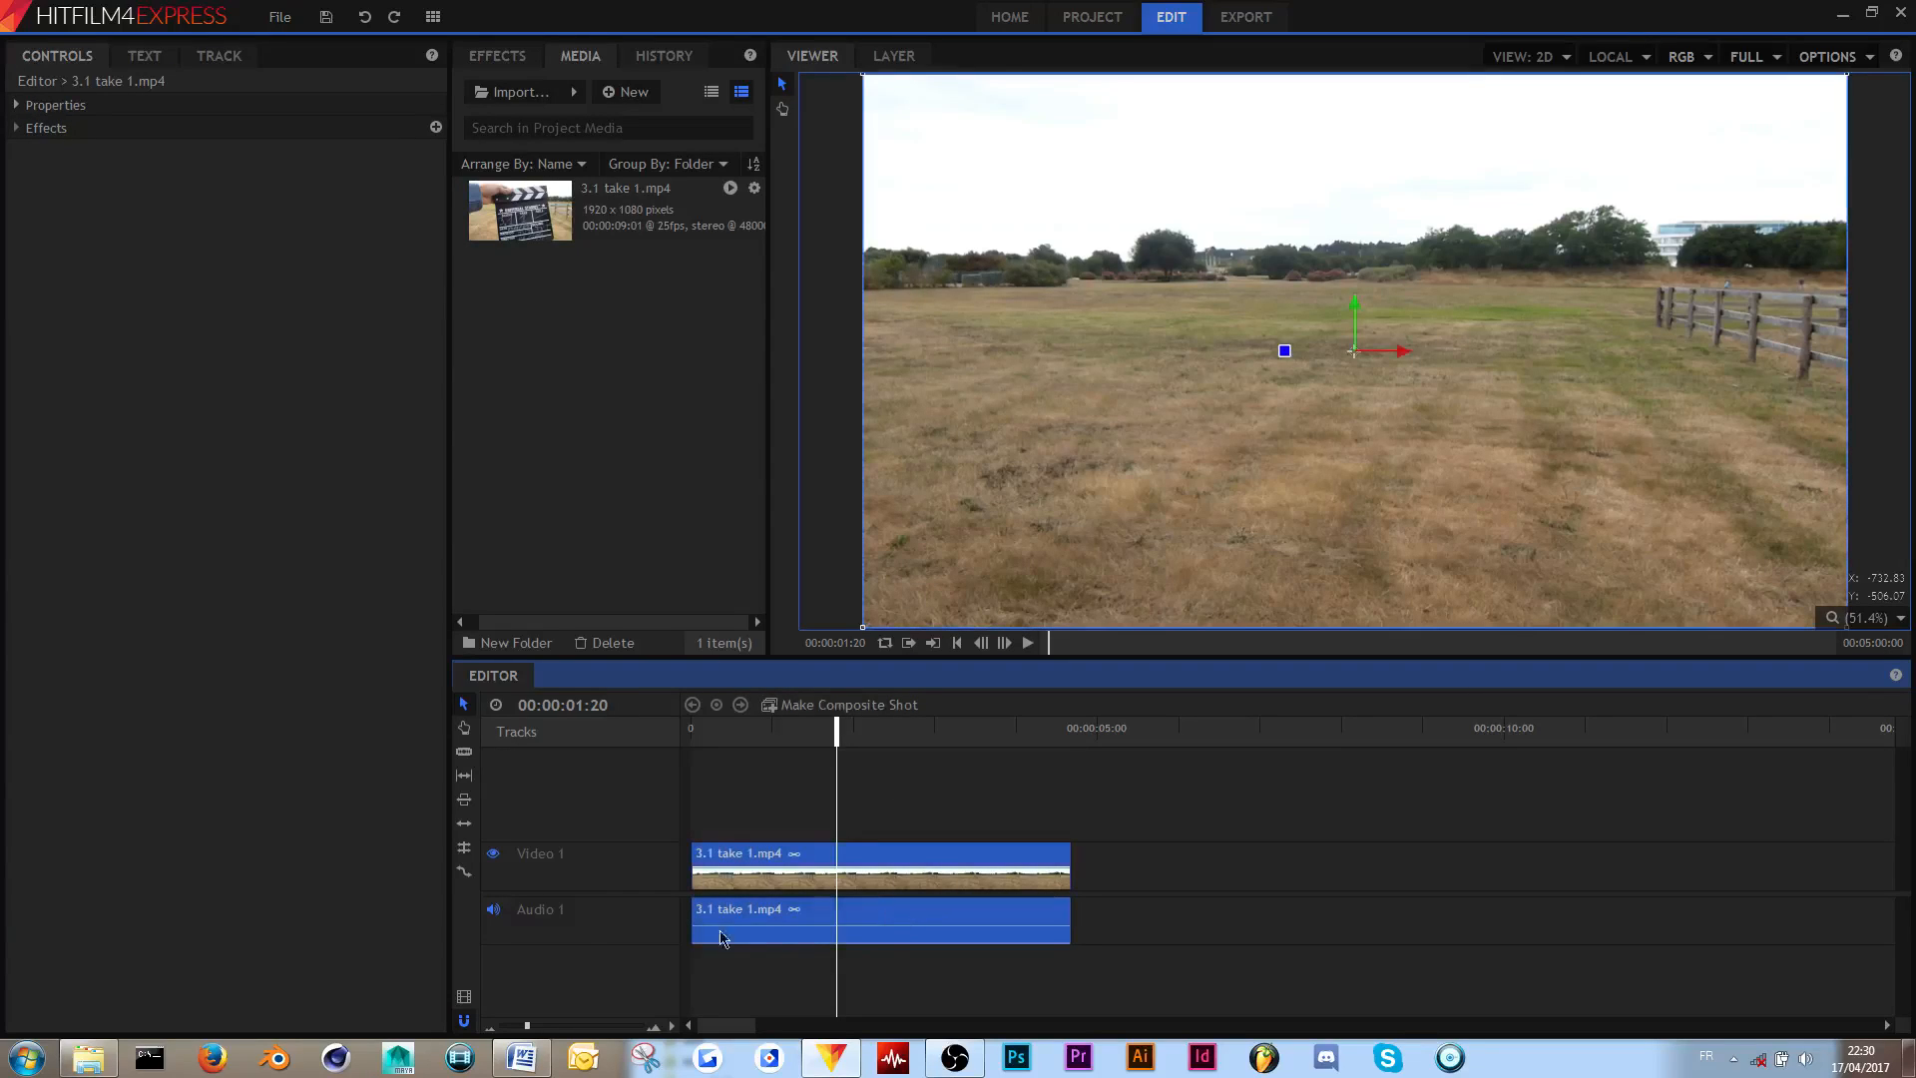
pyautogui.press('Delete')
pyautogui.hotkey('ctrl', 'z')
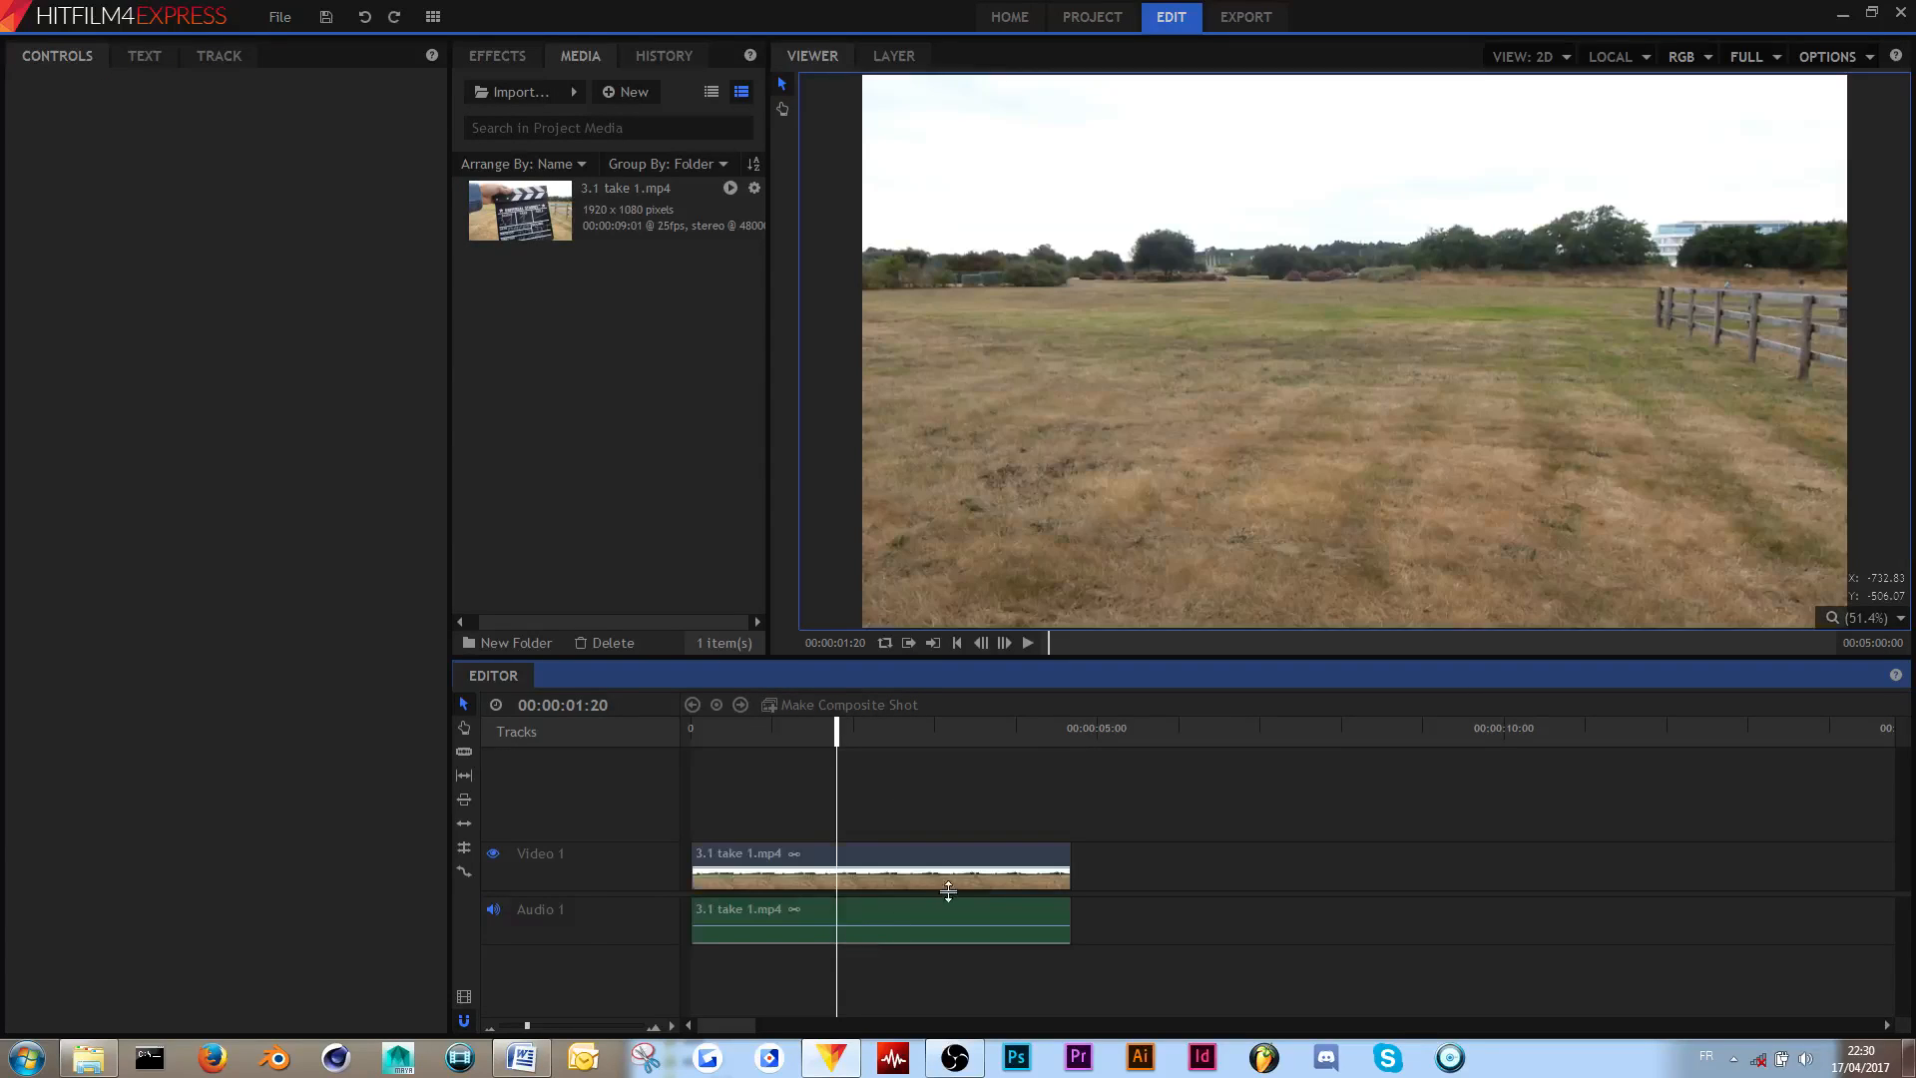
# - Try the Unlink command from the Audio 1 clip and select the audio and video parts one at a time
pyautogui.click(984, 913)
pyautogui.moveTo(985, 915); pyautogui.dragTo(924, 908)
pyautogui.rightClick(924, 908)
pyautogui.click(1003, 817)
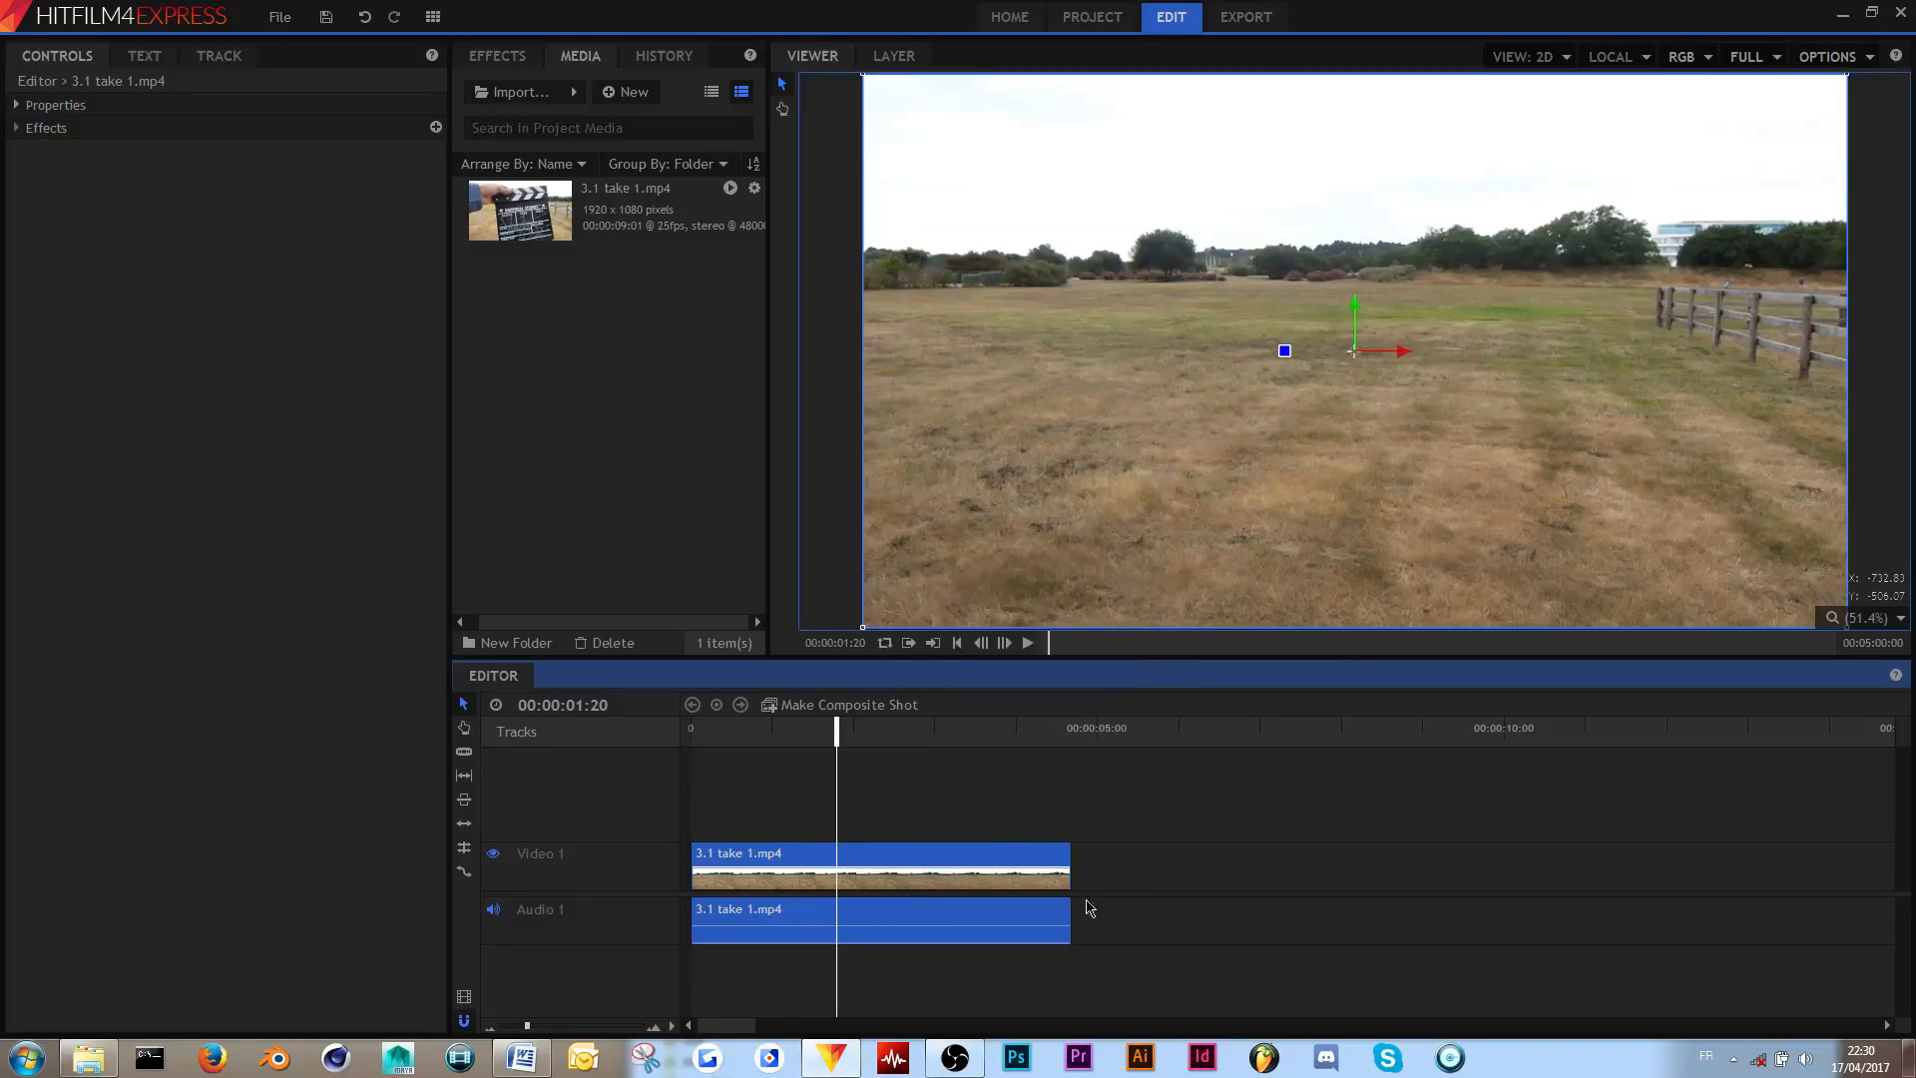
pyautogui.click(1085, 909)
pyautogui.moveTo(1027, 911)
pyautogui.mouseDown()
pyautogui.moveTo(996, 911)
pyautogui.moveTo(1234, 894)
pyautogui.moveTo(998, 912)
pyautogui.mouseUp()
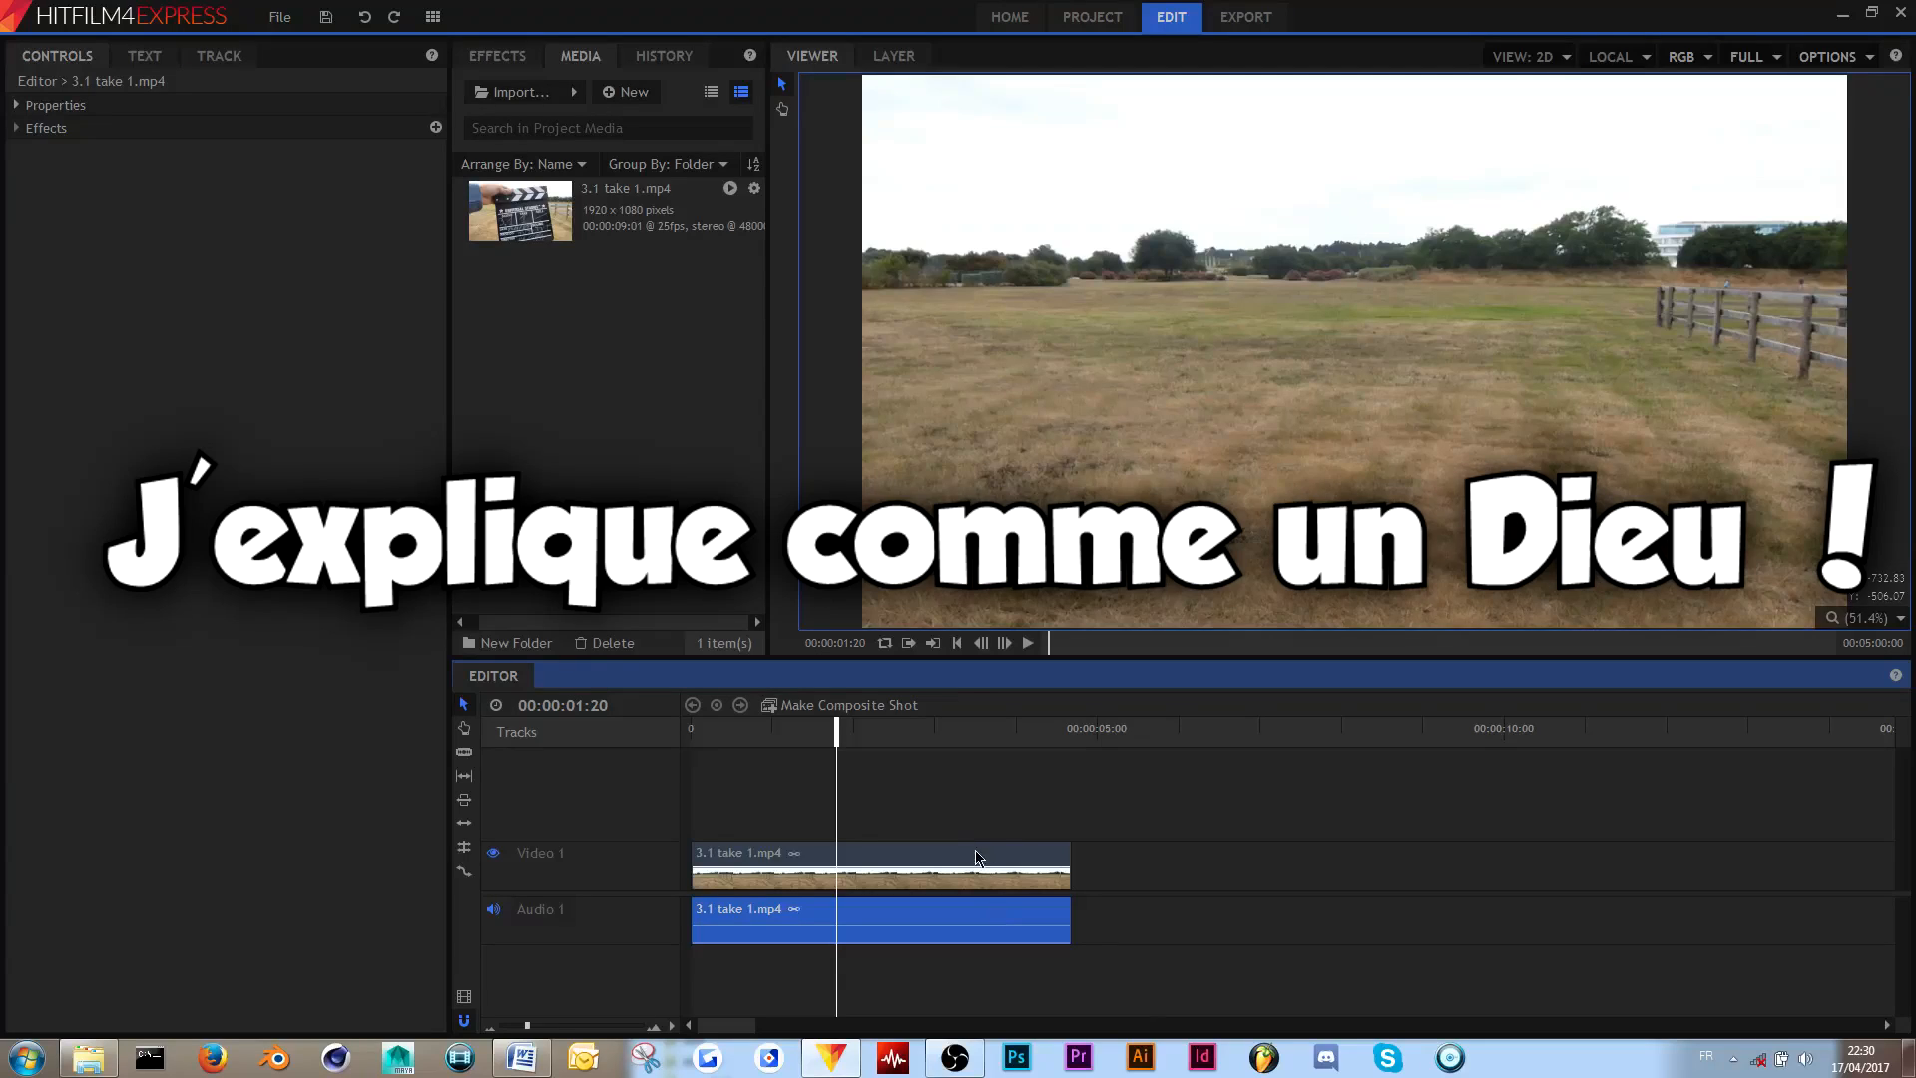
pyautogui.click(976, 853)
pyautogui.click(1006, 805)
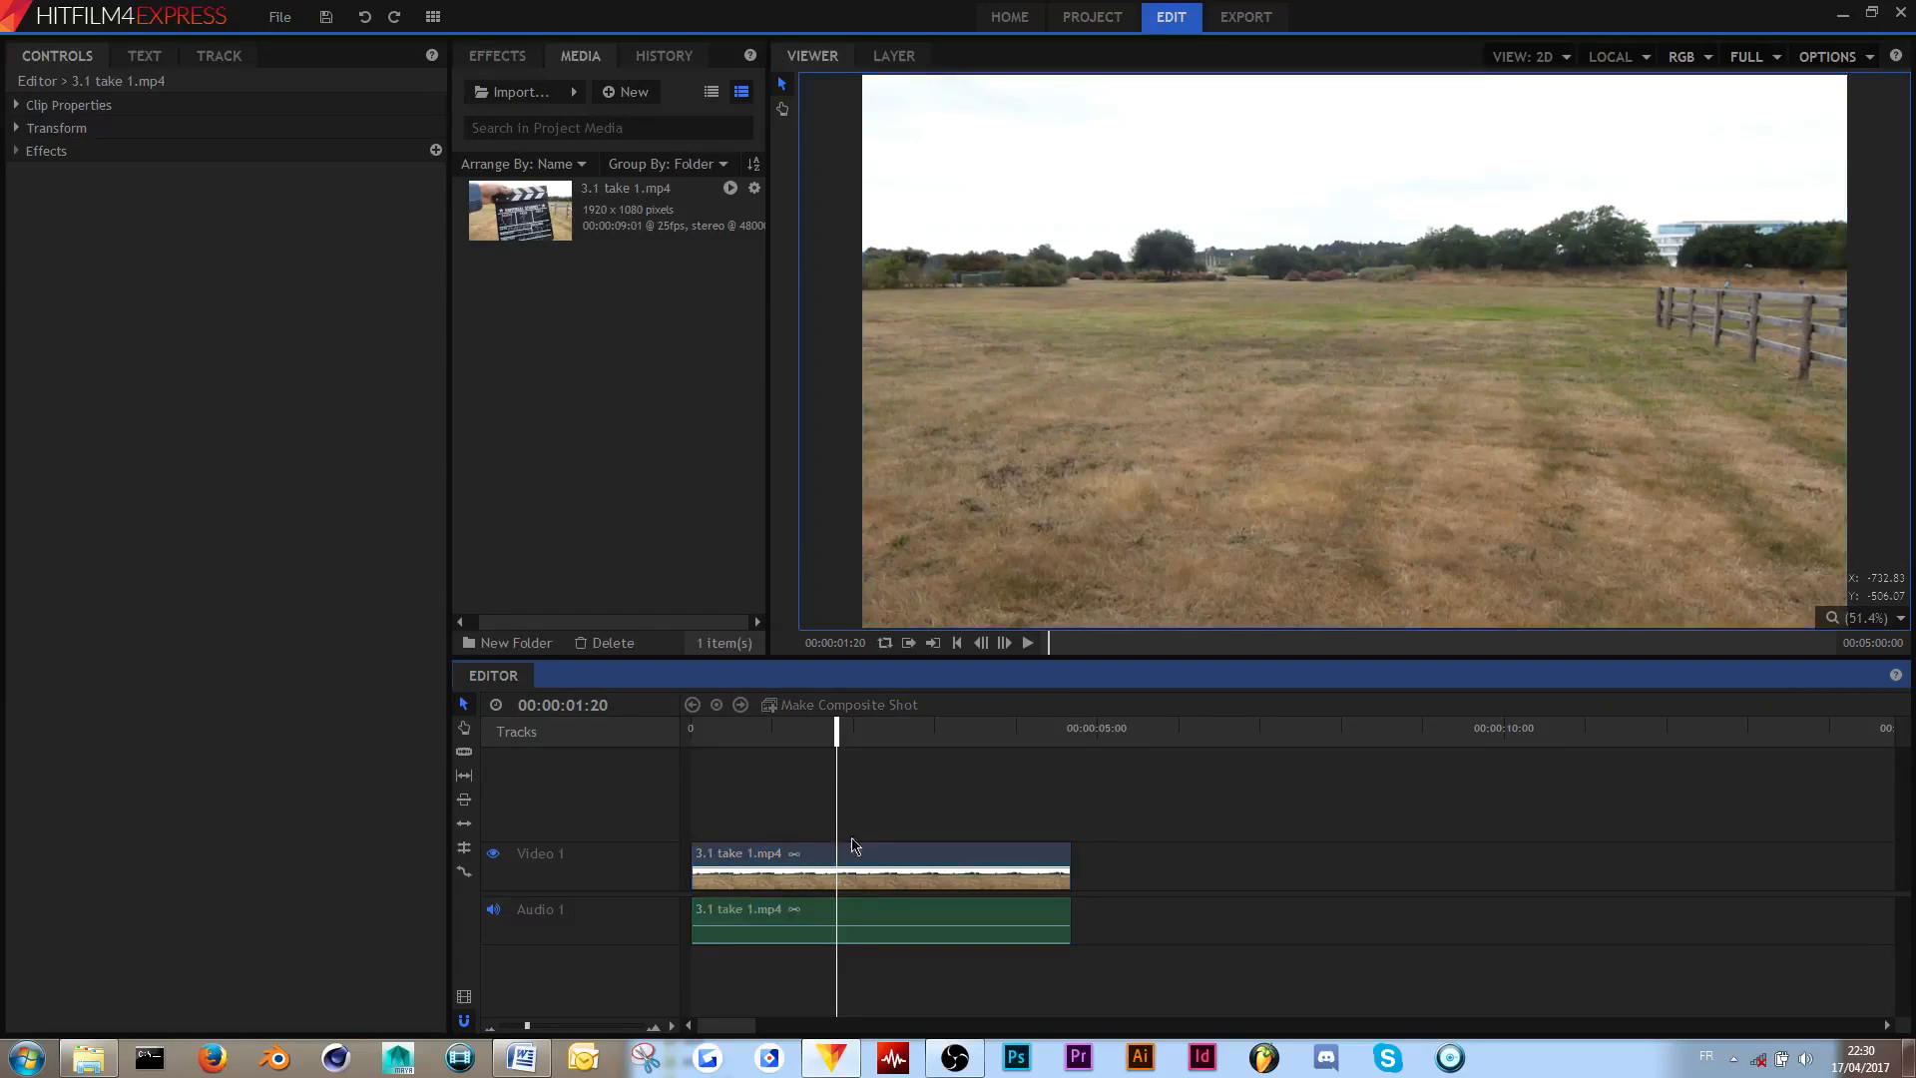
# - Review the Video 1 clip's available commands, including Unlink and Remove Proxy
pyautogui.click(798, 860)
pyautogui.rightClick(840, 868)
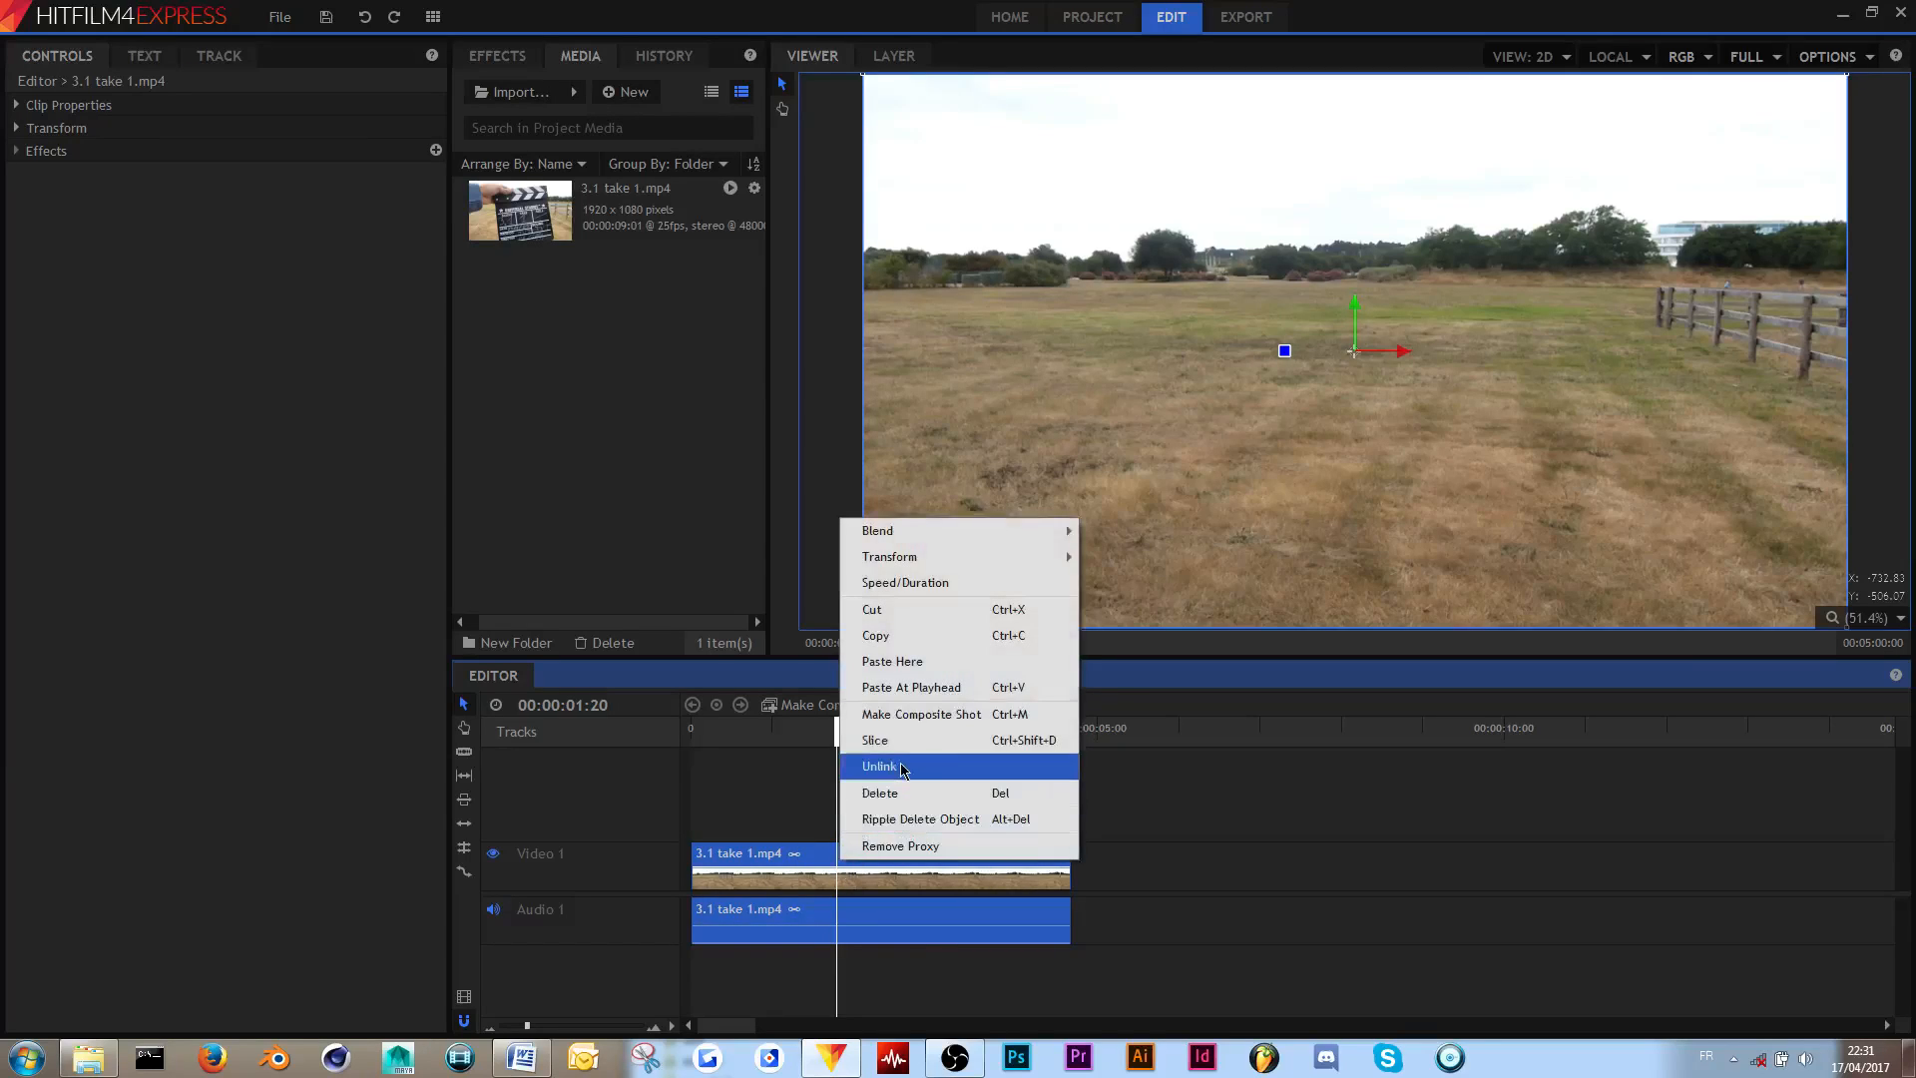
pyautogui.click(878, 762)
pyautogui.rightClick(856, 855)
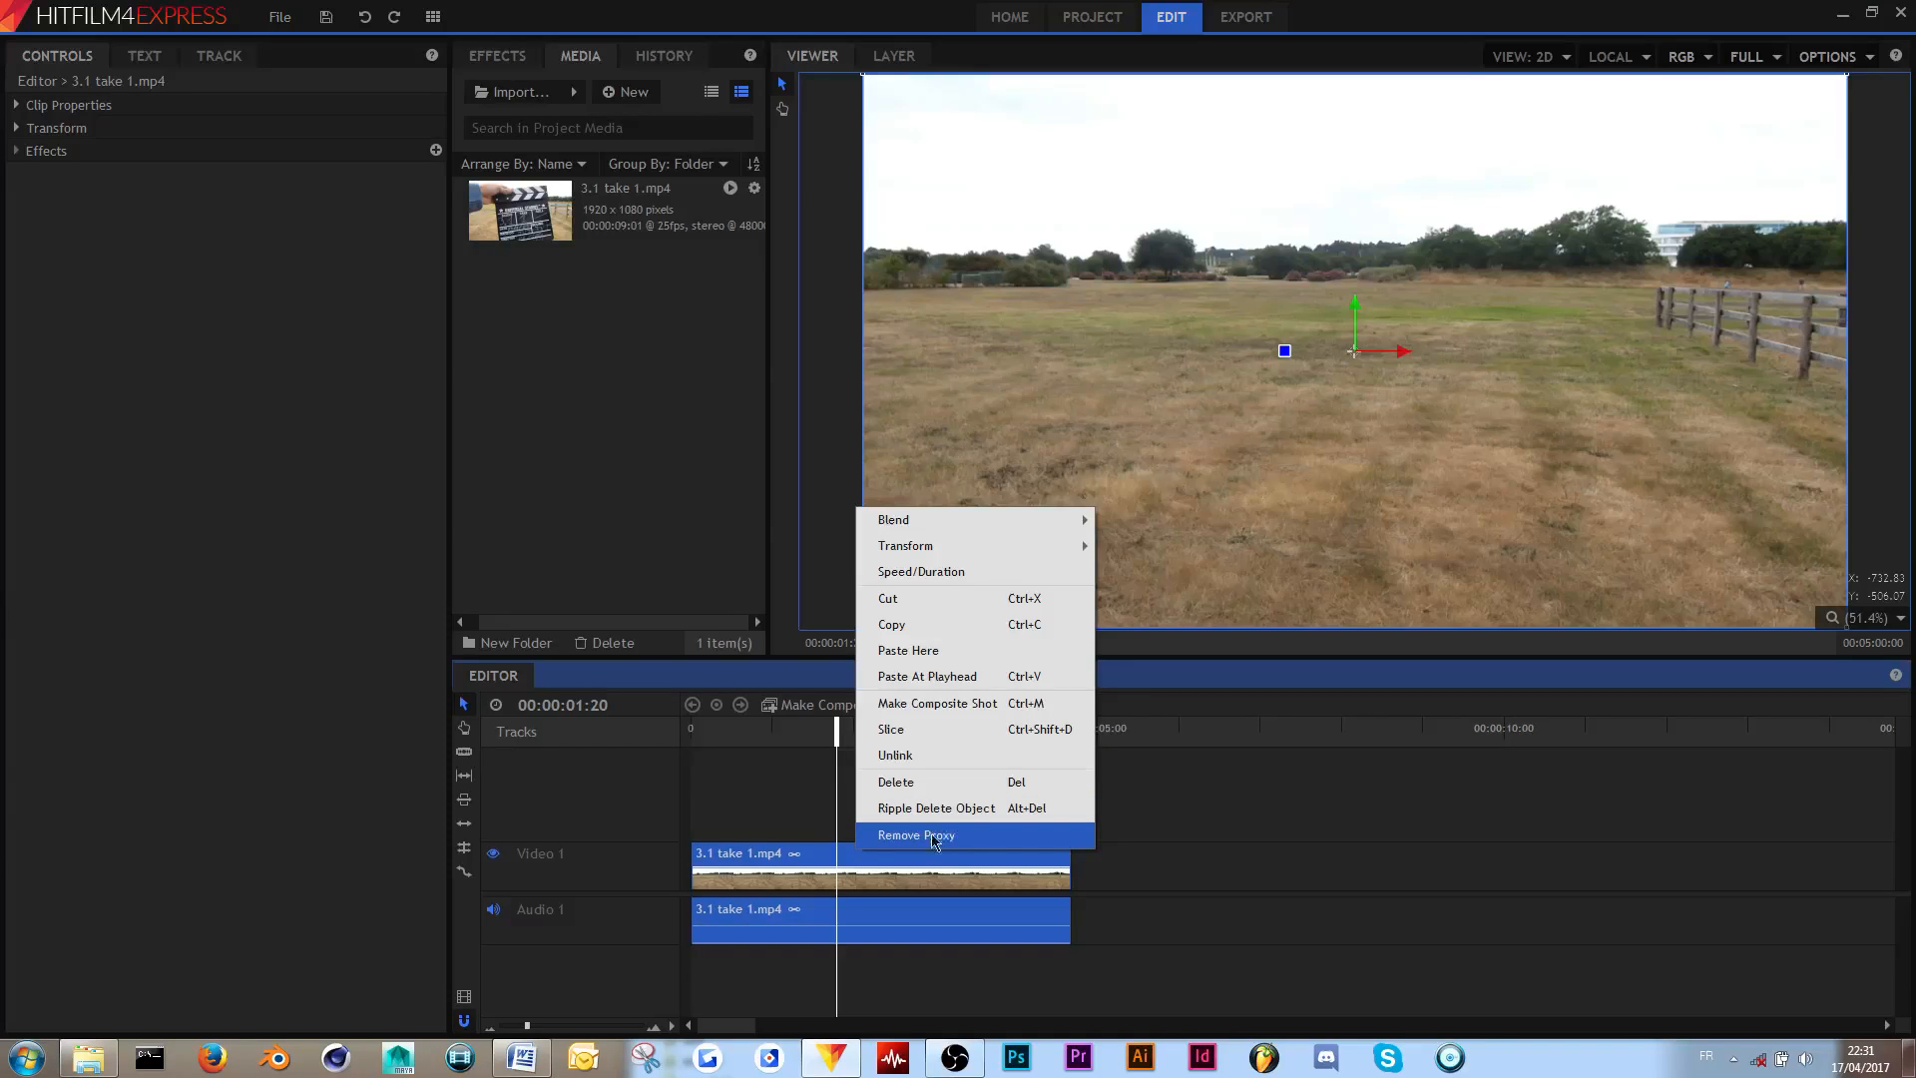
pyautogui.click(818, 734)
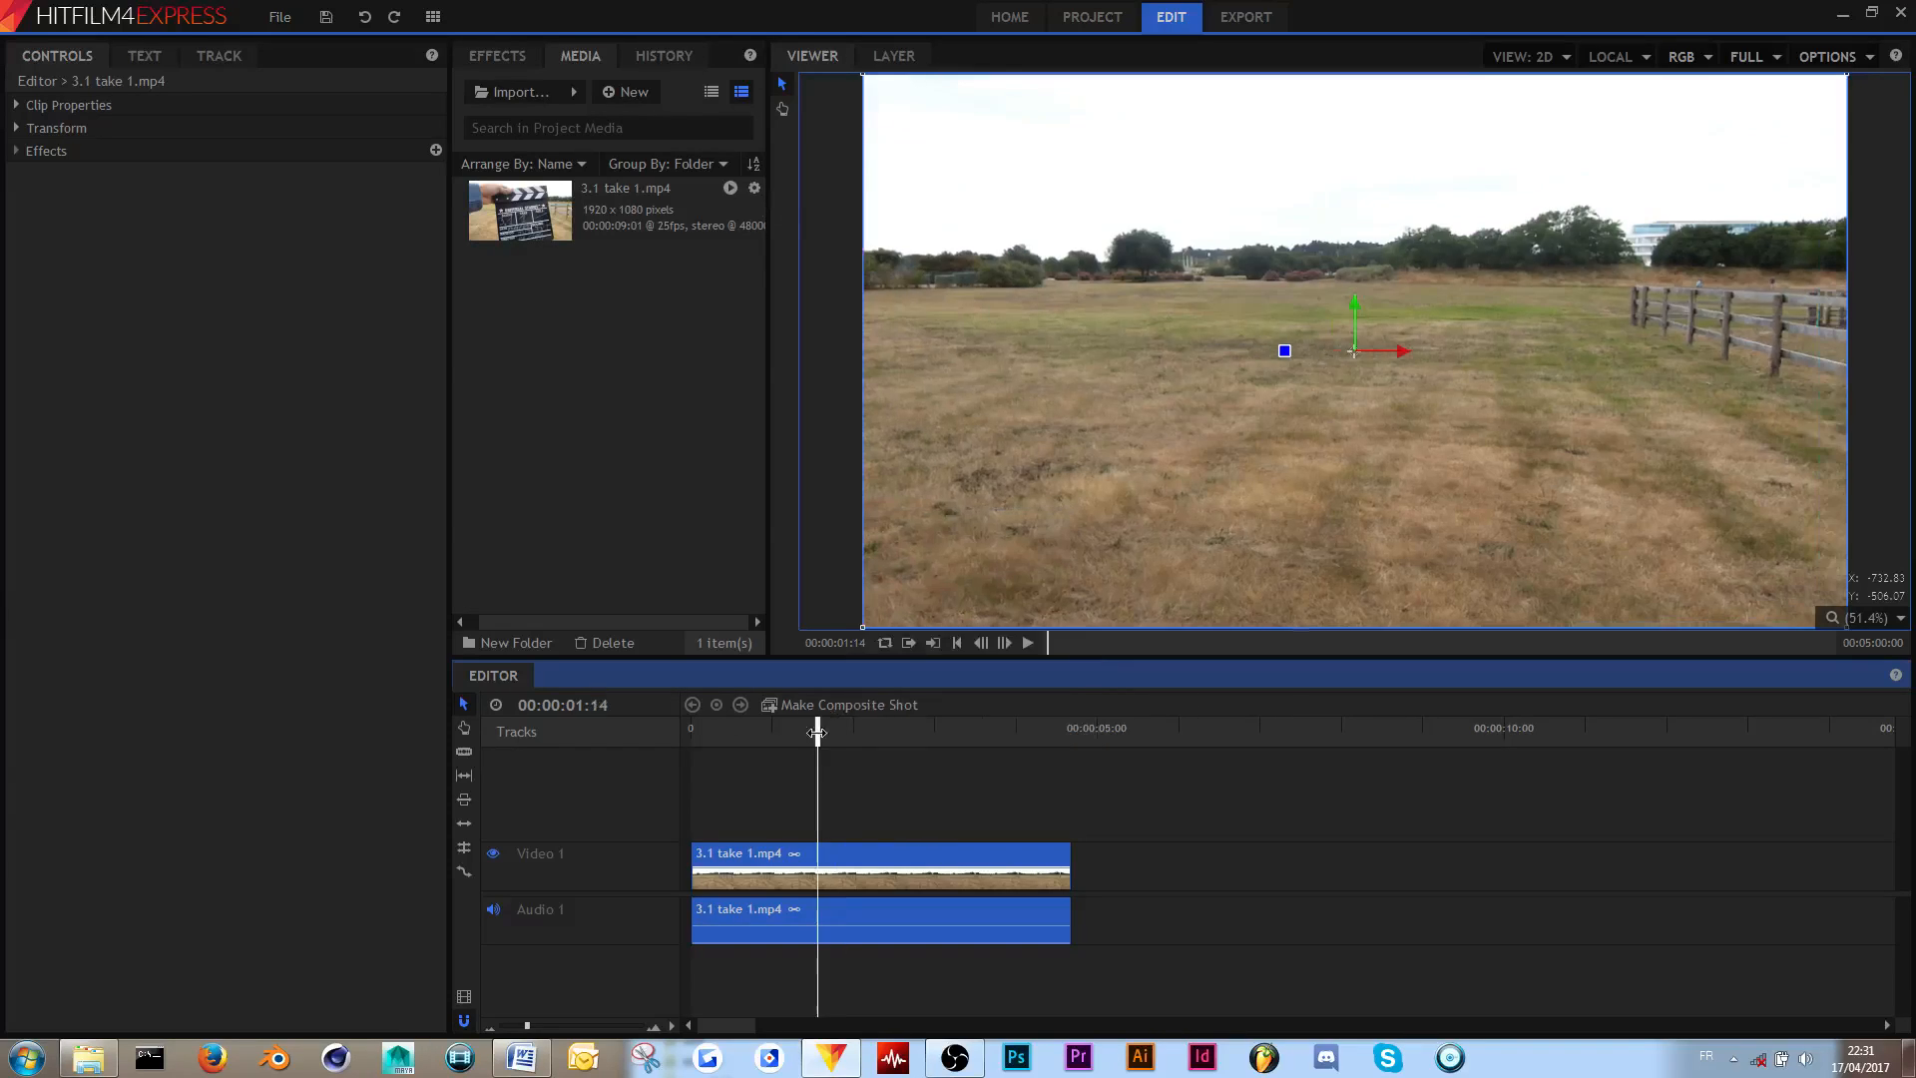
pyautogui.click(993, 832)
pyautogui.click(928, 862)
pyautogui.rightClick(928, 866)
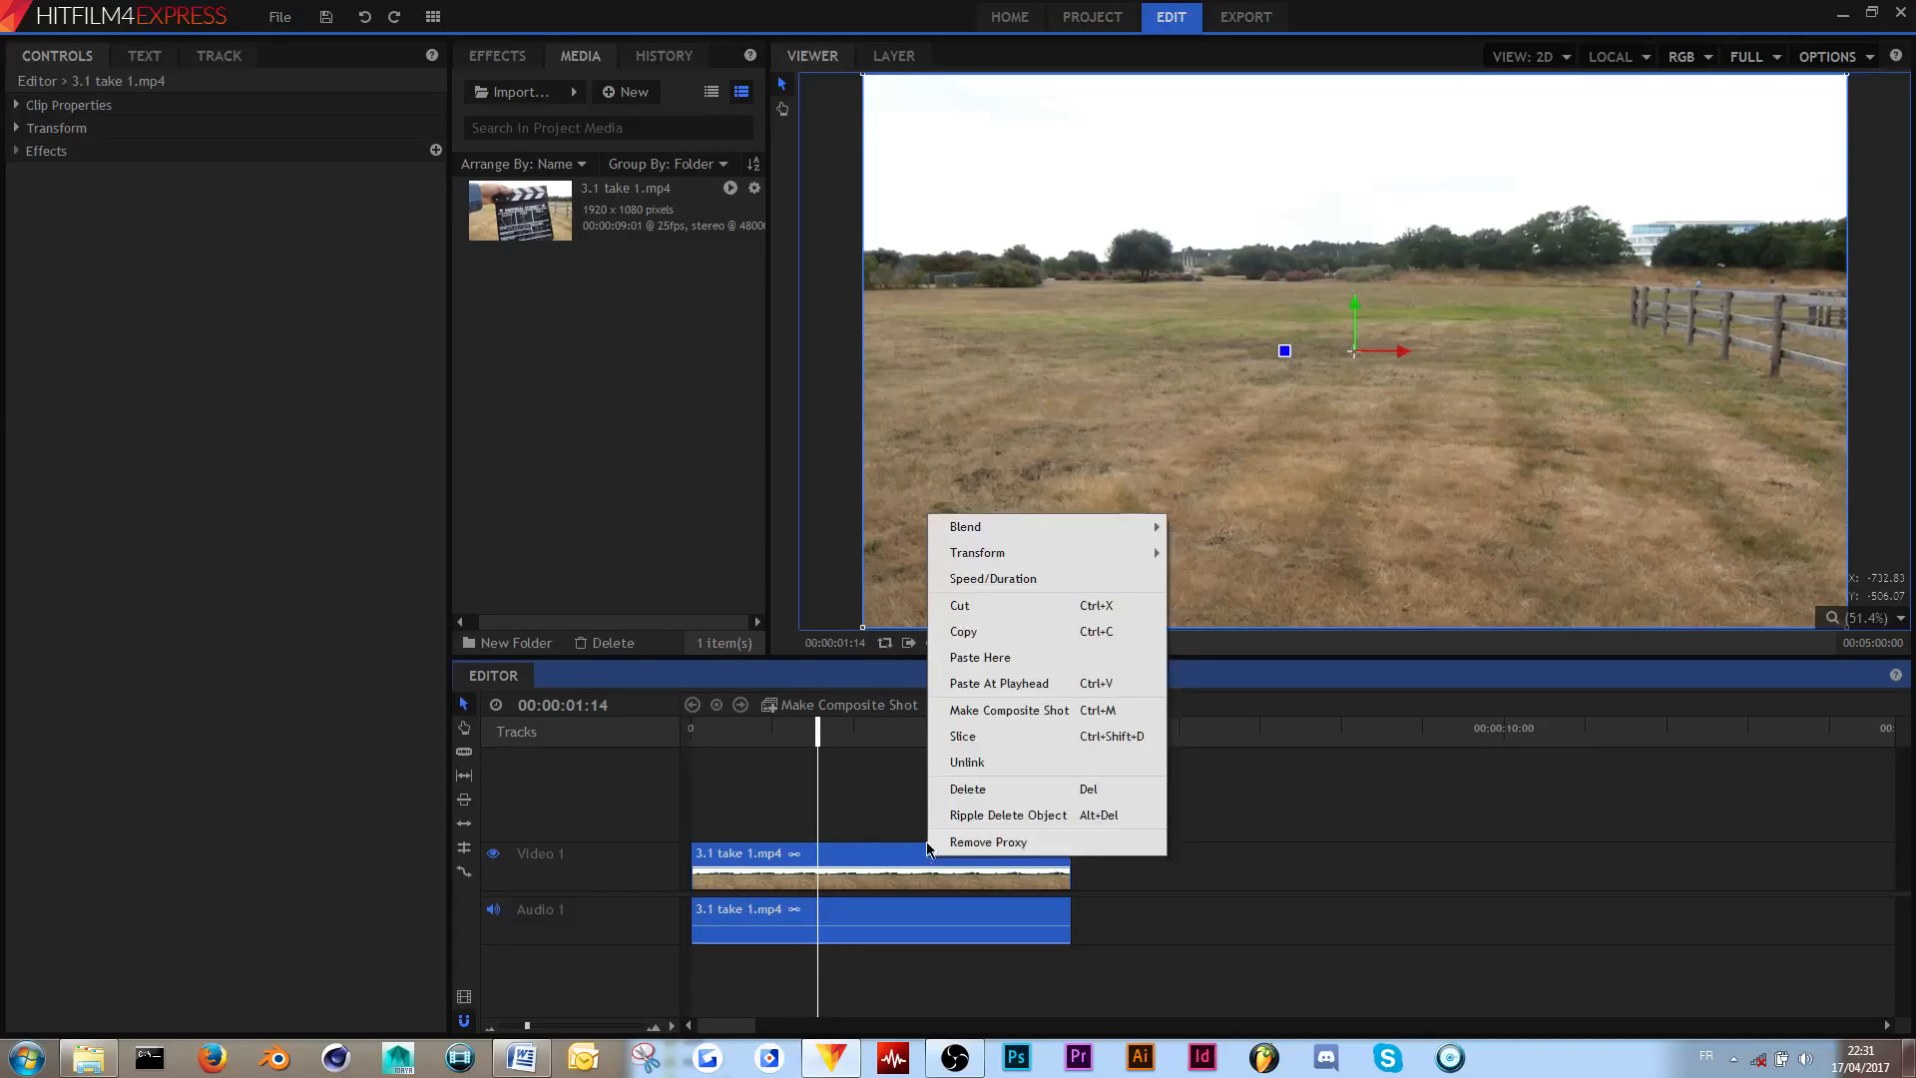
pyautogui.click(850, 822)
# - Return the playhead to the timeline's start, unlink the clip's video from its audio, and select only the Audio 1 part
pyautogui.moveTo(815, 730); pyautogui.dragTo(690, 729)
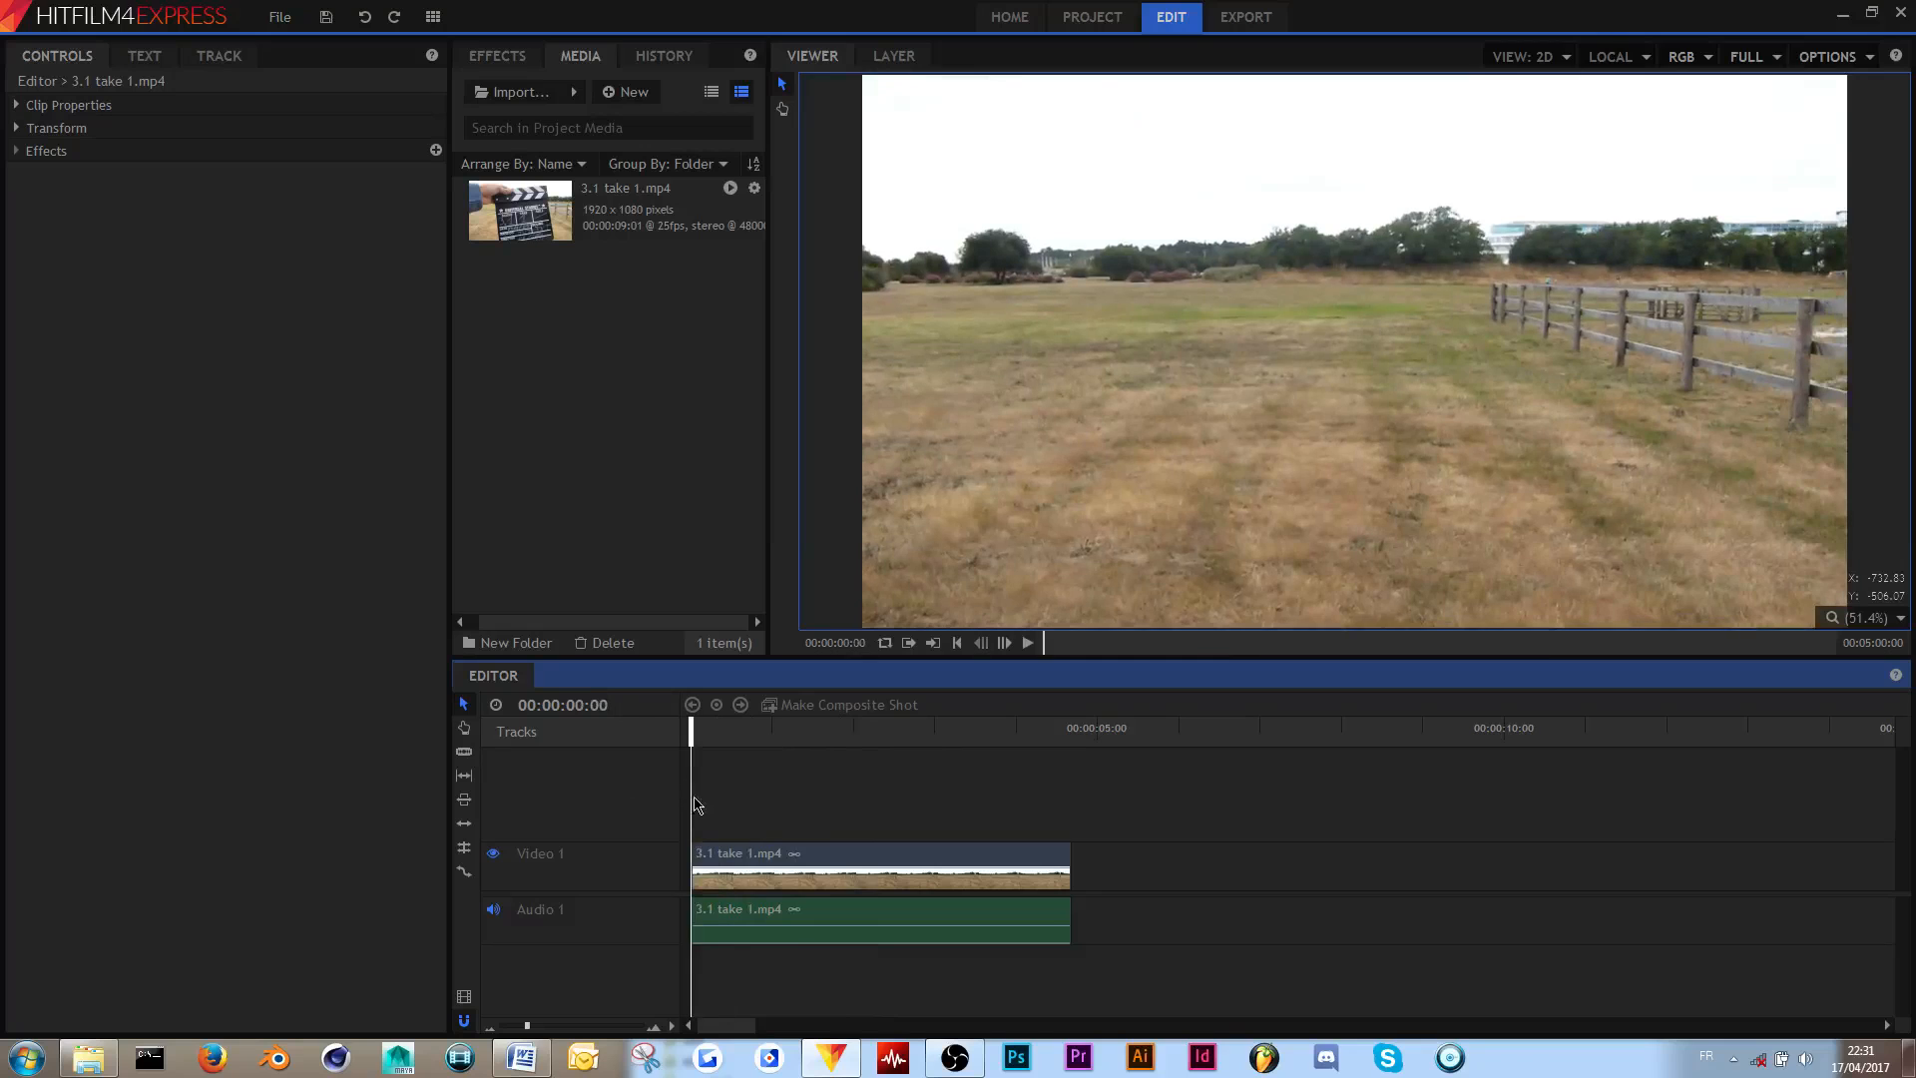
pyautogui.click(721, 858)
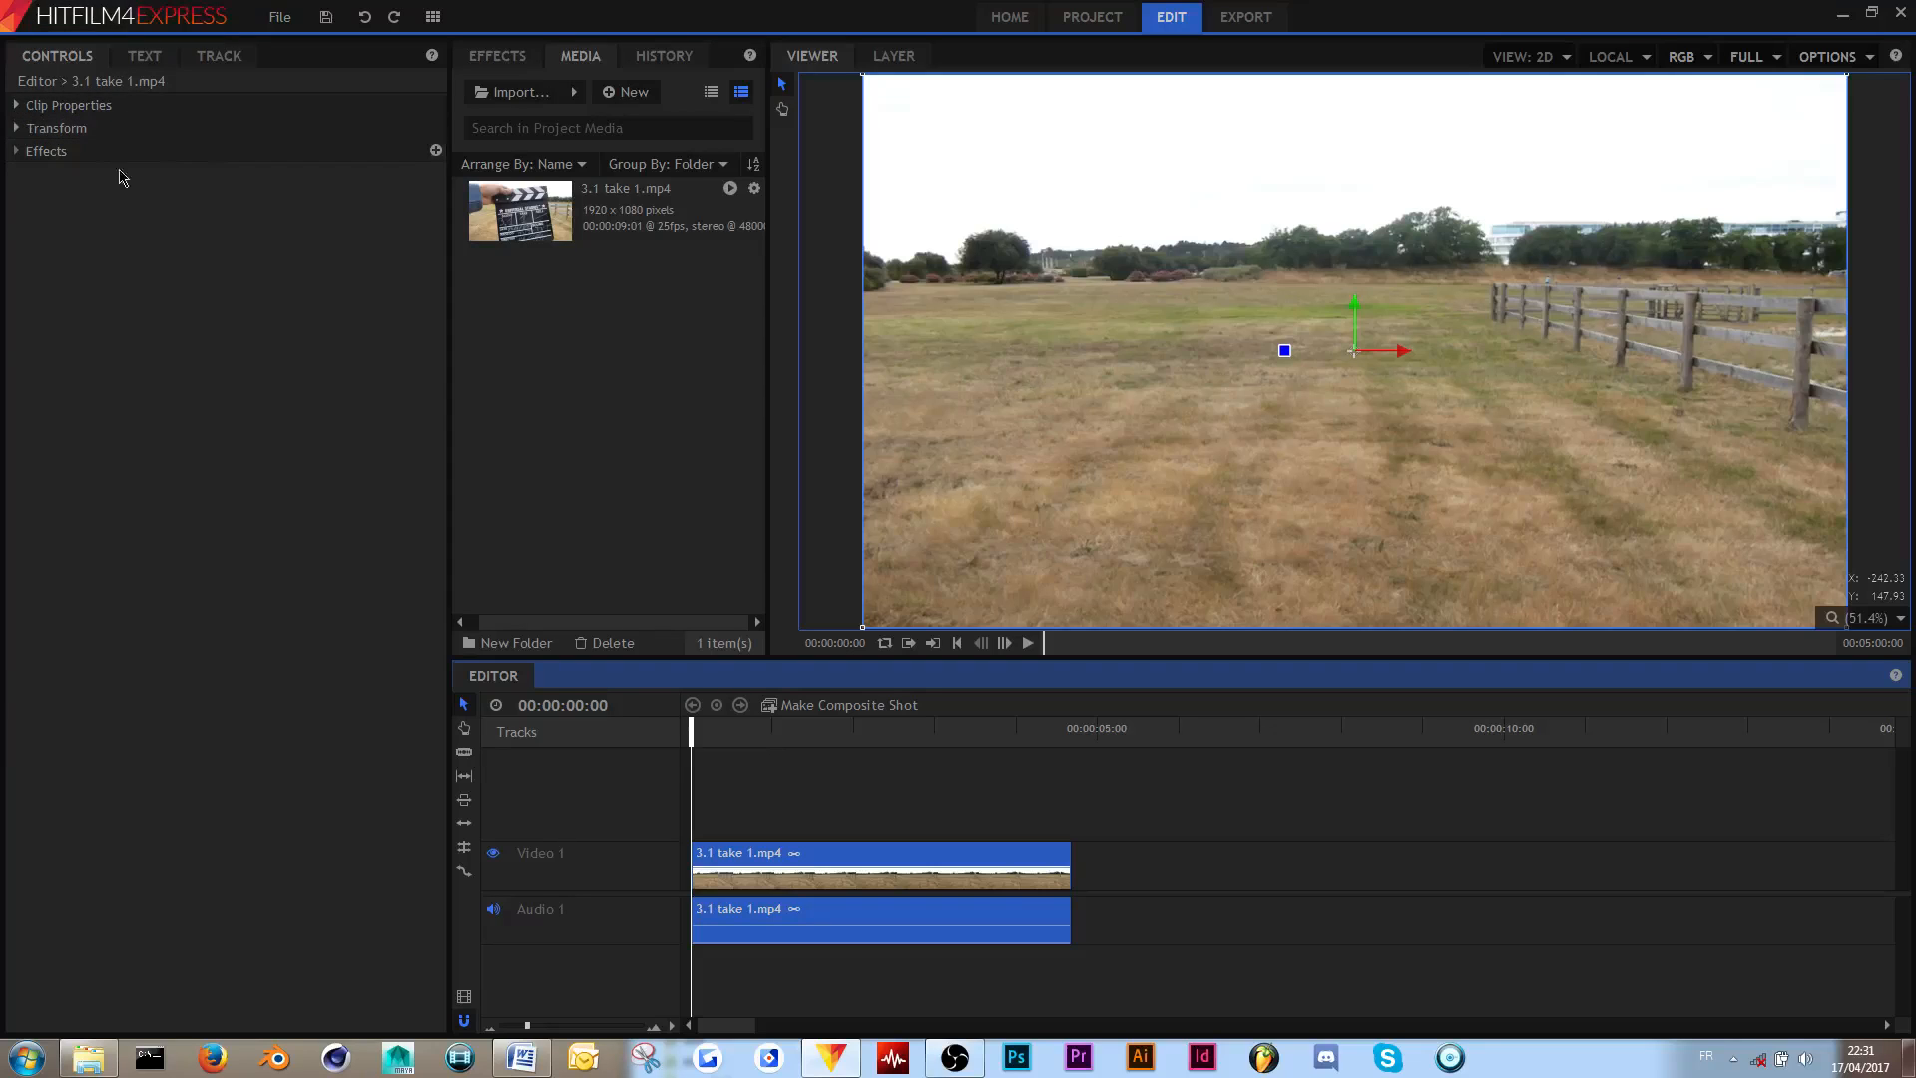
pyautogui.rightClick(896, 853)
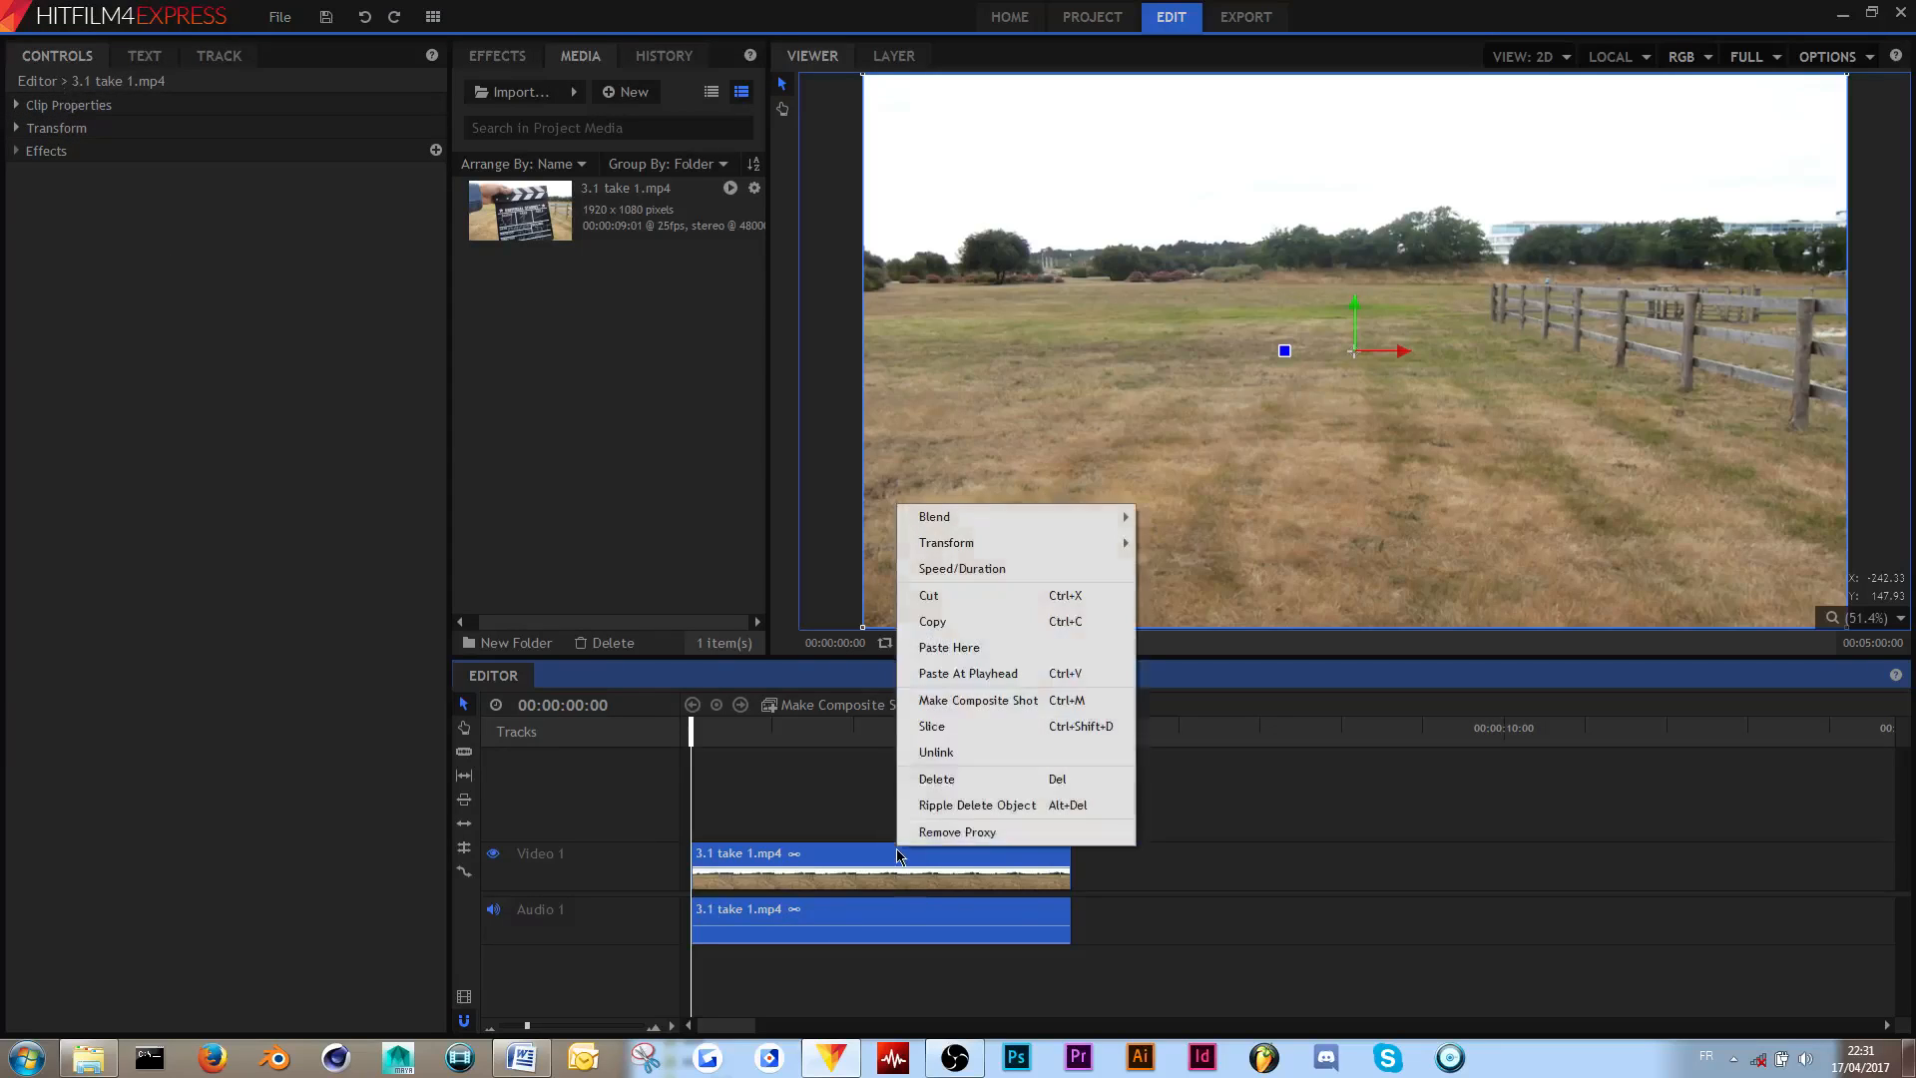
pyautogui.click(978, 759)
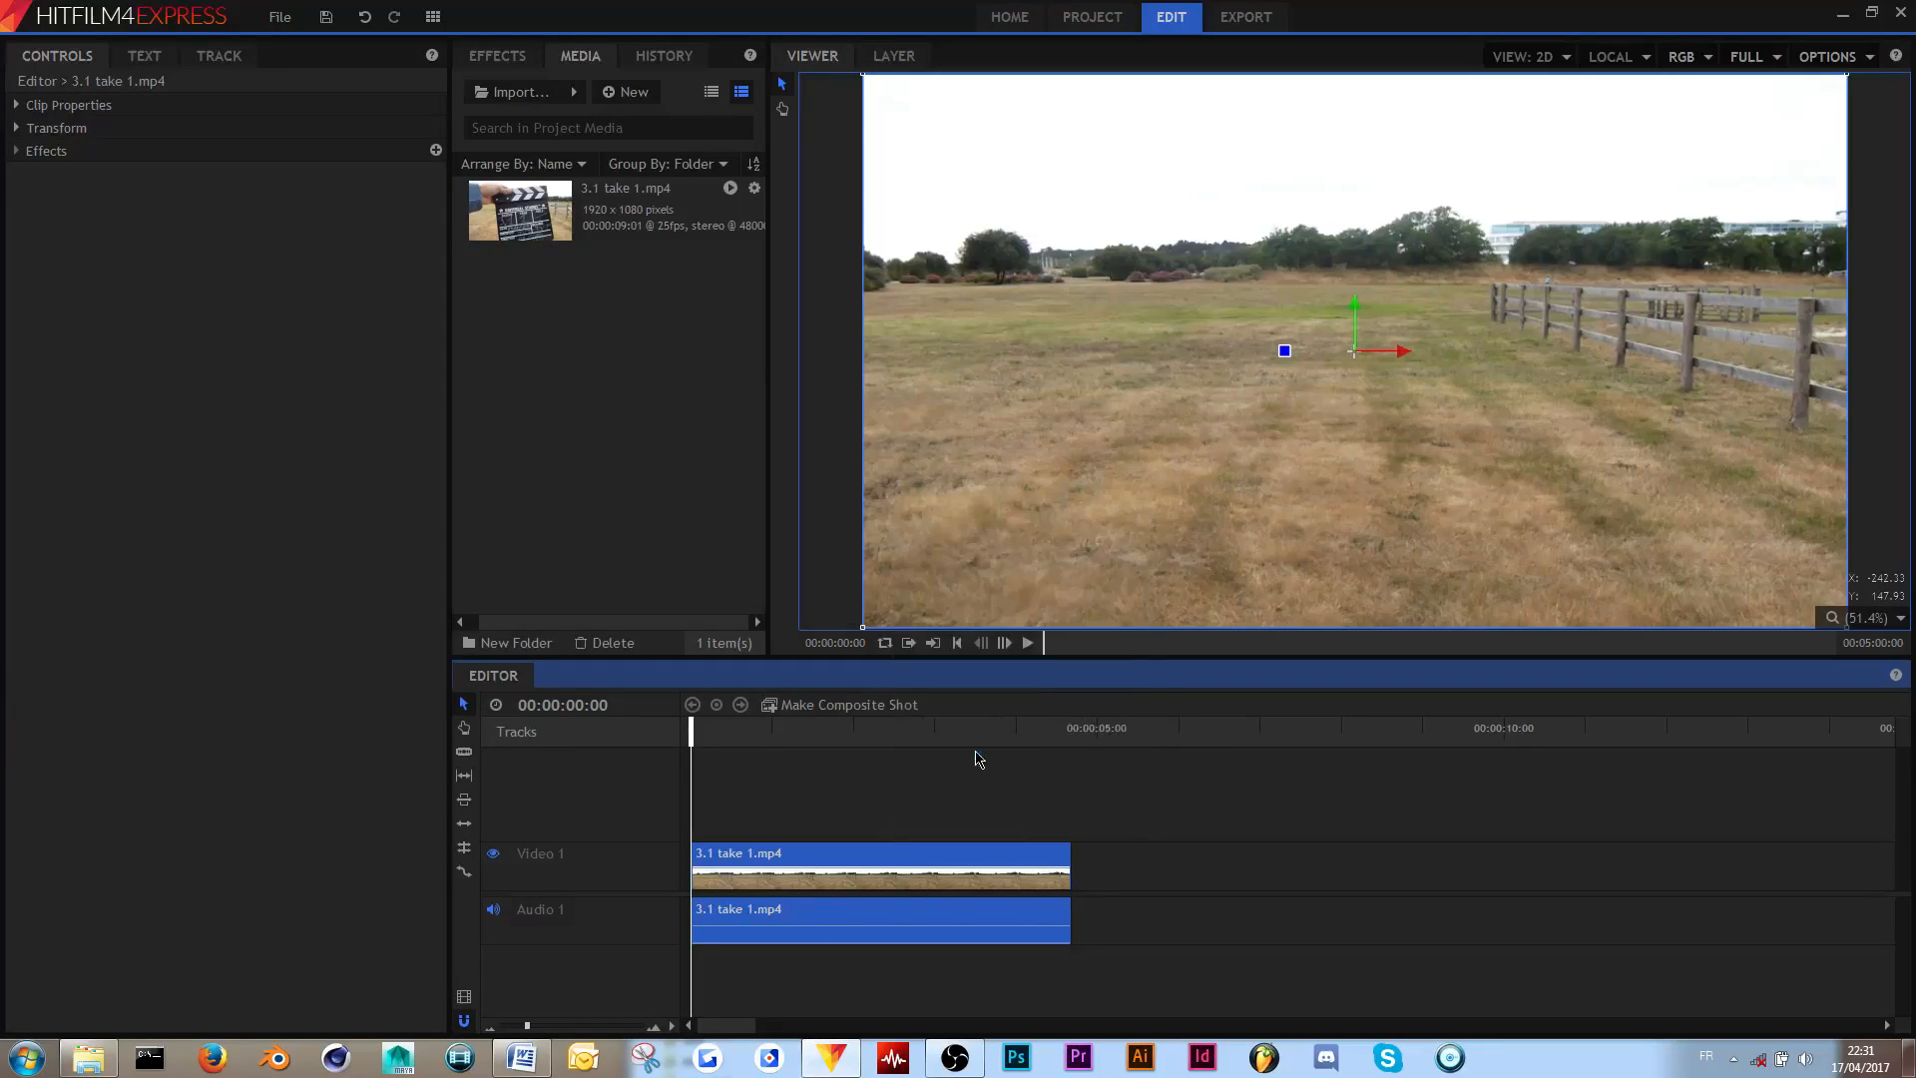
pyautogui.click(889, 777)
pyautogui.click(817, 913)
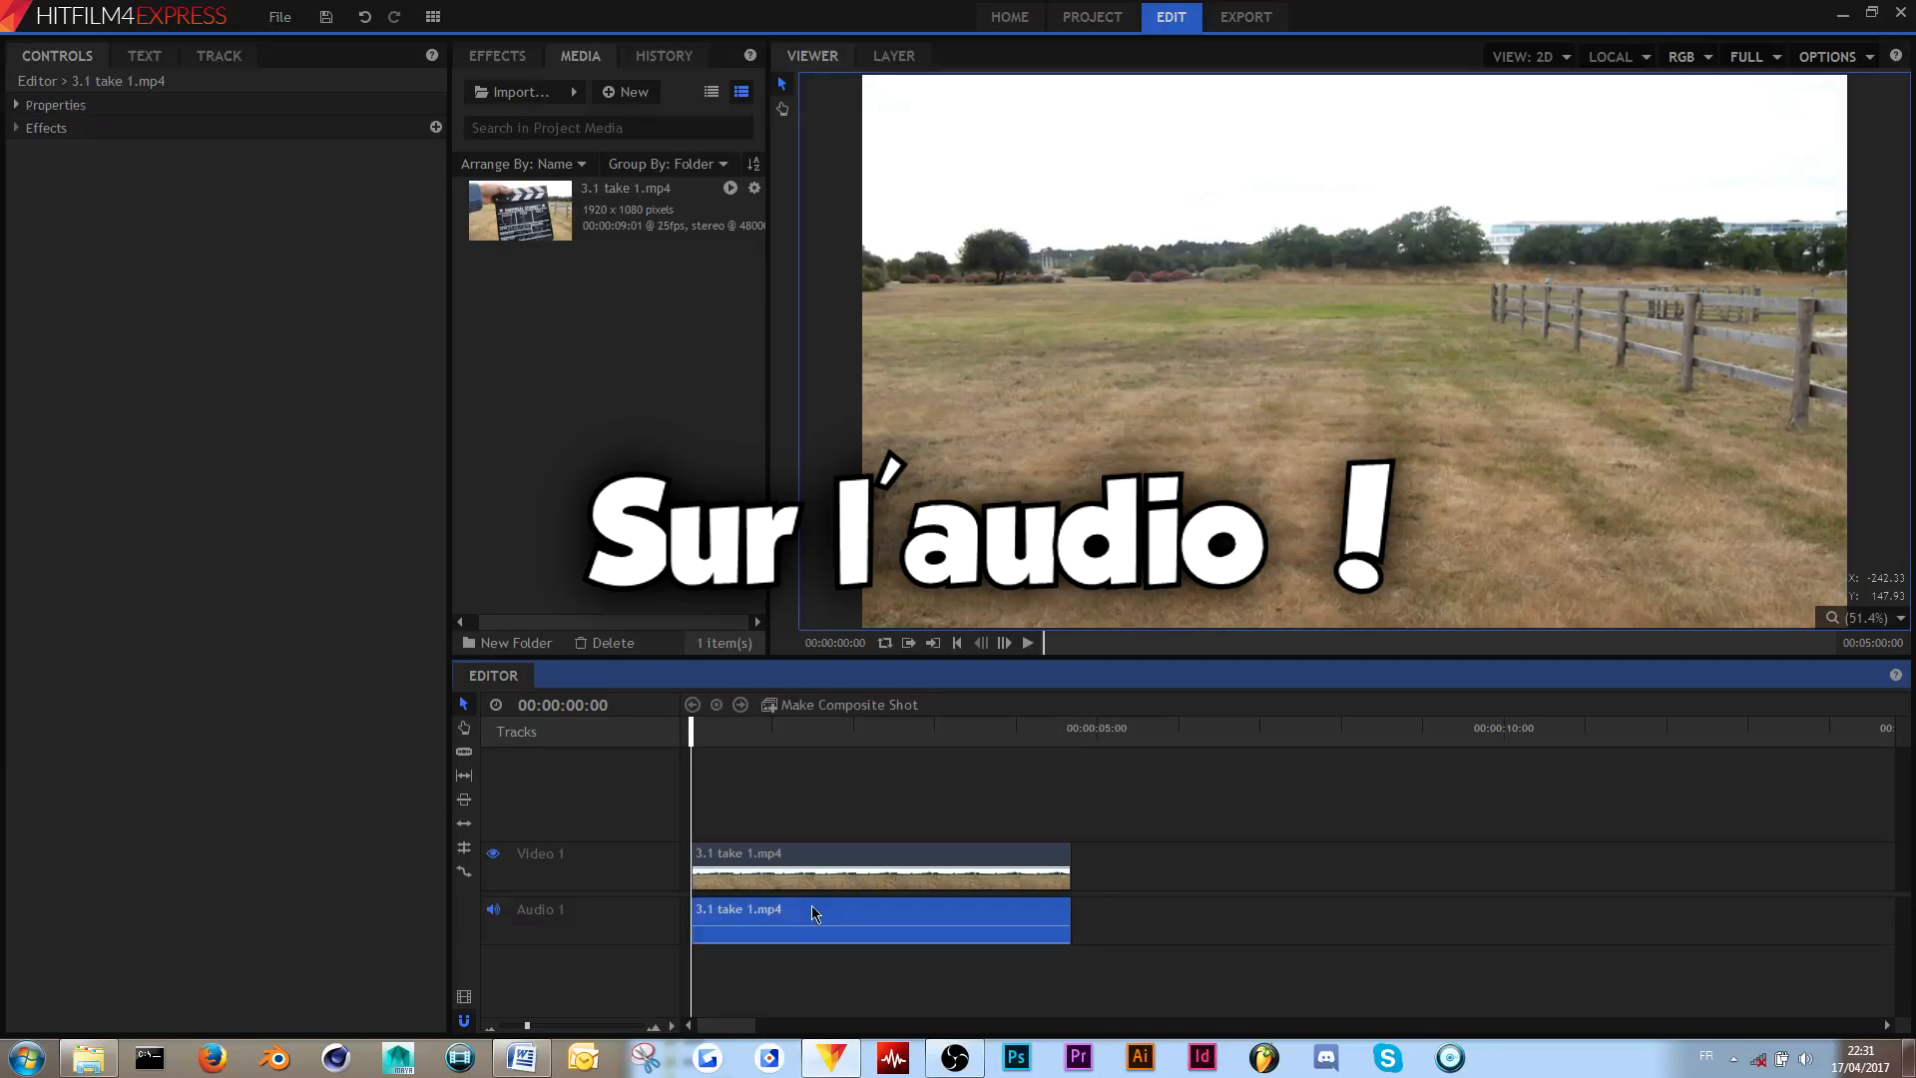
# - Keyframe the audio clip's Level at 00:00:01:04 and lower it to -47 dB at 00:00:01:15
pyautogui.click(30, 105)
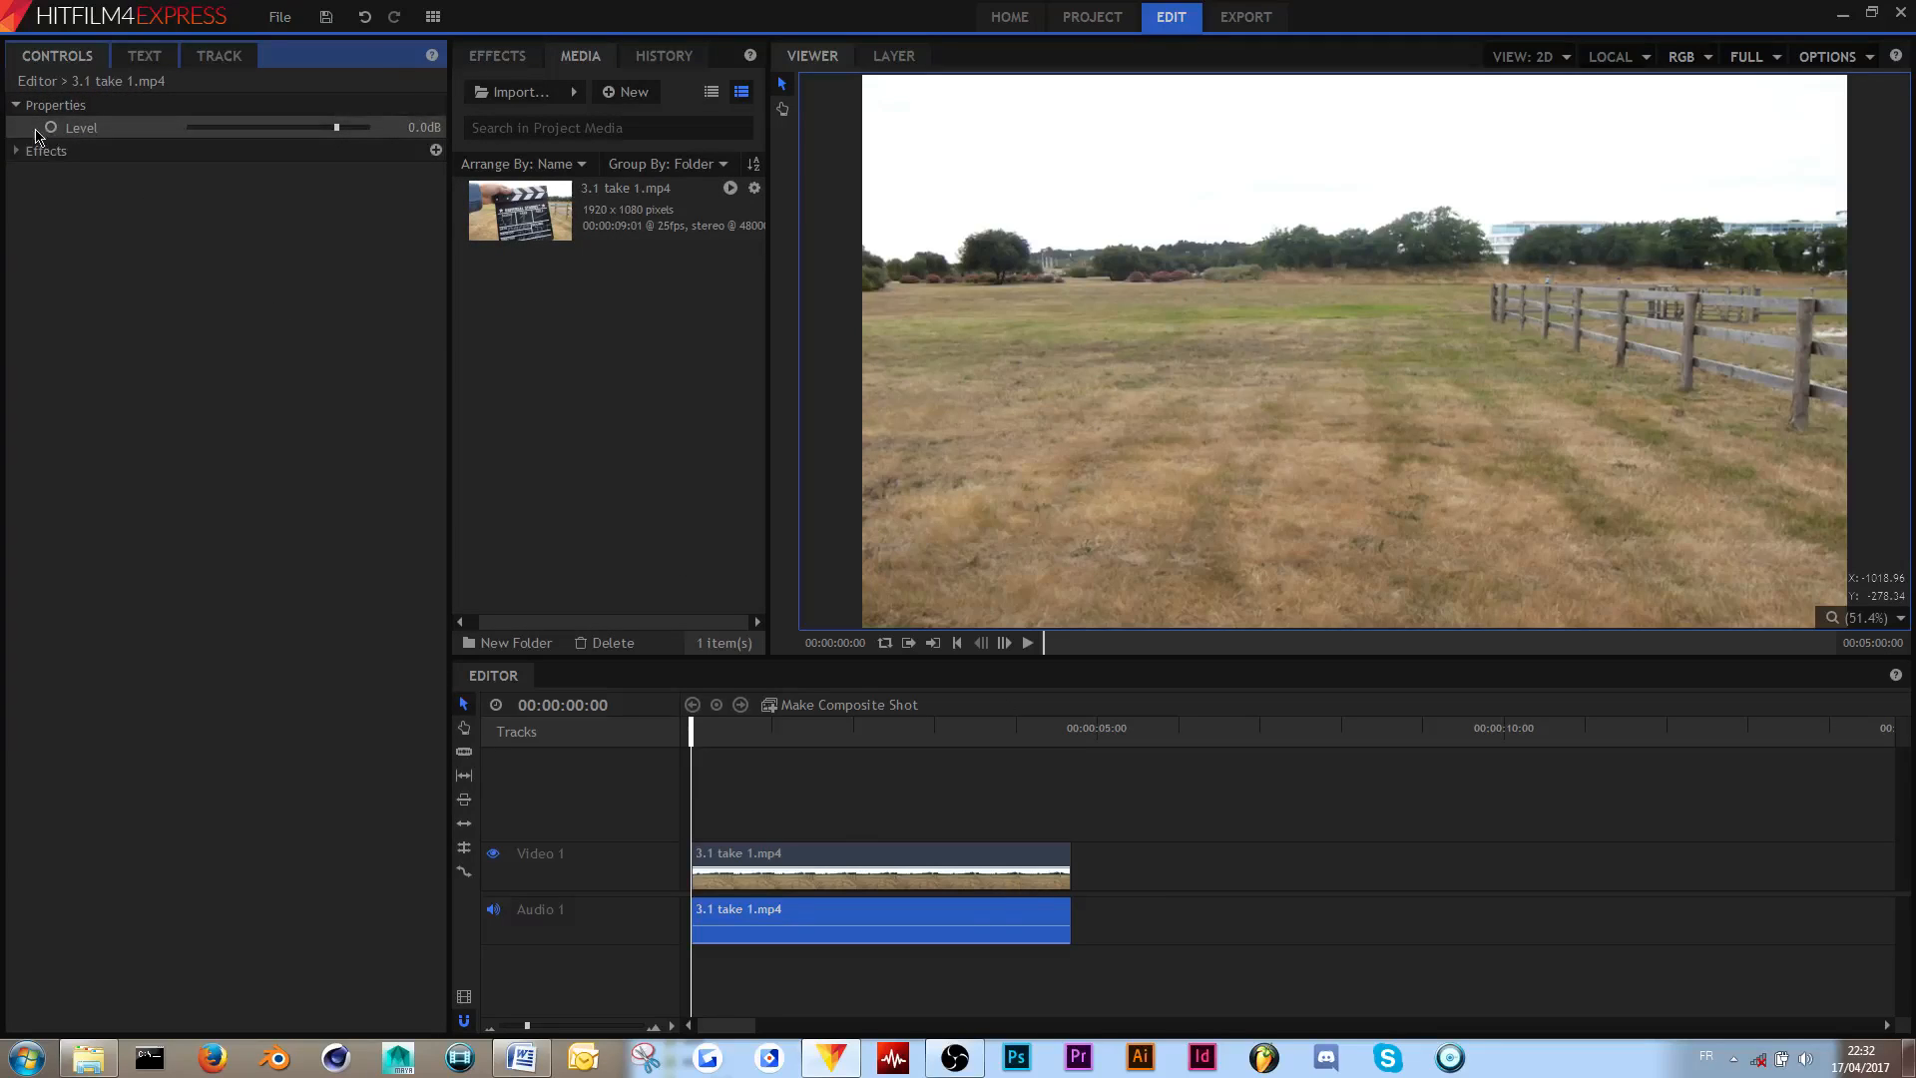
pyautogui.moveTo(691, 731); pyautogui.dragTo(785, 731)
pyautogui.click(61, 129)
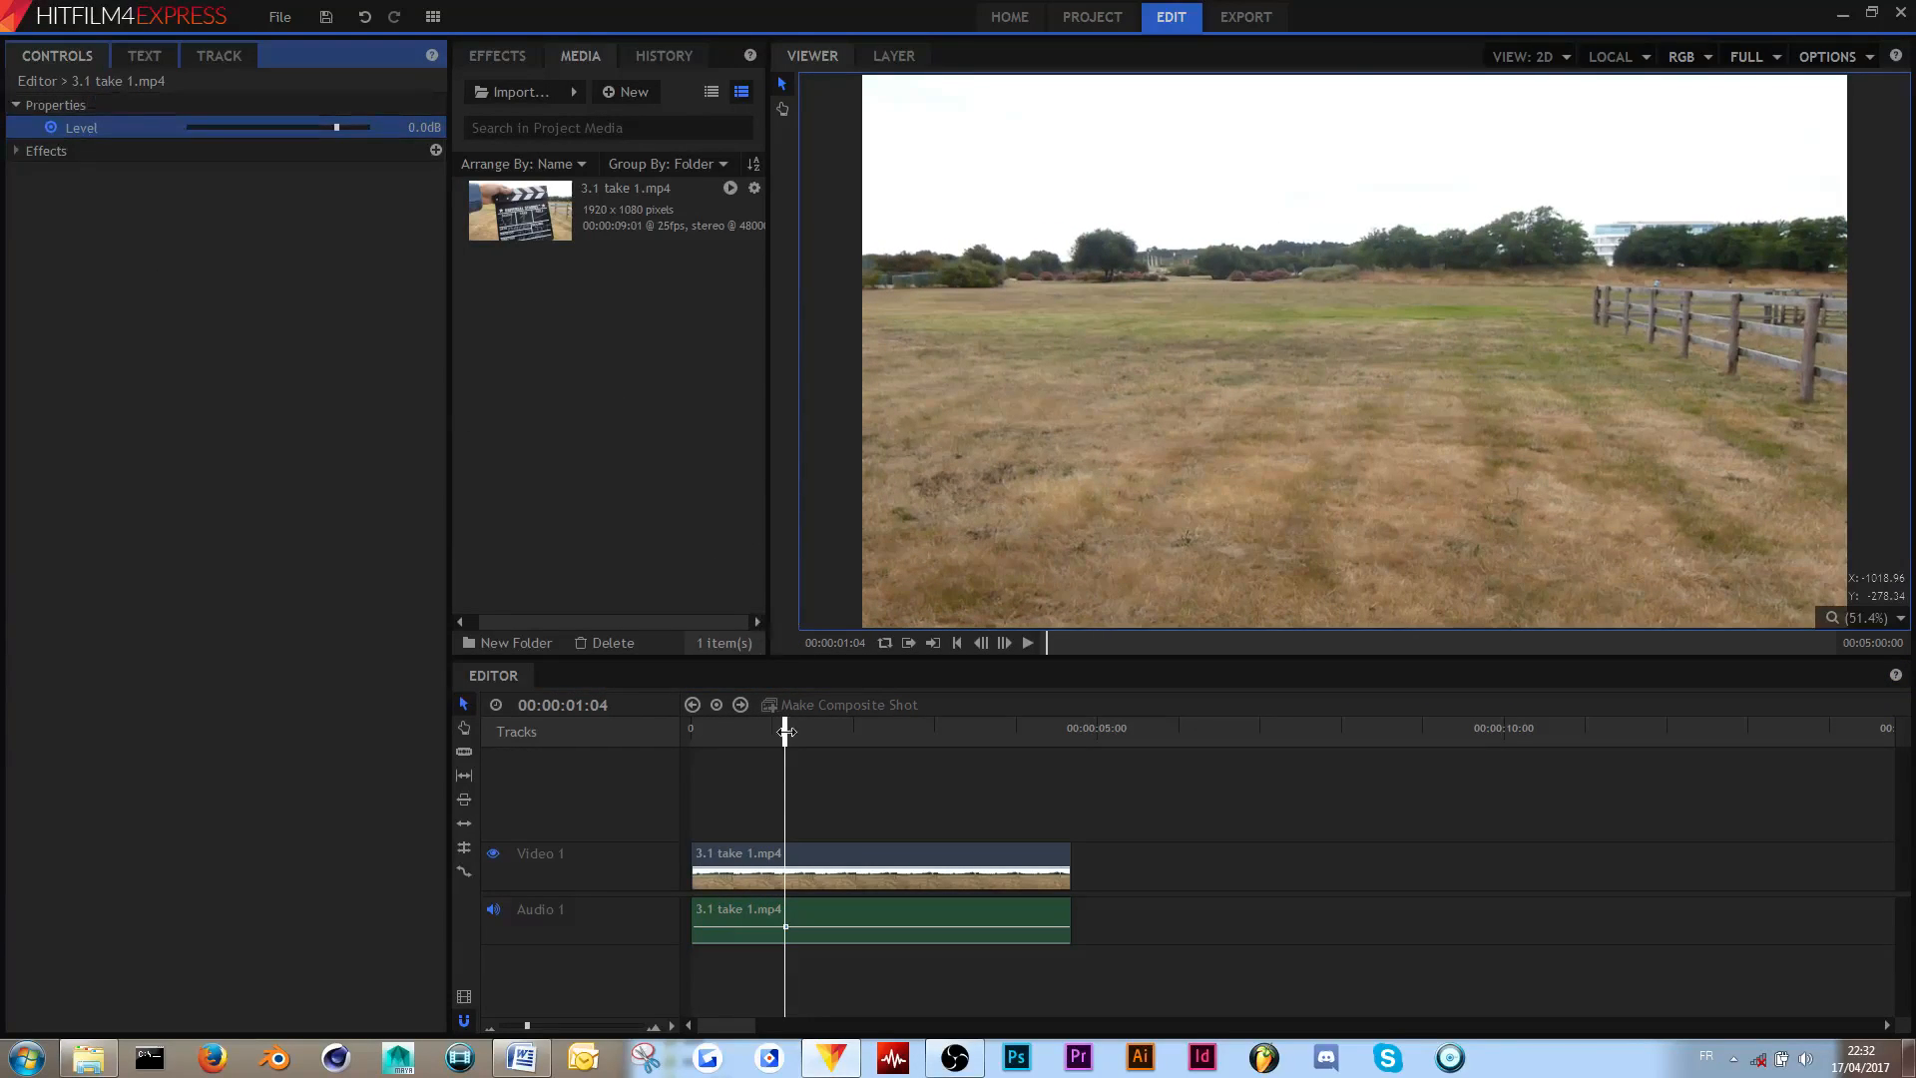
pyautogui.moveTo(785, 729); pyautogui.dragTo(821, 731)
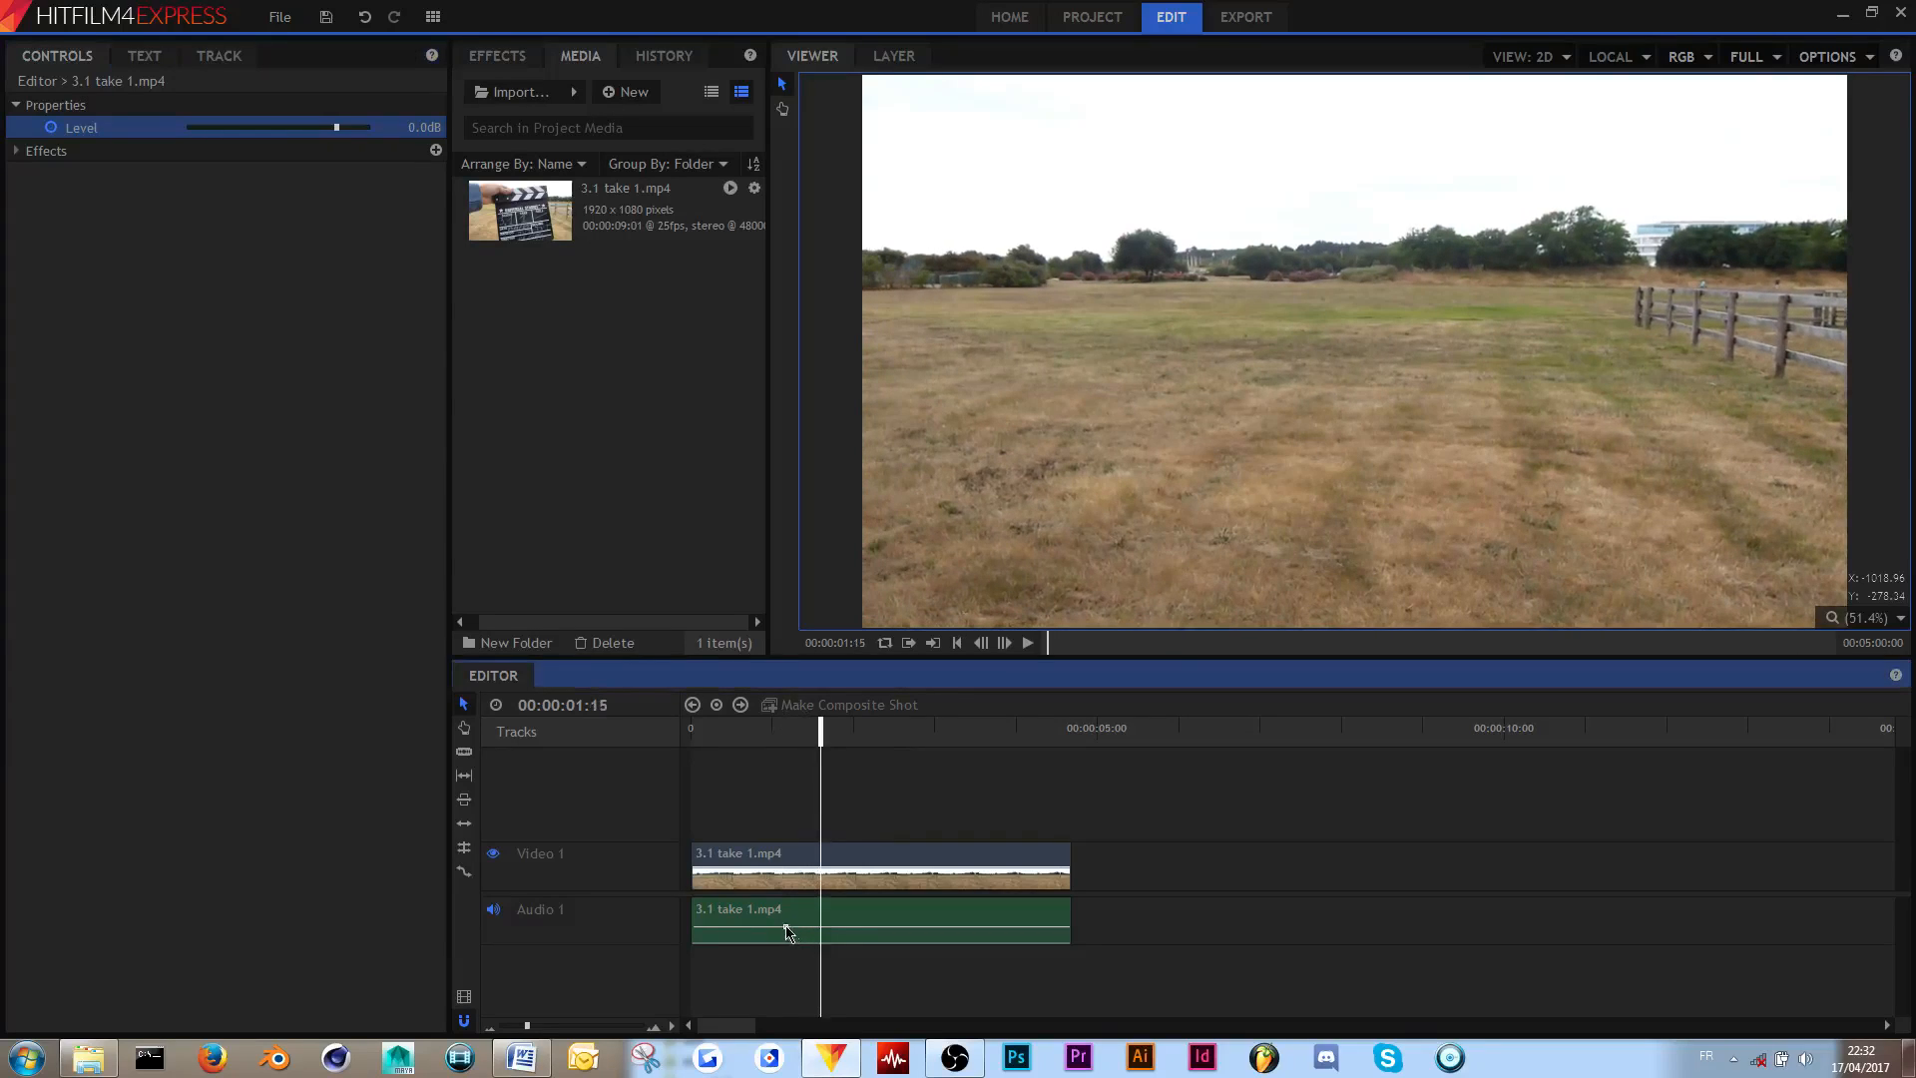
pyautogui.moveTo(337, 138); pyautogui.dragTo(223, 135)
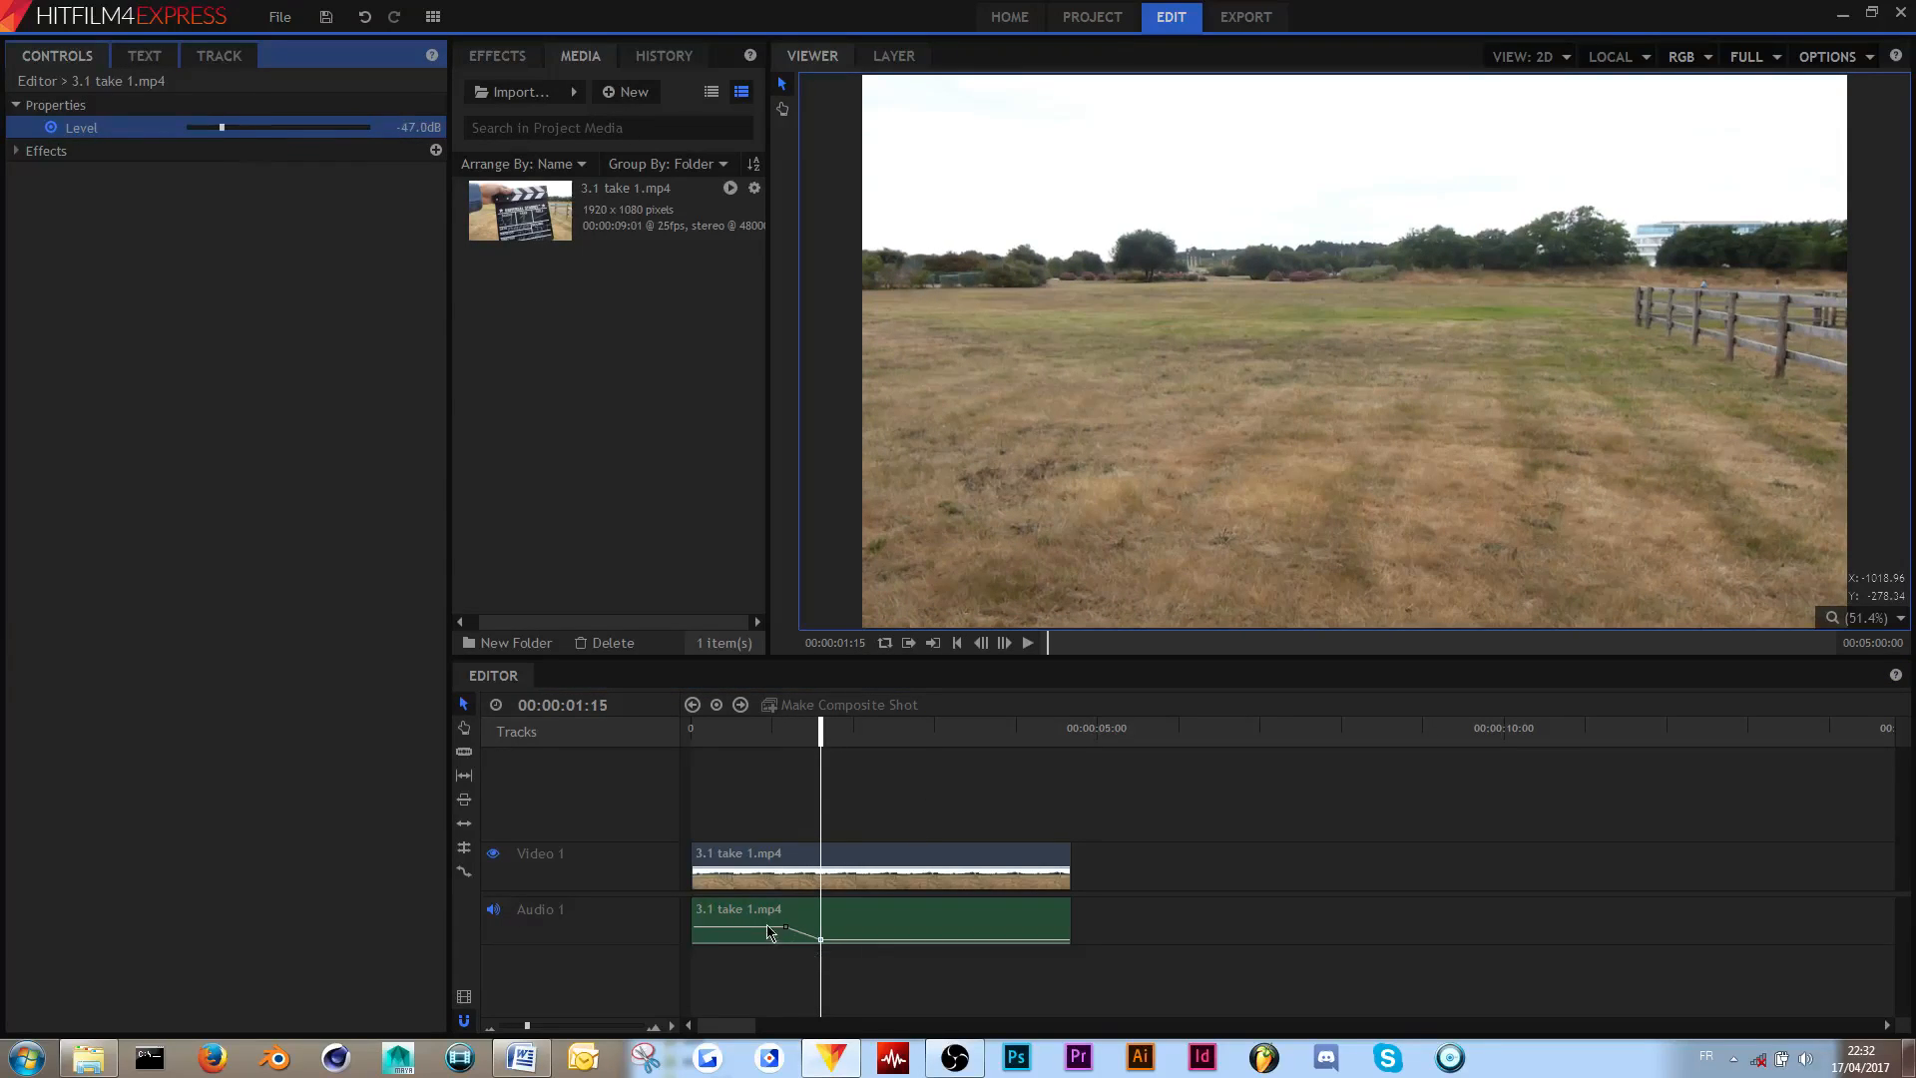
# - Add a third audio Level keyframe of 0 dB at 00:00:02:12
pyautogui.click(816, 732)
pyautogui.press('space')
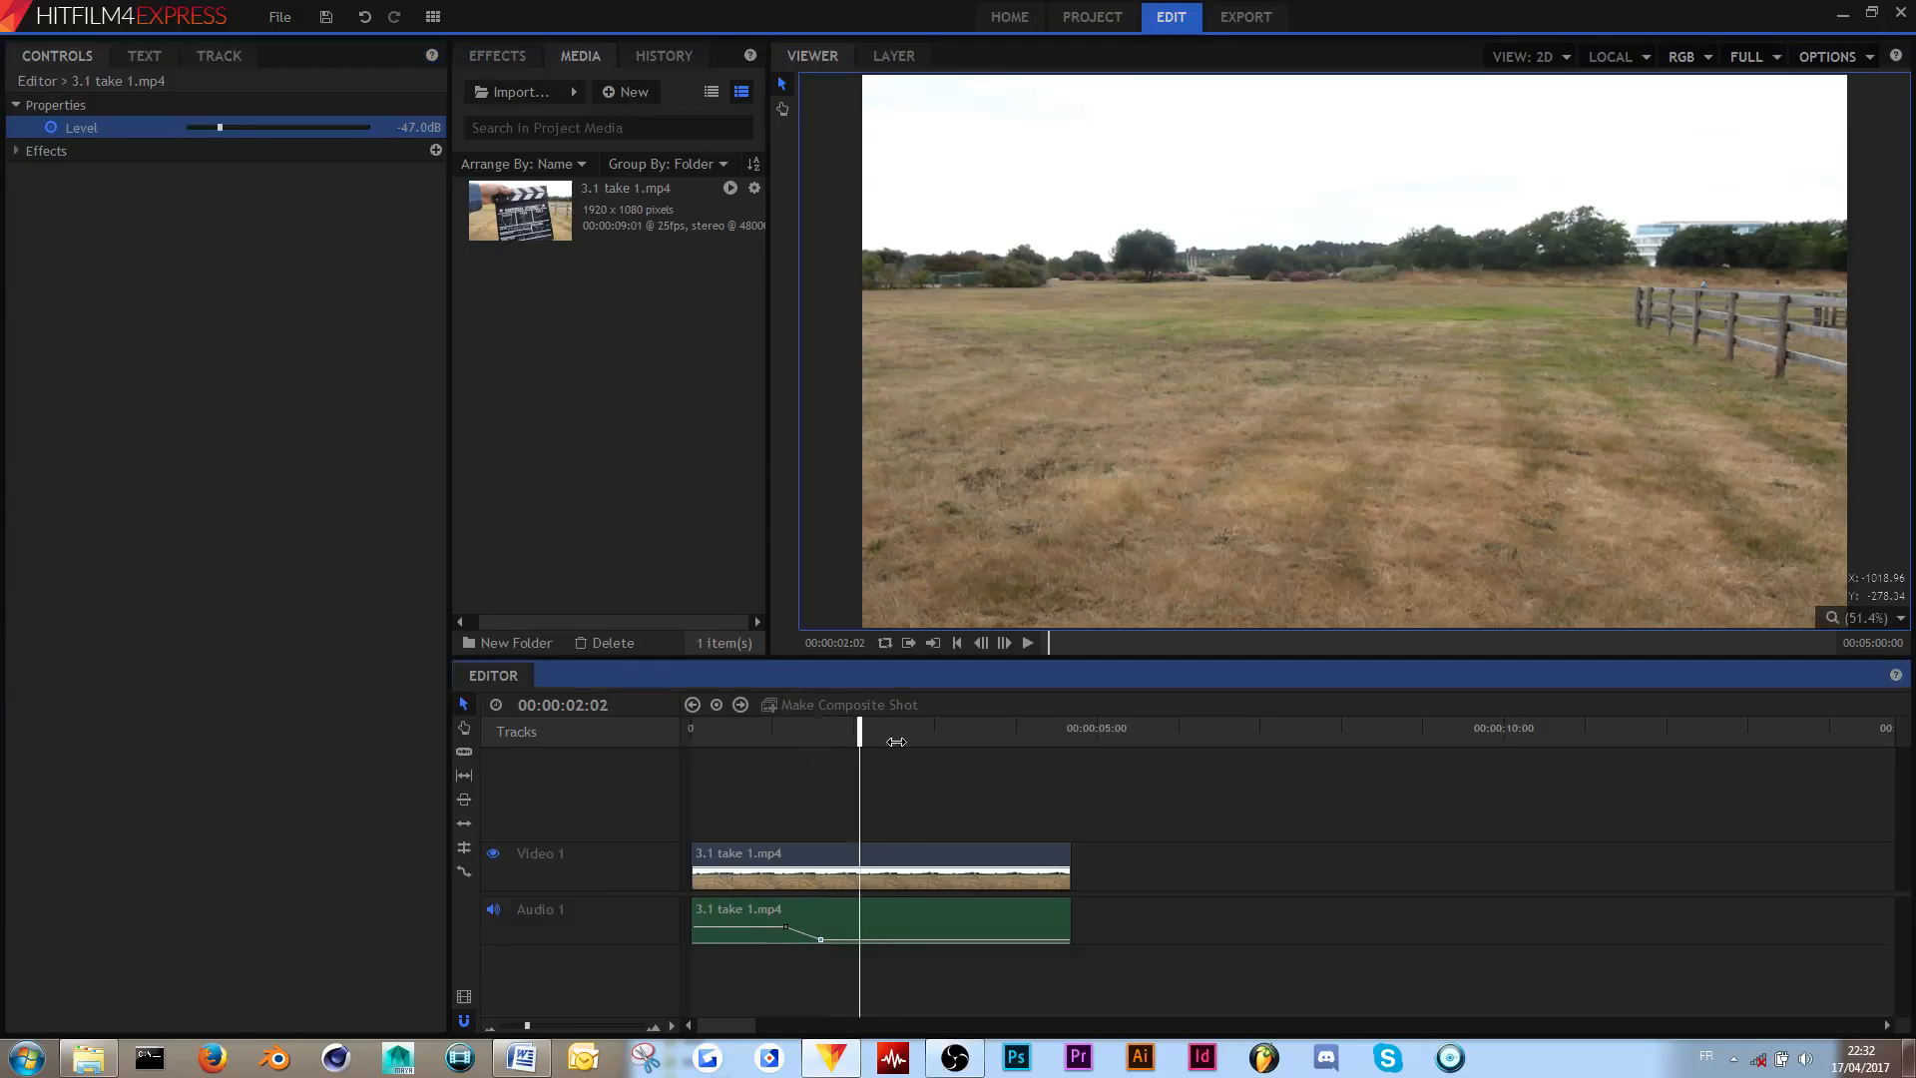
pyautogui.moveTo(220, 130); pyautogui.dragTo(304, 141)
pyautogui.click(417, 127)
pyautogui.write('0')
pyautogui.press('Return')
pyautogui.moveTo(764, 735); pyautogui.dragTo(892, 734)
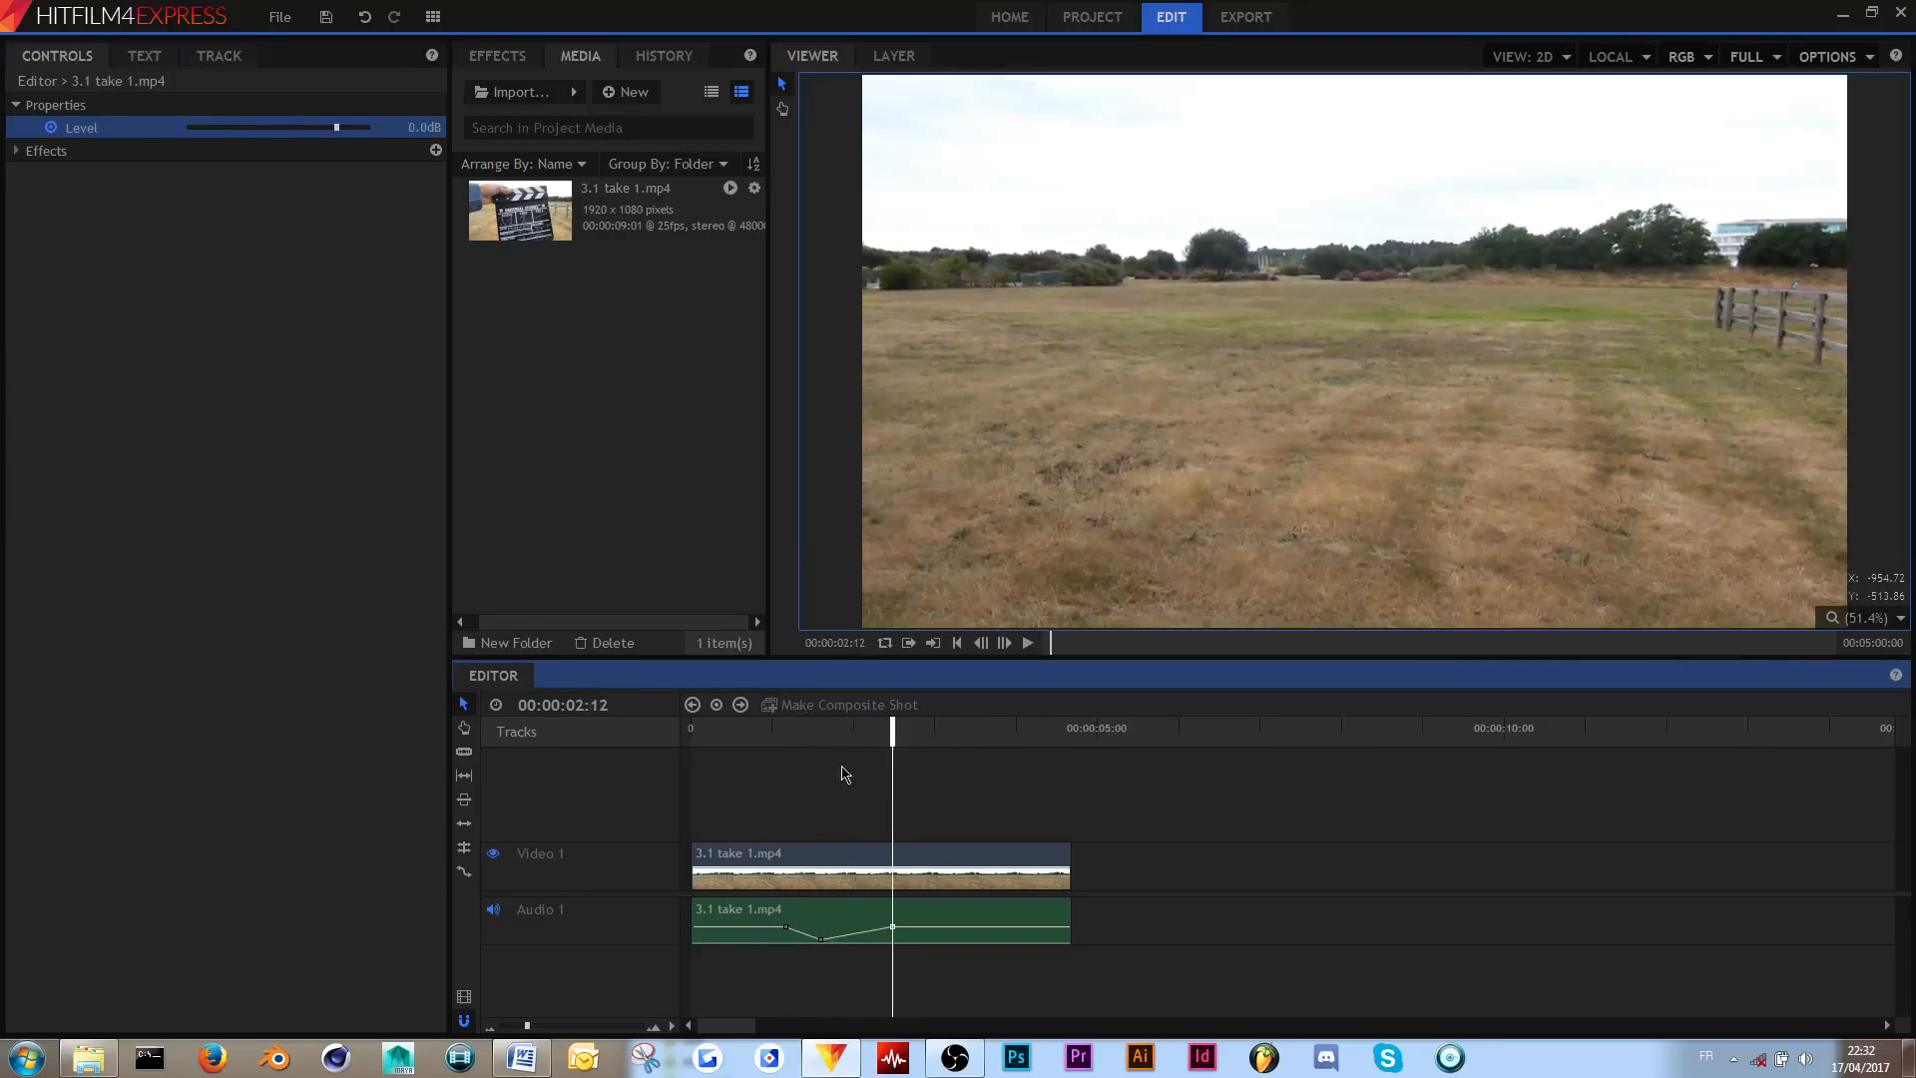
# - Move the playhead to 00:00:00:24 and examine the effects library's Audio, Blurs and Stylize categories
pyautogui.click(771, 741)
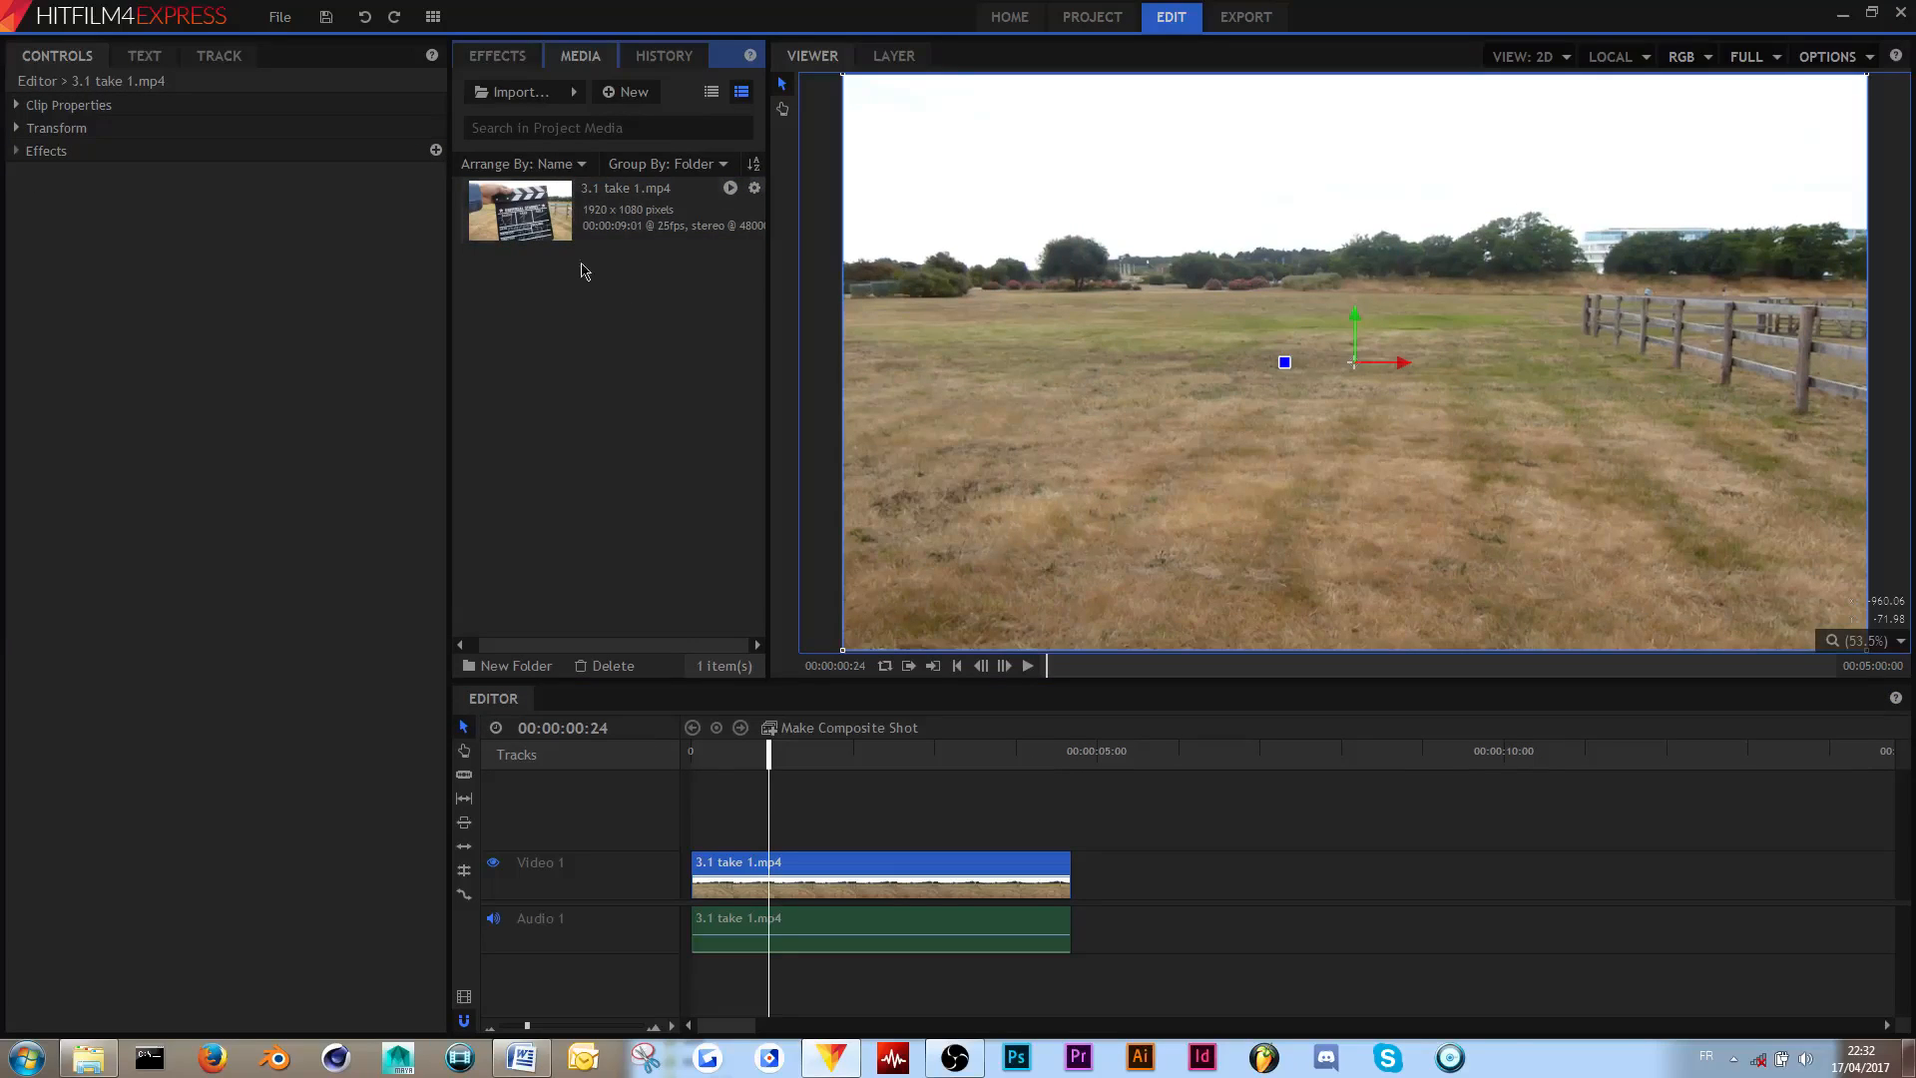
pyautogui.click(523, 57)
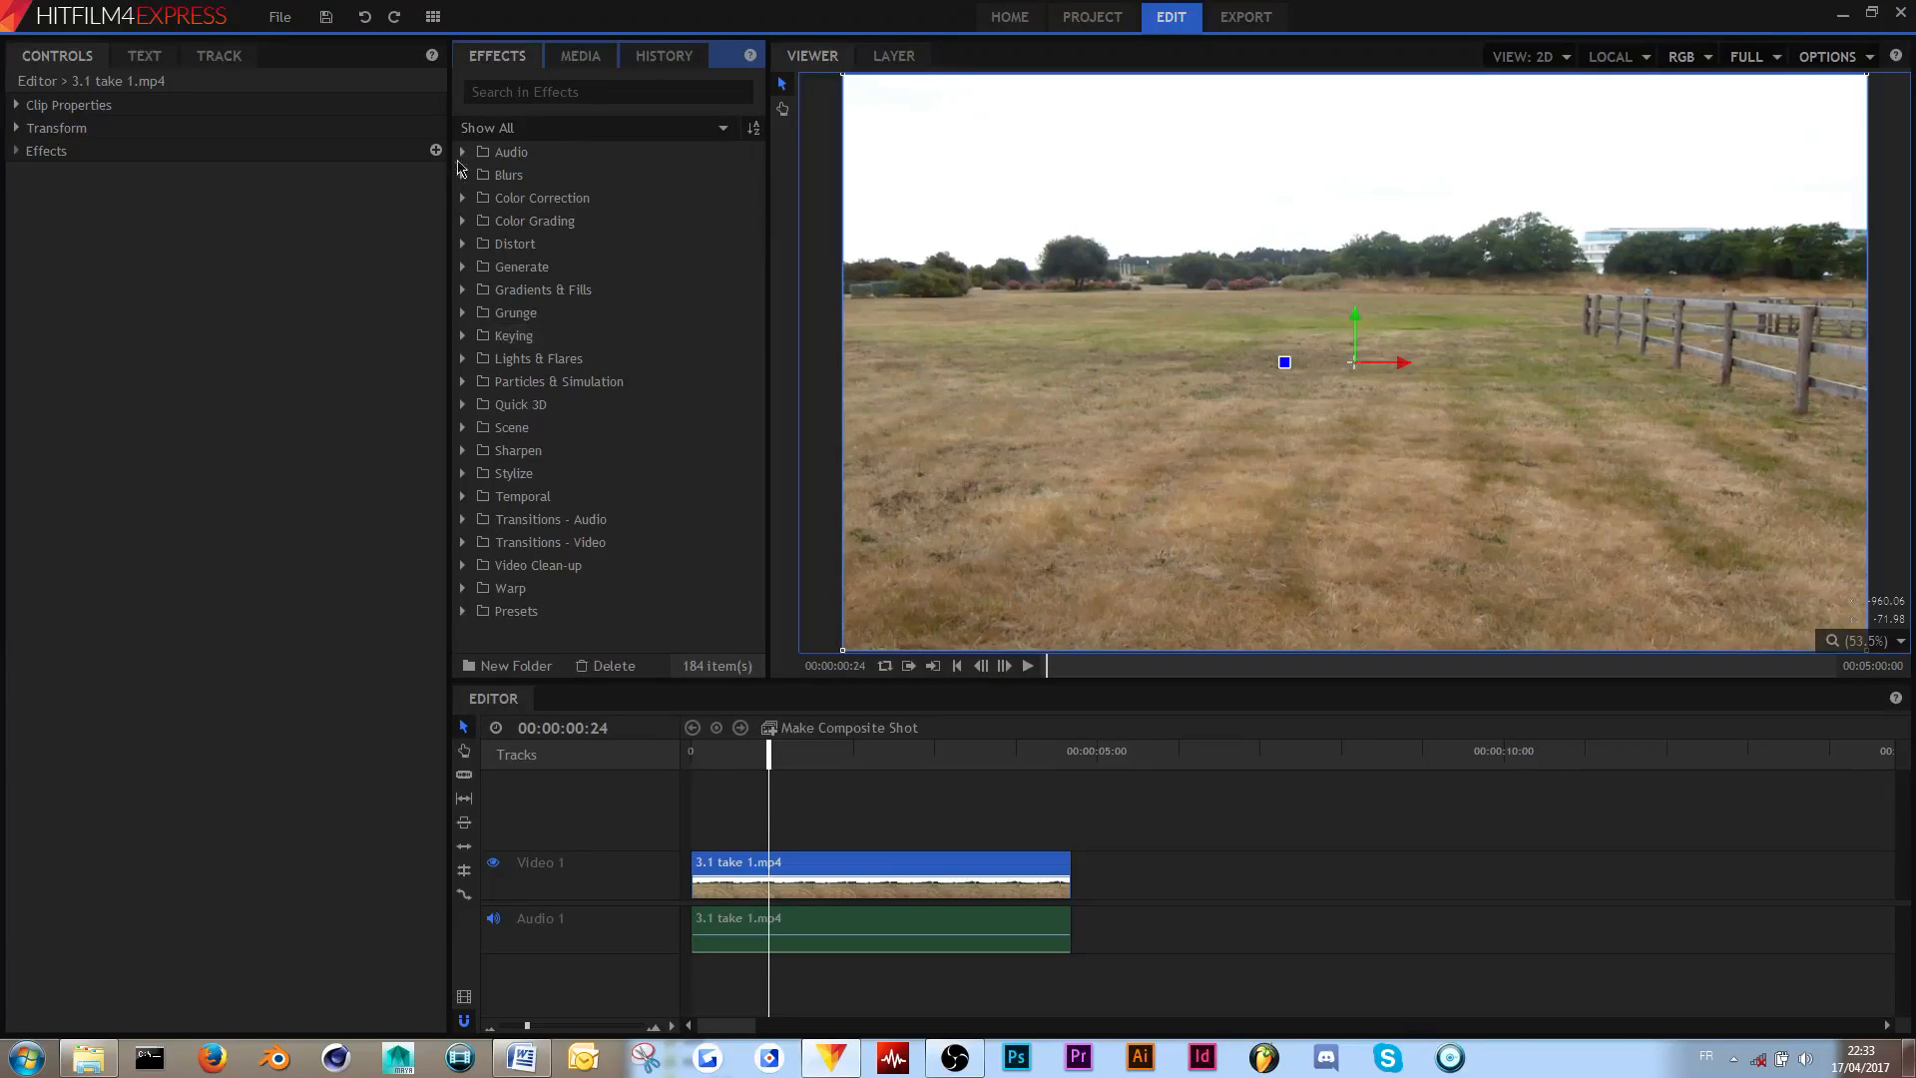
pyautogui.click(462, 152)
pyautogui.click(462, 152)
pyautogui.click(462, 174)
pyautogui.click(462, 175)
pyautogui.click(462, 476)
pyautogui.scroll(-2, 499, 439)
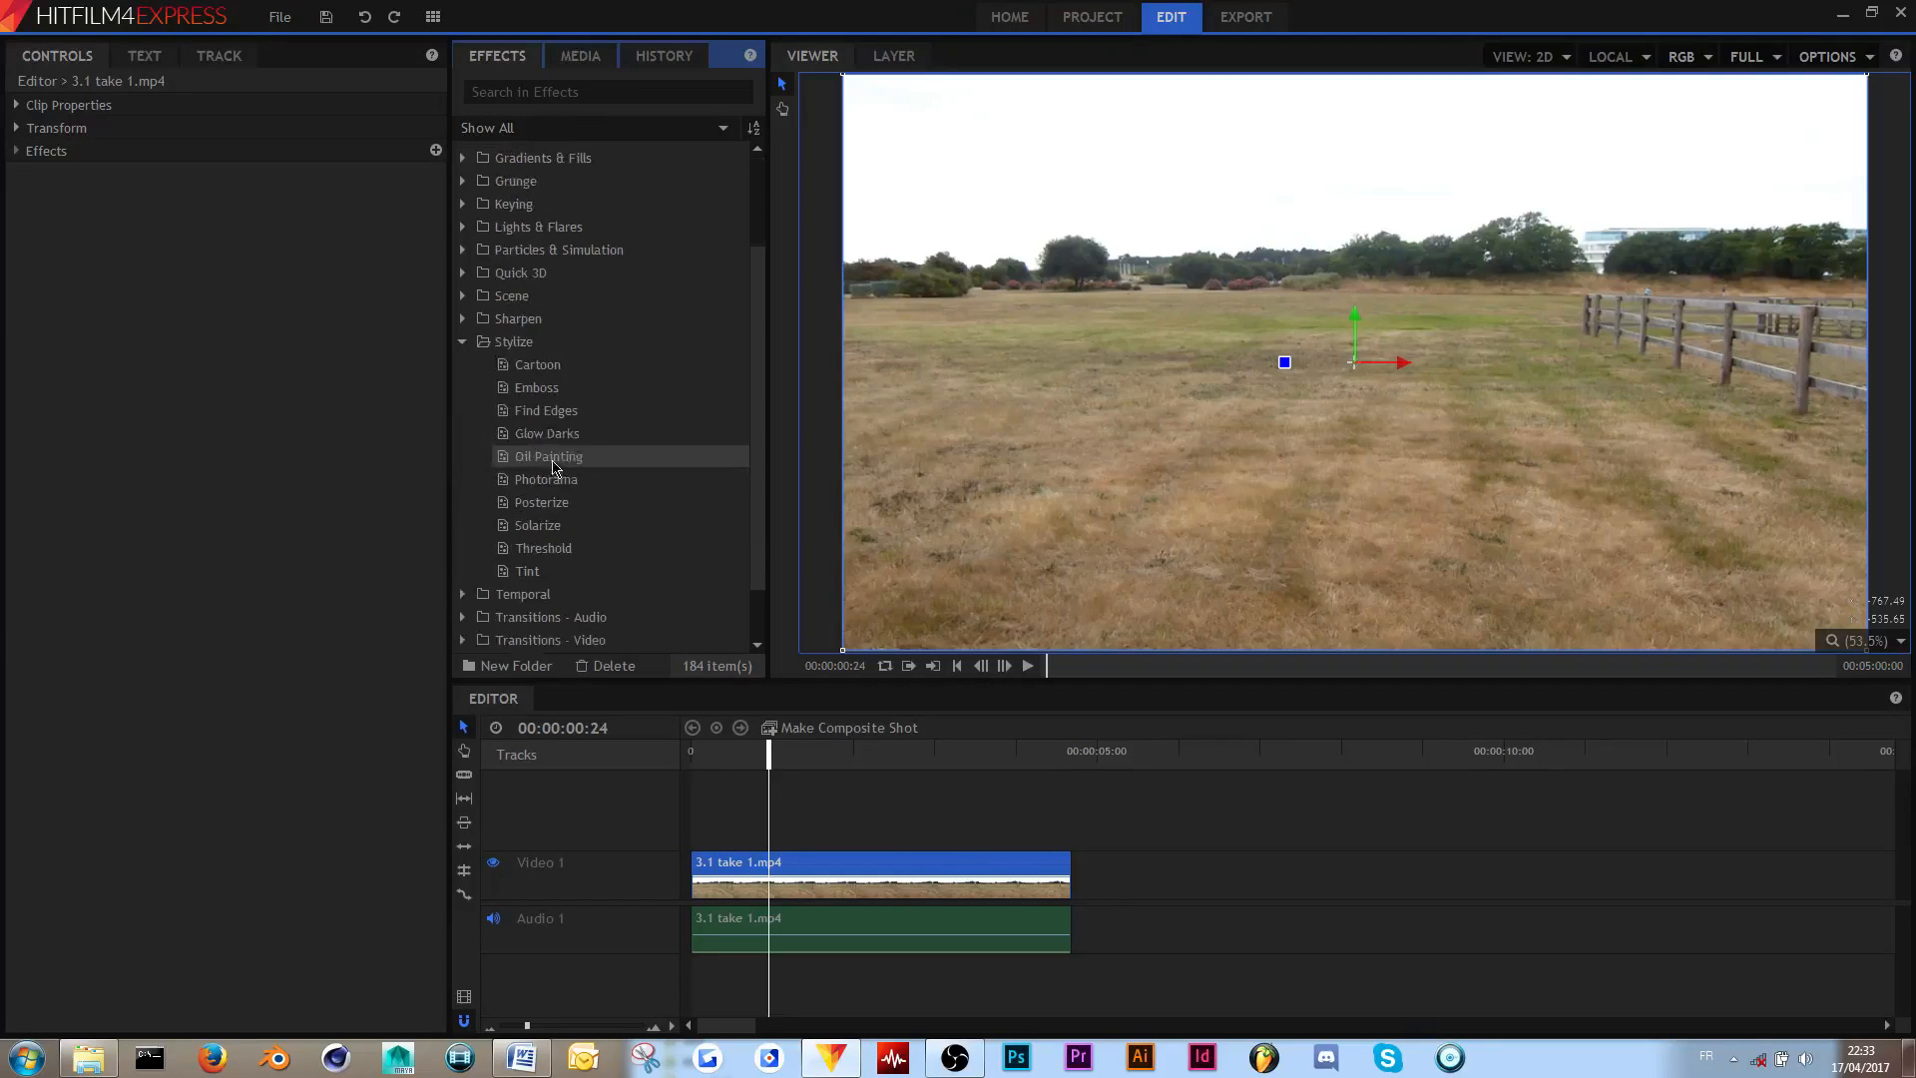
# - Try Stylize effects such as Cartoon, Find Edges and Glow Darks on the Video 1 clip, undoing the trials
pyautogui.moveTo(586, 375); pyautogui.dragTo(933, 878)
pyautogui.moveTo(539, 388); pyautogui.dragTo(586, 483)
pyautogui.moveTo(547, 410); pyautogui.dragTo(889, 869)
pyautogui.hotkey('ctrl', 'z')
pyautogui.moveTo(547, 433); pyautogui.dragTo(882, 866)
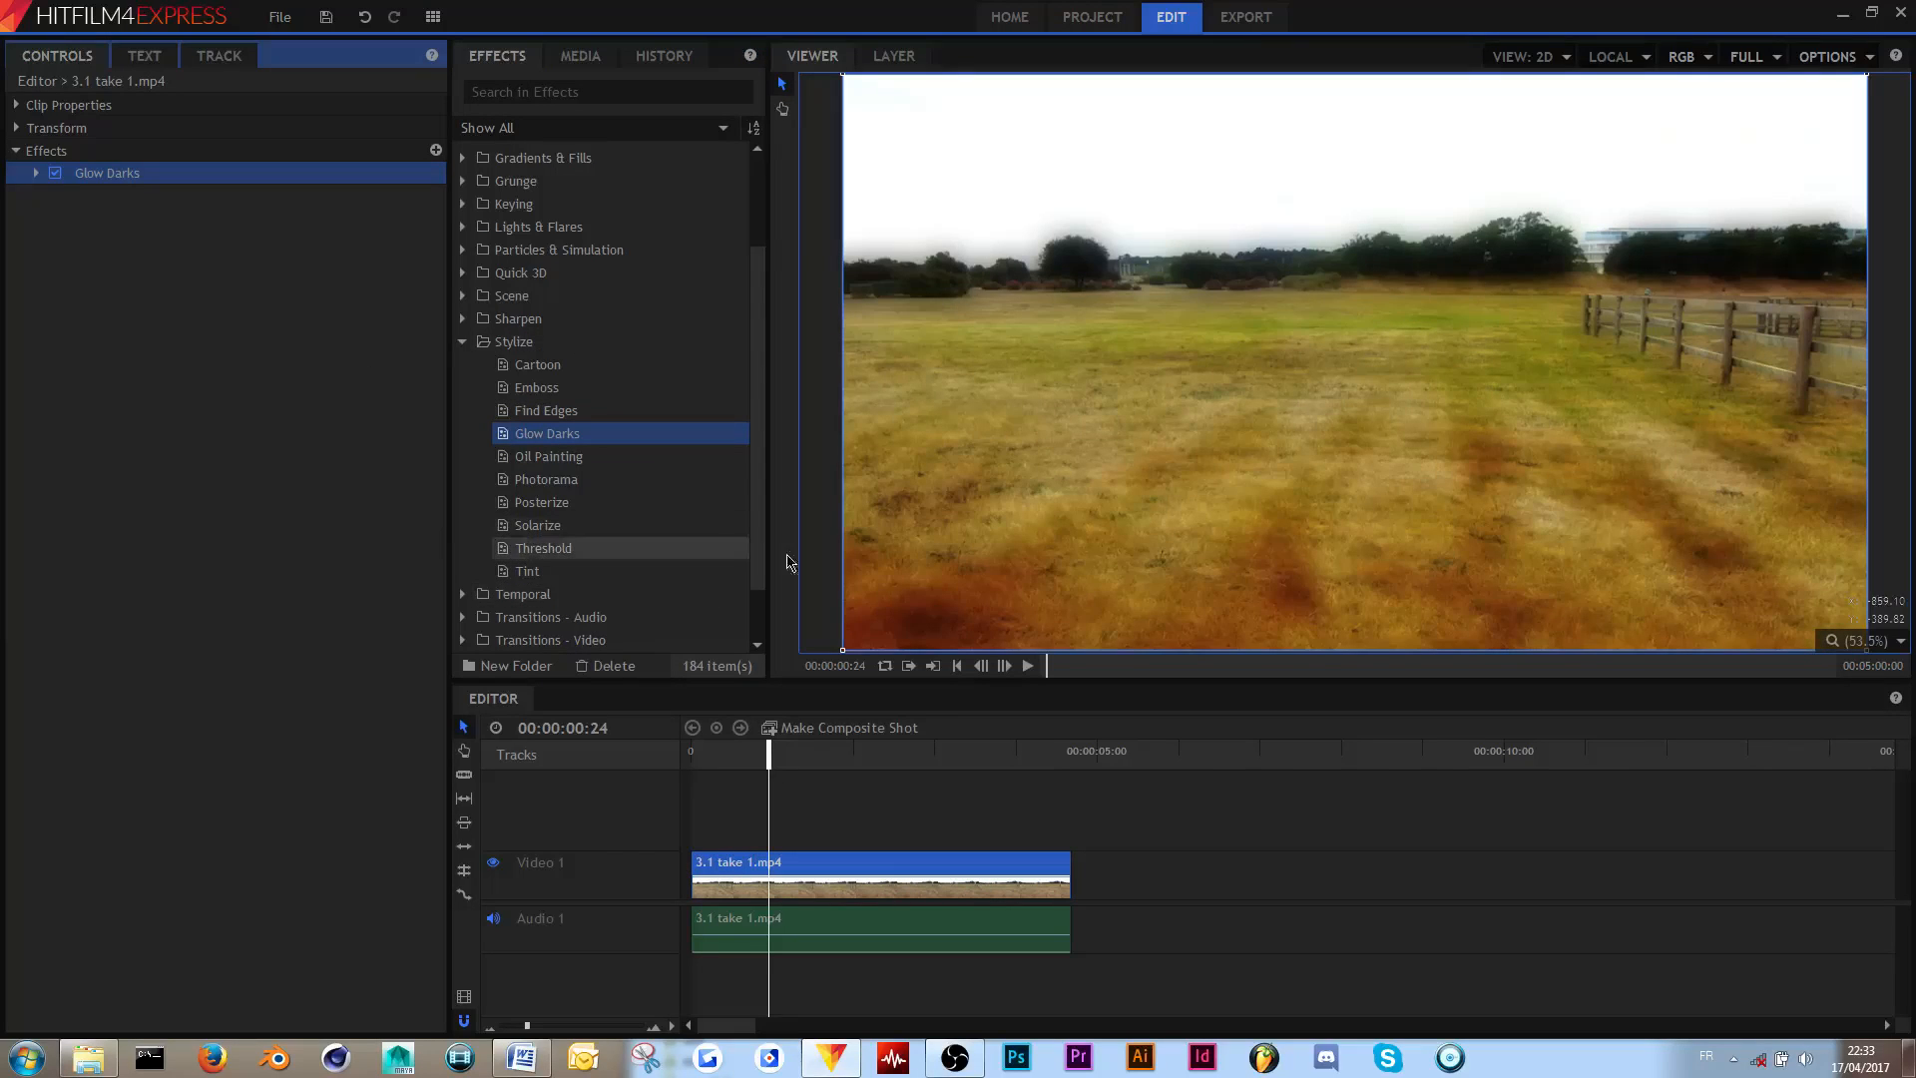
pyautogui.hotkey('ctrl', 'z')
pyautogui.scroll(3, 625, 440)
pyautogui.click(464, 474)
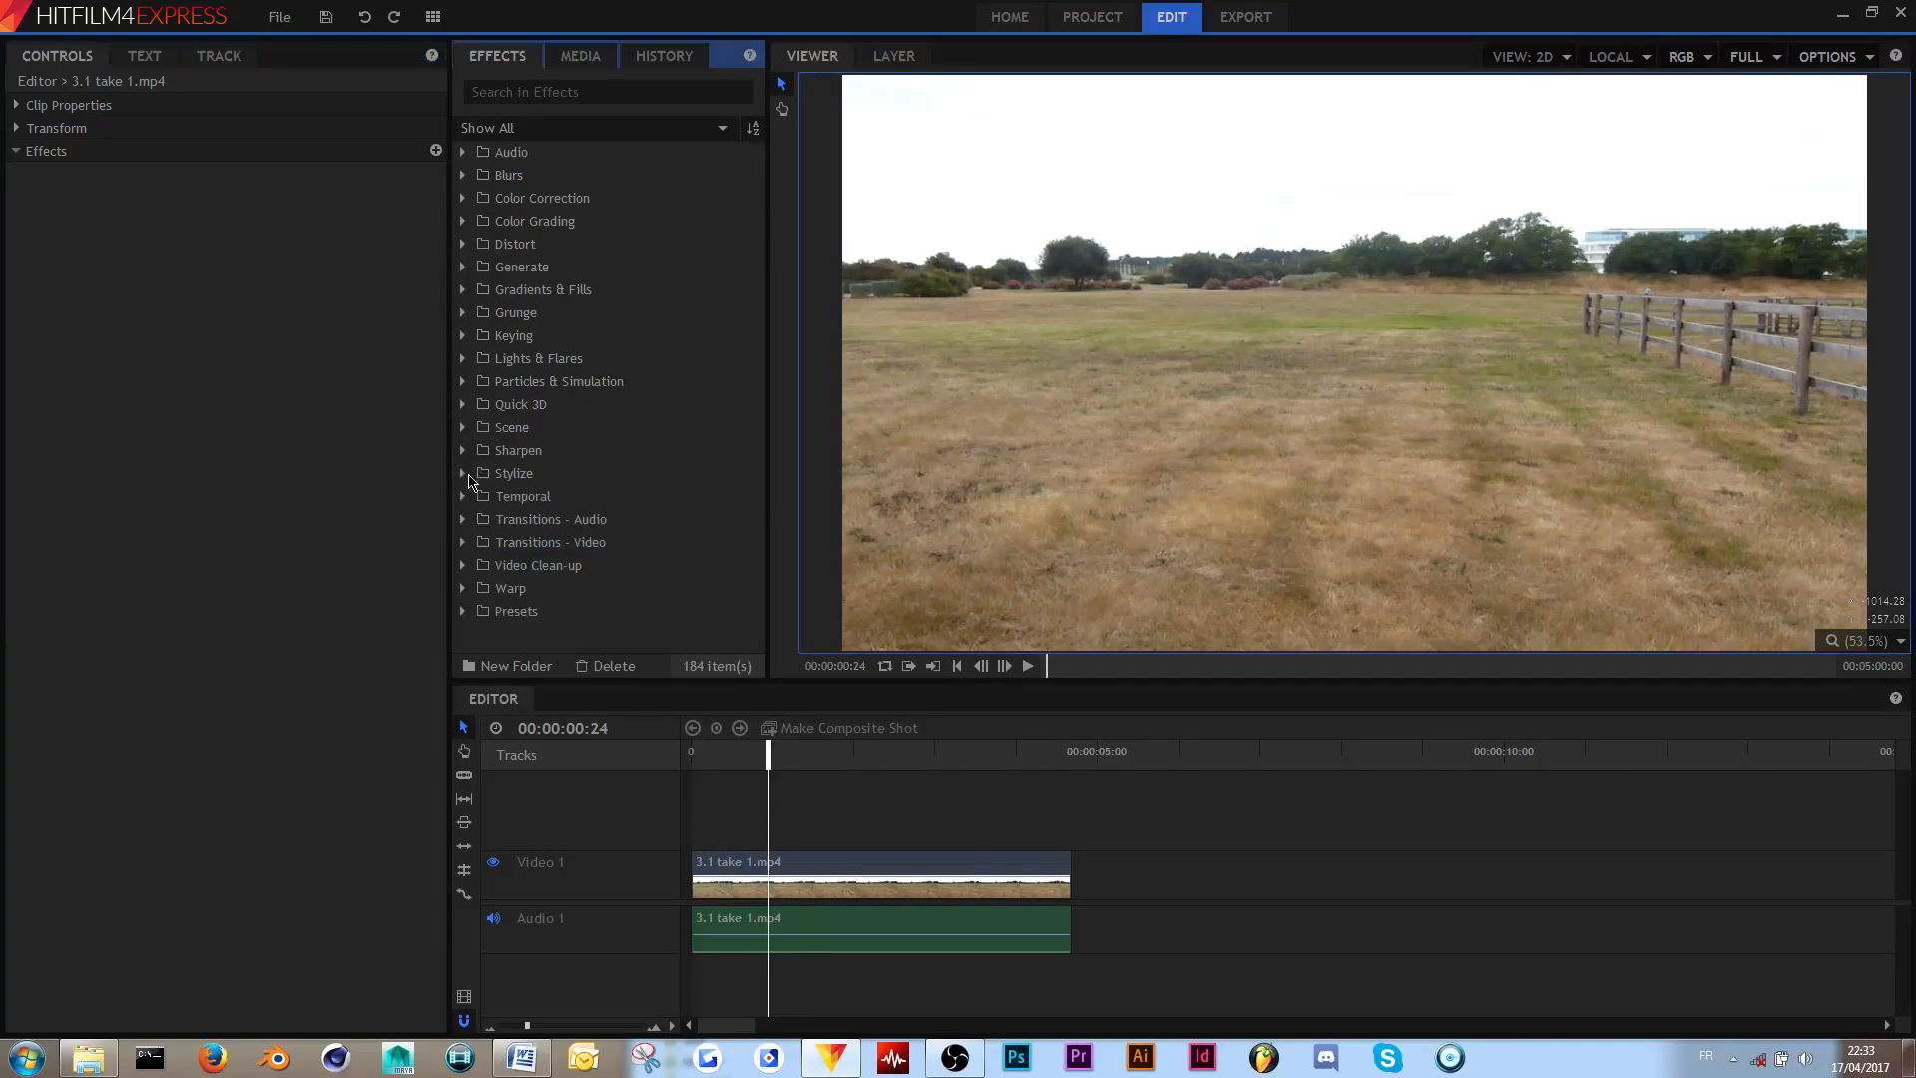
# - Try the Auto Color correction on the Video 1 clip and undo it
pyautogui.click(460, 200)
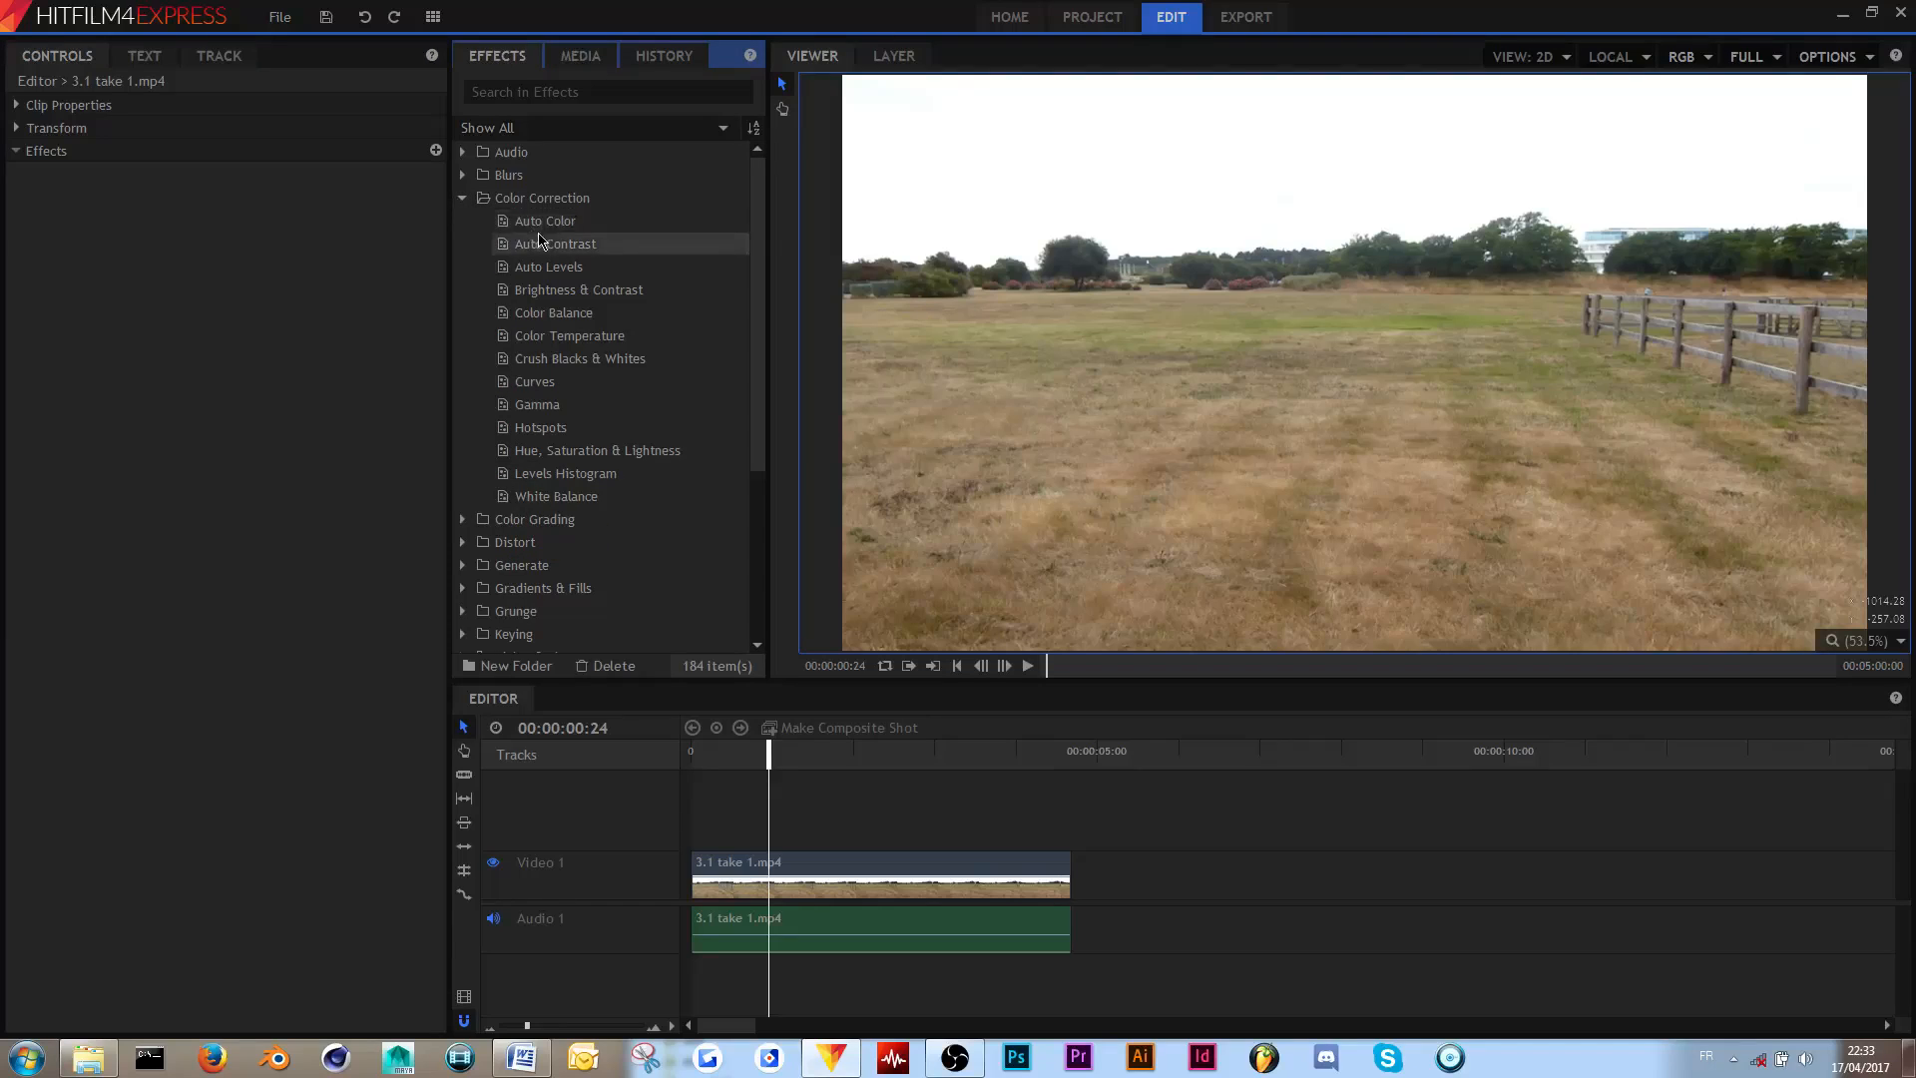
pyautogui.click(564, 222)
pyautogui.moveTo(612, 230); pyautogui.dragTo(910, 884)
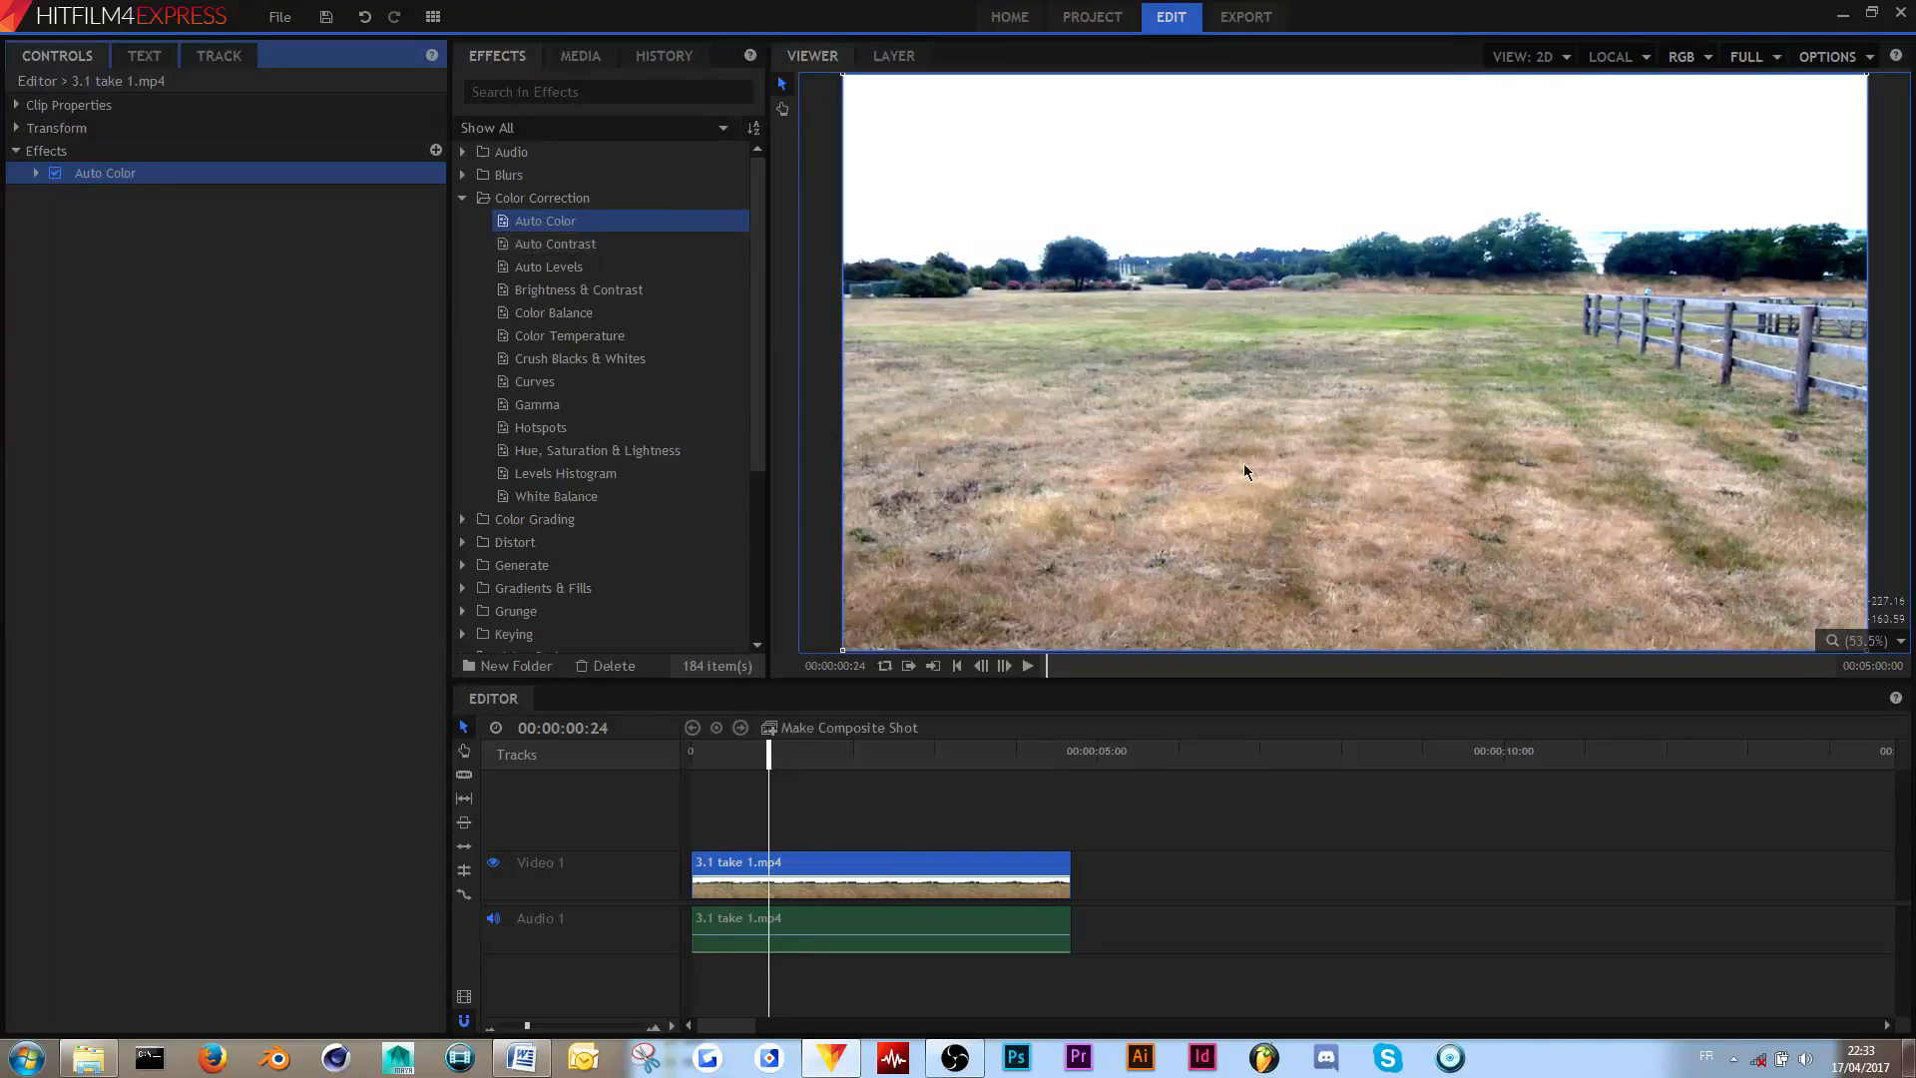
pyautogui.hotkey('ctrl', 'z')
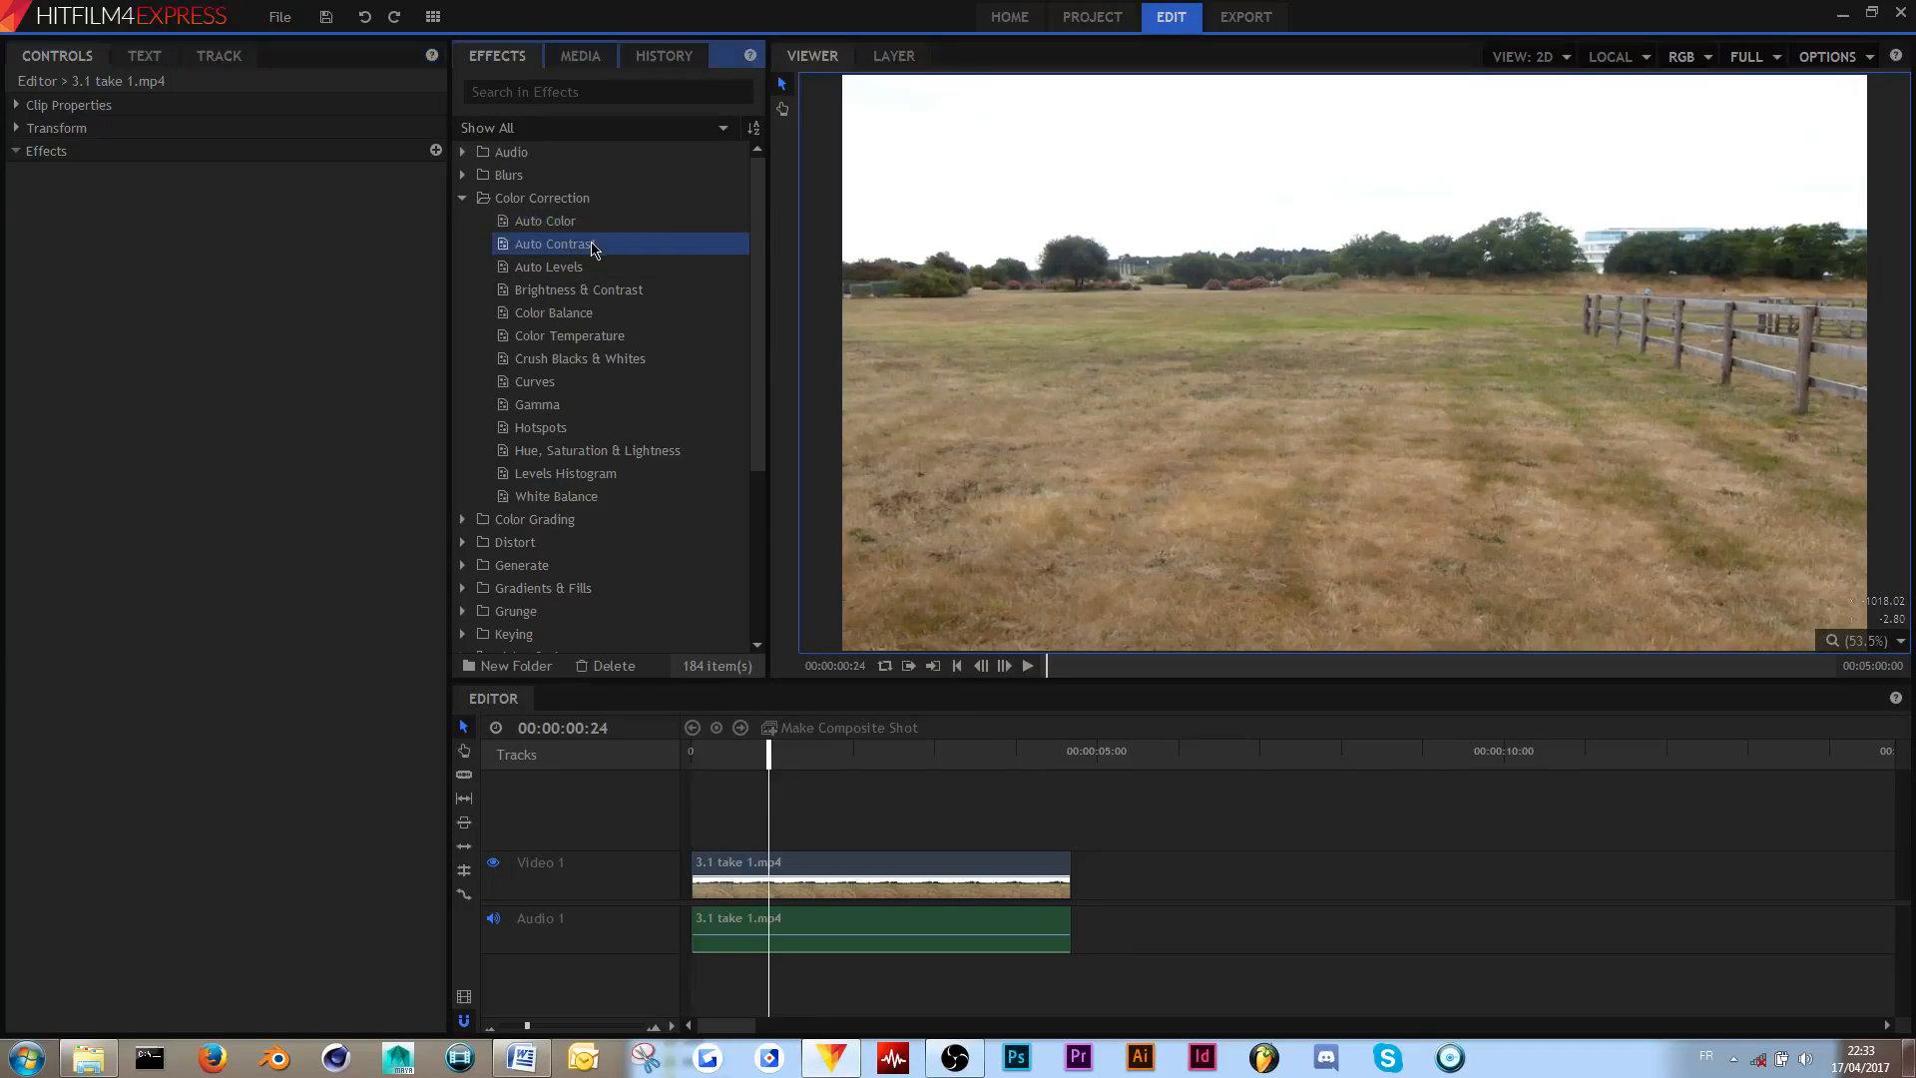
# - Apply the Hue, Saturation & Lightness effect to the Video 1 clip and set its Master saturation to 22
pyautogui.click(623, 455)
pyautogui.moveTo(620, 458); pyautogui.dragTo(870, 872)
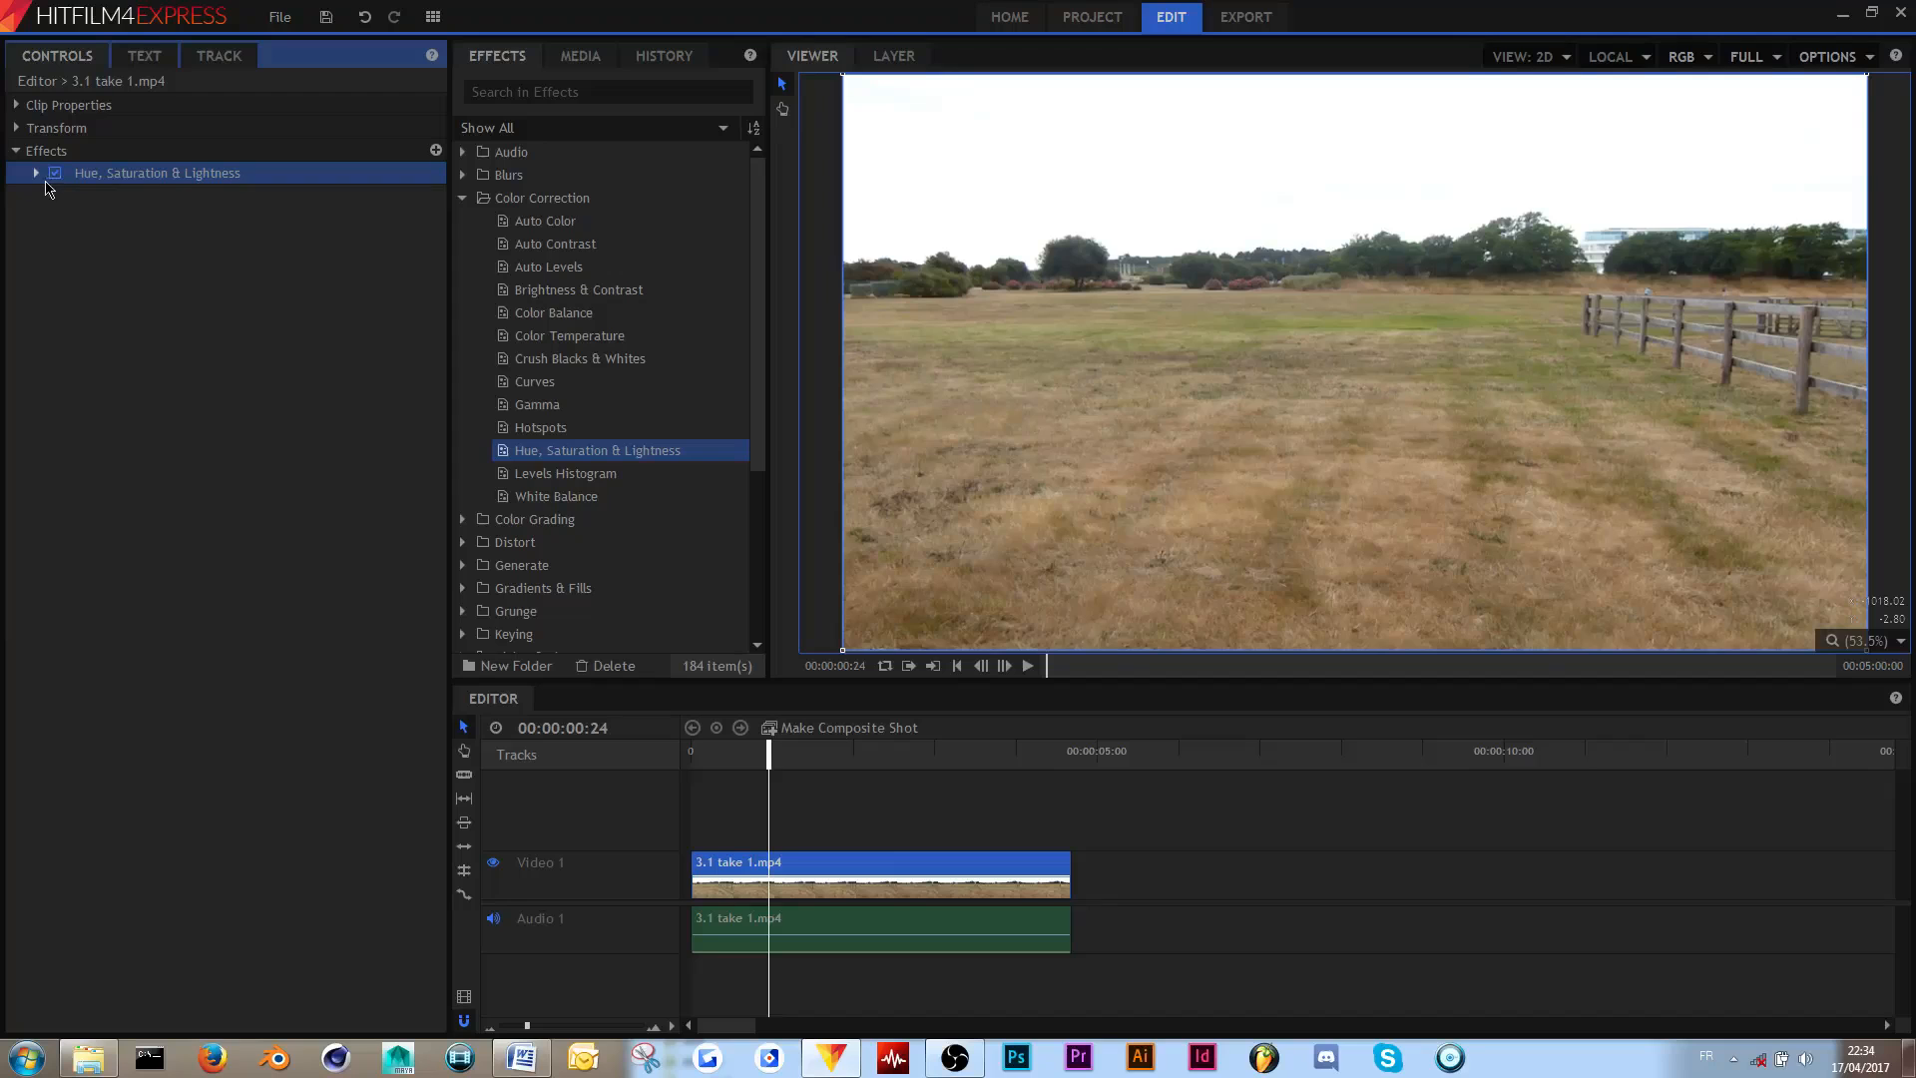
pyautogui.click(37, 175)
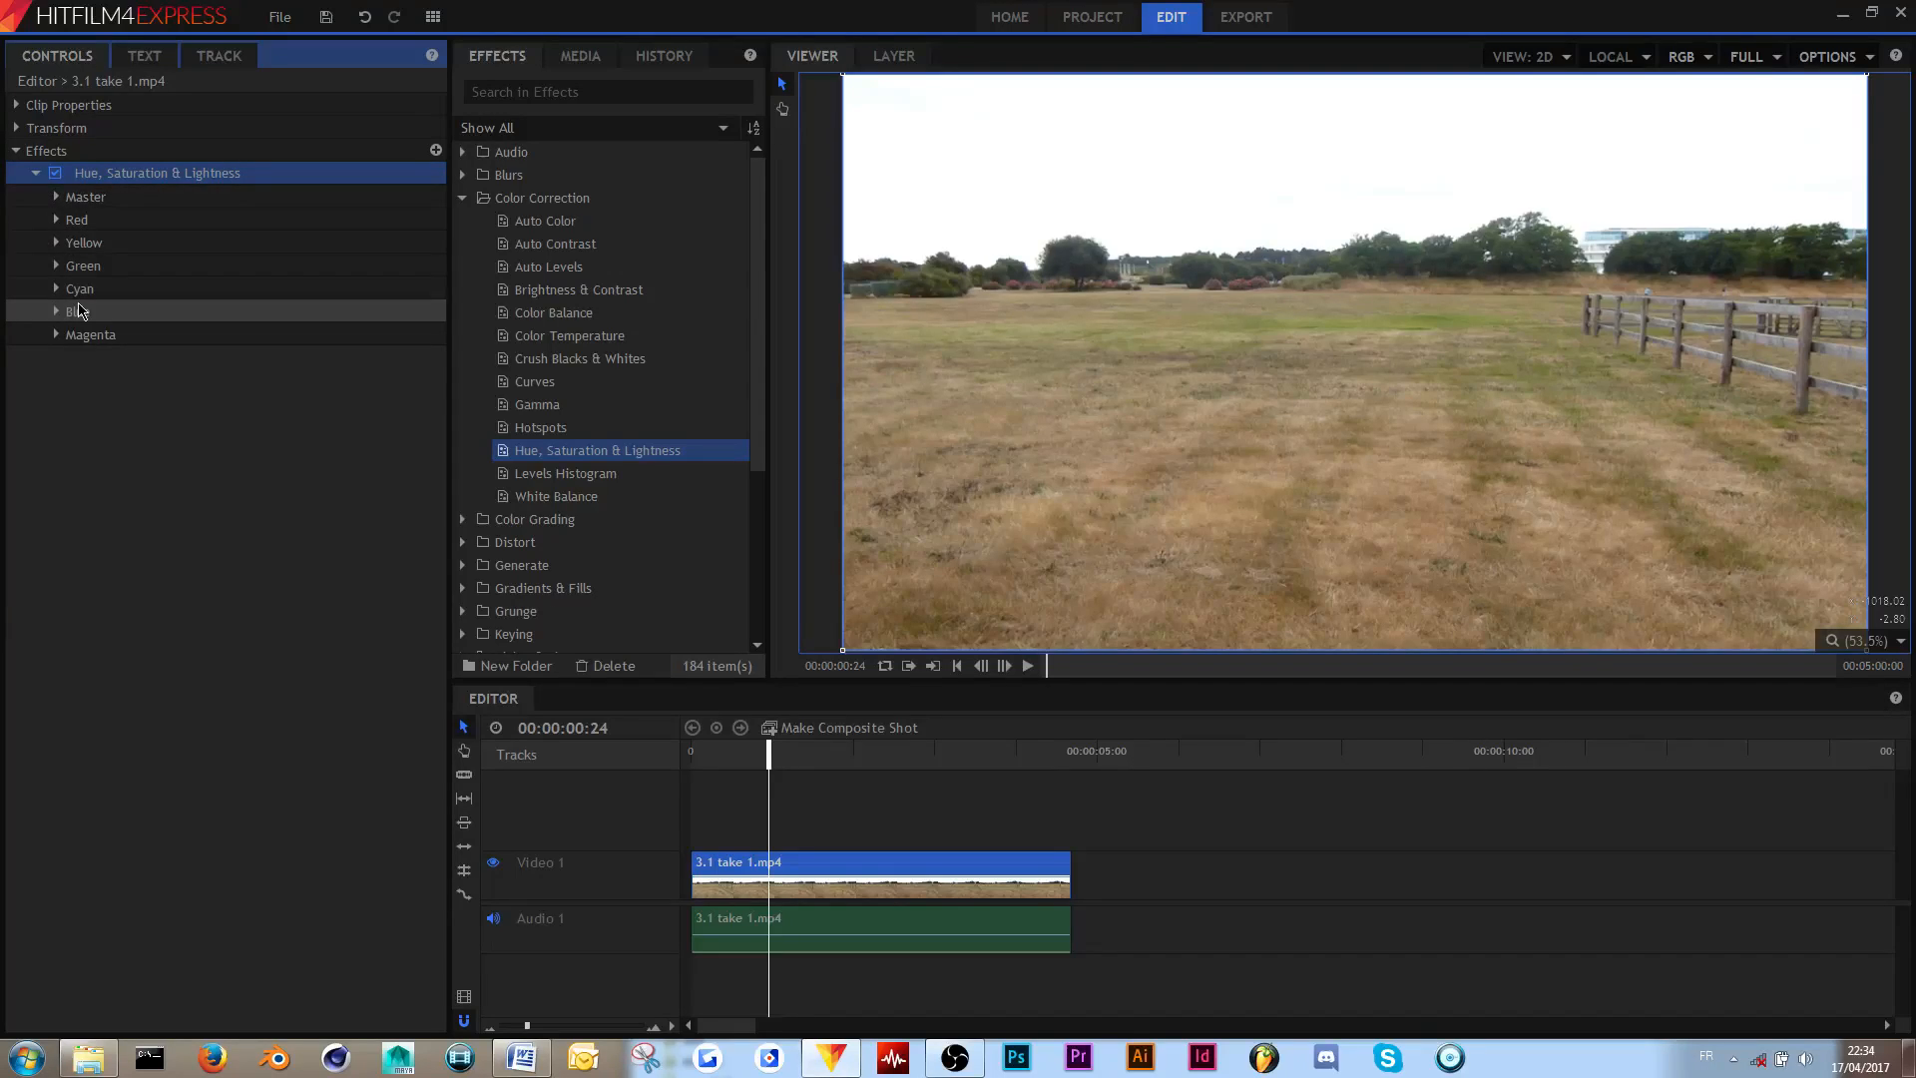
pyautogui.click(56, 198)
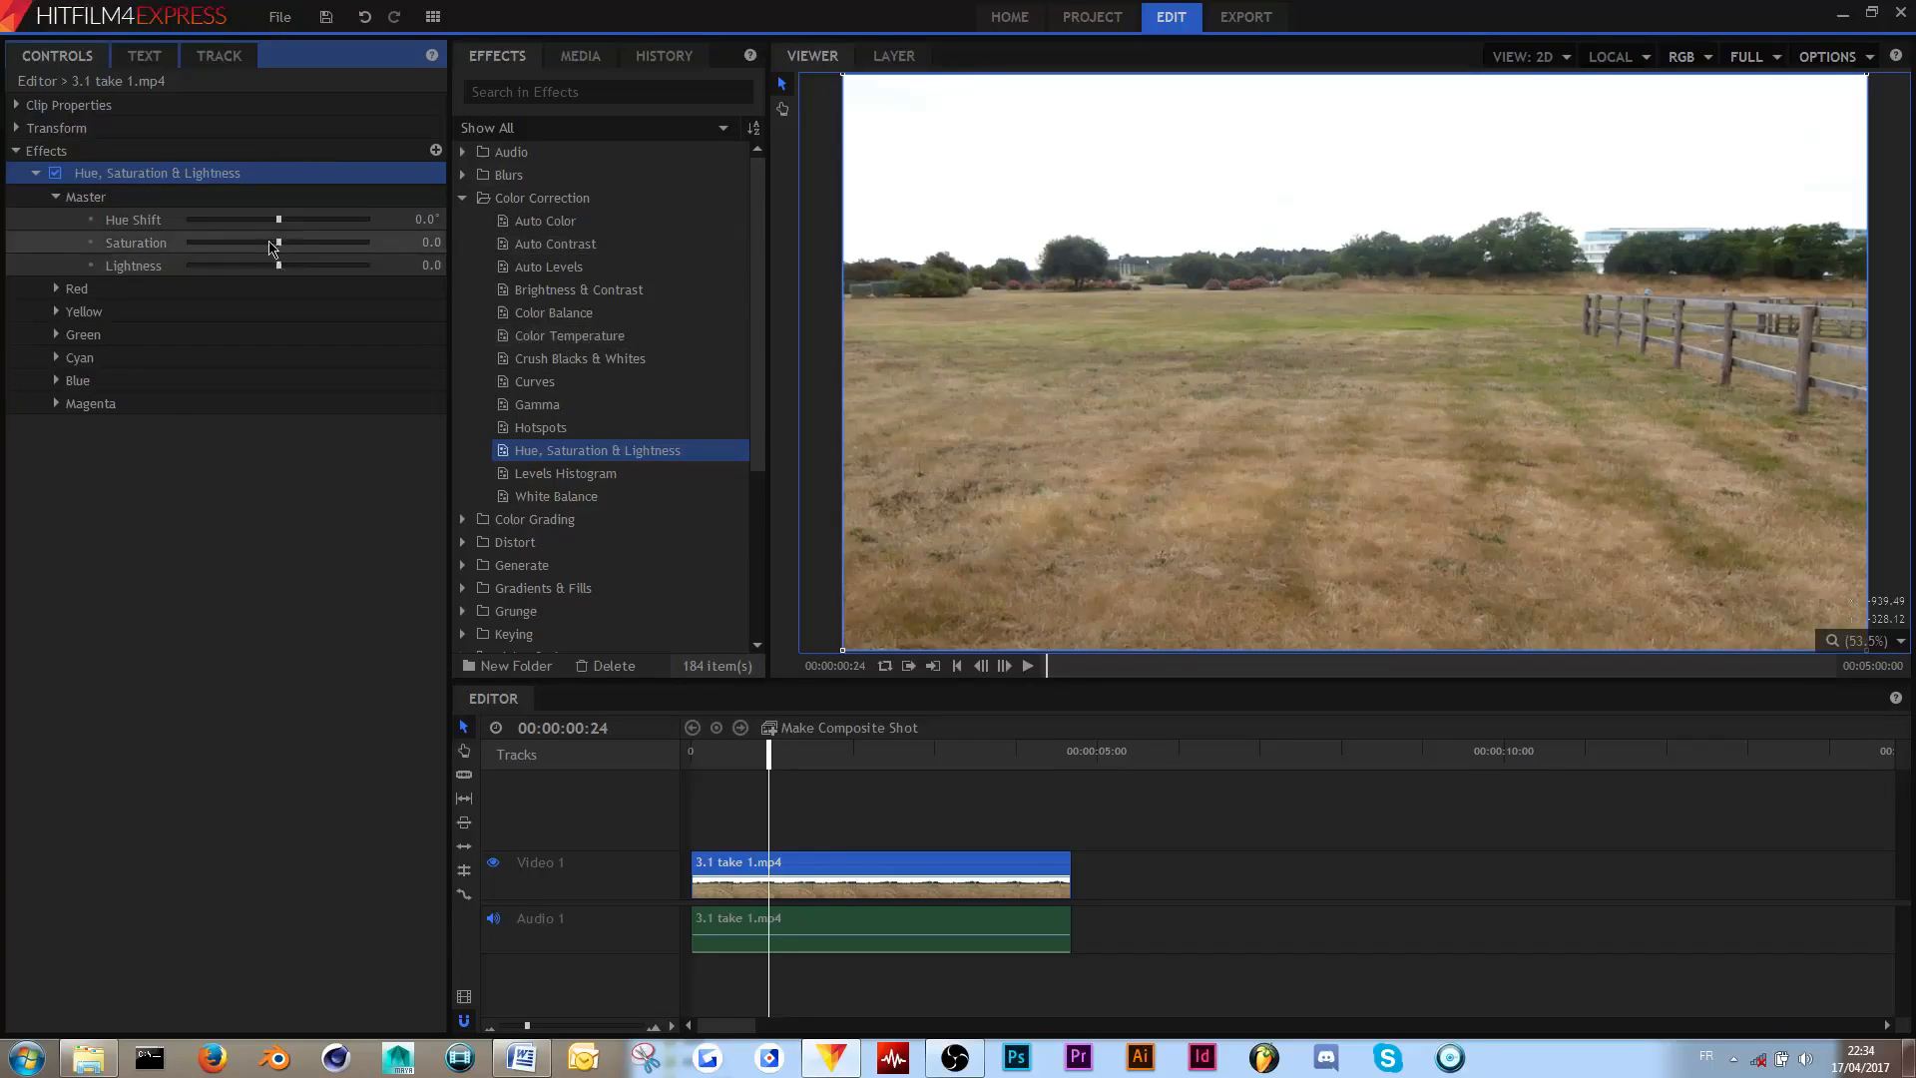
pyautogui.moveTo(278, 244)
pyautogui.mouseDown()
pyautogui.moveTo(369, 256)
pyautogui.moveTo(110, 265)
pyautogui.moveTo(298, 245)
pyautogui.mouseUp()
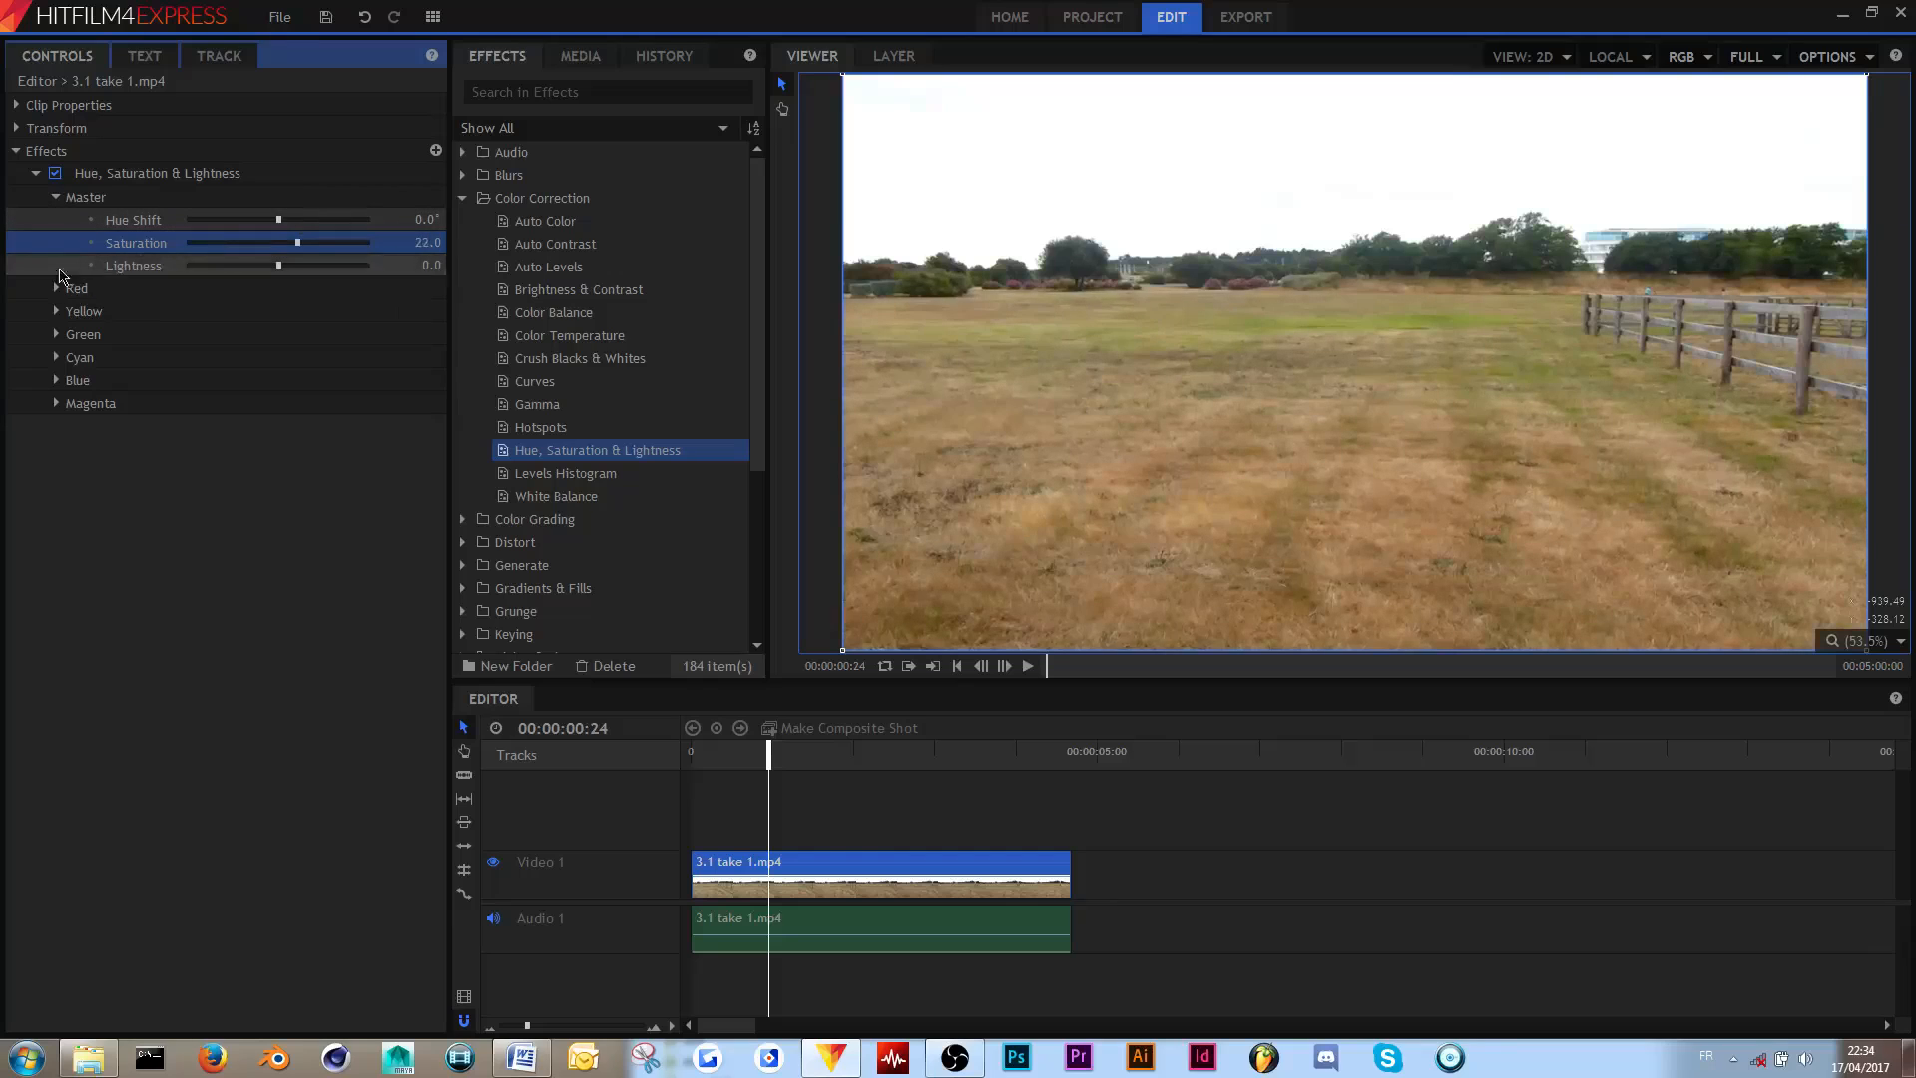
# - Set the effect's Red saturation to 66 and its Yellow saturation to -100
pyautogui.click(55, 289)
pyautogui.moveTo(279, 335); pyautogui.dragTo(335, 344)
pyautogui.click(56, 380)
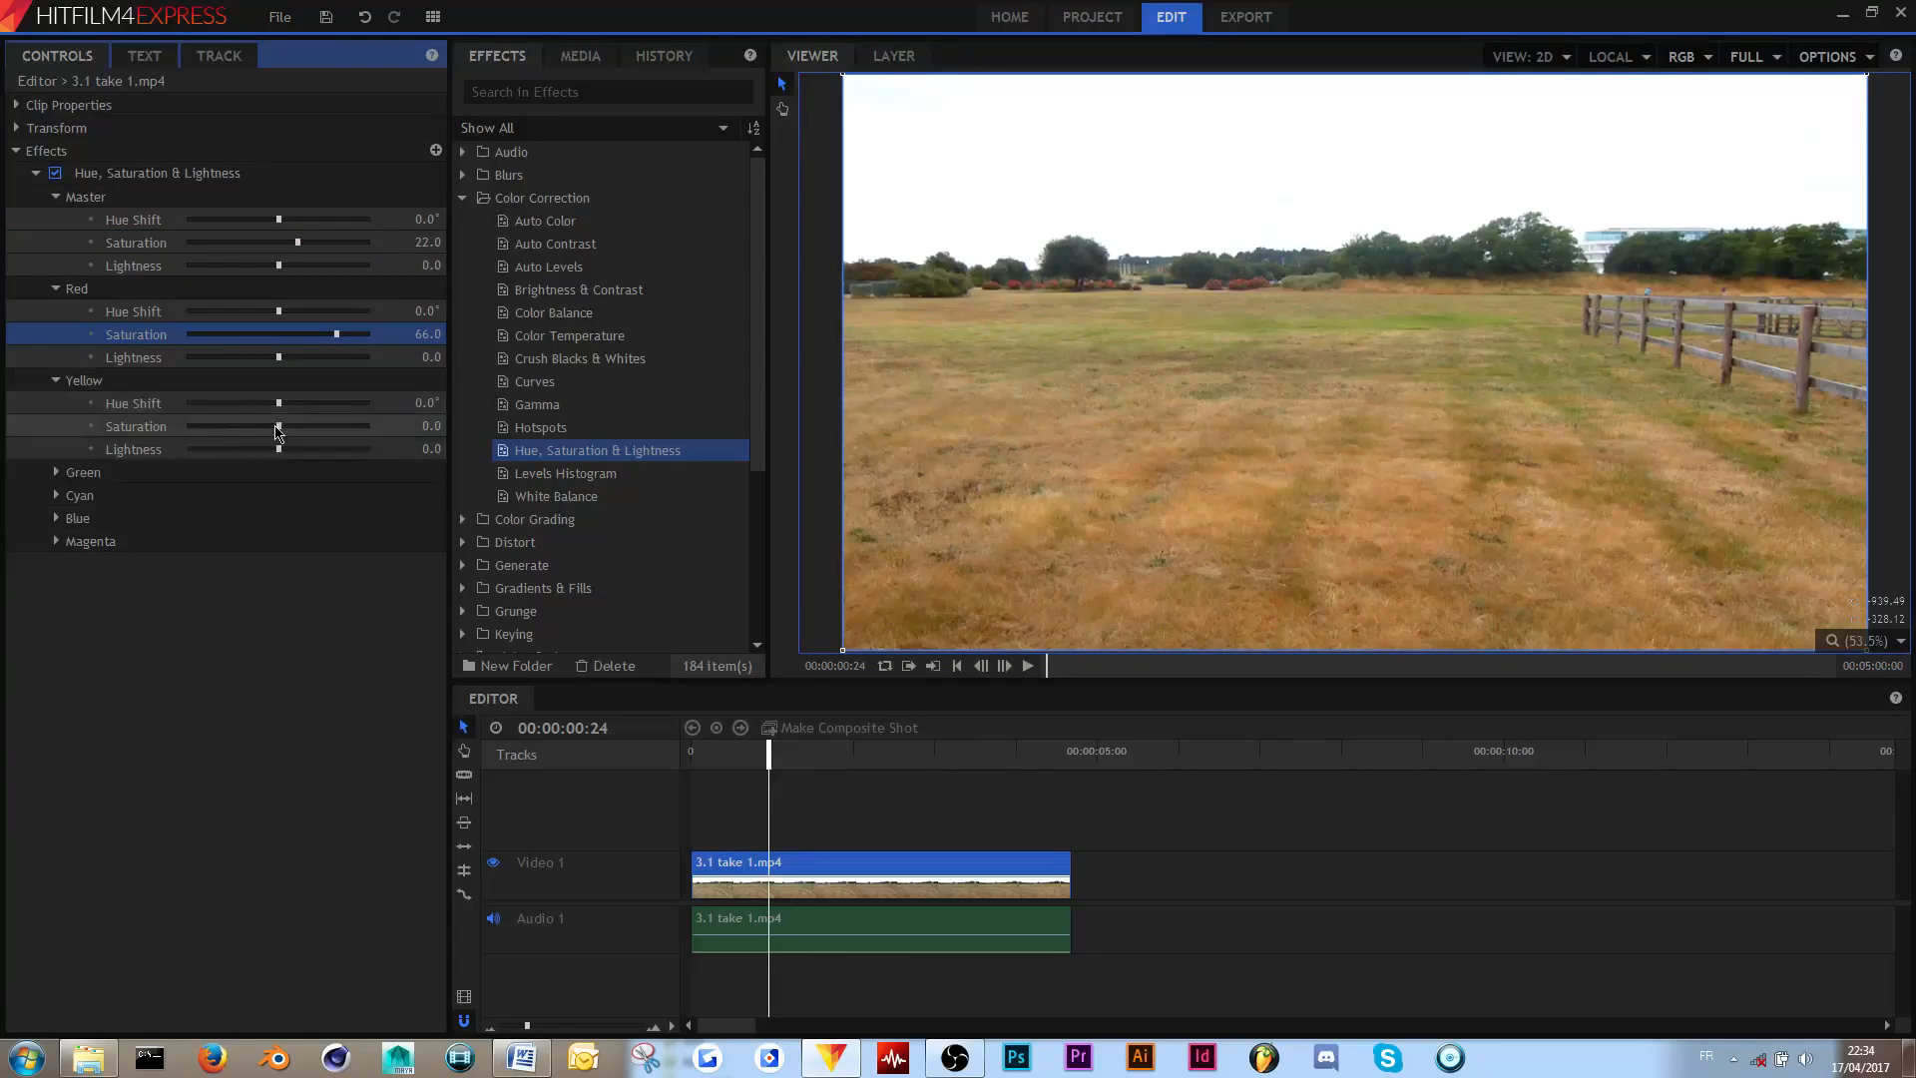
pyautogui.moveTo(279, 431); pyautogui.dragTo(108, 447)
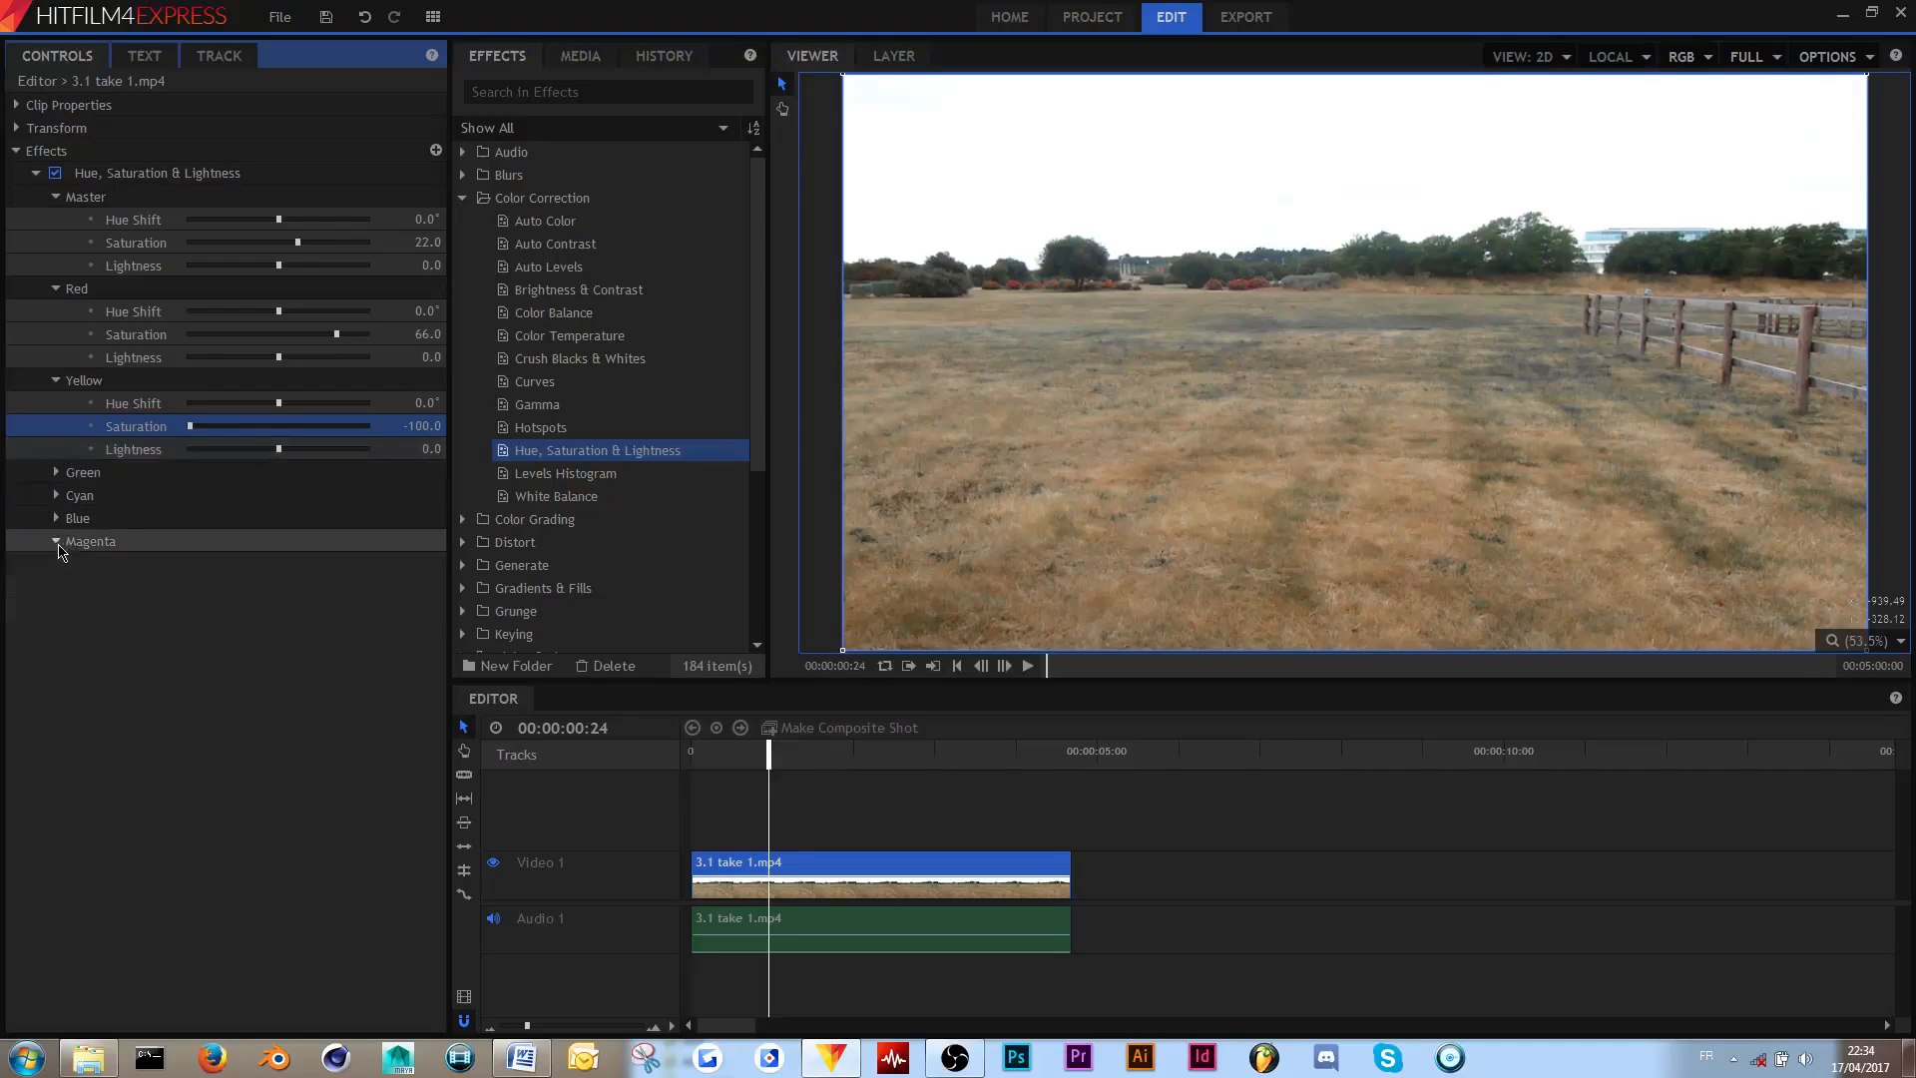
# - Expand the Magenta and Green settings, then delete the Hue, Saturation & Lightness effect from the clip
pyautogui.click(56, 541)
pyautogui.click(56, 472)
pyautogui.click(225, 175)
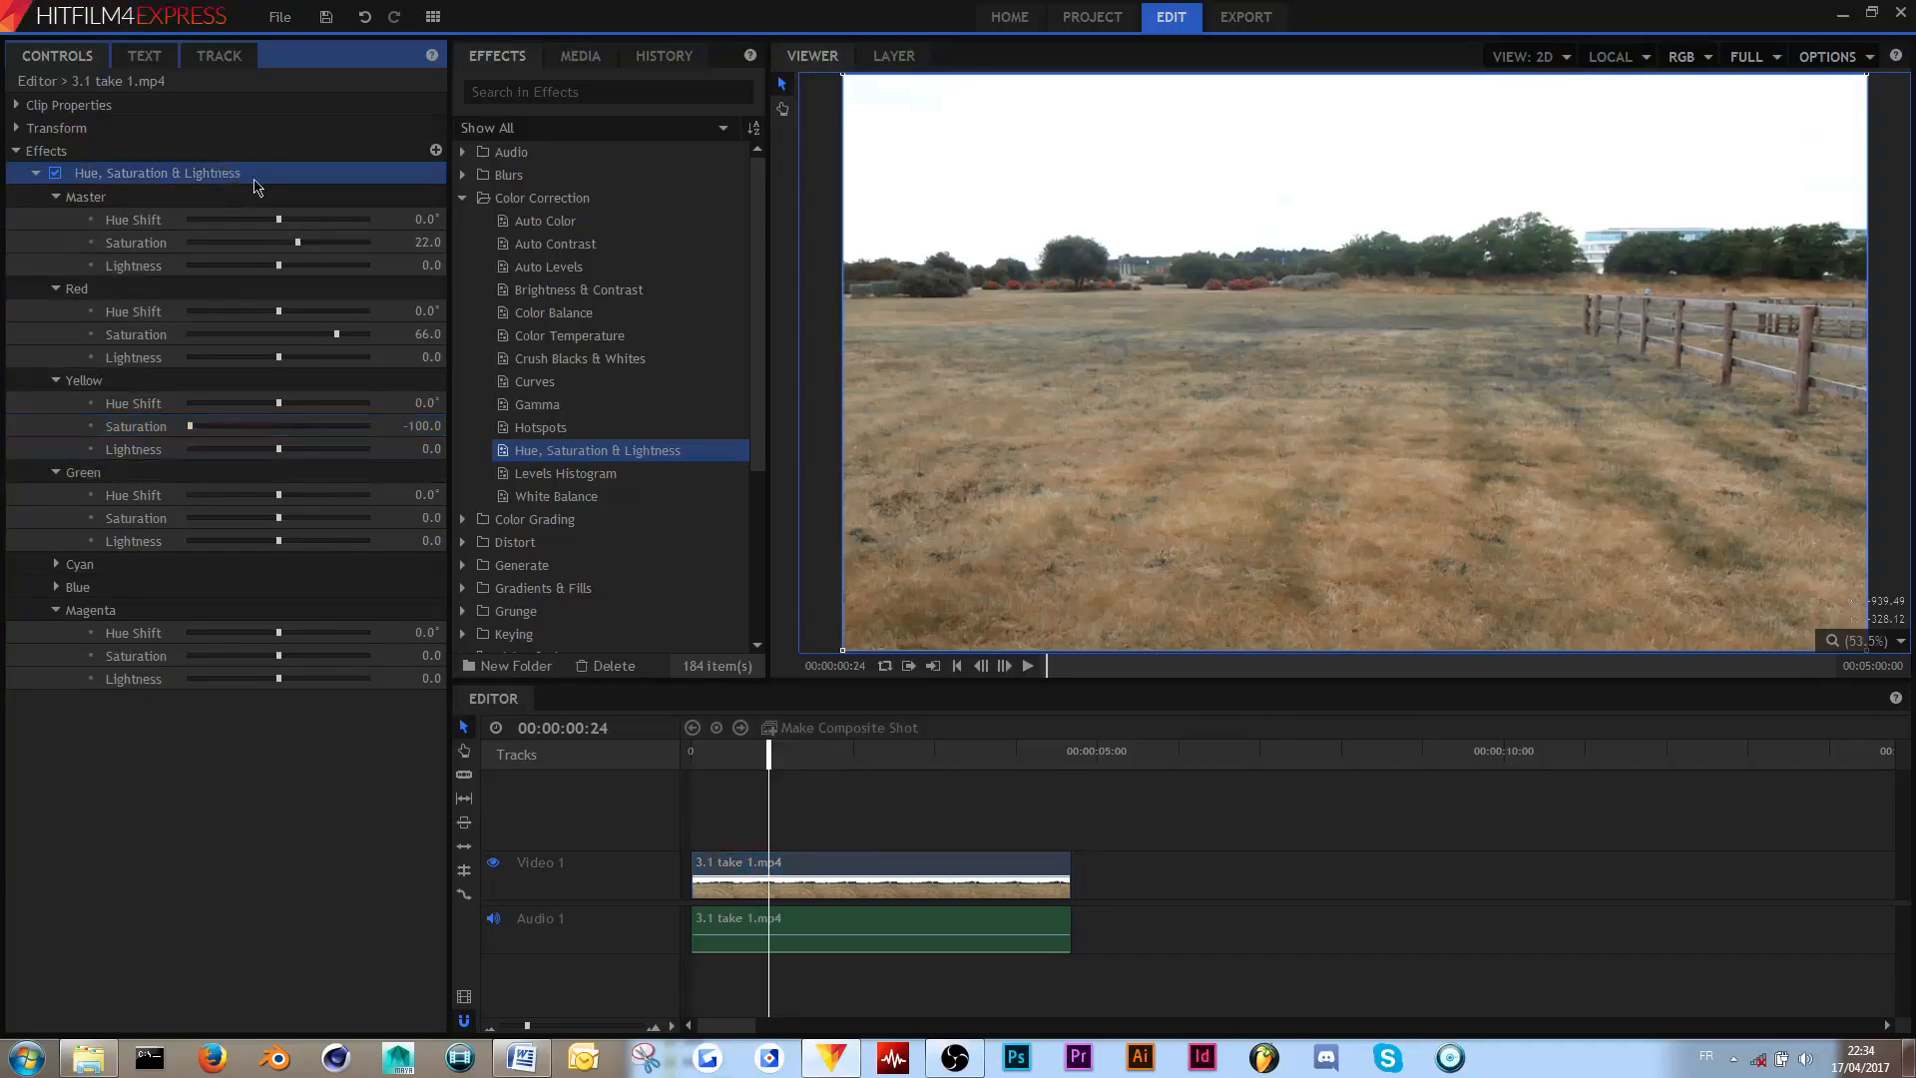
pyautogui.press('Delete')
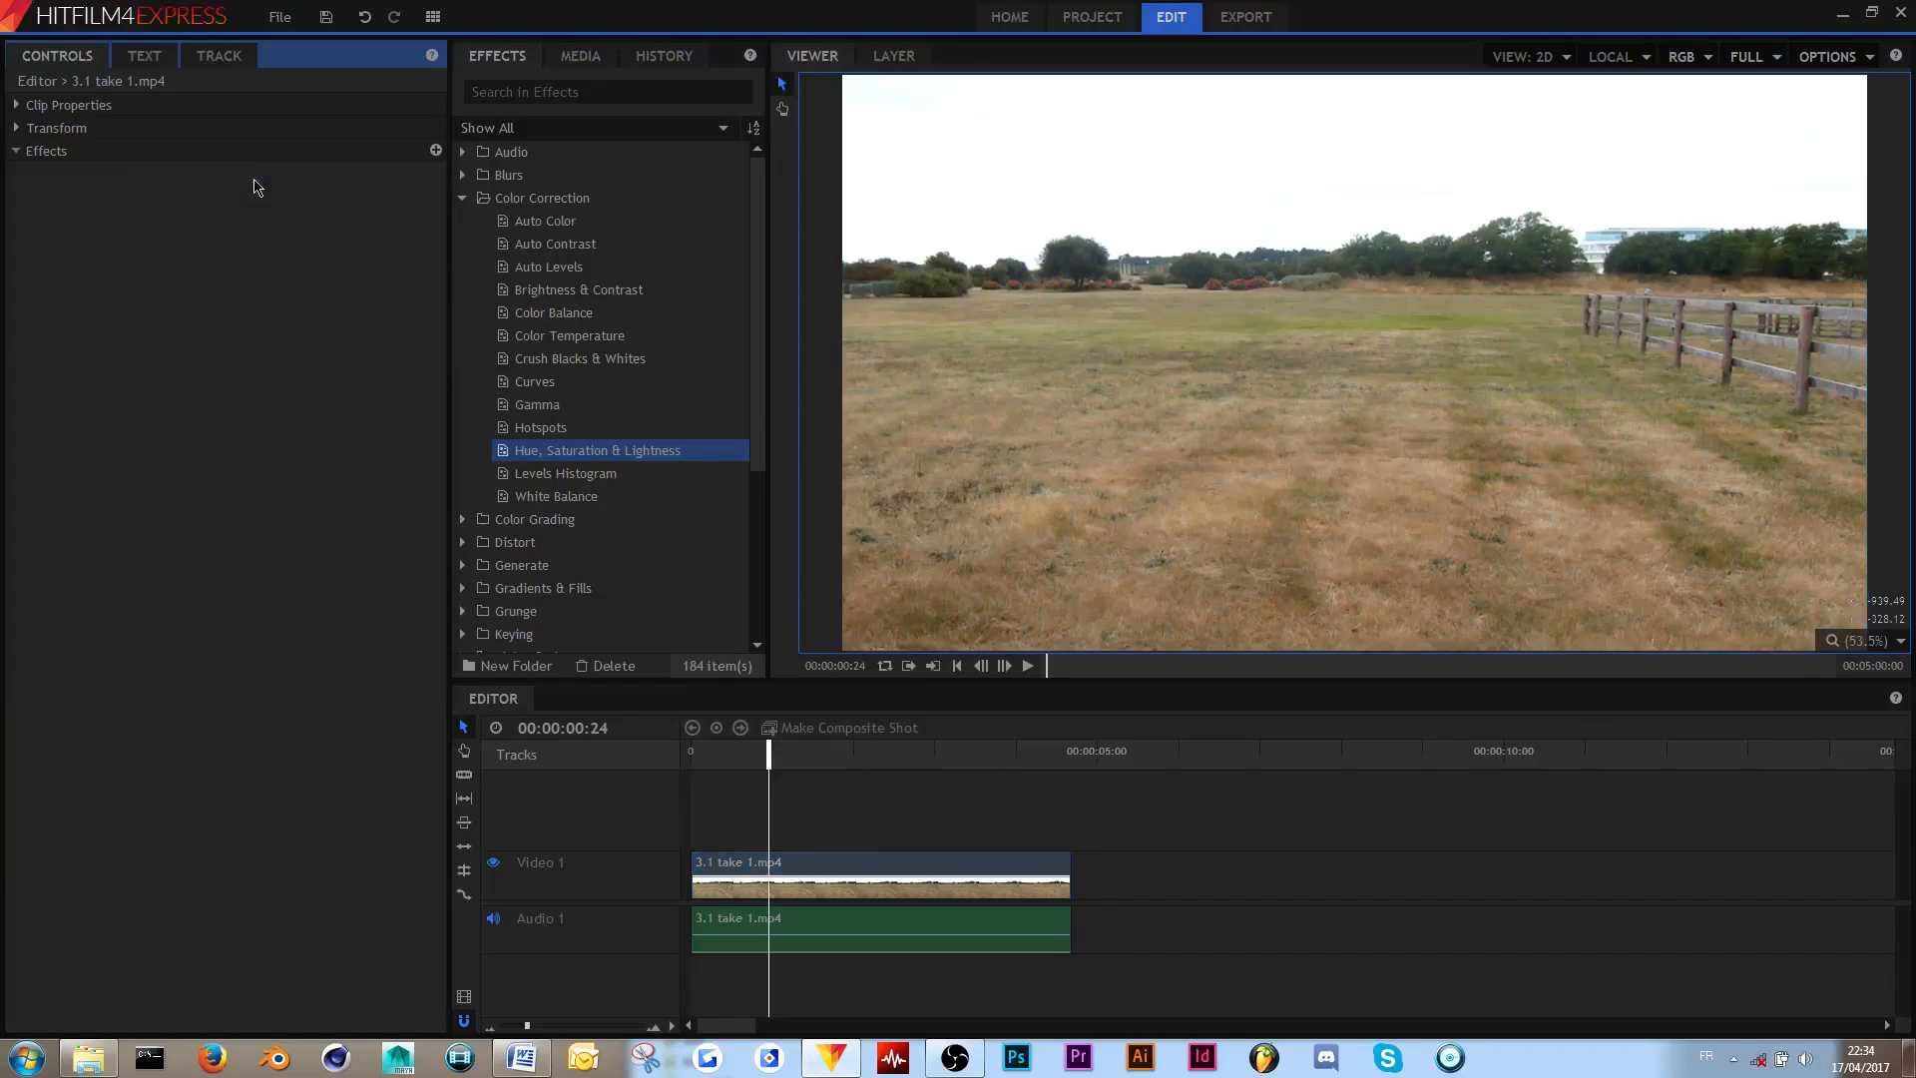
# - Apply the Curves effect to the Video 1 clip and shape the RGB curve into an S with darker shadows and brighter highlights
pyautogui.click(575, 388)
pyautogui.moveTo(584, 387); pyautogui.dragTo(889, 880)
pyautogui.click(36, 173)
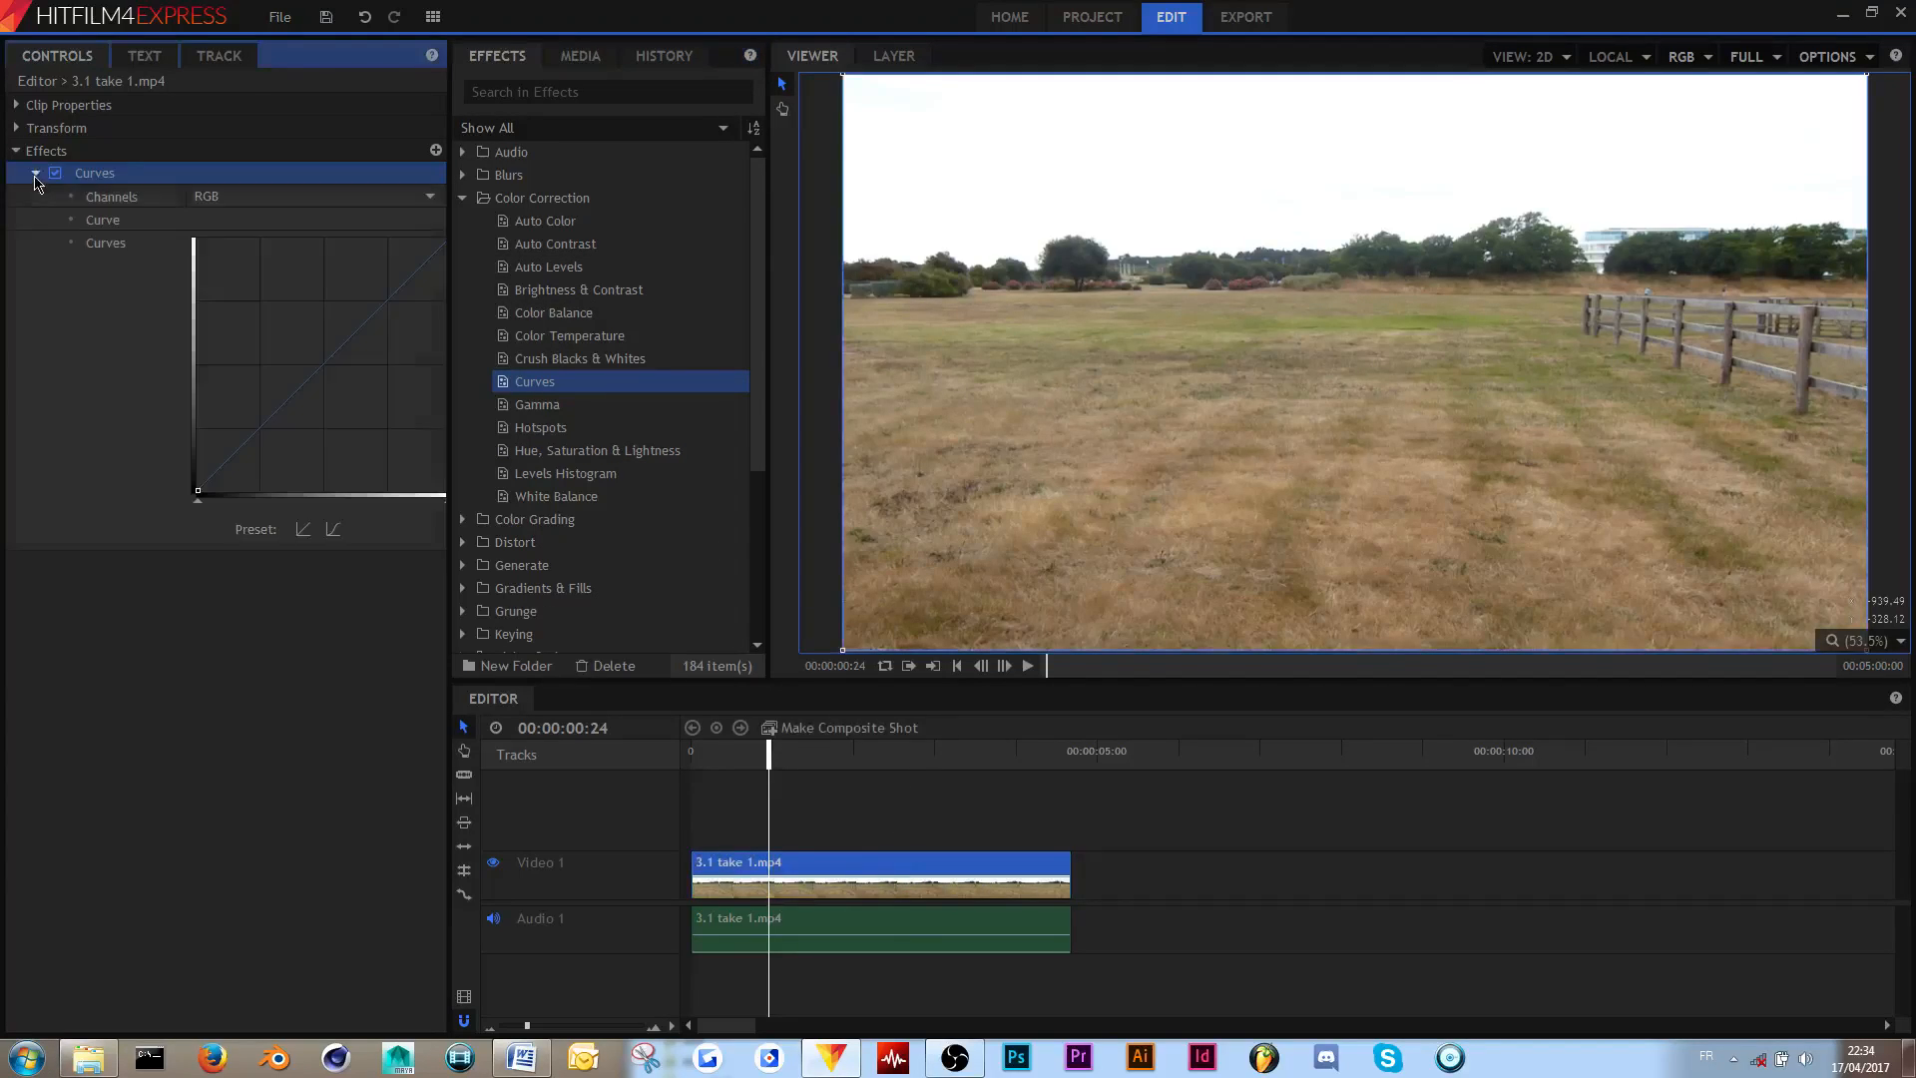
pyautogui.moveTo(344, 345); pyautogui.dragTo(297, 443)
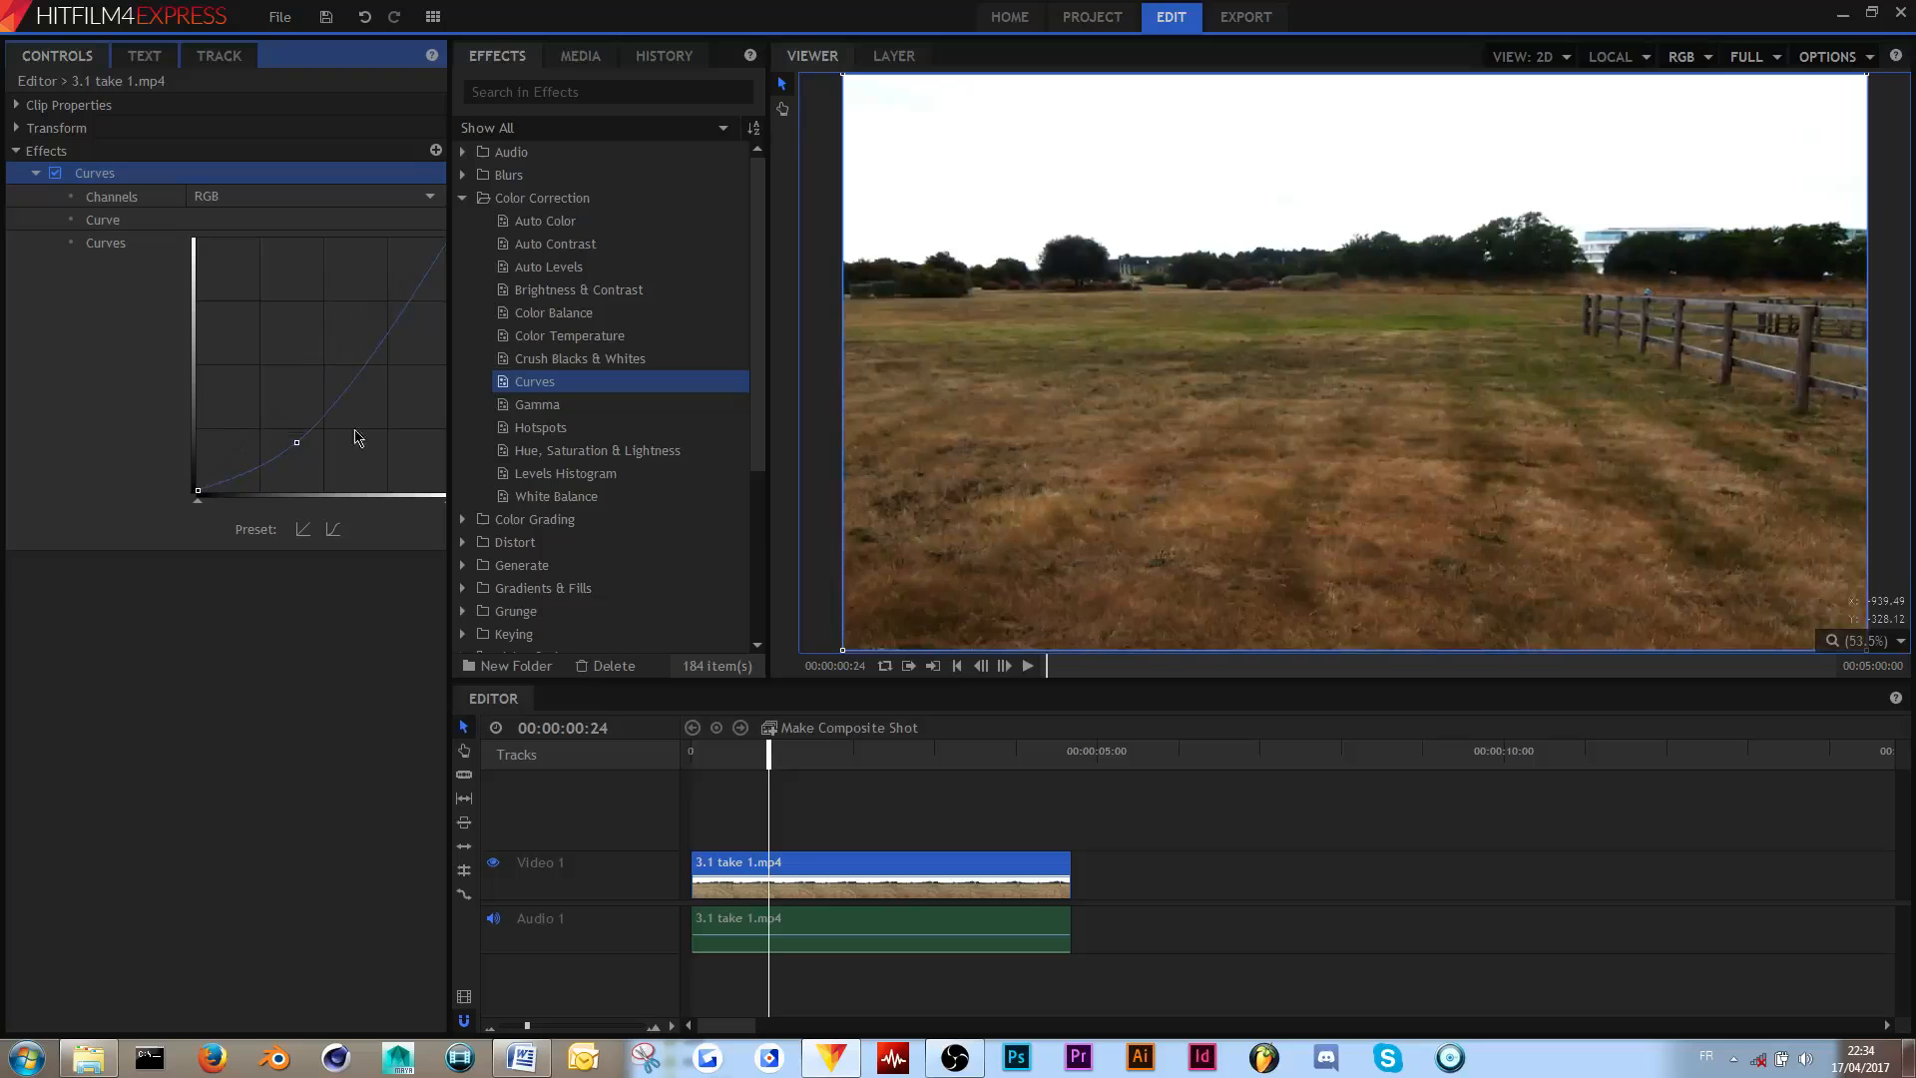
pyautogui.moveTo(342, 295); pyautogui.dragTo(349, 327)
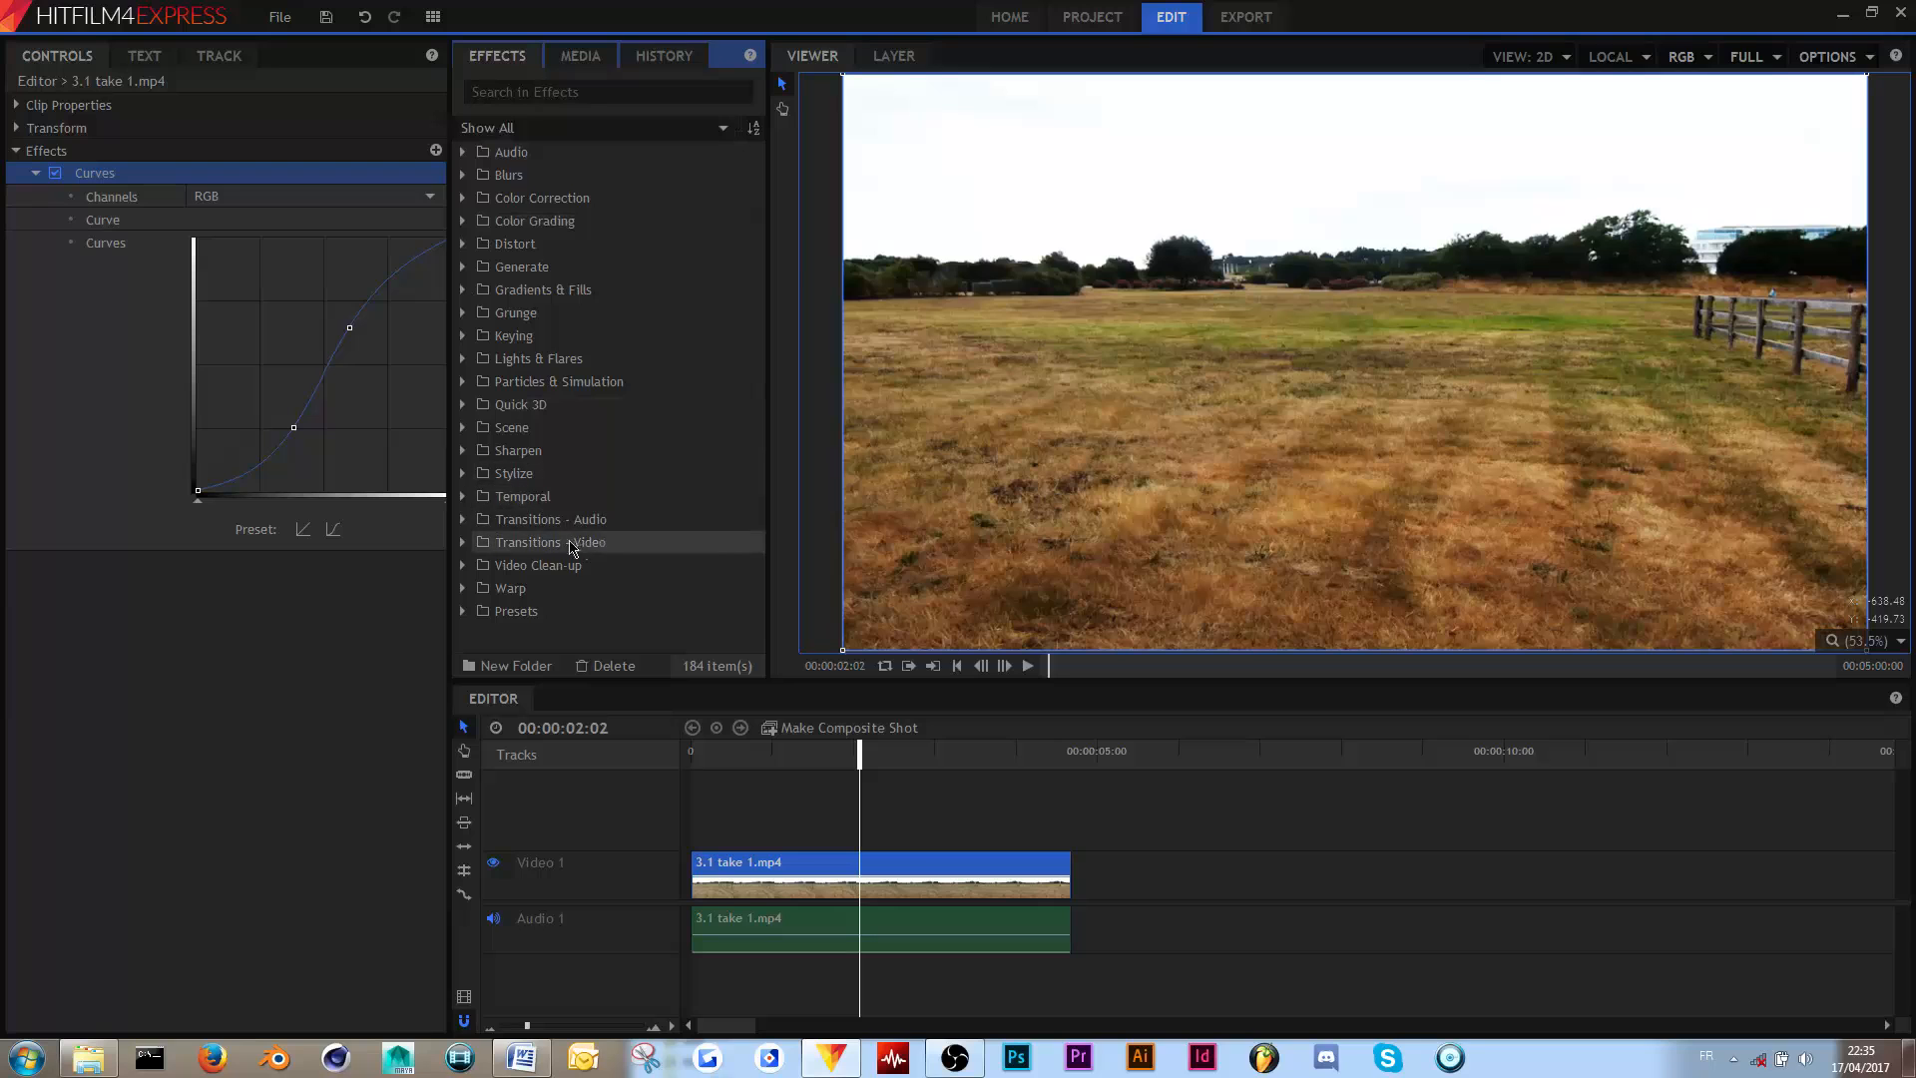
# - Try a Fade to Color transition at the start of the Video 1 clip, play it twice from the beginning, and undo it
pyautogui.click(462, 542)
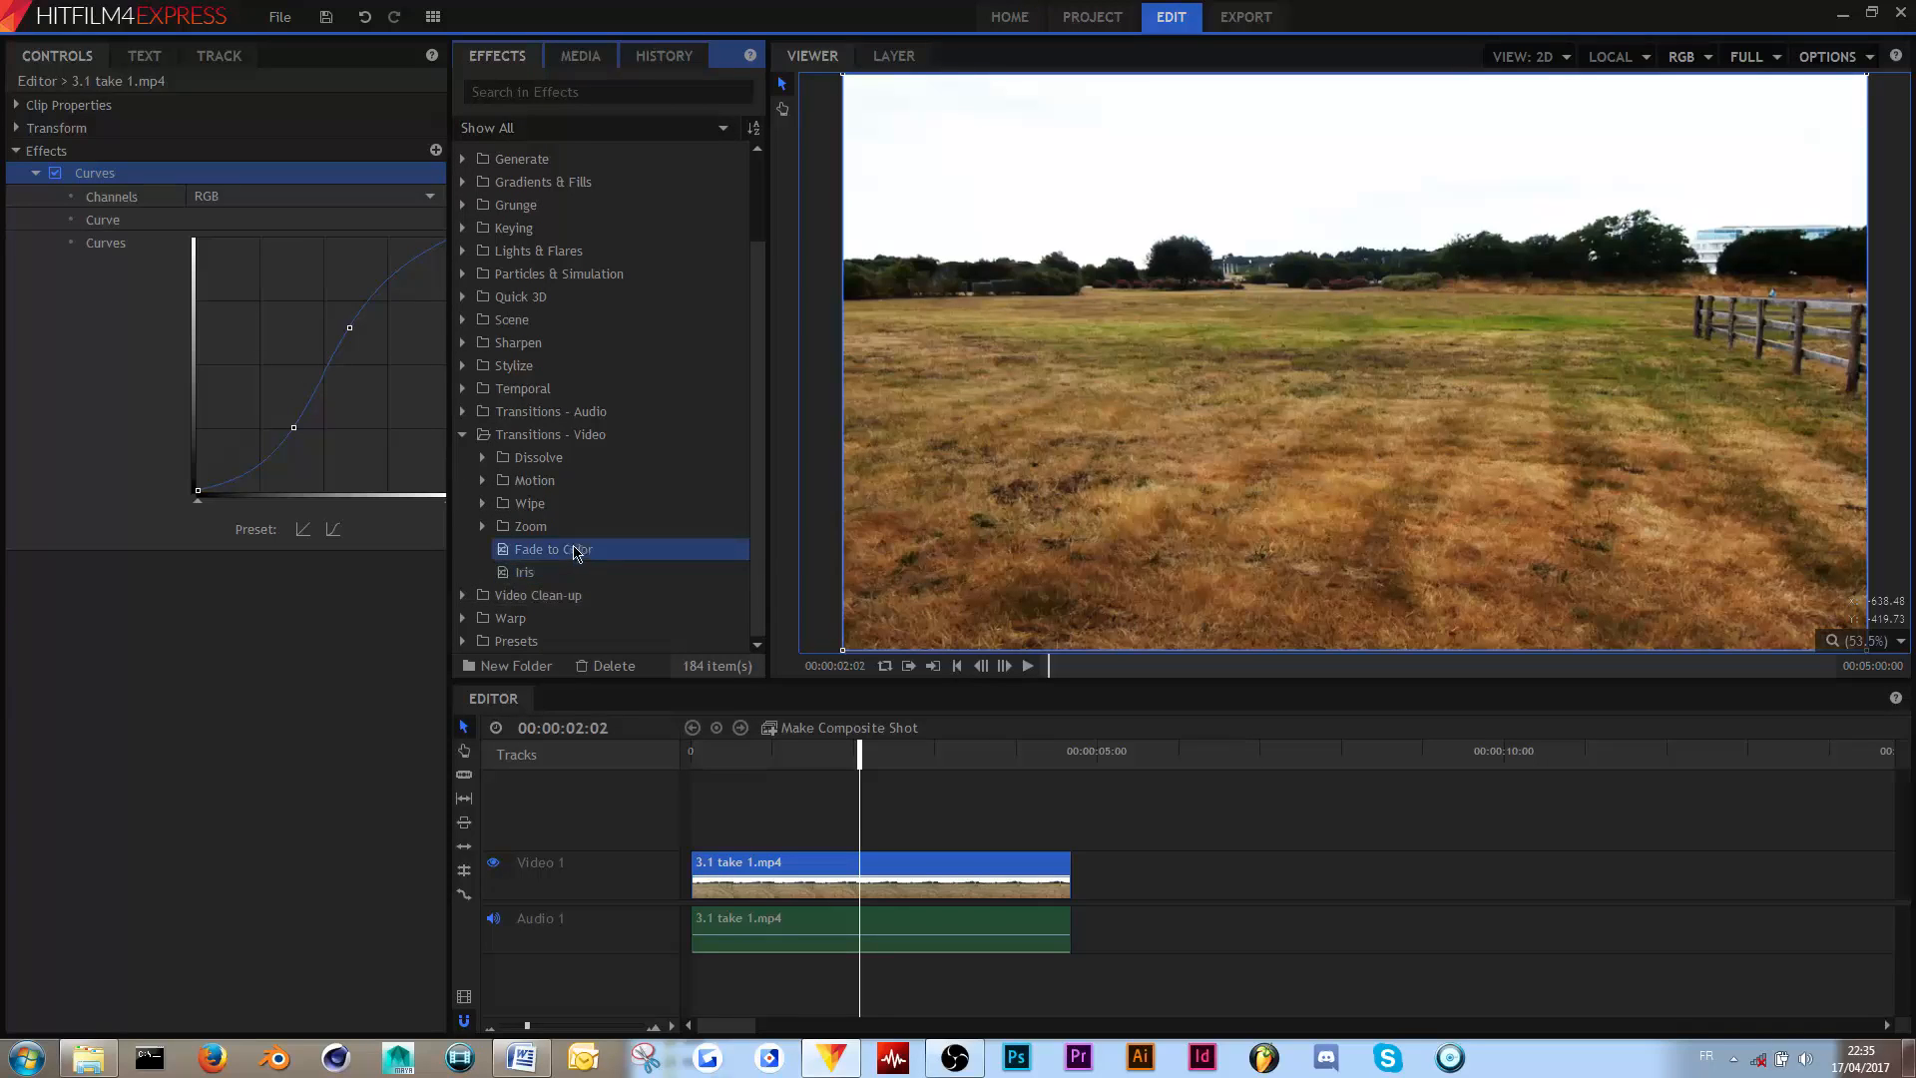
pyautogui.moveTo(595, 567); pyautogui.dragTo(703, 875)
pyautogui.press('Home')
pyautogui.press('space')
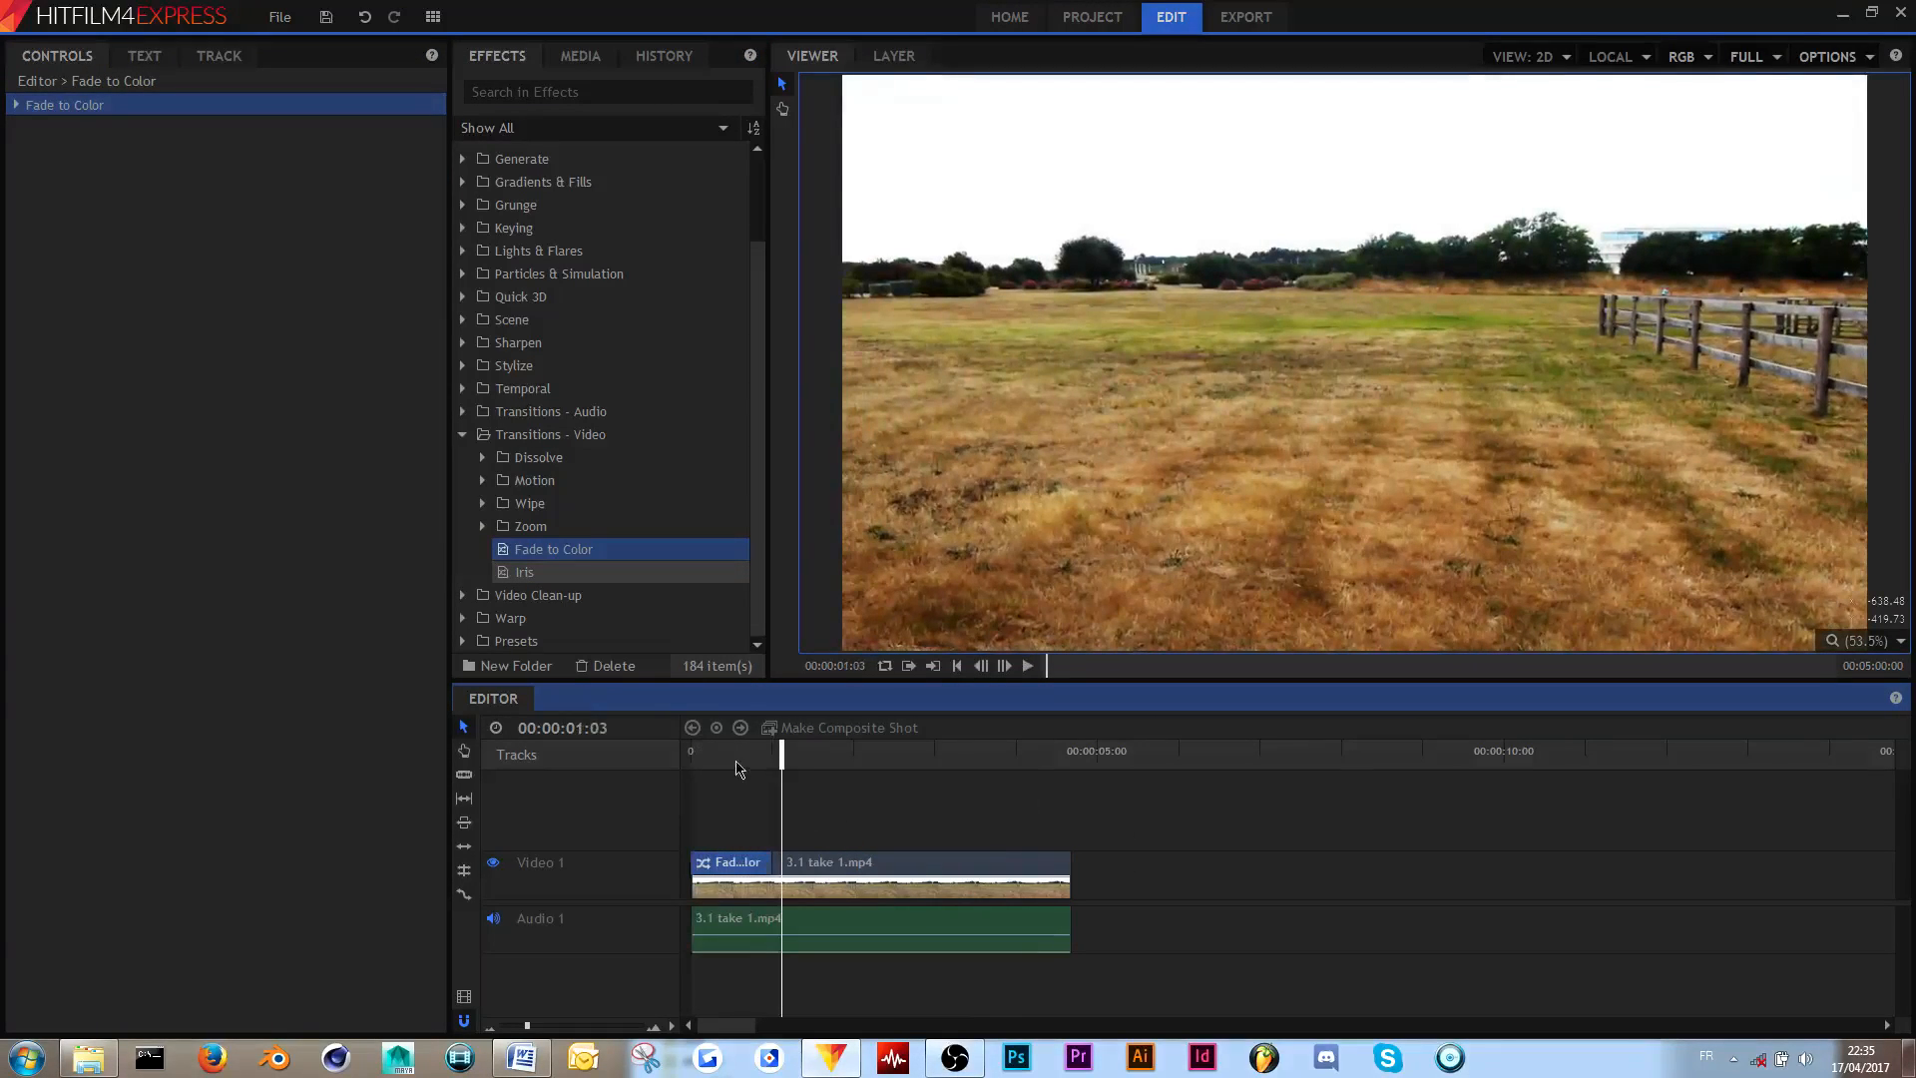
pyautogui.press('Home')
pyautogui.press('space')
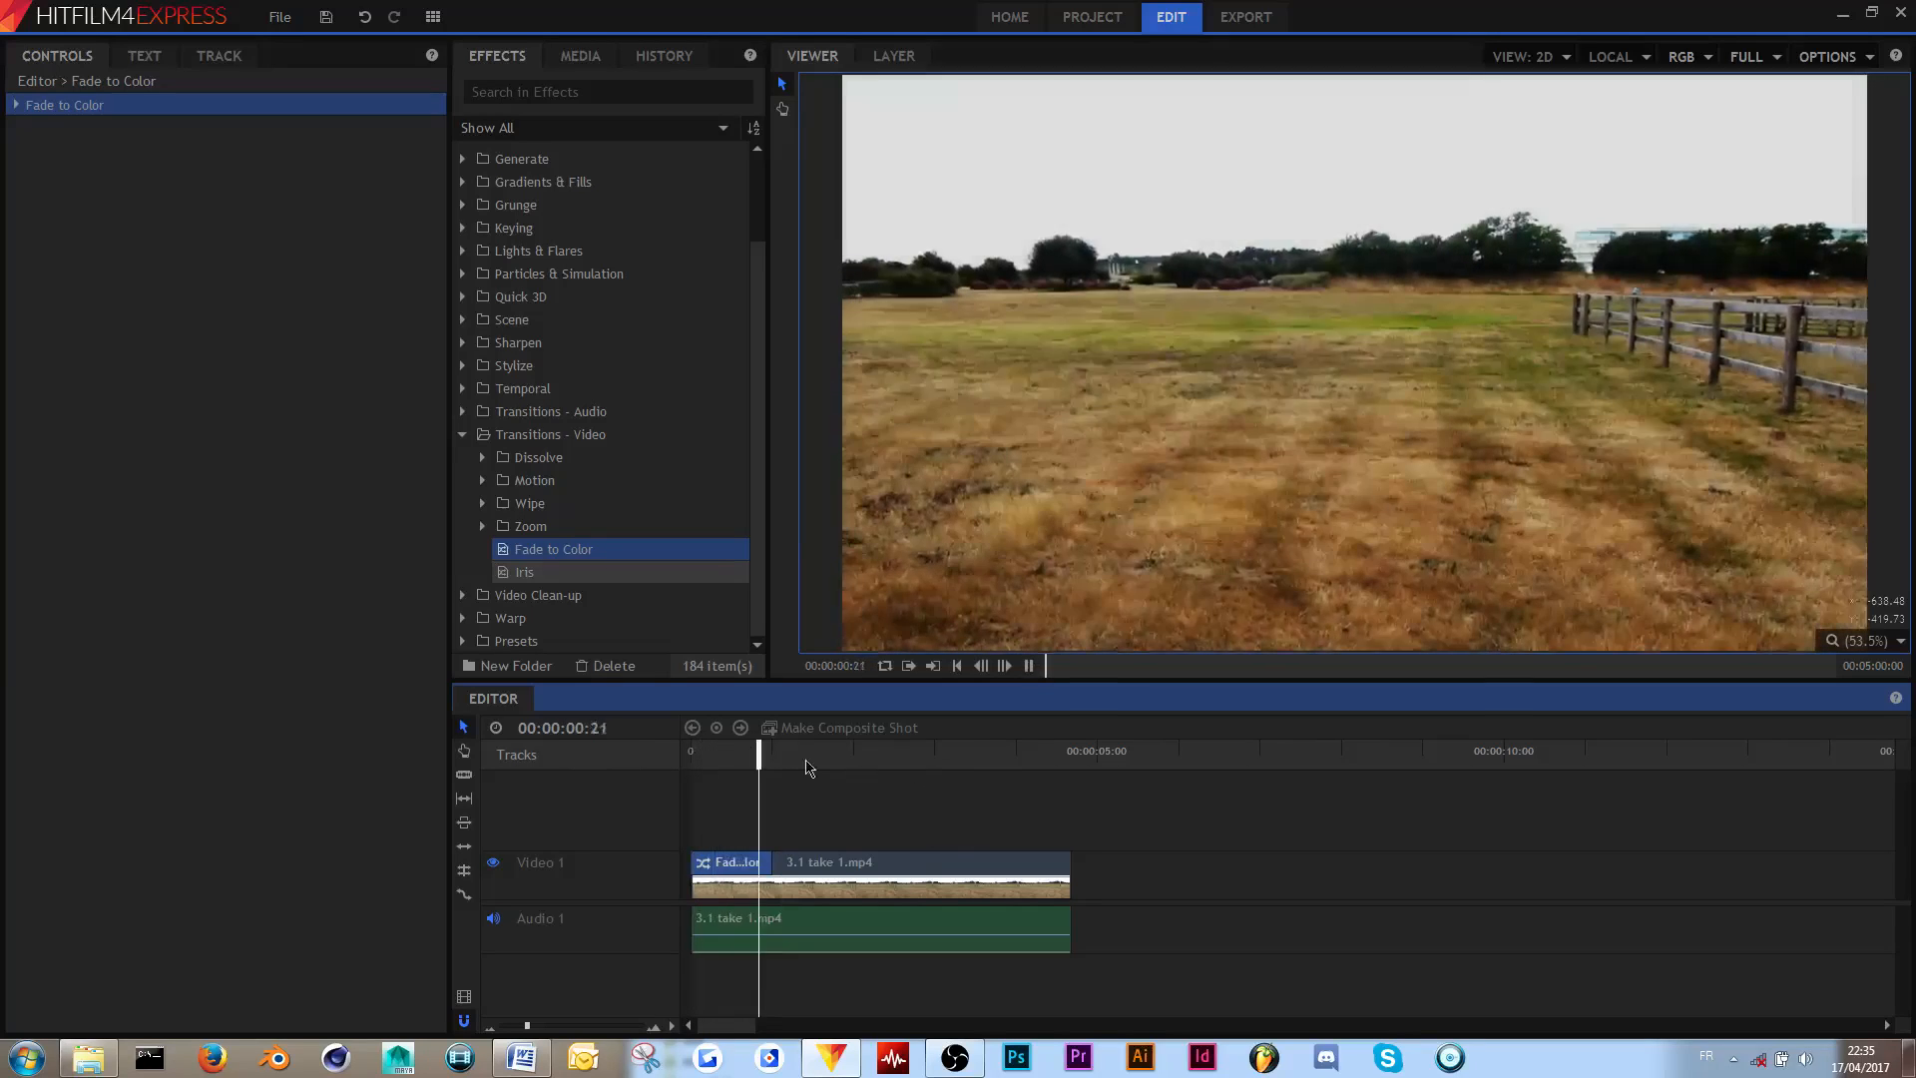
pyautogui.press('space')
pyautogui.hotkey('ctrl', 'z')
# - Glance at the Motion video transitions, then try an audio transition at the Audio 1 clip's start and play it from the beginning
pyautogui.click(482, 480)
pyautogui.click(482, 480)
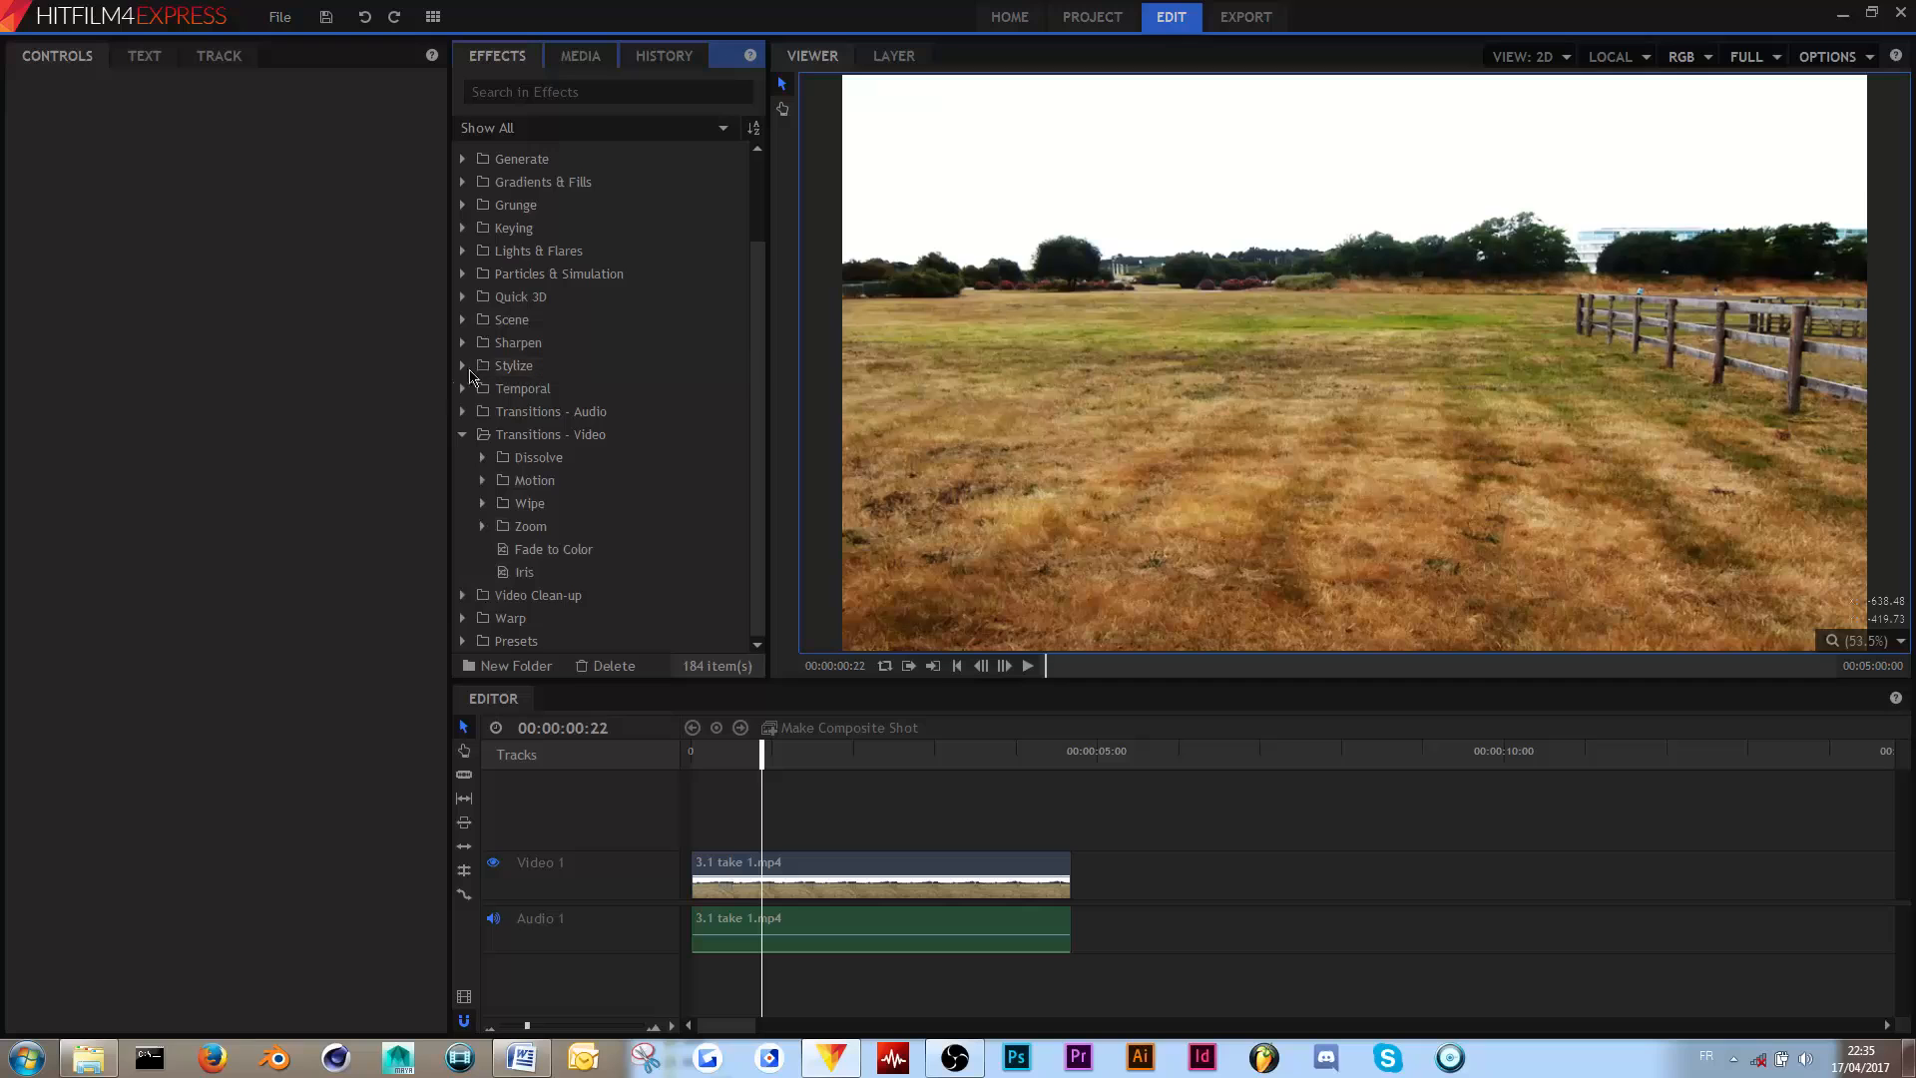
pyautogui.click(462, 411)
pyautogui.moveTo(536, 446); pyautogui.dragTo(705, 917)
pyautogui.moveTo(705, 764); pyautogui.dragTo(655, 785)
pyautogui.press('space')
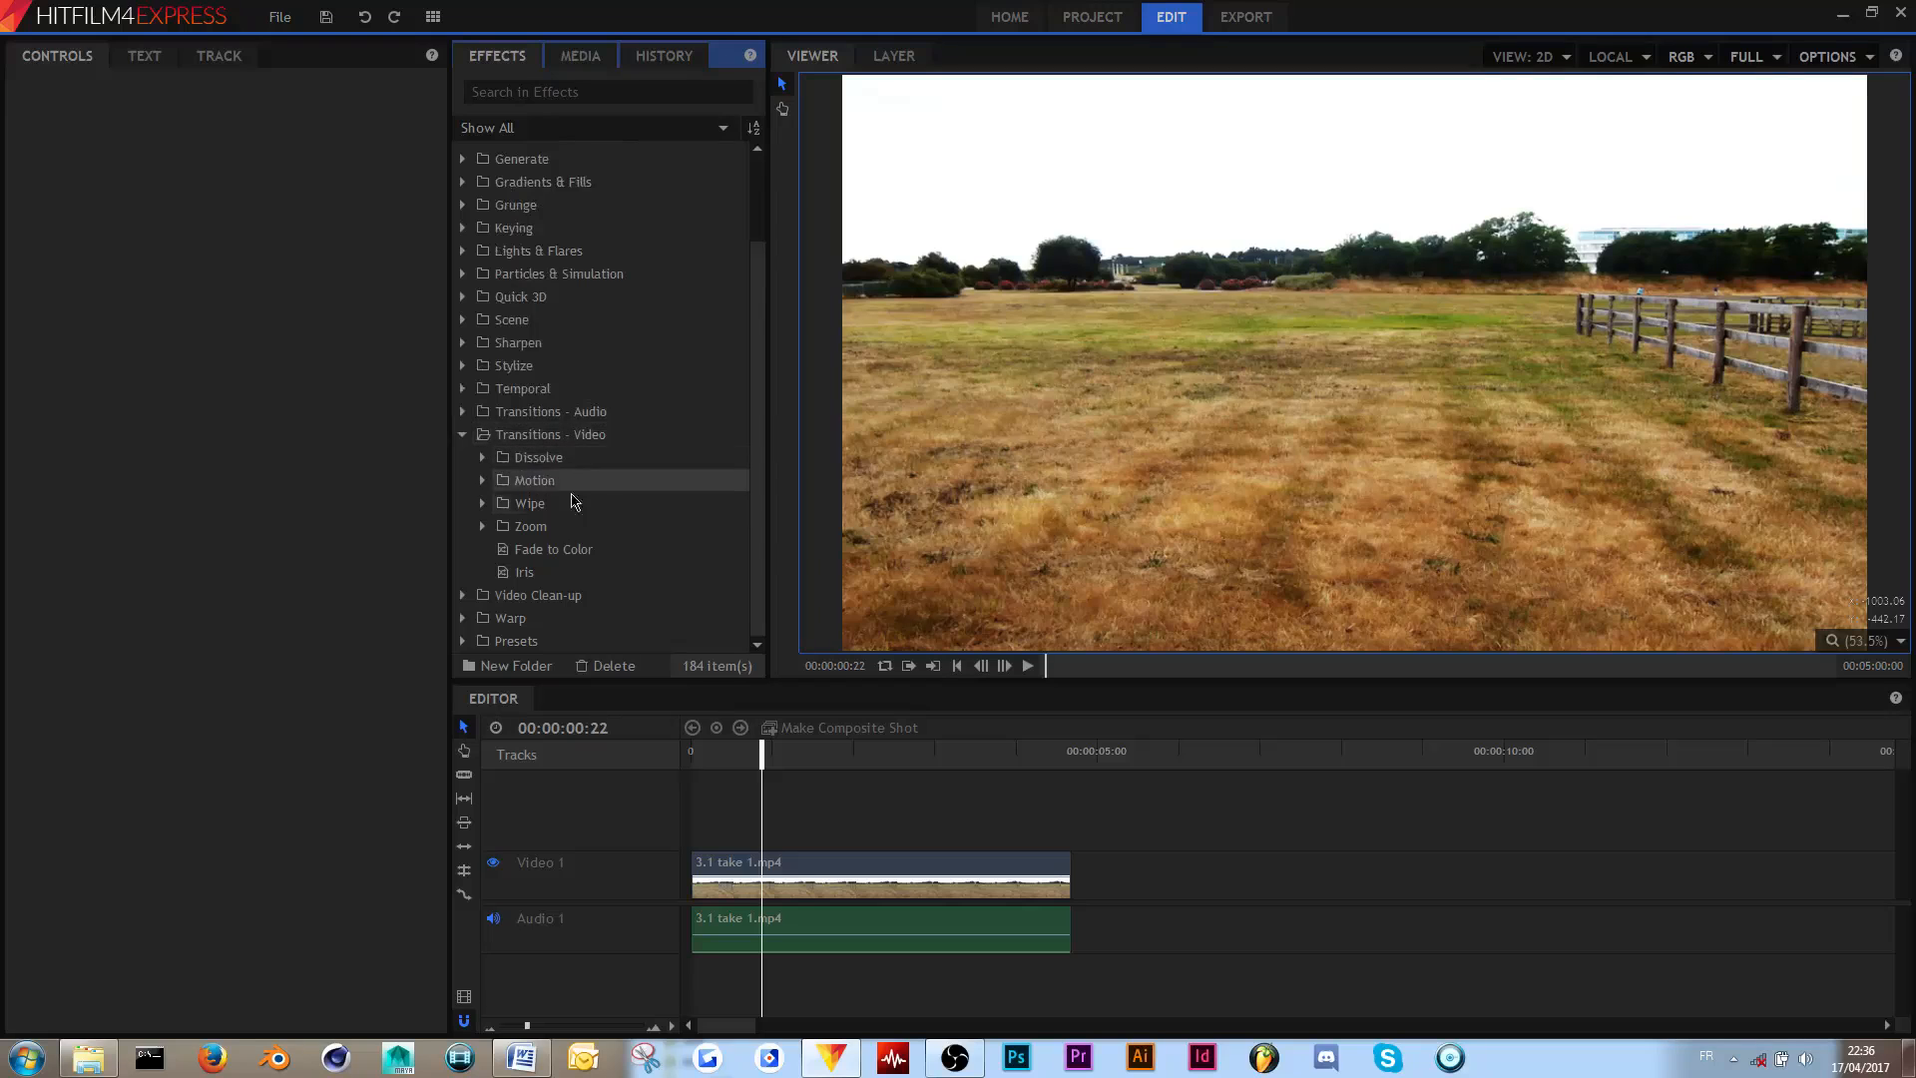
# - Try a Clock Wipe transition at the start of the Video 1 clip, play it from the beginning, and undo it
pyautogui.click(482, 506)
pyautogui.scroll(-1, 482, 508)
pyautogui.moveTo(596, 464); pyautogui.dragTo(700, 862)
pyautogui.moveTo(705, 756); pyautogui.dragTo(655, 774)
pyautogui.press('space')
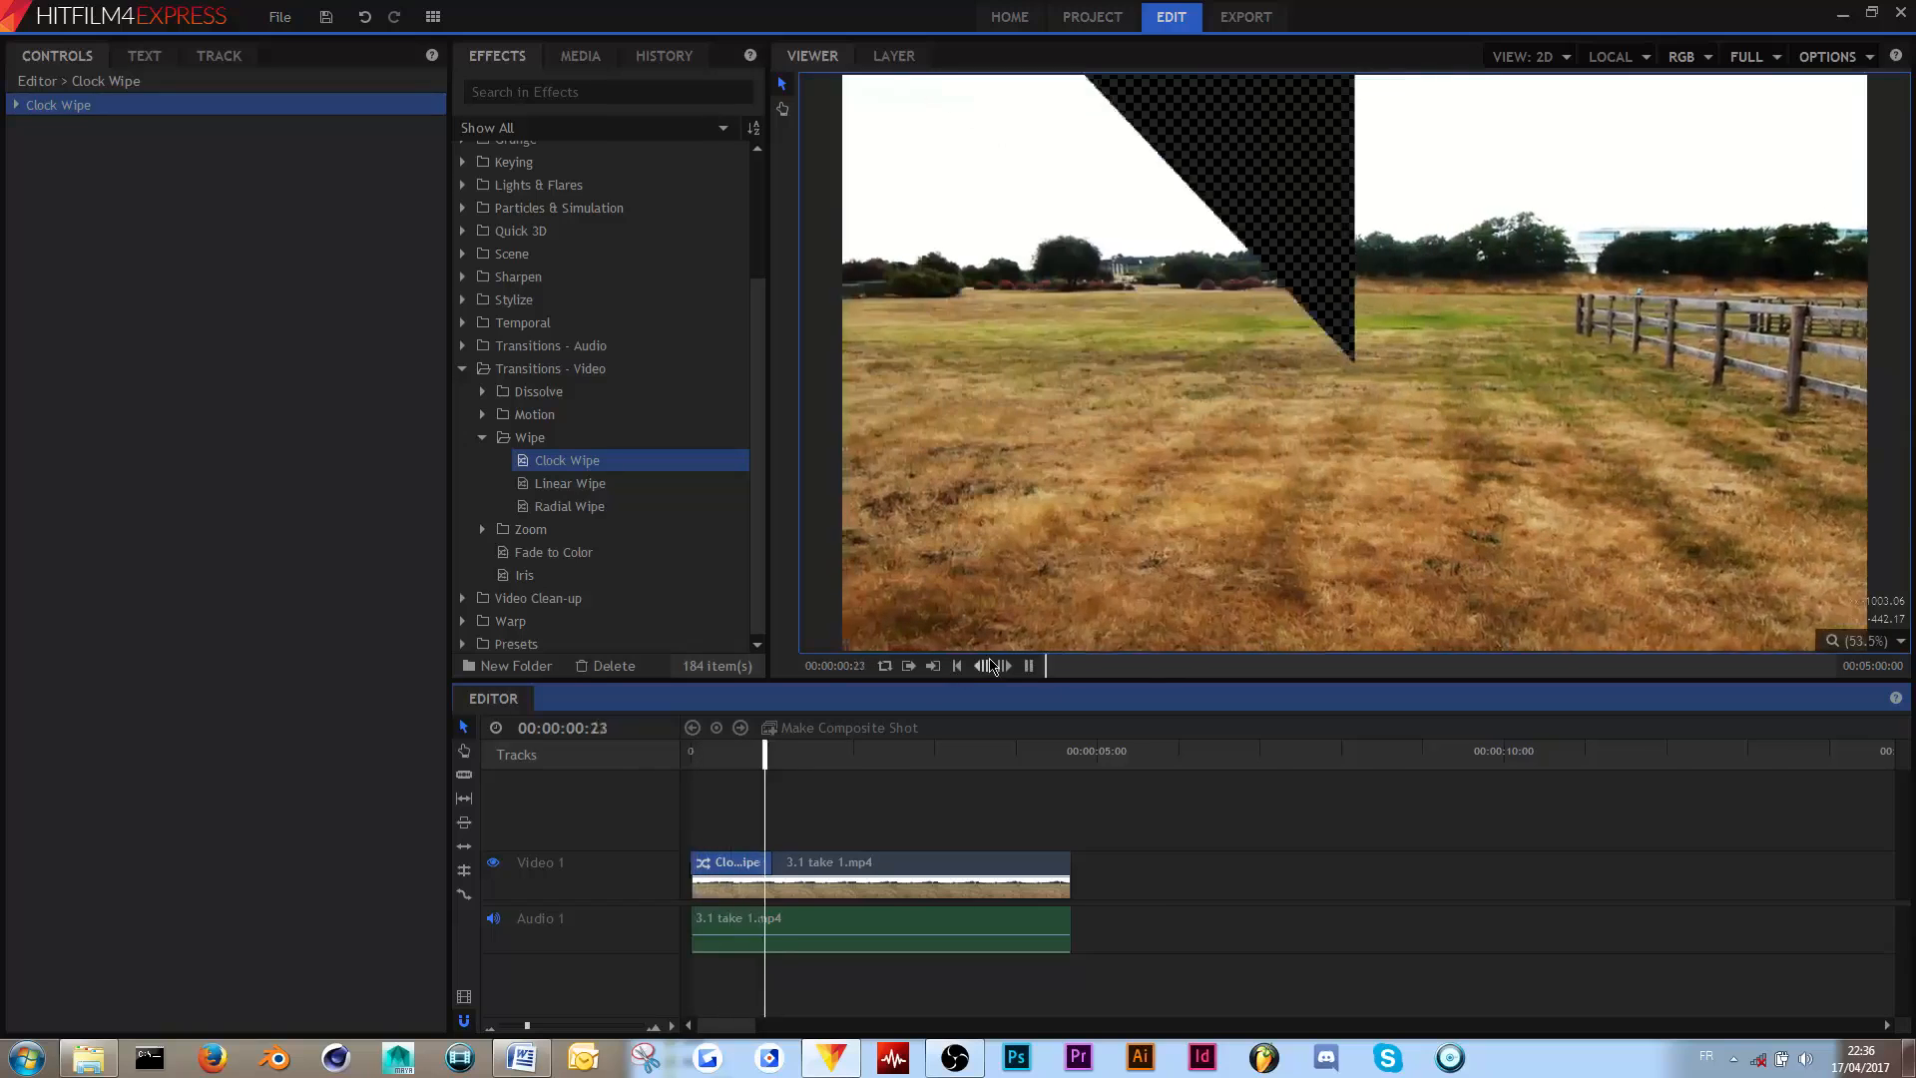
pyautogui.press('space')
pyautogui.hotkey('ctrl', 'z')
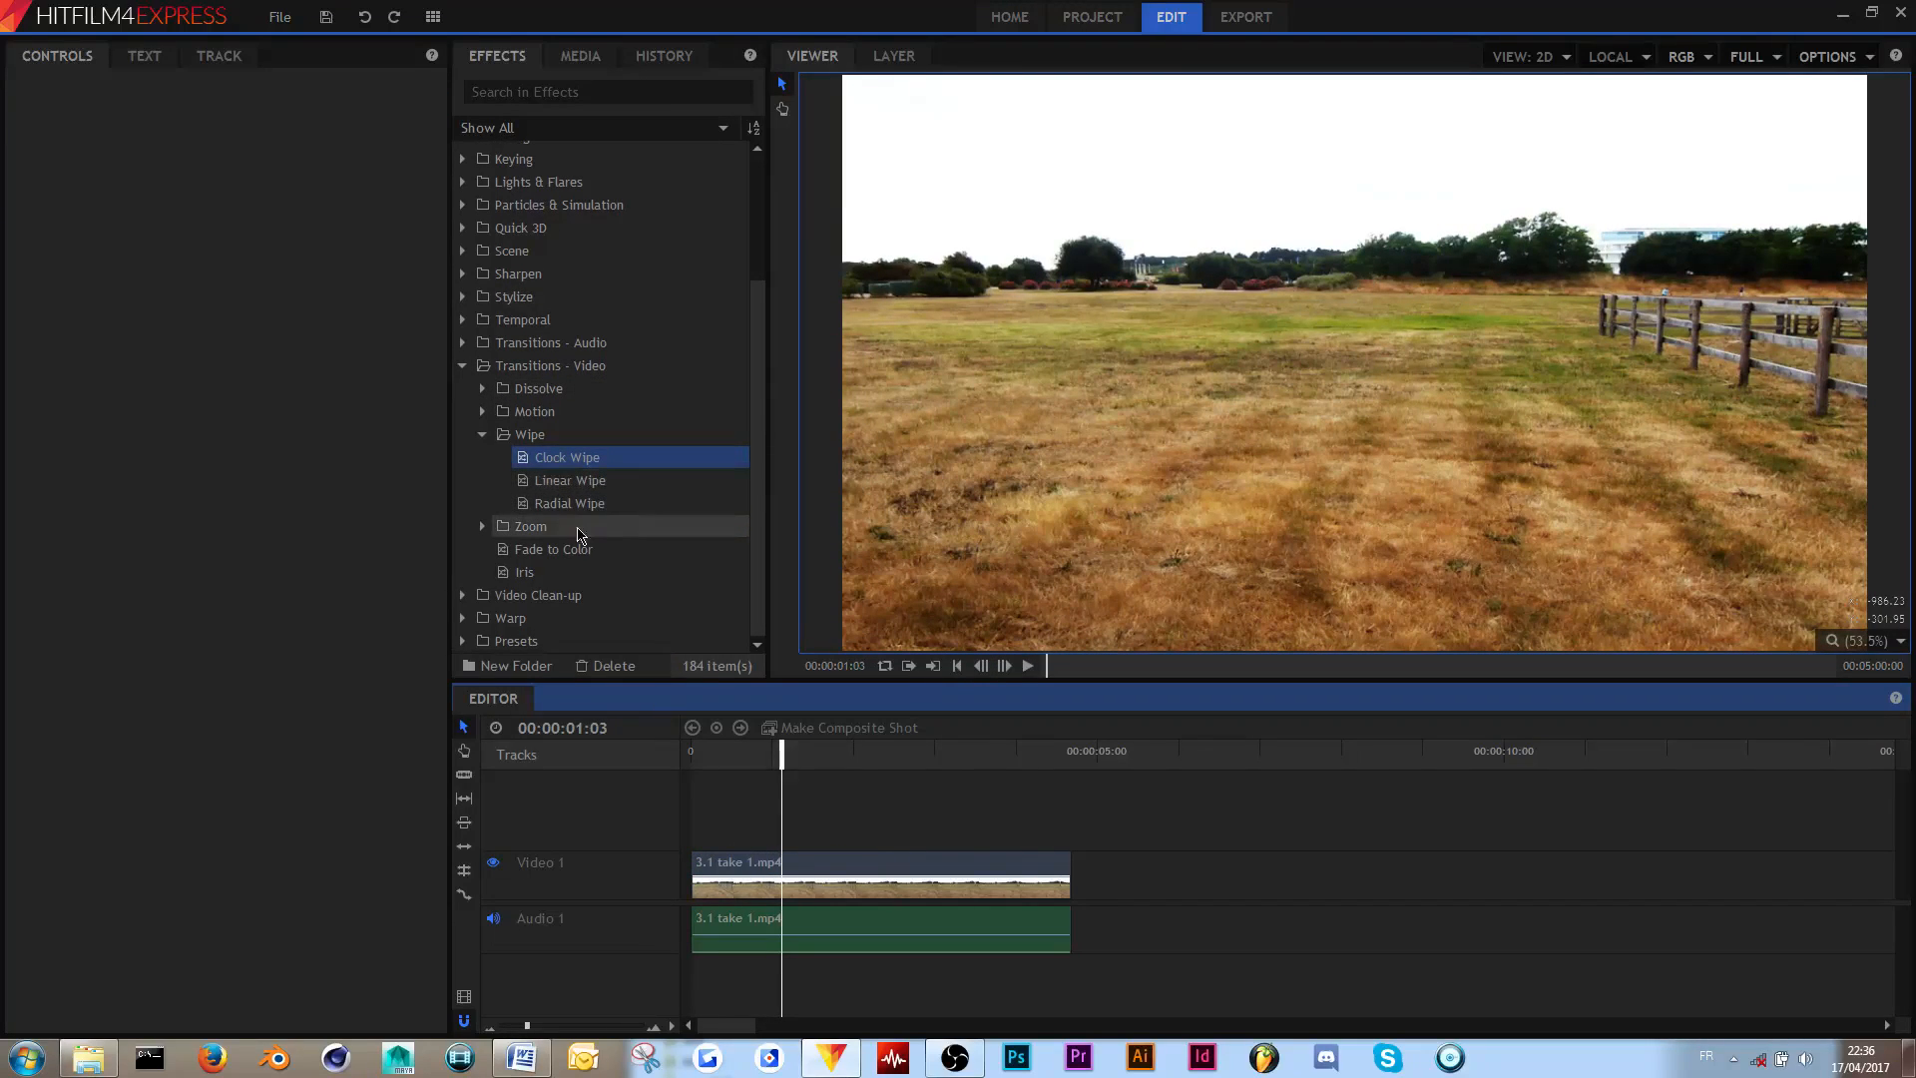
# - Collapse the Wipe and Transitions - Video folders, then glance through the effect Presets and collapse them again
pyautogui.click(480, 435)
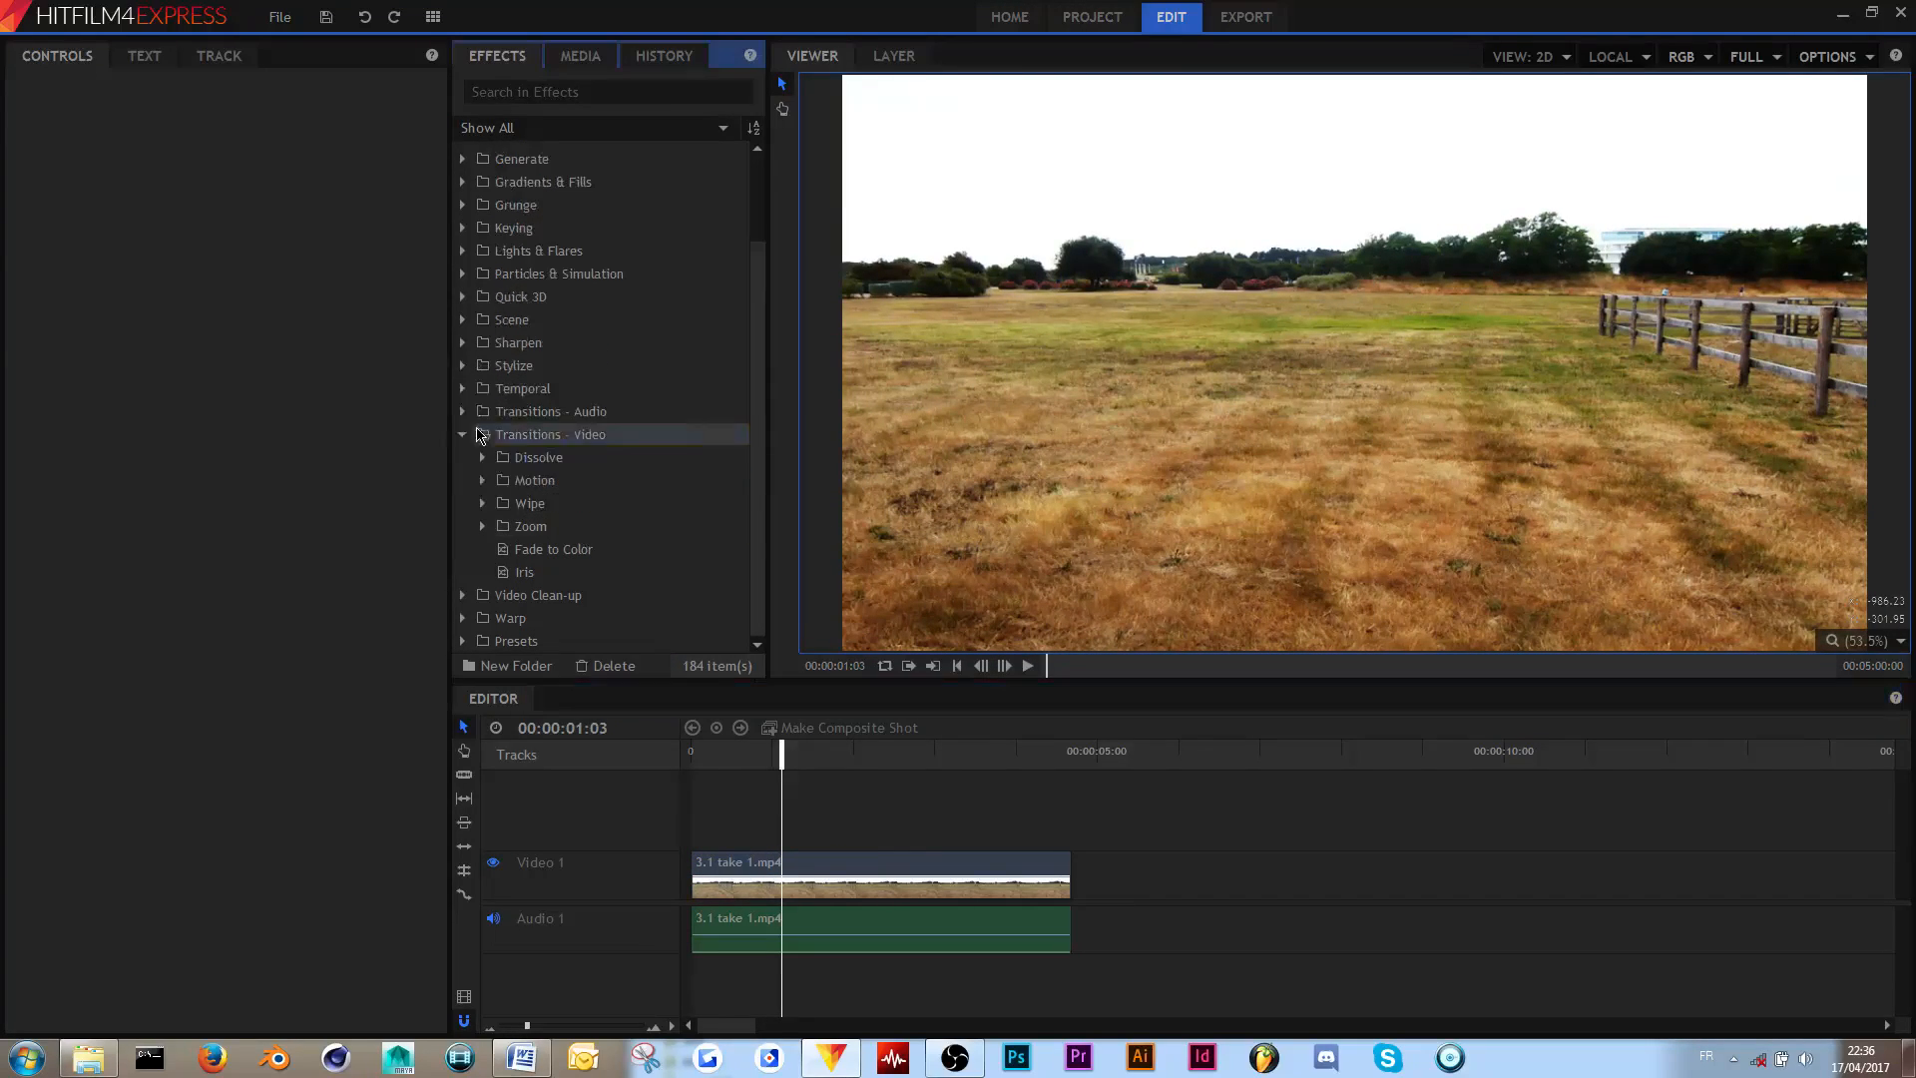
pyautogui.click(463, 435)
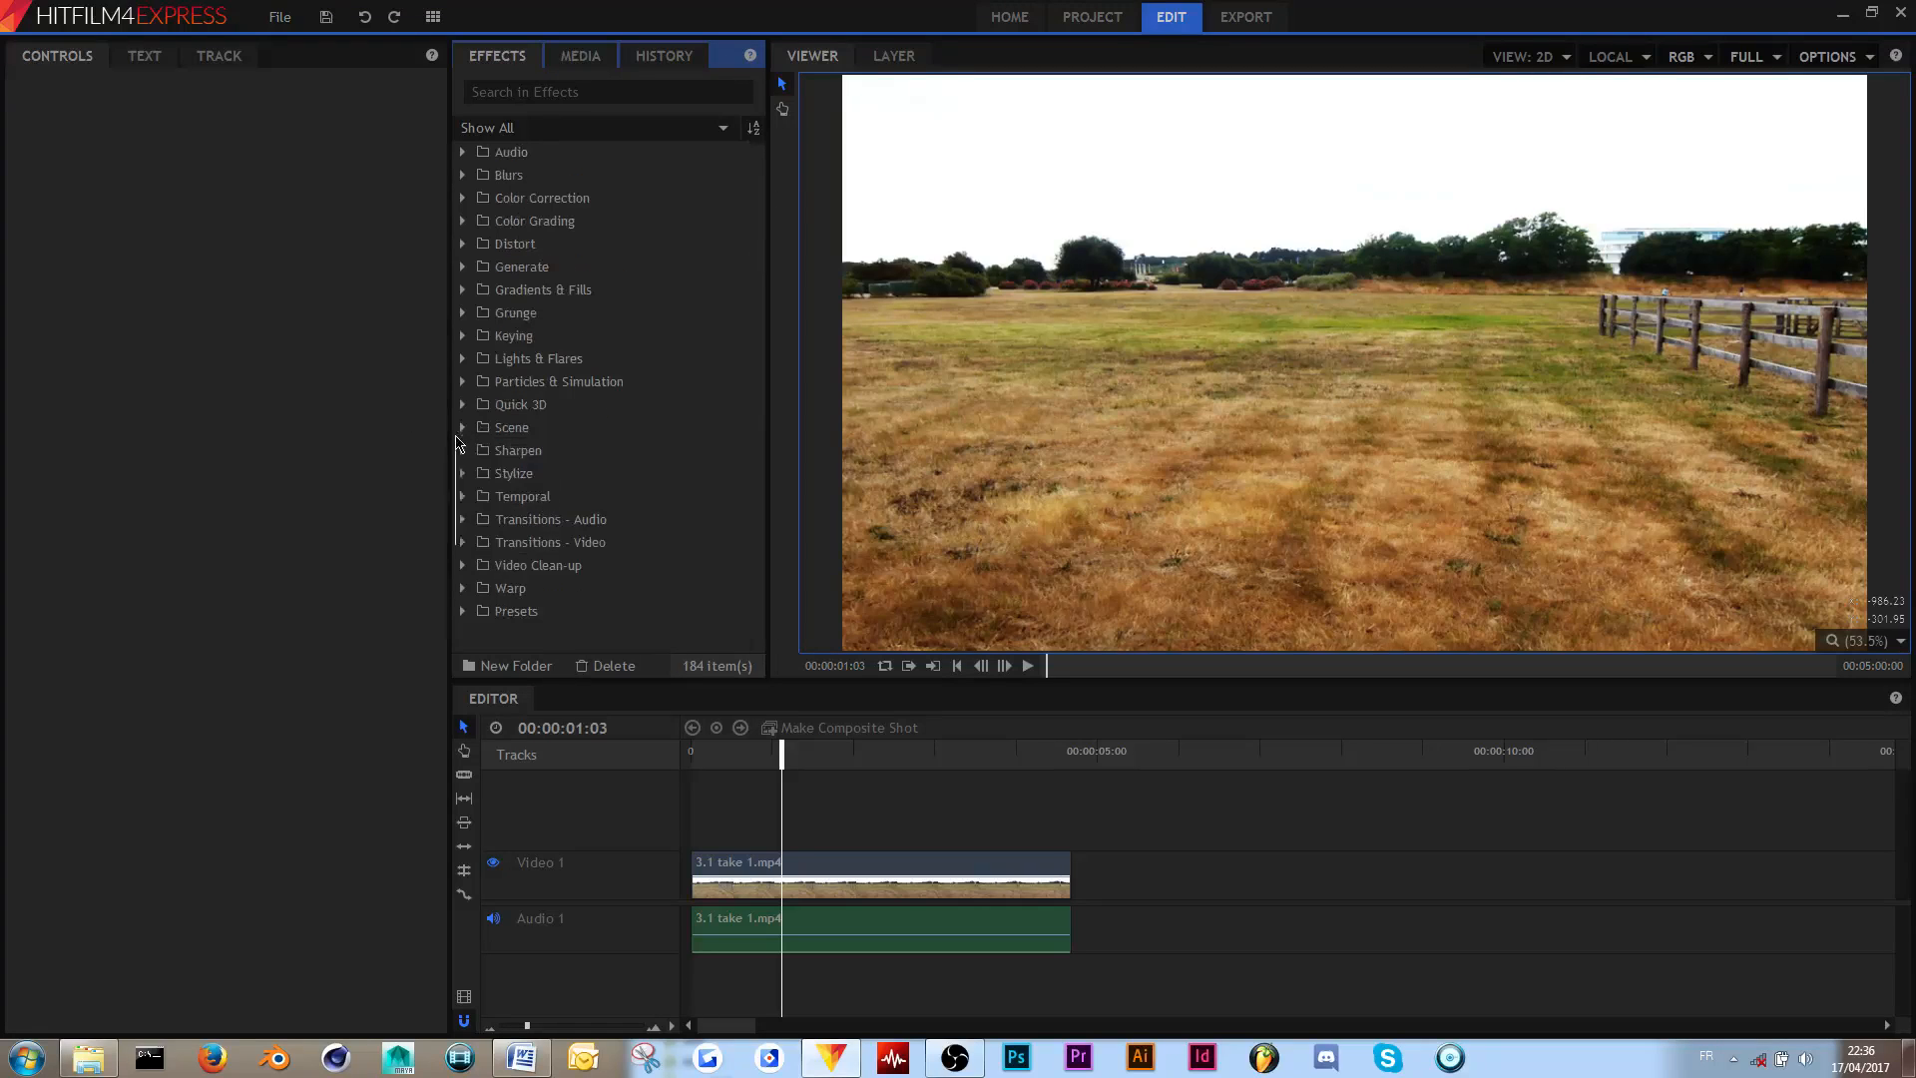
pyautogui.click(462, 611)
pyautogui.scroll(-1, 469, 582)
pyautogui.click(465, 572)
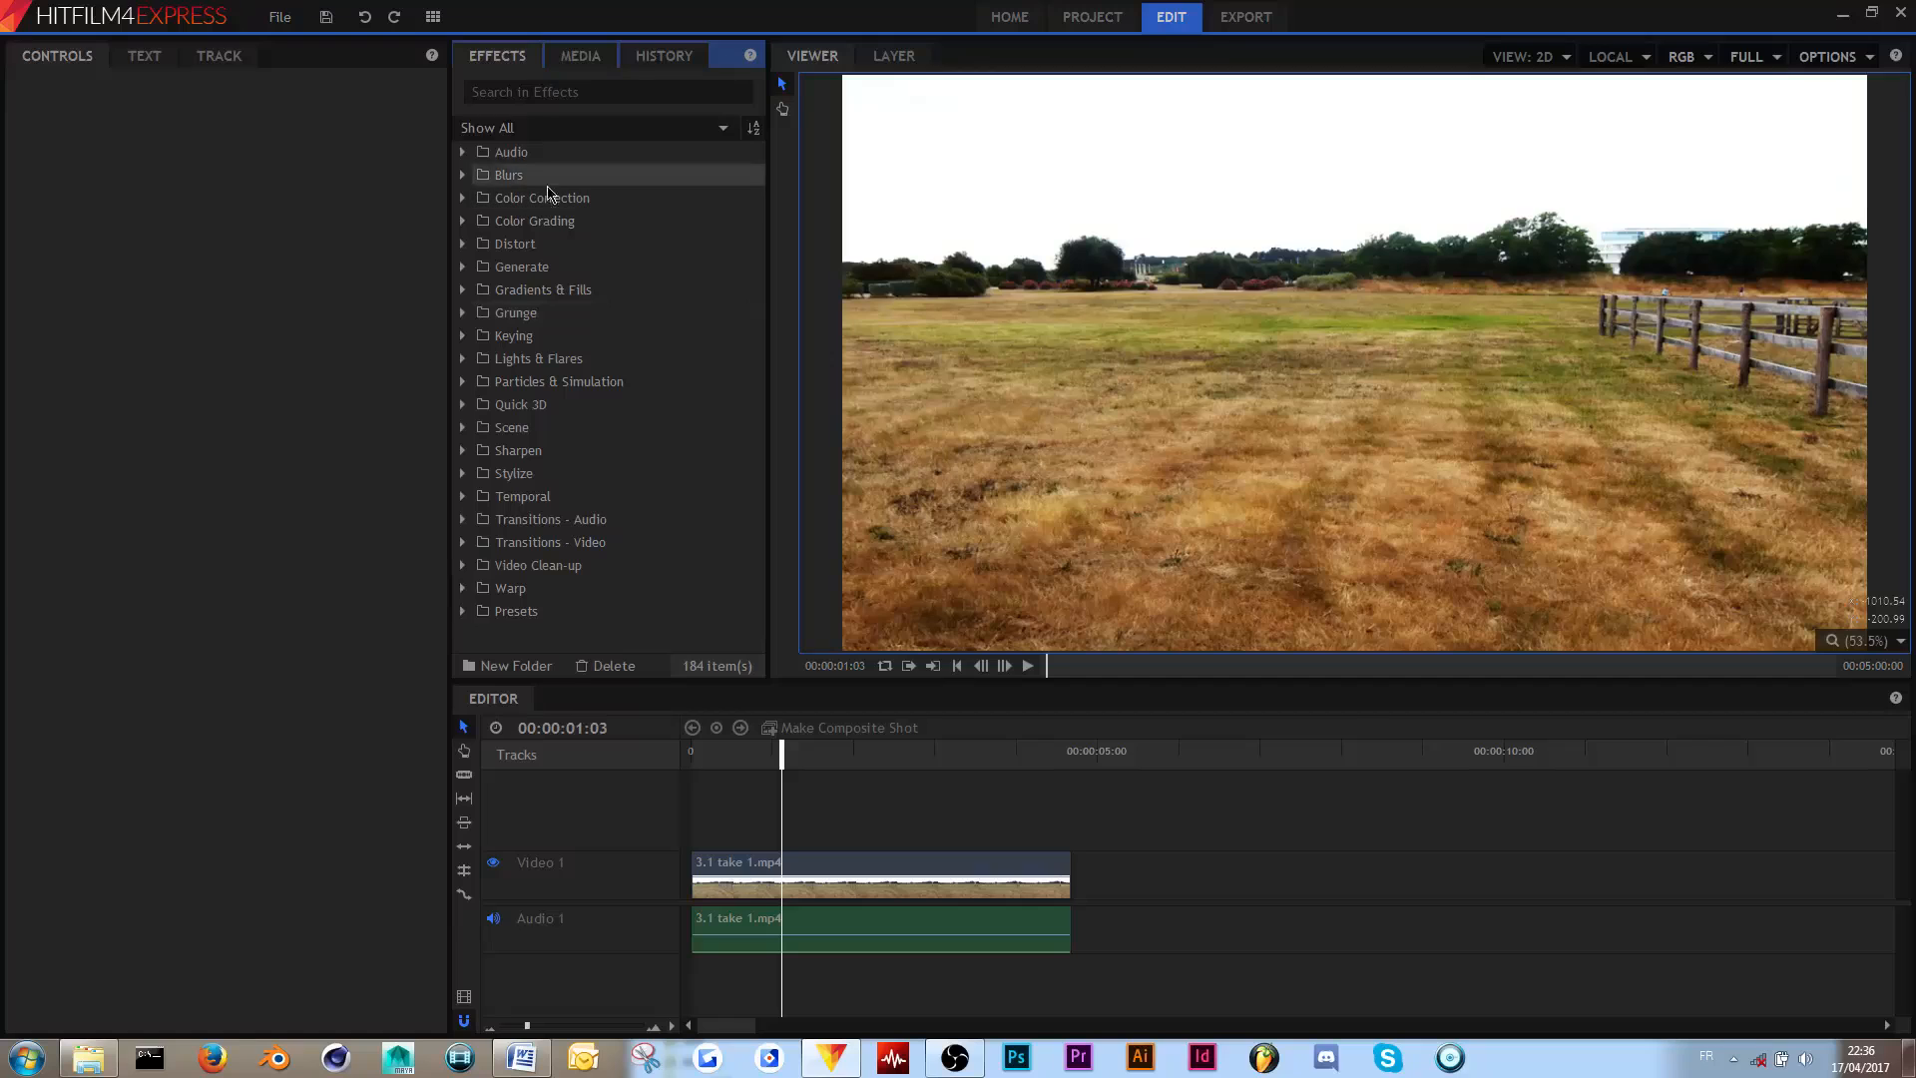
# - Search the effects for "vigne" and apply the Vignette effect to the Video 1 clip, then deselect the clip
pyautogui.click(555, 92)
pyautogui.write('vieg')
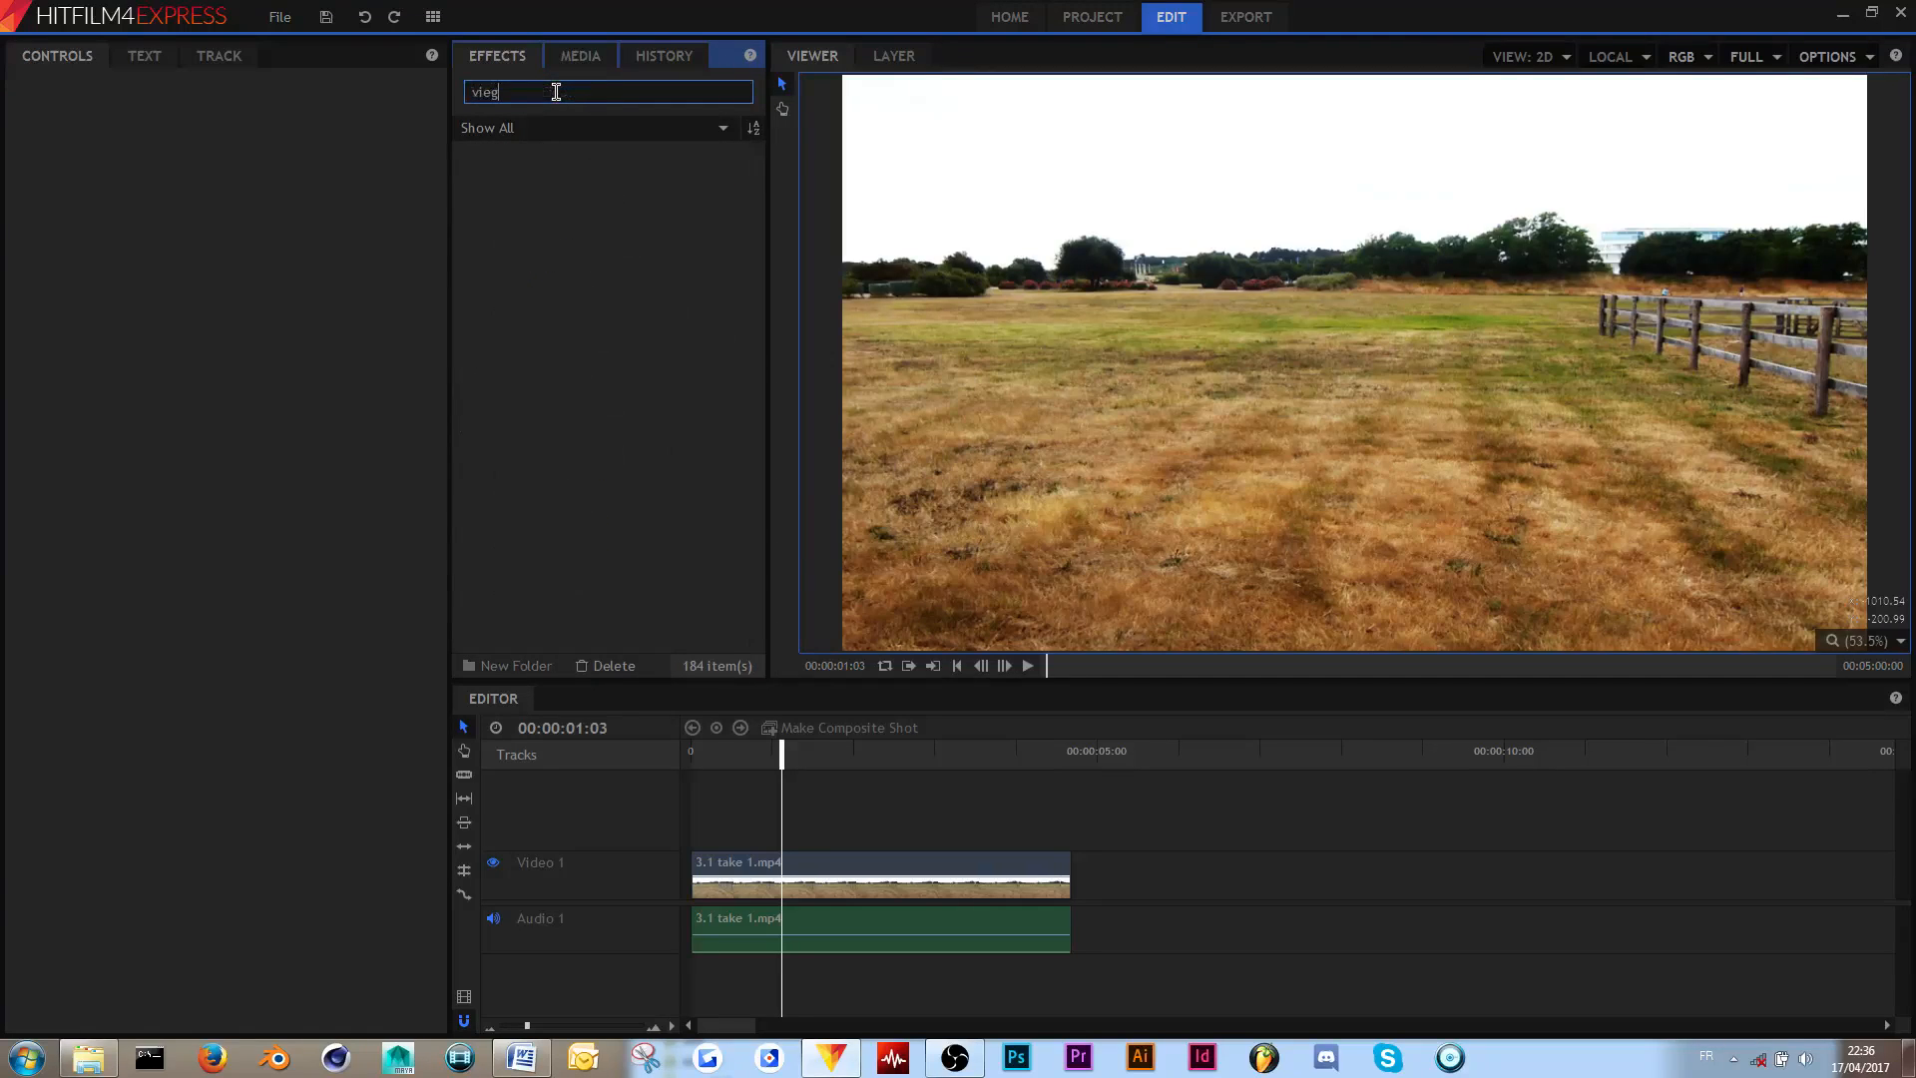
pyautogui.hotkey('ctrl', 'a')
pyautogui.write('vivg')
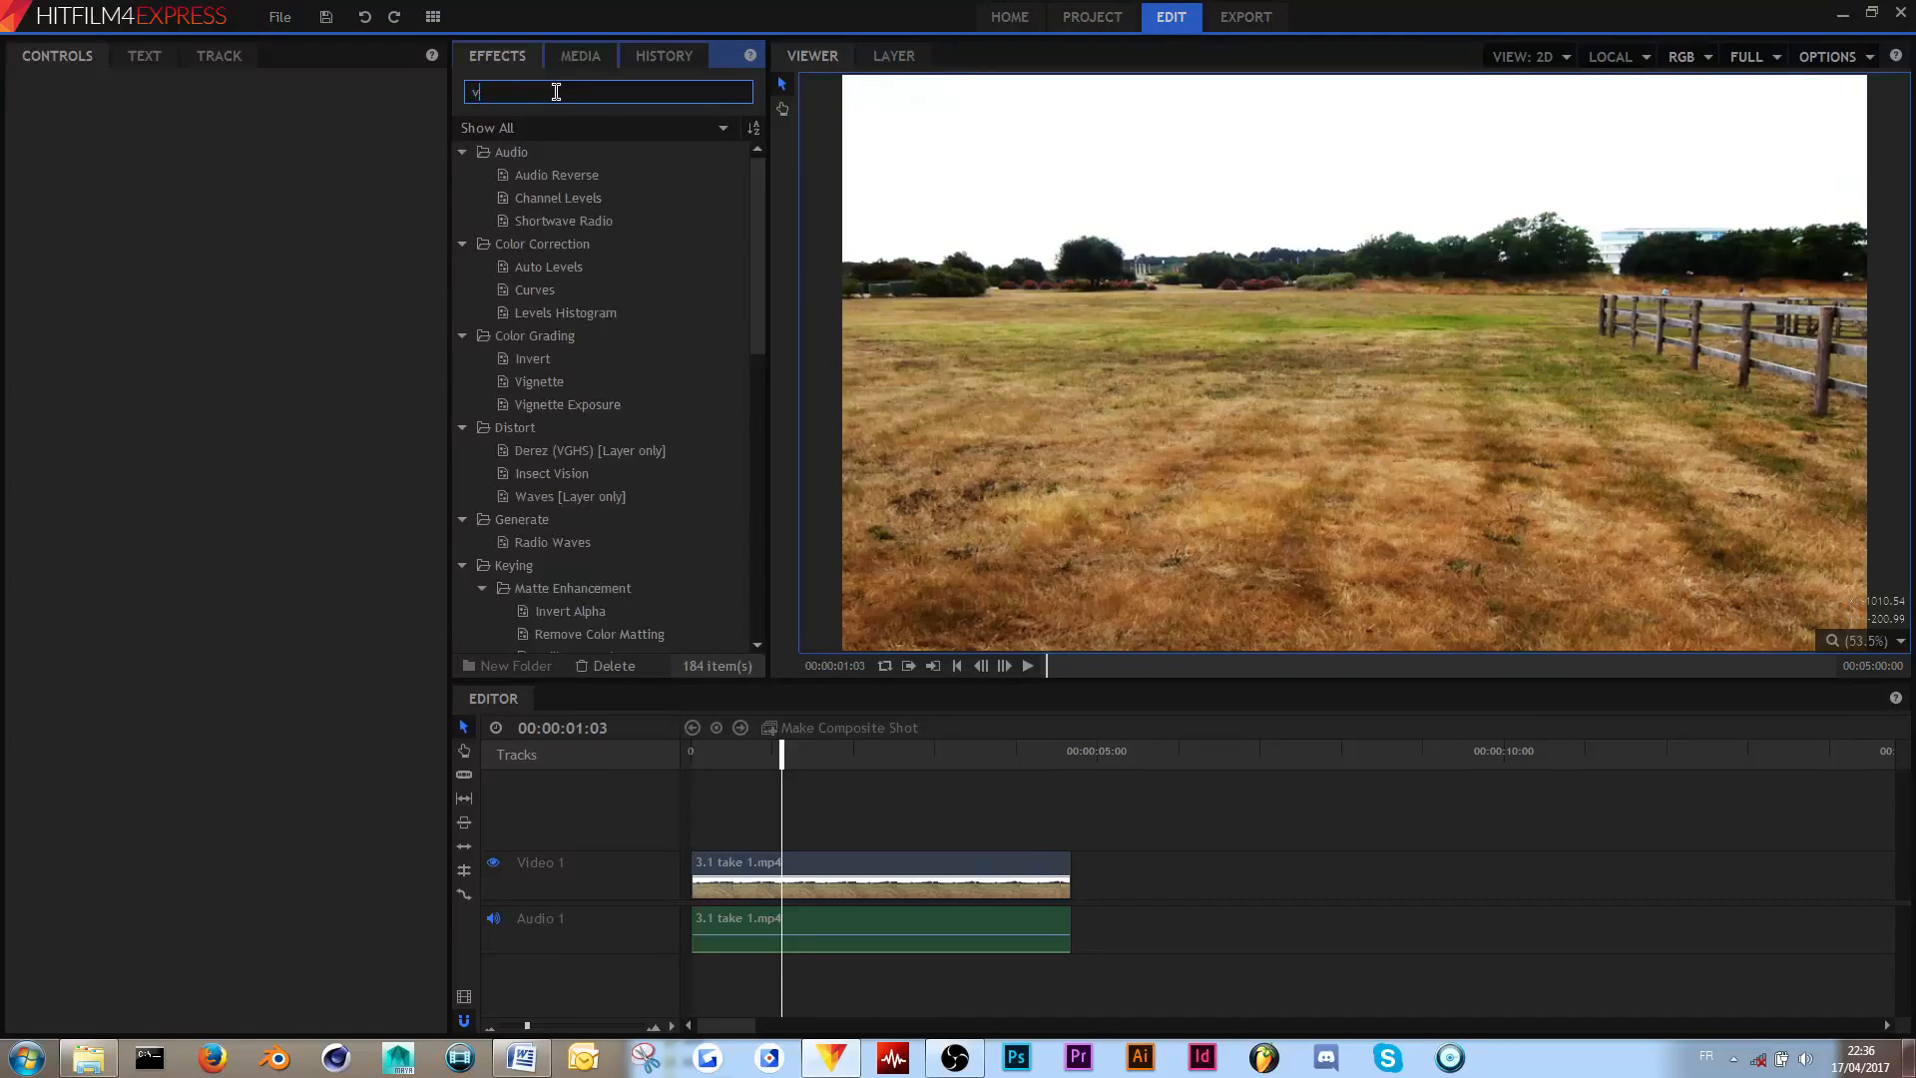
pyautogui.press('BackSpace')
pyautogui.press('BackSpace')
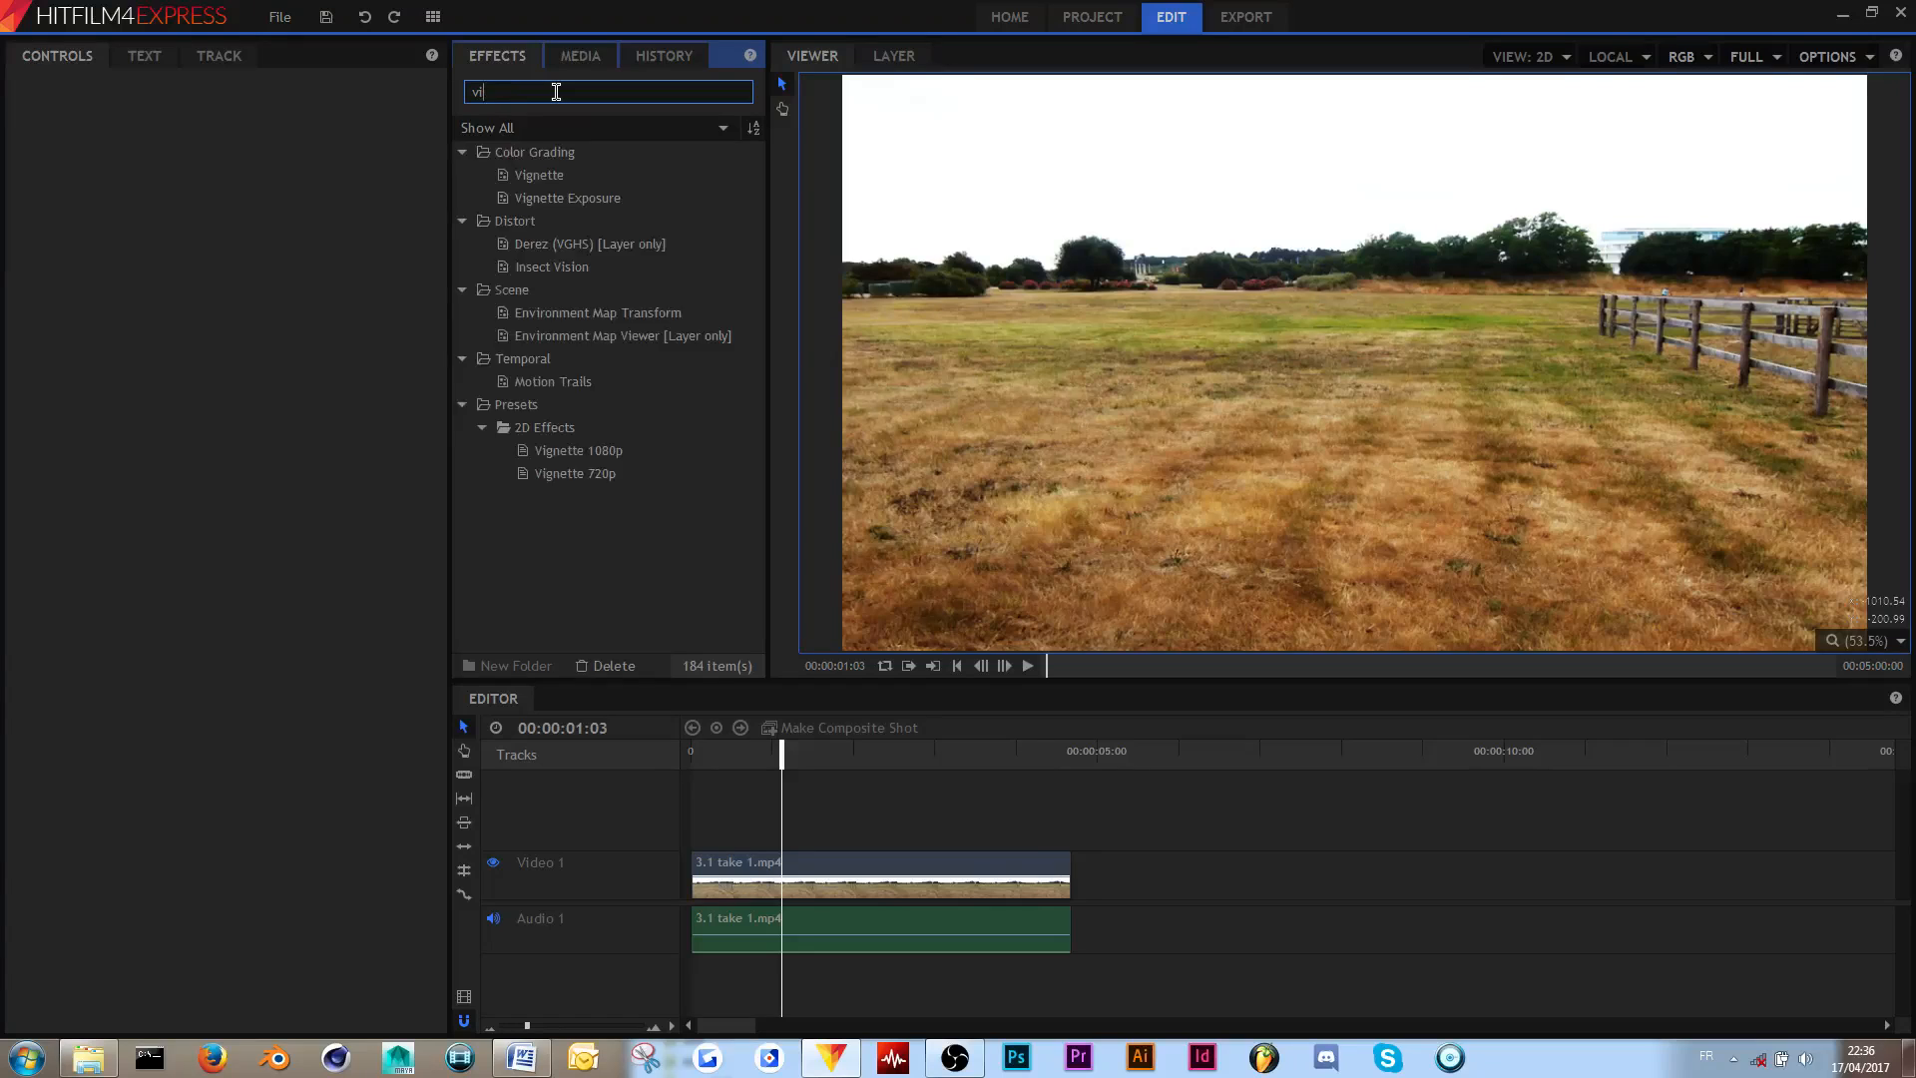
pyautogui.write('vg')
pyautogui.press('BackSpace')
pyautogui.write('gne')
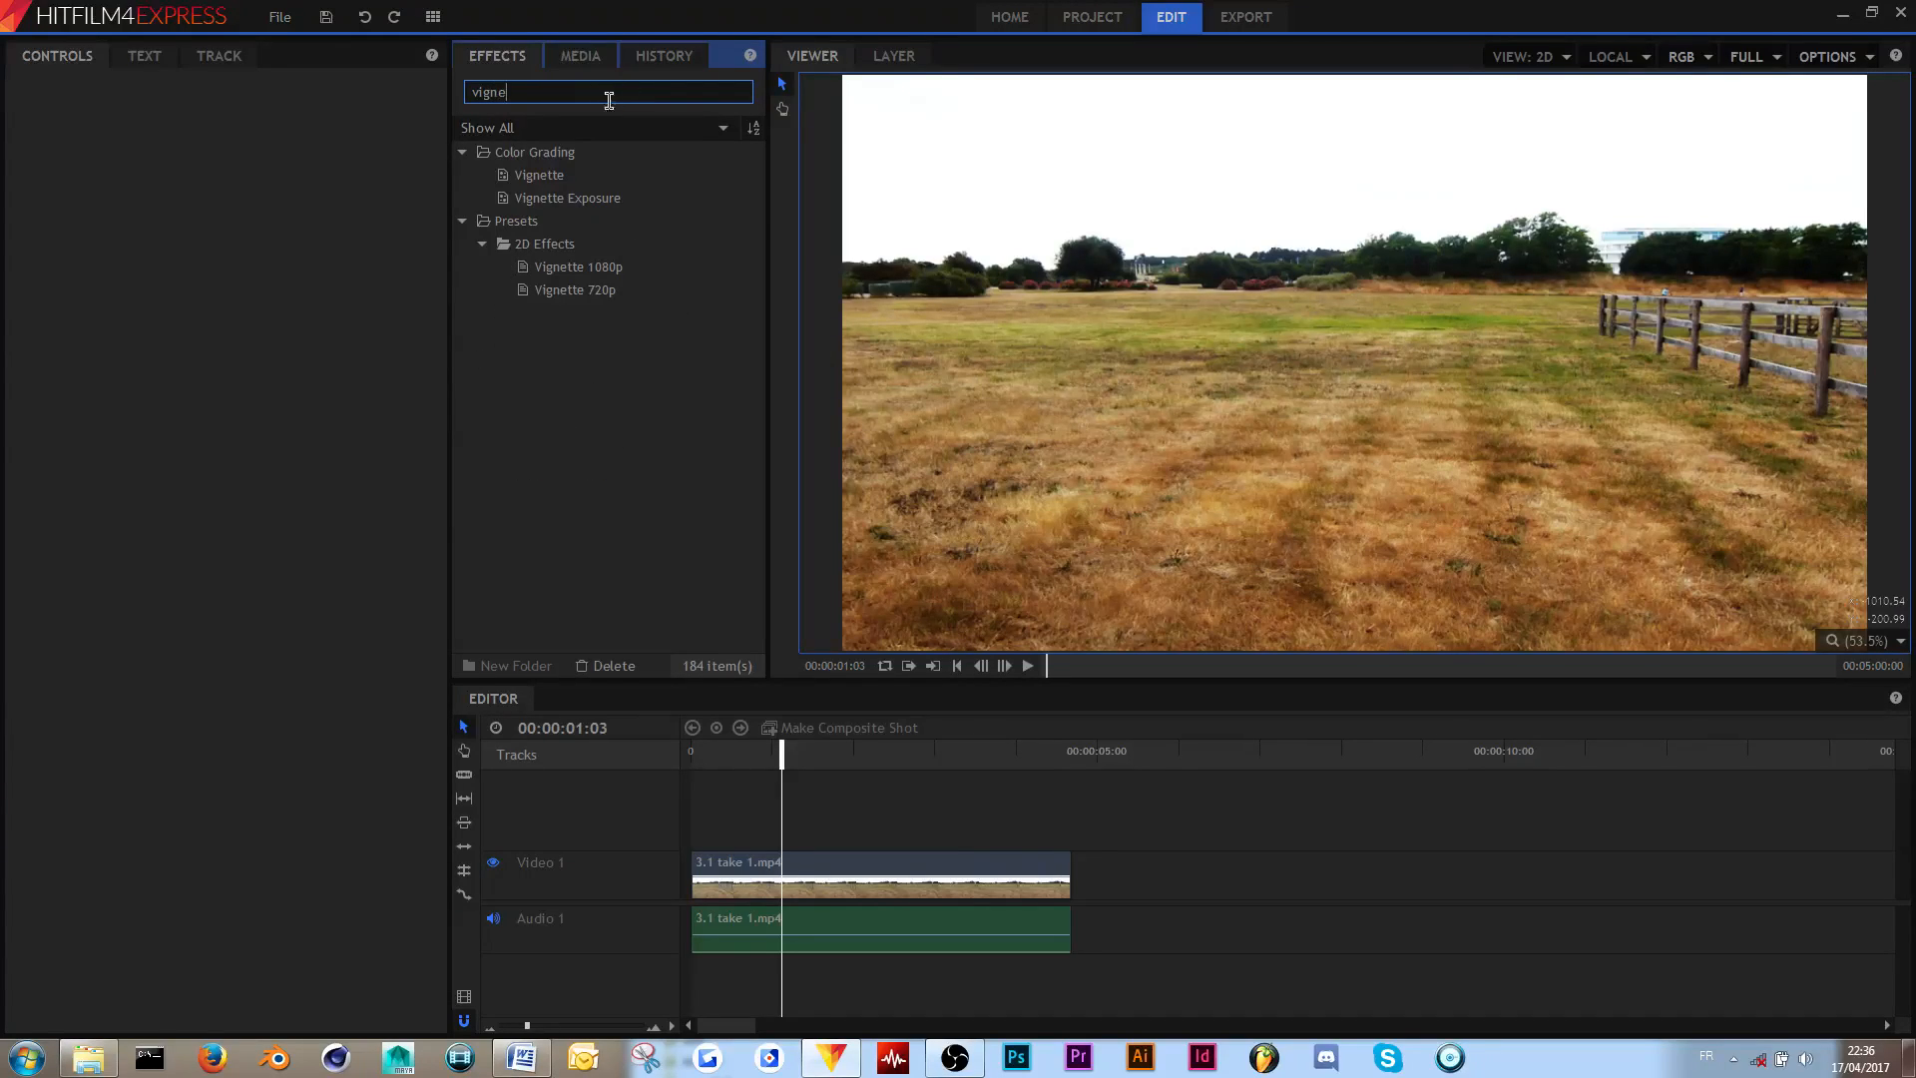
pyautogui.moveTo(571, 180); pyautogui.dragTo(891, 866)
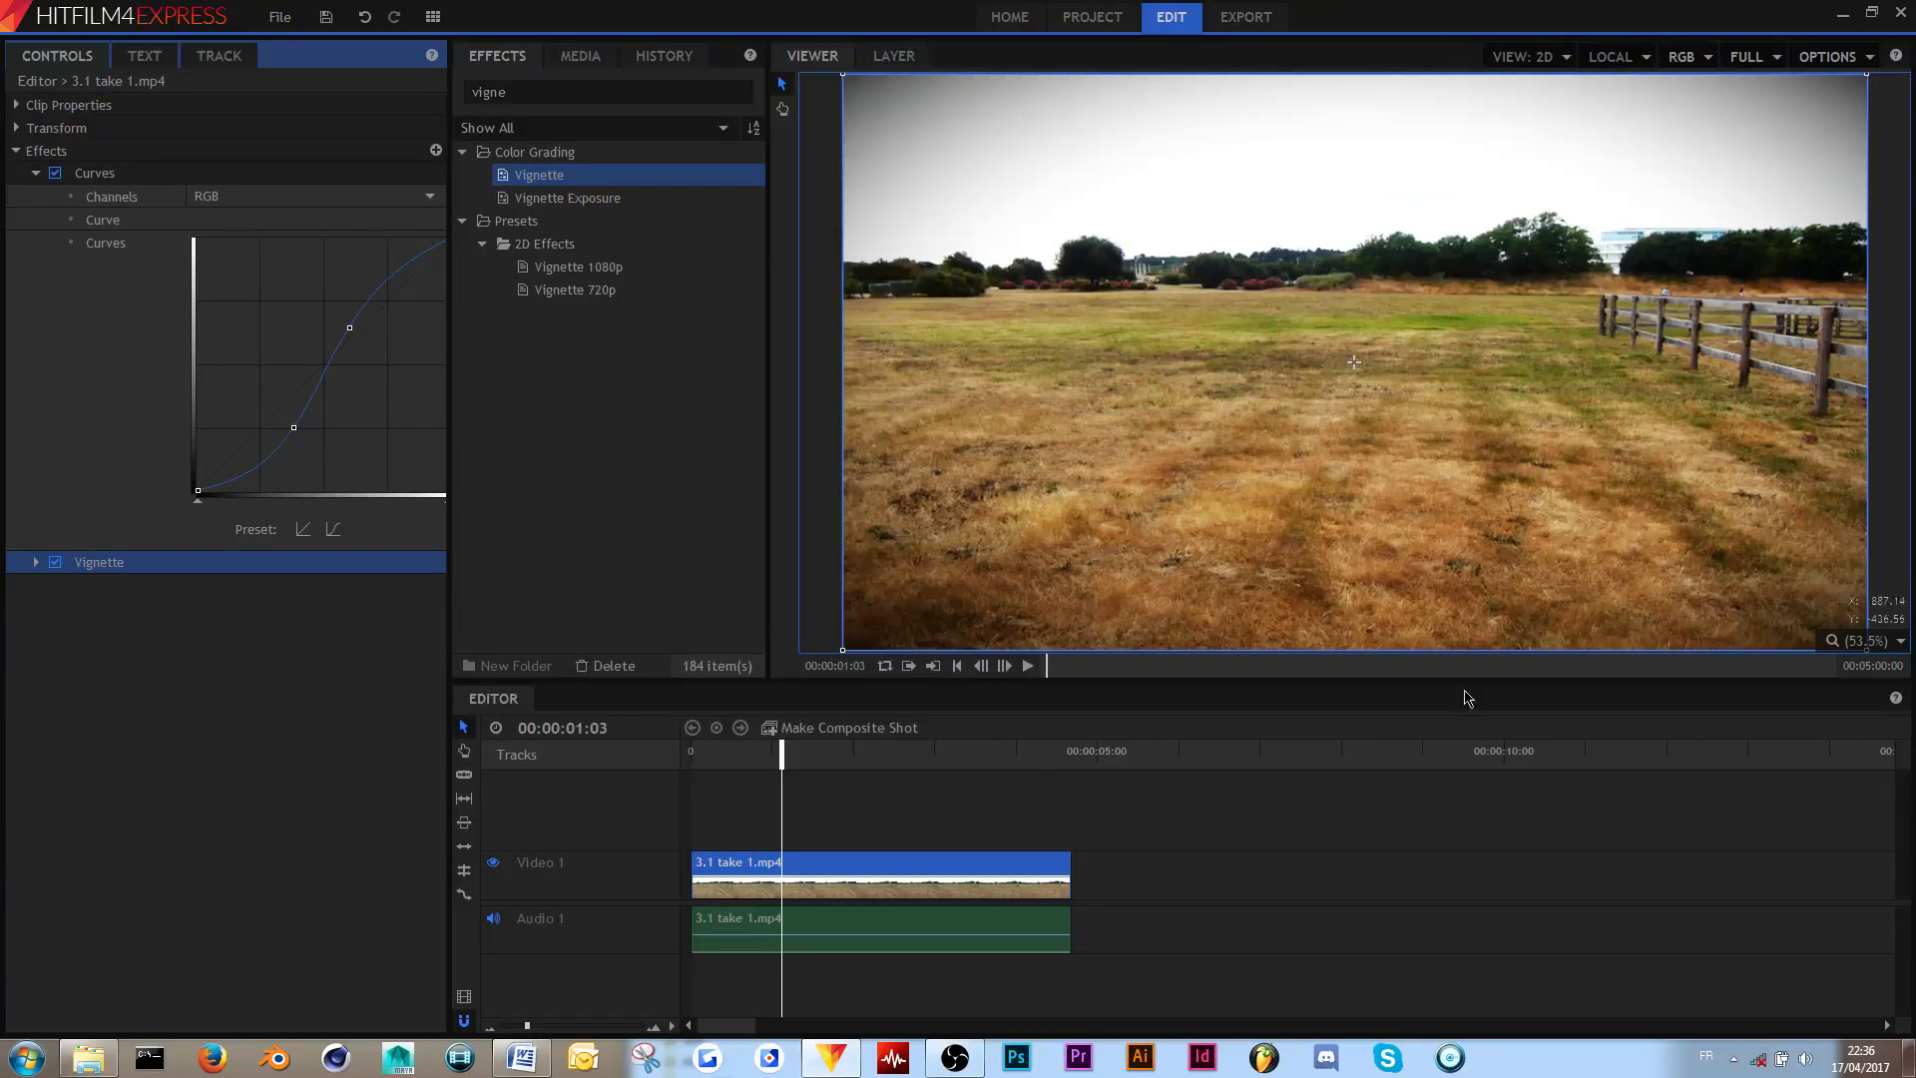
pyautogui.click(813, 308)
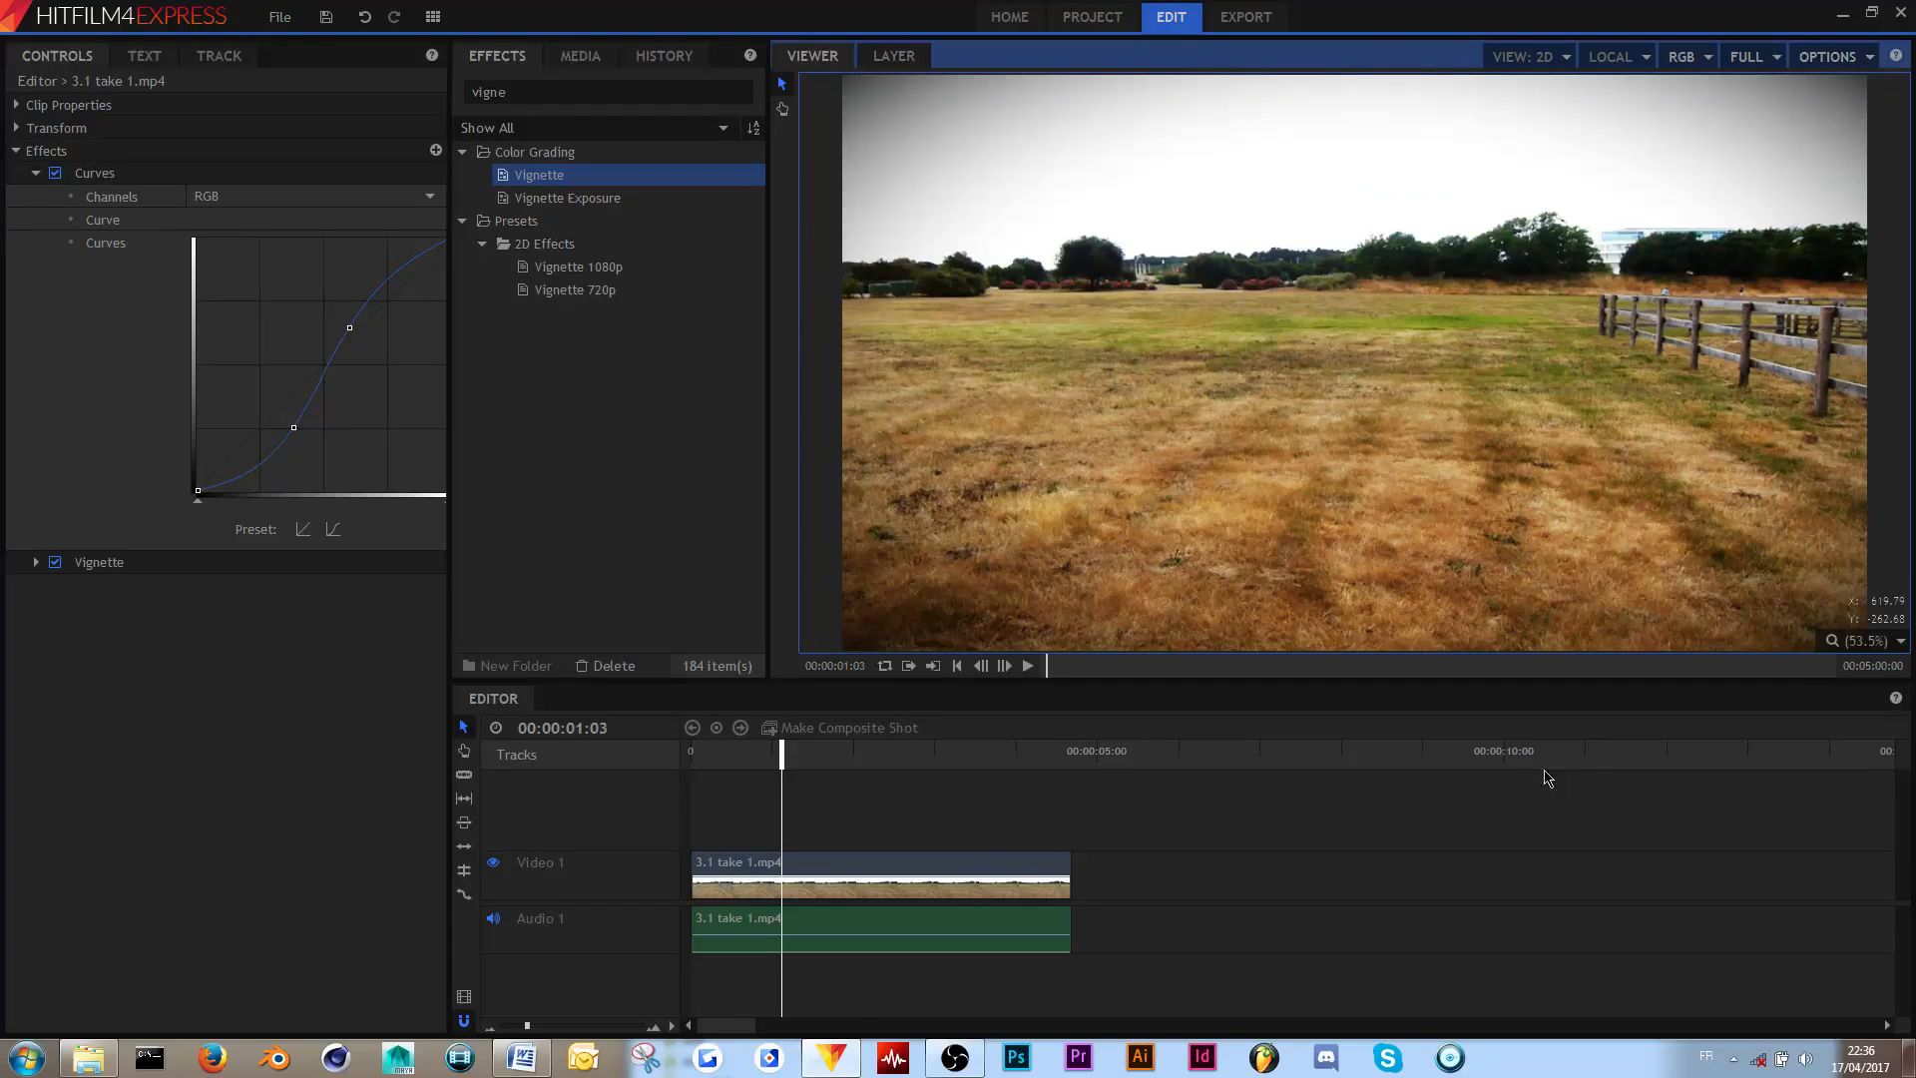
# - Play the vignetted clip from the beginning for about two seconds to review the effect
pyautogui.moveTo(775, 754); pyautogui.dragTo(694, 755)
pyautogui.press('space')
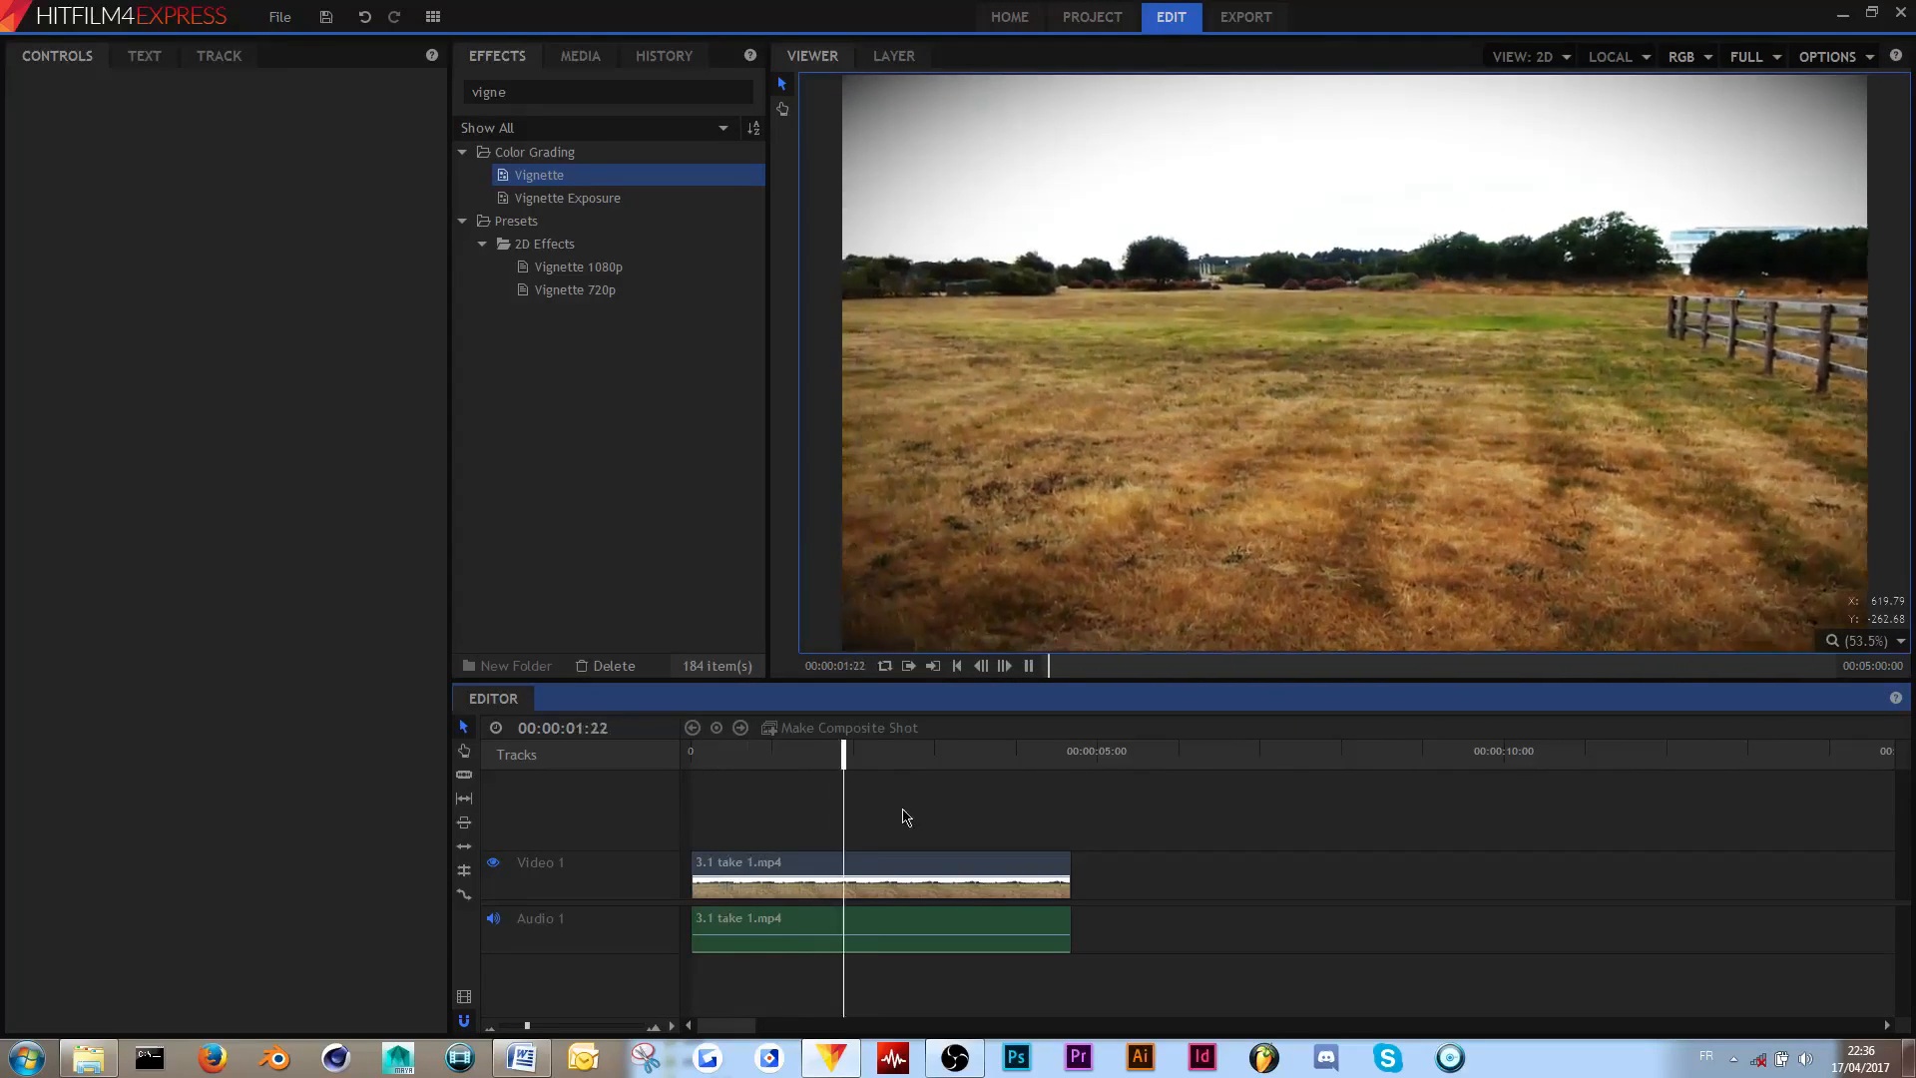
pyautogui.press('space')
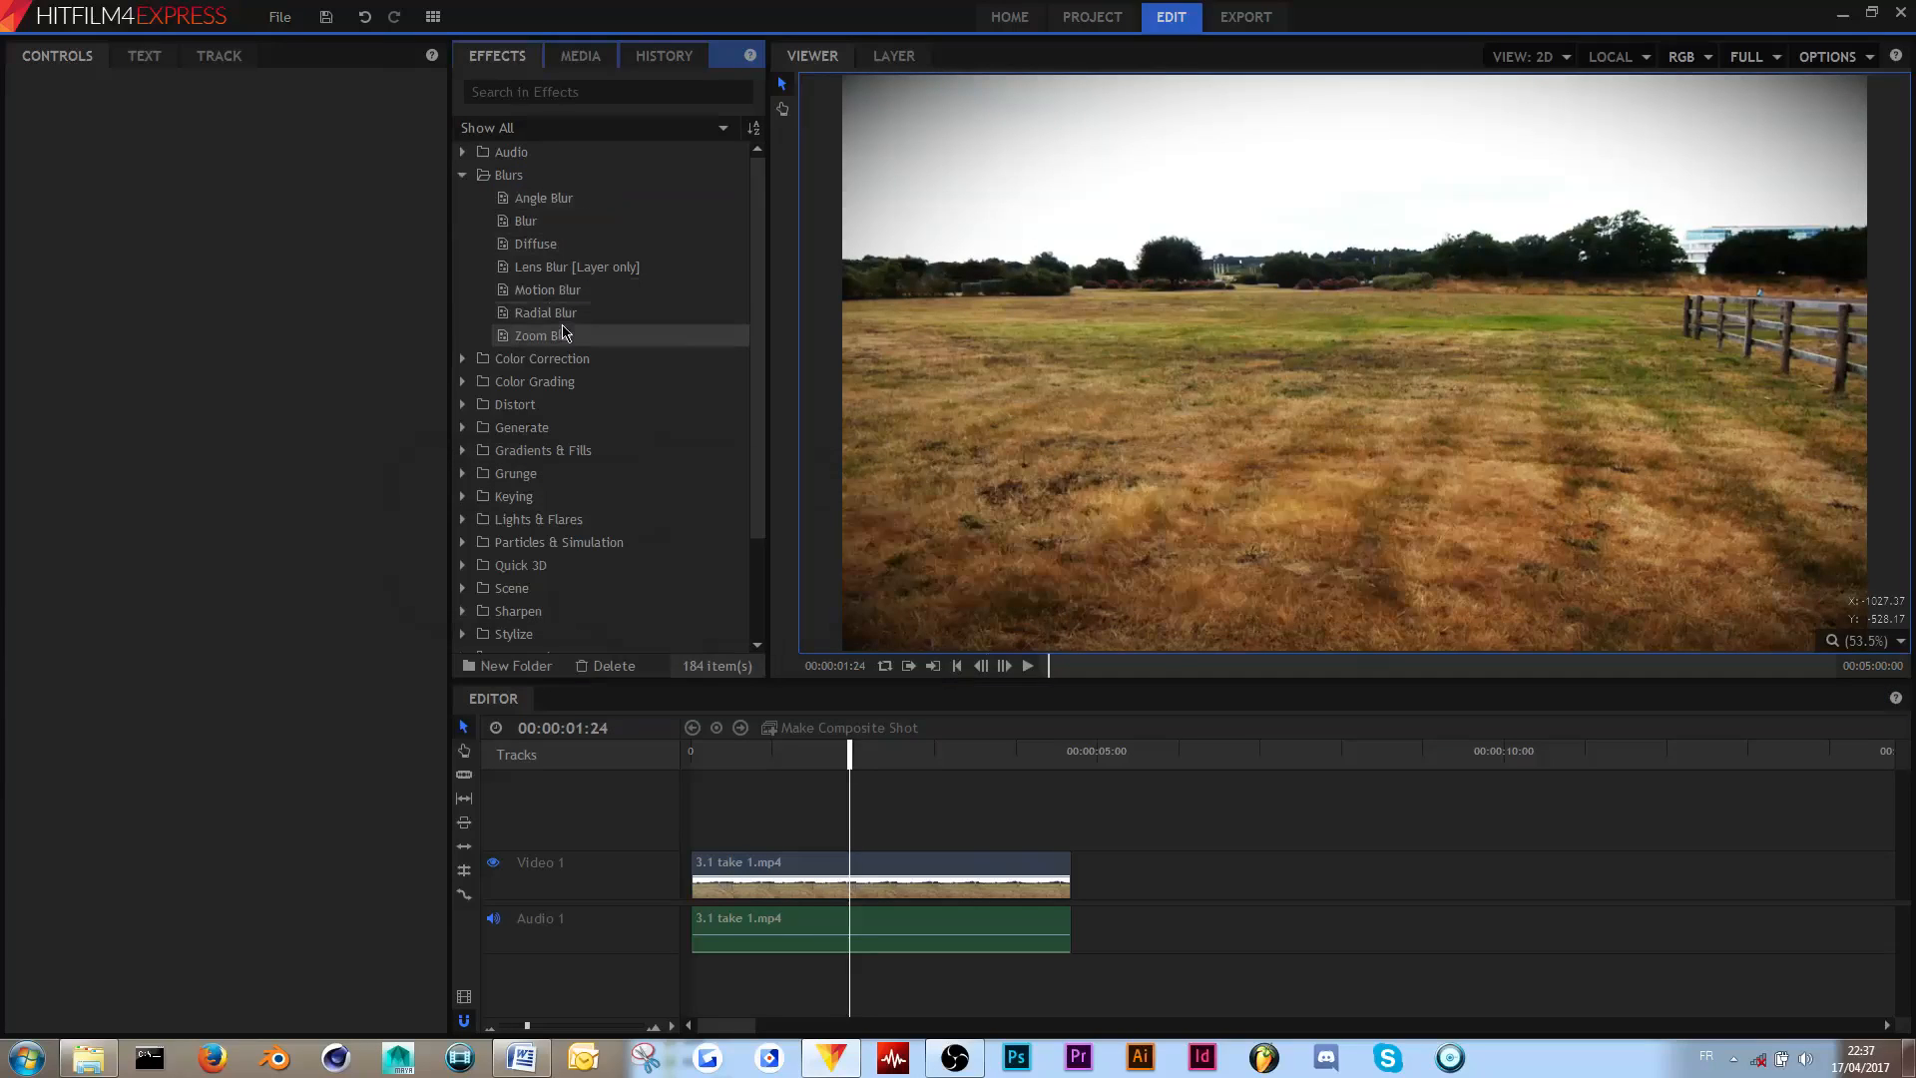
# - Apply the Zoom Blur effect from Blurs to the Video 1 clip and increase its Strength for a heavy blur
pyautogui.moveTo(564, 335); pyautogui.dragTo(953, 878)
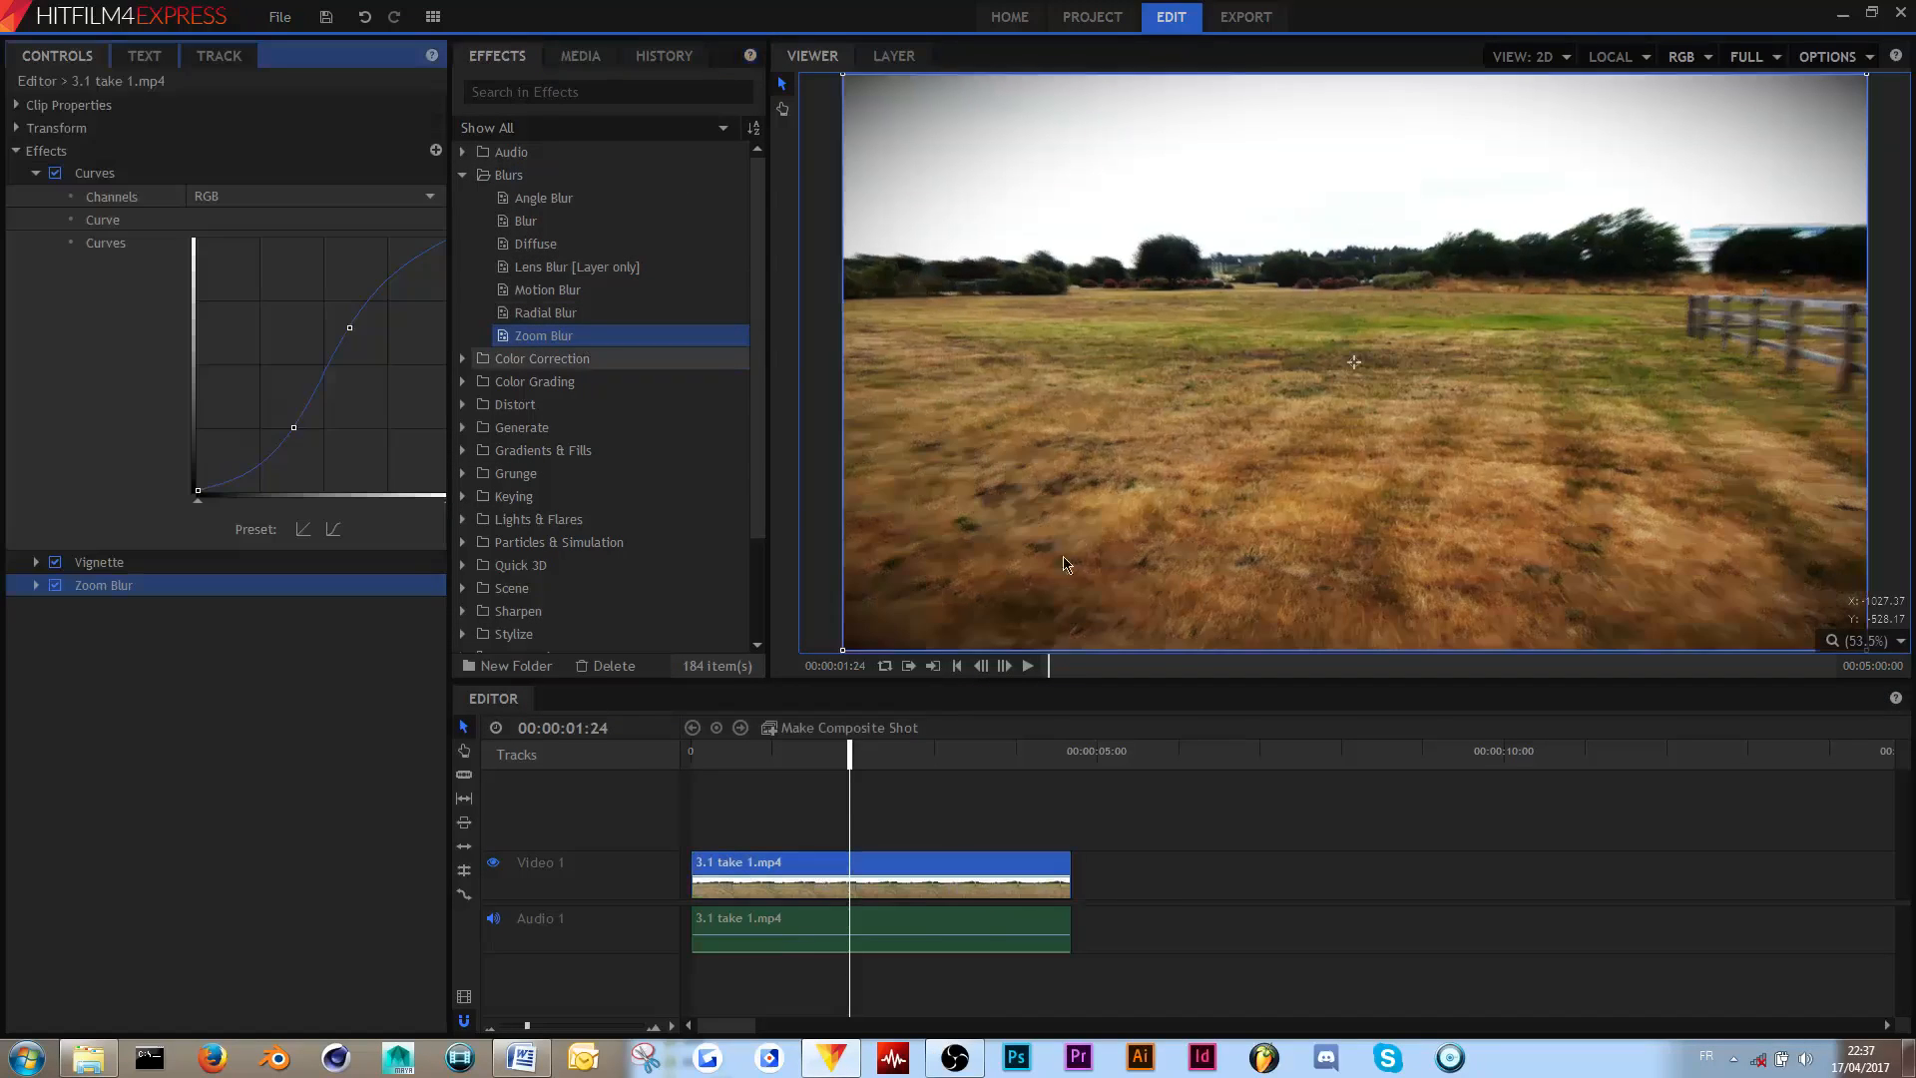
pyautogui.click(36, 585)
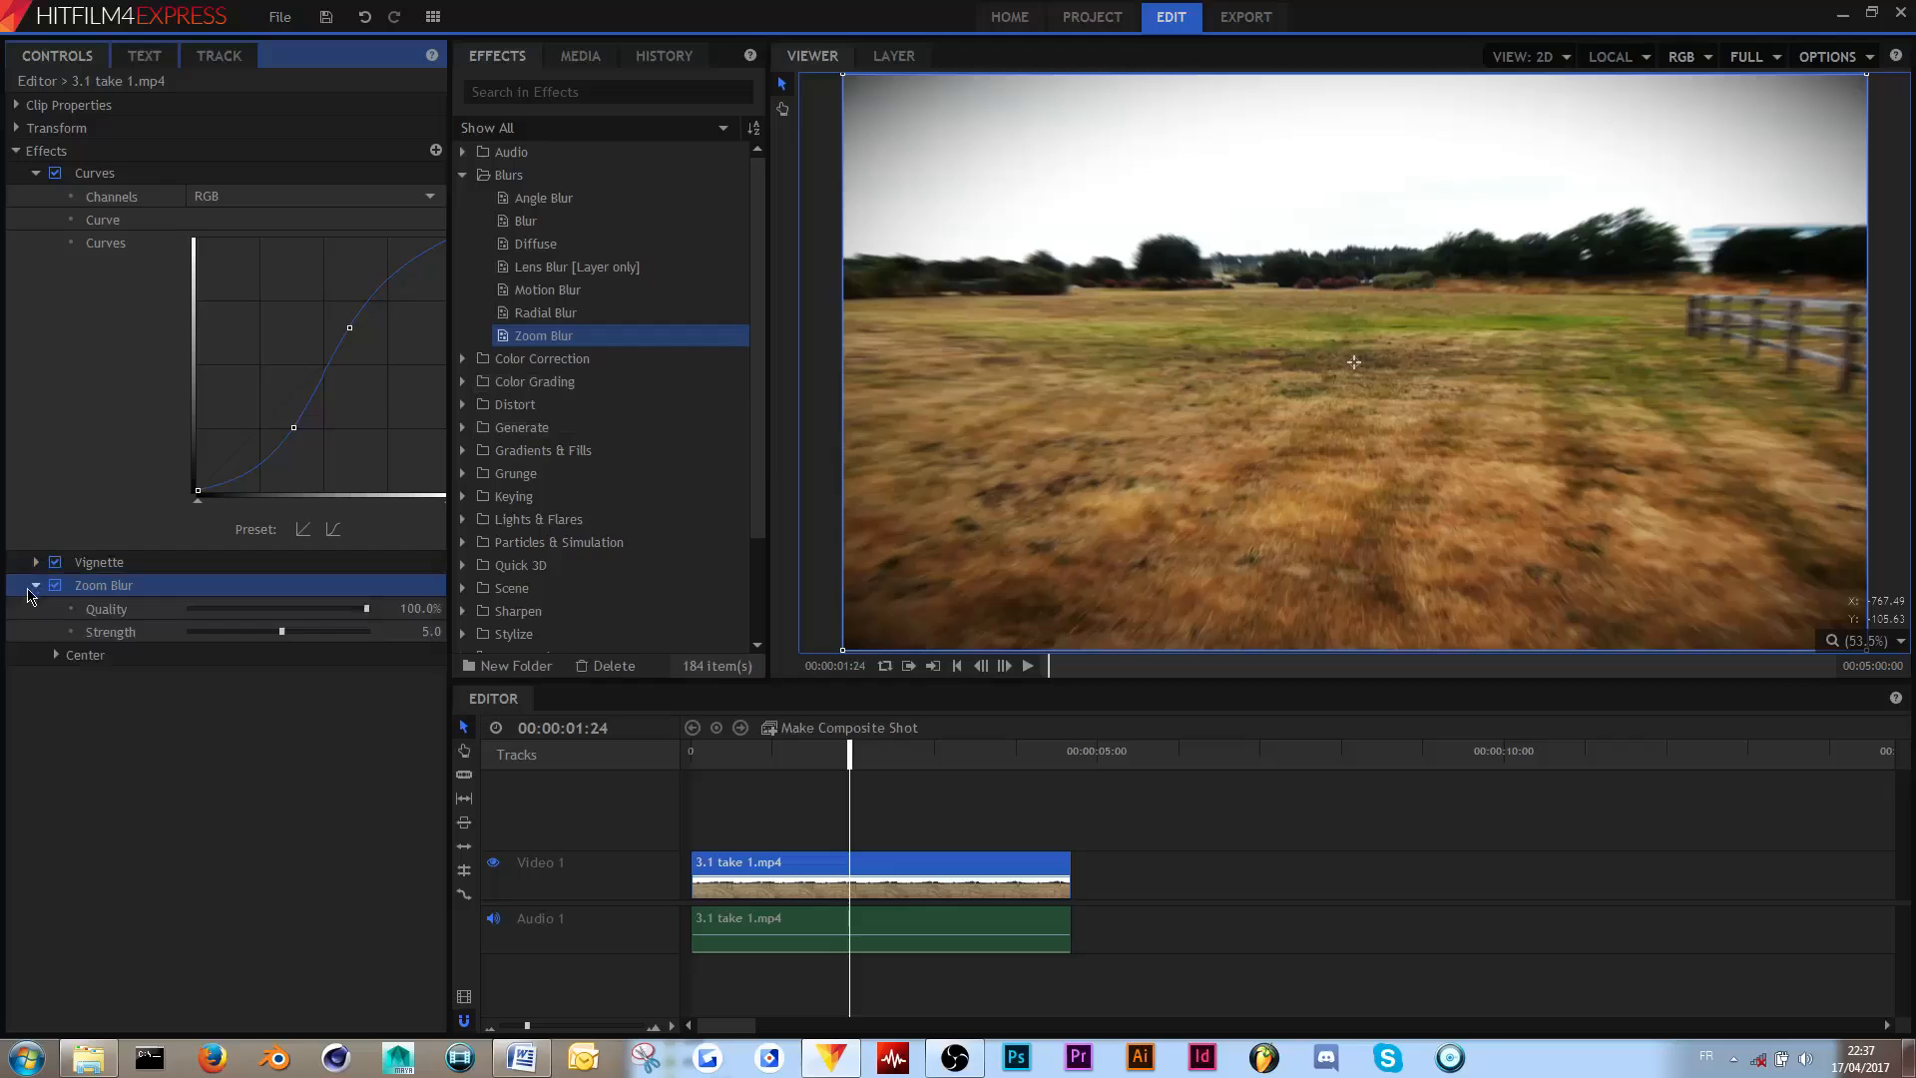
pyautogui.moveTo(285, 640); pyautogui.dragTo(345, 633)
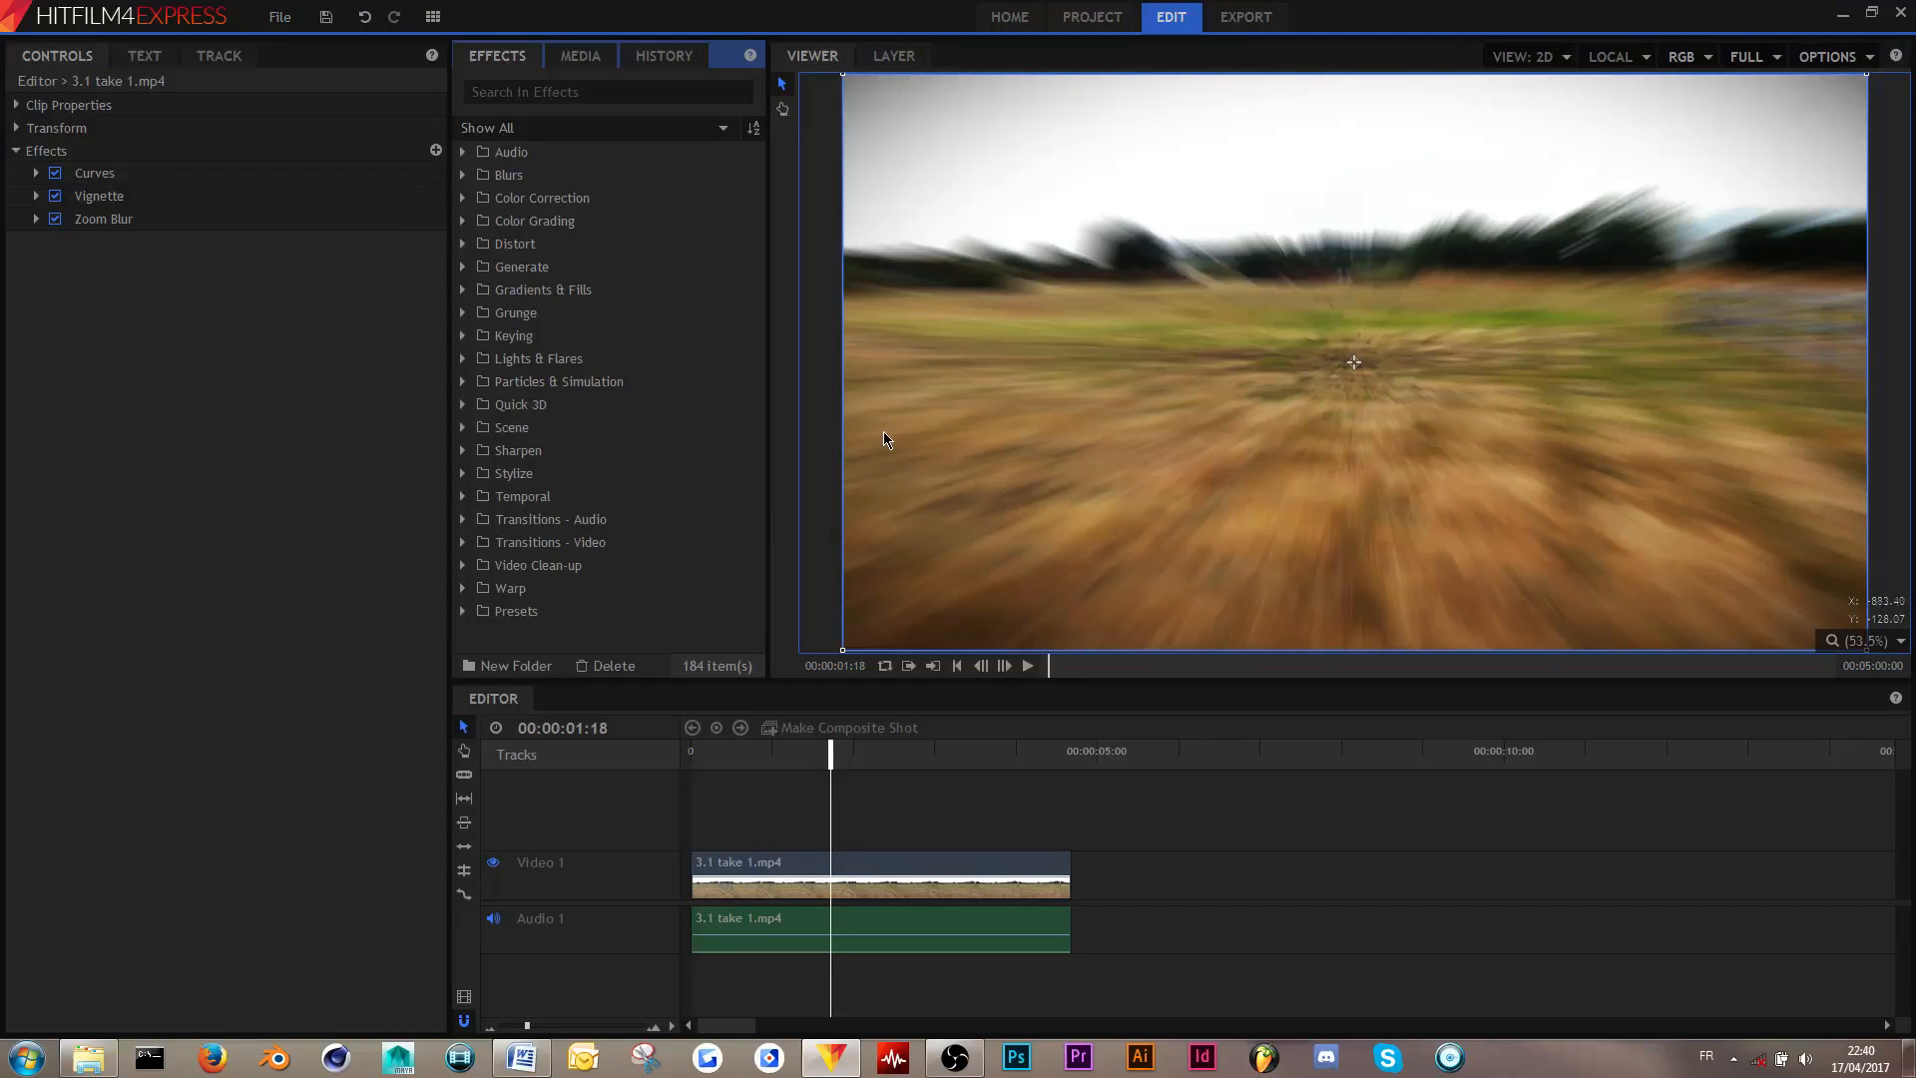
# - Start a new composite shot in the project media and name it test
pyautogui.click(597, 62)
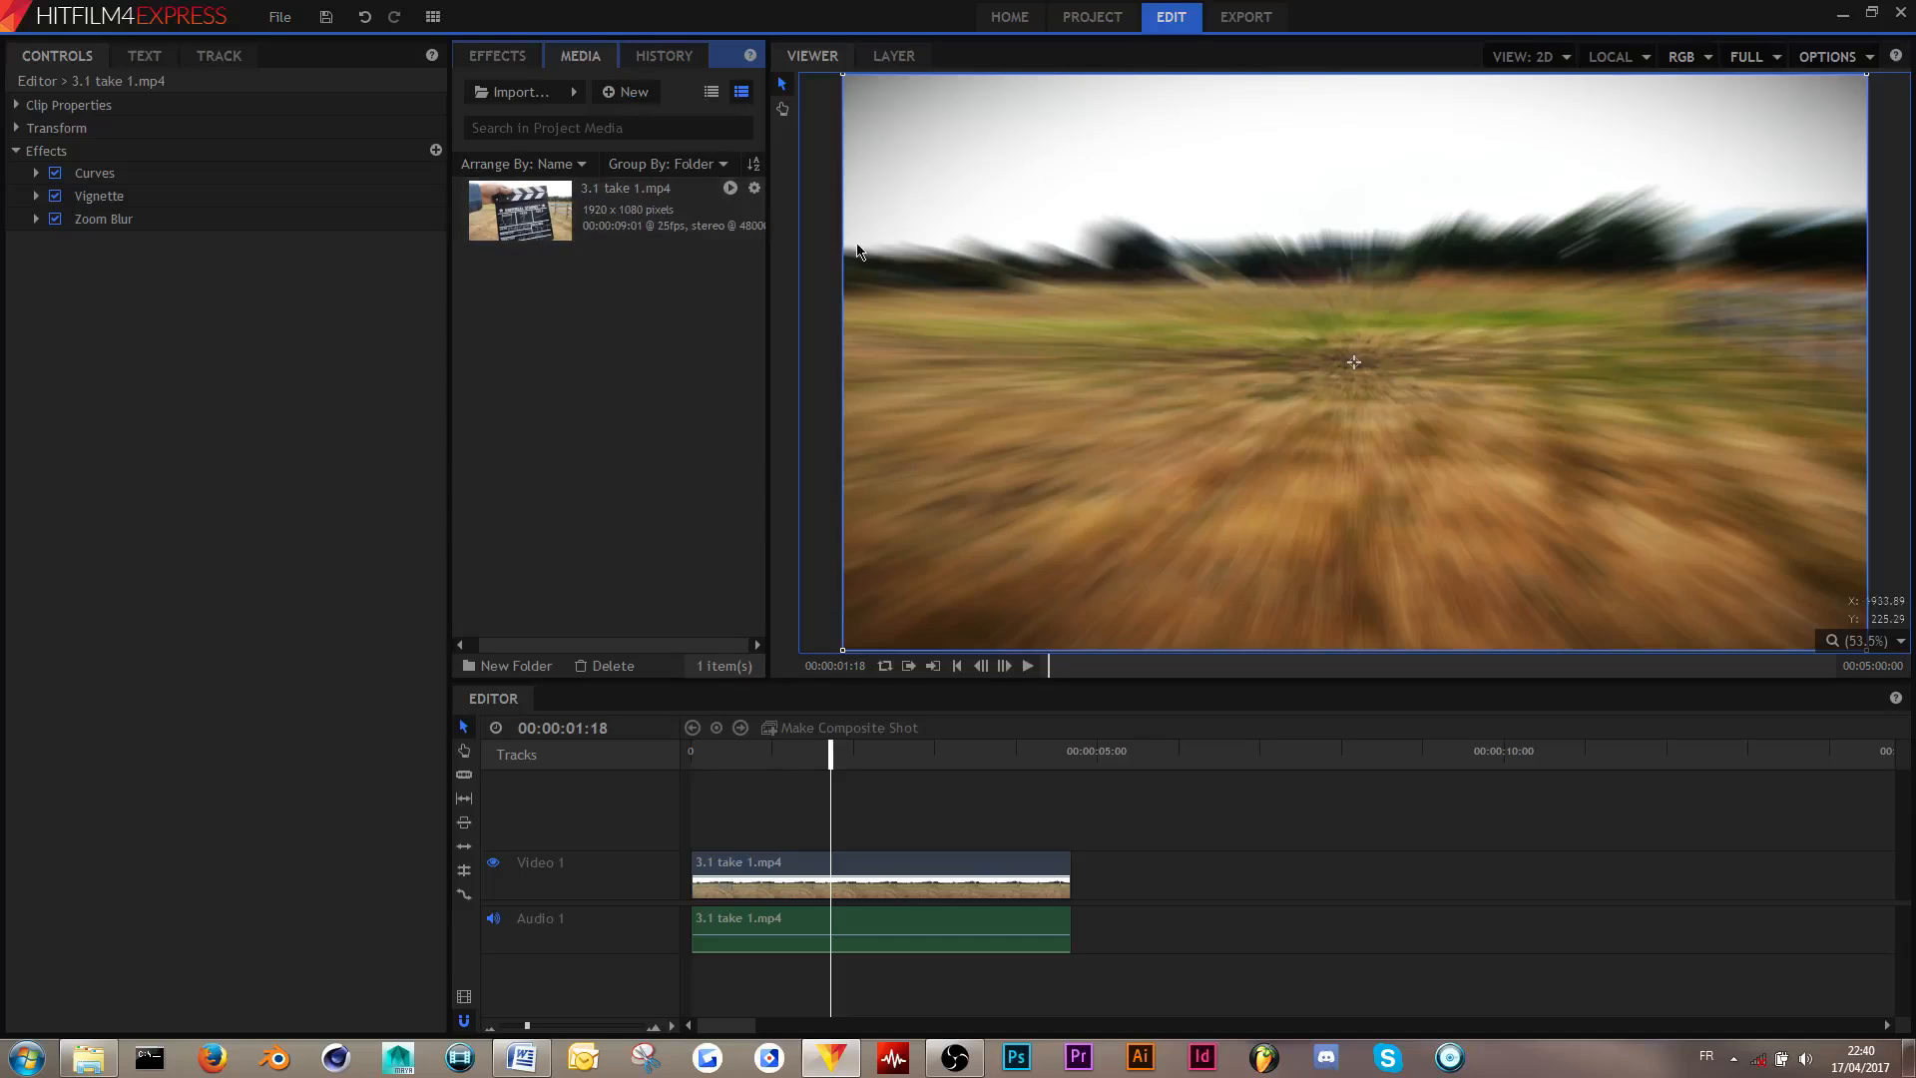
pyautogui.click(638, 97)
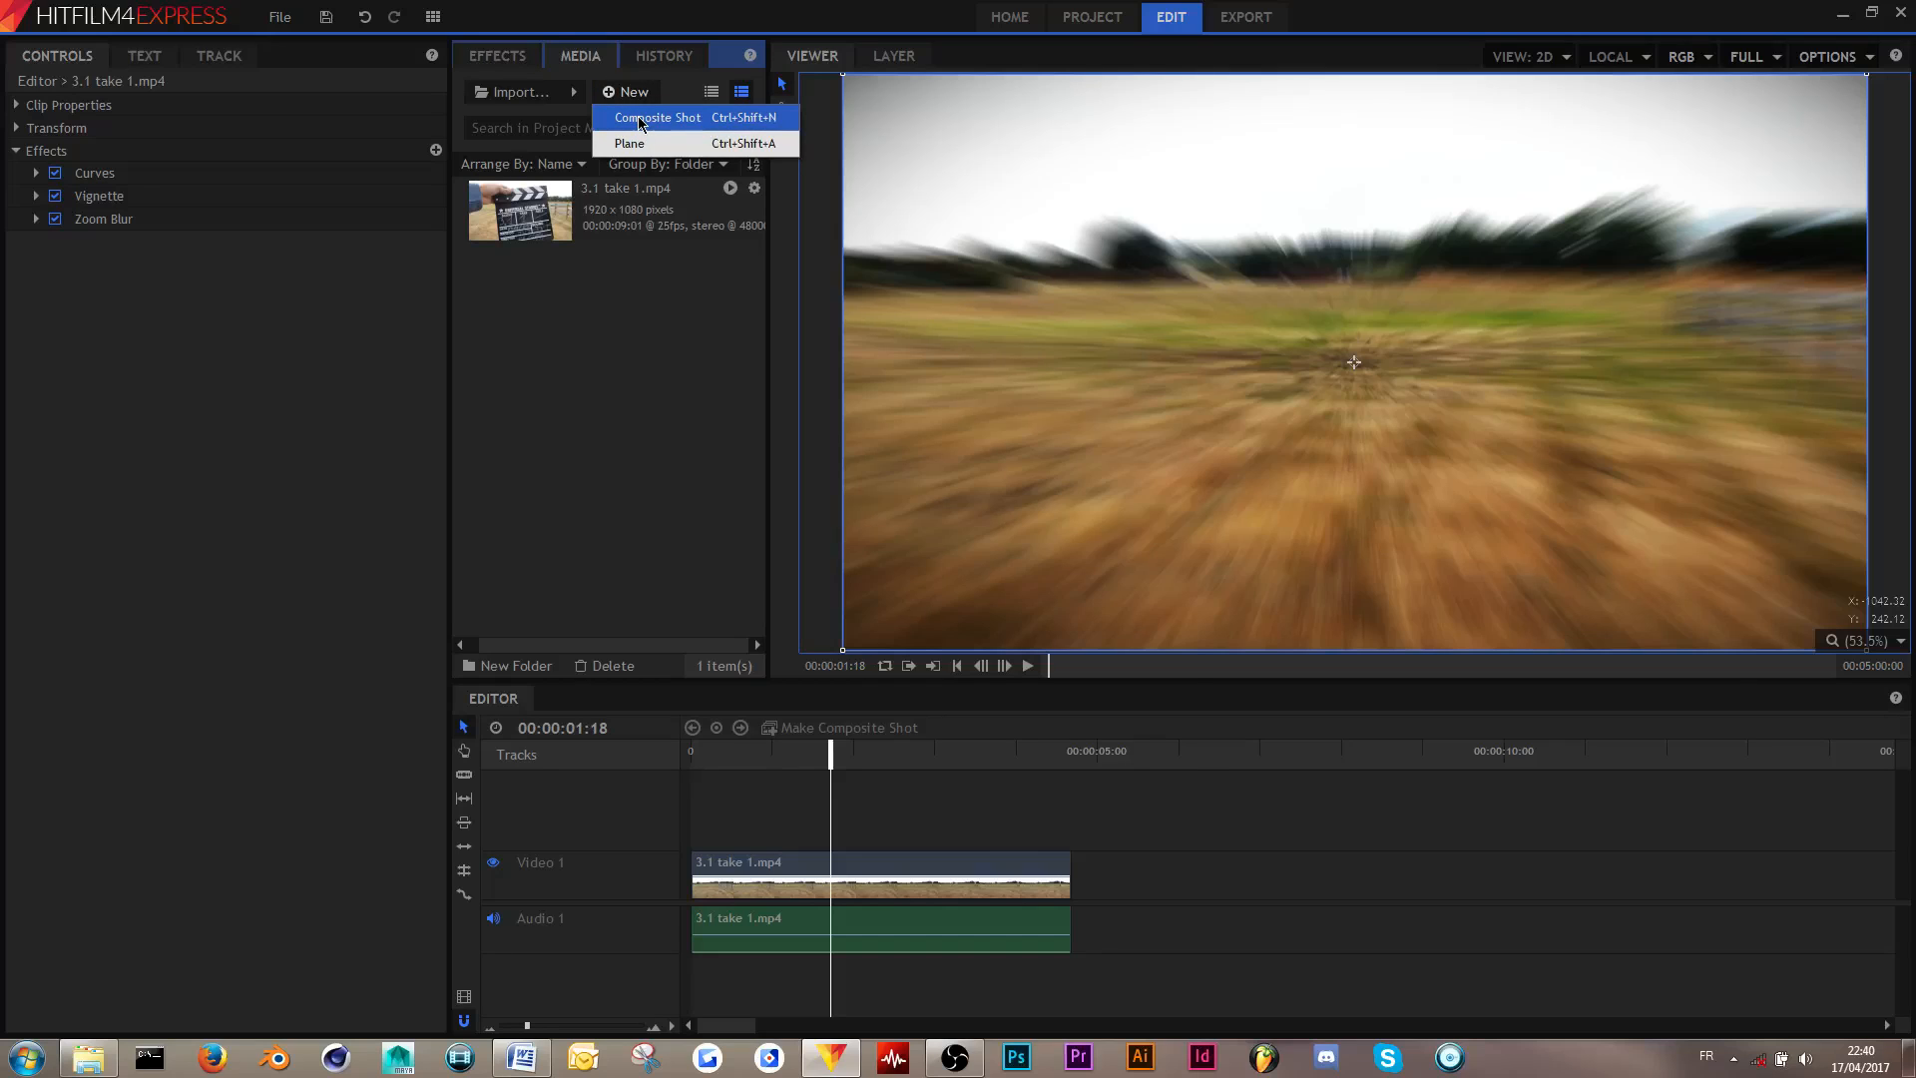
pyautogui.click(640, 119)
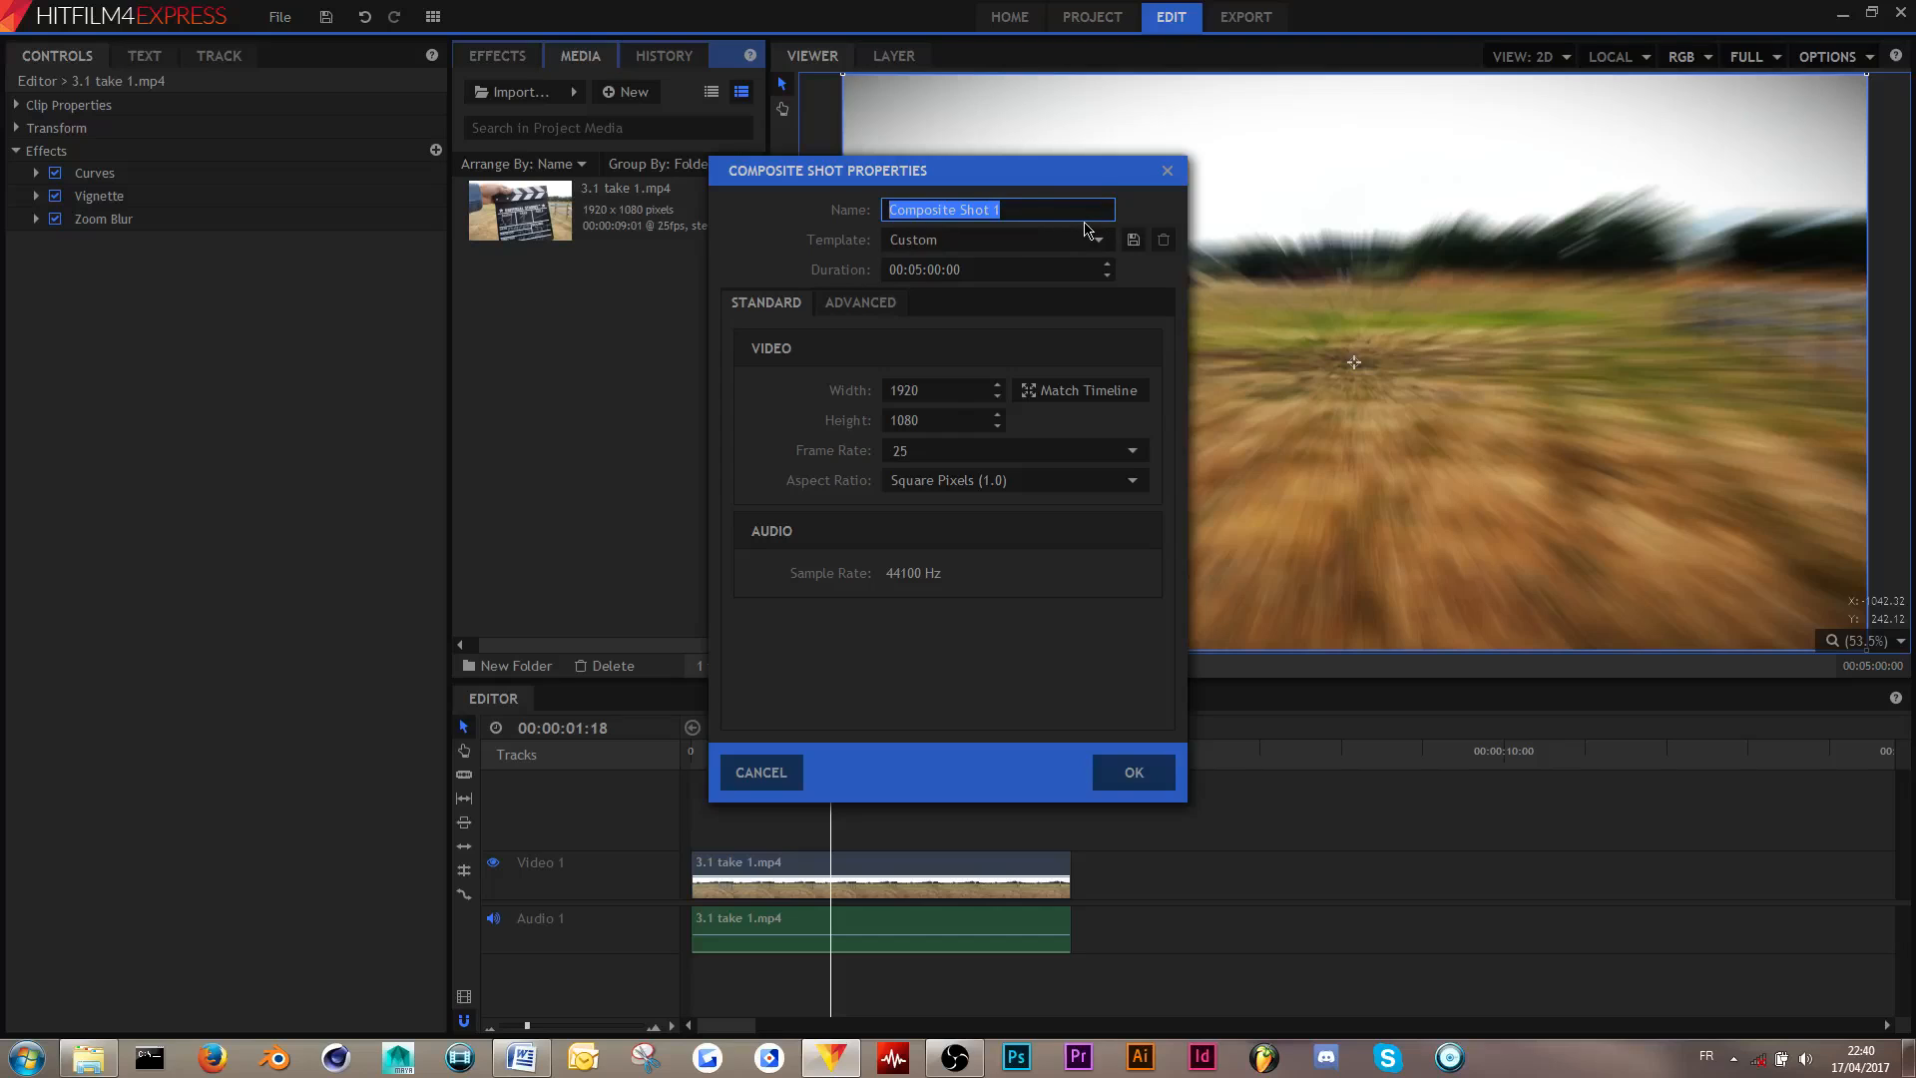
pyautogui.write('test')
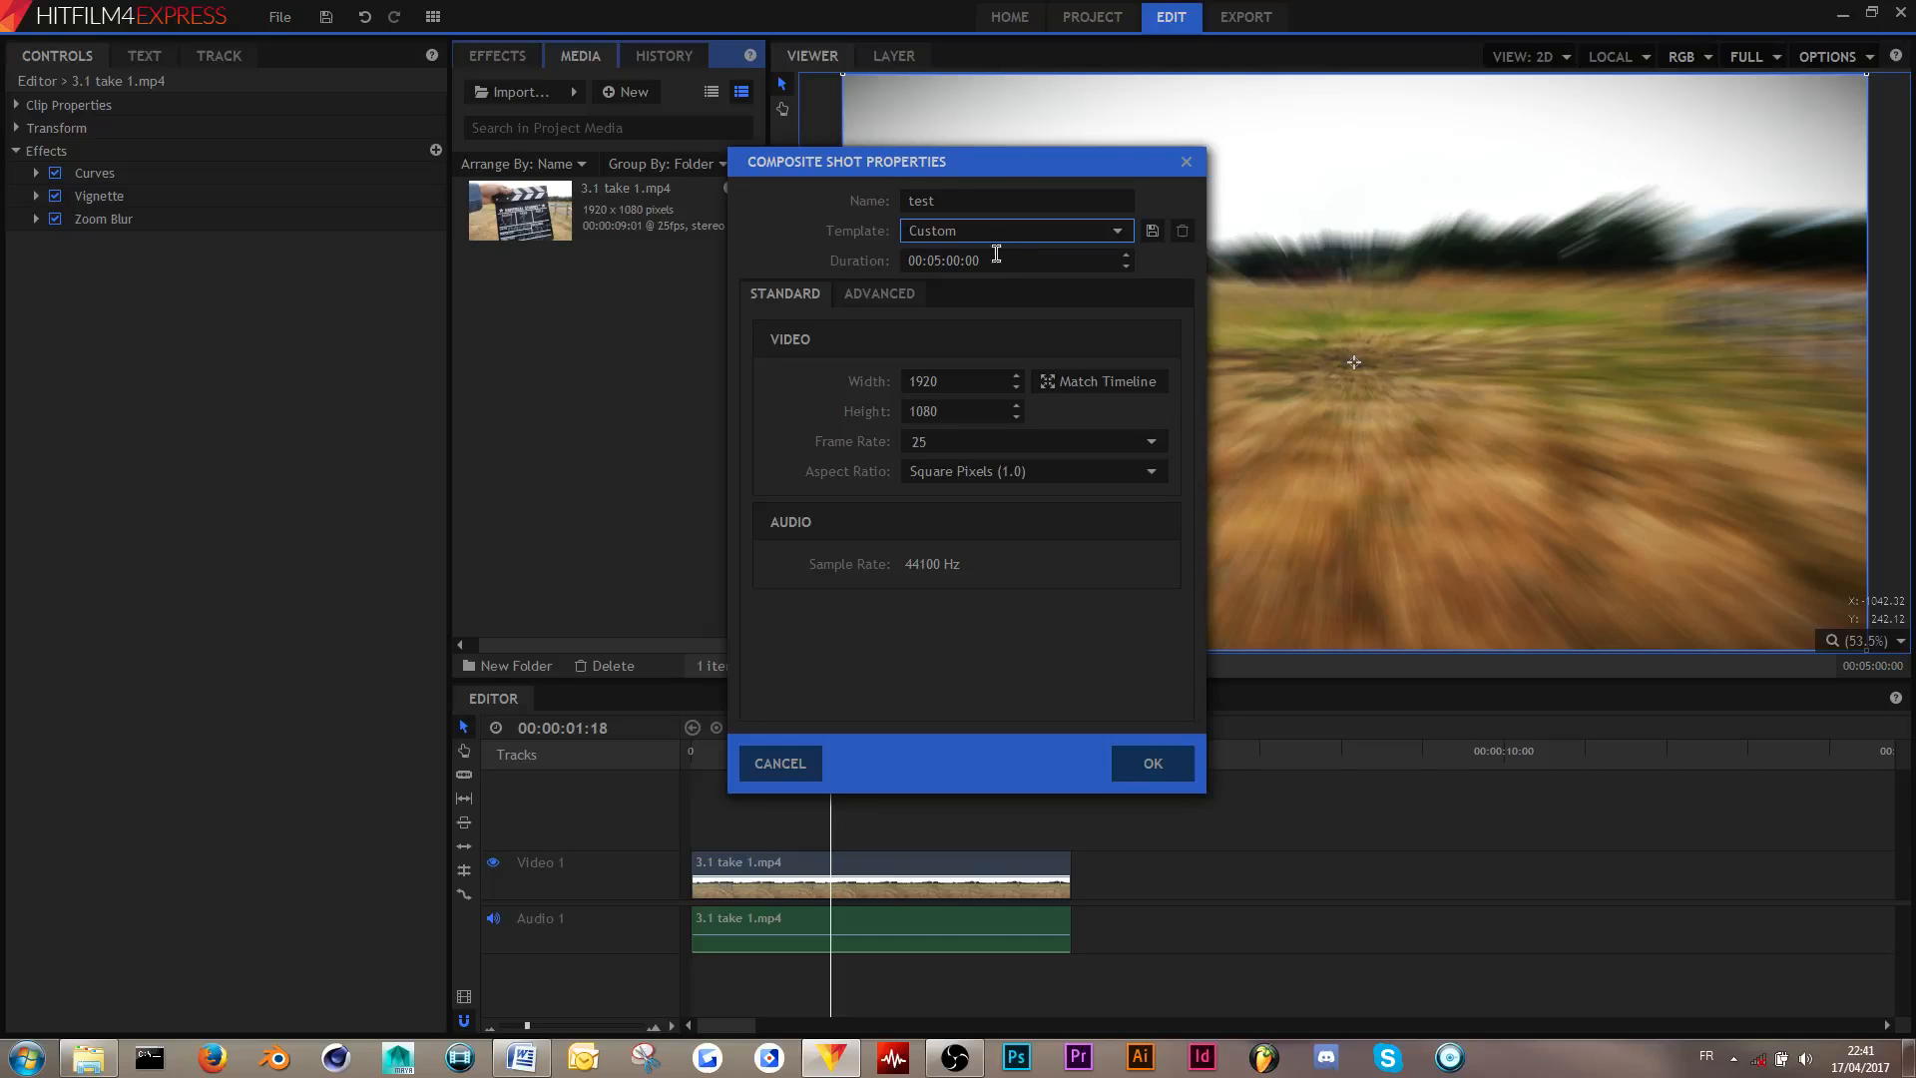
pyautogui.click(937, 261)
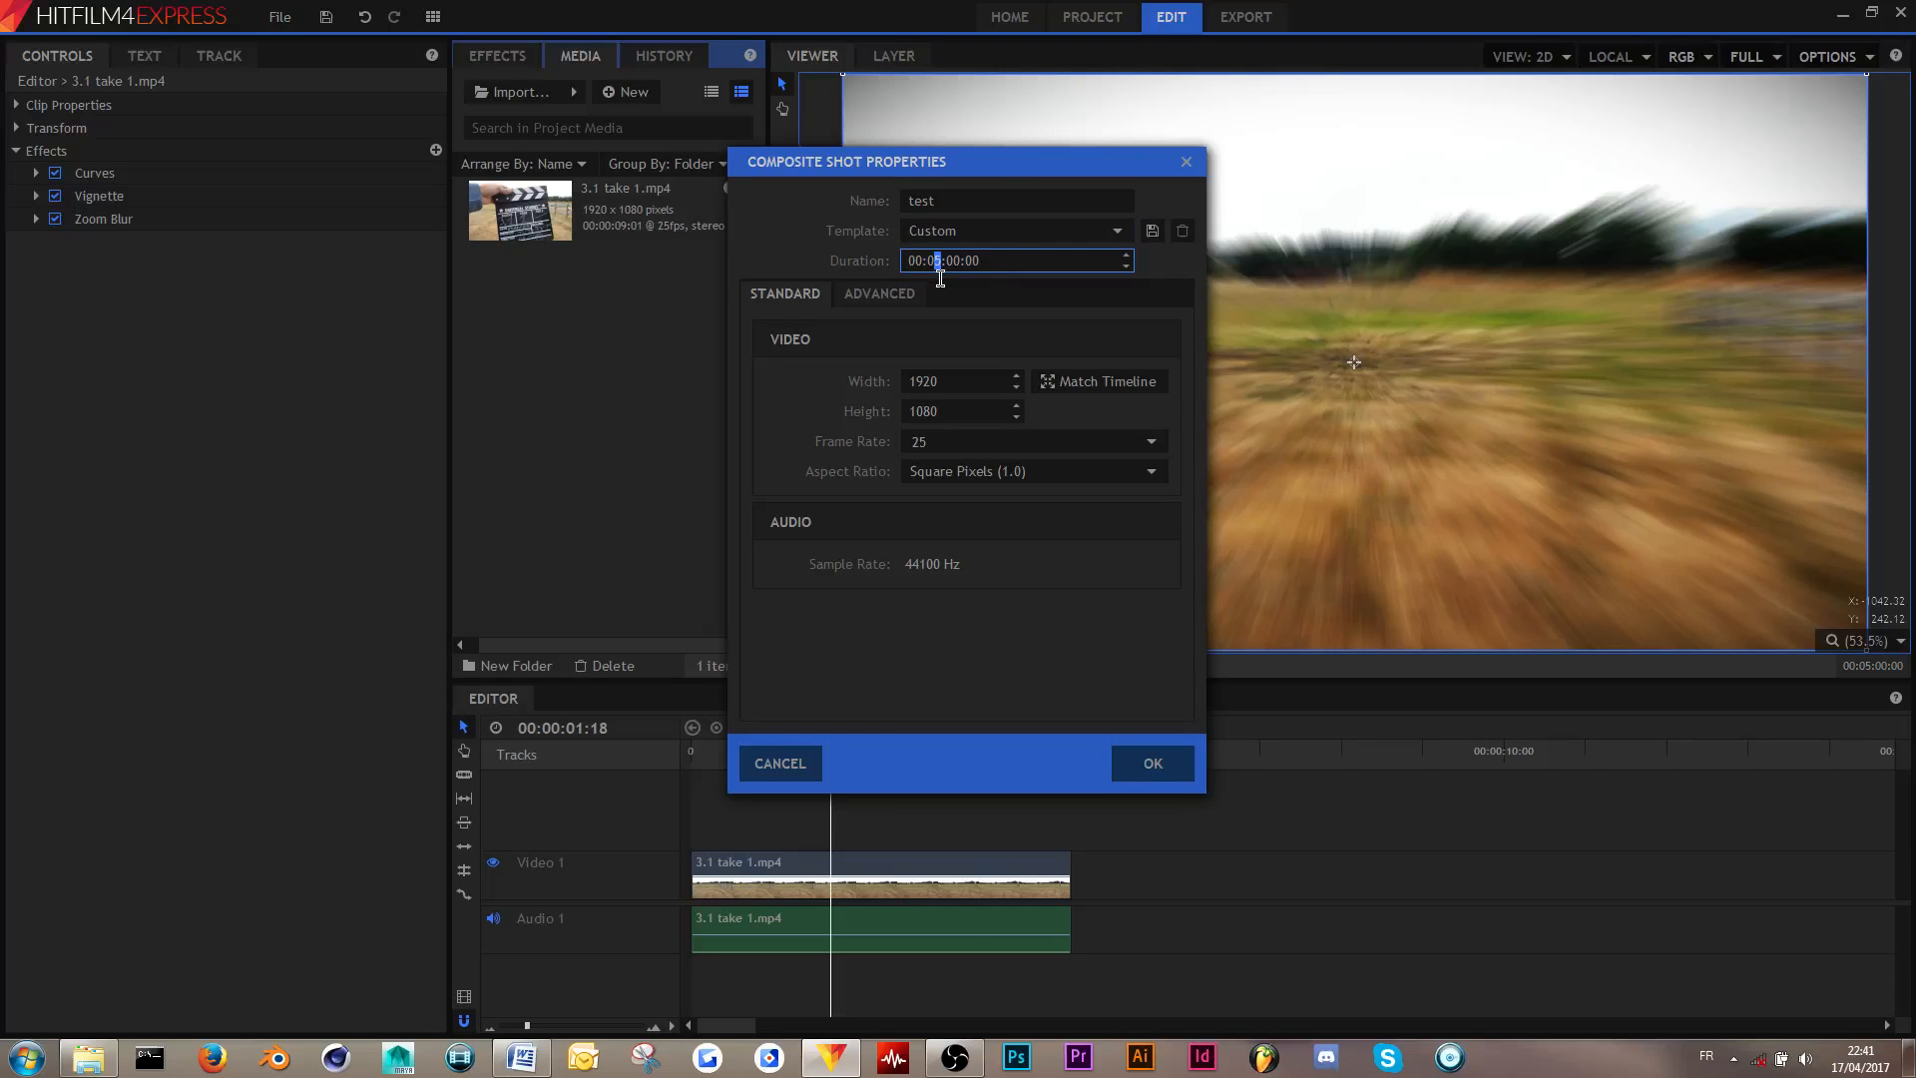
# - Set the composite shot to 1280 x 720 at 30 fps with Square Pixels (1.0) and create it
pyautogui.press('Tab')
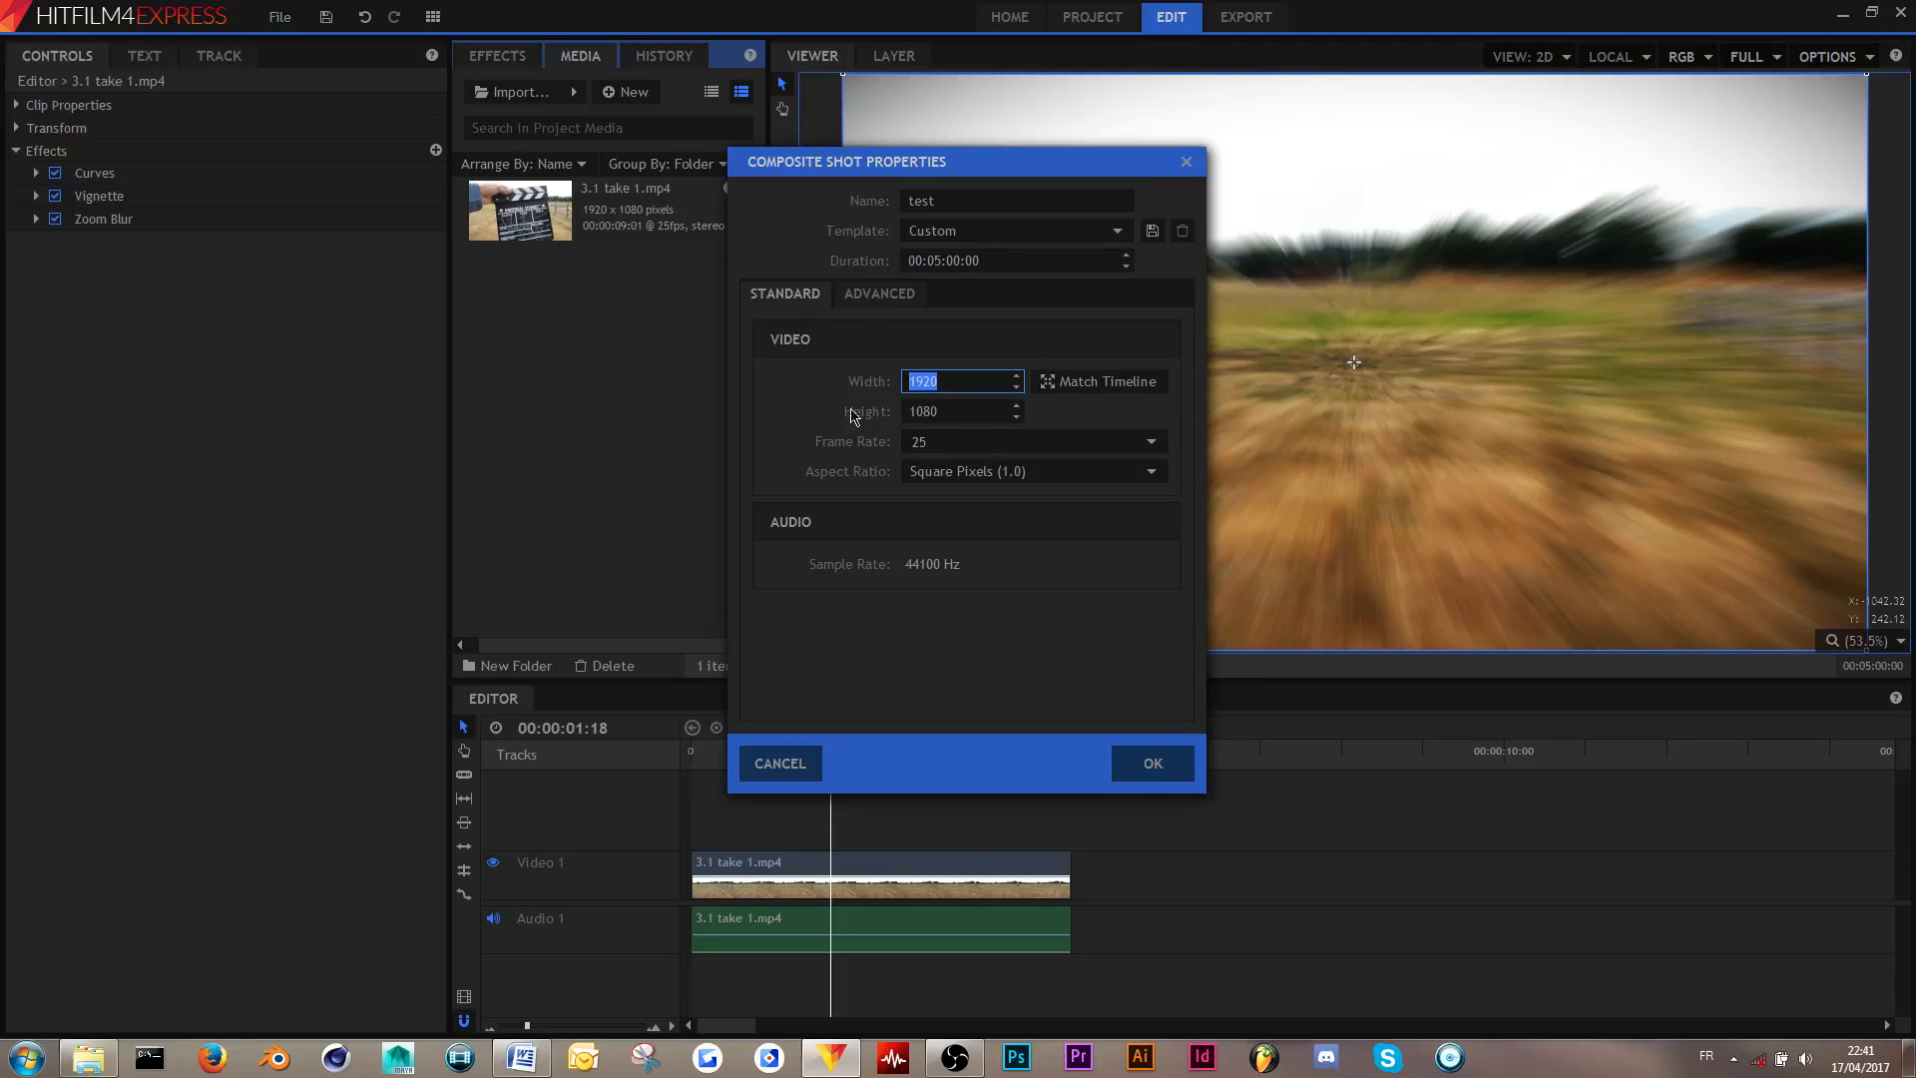
pyautogui.write('1')
pyautogui.press('Tab')
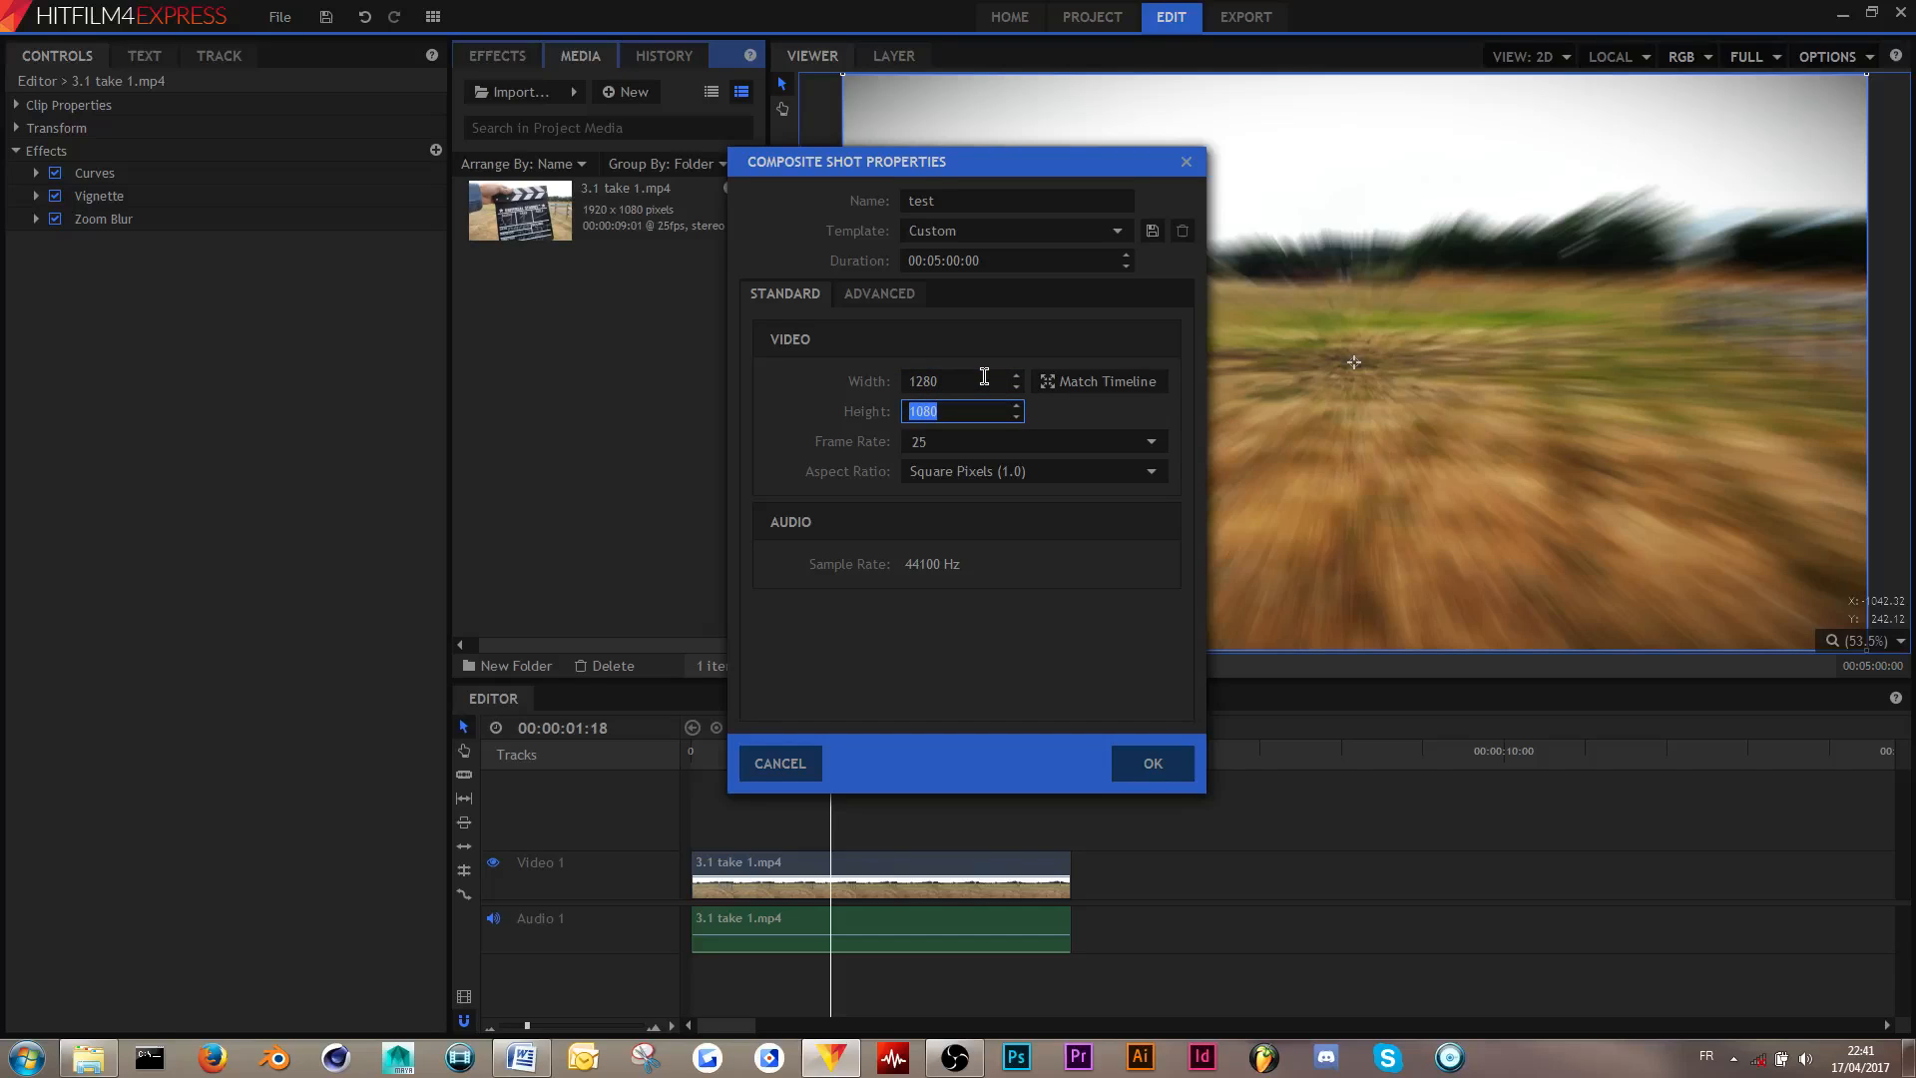
pyautogui.write('7')
pyautogui.press('Tab')
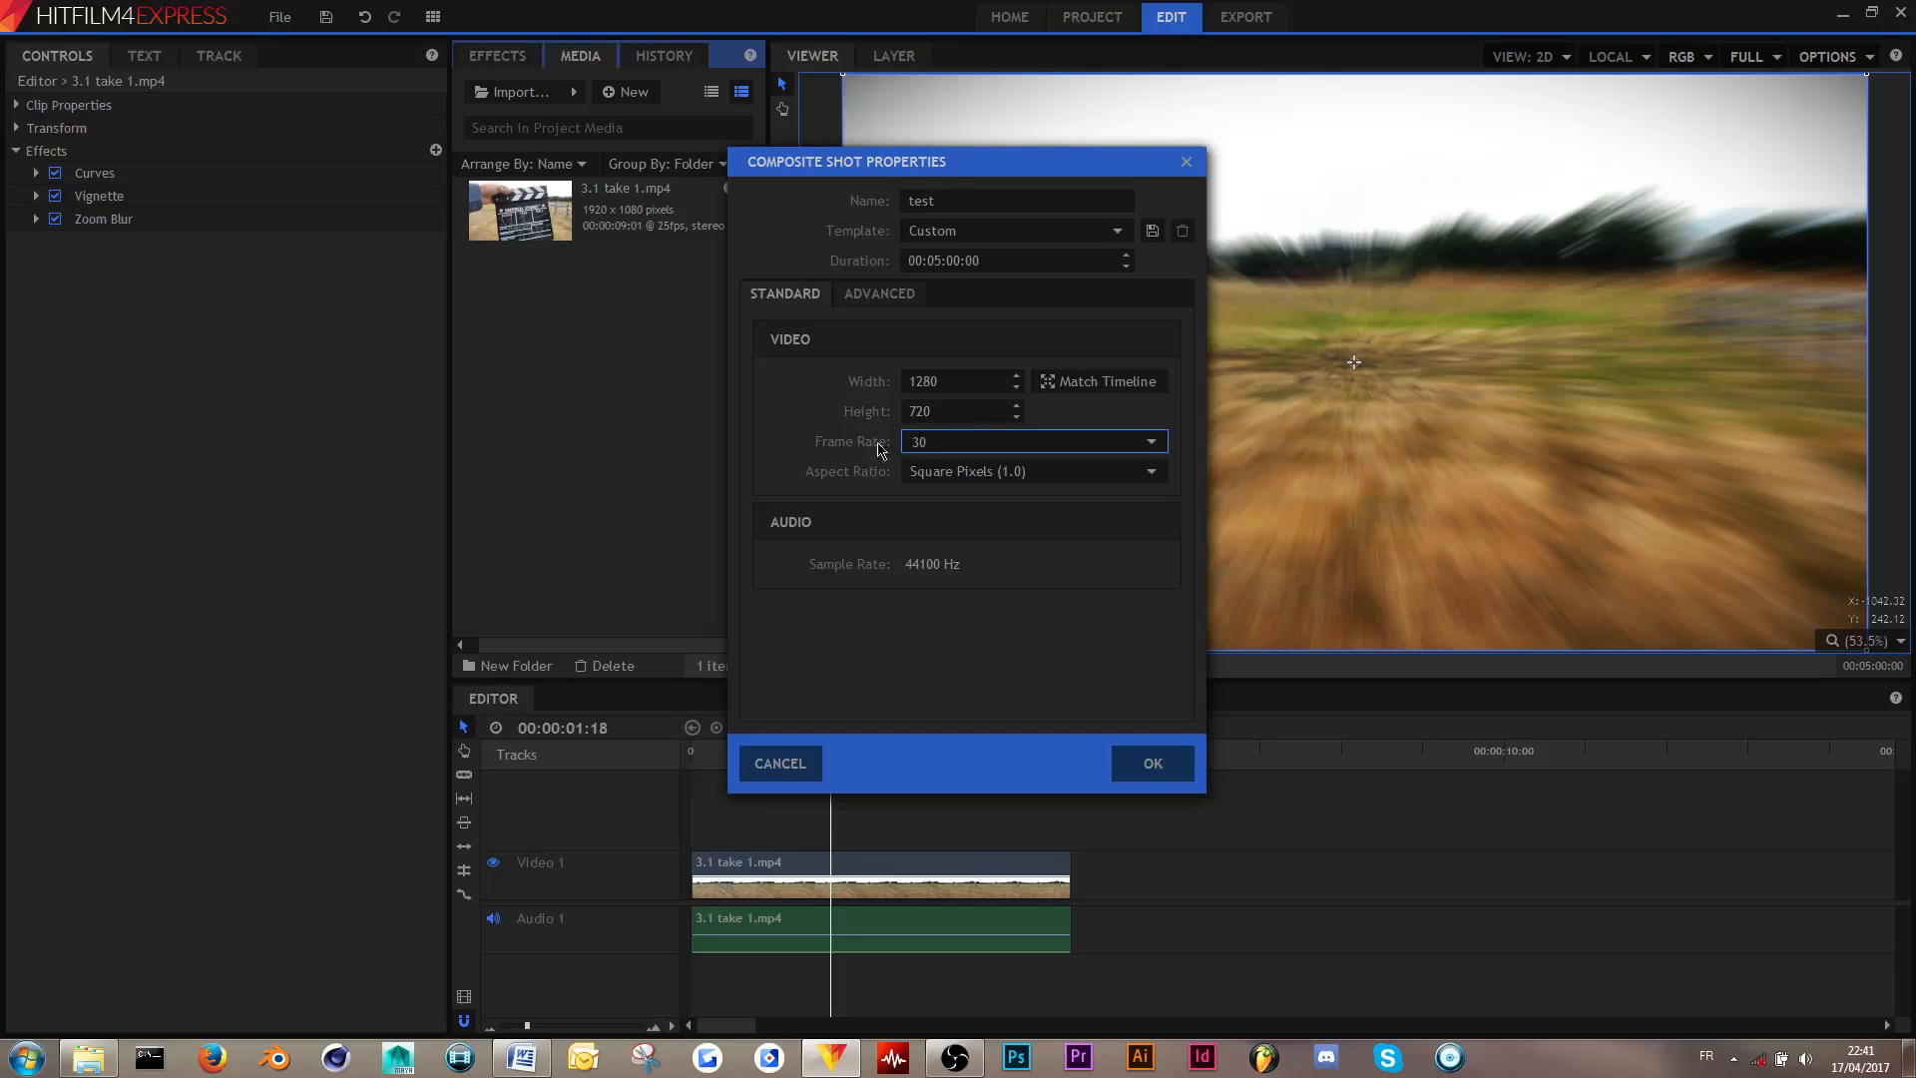
pyautogui.click(920, 470)
pyautogui.click(923, 470)
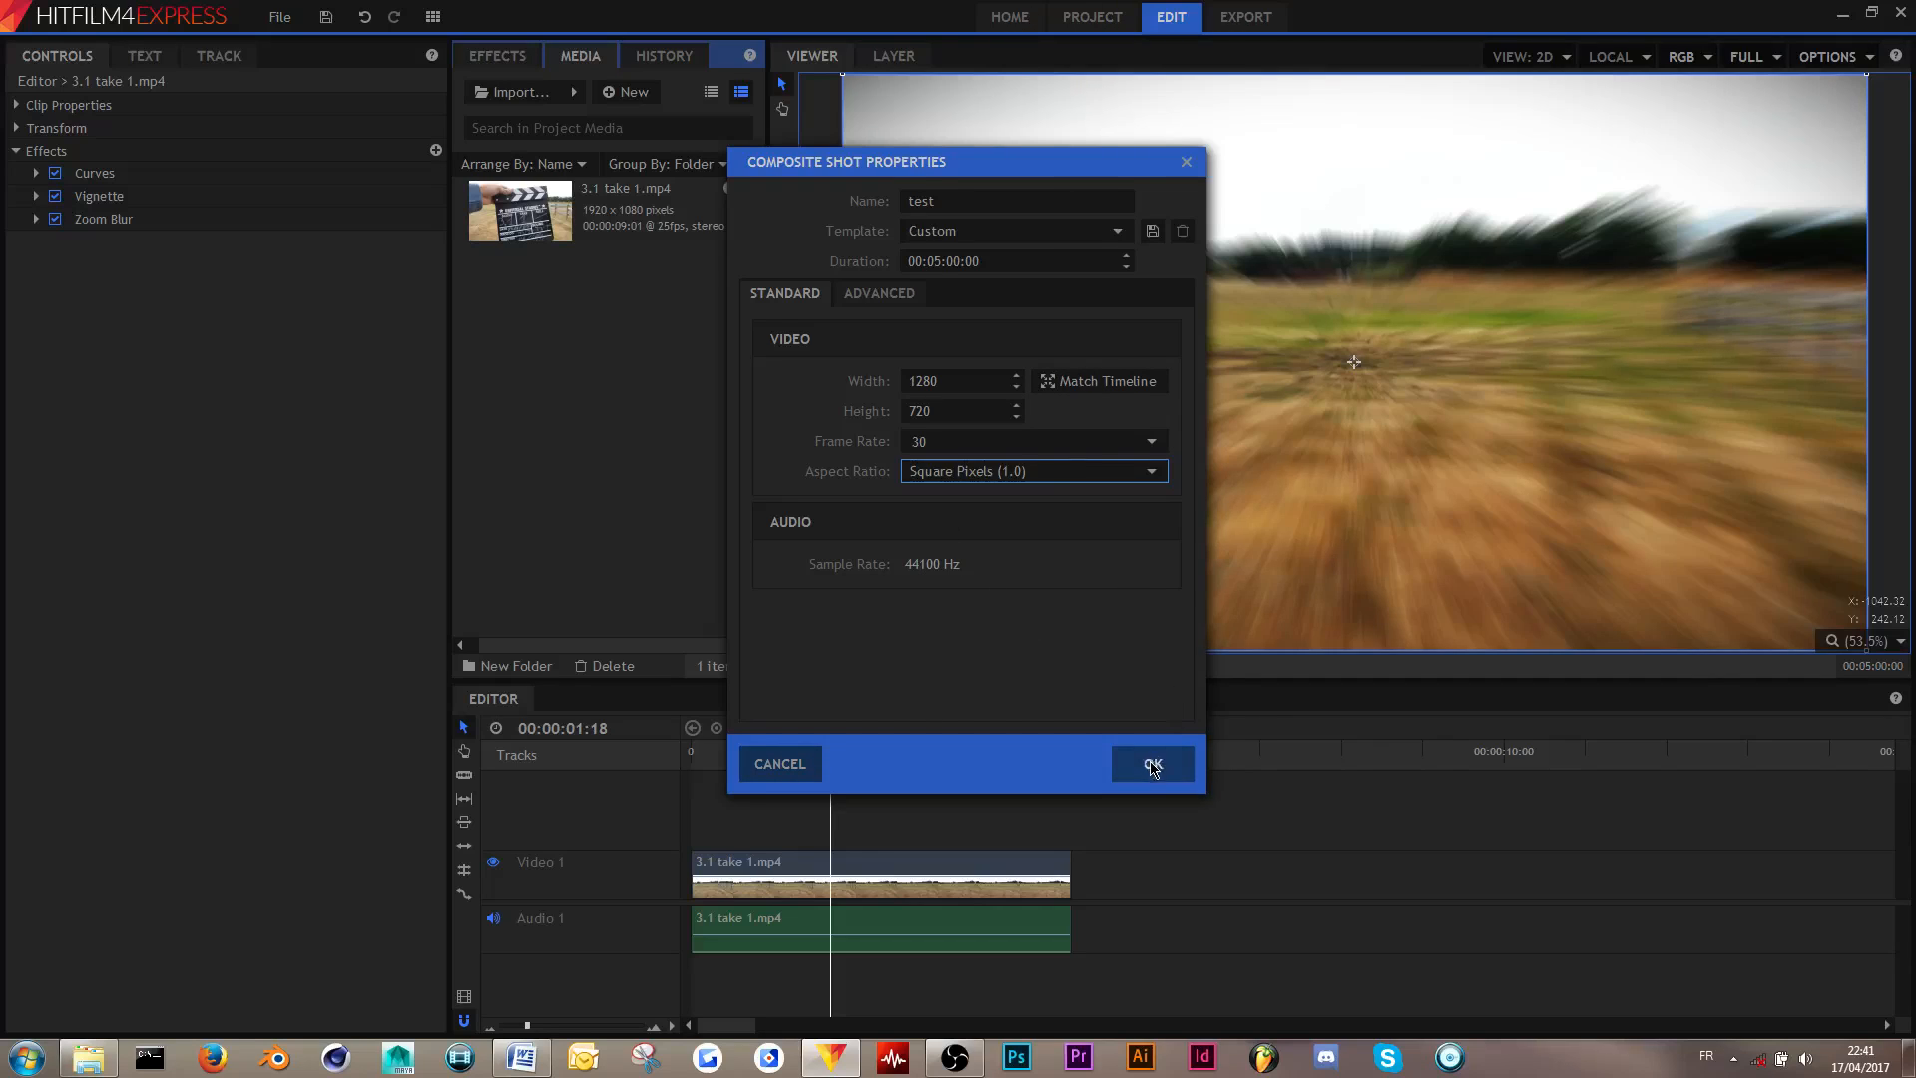
pyautogui.click(1153, 765)
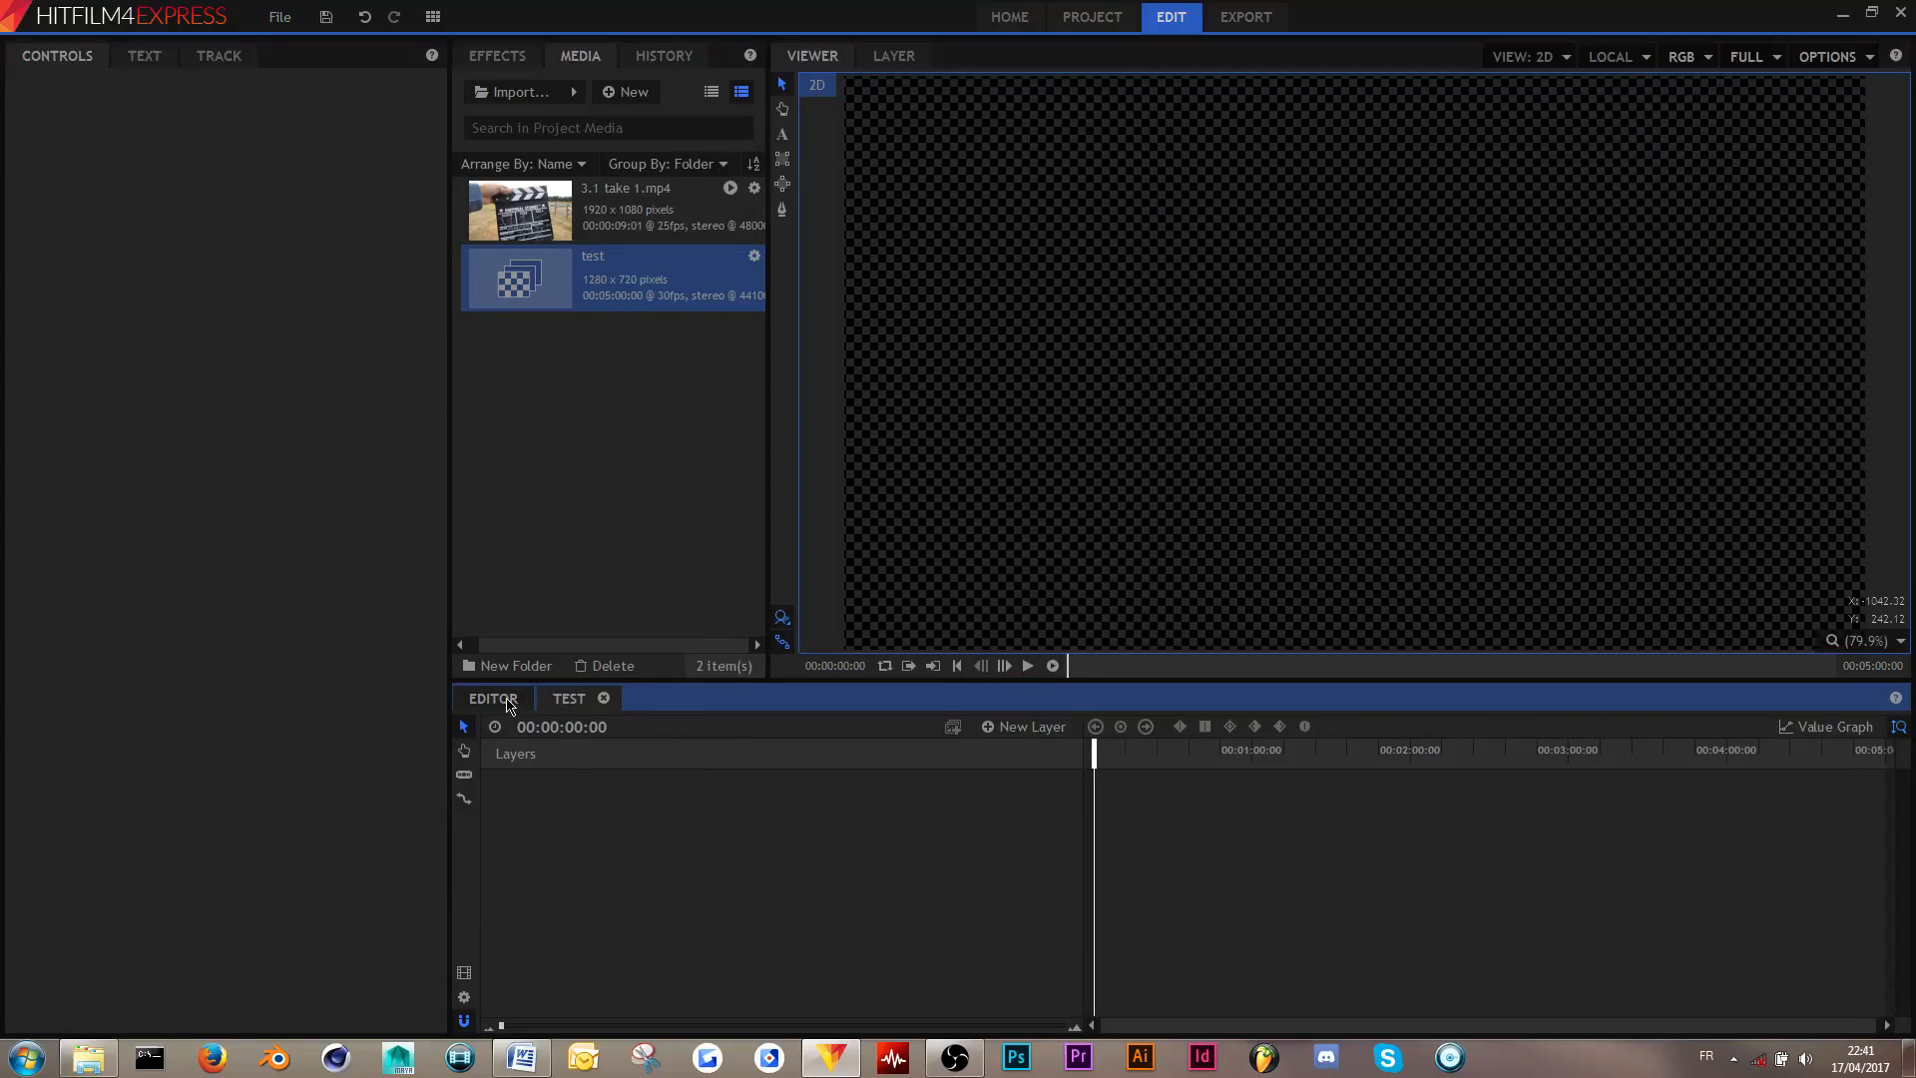
# - Compare the Editor timeline with the test composite shot timeline, ending on the test timeline
pyautogui.click(507, 704)
pyautogui.click(569, 698)
pyautogui.click(493, 698)
pyautogui.click(567, 699)
# - Add a grey 100 x 100 plane layer with Square Pixels (1.0) to the test composite shot
pyautogui.click(1026, 730)
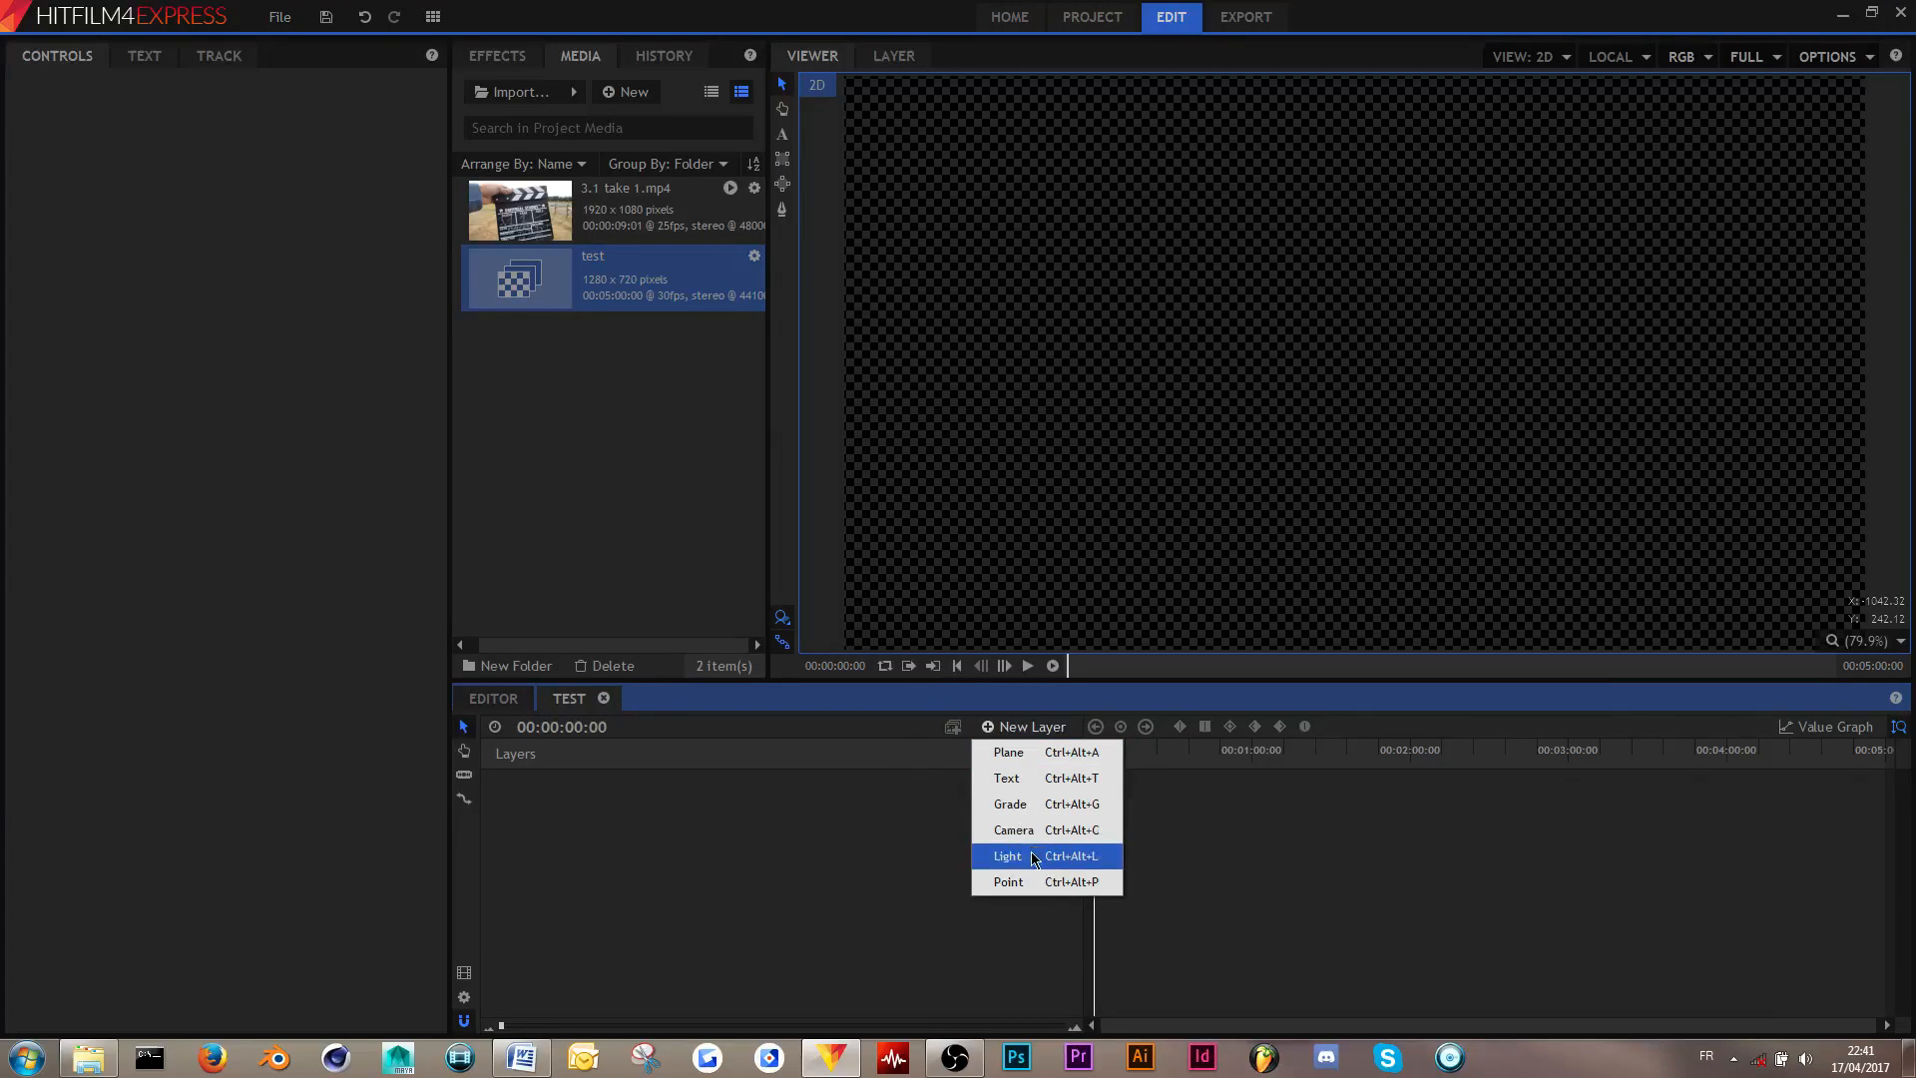
pyautogui.click(1033, 757)
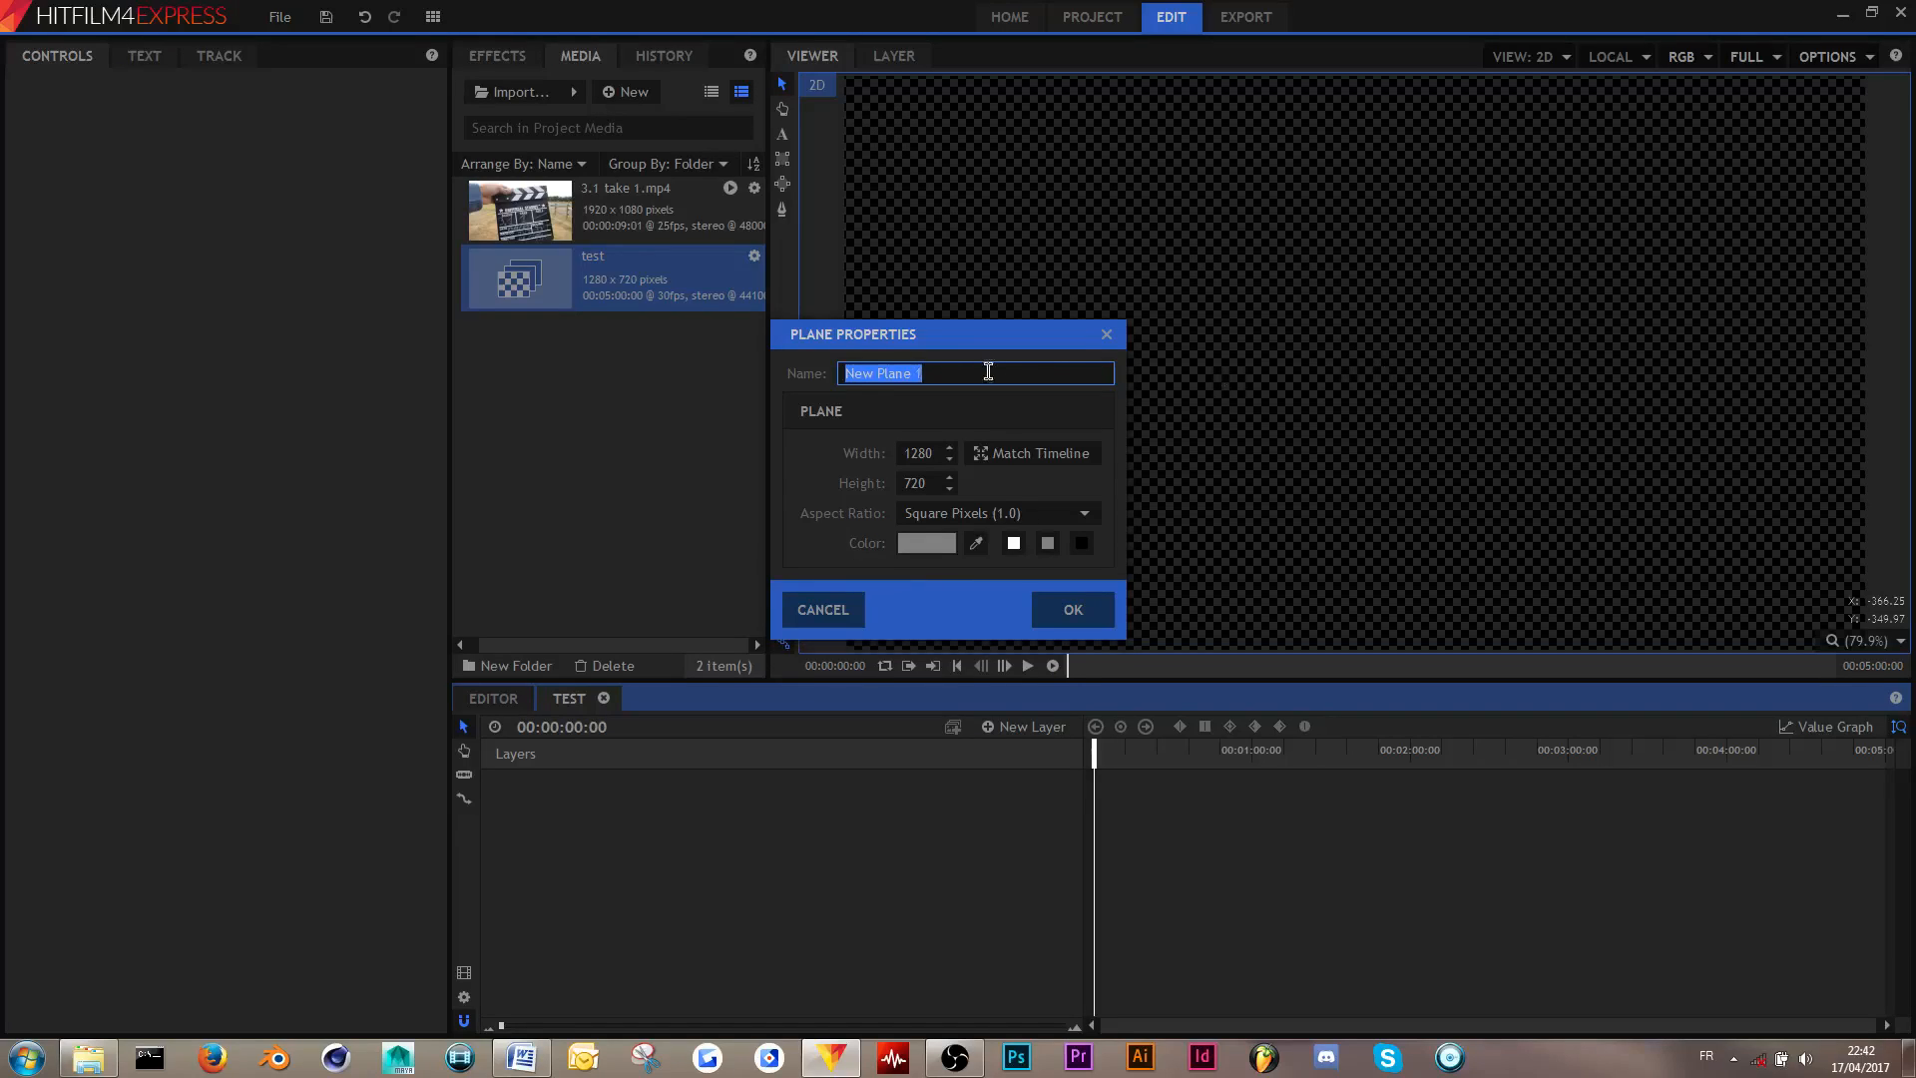
pyautogui.moveTo(949, 339); pyautogui.dragTo(1031, 347)
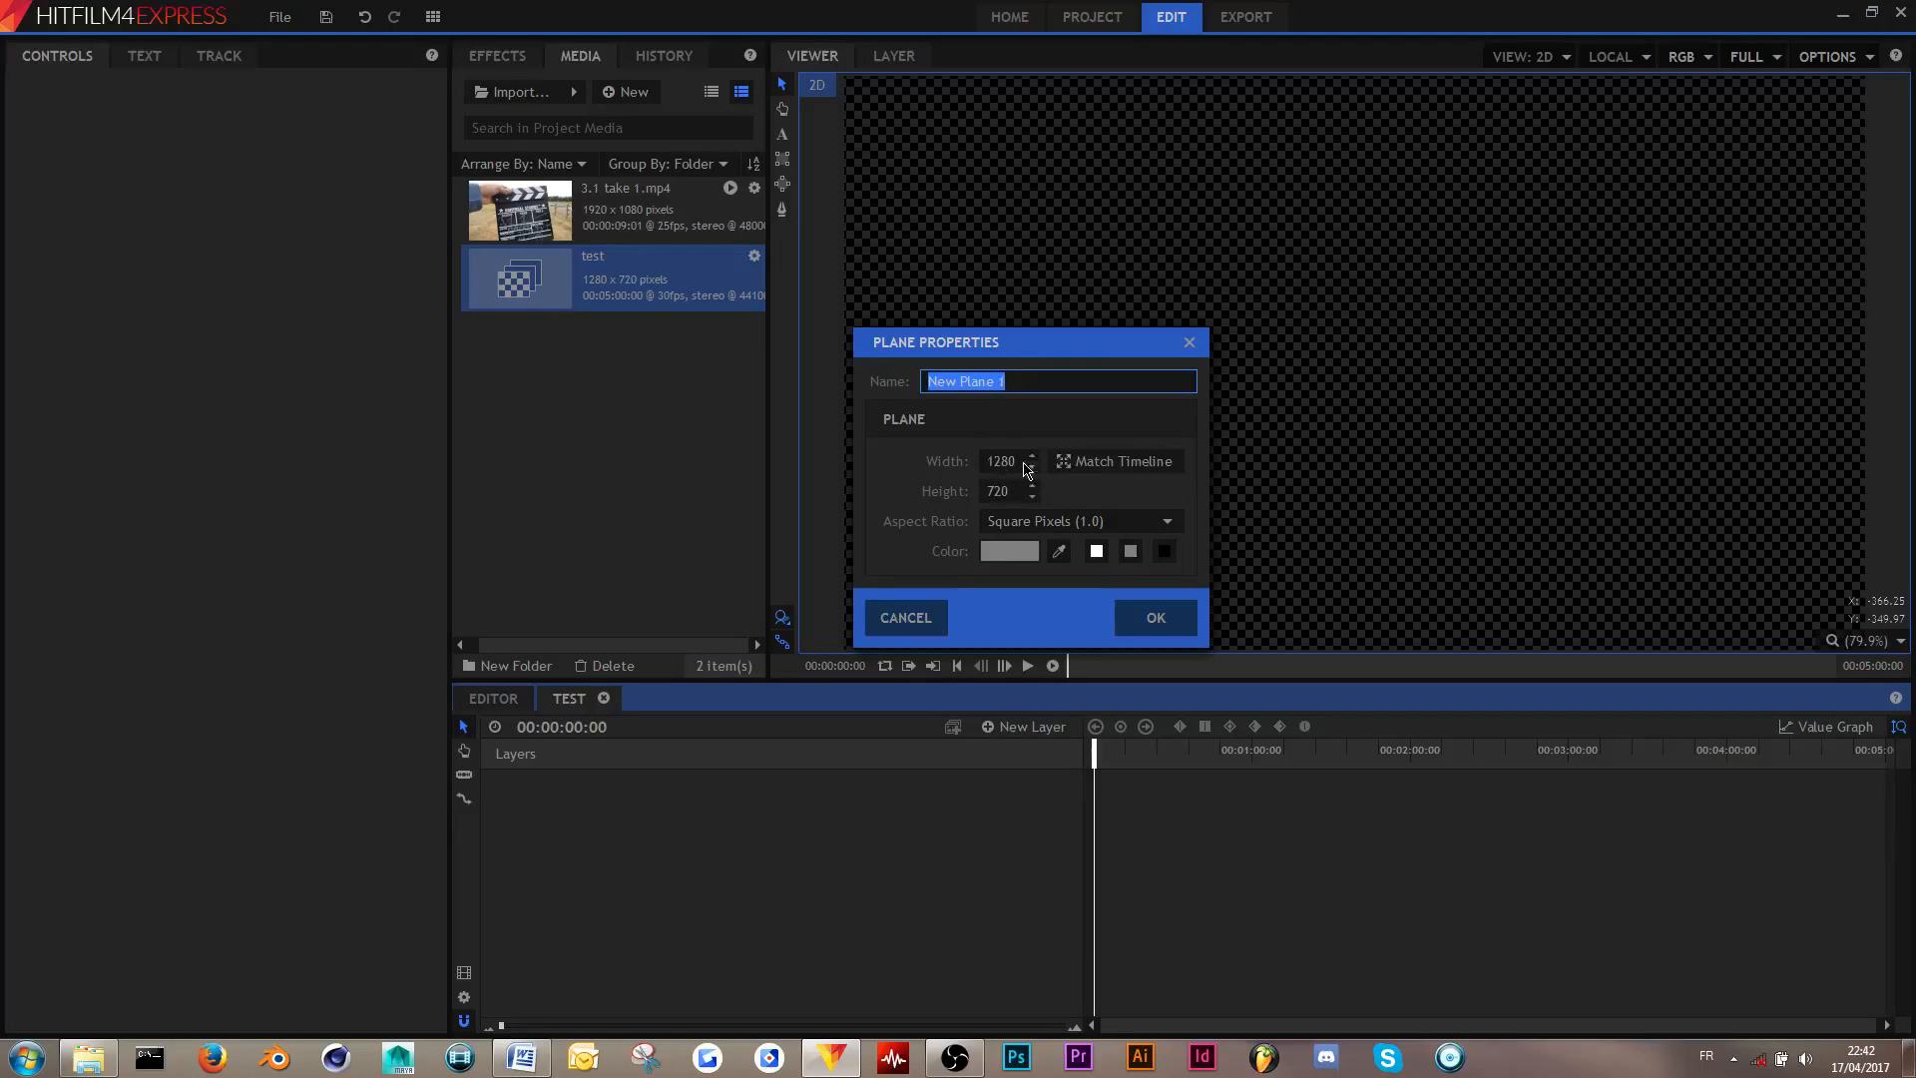
pyautogui.moveTo(1015, 460); pyautogui.dragTo(954, 459)
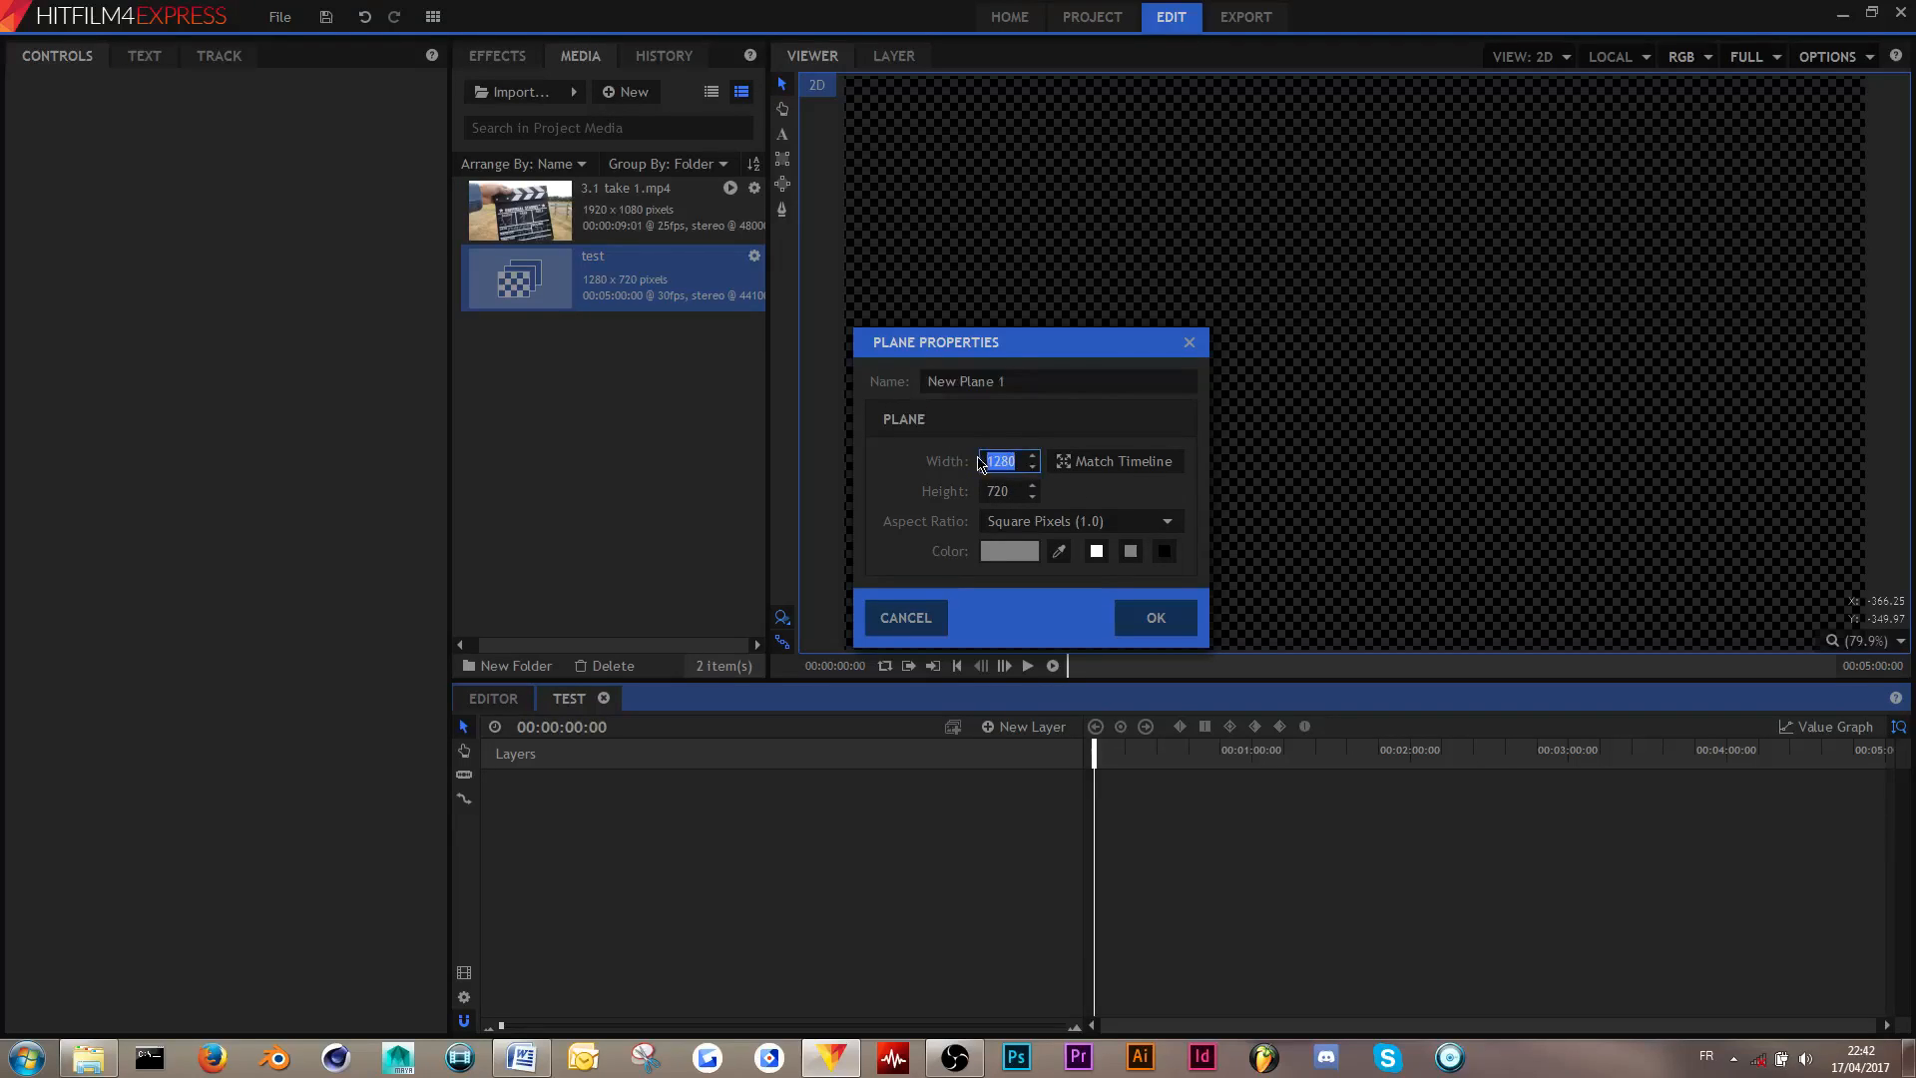
pyautogui.write('100')
pyautogui.press('Tab')
pyautogui.write('100')
pyautogui.click(1088, 523)
pyautogui.click(1060, 544)
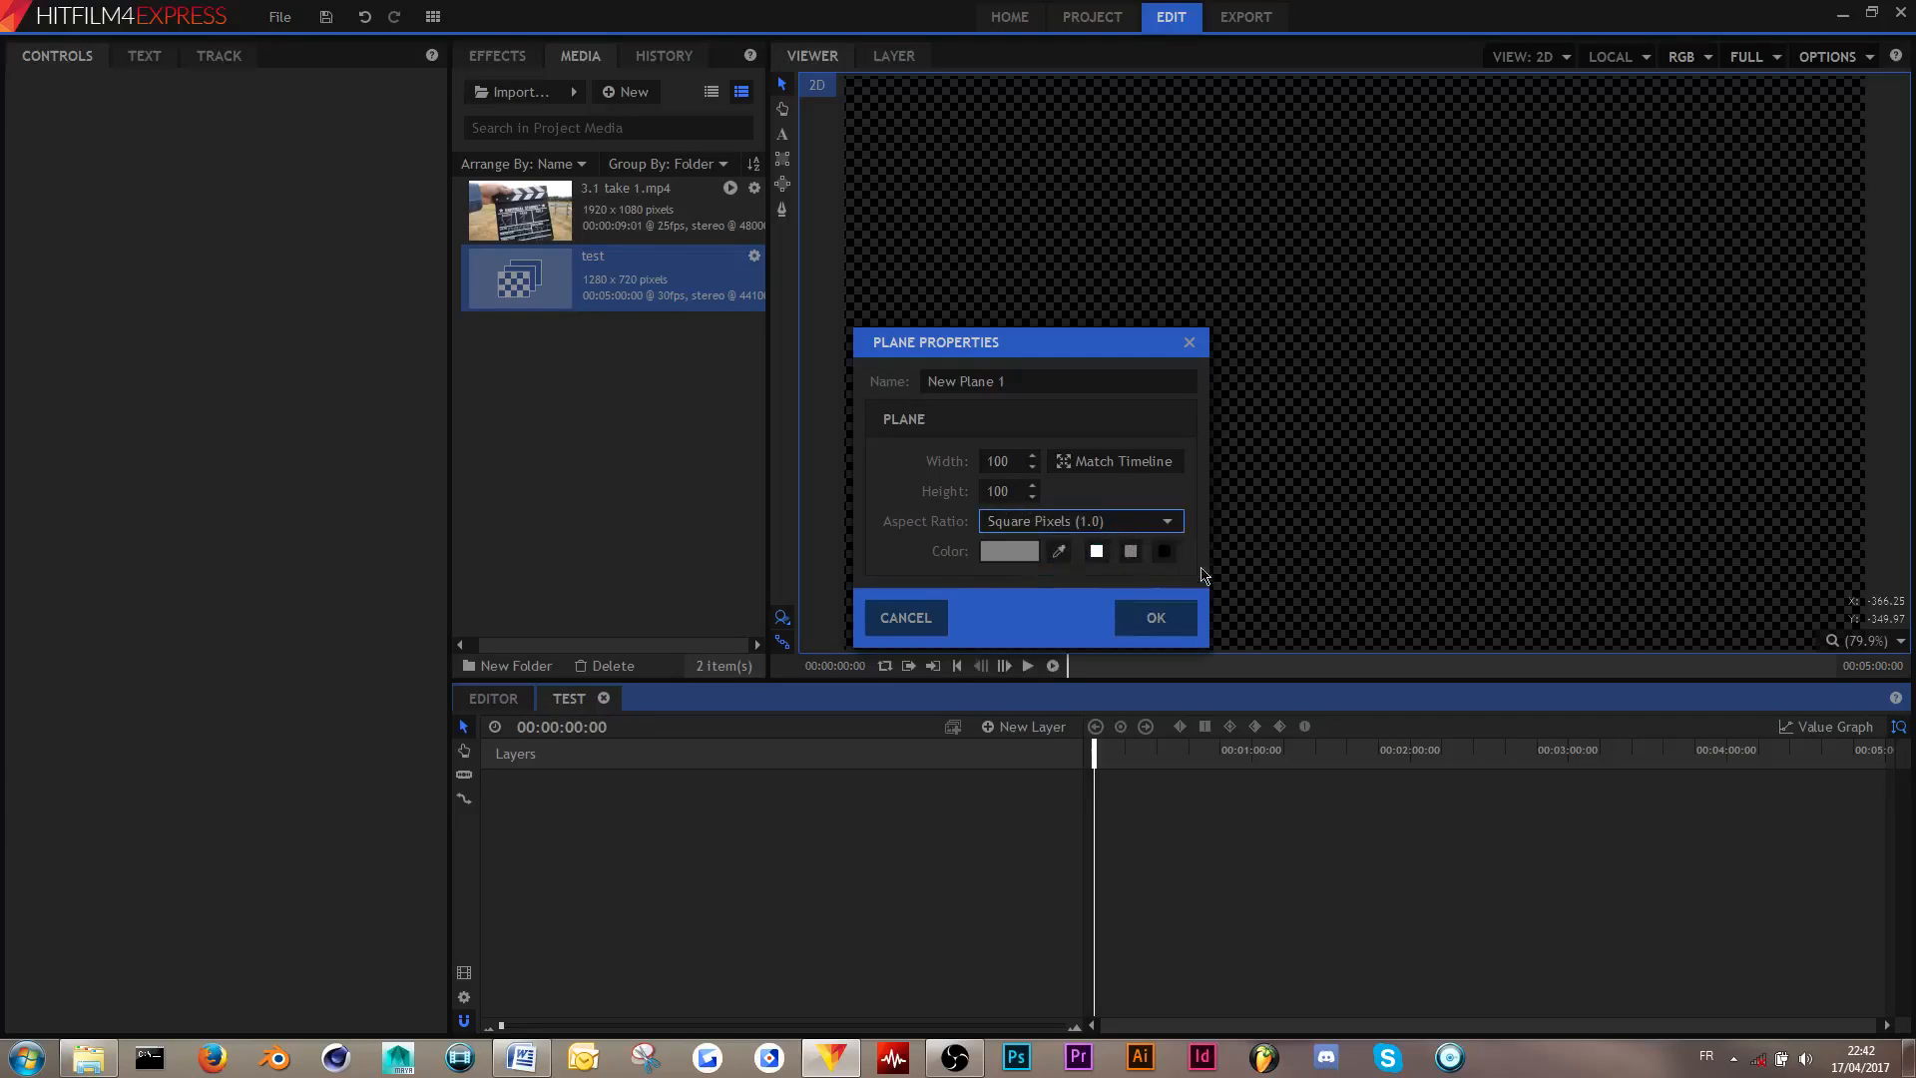
pyautogui.click(1158, 619)
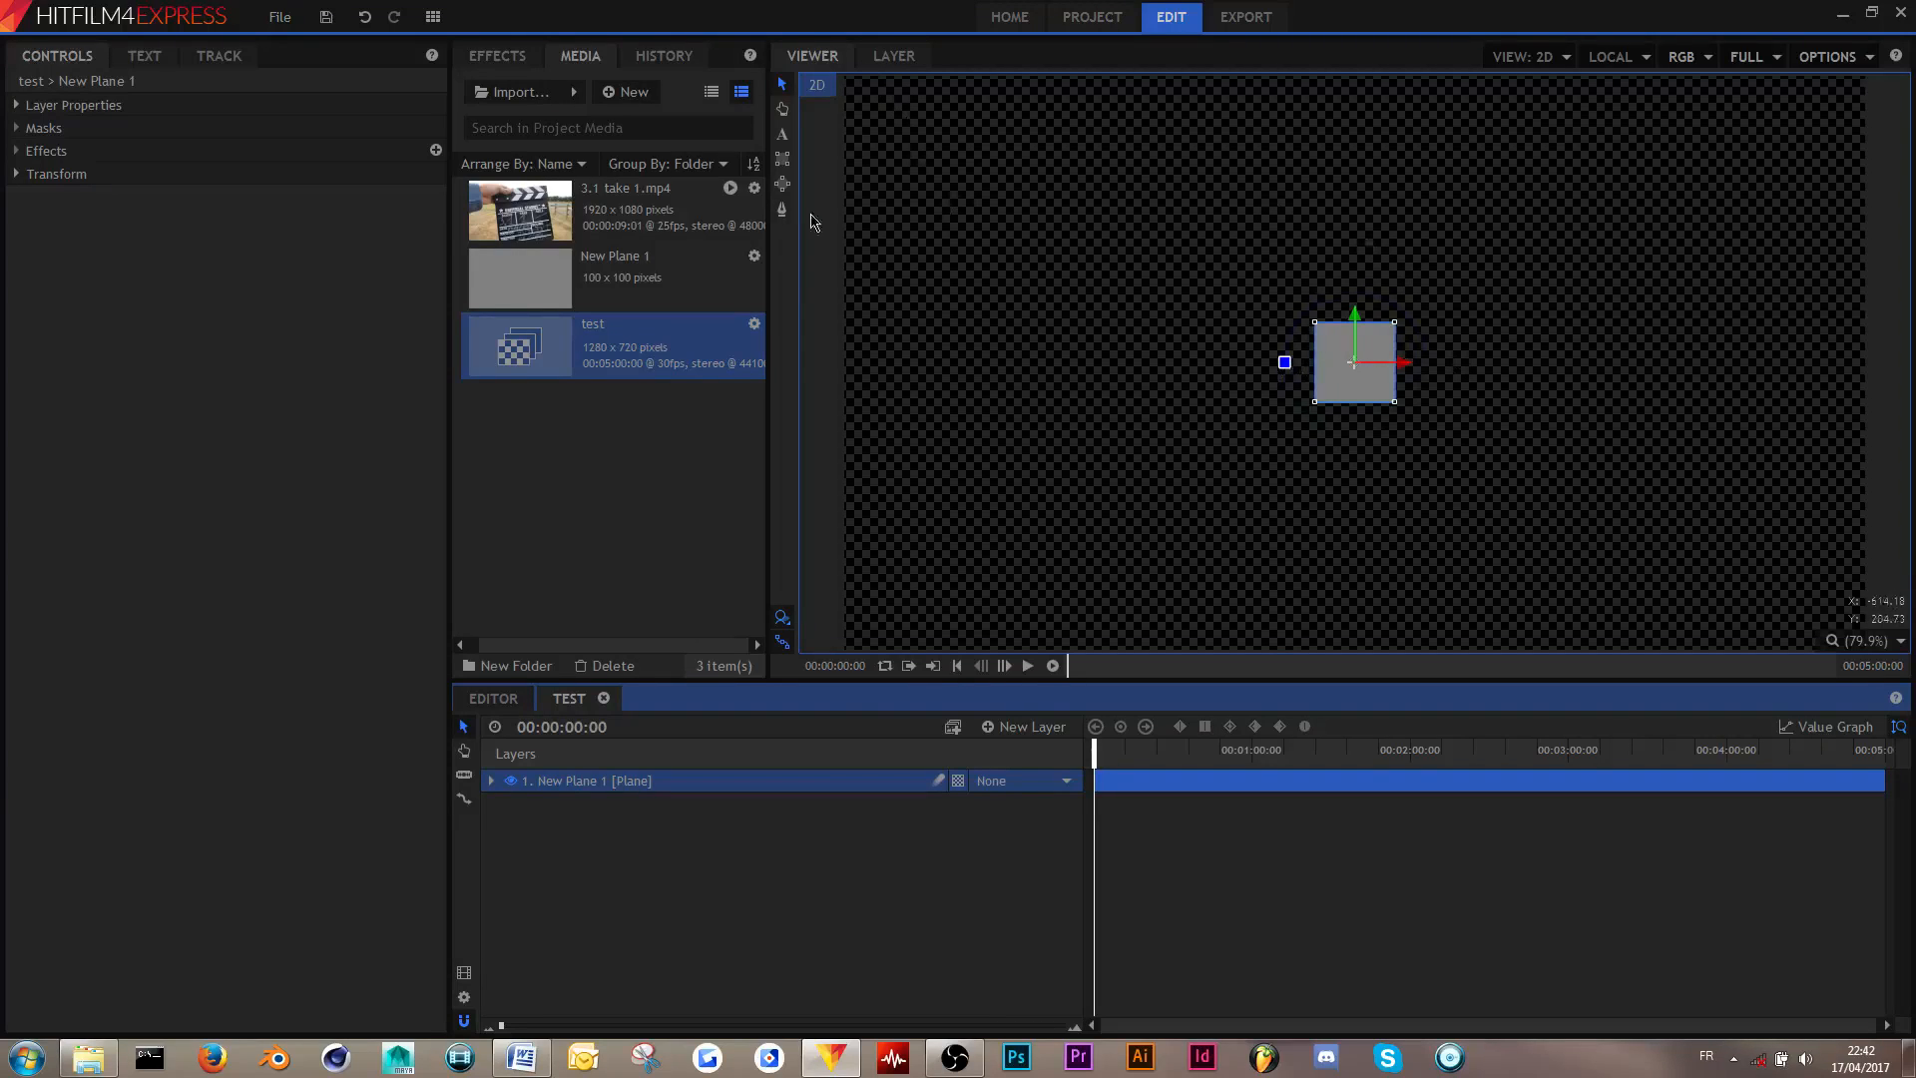
# - Check the Editor timeline, return to the test composite, then try moving the plane in the viewer and undo the moves
pyautogui.click(493, 699)
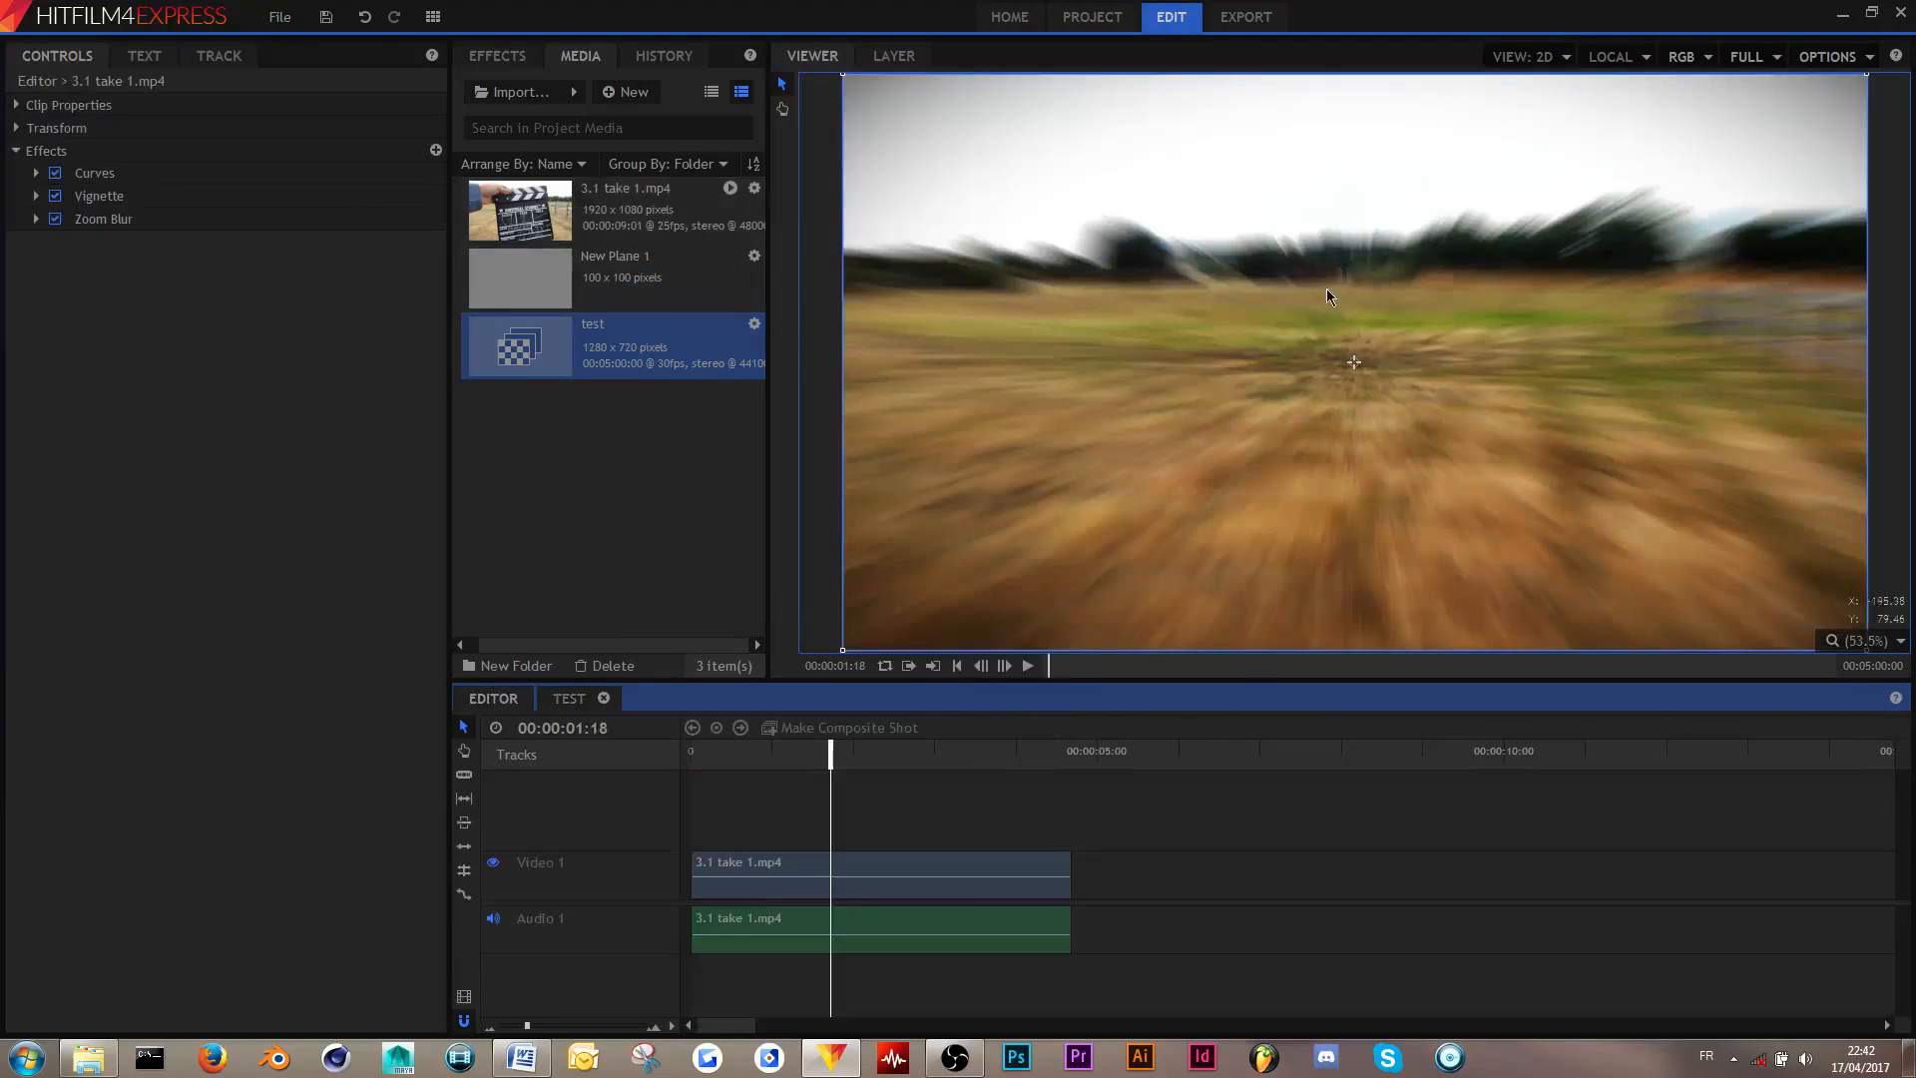
pyautogui.click(571, 701)
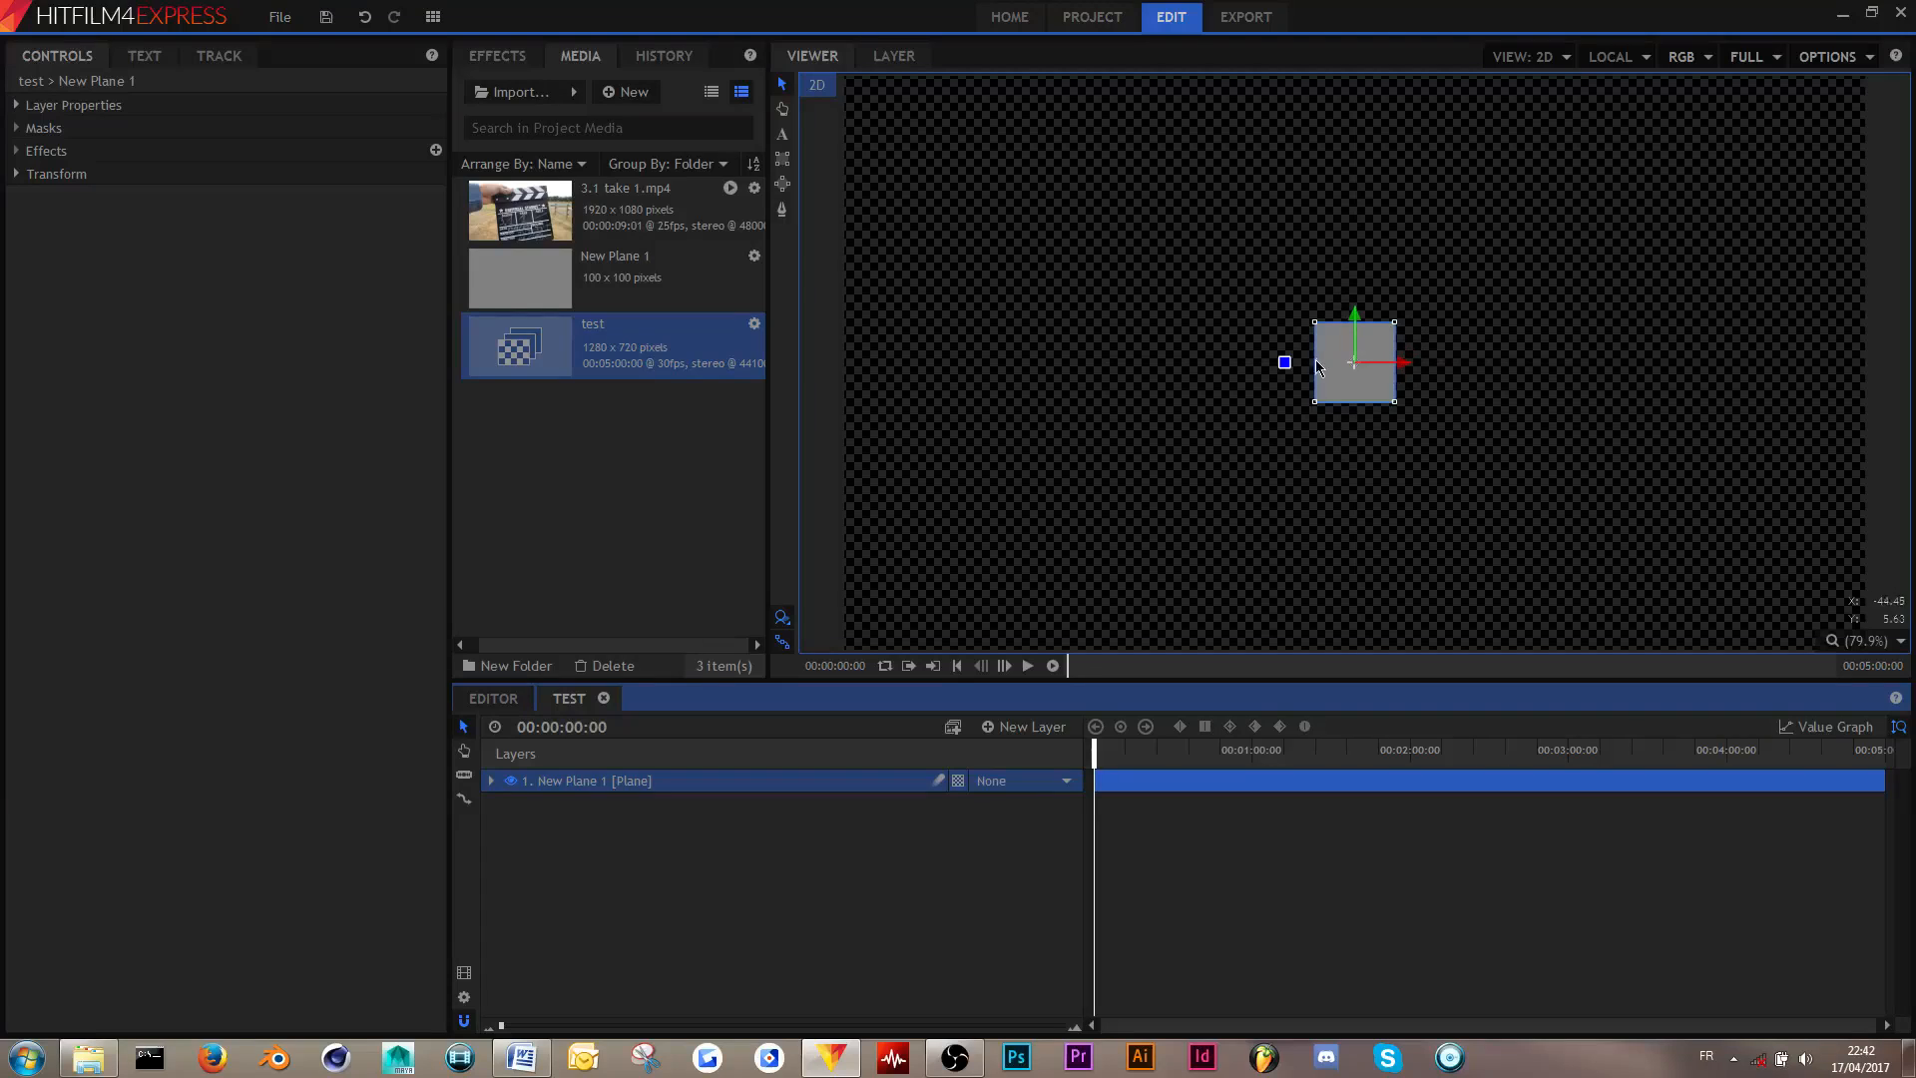
pyautogui.moveTo(1278, 362); pyautogui.dragTo(1342, 257)
pyautogui.hotkey('ctrl', 'z')
pyautogui.hotkey('ctrl', 'z')
pyautogui.moveTo(1402, 361); pyautogui.dragTo(1482, 319)
pyautogui.hotkey('ctrl', 'z')
pyautogui.hotkey('ctrl', 'z')
pyautogui.hotkey('ctrl', 'z')
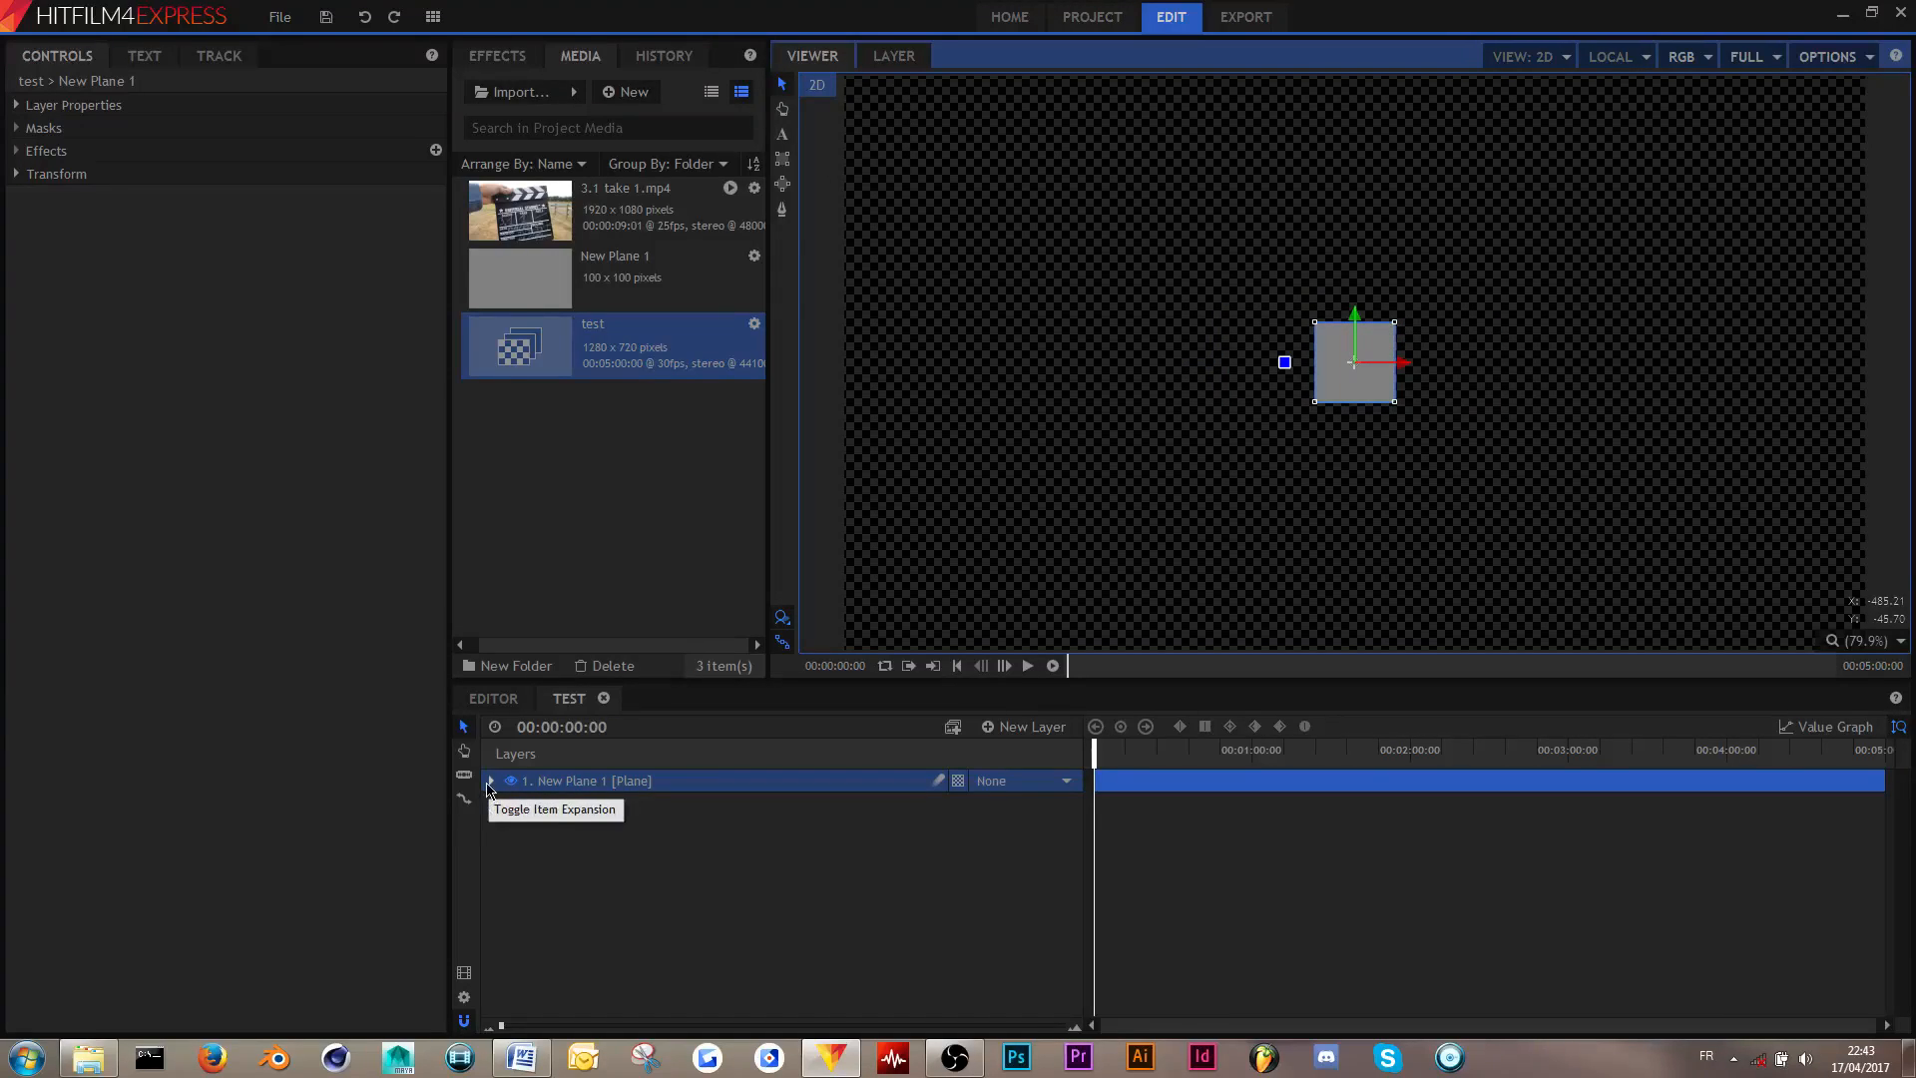
# - Move the plane to the lower-left area of the composite, at about -459.5, -250.4, and inspect its Transform properties
pyautogui.click(490, 782)
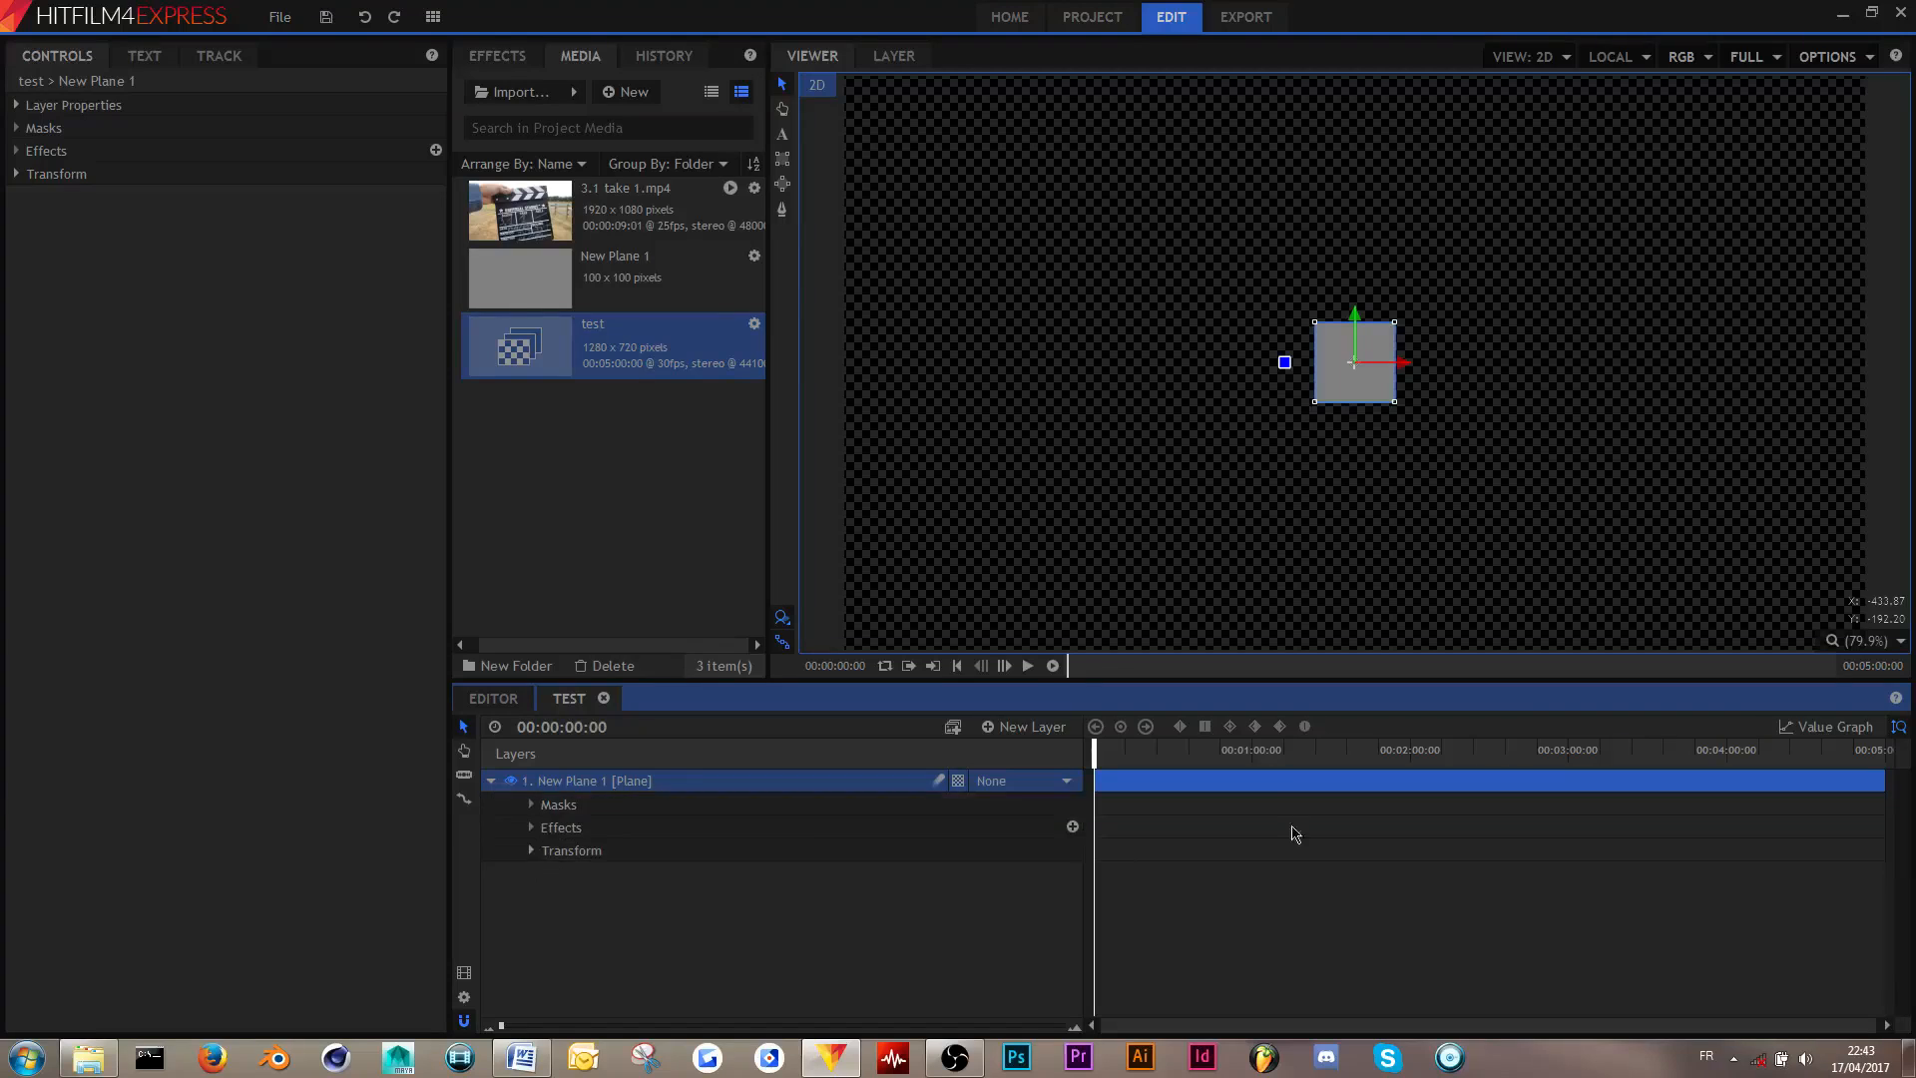
pyautogui.moveTo(1342, 396); pyautogui.dragTo(970, 591)
pyautogui.click(531, 850)
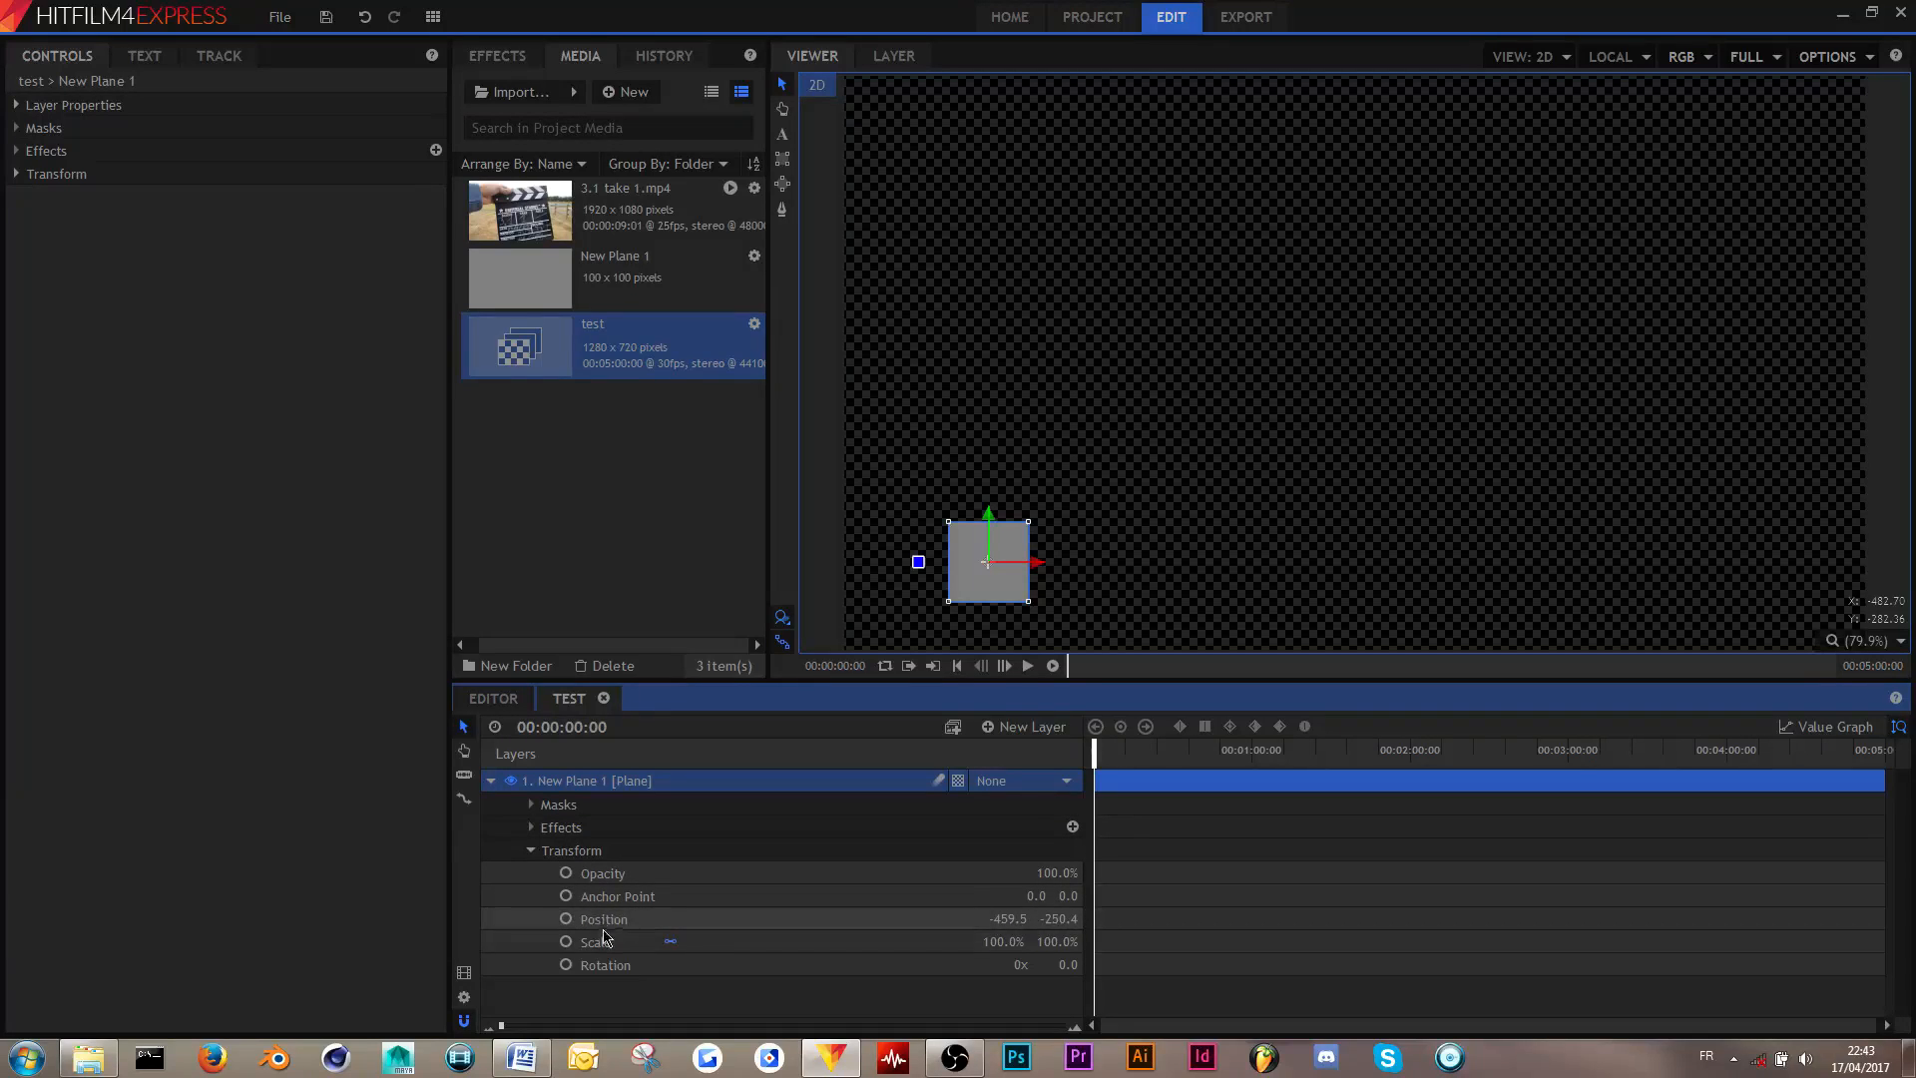
pyautogui.click(17, 187)
pyautogui.click(16, 174)
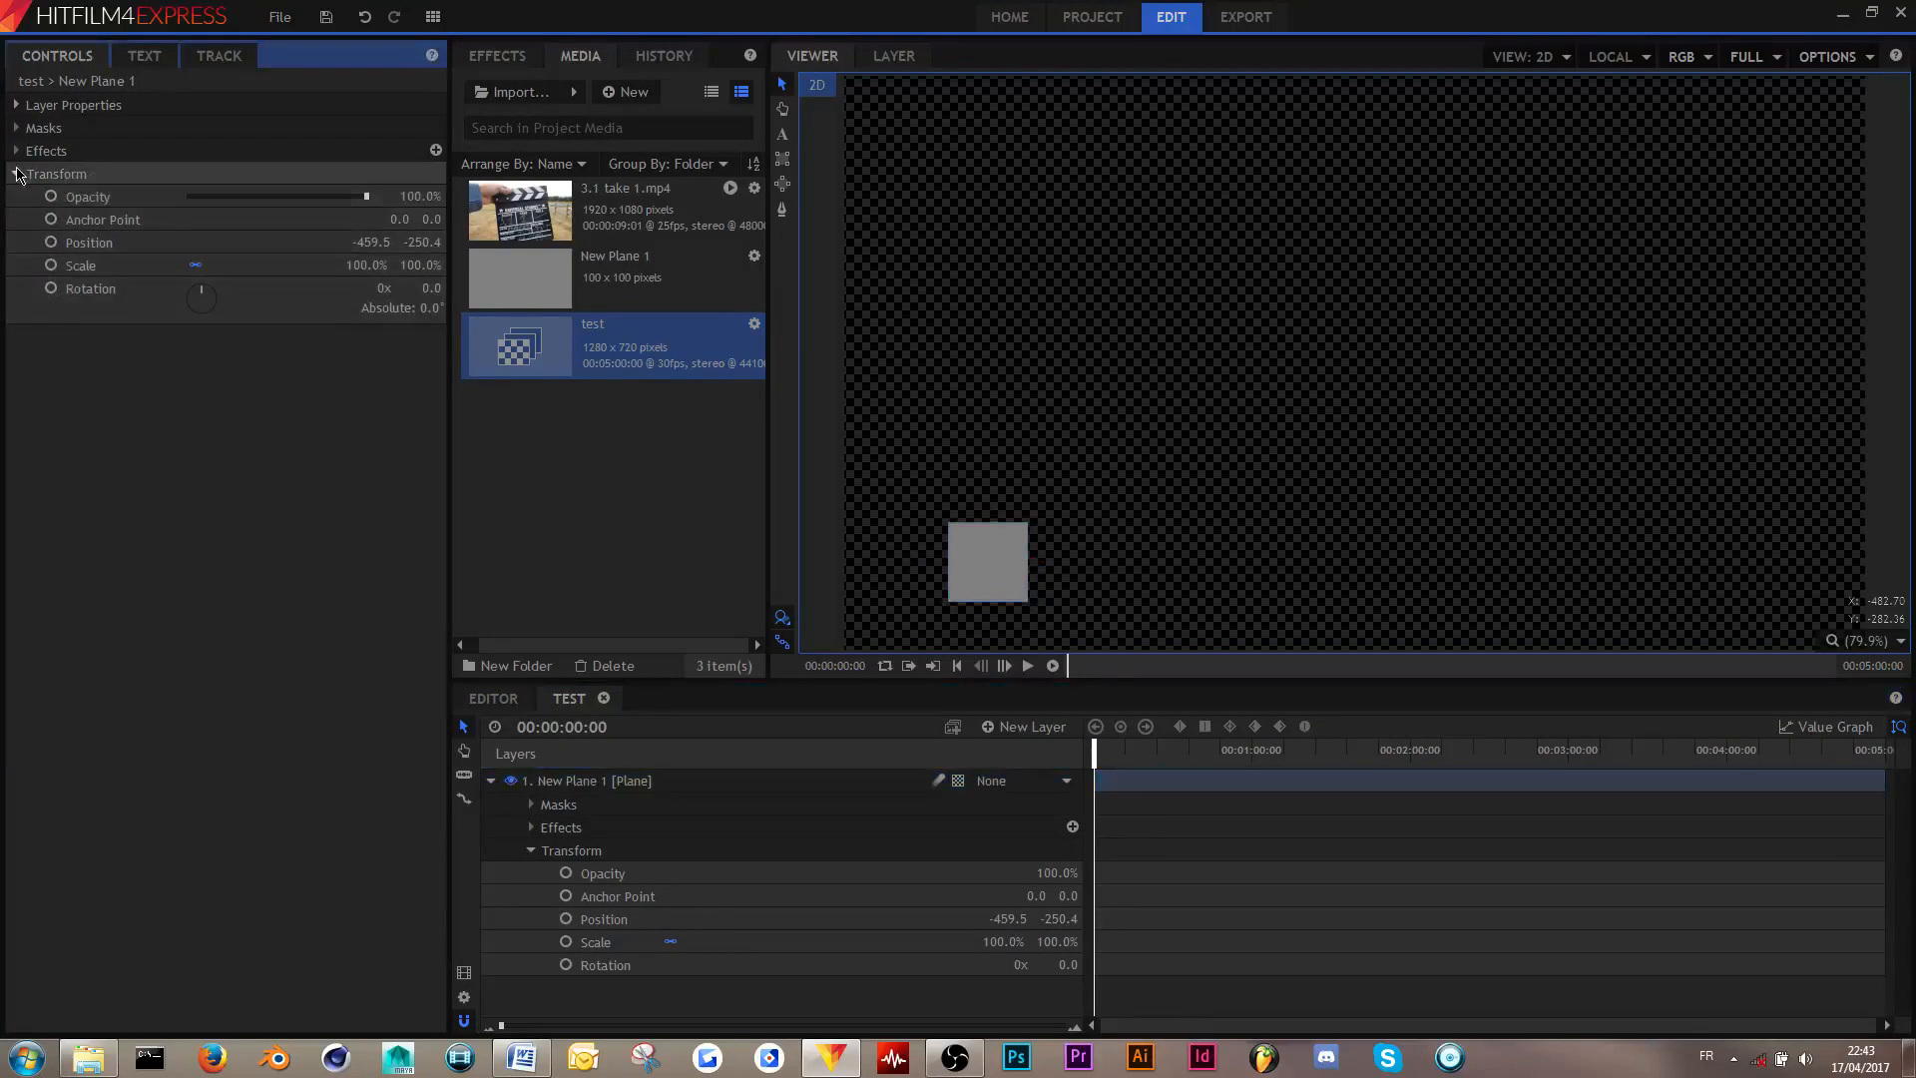
pyautogui.click(16, 175)
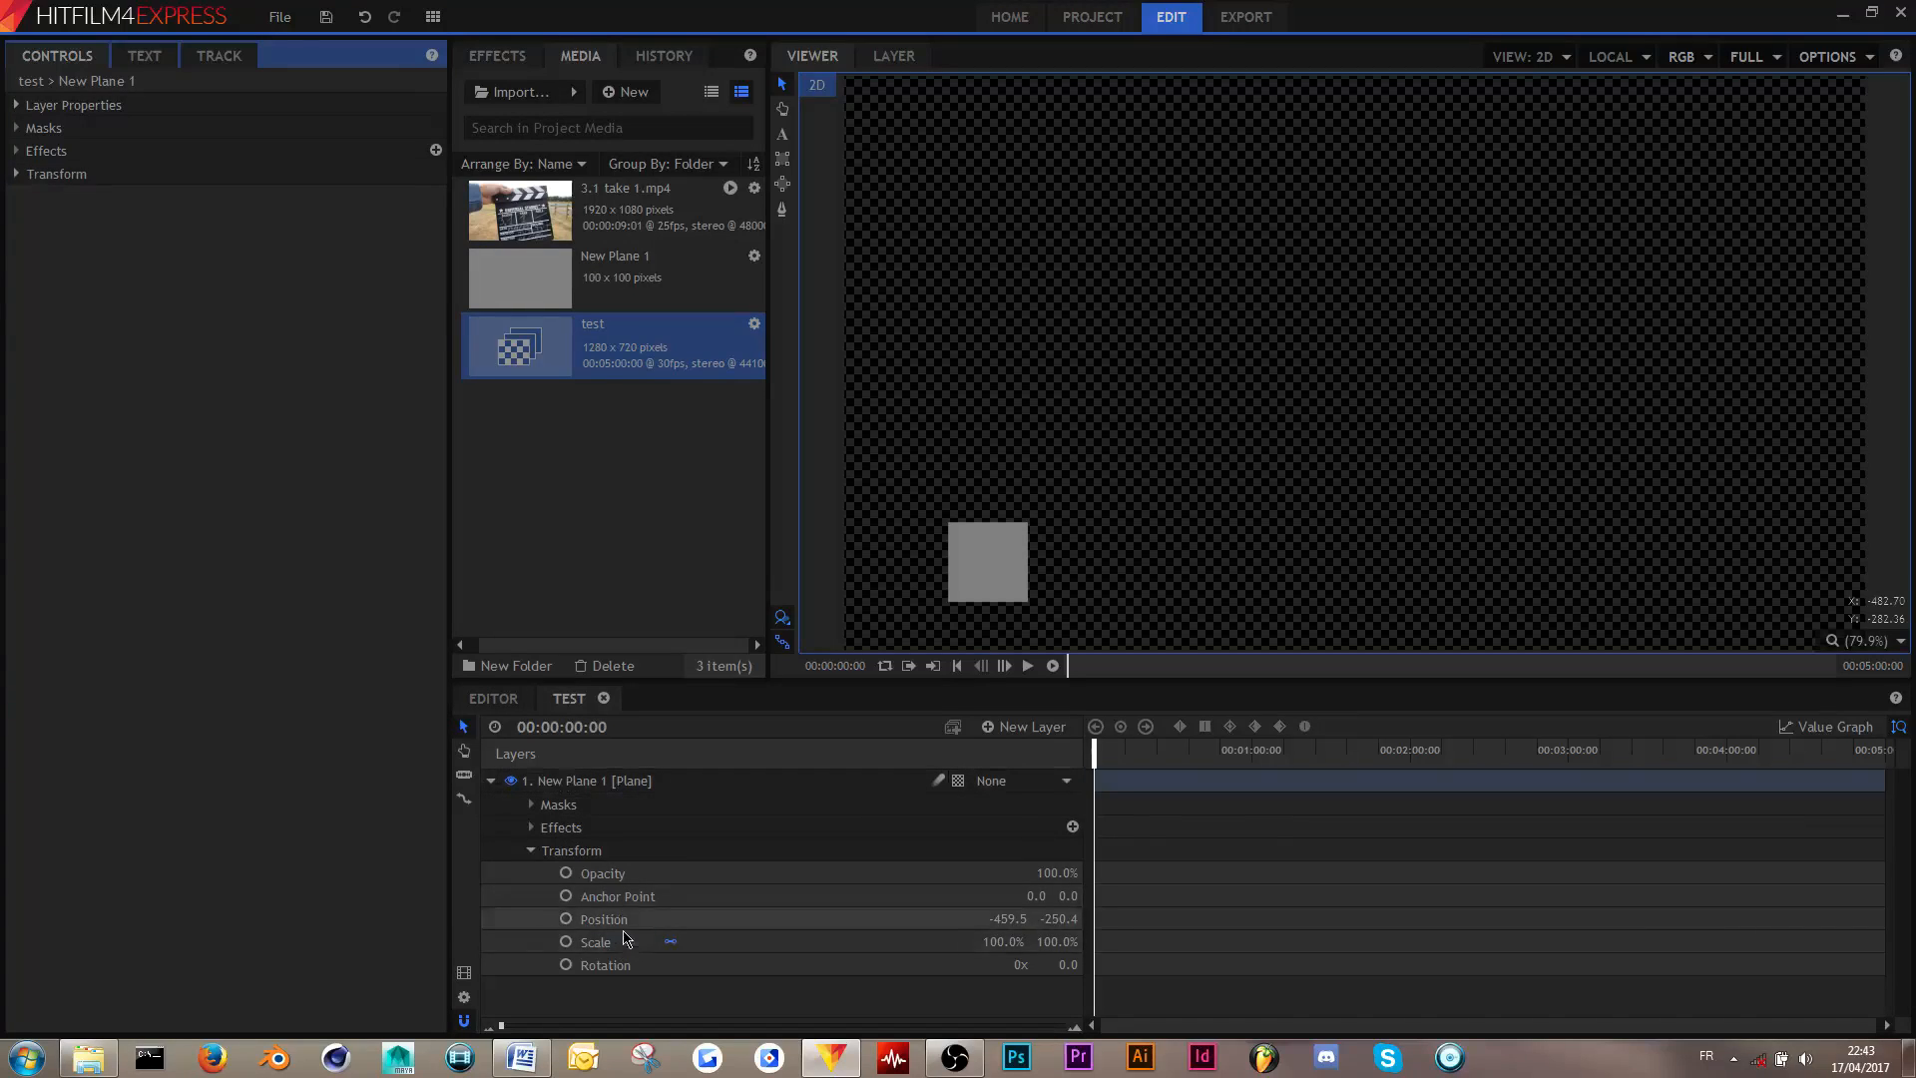
# - Keyframe the plane's Position from the lower left at 00:00:00:00 to the right side at 00:00:05:09 and preview the motion
pyautogui.click(566, 919)
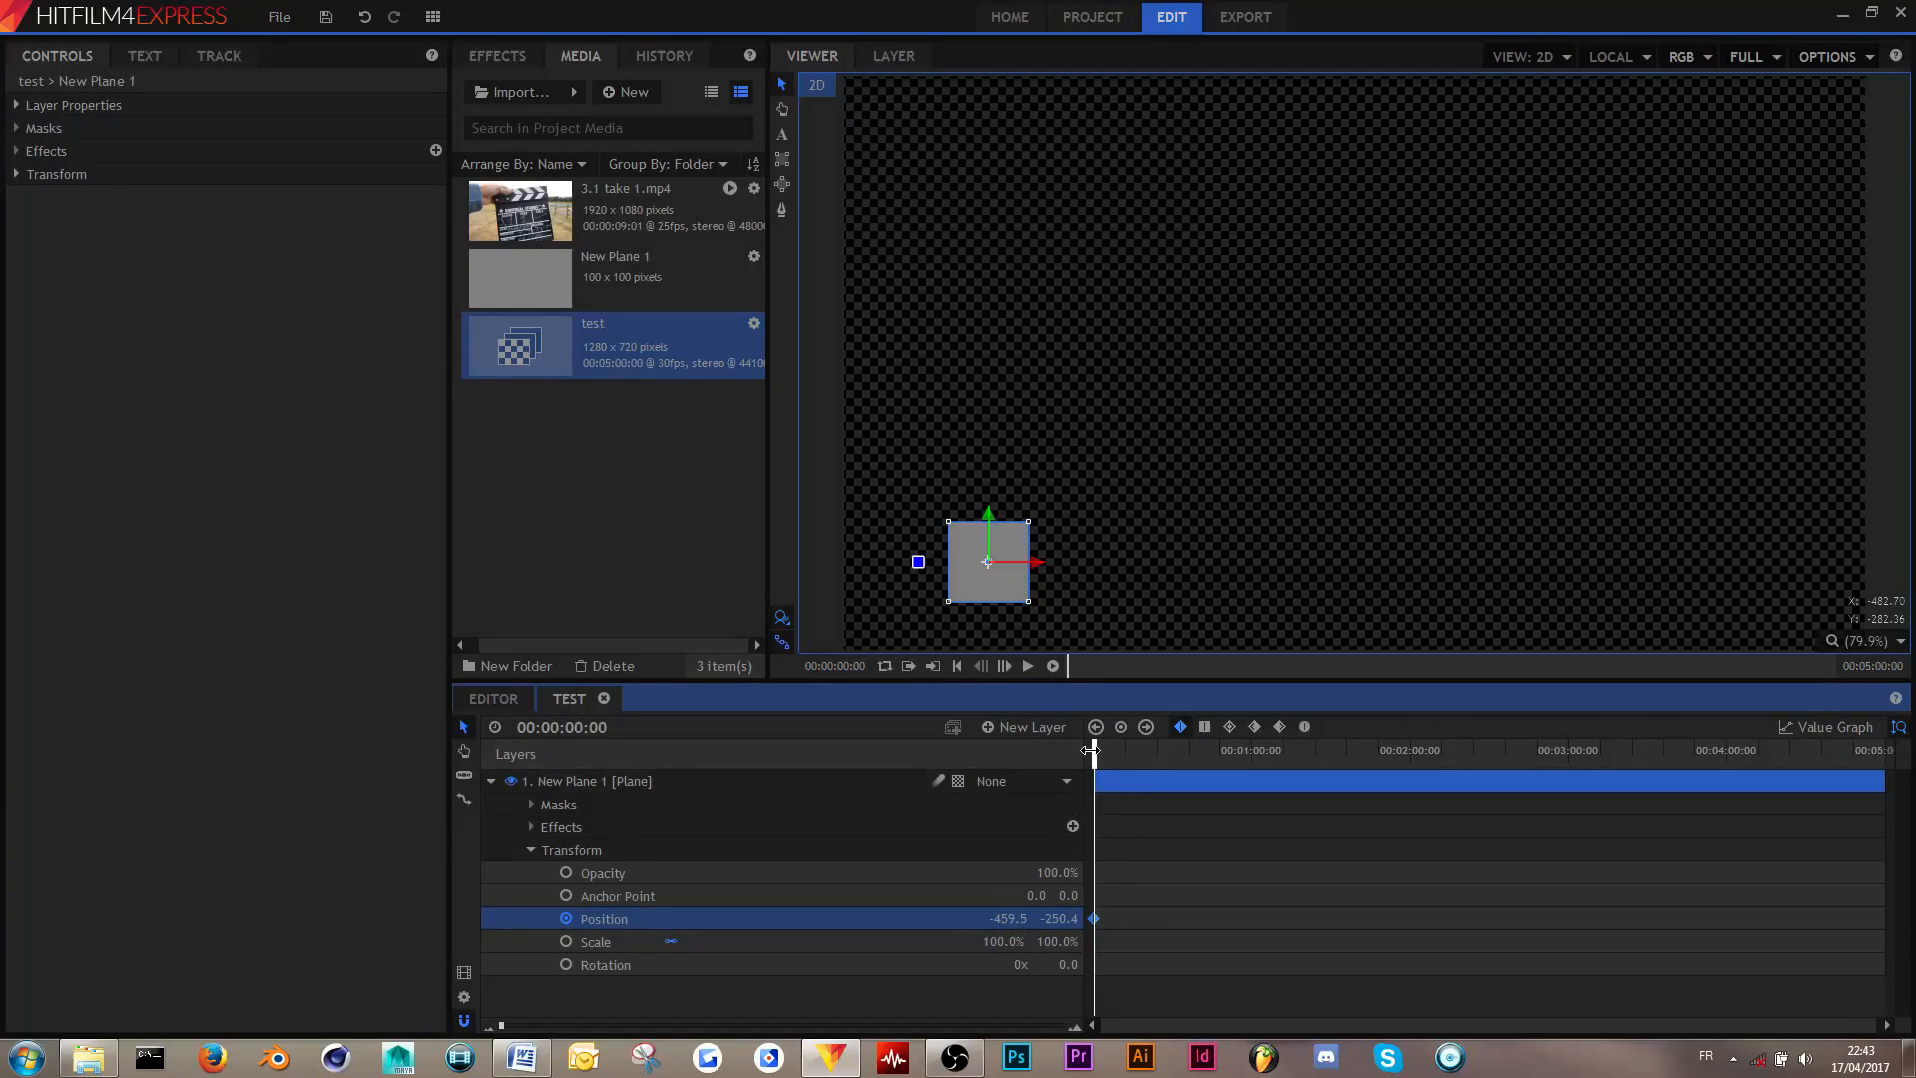
pyautogui.moveTo(1097, 761); pyautogui.dragTo(1108, 761)
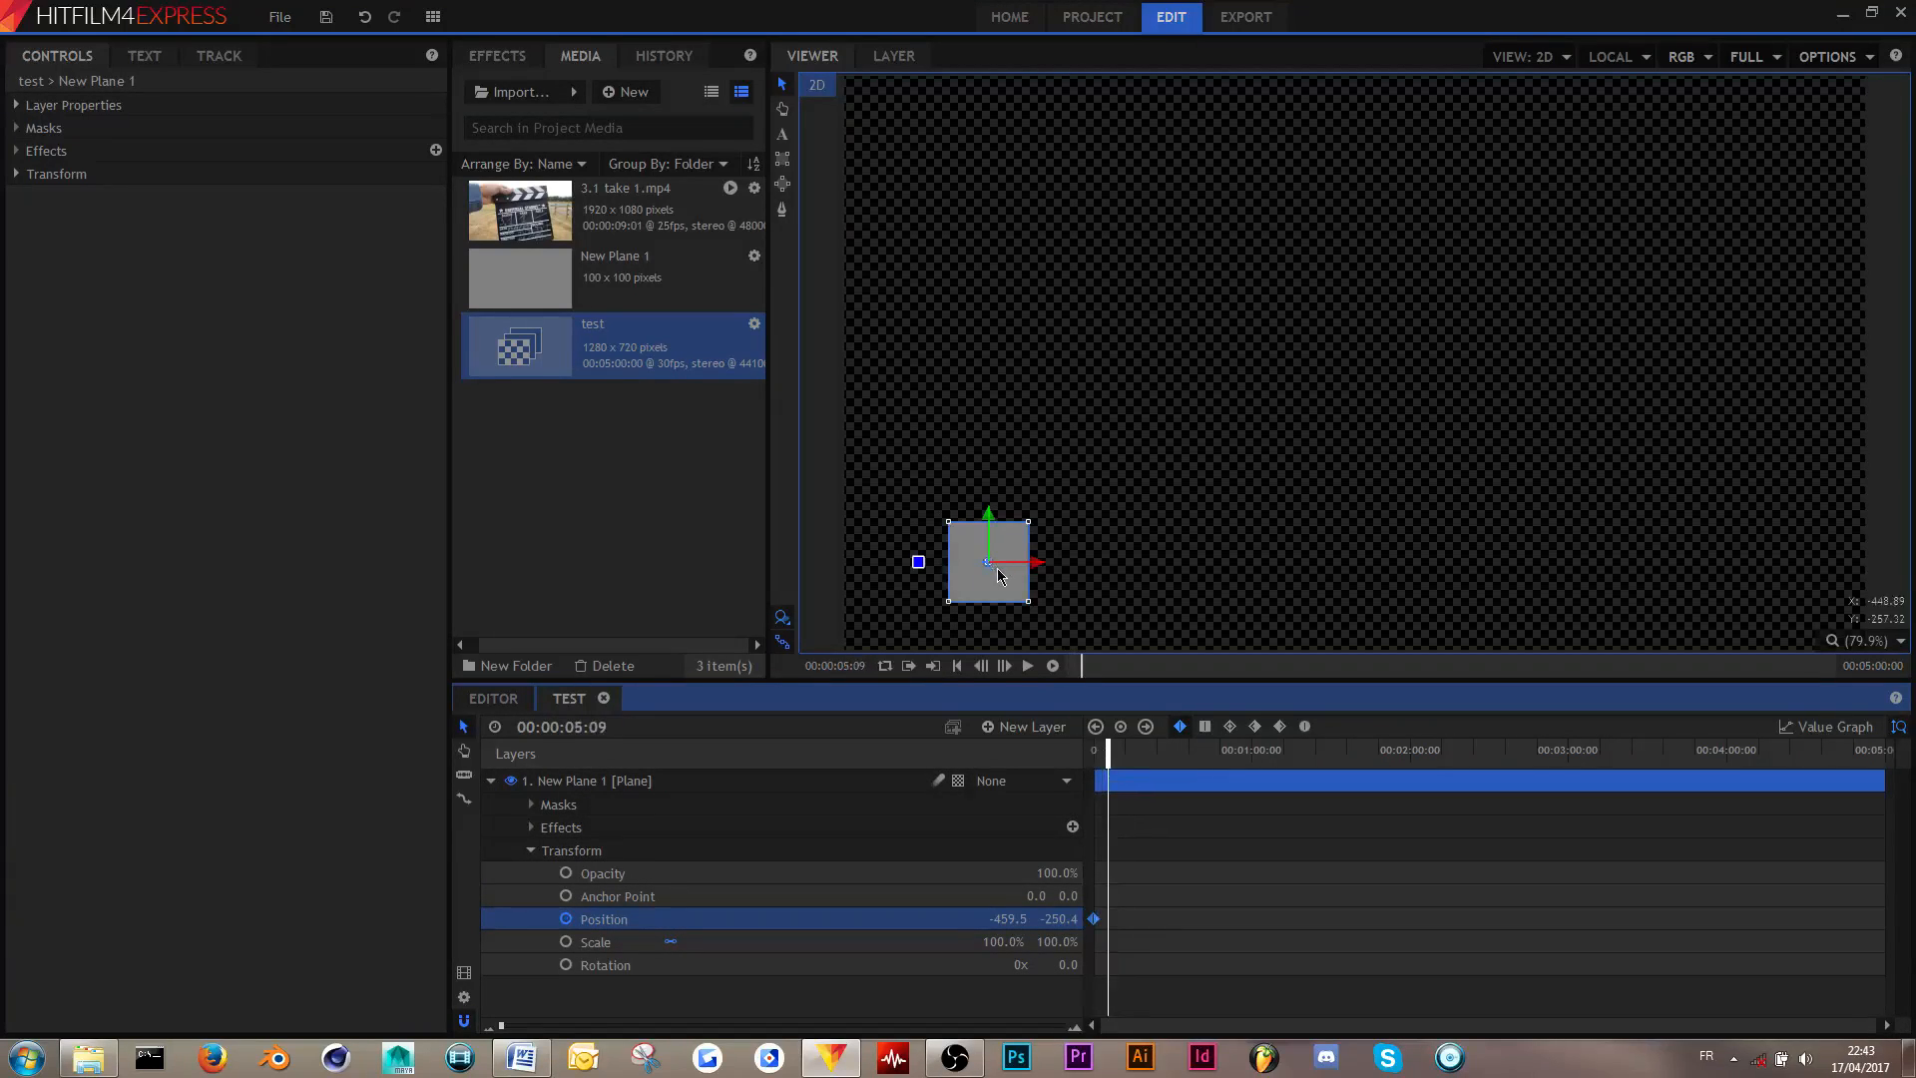
pyautogui.moveTo(987, 596); pyautogui.dragTo(1713, 409)
pyautogui.click(1095, 761)
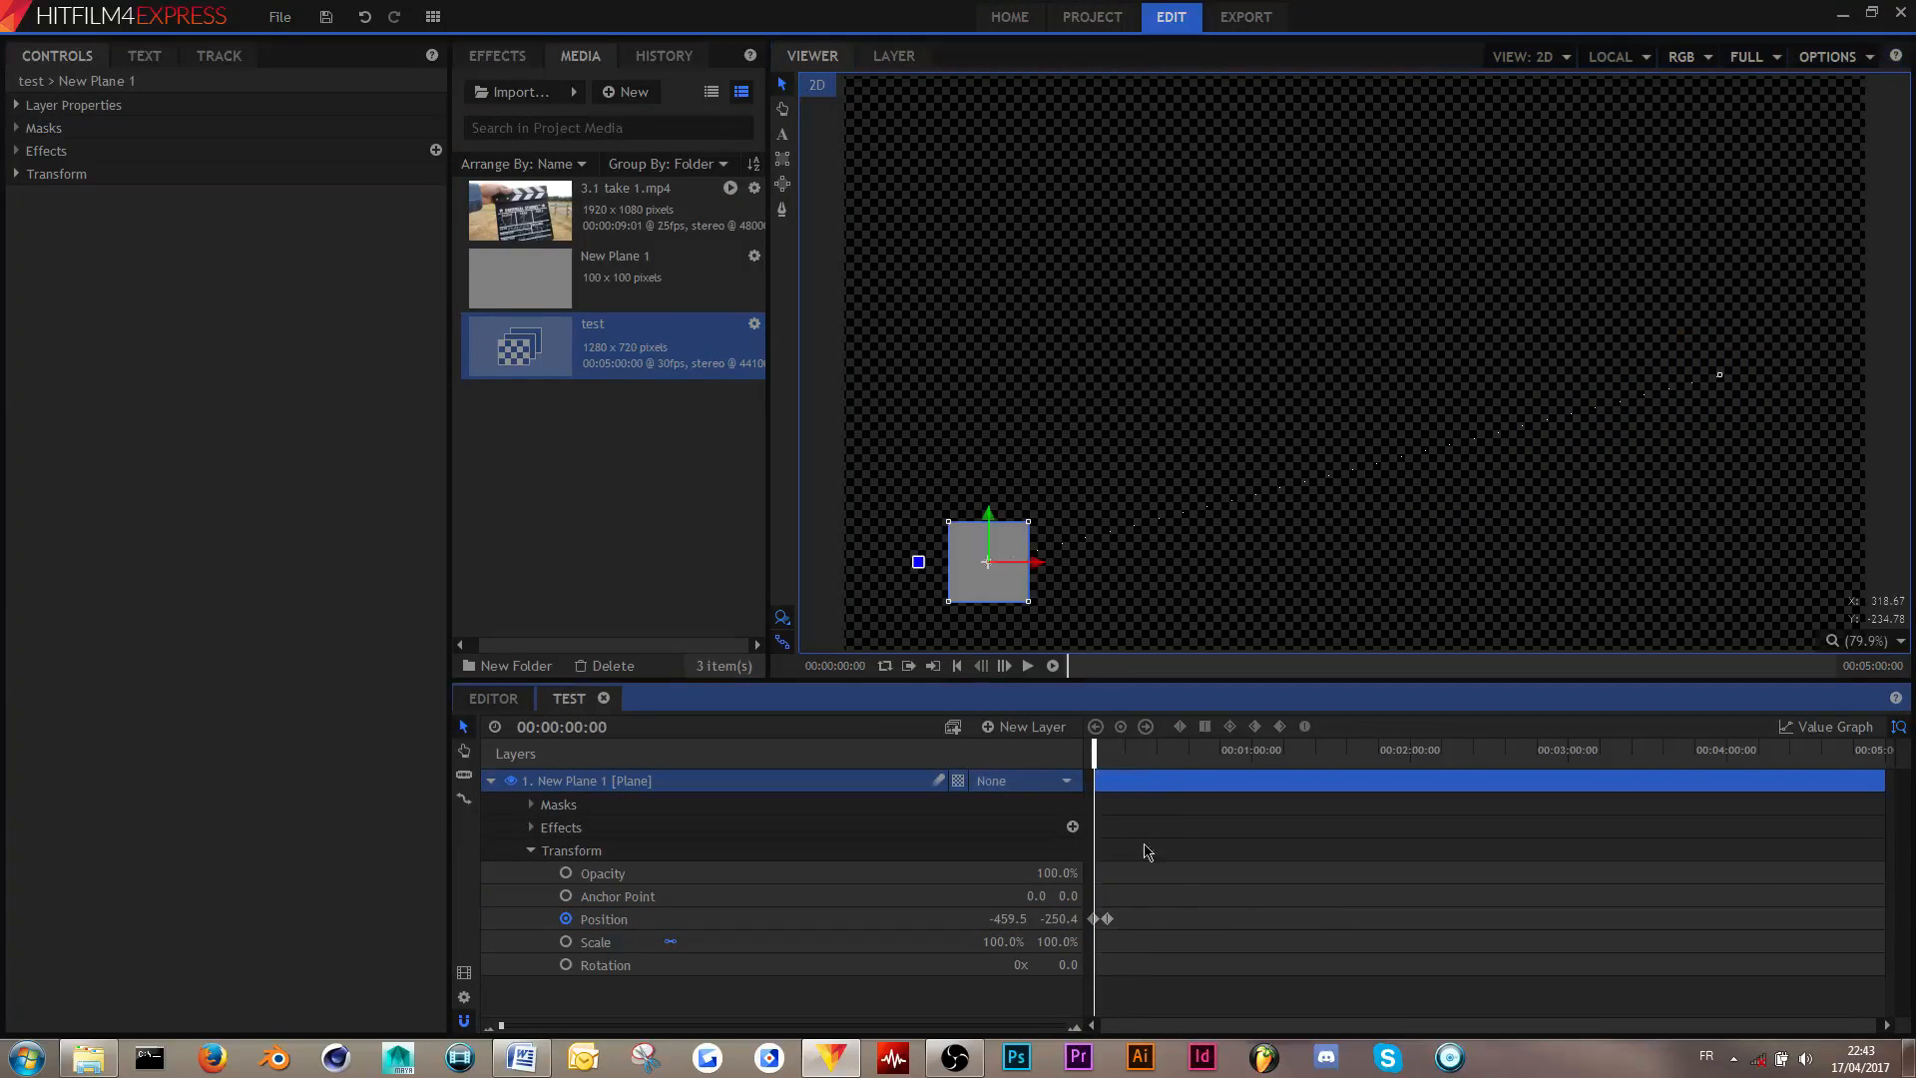
pyautogui.press('space')
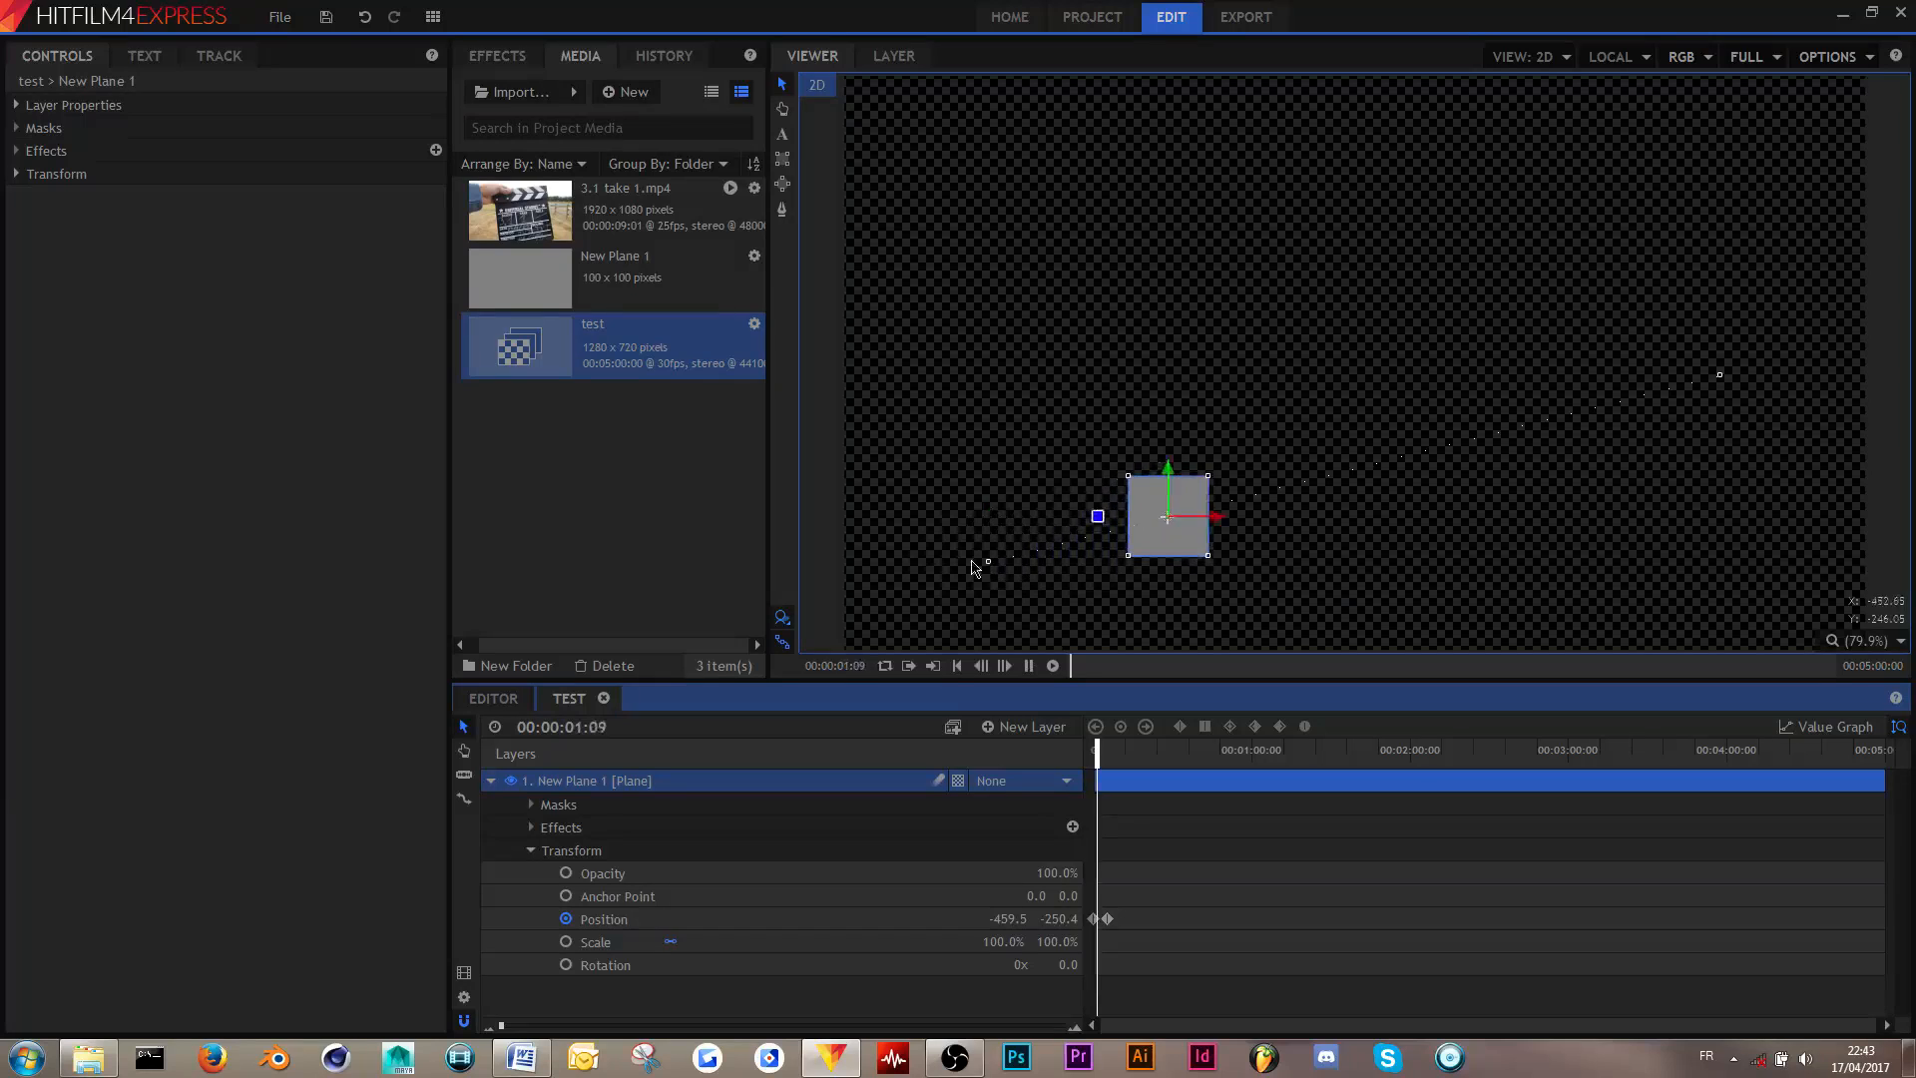
pyautogui.press('space')
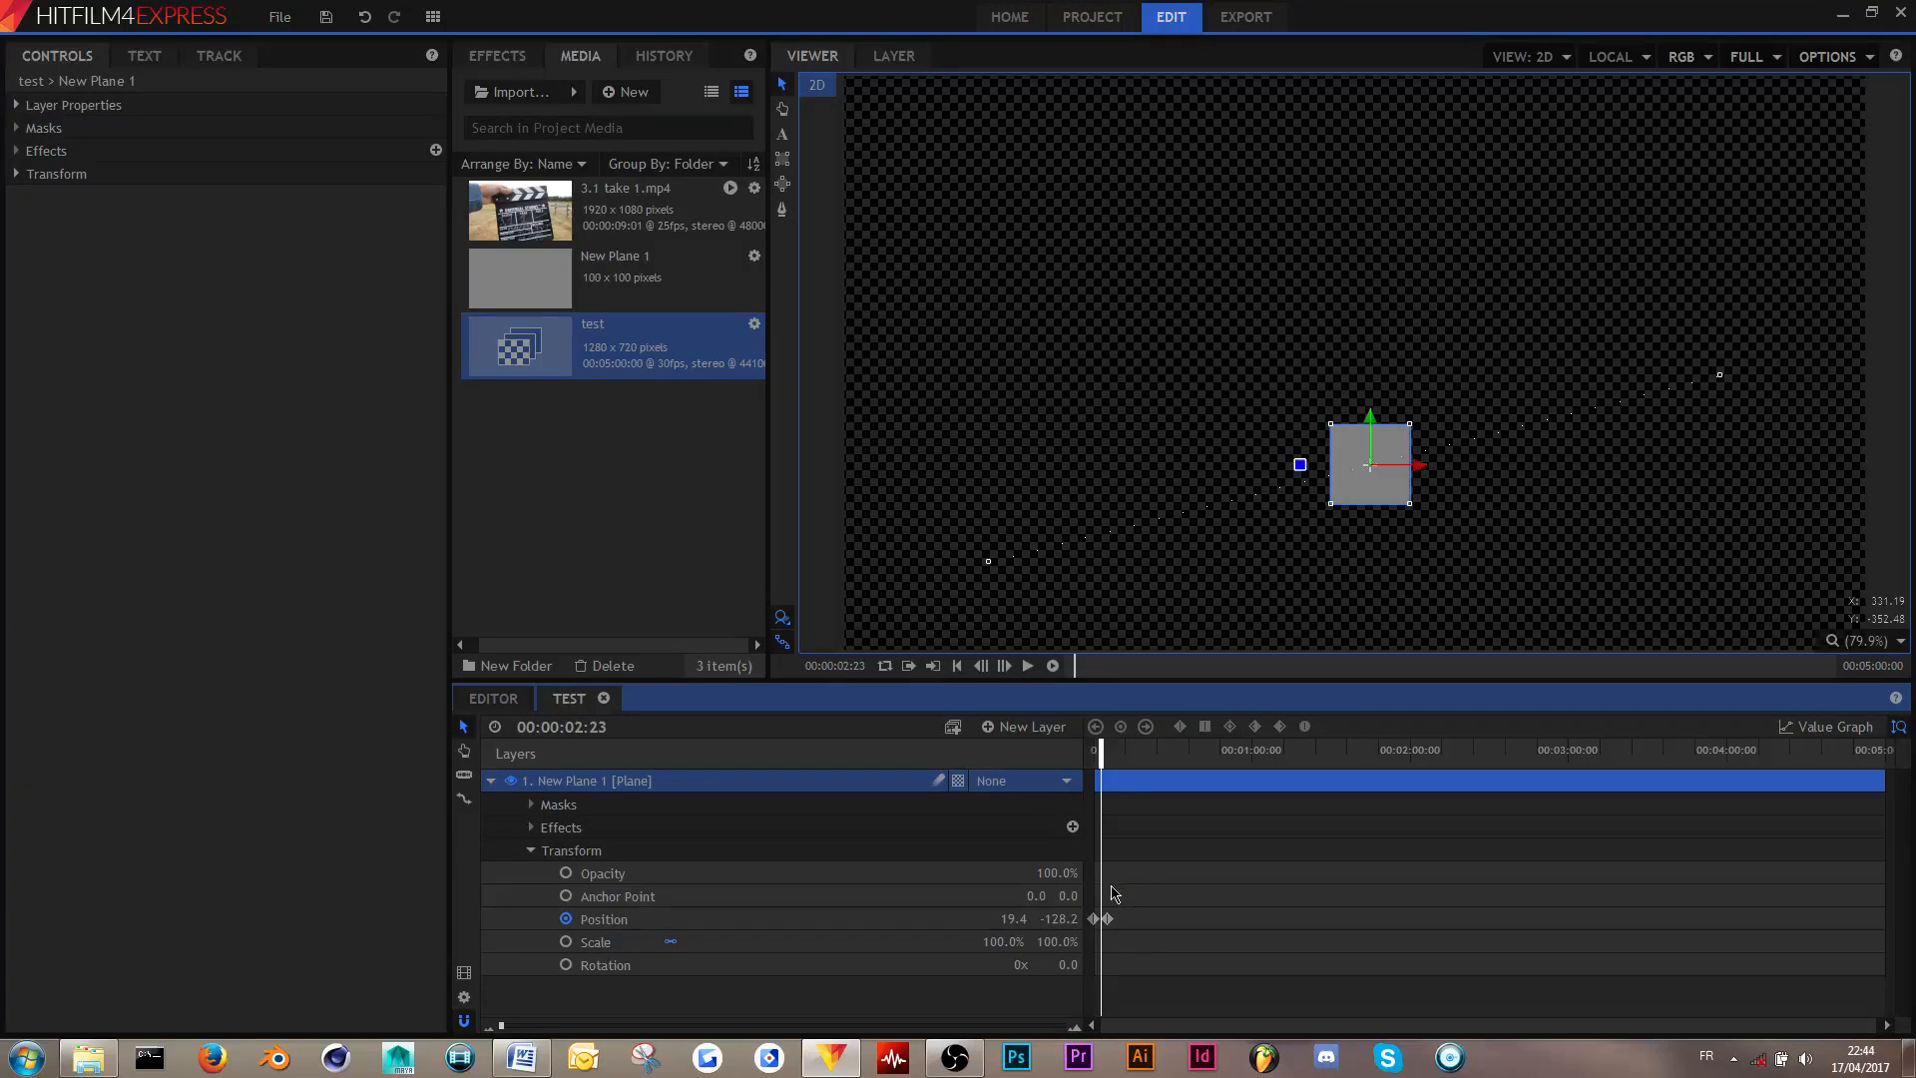
# - Speed up the motion by moving the second Position keyframe to about 1.5 seconds, and preview it from the start
pyautogui.scroll(5, 1116, 893)
pyautogui.scroll(3, 1116, 893)
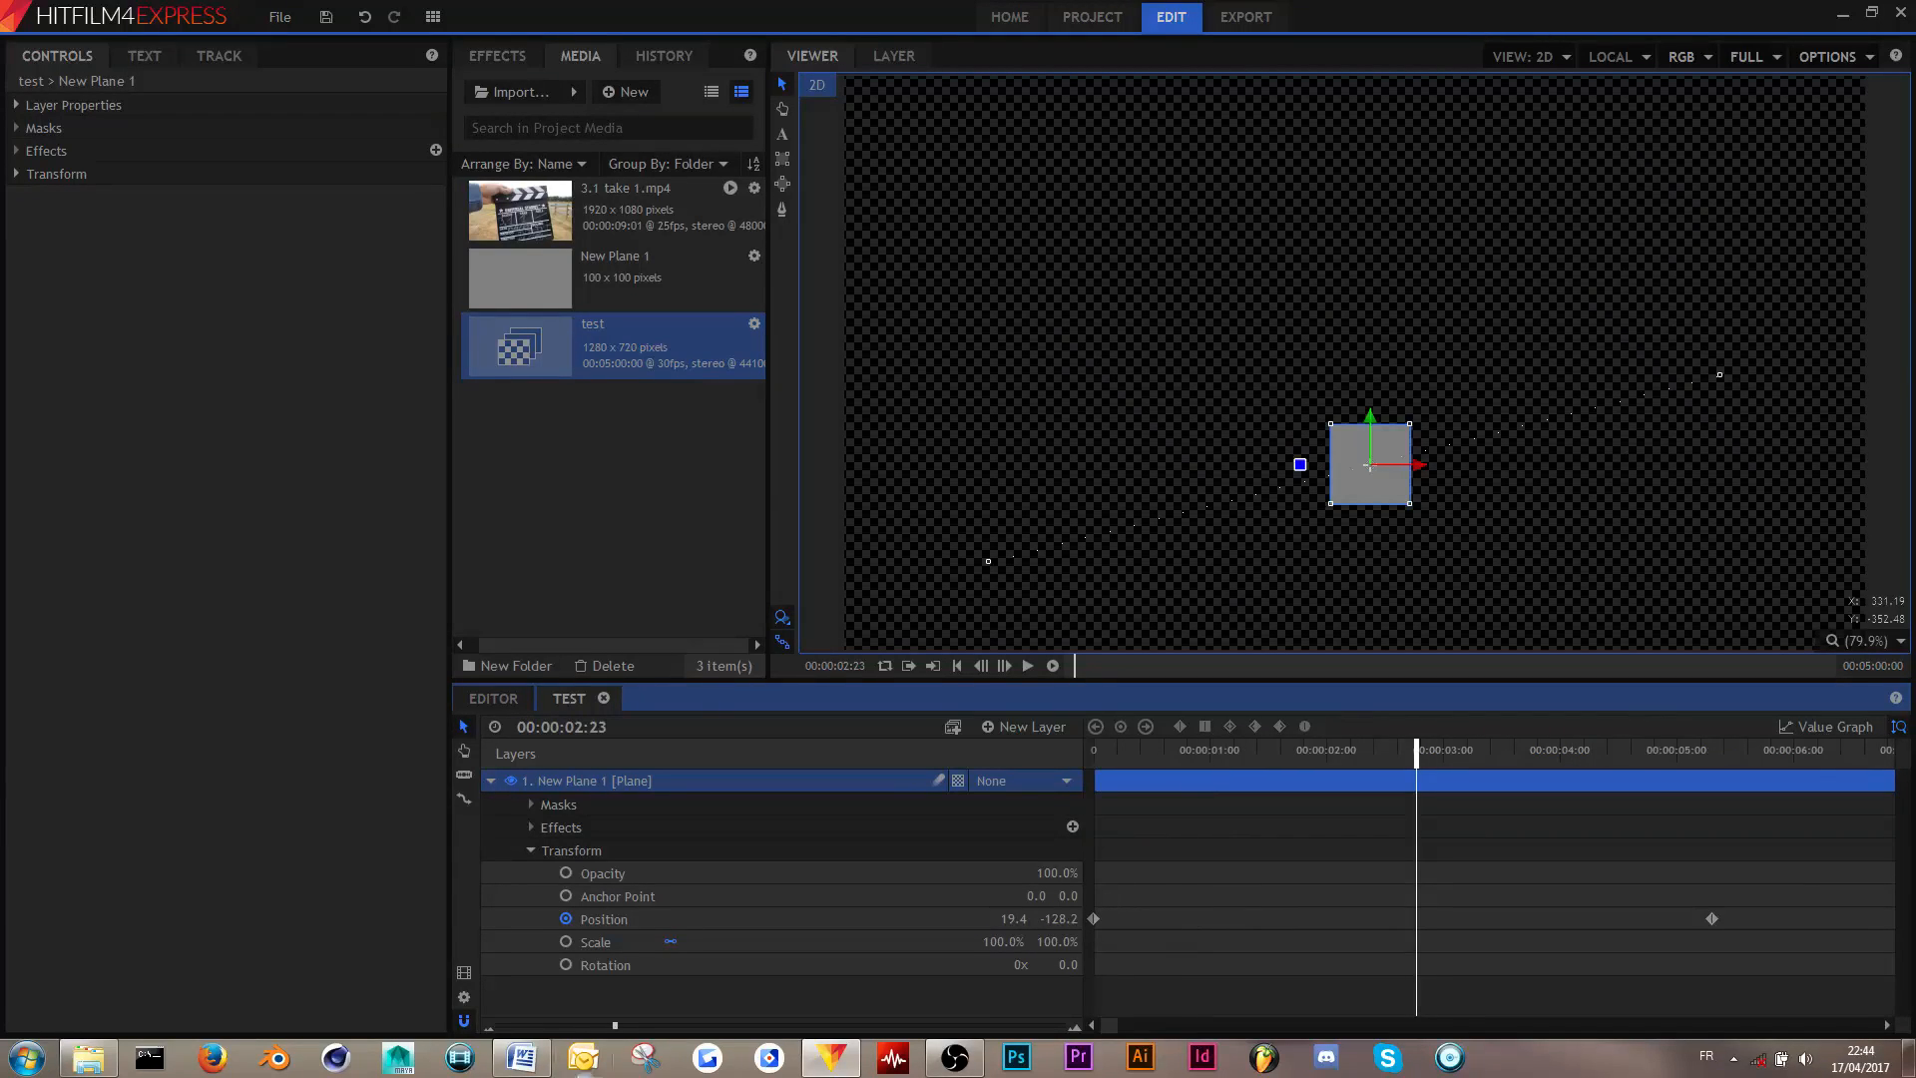
pyautogui.moveTo(606, 1030); pyautogui.dragTo(620, 1028)
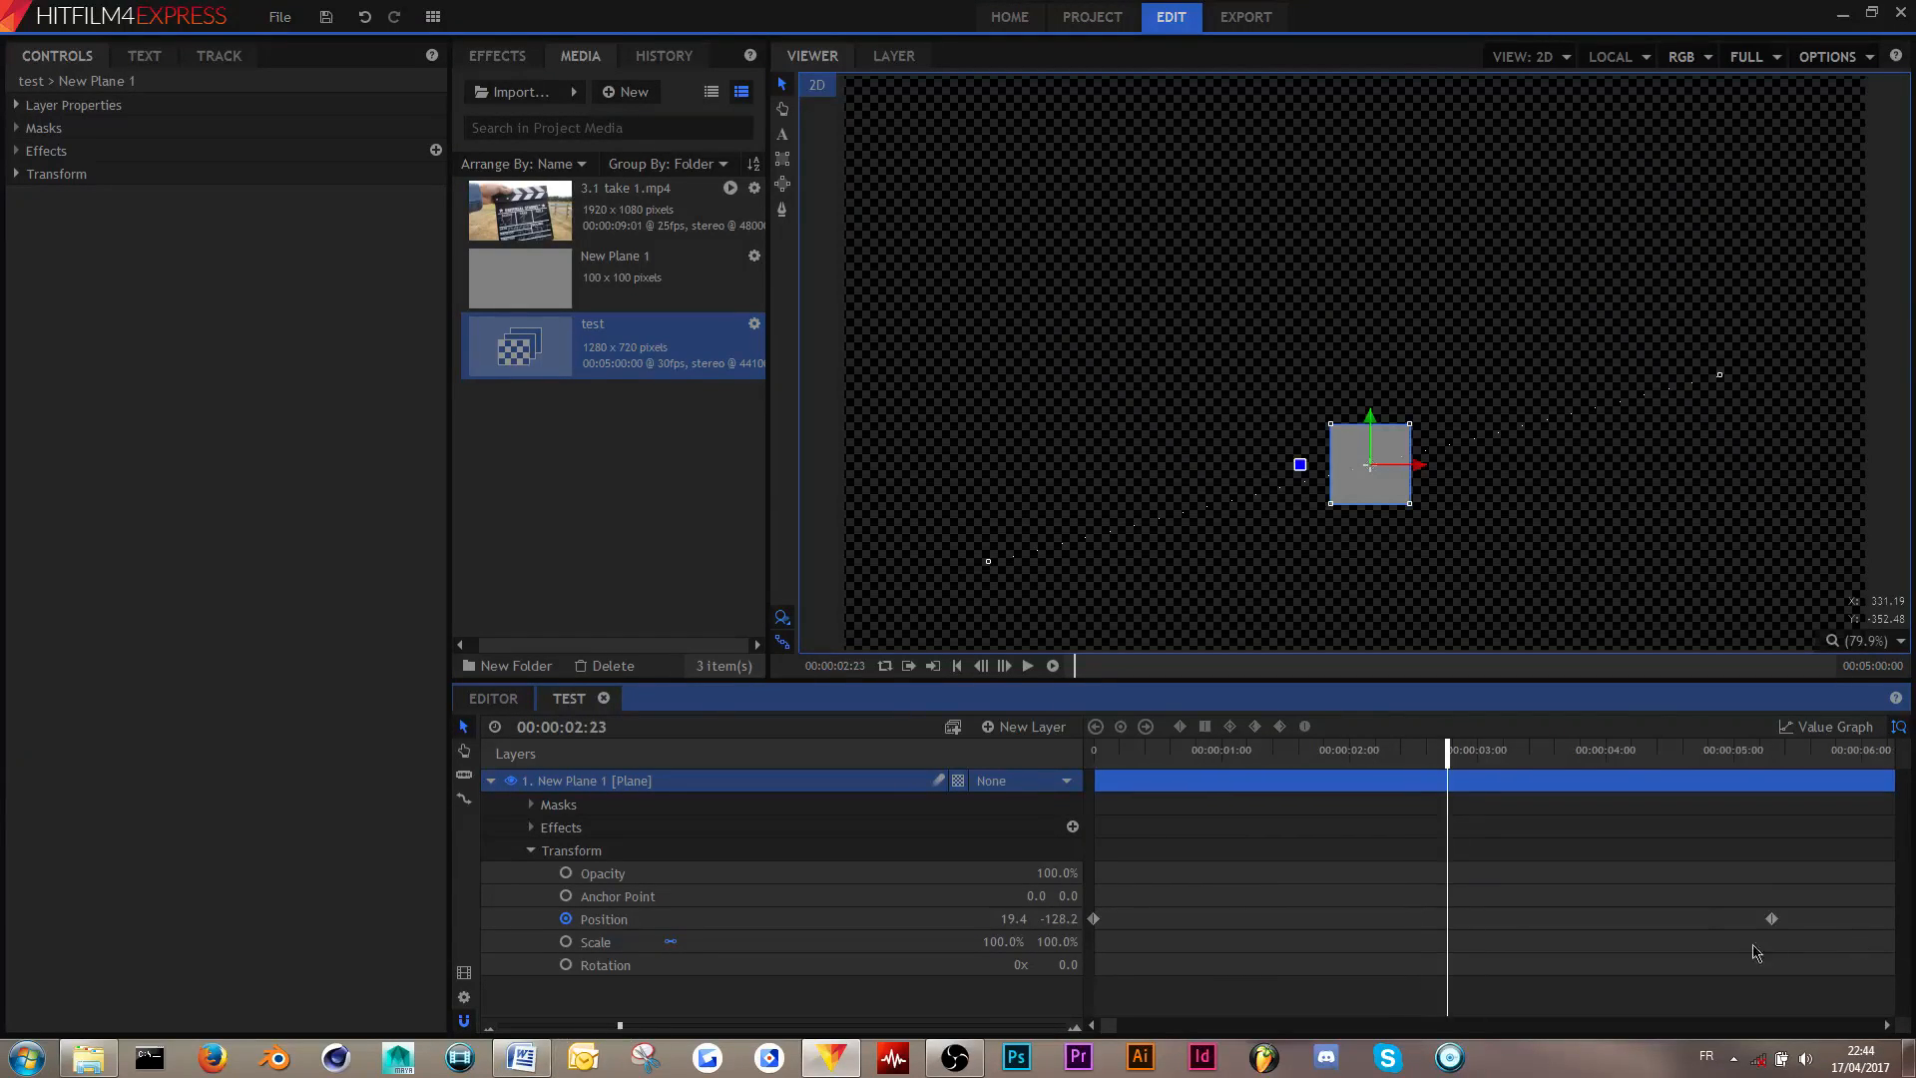
pyautogui.moveTo(1771, 919); pyautogui.dragTo(1291, 919)
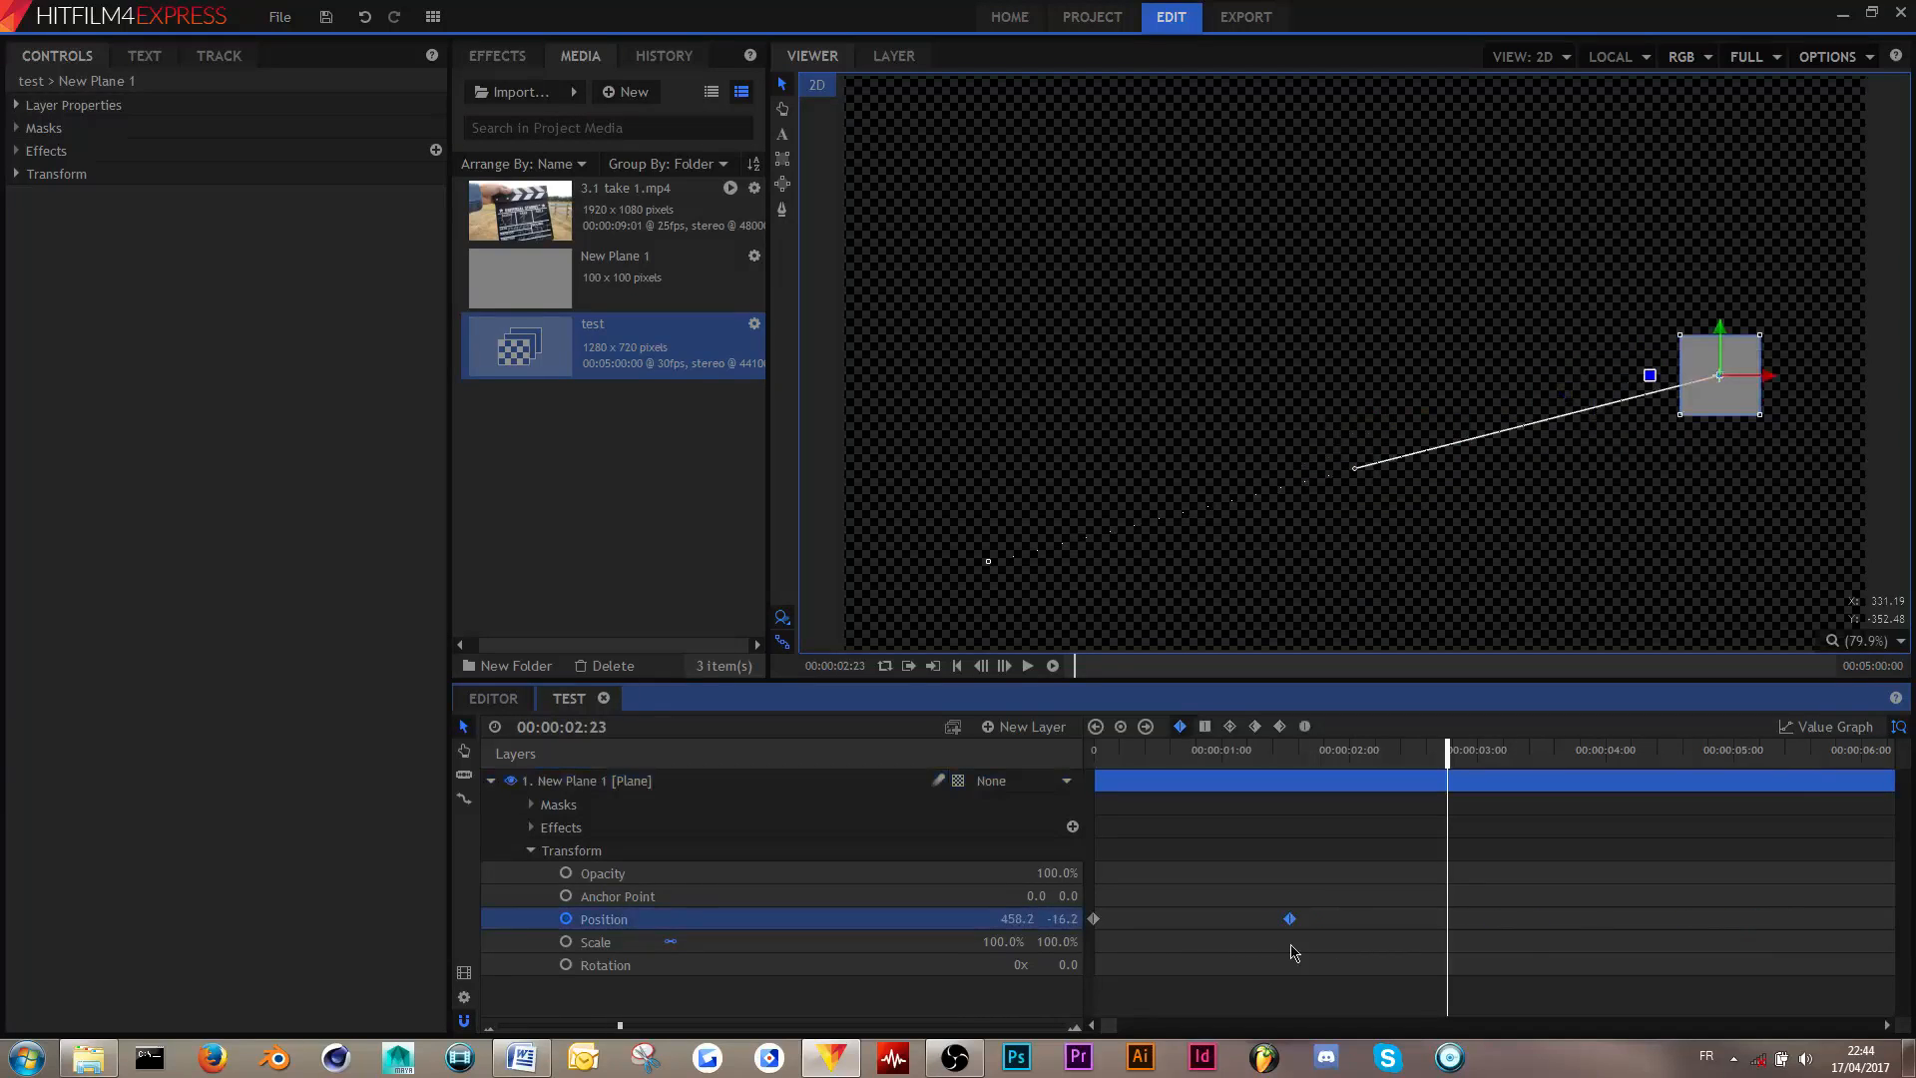
pyautogui.press('Home')
pyautogui.press('space')
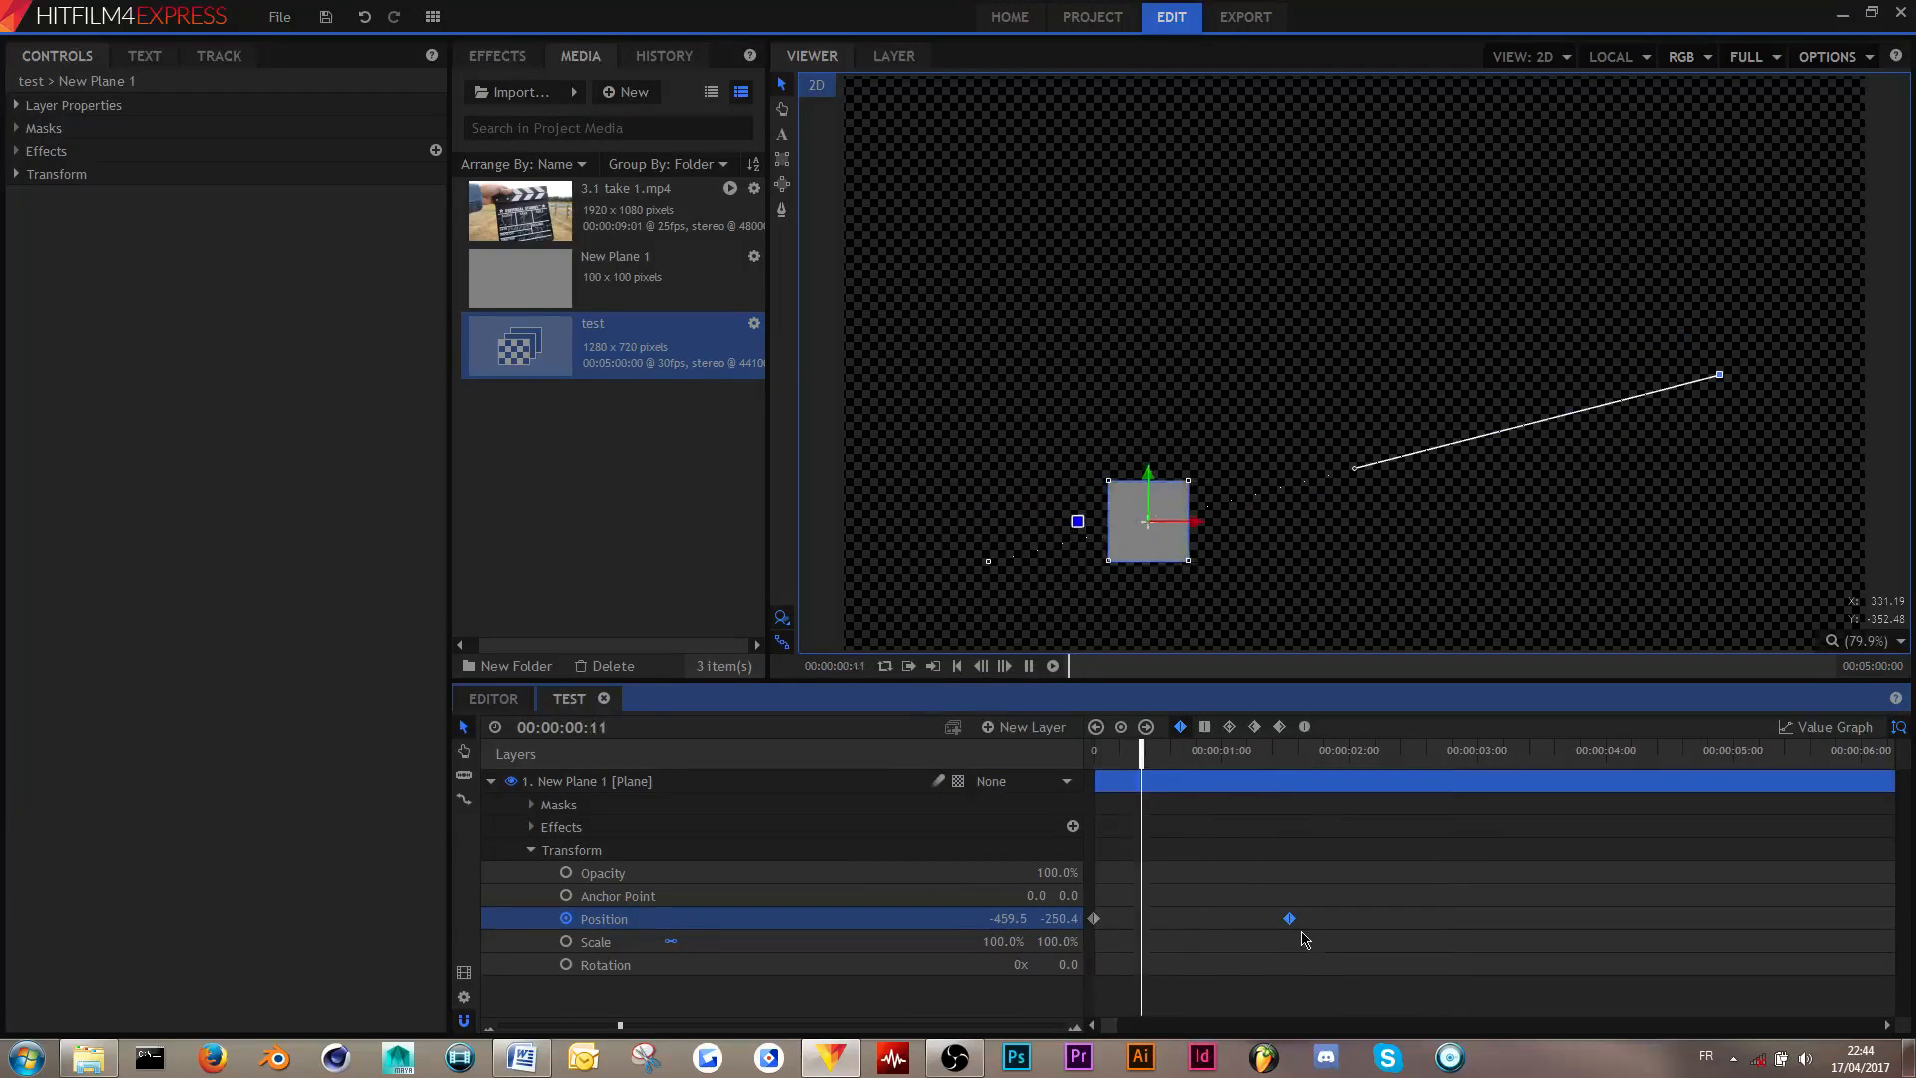
pyautogui.press('space')
pyautogui.press('Home')
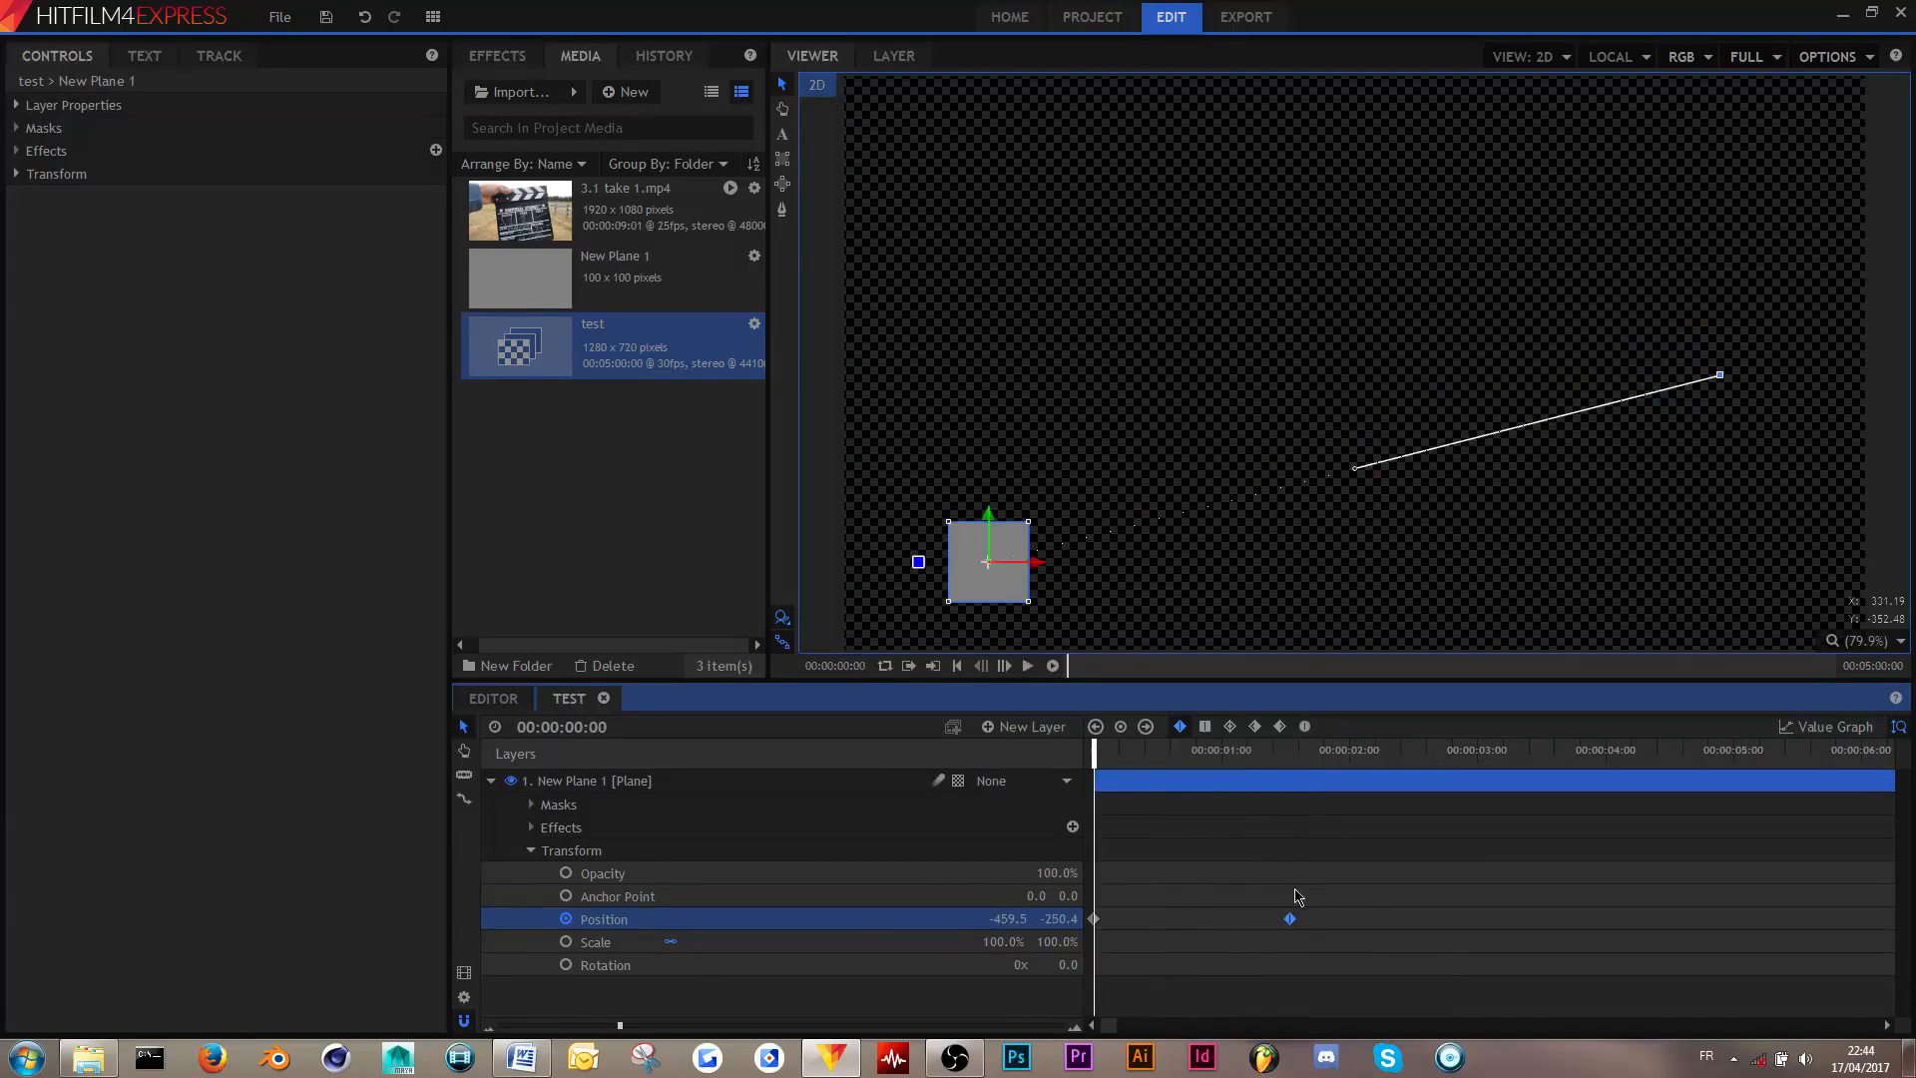
# - Retime the second Position keyframe to about 1 second, add two more positions ending at -176.5, -67.6 at 00:00:02:11, and preview
pyautogui.moveTo(1295, 922); pyautogui.dragTo(1232, 924)
pyautogui.click(1305, 890)
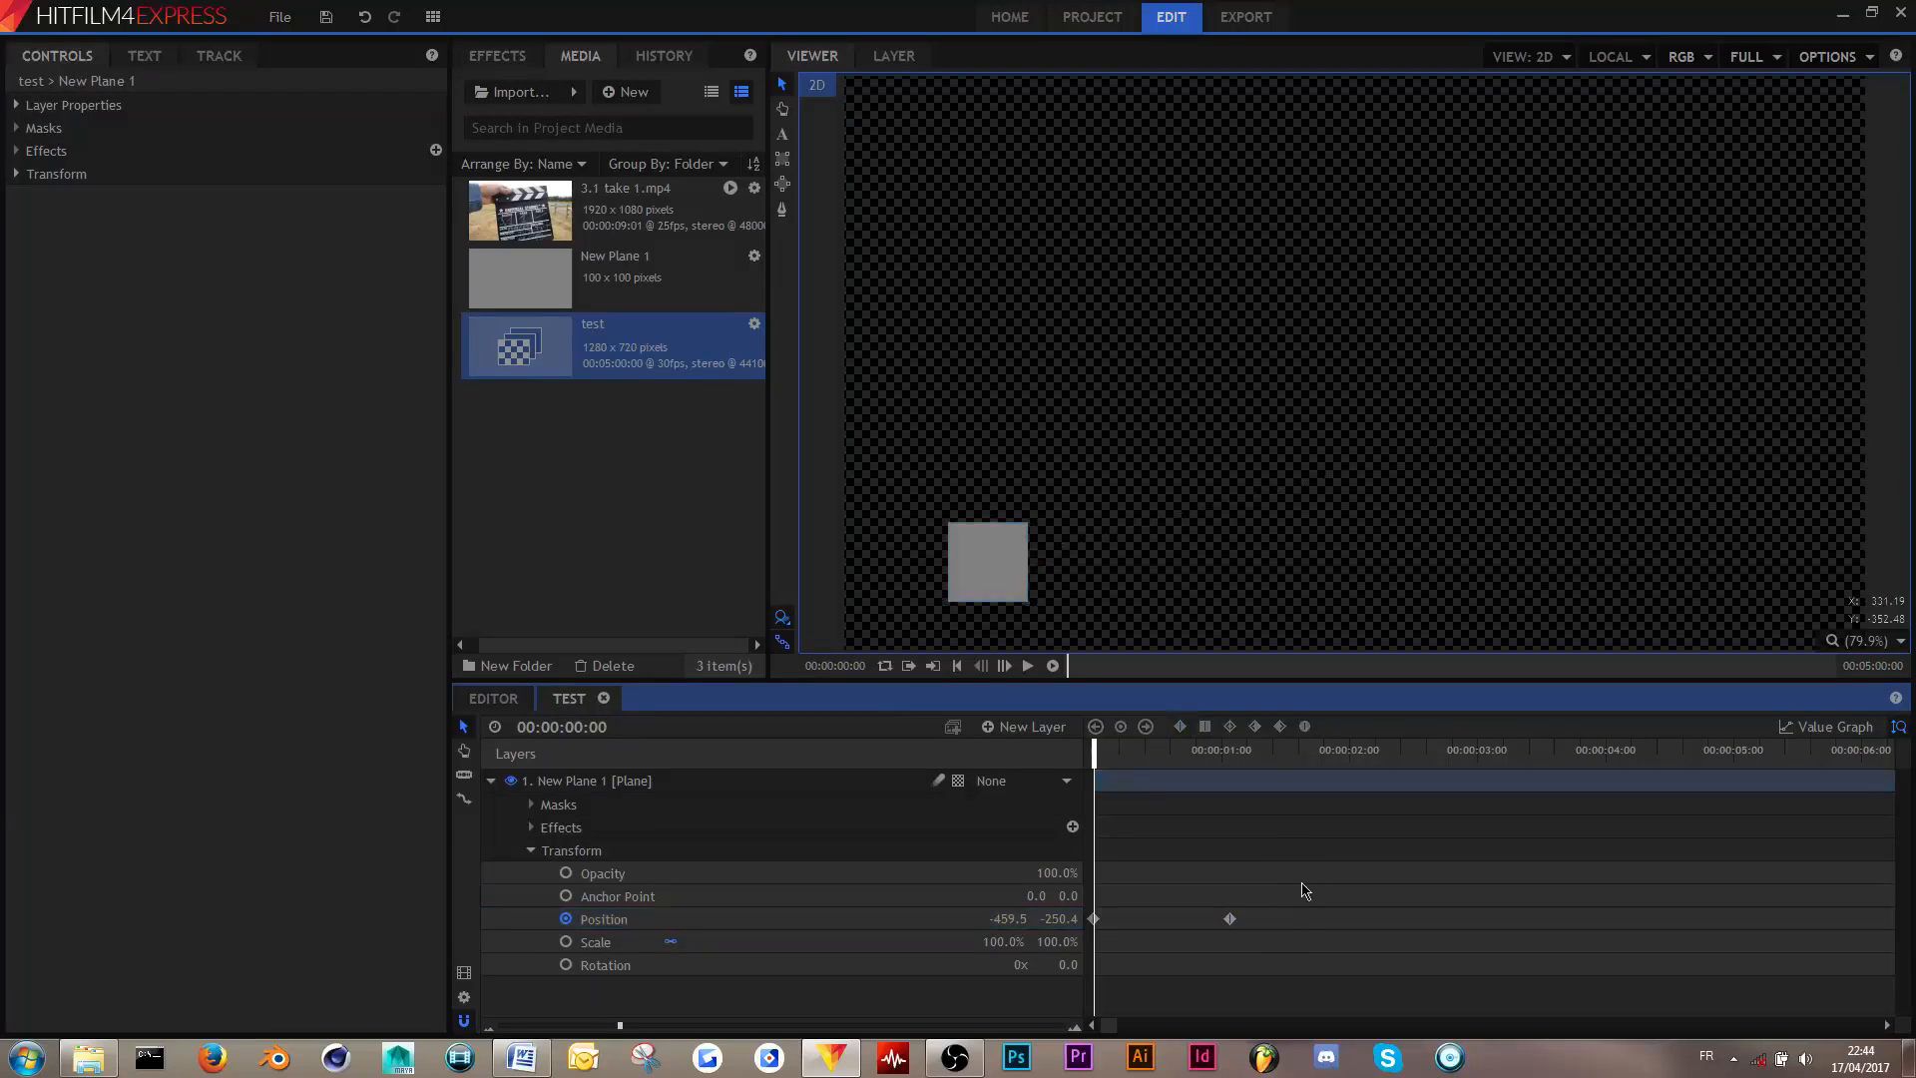
pyautogui.click(1230, 919)
pyautogui.click(1326, 781)
pyautogui.moveTo(1708, 404); pyautogui.dragTo(1234, 457)
pyautogui.click(1398, 759)
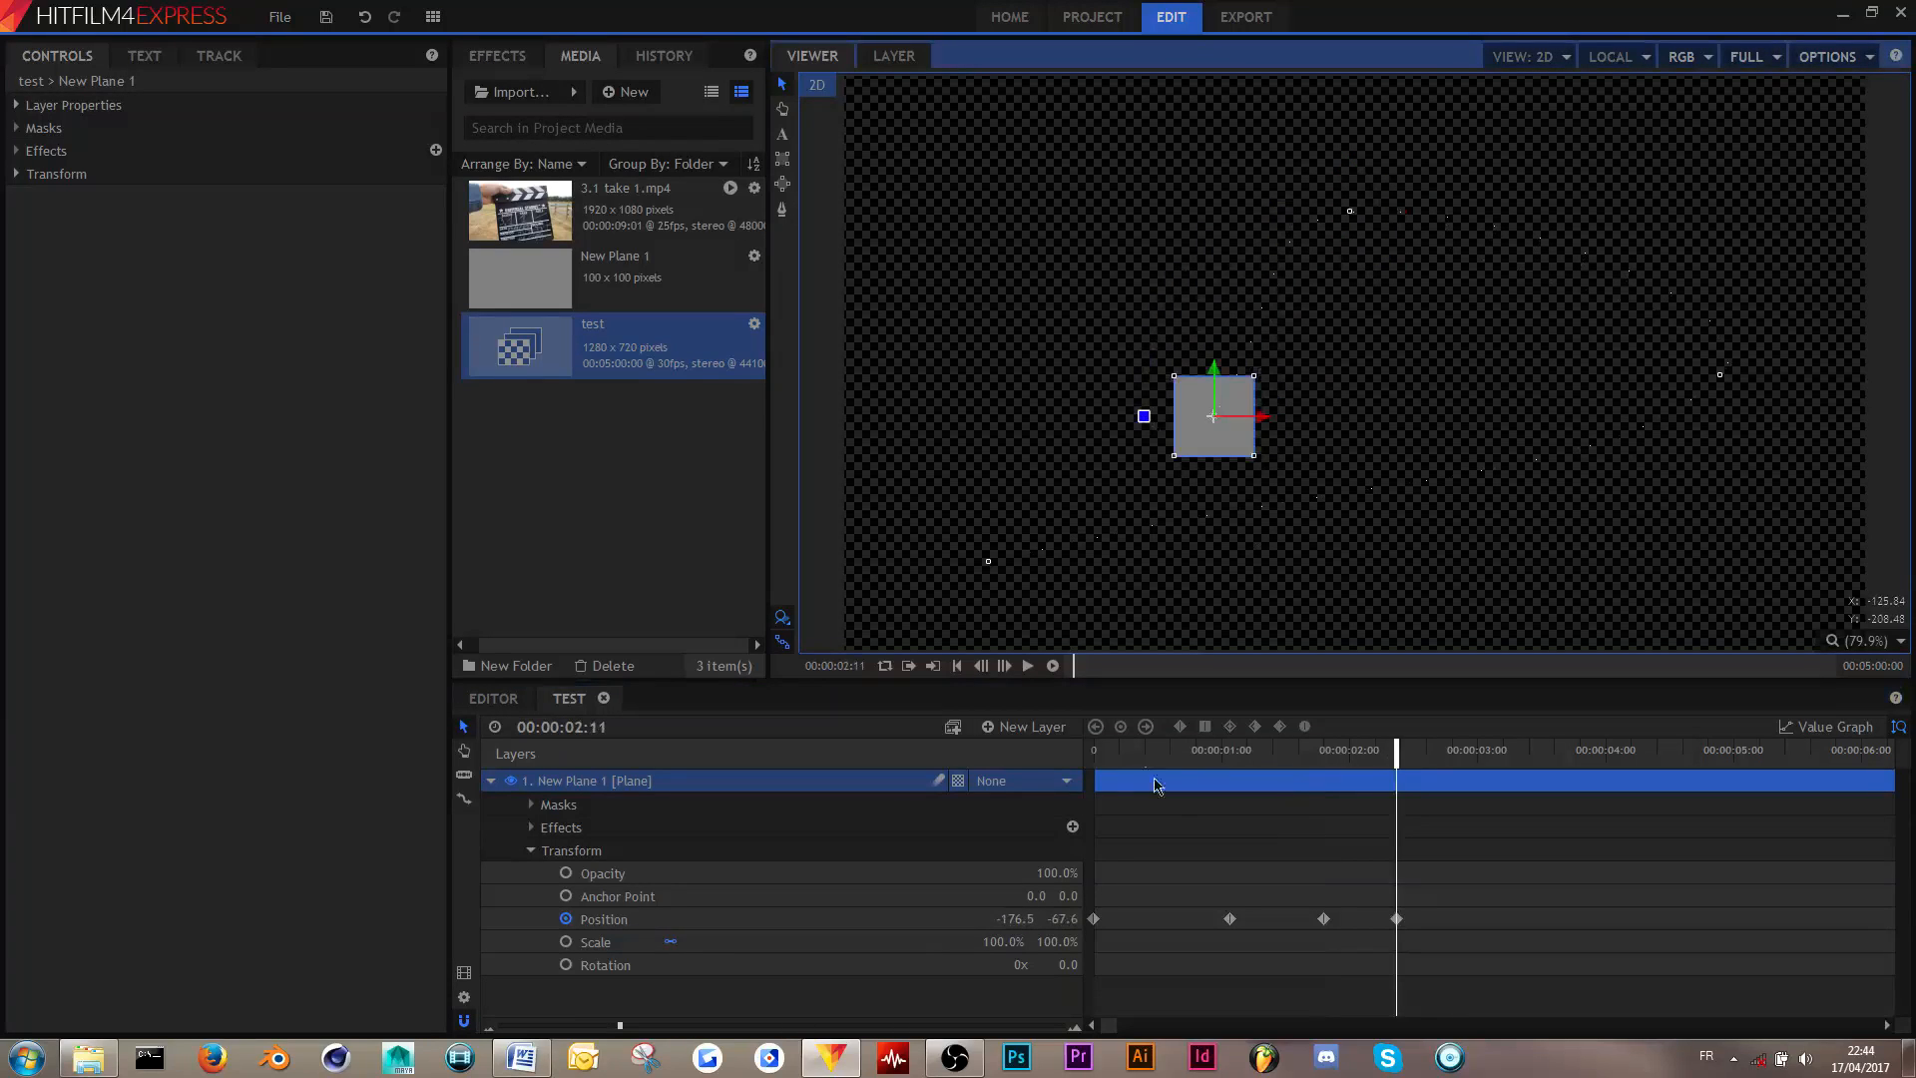
pyautogui.moveTo(1151, 764); pyautogui.dragTo(994, 784)
pyautogui.press('space')
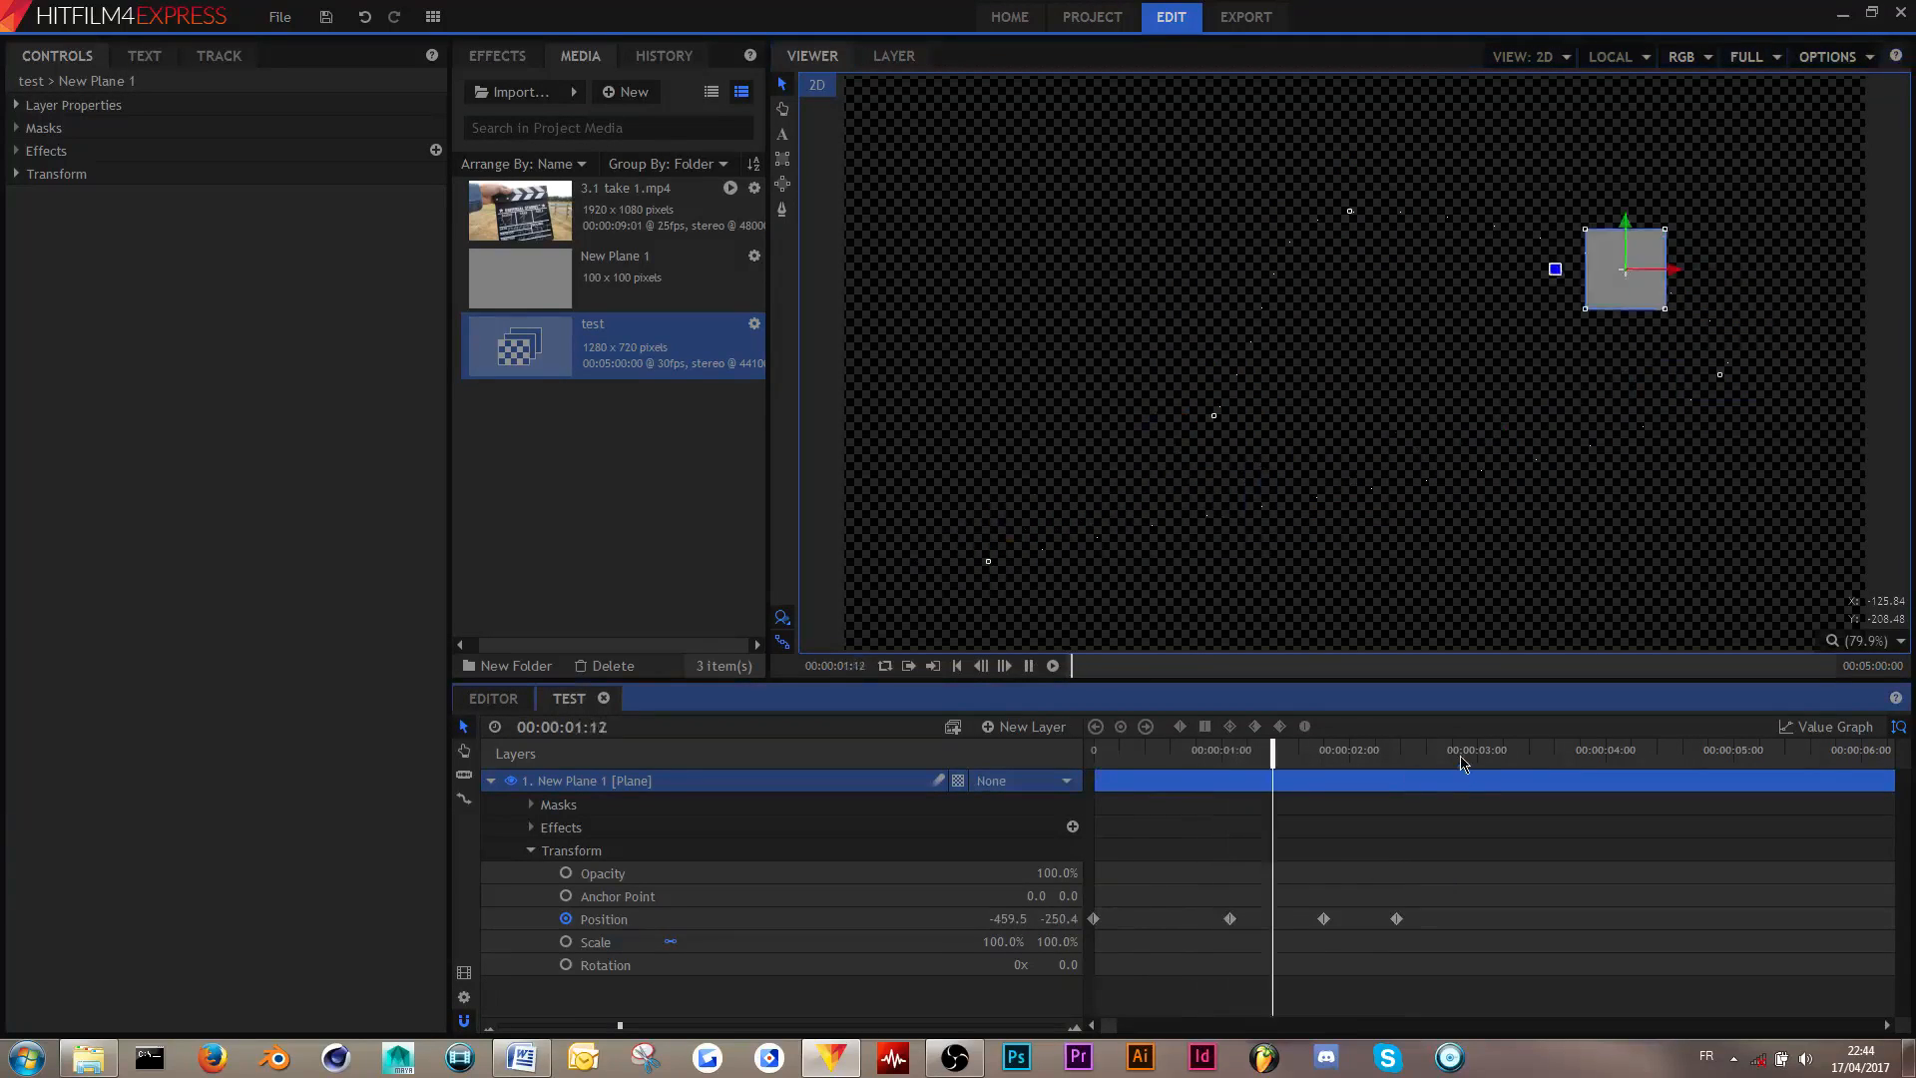
pyautogui.press('space')
# - Remove all Position keyframes from the plane, return to the start of the timeline, and collapse the layer's properties
pyautogui.press('Delete')
pyautogui.moveTo(1140, 760); pyautogui.dragTo(997, 778)
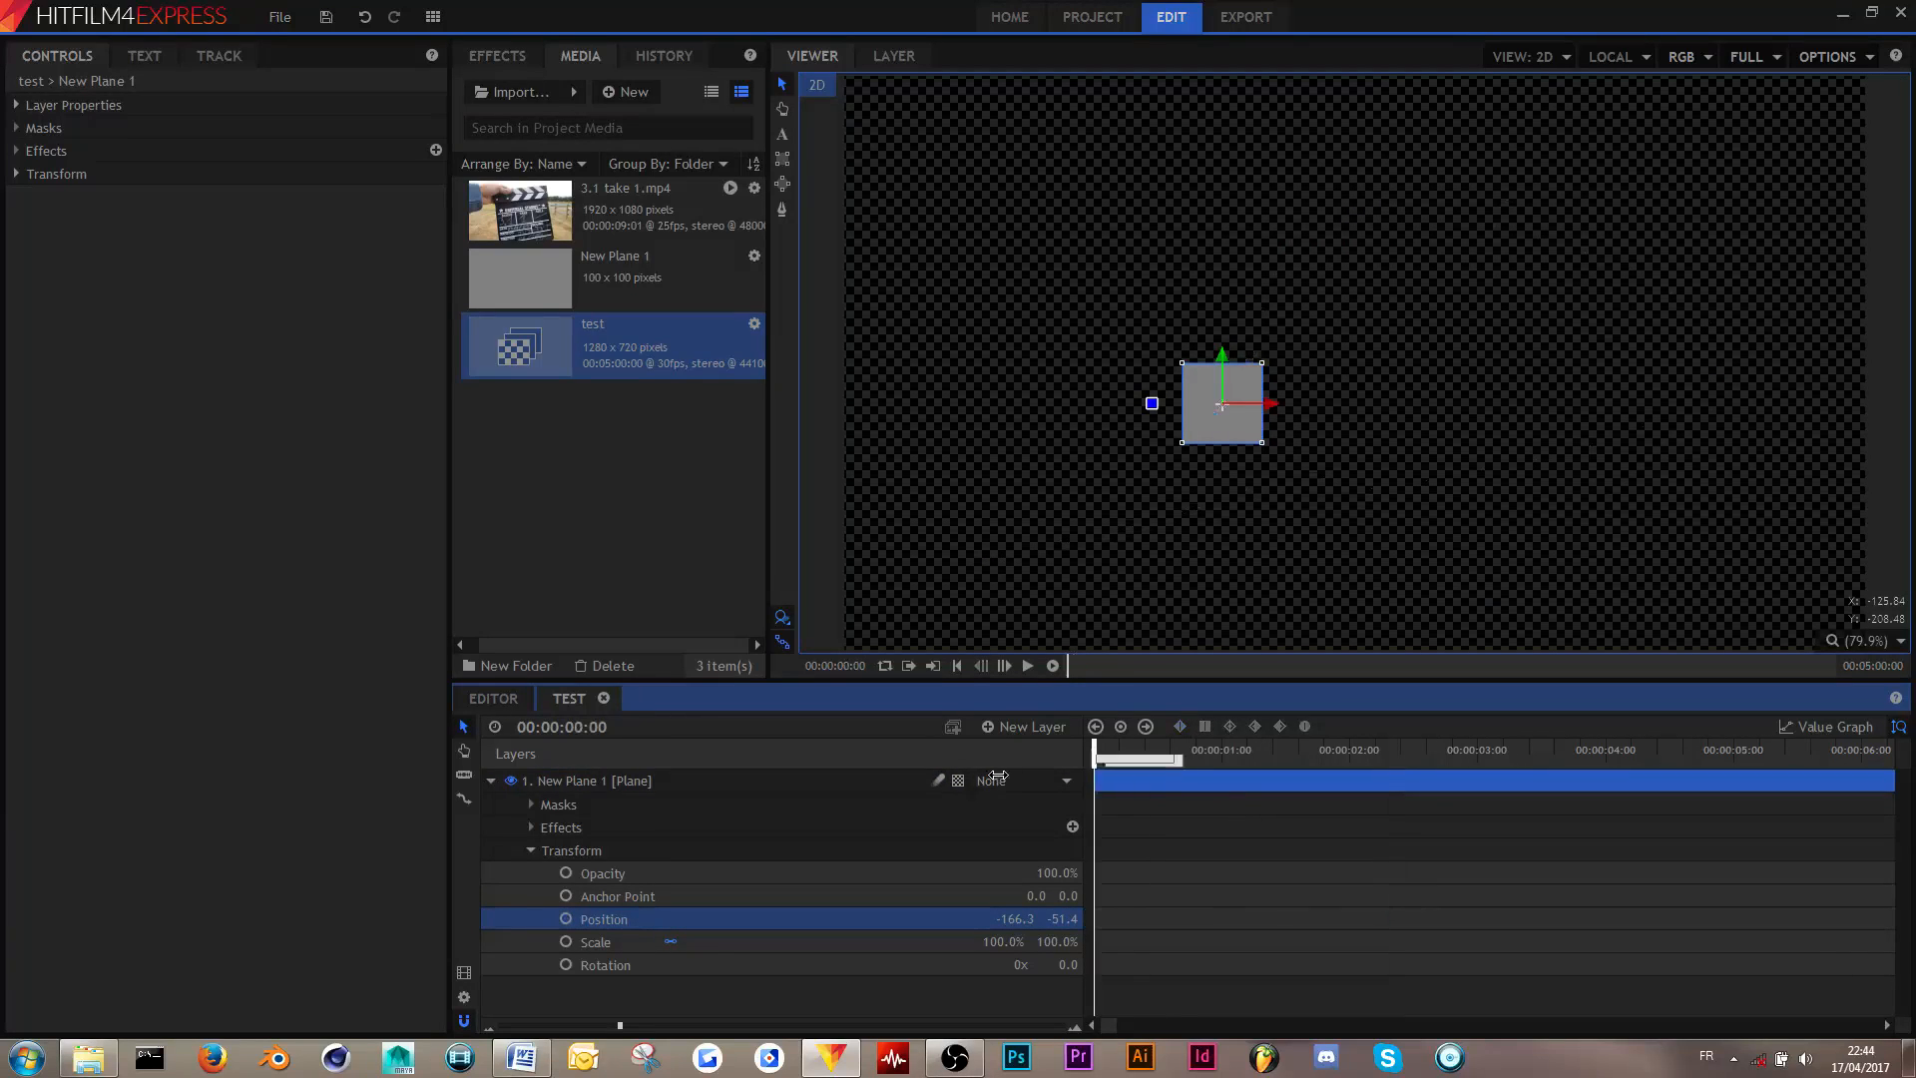
pyautogui.click(1031, 944)
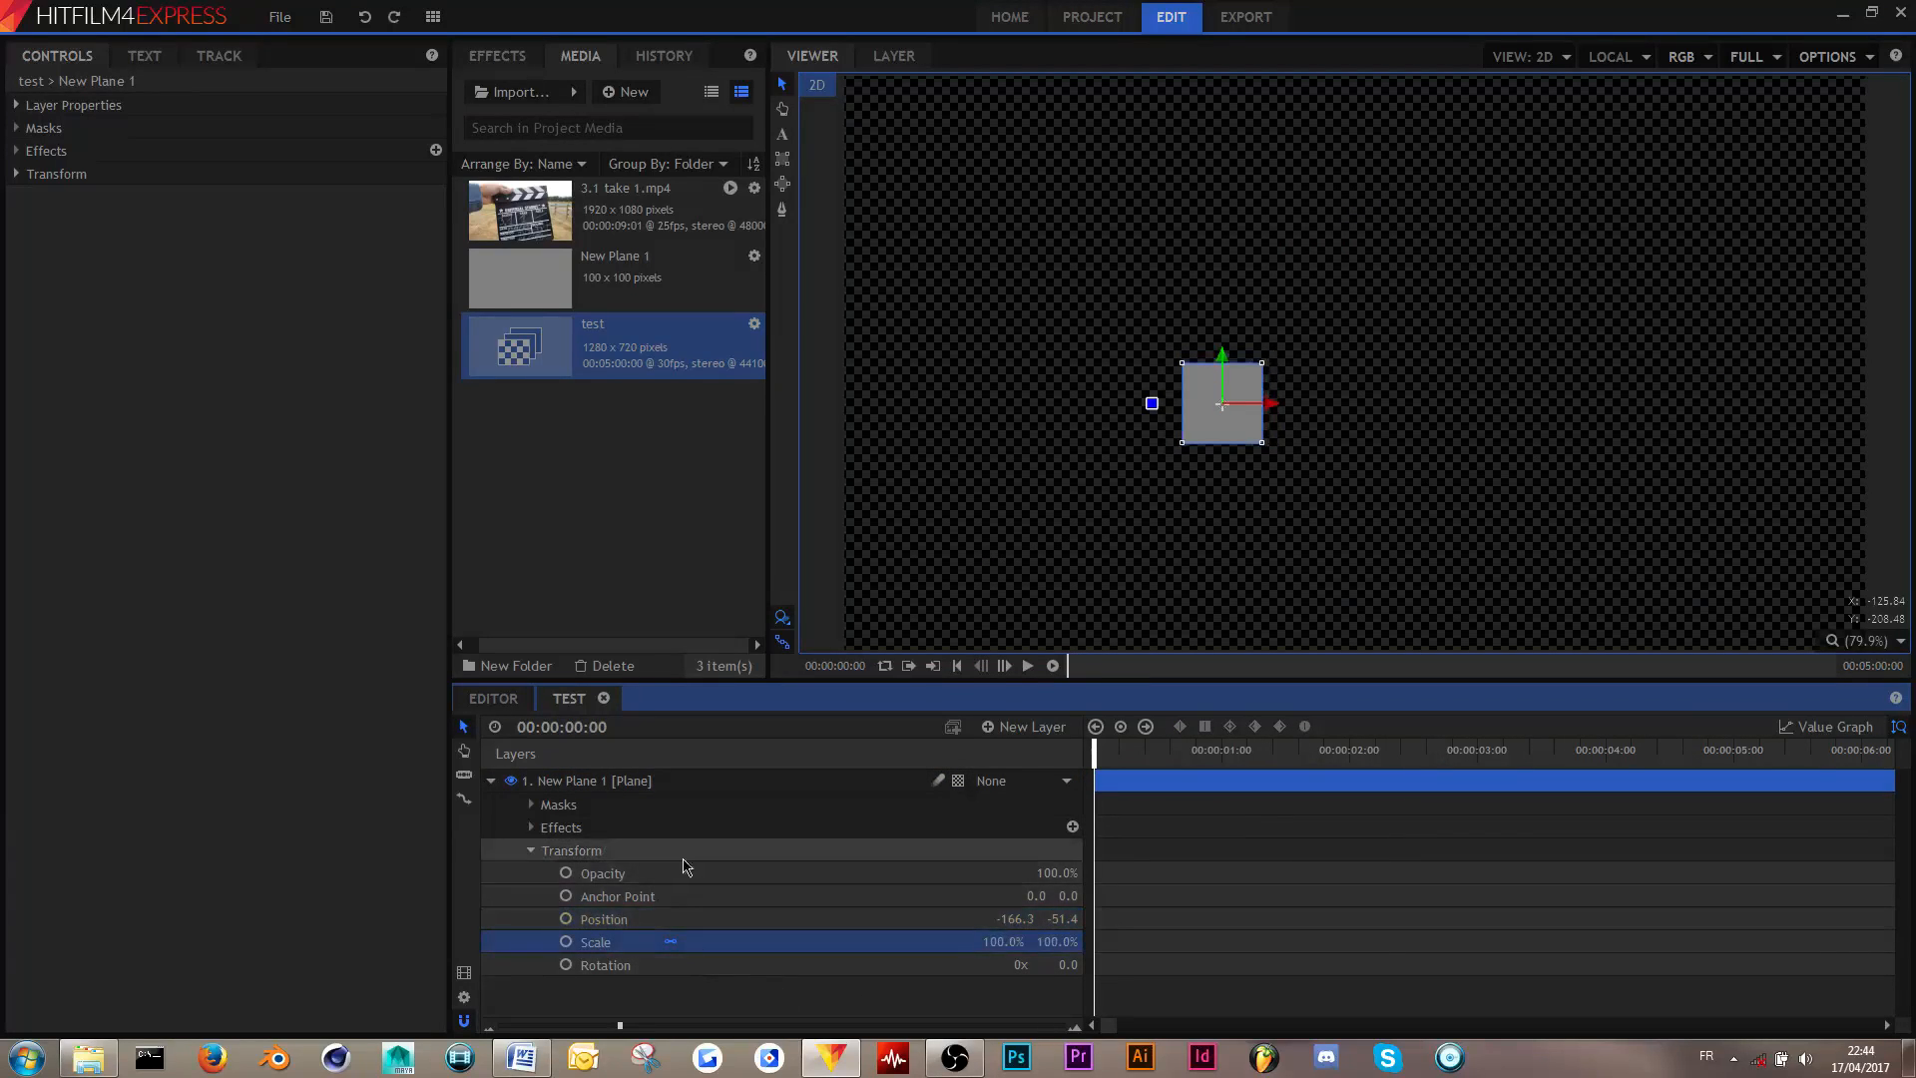
pyautogui.moveTo(743, 996)
pyautogui.mouseDown()
pyautogui.moveTo(731, 912)
pyautogui.moveTo(735, 968)
pyautogui.mouseUp()
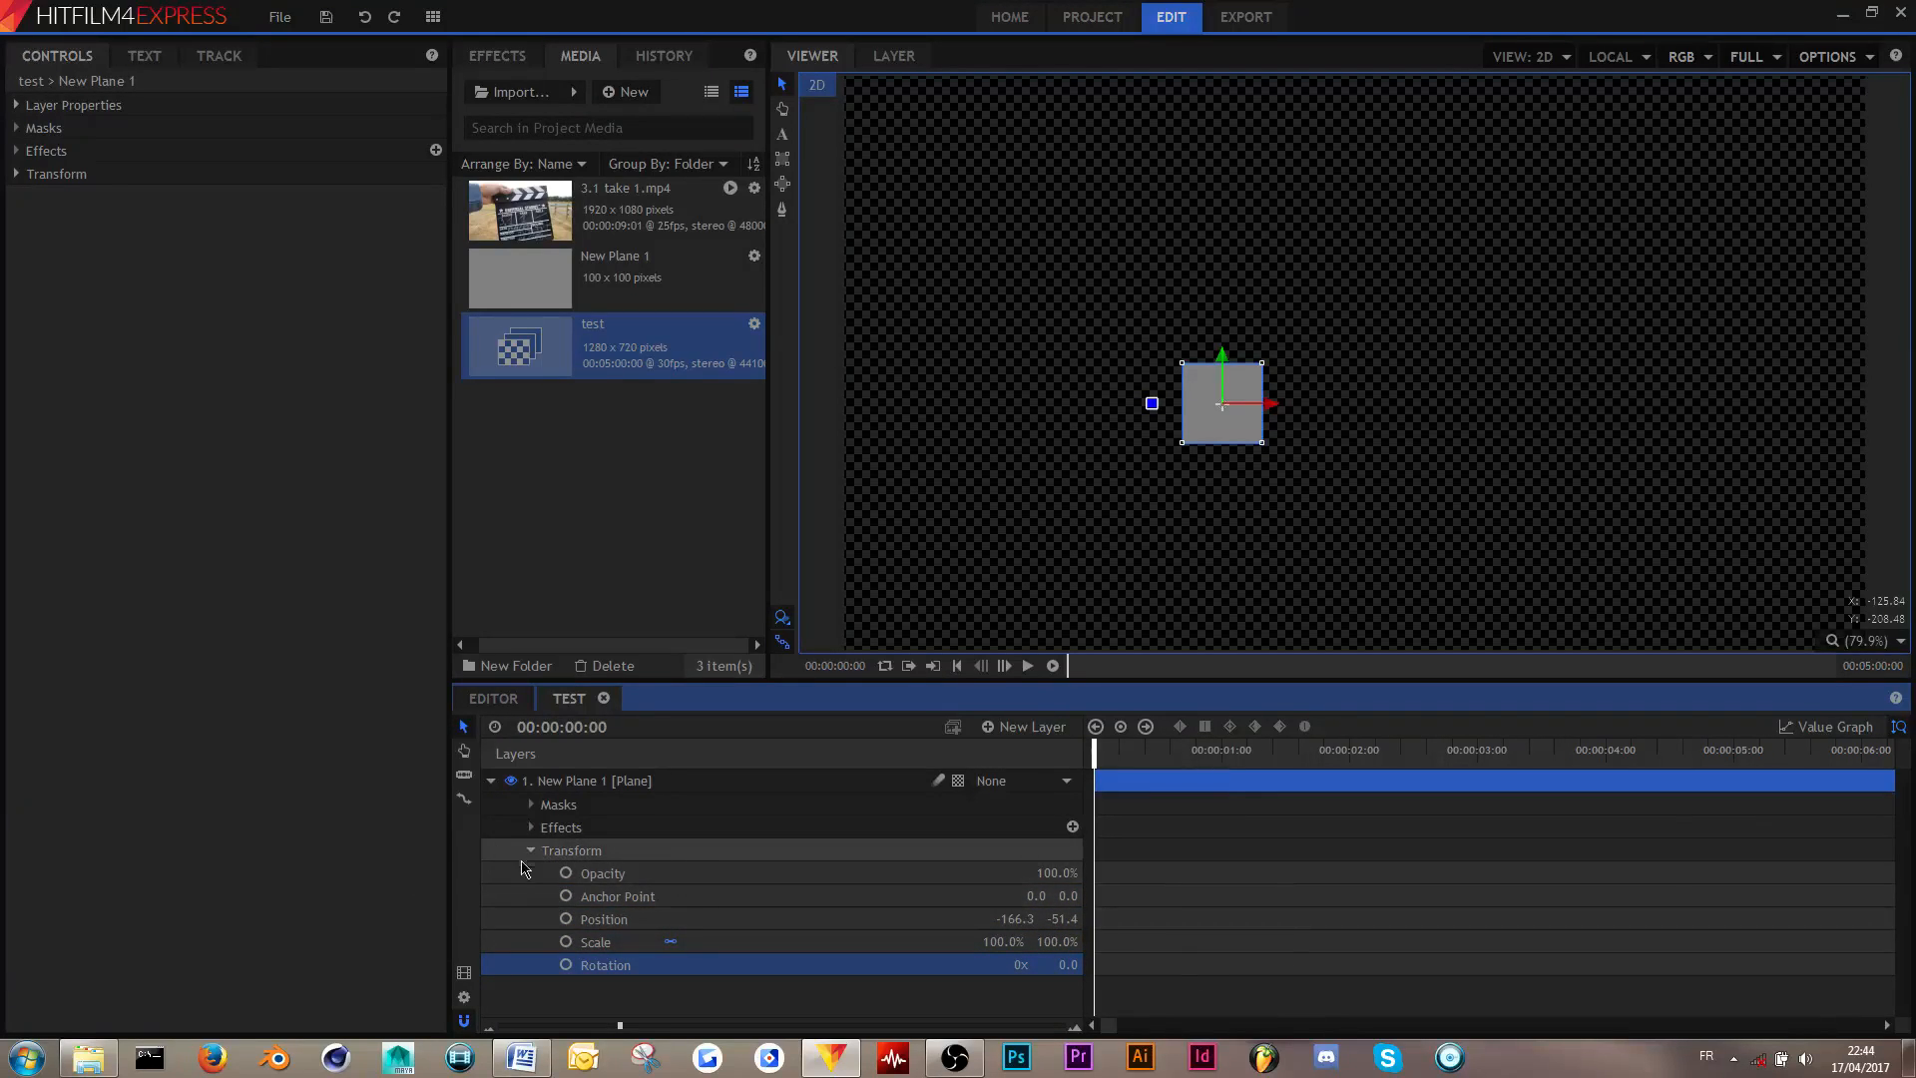
pyautogui.click(530, 853)
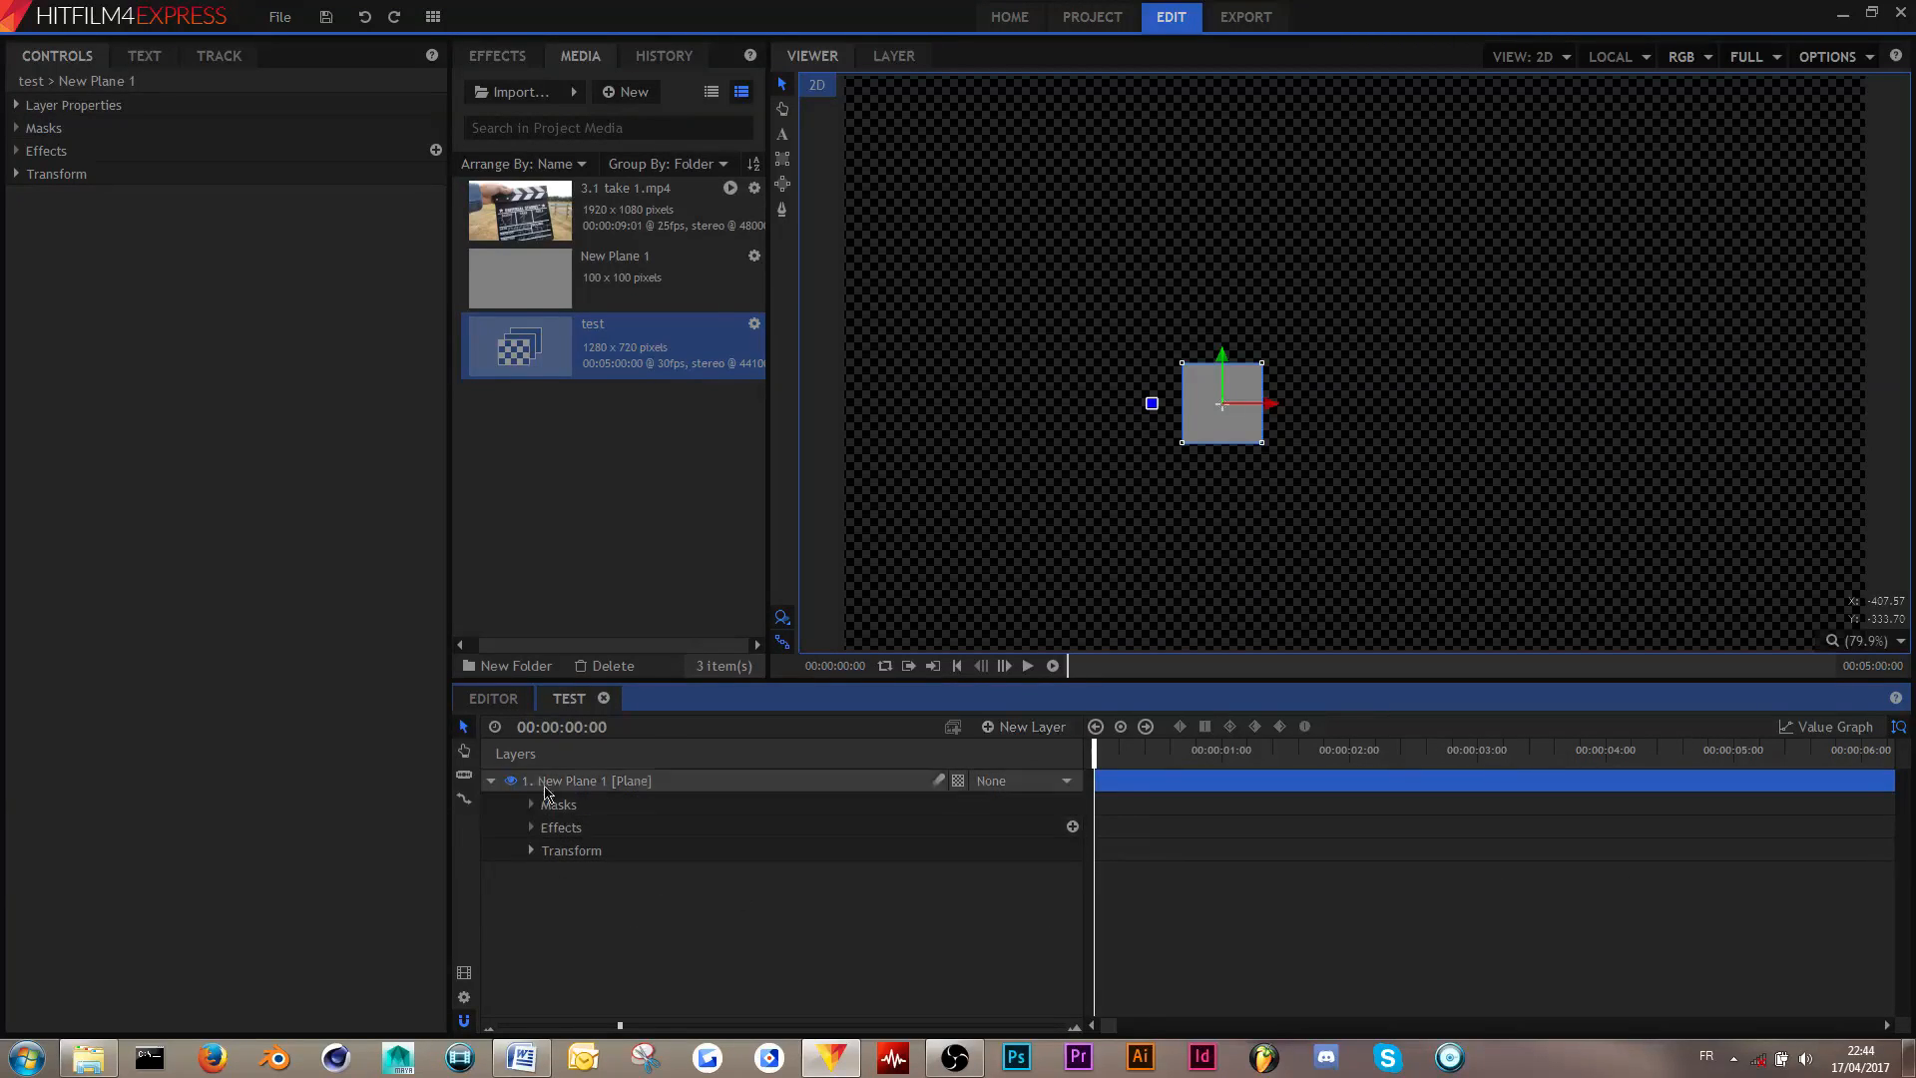
pyautogui.click(491, 783)
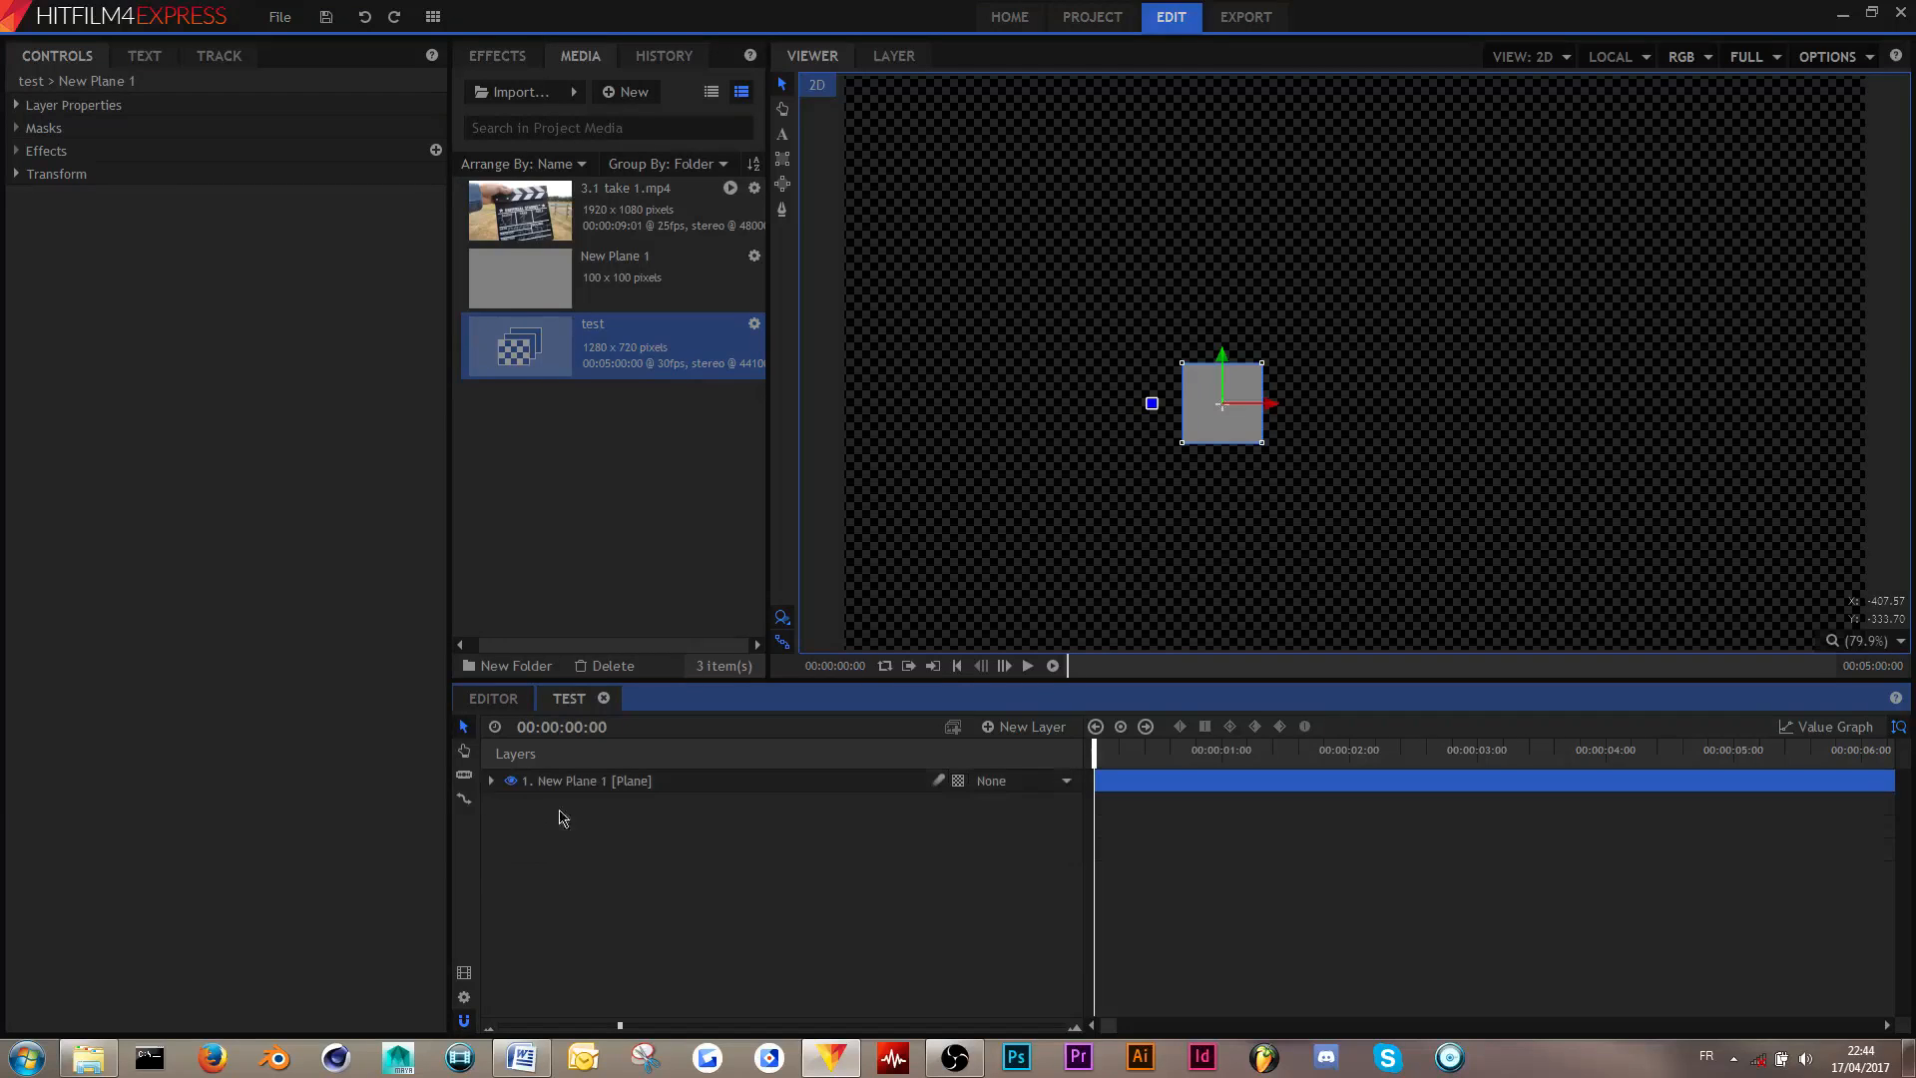
# - Move the plane to the upper-left corner of the composite and add a 400 x 400 text layer
pyautogui.click(660, 783)
pyautogui.moveTo(1224, 436); pyautogui.dragTo(930, 199)
pyautogui.click(1031, 728)
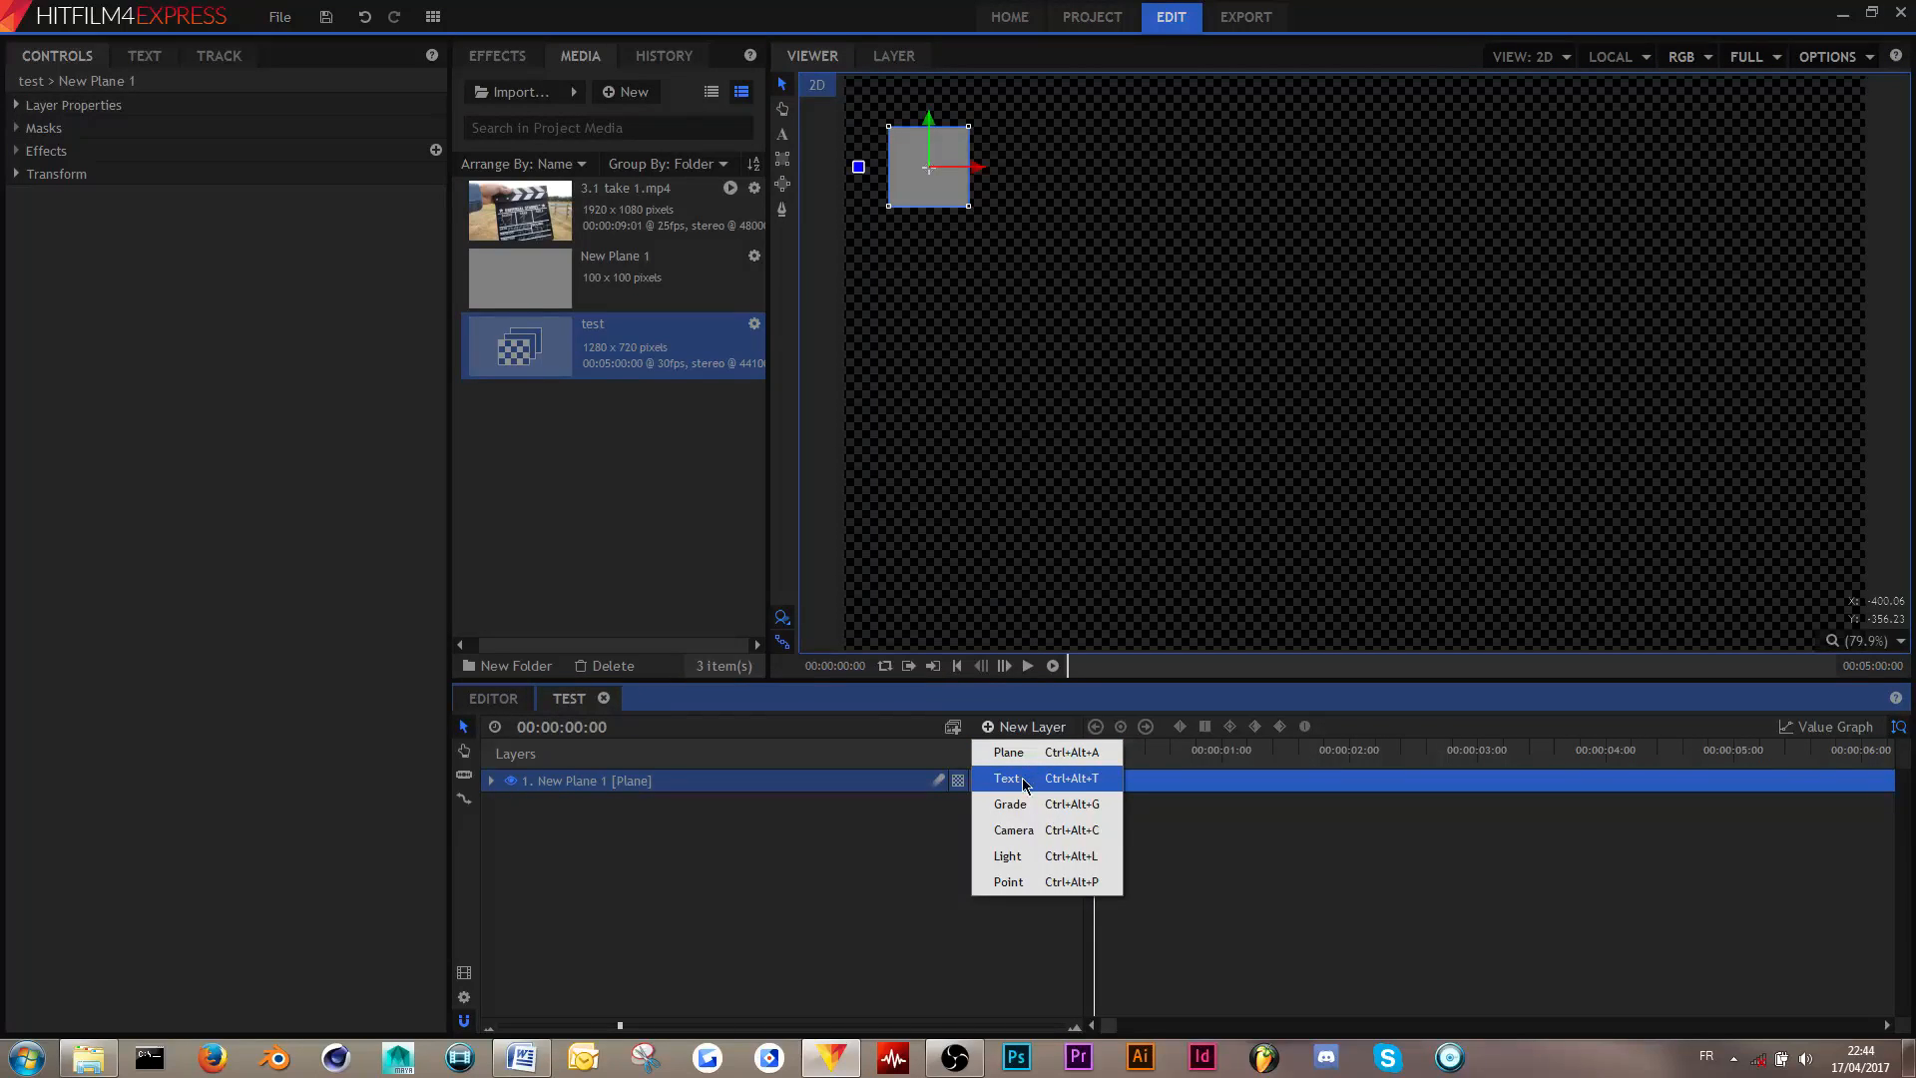
pyautogui.click(1026, 786)
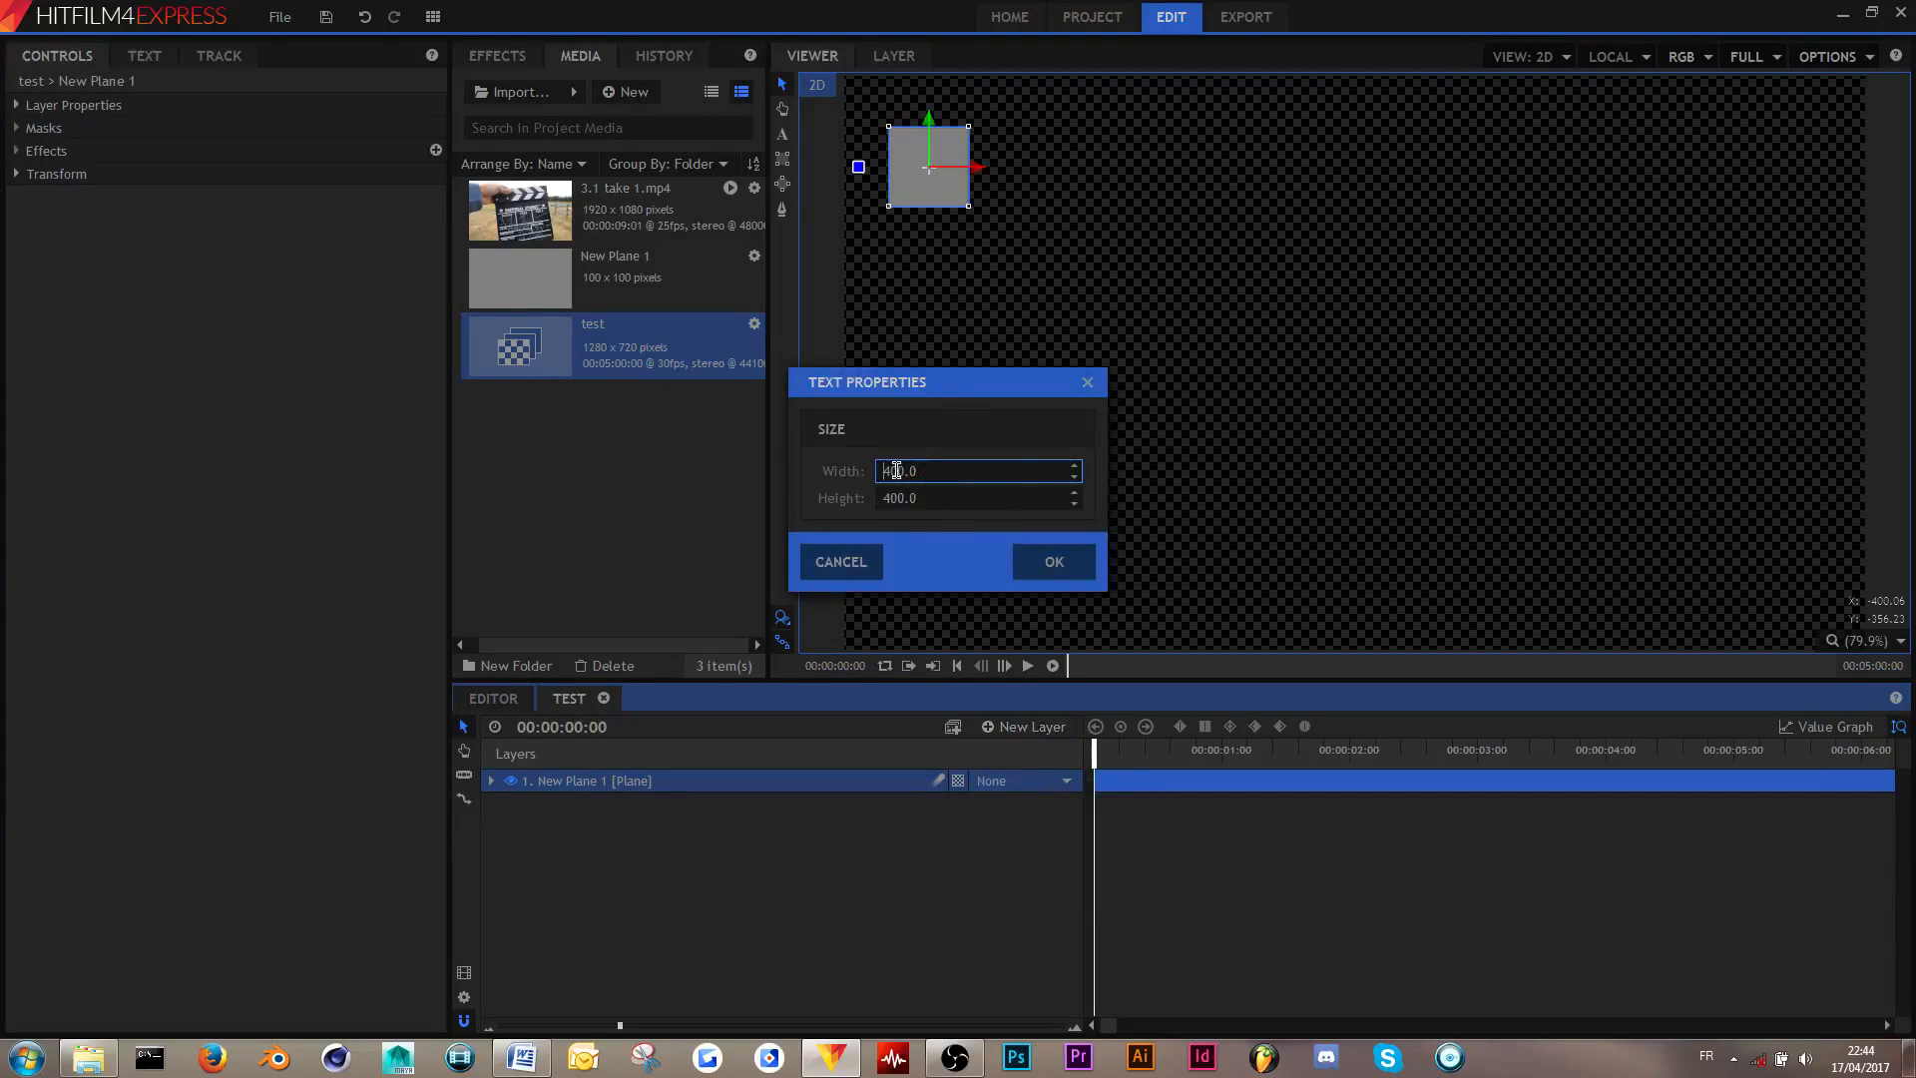
pyautogui.click(1054, 563)
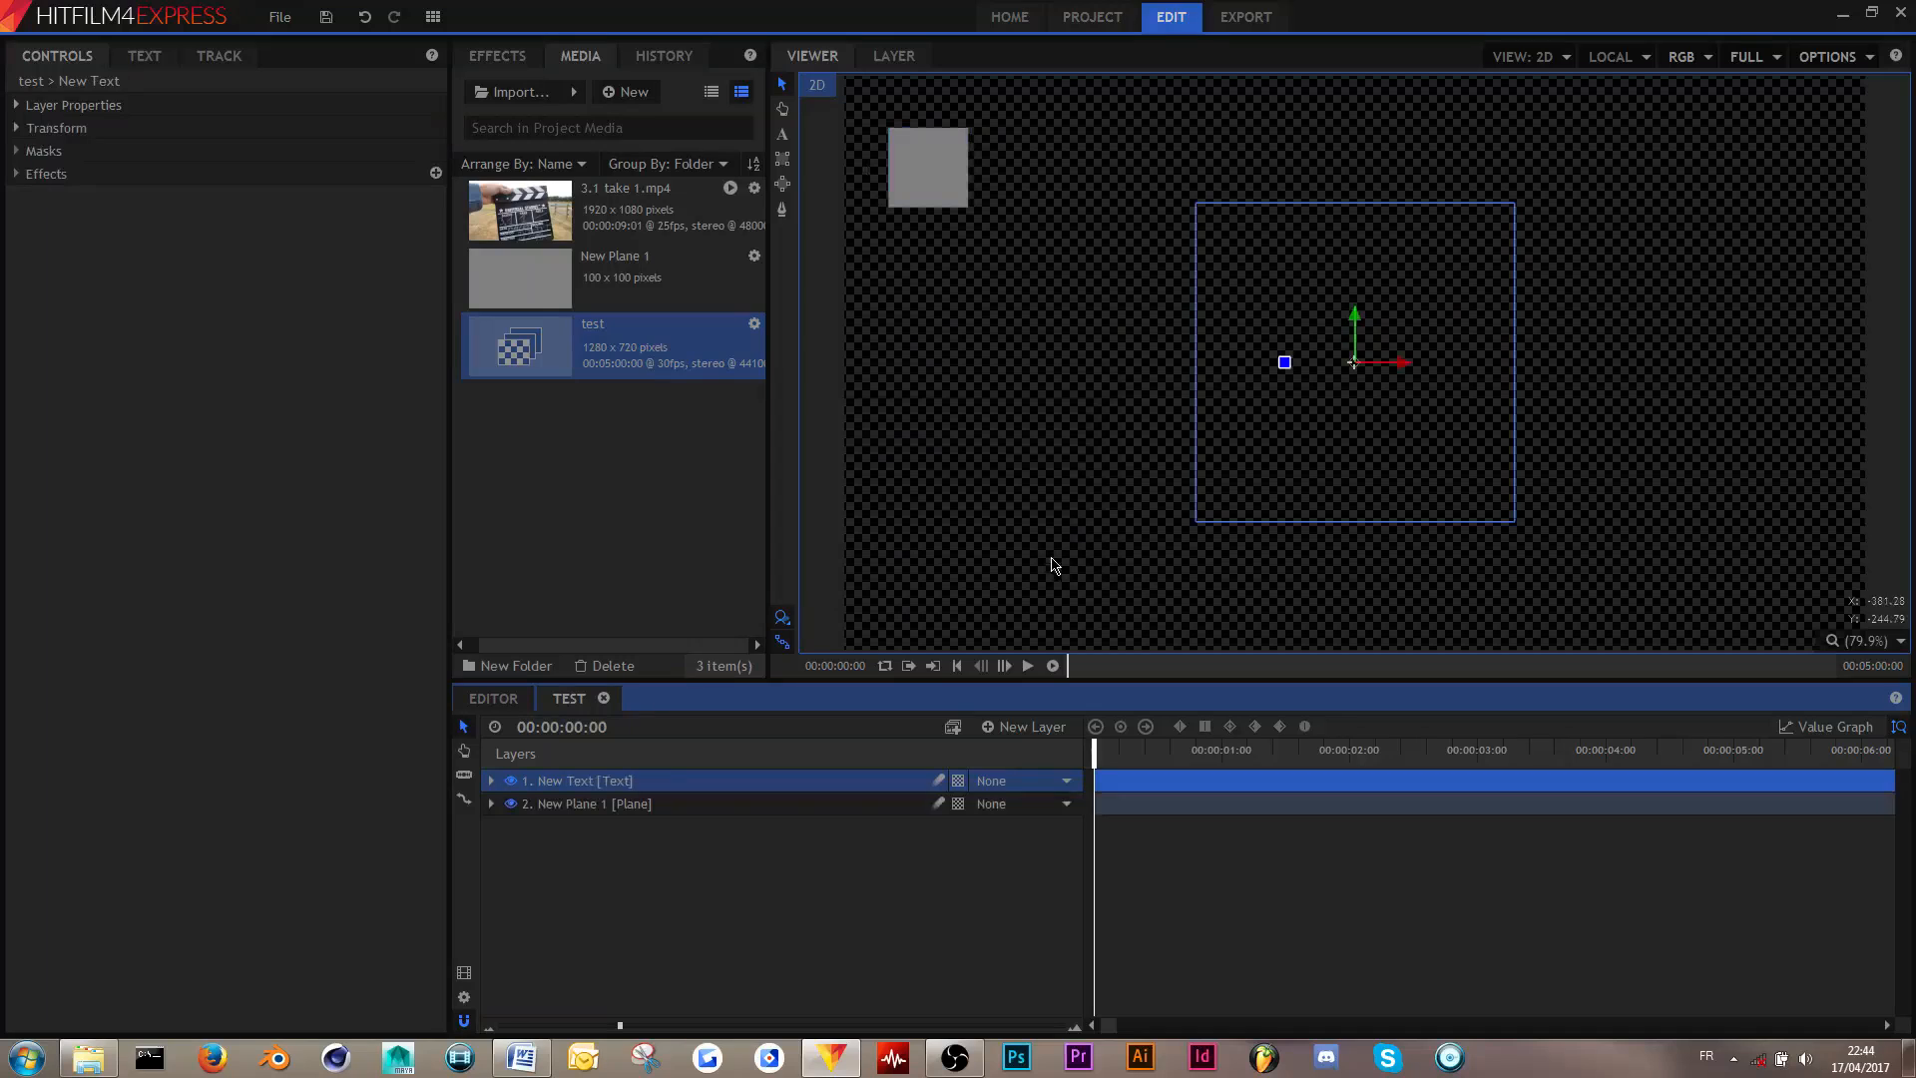
# - Display the text formatting settings and reshape the new layer's text box into a wider, shorter strip above the composite's centre
pyautogui.click(279, 59)
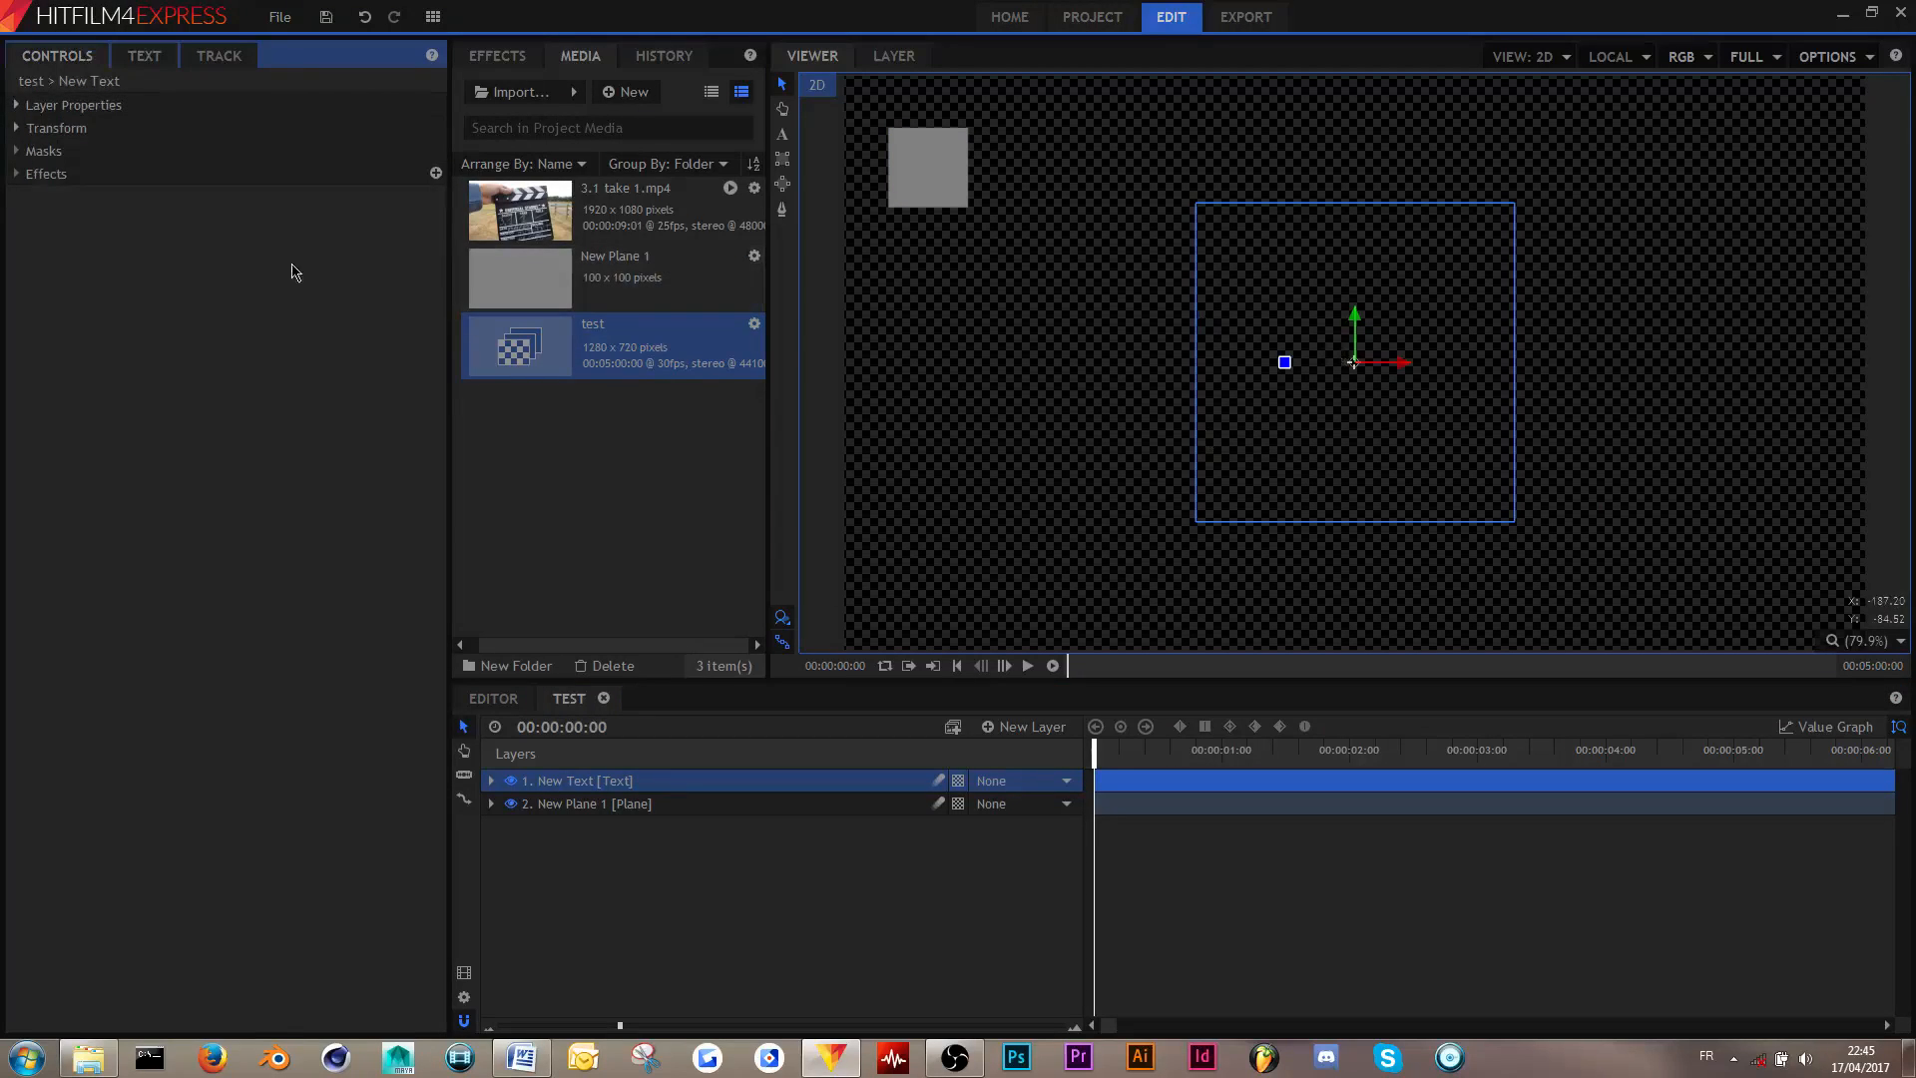
pyautogui.click(141, 58)
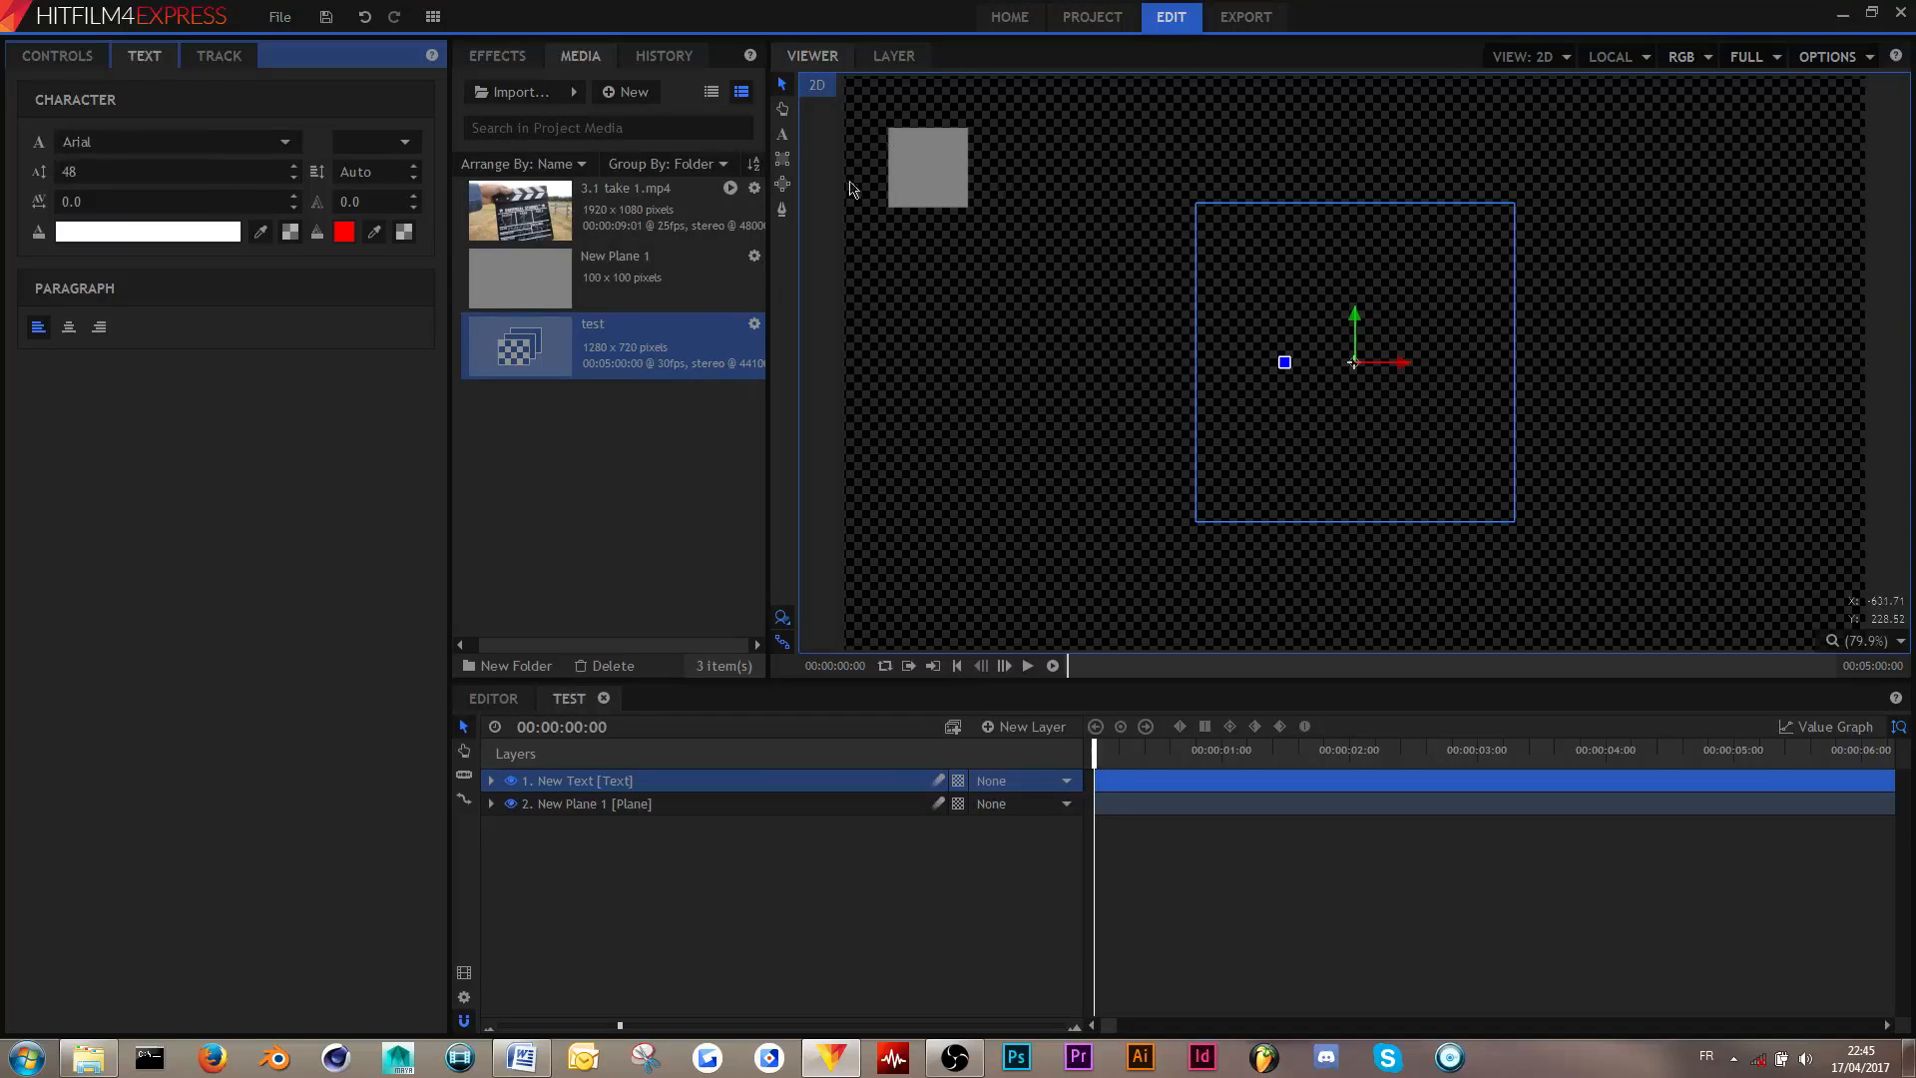
pyautogui.click(1268, 275)
pyautogui.press('t')
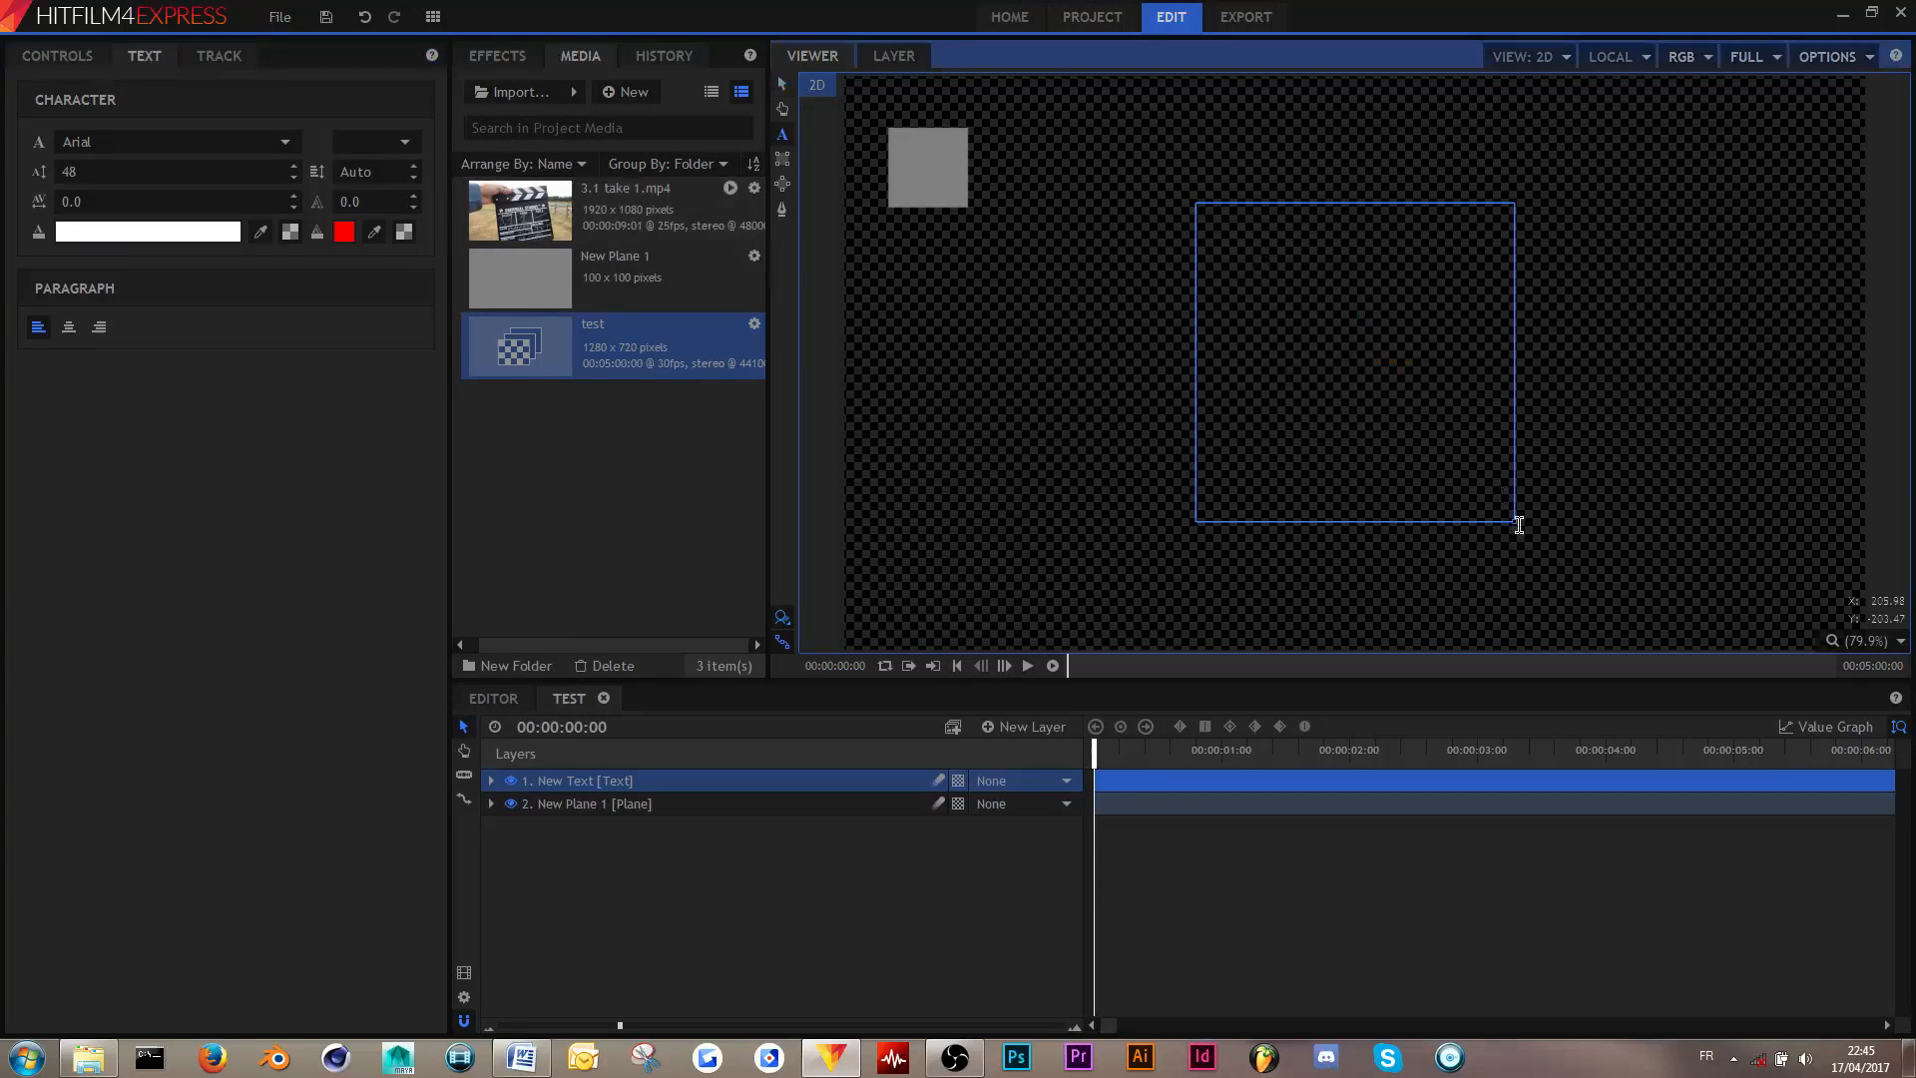
pyautogui.moveTo(1516, 521); pyautogui.dragTo(1686, 297)
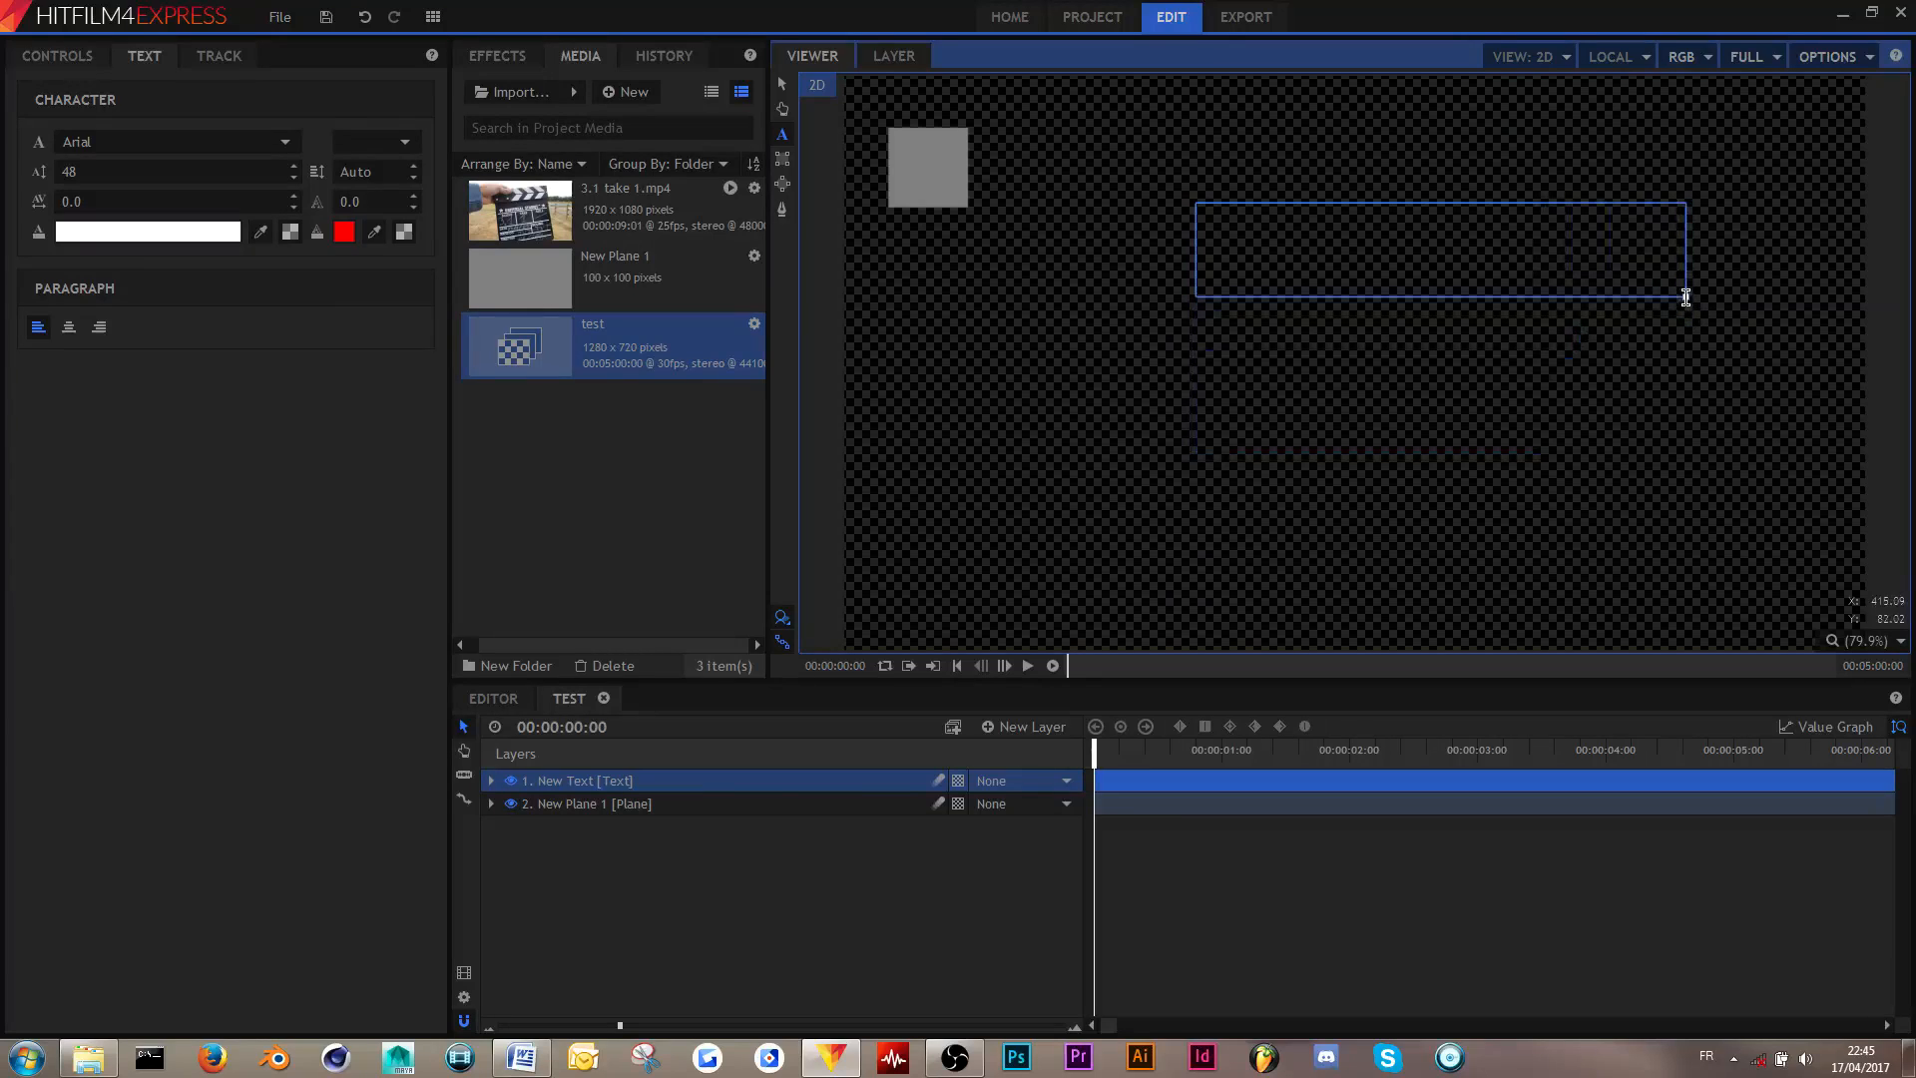
pyautogui.press('v')
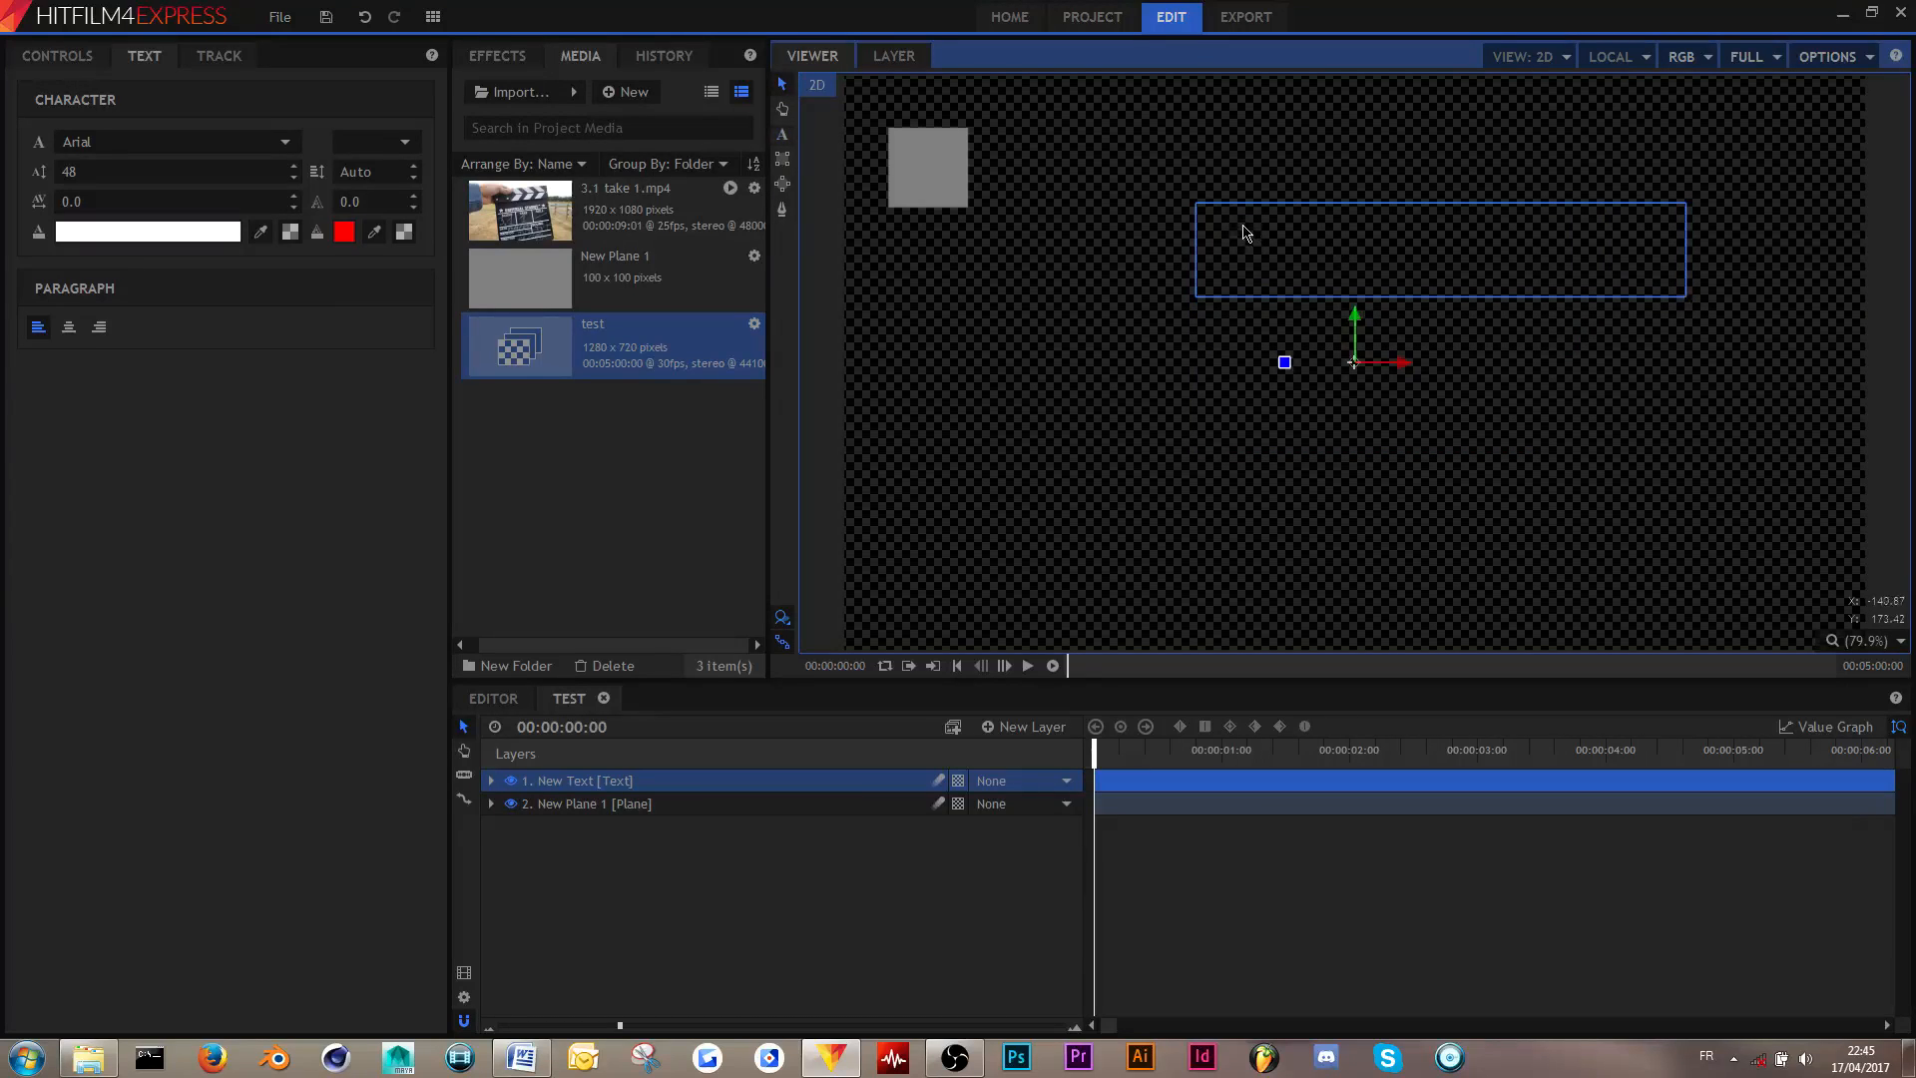
# - Enter the text TUTORIEL in the text box
pyautogui.press('t')
pyautogui.click(1241, 224)
pyautogui.write('TUTORIEL')
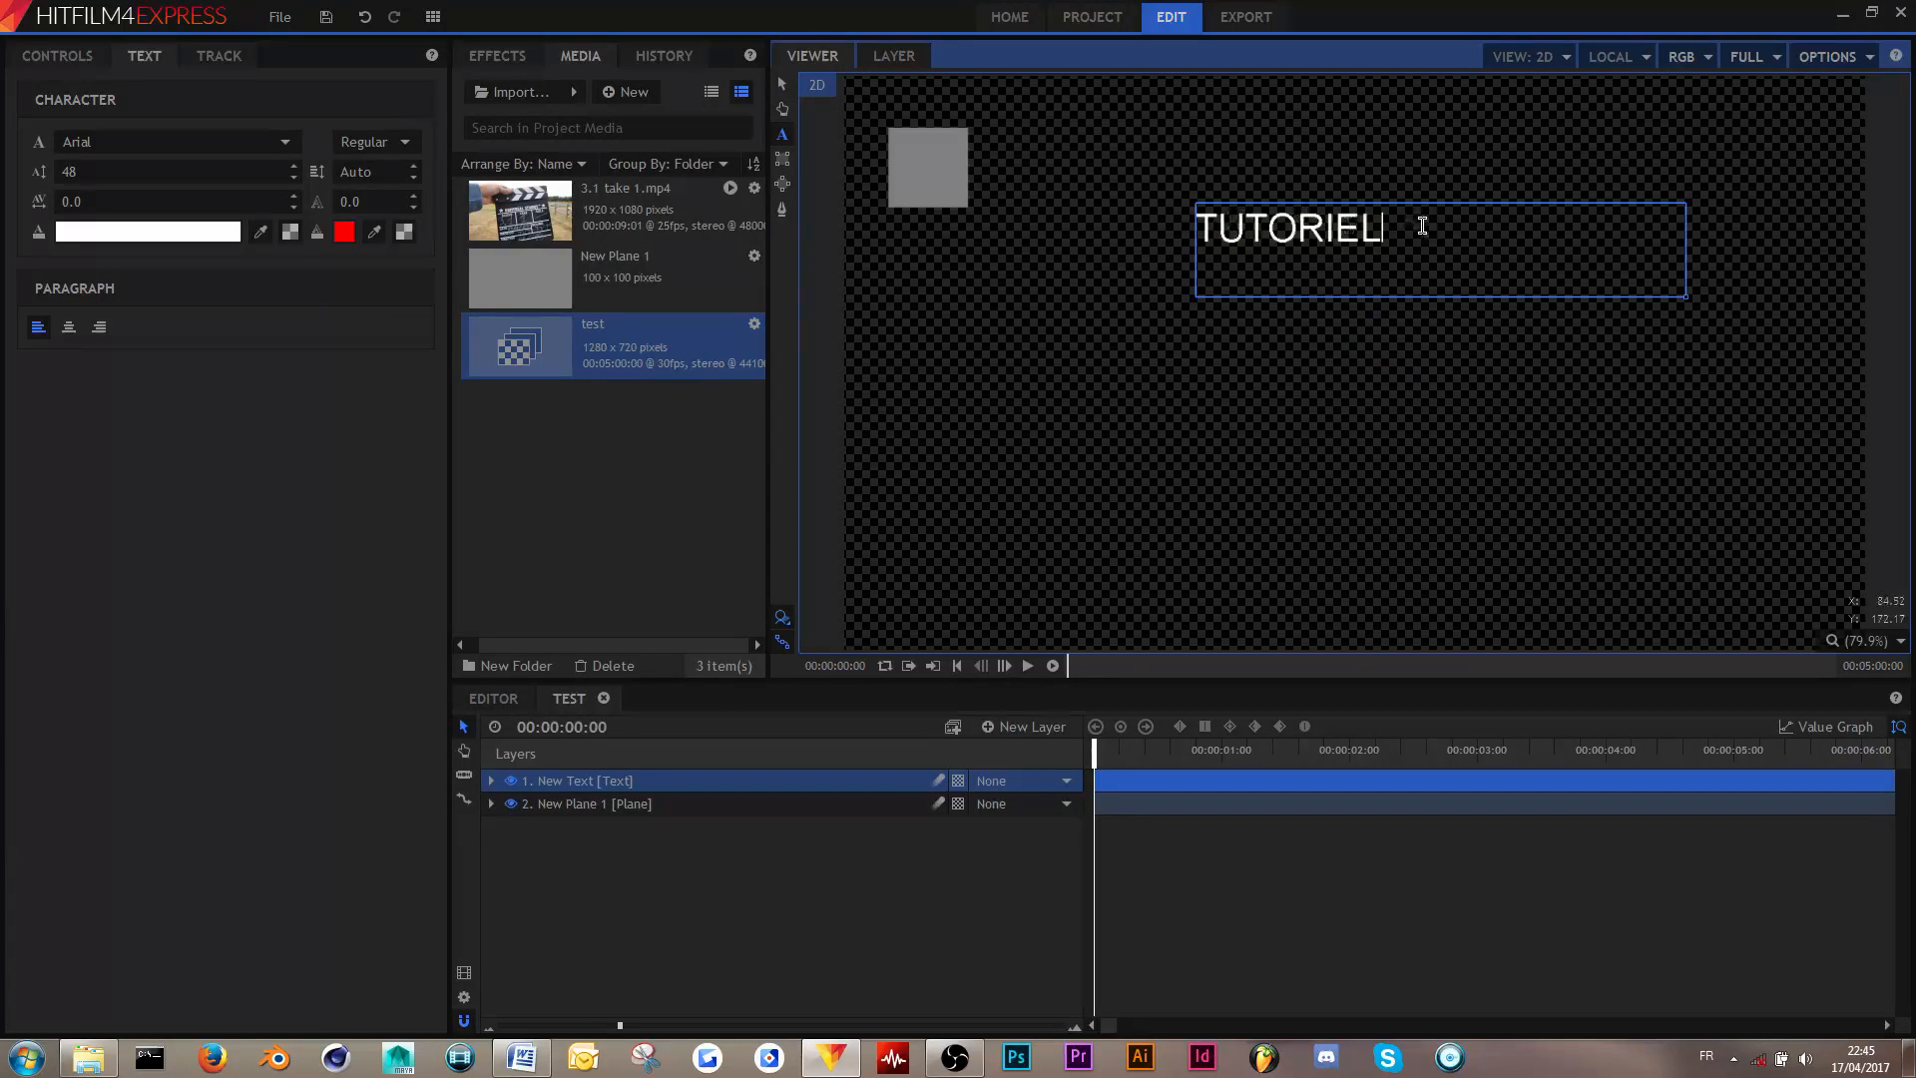
pyautogui.moveTo(1422, 225); pyautogui.dragTo(1078, 249)
pyautogui.press('Escape')
# - Select the TUTORIEL text, set its font size to 50, and open its fill colour choices without changing them
pyautogui.doubleClick(1359, 232)
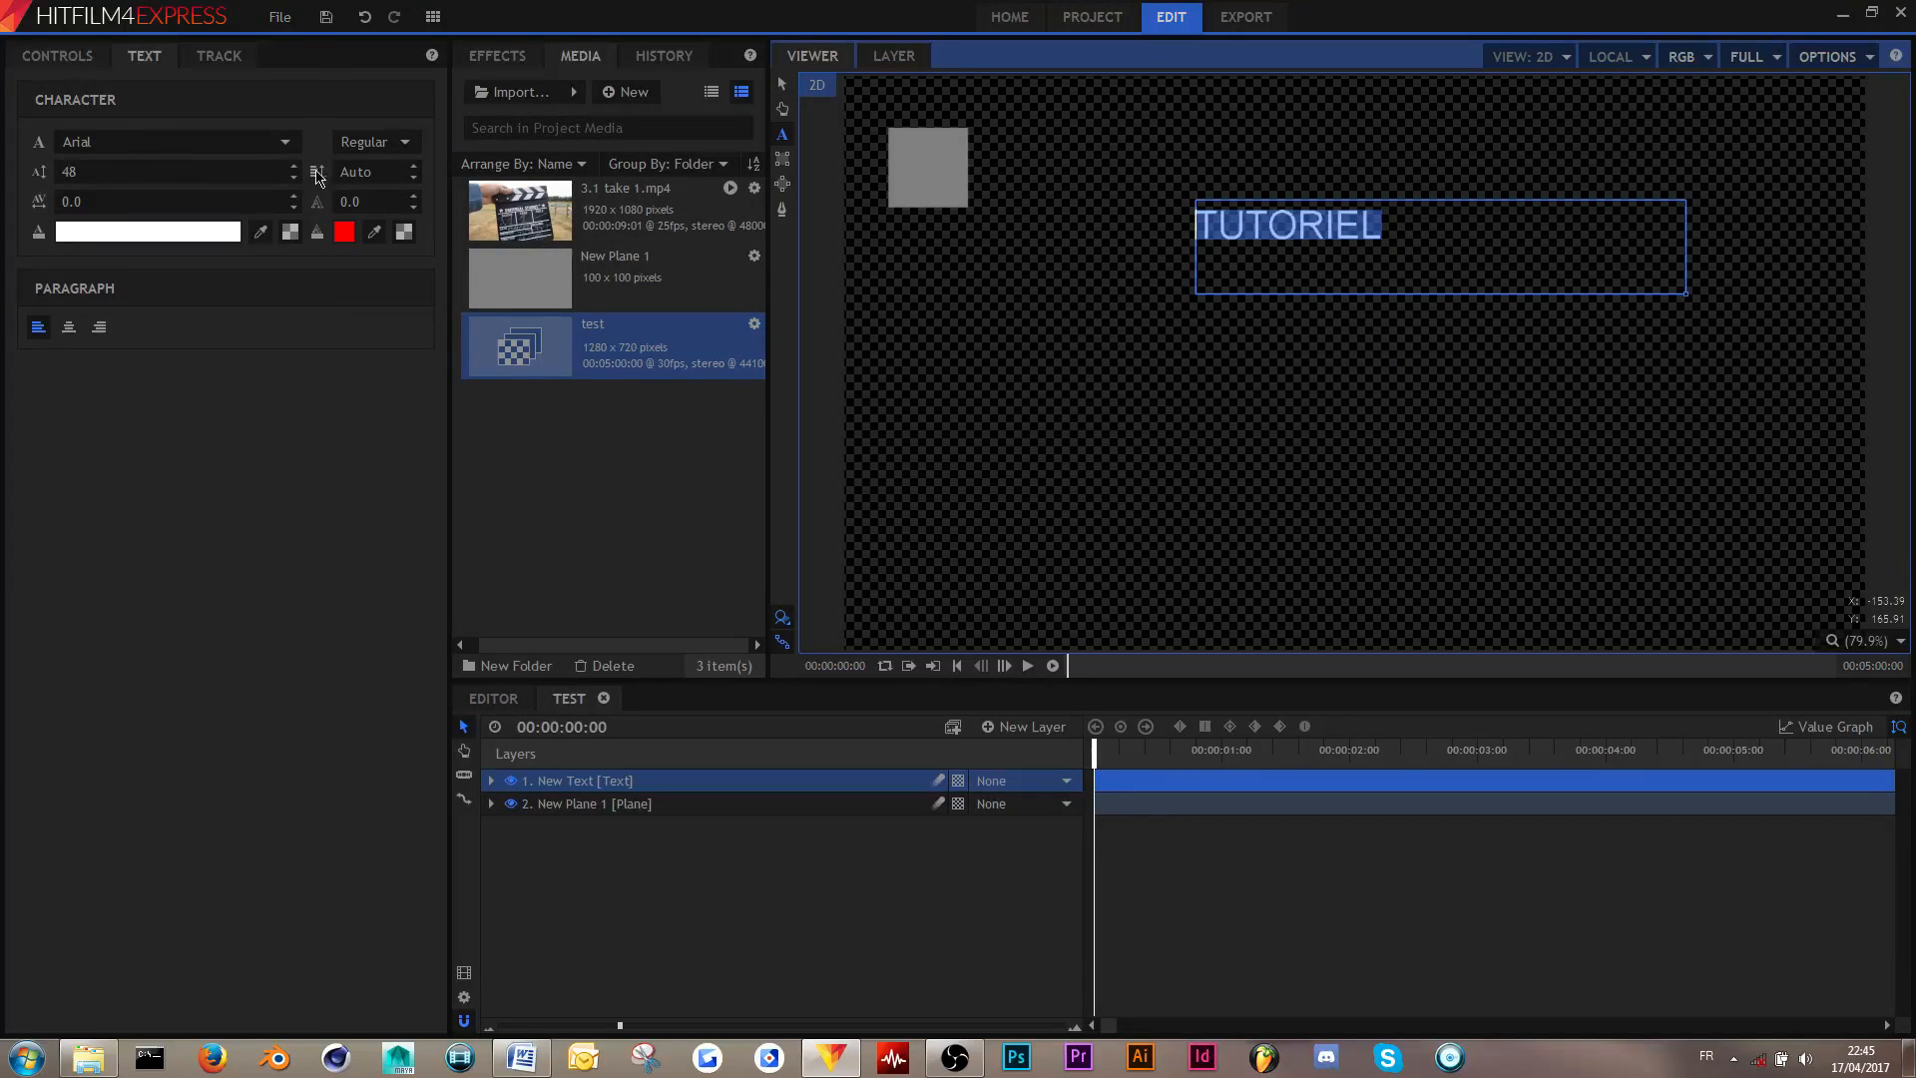
pyautogui.click(317, 177)
pyautogui.click(119, 170)
pyautogui.doubleClick(74, 172)
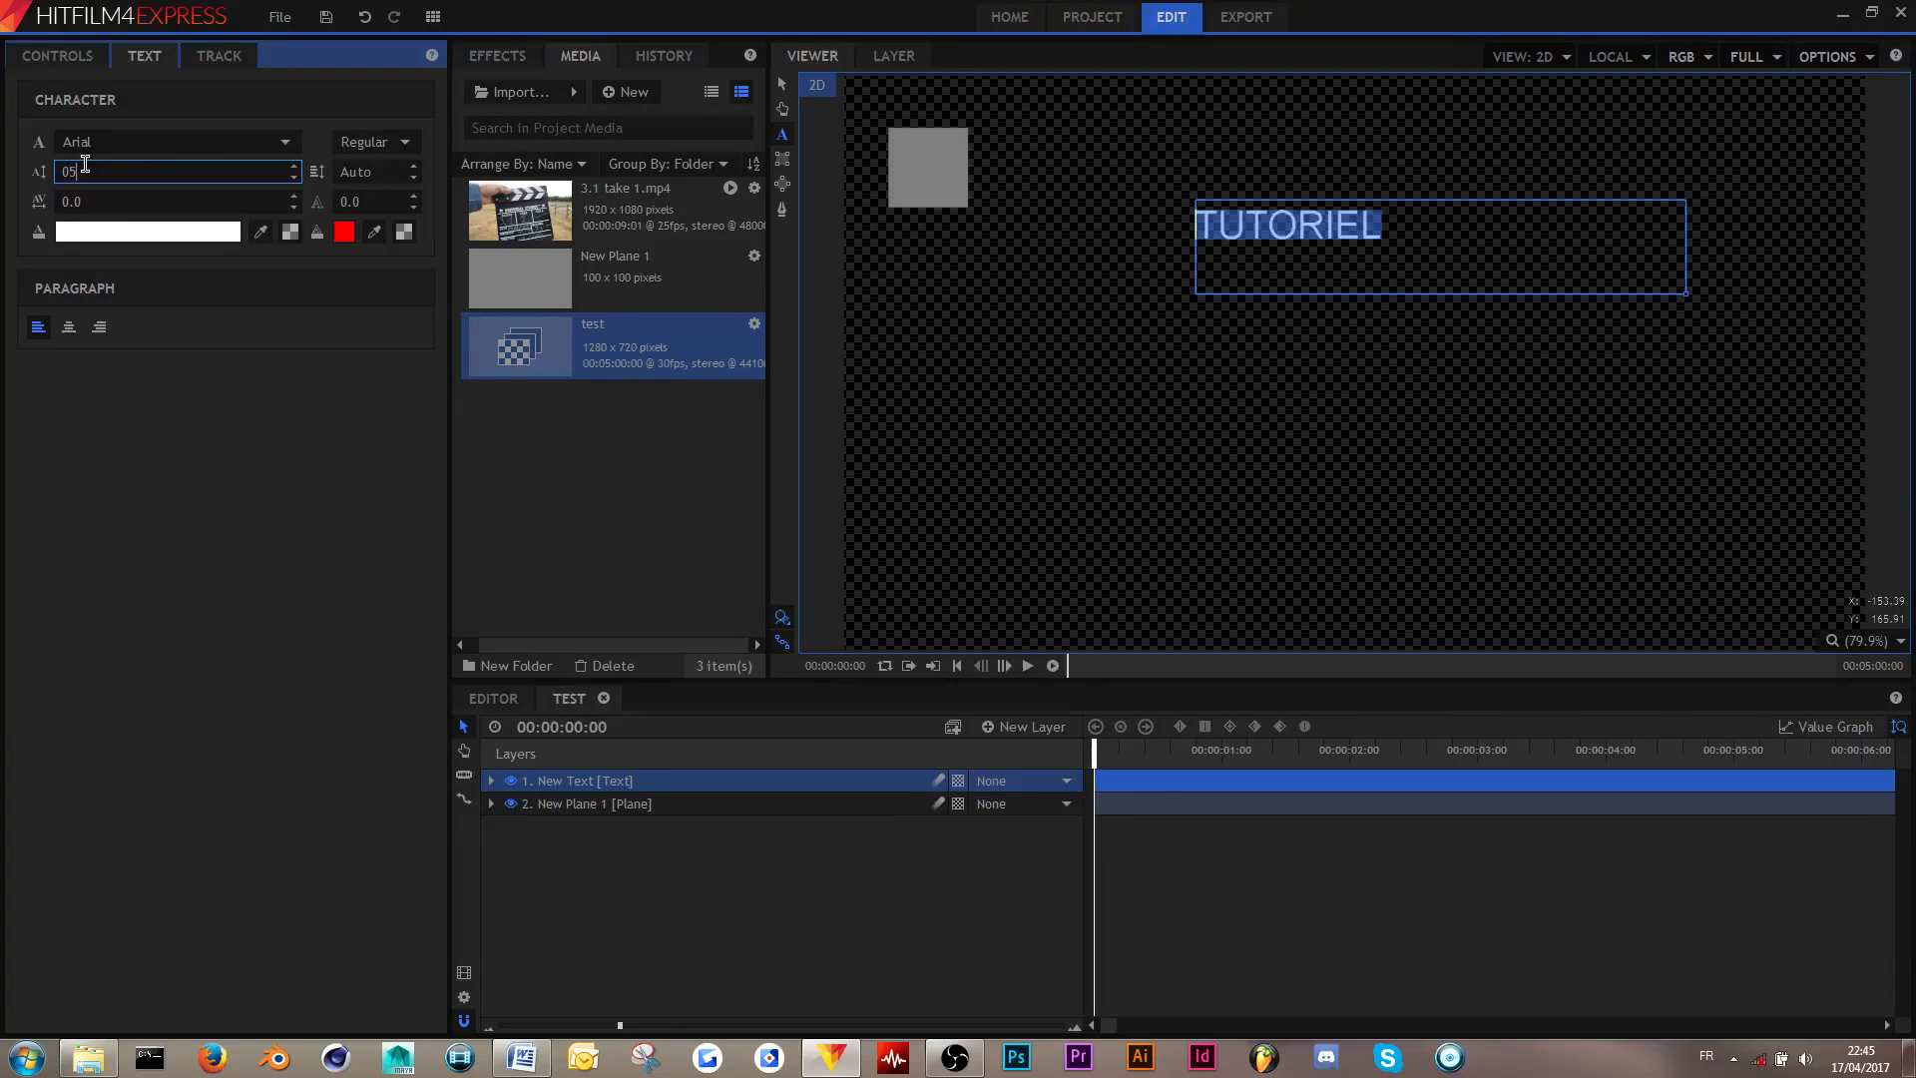
pyautogui.click(294, 168)
pyautogui.click(294, 177)
pyautogui.click(295, 176)
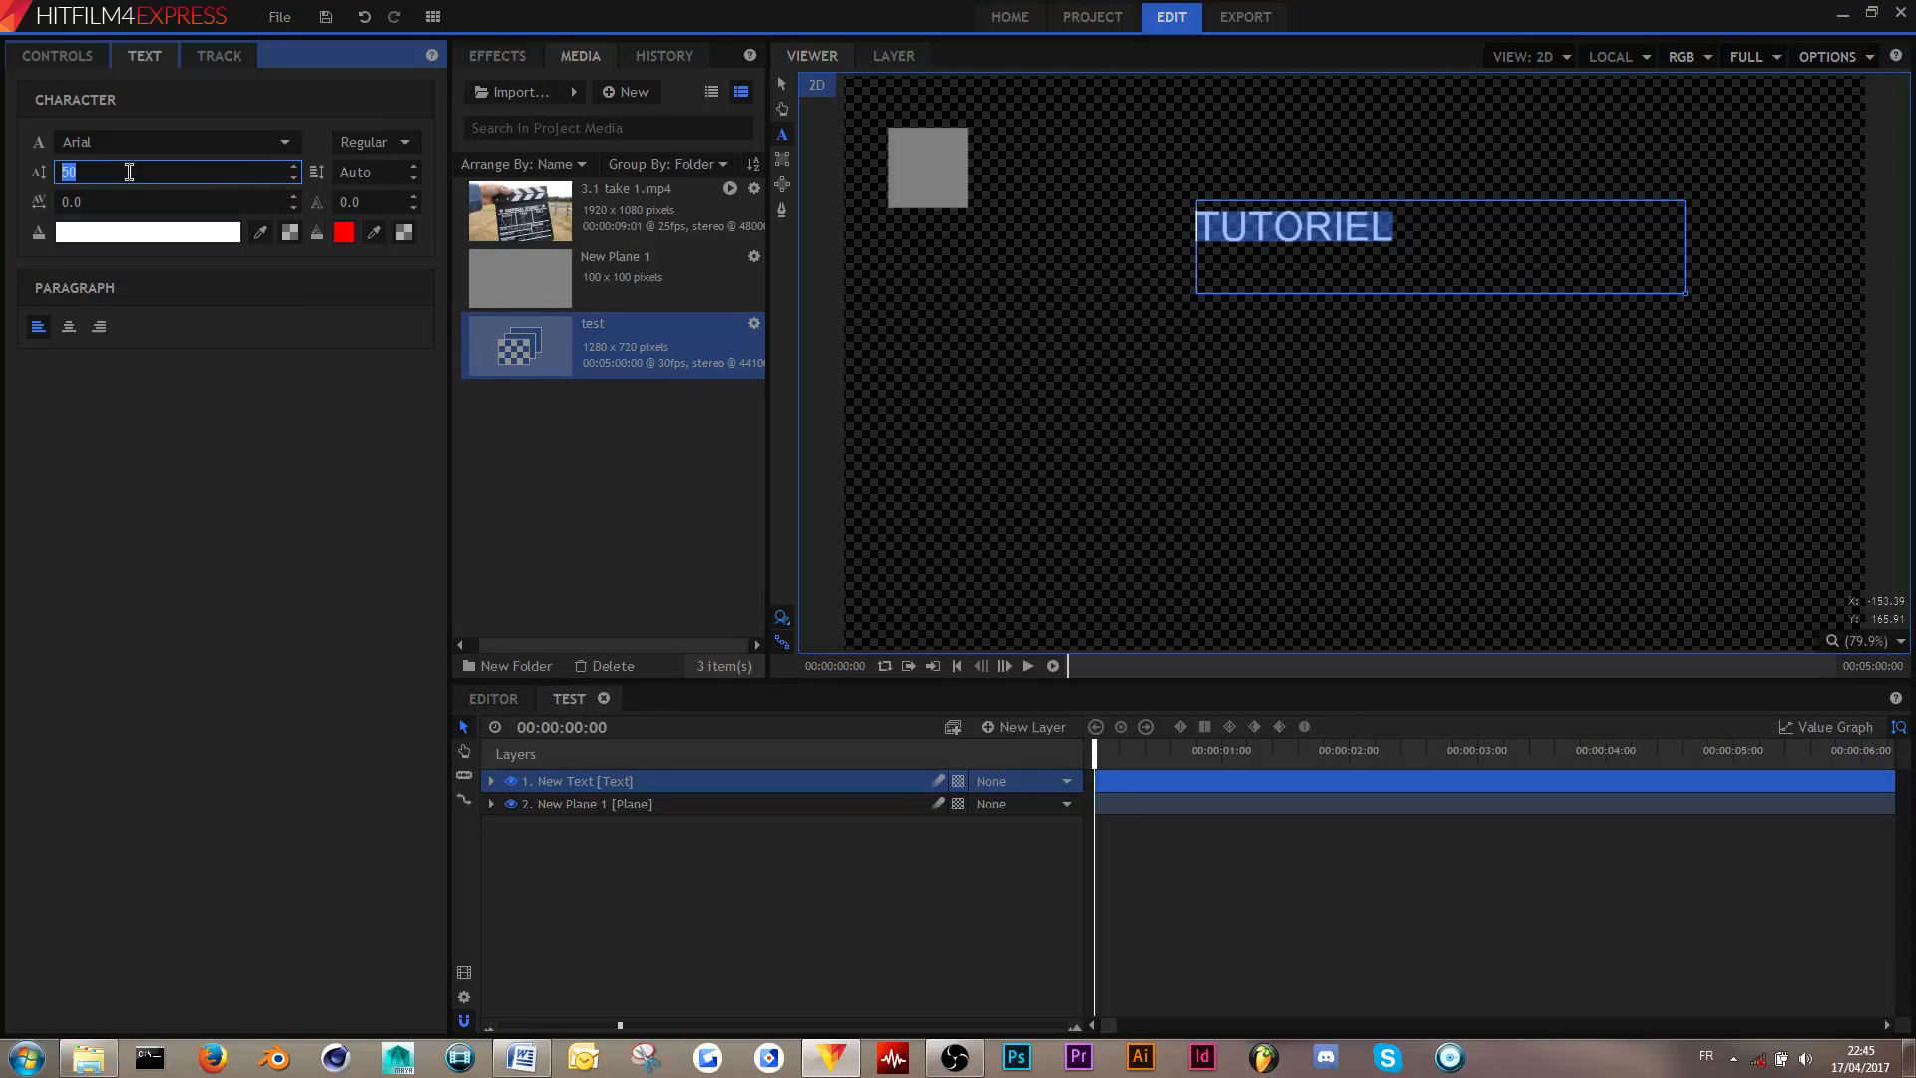
pyautogui.click(196, 232)
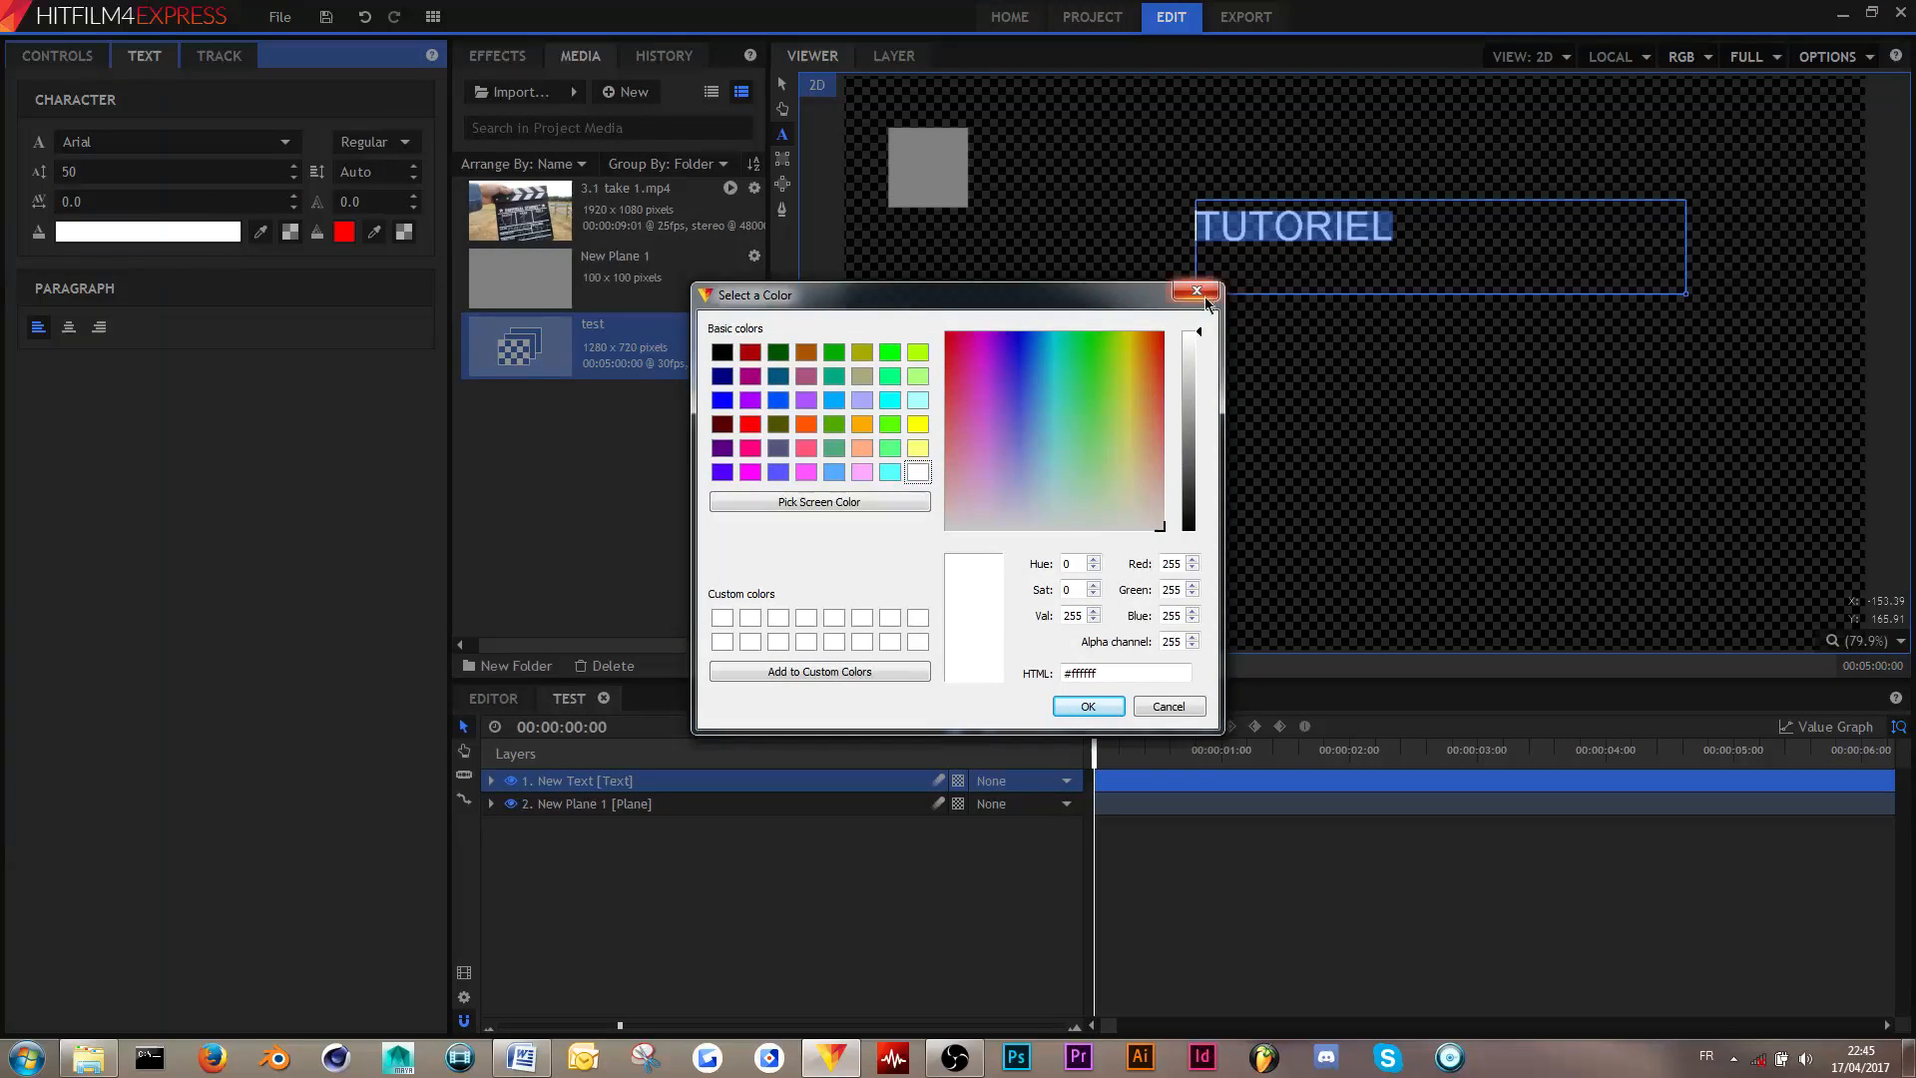
pyautogui.click(1215, 280)
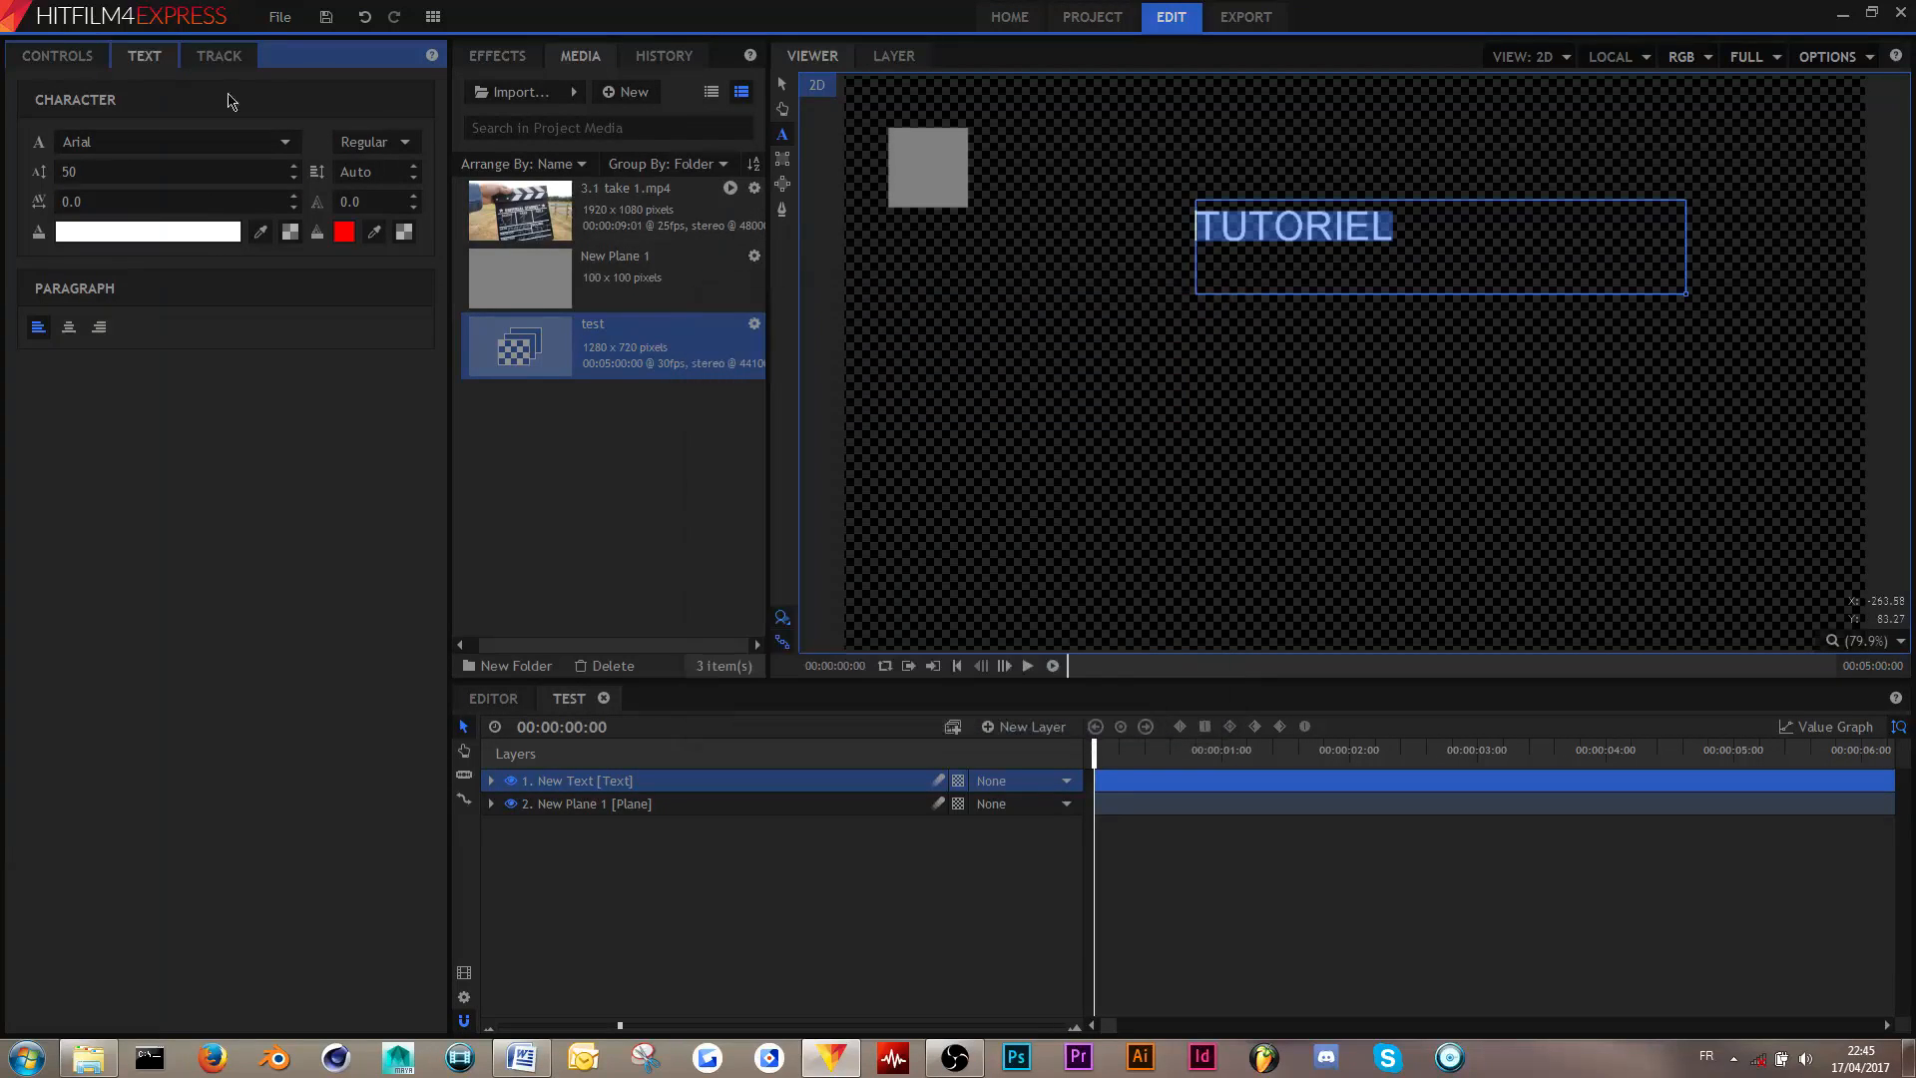
# - Enlarge the selected TUTORIEL text to font size 95
pyautogui.click(131, 172)
pyautogui.press('Up')
pyautogui.press('Up')
pyautogui.press('Up')
pyautogui.press('Up')
pyautogui.press('Up')
pyautogui.press('Up')
pyautogui.press('Up')
pyautogui.press('Up')
pyautogui.press('Up')
pyautogui.press('Up')
pyautogui.press('Up')
pyautogui.press('Up')
pyautogui.press('Up')
pyautogui.press('Up')
pyautogui.press('Up')
pyautogui.press('Up')
pyautogui.press('Up')
pyautogui.press('Up')
pyautogui.press('Up')
pyautogui.press('Up')
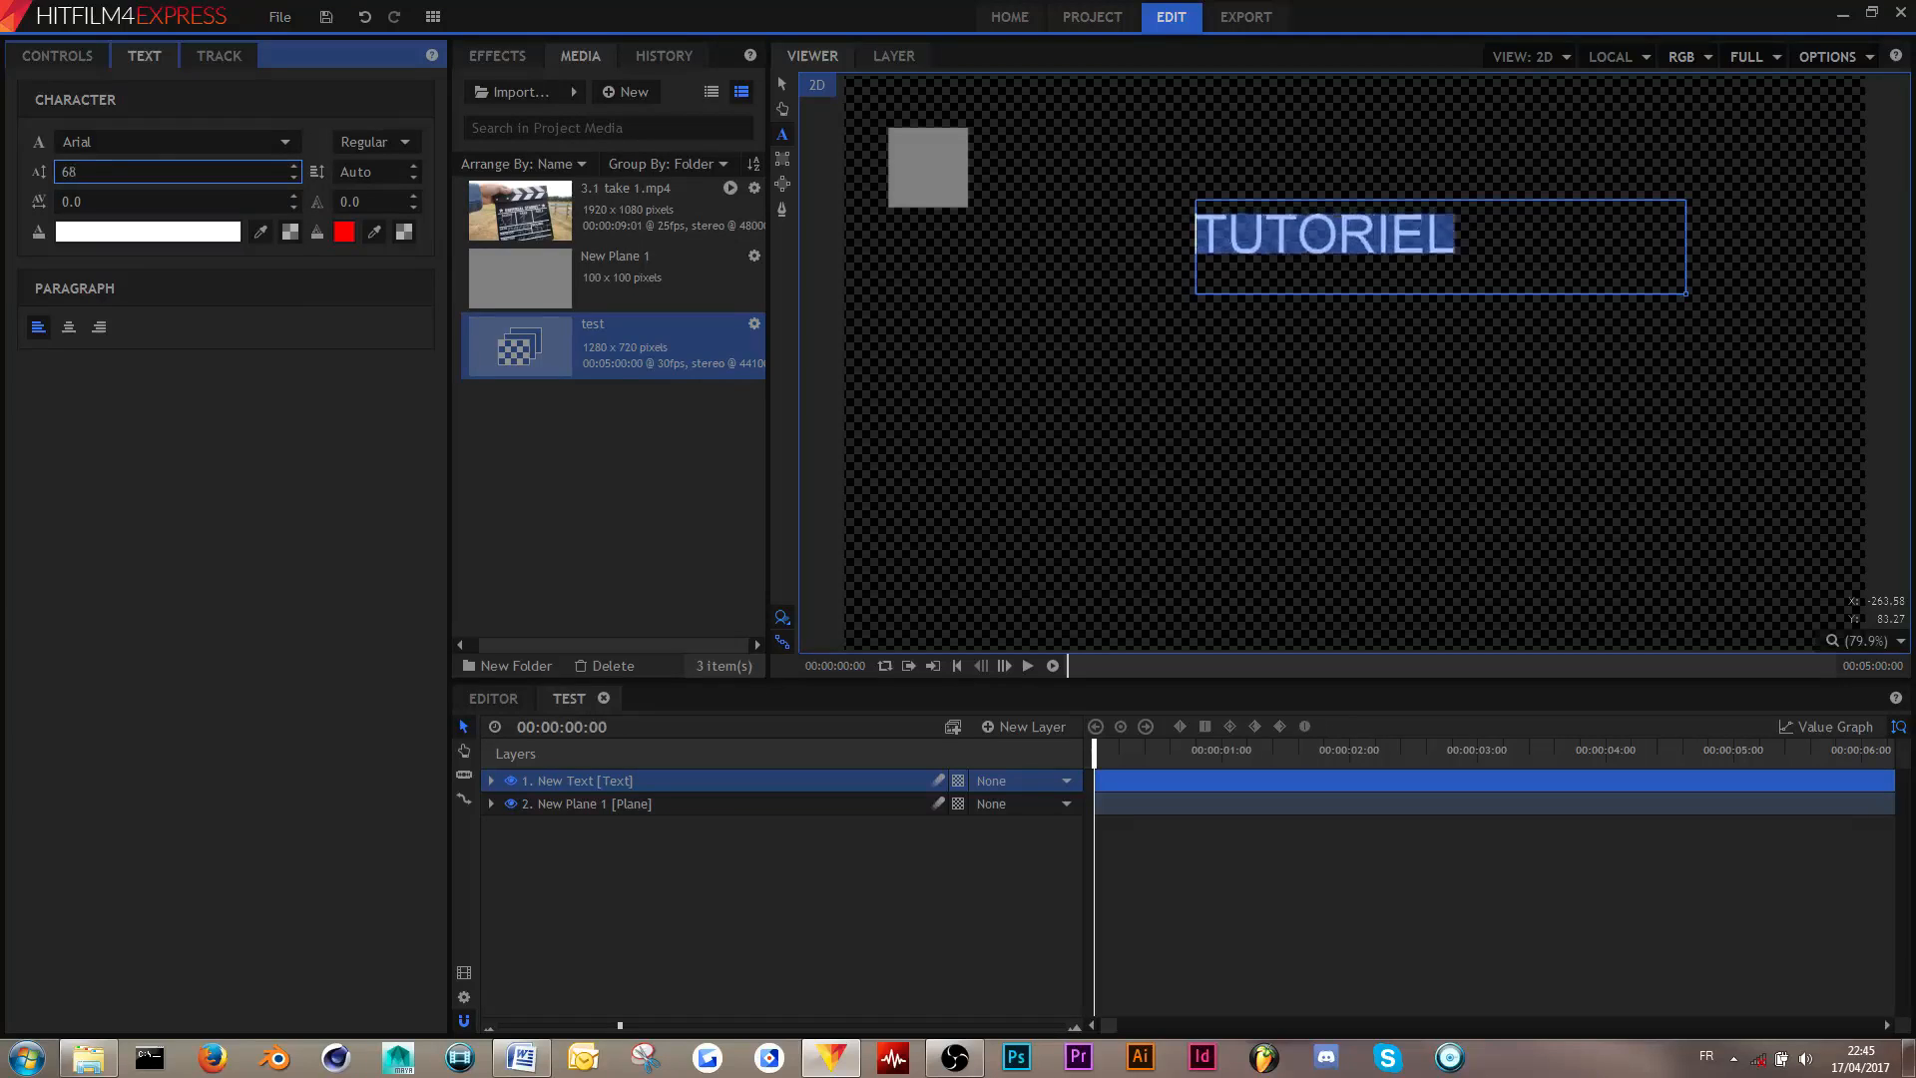
pyautogui.press('Up')
pyautogui.press('Up')
pyautogui.press('Down')
pyautogui.press('Down')
pyautogui.press('Down')
pyautogui.press('Down')
pyautogui.press('Down')
pyautogui.press('Down')
pyautogui.press('Down')
pyautogui.moveTo(132, 171); pyautogui.dragTo(131, 172)
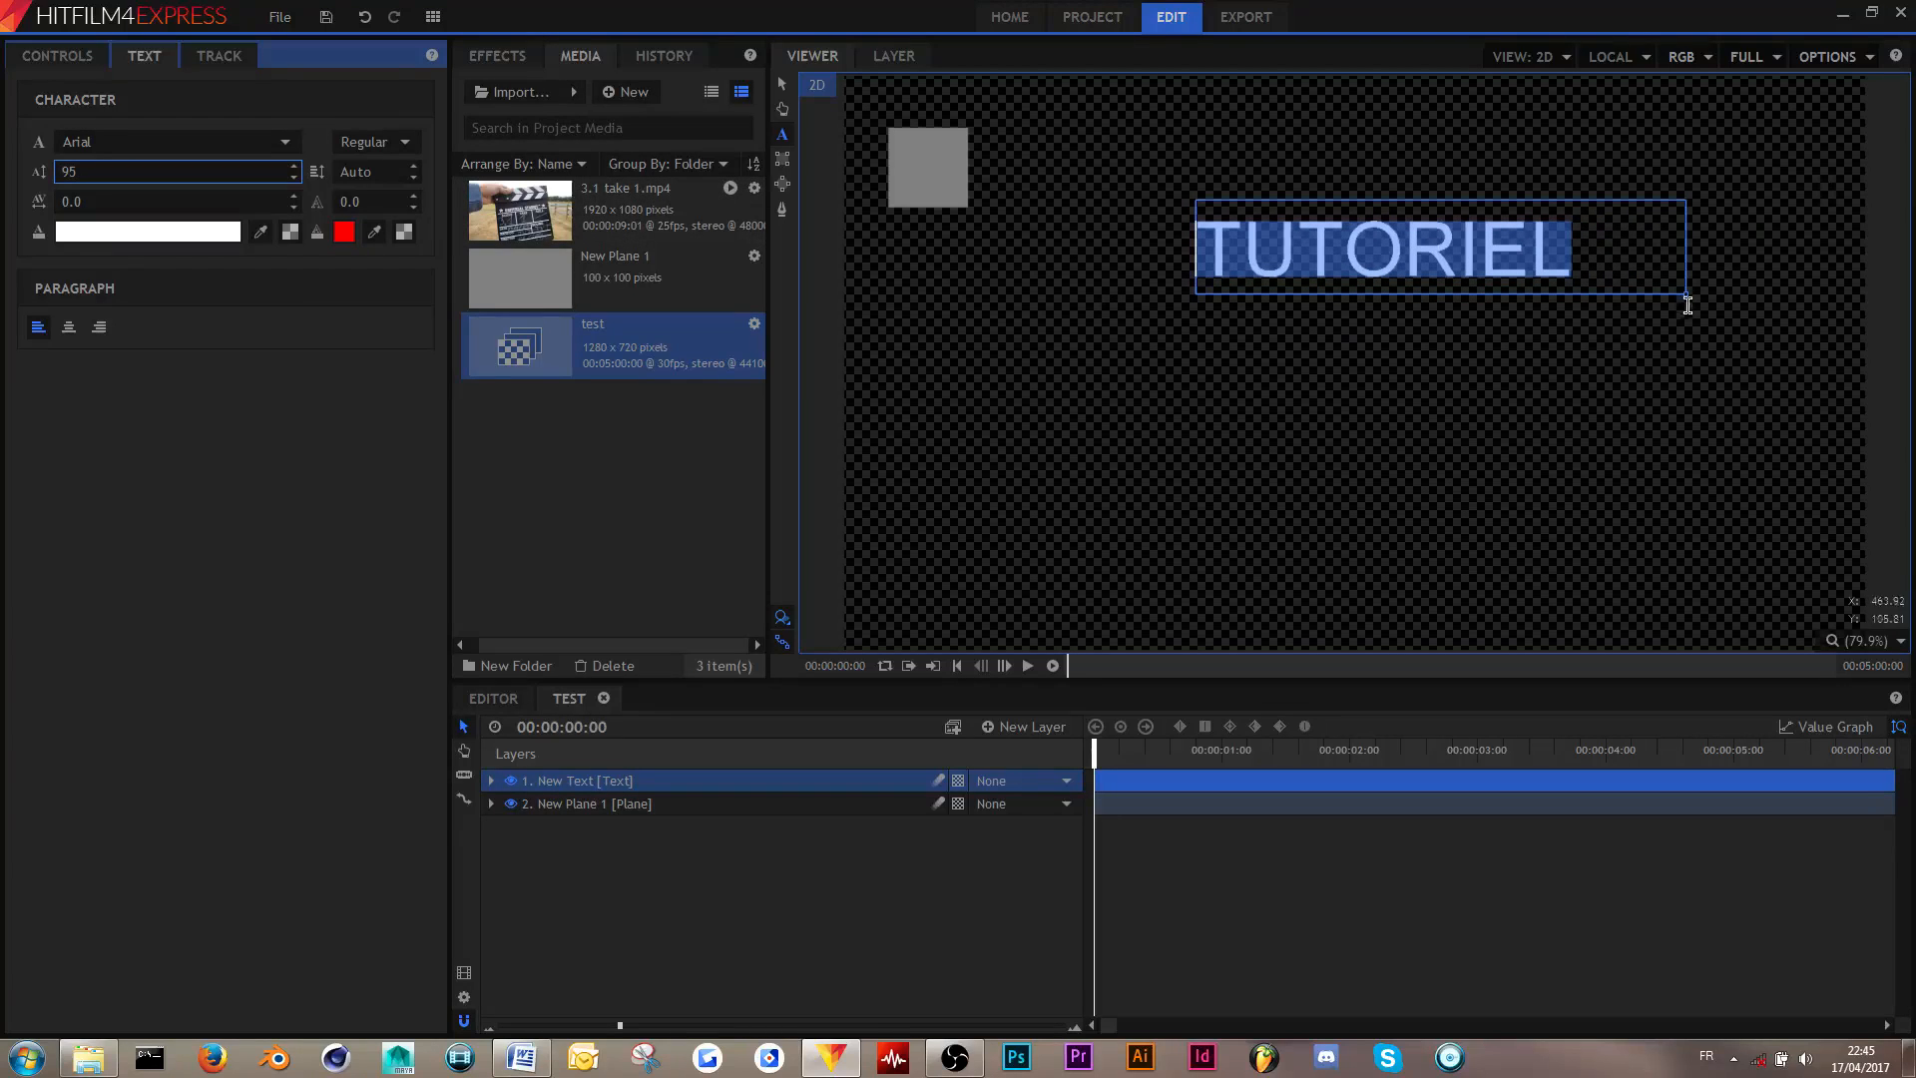
# - Narrow the text box to fit closely around TUTORIEL, finish editing the text, and deselect the layer
pyautogui.moveTo(1687, 296); pyautogui.dragTo(1580, 292)
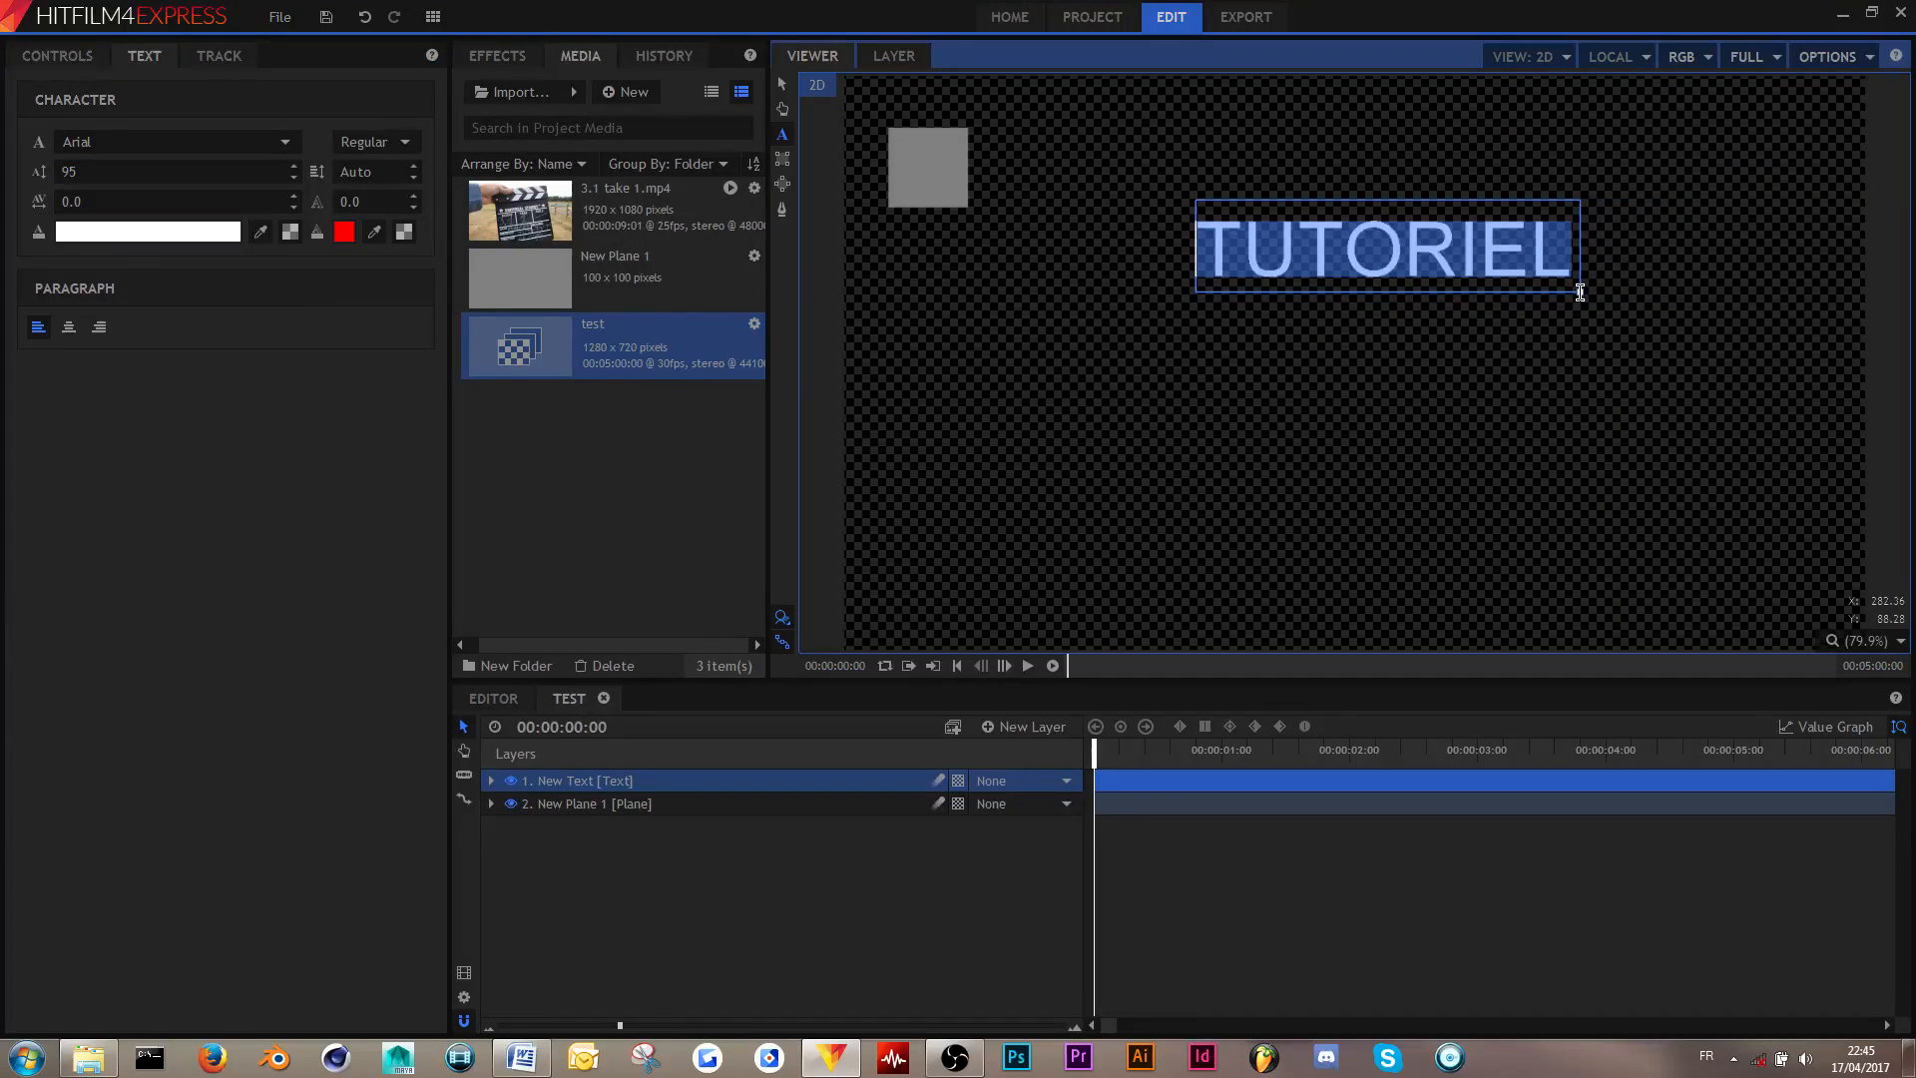
pyautogui.press('Escape')
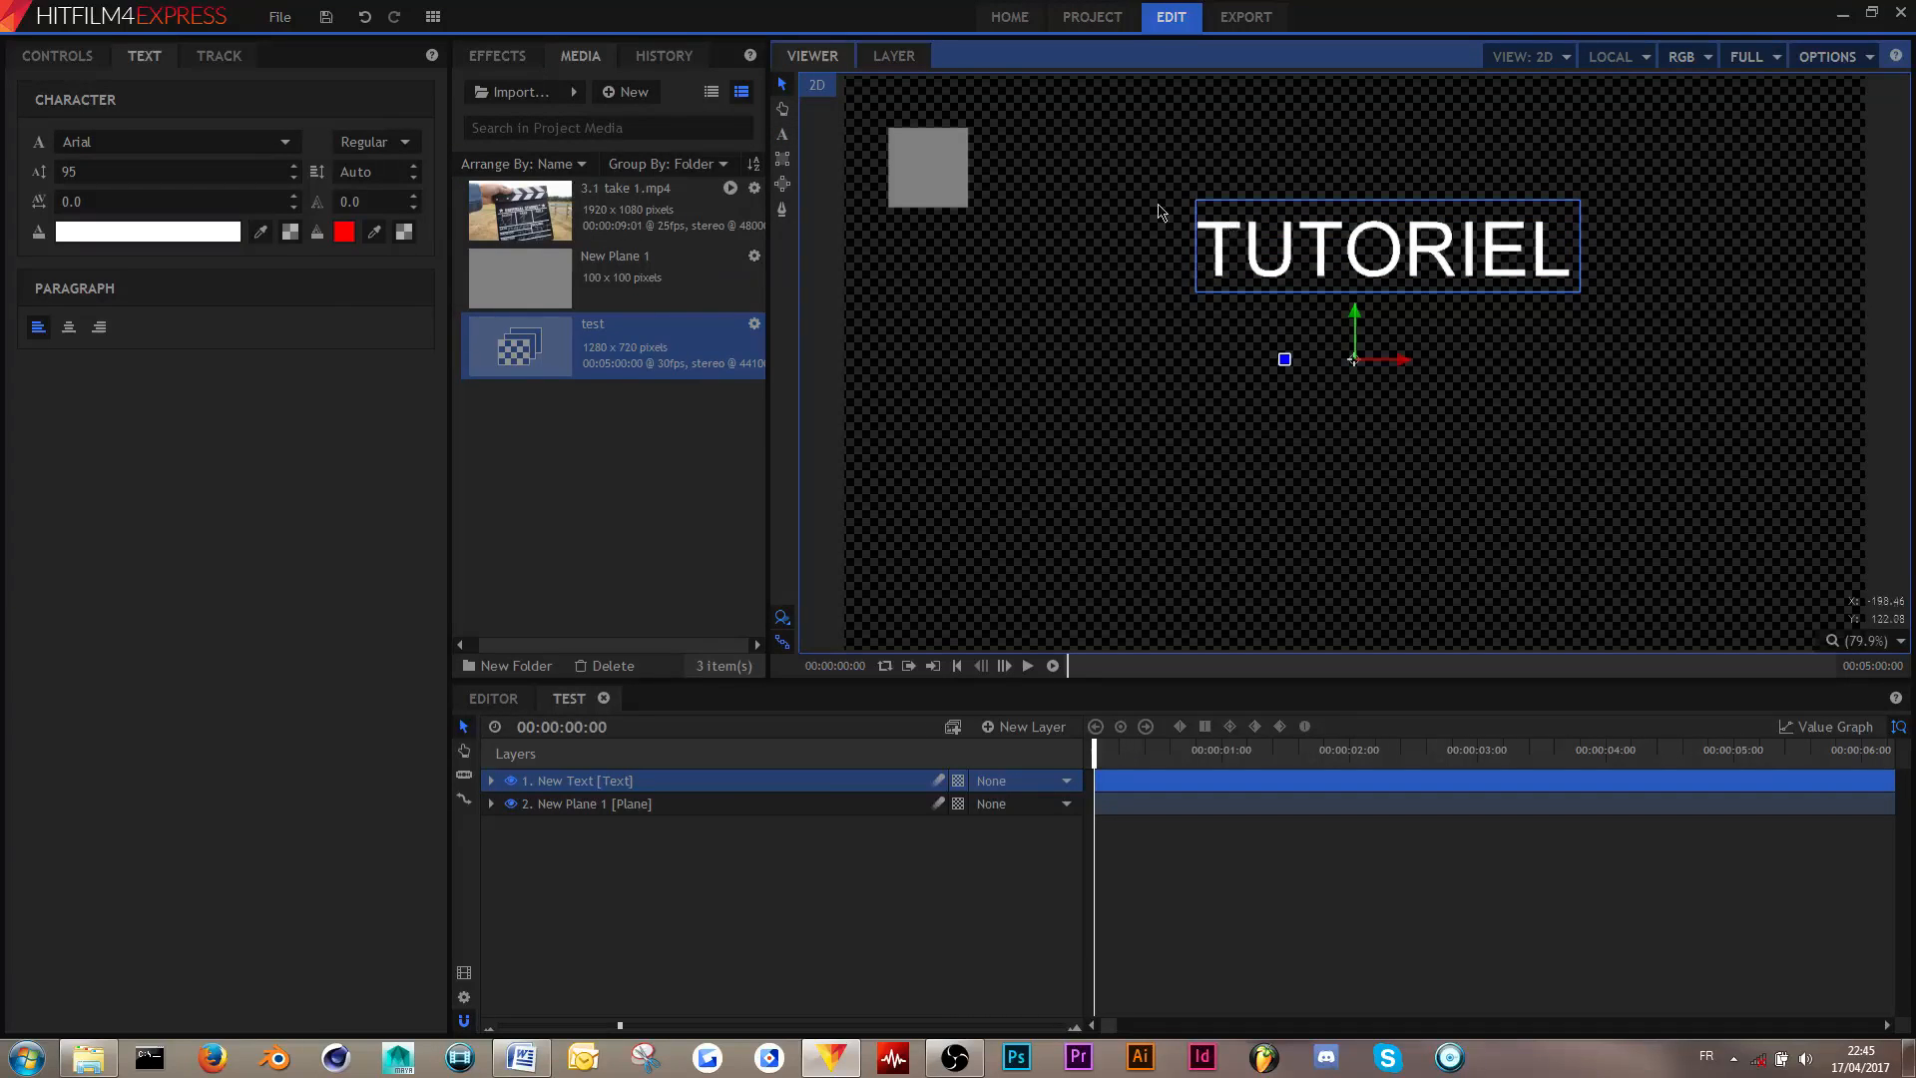
pyautogui.click(1587, 389)
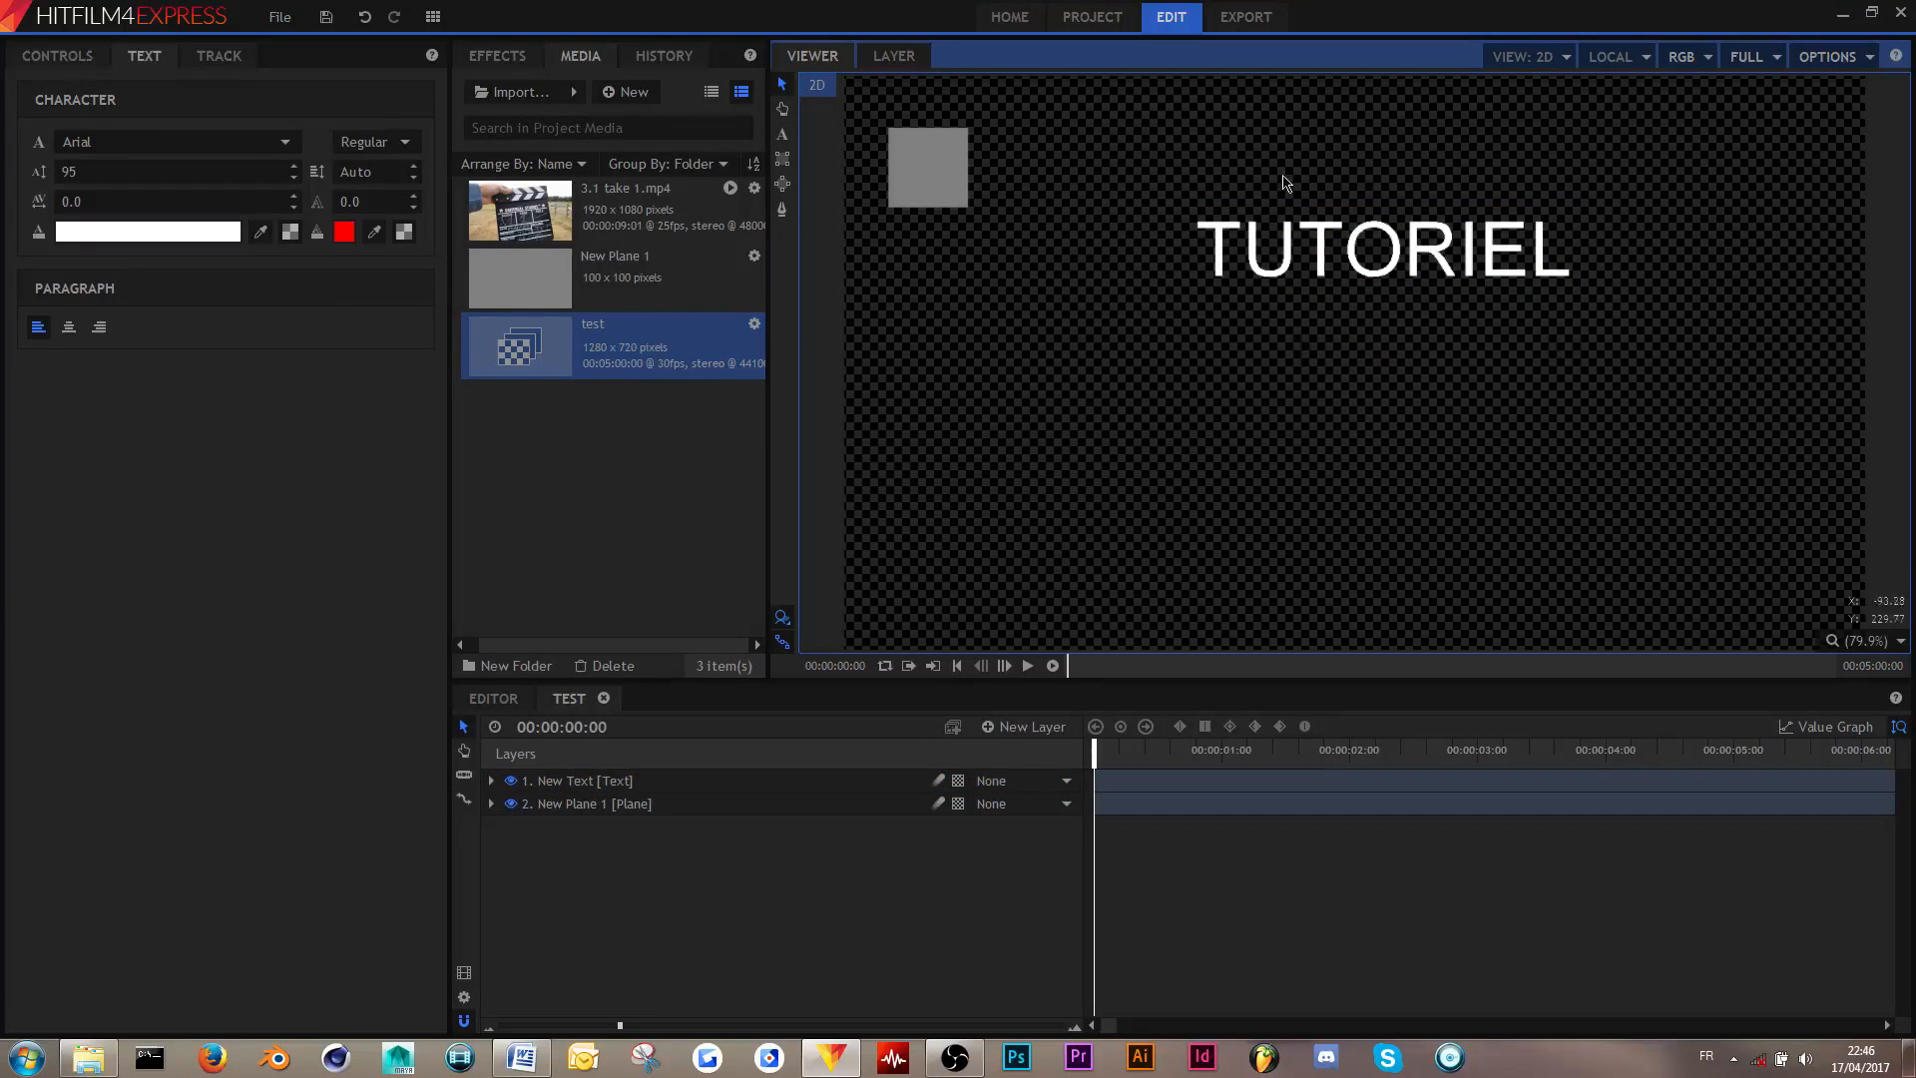
# - Select the whole TUTORIEL text and change its font to Adobe Gothic Std B
pyautogui.click(1431, 267)
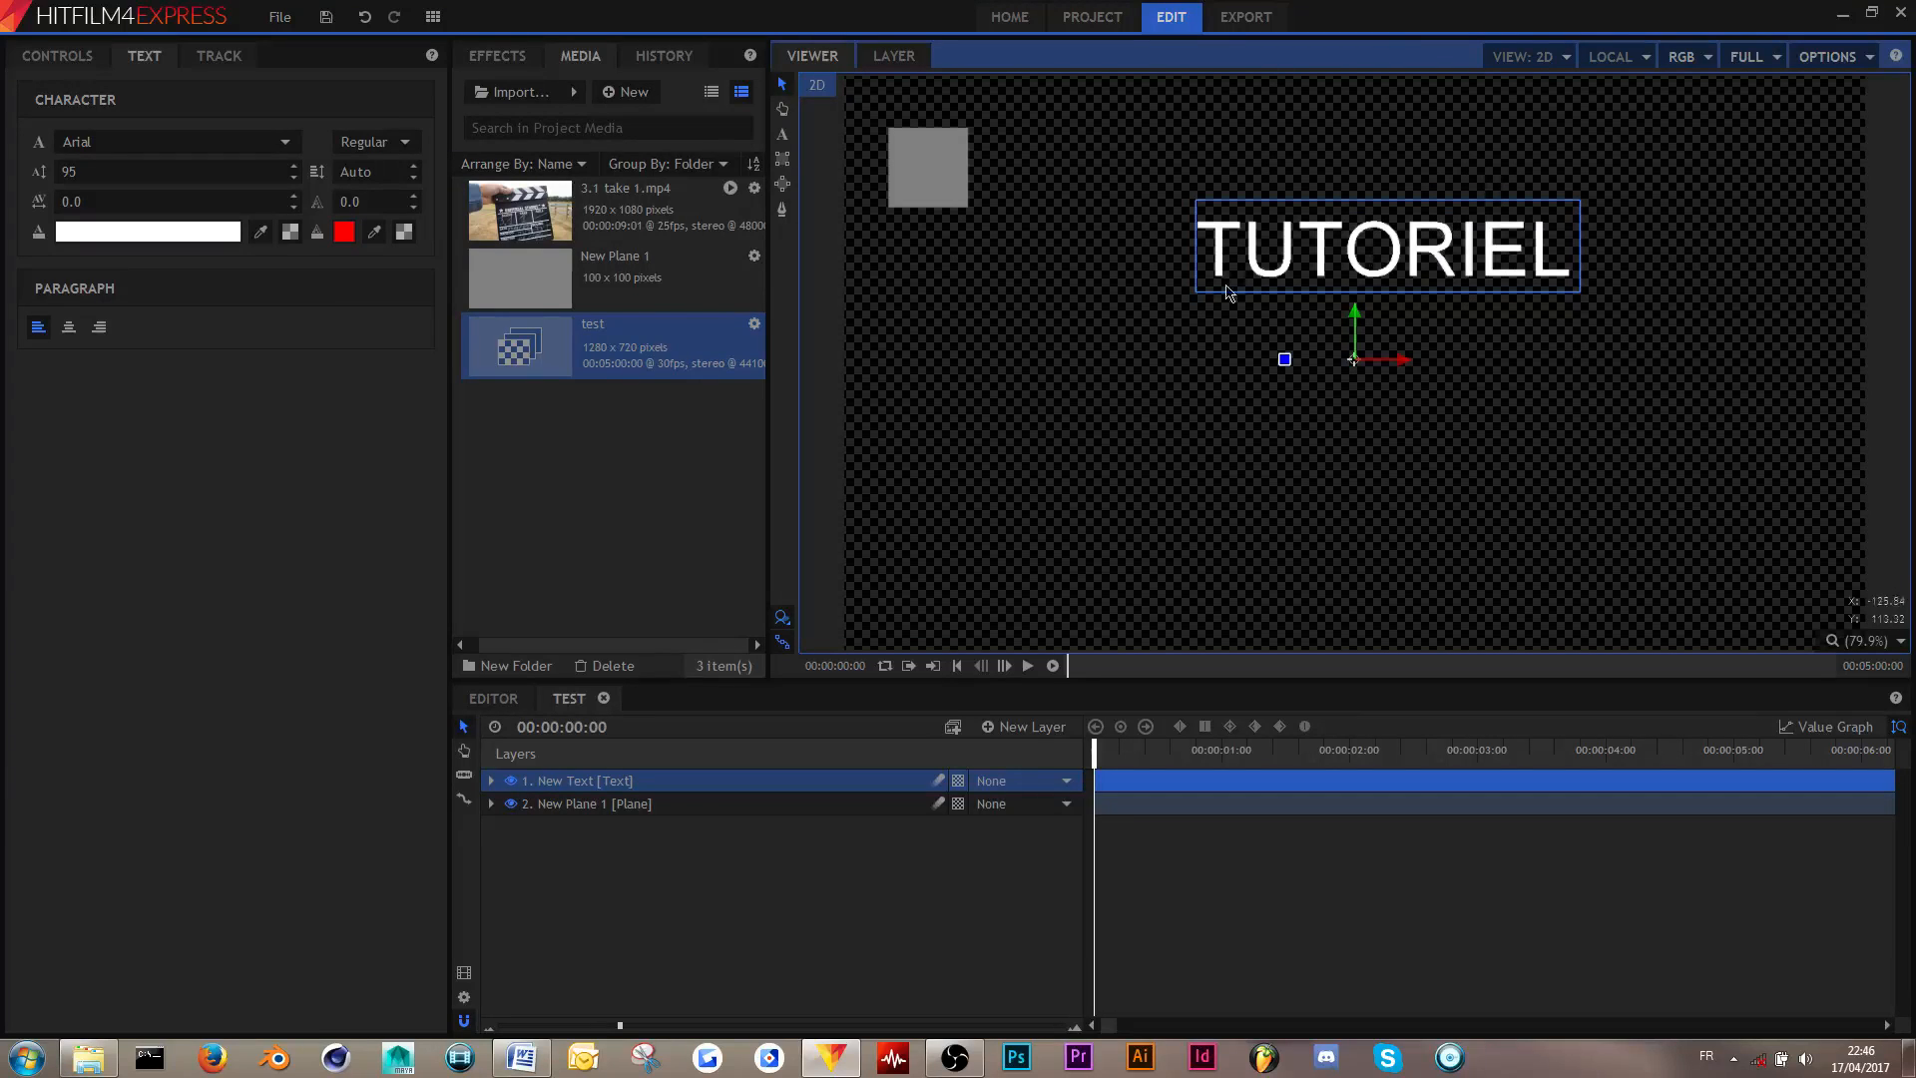
pyautogui.doubleClick(1447, 267)
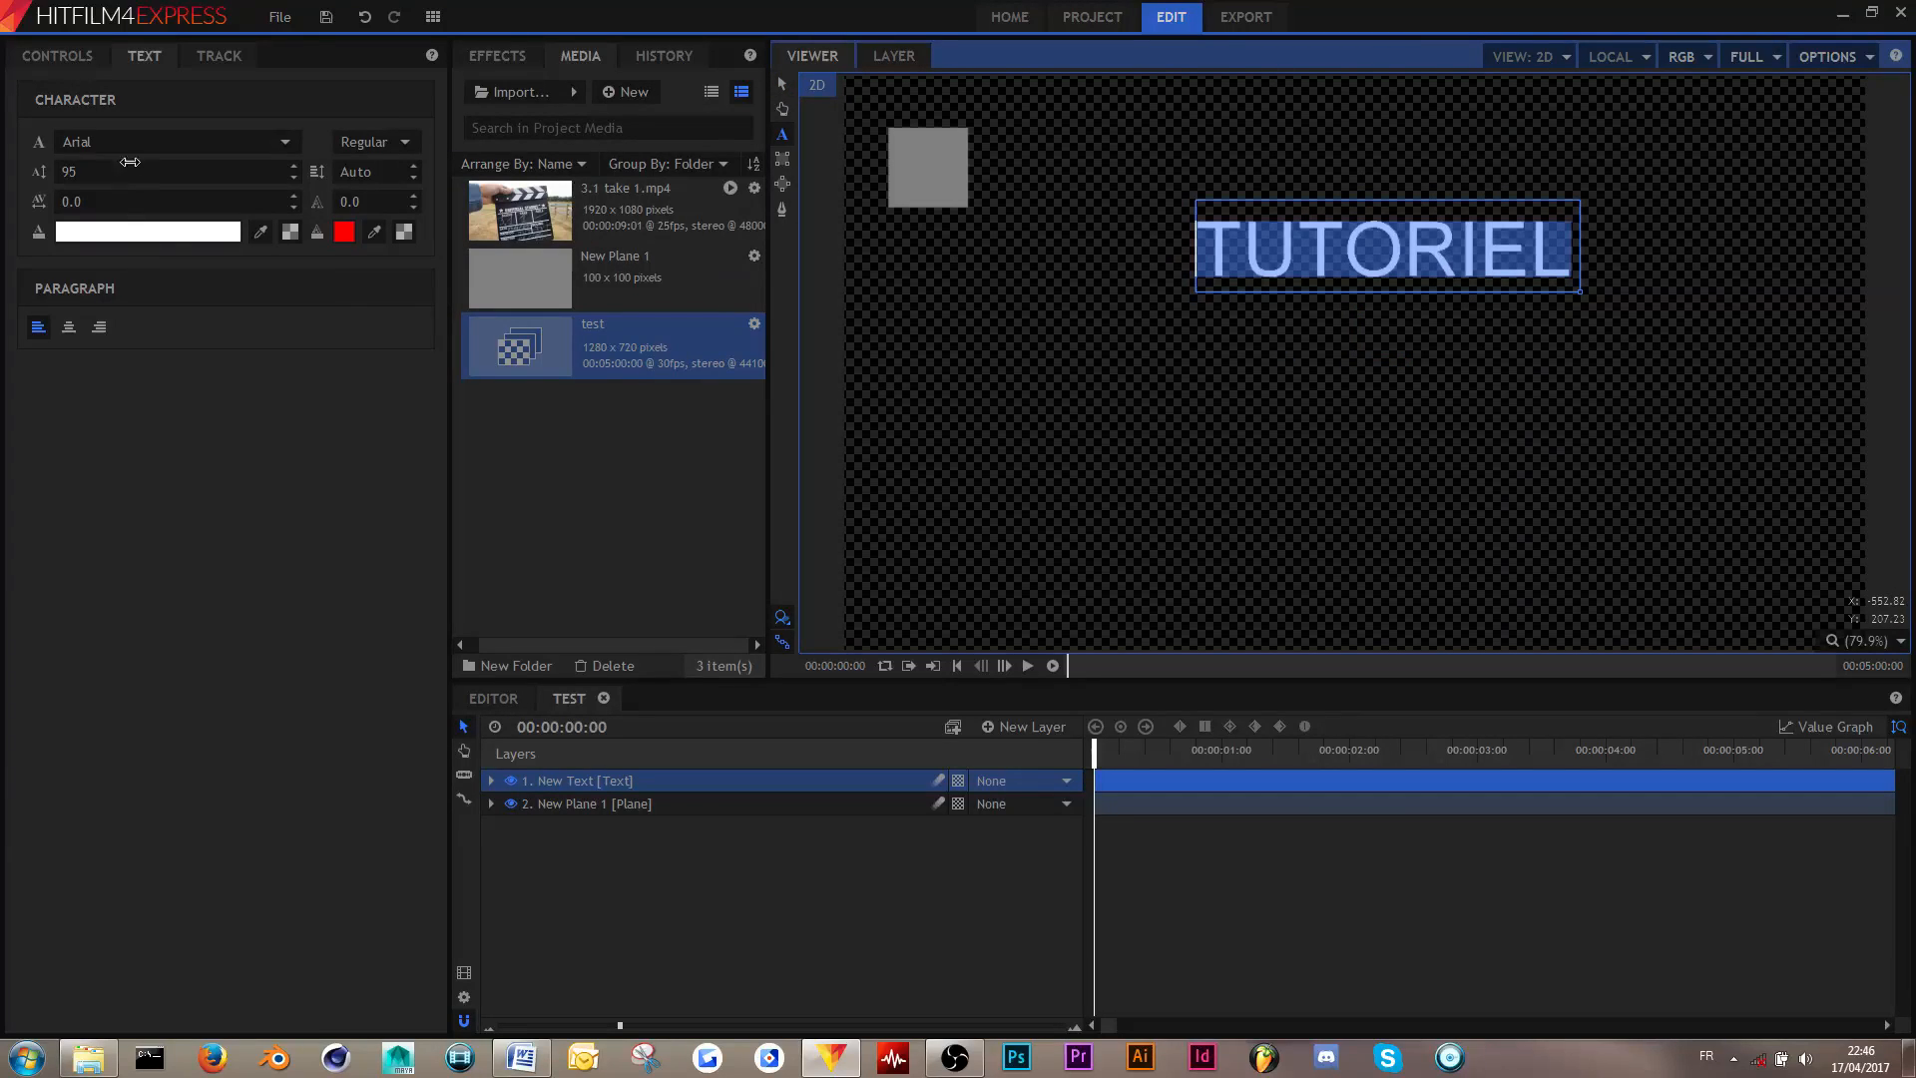
pyautogui.click(247, 141)
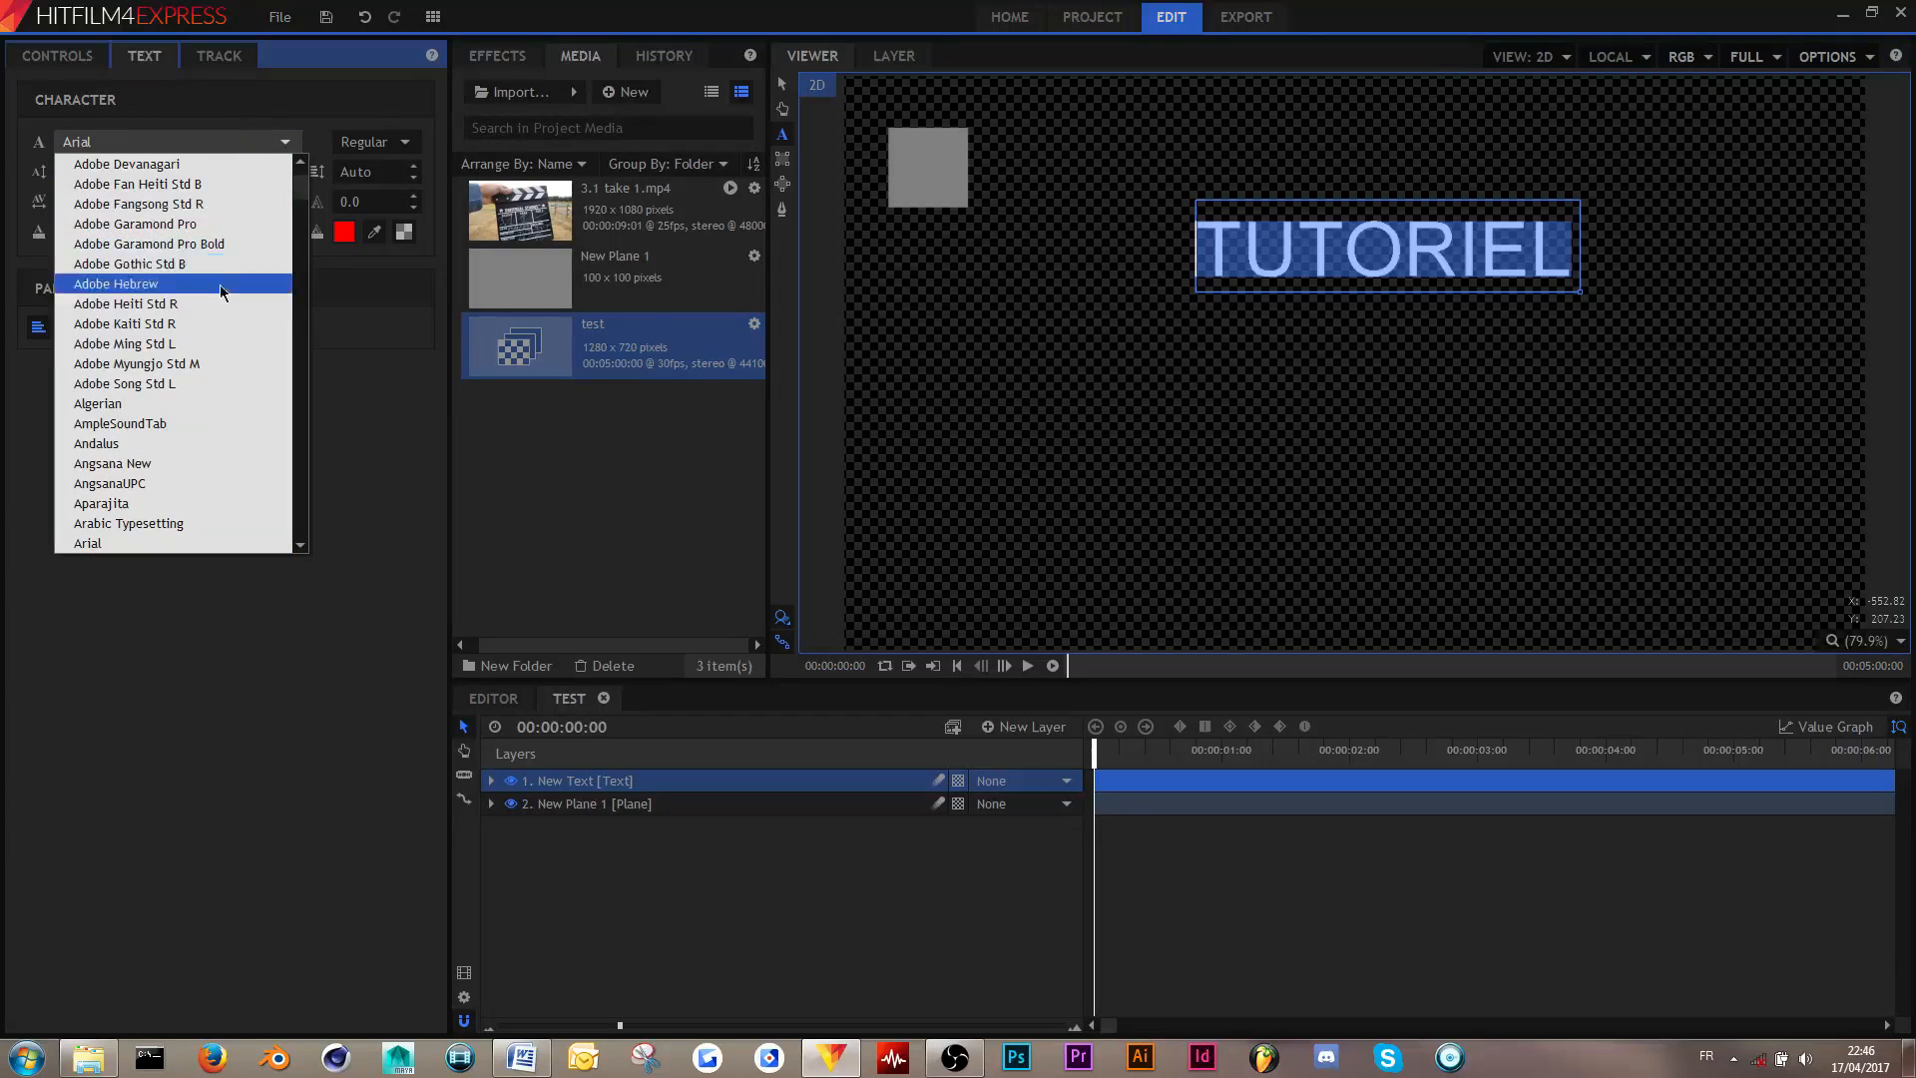
pyautogui.press('Escape')
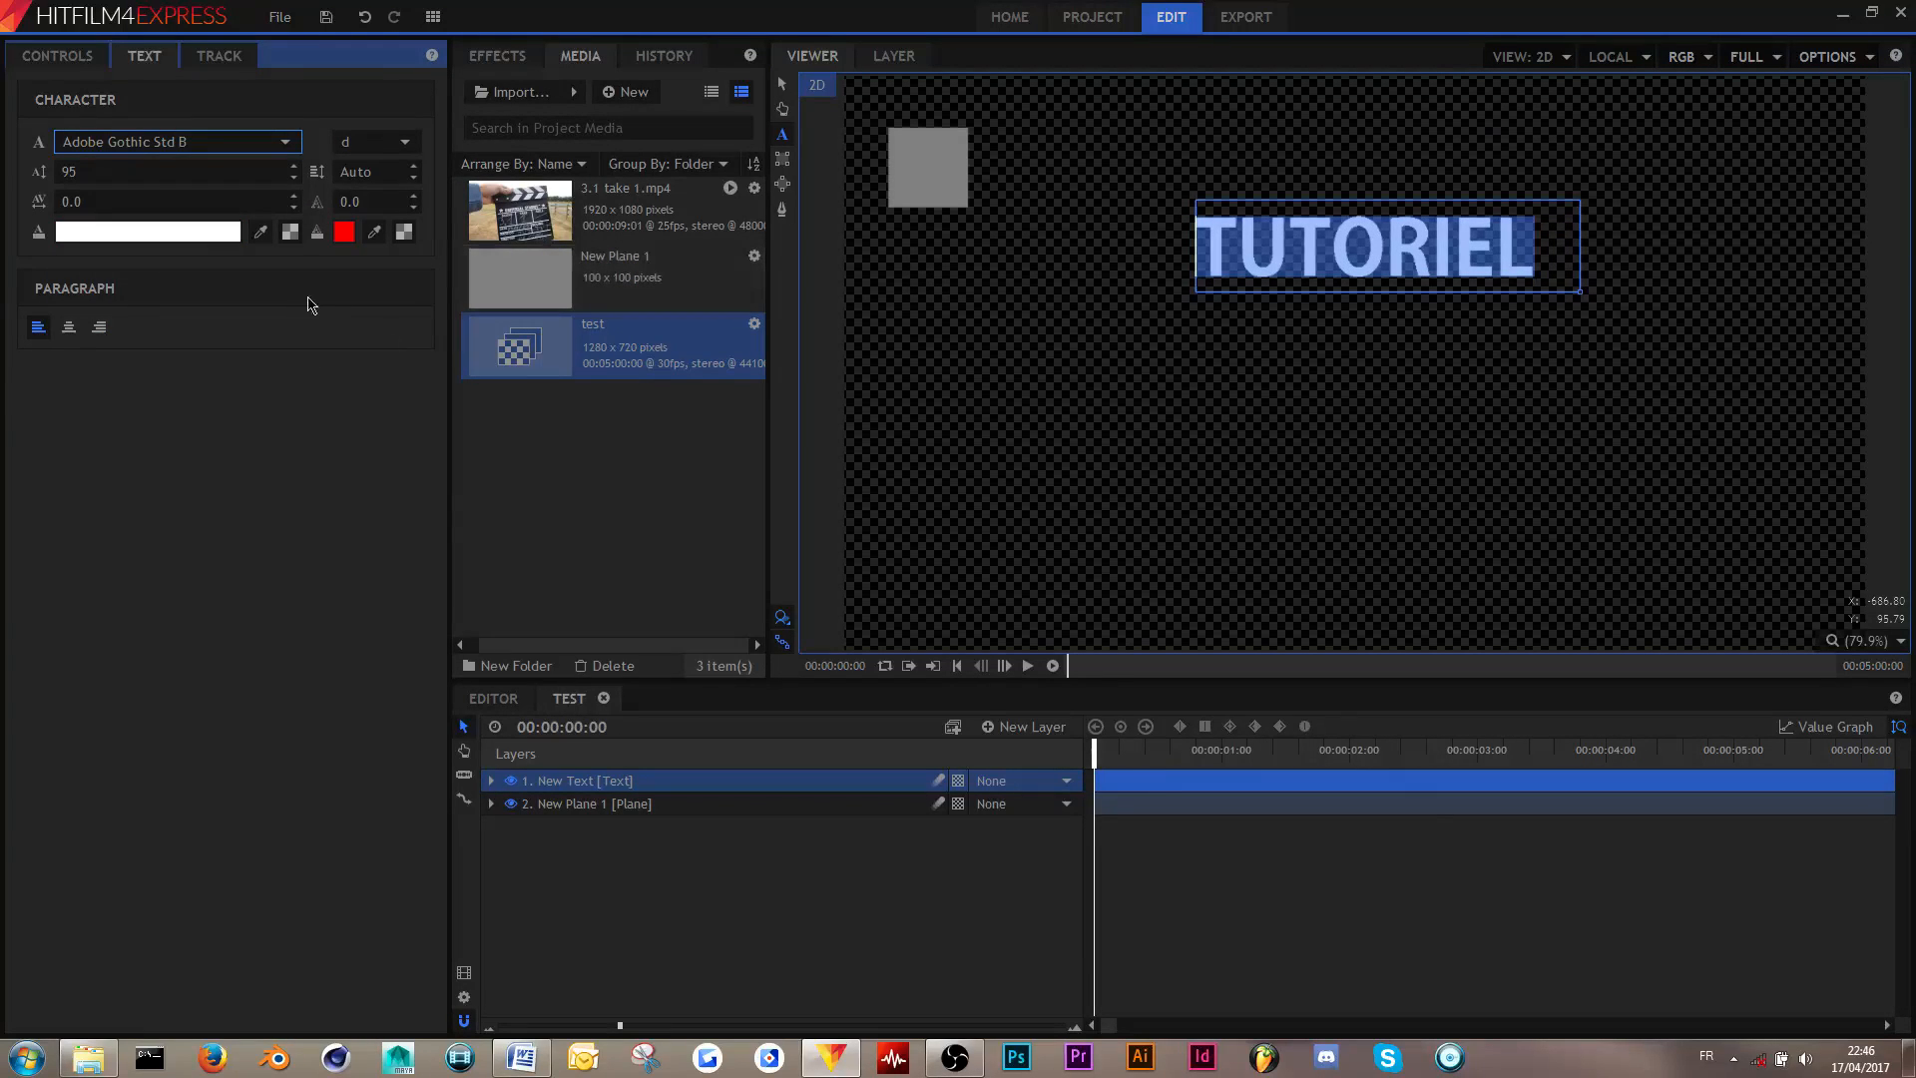
# - Try a character spacing of -34 on the text and reset it to 0
pyautogui.moveTo(267, 201); pyautogui.dragTo(212, 205)
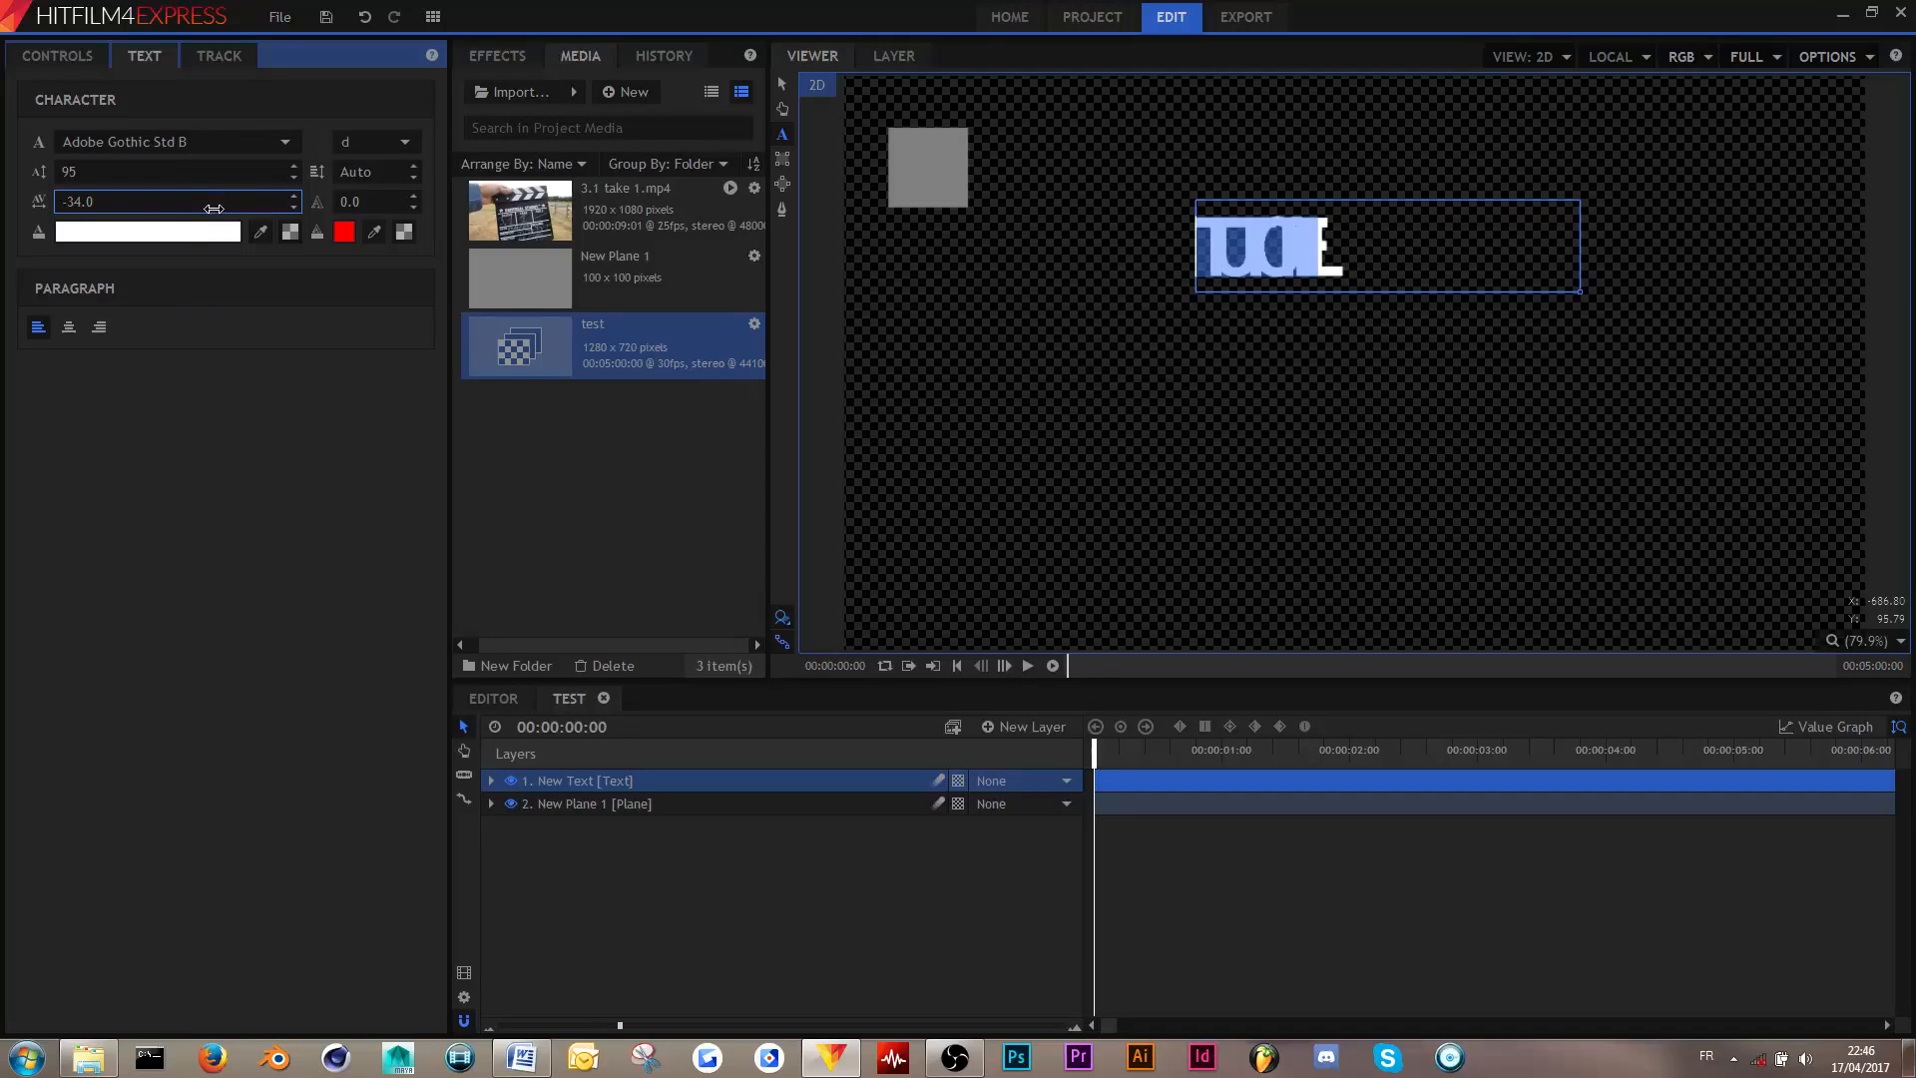
pyautogui.click(148, 200)
pyautogui.write('0')
pyautogui.press('Return')
# - Try line spacings of 20 and 1, settle on 0, and give the text an outline width of 3
pyautogui.moveTo(375, 172); pyautogui.dragTo(397, 172)
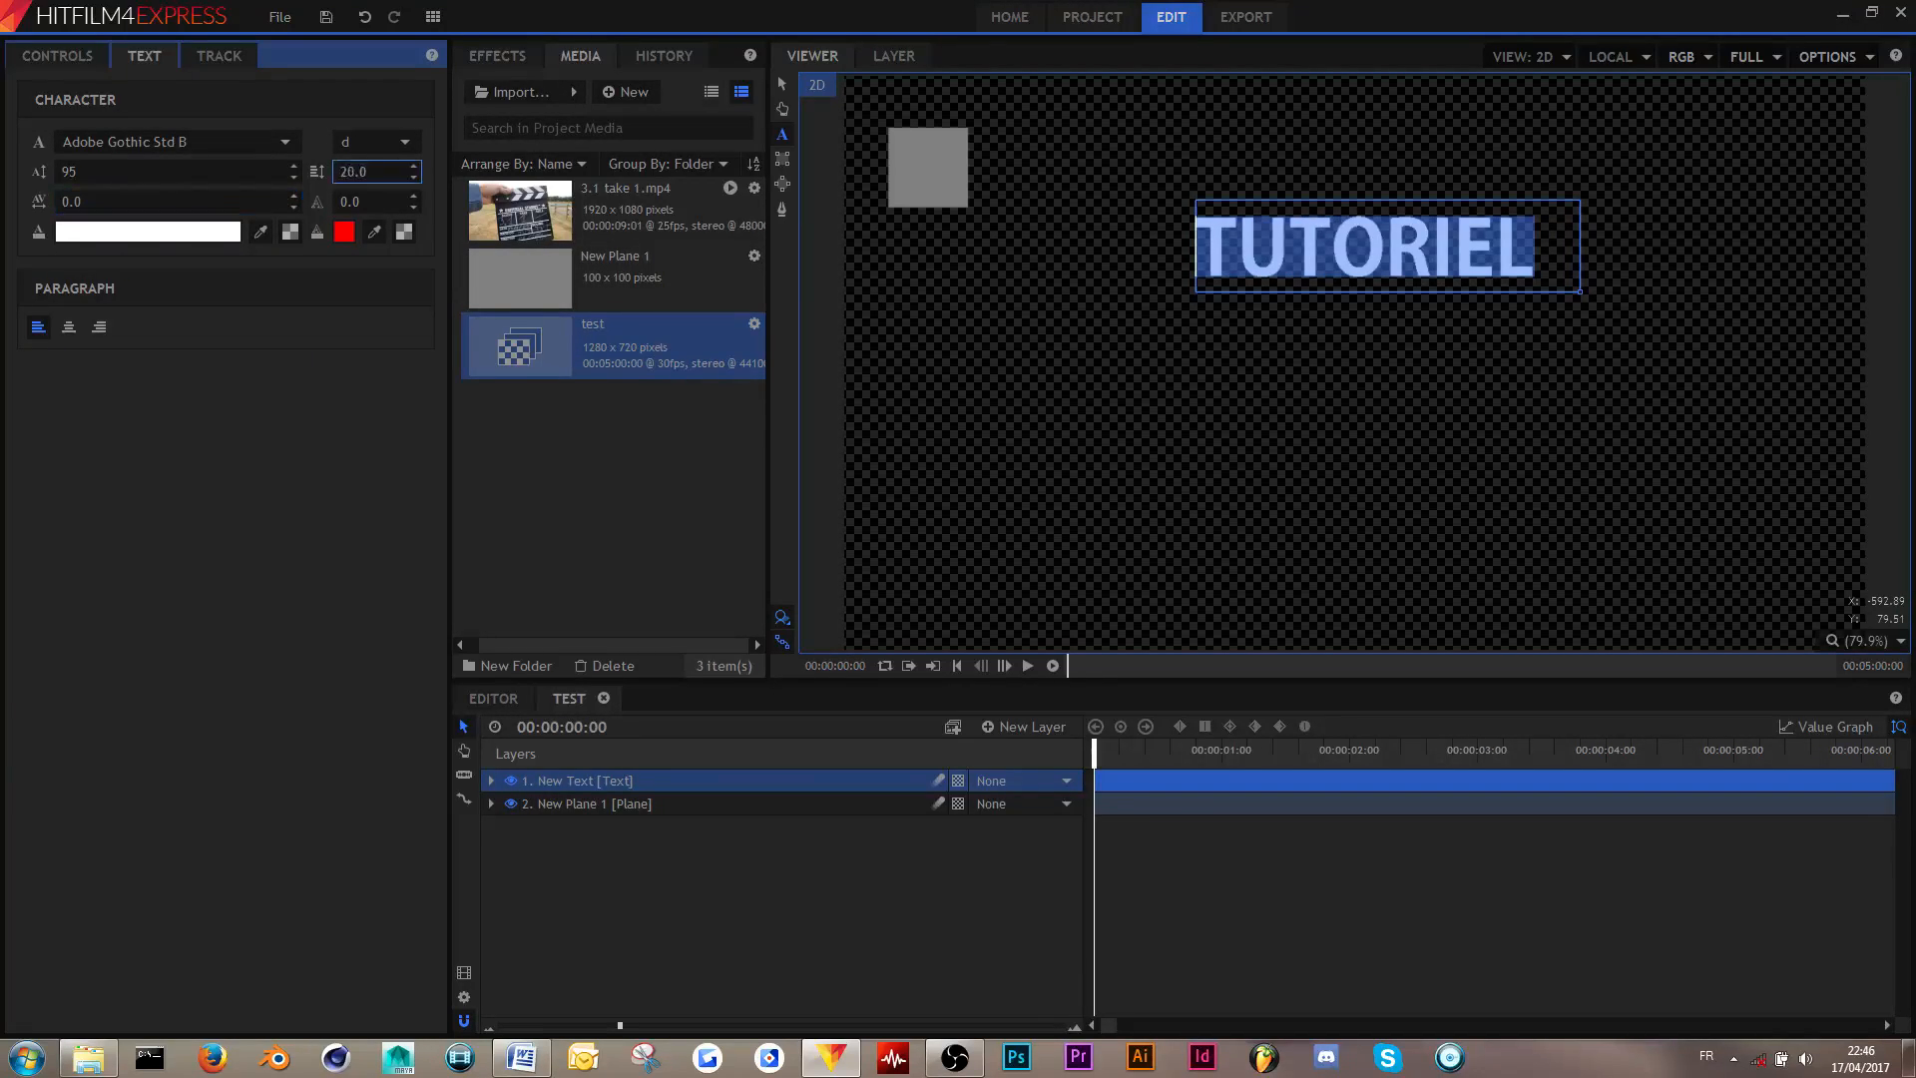
pyautogui.click(397, 179)
pyautogui.write('1')
pyautogui.press('Return')
pyautogui.click(388, 173)
pyautogui.write('0')
pyautogui.press('Return')
pyautogui.moveTo(382, 201); pyautogui.dragTo(394, 201)
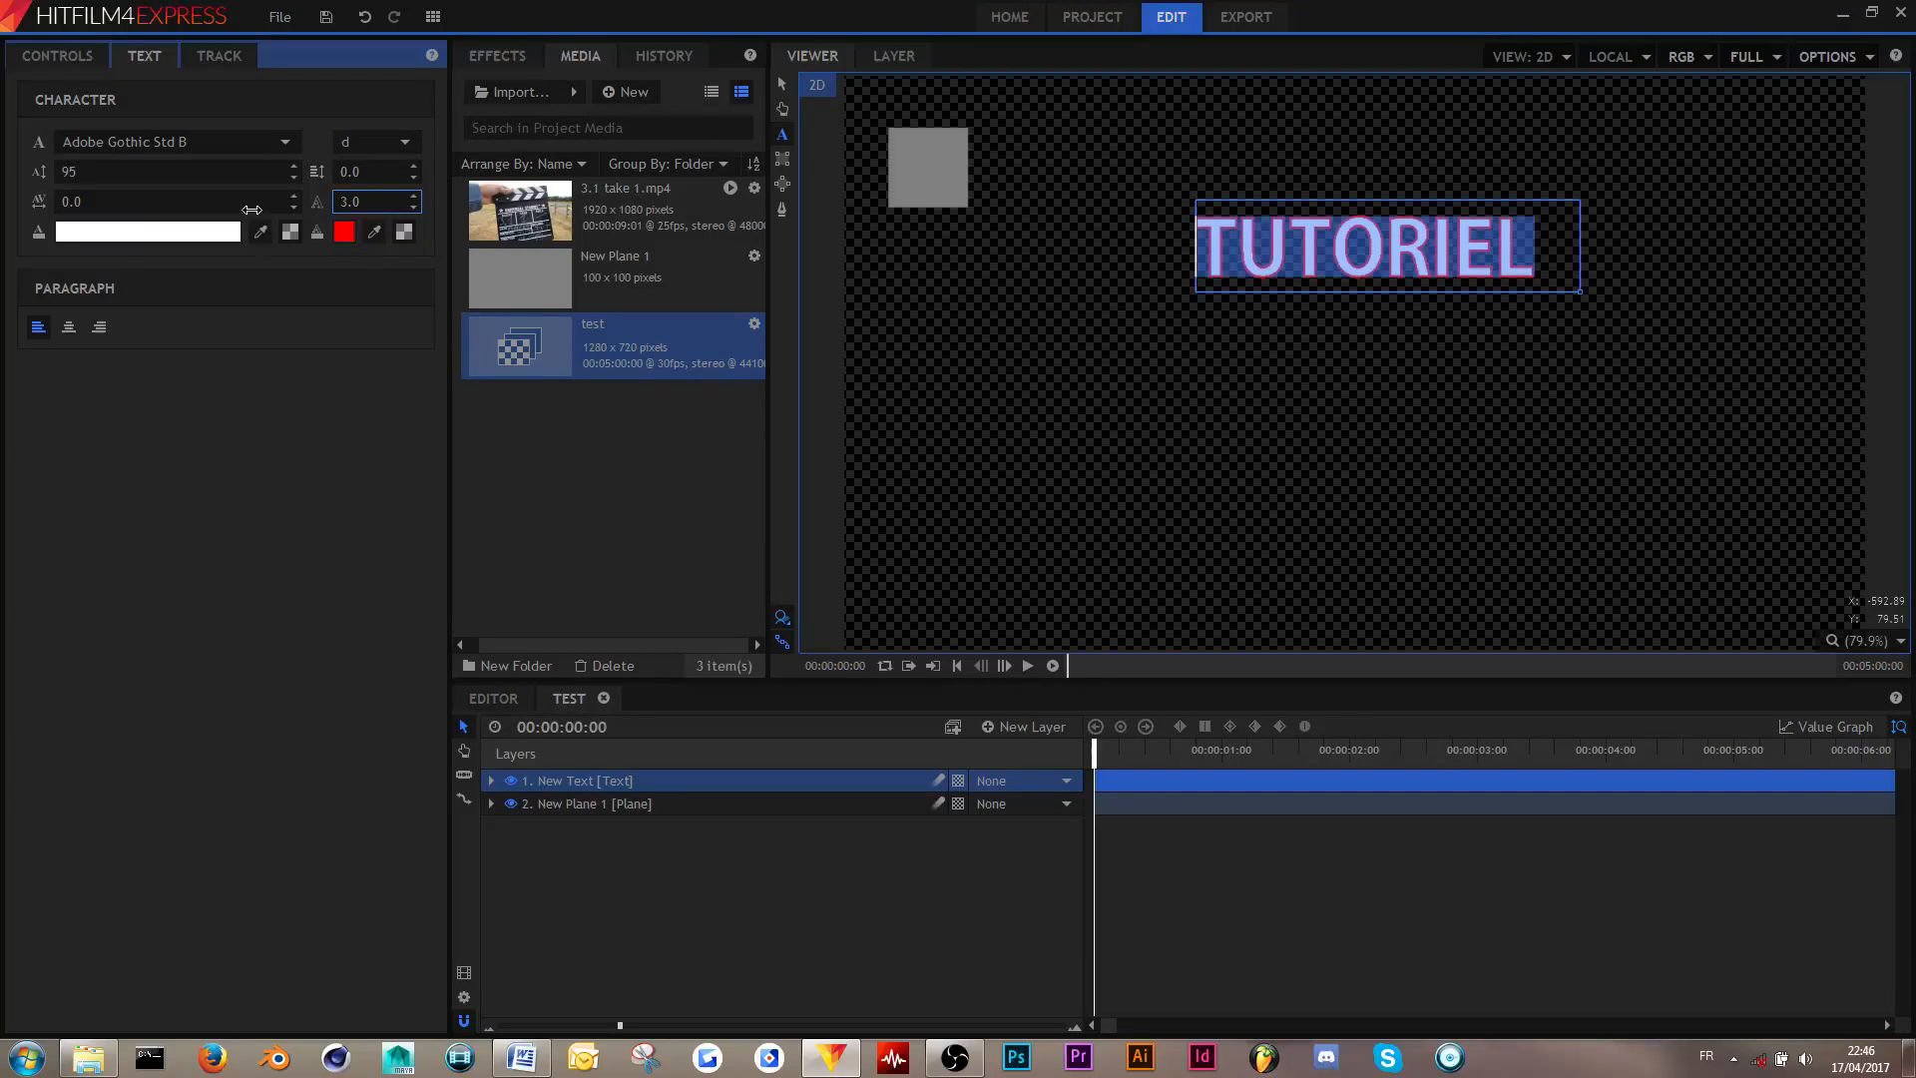
pyautogui.press('Escape')
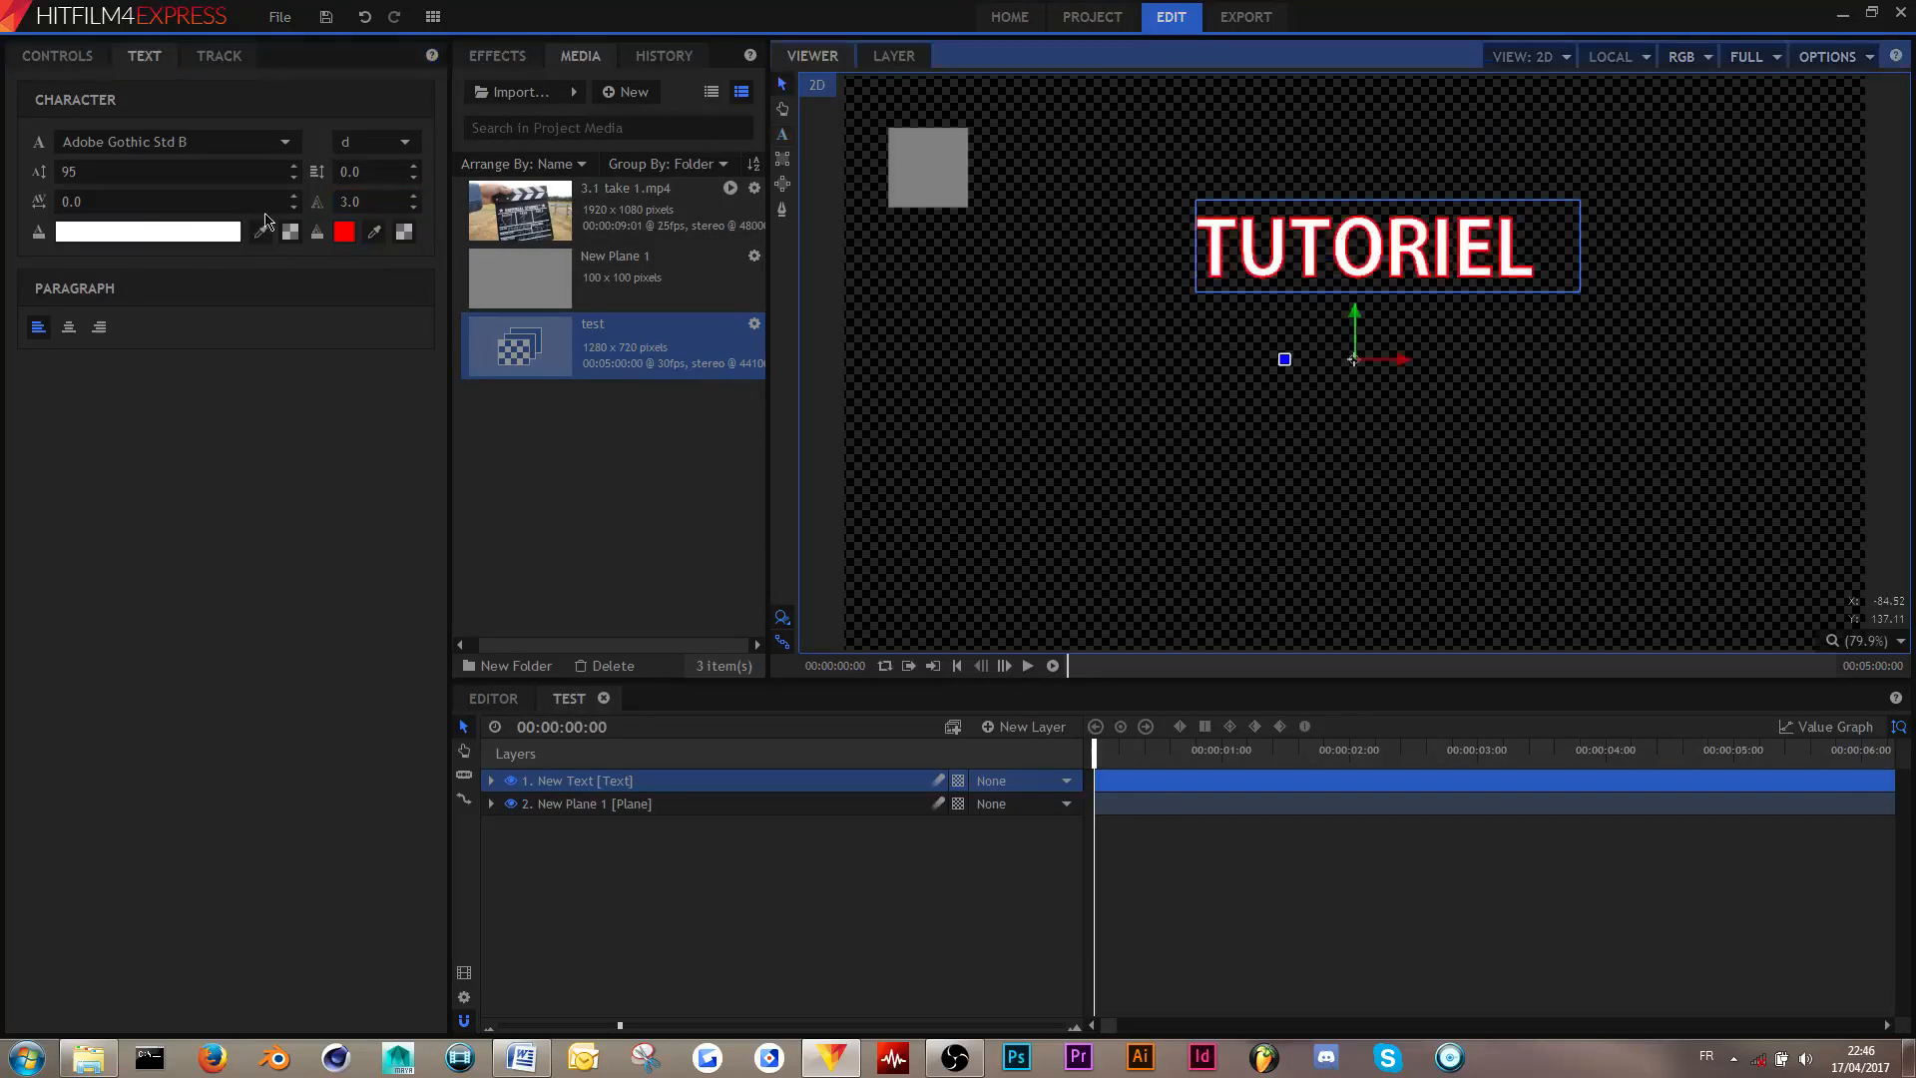
# - Select the whole text again, choose font style d, and centre the text within its box
pyautogui.click(383, 145)
pyautogui.click(385, 148)
pyautogui.doubleClick(1281, 284)
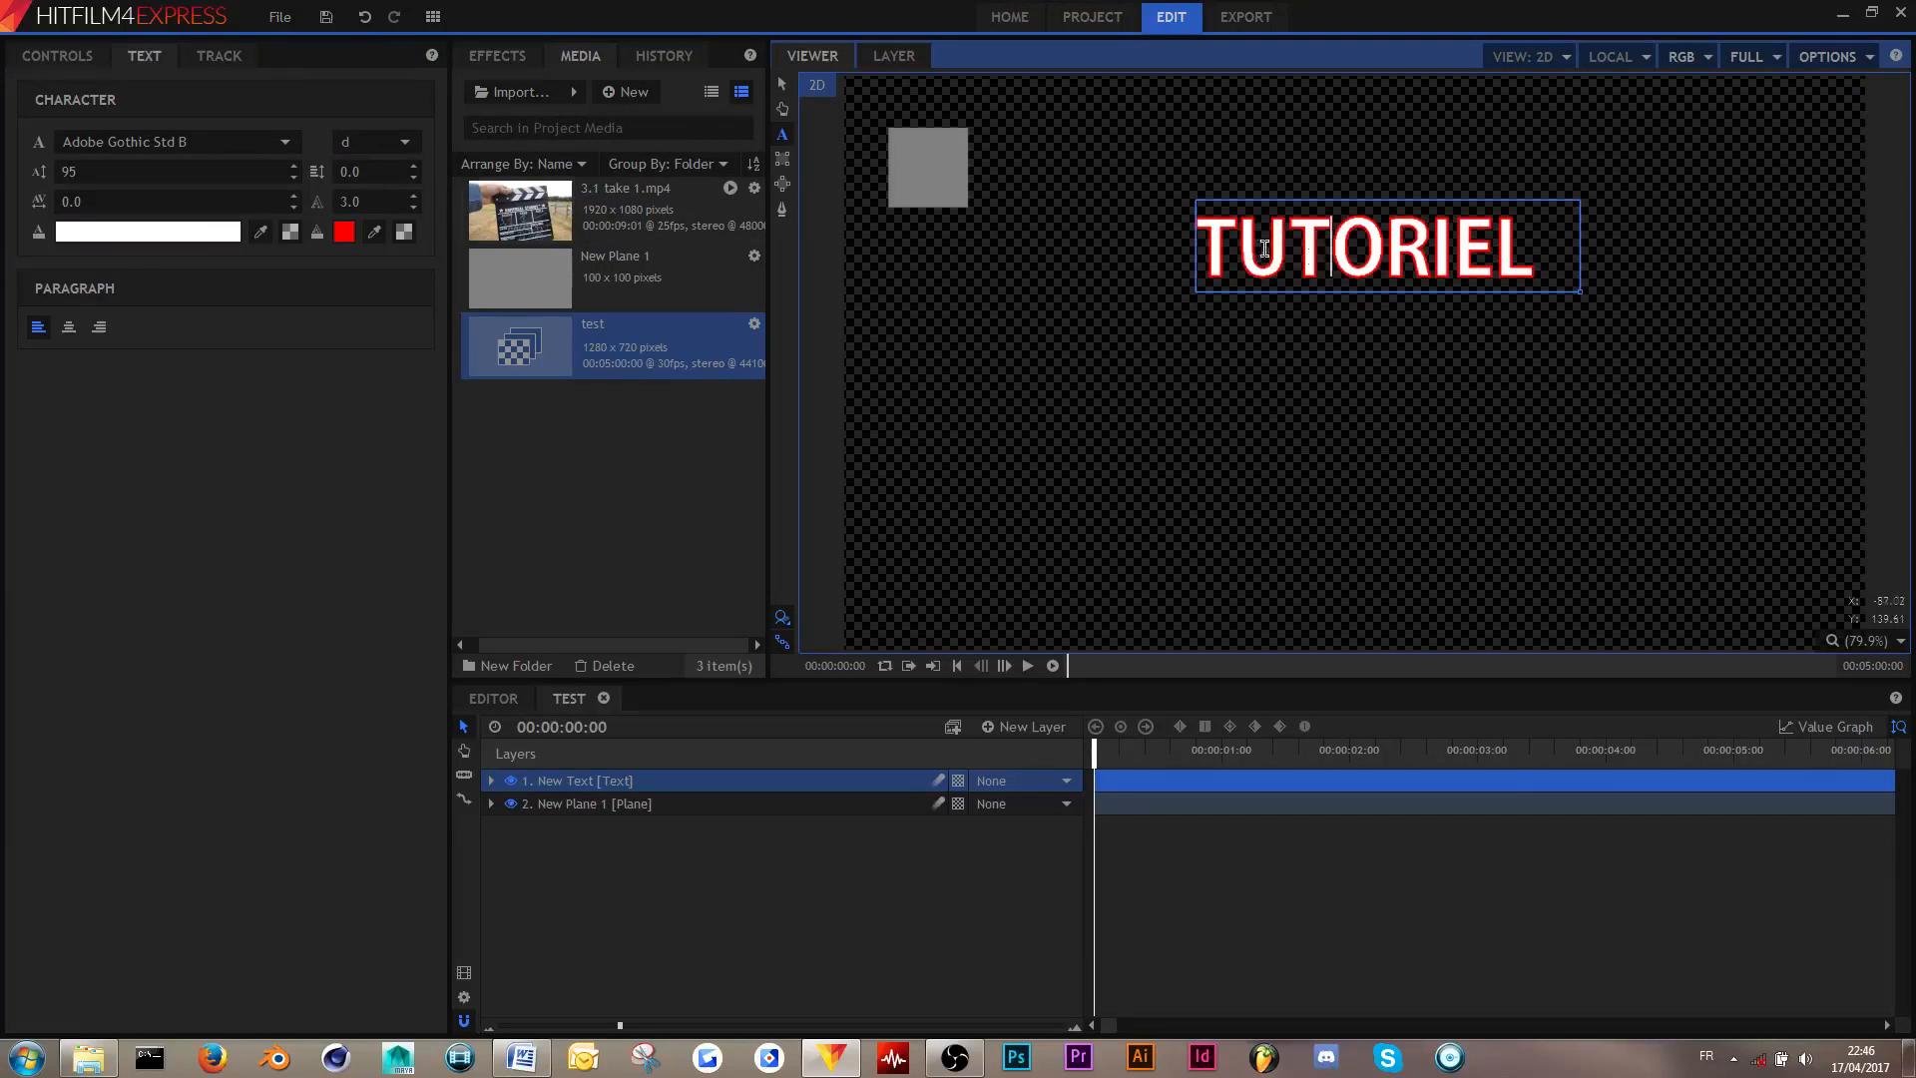
pyautogui.hotkey('ctrl', 'a')
pyautogui.click(377, 147)
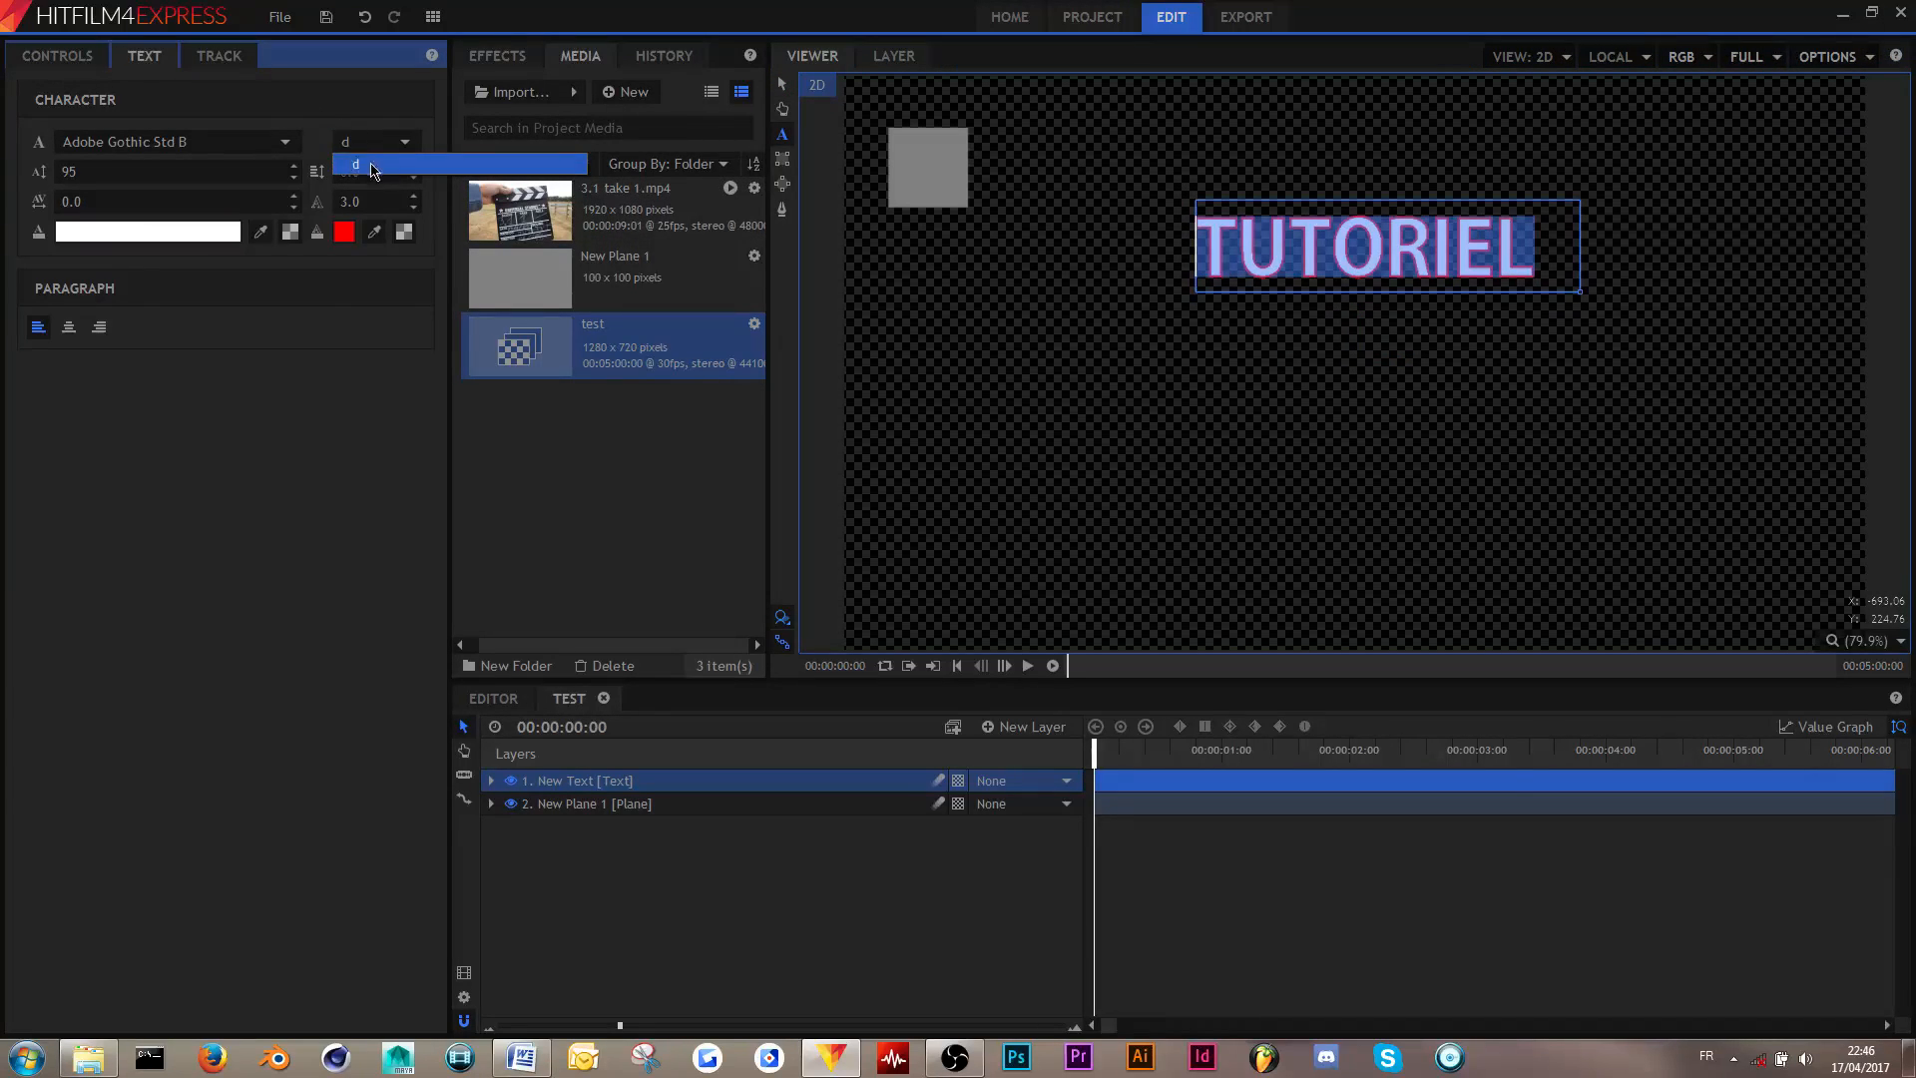
pyautogui.click(380, 169)
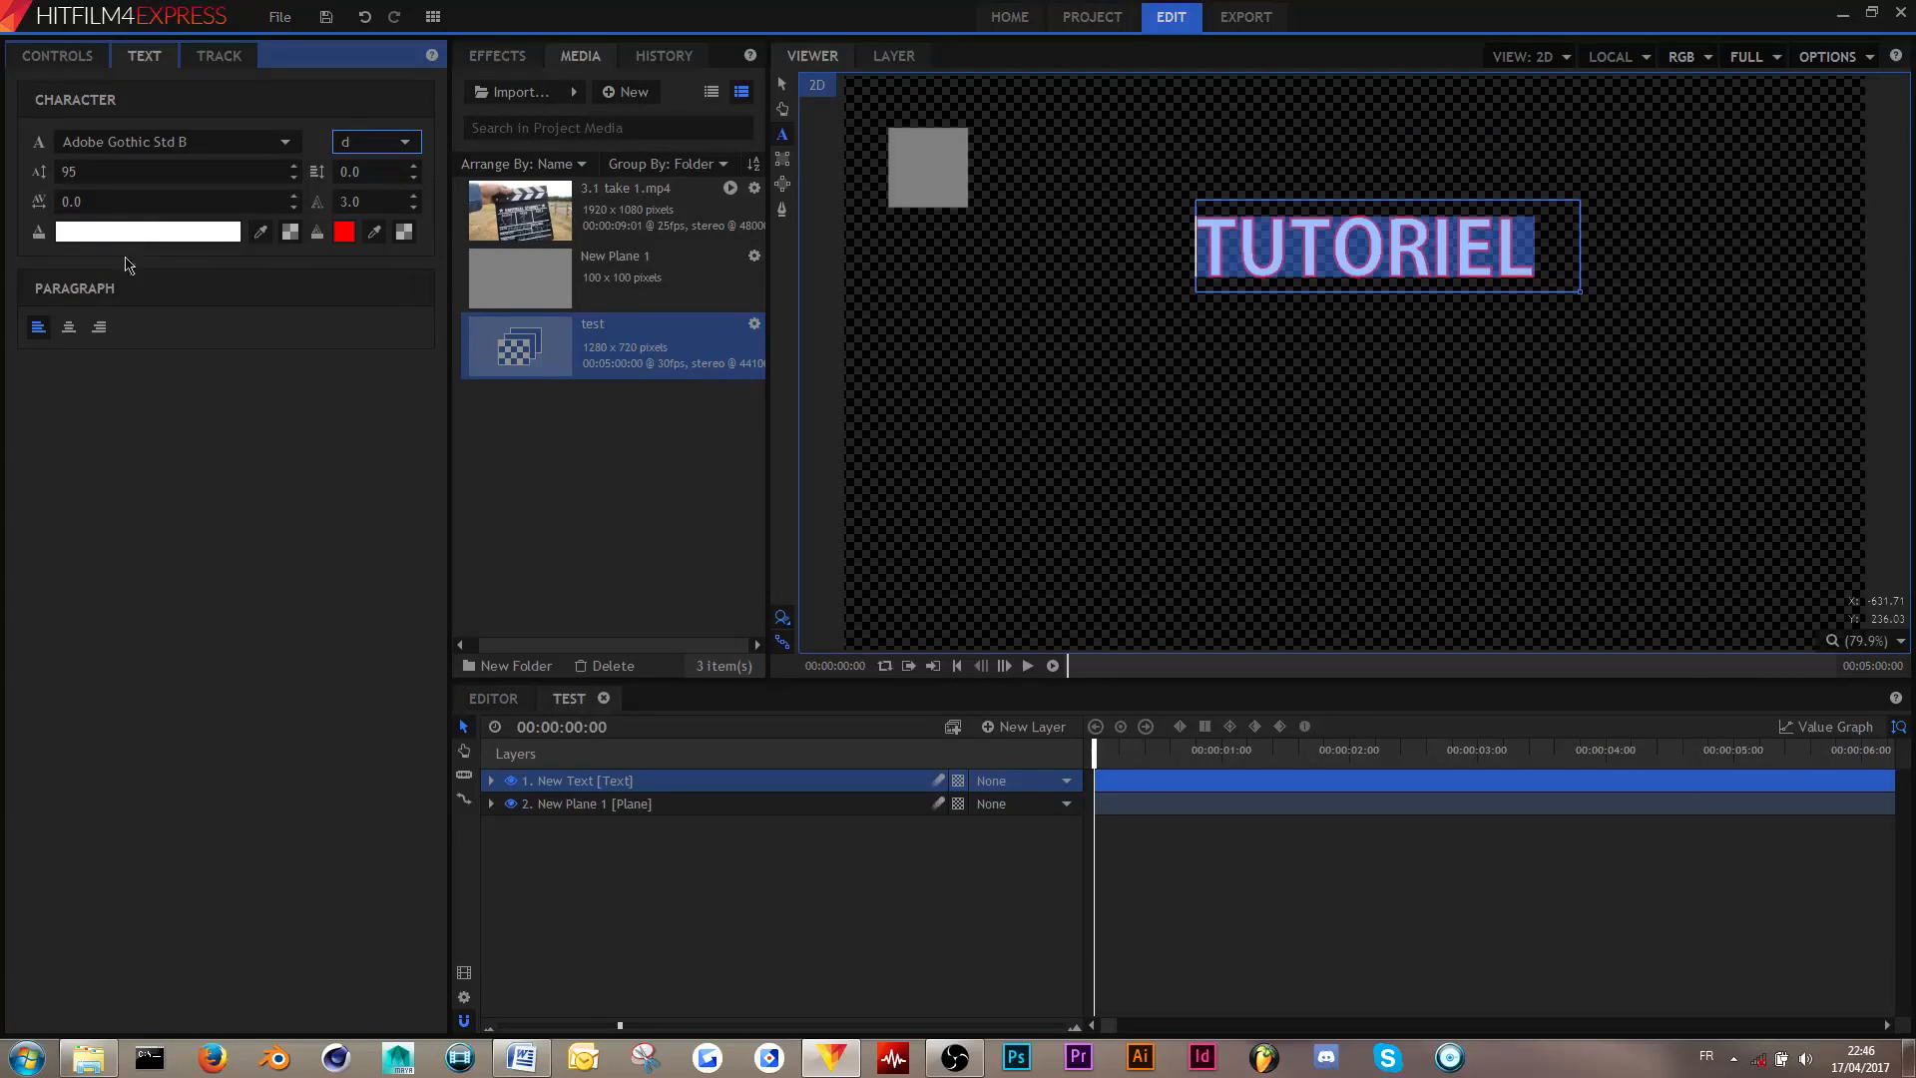
pyautogui.click(69, 328)
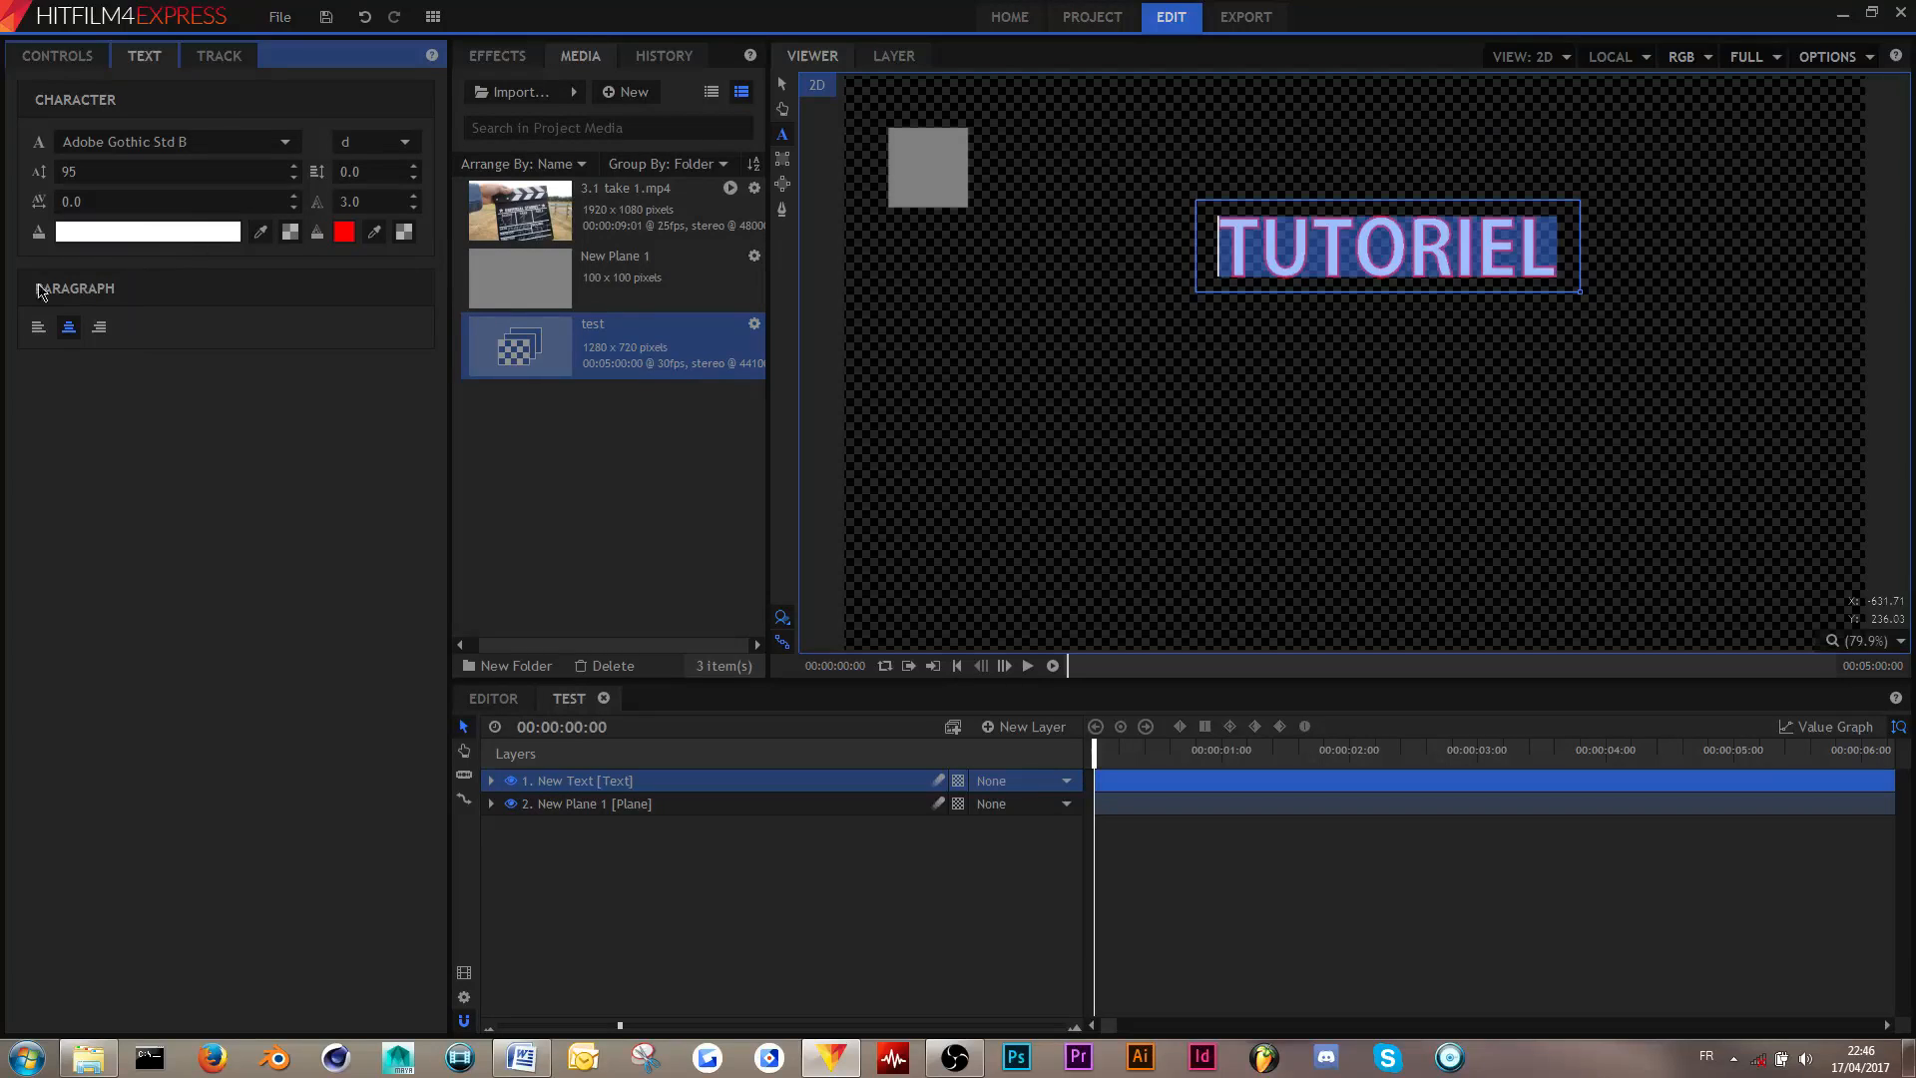
# - Change the text's fill colour to black (#000000) and leave text editing
pyautogui.click(131, 233)
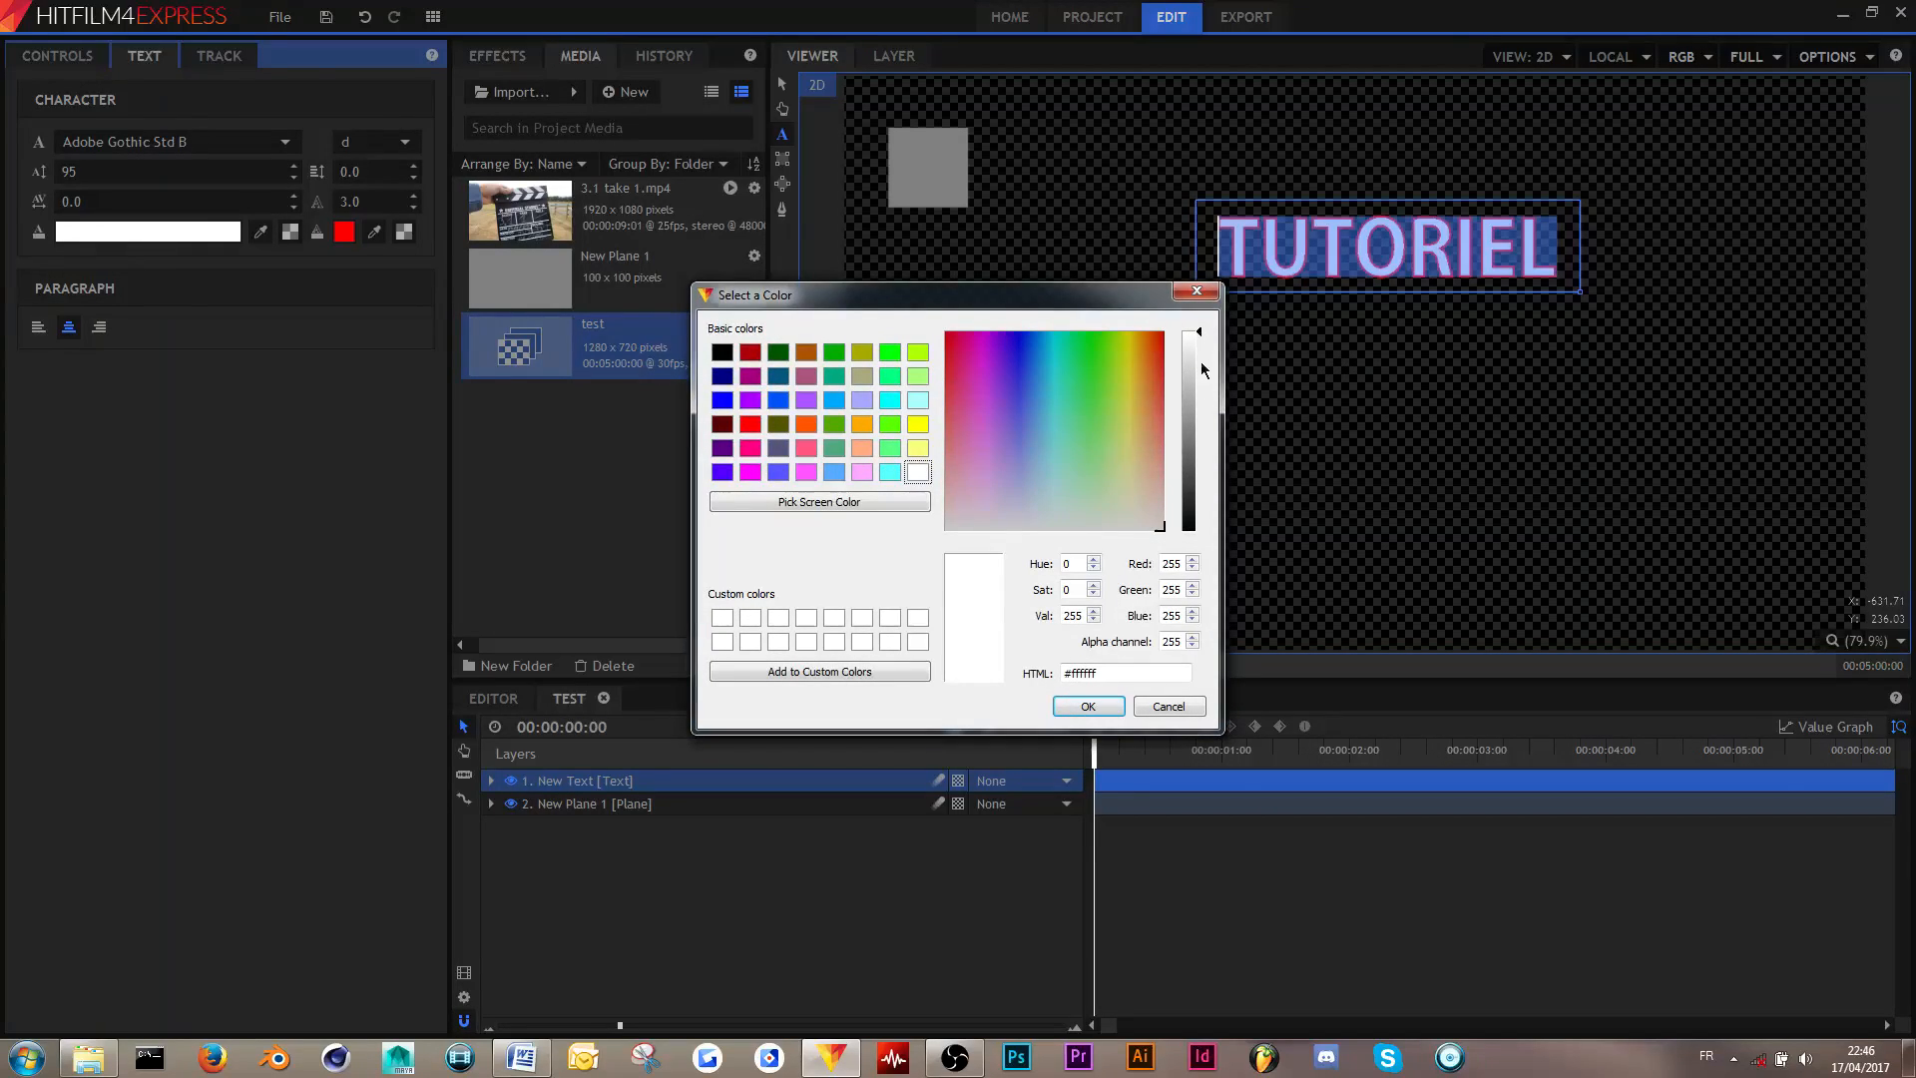
pyautogui.moveTo(1201, 346); pyautogui.dragTo(1198, 591)
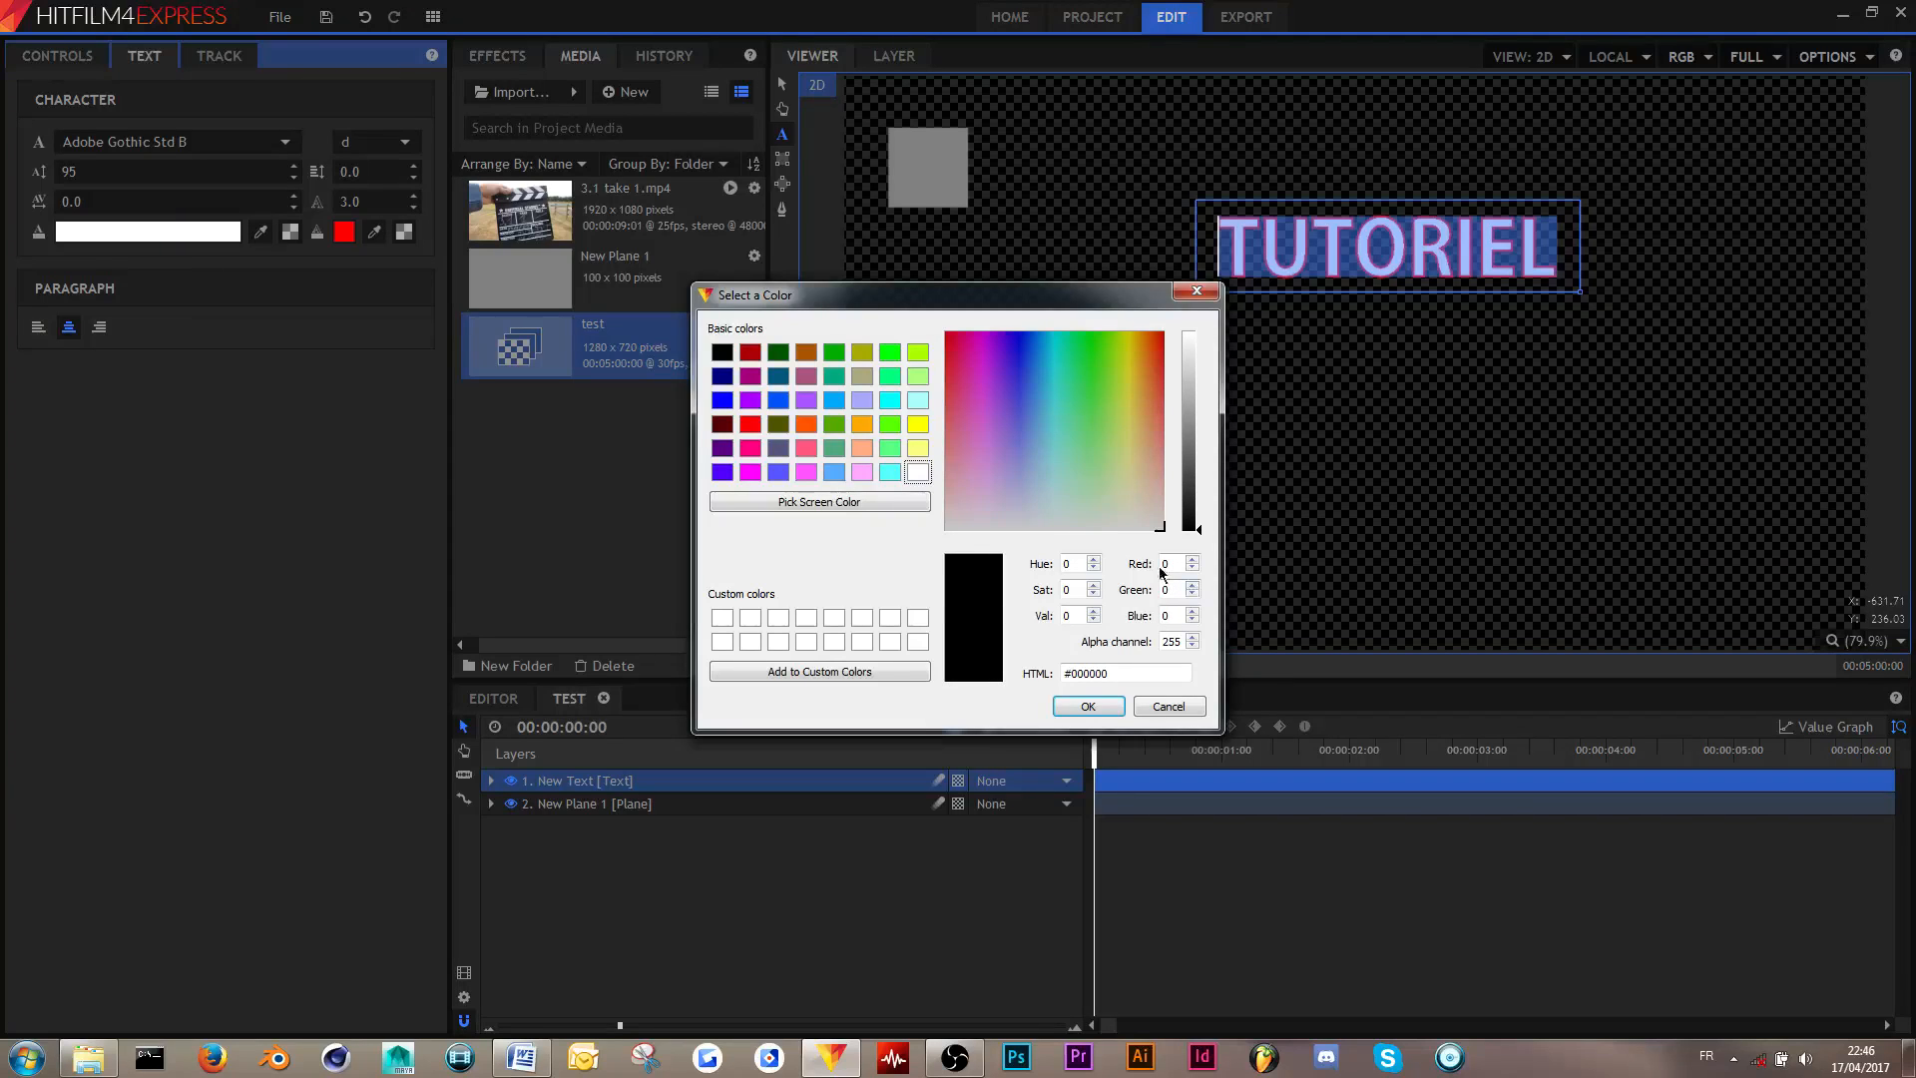
pyautogui.click(1093, 705)
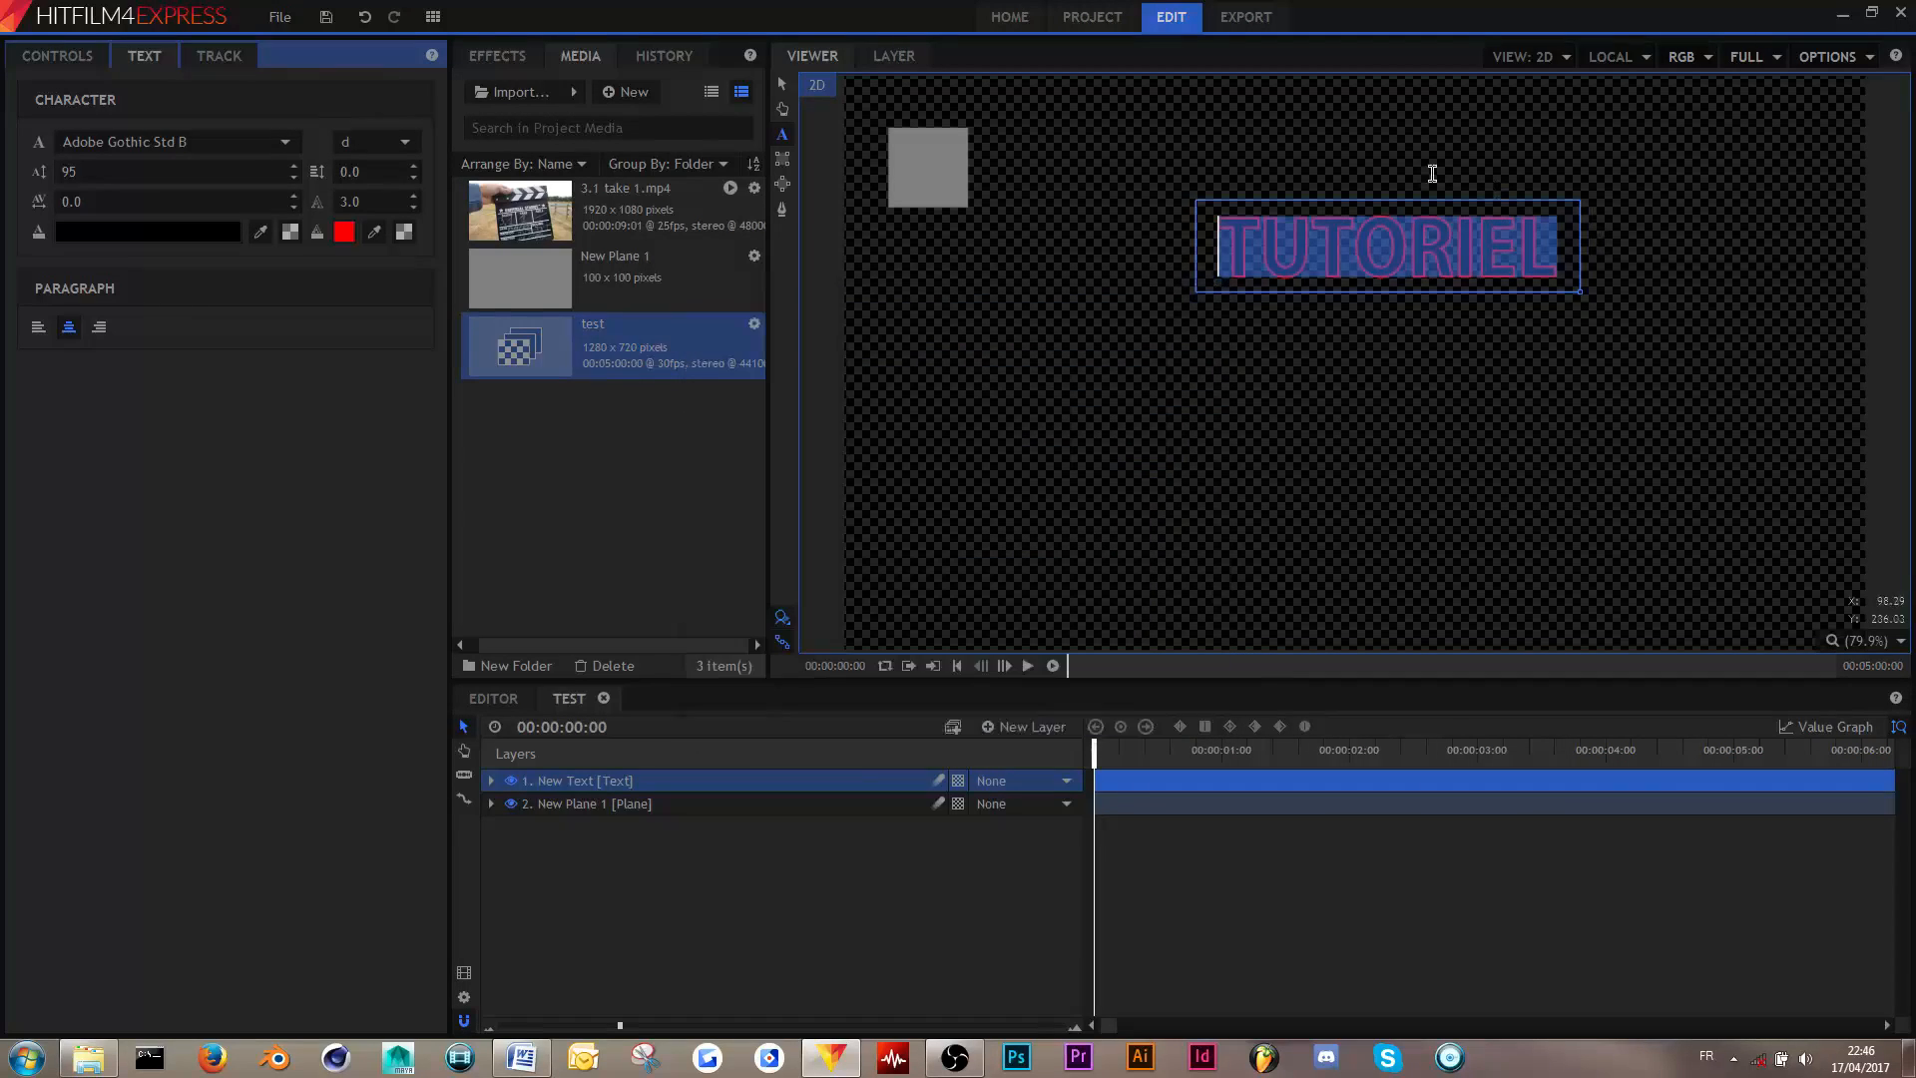
pyautogui.click(1342, 275)
# - Try to set the fill colour to white with only the text layer selected
pyautogui.click(150, 239)
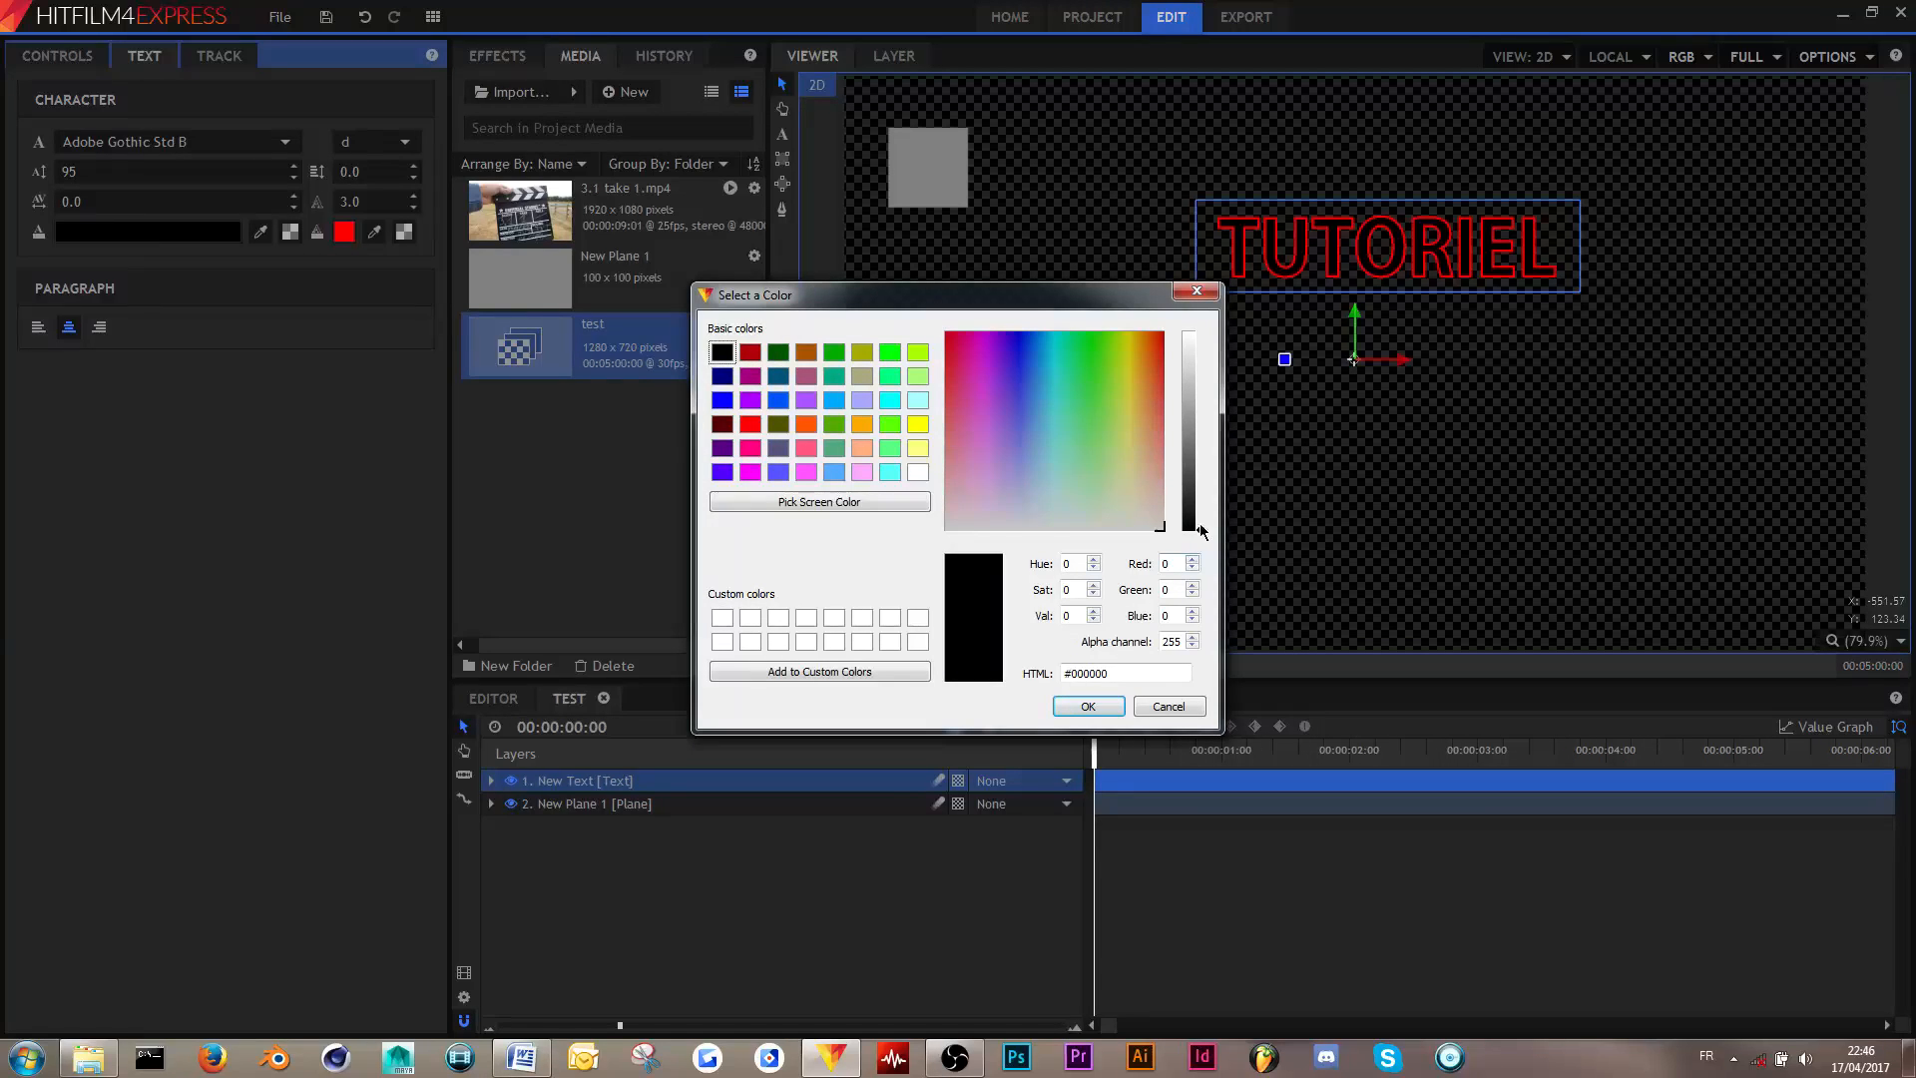
pyautogui.moveTo(1203, 532); pyautogui.dragTo(1163, 288)
pyautogui.click(1102, 706)
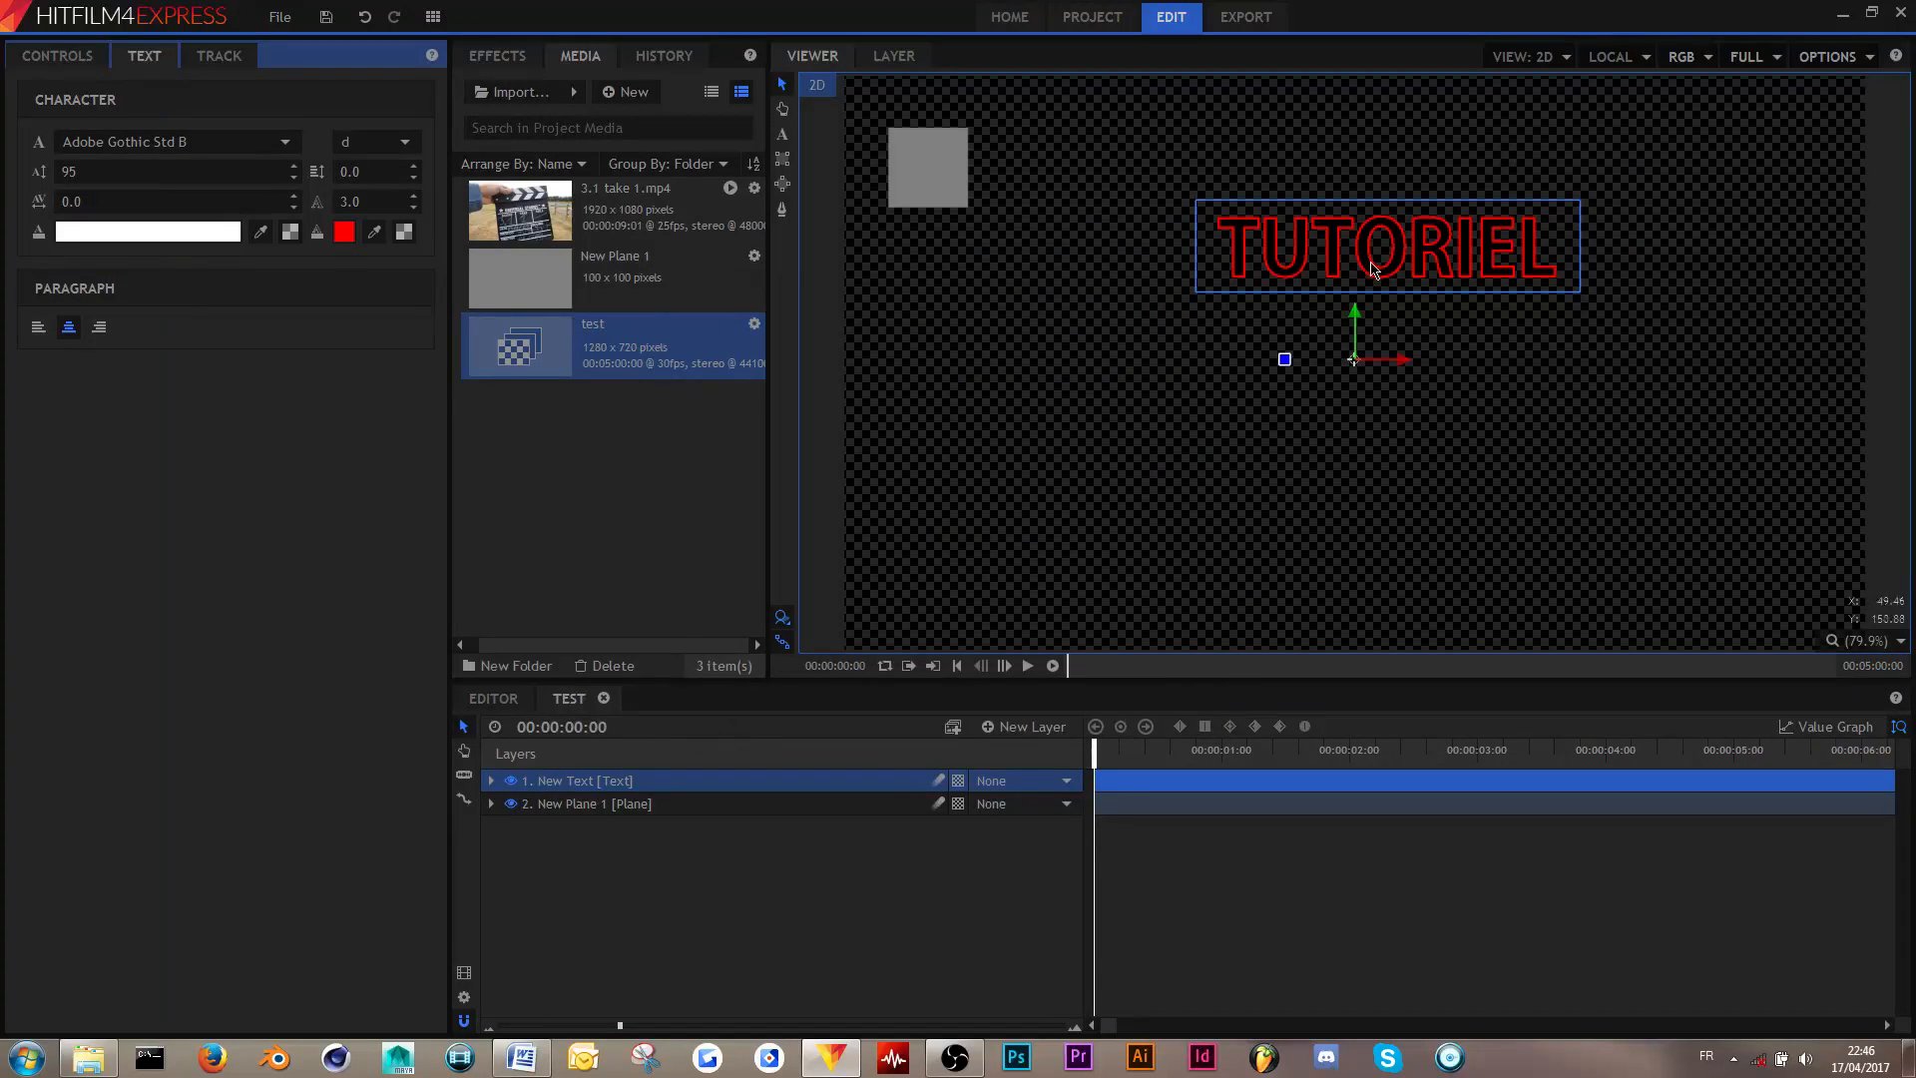
pyautogui.doubleClick(1371, 261)
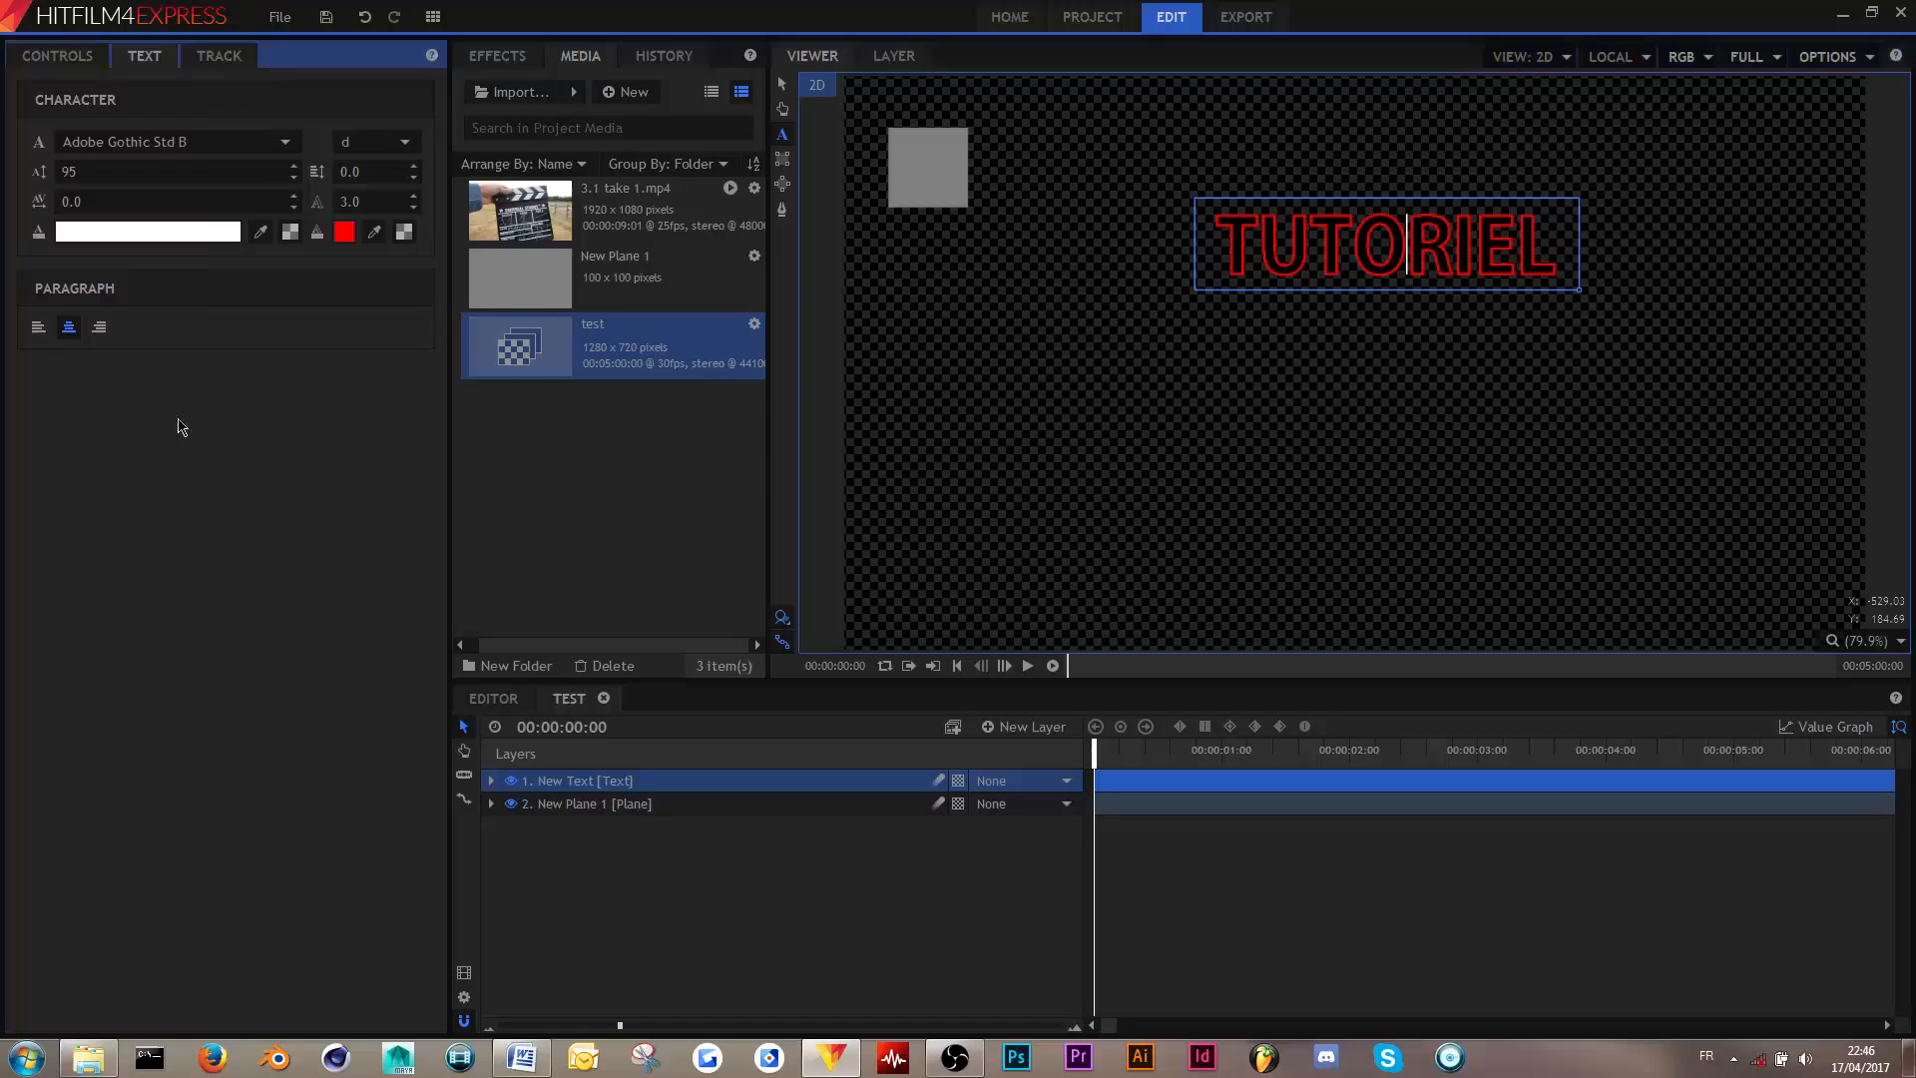
# - Select all the characters of TUTORIEL and set their fill colour to white
pyautogui.click(1538, 404)
pyautogui.doubleClick(1347, 250)
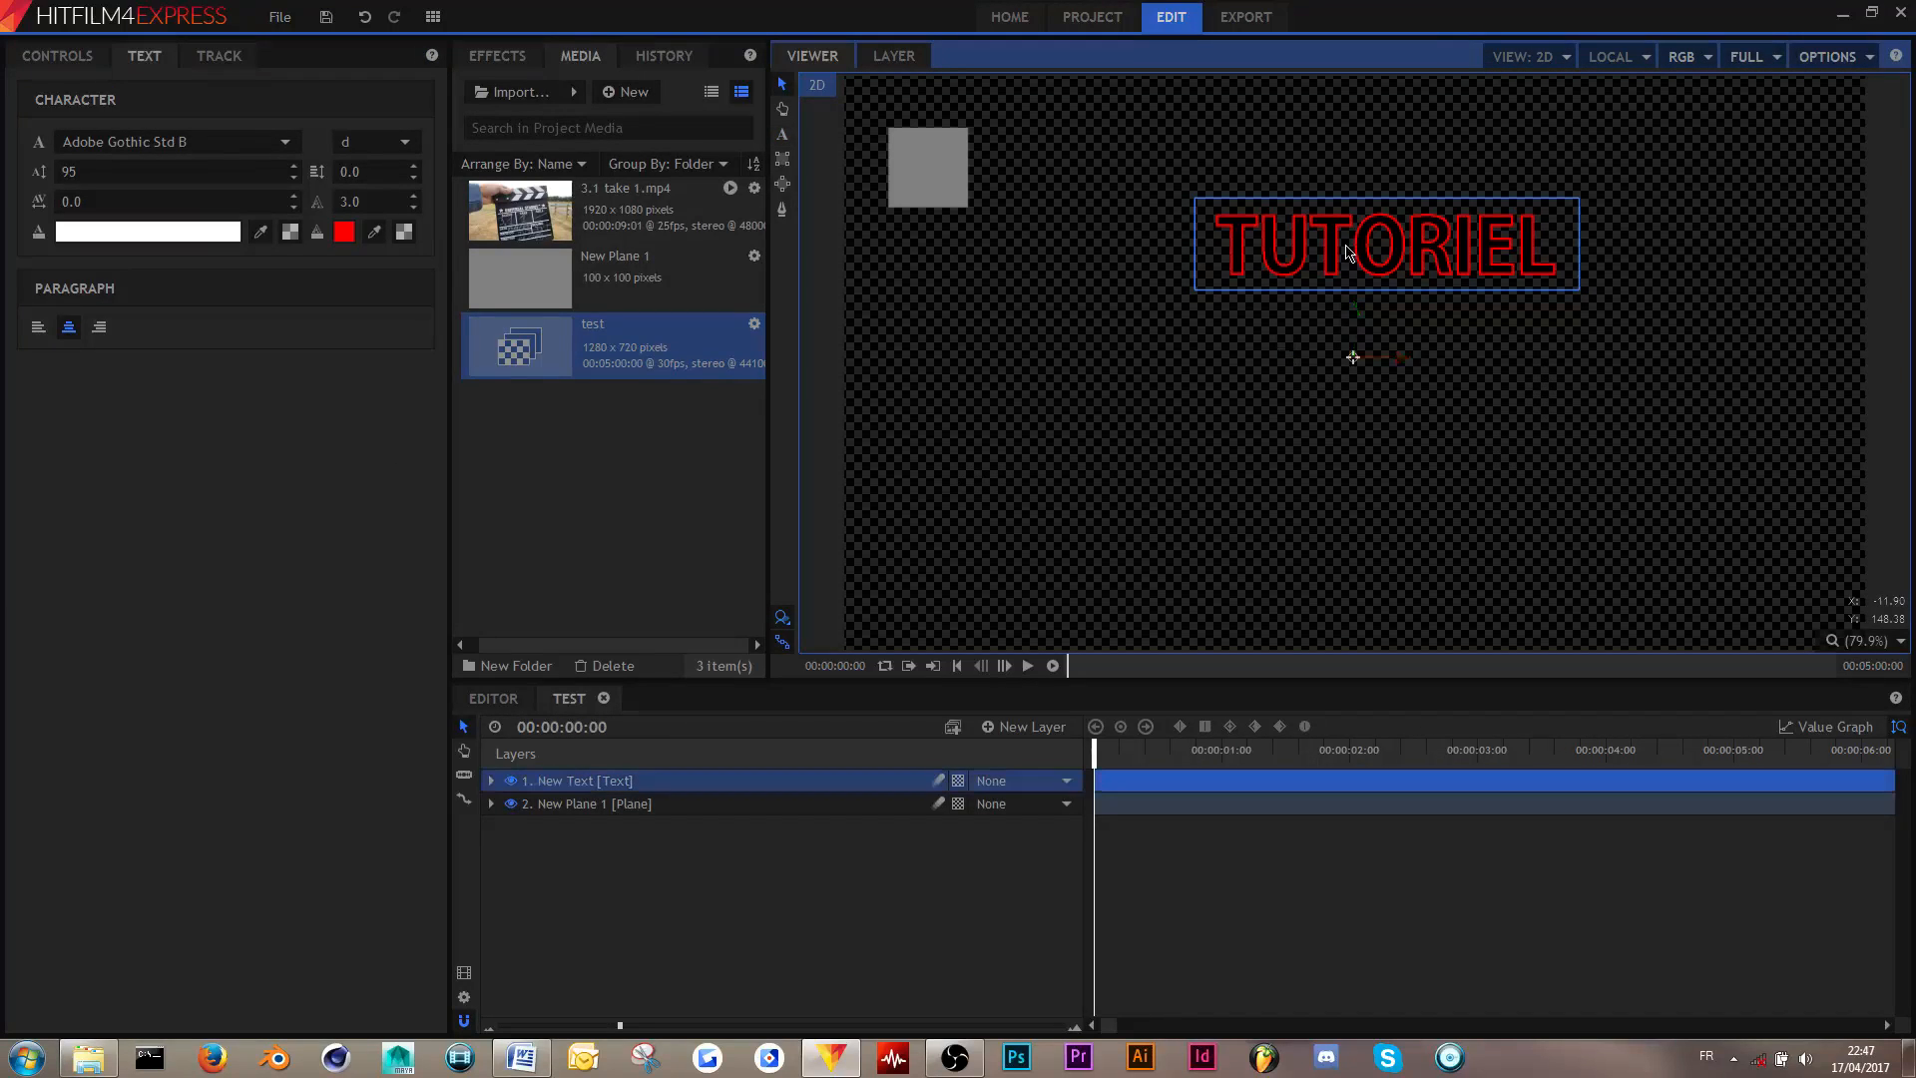
pyautogui.moveTo(1196, 242); pyautogui.dragTo(1530, 242)
pyautogui.moveTo(1531, 242); pyautogui.dragTo(1601, 243)
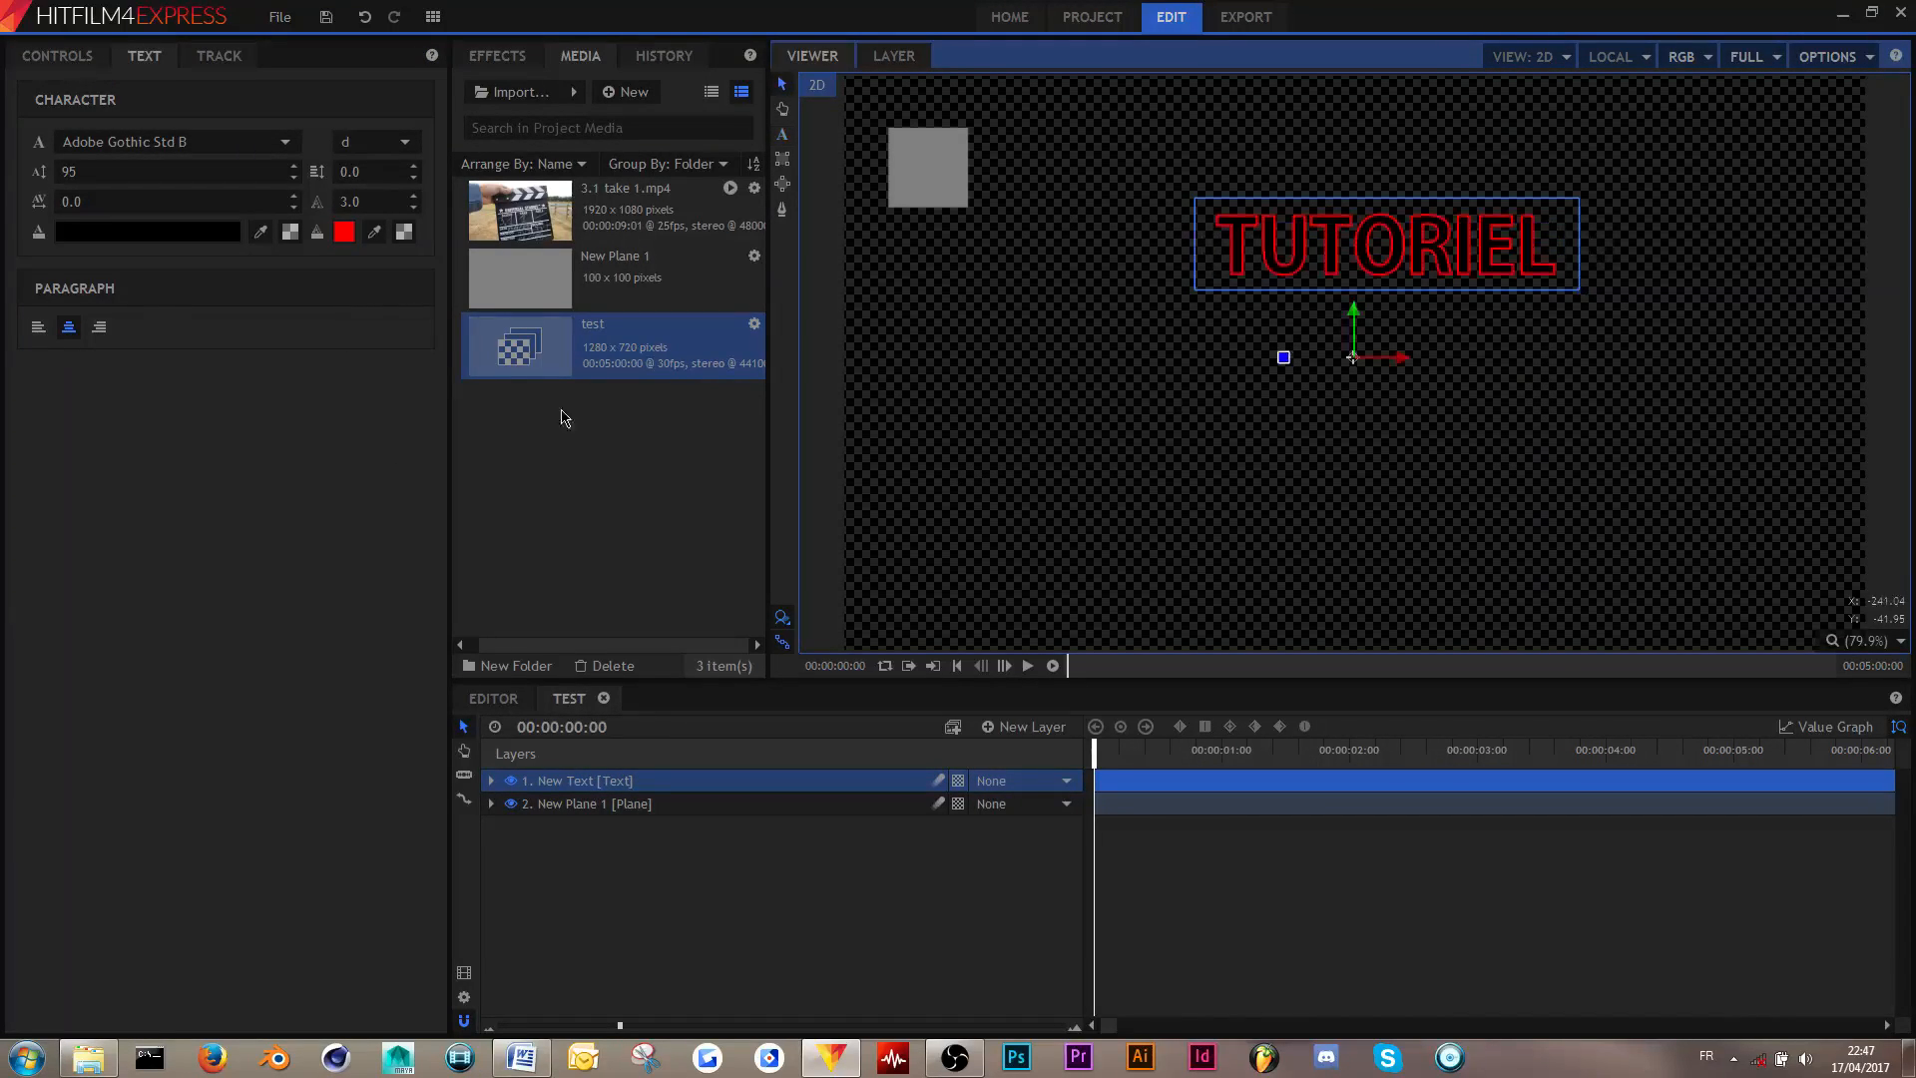
pyautogui.doubleClick(1305, 245)
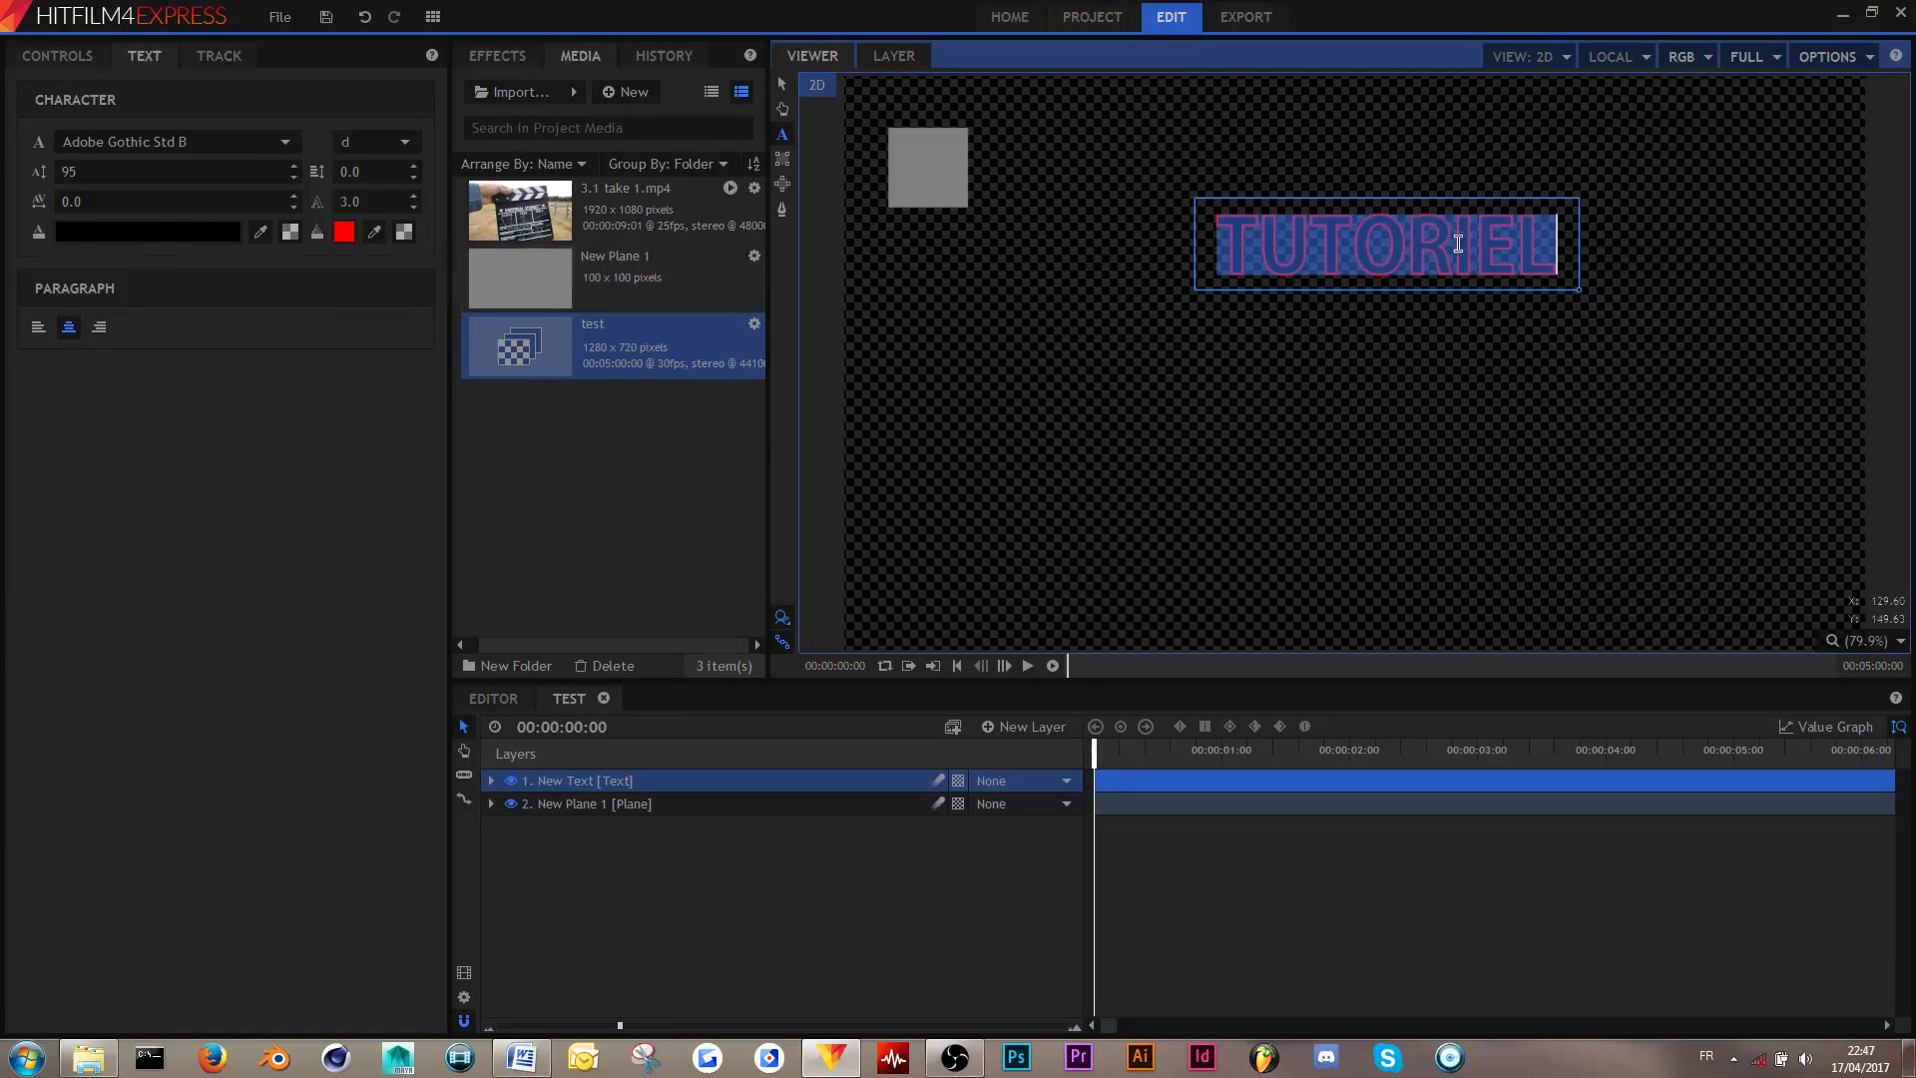
pyautogui.click(1258, 244)
pyautogui.press('ctrl')
pyautogui.moveTo(1228, 243); pyautogui.dragTo(1595, 248)
pyautogui.press('ctrl')
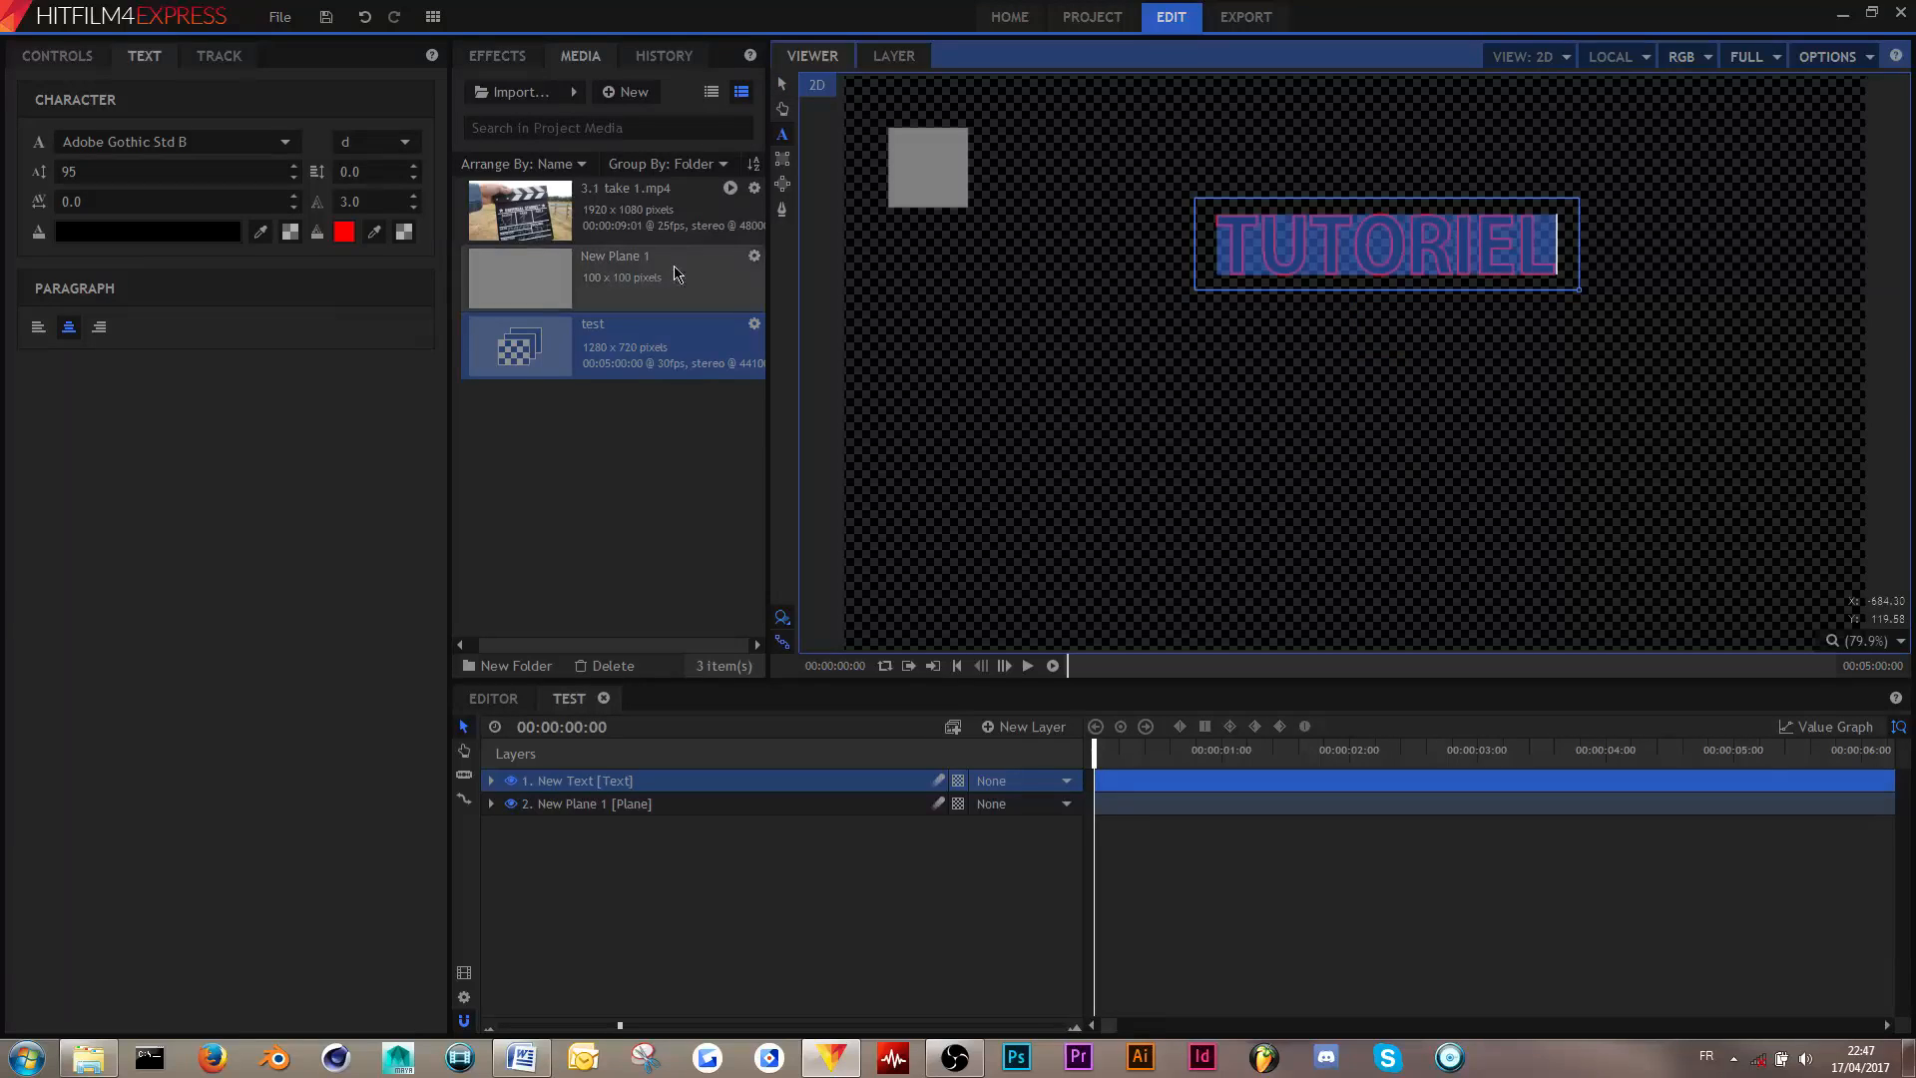
pyautogui.click(223, 245)
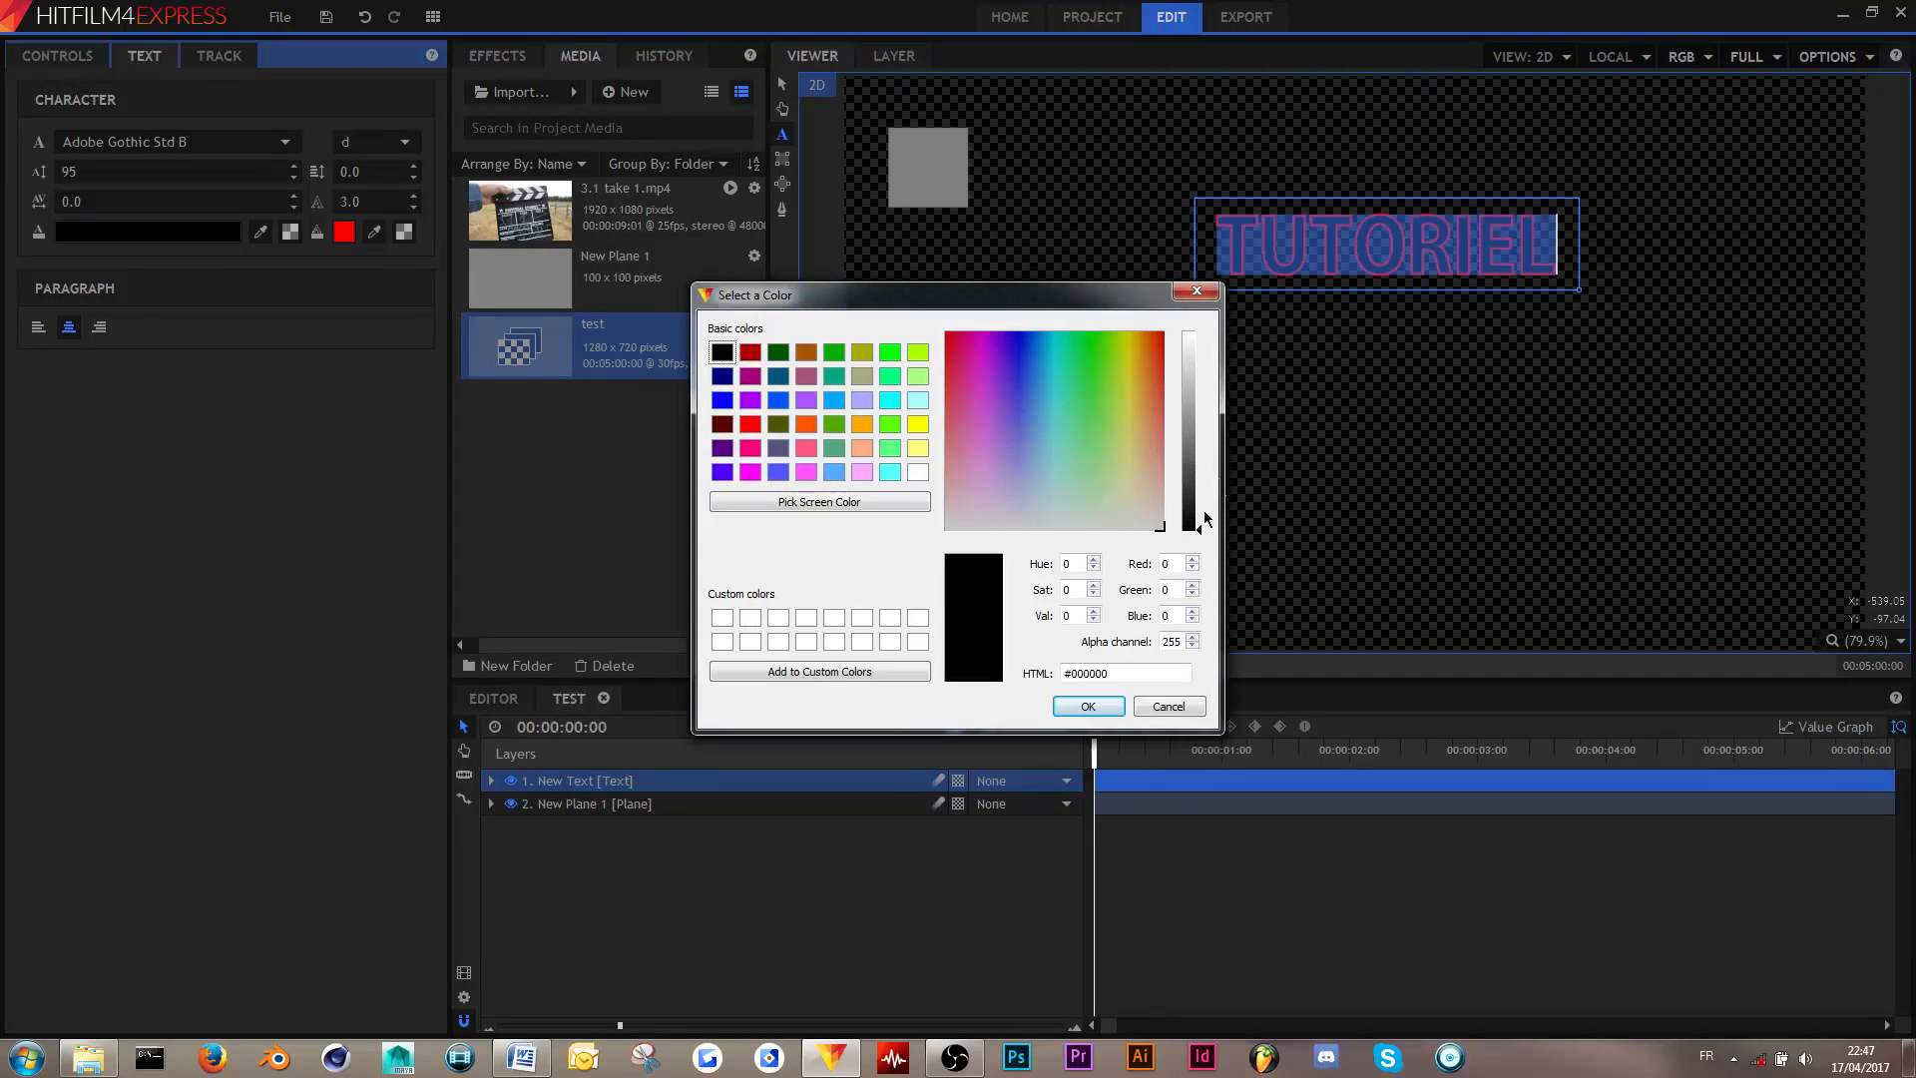
pyautogui.moveTo(1202, 536); pyautogui.dragTo(1189, 315)
pyautogui.click(1088, 707)
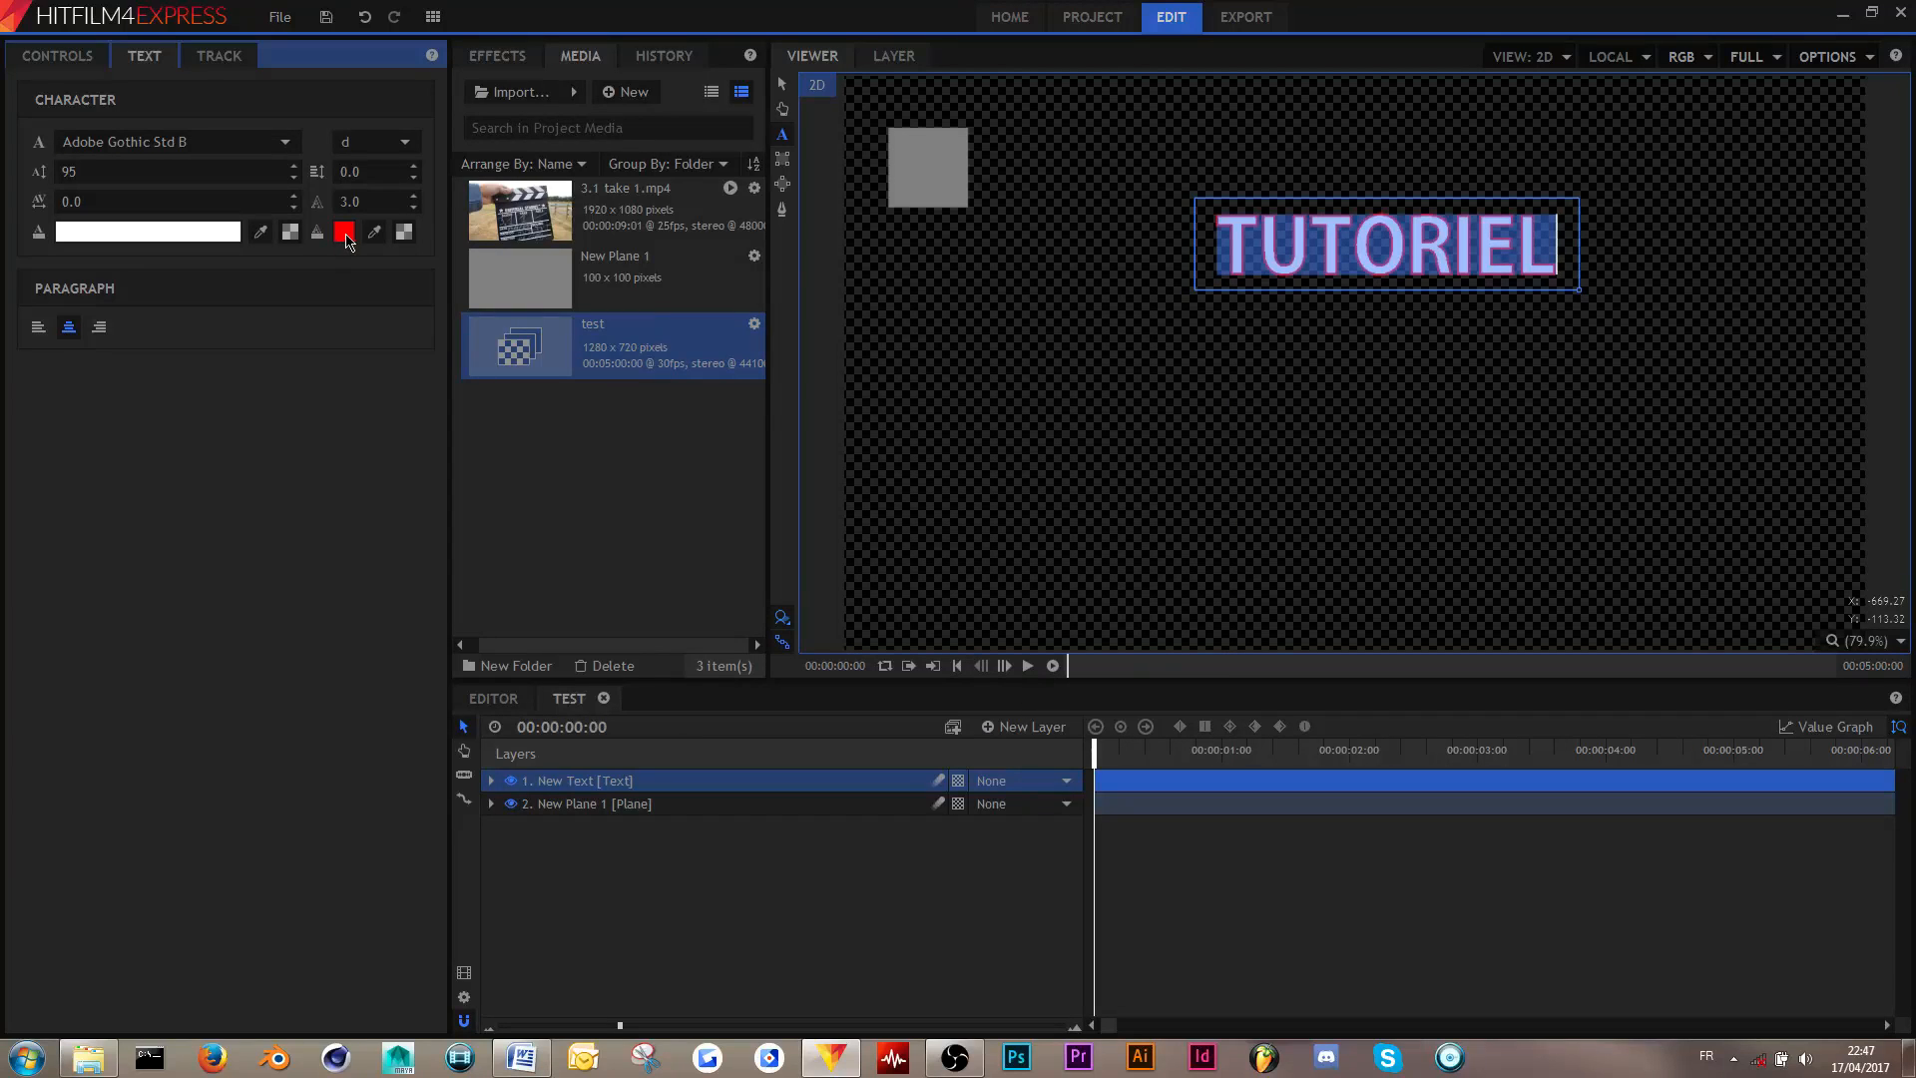
# - Darken the text's outline colour to the red #e10000
pyautogui.click(344, 234)
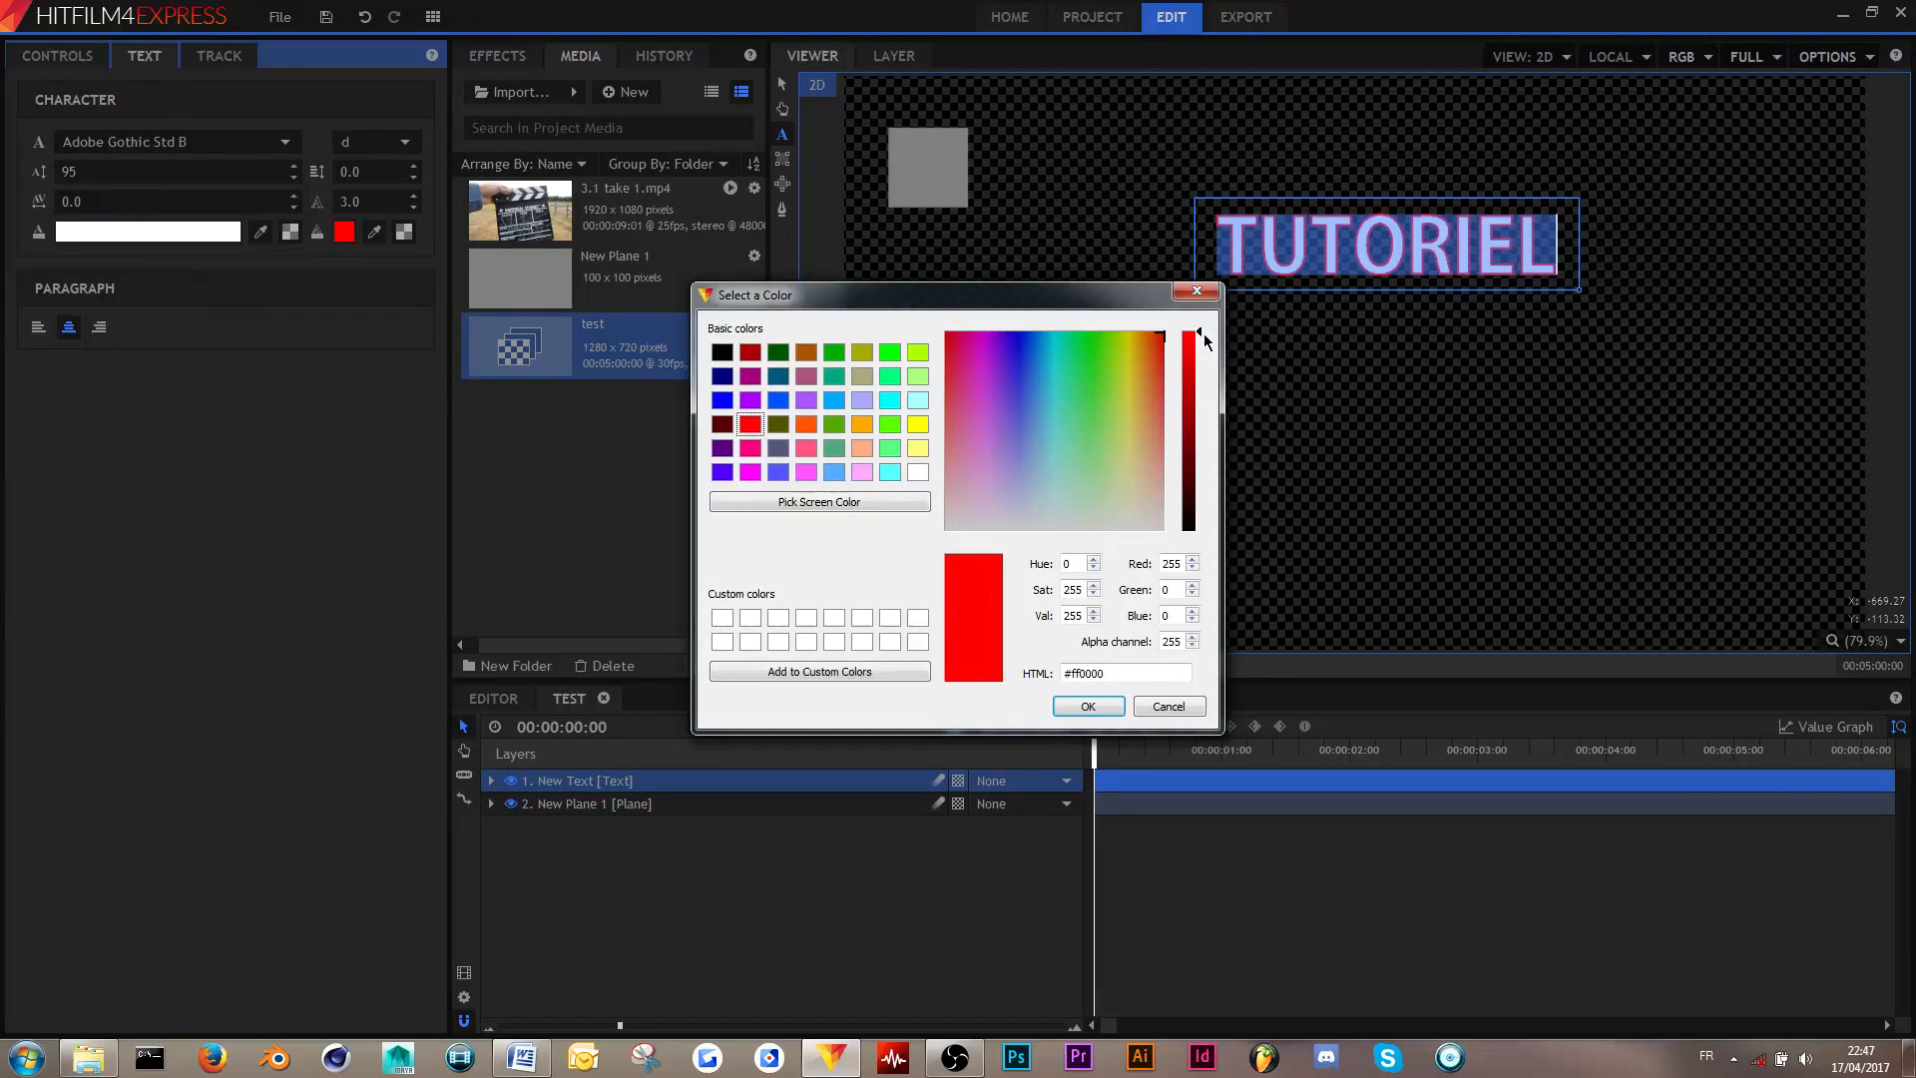
pyautogui.moveTo(1201, 340)
pyautogui.mouseDown()
pyautogui.moveTo(1207, 396)
pyautogui.moveTo(1199, 355)
pyautogui.mouseUp()
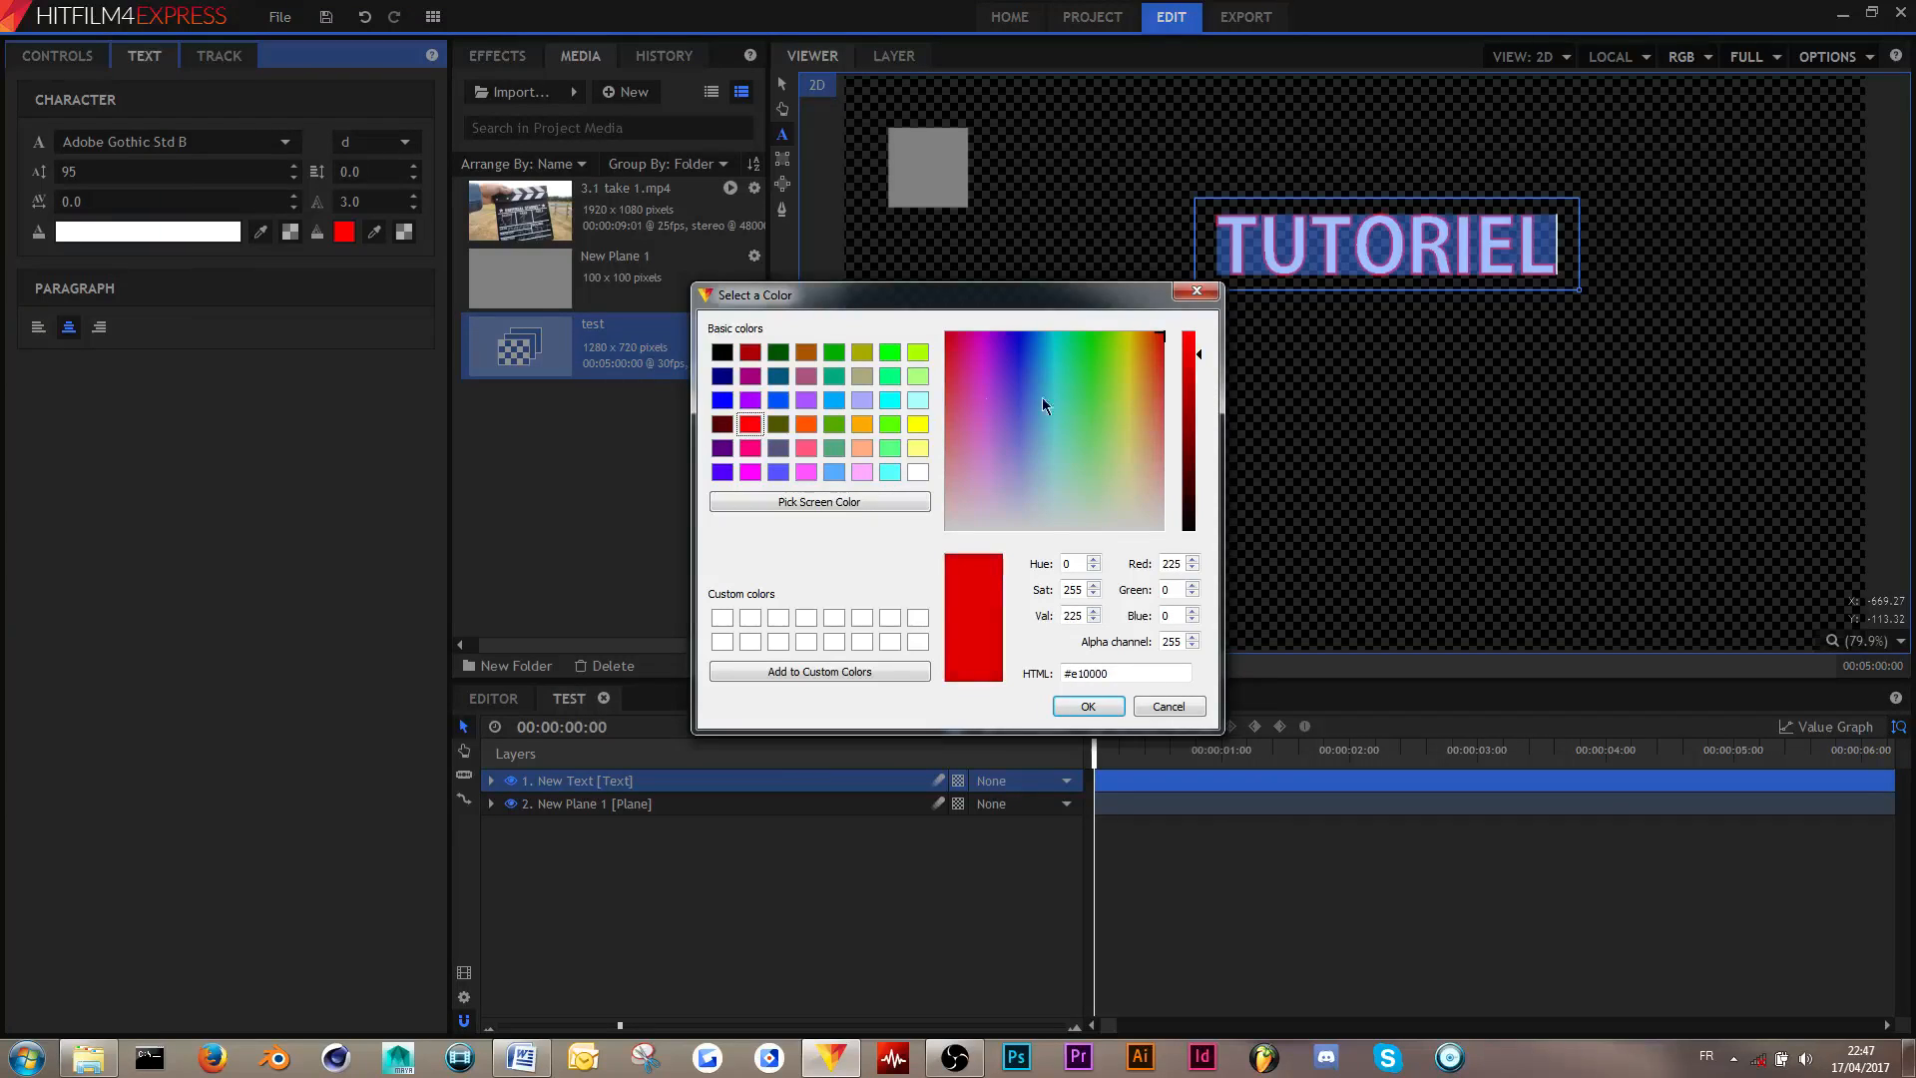
# - Set the outline color of the TUTORIEL text to the dark red basic color
pyautogui.click(722, 424)
pyautogui.click(1087, 707)
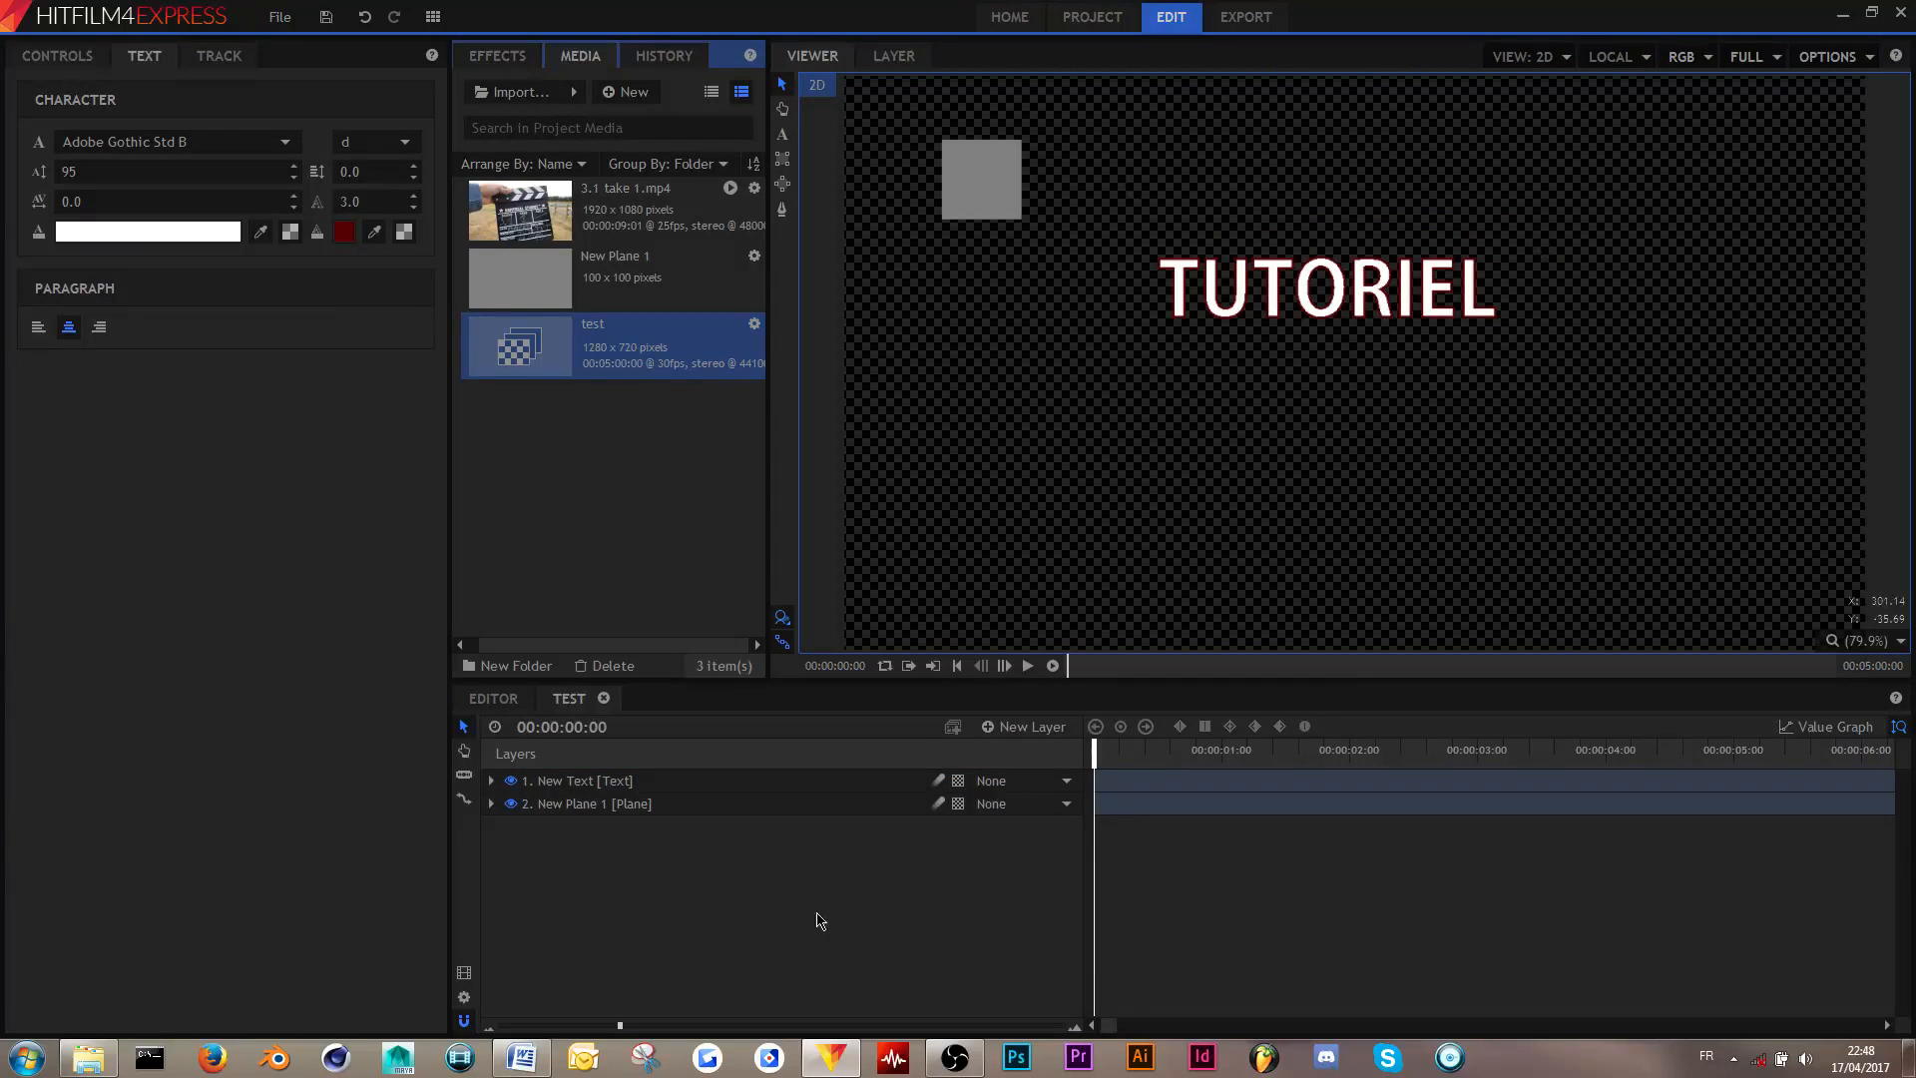
# - Position the grey plane over the T of TUTORIEL, then order its layer above the text and back below it
pyautogui.click(785, 856)
pyautogui.click(986, 204)
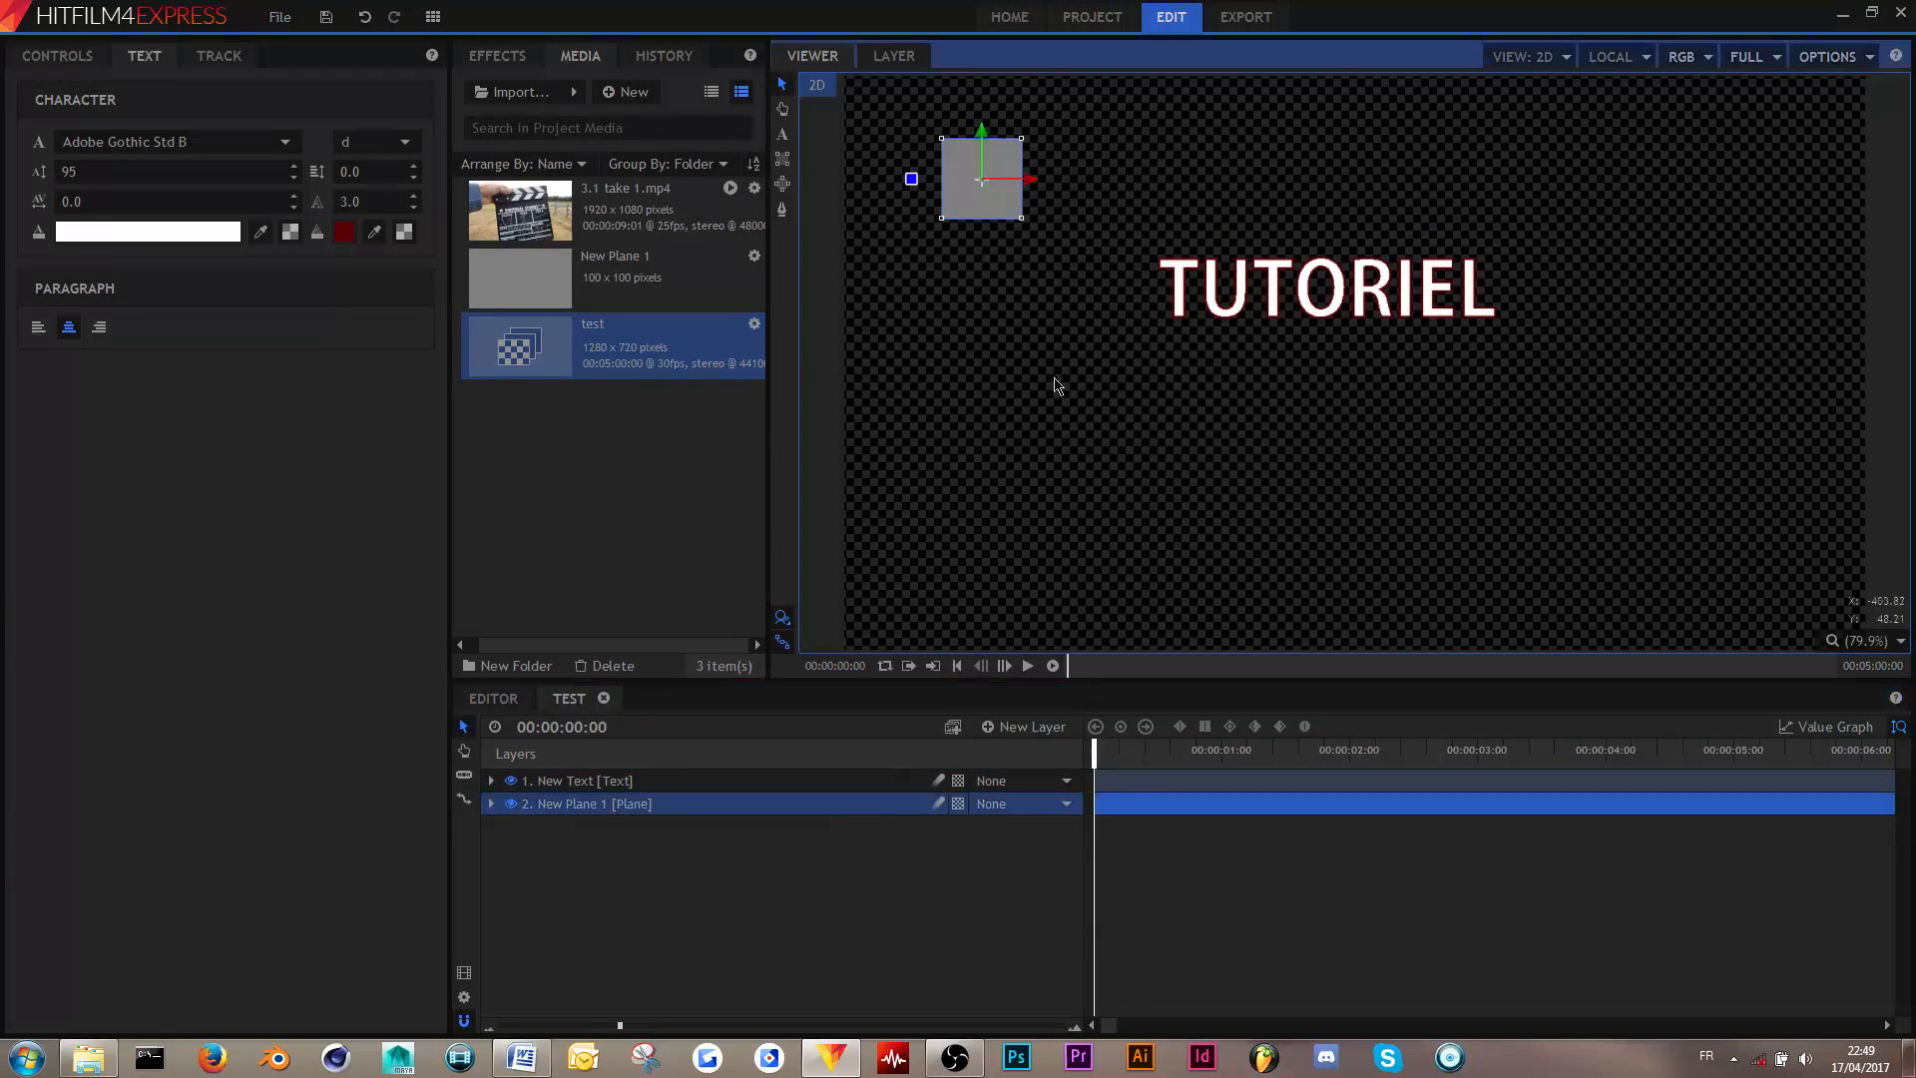
pyautogui.moveTo(1001, 211); pyautogui.dragTo(1192, 327)
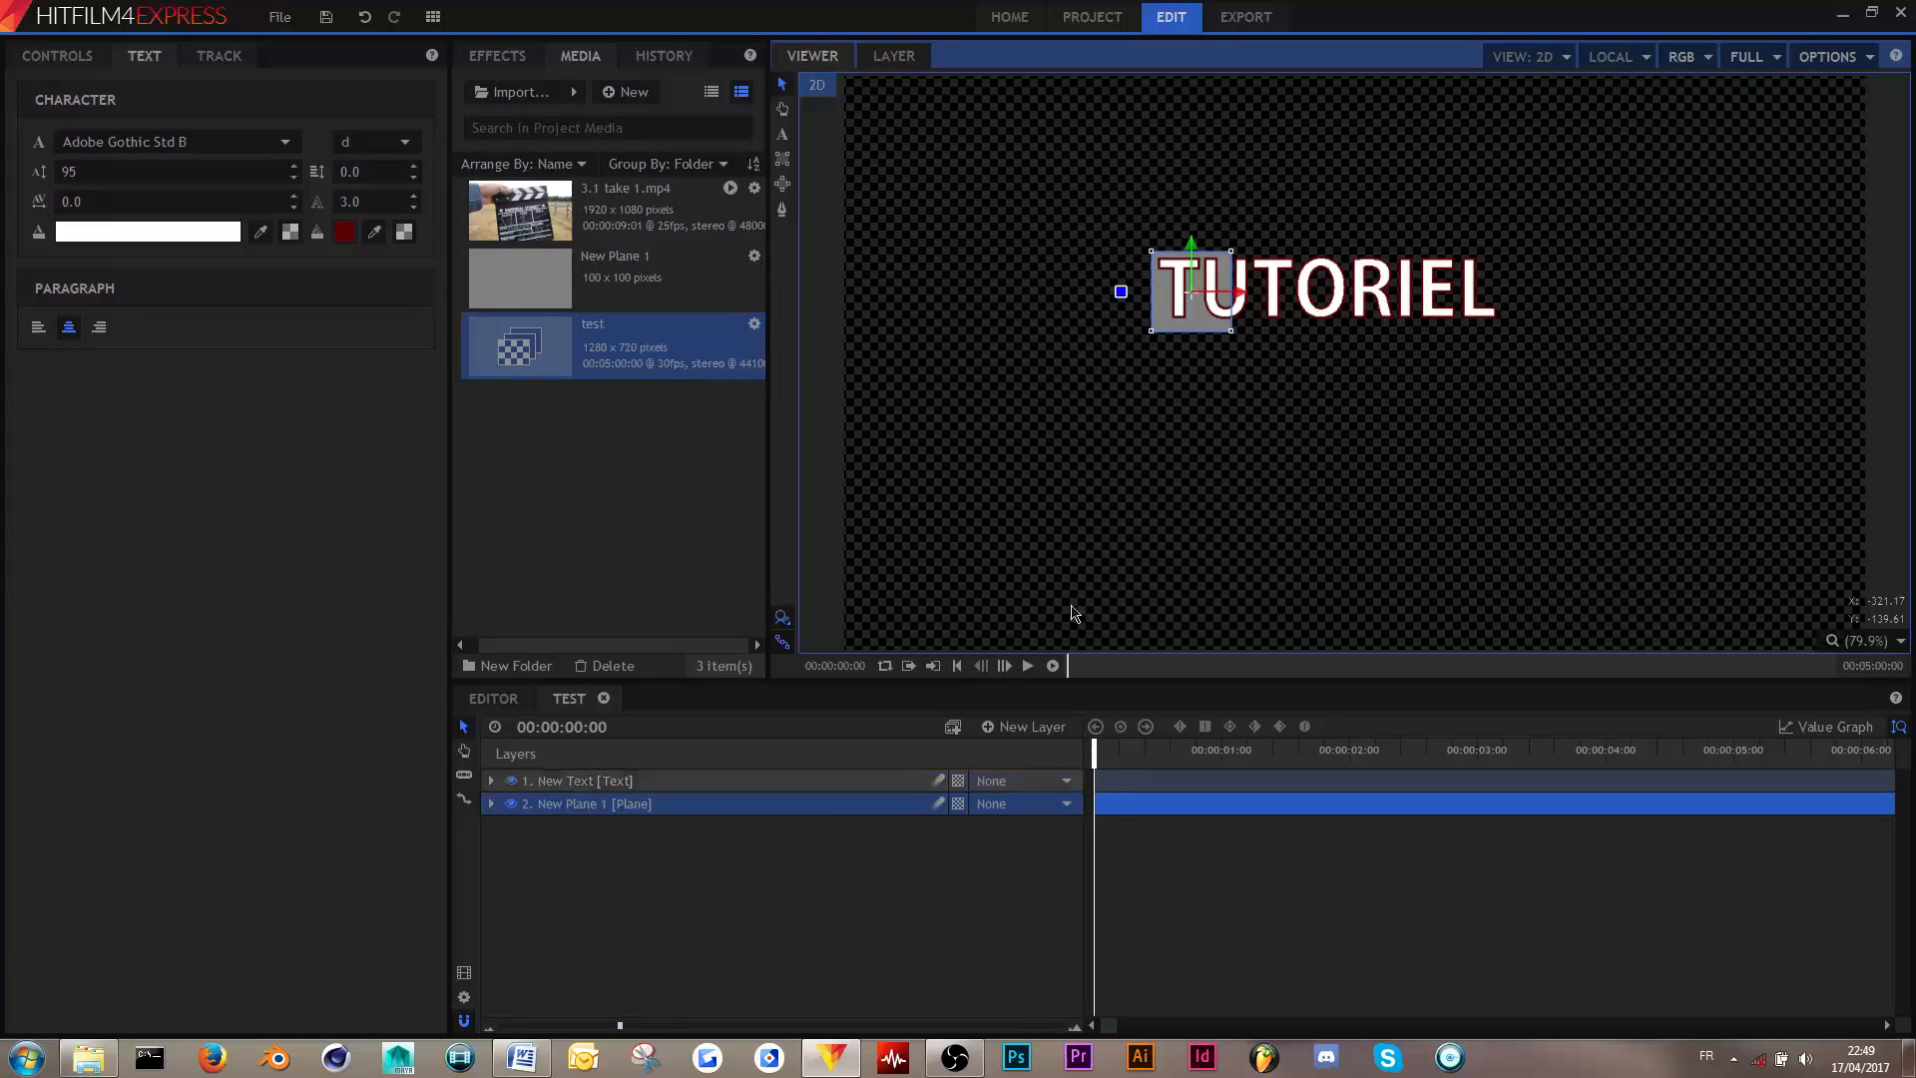
pyautogui.moveTo(732, 783); pyautogui.dragTo(762, 855)
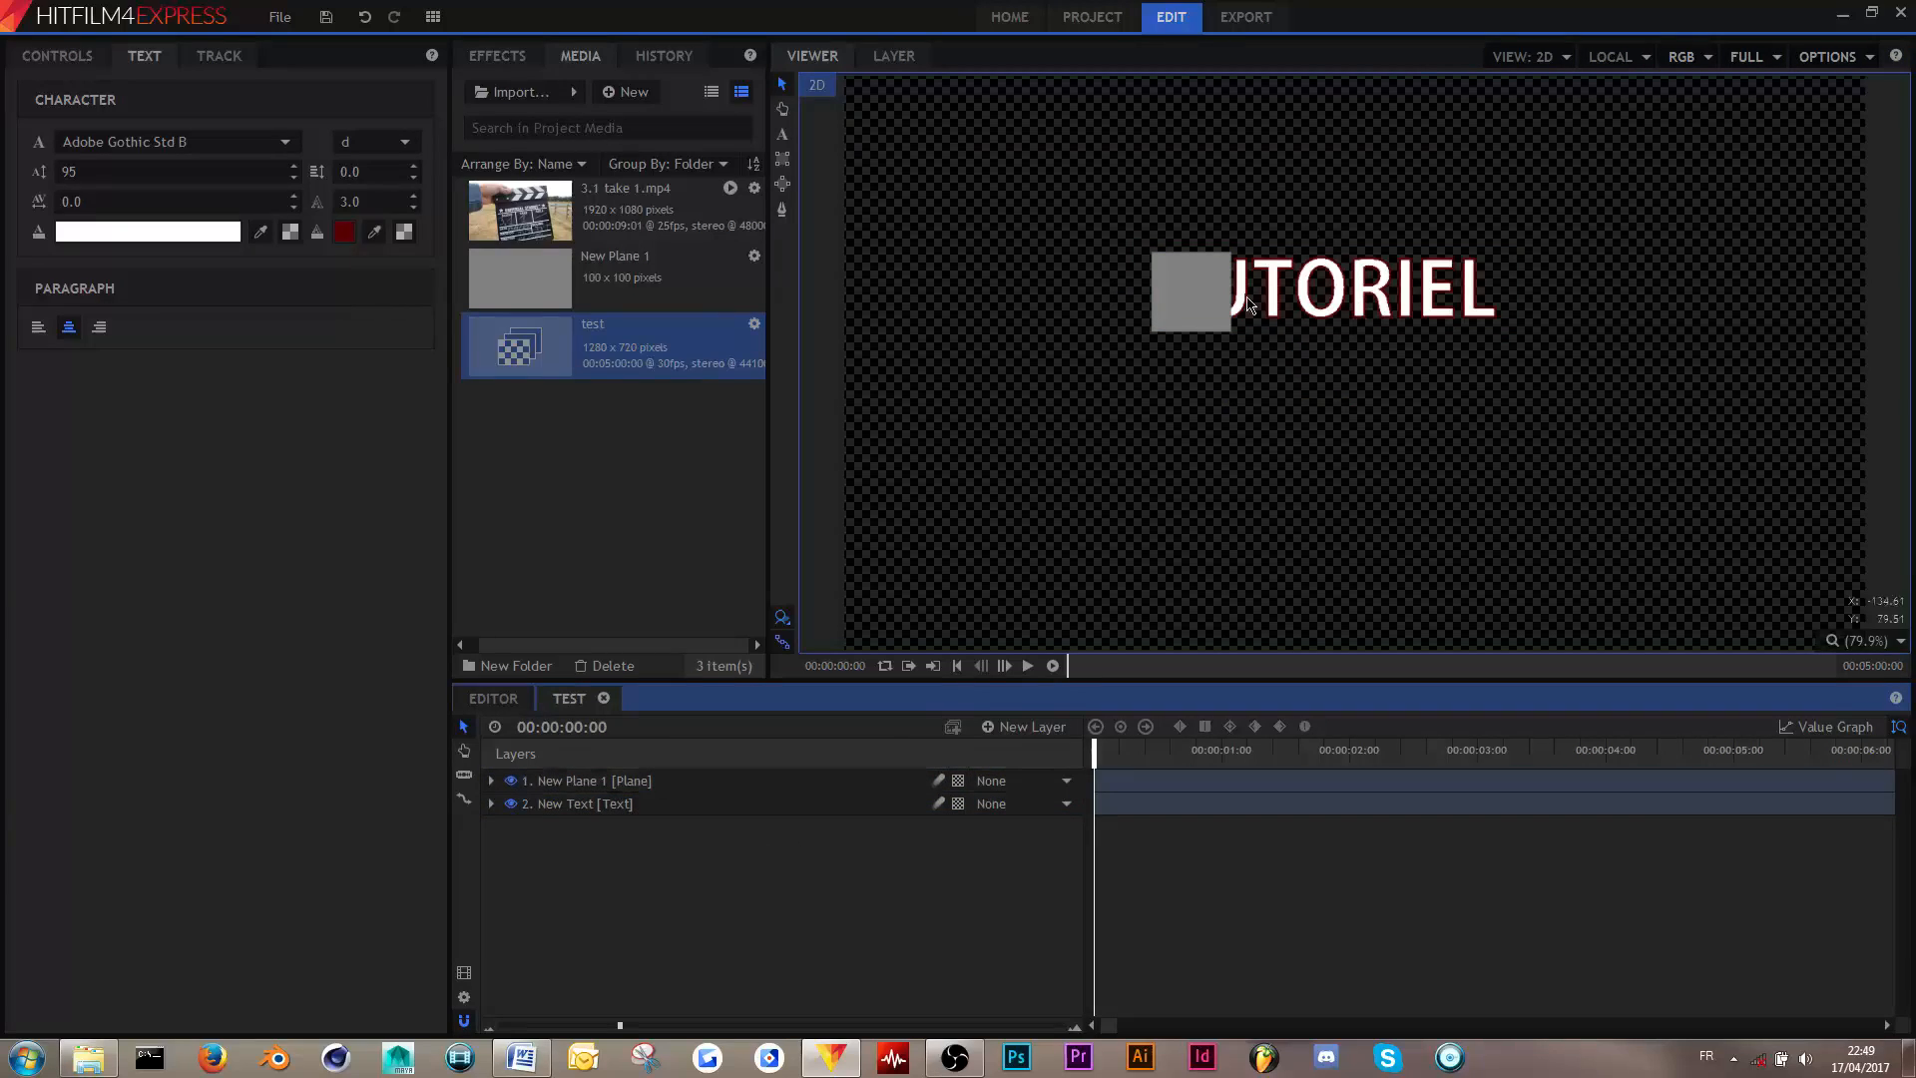
pyautogui.click(1186, 292)
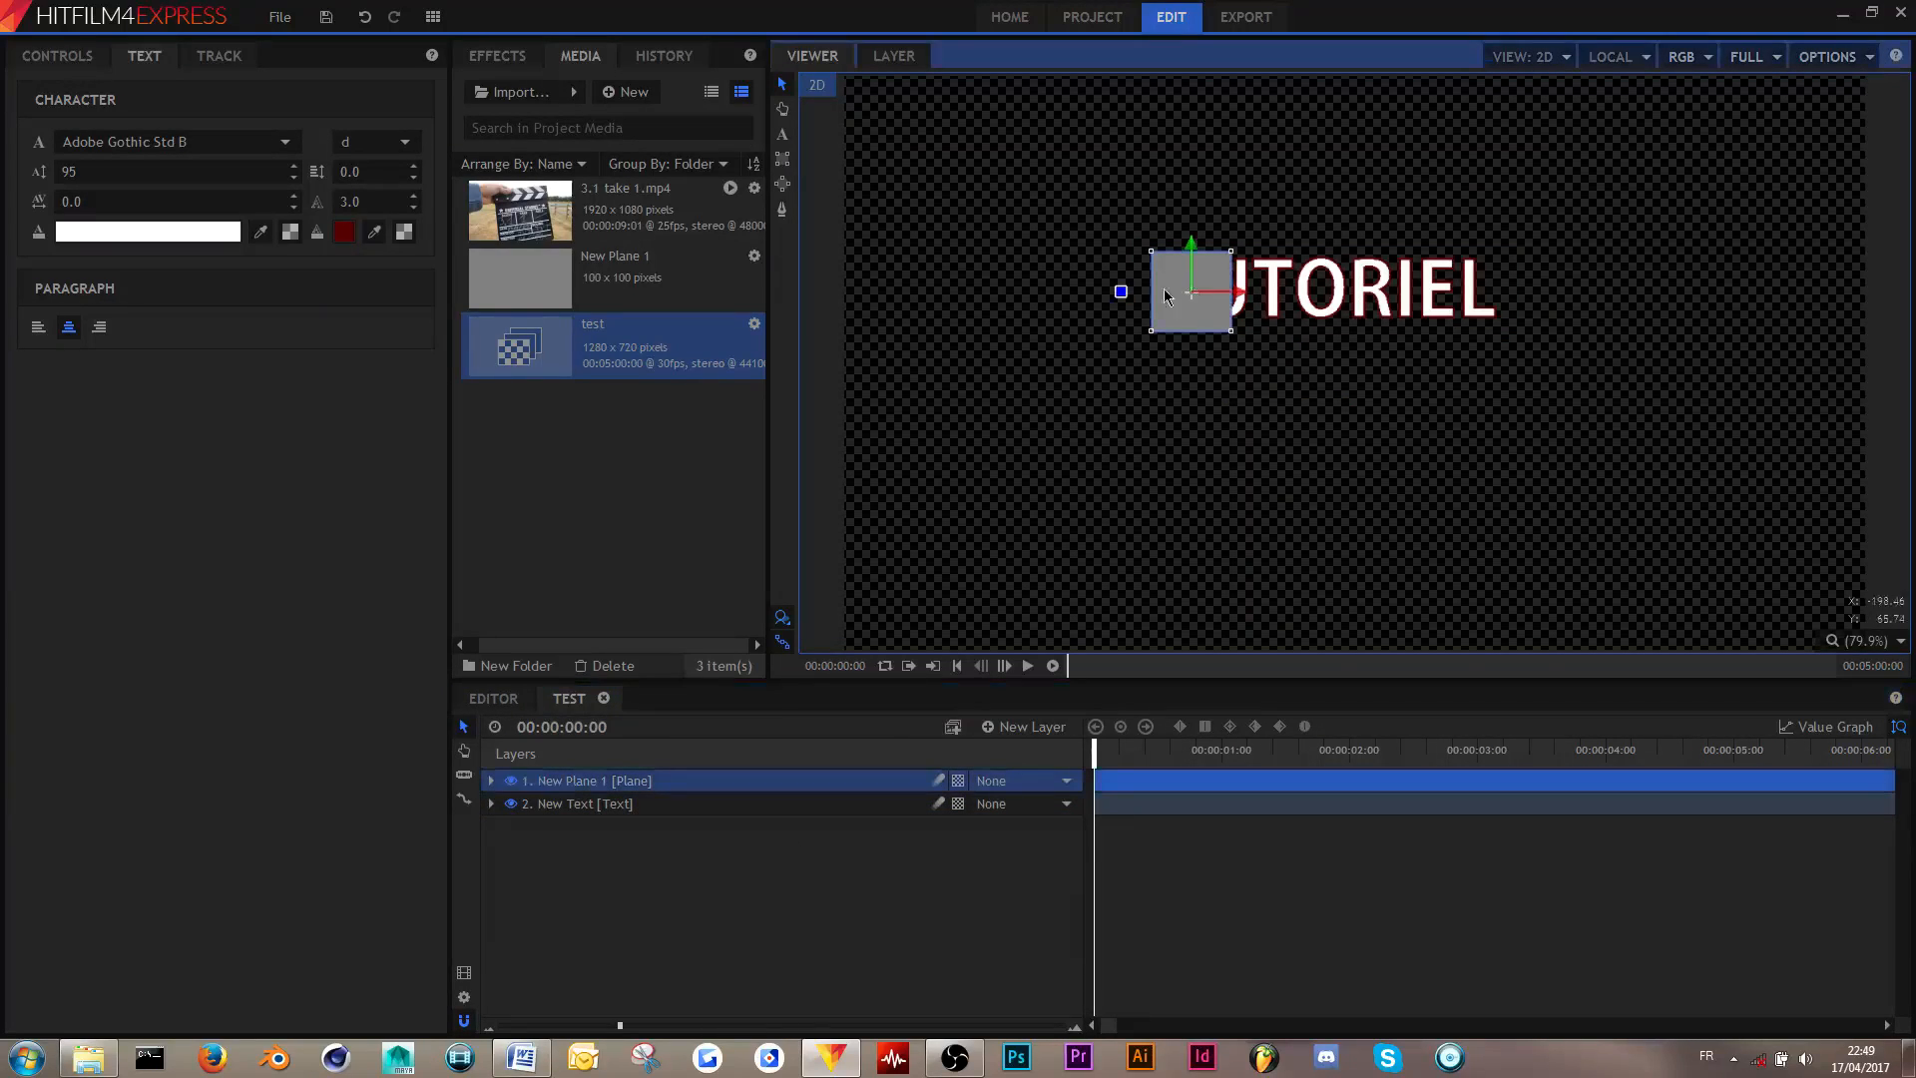
pyautogui.moveTo(634, 781); pyautogui.dragTo(664, 838)
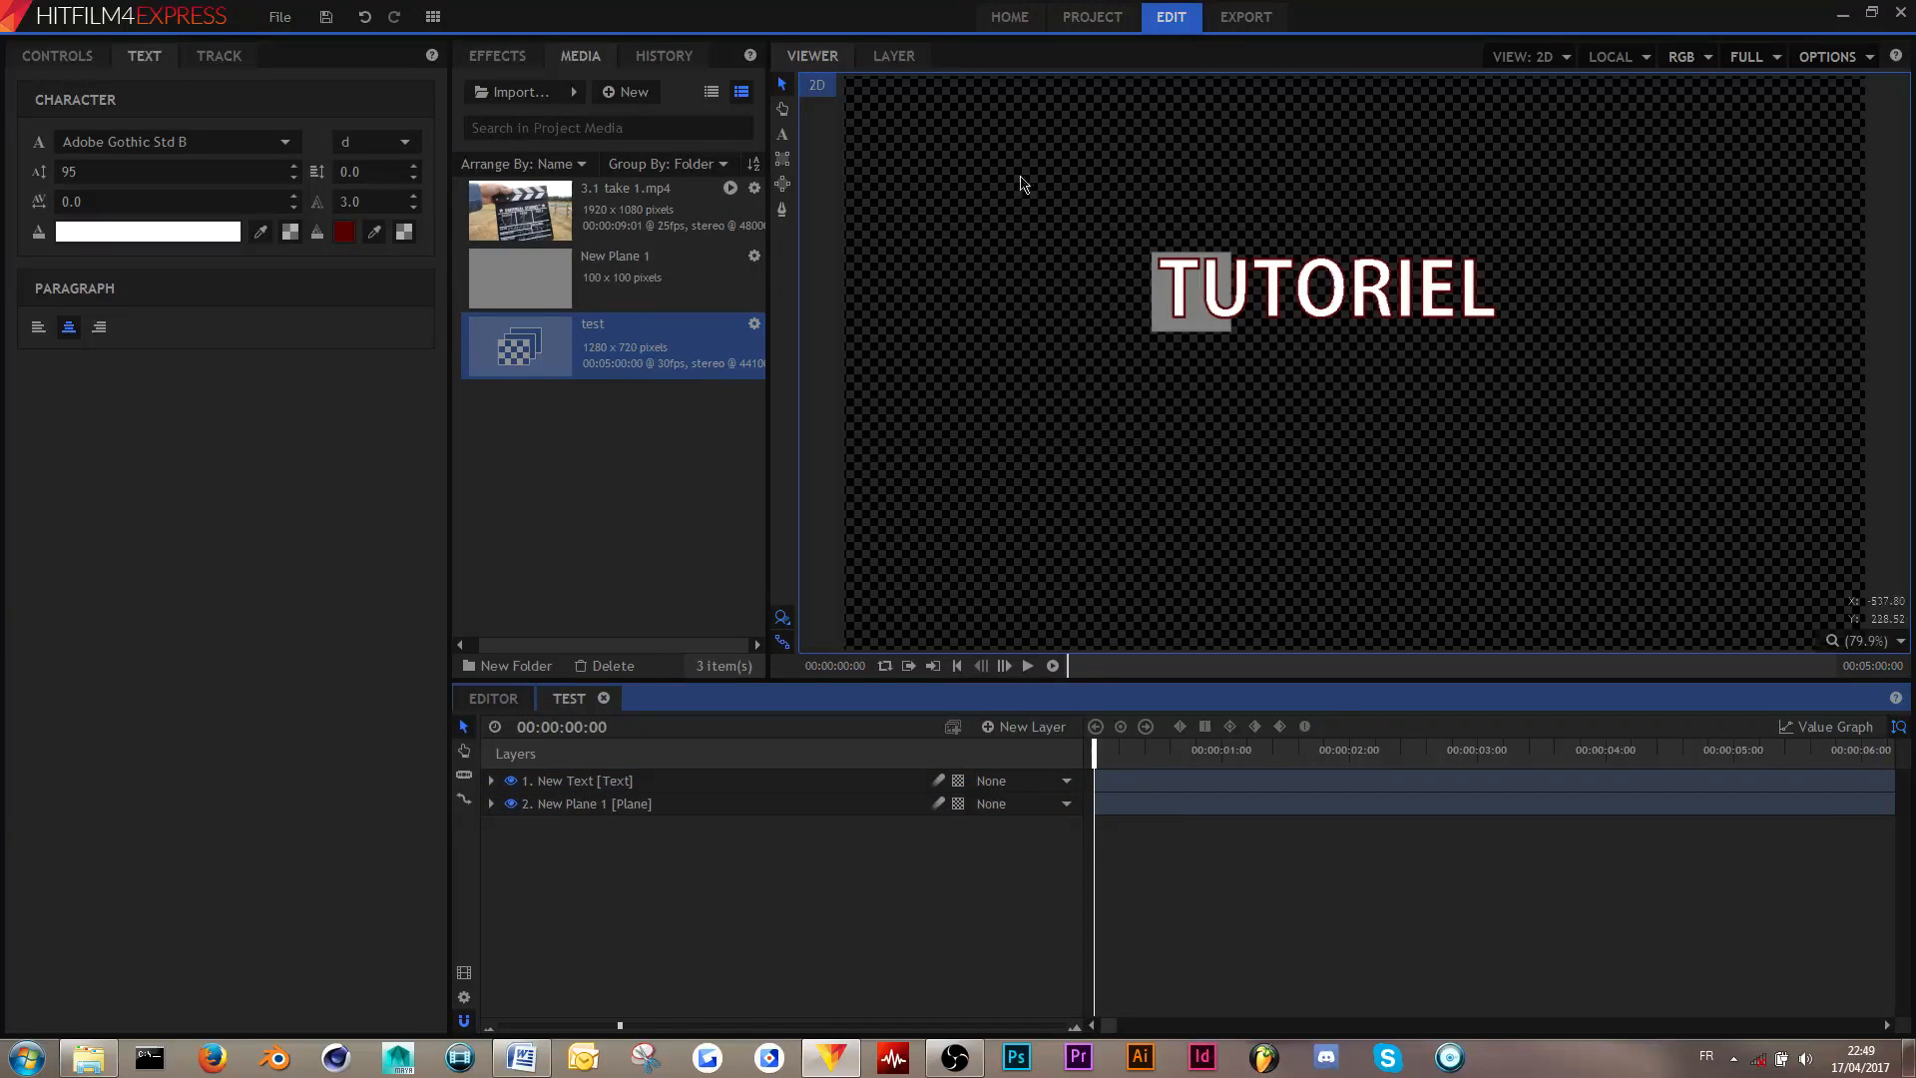
# - Add a grade layer to the composition and delete it again
pyautogui.click(1025, 726)
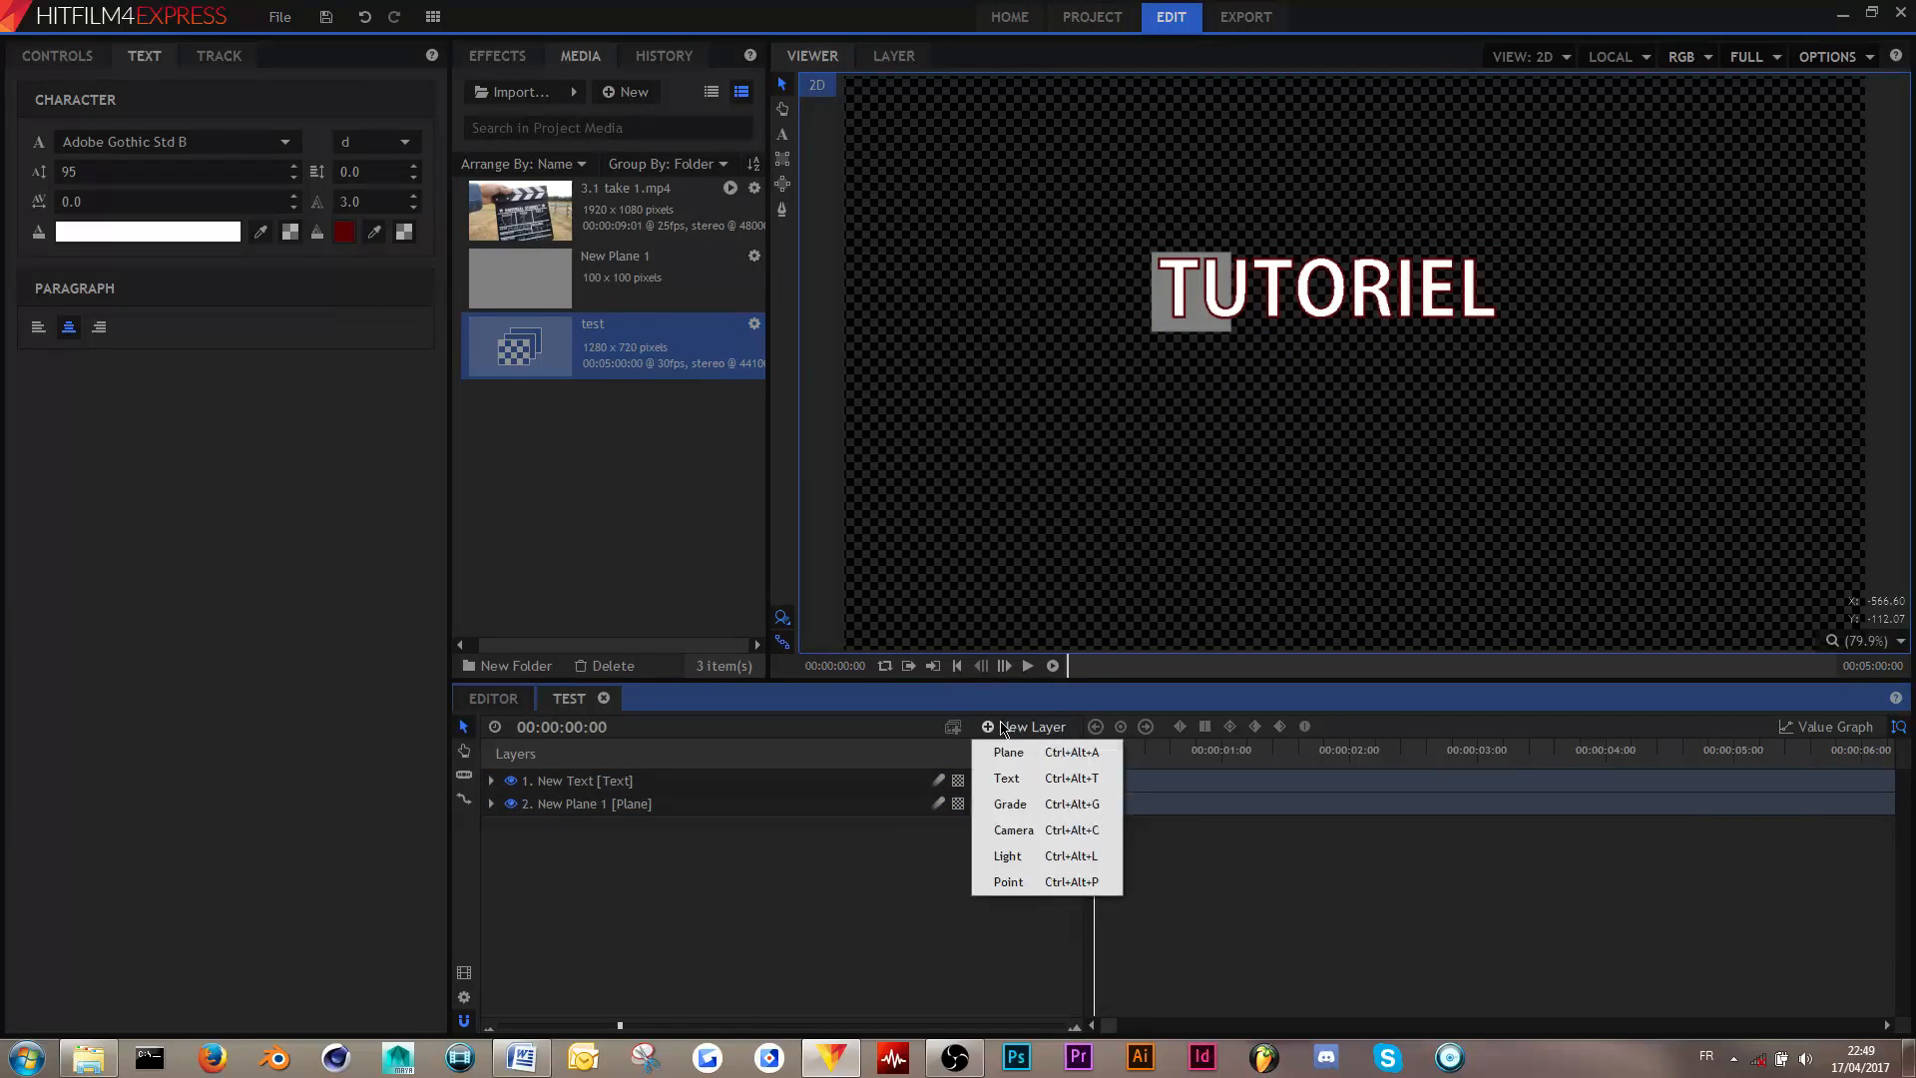
pyautogui.click(1042, 805)
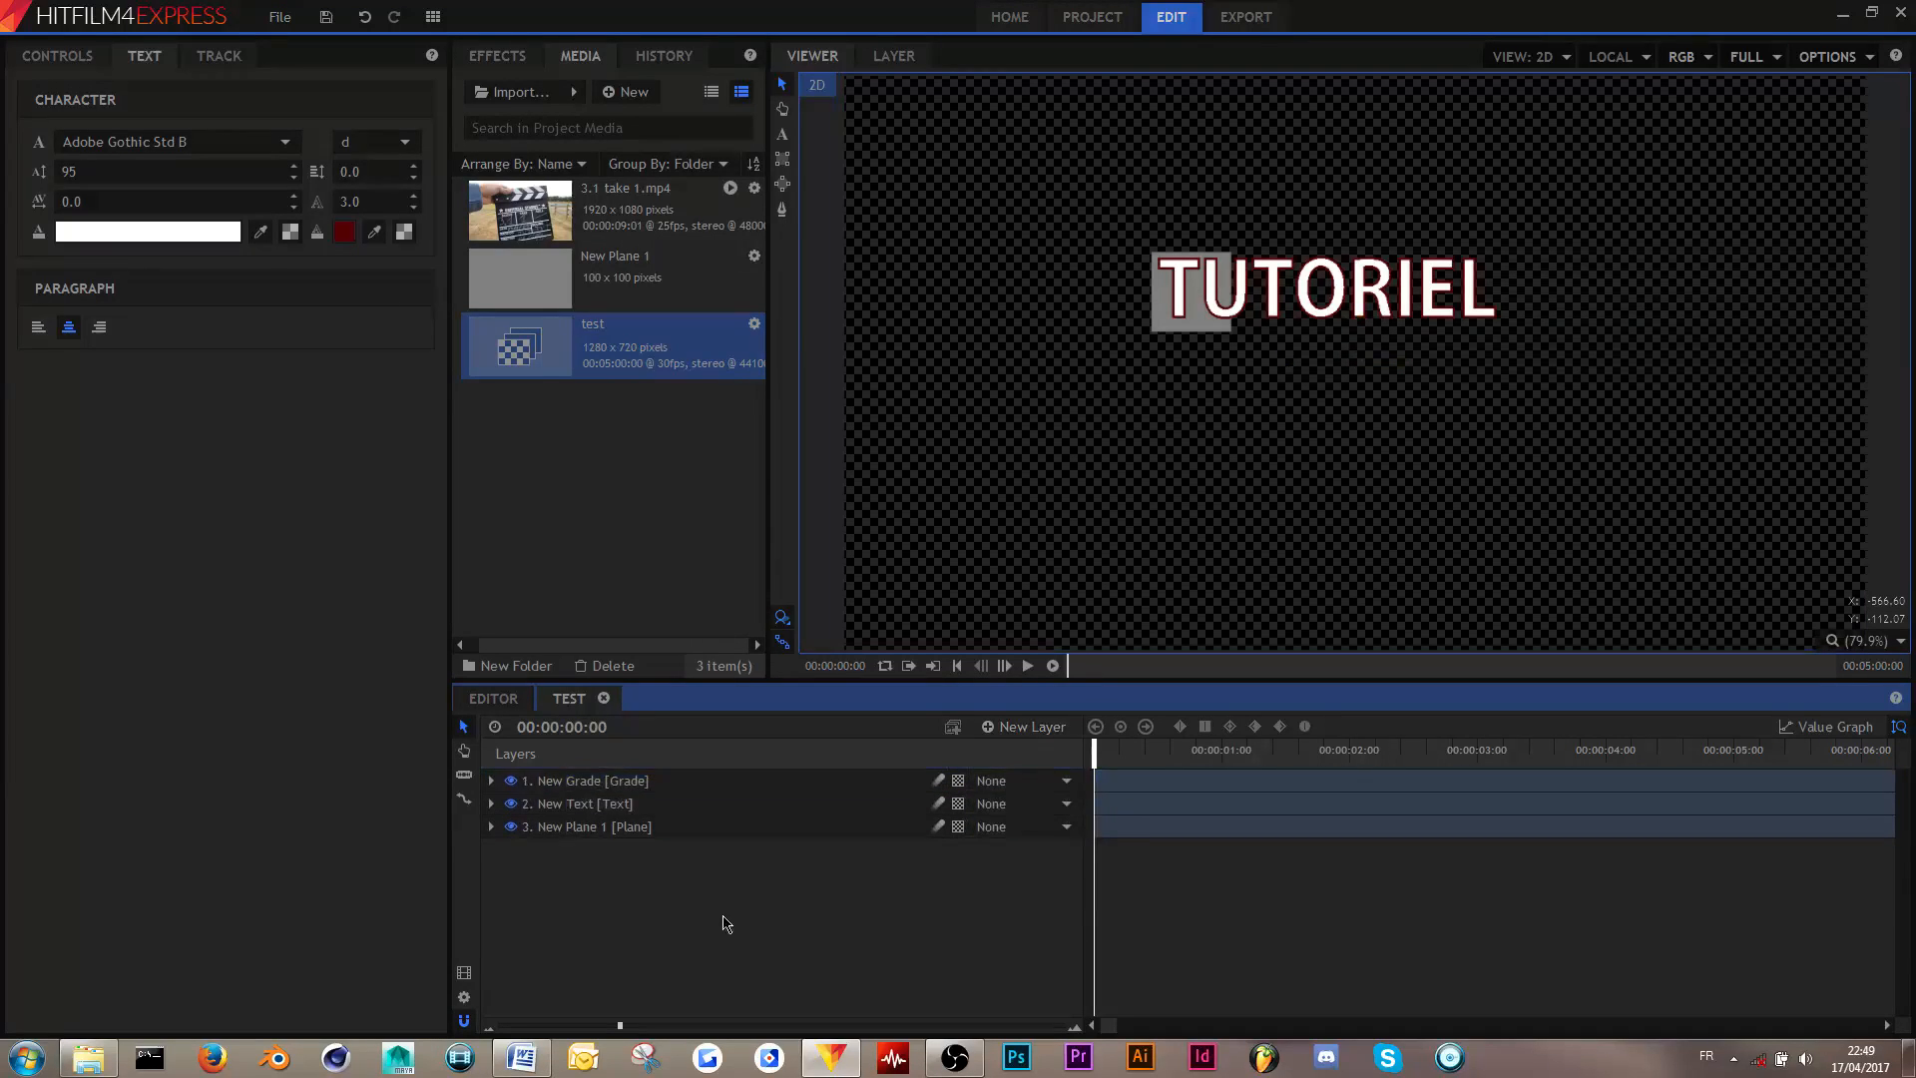
pyautogui.click(635, 785)
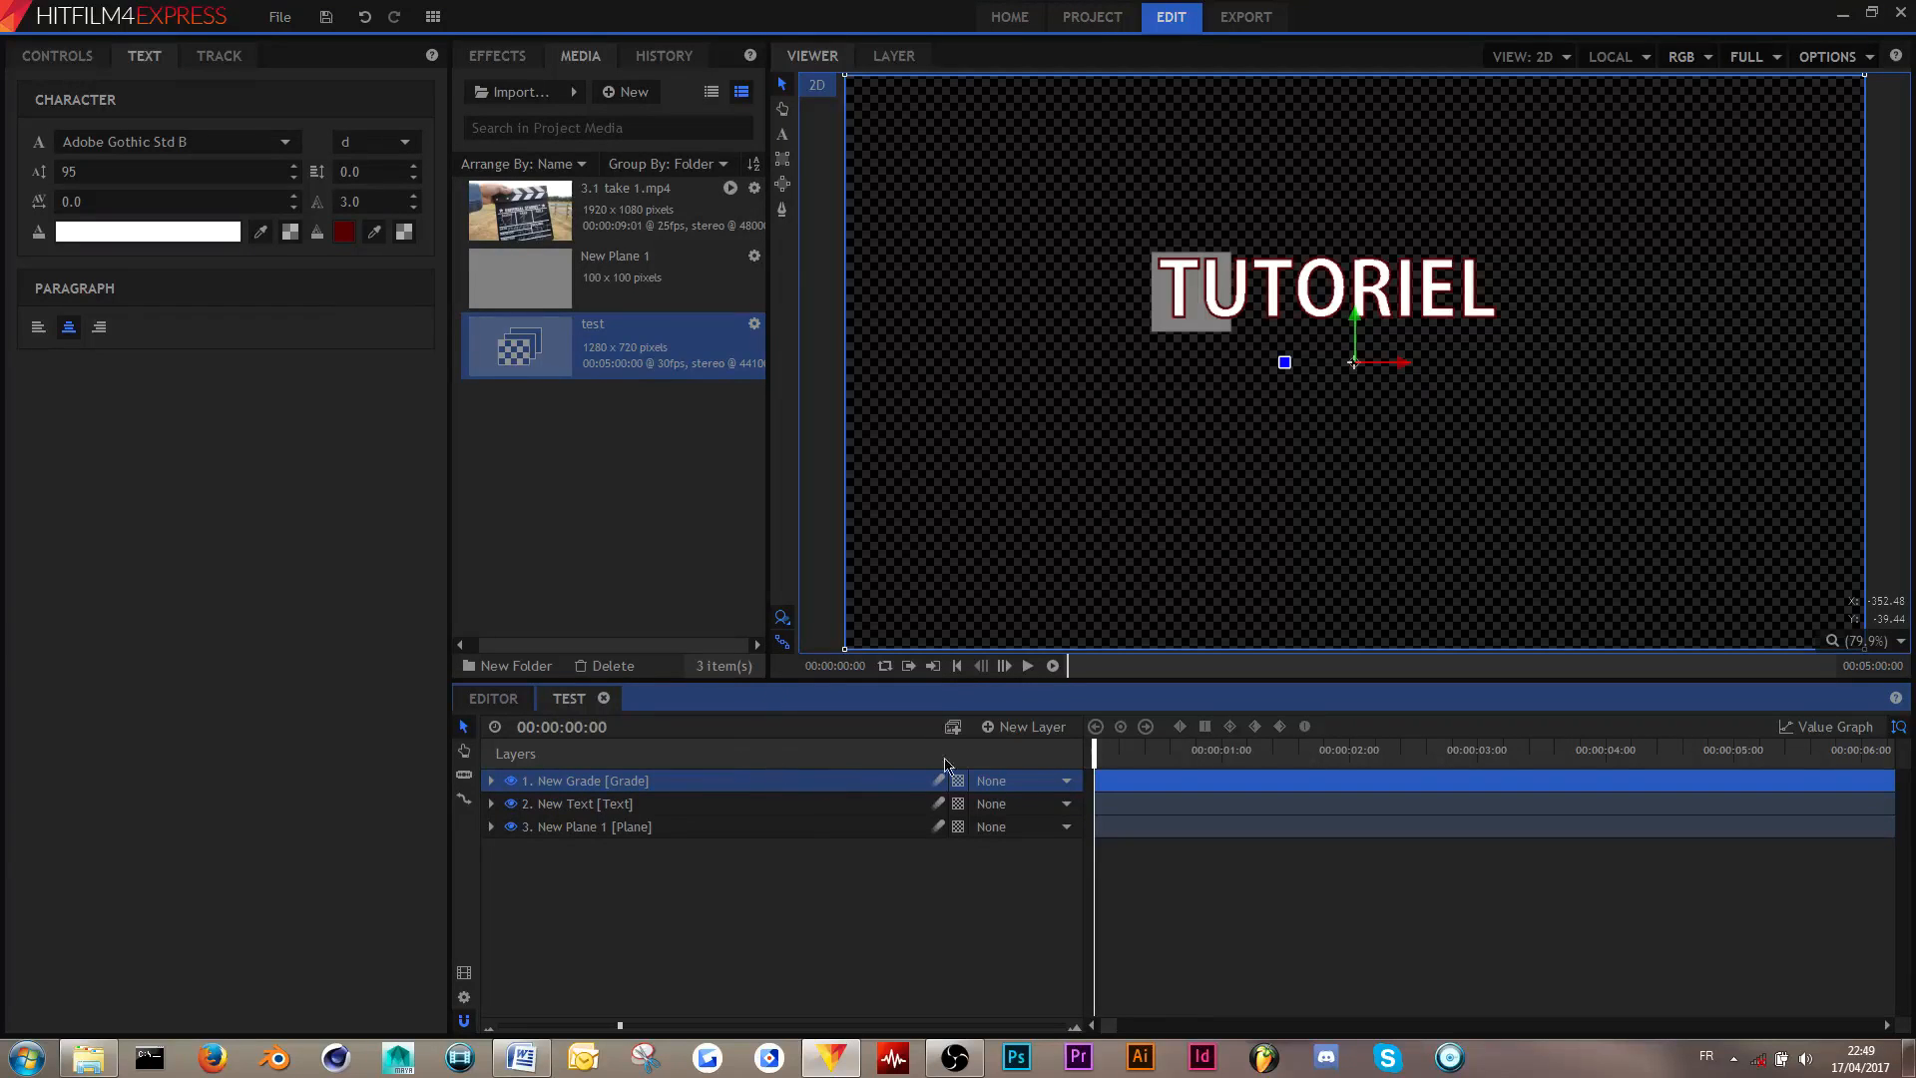
pyautogui.press('Delete')
pyautogui.click(1055, 734)
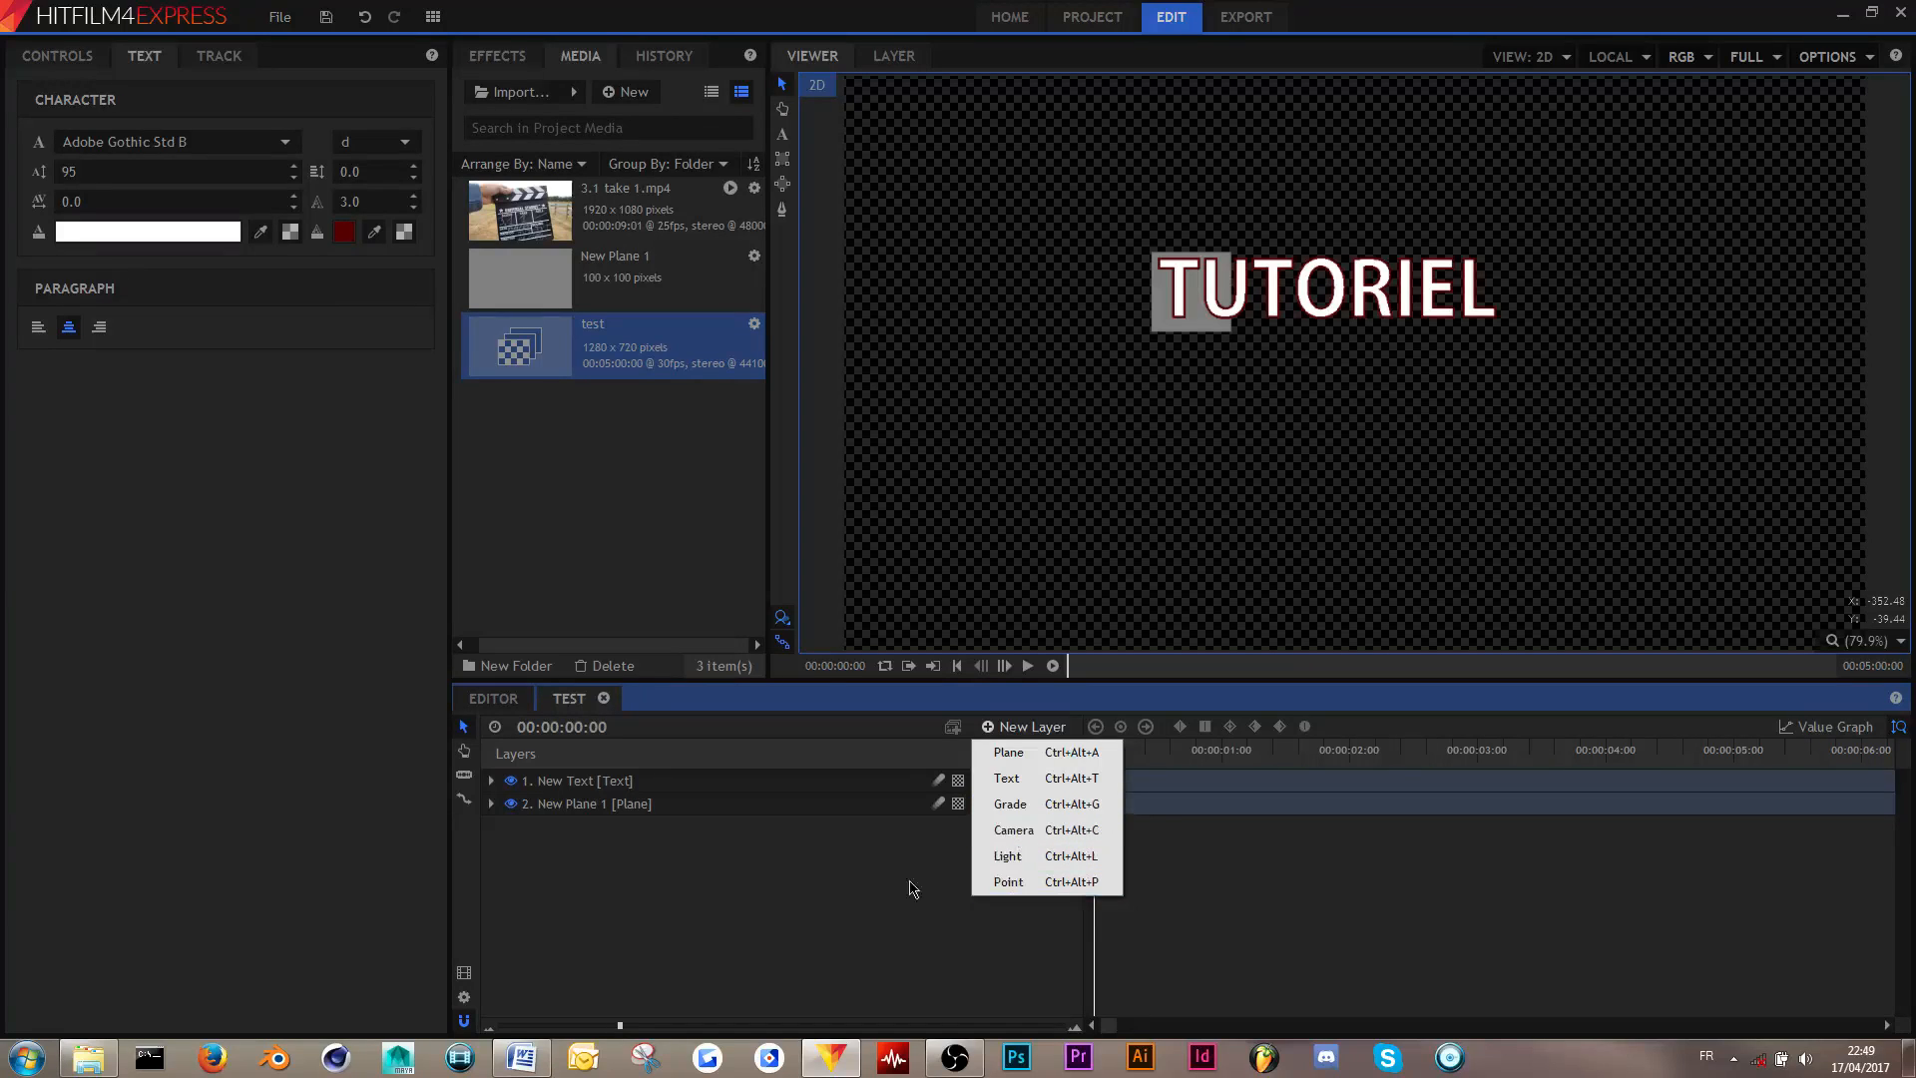
pyautogui.click(839, 889)
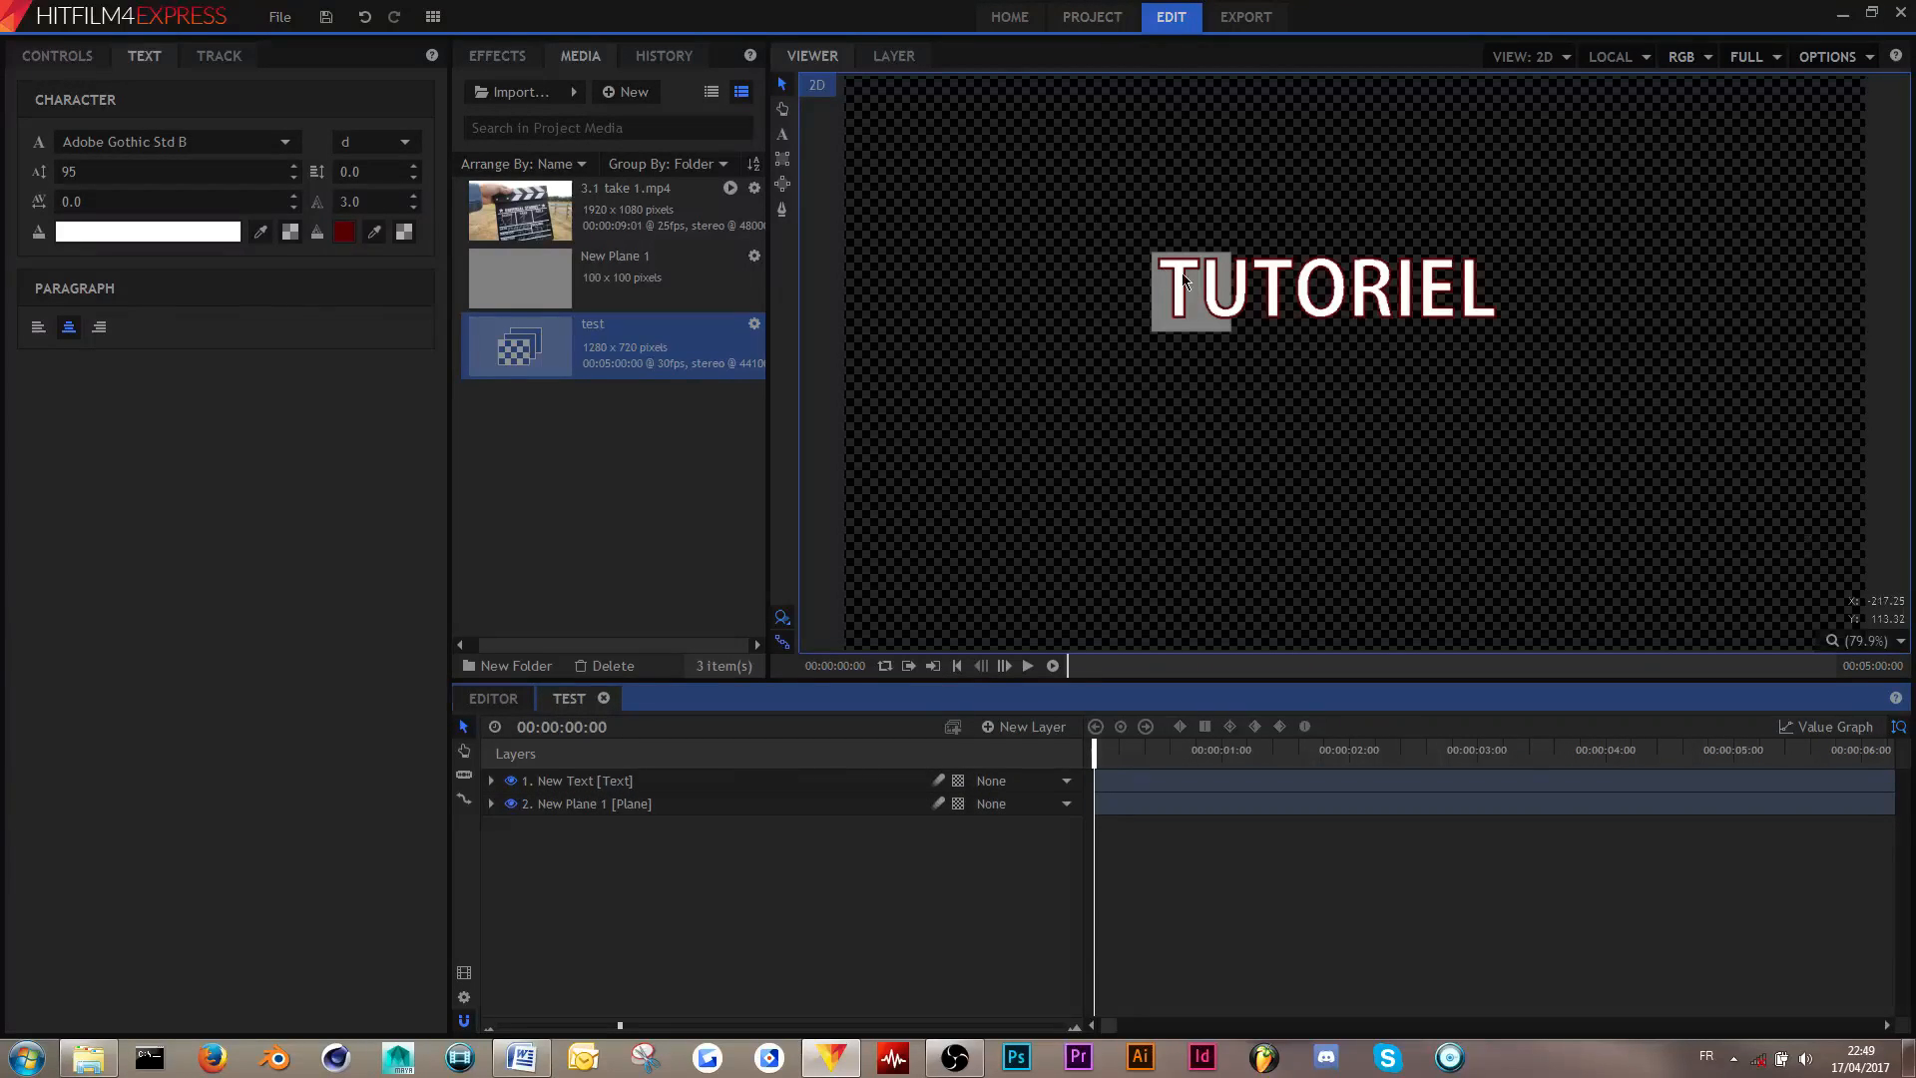
# - Shift the TUTORIEL text toward the lower left, and enlarge the grey plane into a wide rectangle placed right of the text
pyautogui.click(1346, 293)
pyautogui.click(1217, 384)
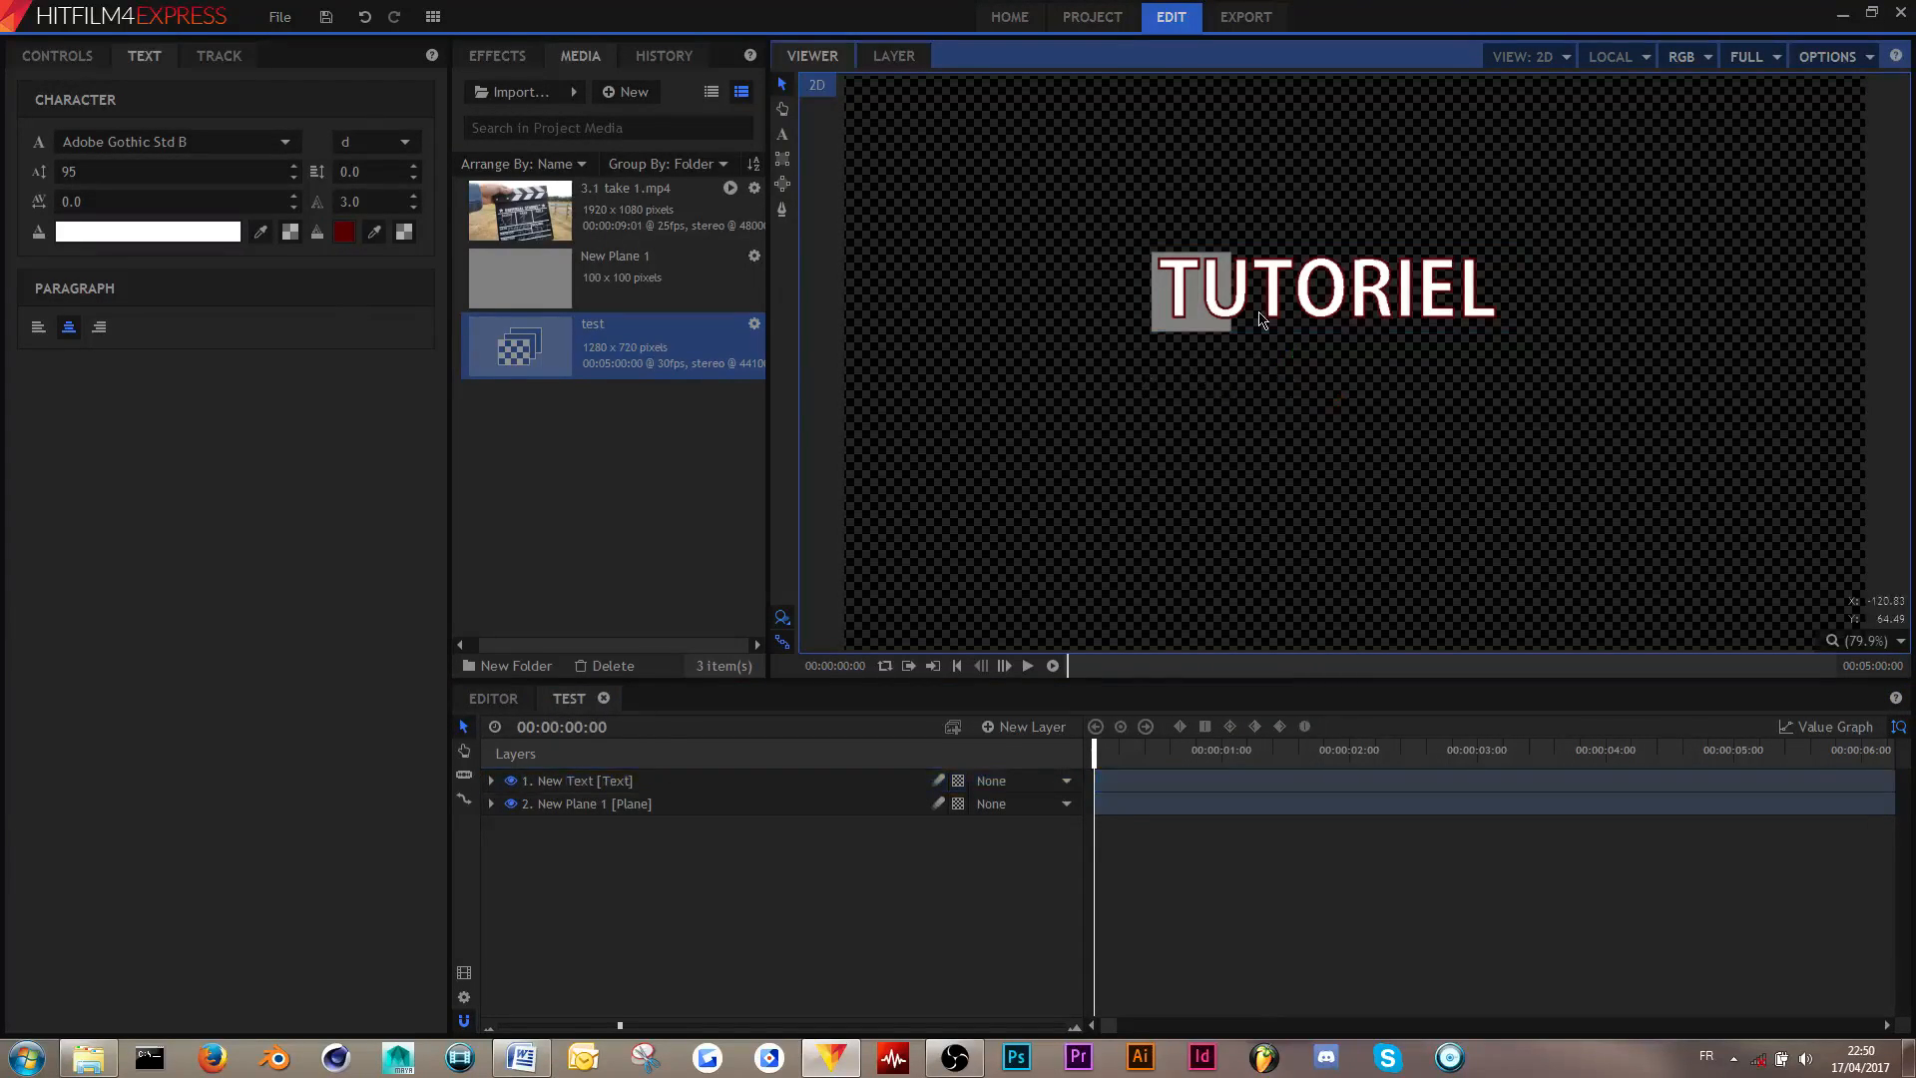
pyautogui.click(1260, 320)
pyautogui.click(1198, 402)
pyautogui.click(1193, 324)
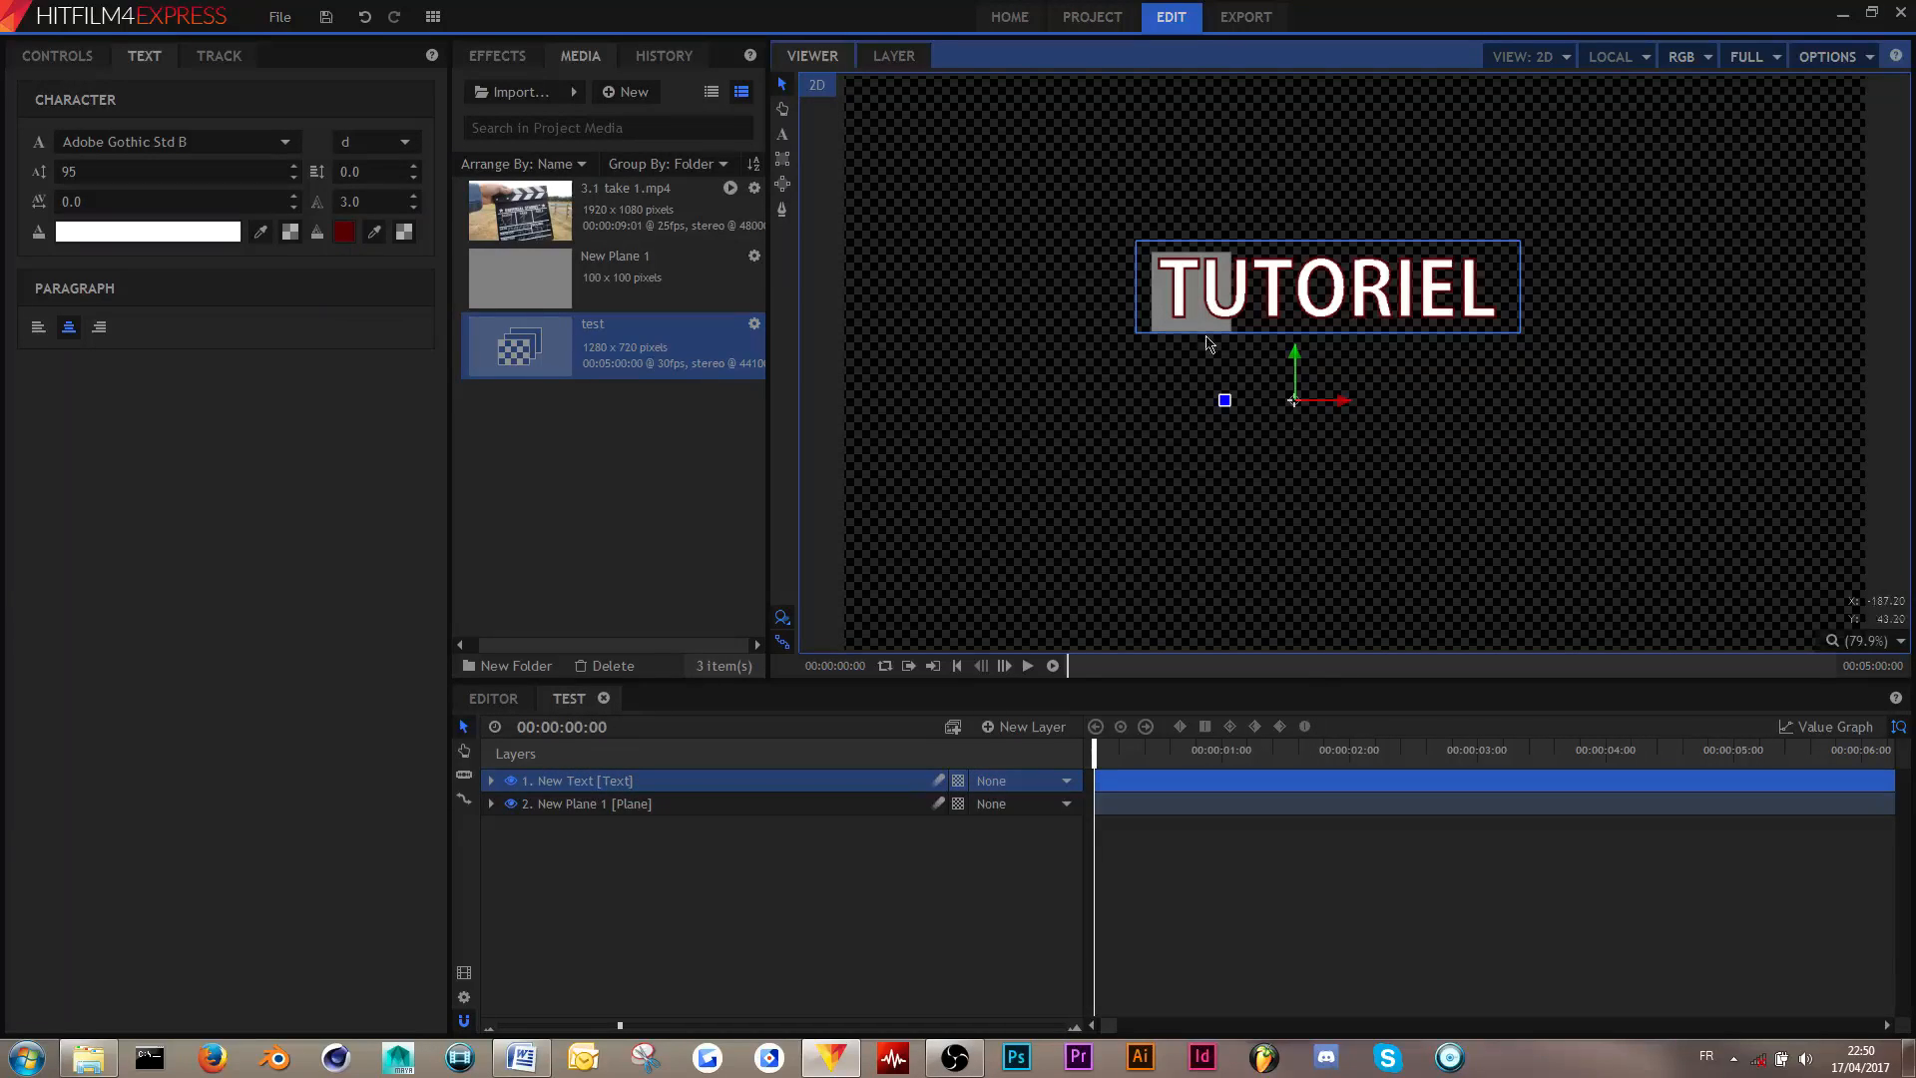
pyautogui.click(577, 803)
pyautogui.moveTo(1219, 289); pyautogui.dragTo(1181, 175)
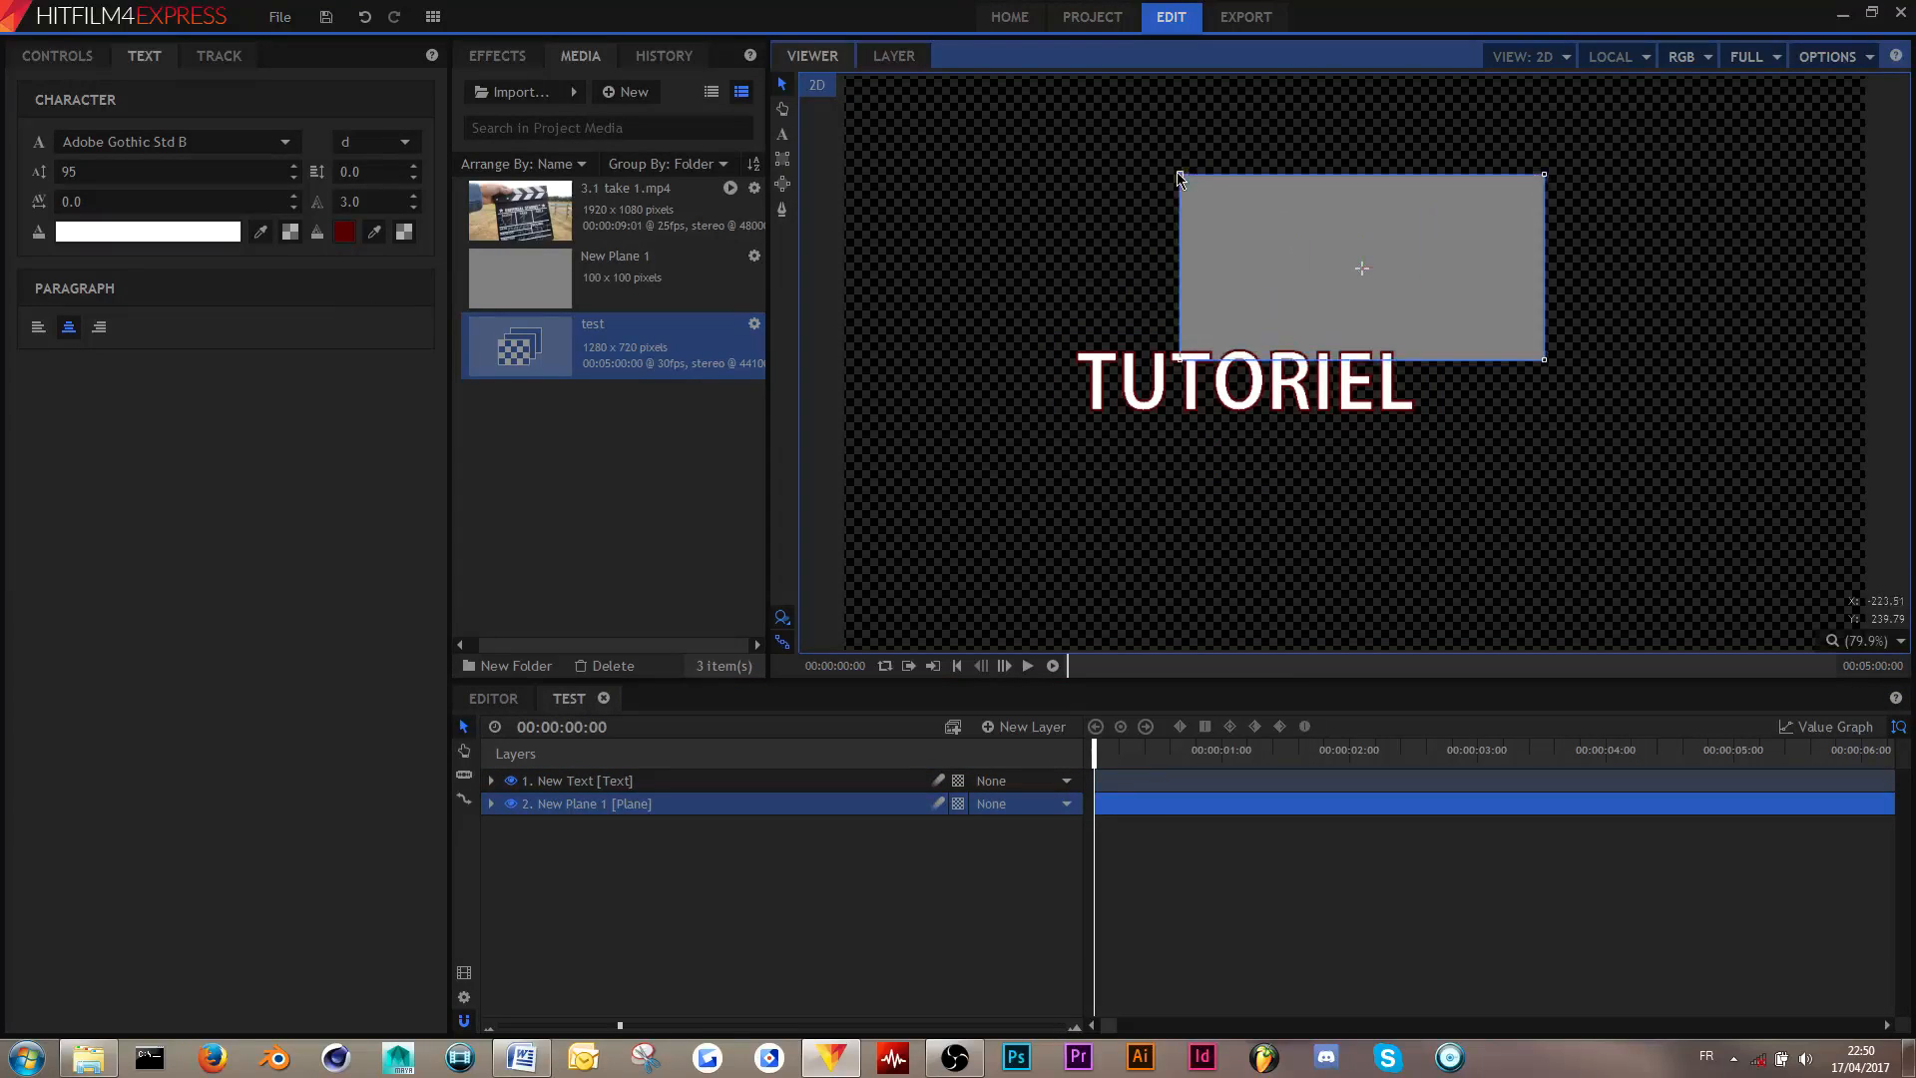
pyautogui.moveTo(1258, 229); pyautogui.dragTo(1509, 298)
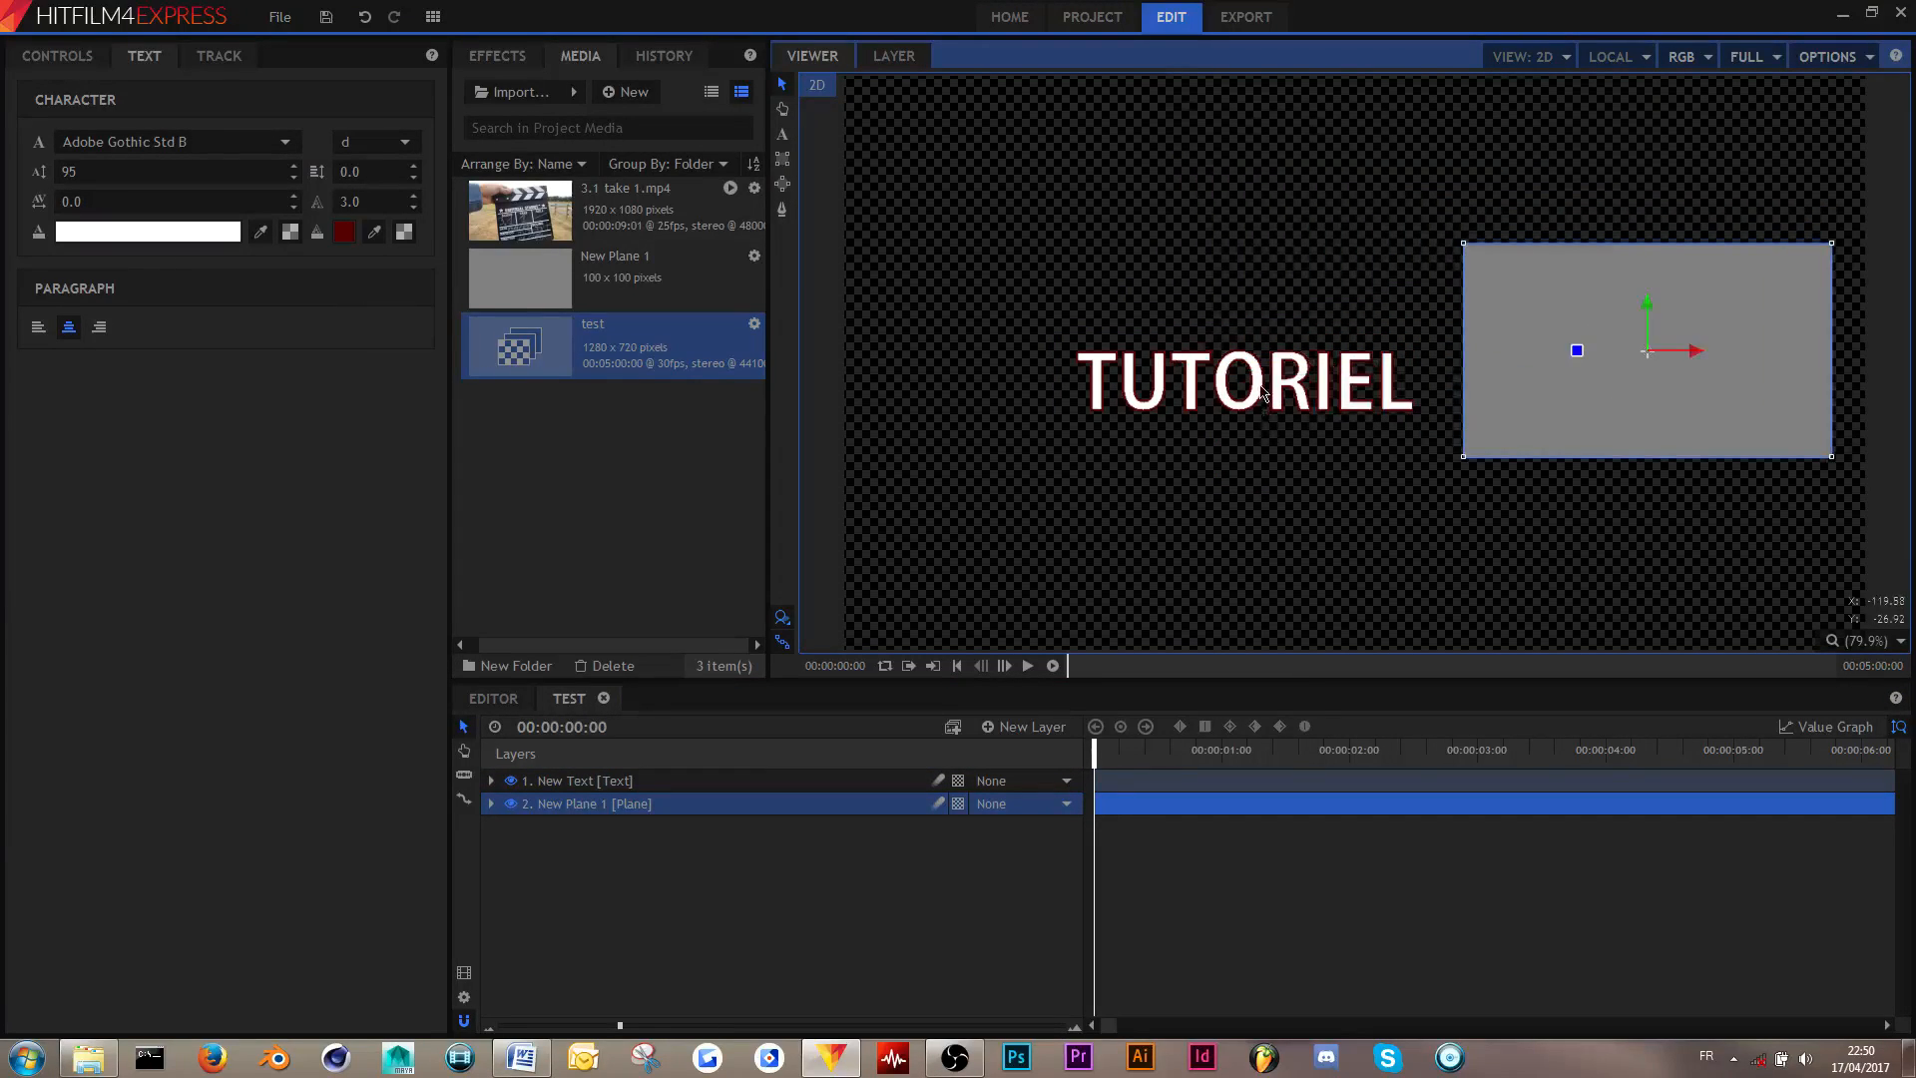
pyautogui.click(1497, 372)
pyautogui.rightClick(727, 848)
pyautogui.click(697, 841)
pyautogui.moveTo(846, 80); pyautogui.dragTo(1248, 325)
pyautogui.moveTo(961, 226); pyautogui.dragTo(1475, 521)
pyautogui.click(1403, 514)
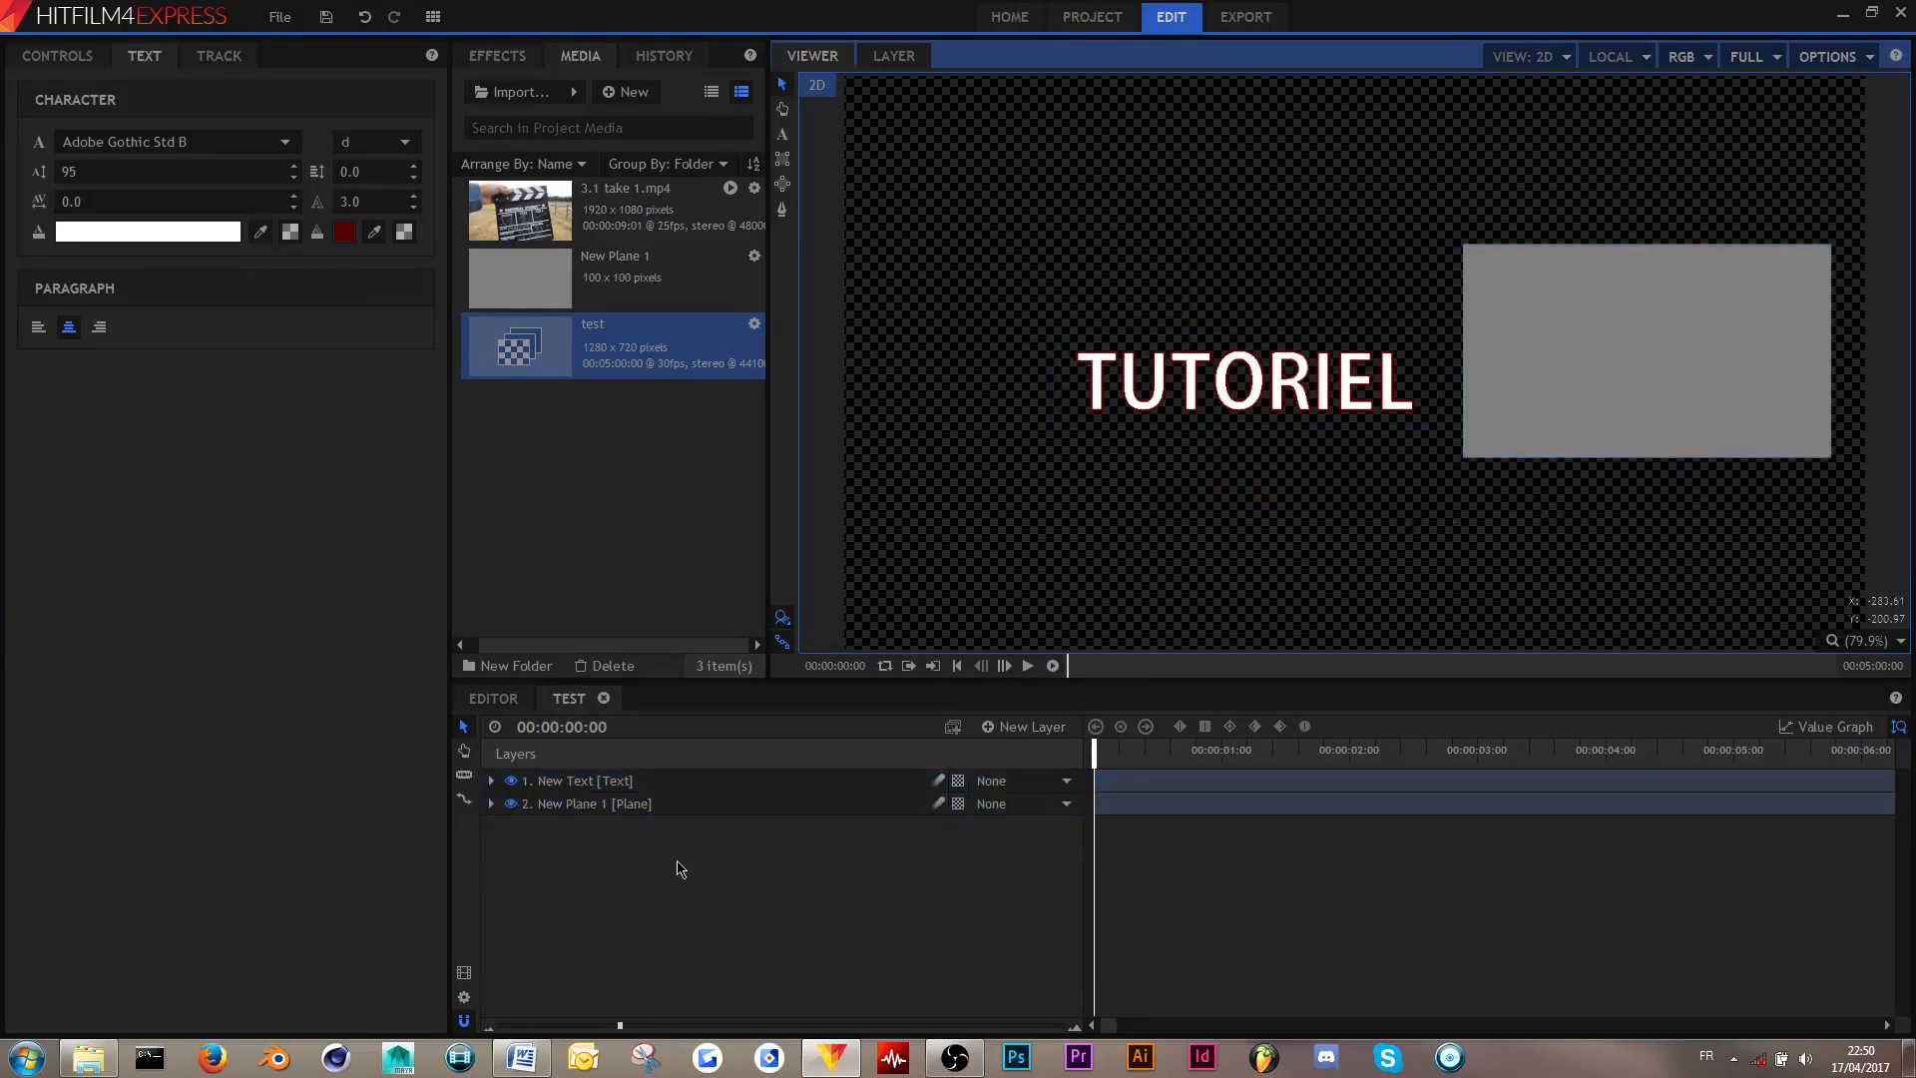
# - Create a new white plane layer 1280 pixels wide and 720 pixels high
pyautogui.rightClick(678, 870)
pyautogui.moveTo(788, 876)
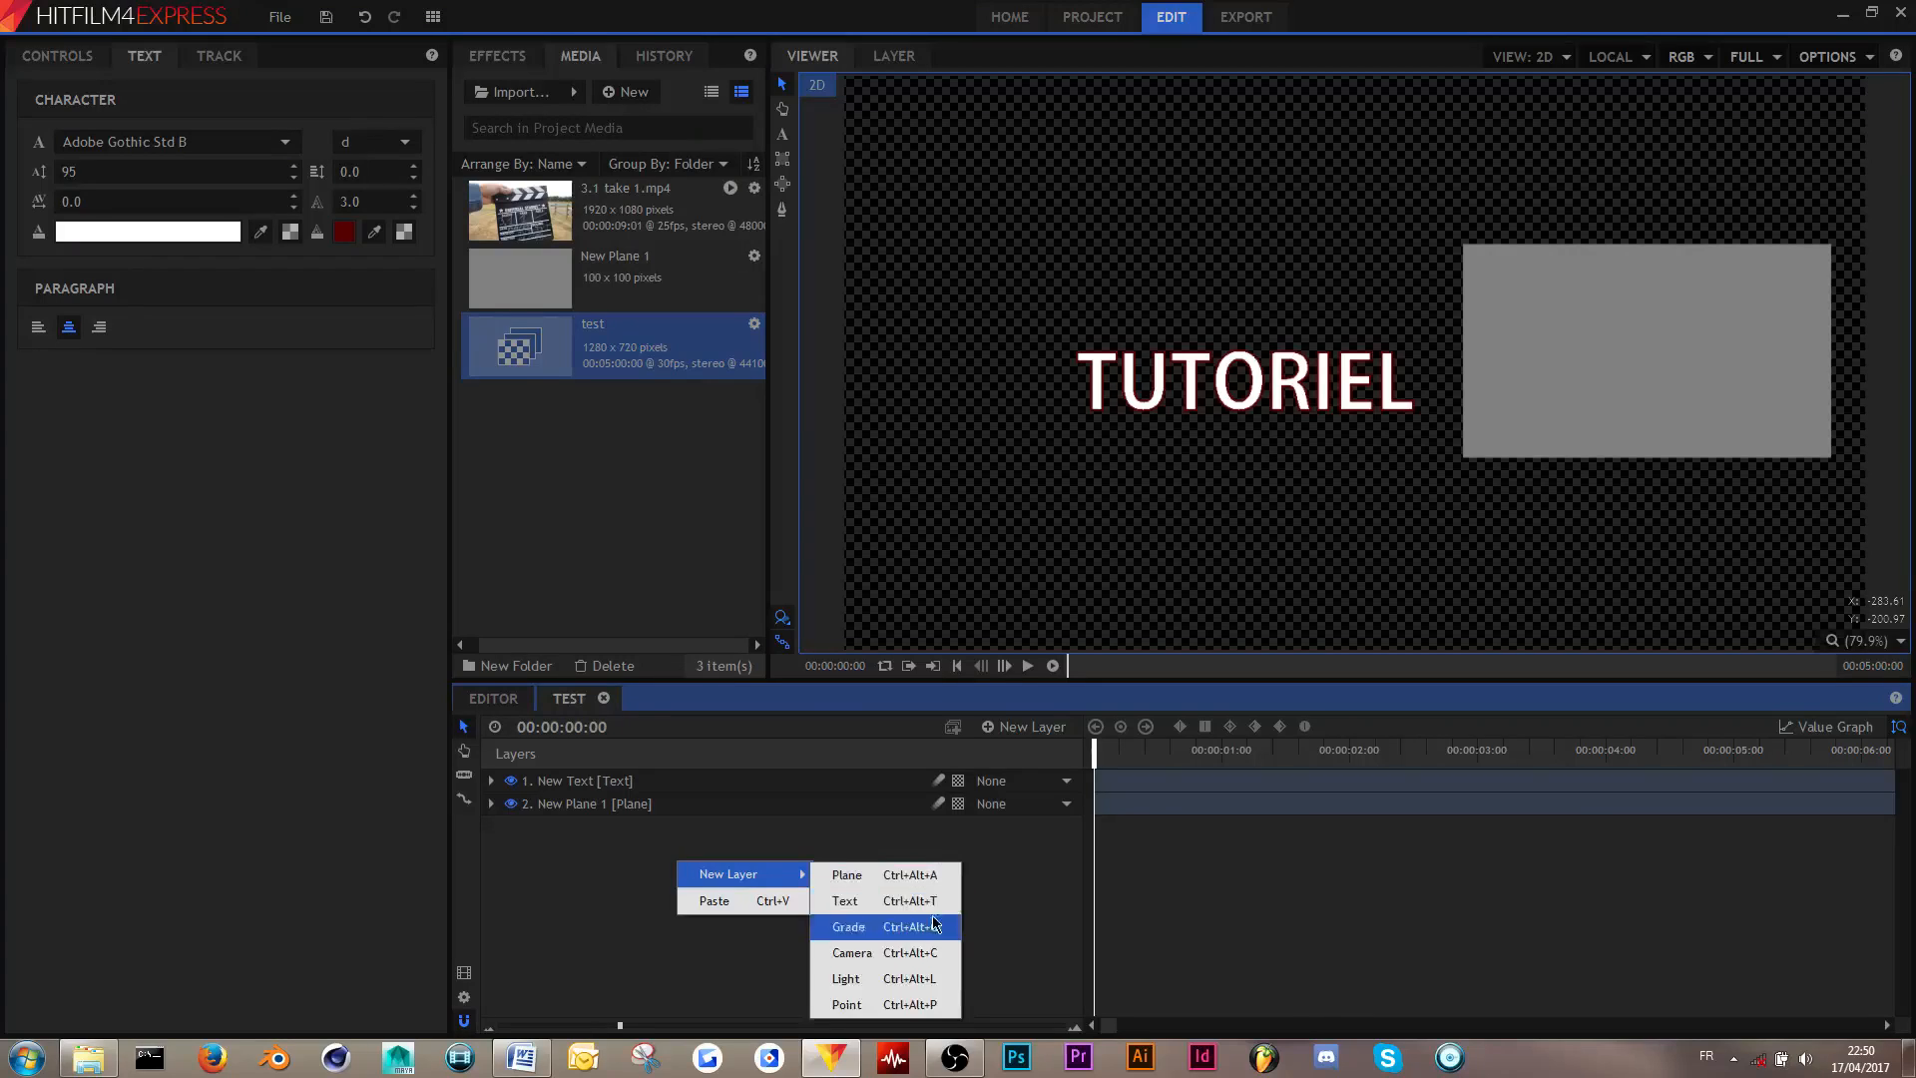
pyautogui.click(927, 876)
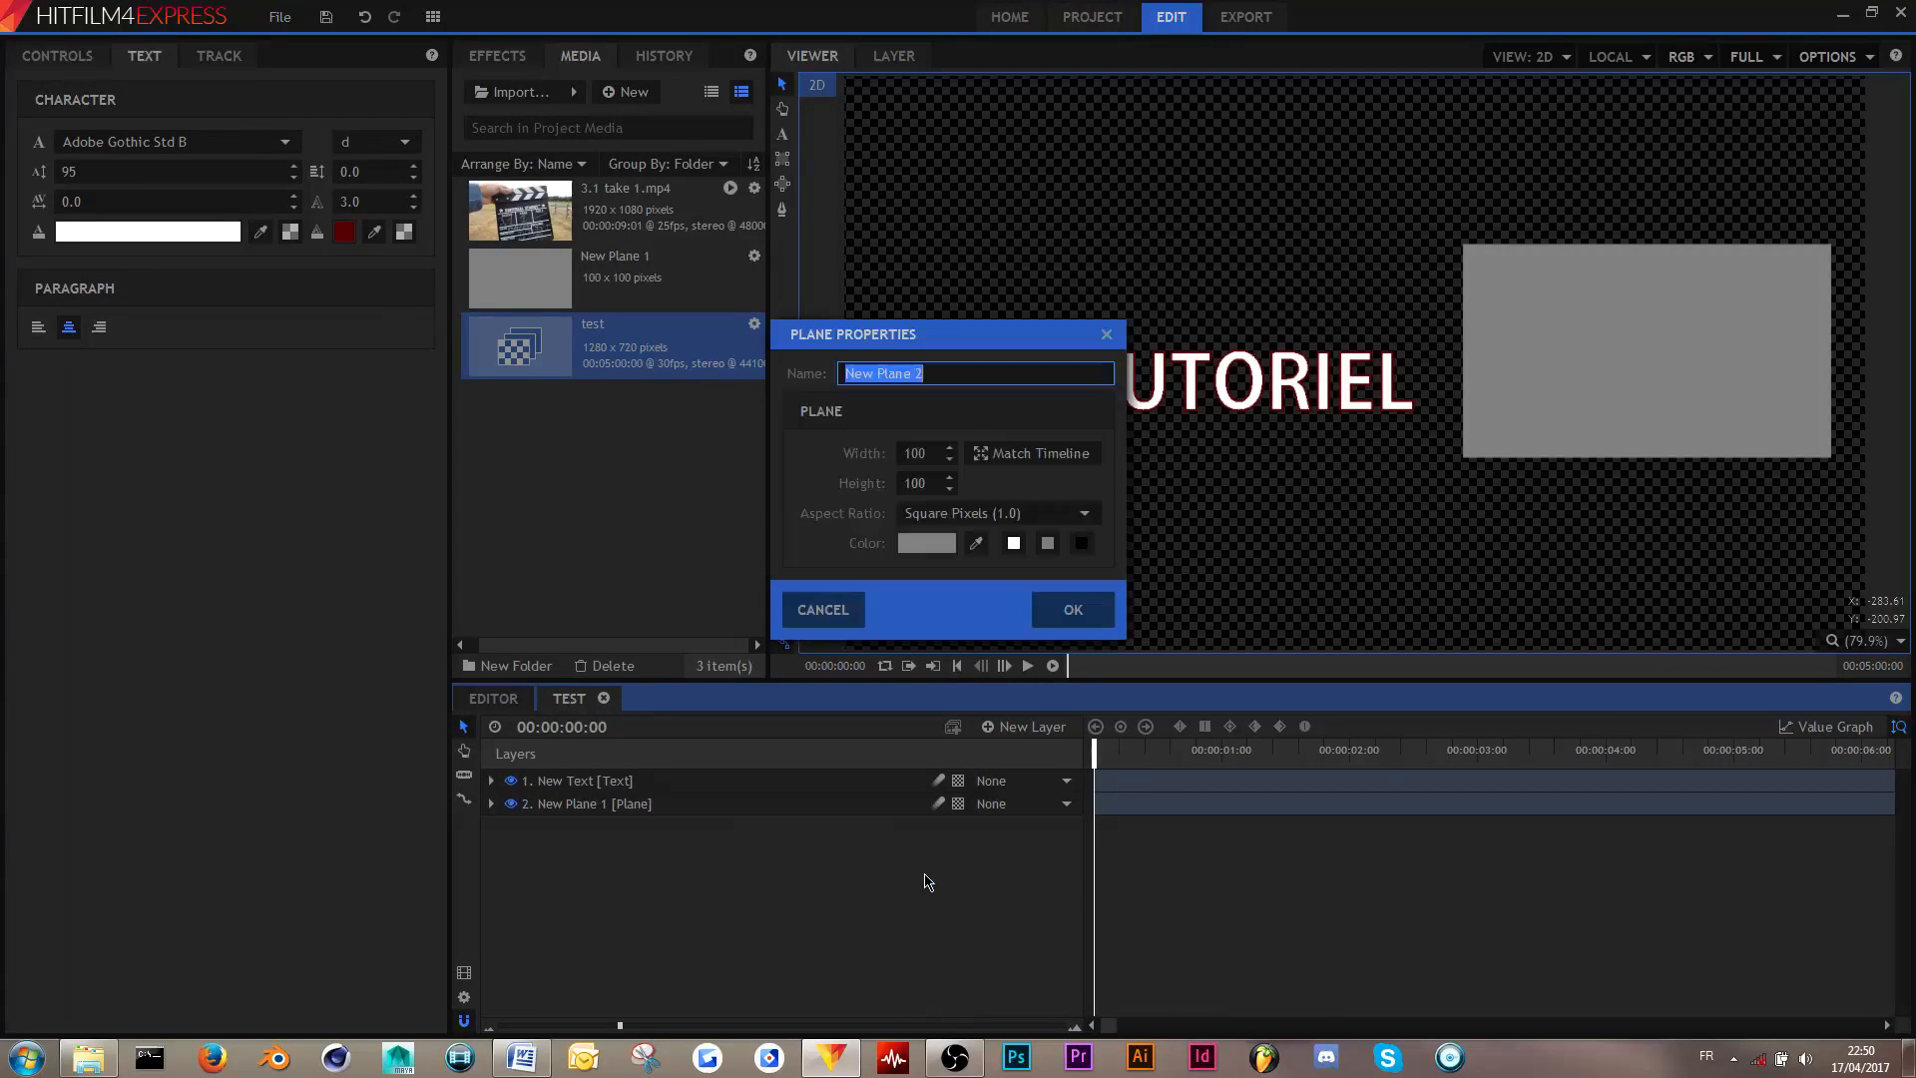
pyautogui.click(1013, 547)
pyautogui.click(905, 453)
pyautogui.moveTo(928, 452); pyautogui.dragTo(826, 461)
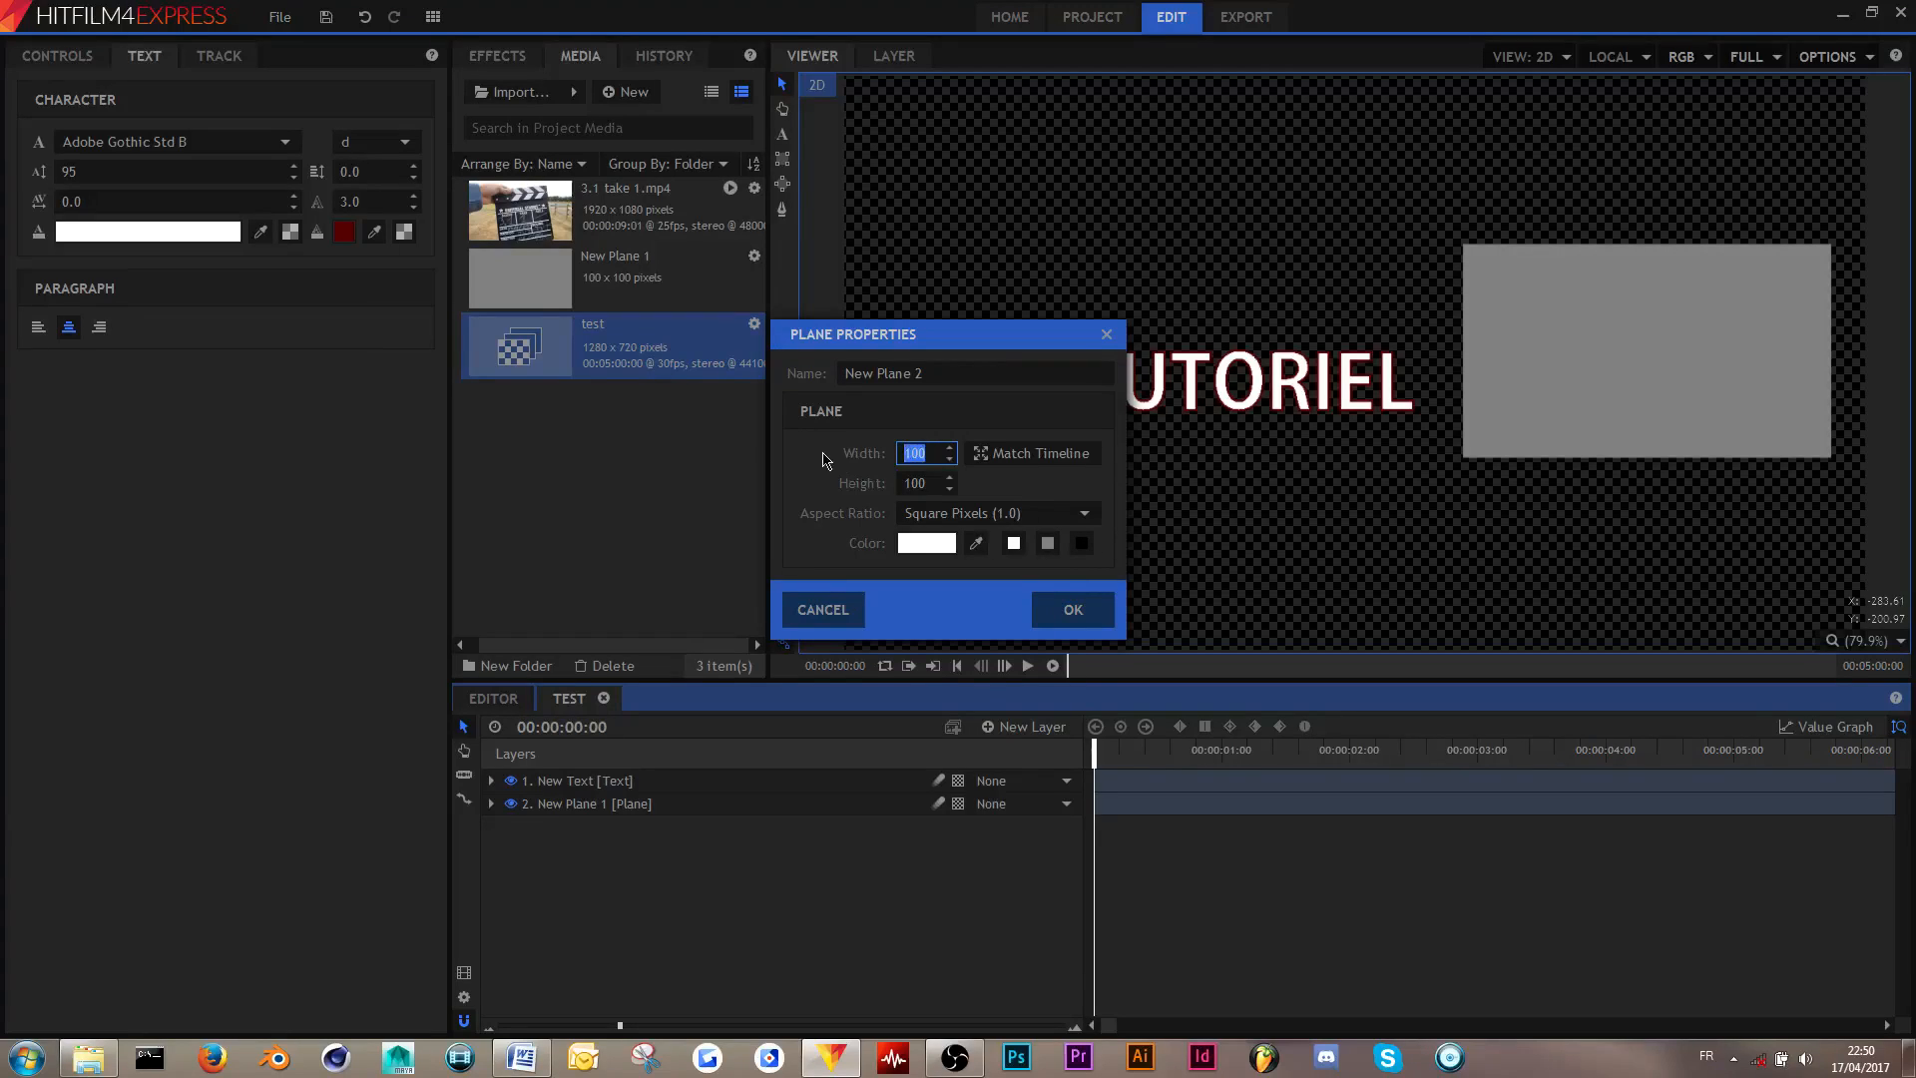
pyautogui.write('1')
pyautogui.press('Tab')
pyautogui.write('7')
pyautogui.click(1070, 610)
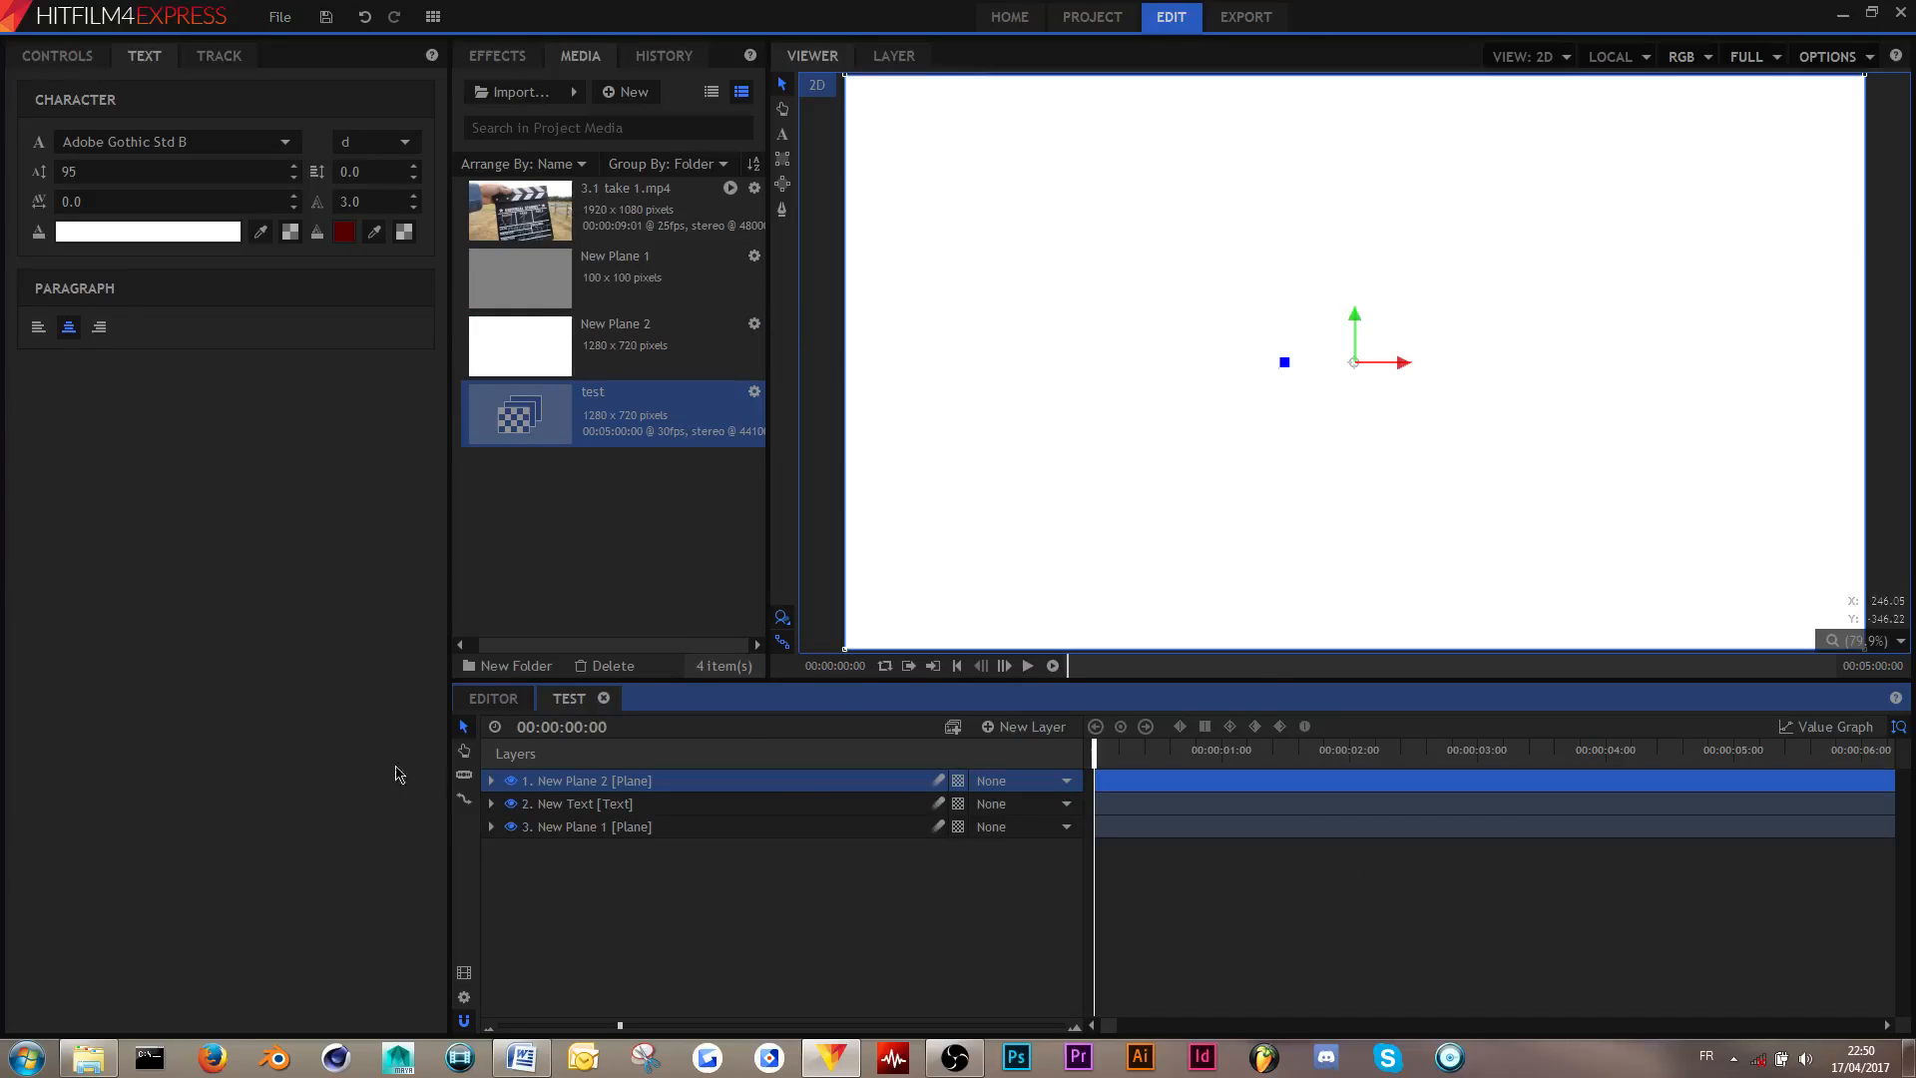
# - Place the white plane beneath all other layers and rename its layer "background"
pyautogui.moveTo(586, 781); pyautogui.dragTo(589, 855)
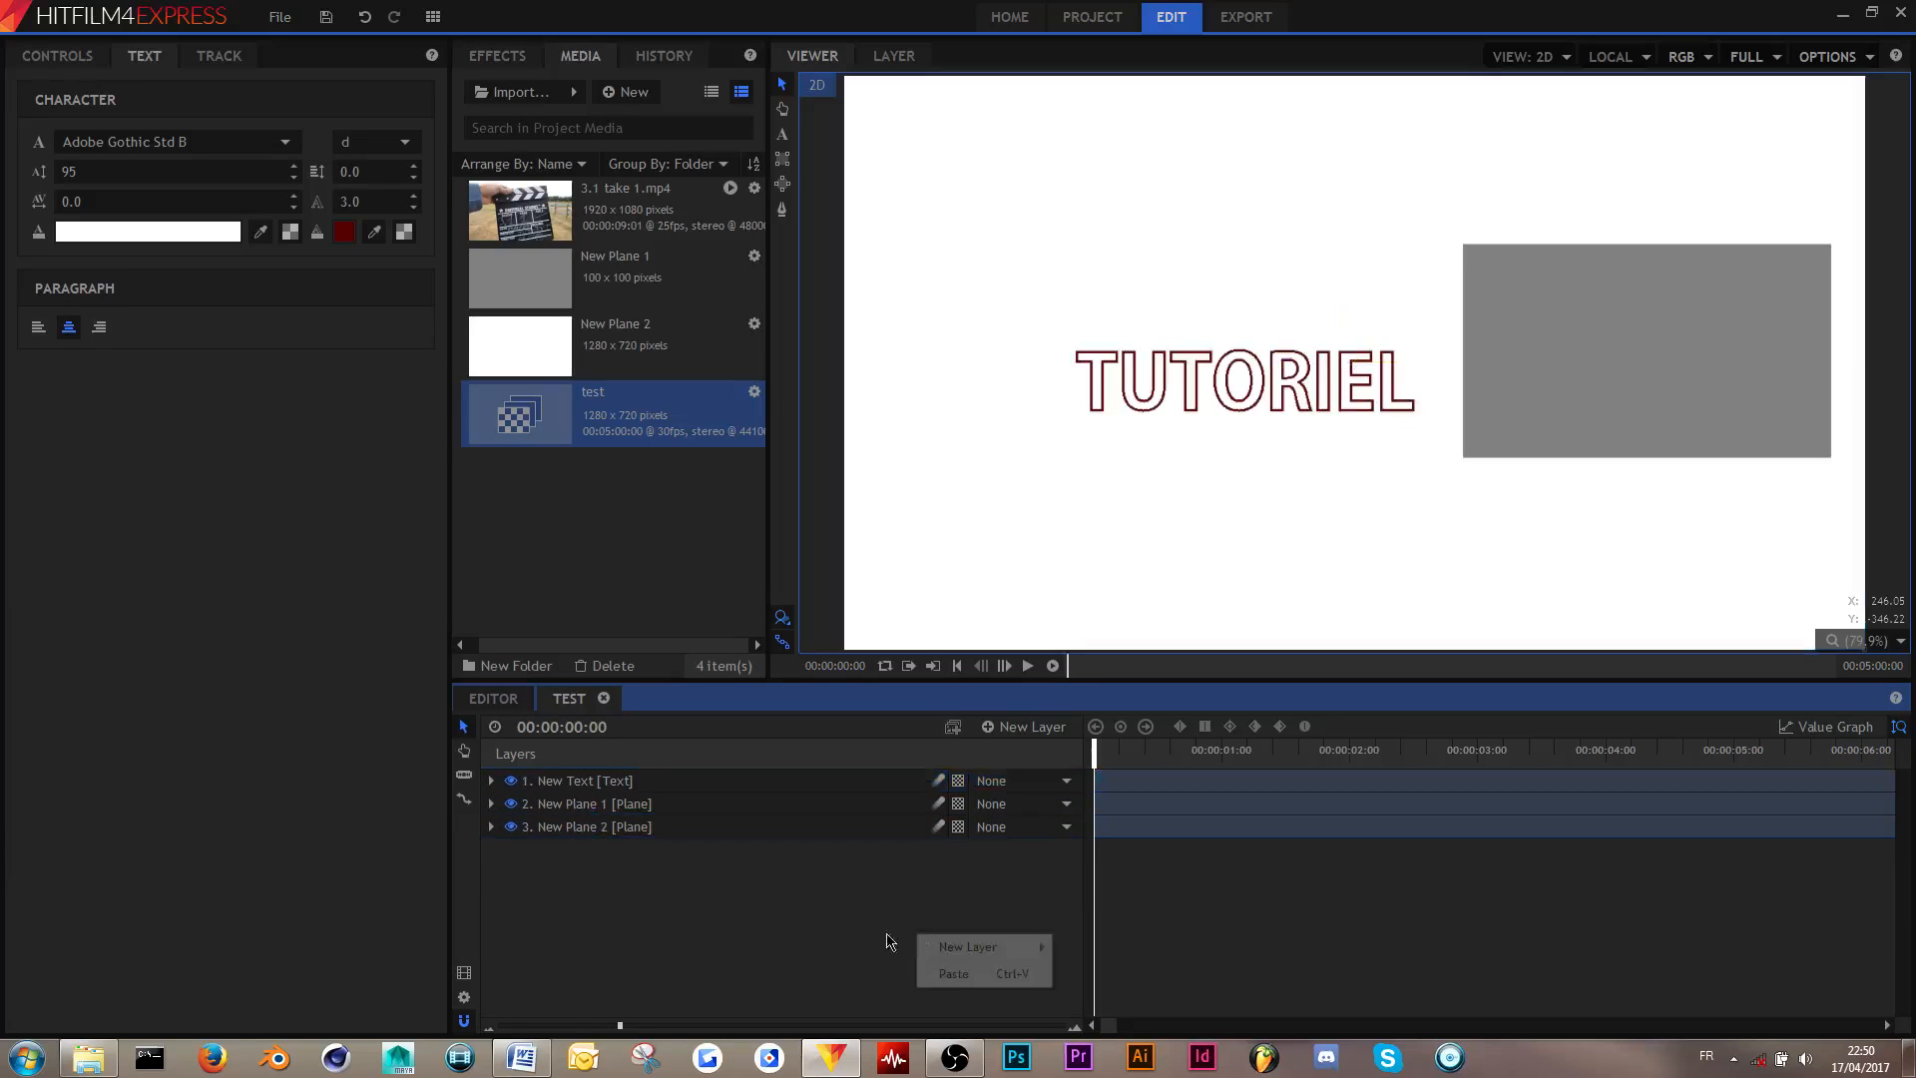
pyautogui.click(1397, 377)
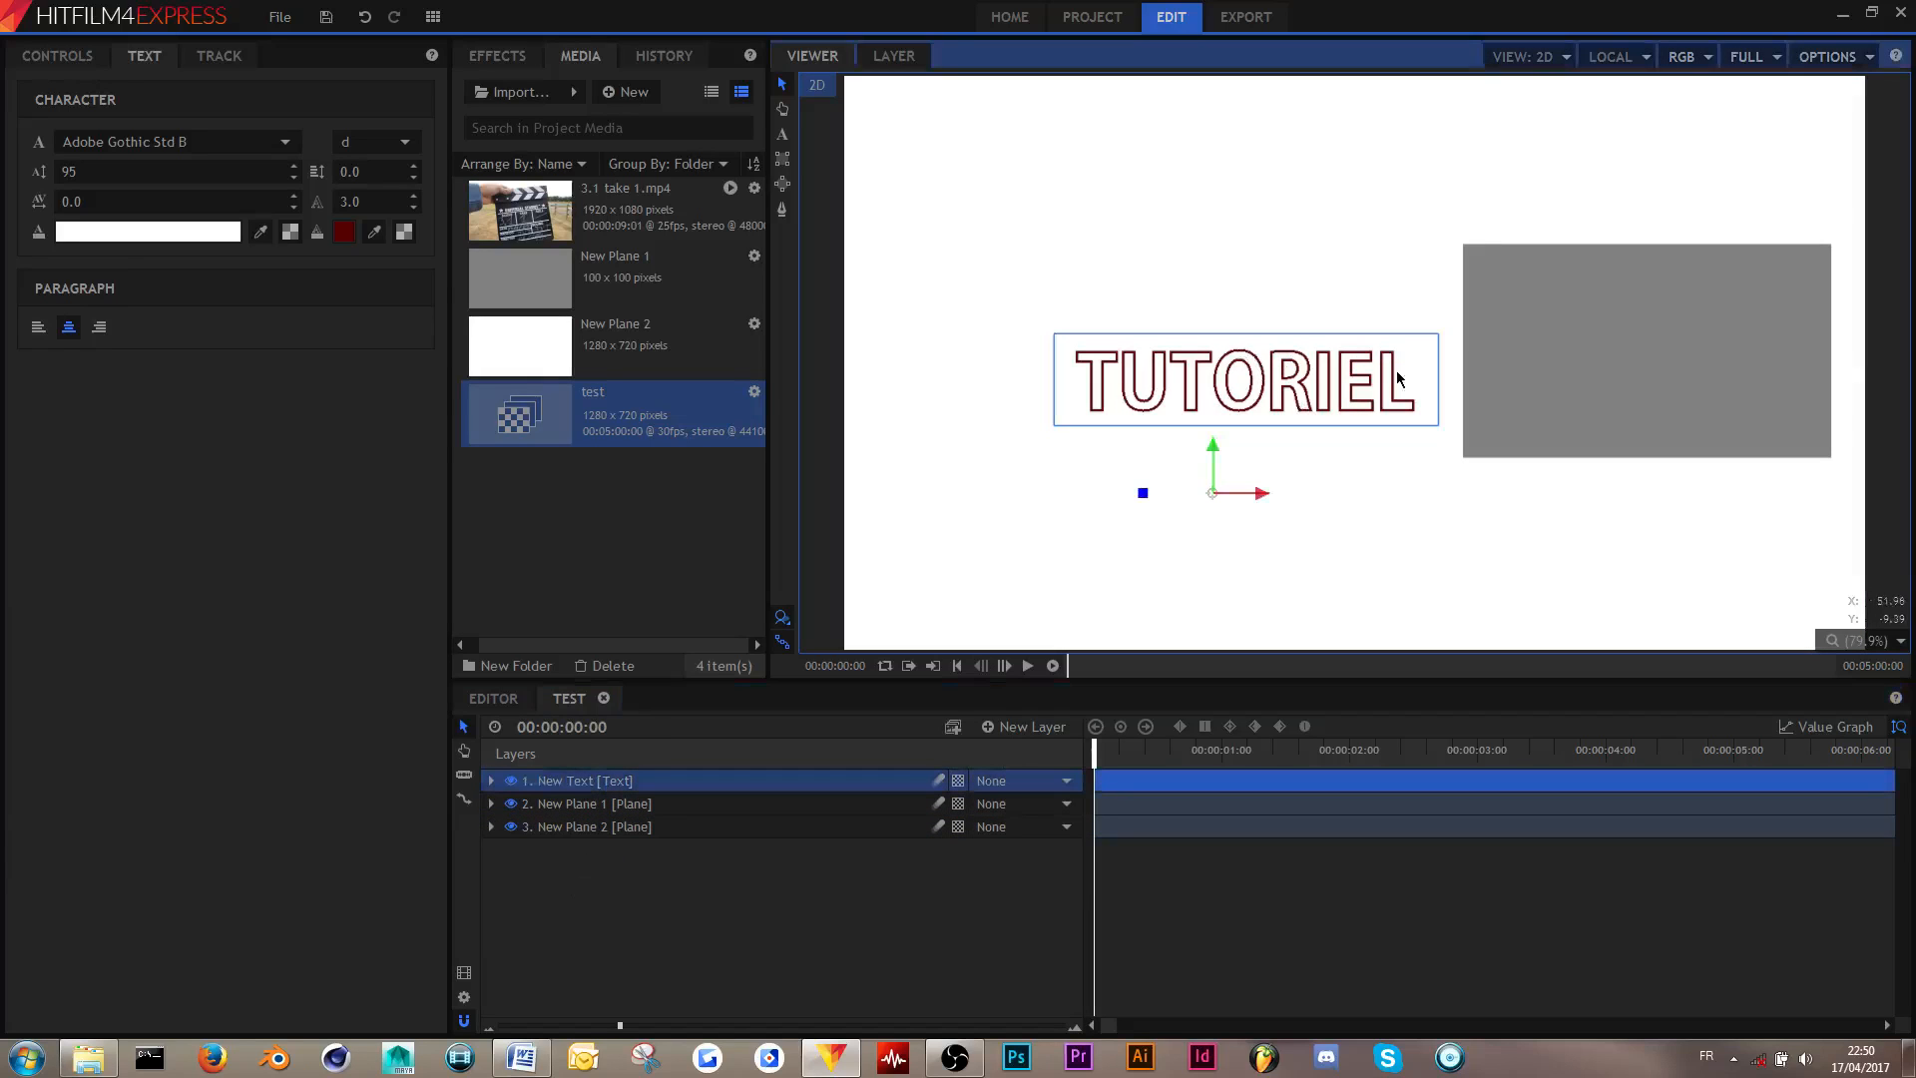
pyautogui.click(629, 828)
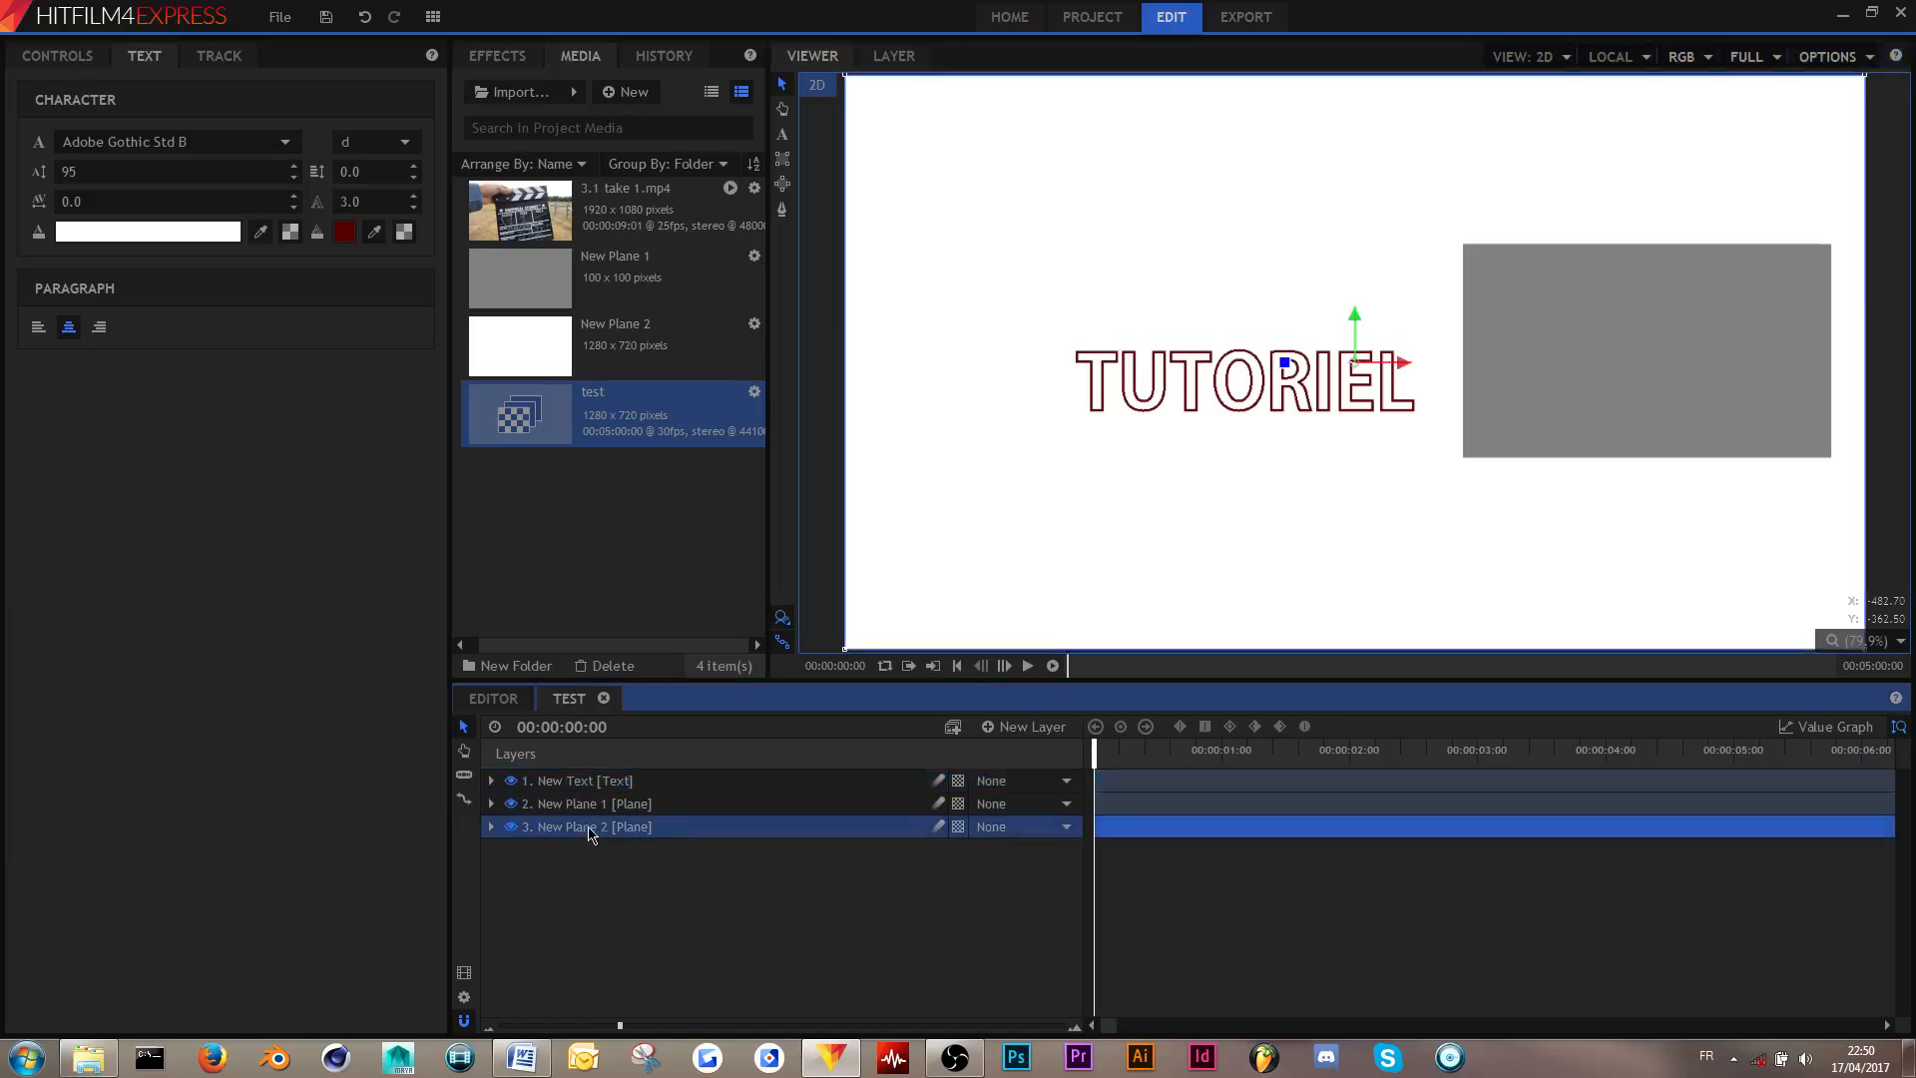
pyautogui.doubleClick(616, 832)
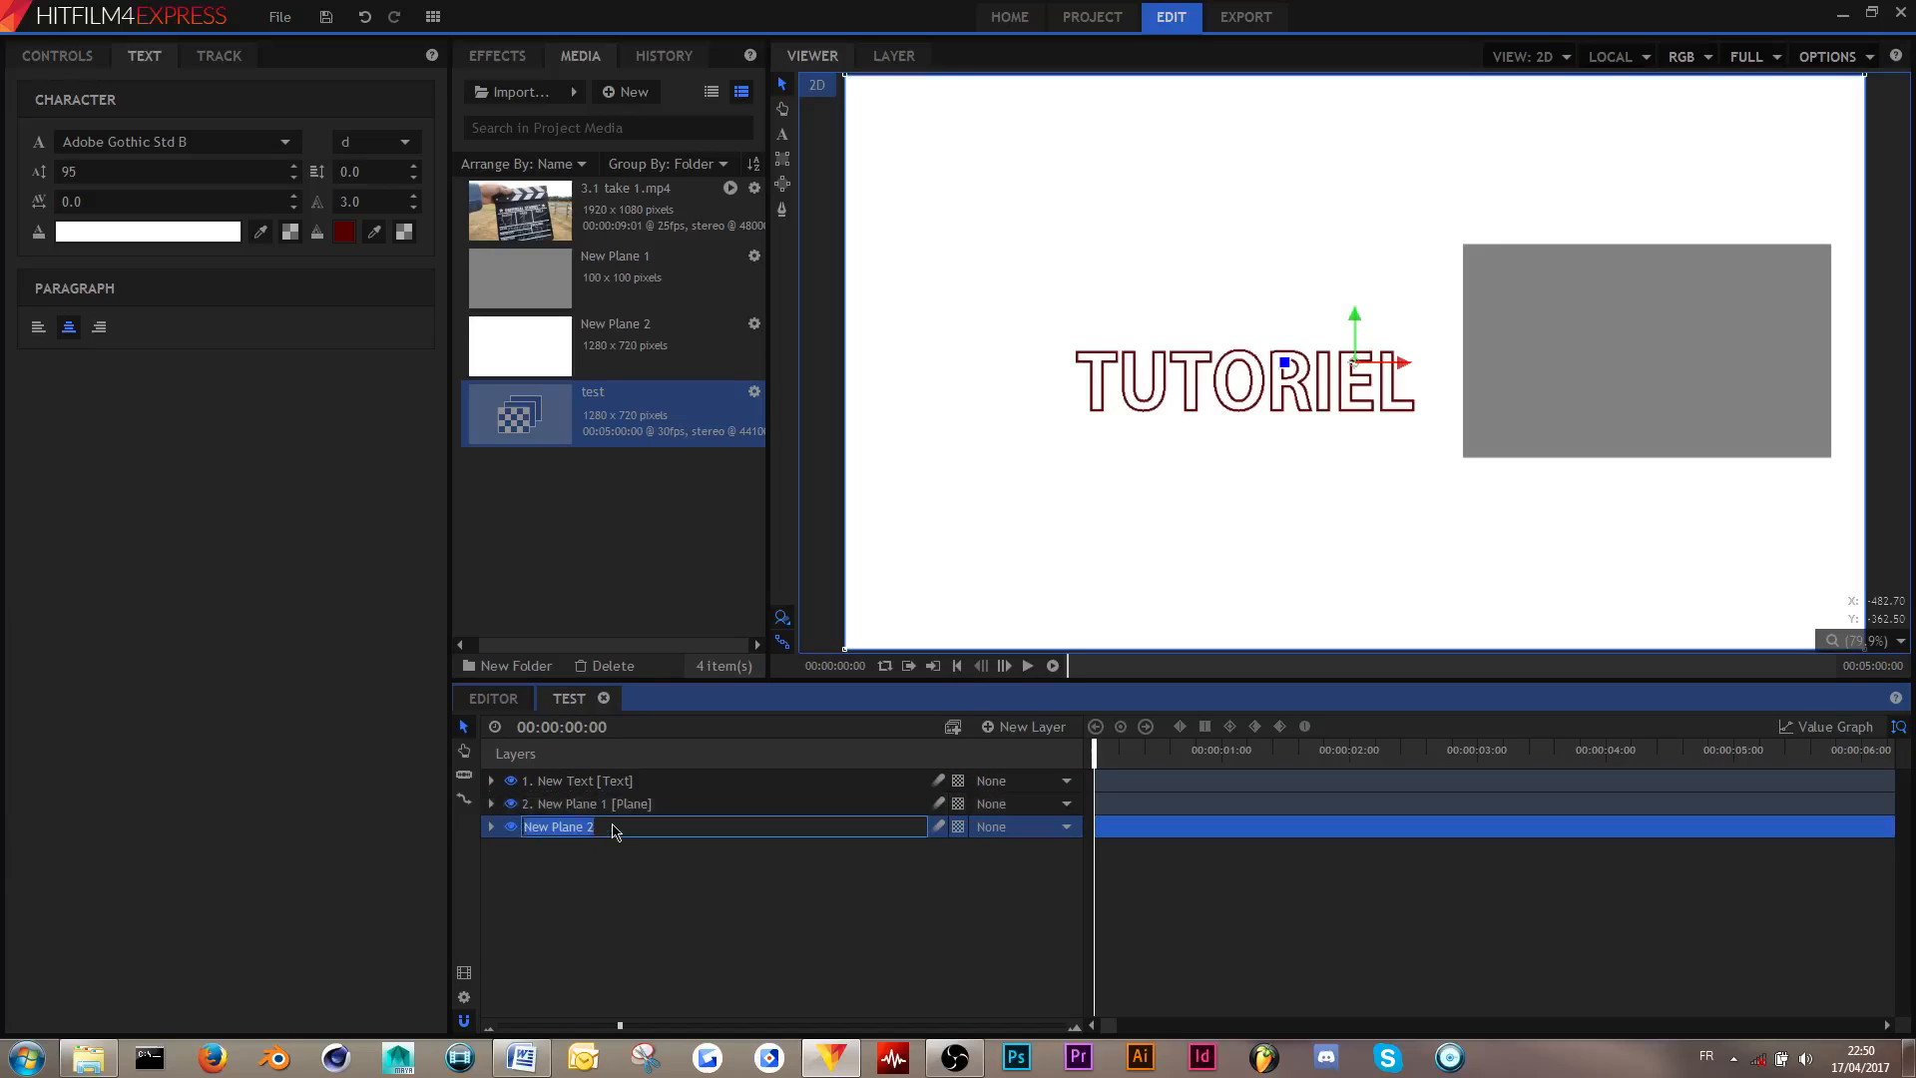
pyautogui.write('background')
pyautogui.press('Return')
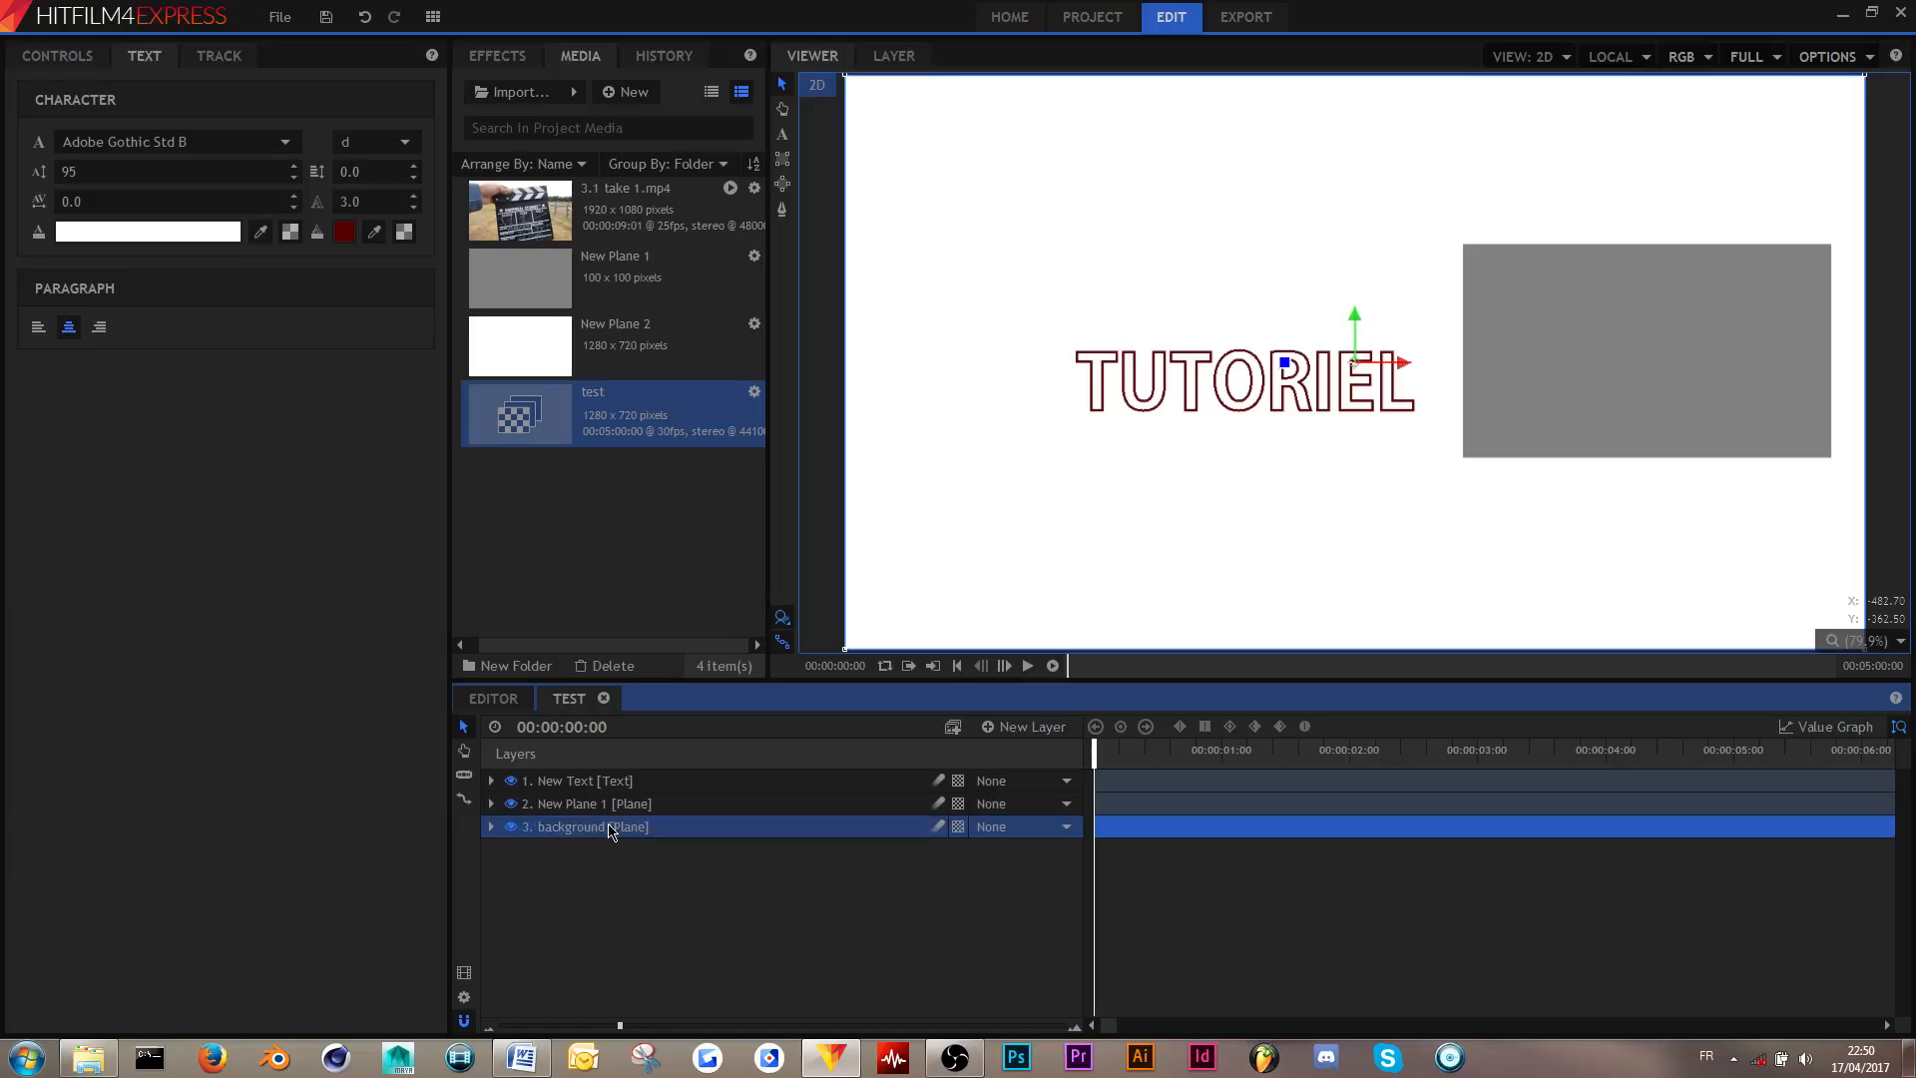
# - Move the TUTORIEL text toward the upper left of the canvas and rename its layer "Tutoriel texte"
pyautogui.click(639, 783)
pyautogui.click(588, 806)
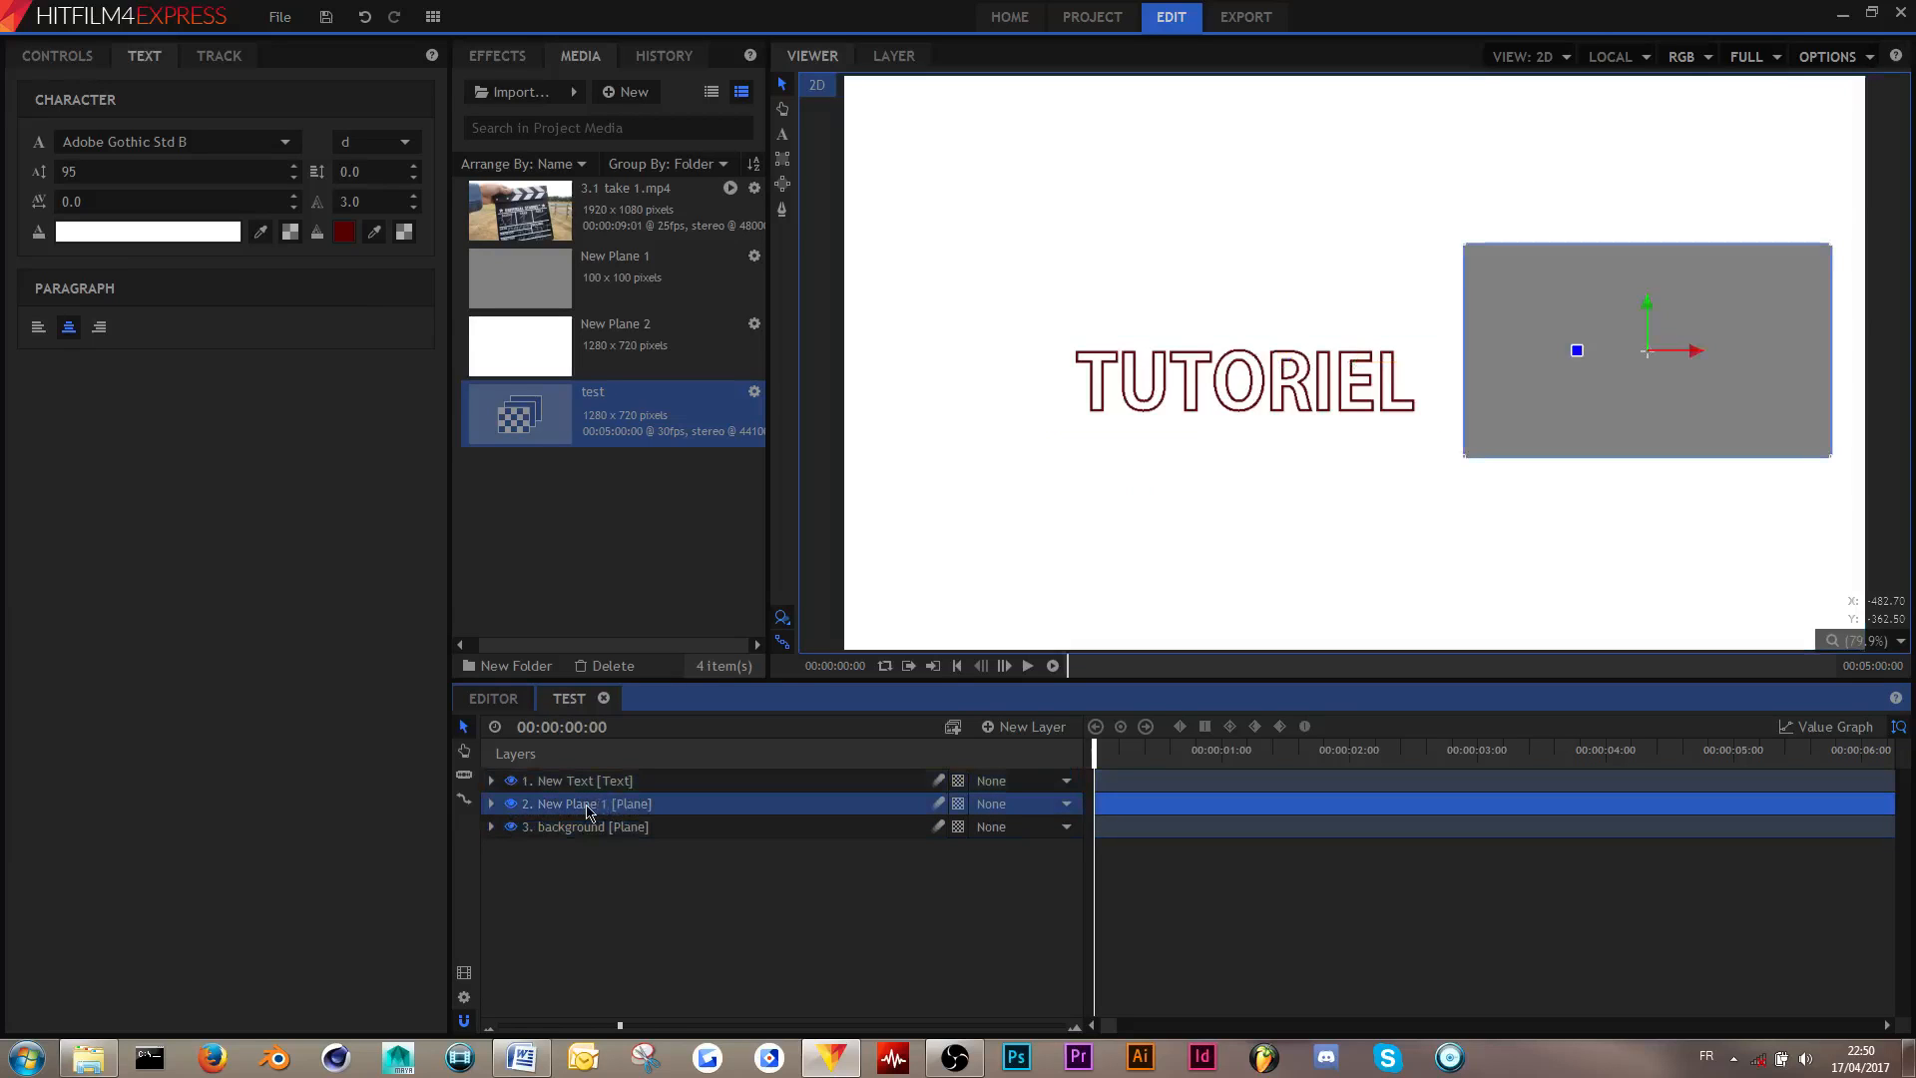
pyautogui.click(1225, 405)
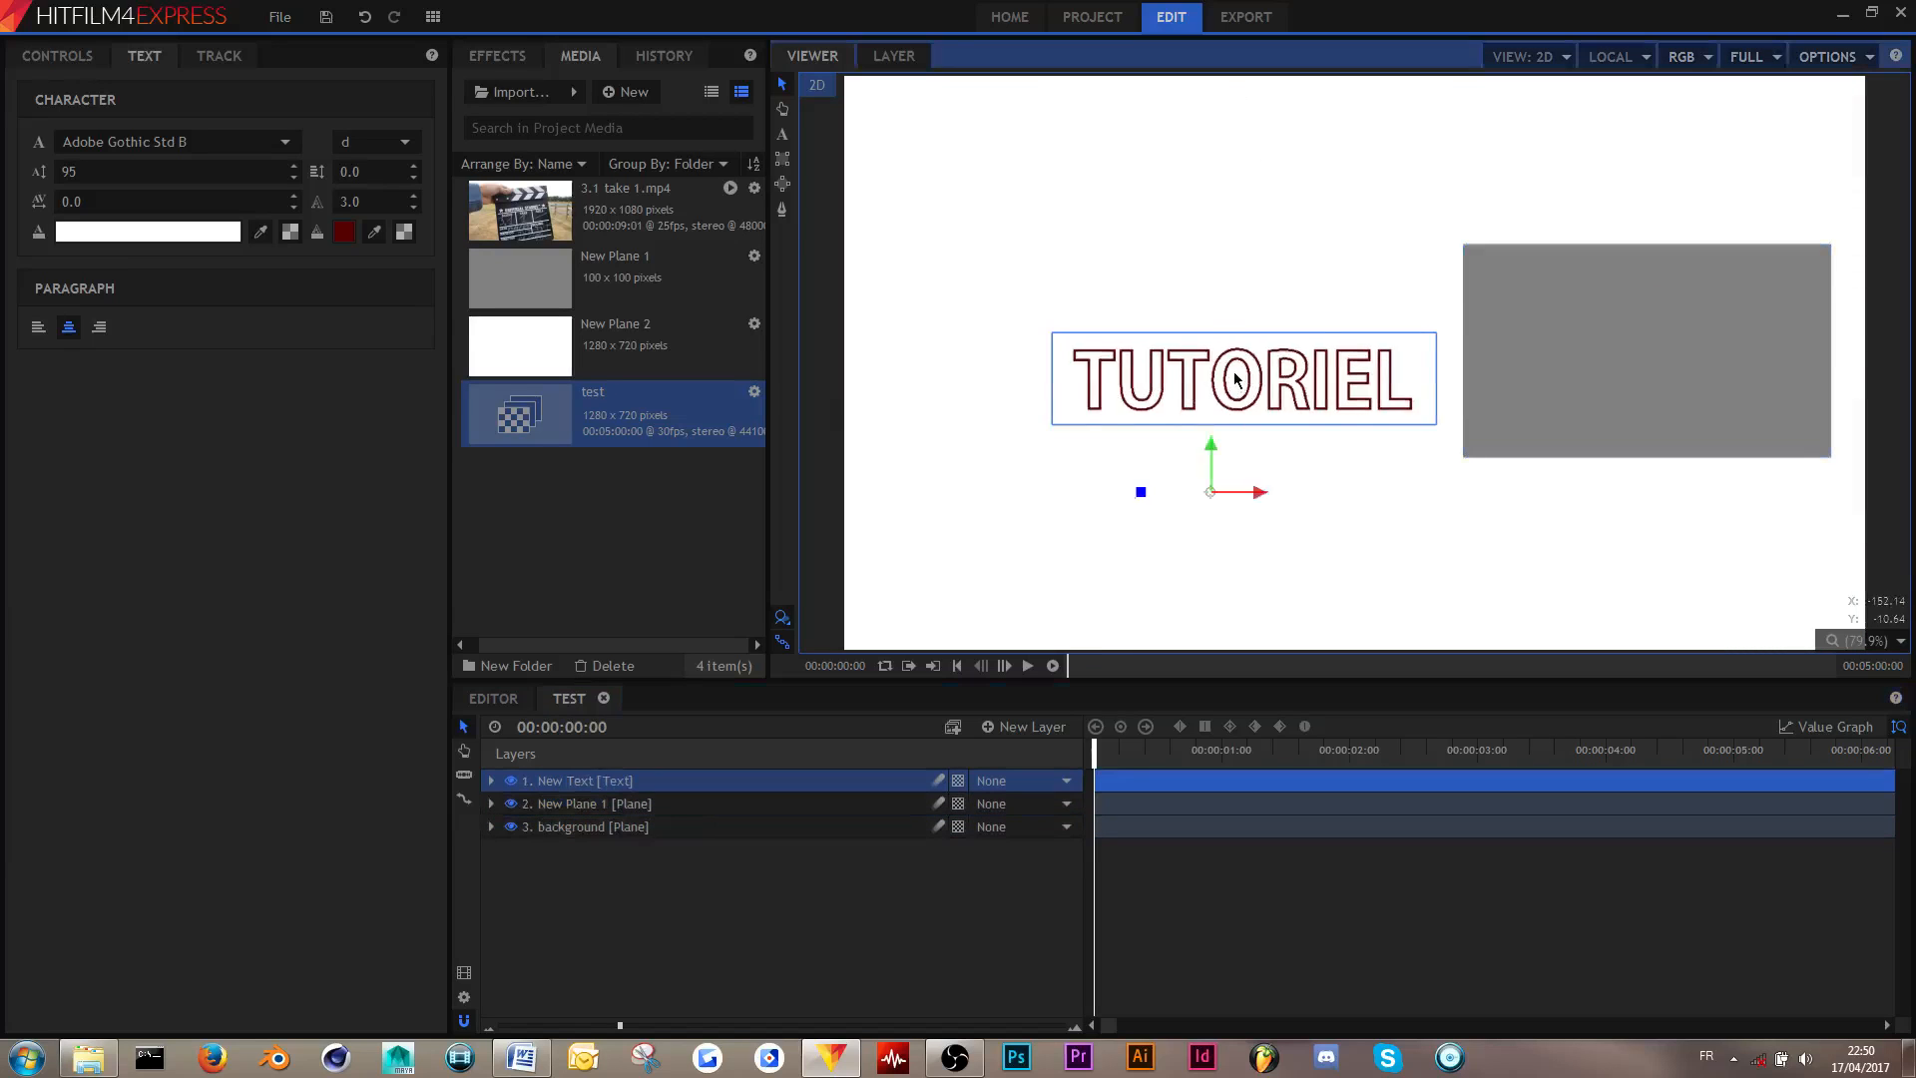
pyautogui.moveTo(1238, 387); pyautogui.dragTo(1175, 248)
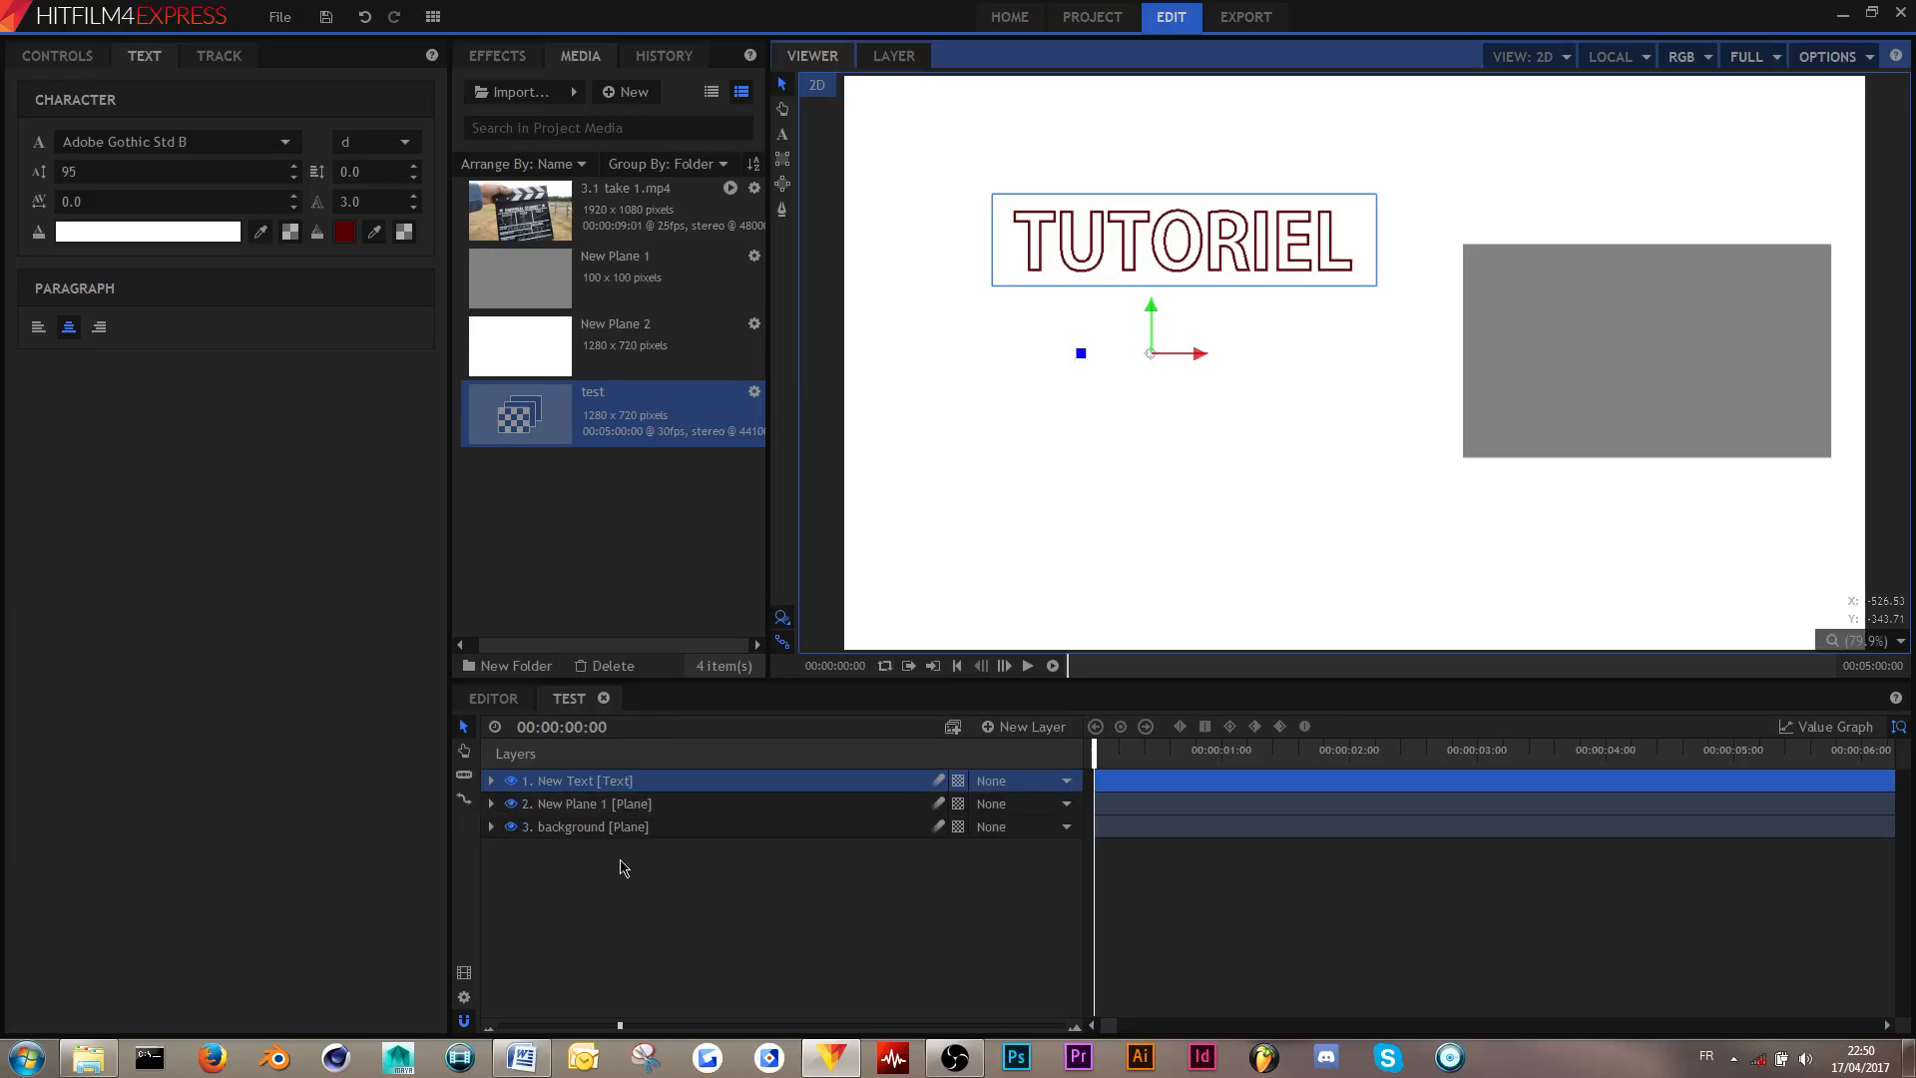
pyautogui.doubleClick(657, 779)
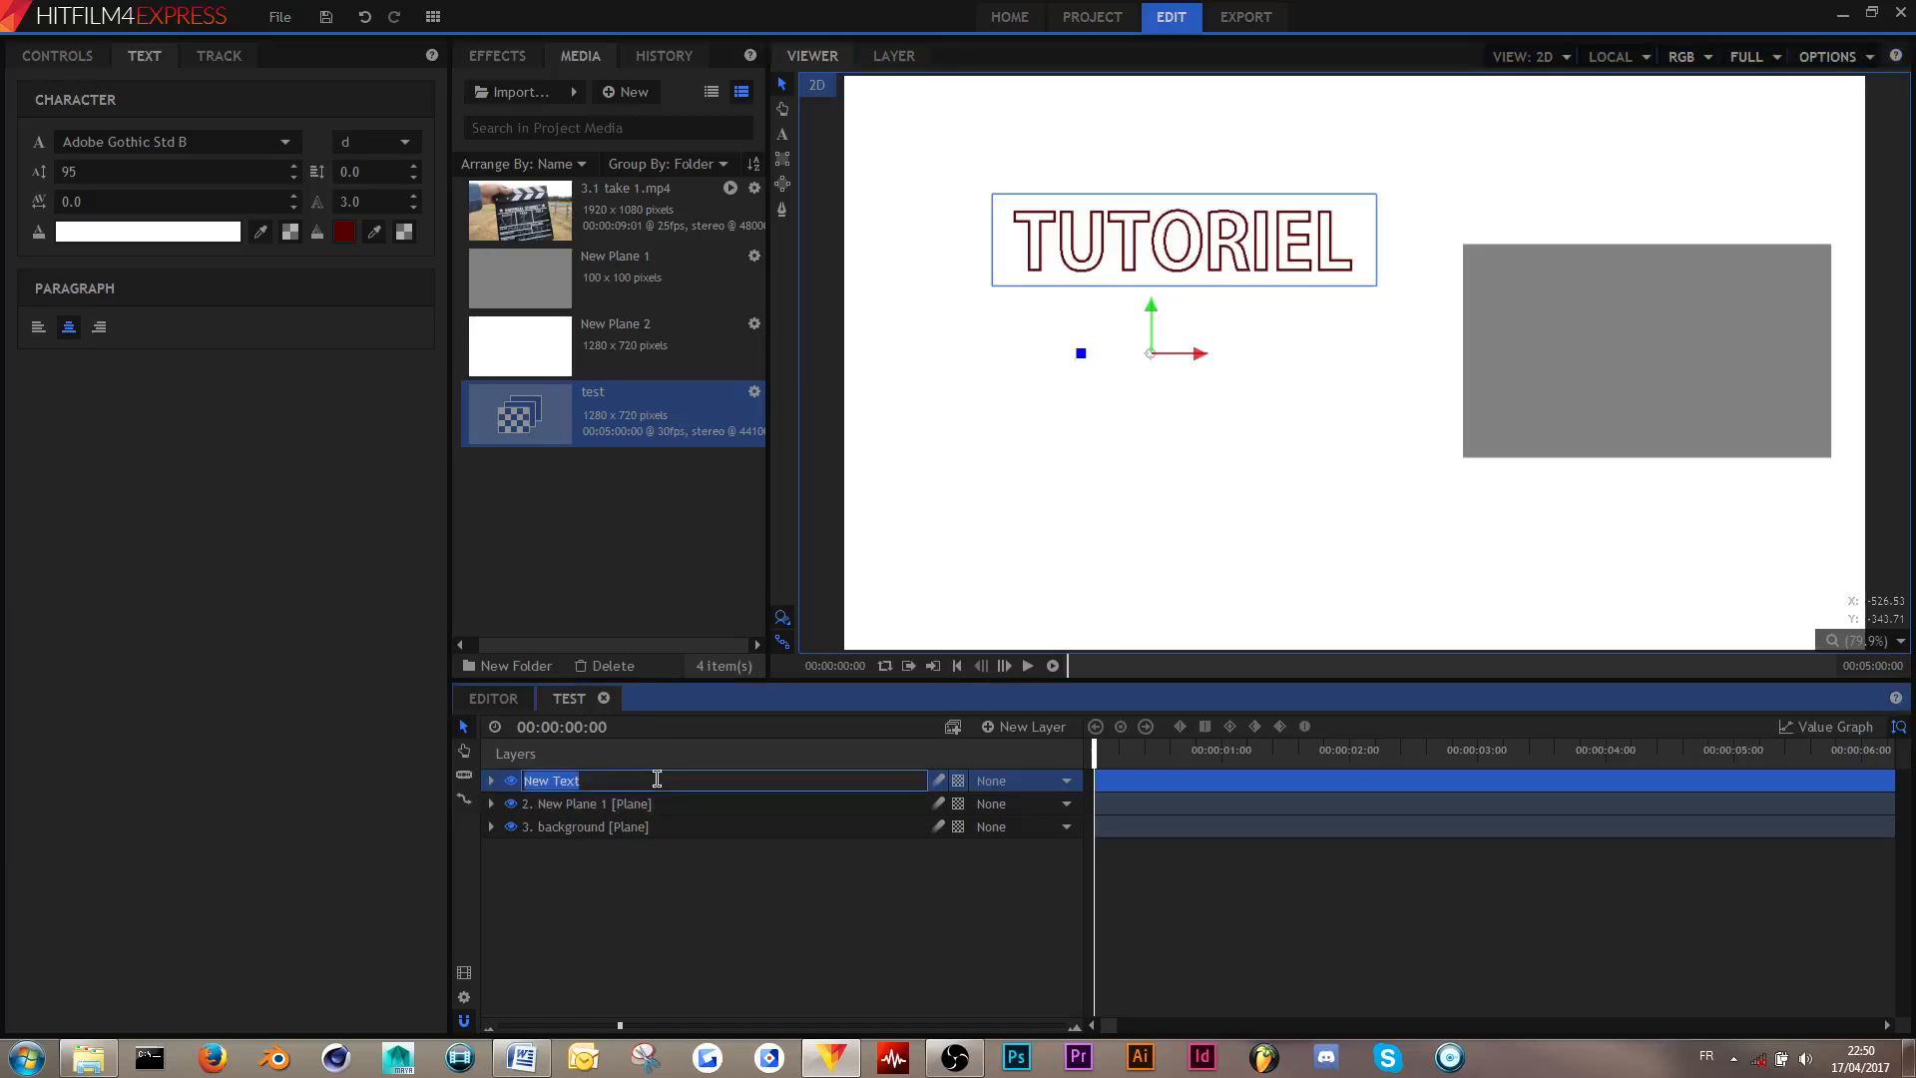
pyautogui.write('Tutoriel te')
pyautogui.press('Return')
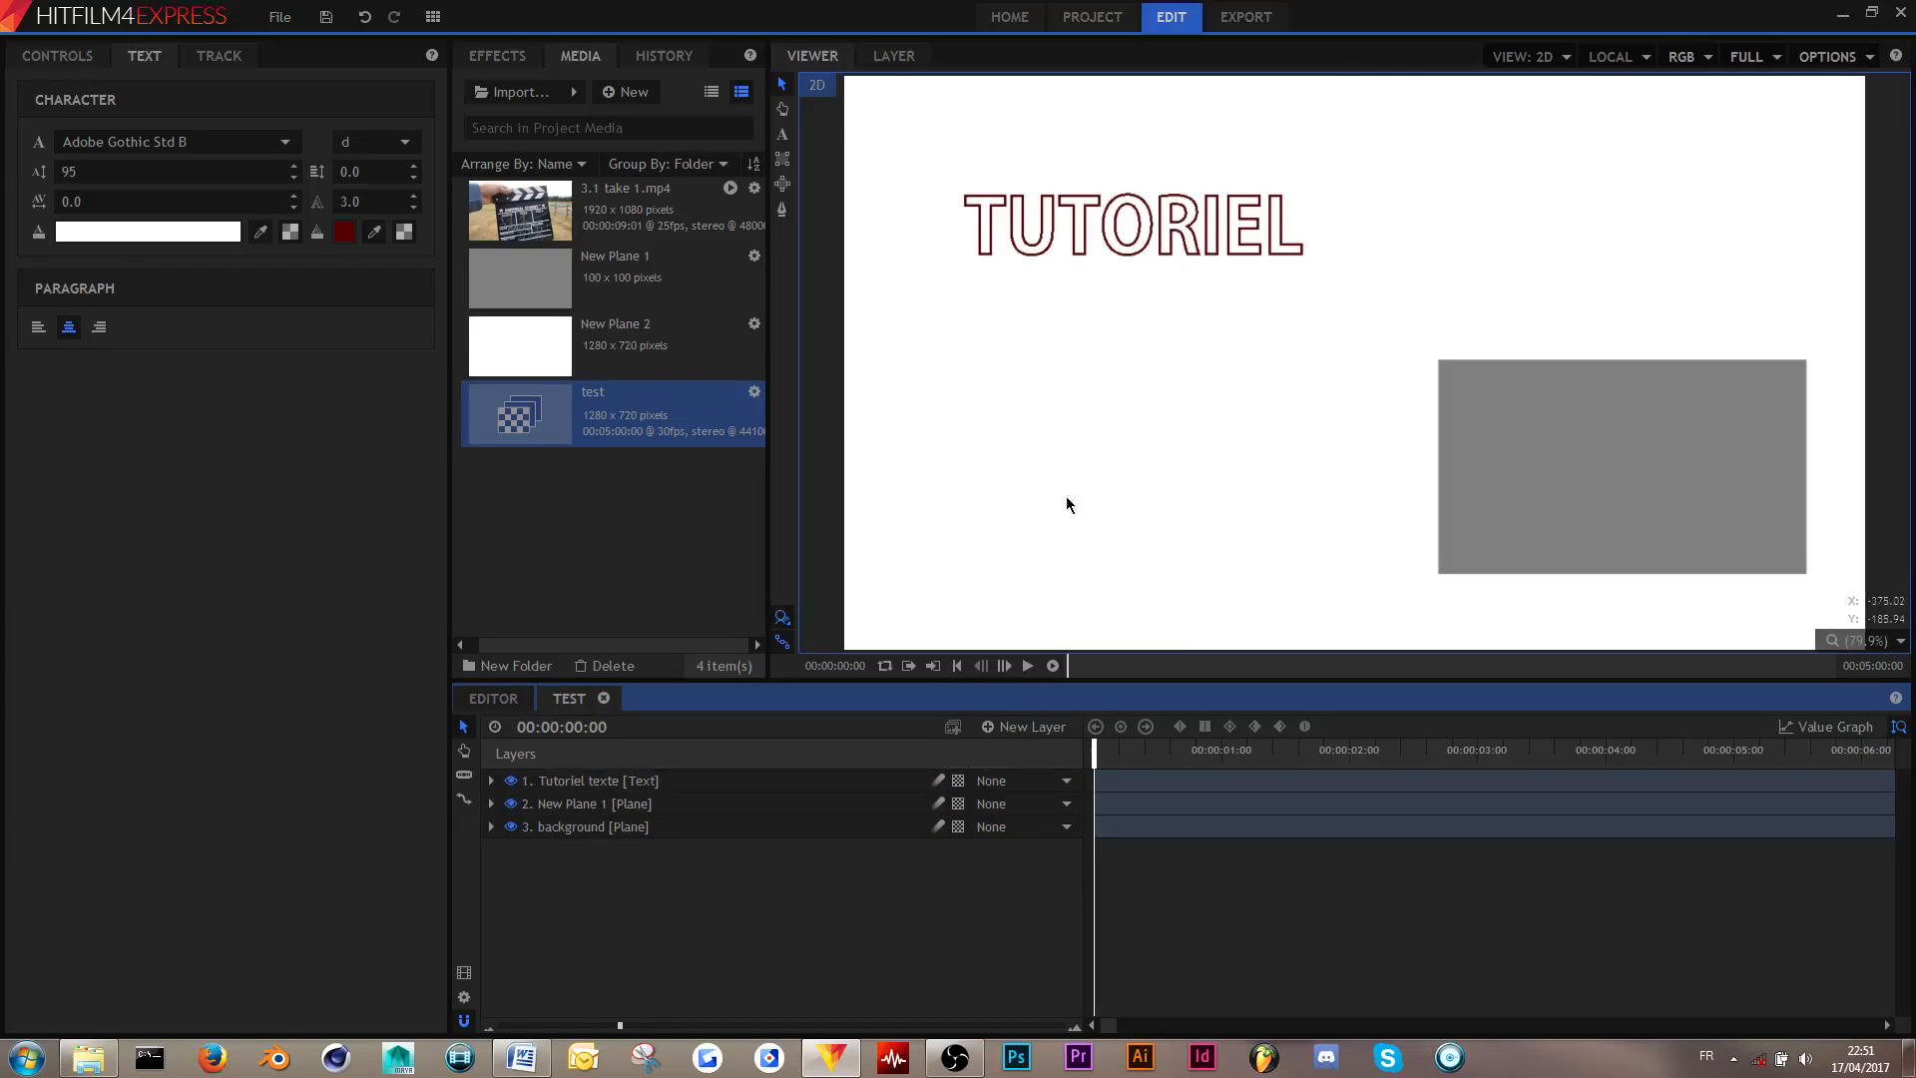
pyautogui.click(1069, 481)
pyautogui.click(1188, 217)
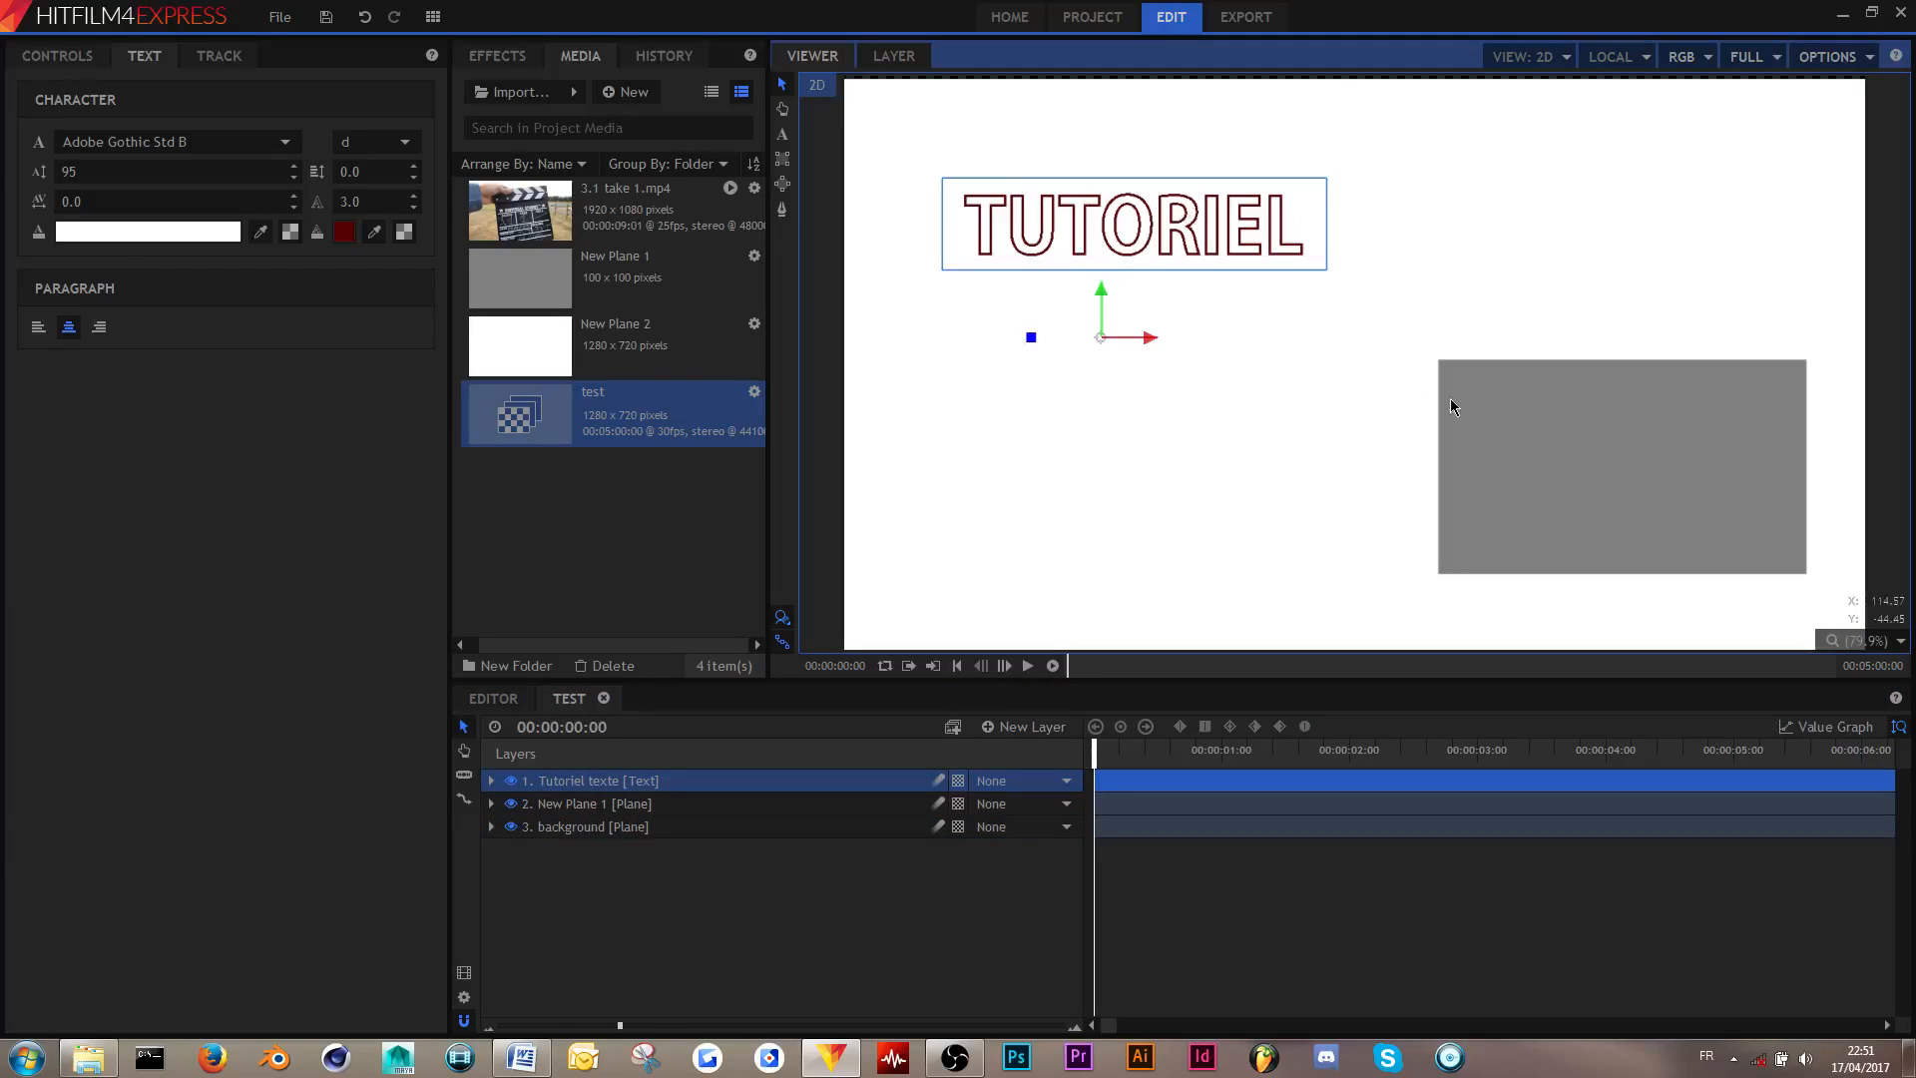
pyautogui.click(1501, 403)
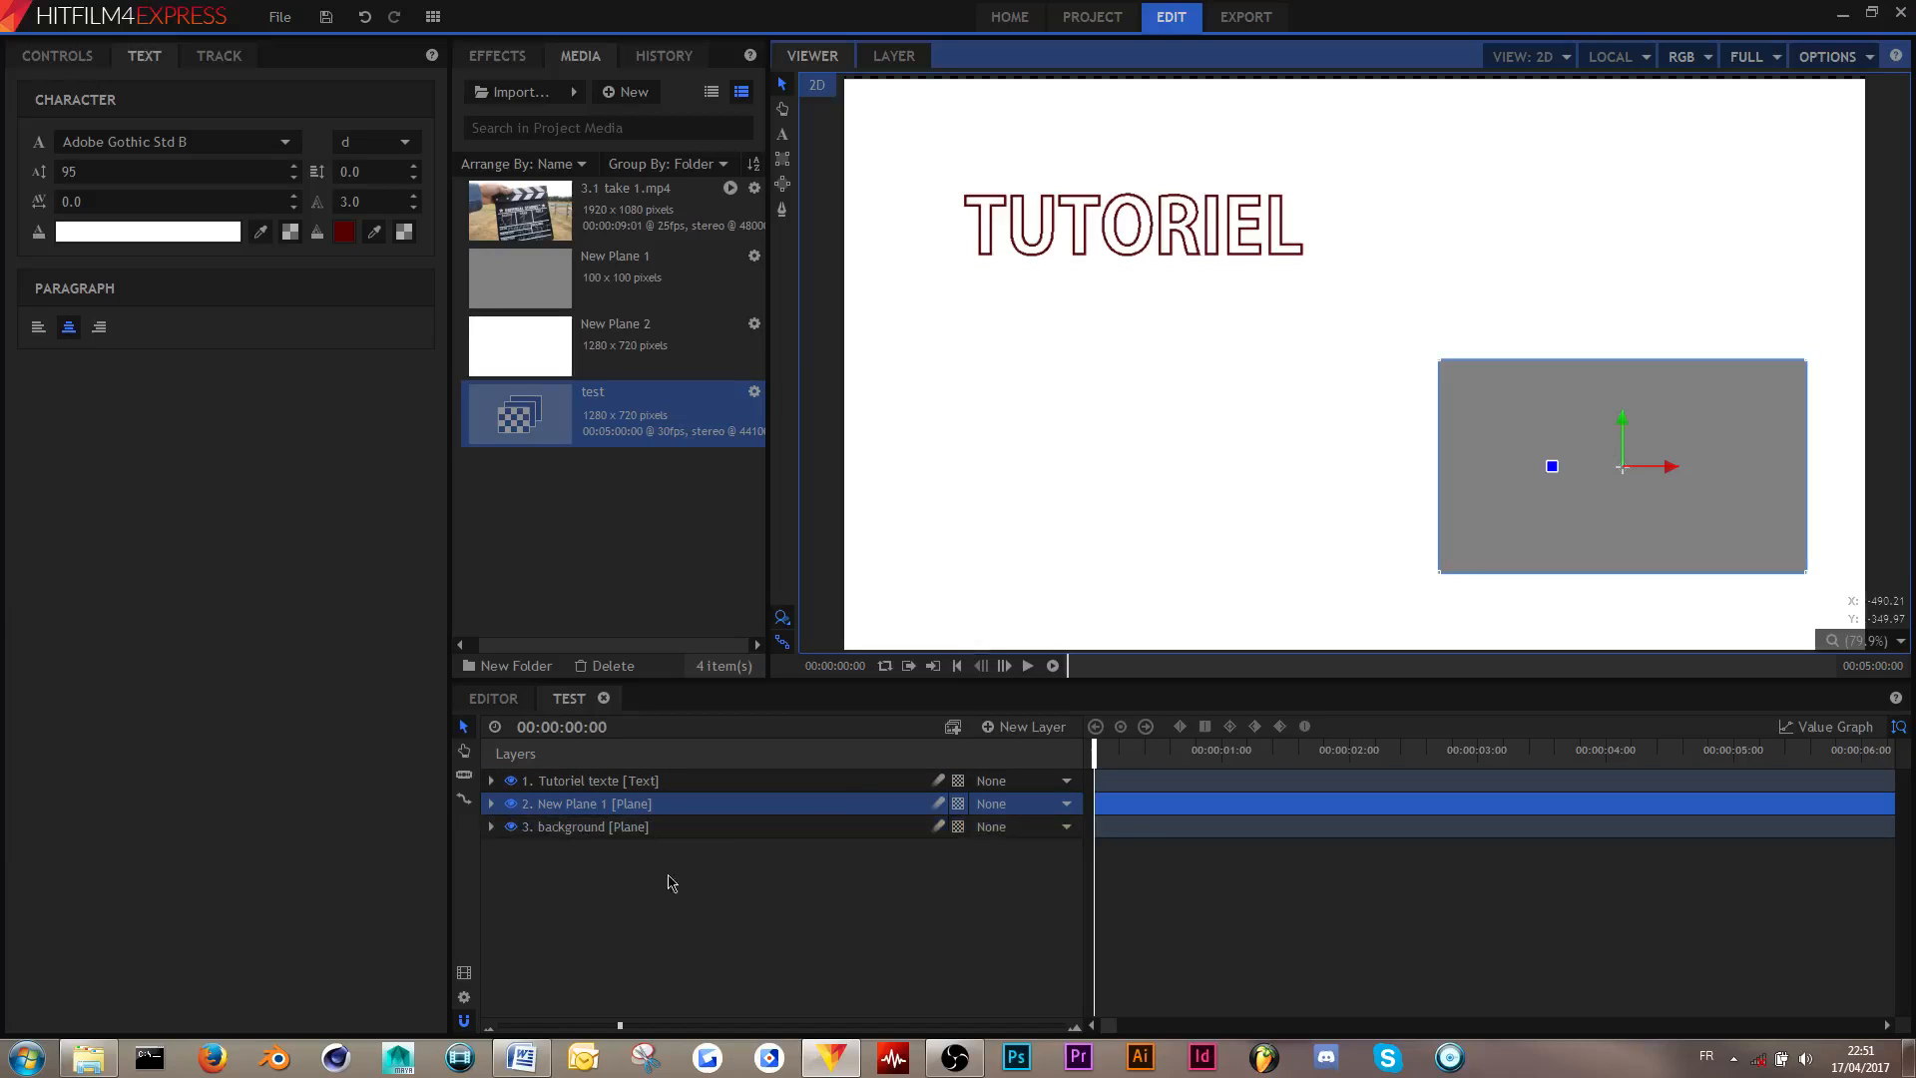
# - Apply the Color Gradient effect to the background layer and expand the effect's settings
pyautogui.click(593, 826)
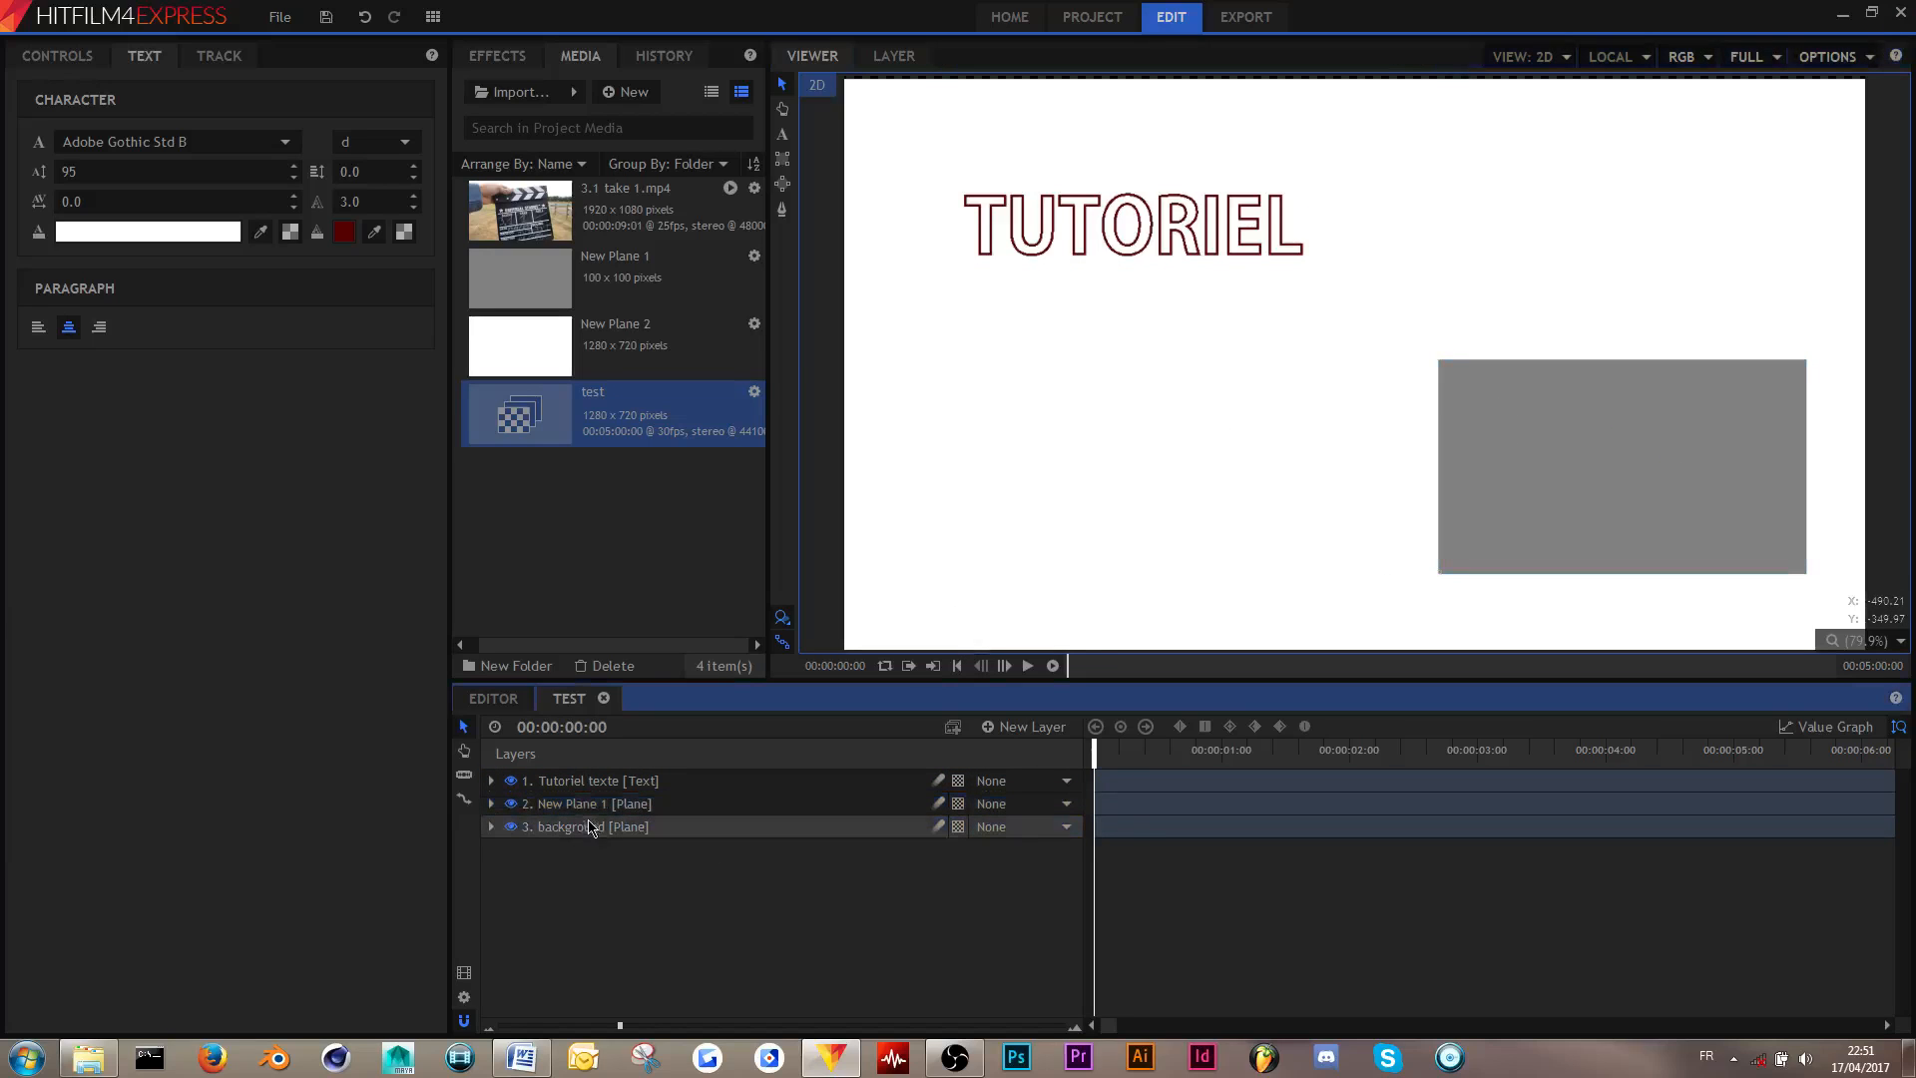
pyautogui.click(498, 58)
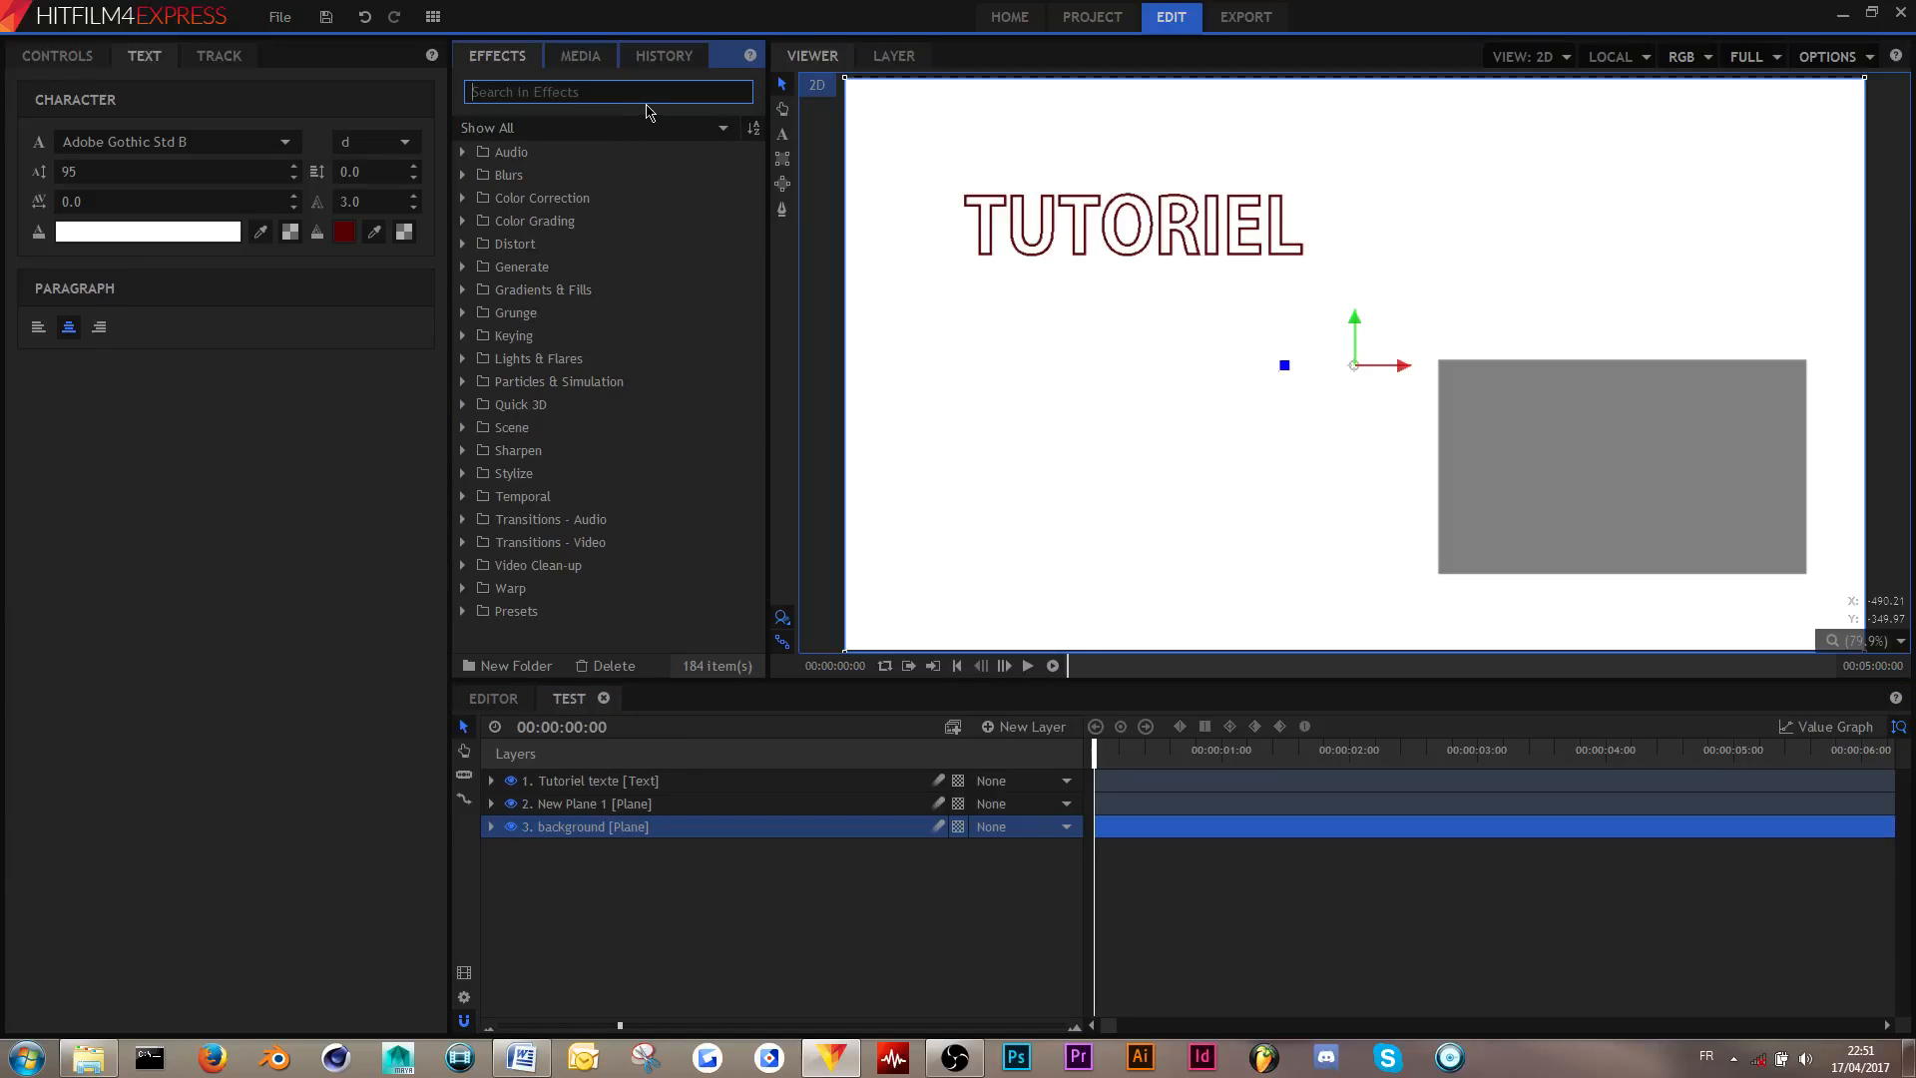
pyautogui.write('grad')
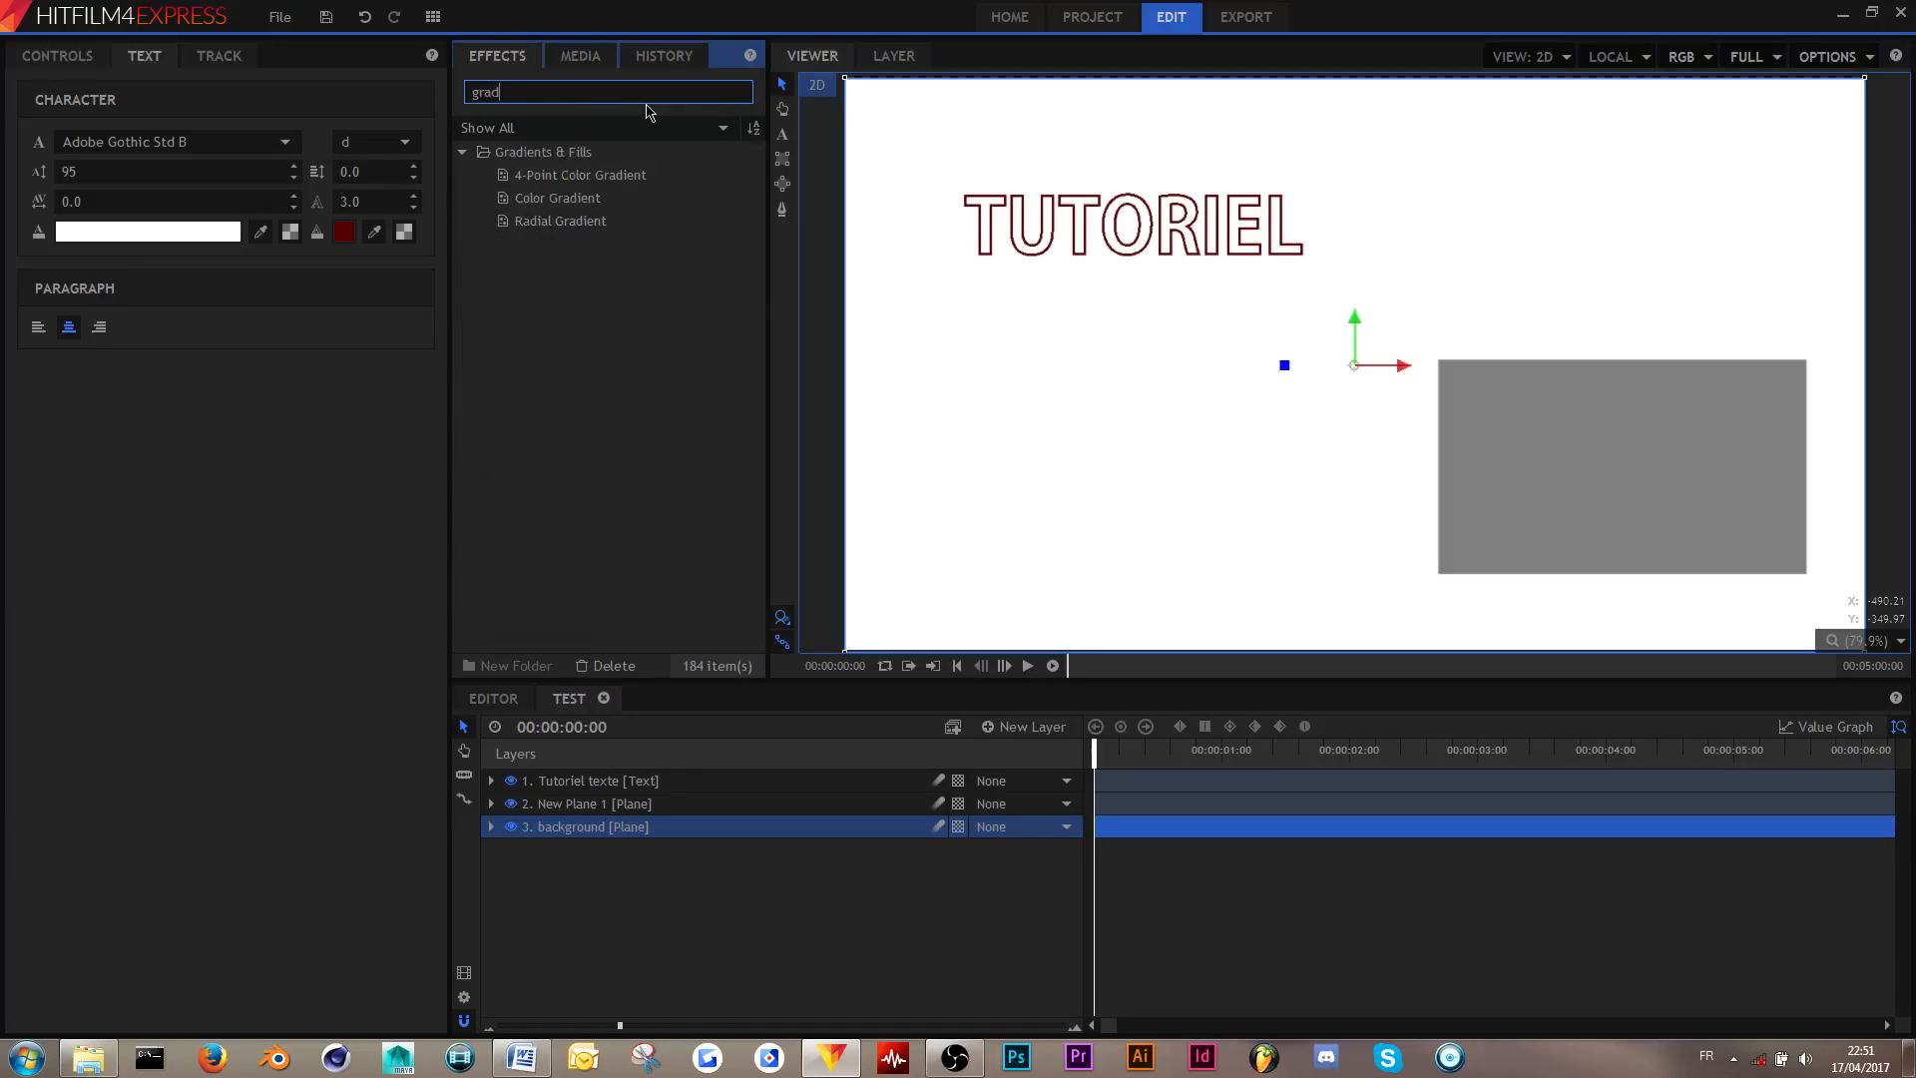
pyautogui.moveTo(605, 205); pyautogui.dragTo(680, 845)
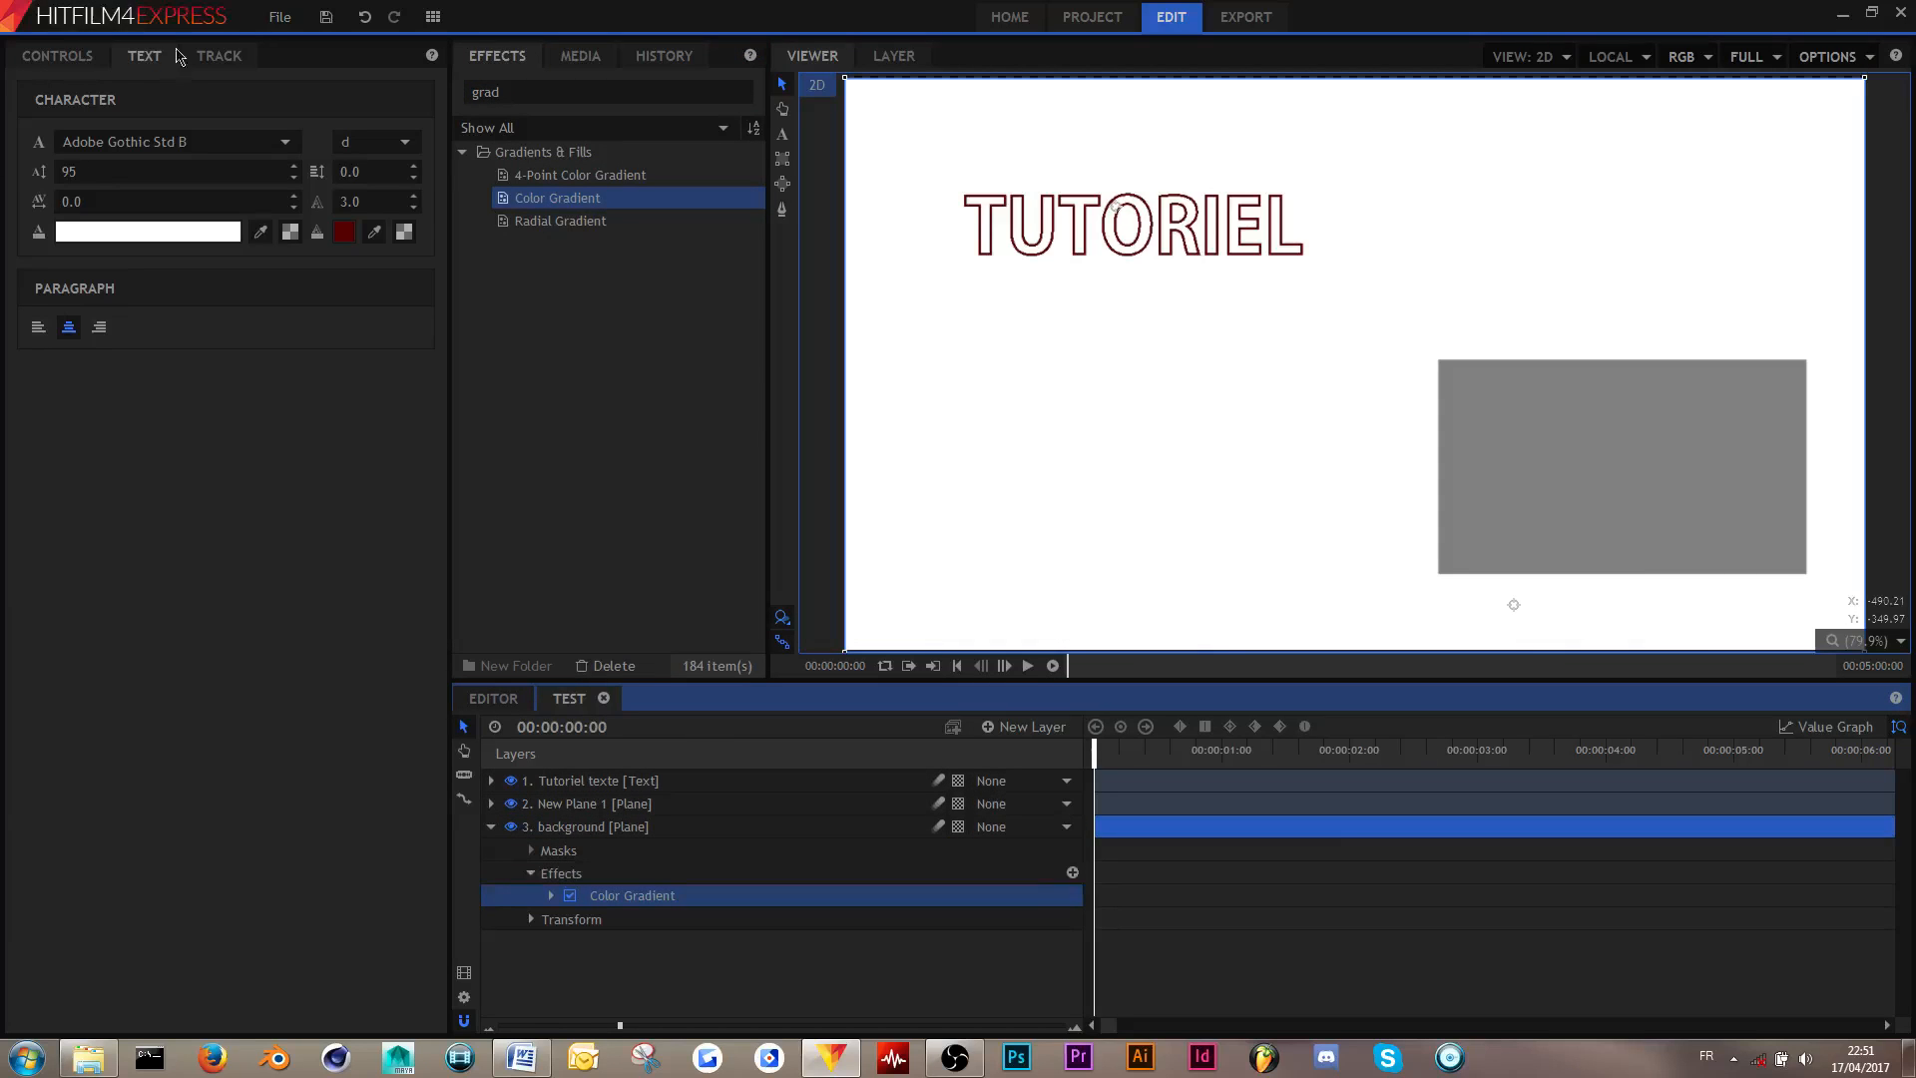
pyautogui.click(54, 60)
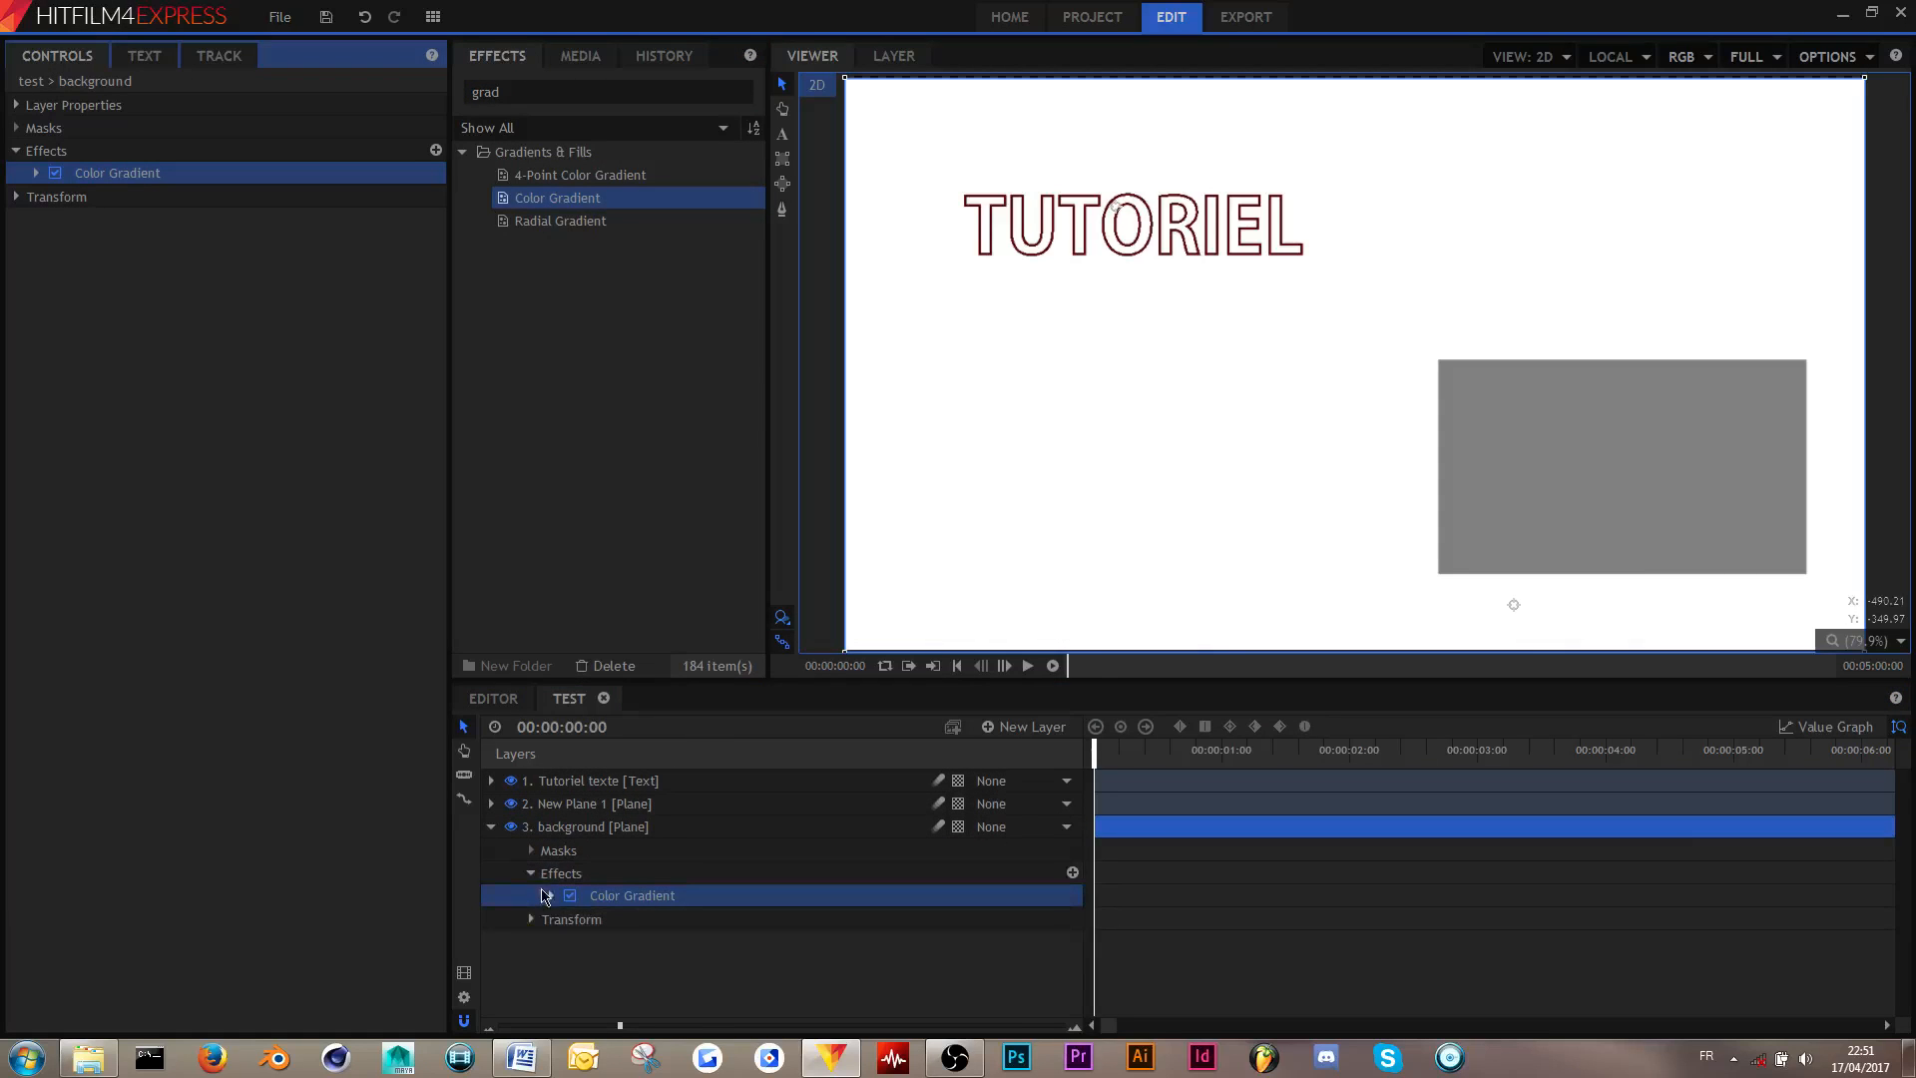
pyautogui.click(551, 896)
pyautogui.click(551, 897)
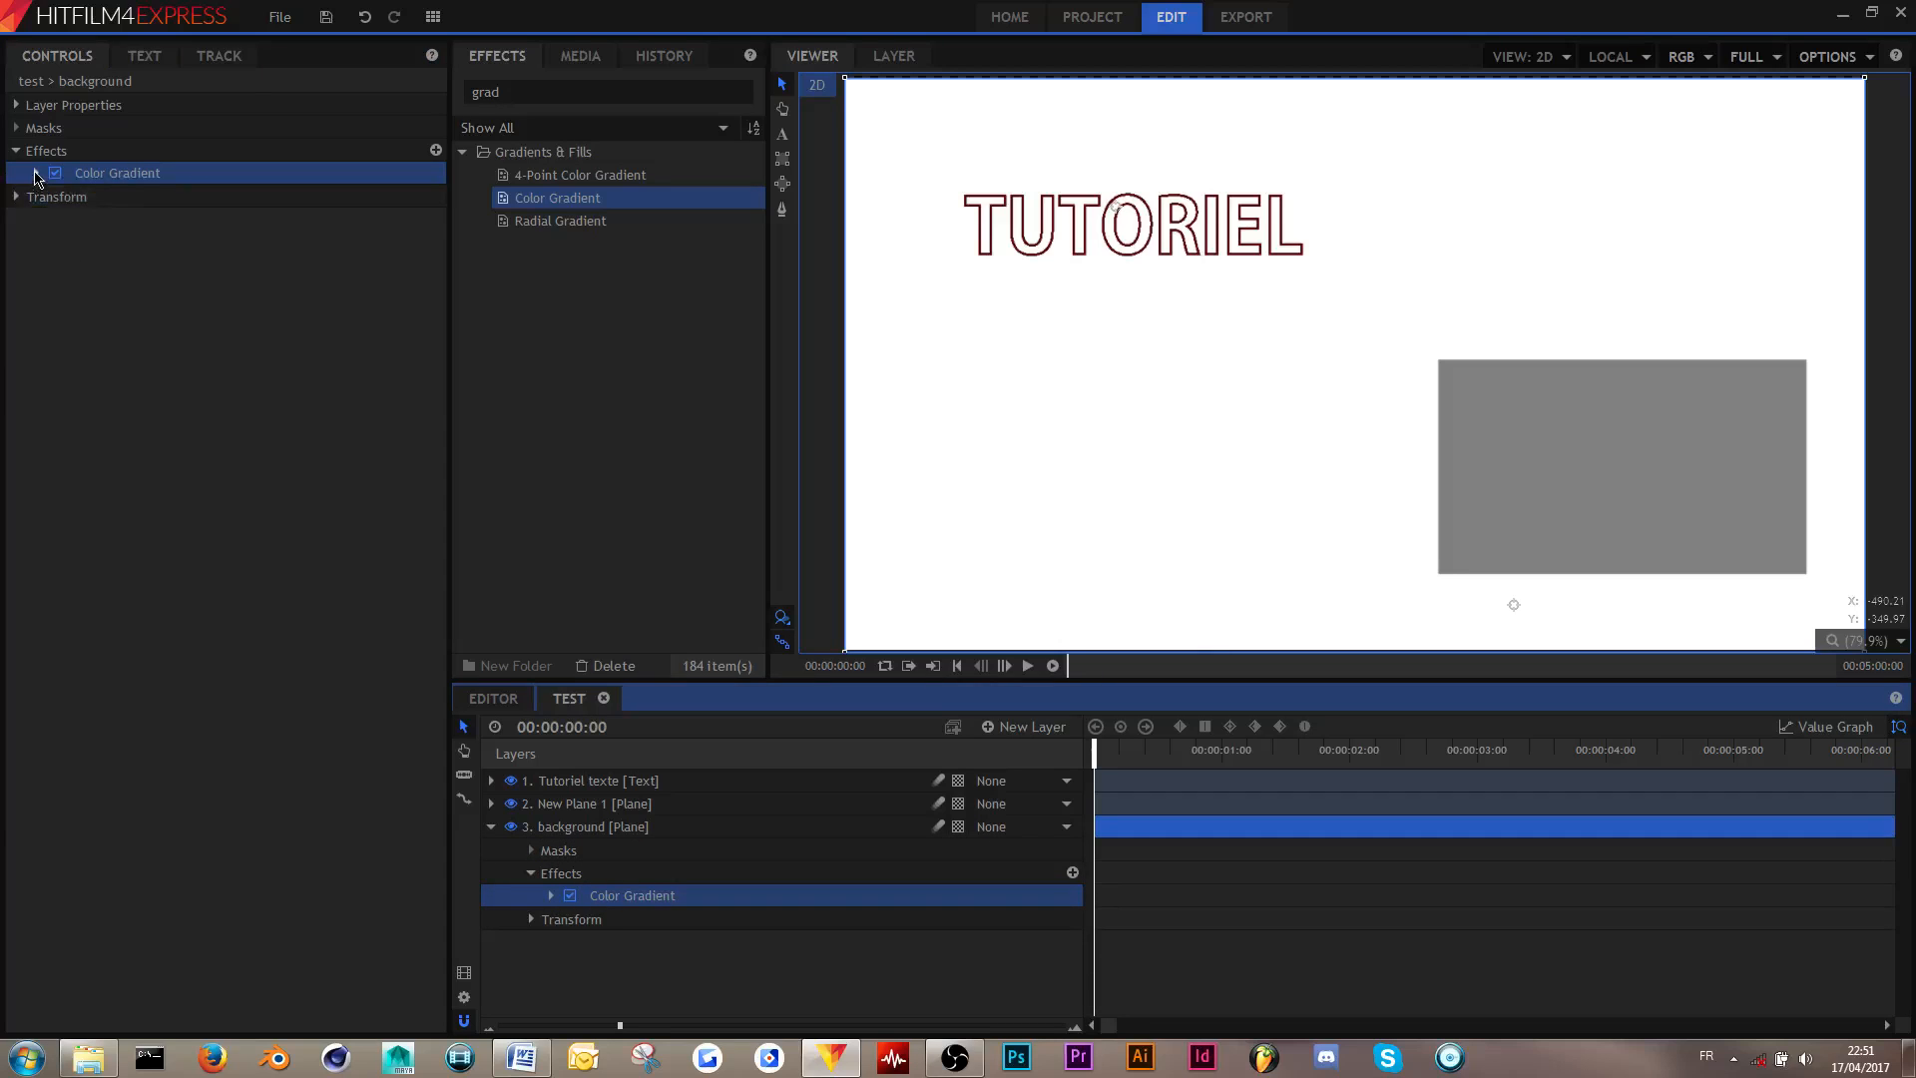
pyautogui.click(36, 173)
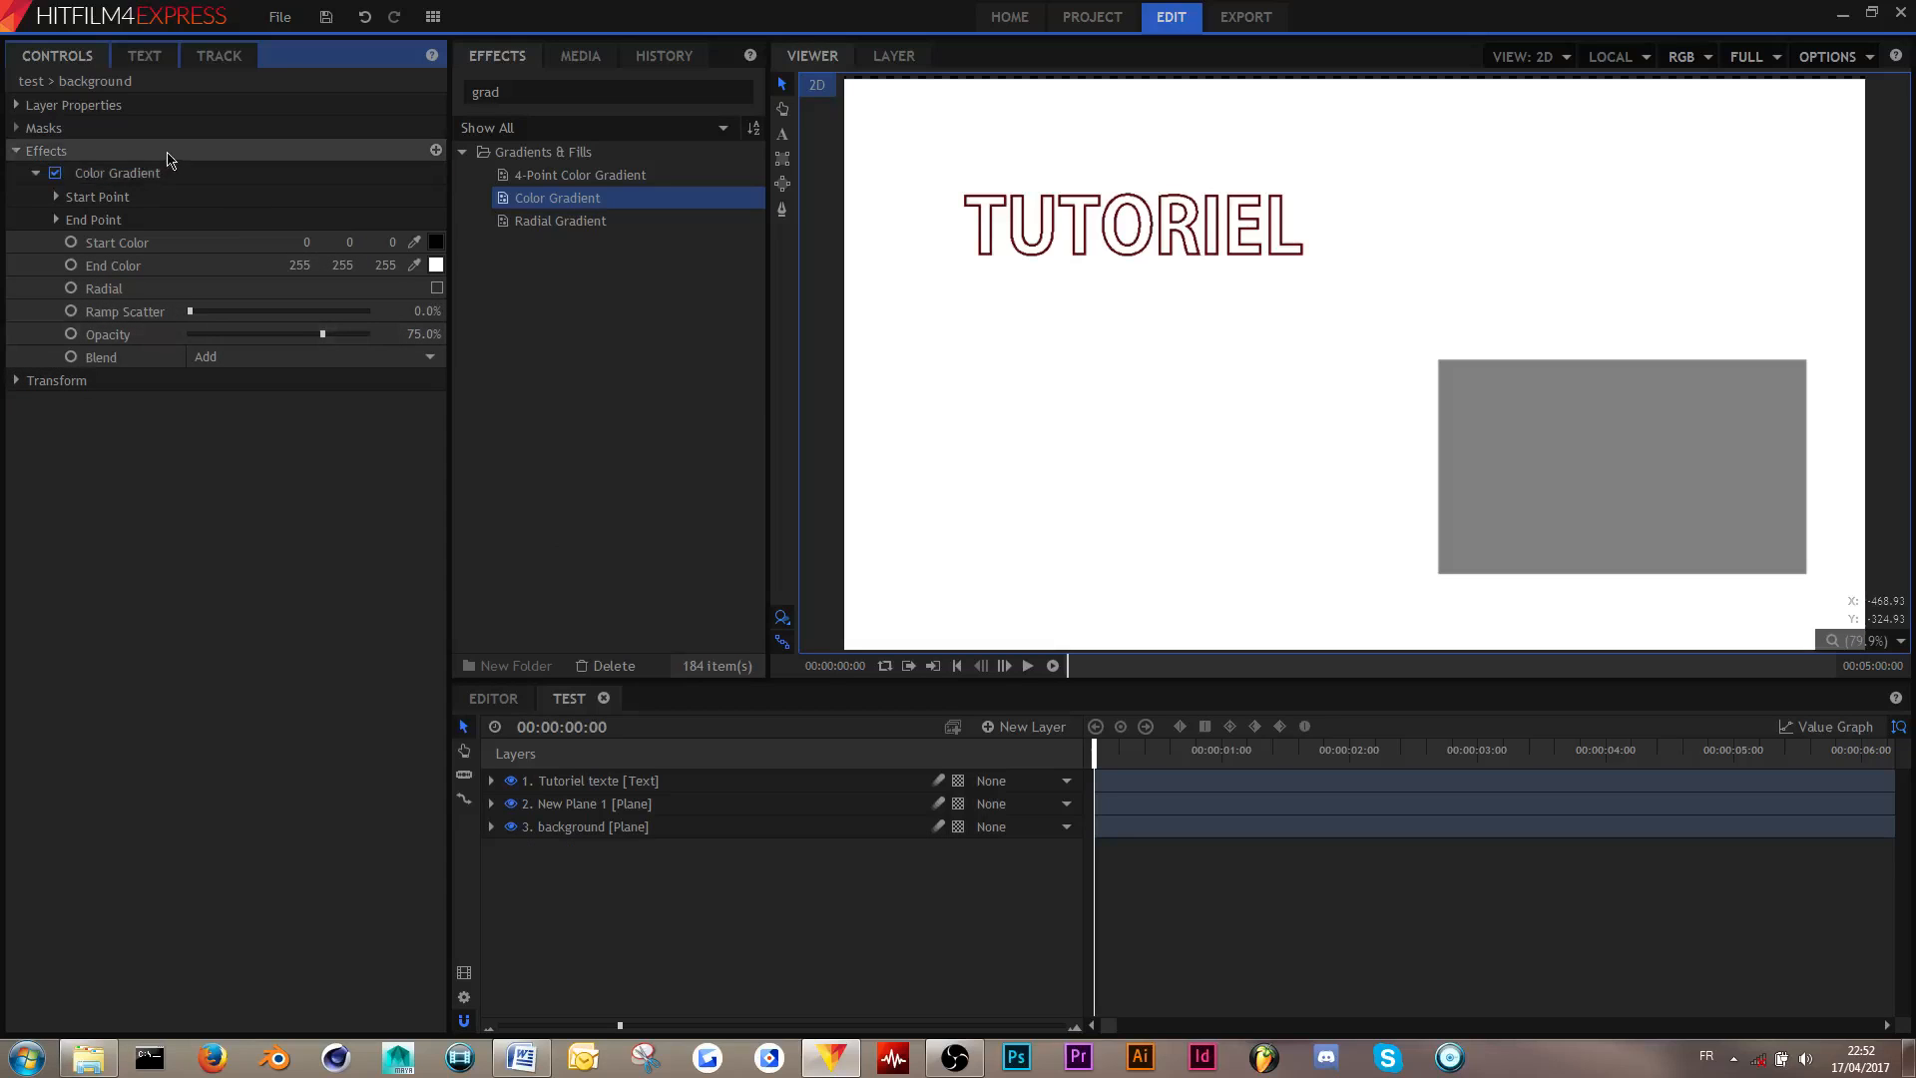
# - Place the gradient's start point at the middle of the canvas's top edge and its end point at the middle of the bottom edge
pyautogui.click(194, 177)
pyautogui.moveTo(1330, 95); pyautogui.dragTo(1341, 118)
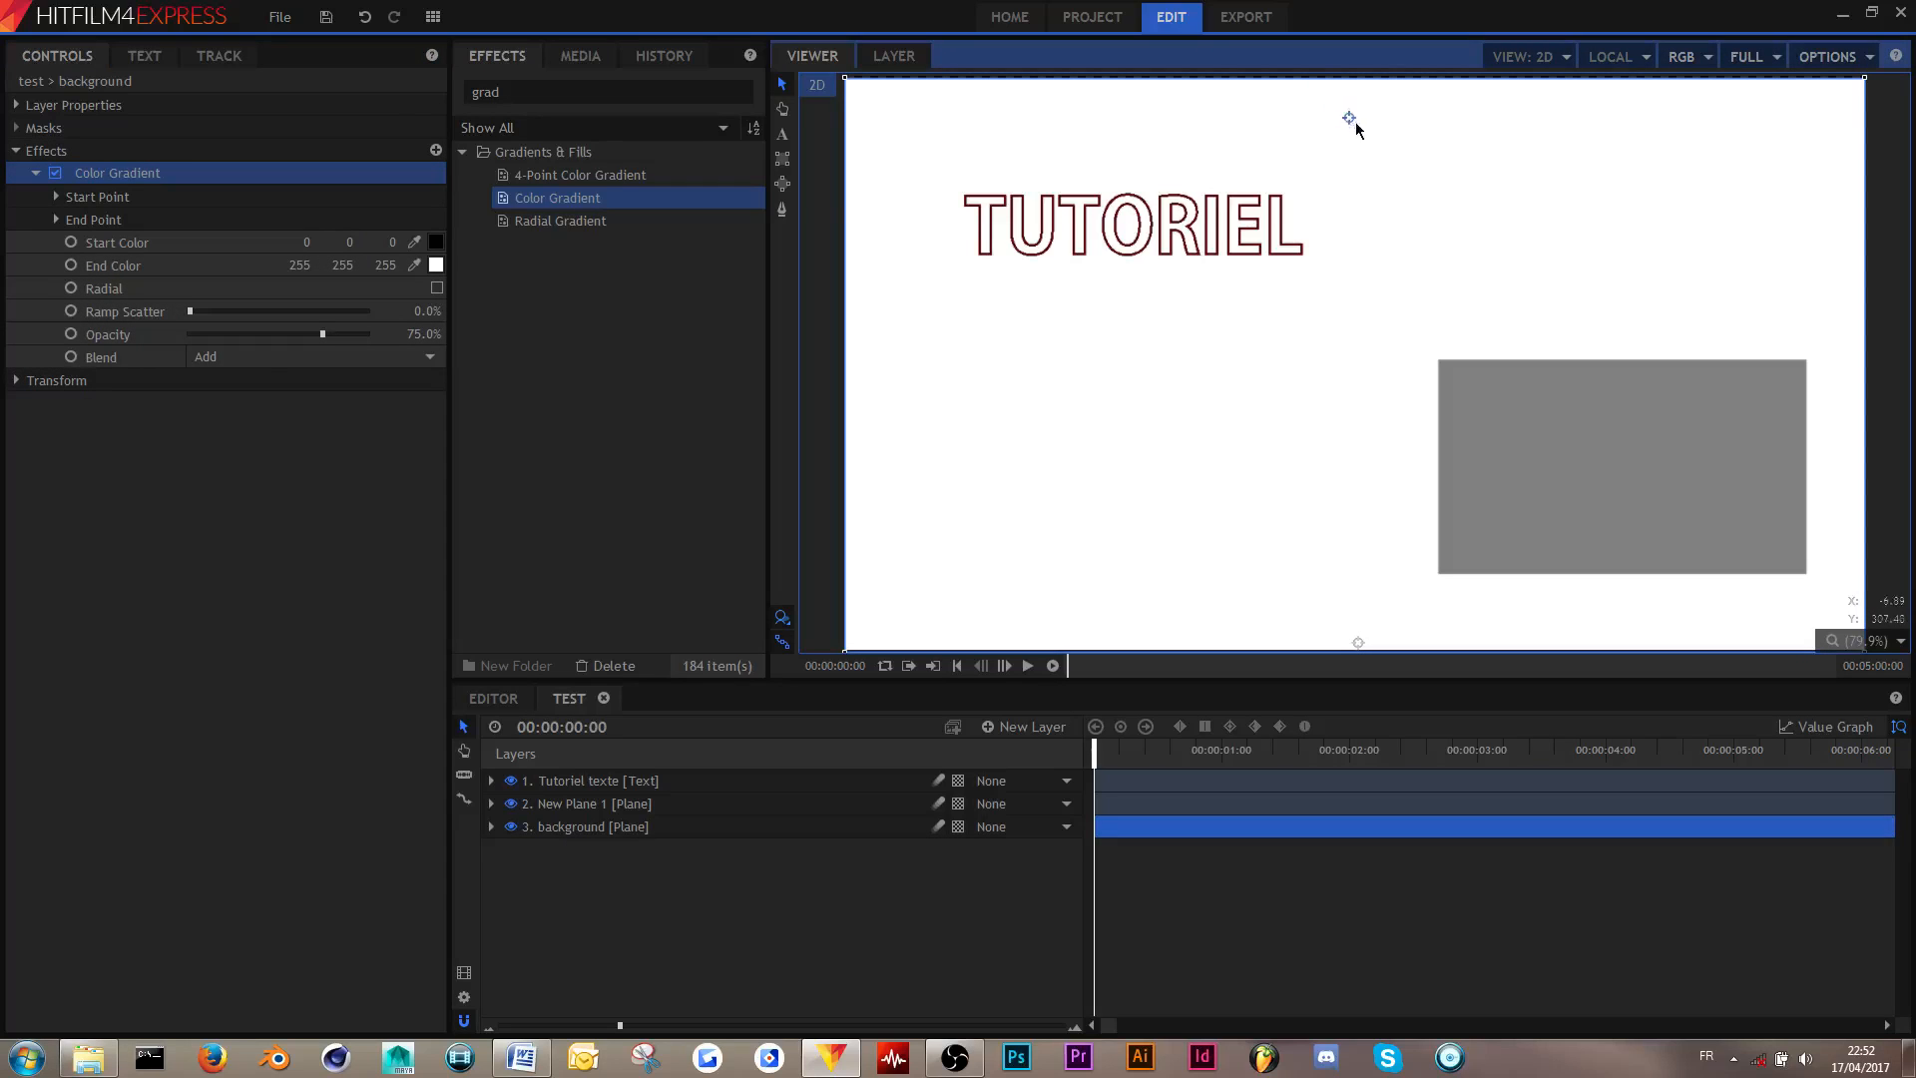
pyautogui.moveTo(1356, 642); pyautogui.dragTo(1342, 650)
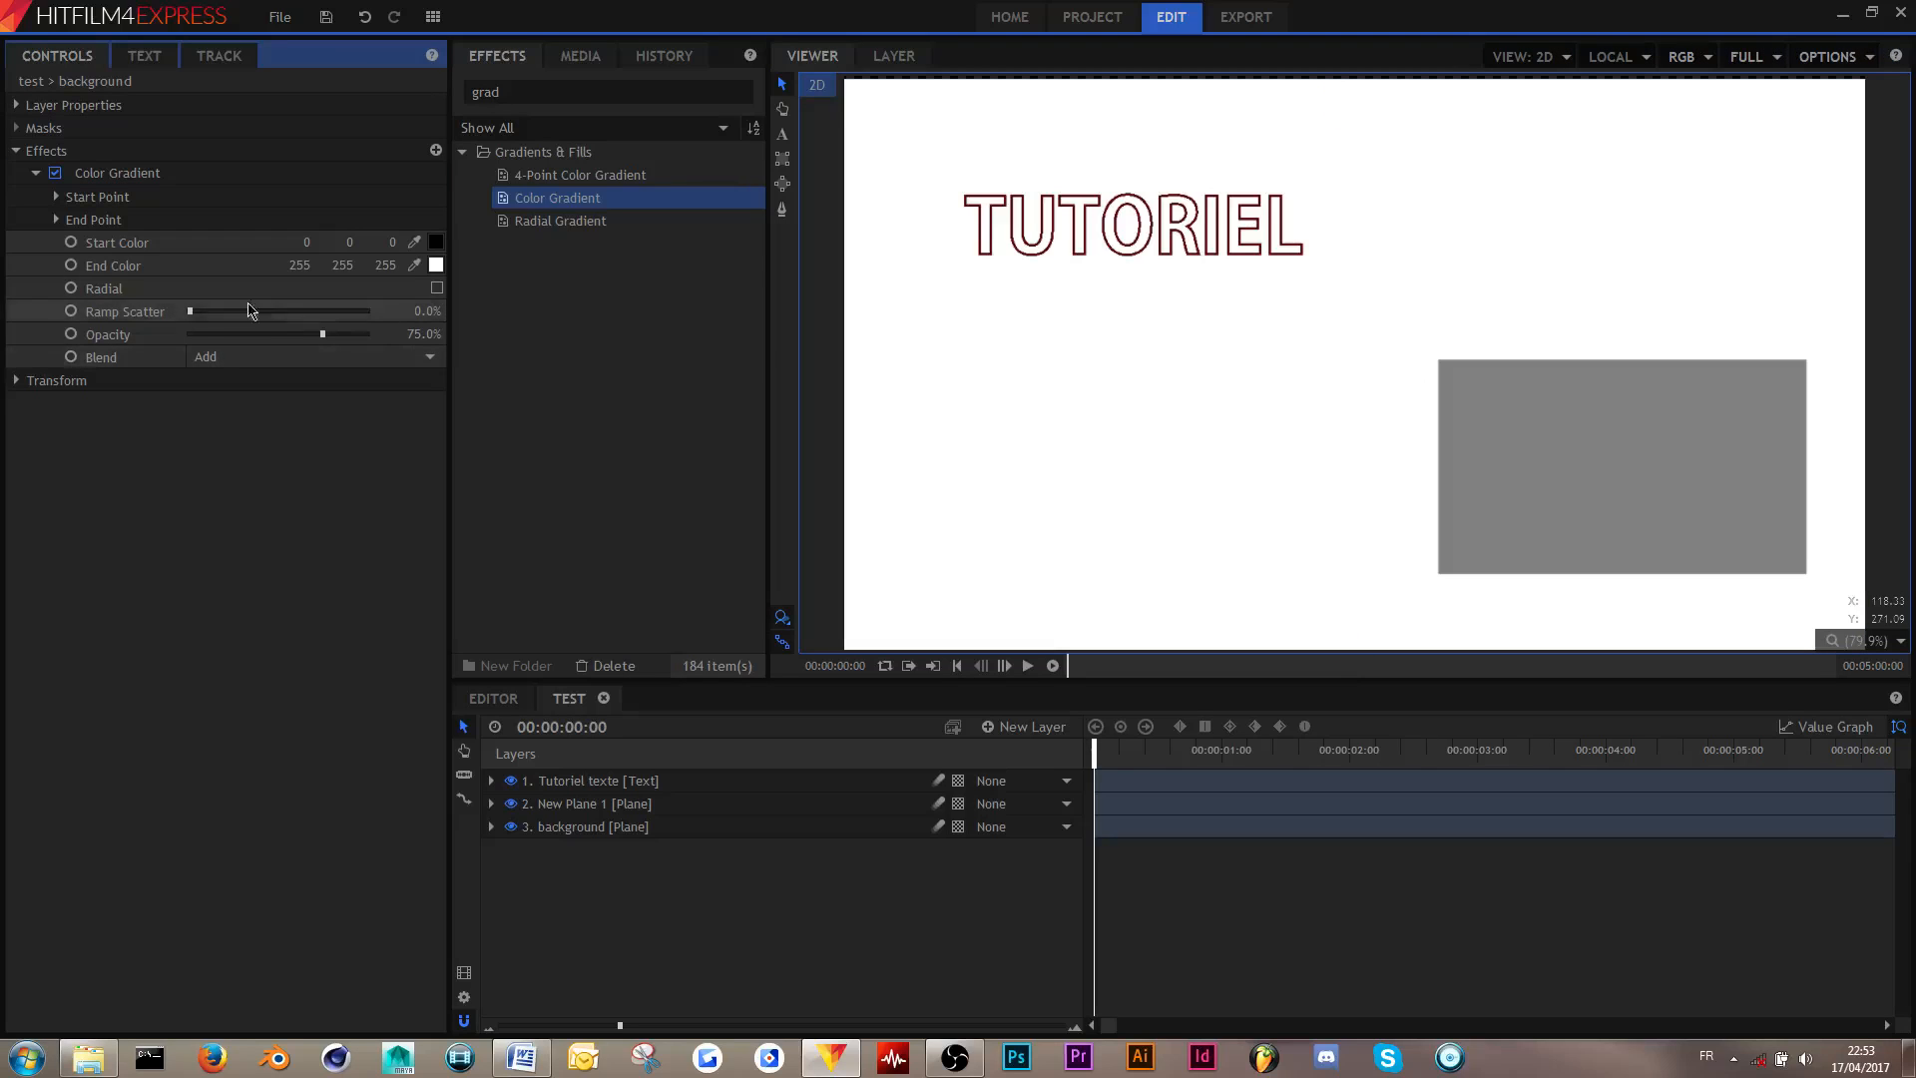
# - Set the Color Gradient's blend mode to Normal
pyautogui.click(64, 357)
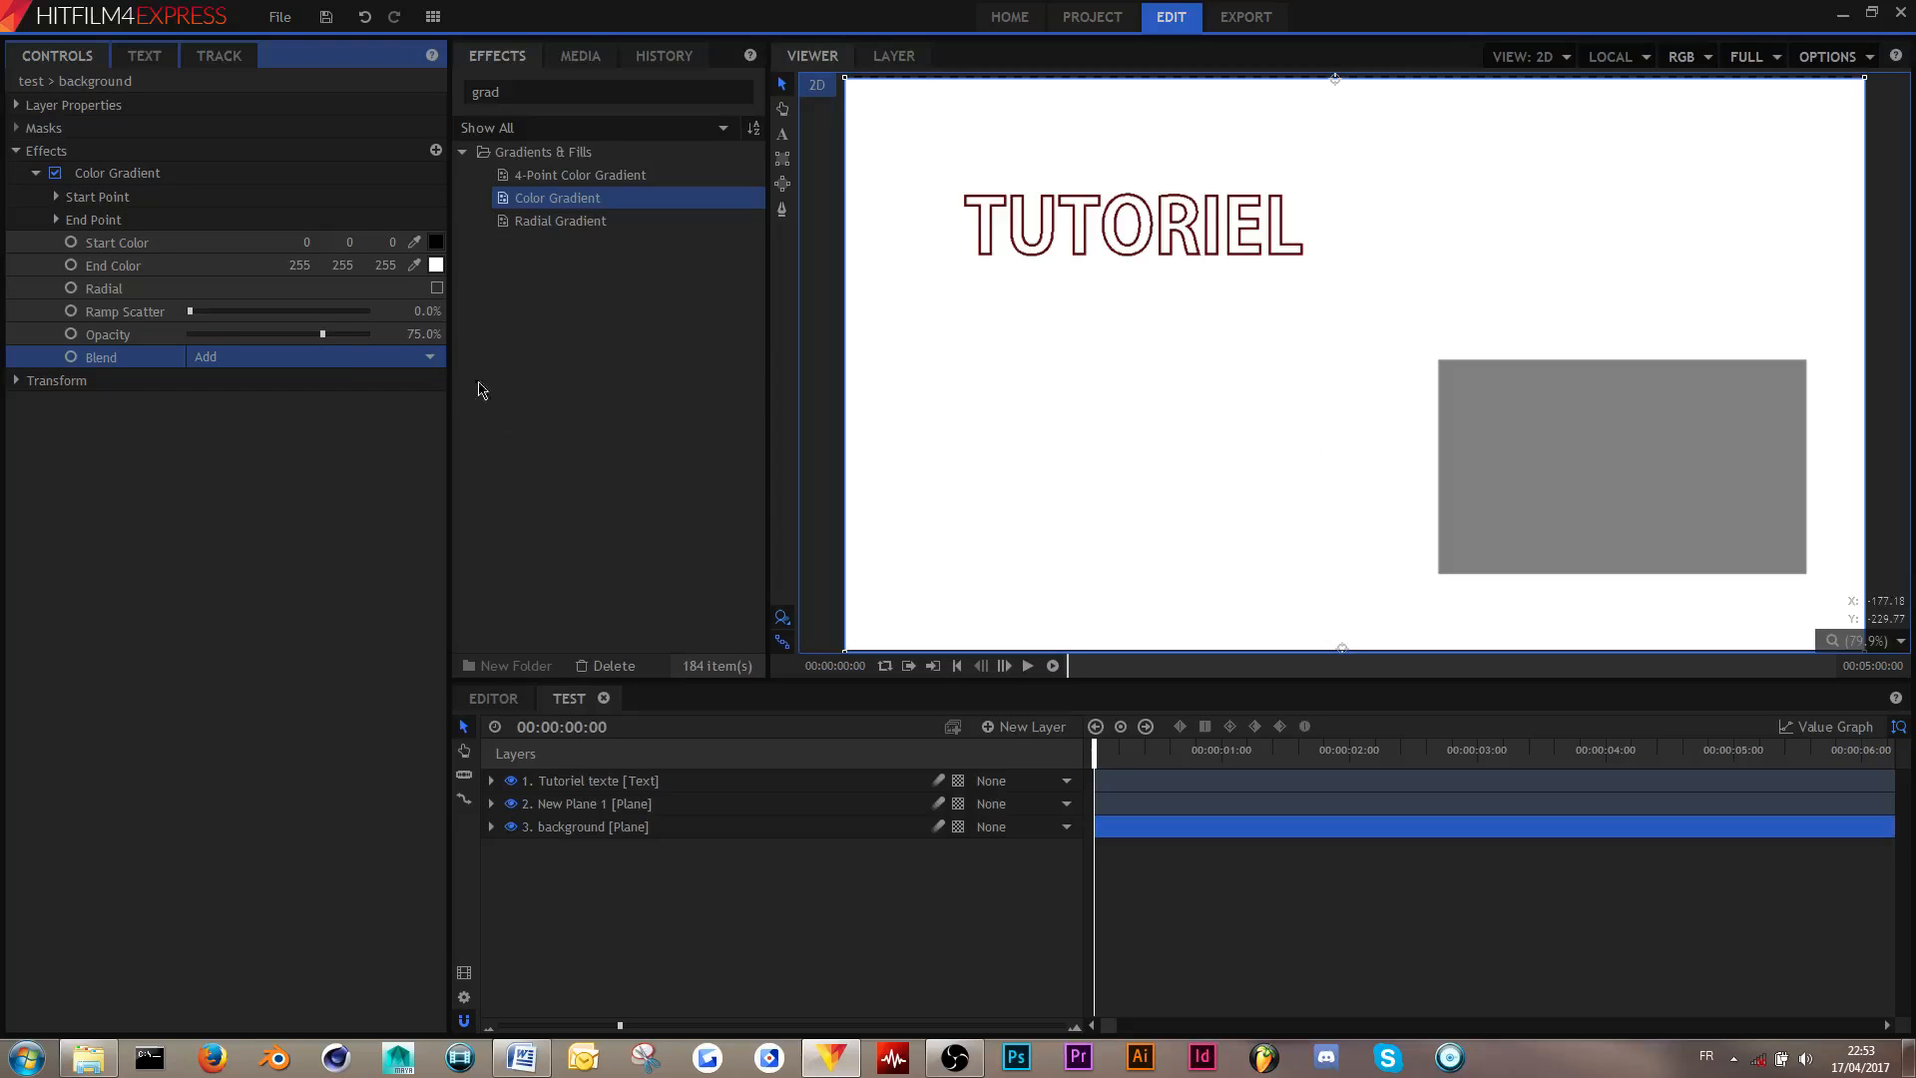
pyautogui.click(427, 357)
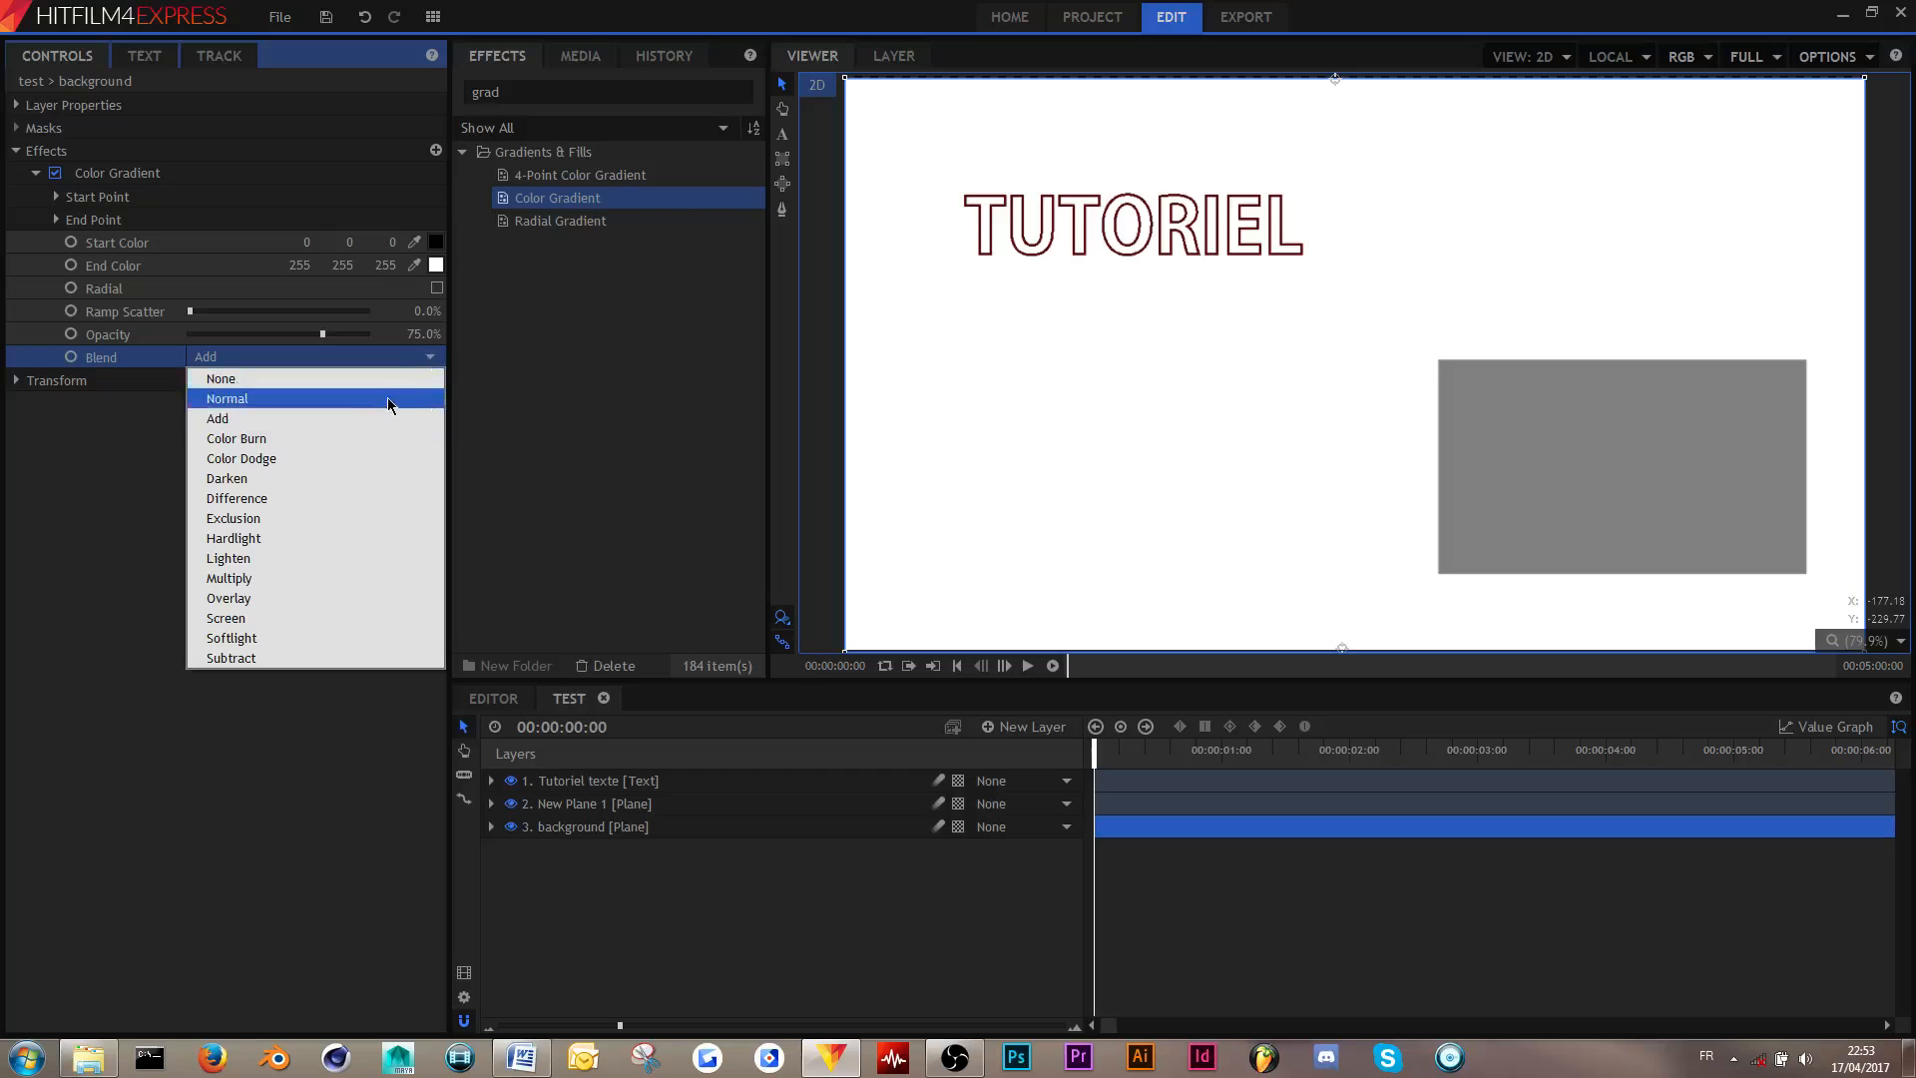
pyautogui.click(385, 400)
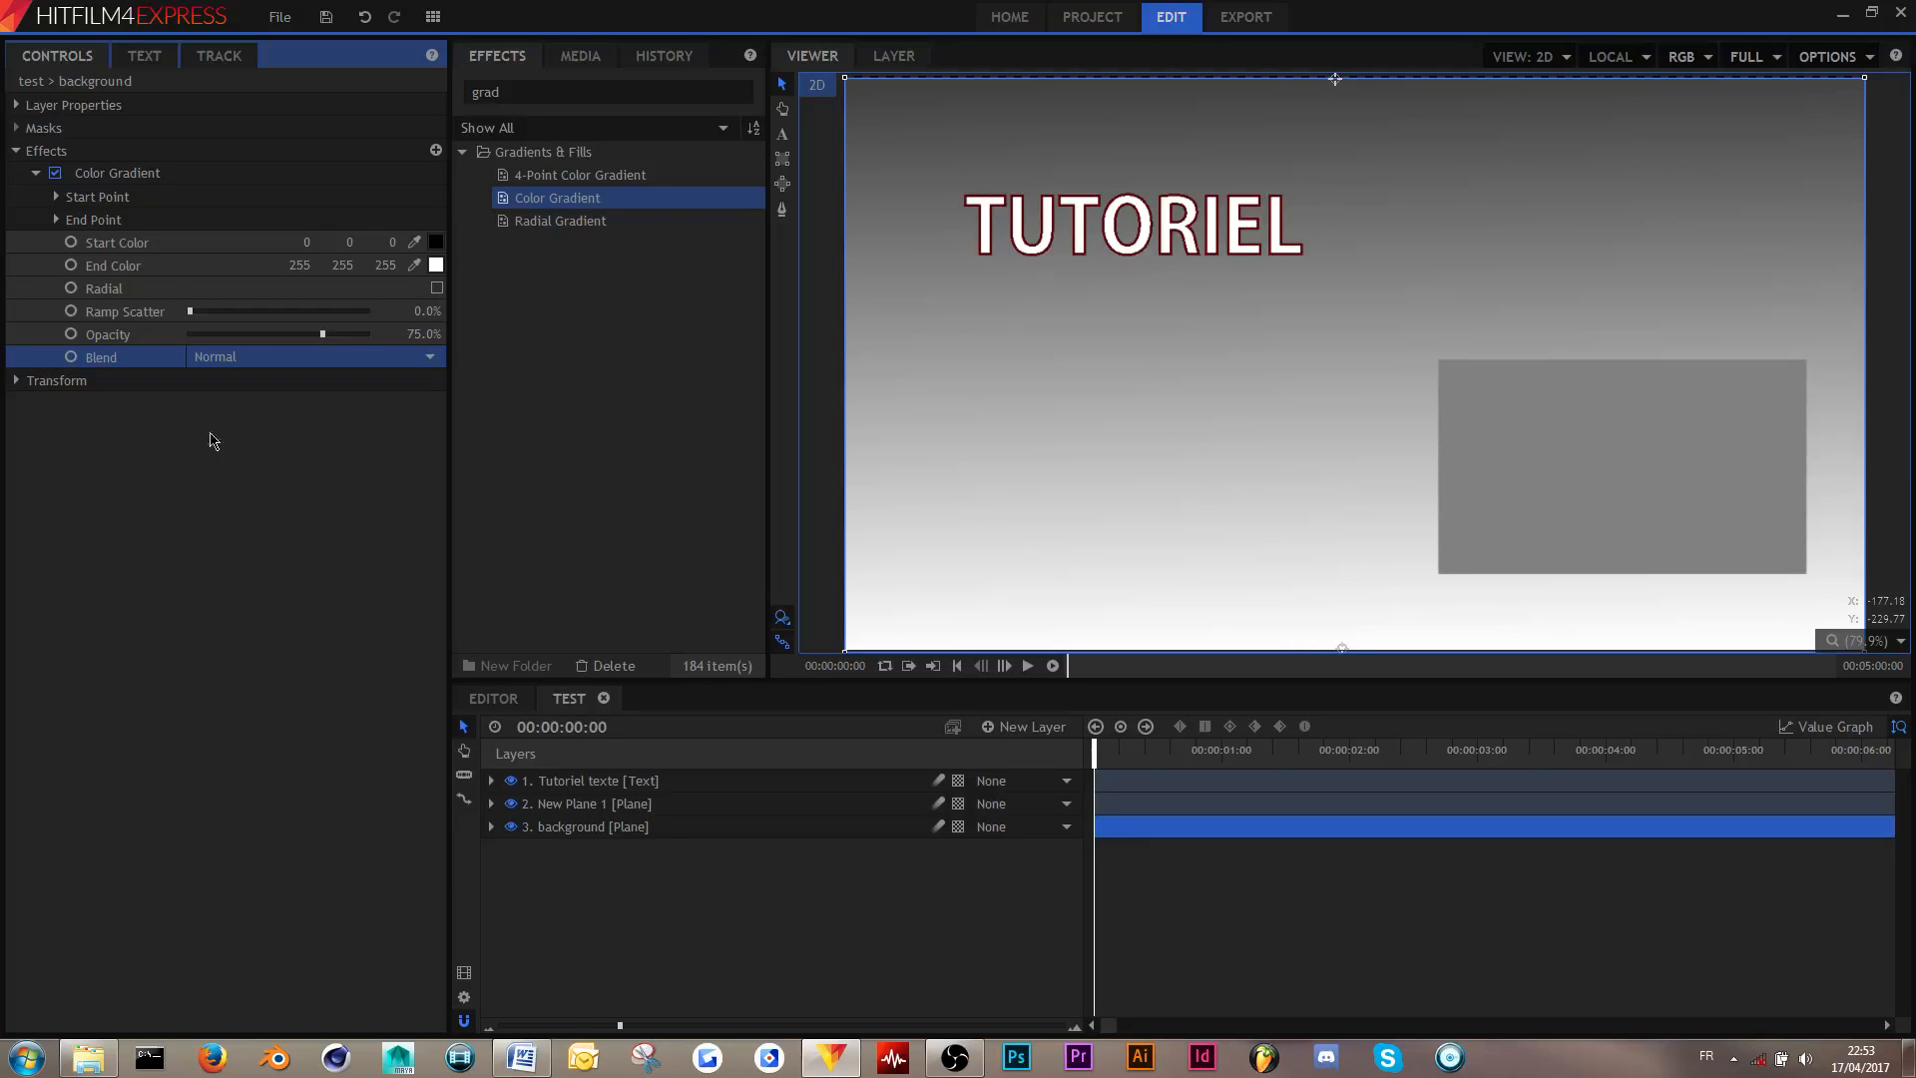
# - Nudge the gradient's start point along the canvas's top edge and raise the effect's opacity to 100%
pyautogui.click(436, 289)
pyautogui.click(436, 290)
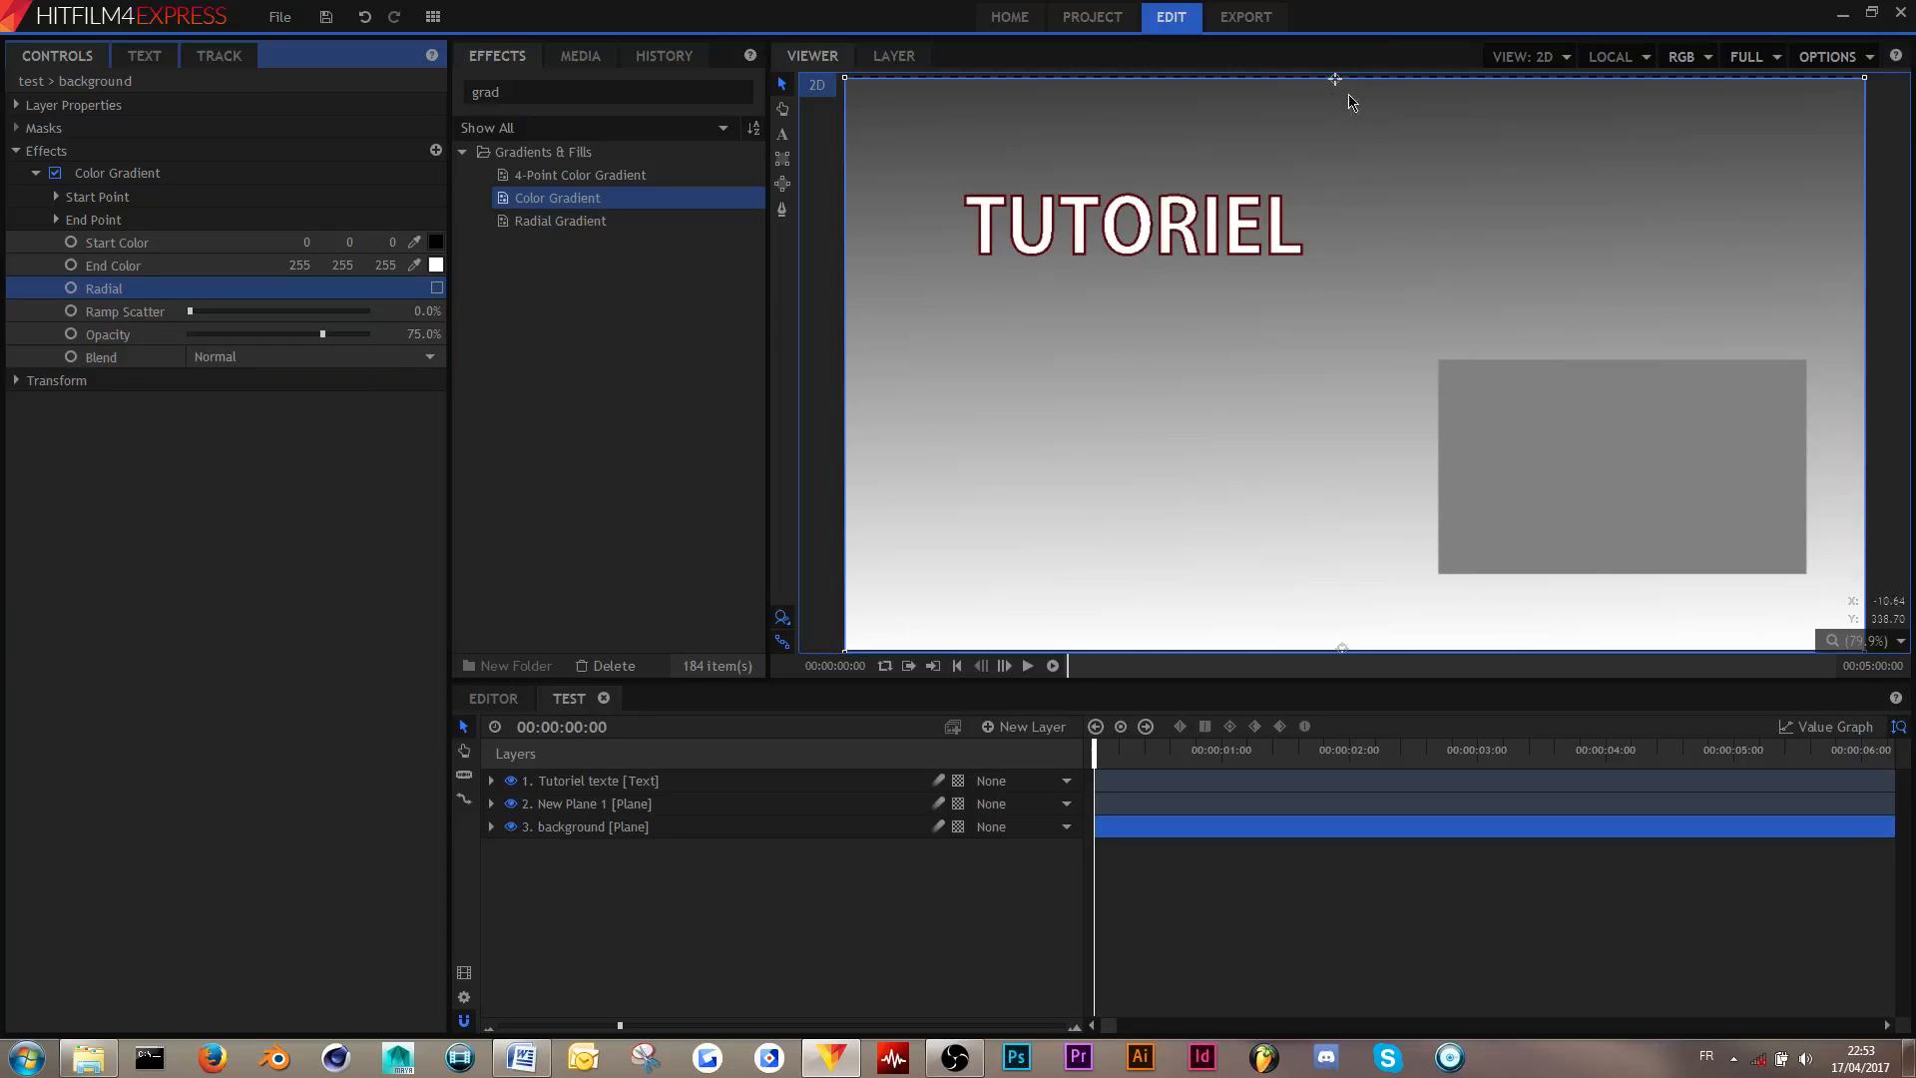
pyautogui.click(259, 264)
pyautogui.click(261, 242)
pyautogui.moveTo(1338, 90)
pyautogui.mouseDown()
pyautogui.moveTo(1373, 363)
pyautogui.moveTo(1262, 445)
pyautogui.moveTo(1292, 165)
pyautogui.moveTo(1337, 80)
pyautogui.mouseUp()
pyautogui.moveTo(322, 334); pyautogui.dragTo(377, 335)
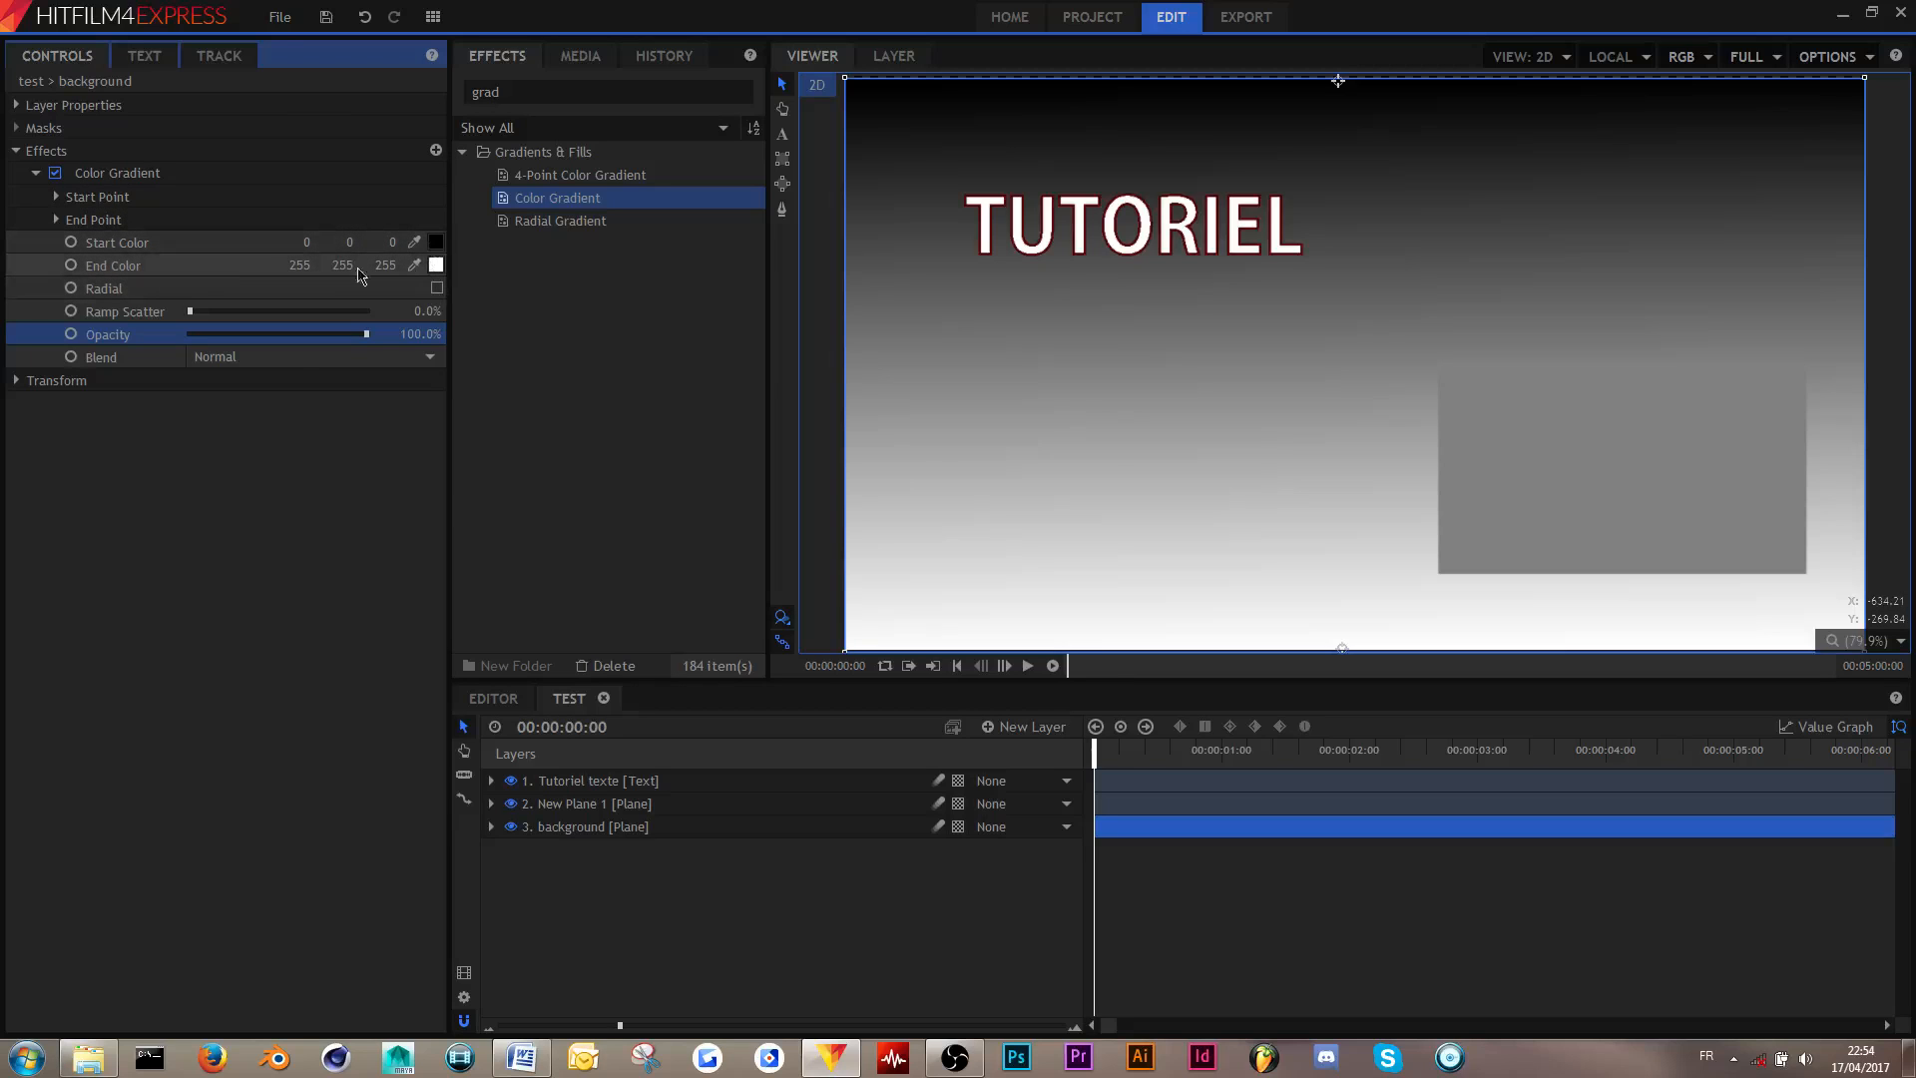
# - Try a ramp scatter of 100% on the gradient and return it to 0%
pyautogui.moveTo(189, 321); pyautogui.dragTo(509, 319)
pyautogui.moveTo(223, 312); pyautogui.dragTo(547, 326)
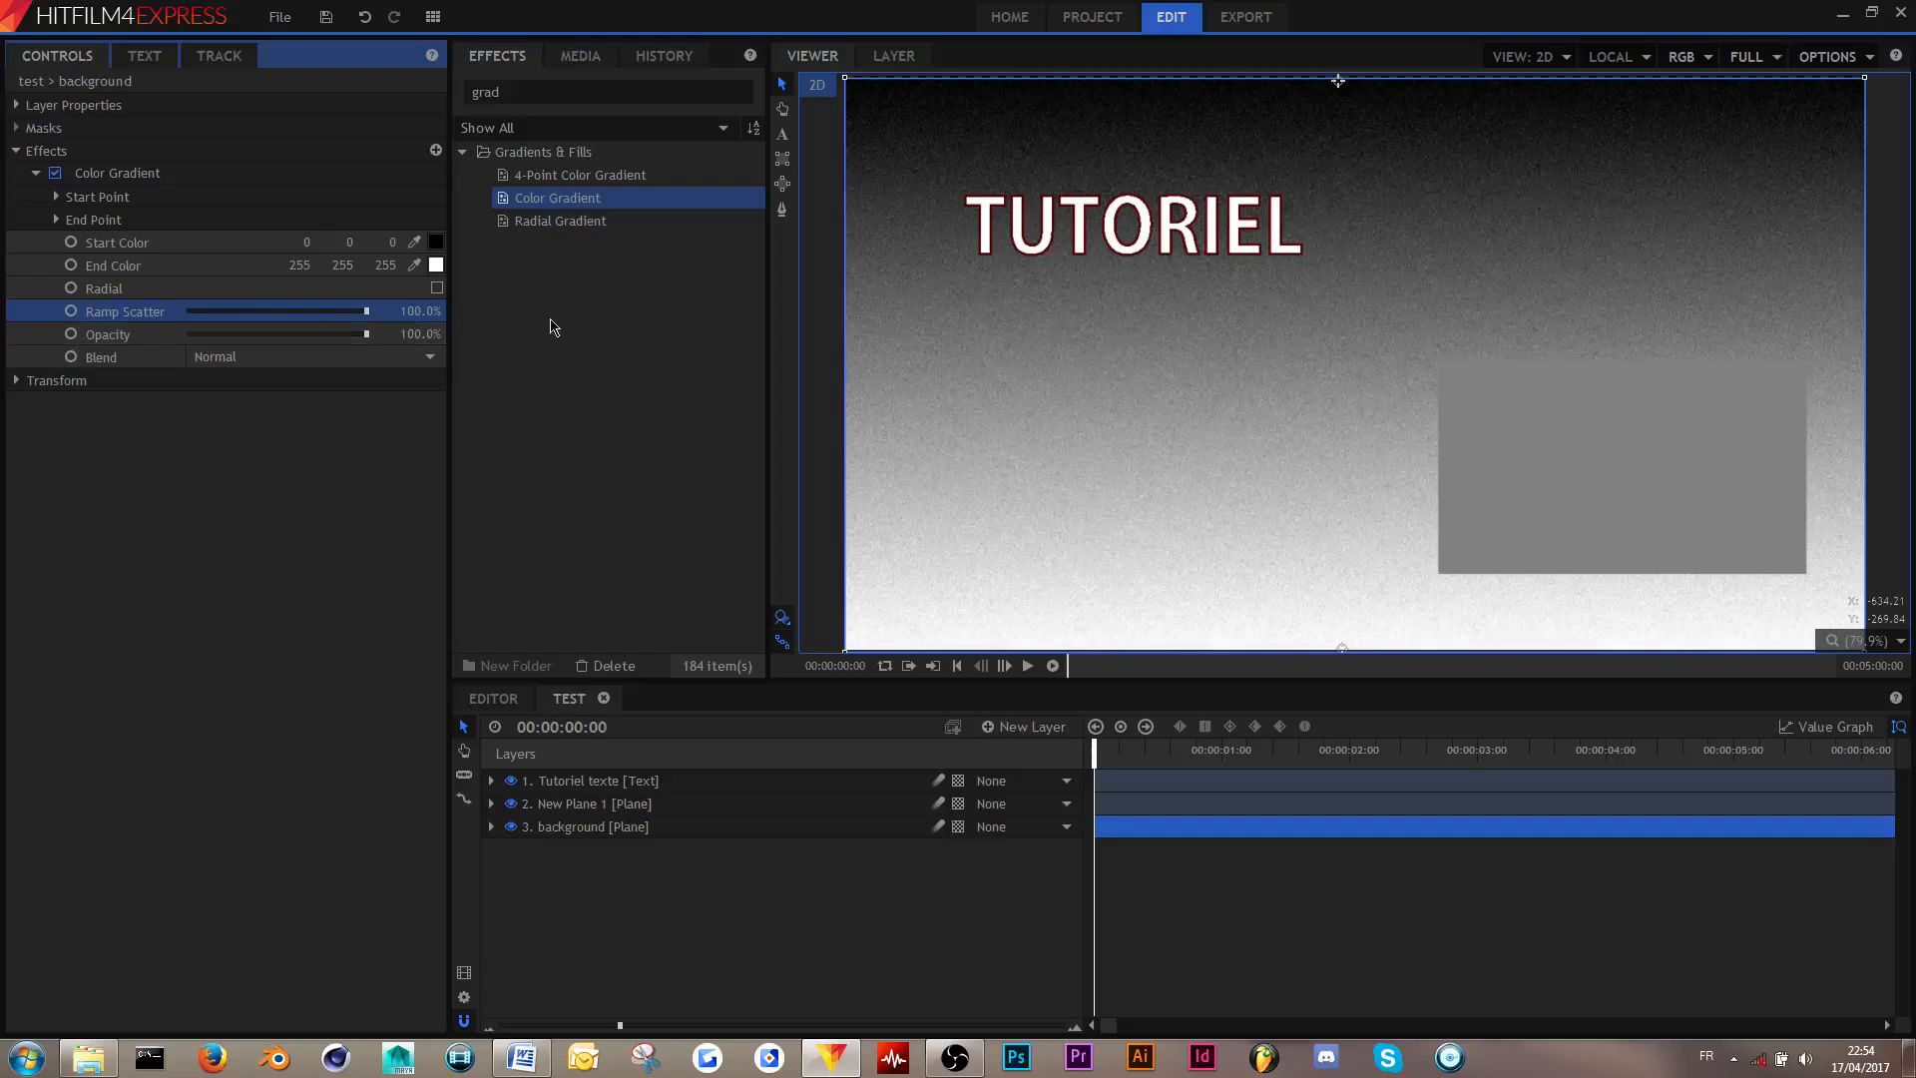
pyautogui.moveTo(322, 318); pyautogui.dragTo(189, 321)
pyautogui.click(268, 298)
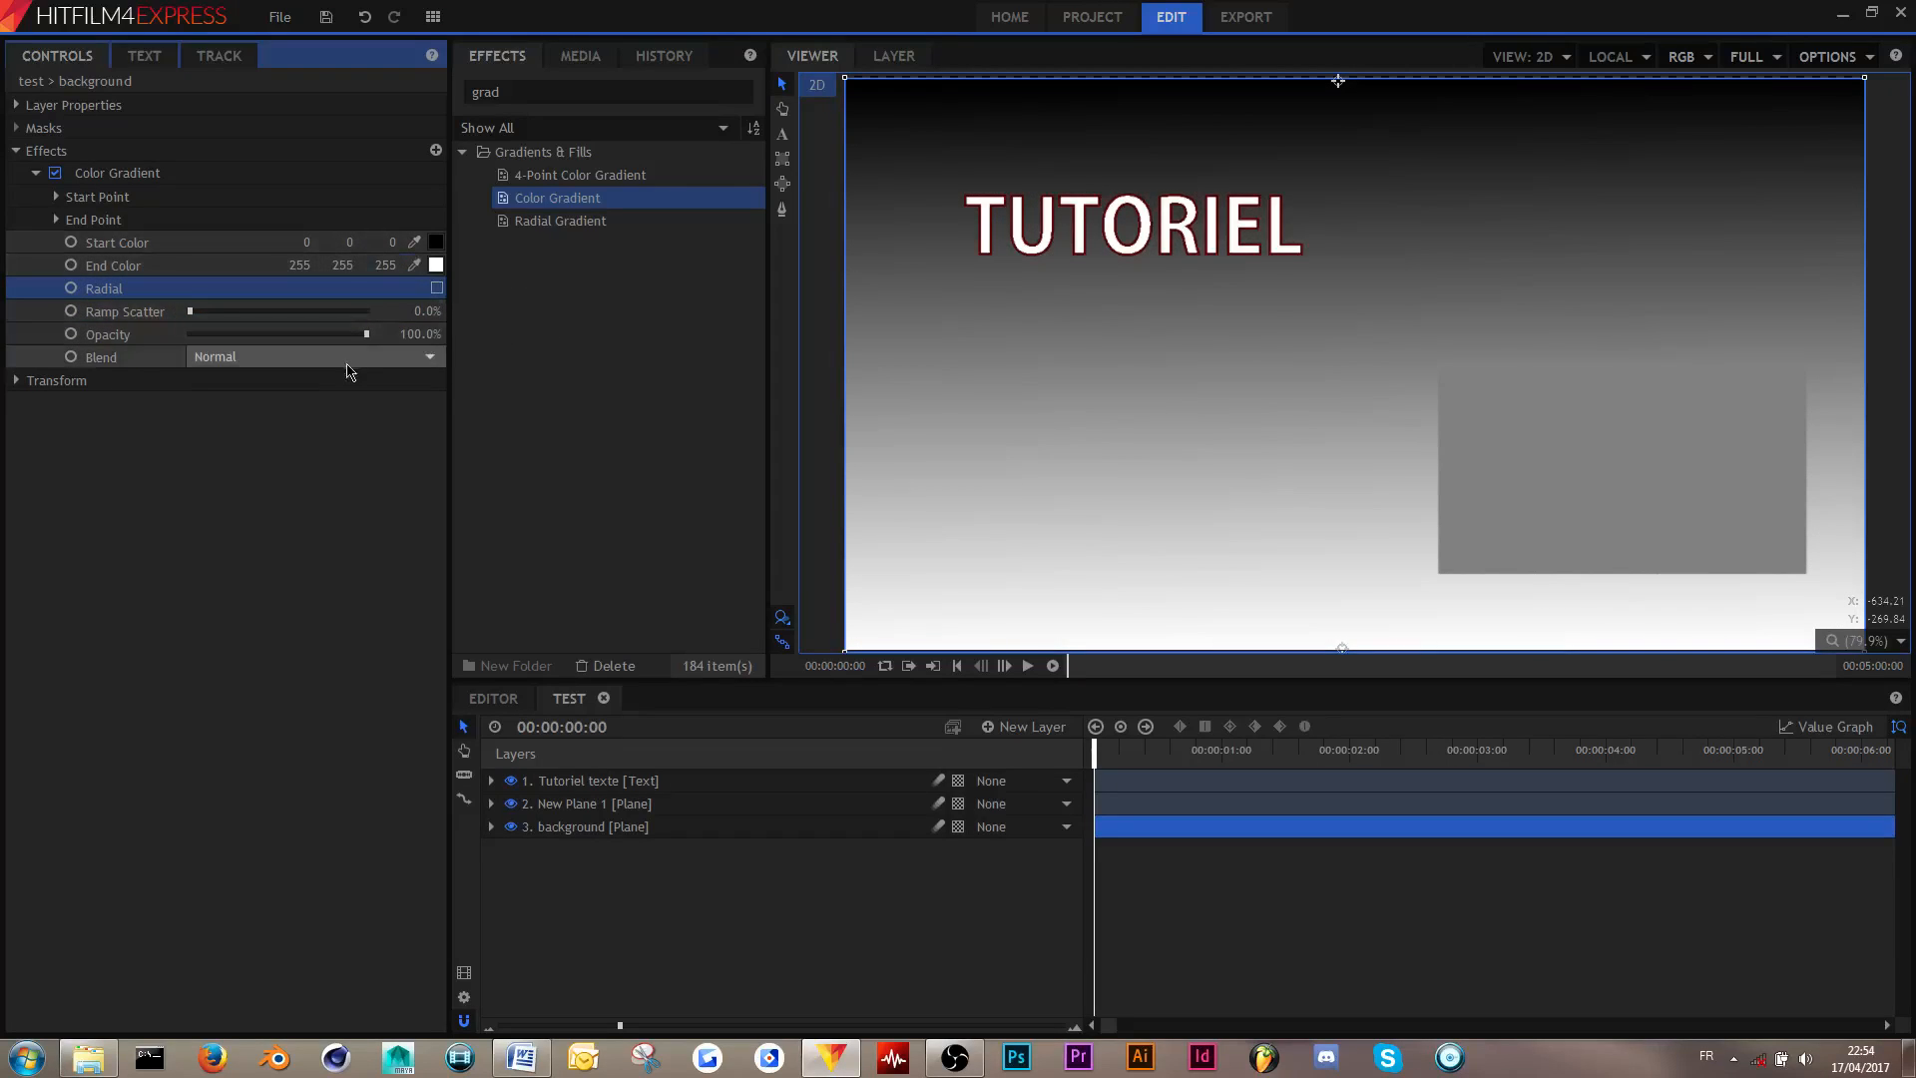
# - Compare the gradient with the Radial option on and off, leaving it linear
pyautogui.click(437, 287)
pyautogui.click(437, 287)
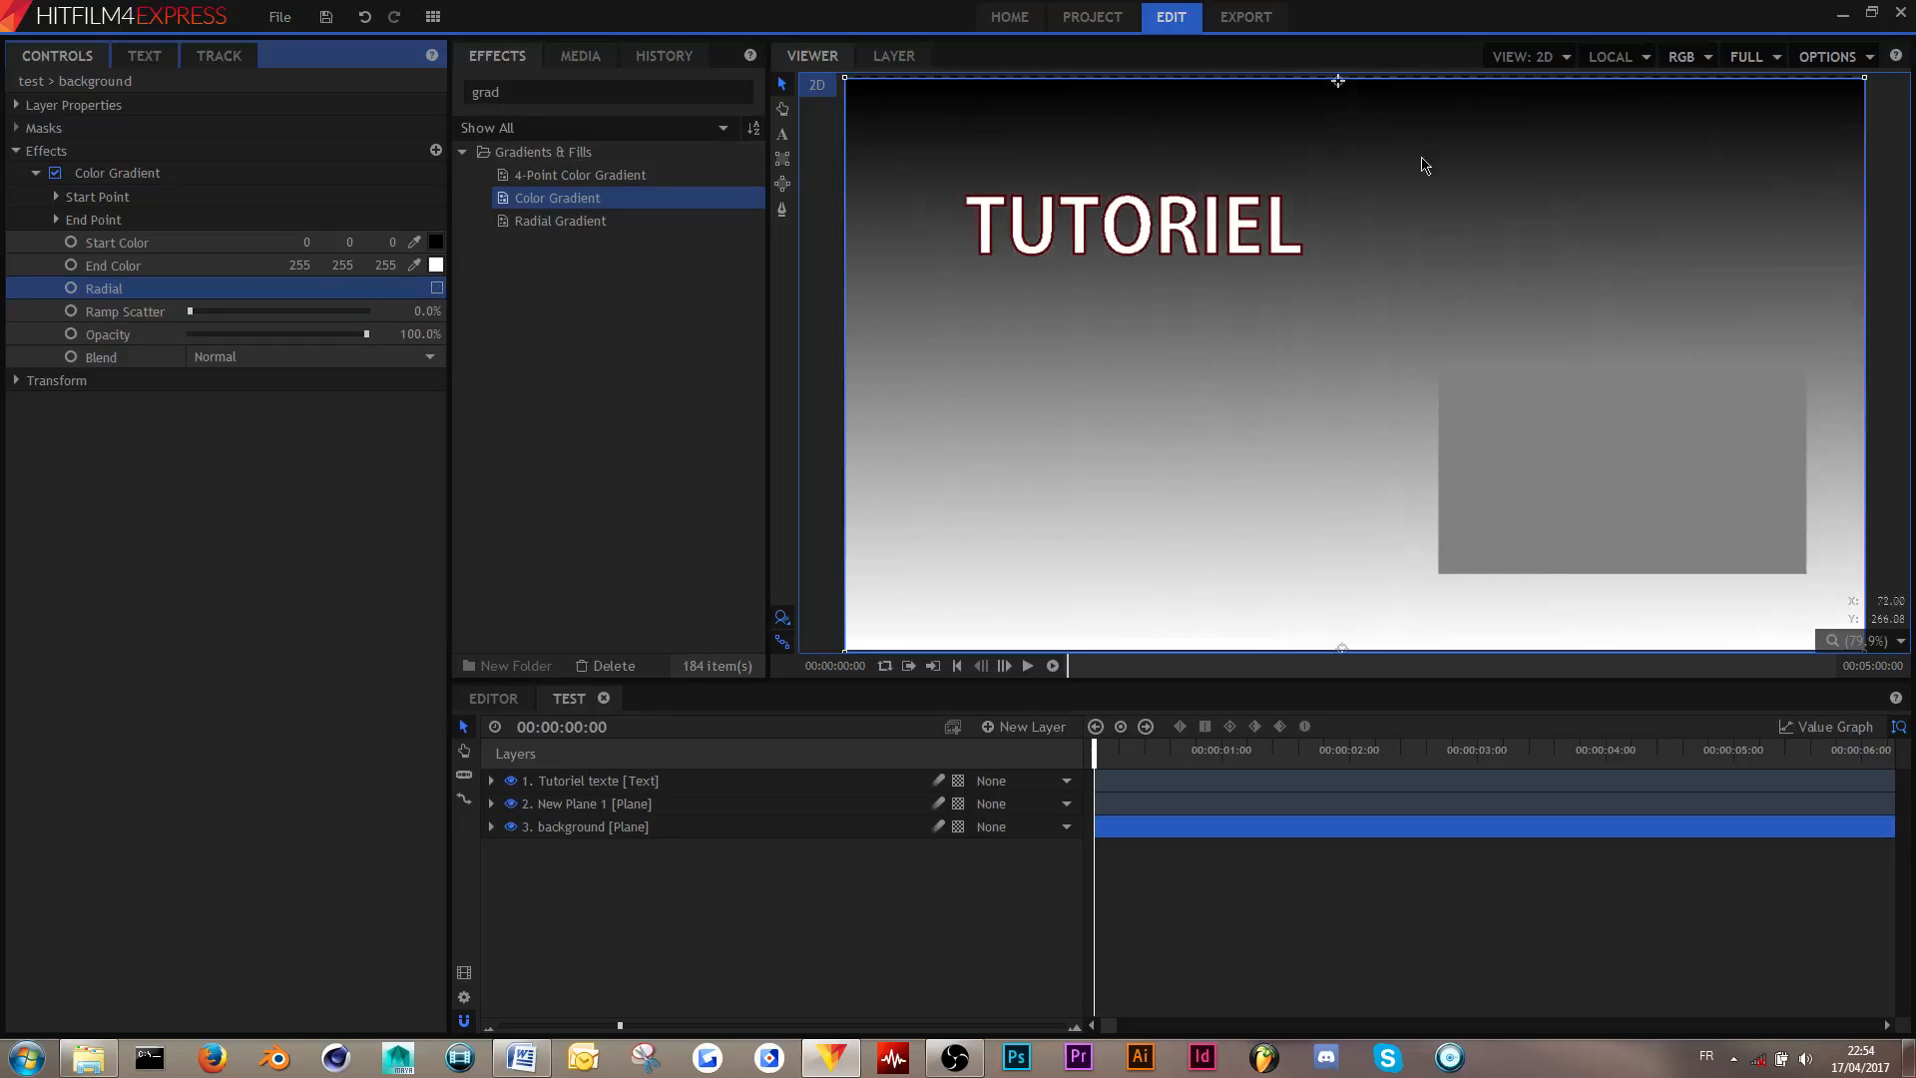
pyautogui.click(437, 288)
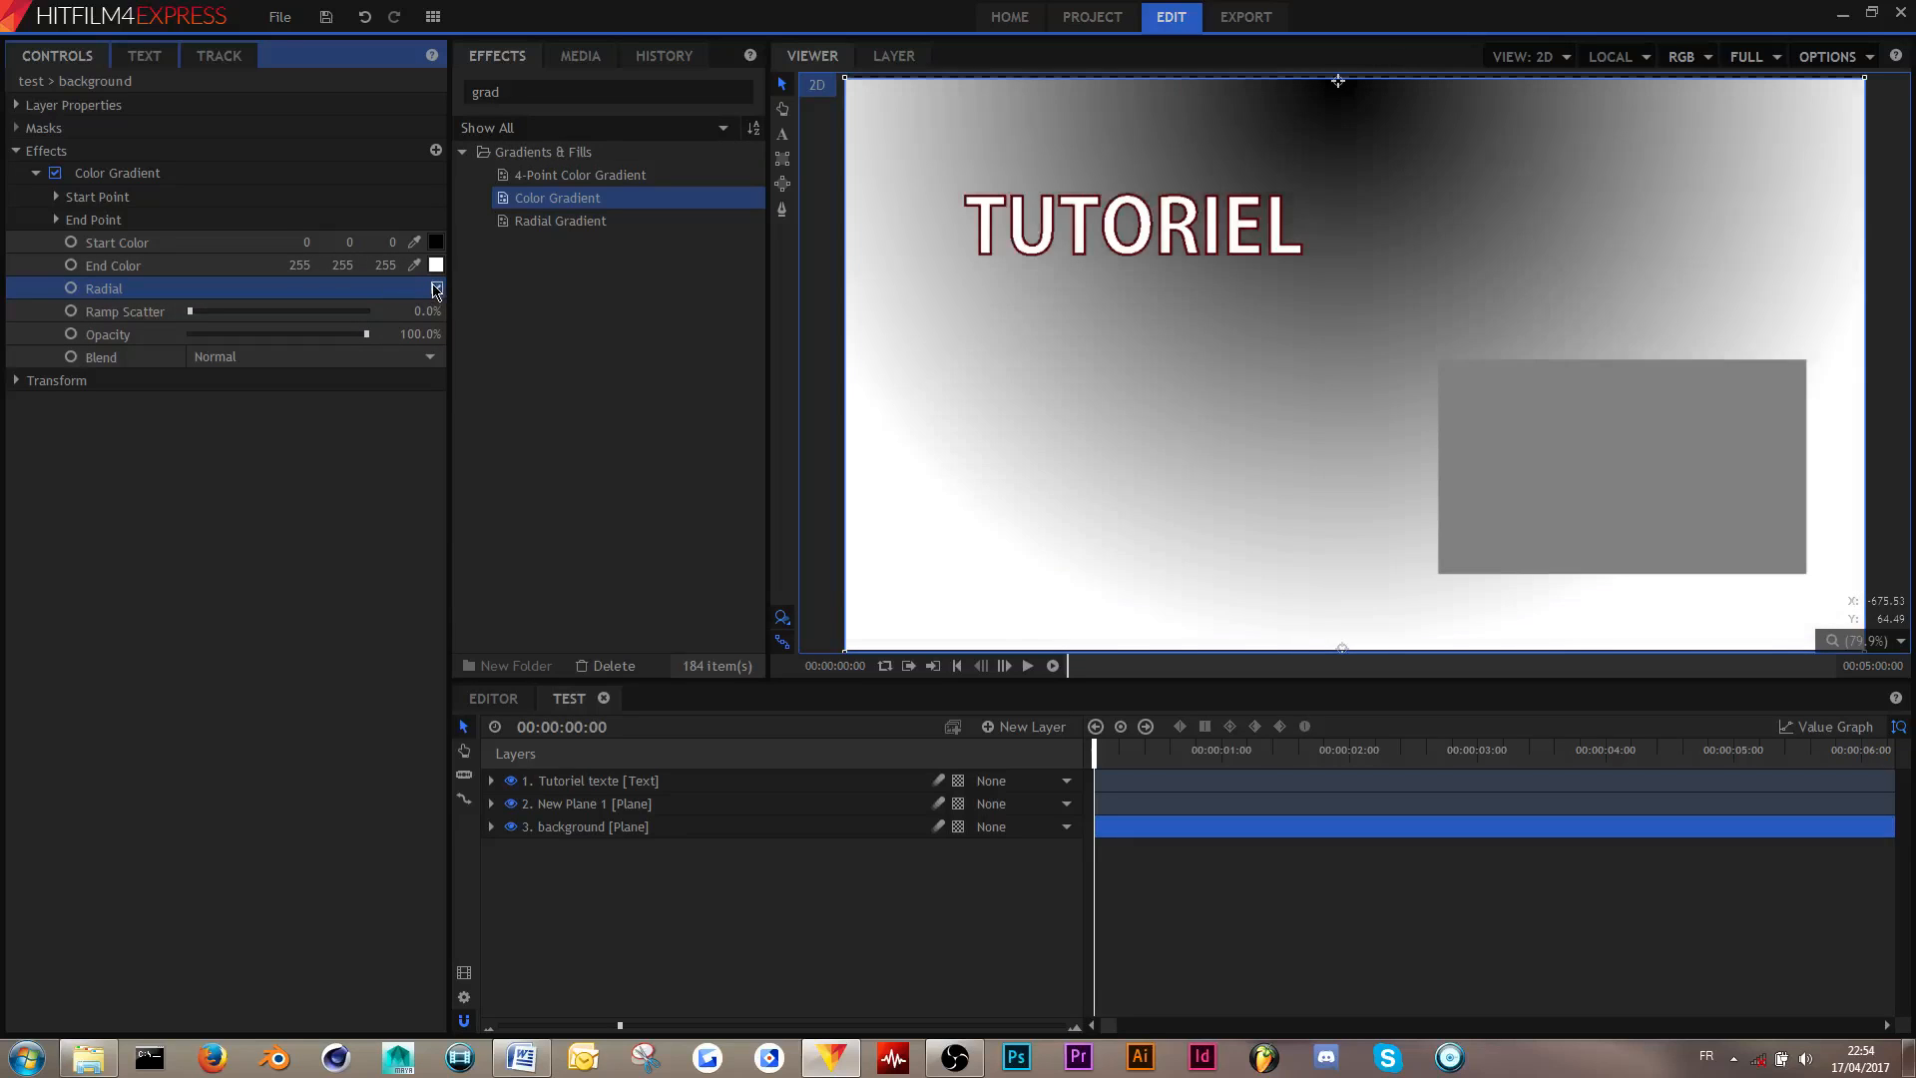
pyautogui.click(436, 289)
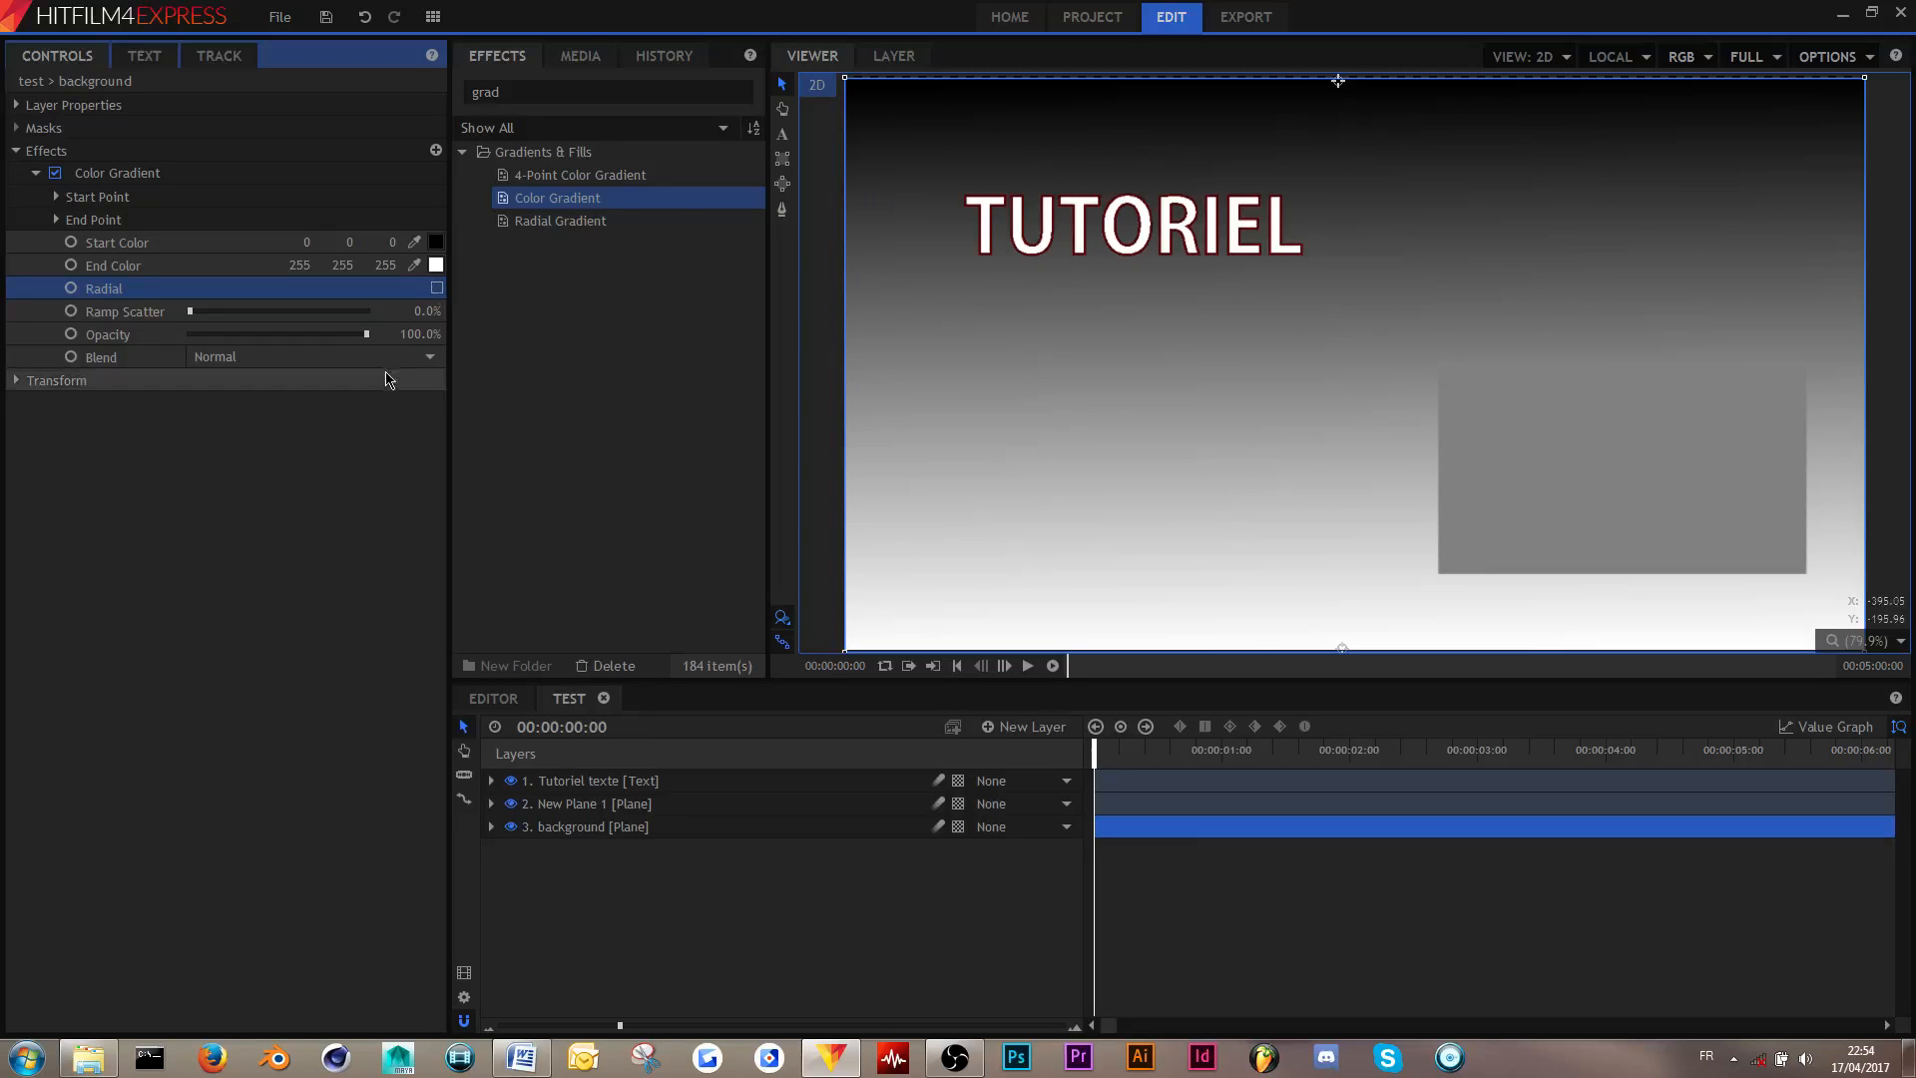
pyautogui.click(437, 288)
pyautogui.click(435, 287)
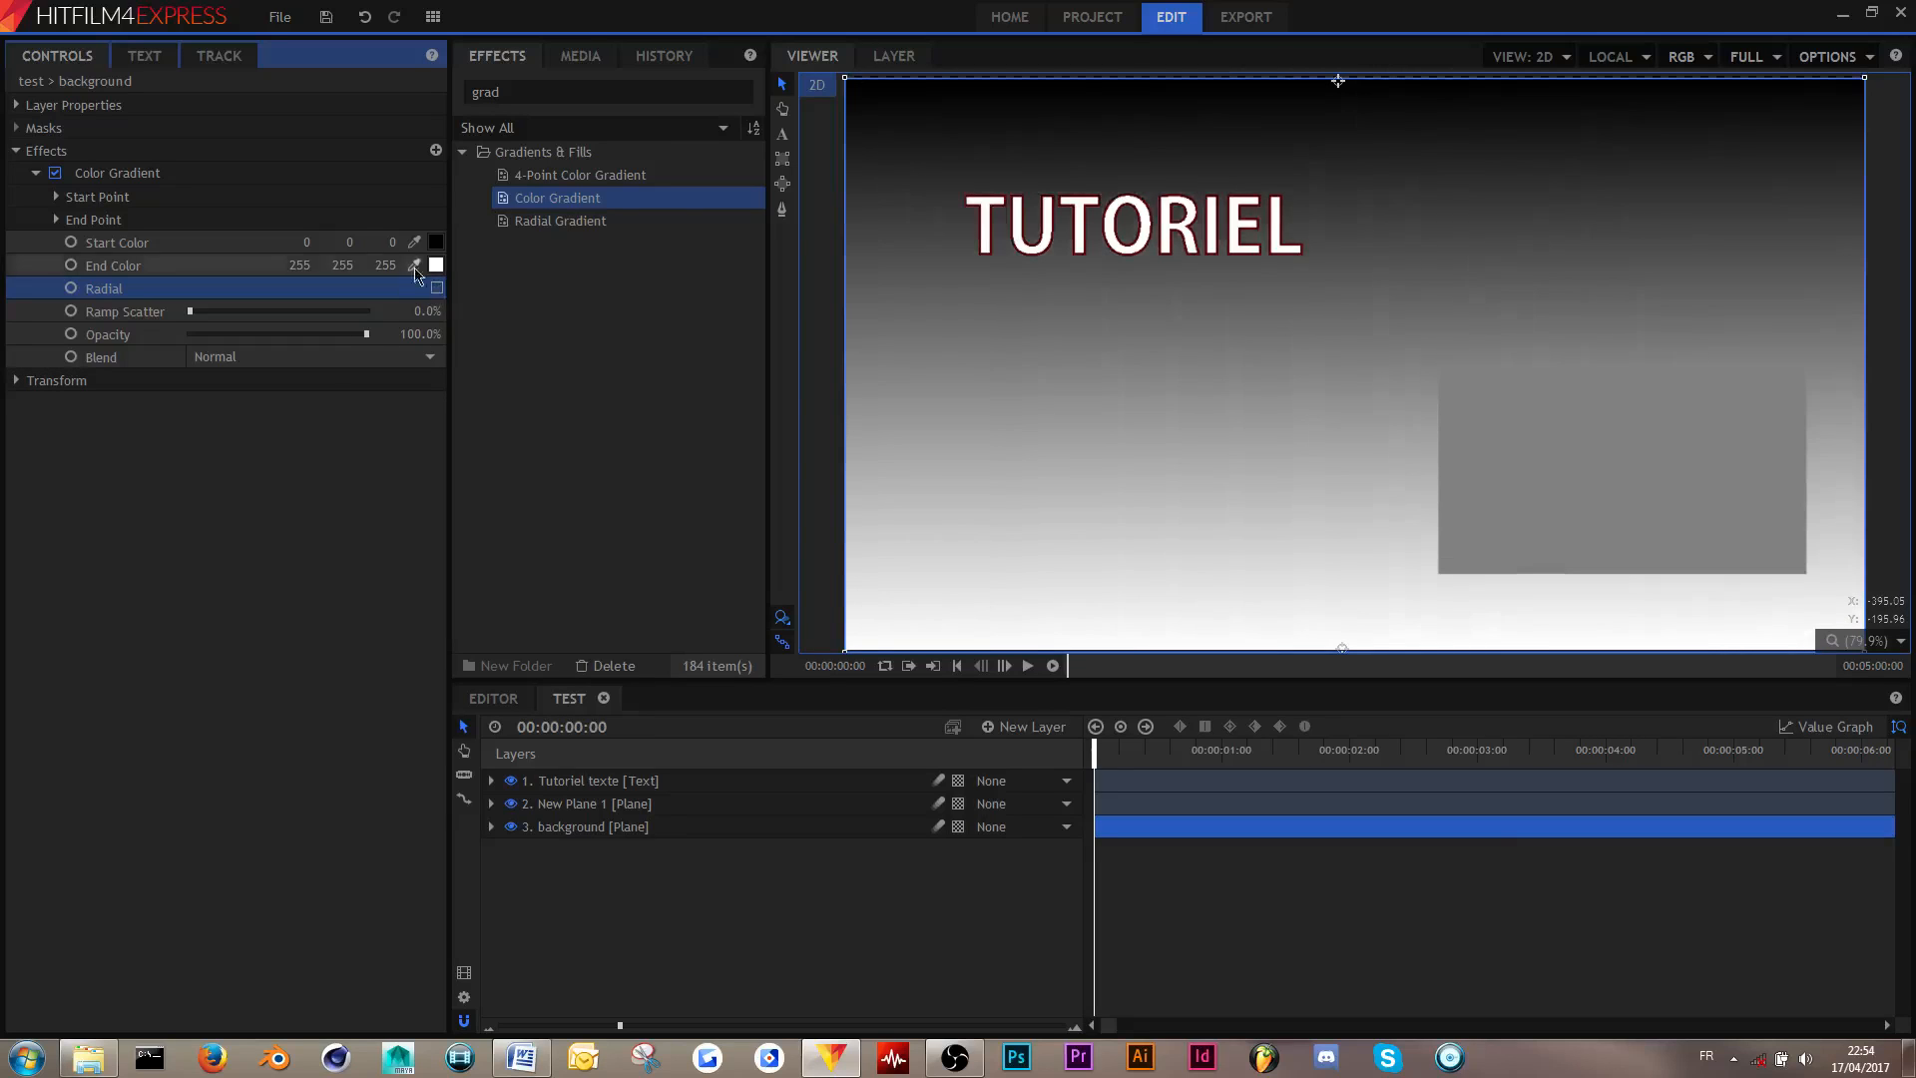
# - Try a red start color (203, 0, 0) for the gradient and undo it
pyautogui.click(436, 242)
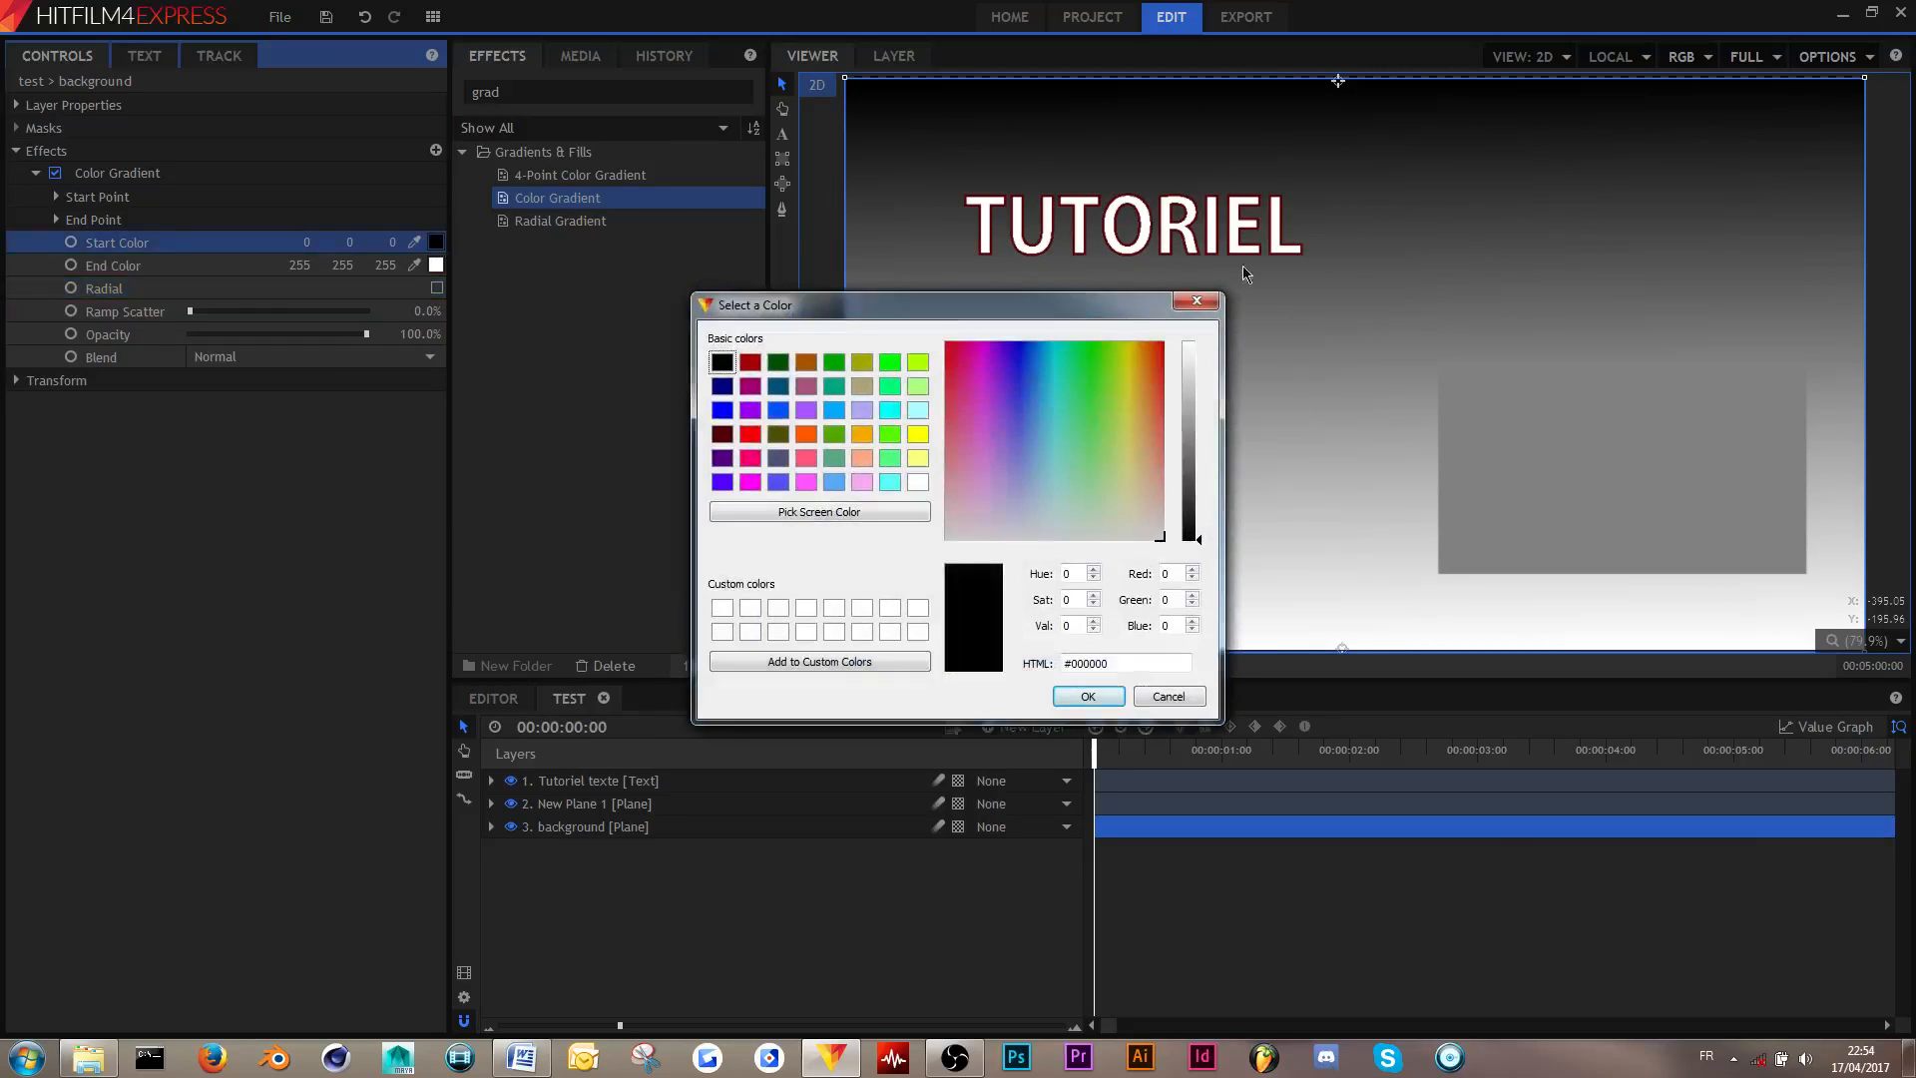
pyautogui.moveTo(1198, 541); pyautogui.dragTo(1188, 309)
pyautogui.click(1092, 692)
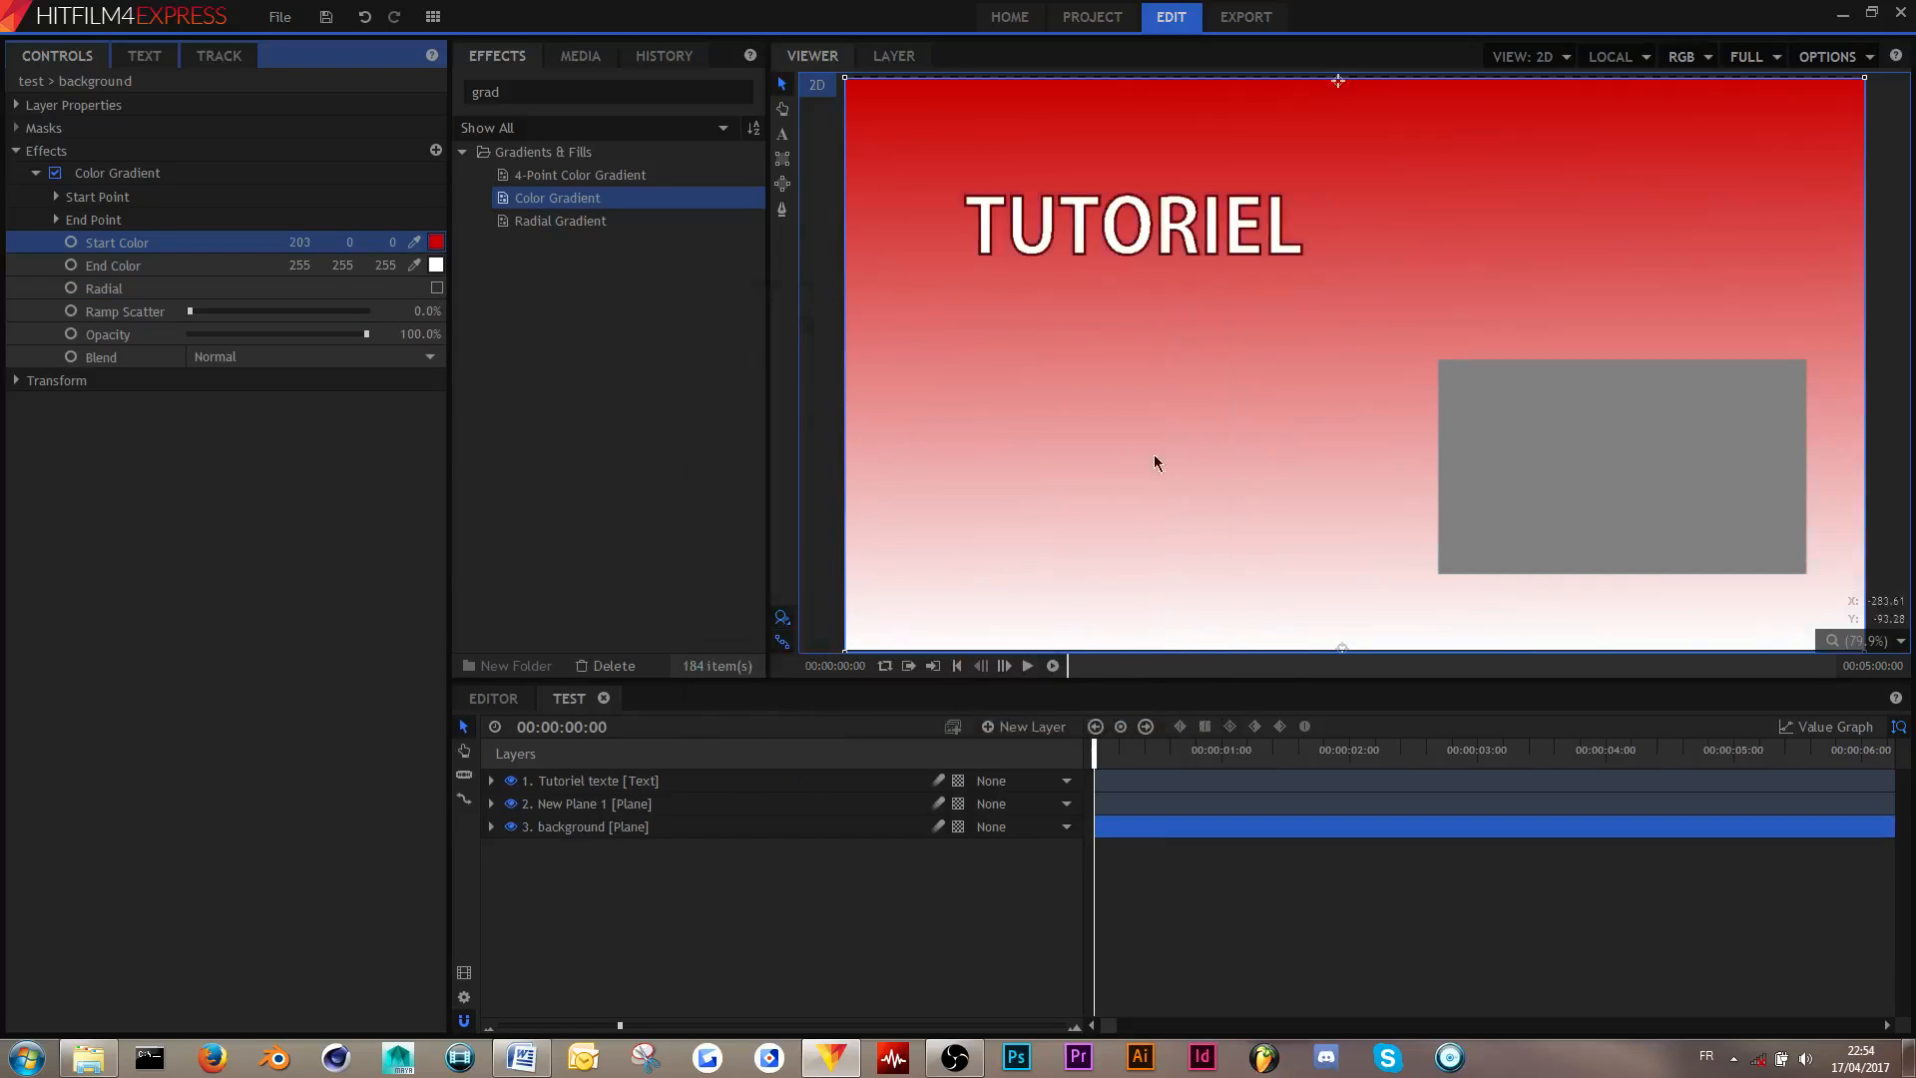
pyautogui.hotkey('ctrl', 'z')
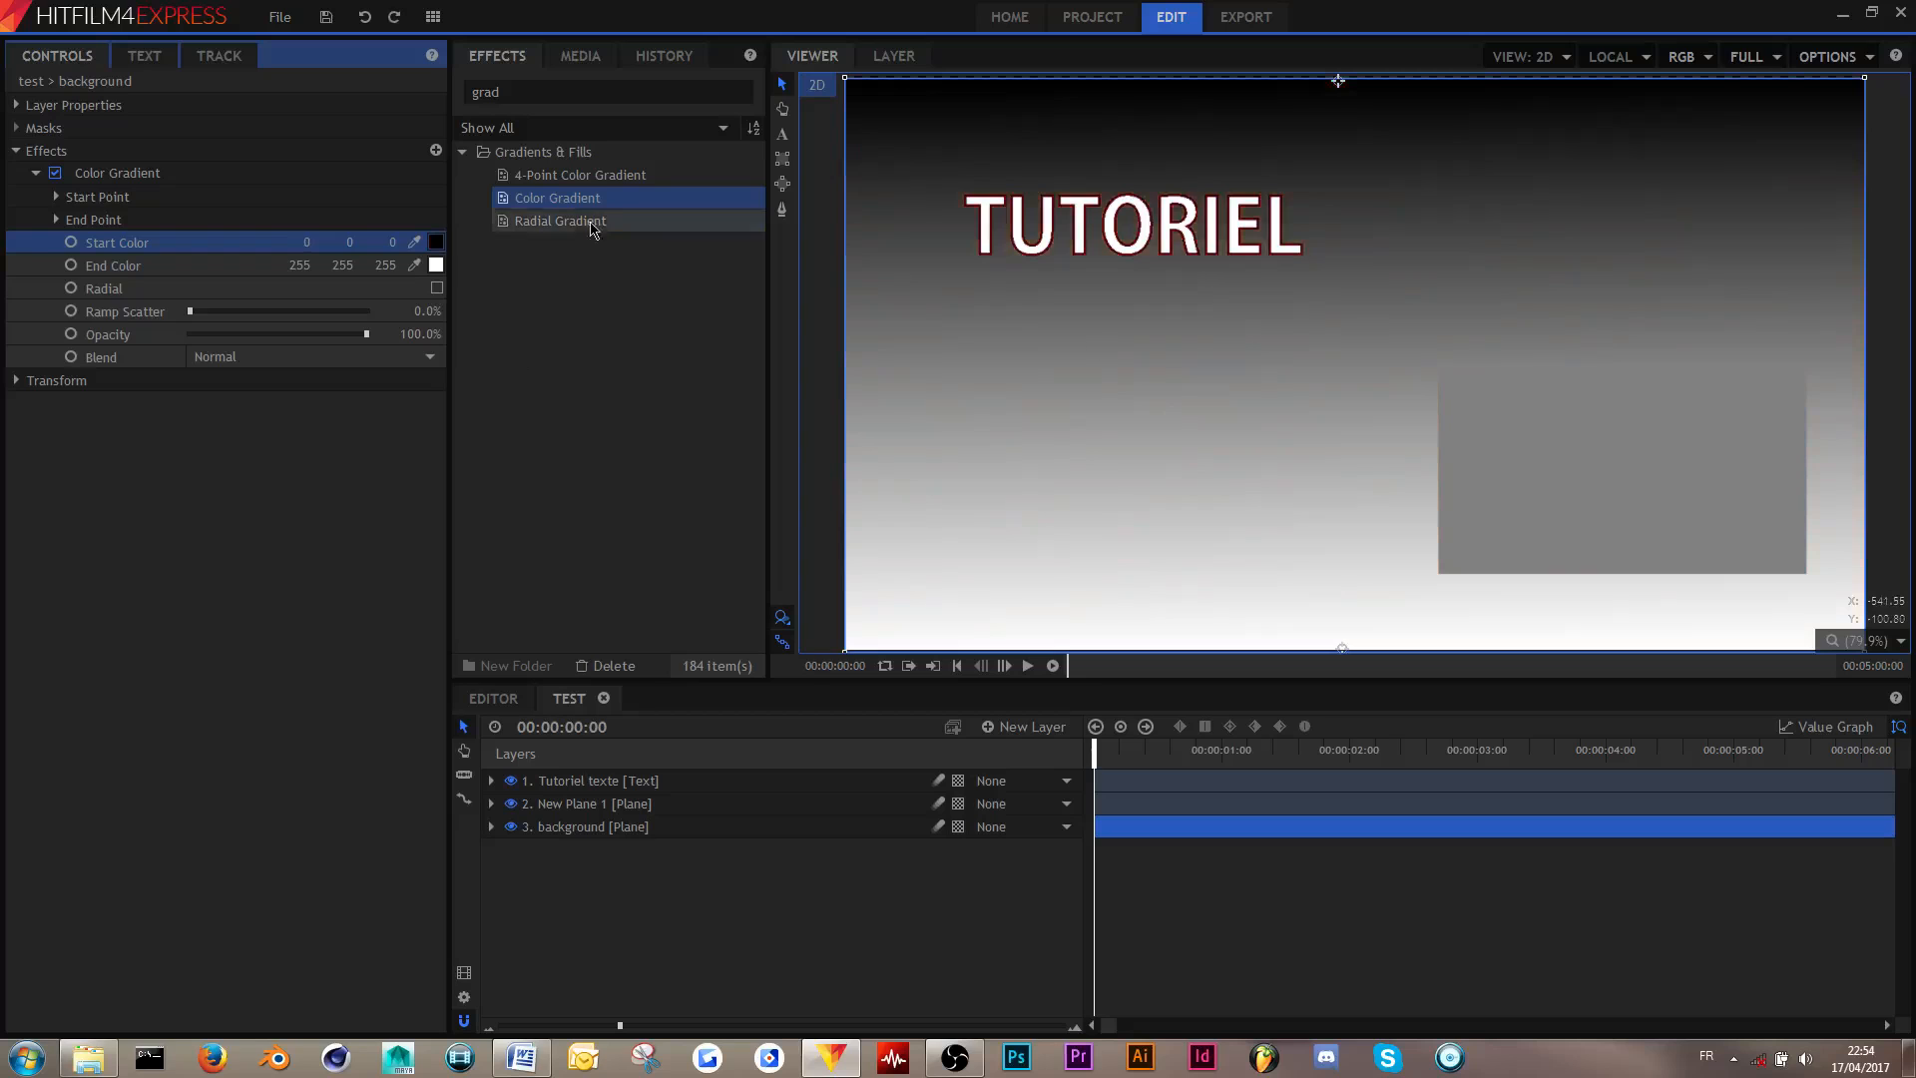
# - Make the gradient radial and move its start point close to the center of the canvas
pyautogui.click(437, 288)
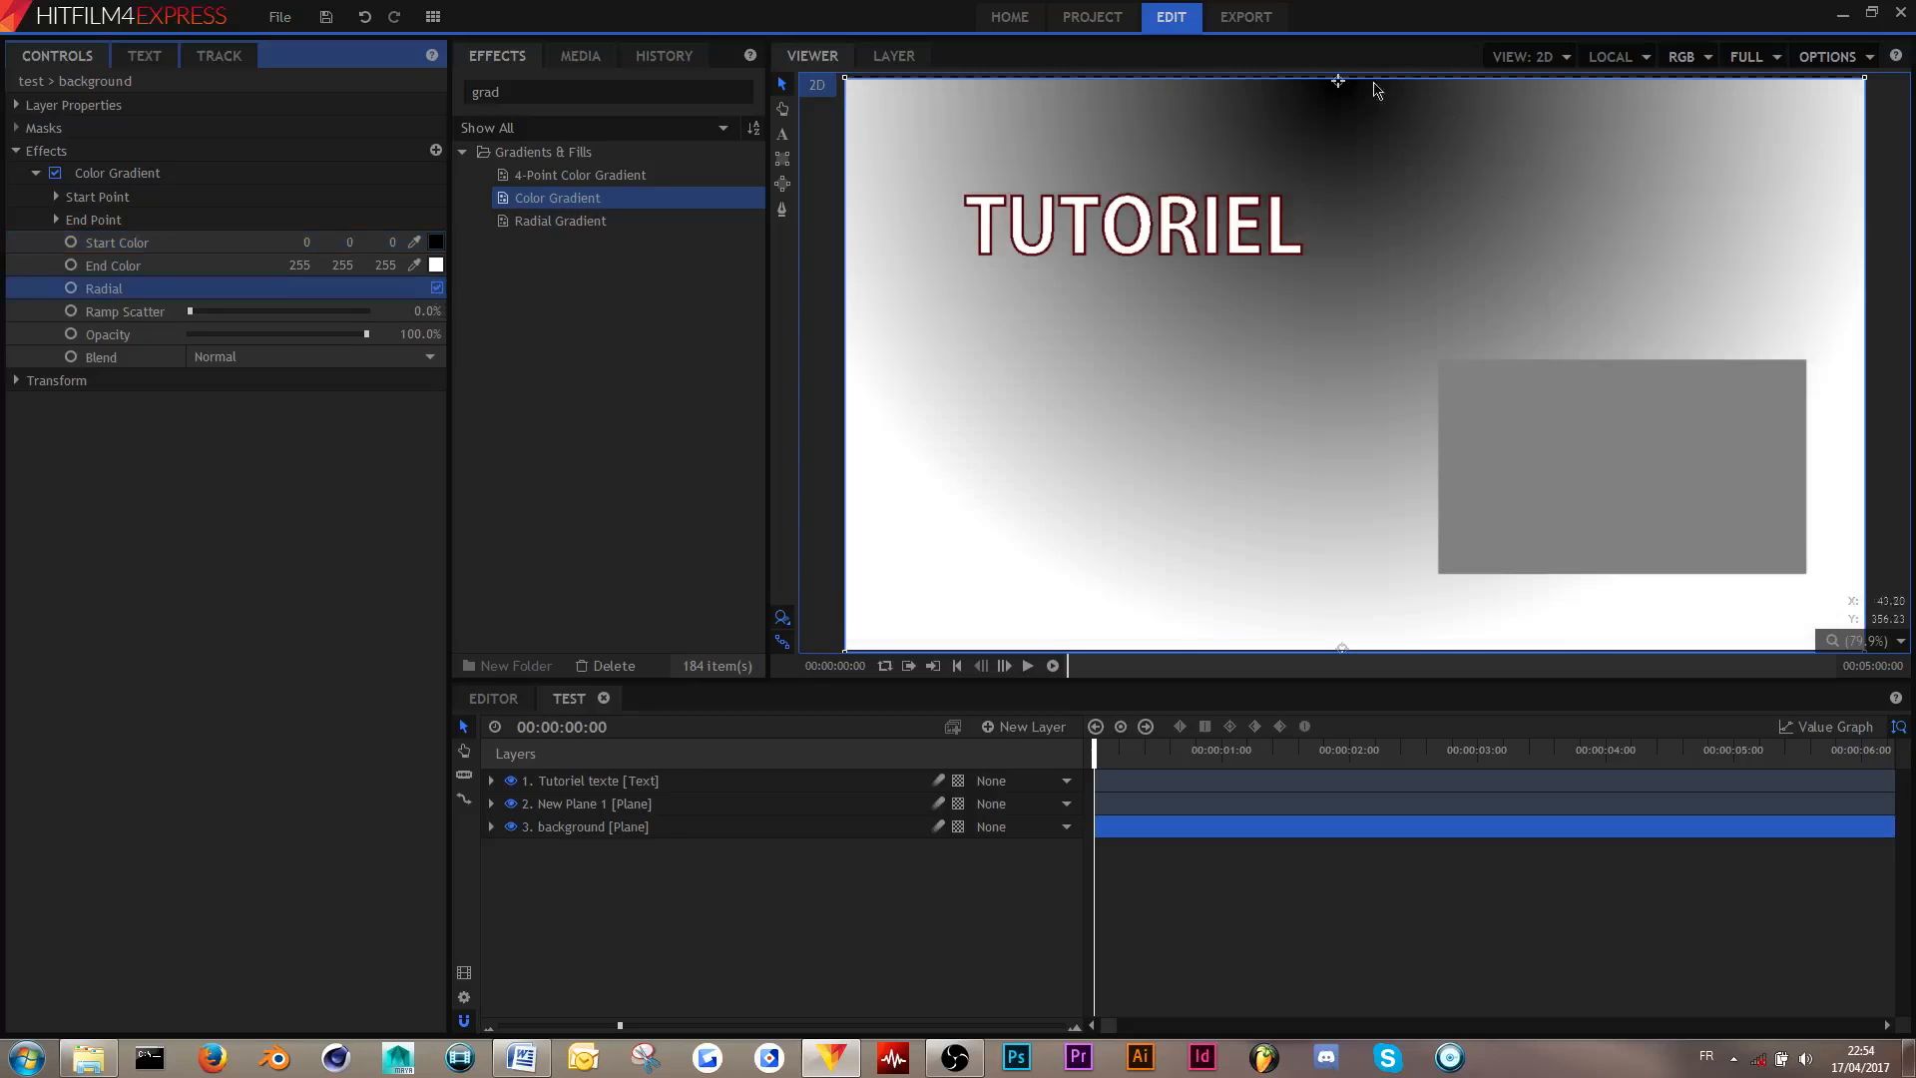
pyautogui.moveTo(1337, 80); pyautogui.dragTo(1355, 332)
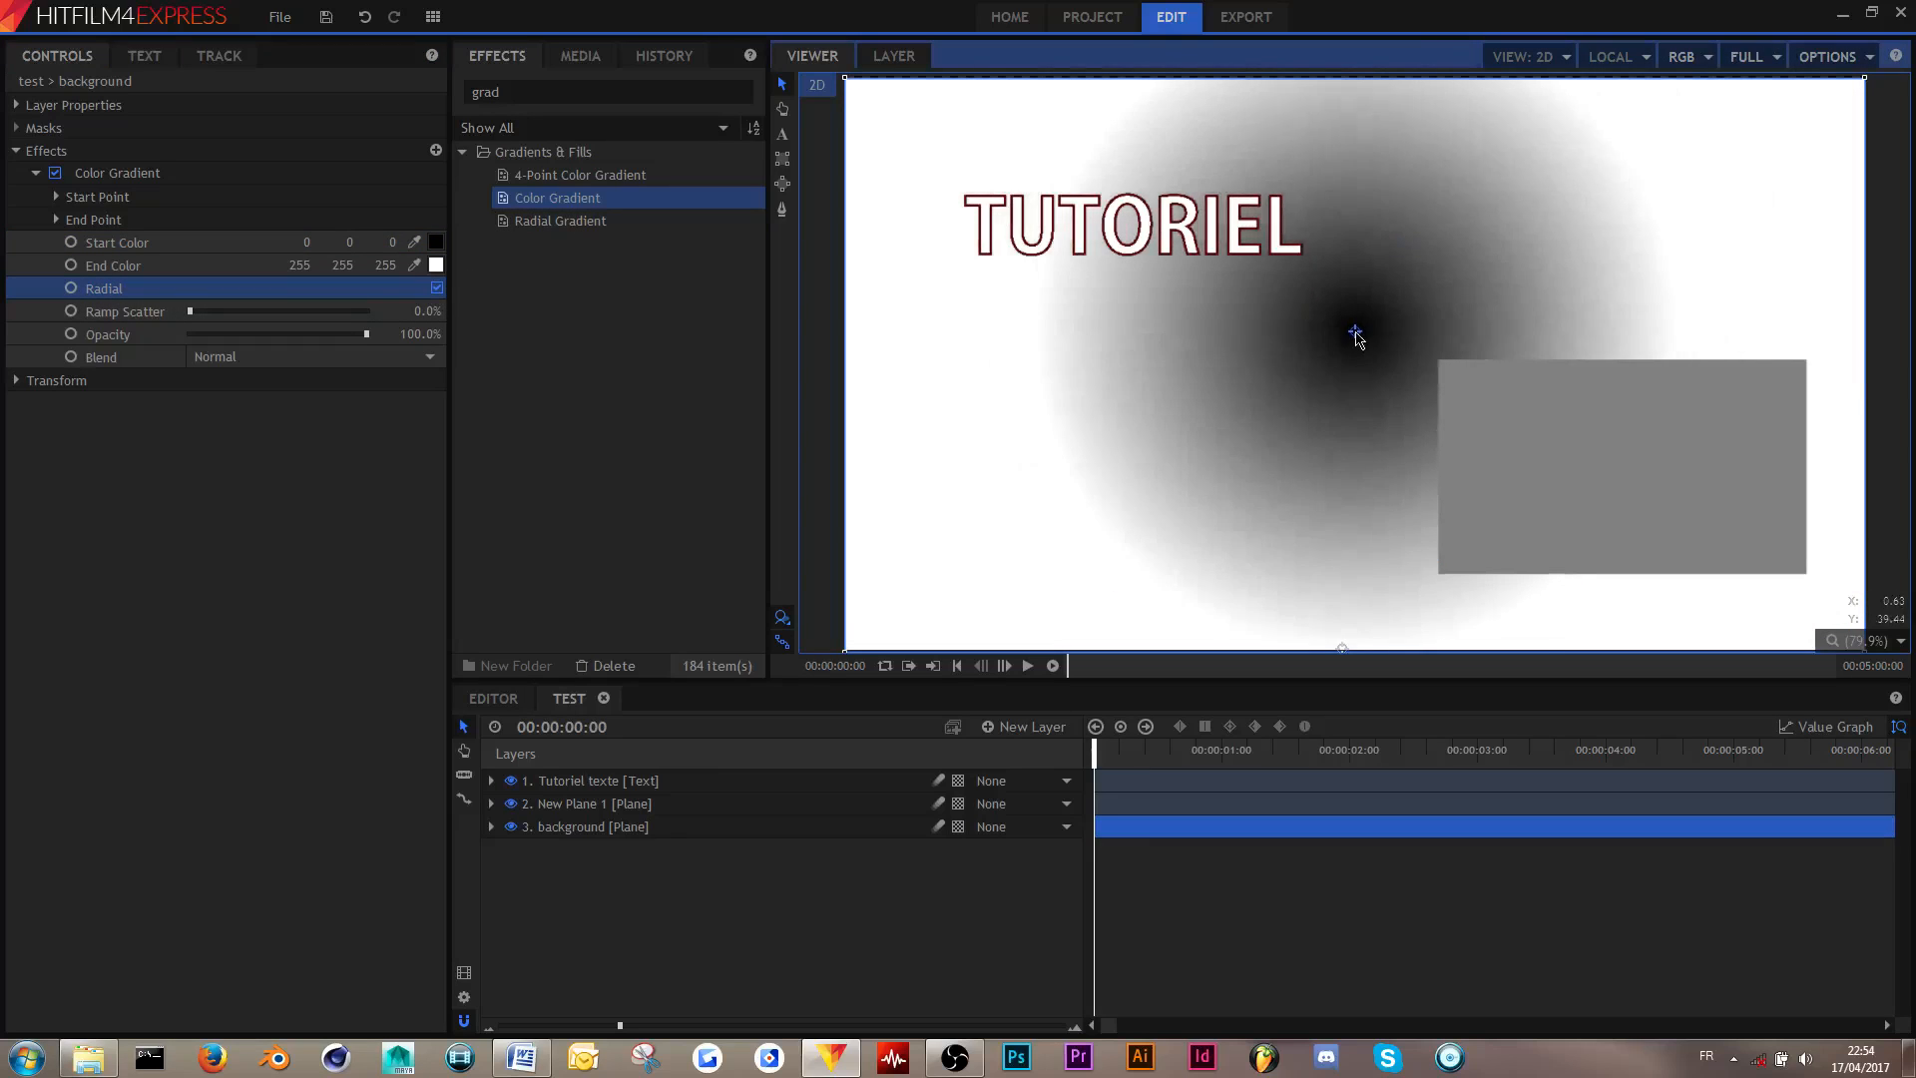
# - Set the gradient's end color to black (#000000) and its start color to white (255, 255, 255)
pyautogui.click(437, 265)
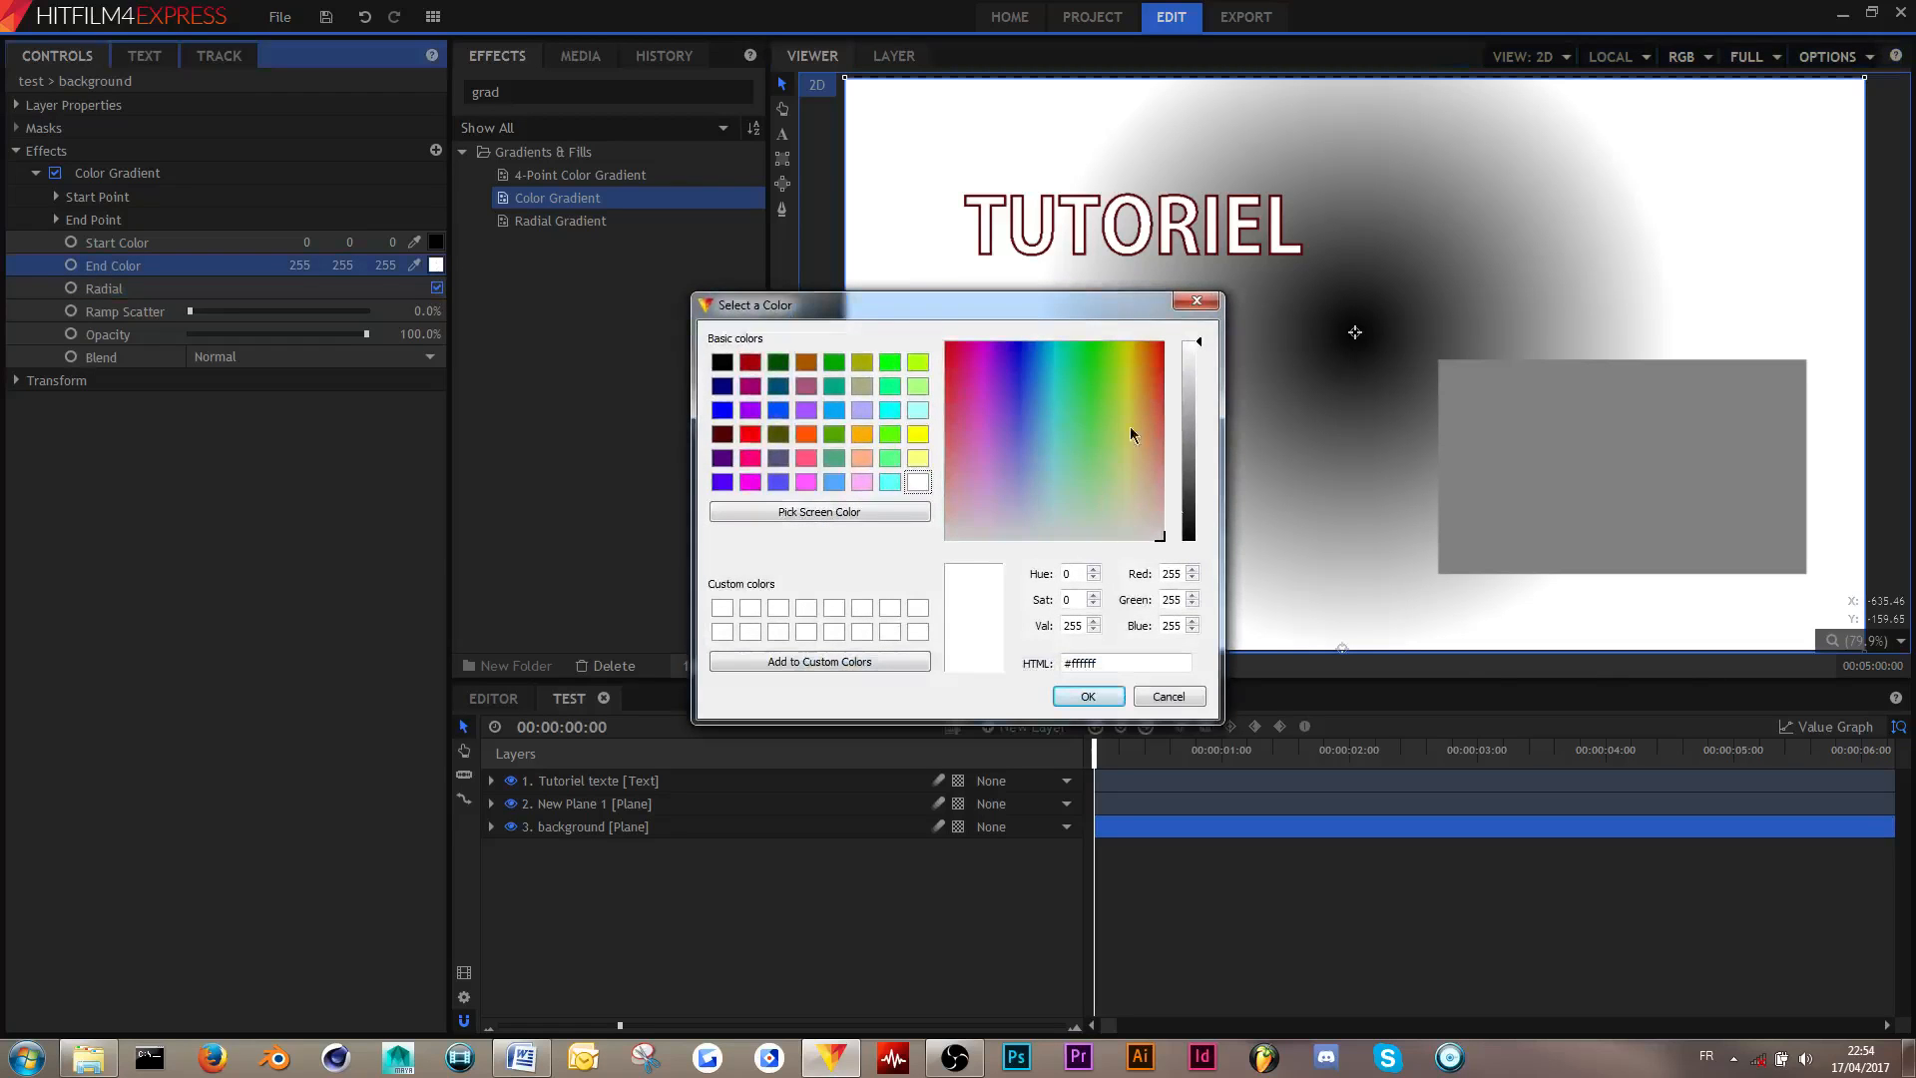
pyautogui.moveTo(1198, 347); pyautogui.dragTo(1189, 539)
pyautogui.click(1087, 695)
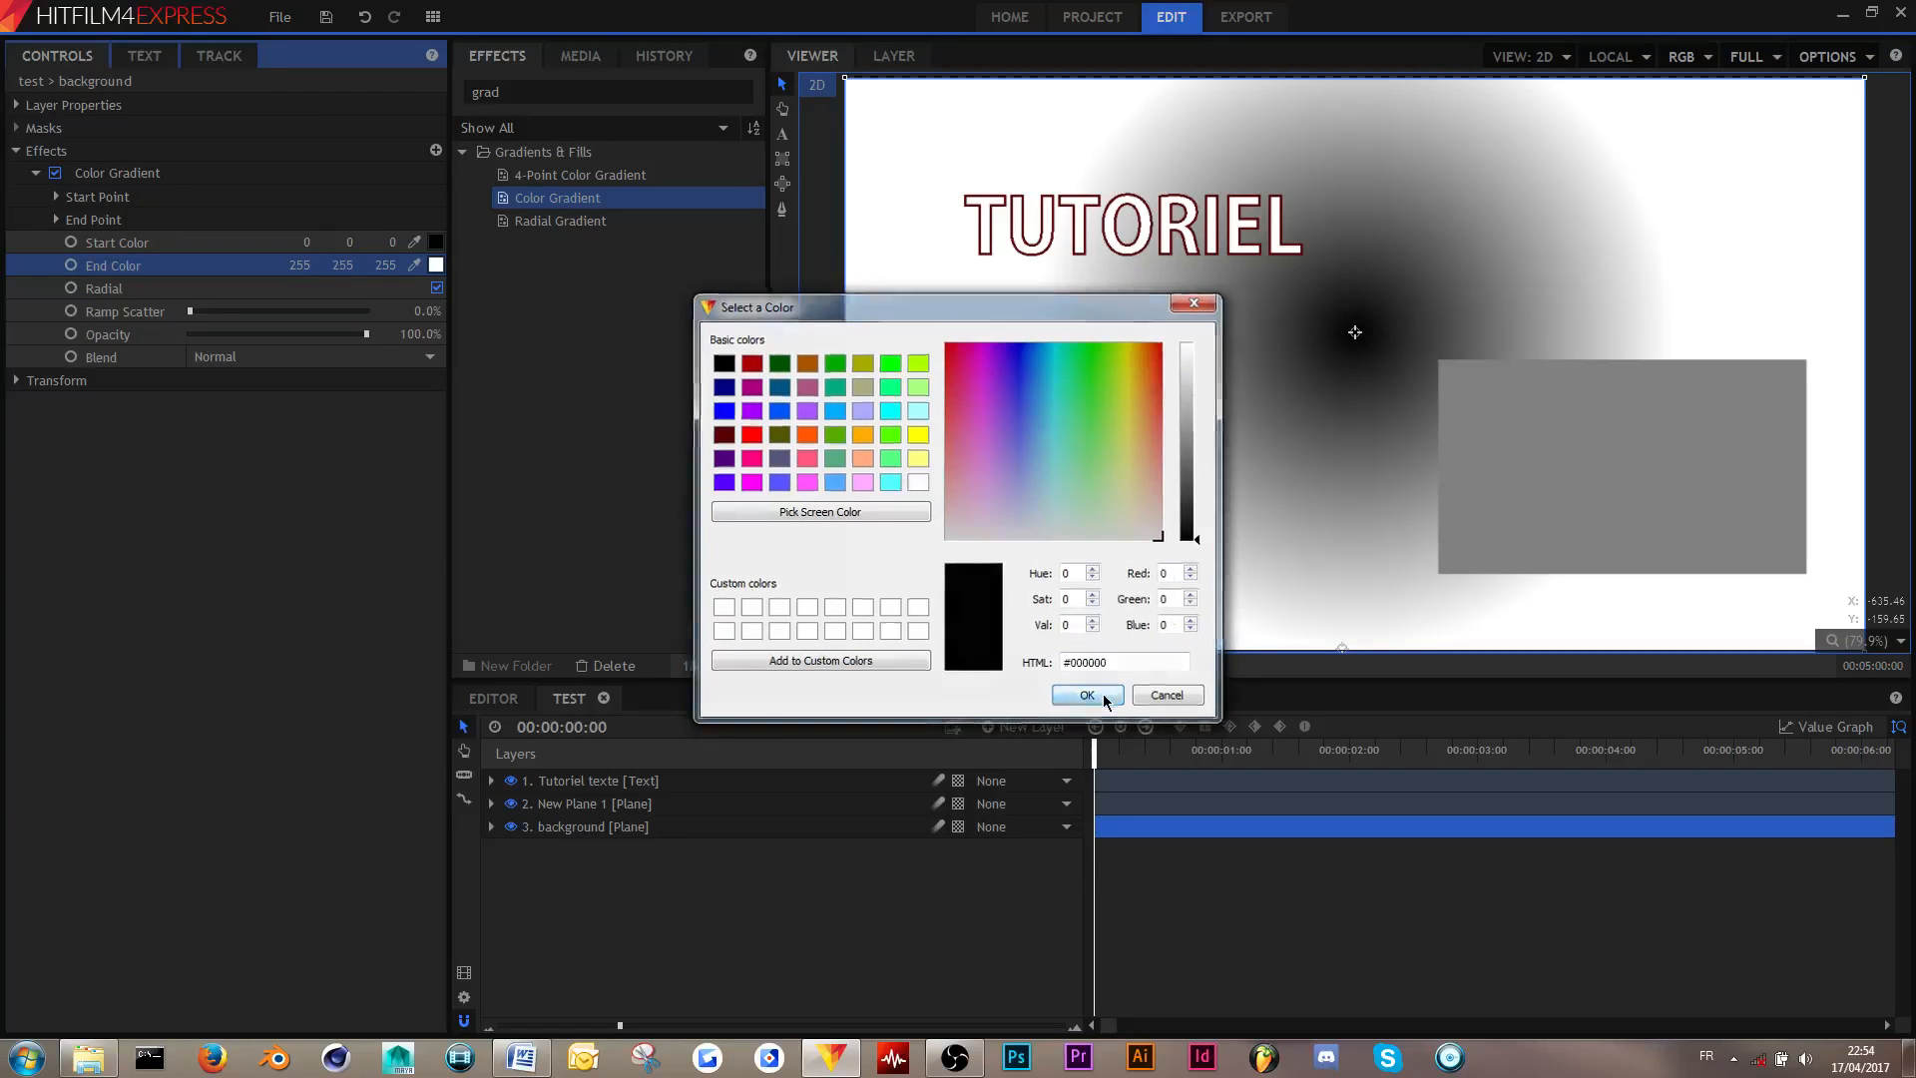
pyautogui.click(436, 242)
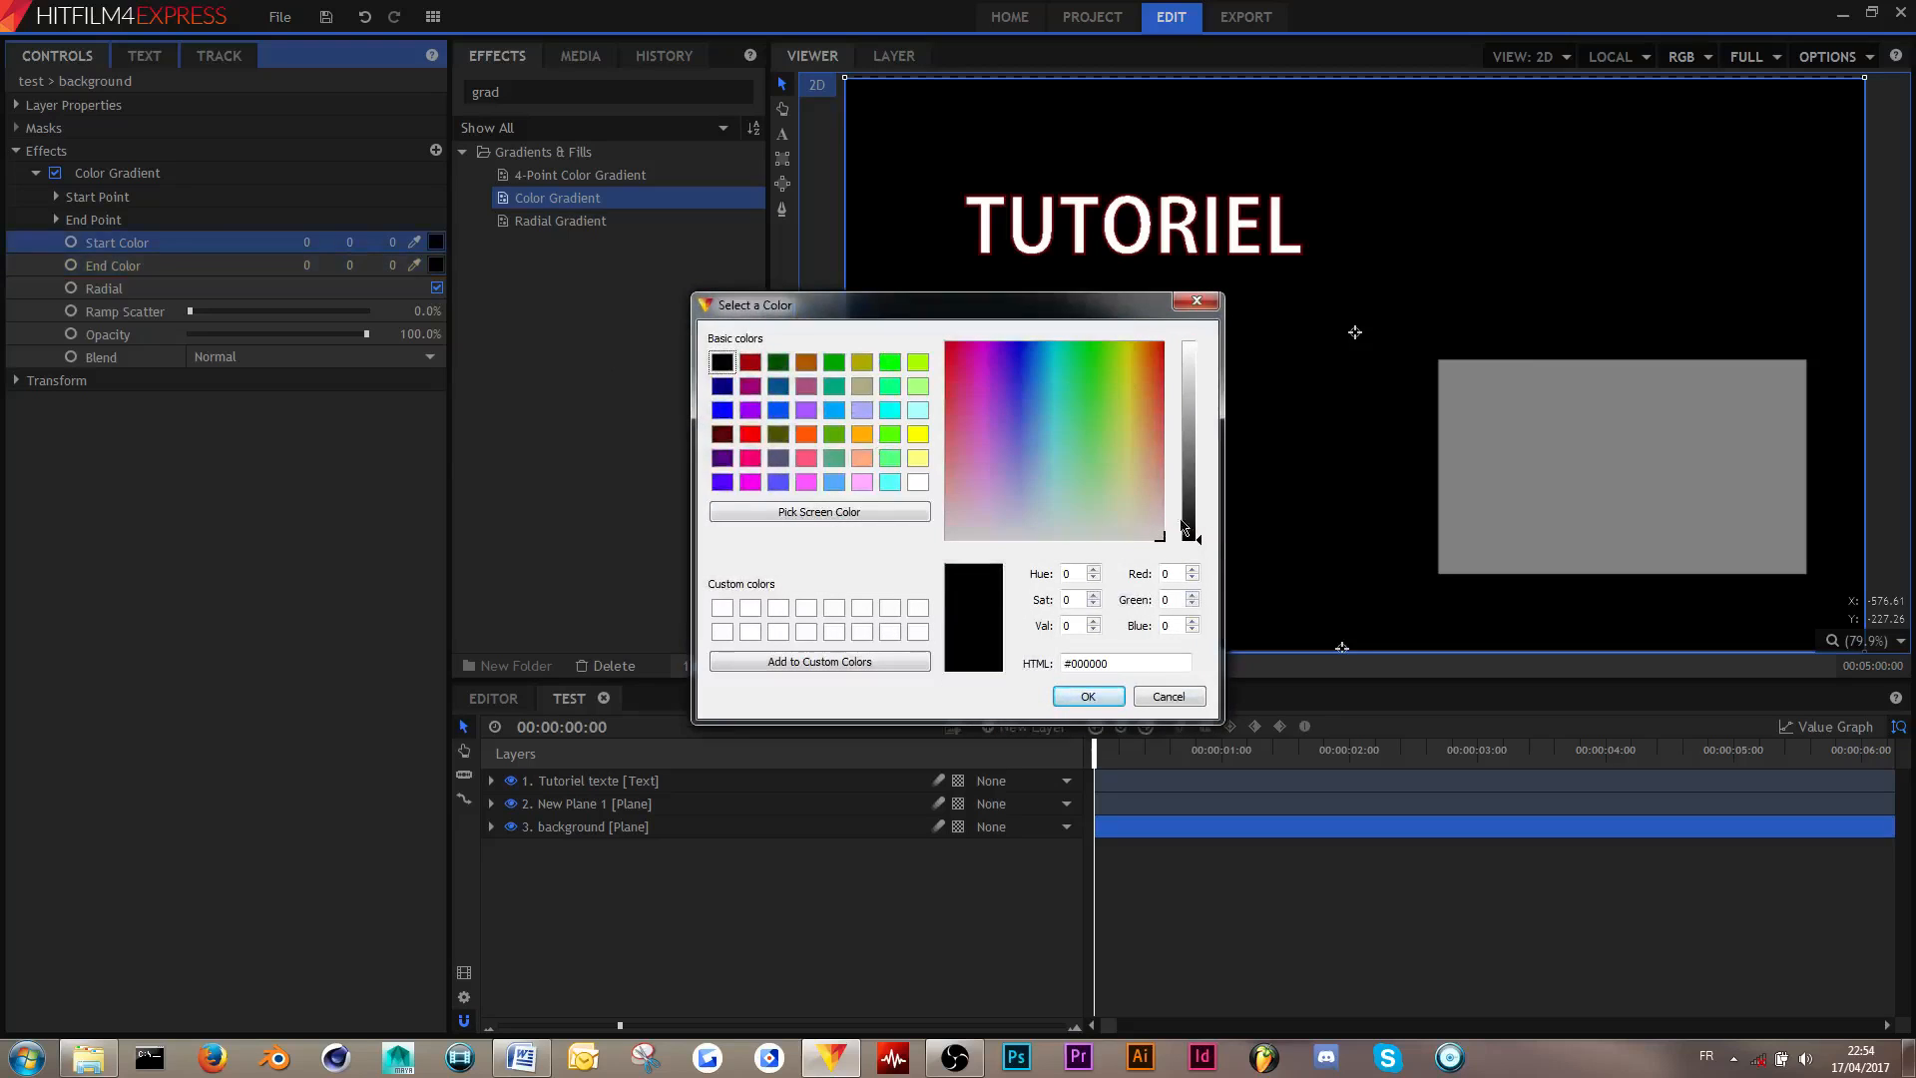
pyautogui.moveTo(1202, 544); pyautogui.dragTo(1146, 292)
pyautogui.click(1088, 697)
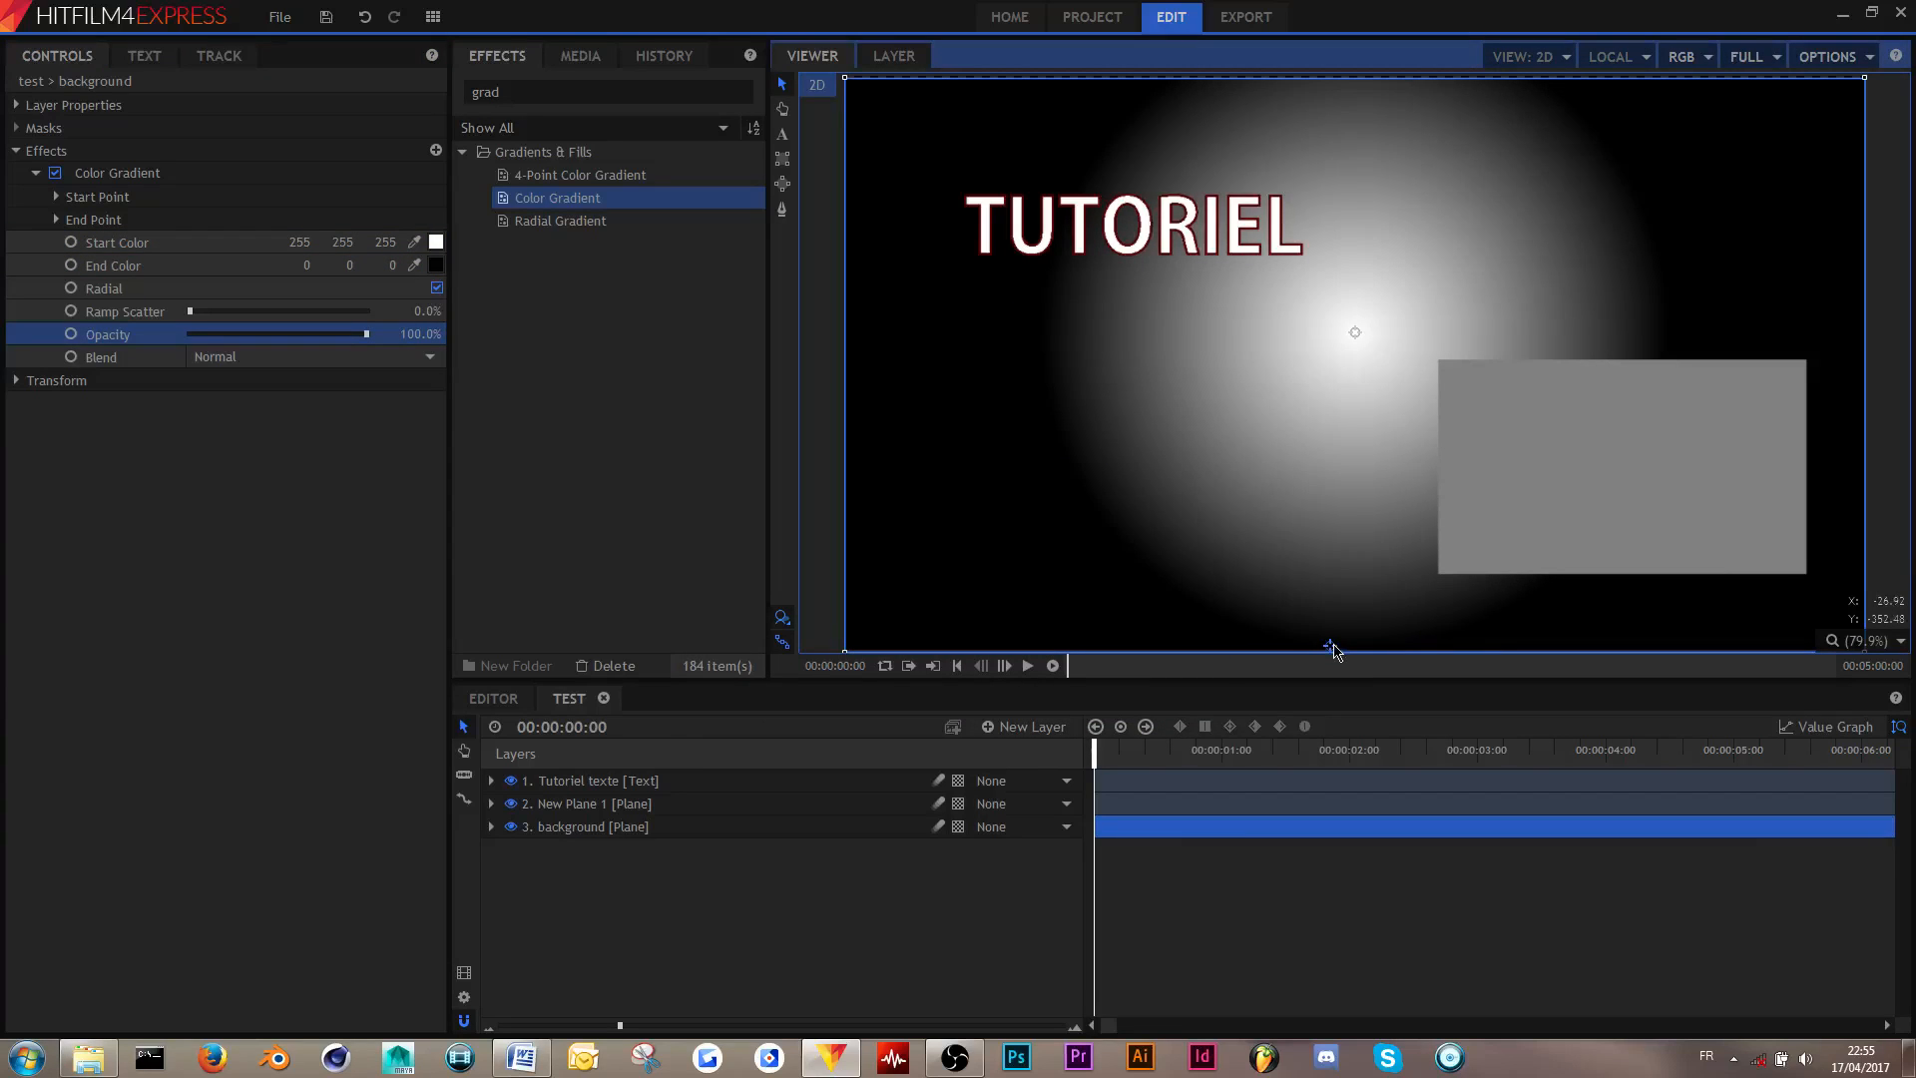
# - Extend the radial gradient's end point beyond the canvas's left edge and set its end color to grey (116, 116, 116)
pyautogui.moveTo(1334, 650); pyautogui.dragTo(786, 609)
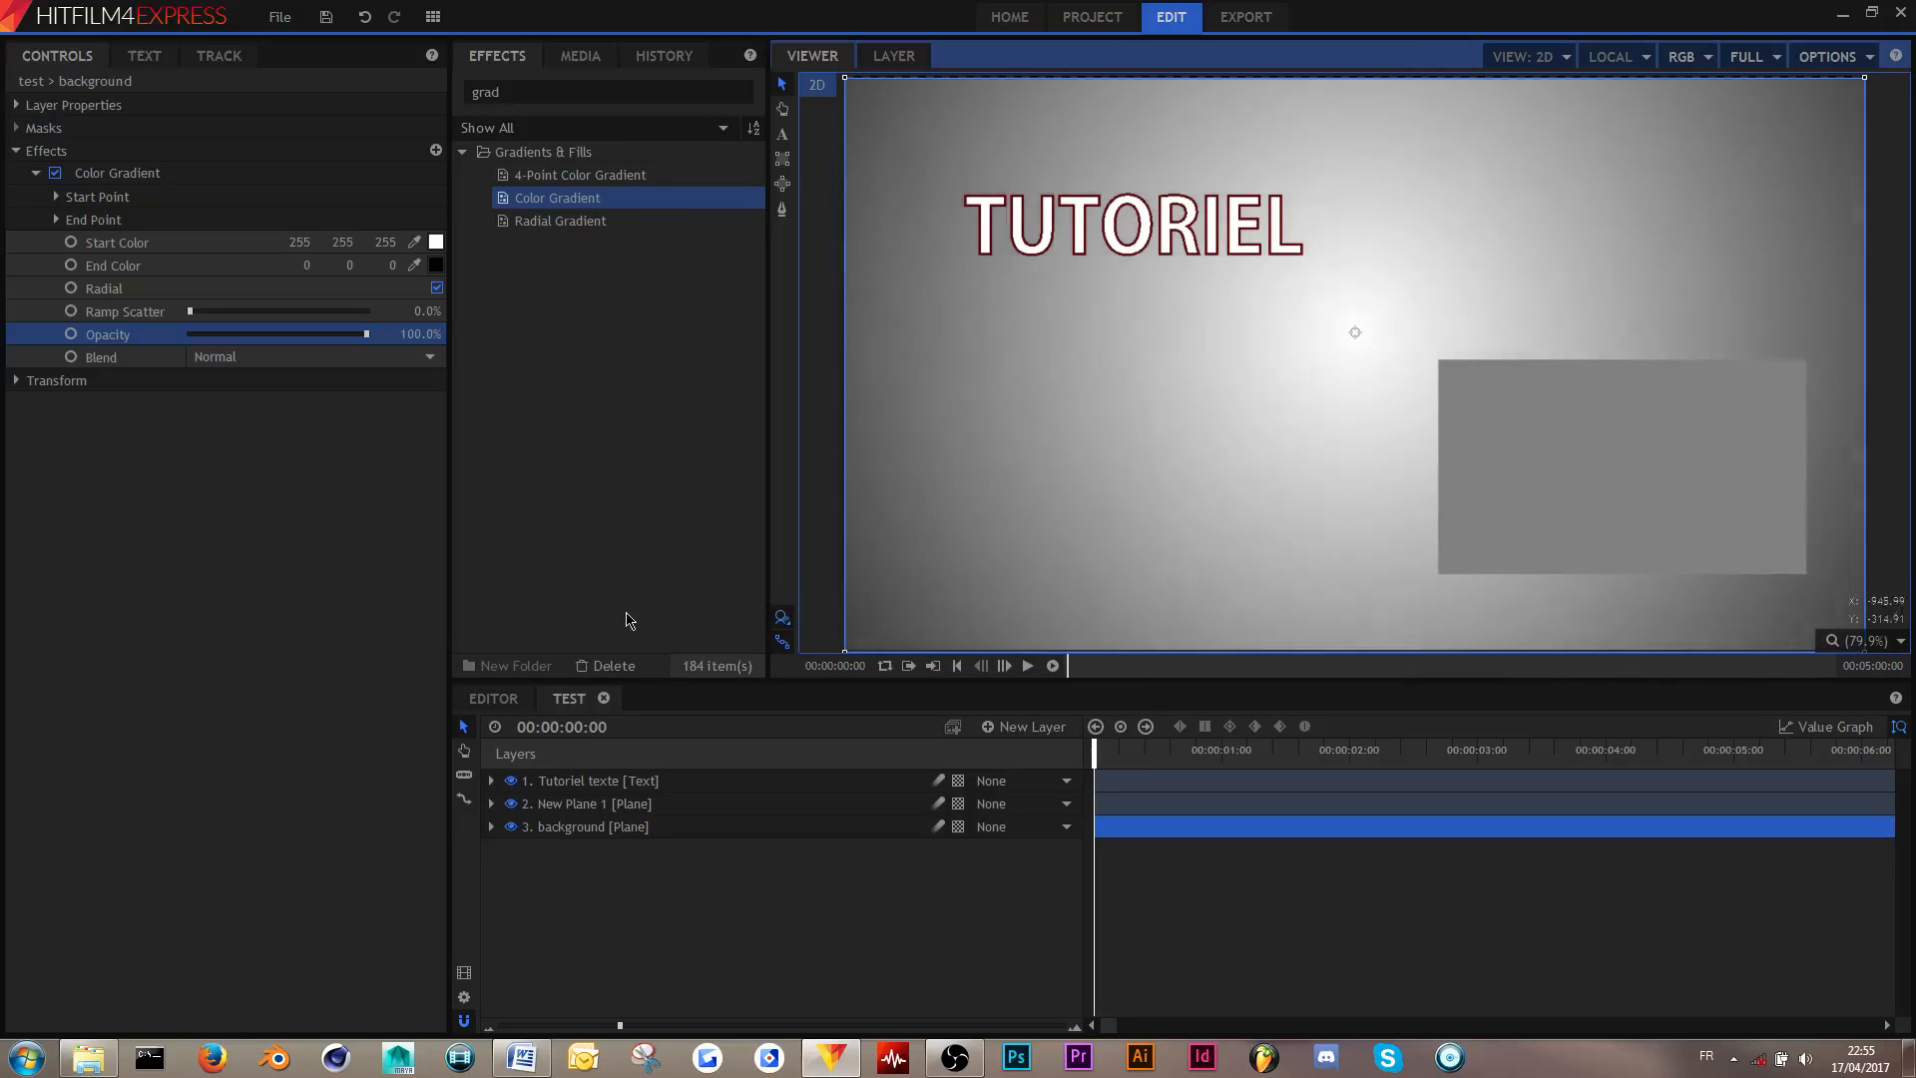
pyautogui.click(1281, 885)
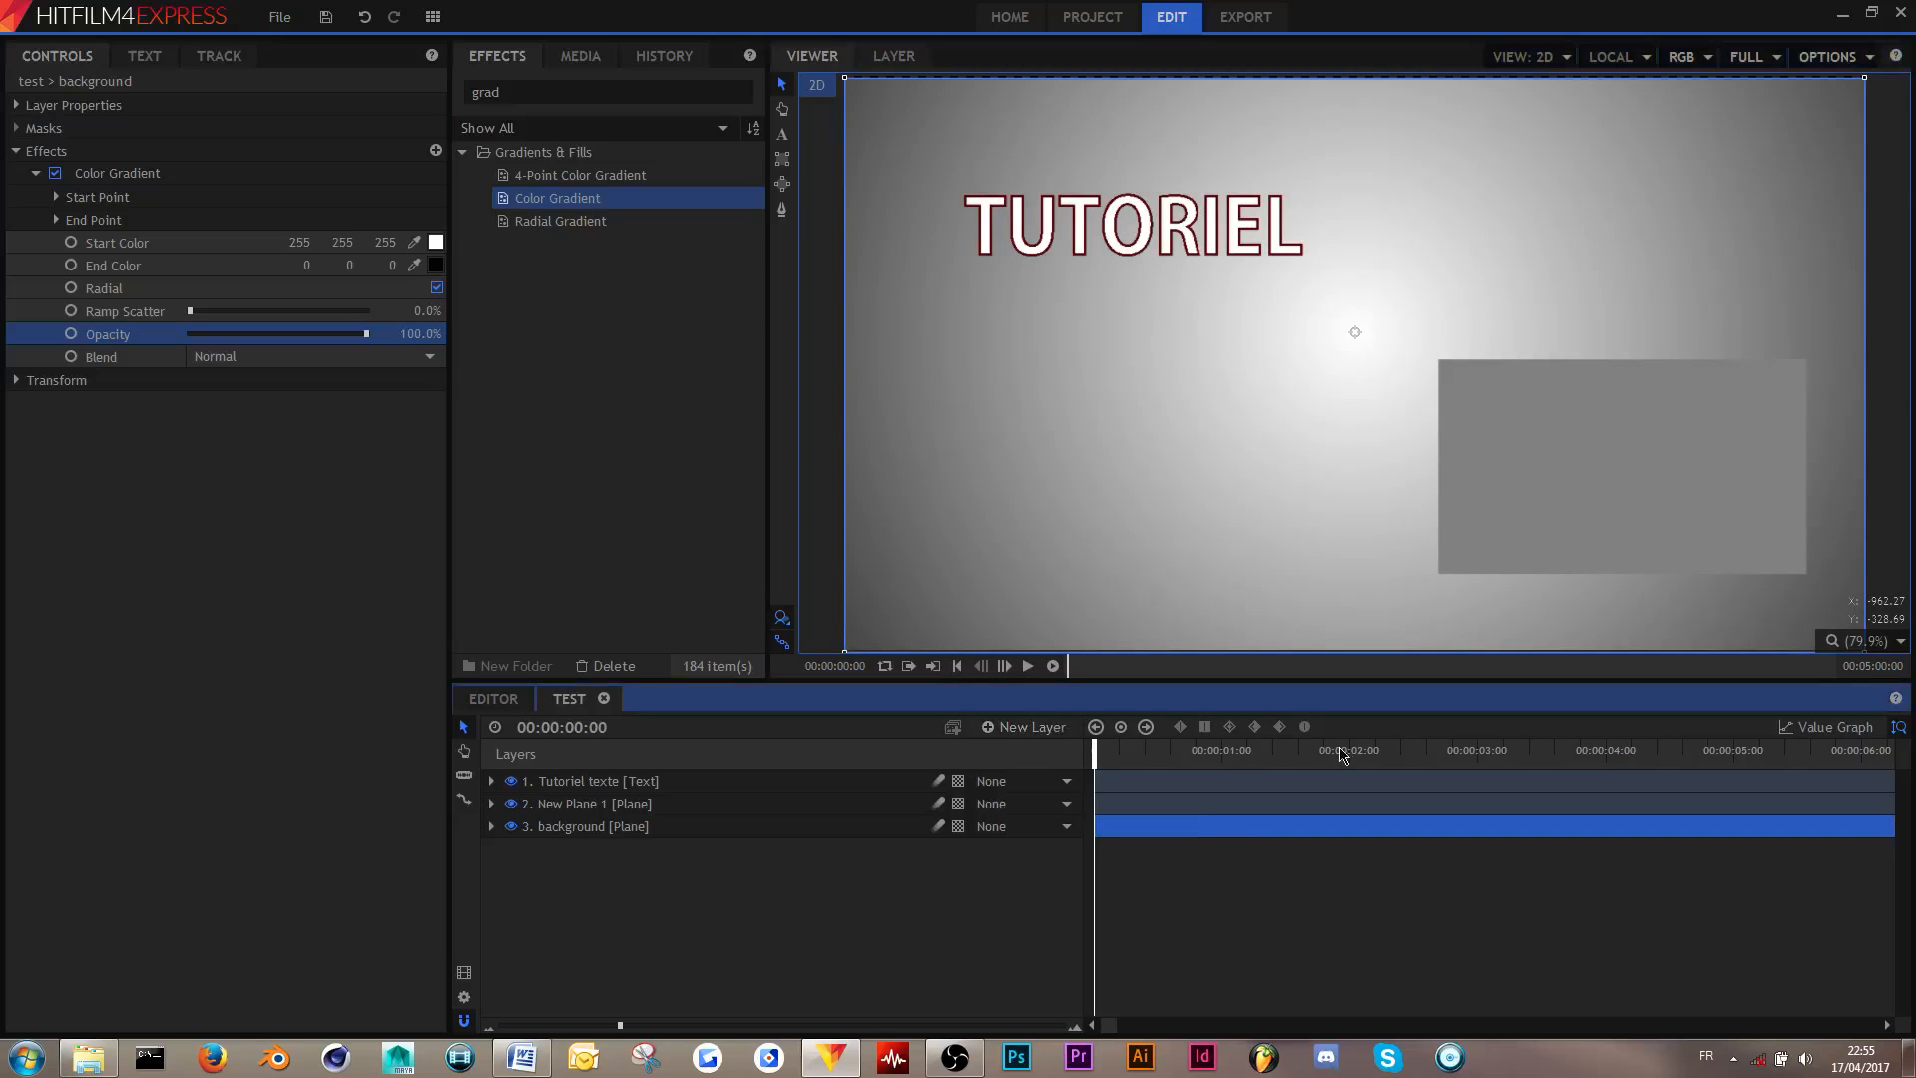
pyautogui.click(436, 265)
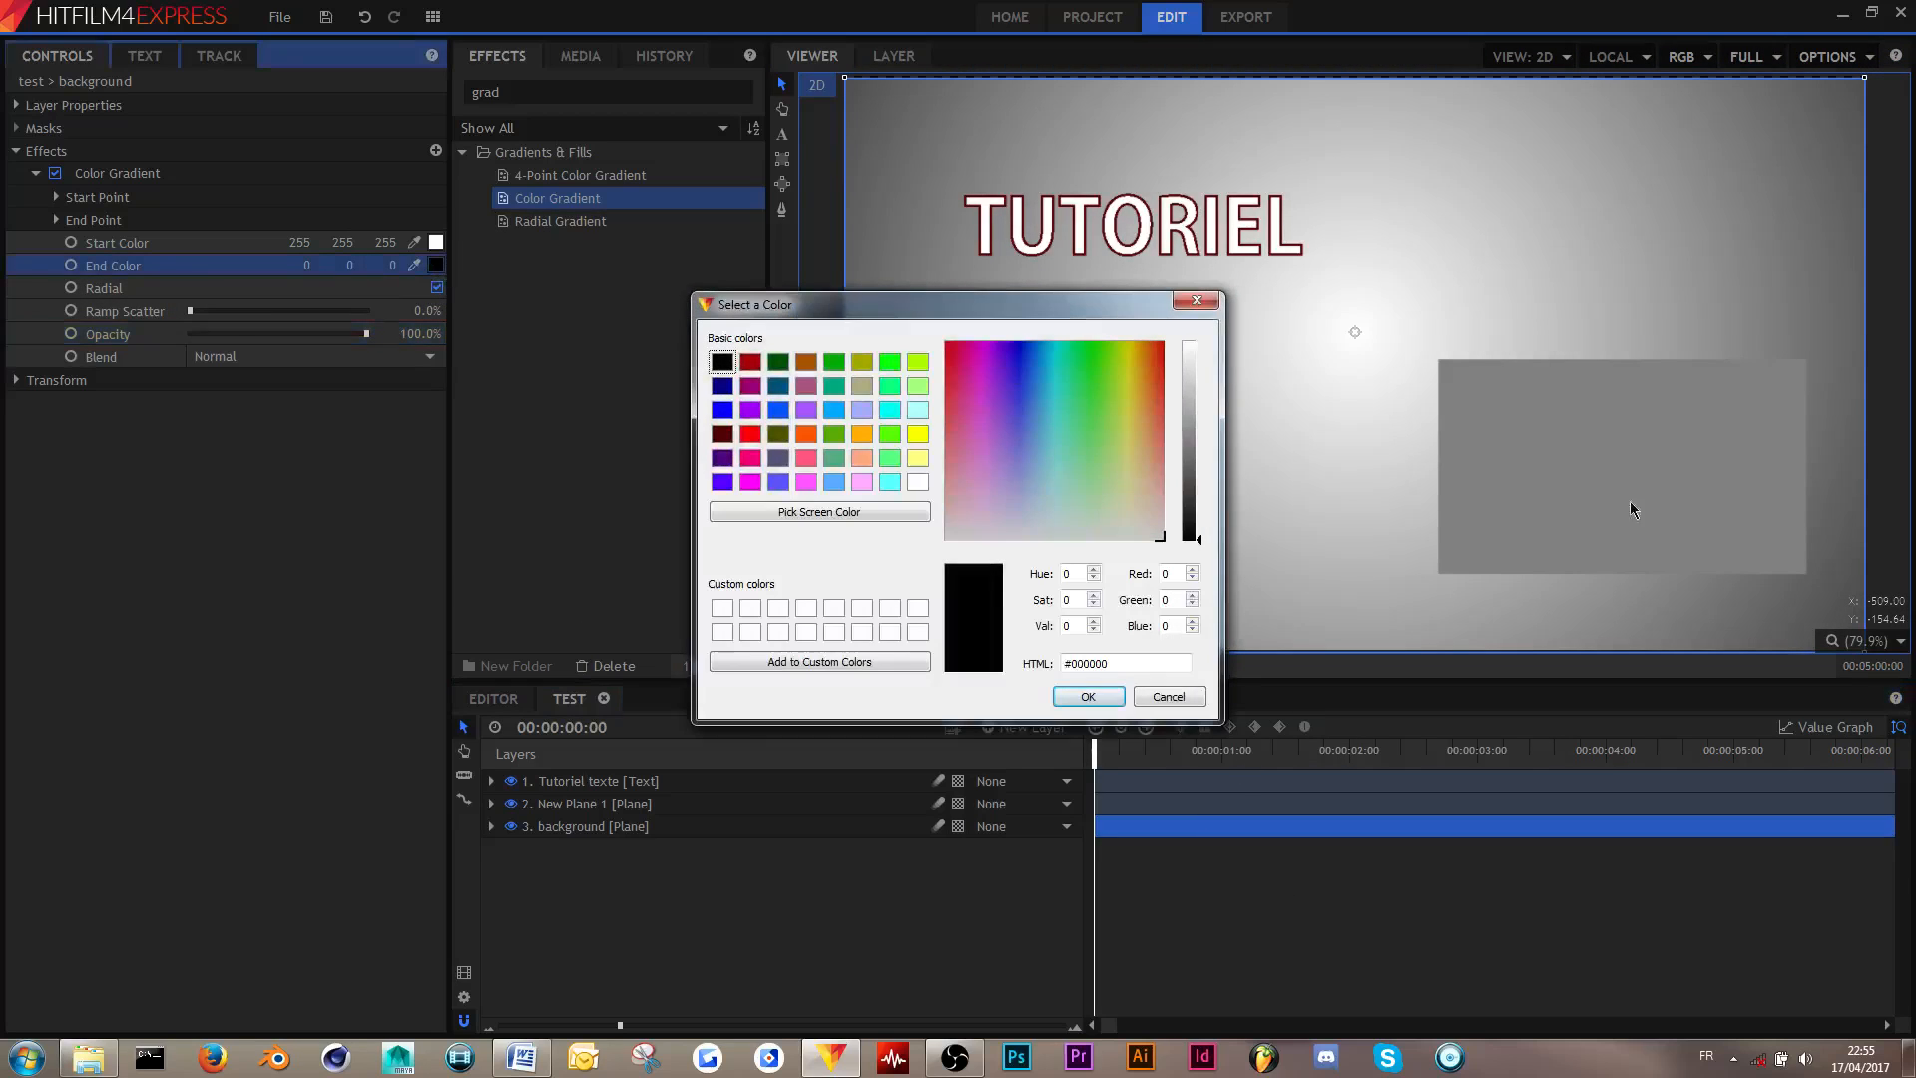
pyautogui.moveTo(1200, 541); pyautogui.dragTo(1194, 452)
pyautogui.click(1096, 695)
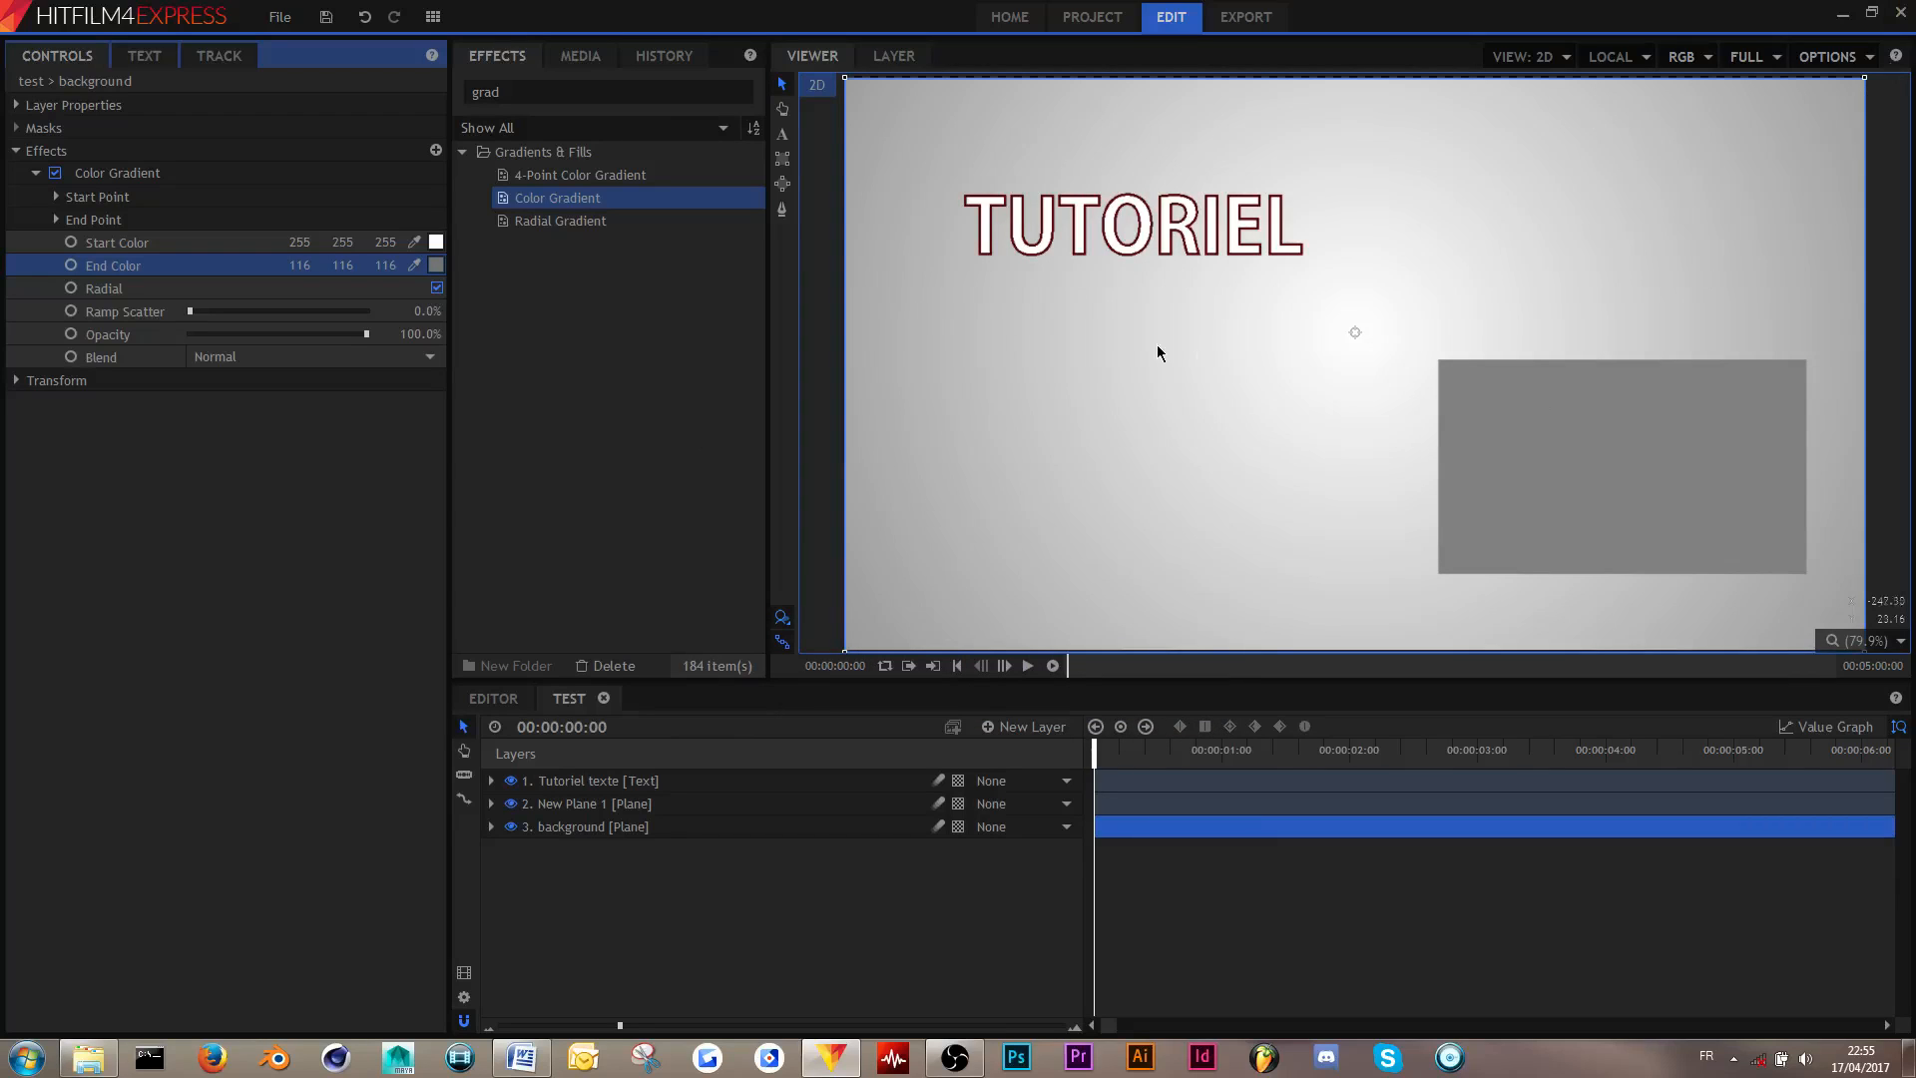
# - Find the Drop Shadow effect and apply it to the TUTORIEL text layer
pyautogui.click(1110, 332)
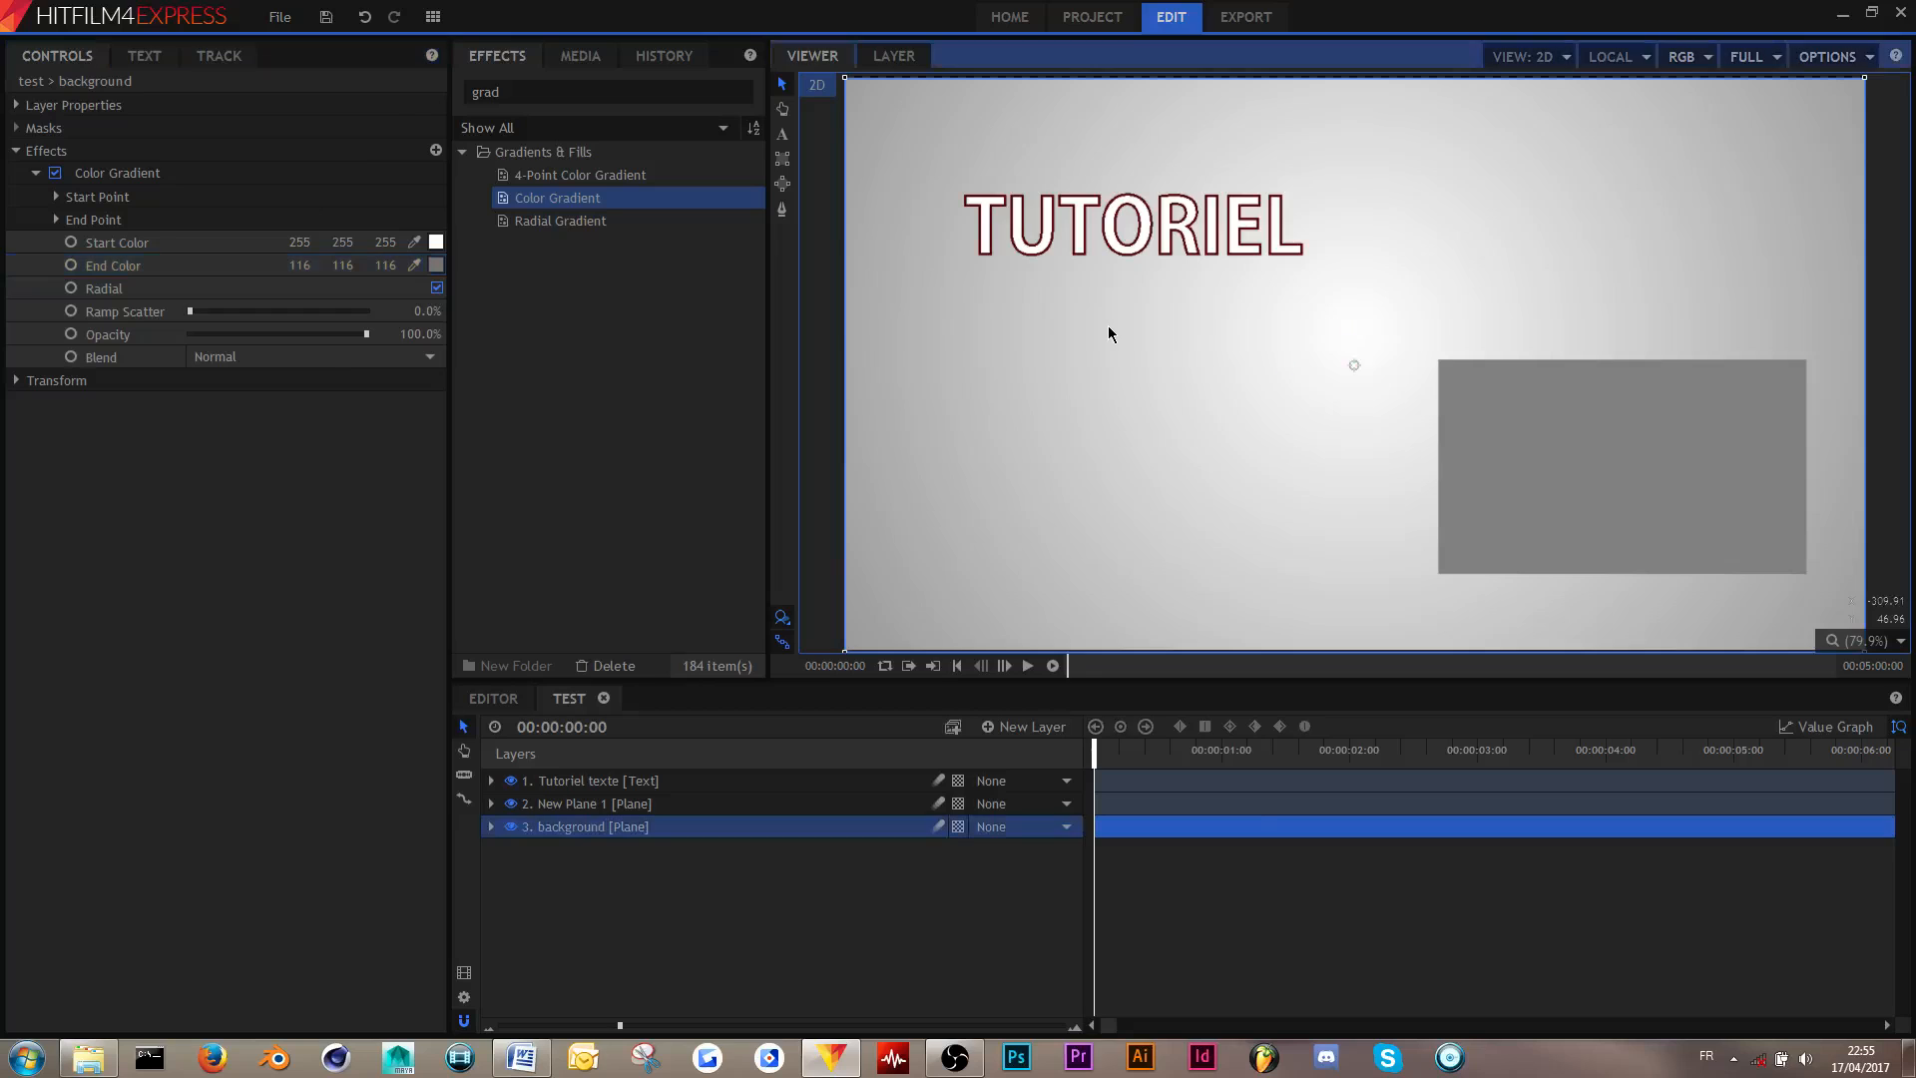
pyautogui.click(1211, 899)
pyautogui.click(1141, 221)
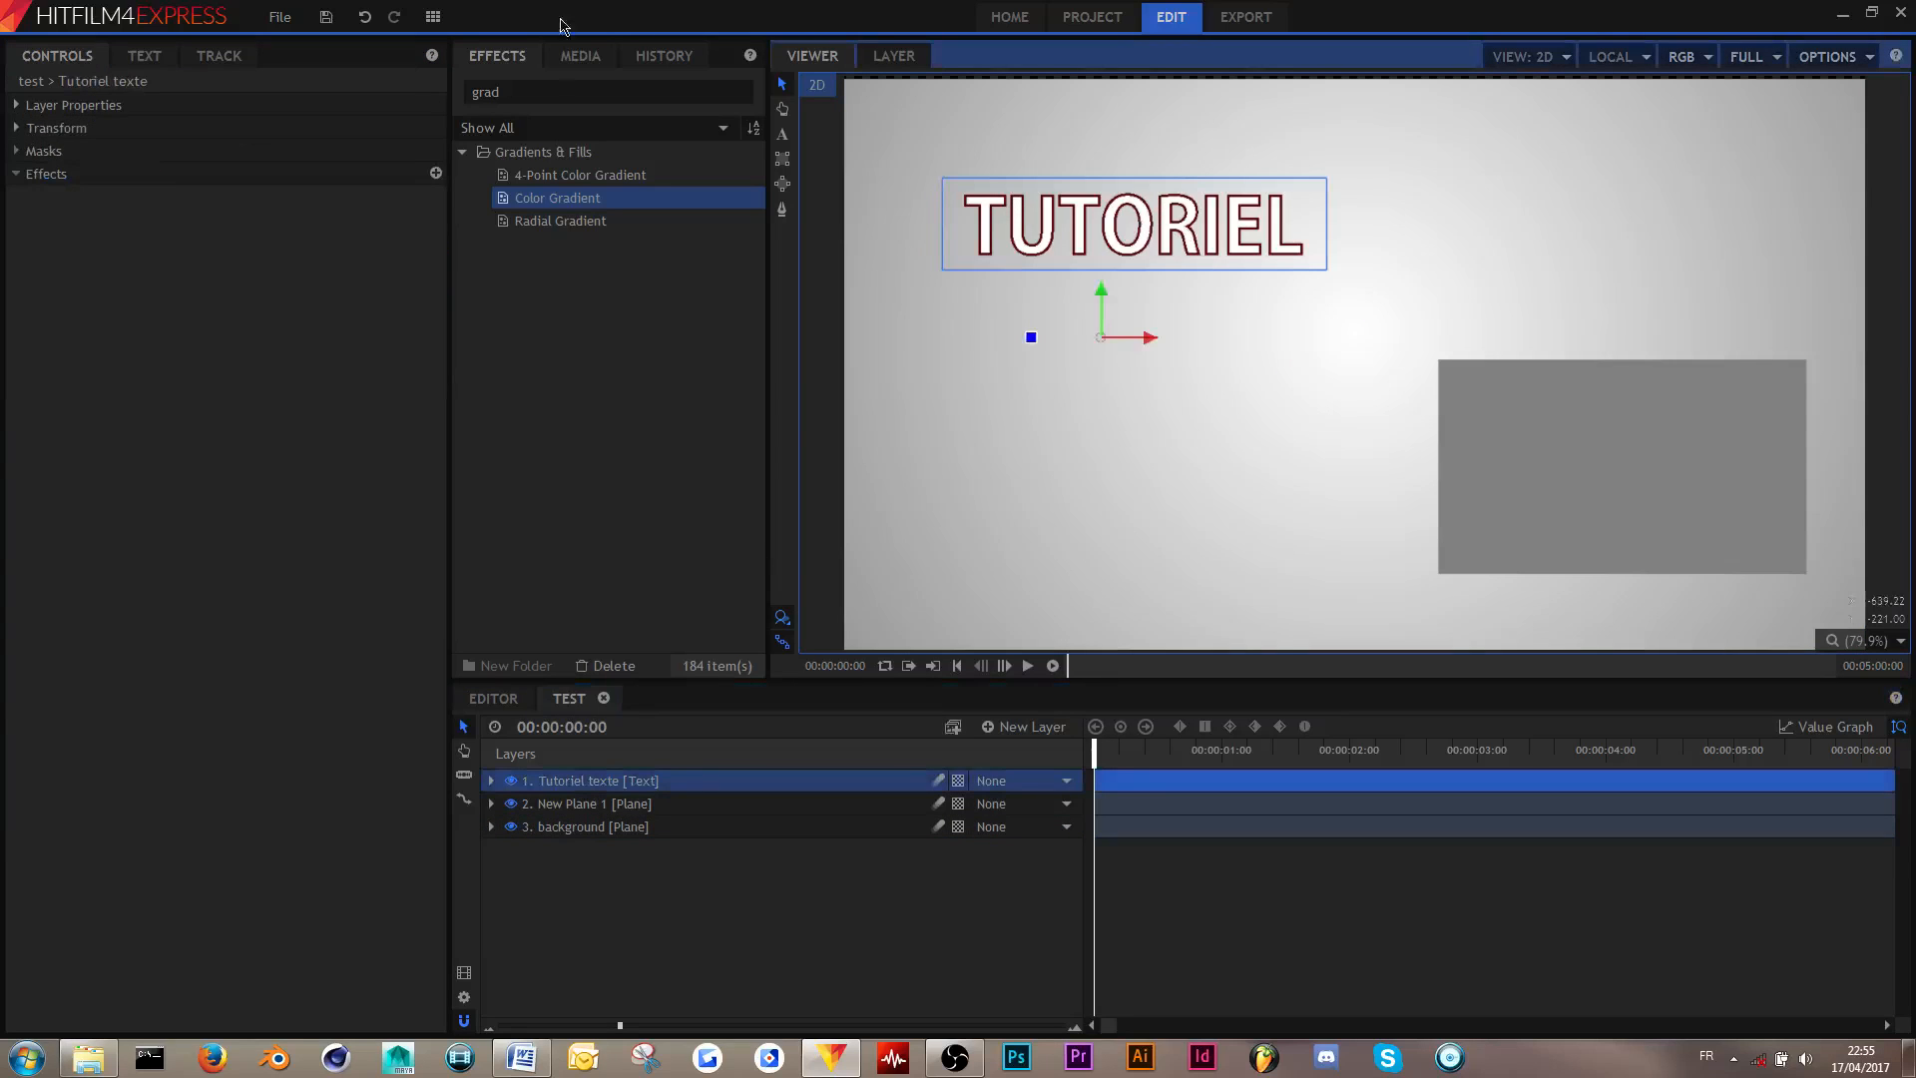
pyautogui.click(567, 92)
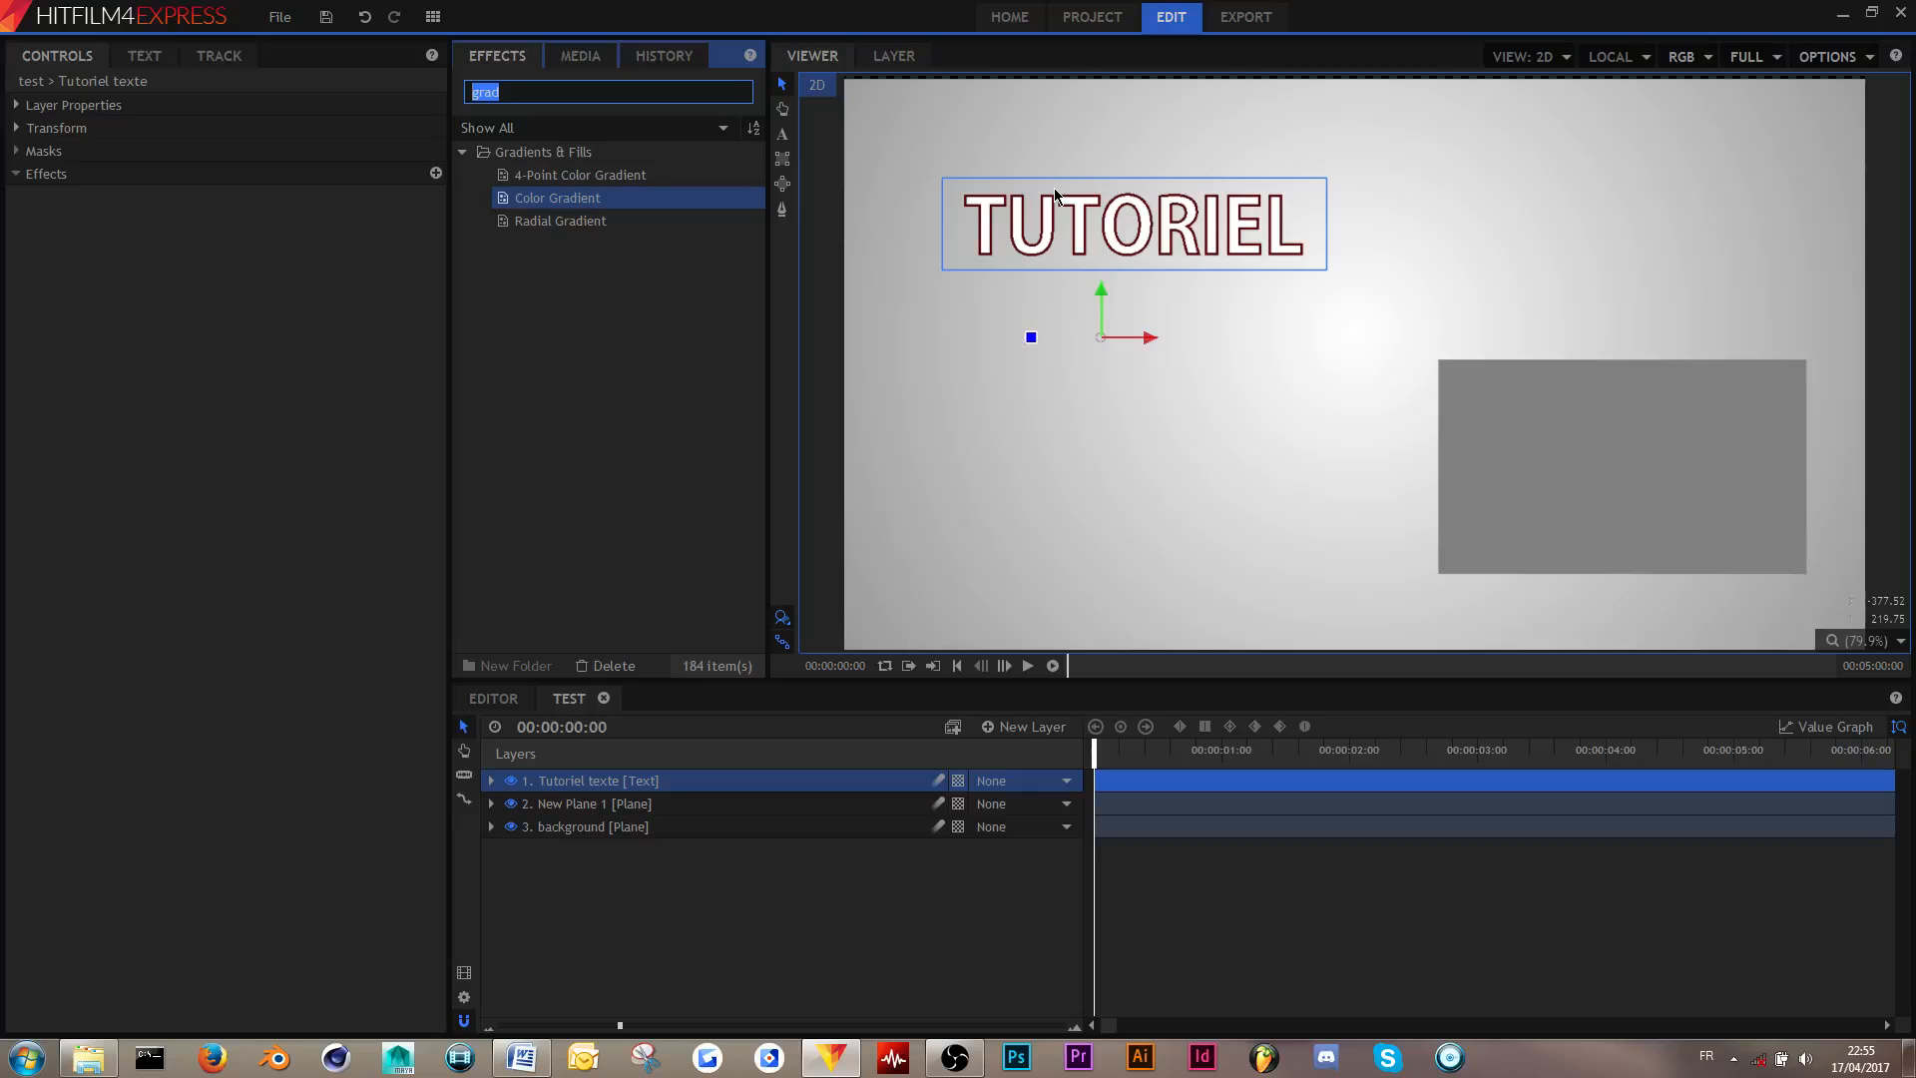
pyautogui.write('shad')
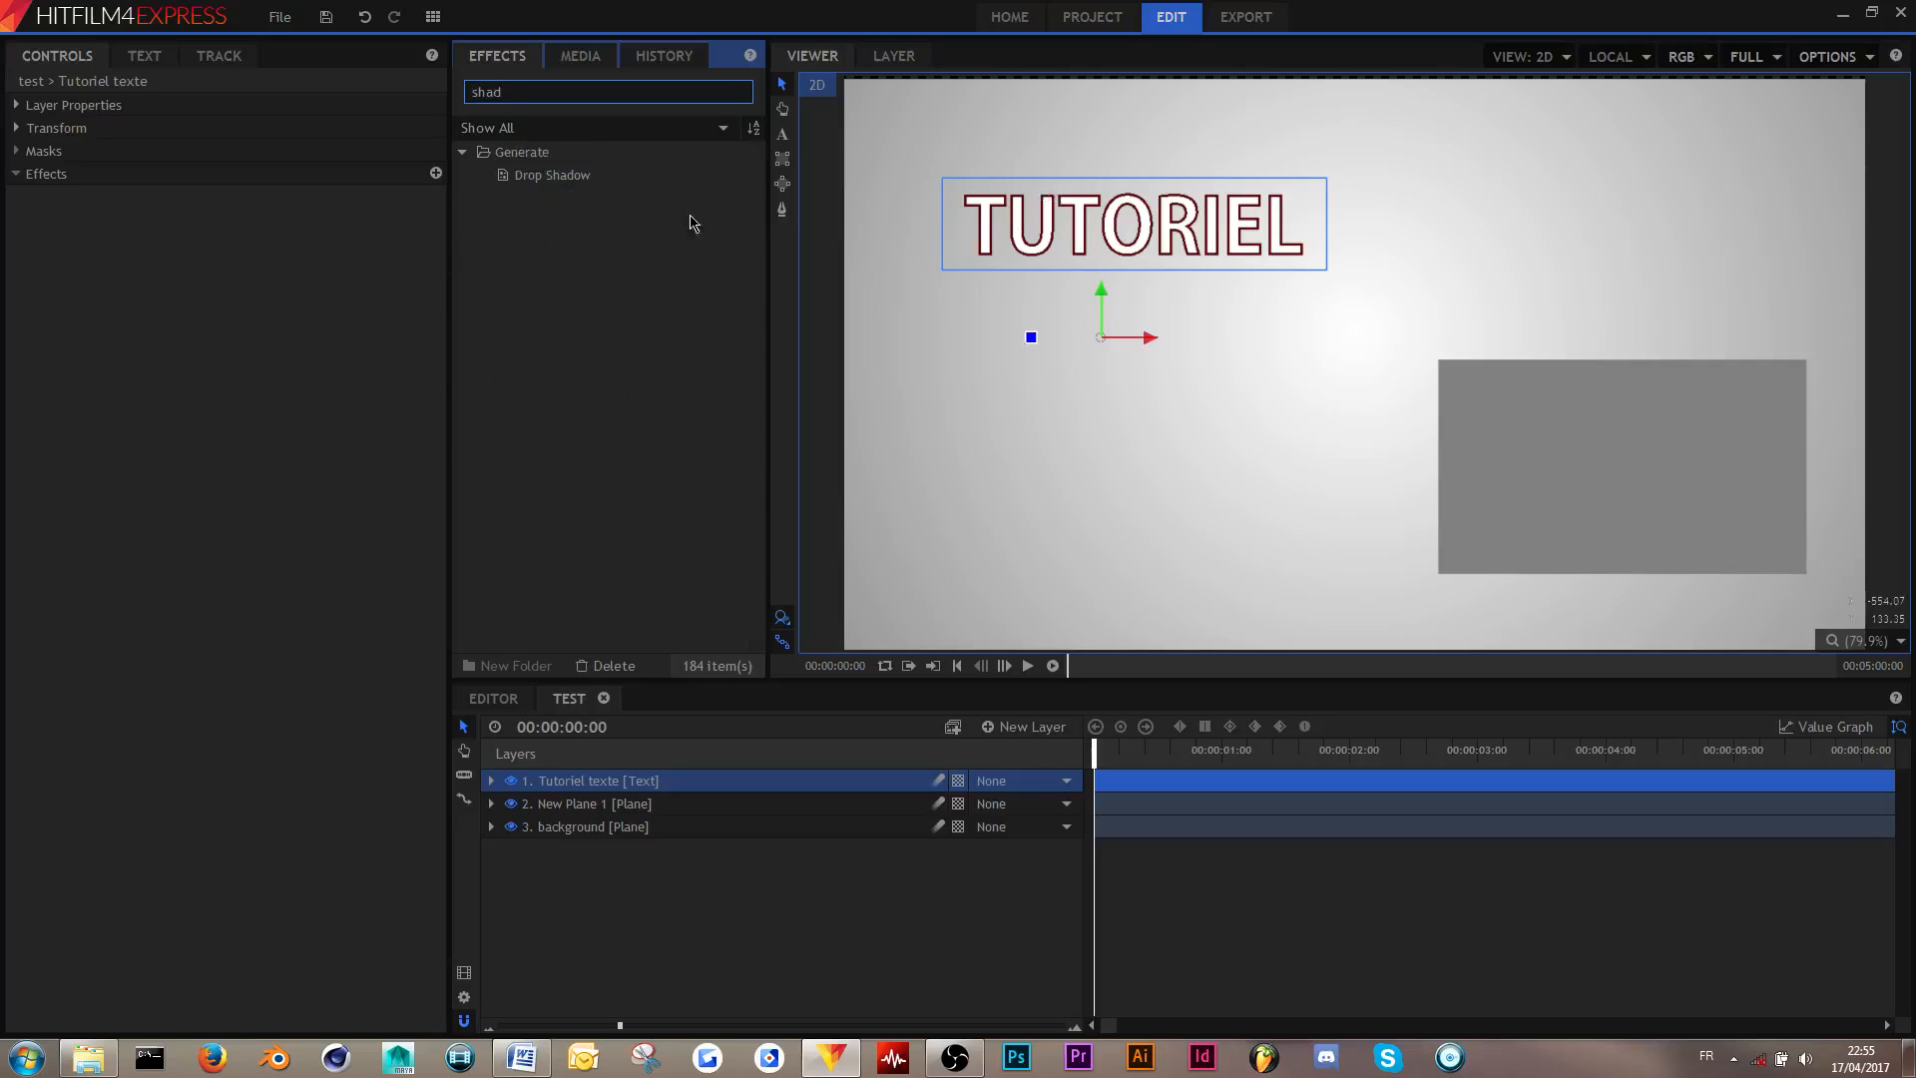
pyautogui.click(554, 178)
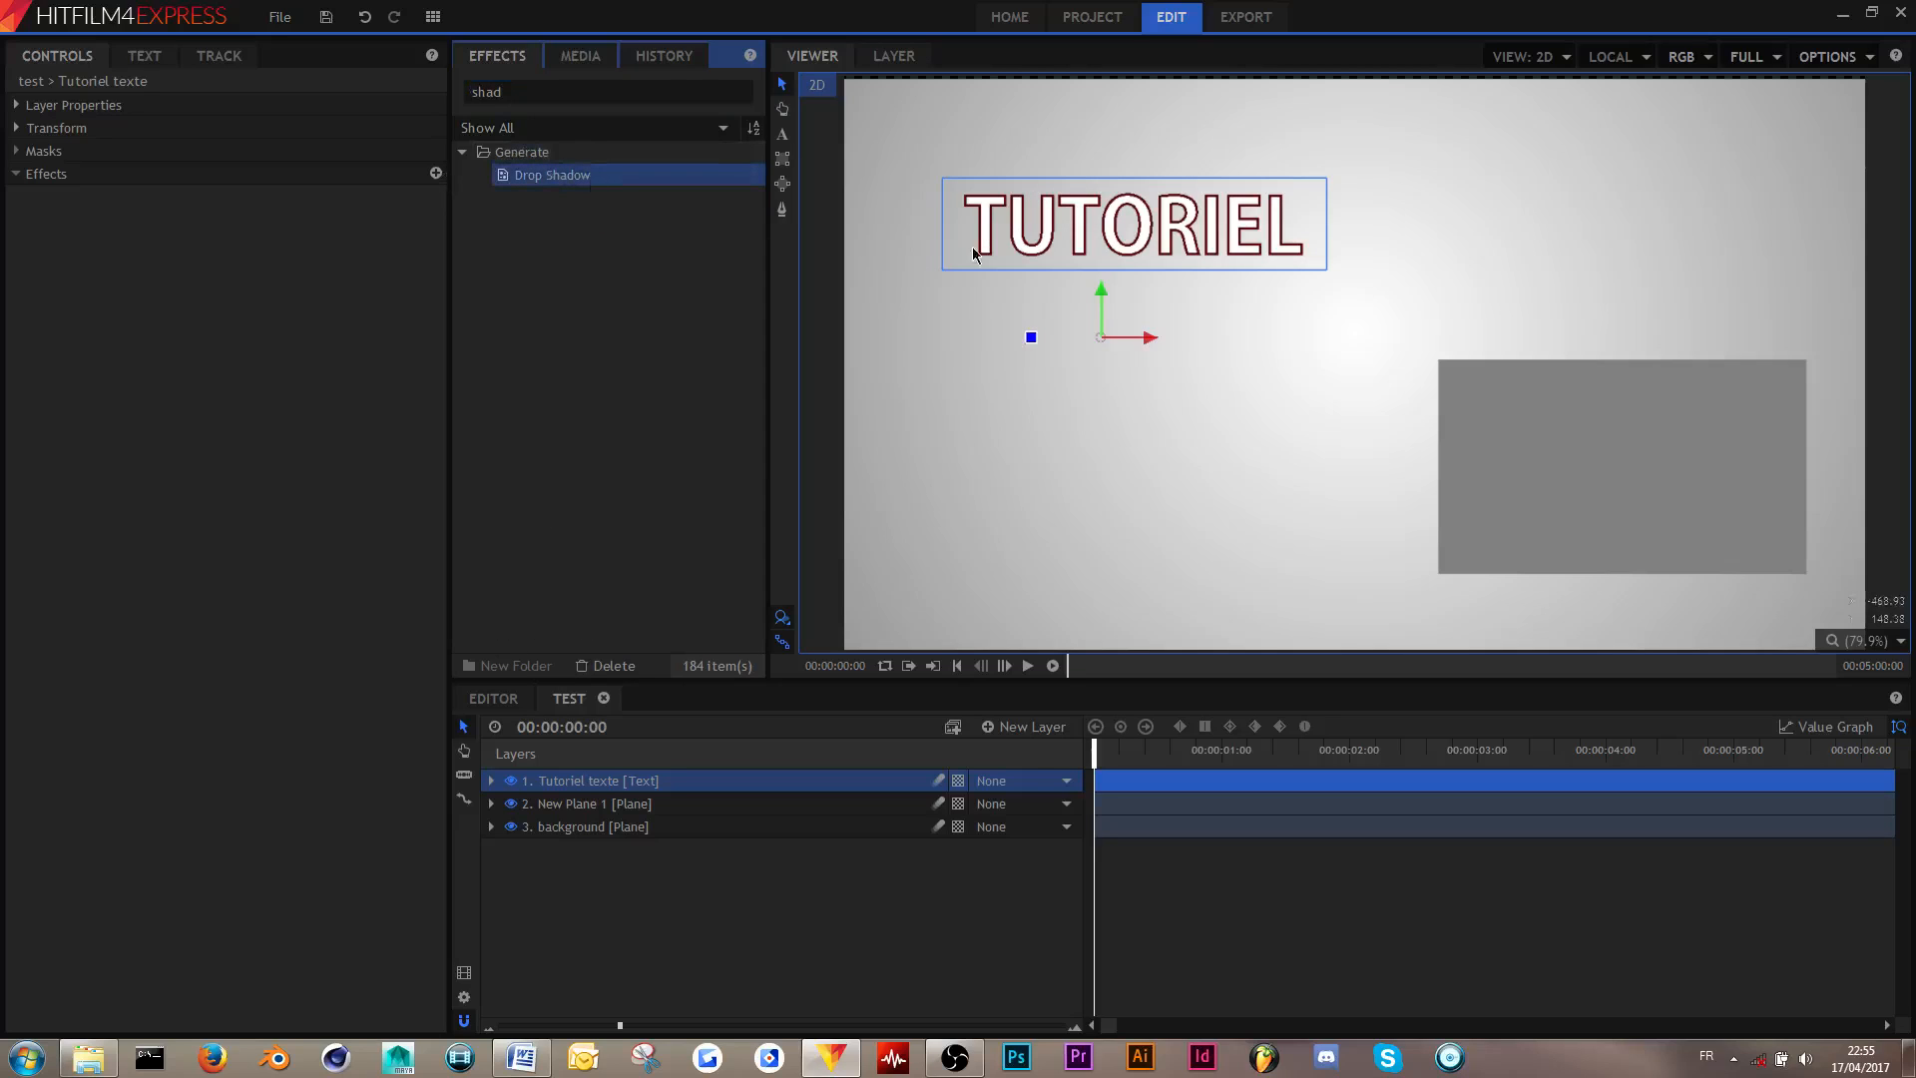
pyautogui.moveTo(560, 196); pyautogui.dragTo(651, 789)
# - Try a different angle for the text's drop shadow and undo the change
pyautogui.click(36, 196)
pyautogui.moveTo(195, 269)
pyautogui.mouseDown()
pyautogui.moveTo(255, 271)
pyautogui.moveTo(193, 280)
pyautogui.moveTo(219, 277)
pyautogui.moveTo(175, 242)
pyautogui.mouseUp()
pyautogui.hotkey('ctrl', 'z')
pyautogui.hotkey('ctrl', 'z')
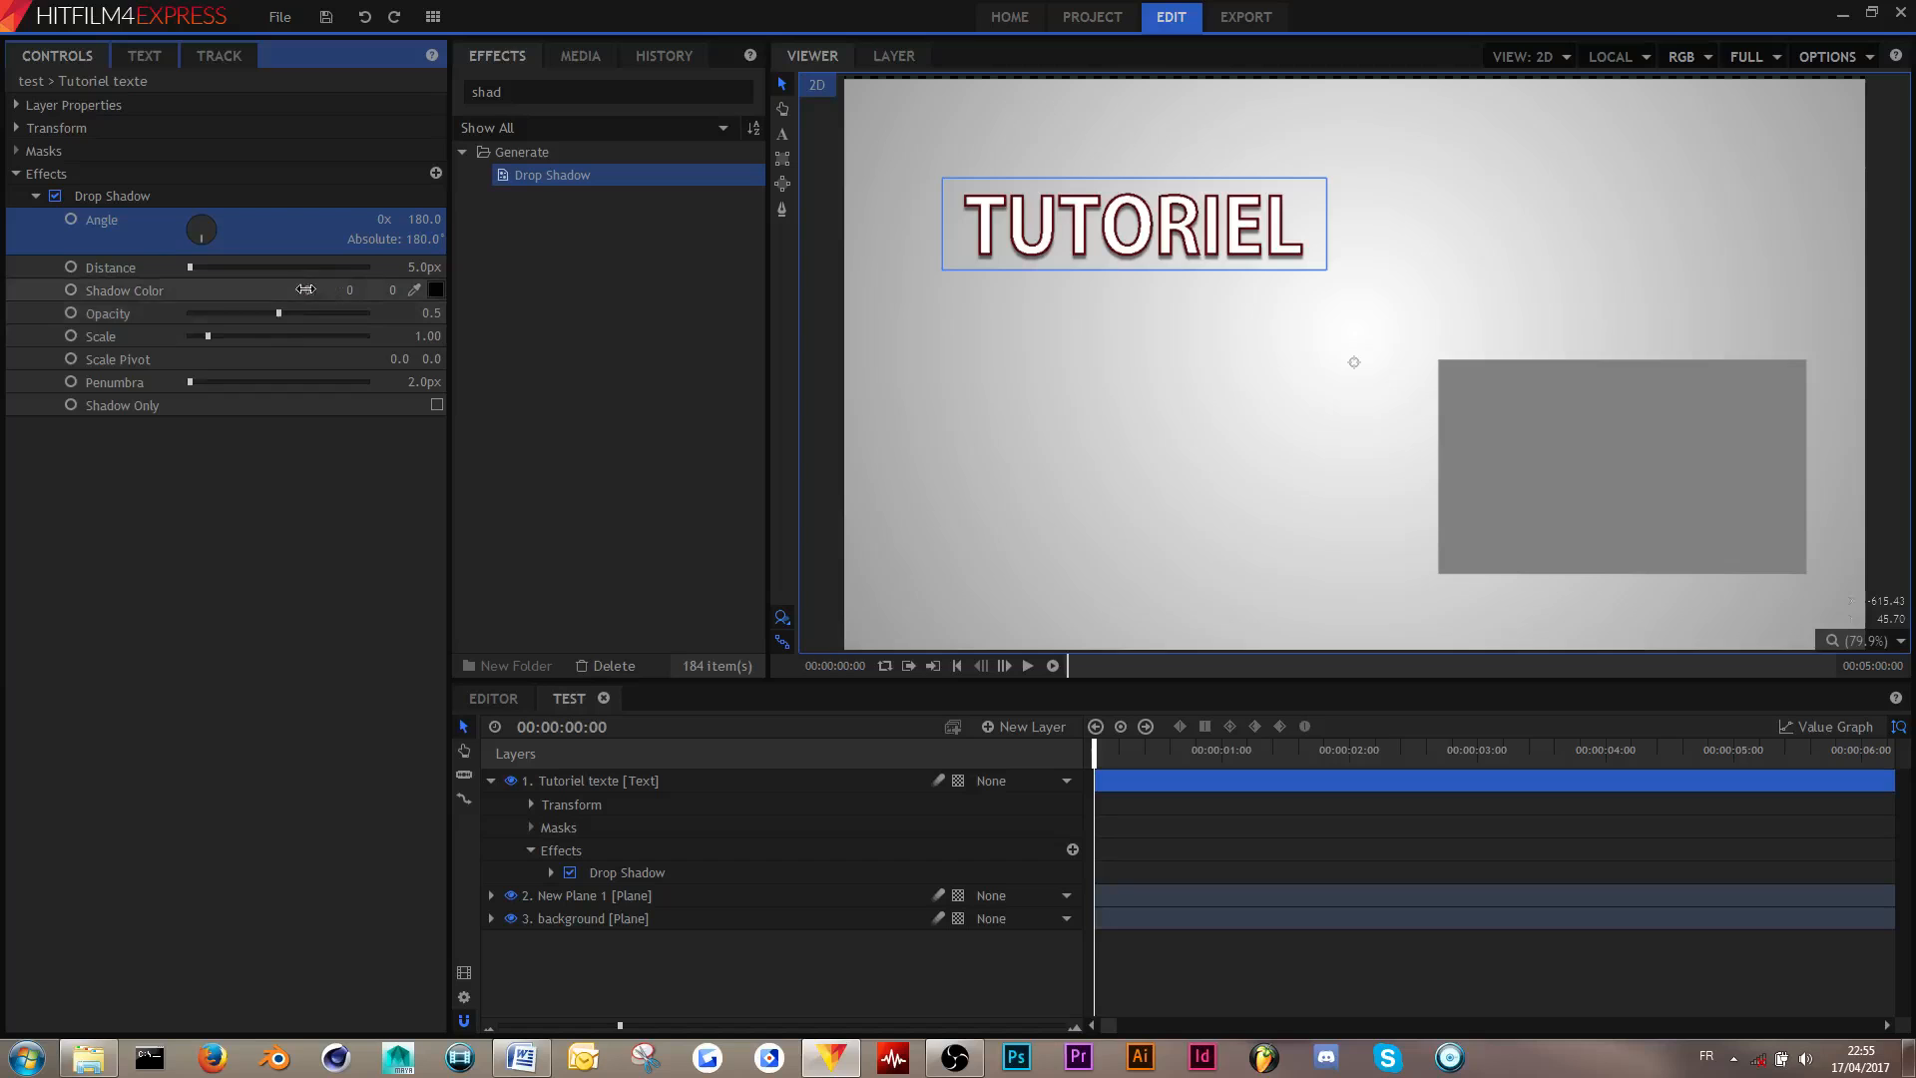
# - Try an opacity of 1.00 and a different scale for the text's drop shadow, undoing both changes
pyautogui.moveTo(283, 315); pyautogui.dragTo(433, 335)
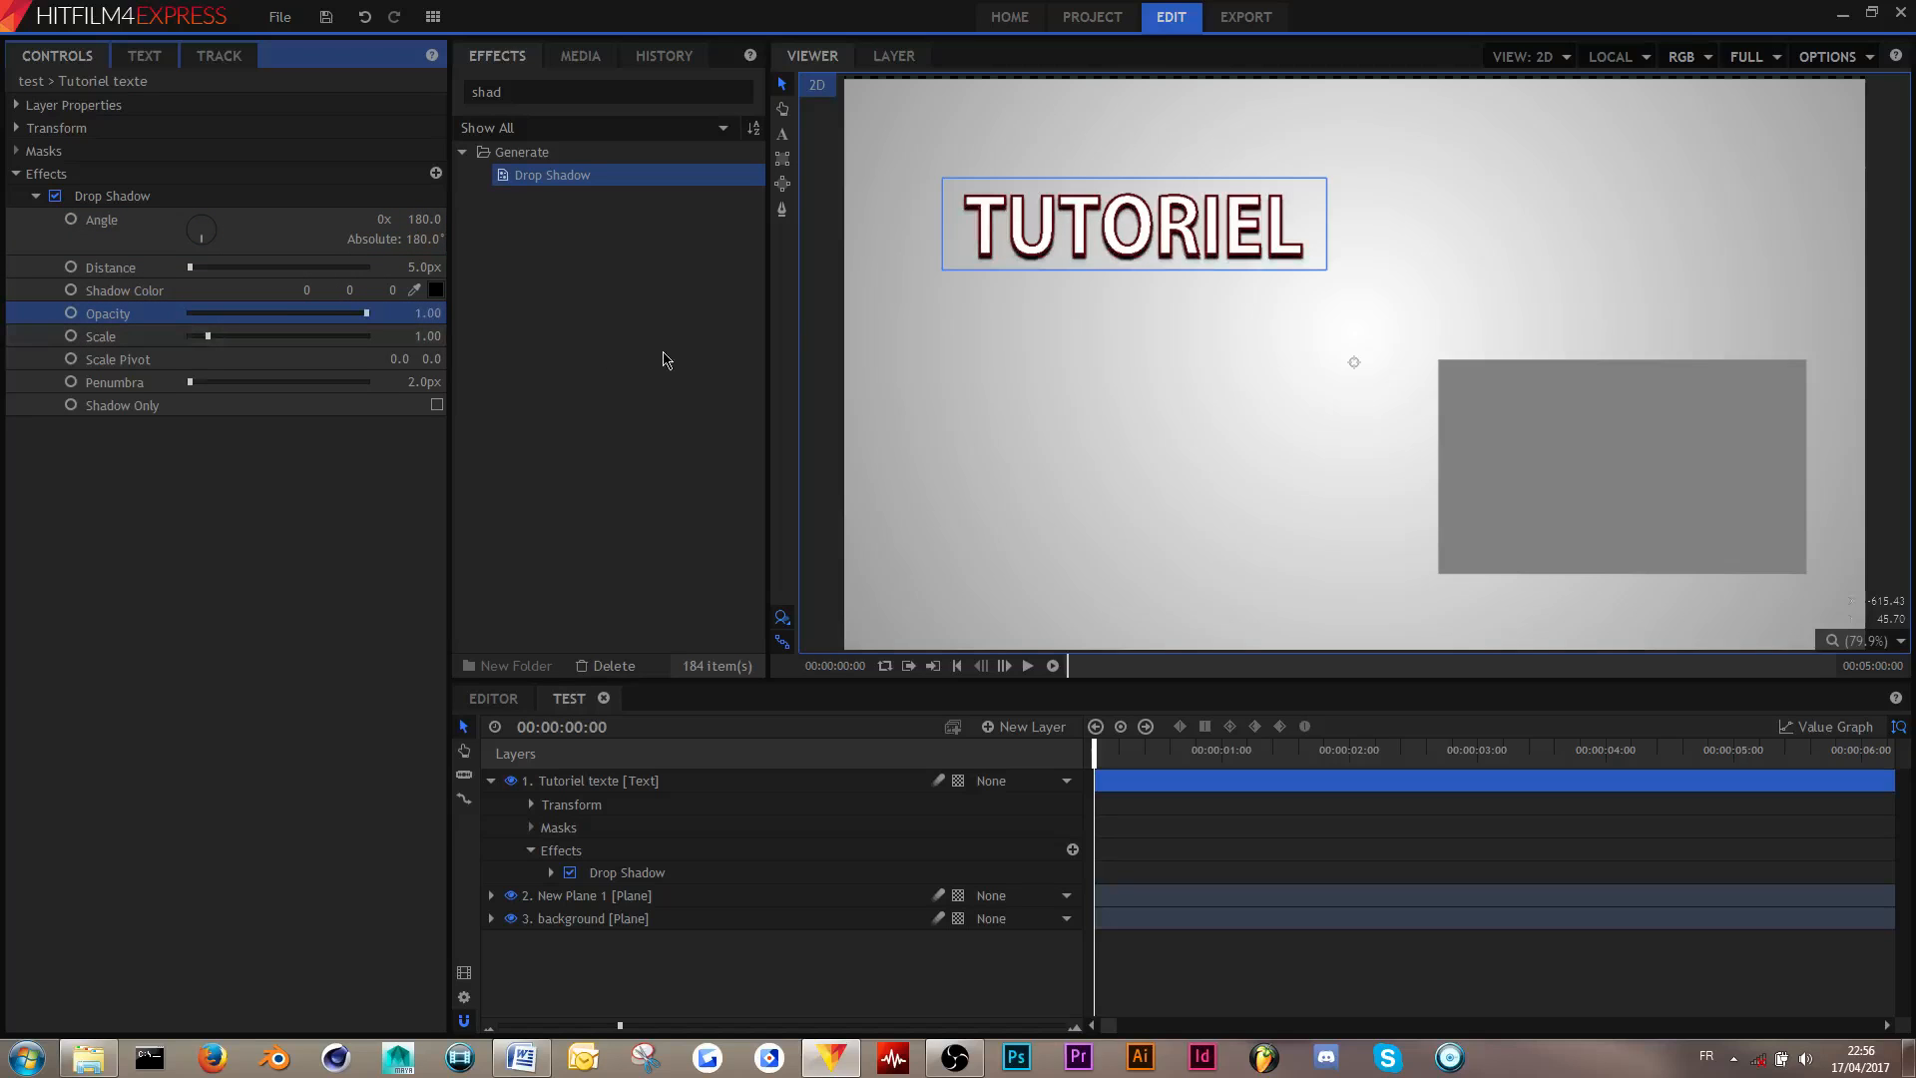
pyautogui.hotkey('ctrl', 'z')
pyautogui.moveTo(210, 339)
pyautogui.mouseDown()
pyautogui.moveTo(265, 342)
pyautogui.moveTo(208, 344)
pyautogui.mouseUp()
pyautogui.hotkey('ctrl', 'z')
pyautogui.hotkey('ctrl', 'z')
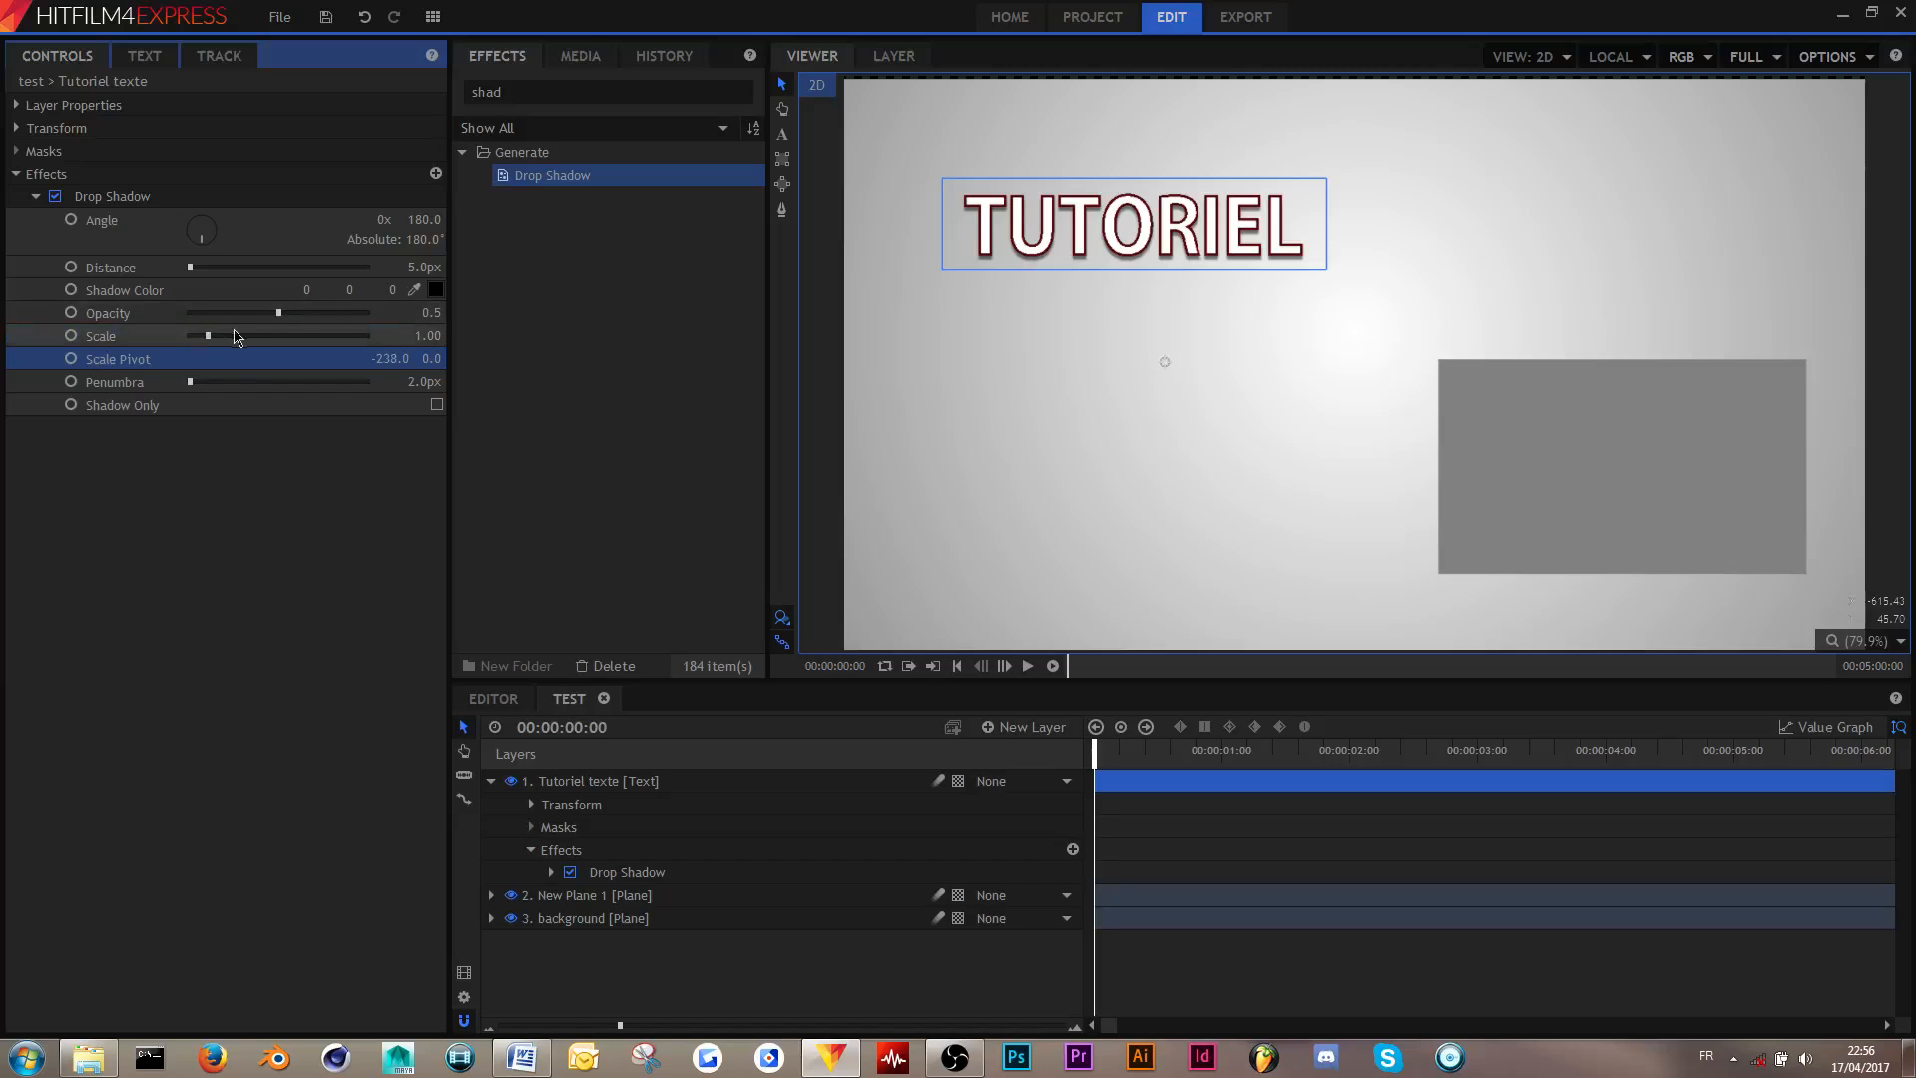
# - Move the drop shadow's scale pivot onto the TUTORIEL text at -290, 166, testing the scale and penumbra
pyautogui.moveTo(394, 358); pyautogui.dragTo(398, 358)
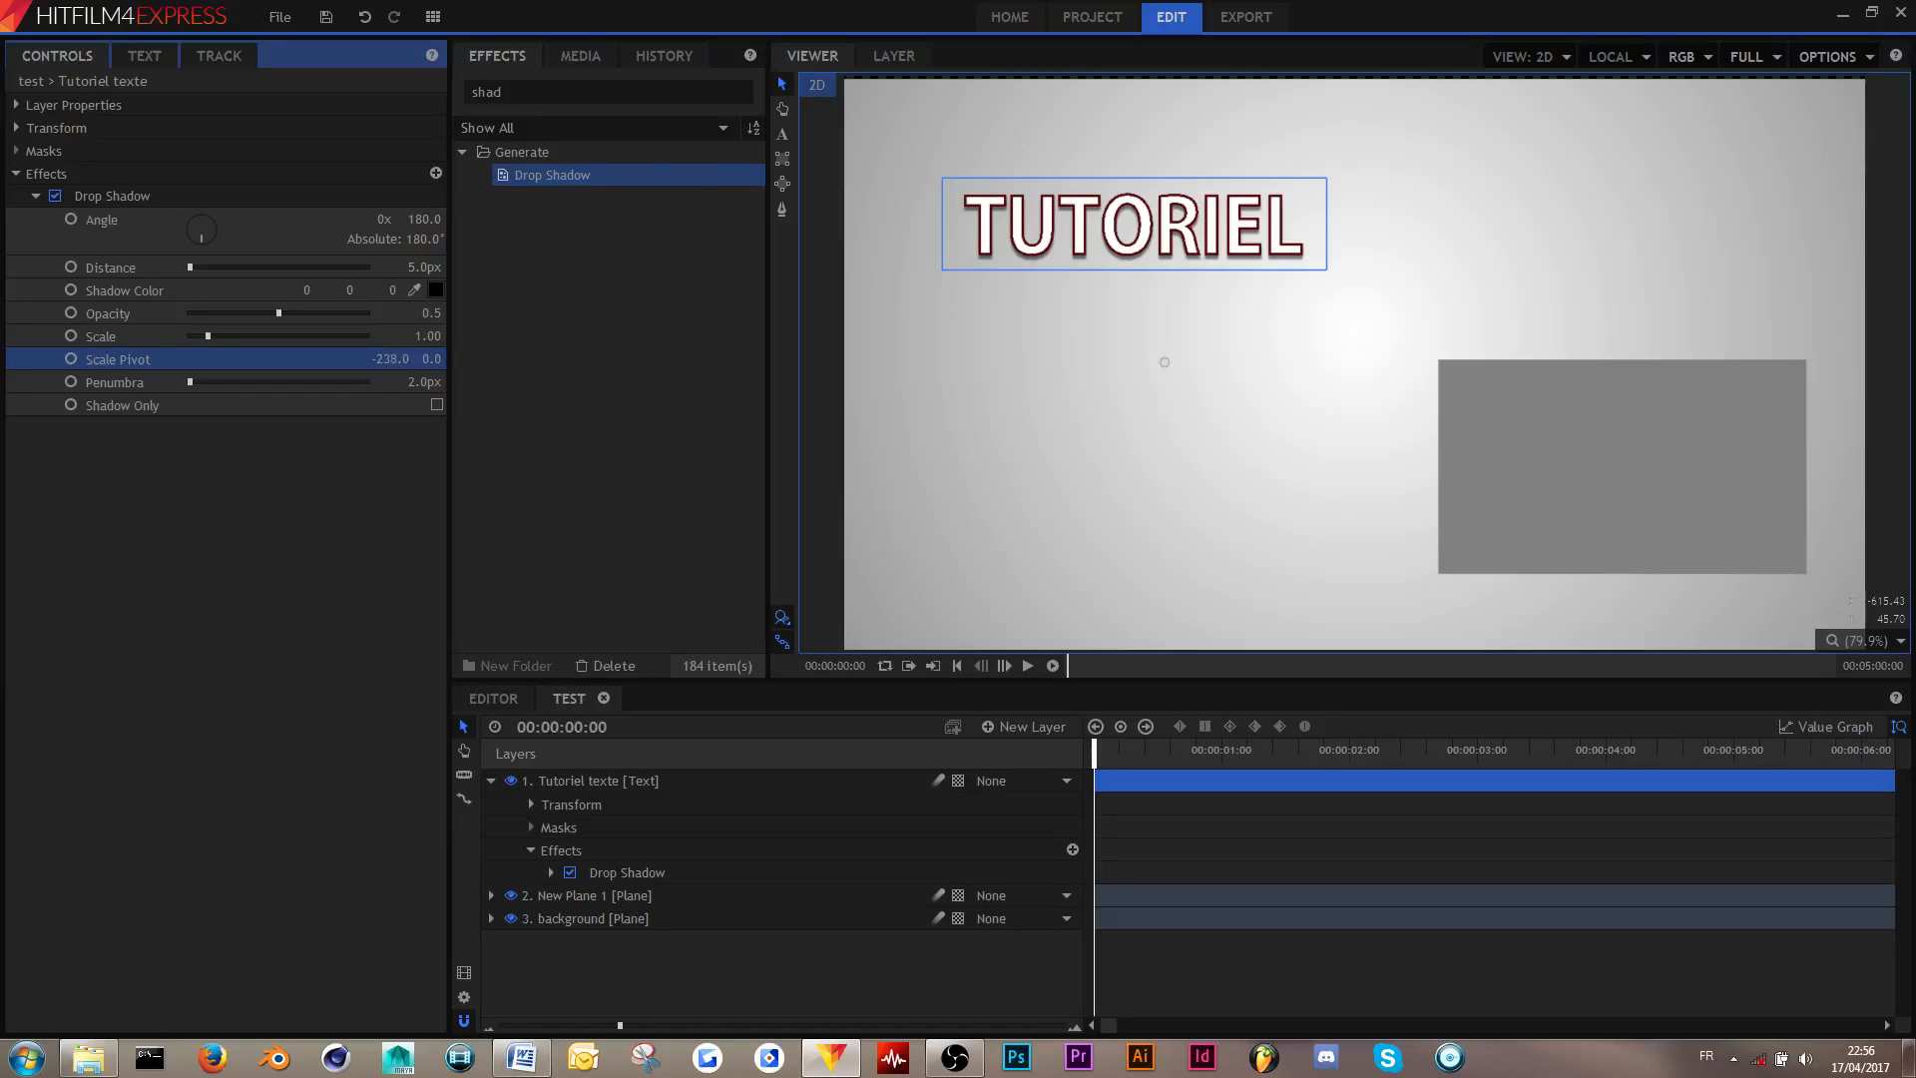
pyautogui.moveTo(430, 359); pyautogui.dragTo(424, 359)
pyautogui.moveTo(208, 337); pyautogui.dragTo(205, 336)
pyautogui.moveTo(200, 344); pyautogui.dragTo(203, 346)
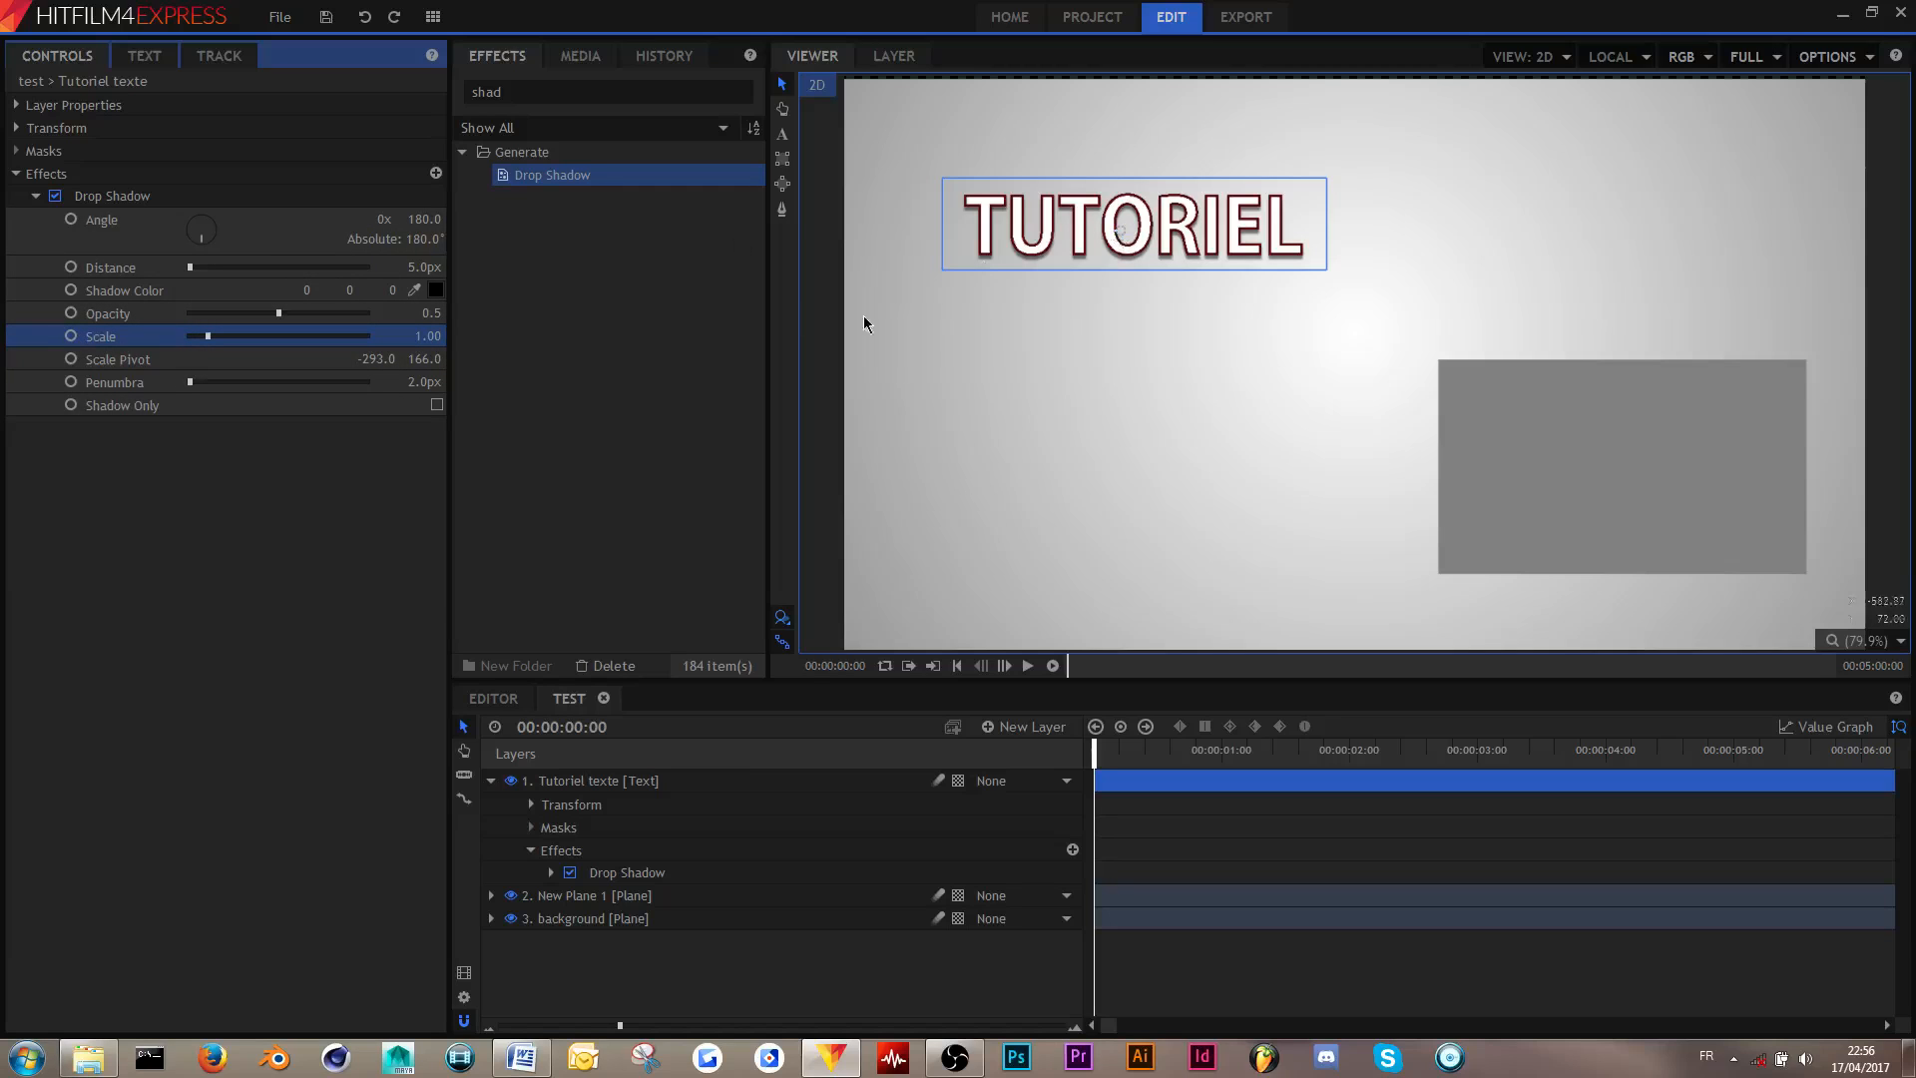
pyautogui.moveTo(379, 359)
pyautogui.mouseDown()
pyautogui.moveTo(397, 359)
pyautogui.moveTo(175, 352)
pyautogui.moveTo(210, 335)
pyautogui.moveTo(236, 383)
pyautogui.moveTo(291, 388)
pyautogui.moveTo(159, 400)
pyautogui.moveTo(227, 394)
pyautogui.moveTo(194, 397)
pyautogui.mouseUp()
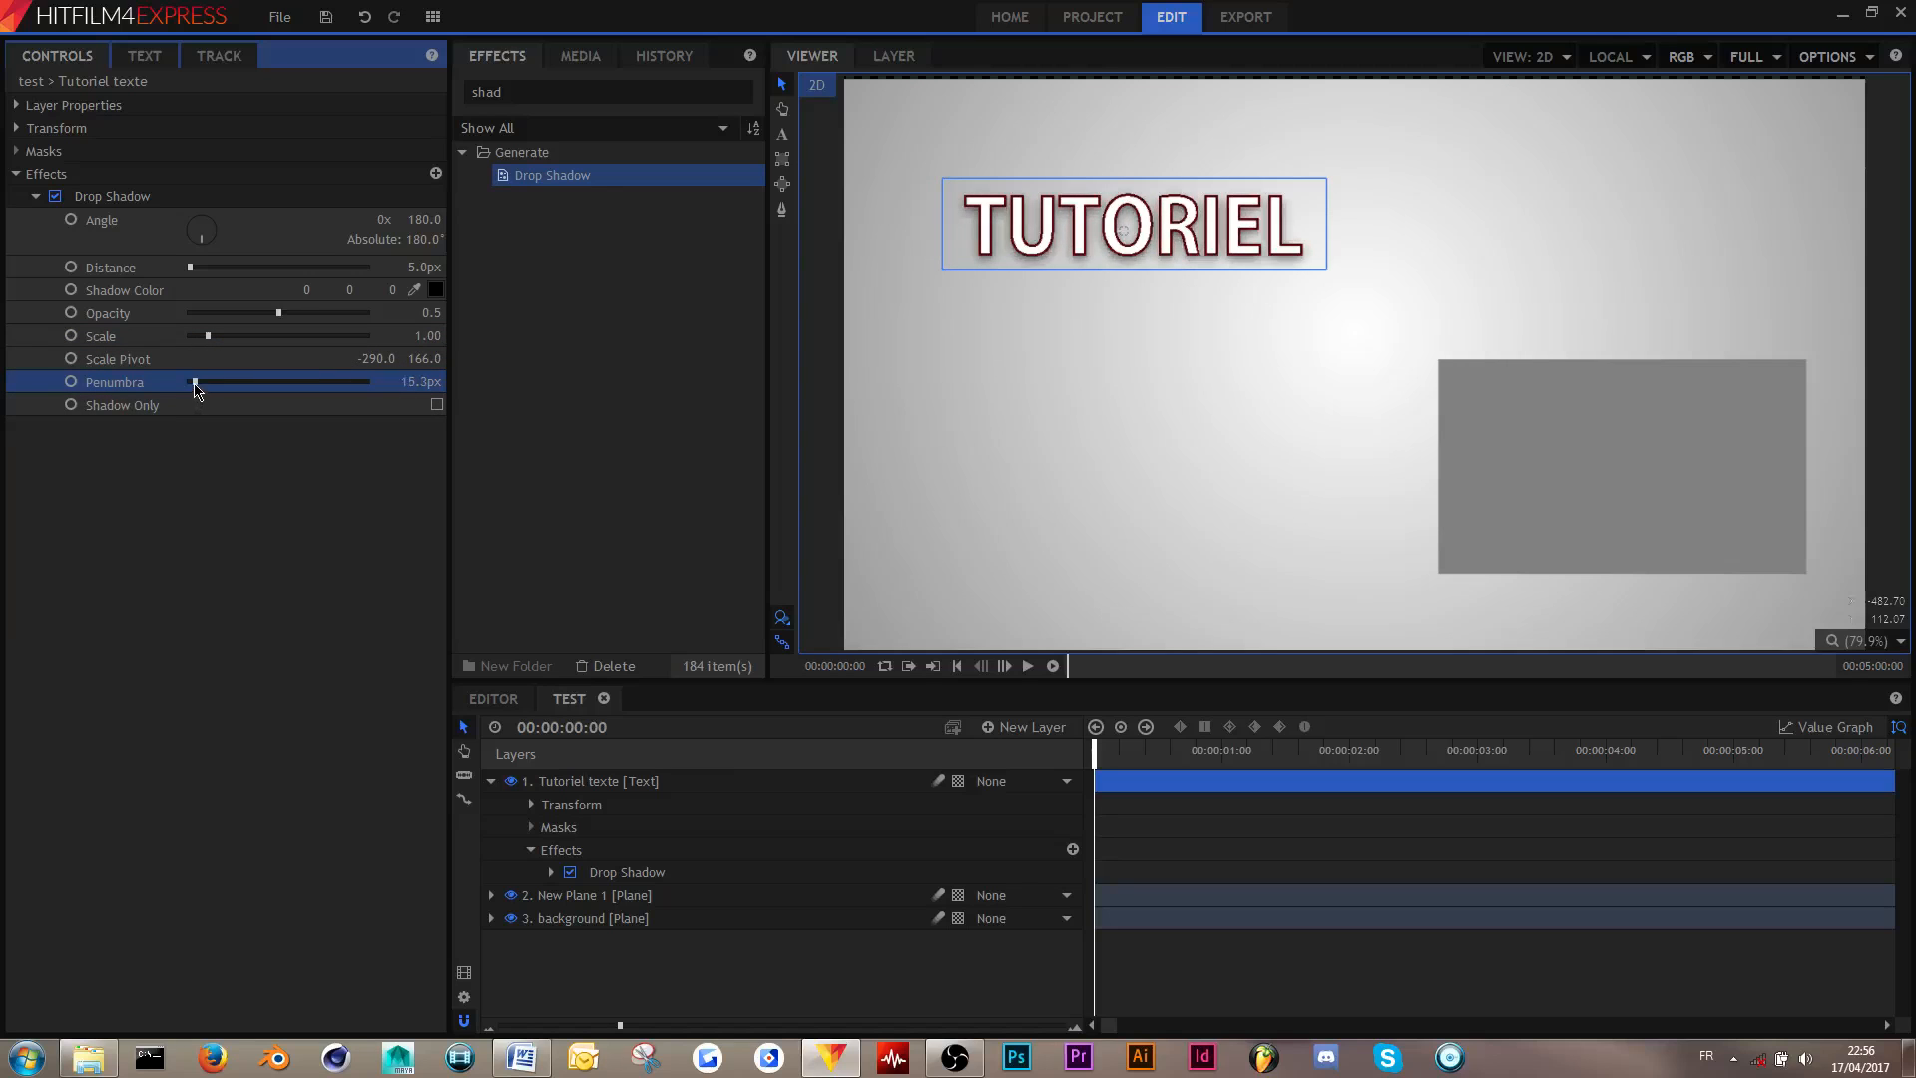
# - Preview the text's shadow alone with Shadow Only and turn the option back off
pyautogui.click(437, 405)
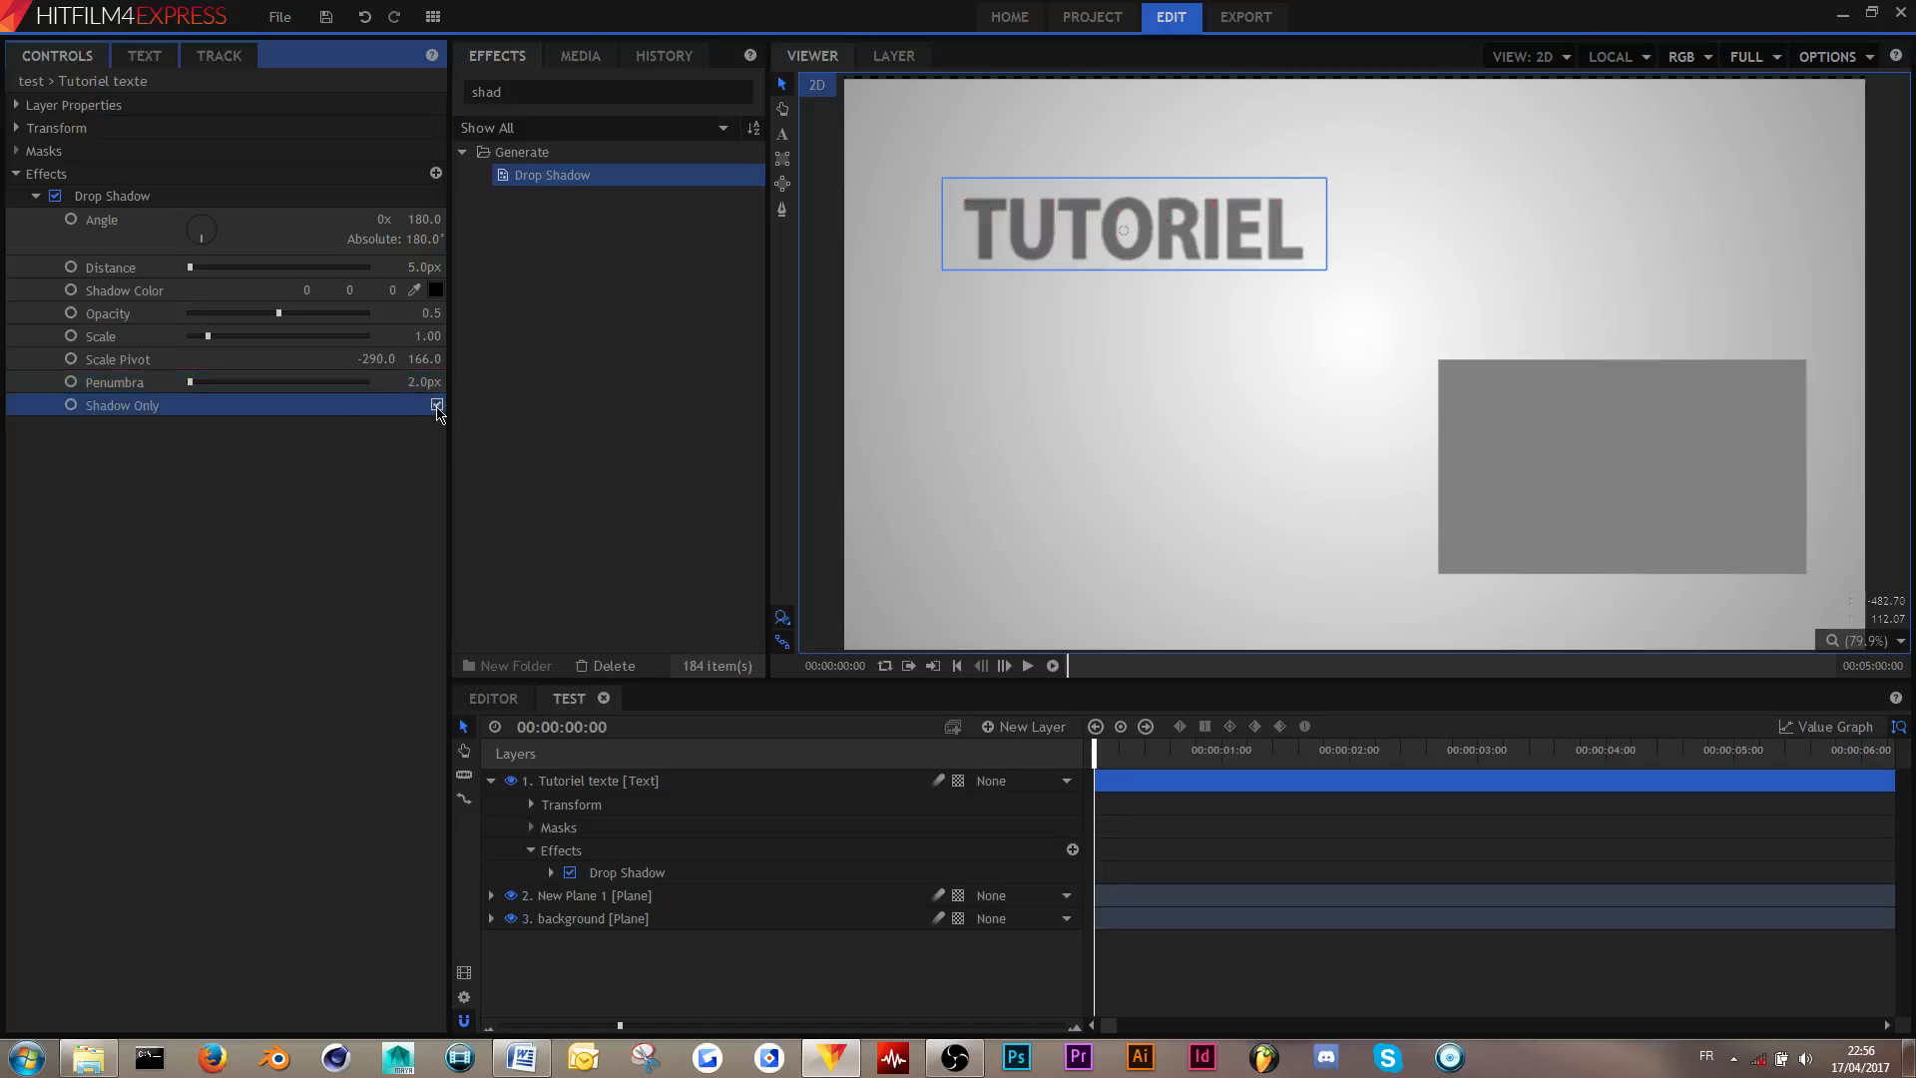
pyautogui.click(437, 405)
pyautogui.click(415, 431)
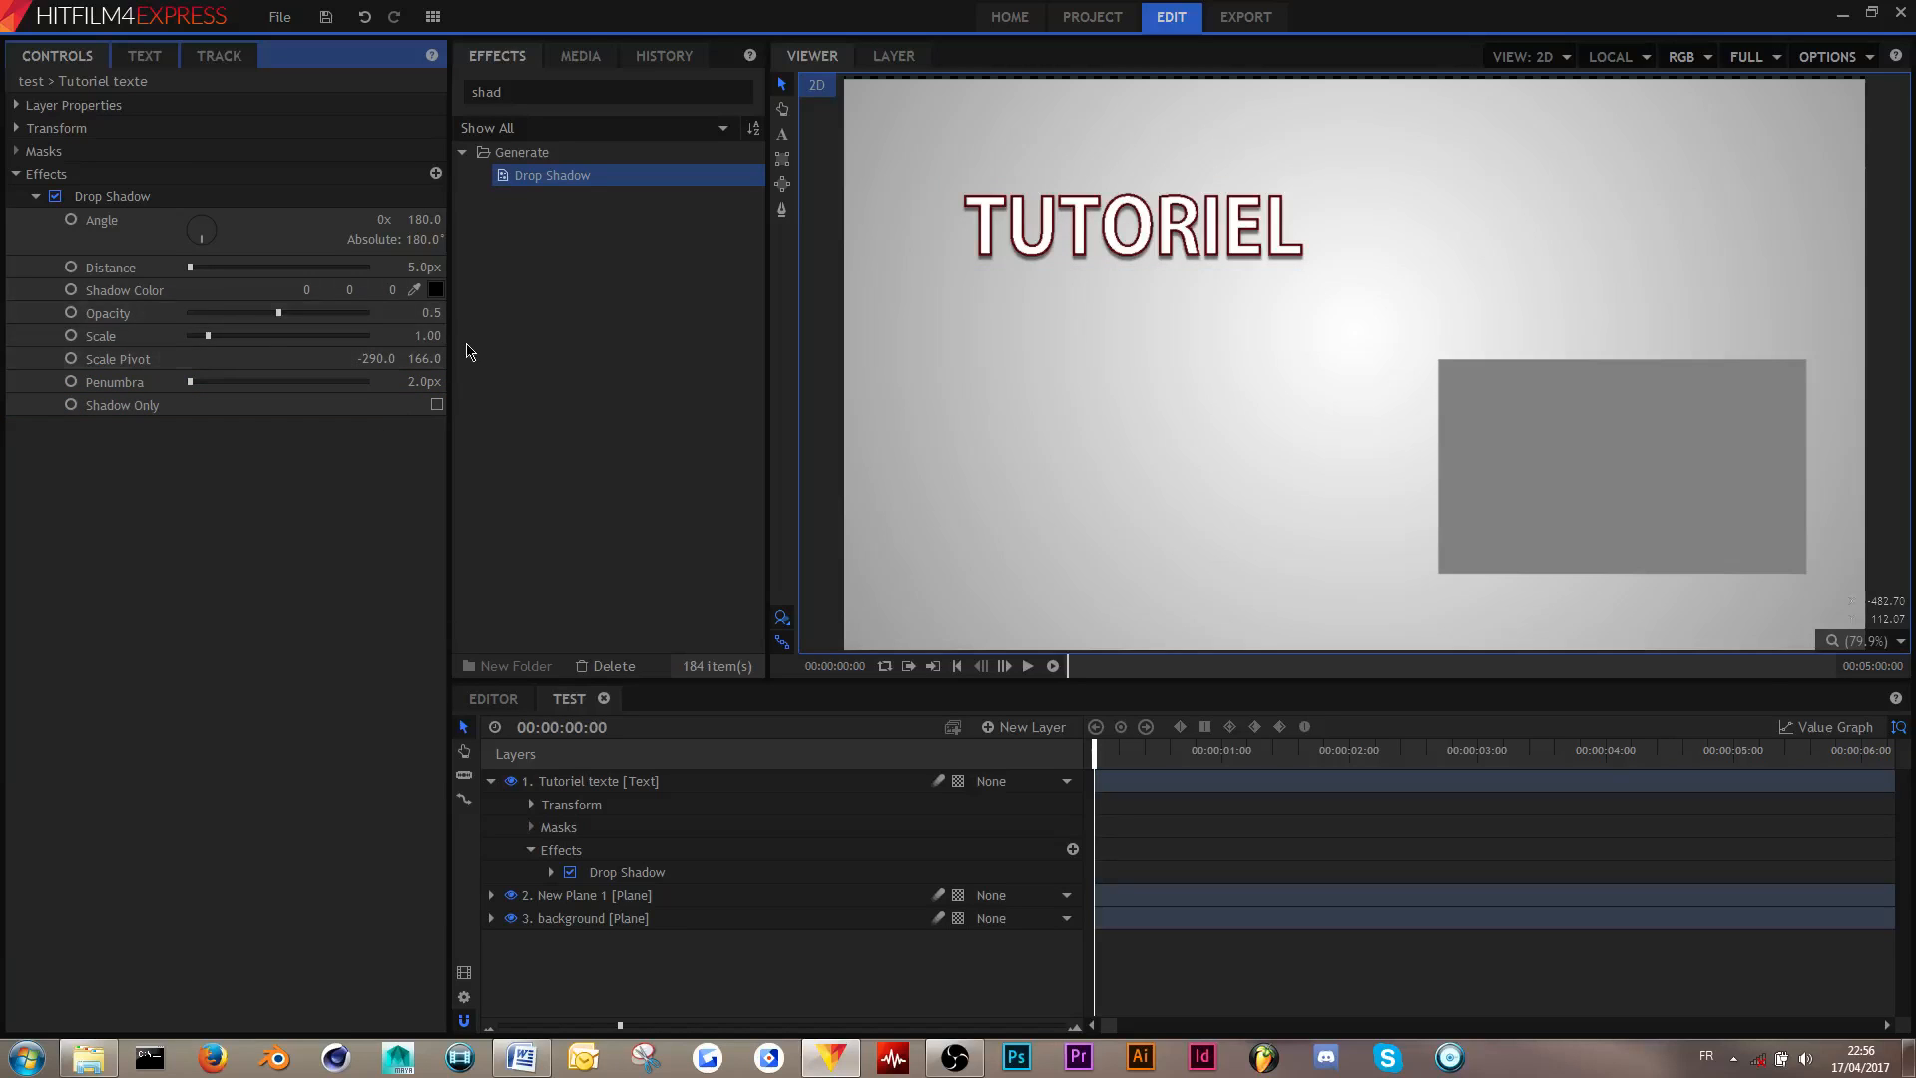
# - Set the text shadow's opacity to 0.65 and its penumbra to 10.2 px
pyautogui.click(299, 315)
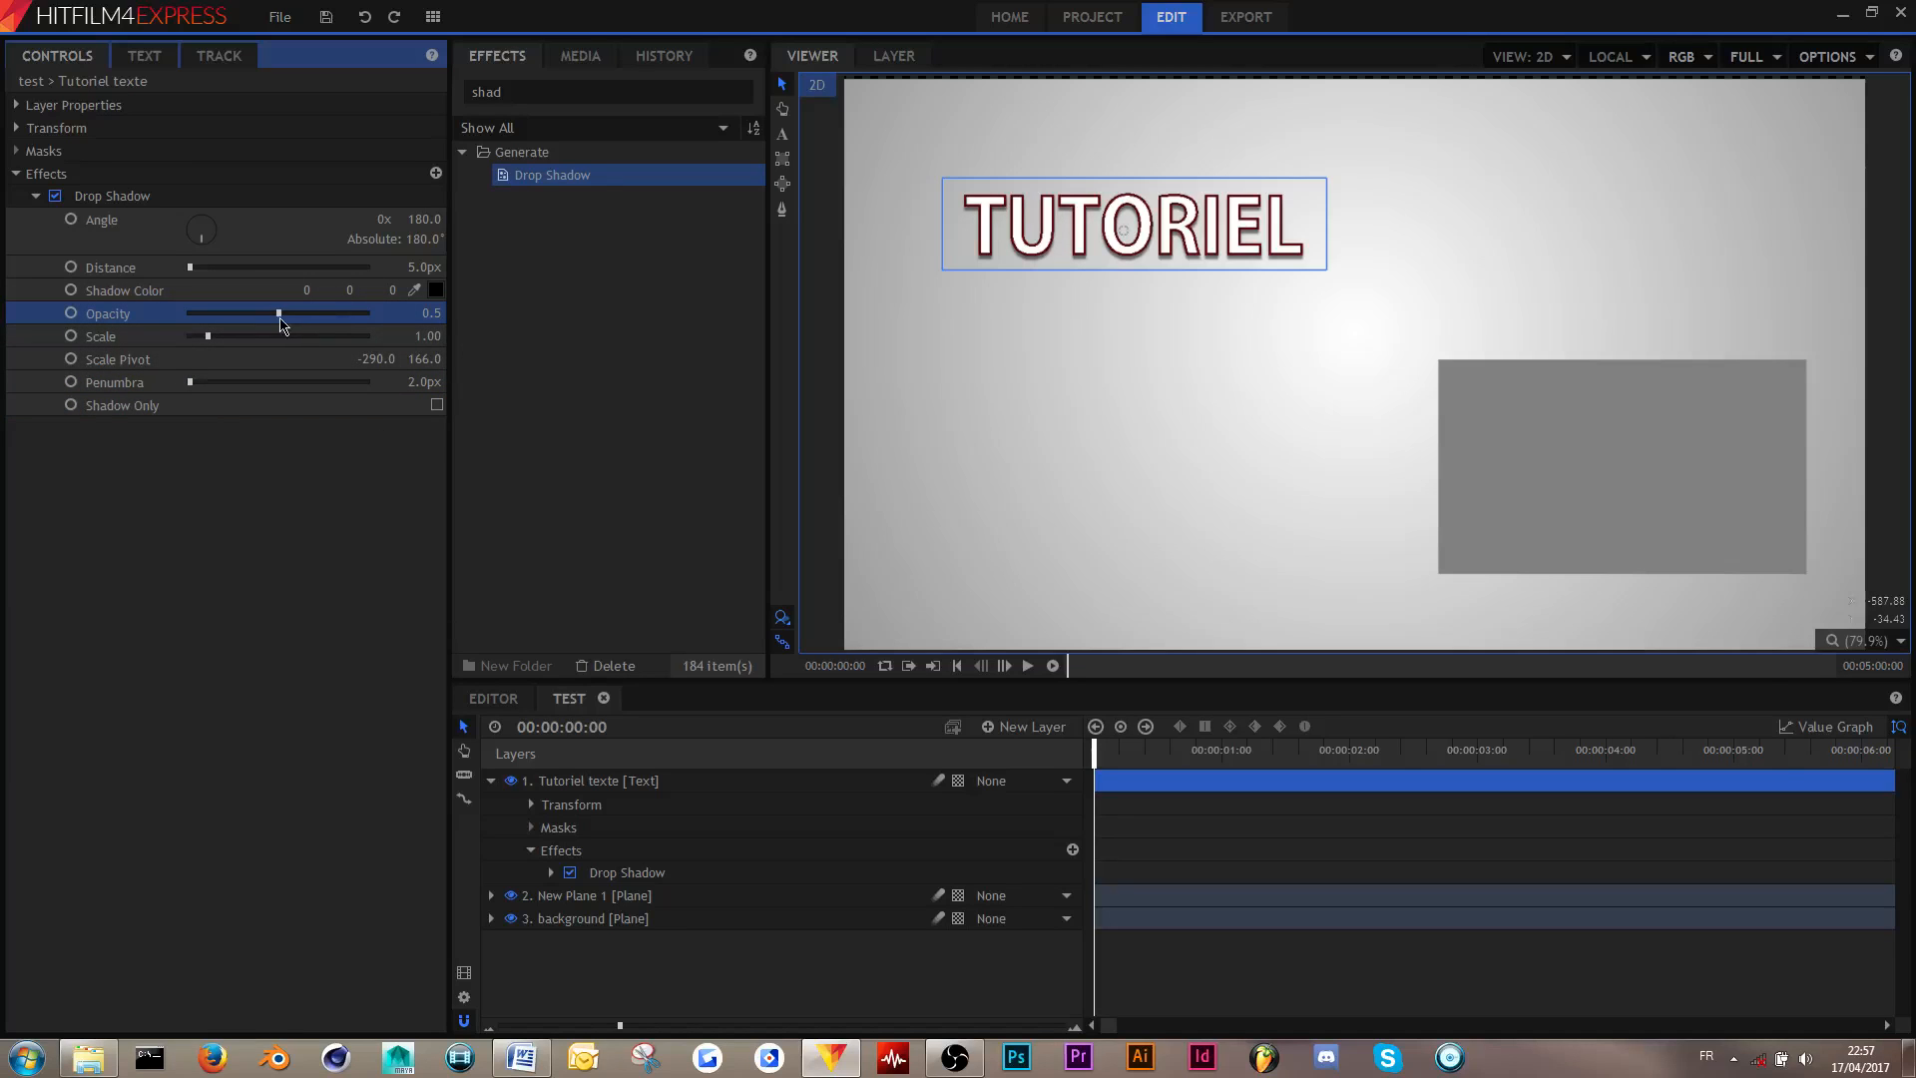
pyautogui.moveTo(320, 311); pyautogui.dragTo(331, 312)
pyautogui.moveTo(197, 382)
pyautogui.mouseDown()
pyautogui.moveTo(215, 382)
pyautogui.moveTo(193, 393)
pyautogui.mouseUp()
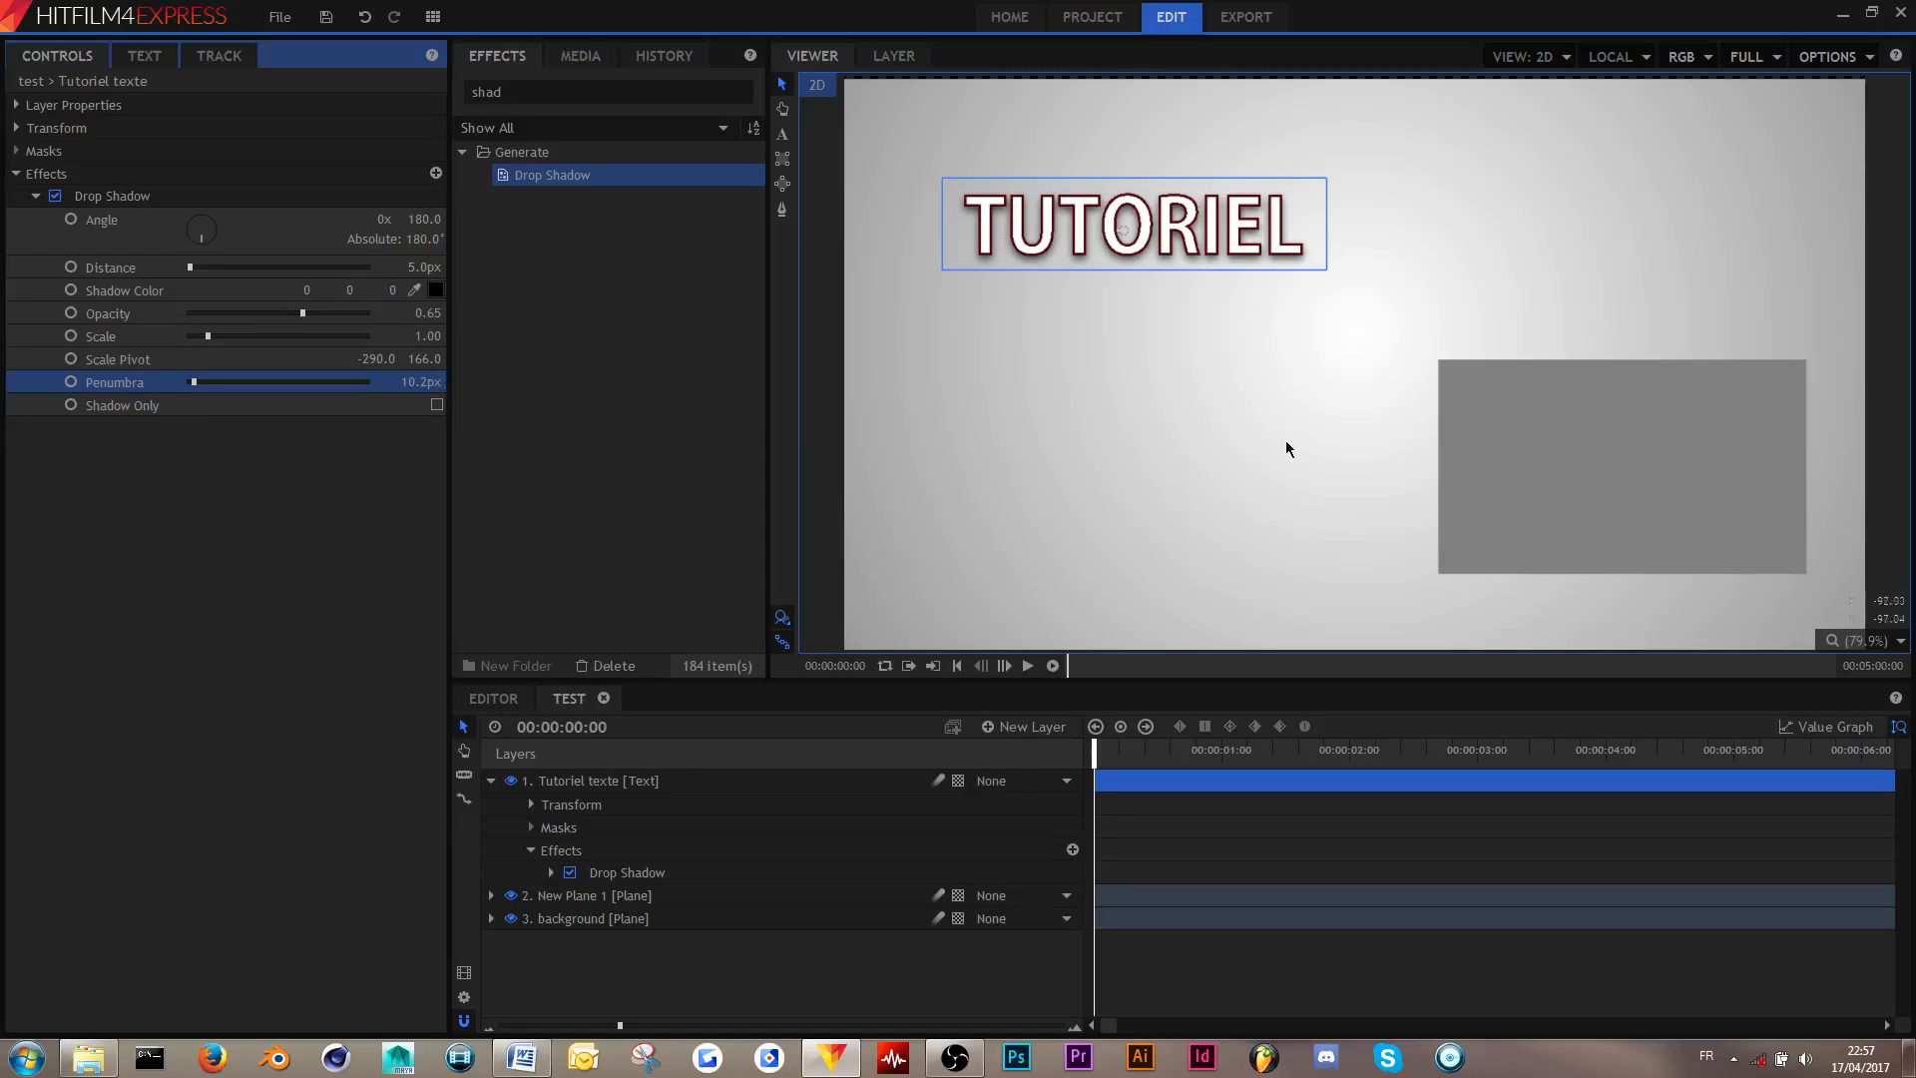
# - Apply the Drop Shadow effect to the grey New Plane 1 layer
pyautogui.click(1621, 446)
pyautogui.moveTo(606, 191); pyautogui.dragTo(715, 898)
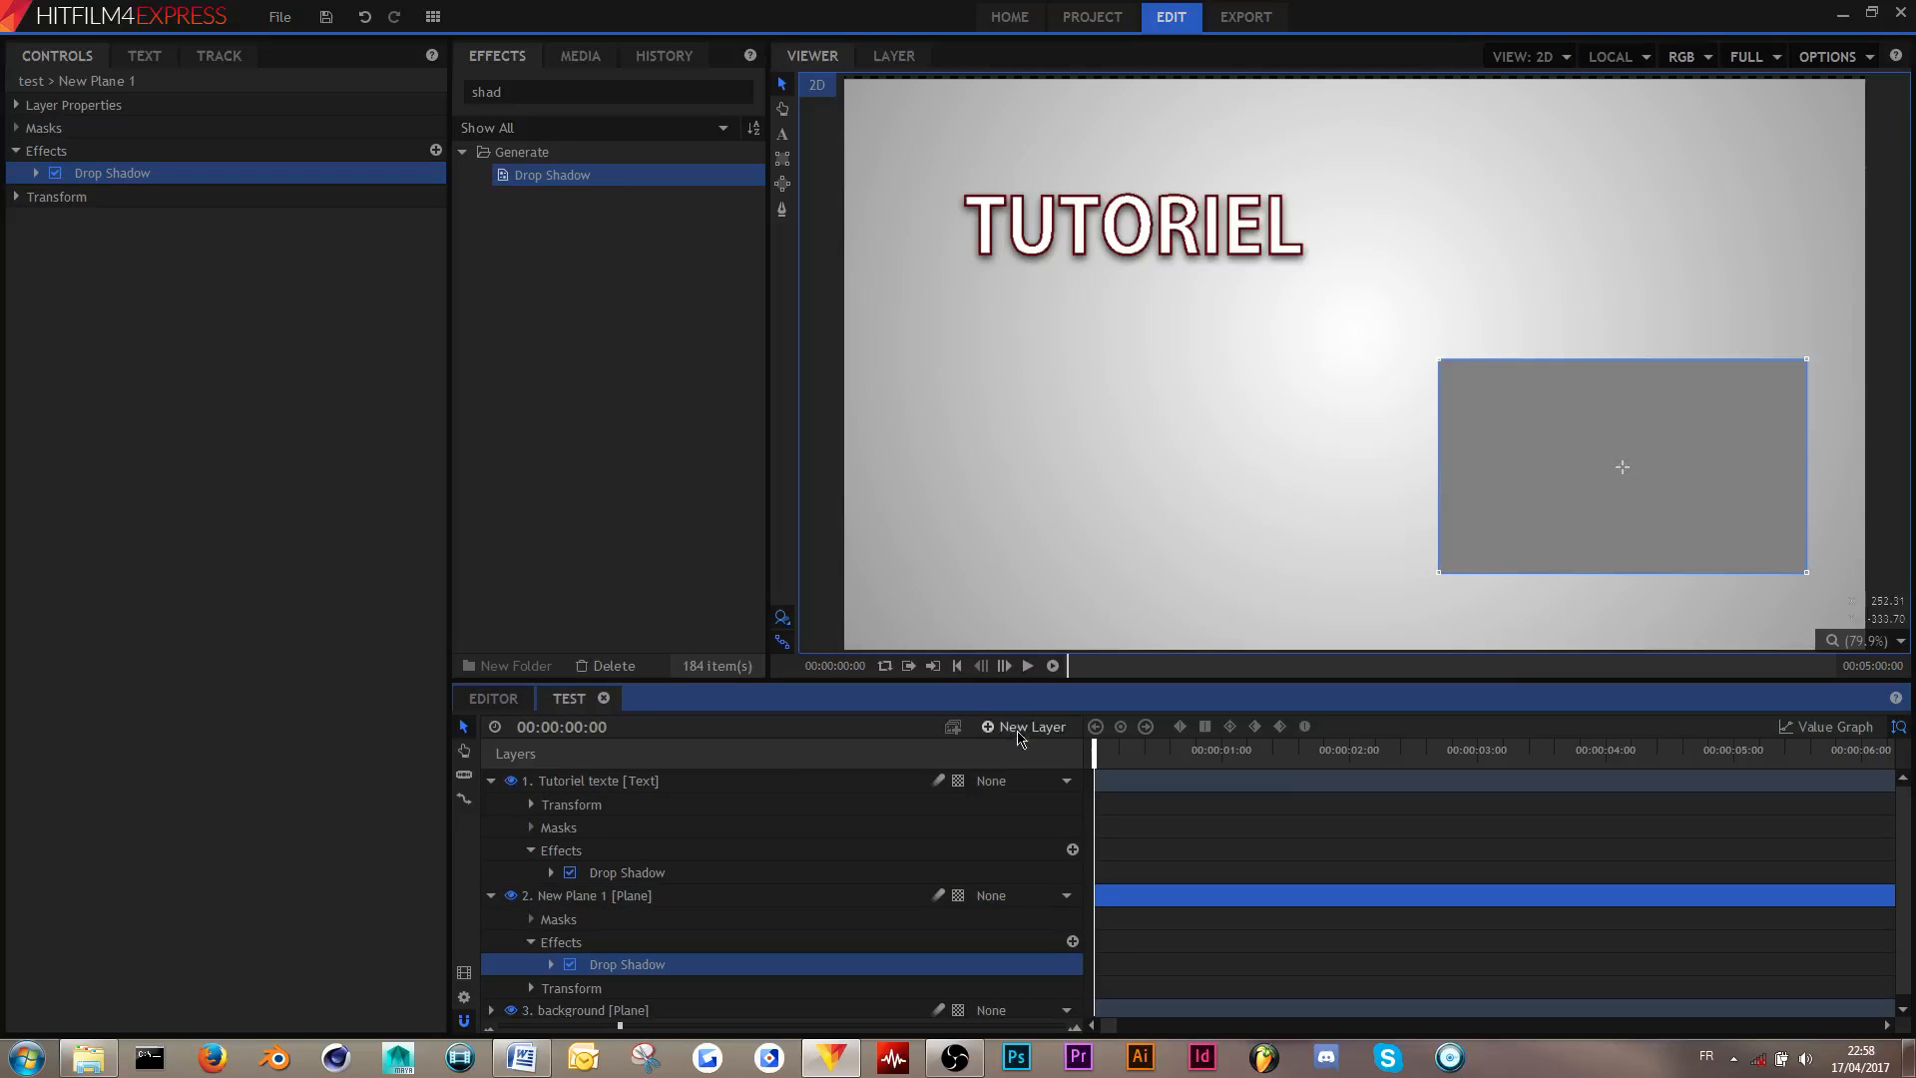
pyautogui.click(1603, 576)
pyautogui.click(1649, 521)
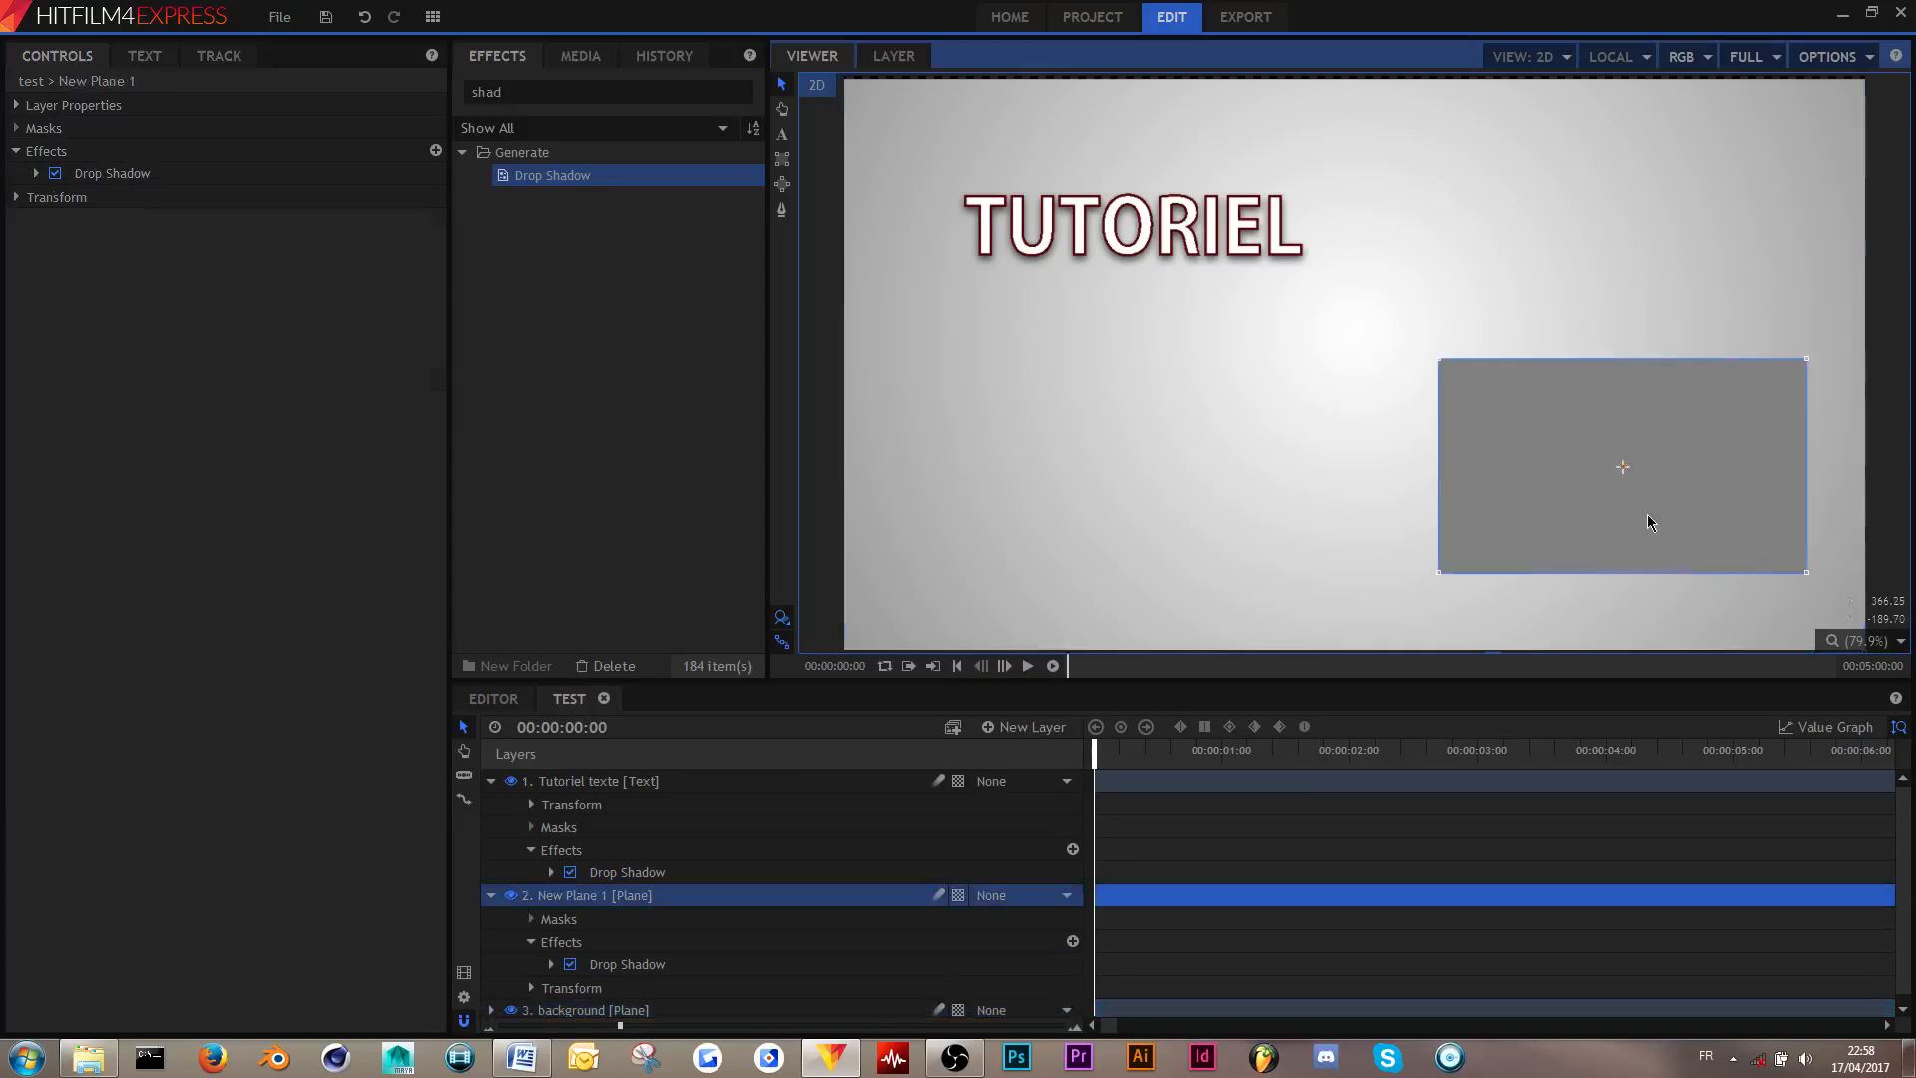
# - Set the grey plane's shadow opacity to 0.6 and its penumbra to 5.1 px
pyautogui.click(36, 172)
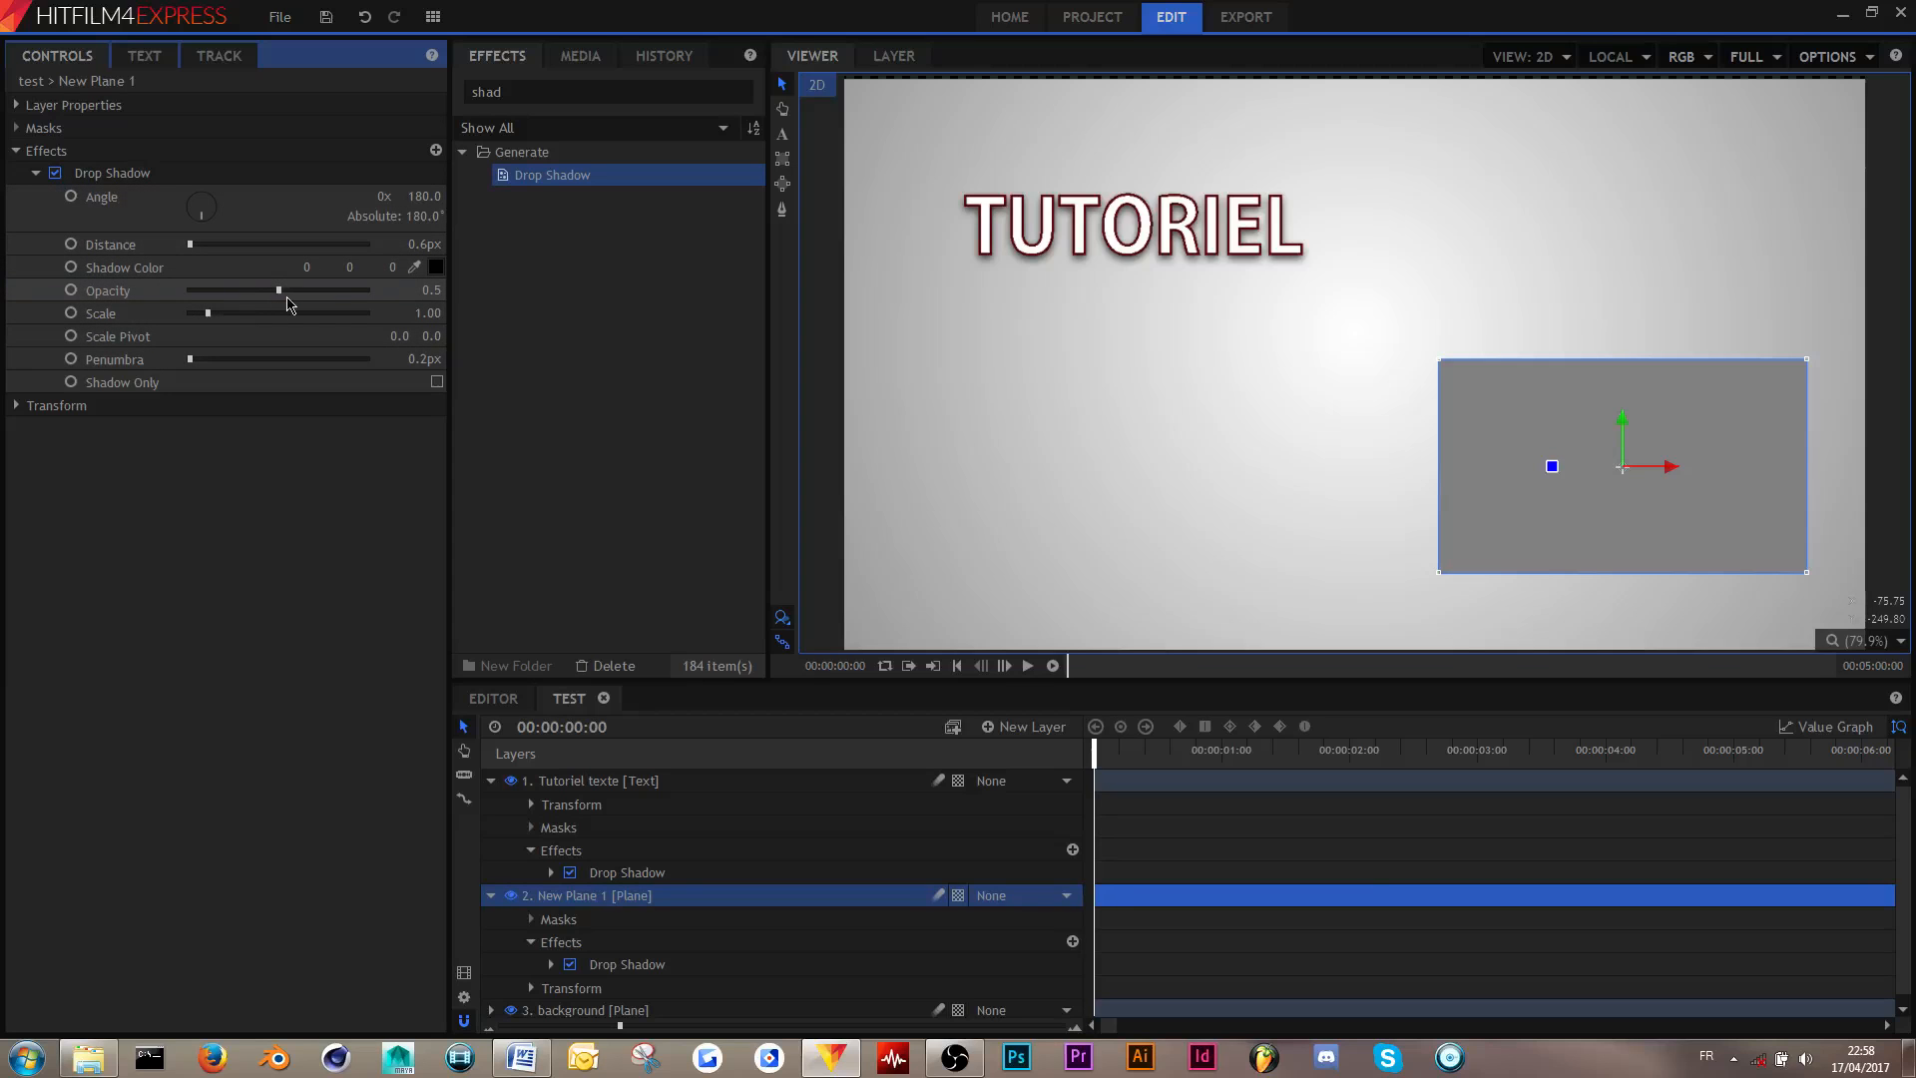
pyautogui.moveTo(285, 298); pyautogui.dragTo(489, 316)
pyautogui.moveTo(190, 359)
pyautogui.mouseDown()
pyautogui.moveTo(227, 361)
pyautogui.moveTo(189, 384)
pyautogui.mouseUp()
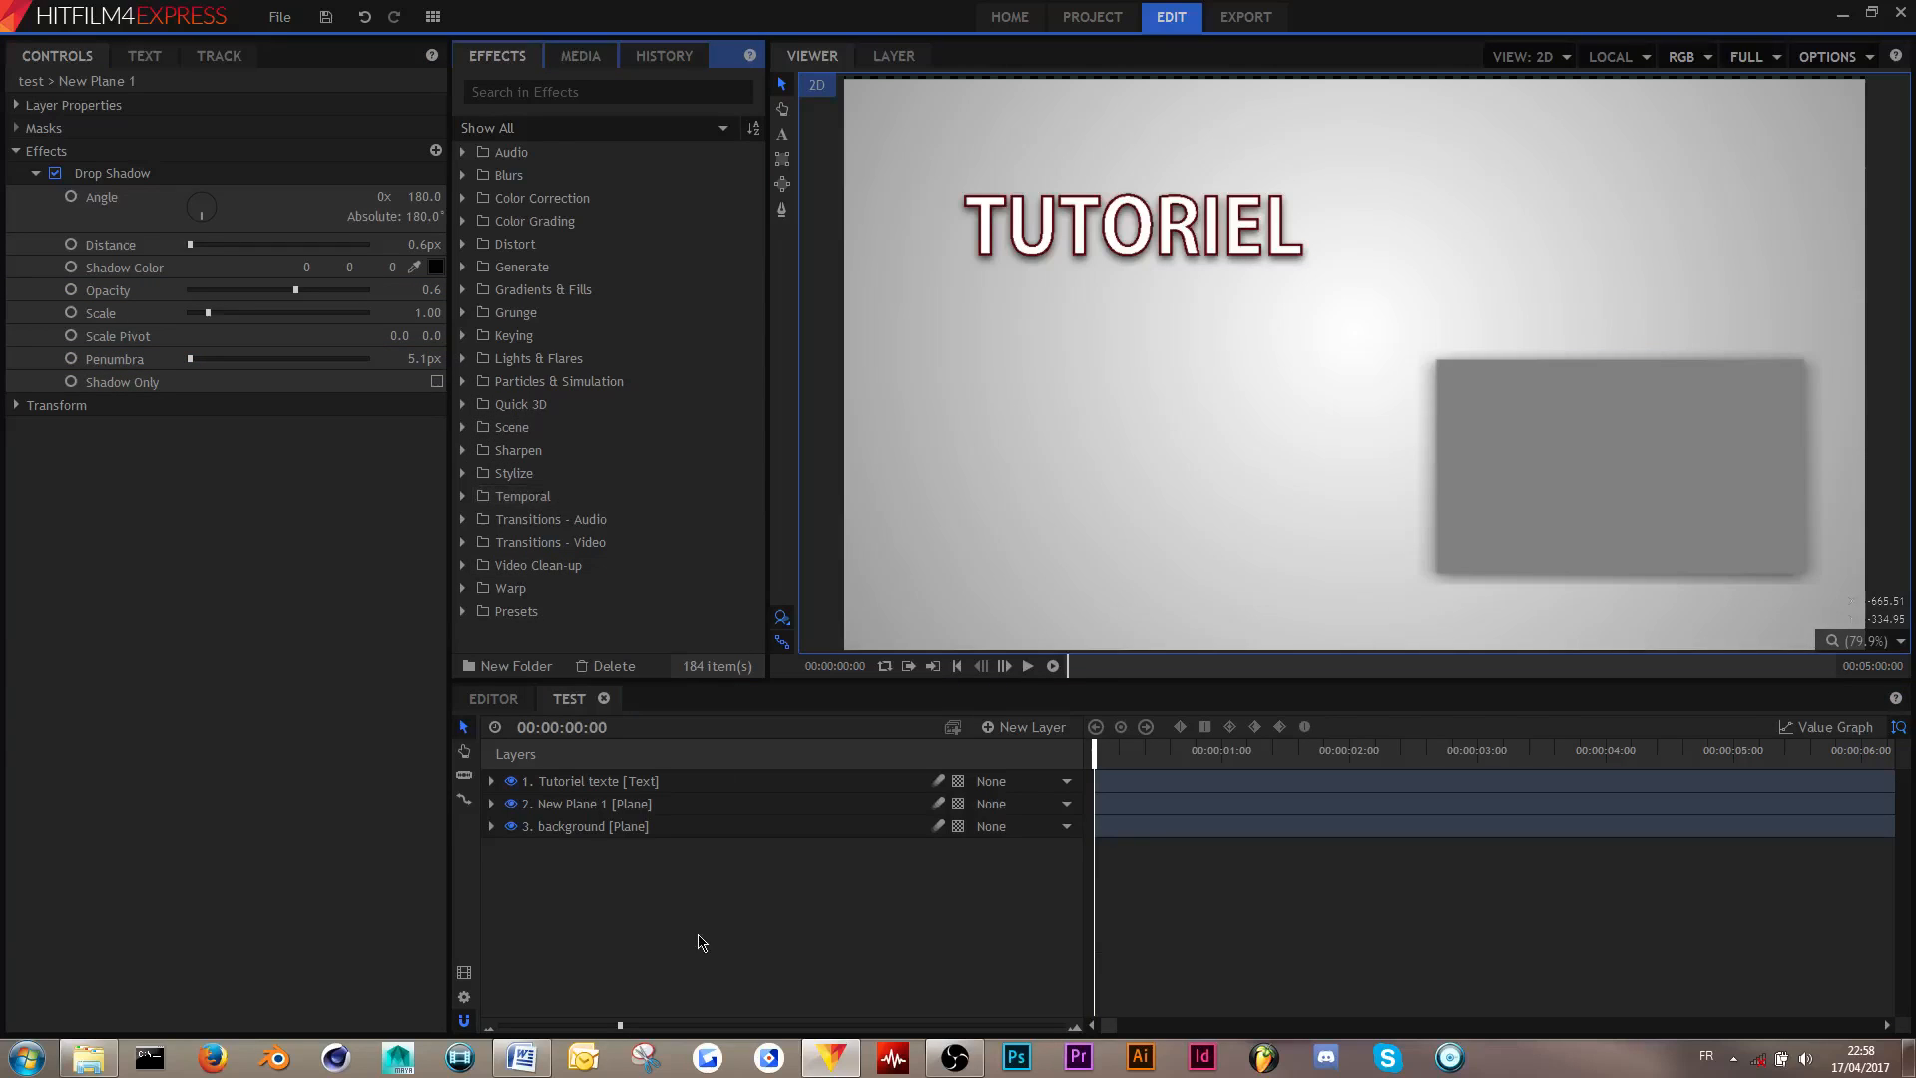
# - Create a new Grade layer above the existing layers
pyautogui.rightClick(699, 937)
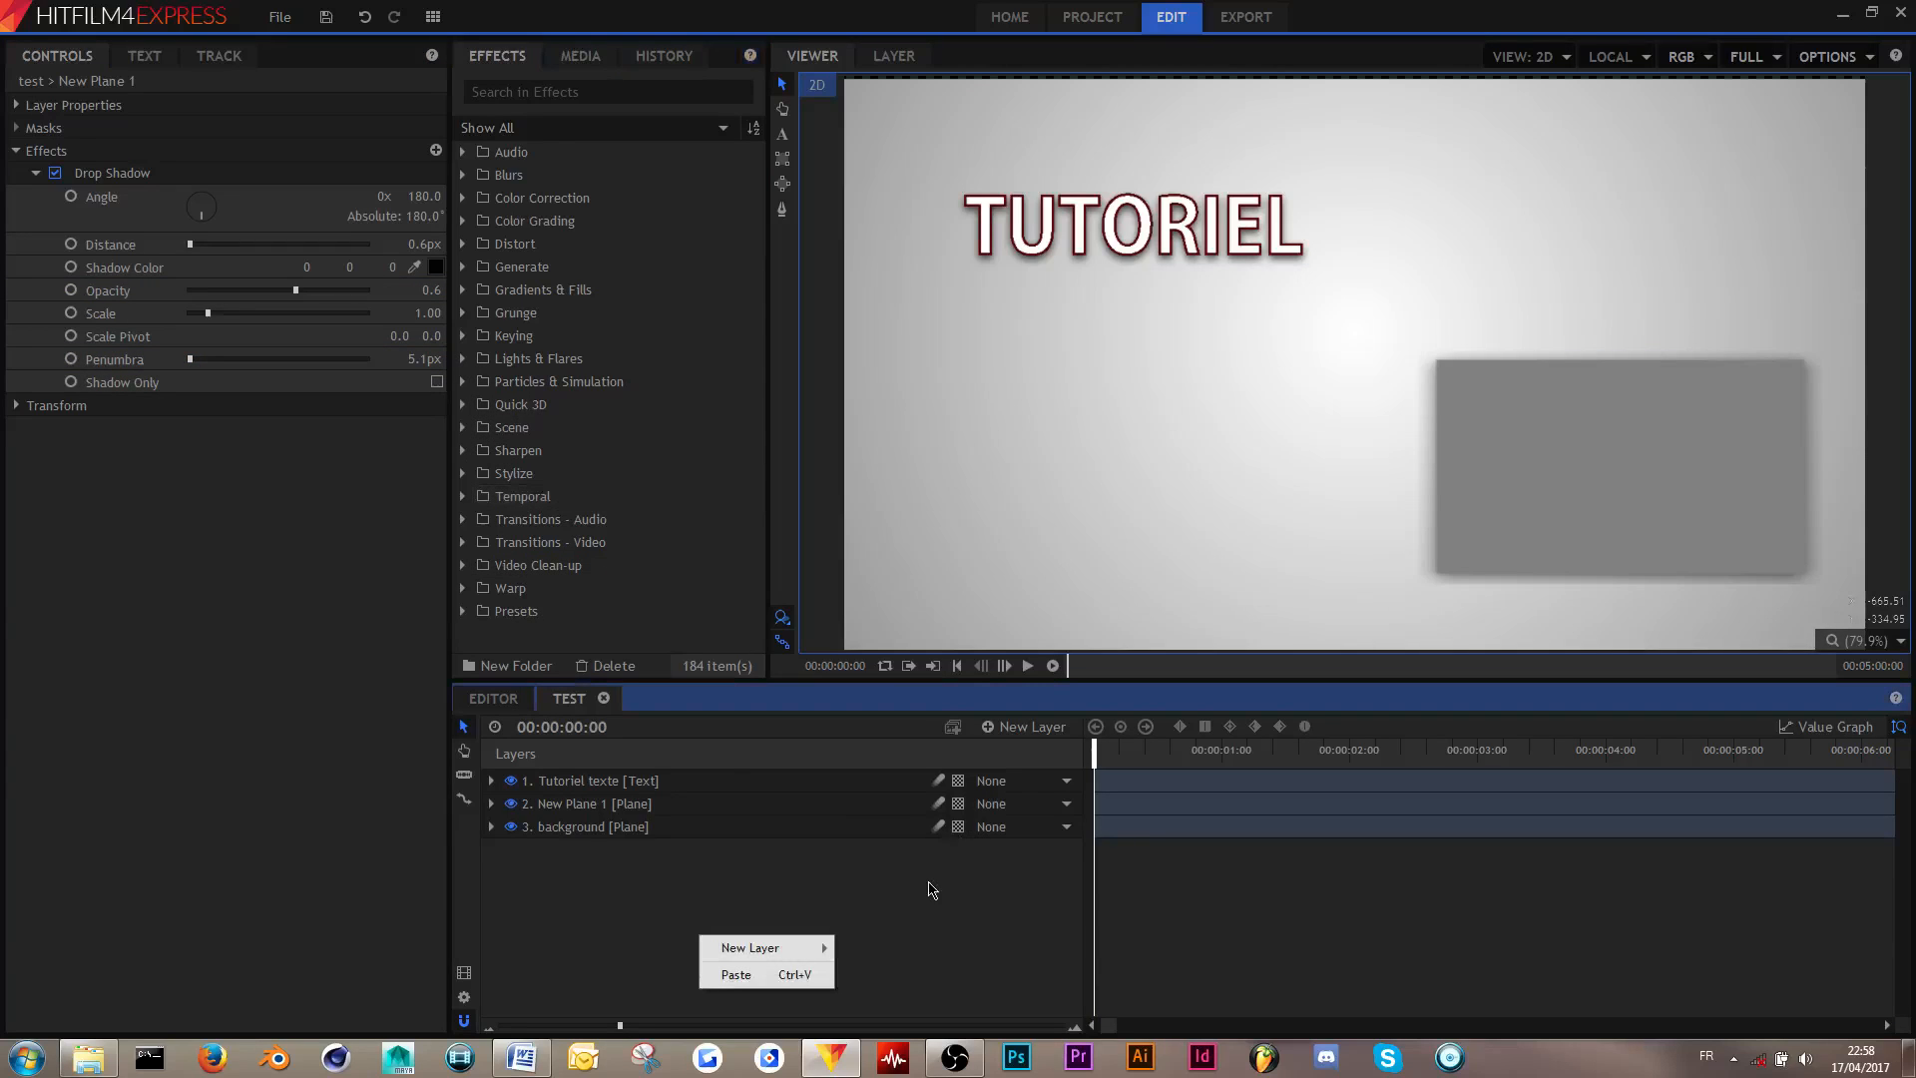
pyautogui.click(955, 869)
pyautogui.click(1028, 726)
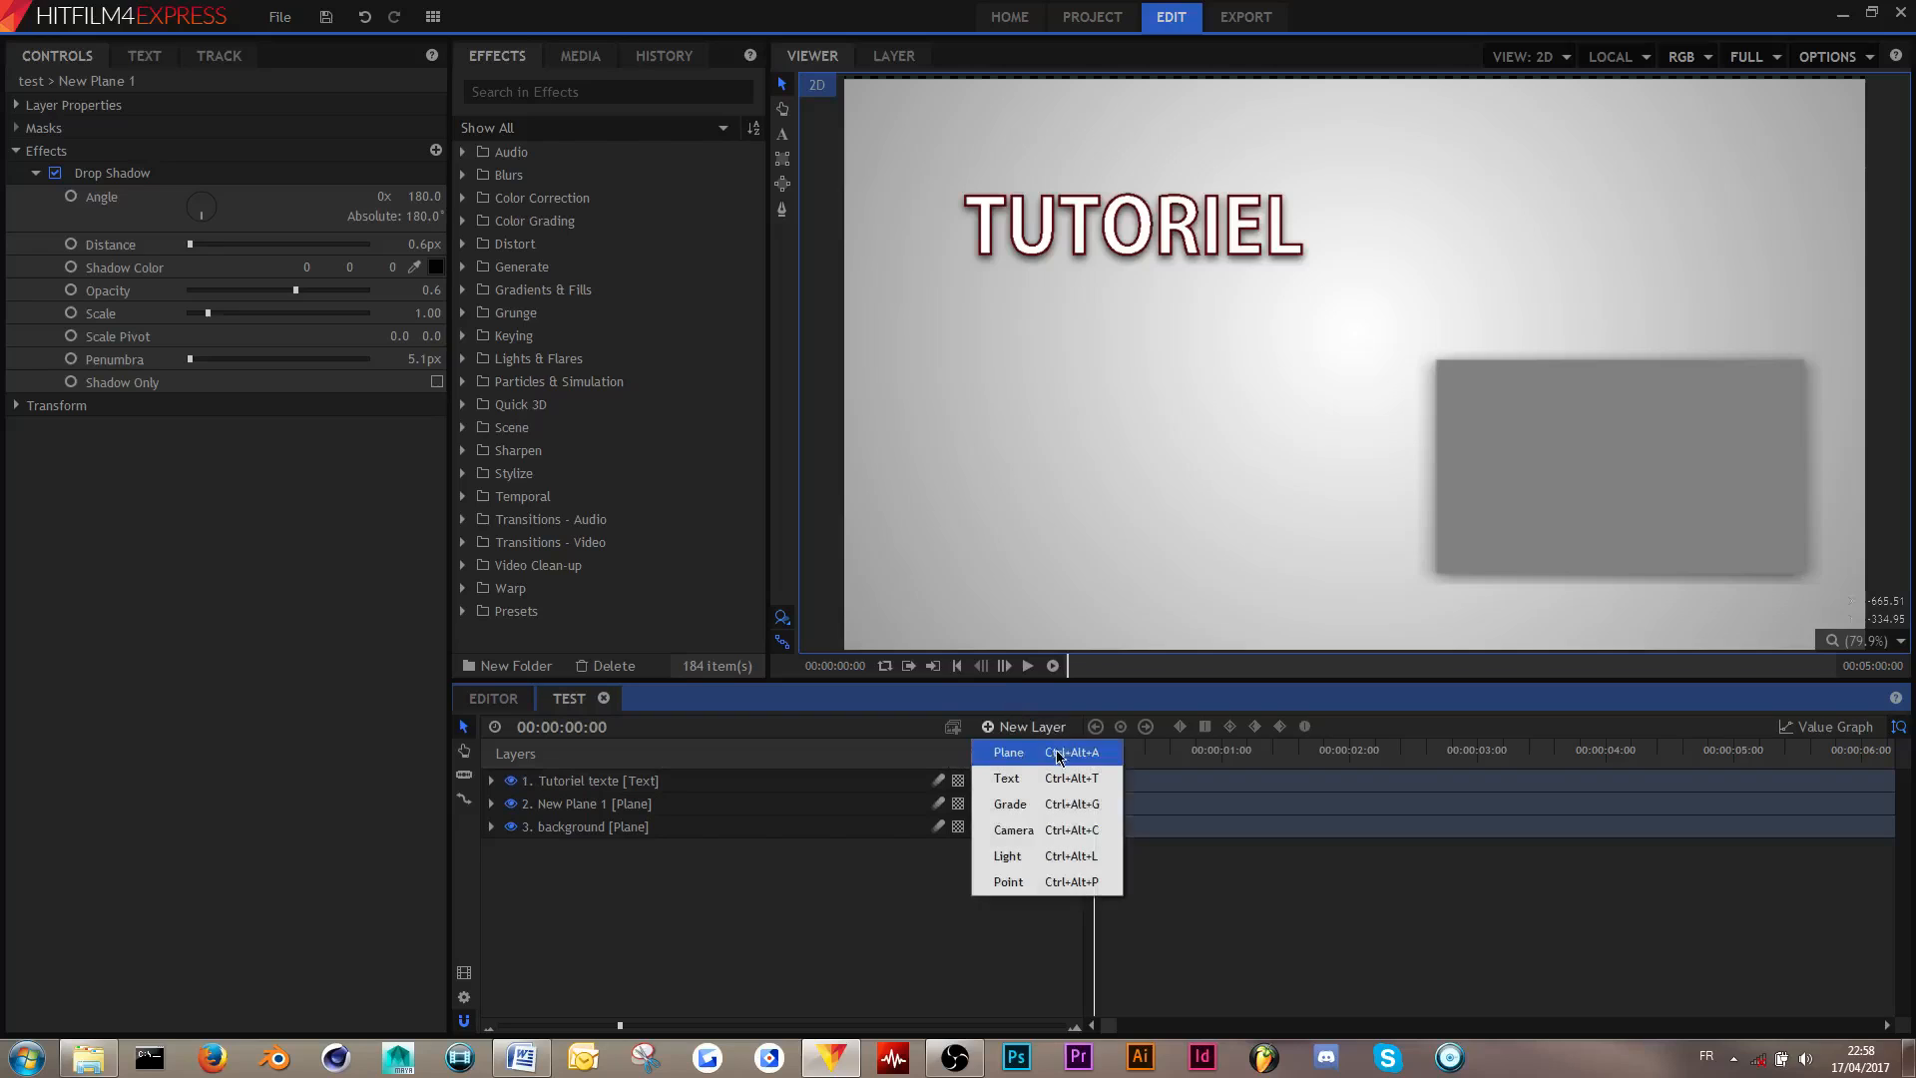
pyautogui.click(1048, 803)
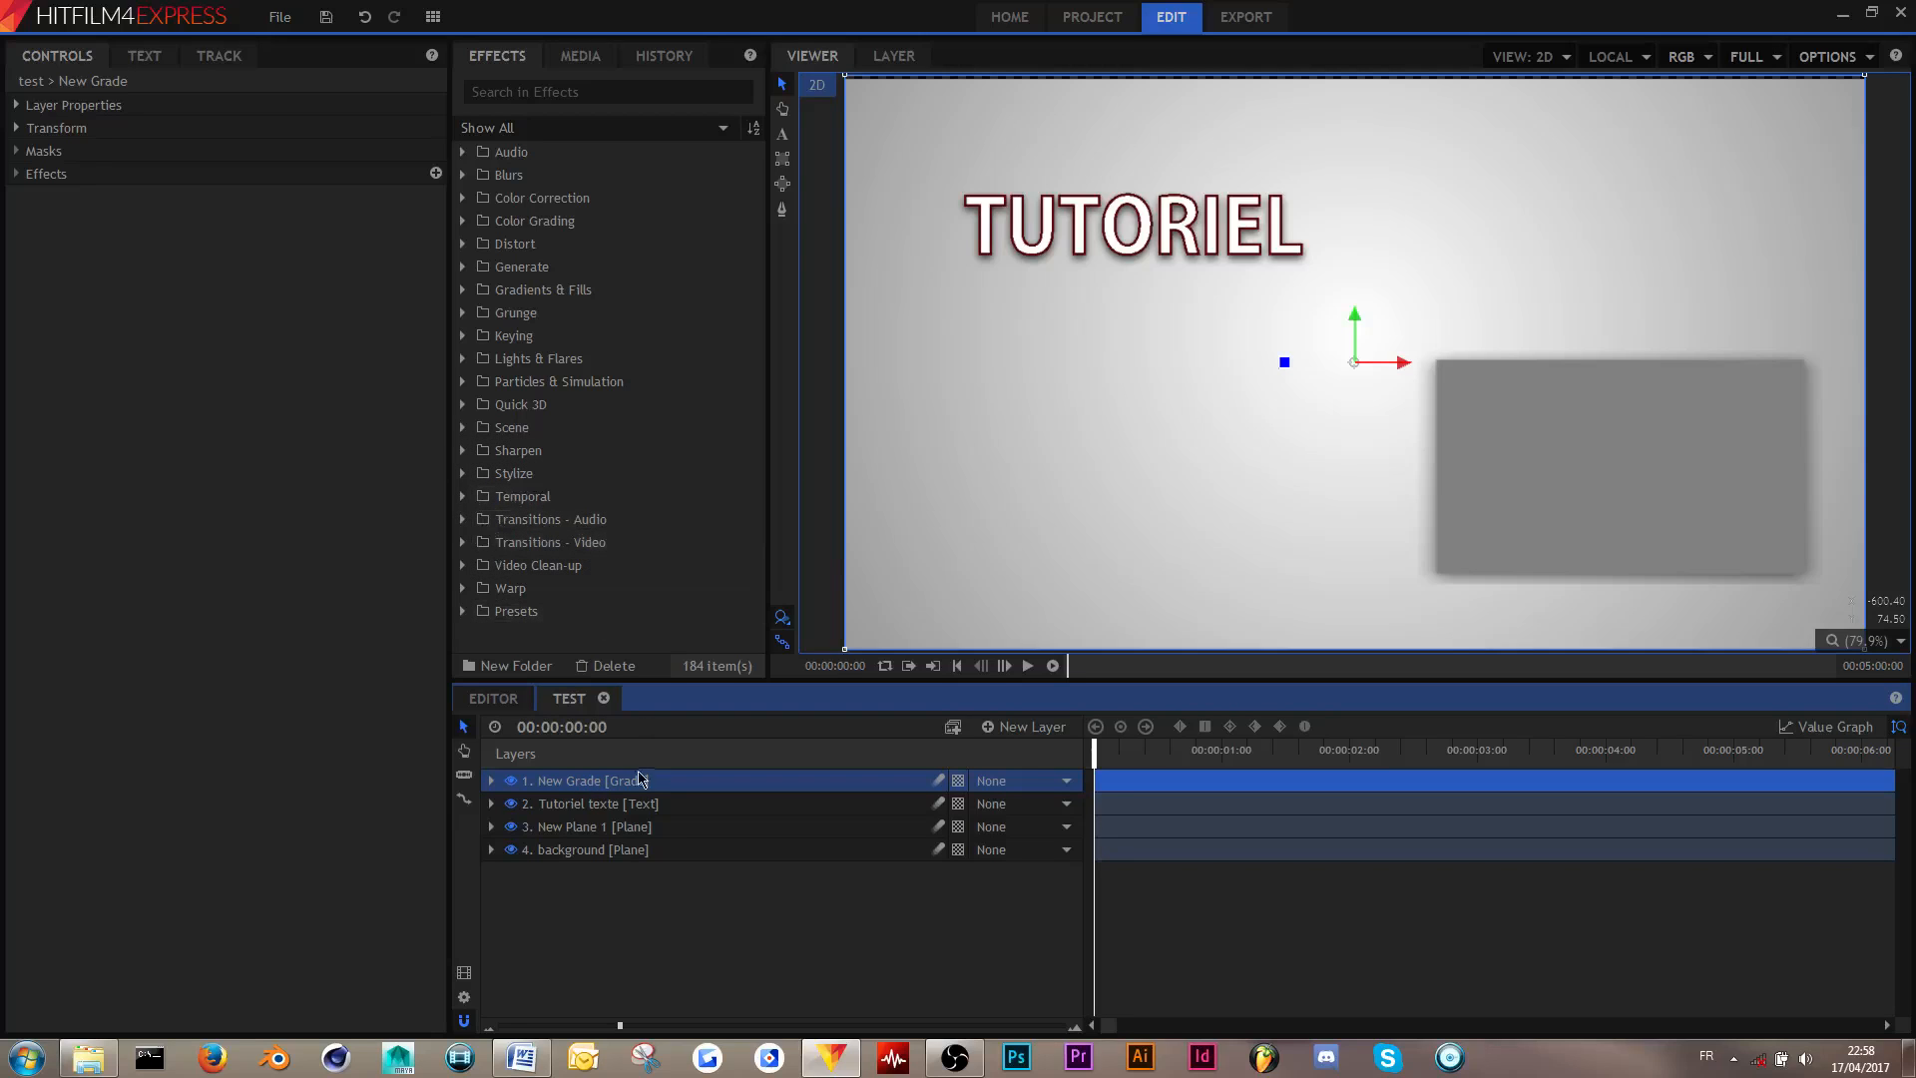
# - Apply the Light Flares effect from the Lights & Flares category to the New Grade layer
pyautogui.click(460, 362)
pyautogui.click(600, 435)
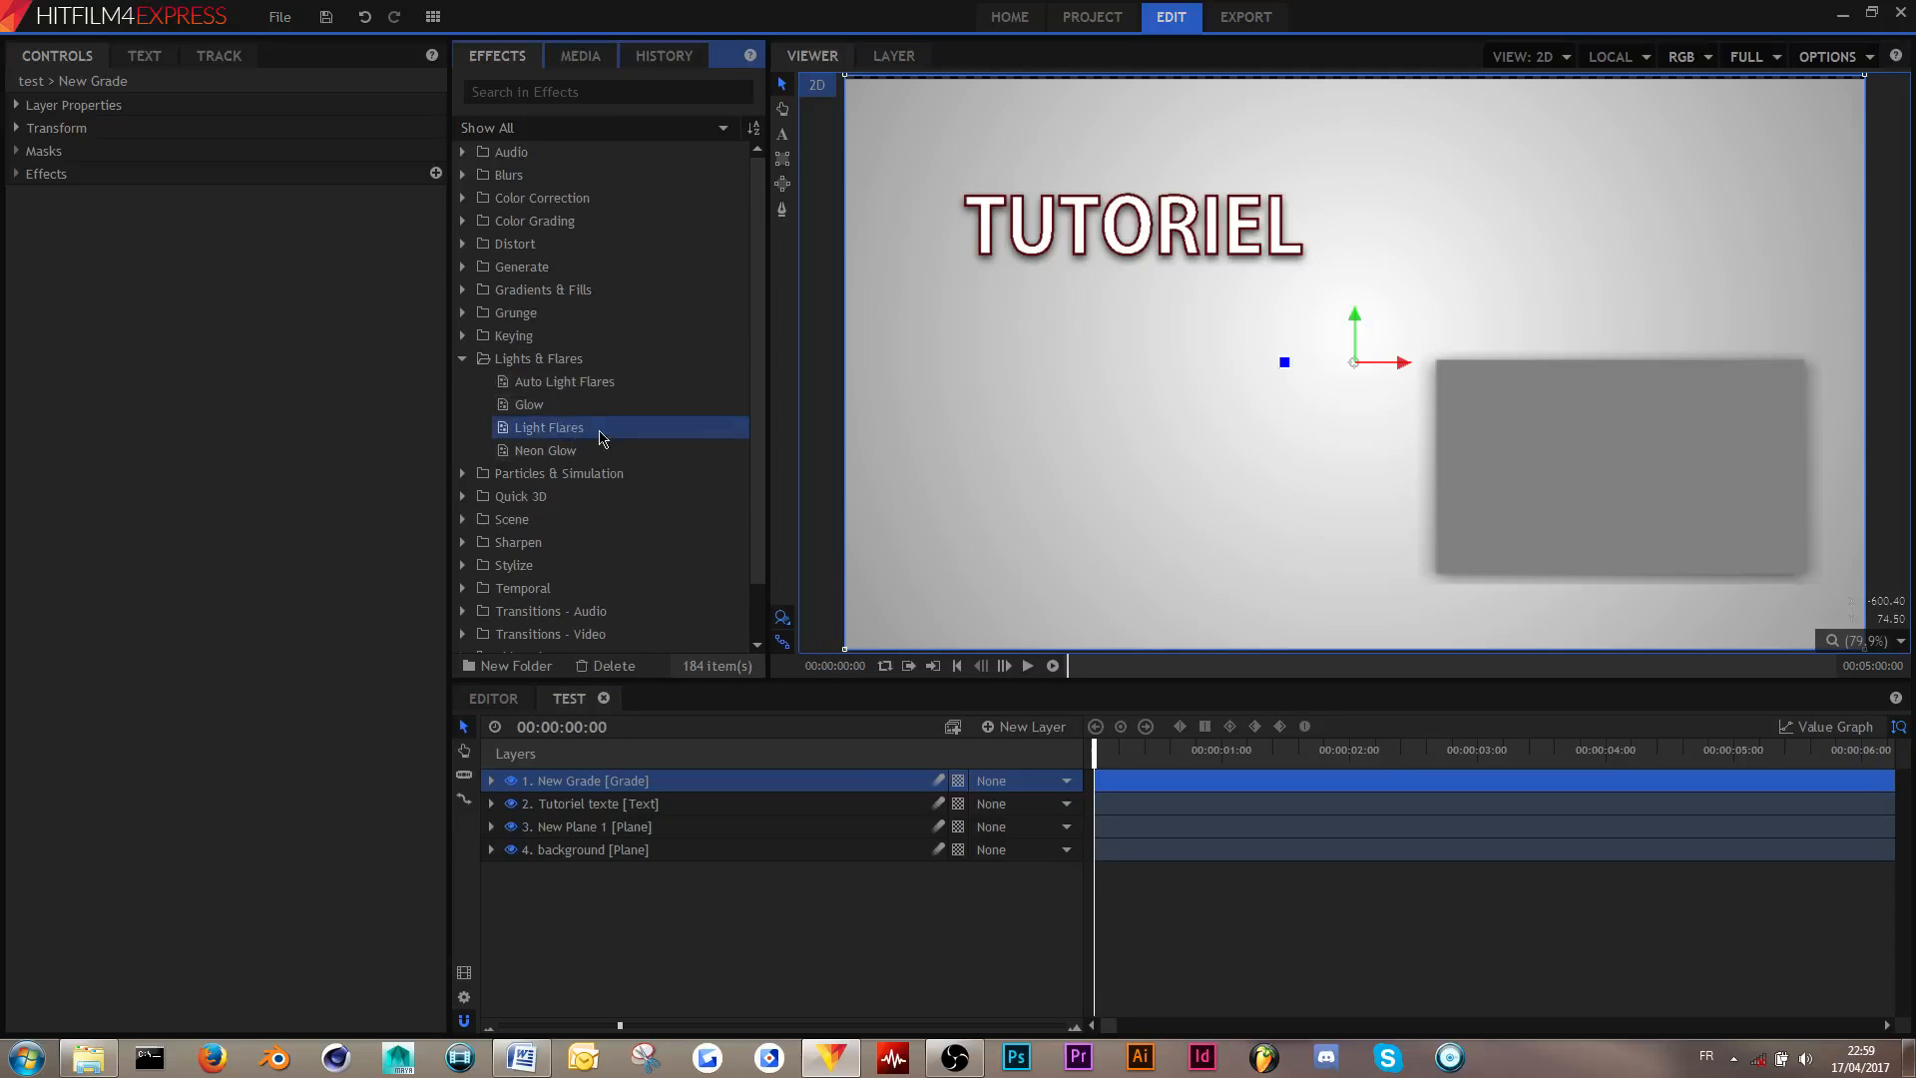
pyautogui.moveTo(601, 435); pyautogui.dragTo(634, 785)
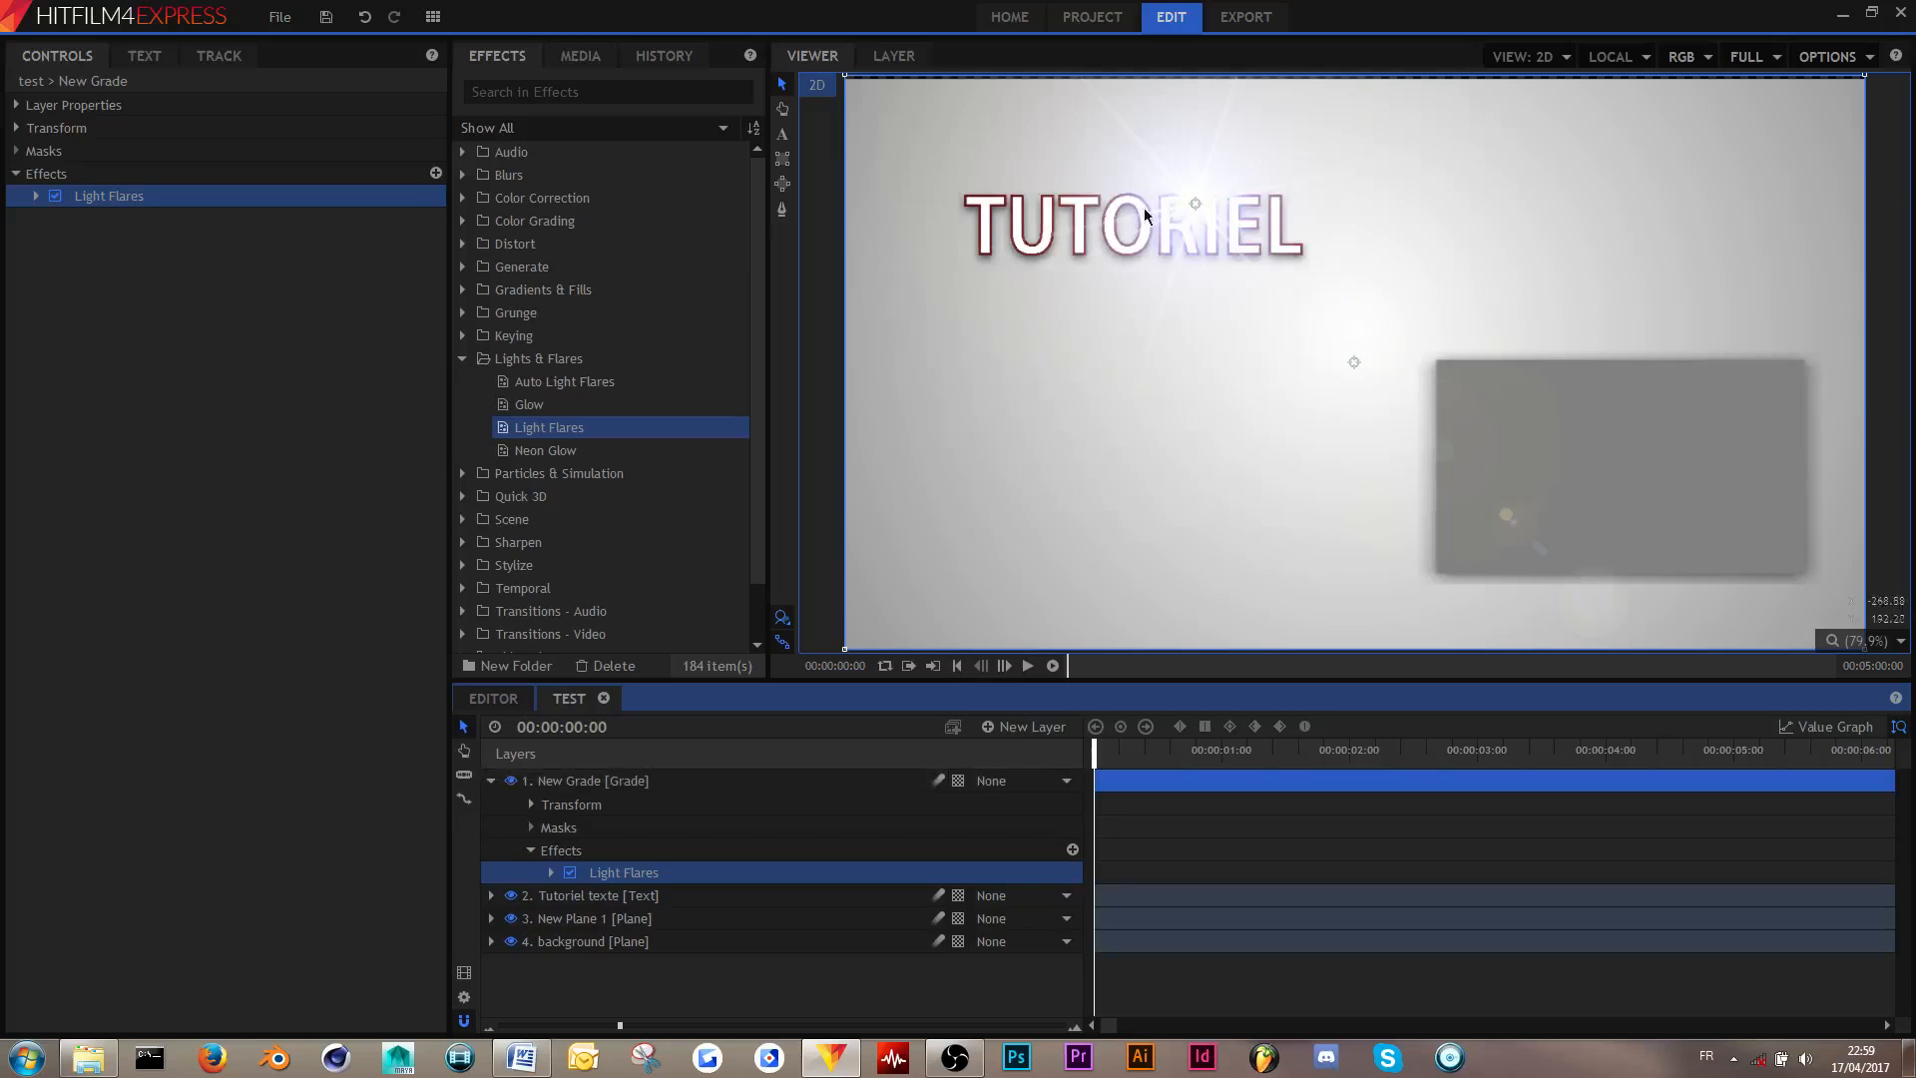
# - Move the flare's hotspot to the canvas's upper right, above the grey plane, and collapse the New Grade layer
pyautogui.moveTo(1195, 209); pyautogui.dragTo(1675, 211)
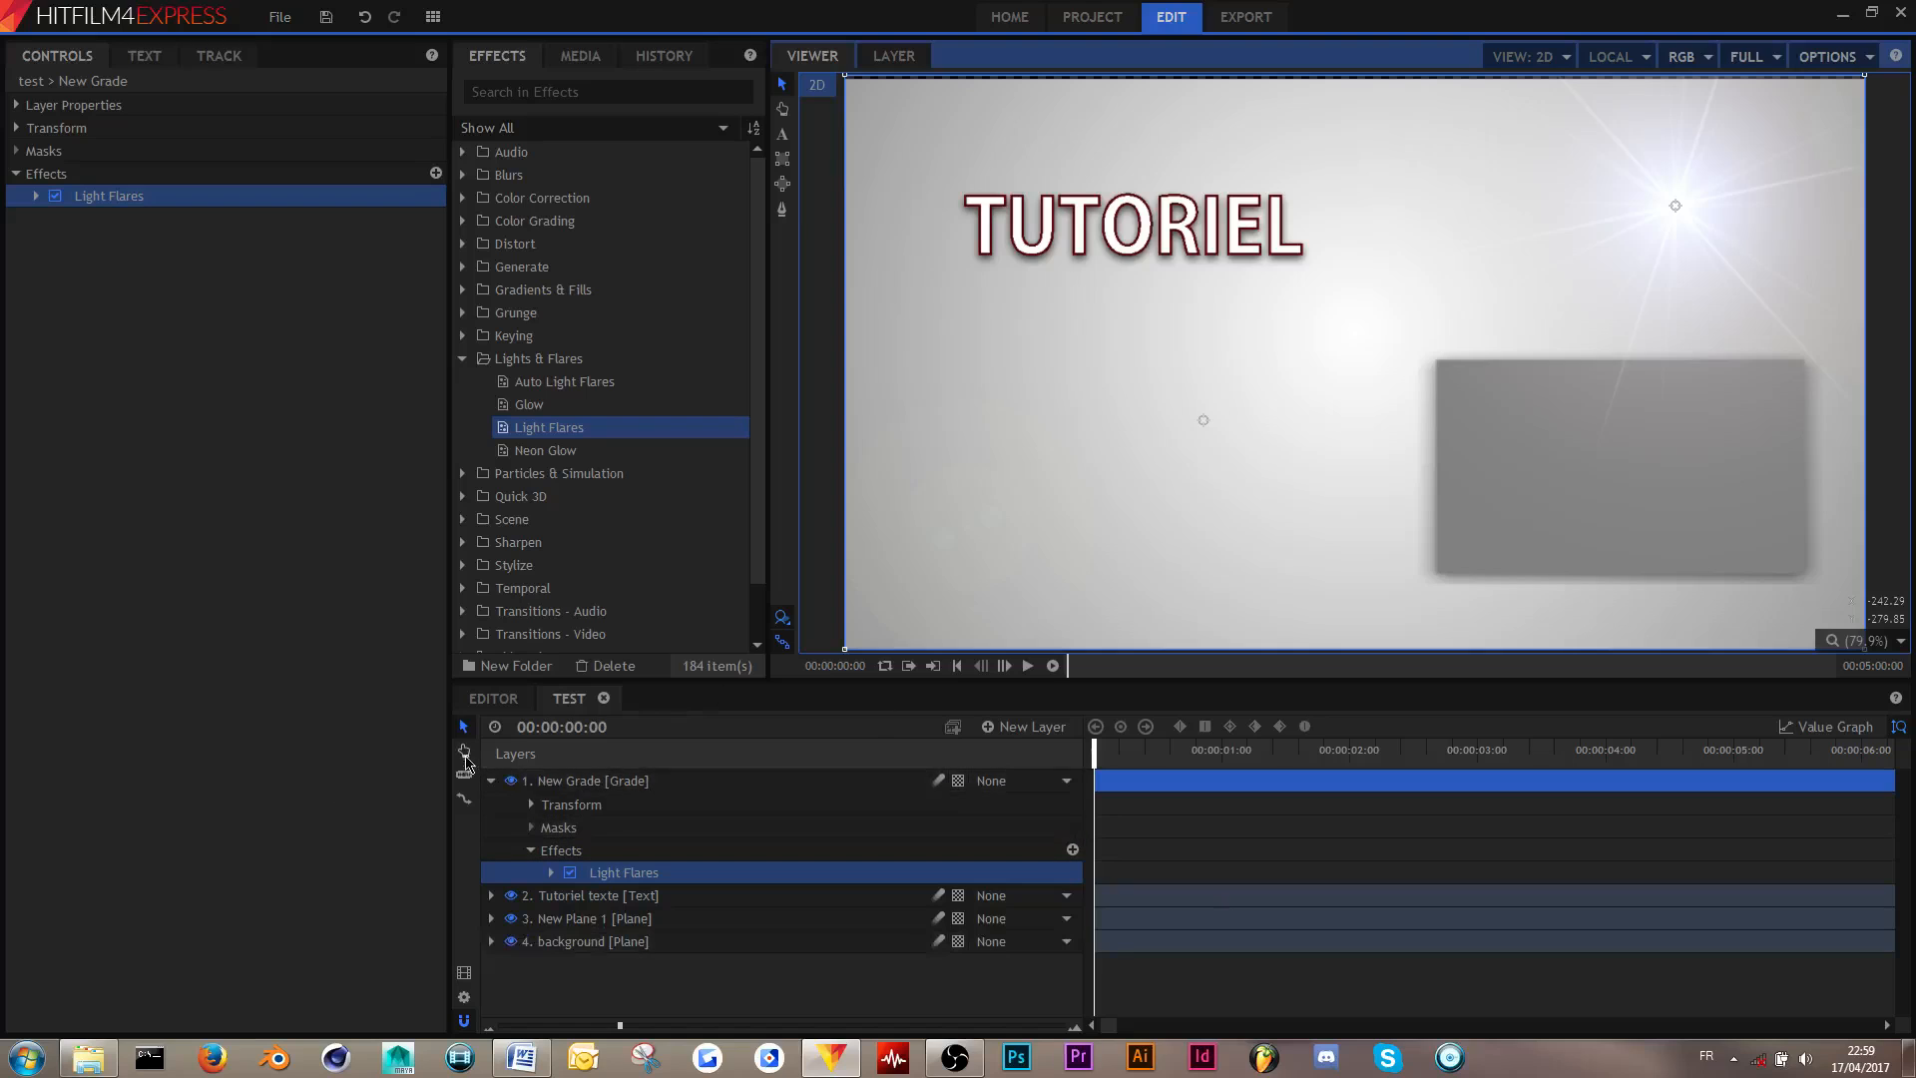
pyautogui.click(491, 780)
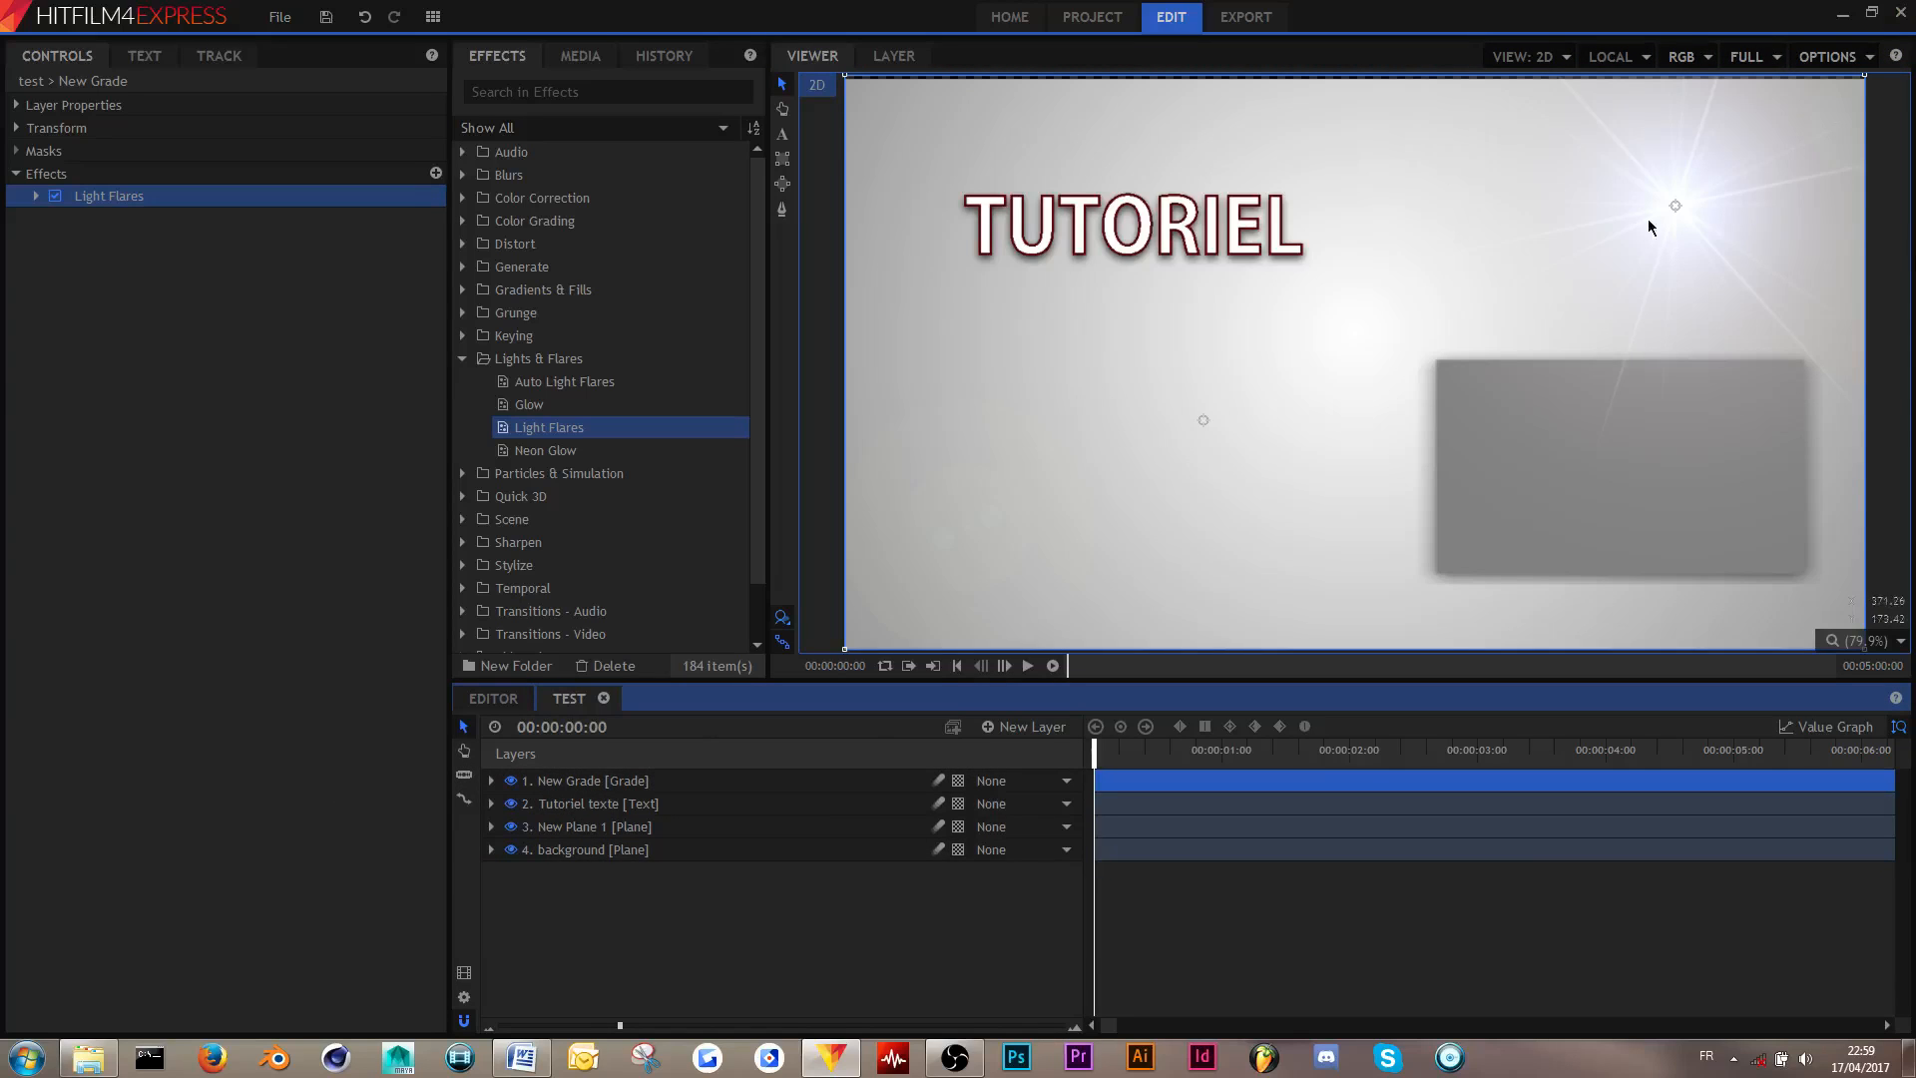
pyautogui.click(613, 782)
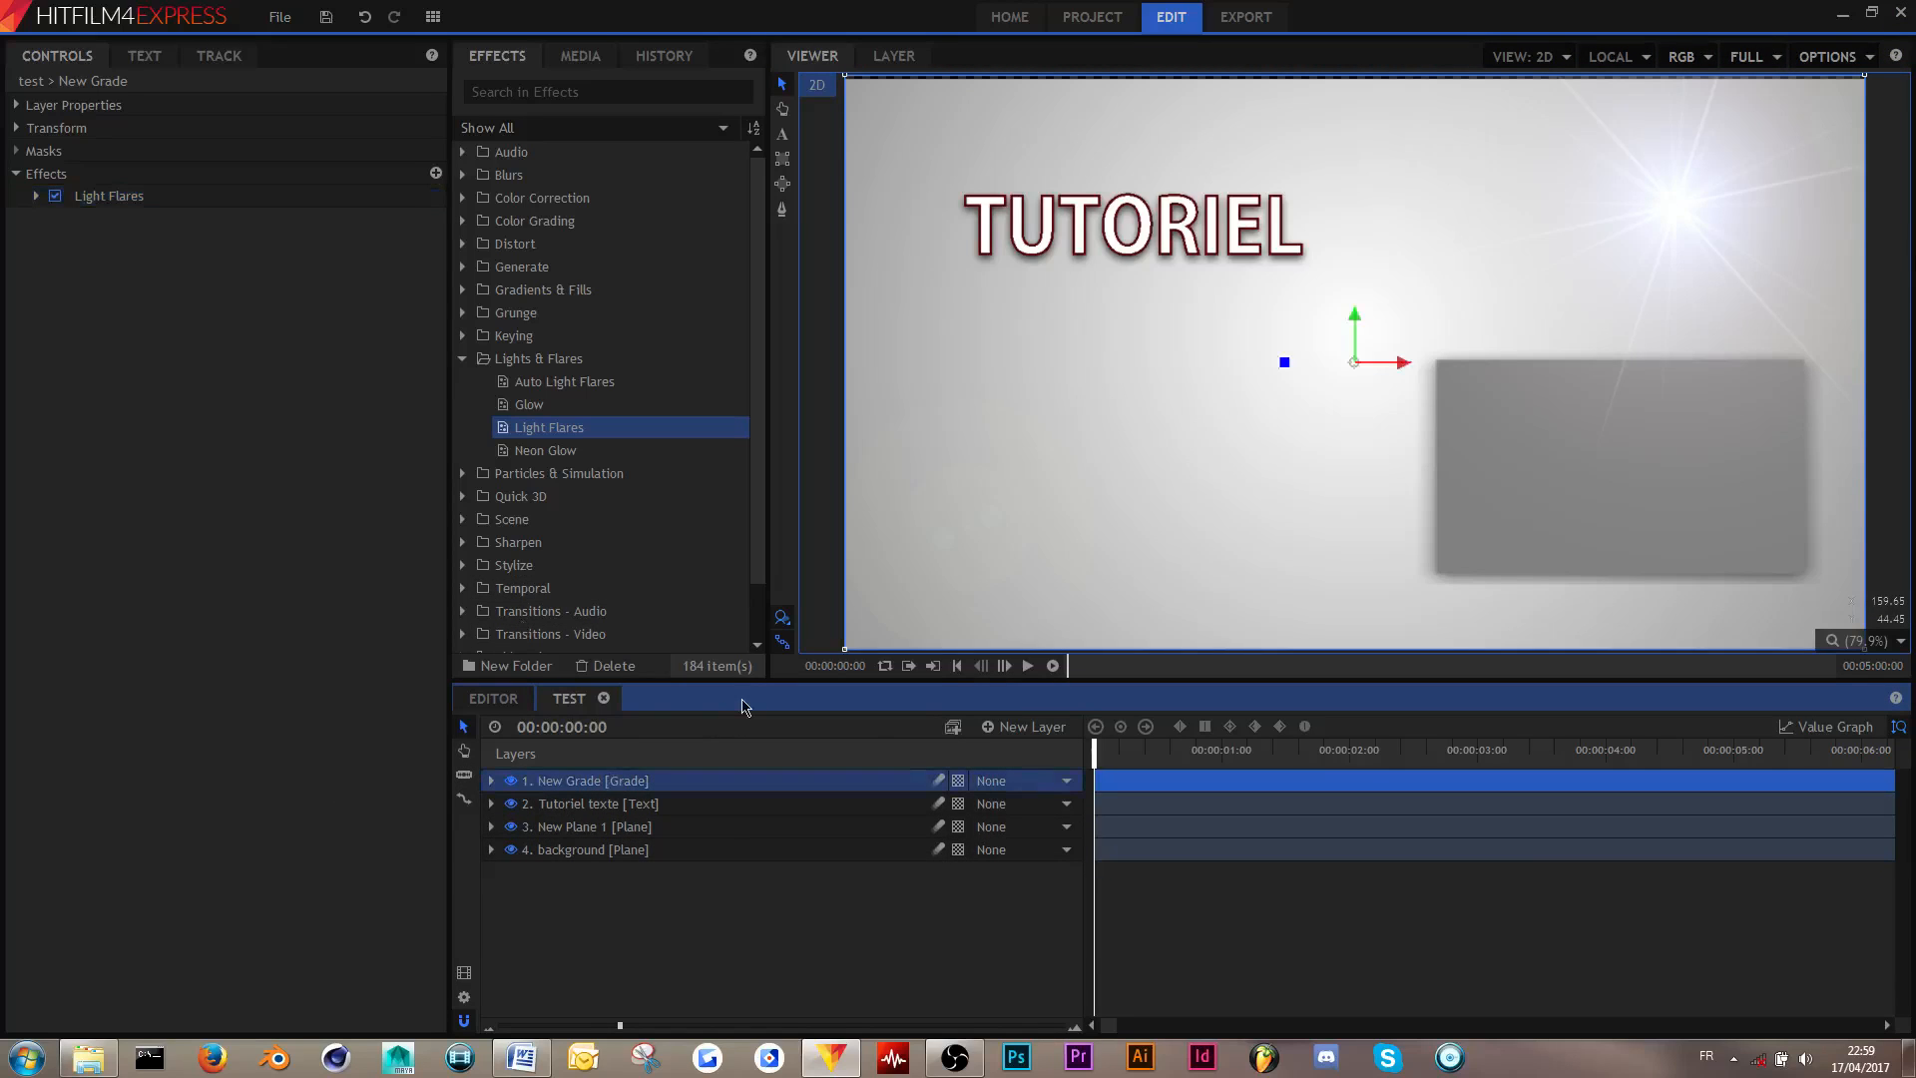
pyautogui.click(492, 781)
pyautogui.click(492, 781)
# - Try the Anamorphic spiked, Diffraction chromatic and DV camcorder flare types on the light flare
pyautogui.click(36, 196)
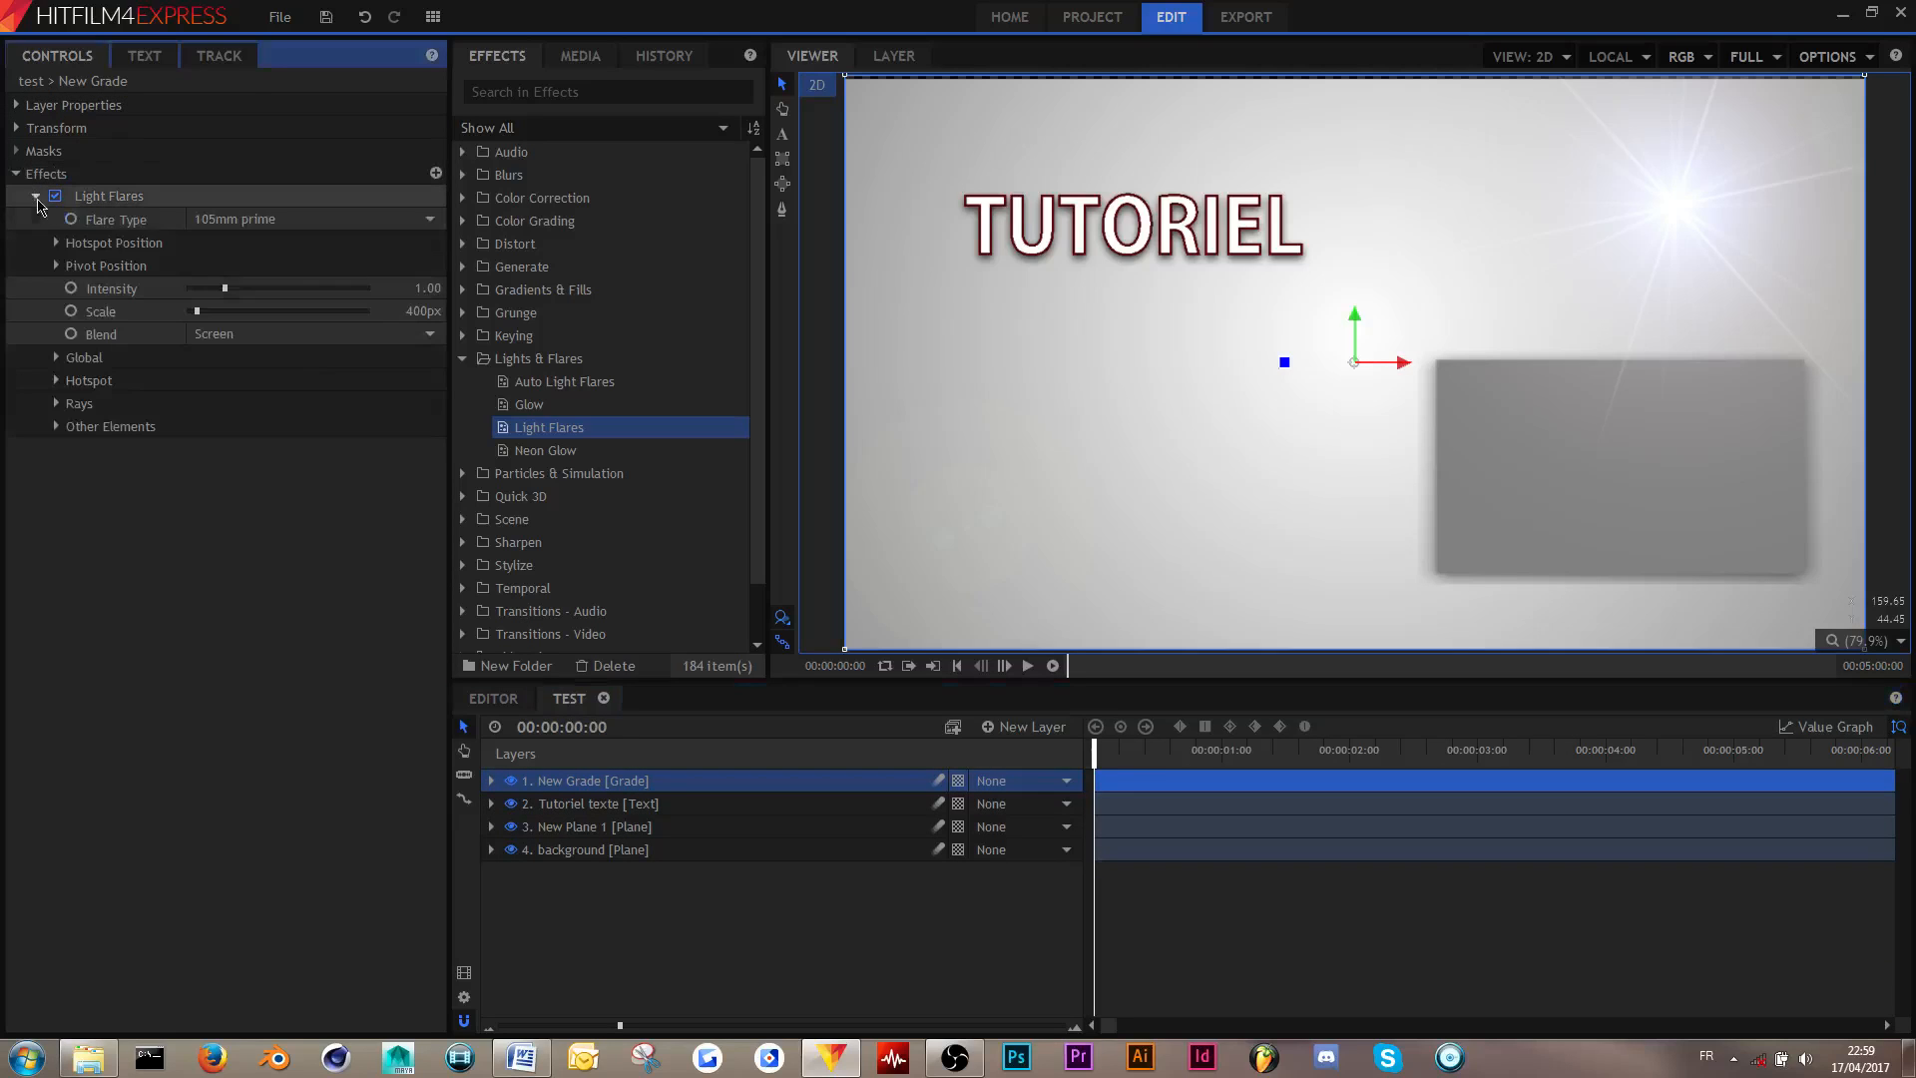
pyautogui.click(297, 221)
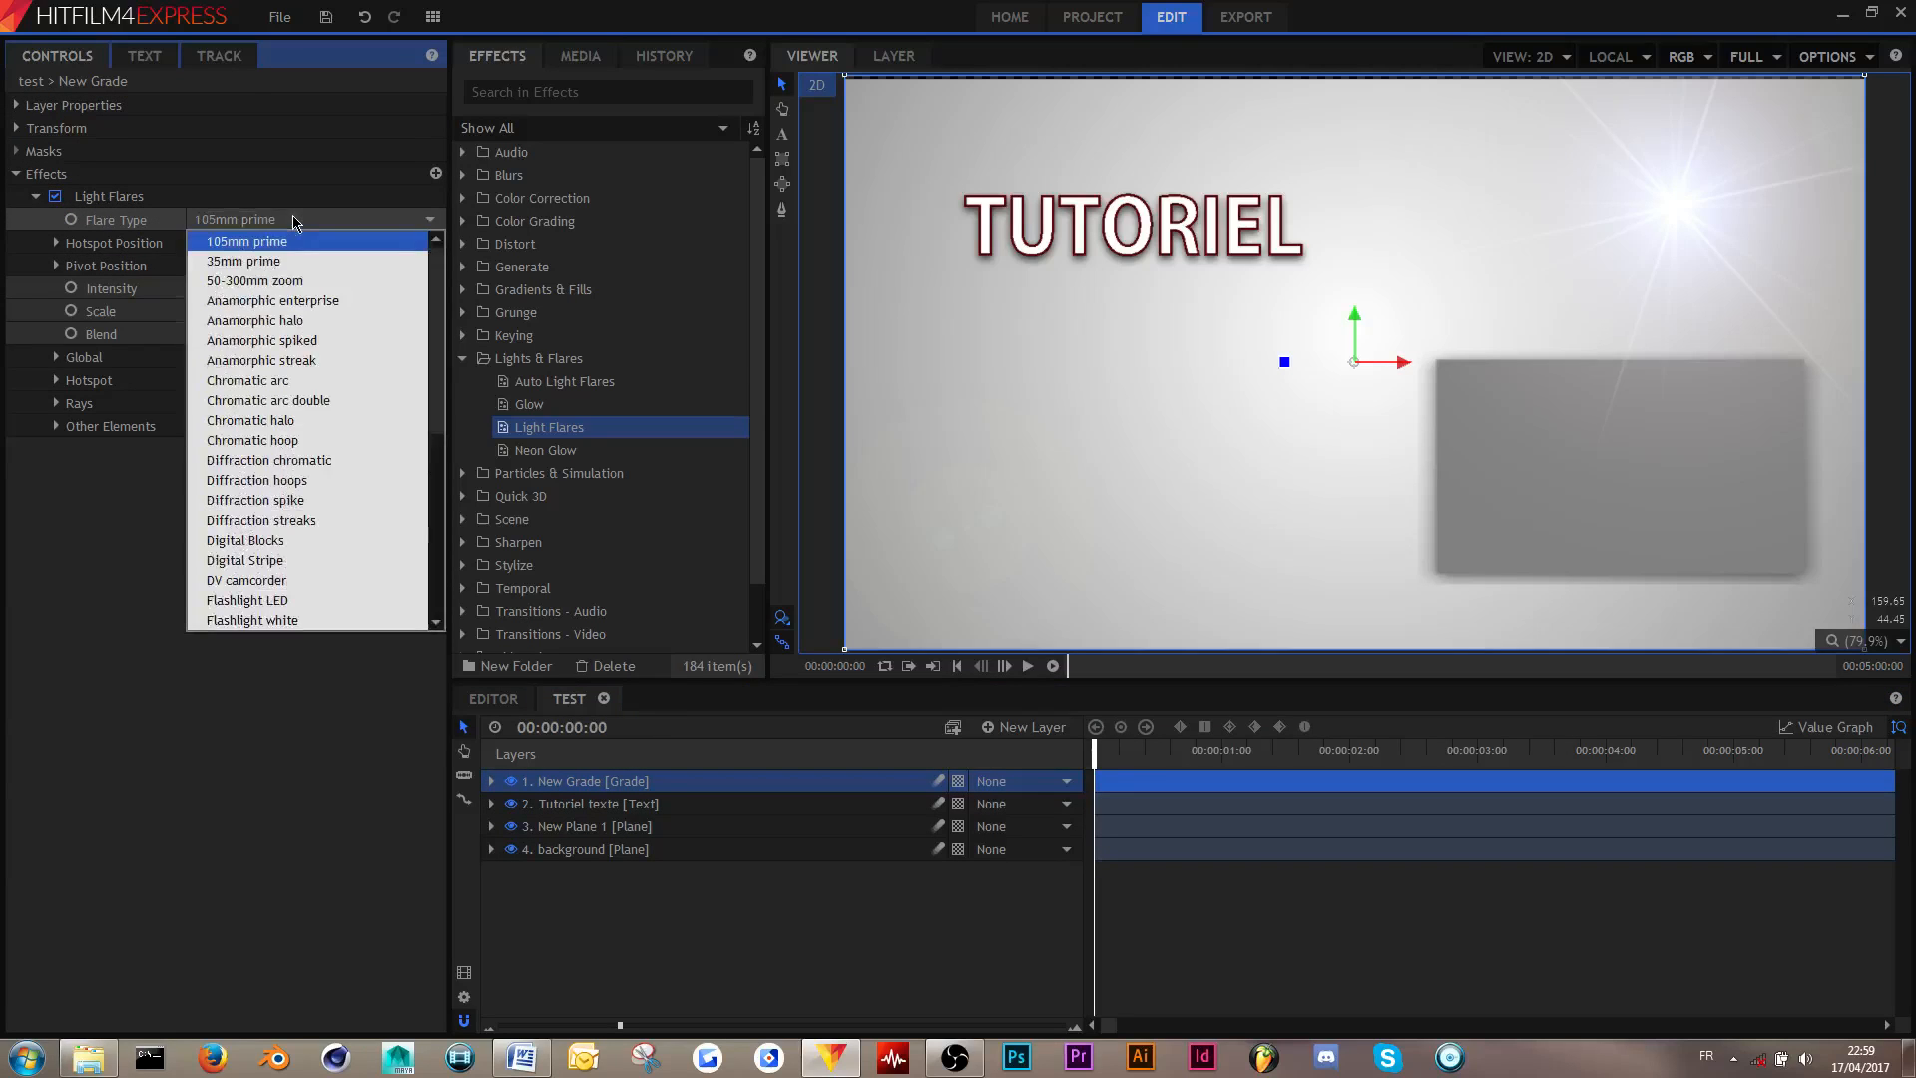
pyautogui.click(290, 340)
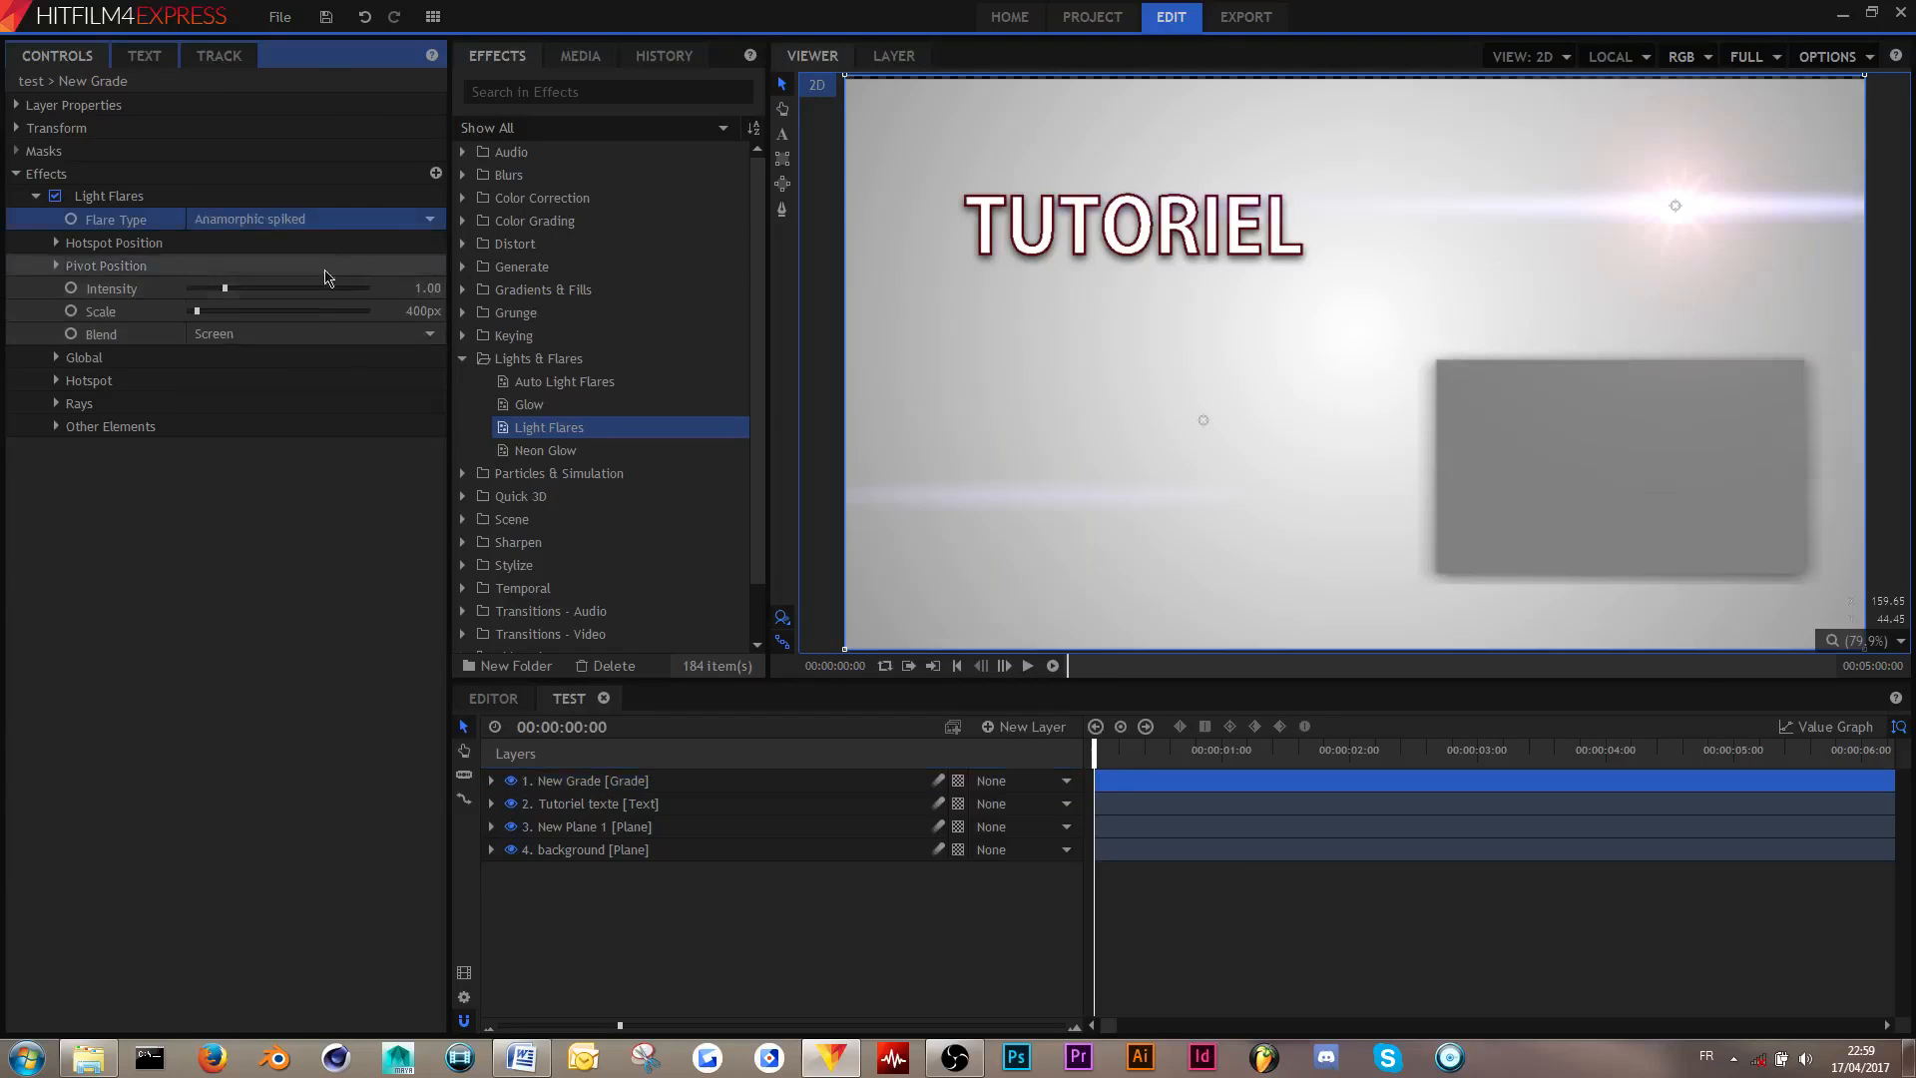
pyautogui.click(300, 219)
pyautogui.click(299, 460)
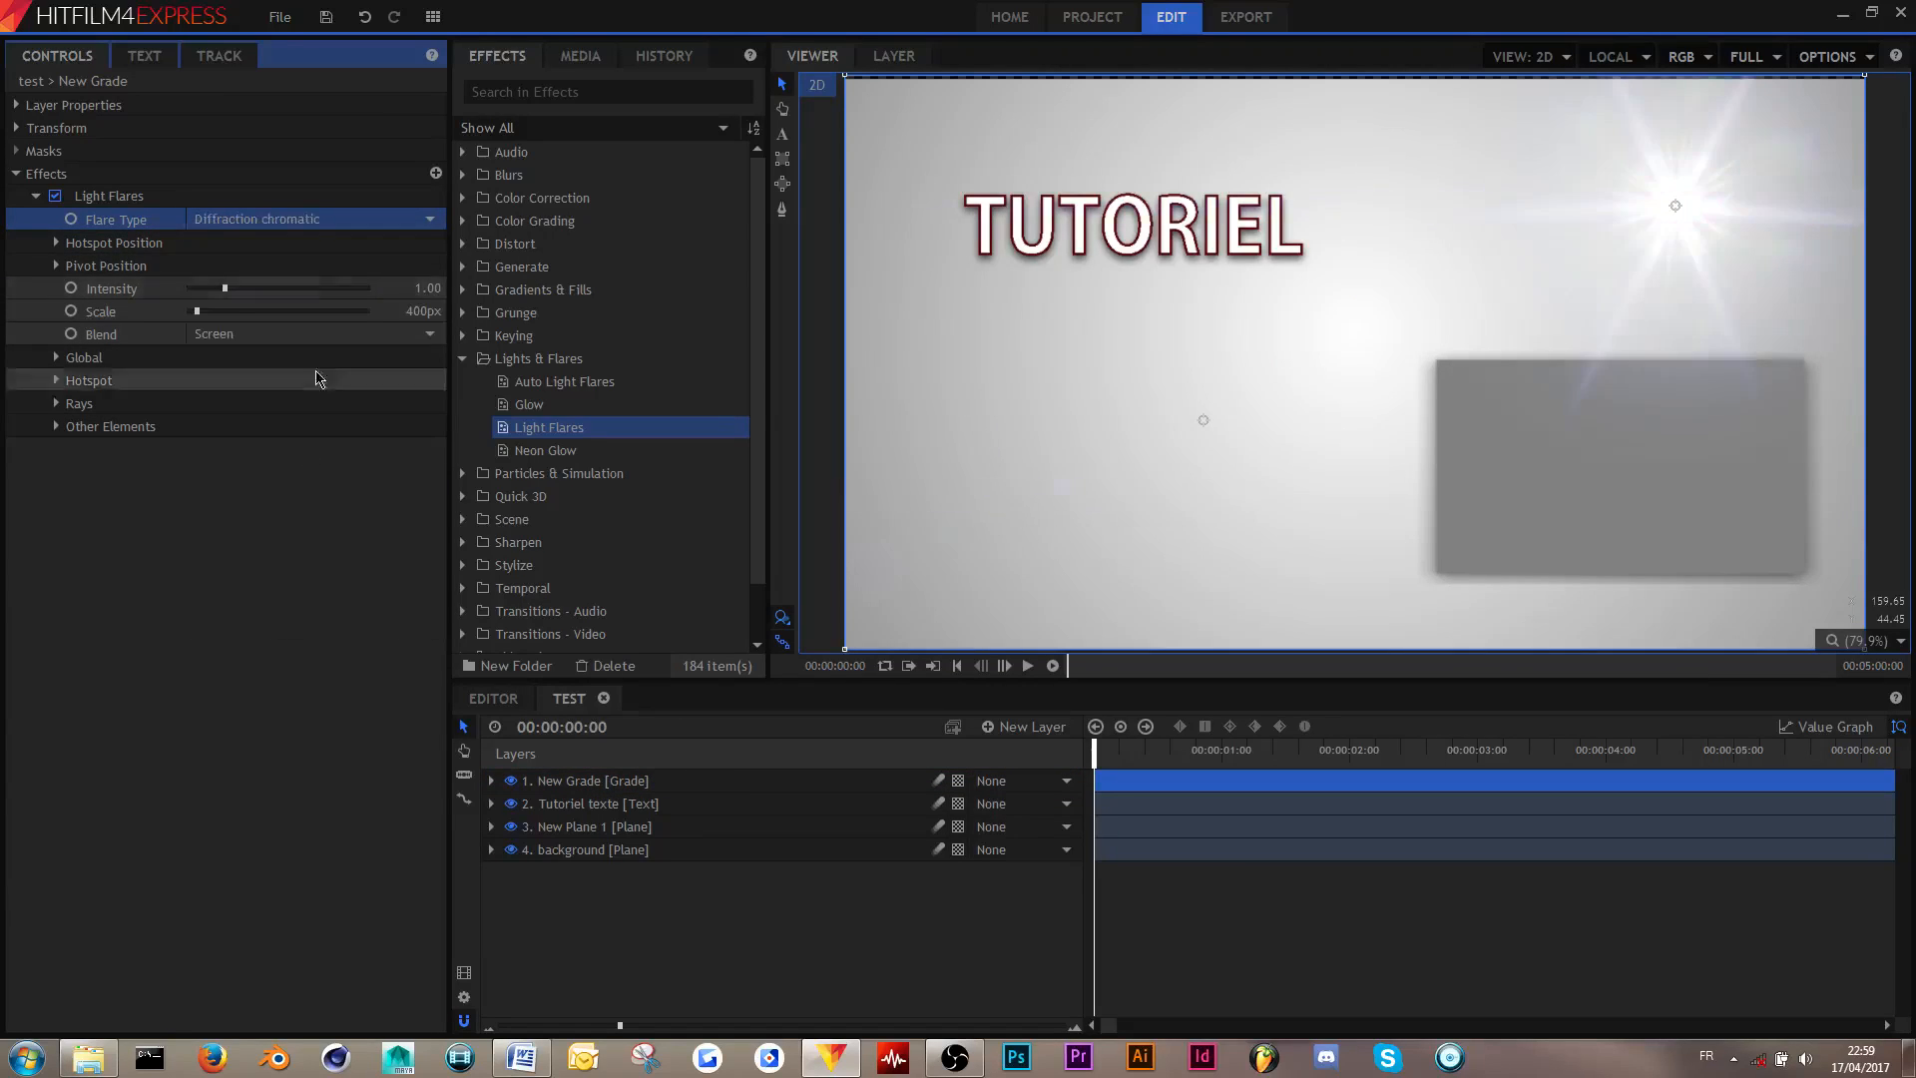
pyautogui.click(349, 218)
pyautogui.click(279, 583)
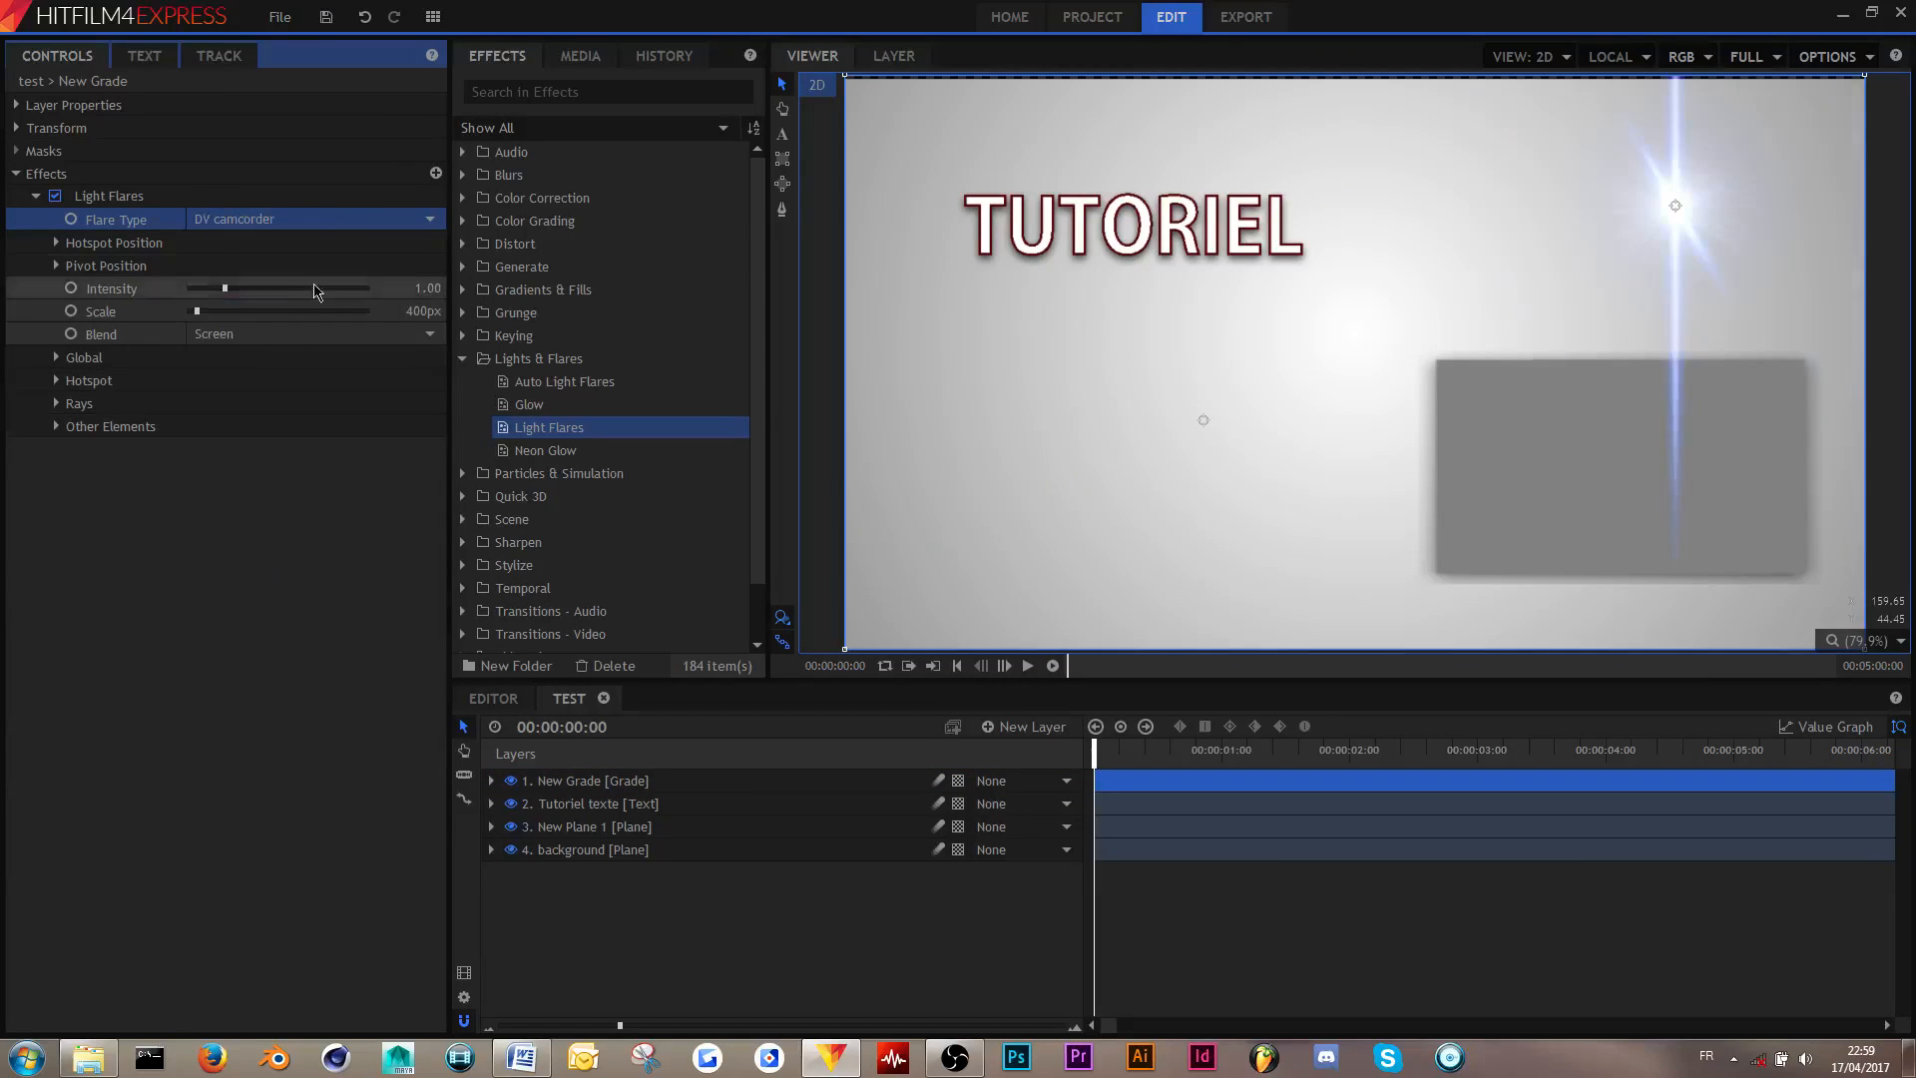
# - Try further flare types for the light flare, finishing with Laser spike
pyautogui.click(299, 218)
pyautogui.scroll(-4, 321, 544)
pyautogui.click(322, 544)
pyautogui.click(349, 220)
pyautogui.click(318, 560)
pyautogui.click(379, 219)
pyautogui.click(295, 372)
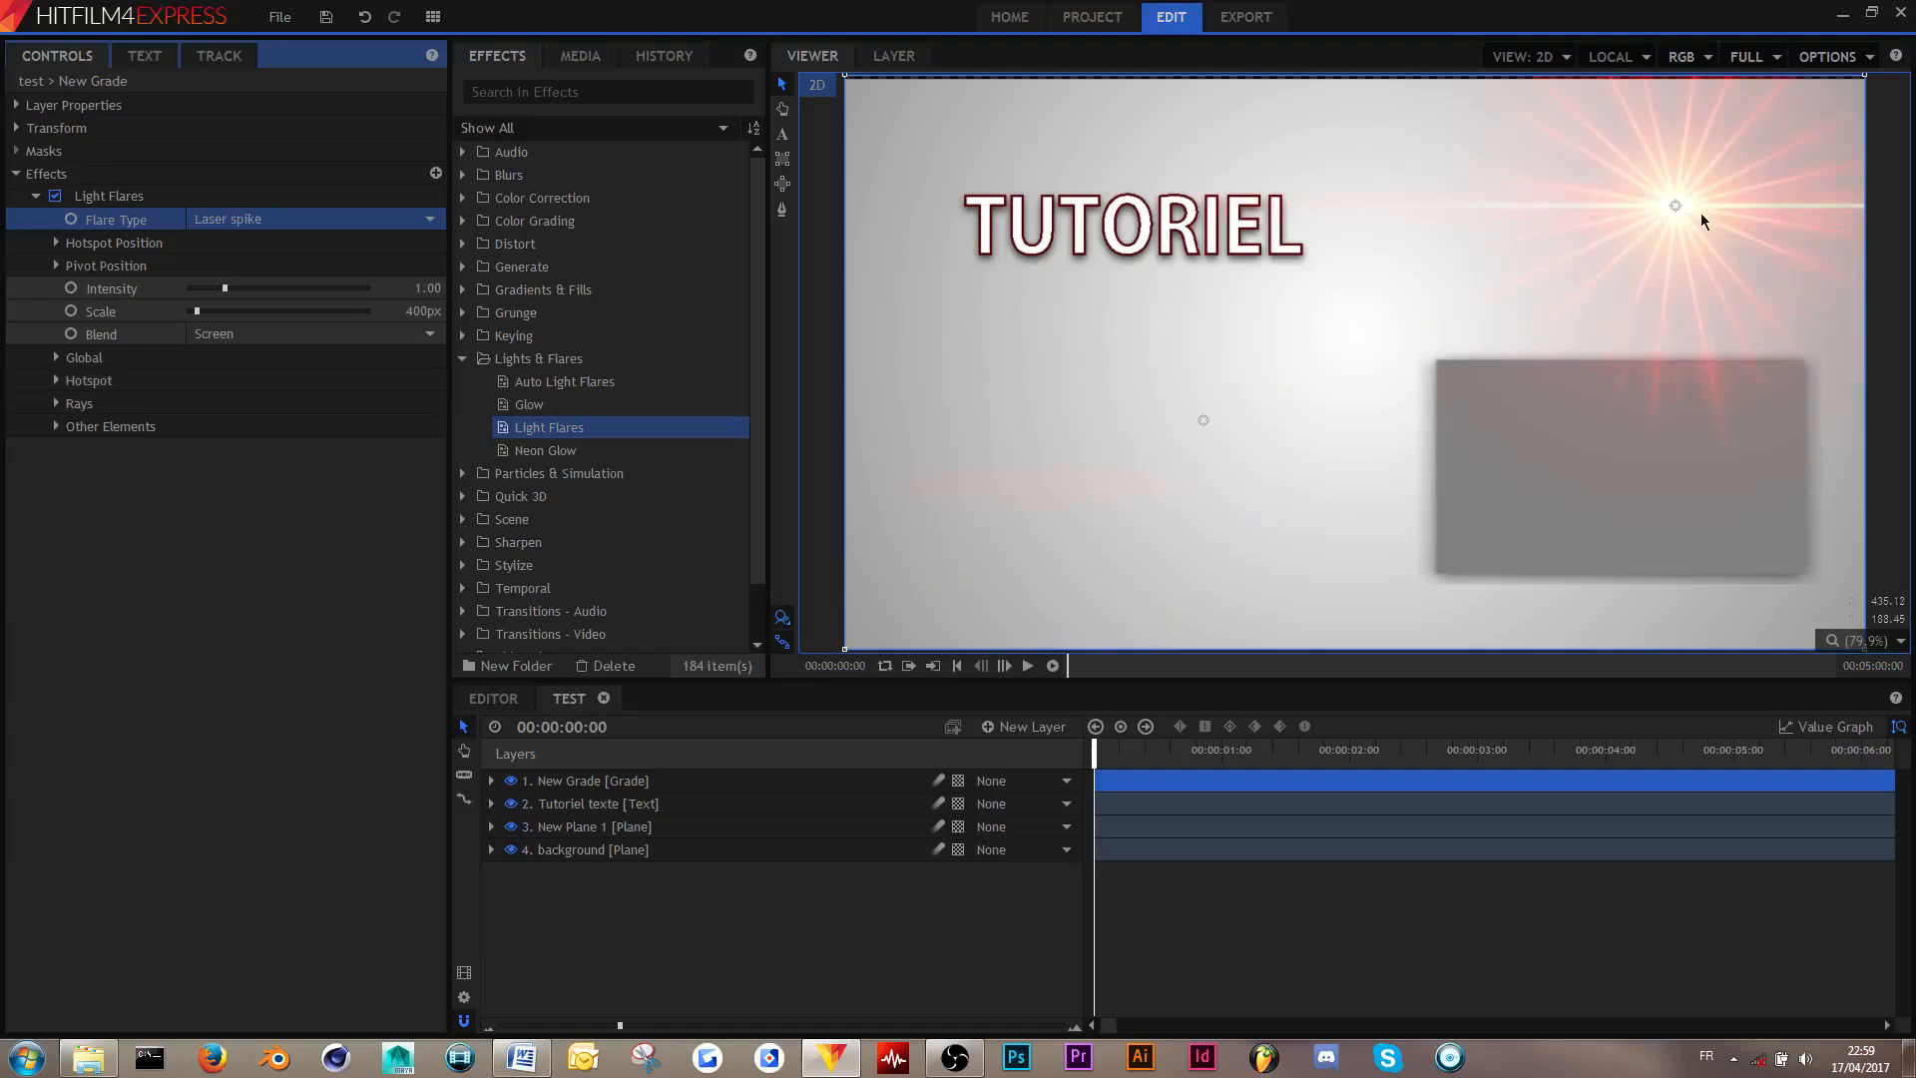
# - Move the flare's hotspot slightly down and left, and try the Anamorphic halo and Chromatic arc flare types
pyautogui.moveTo(1675, 205); pyautogui.dragTo(1650, 251)
pyautogui.click(384, 220)
pyautogui.scroll(6, 335, 304)
pyautogui.click(312, 337)
pyautogui.click(342, 214)
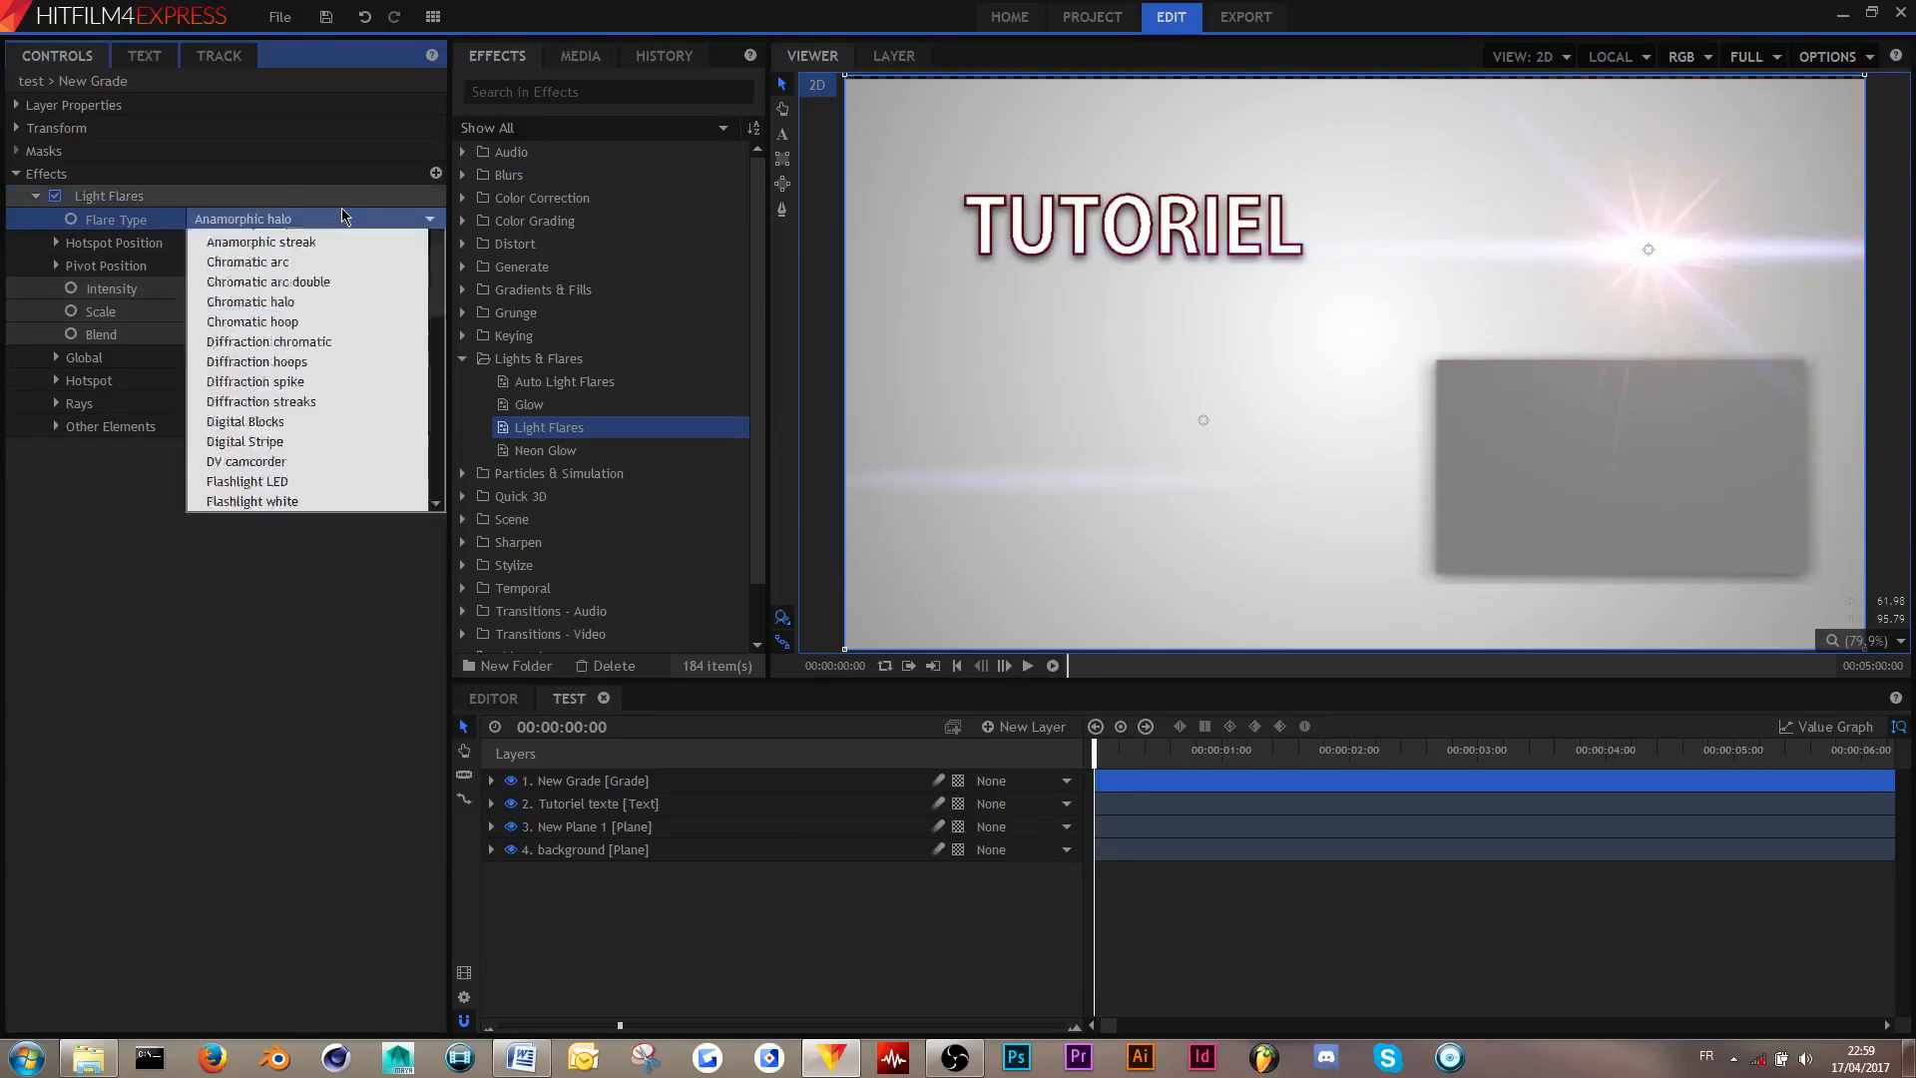
pyautogui.click(299, 380)
# - Try the Chromatic halo, Diffraction spike and Soft spike flare types on the light flare
pyautogui.click(399, 220)
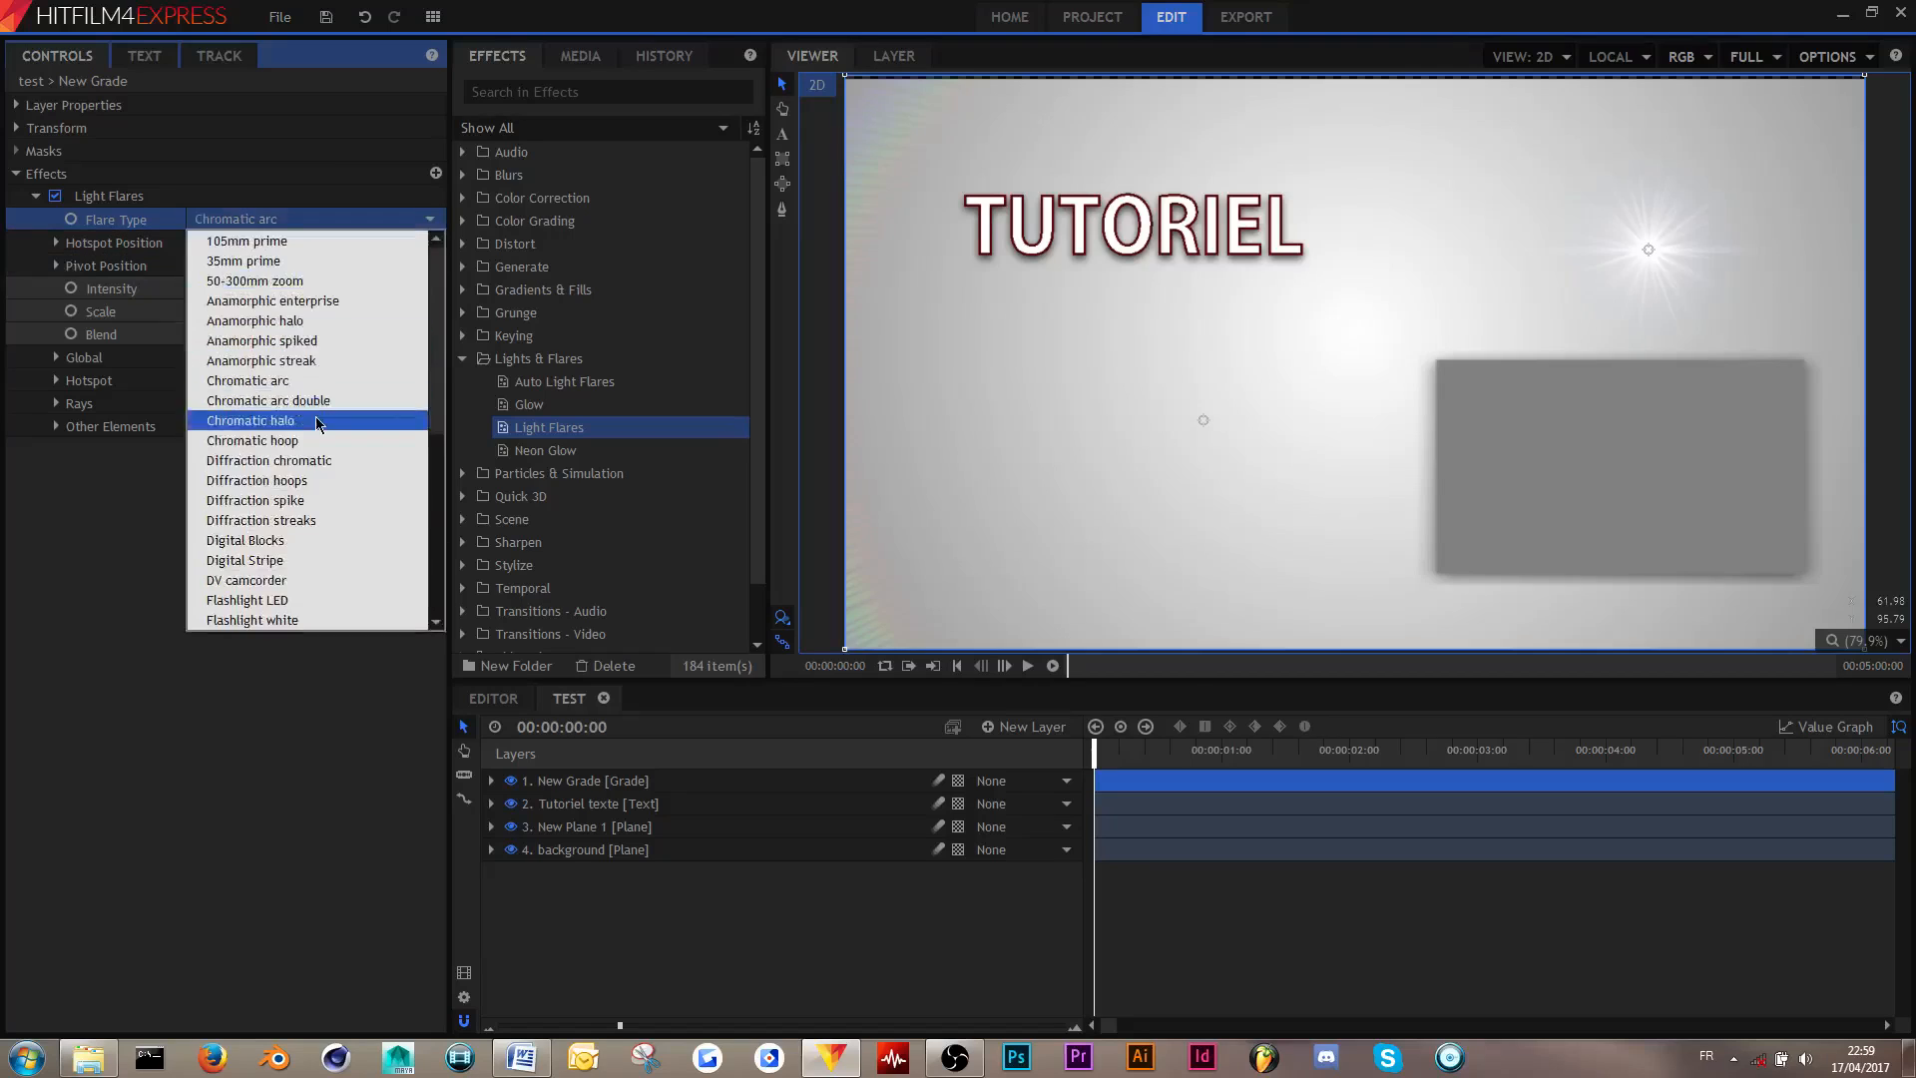
pyautogui.click(317, 423)
pyautogui.click(344, 219)
pyautogui.click(300, 500)
pyautogui.click(345, 220)
pyautogui.scroll(-5, 320, 449)
pyautogui.click(320, 468)
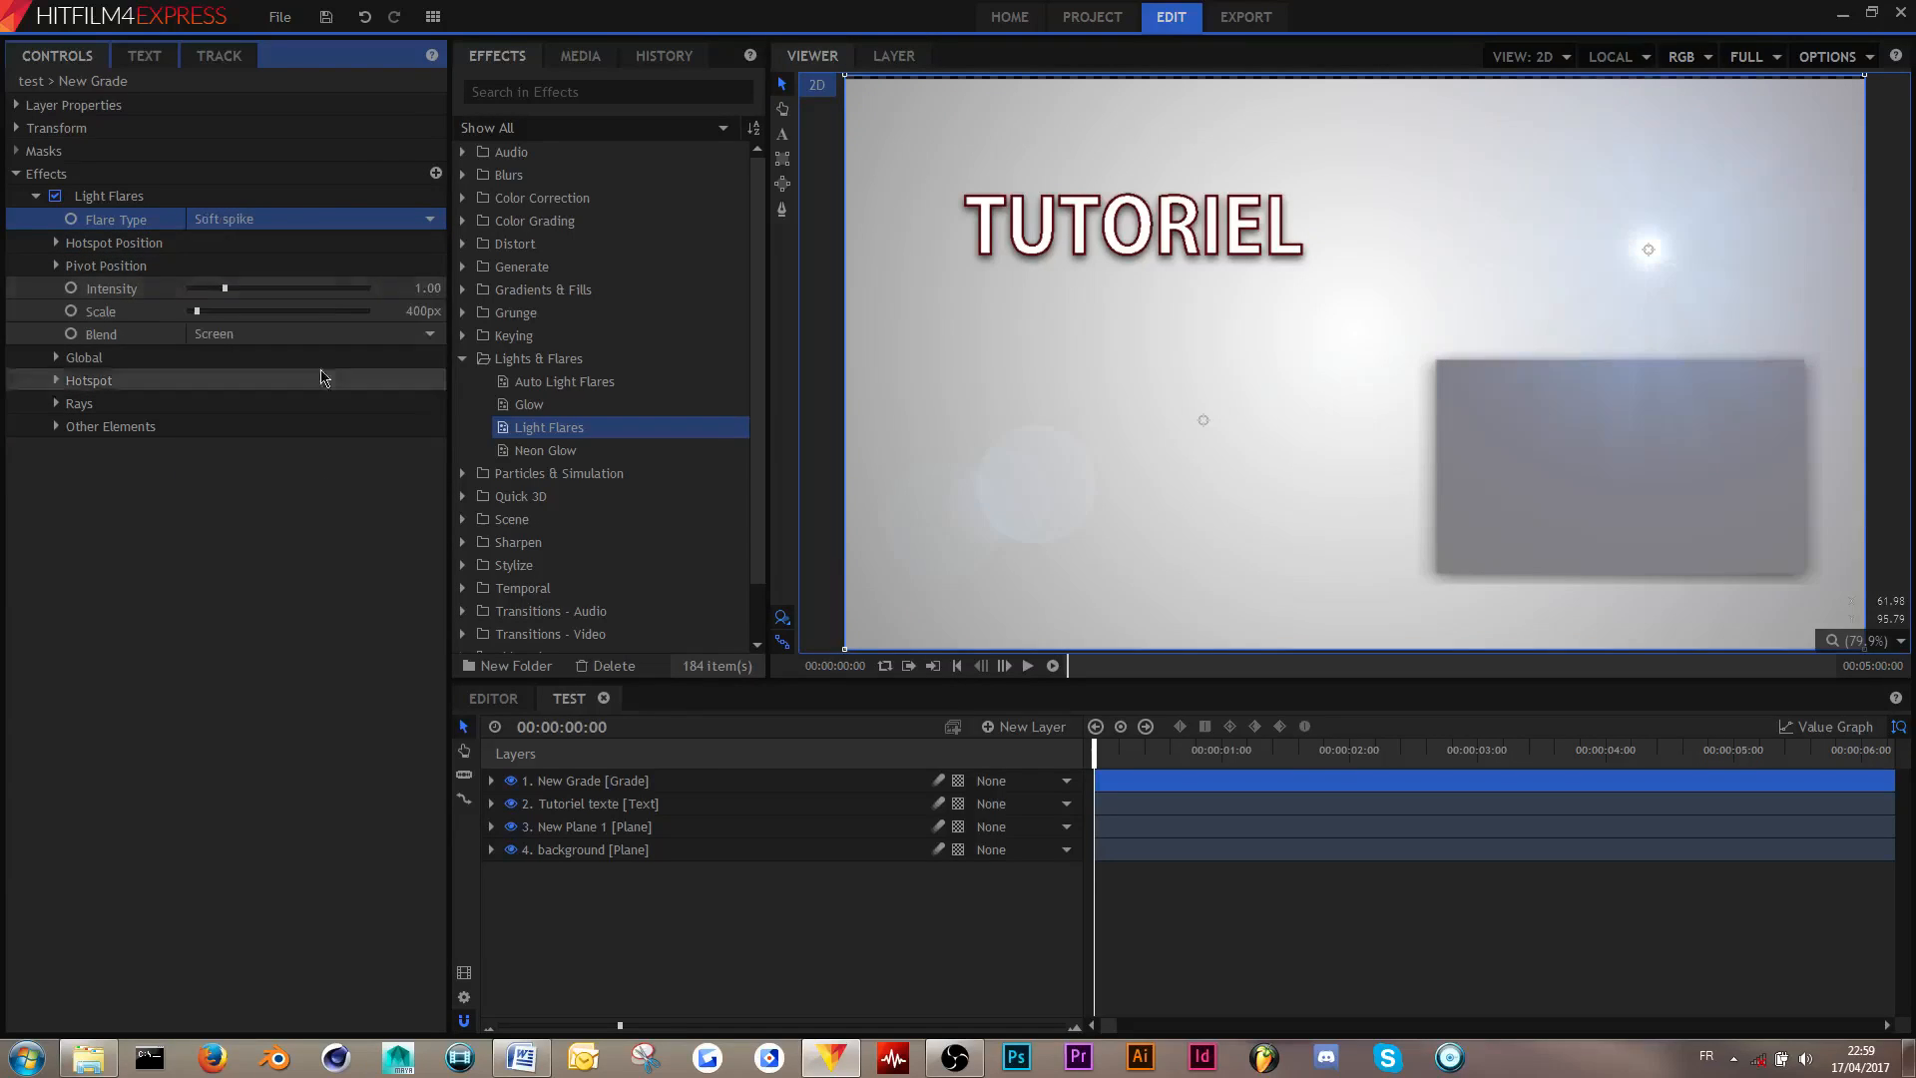
# - Try the Lightsword clash blue and 35mm prime flare types, settling on Anamorphic halo for the light flare
pyautogui.click(321, 222)
pyautogui.click(319, 397)
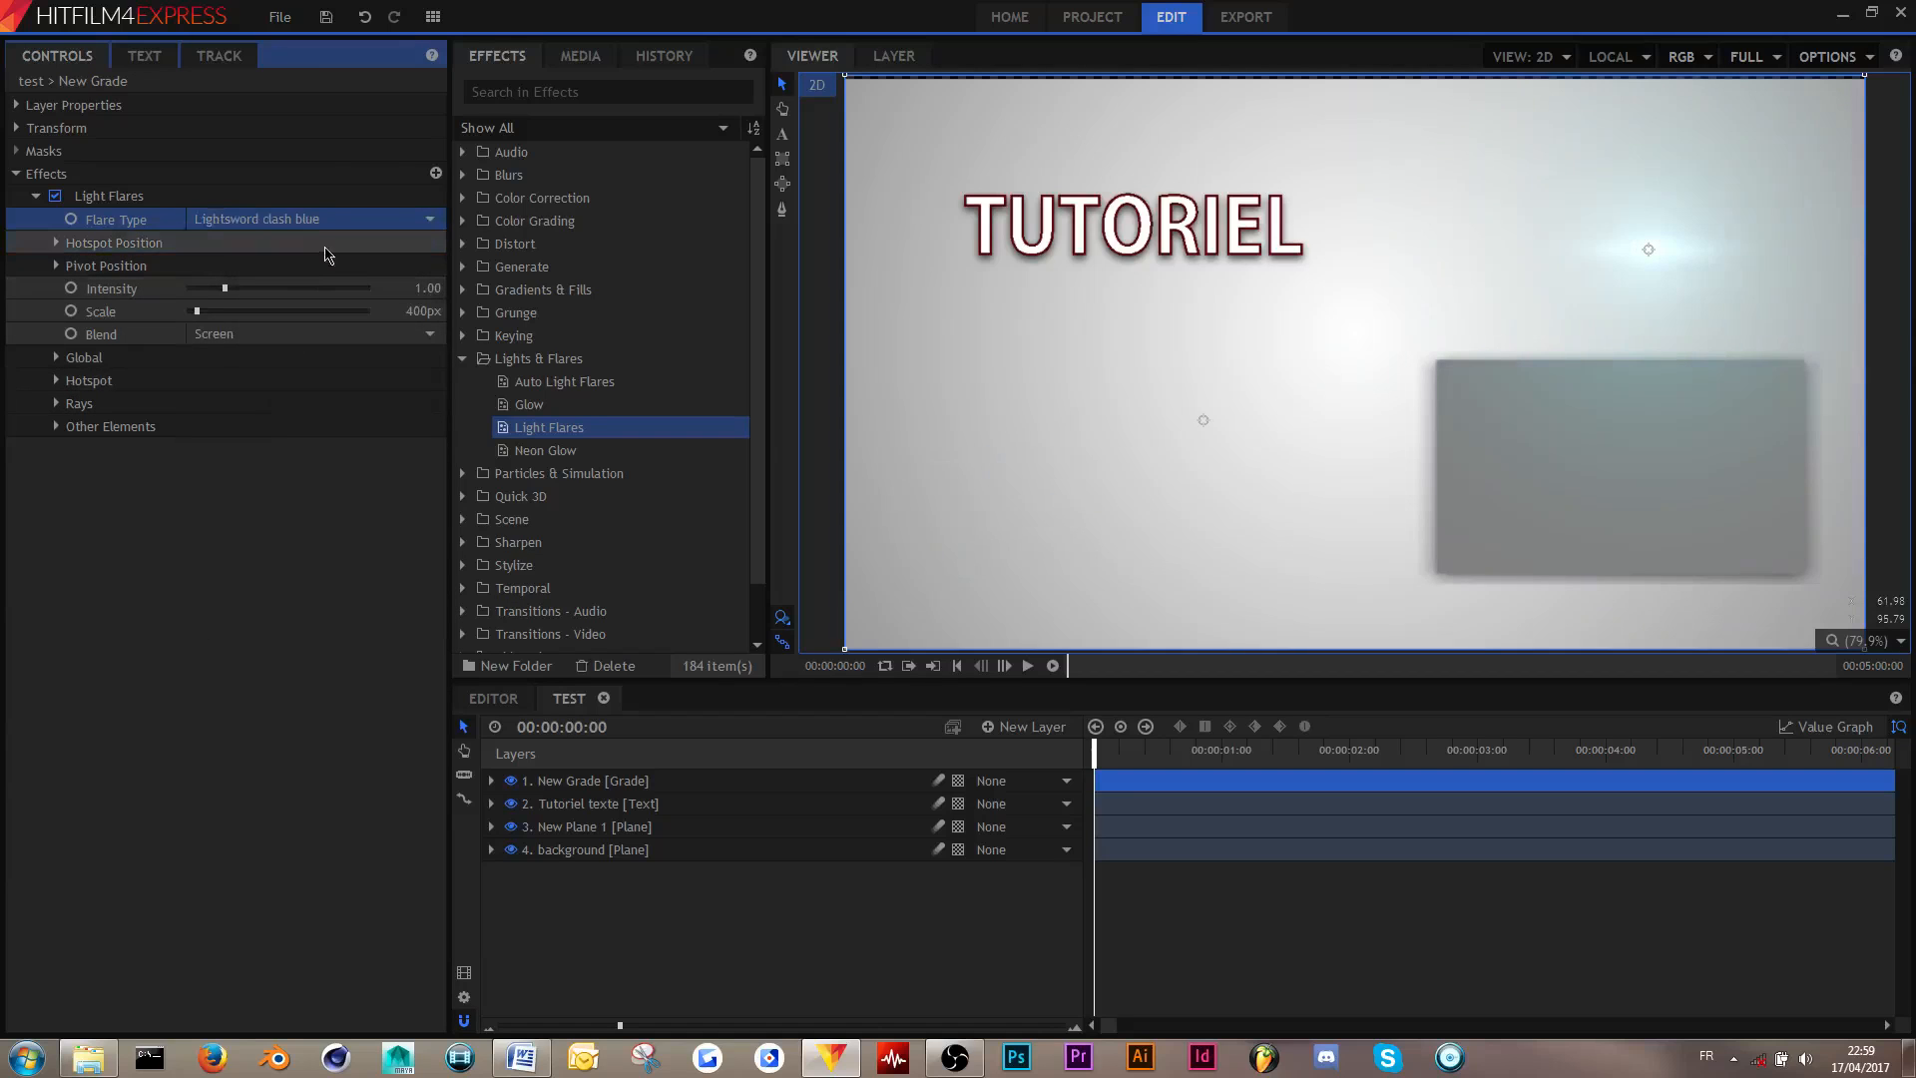
pyautogui.click(321, 222)
pyautogui.click(297, 258)
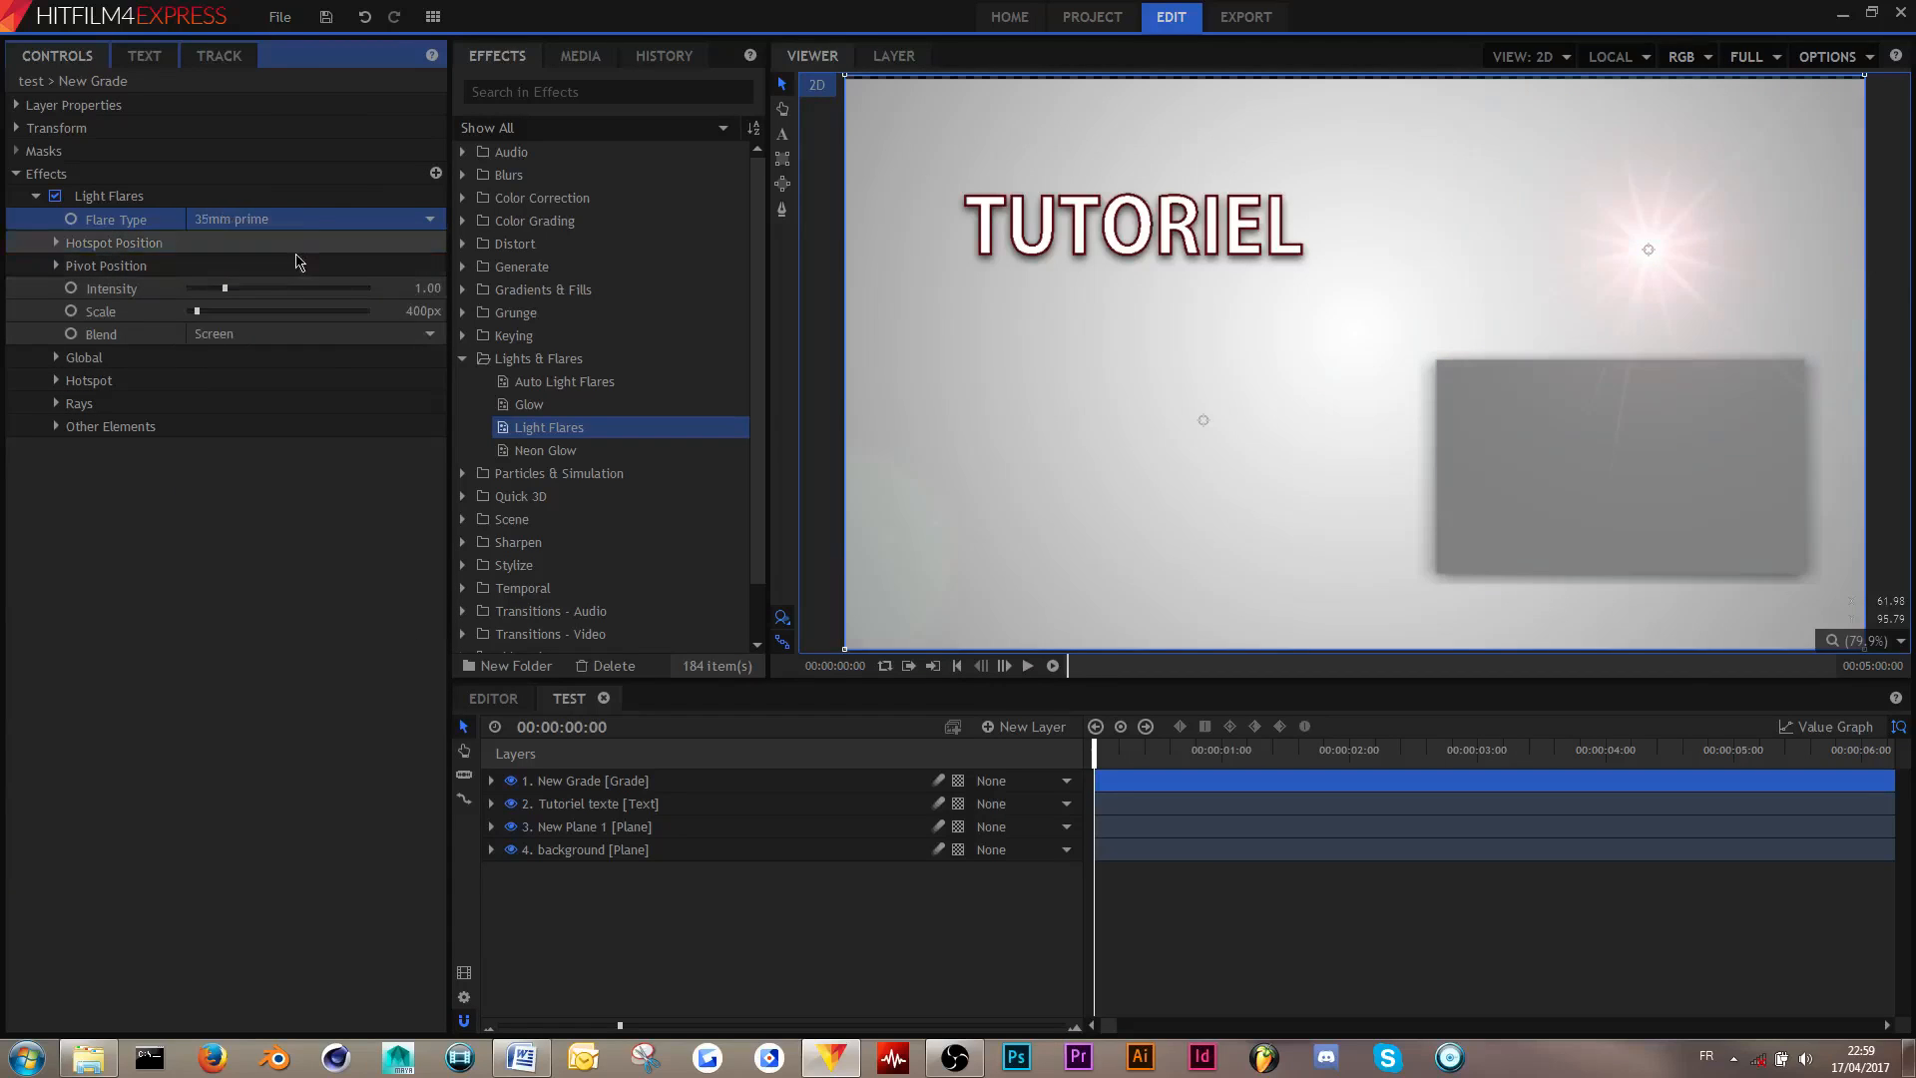
pyautogui.click(332, 221)
pyautogui.click(332, 299)
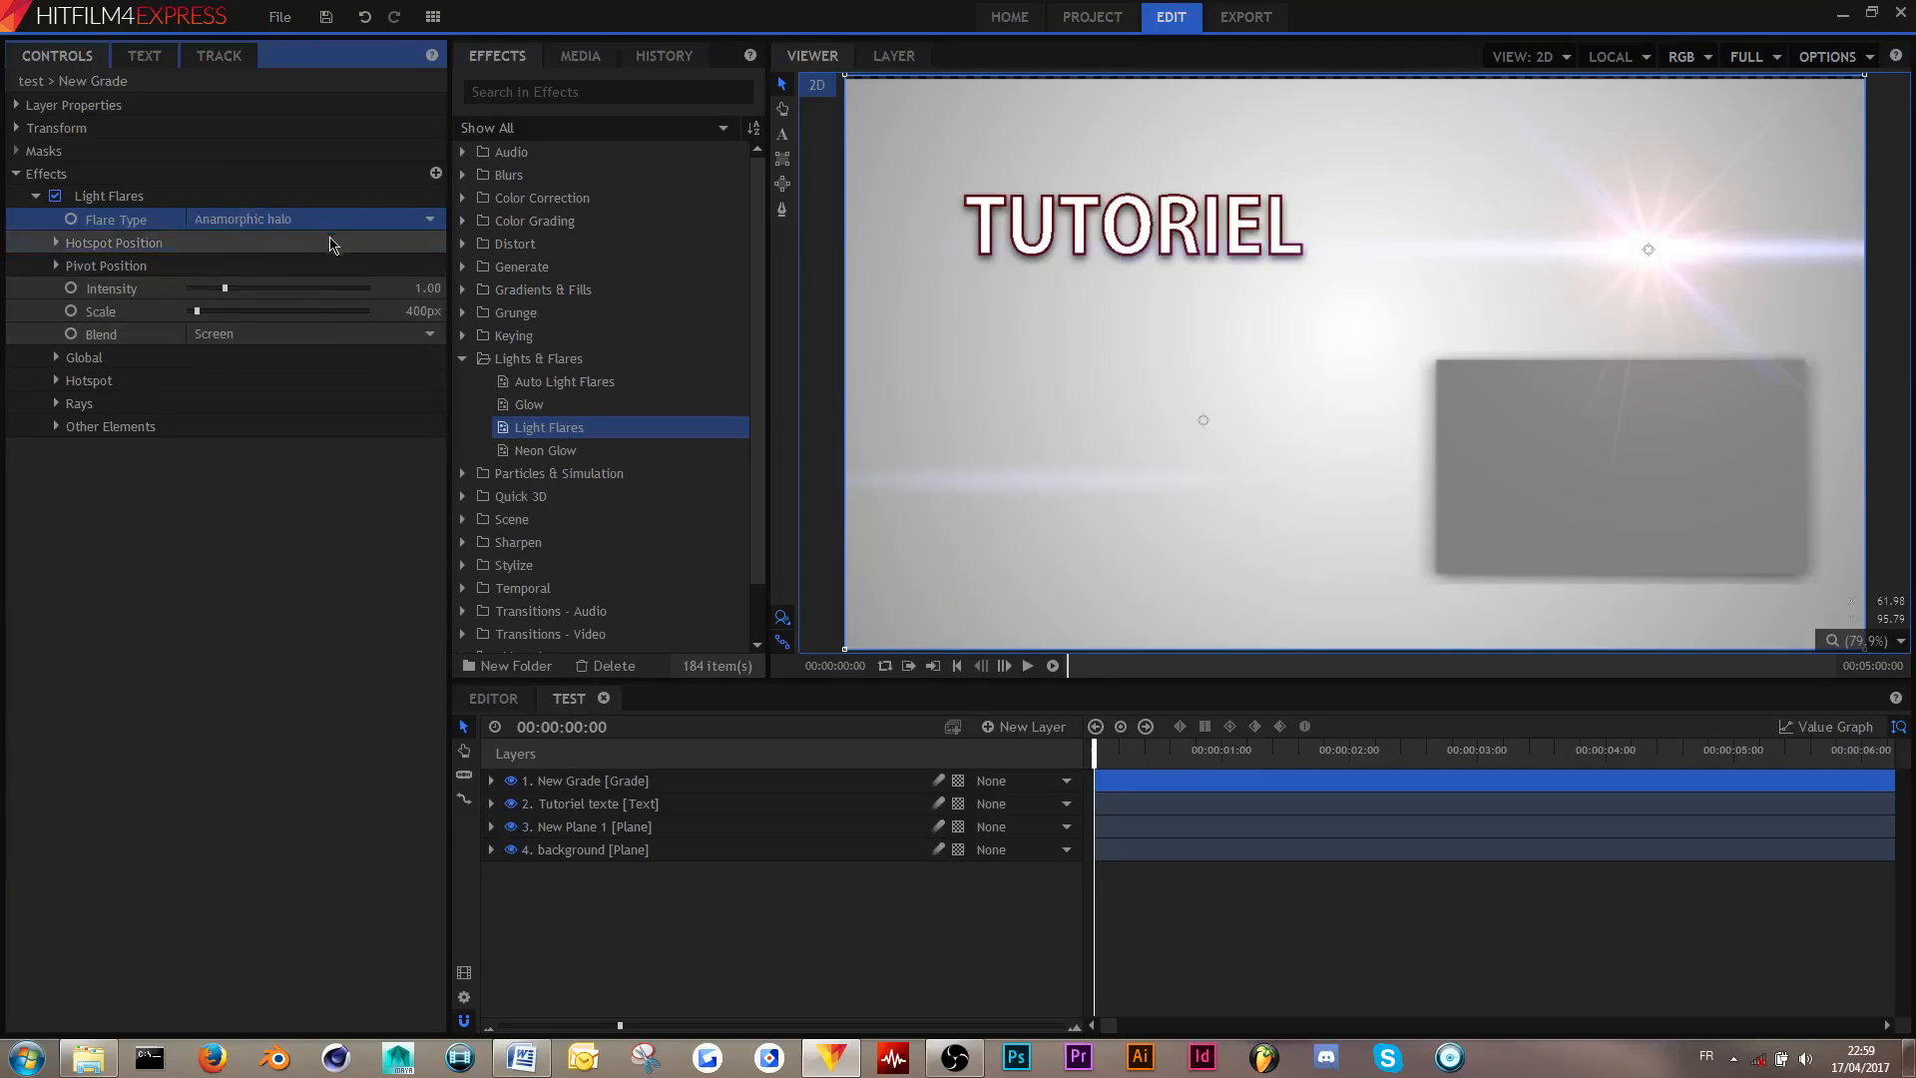
# - Place the flare's hotspot near the grey plane's upper-right corner and its pivot in the canvas's lower middle
pyautogui.moveTo(1658, 253); pyautogui.dragTo(1741, 175)
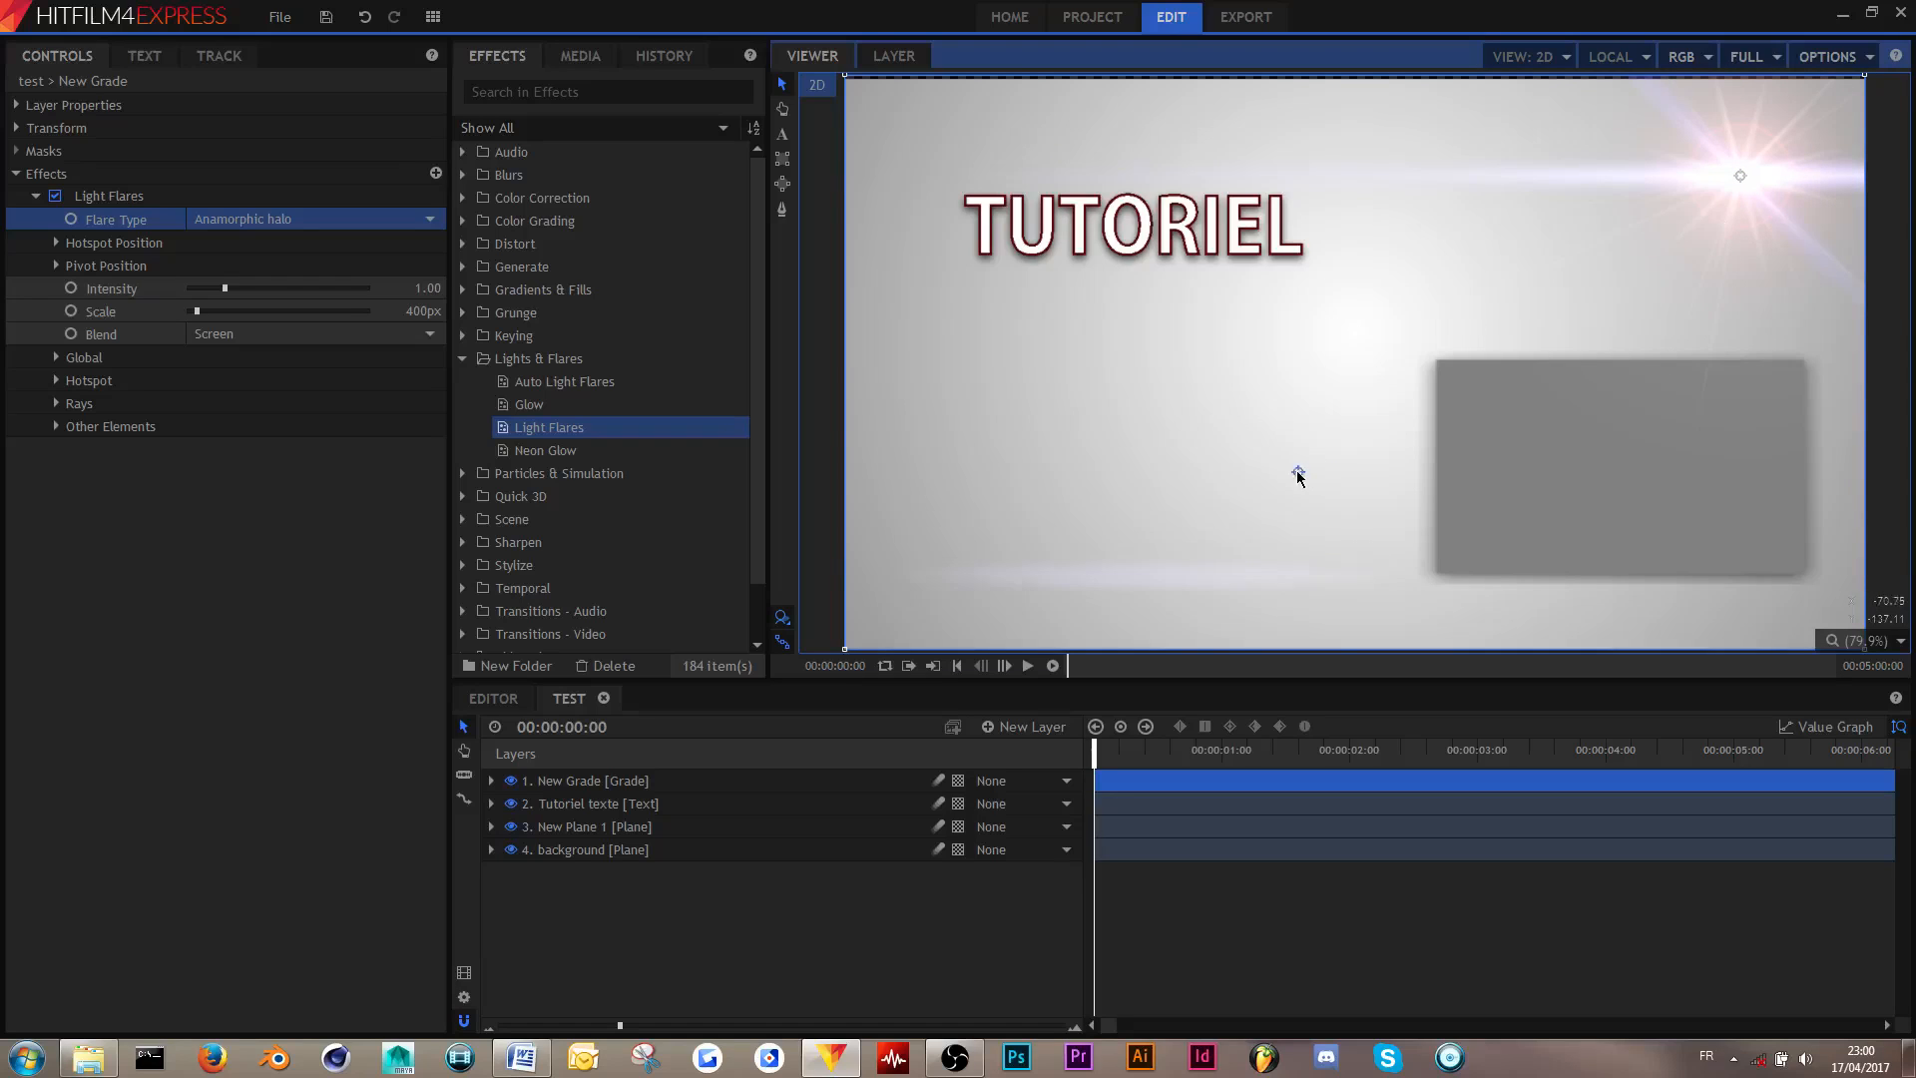
pyautogui.moveTo(1736, 177)
pyautogui.mouseDown()
pyautogui.moveTo(1724, 199)
pyautogui.moveTo(1733, 172)
pyautogui.mouseUp()
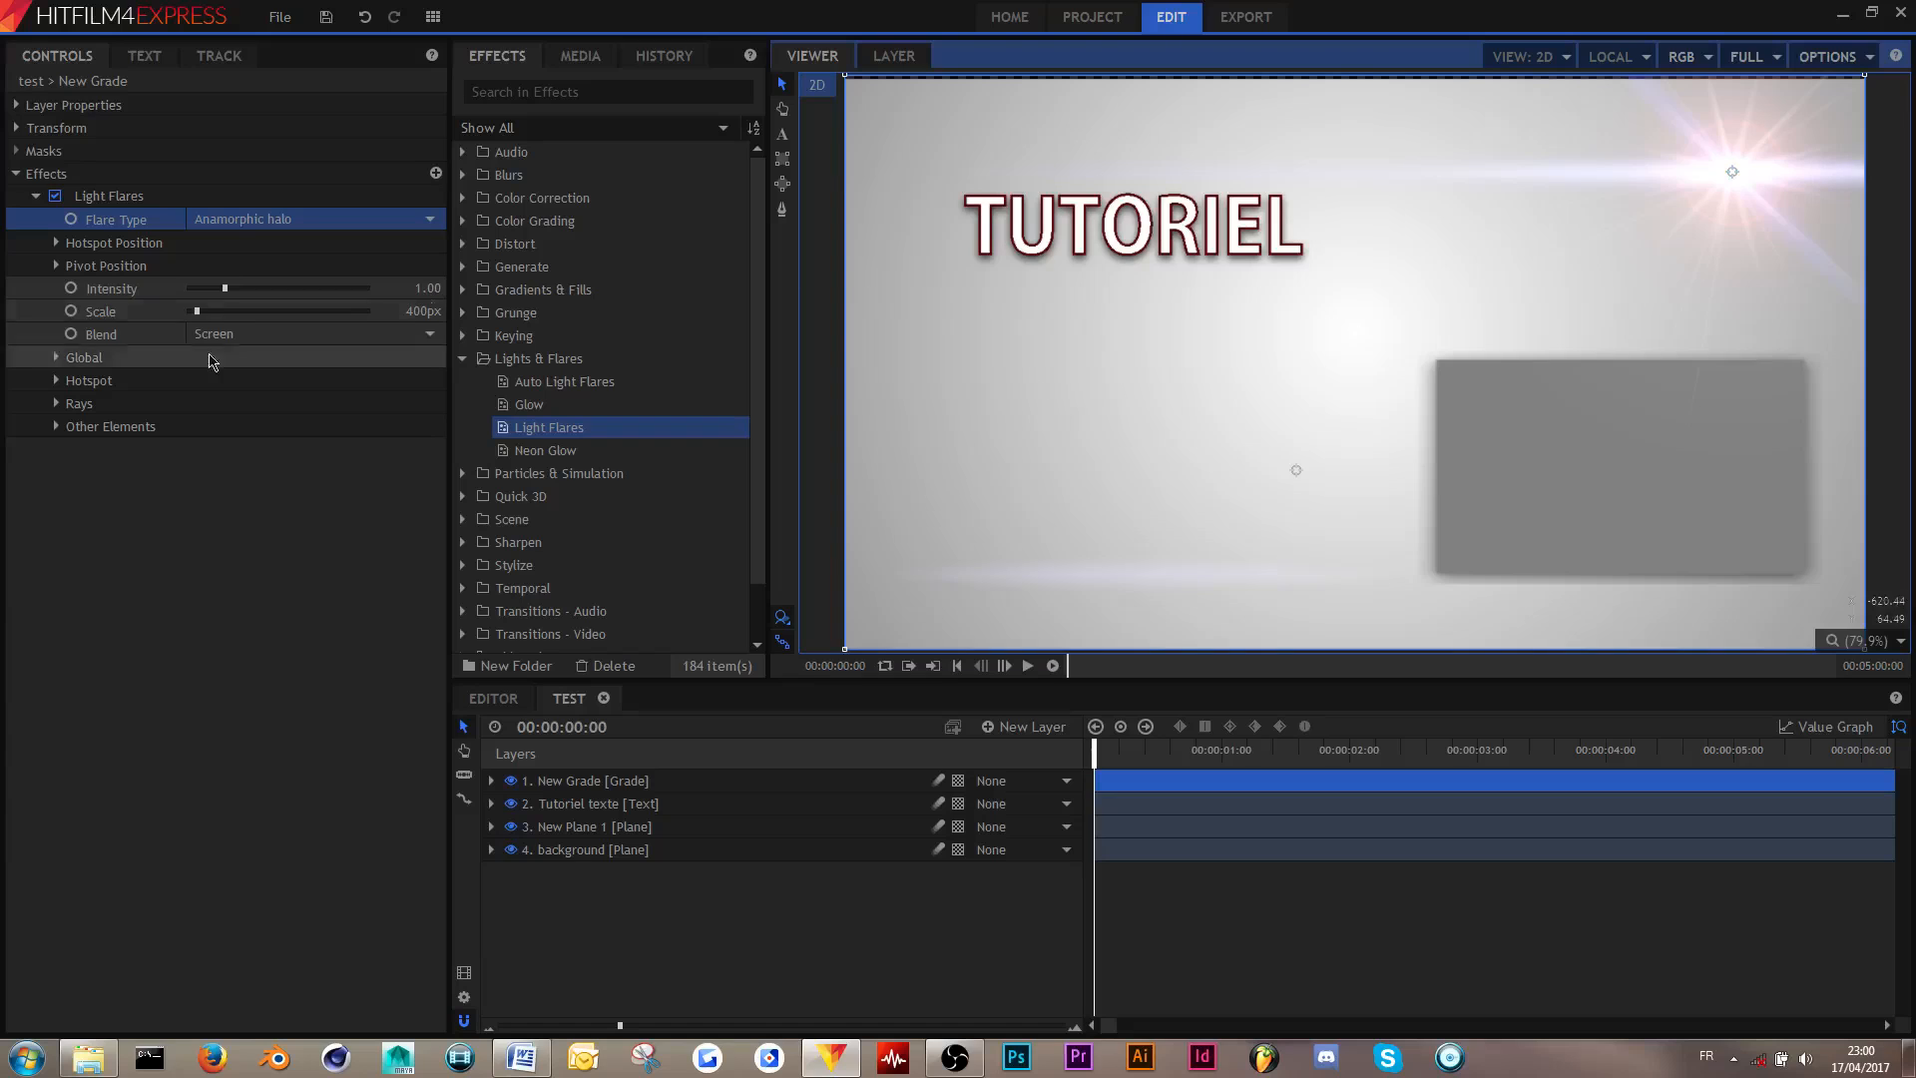
pyautogui.moveTo(1296, 470)
pyautogui.mouseDown()
pyautogui.moveTo(1284, 363)
pyautogui.moveTo(1361, 240)
pyautogui.moveTo(1254, 415)
pyautogui.moveTo(1258, 483)
pyautogui.moveTo(1258, 451)
pyautogui.mouseUp()
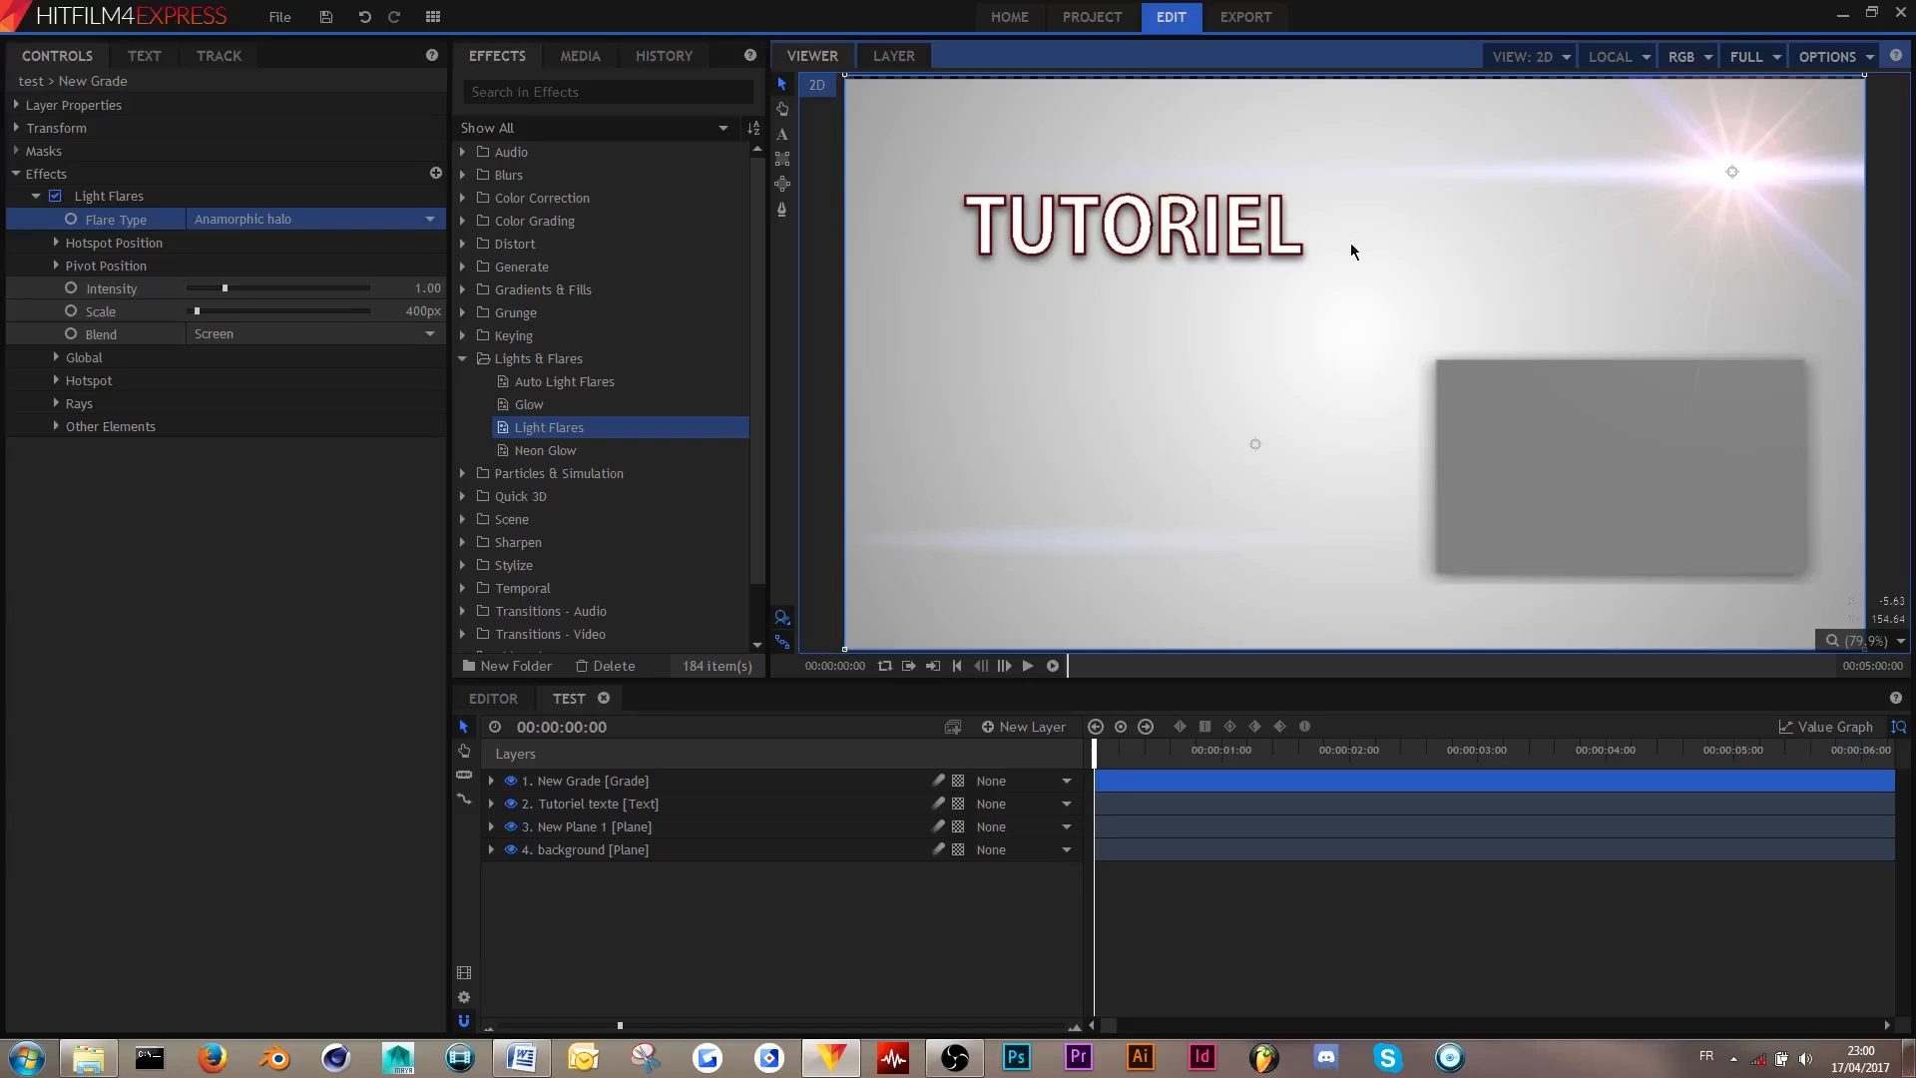
pyautogui.moveTo(1728, 168); pyautogui.dragTo(1769, 363)
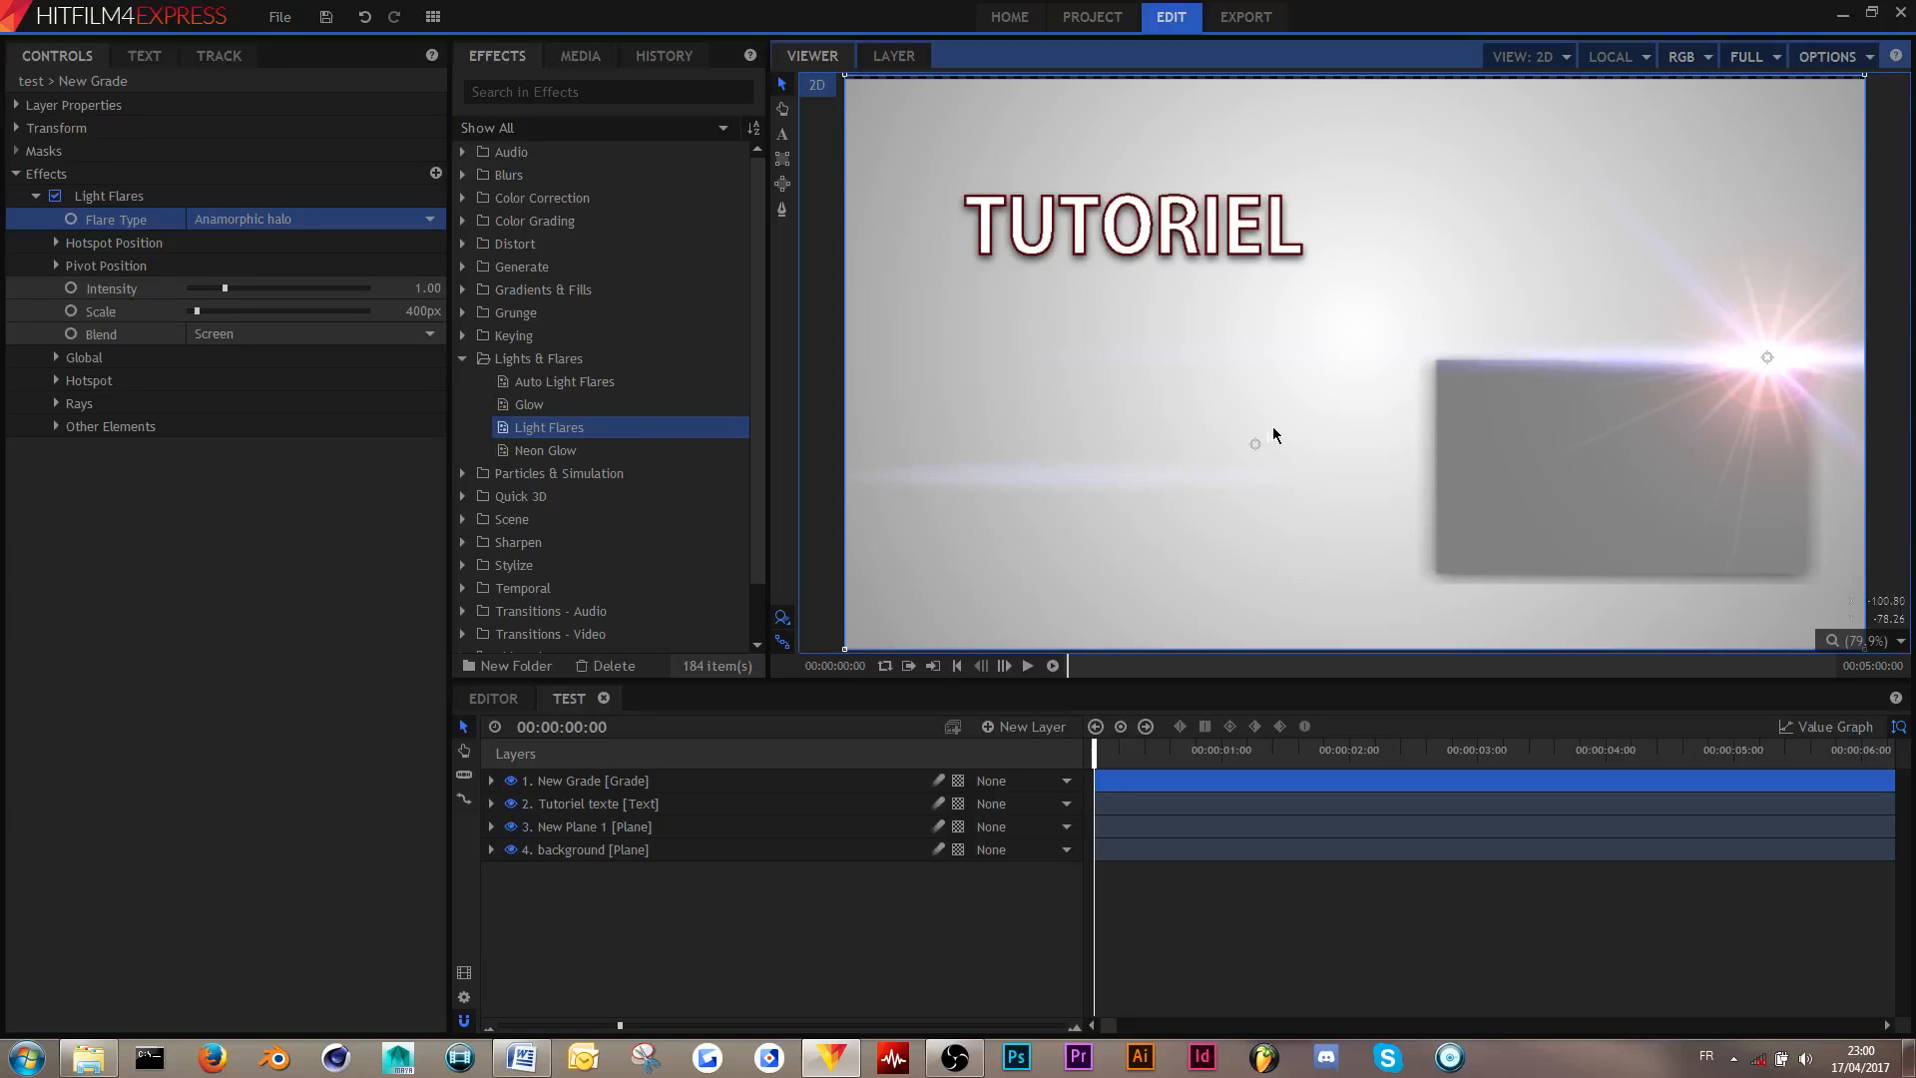
pyautogui.moveTo(1254, 449); pyautogui.dragTo(1266, 544)
pyautogui.moveTo(1775, 351); pyautogui.dragTo(1765, 359)
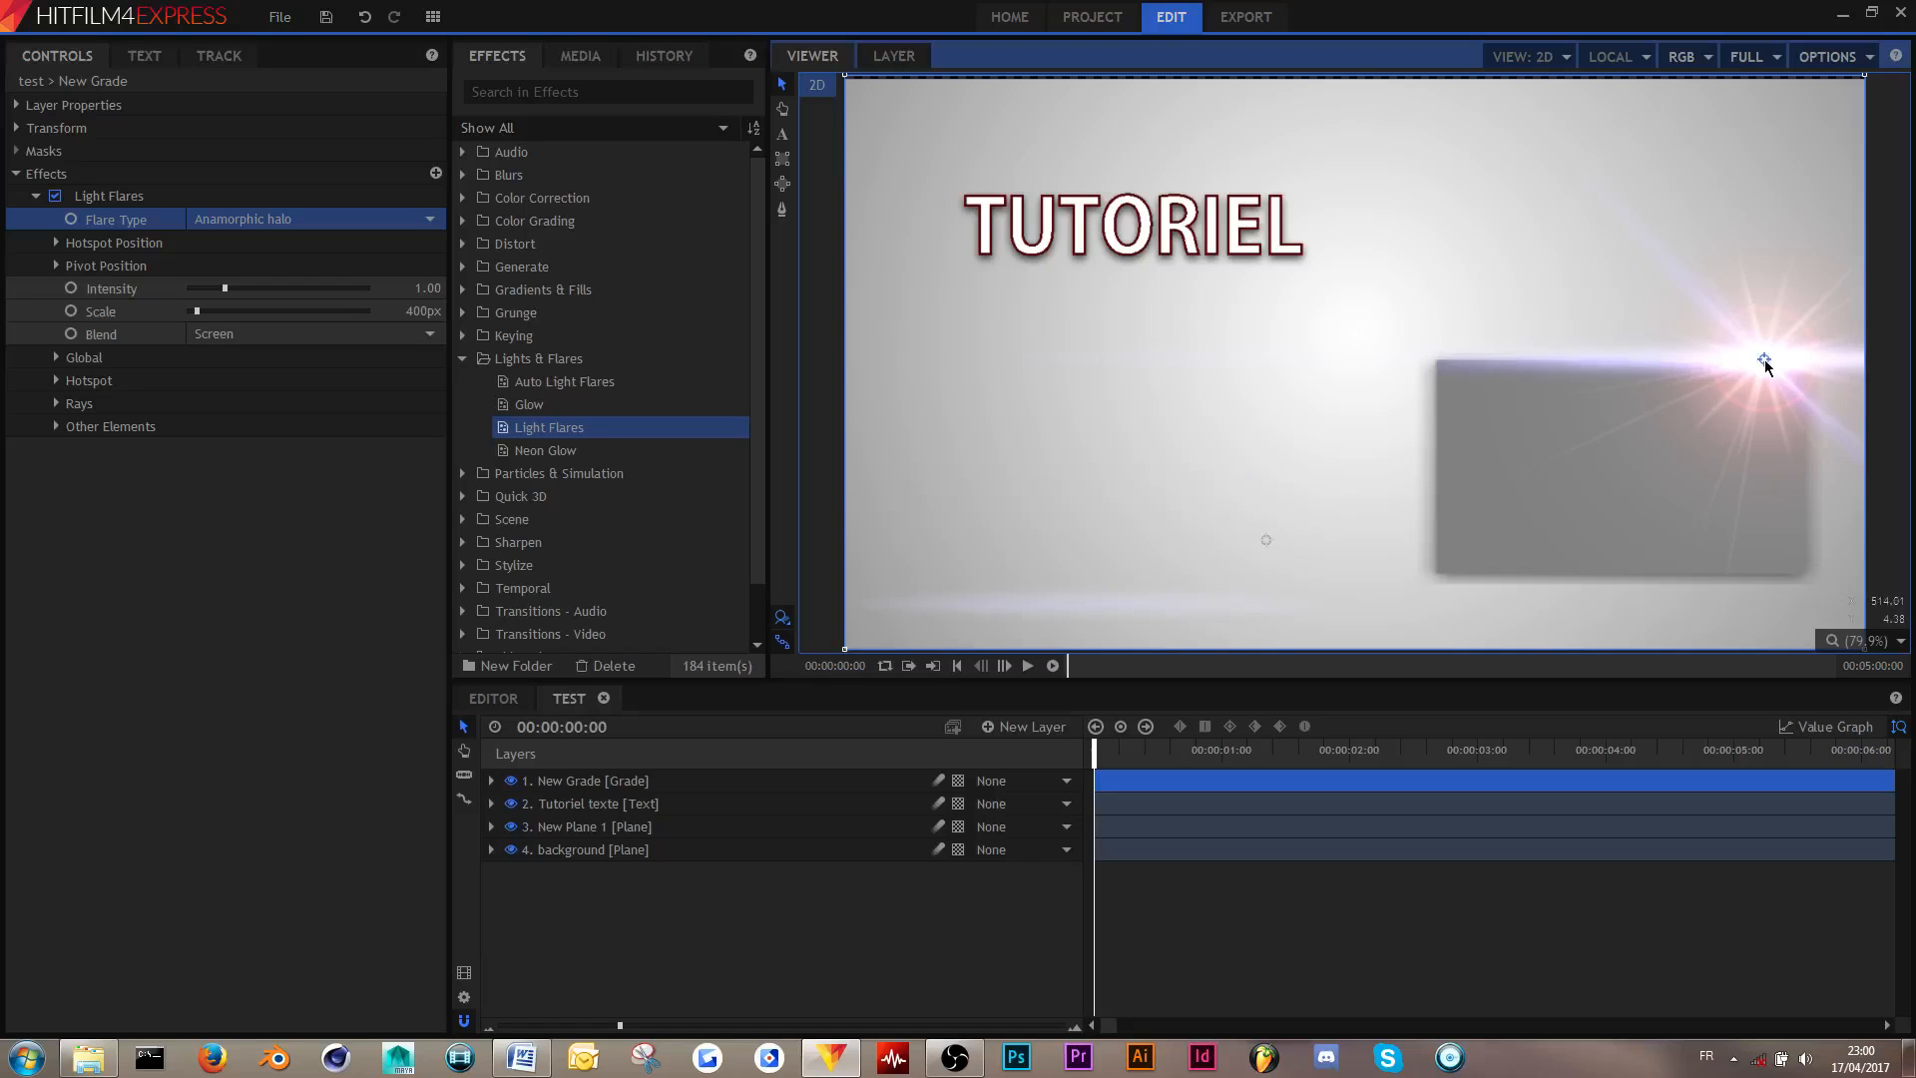
# - Expand the New Grade layer's Light Flares properties and keyframe the hotspot's Center at 00:00:00:00
pyautogui.click(491, 781)
pyautogui.click(550, 873)
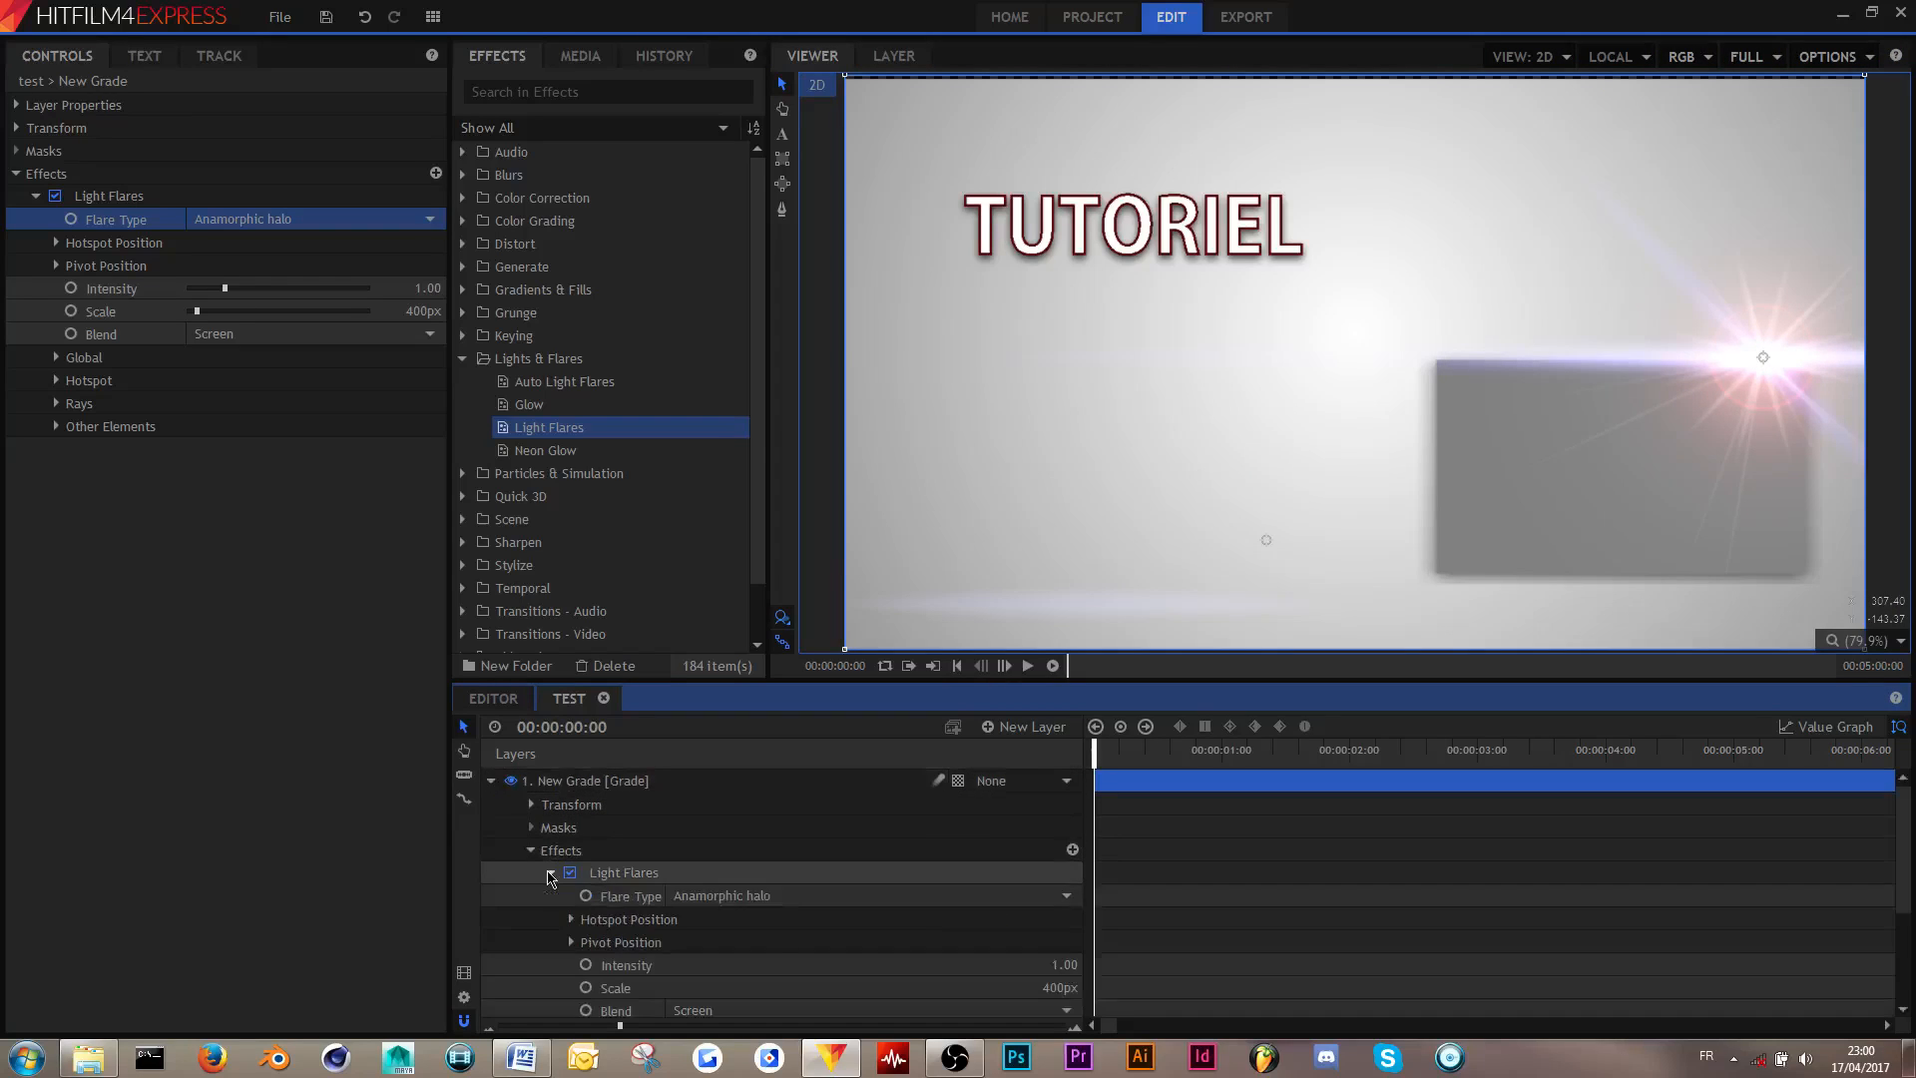
pyautogui.scroll(-3, 659, 837)
pyautogui.scroll(3, 659, 836)
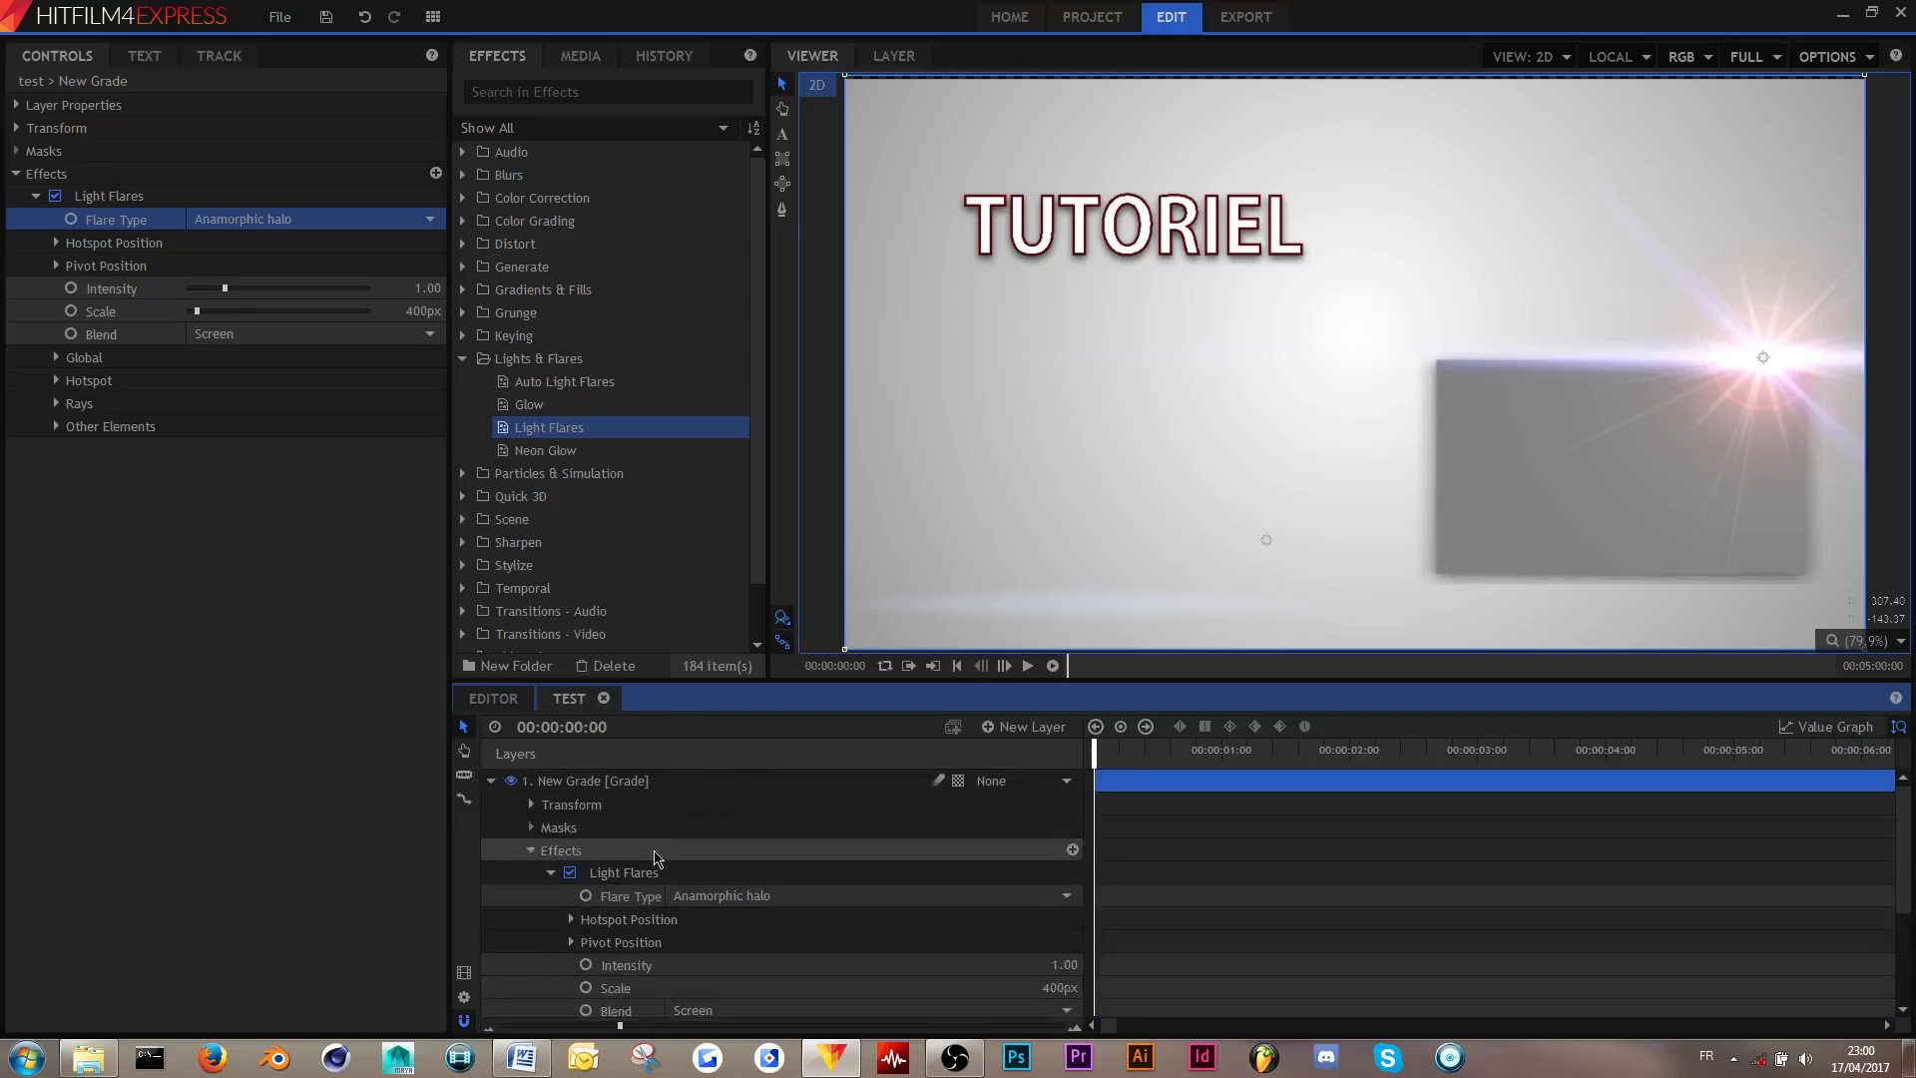
pyautogui.scroll(-2, 769, 904)
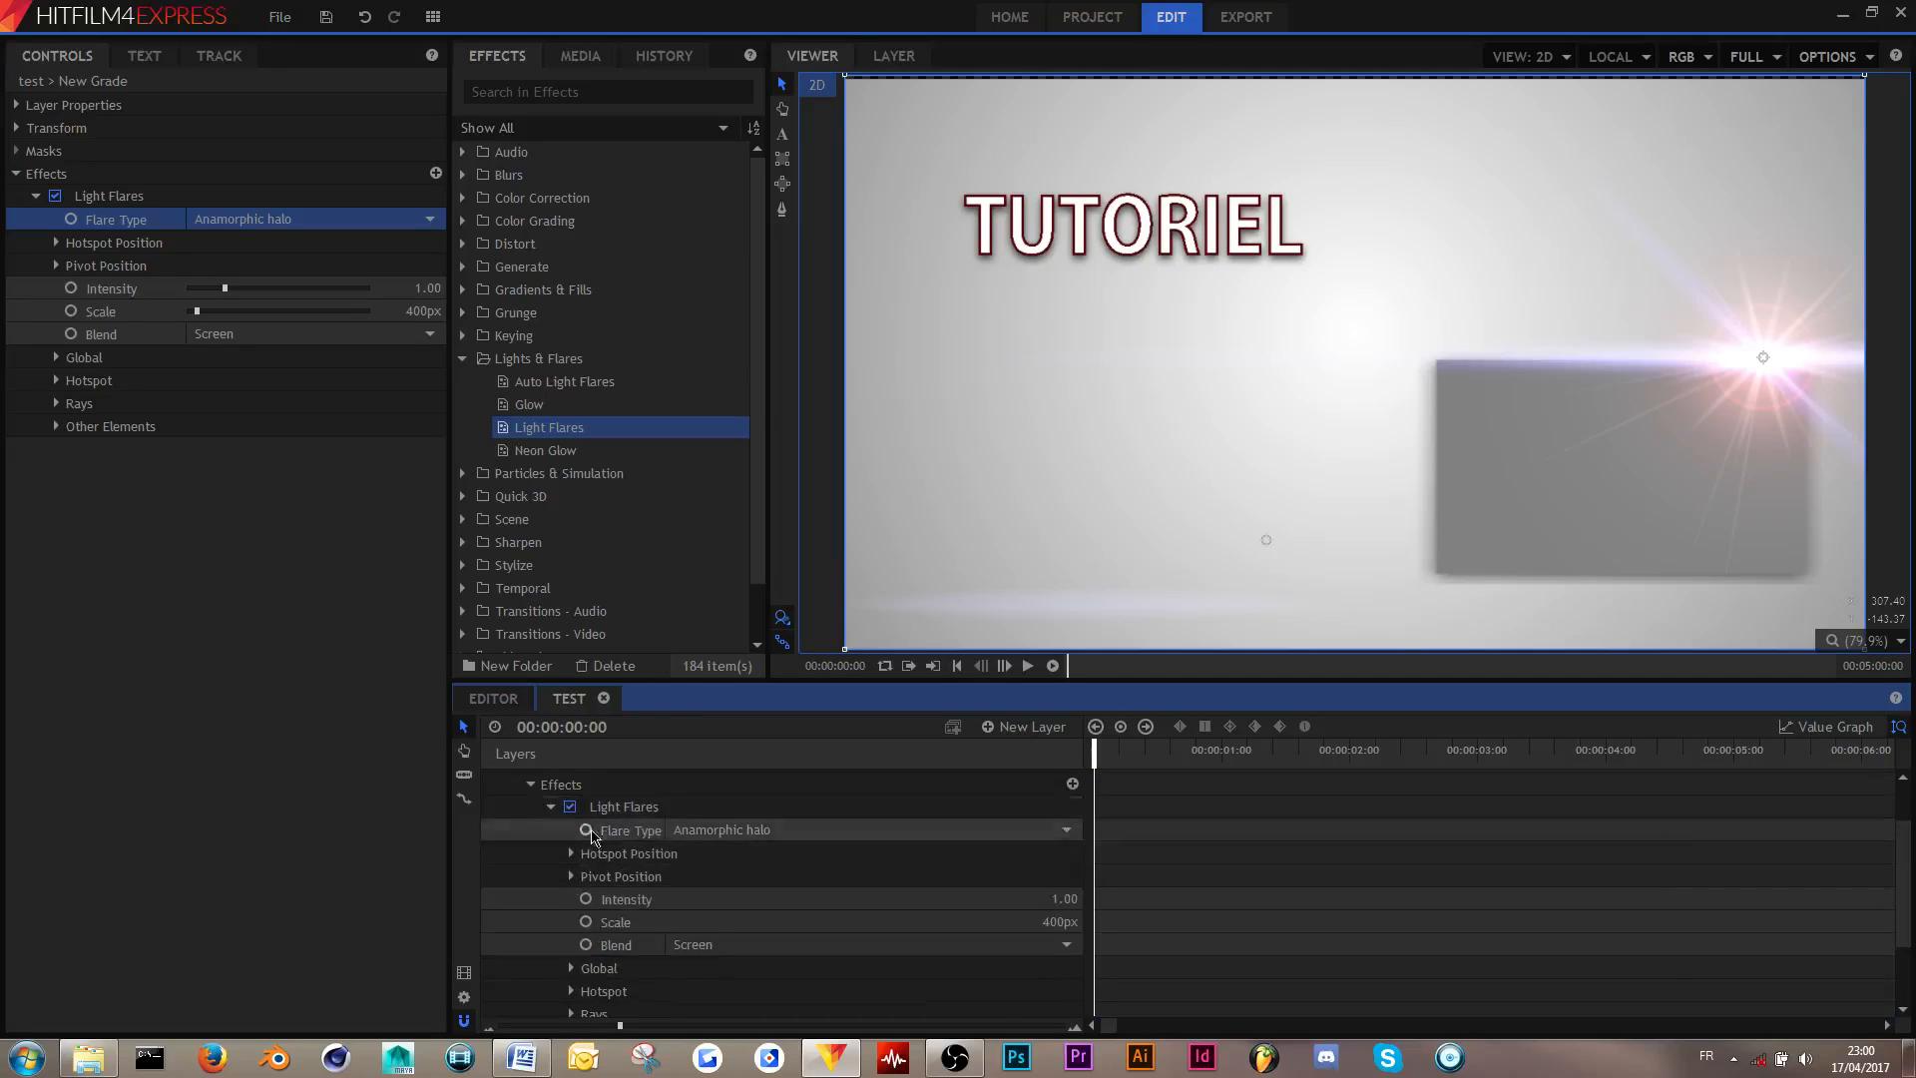
pyautogui.click(572, 855)
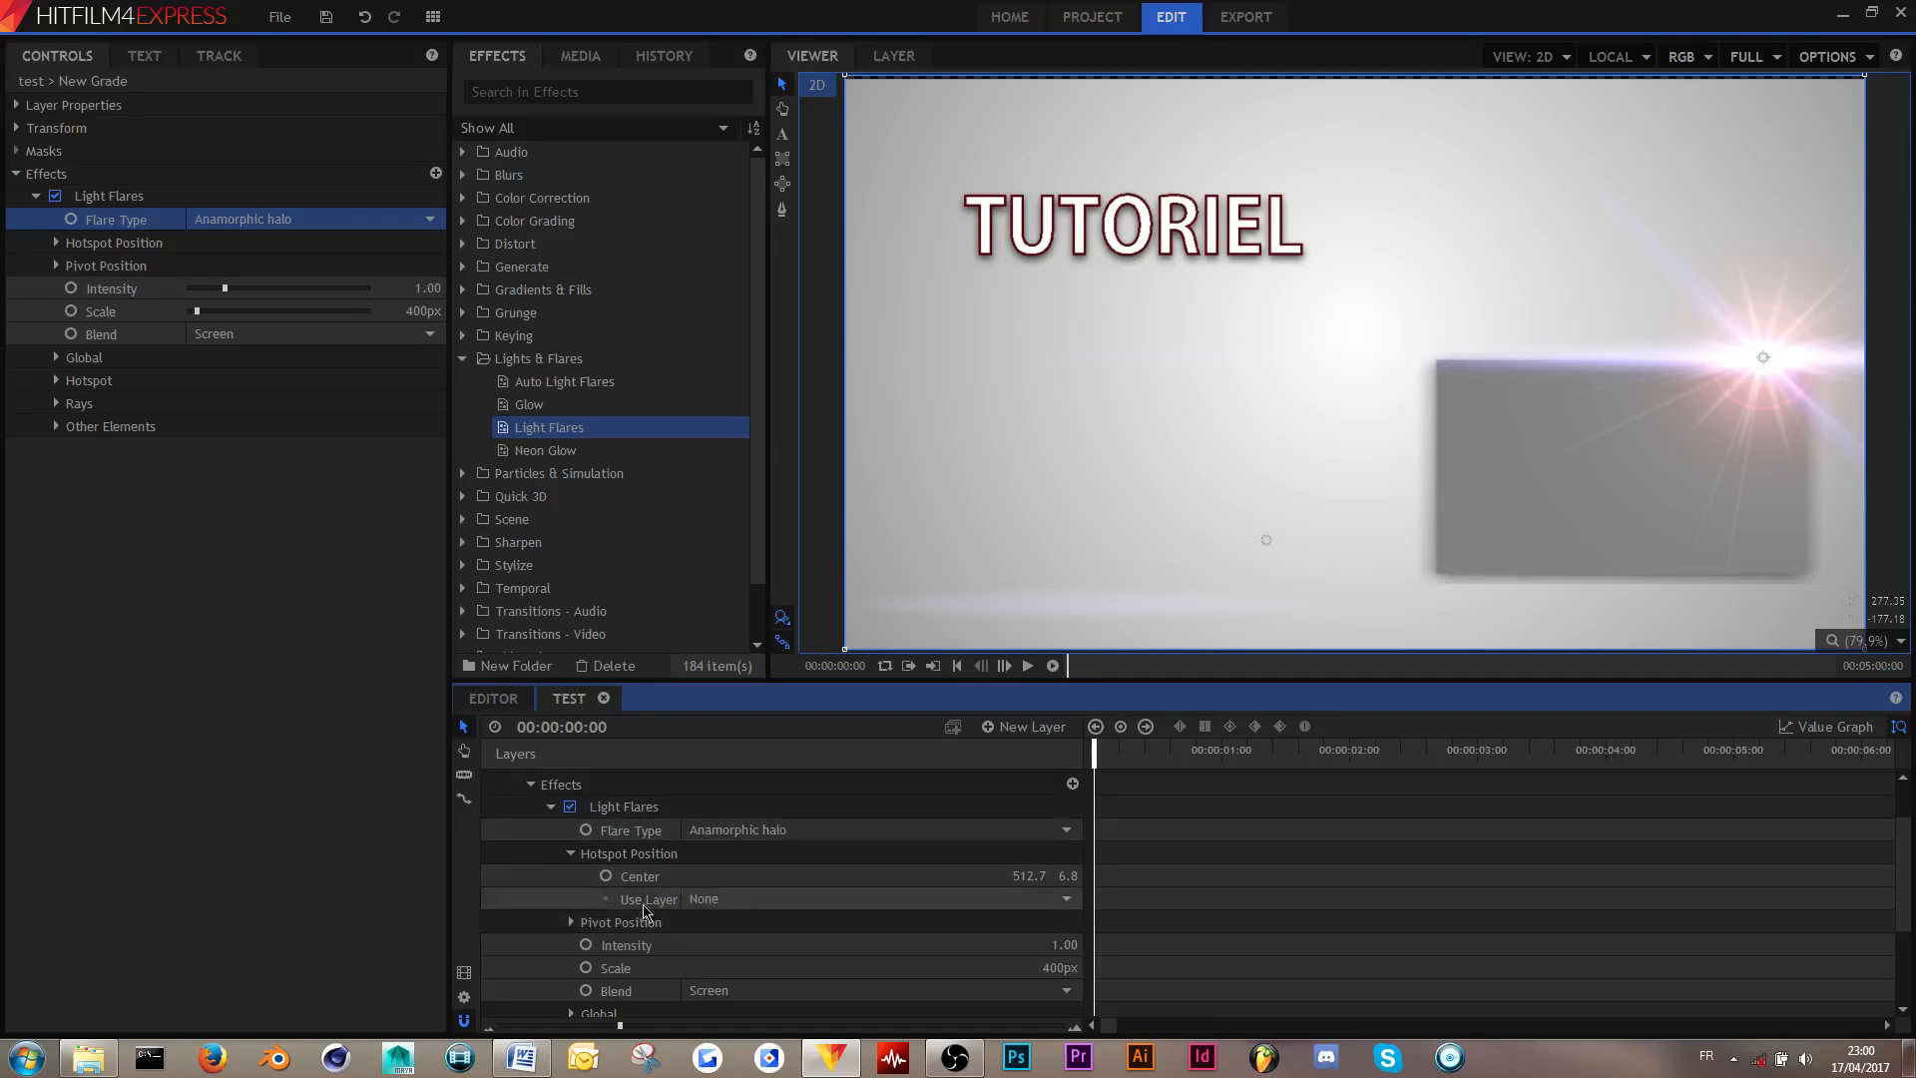
pyautogui.click(606, 878)
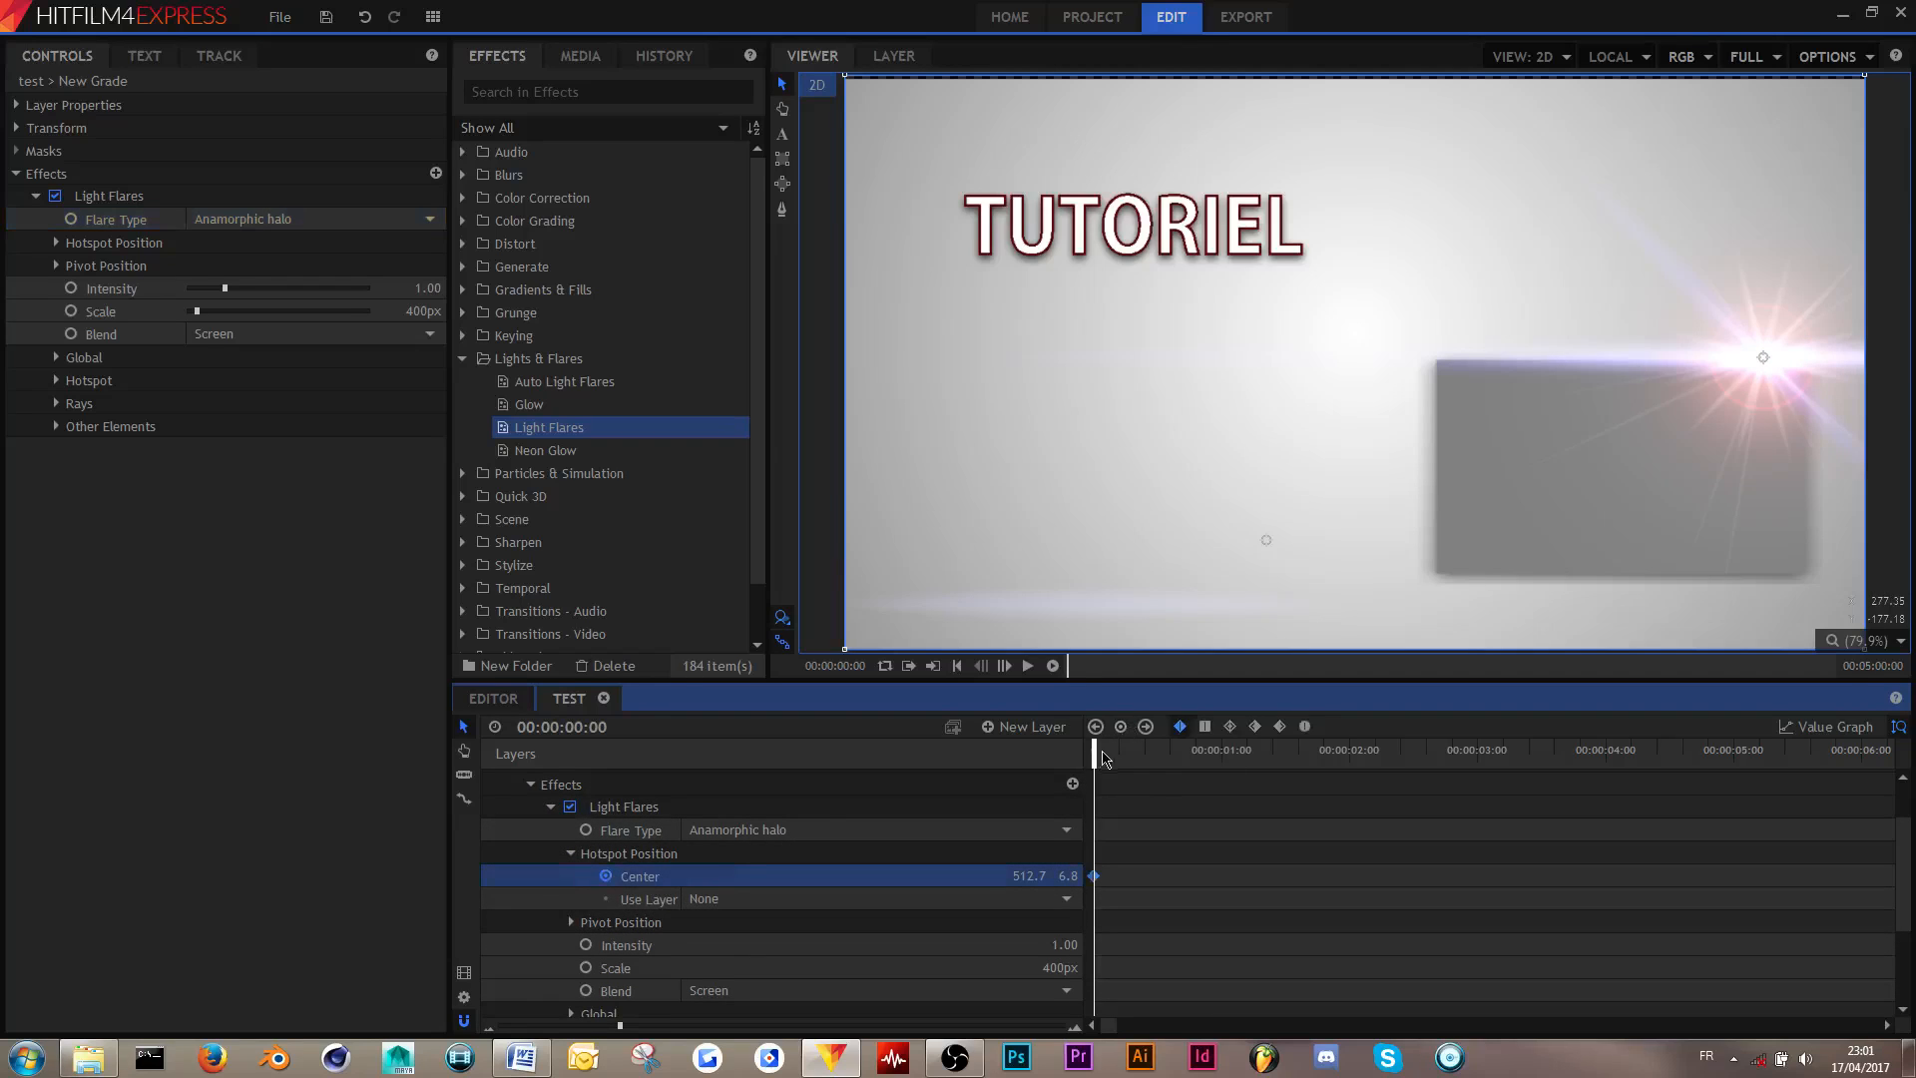
# - Keyframe the hotspot's Center X at 191.7 at 00:00:01:16, and undo a further freehand move of the hotspot
pyautogui.moveTo(1095, 755); pyautogui.dragTo(1289, 755)
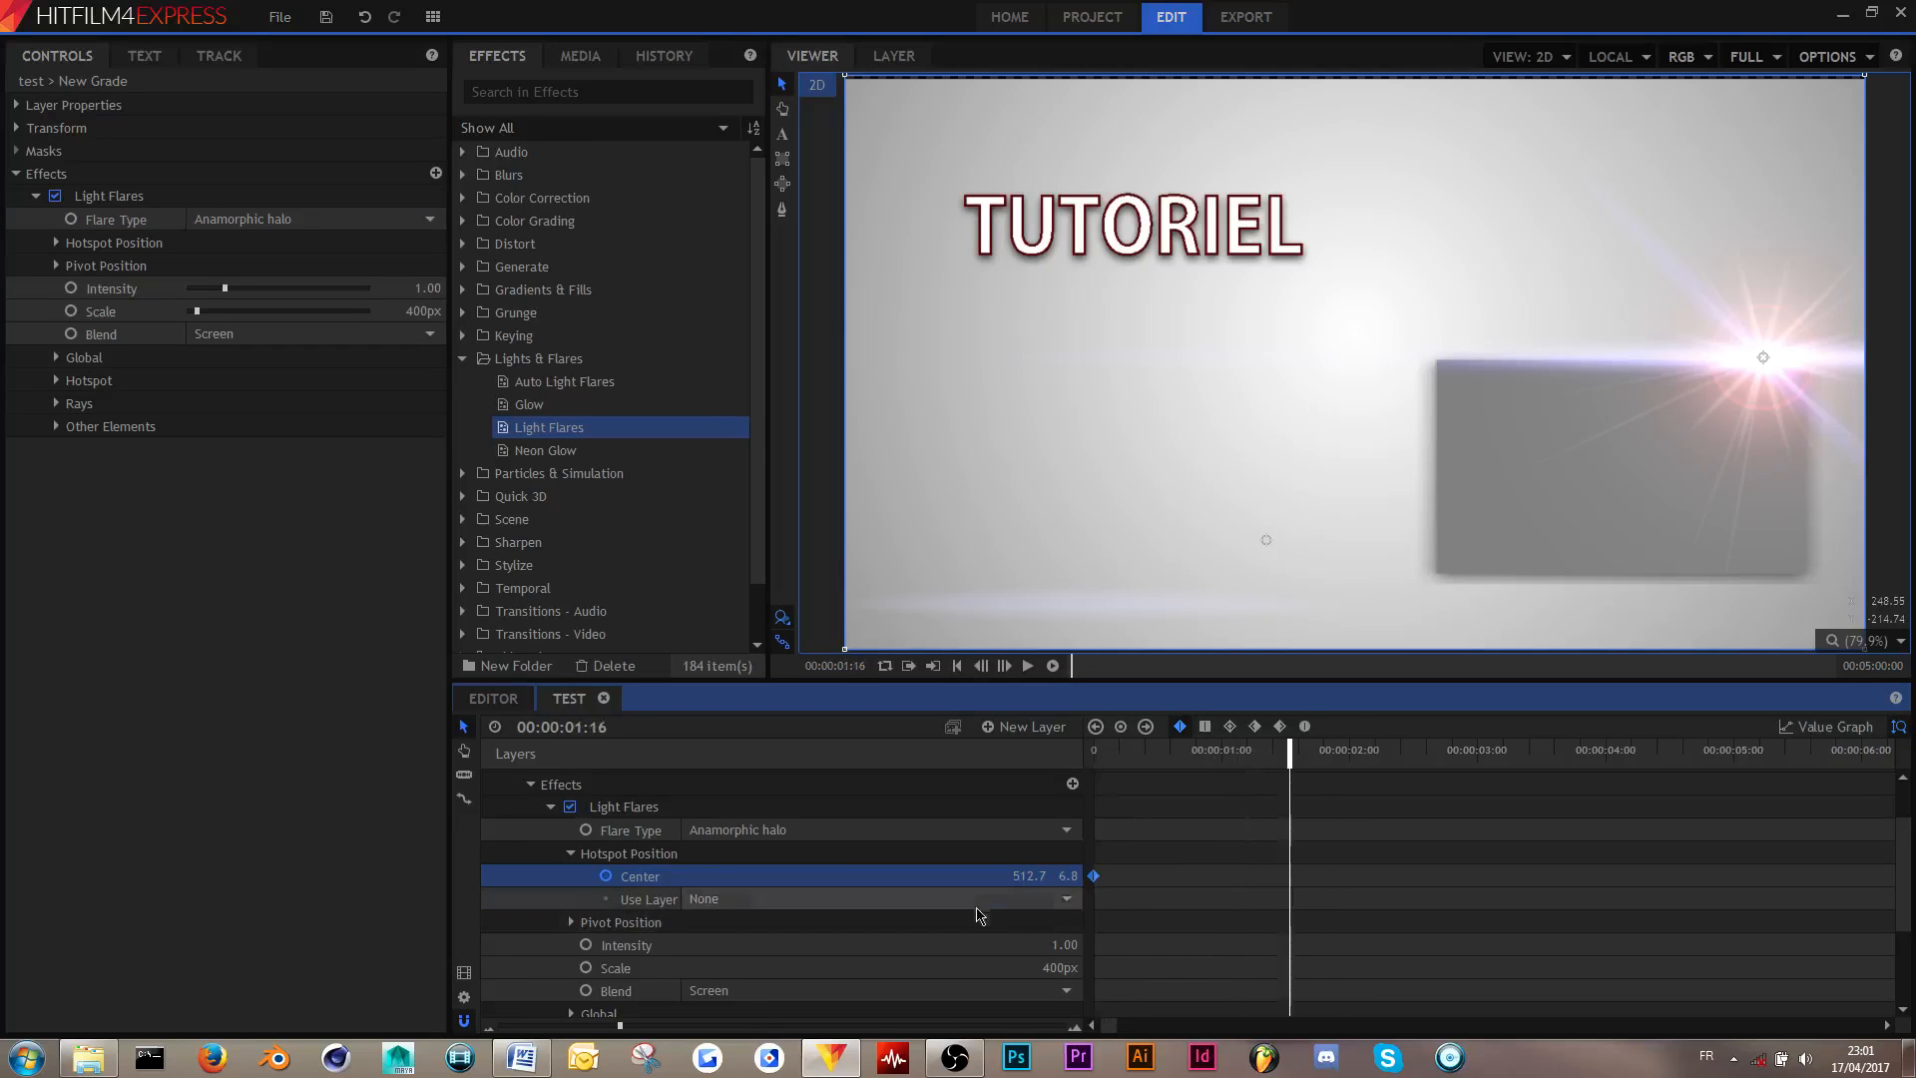
pyautogui.moveTo(1023, 876); pyautogui.dragTo(784, 876)
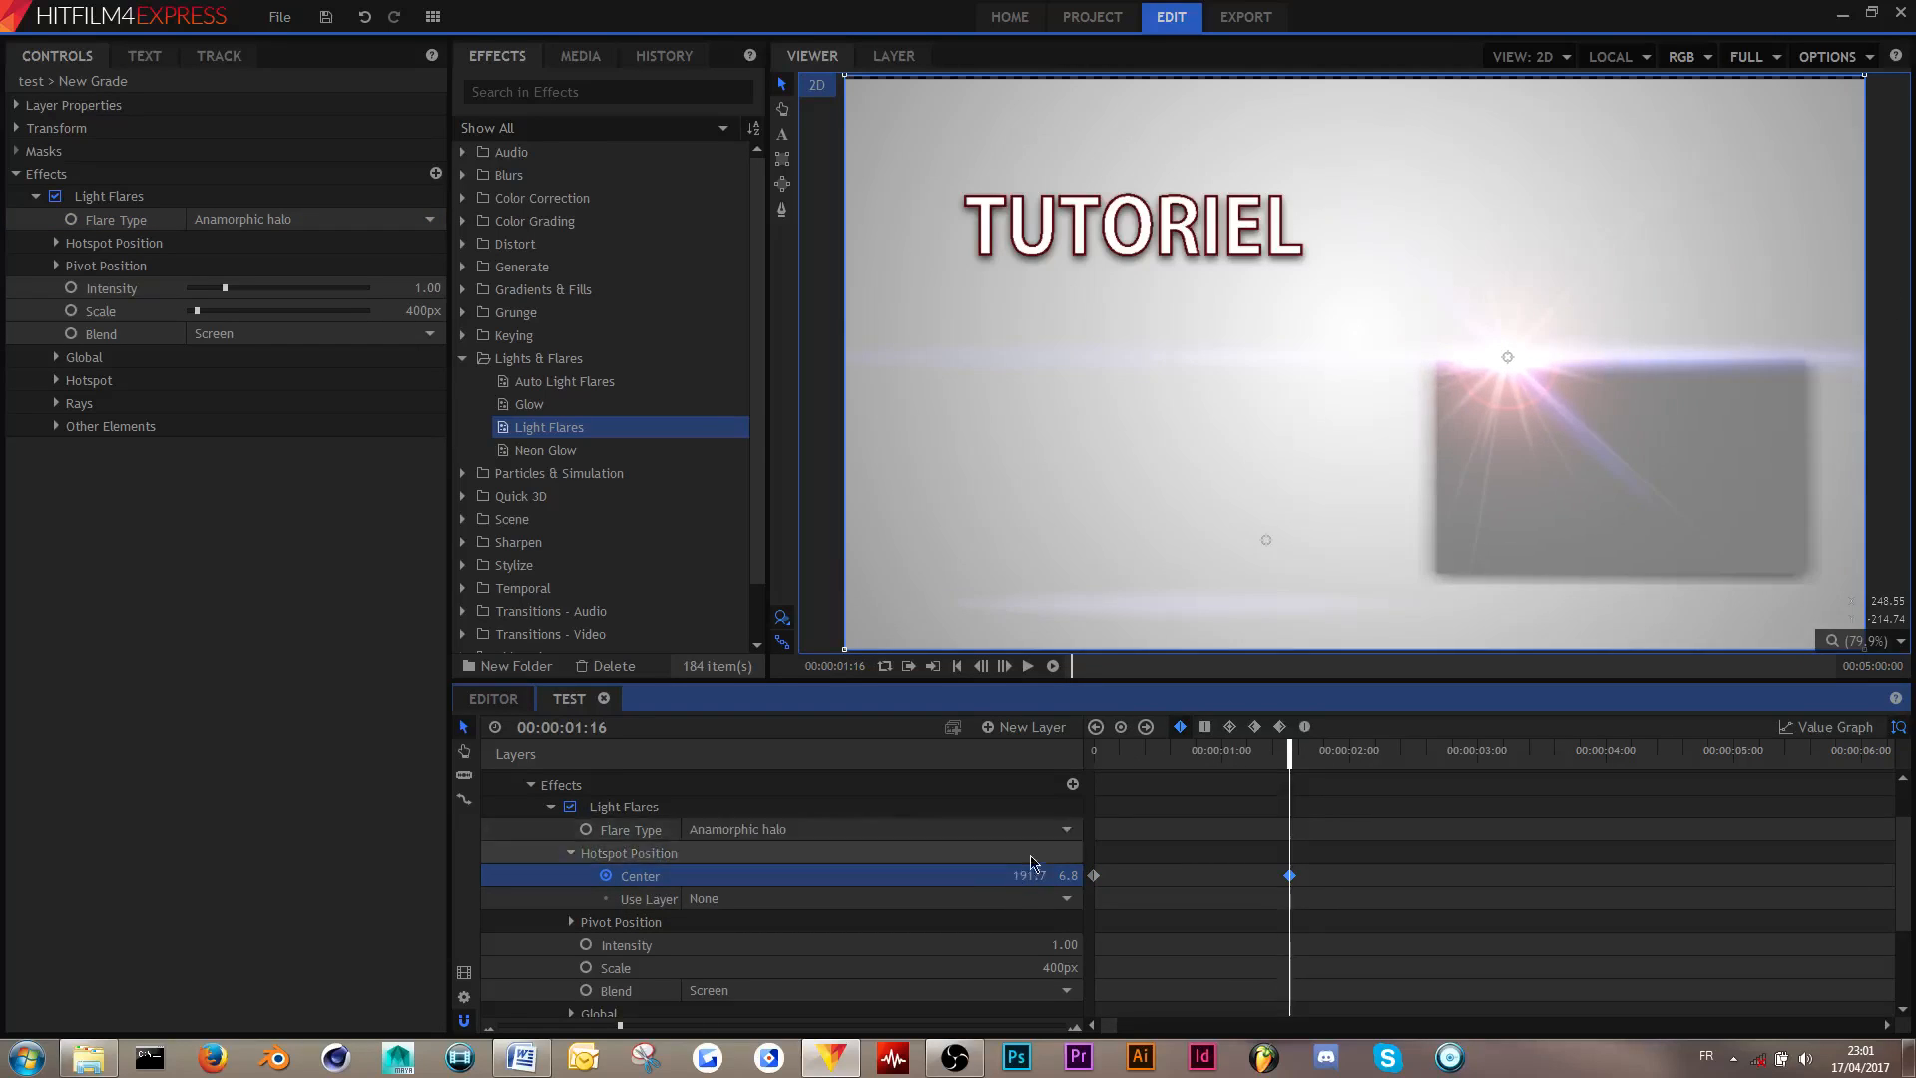
pyautogui.moveTo(1510, 357); pyautogui.dragTo(1588, 374)
pyautogui.hotkey('ctrl', 'z')
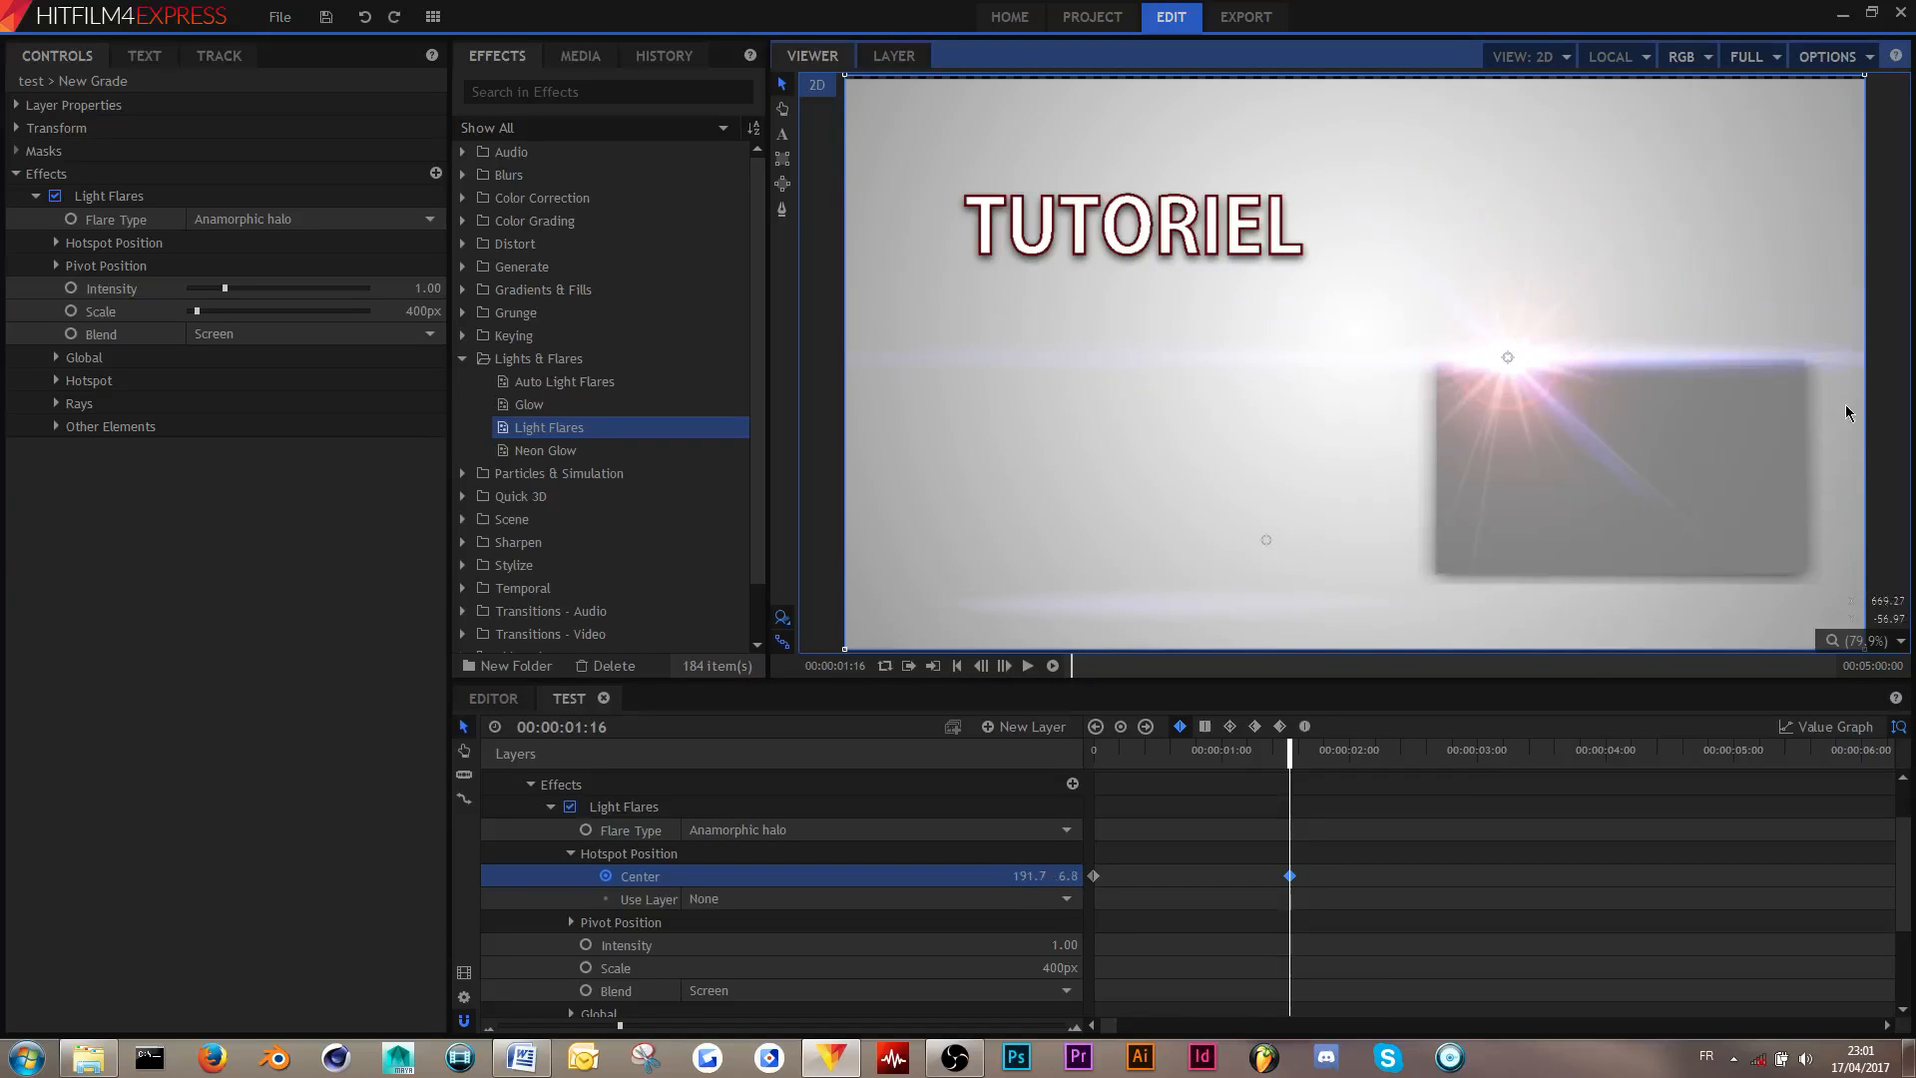
# - Preview the hotspot animation from the start of the timeline and return to 00:00:00:00
pyautogui.moveTo(1154, 751); pyautogui.dragTo(956, 748)
pyautogui.press('space')
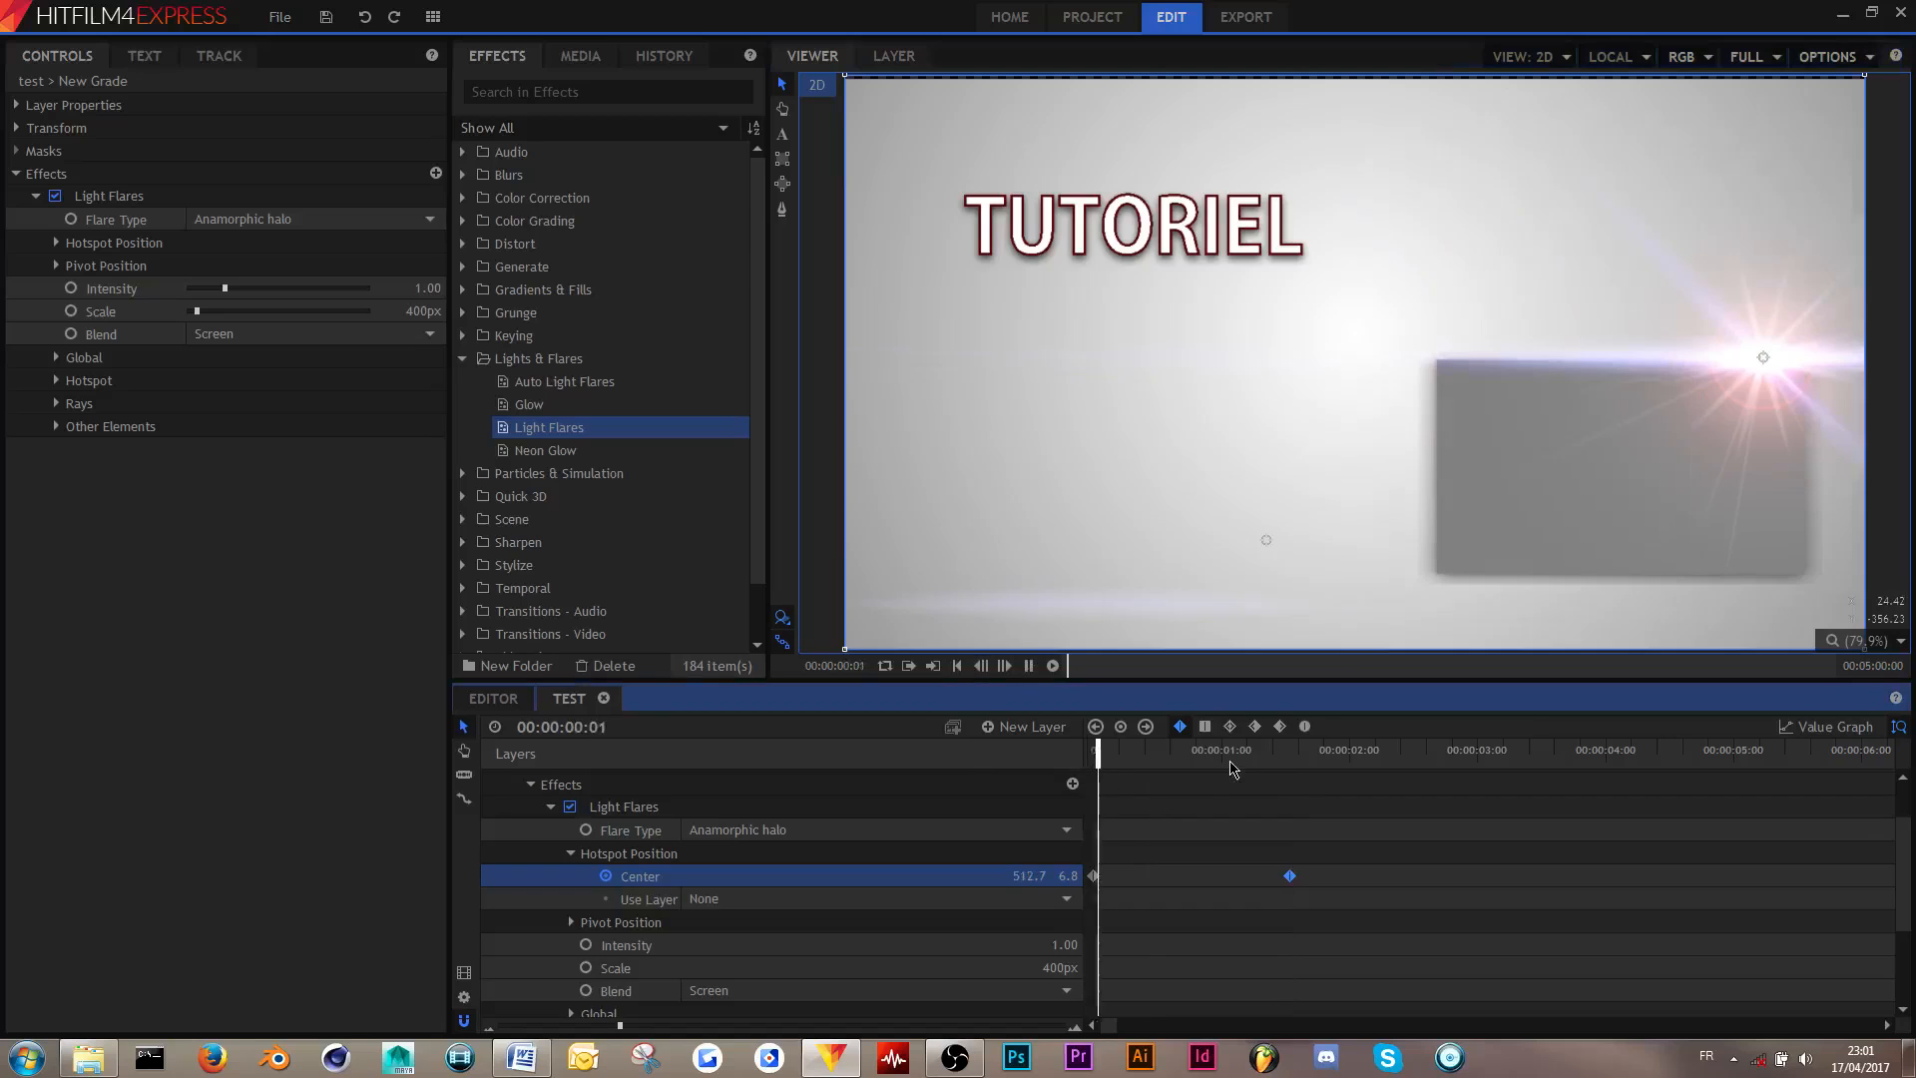
pyautogui.moveTo(1188, 751); pyautogui.dragTo(1088, 759)
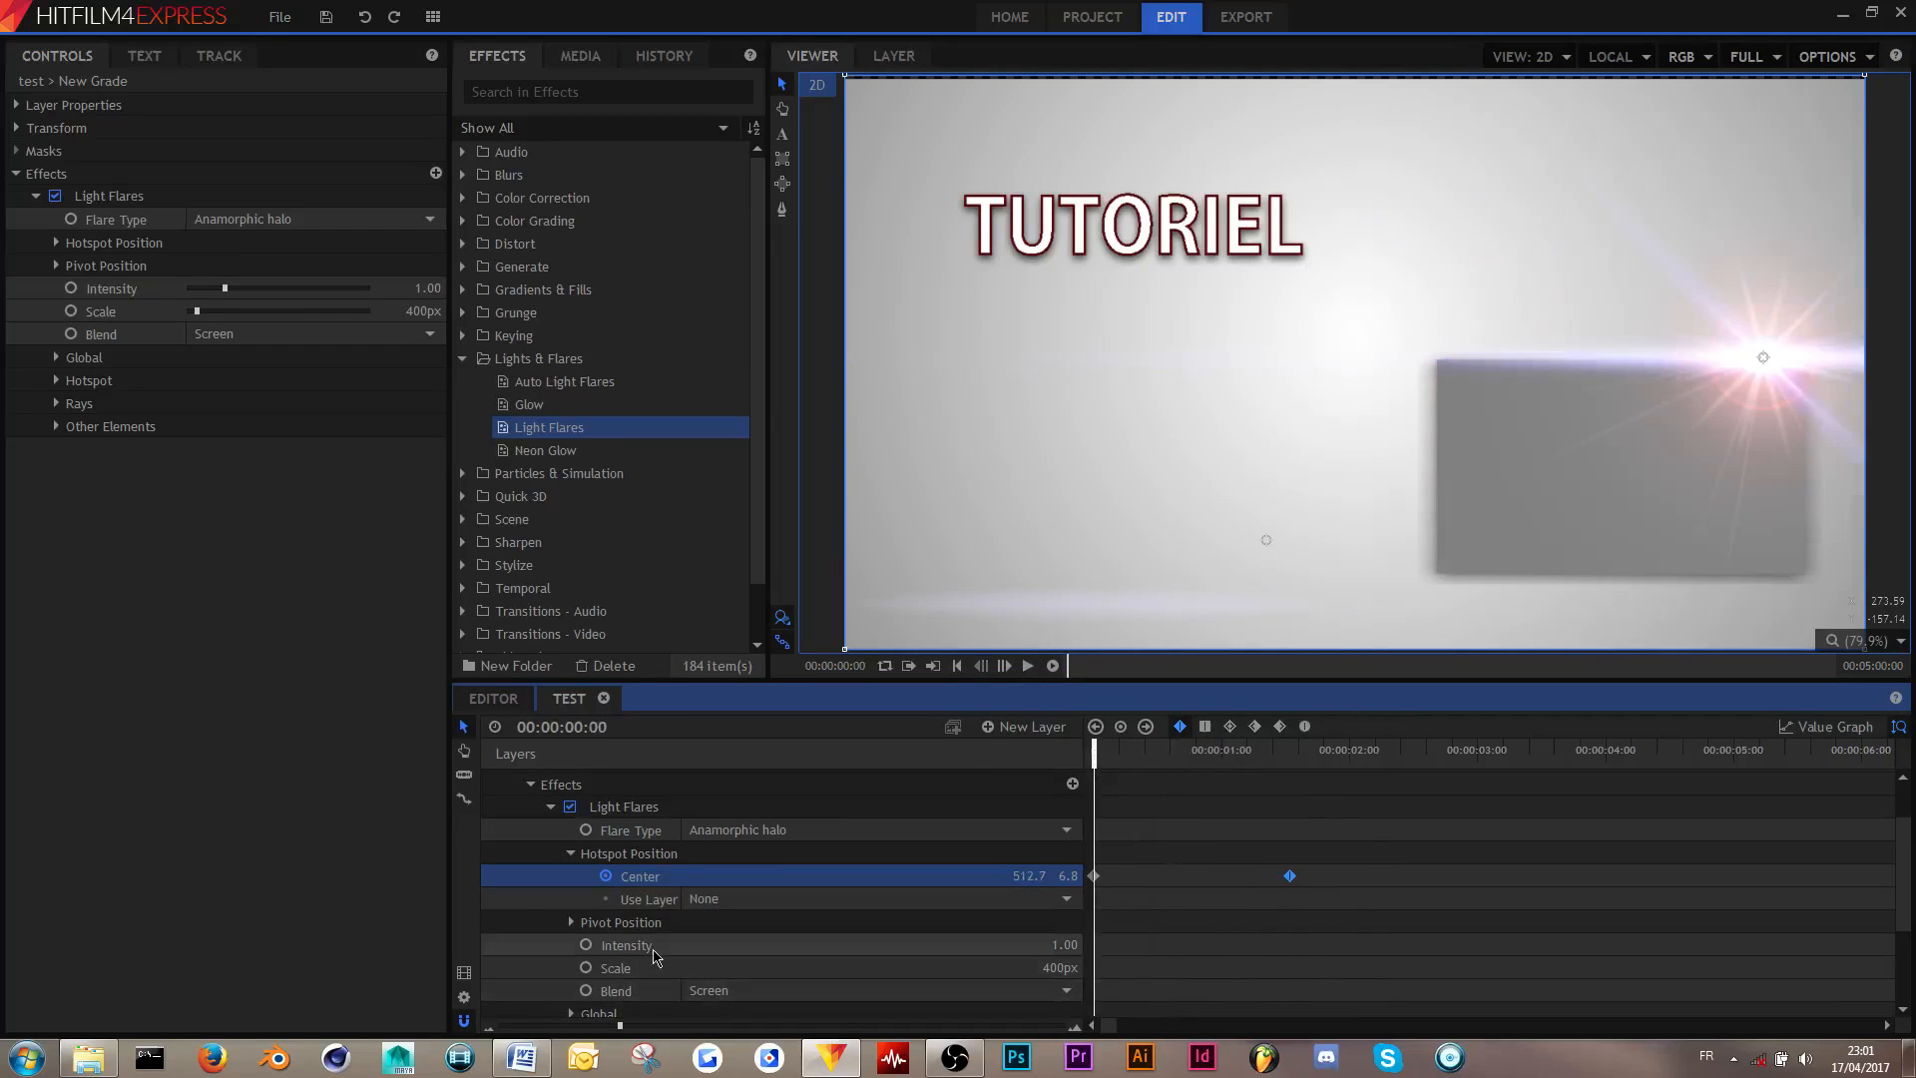
# - Try a higher Intensity on the light flare, restore it to 1.00 and play back the hotspot animation
pyautogui.click(1057, 941)
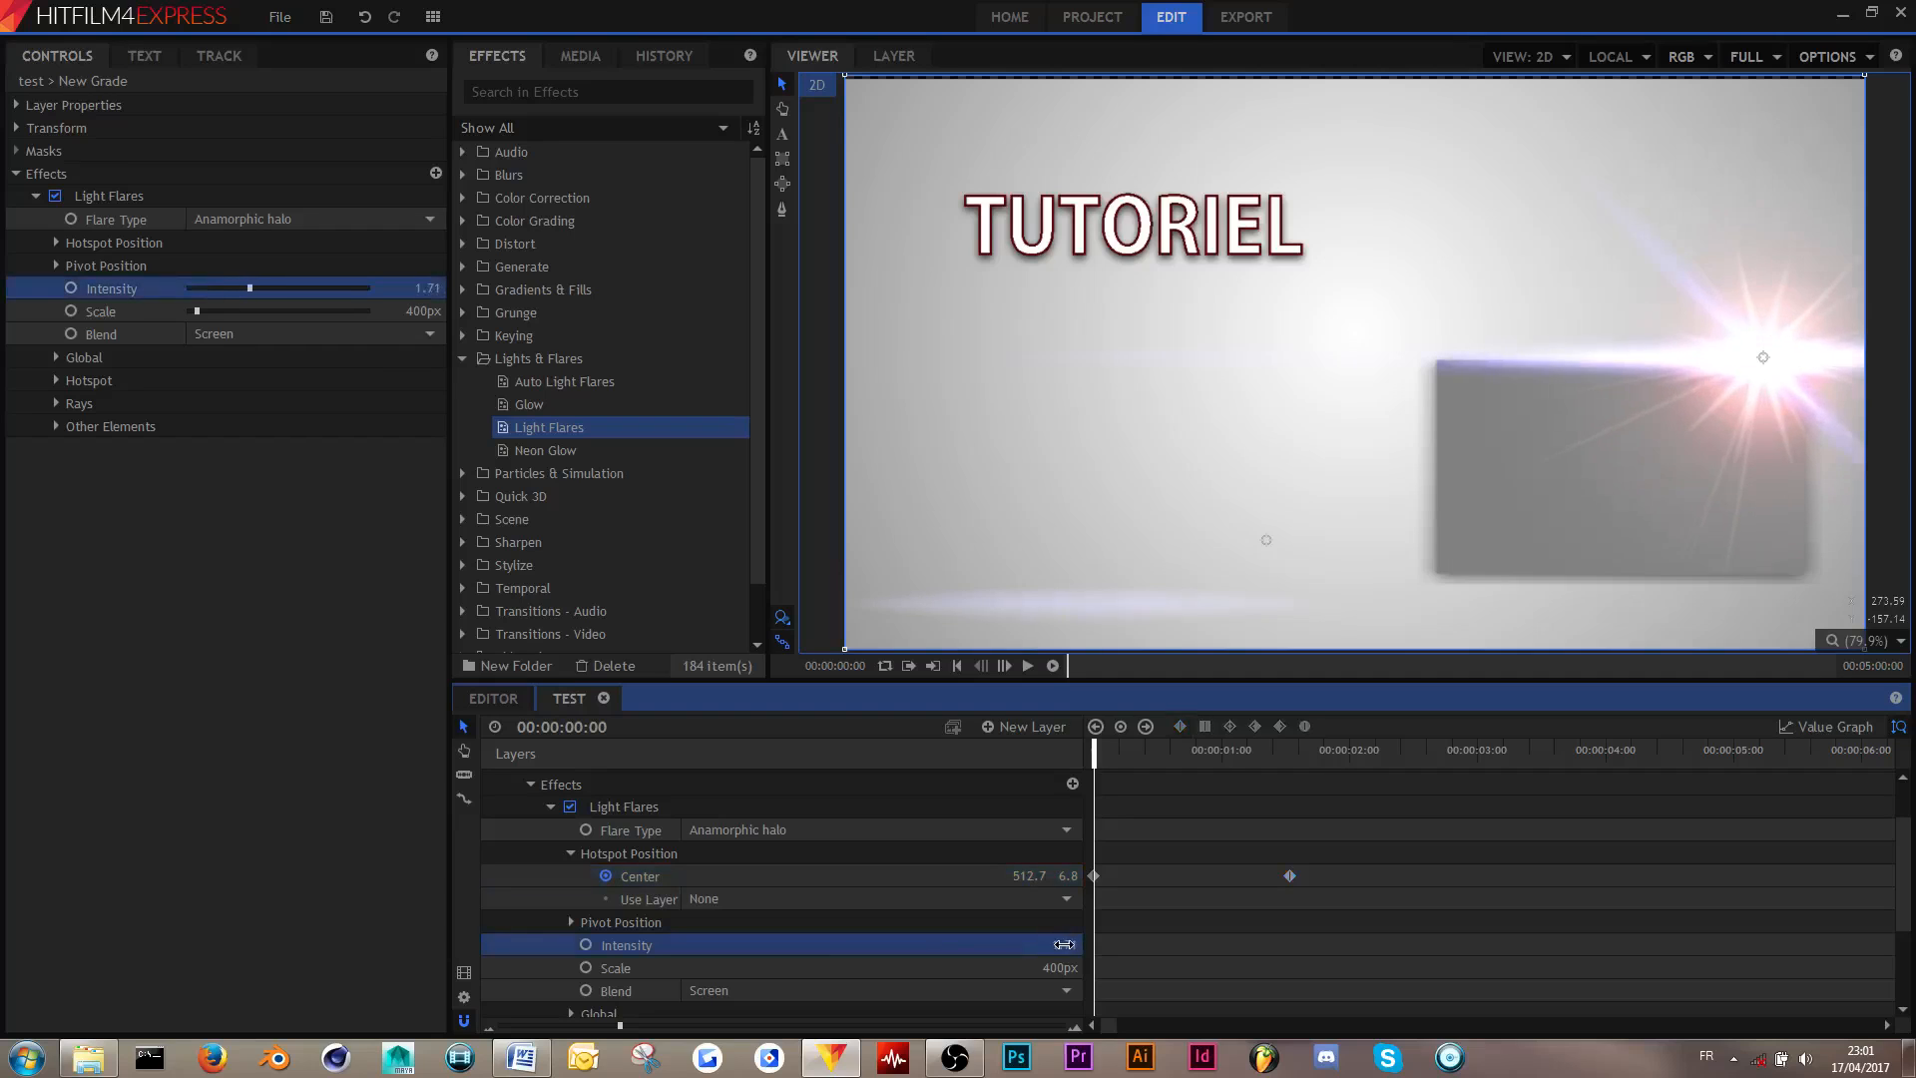
pyautogui.scroll(-3, 619, 879)
pyautogui.scroll(4, 639, 869)
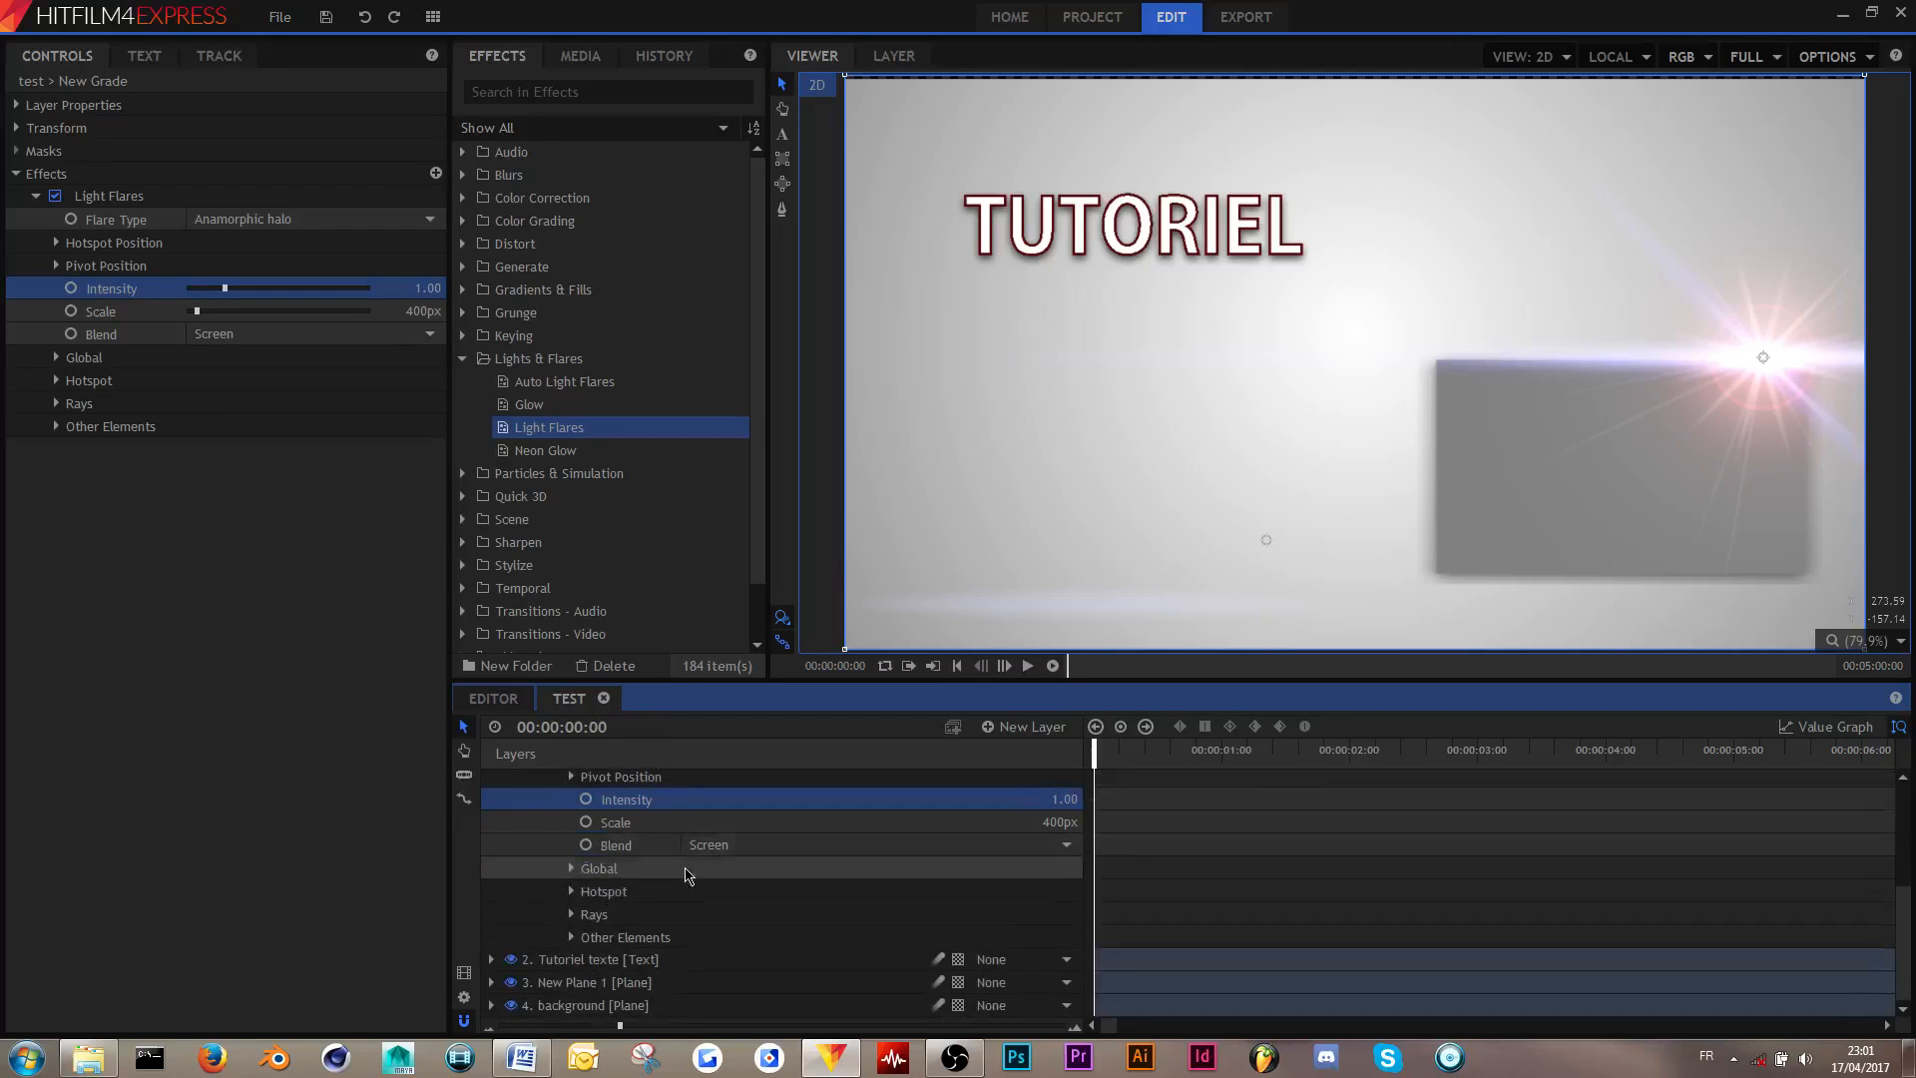
pyautogui.press('space')
pyautogui.press('space')
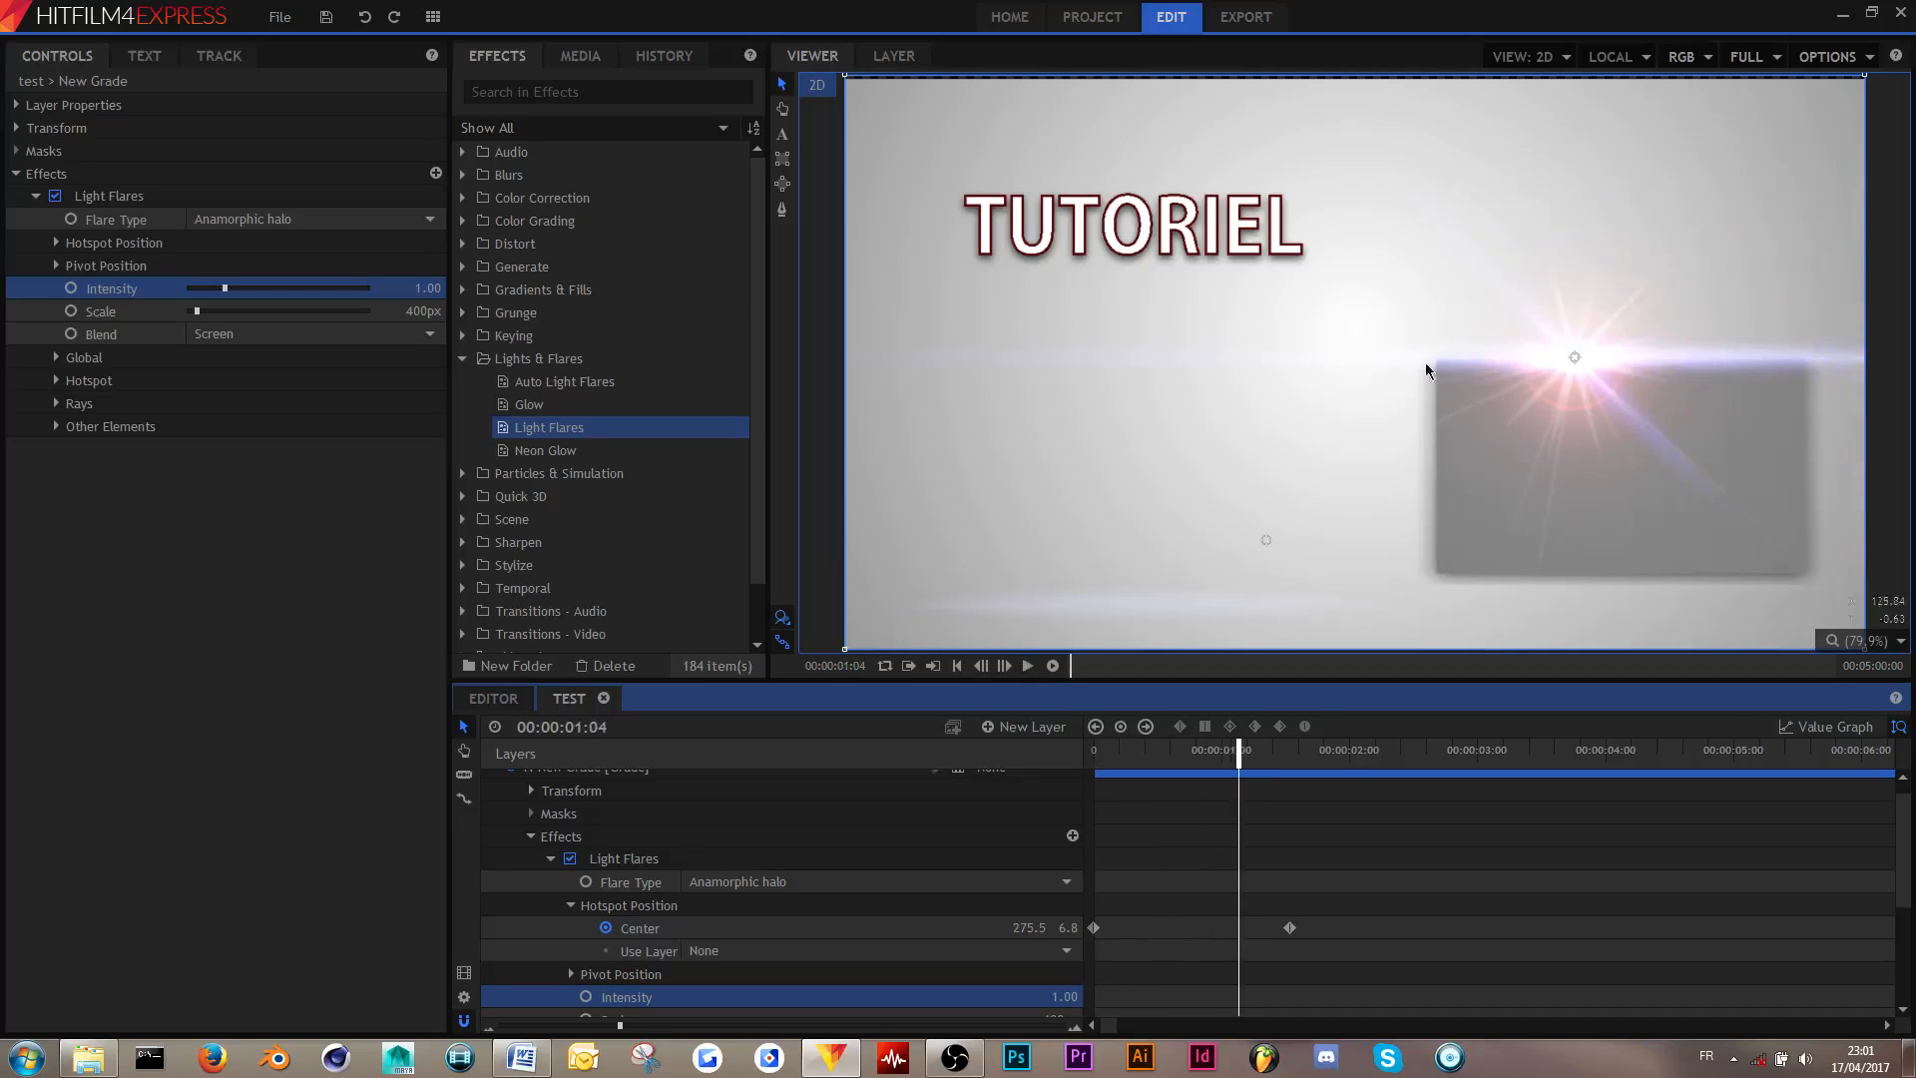
# - Return to 00:00:00:00 and delete the Light Flares effect from the New Grade layer
pyautogui.click(551, 860)
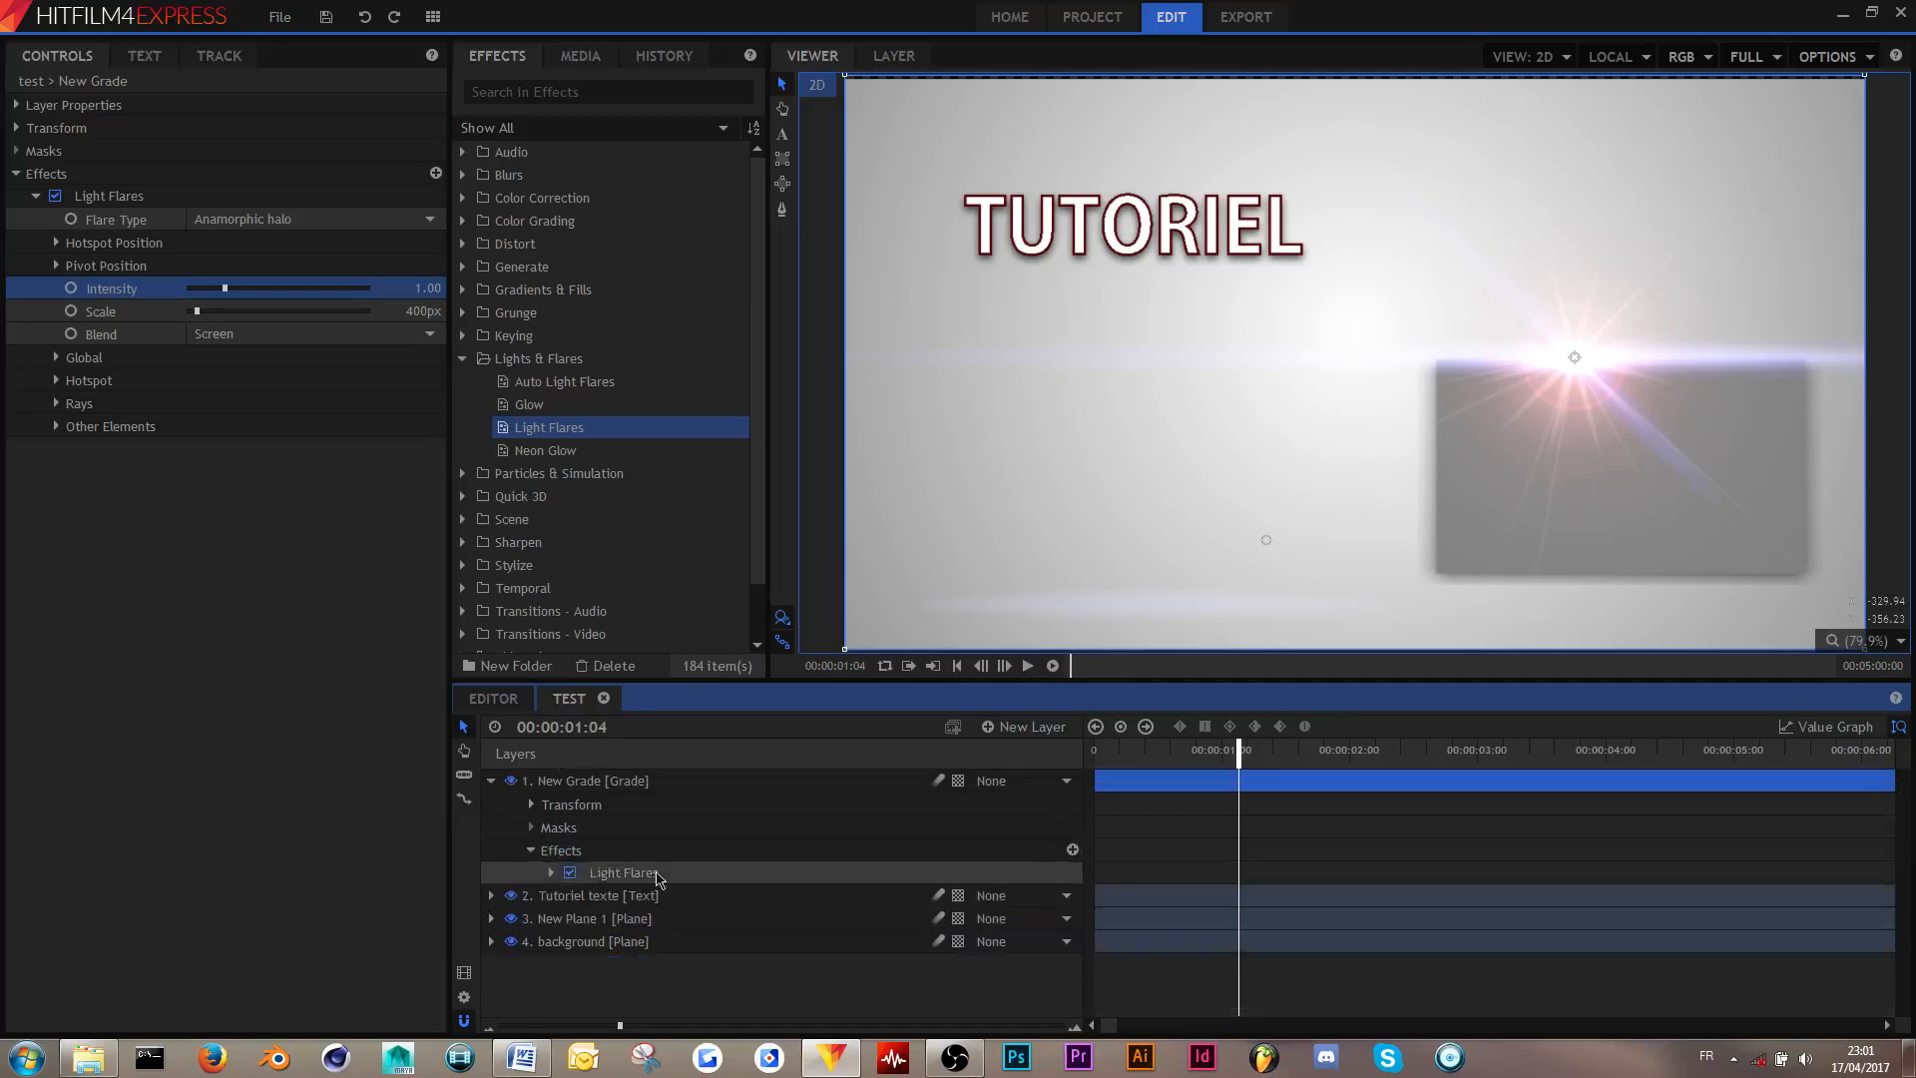
pyautogui.click(696, 874)
pyautogui.moveTo(1218, 761); pyautogui.dragTo(1095, 761)
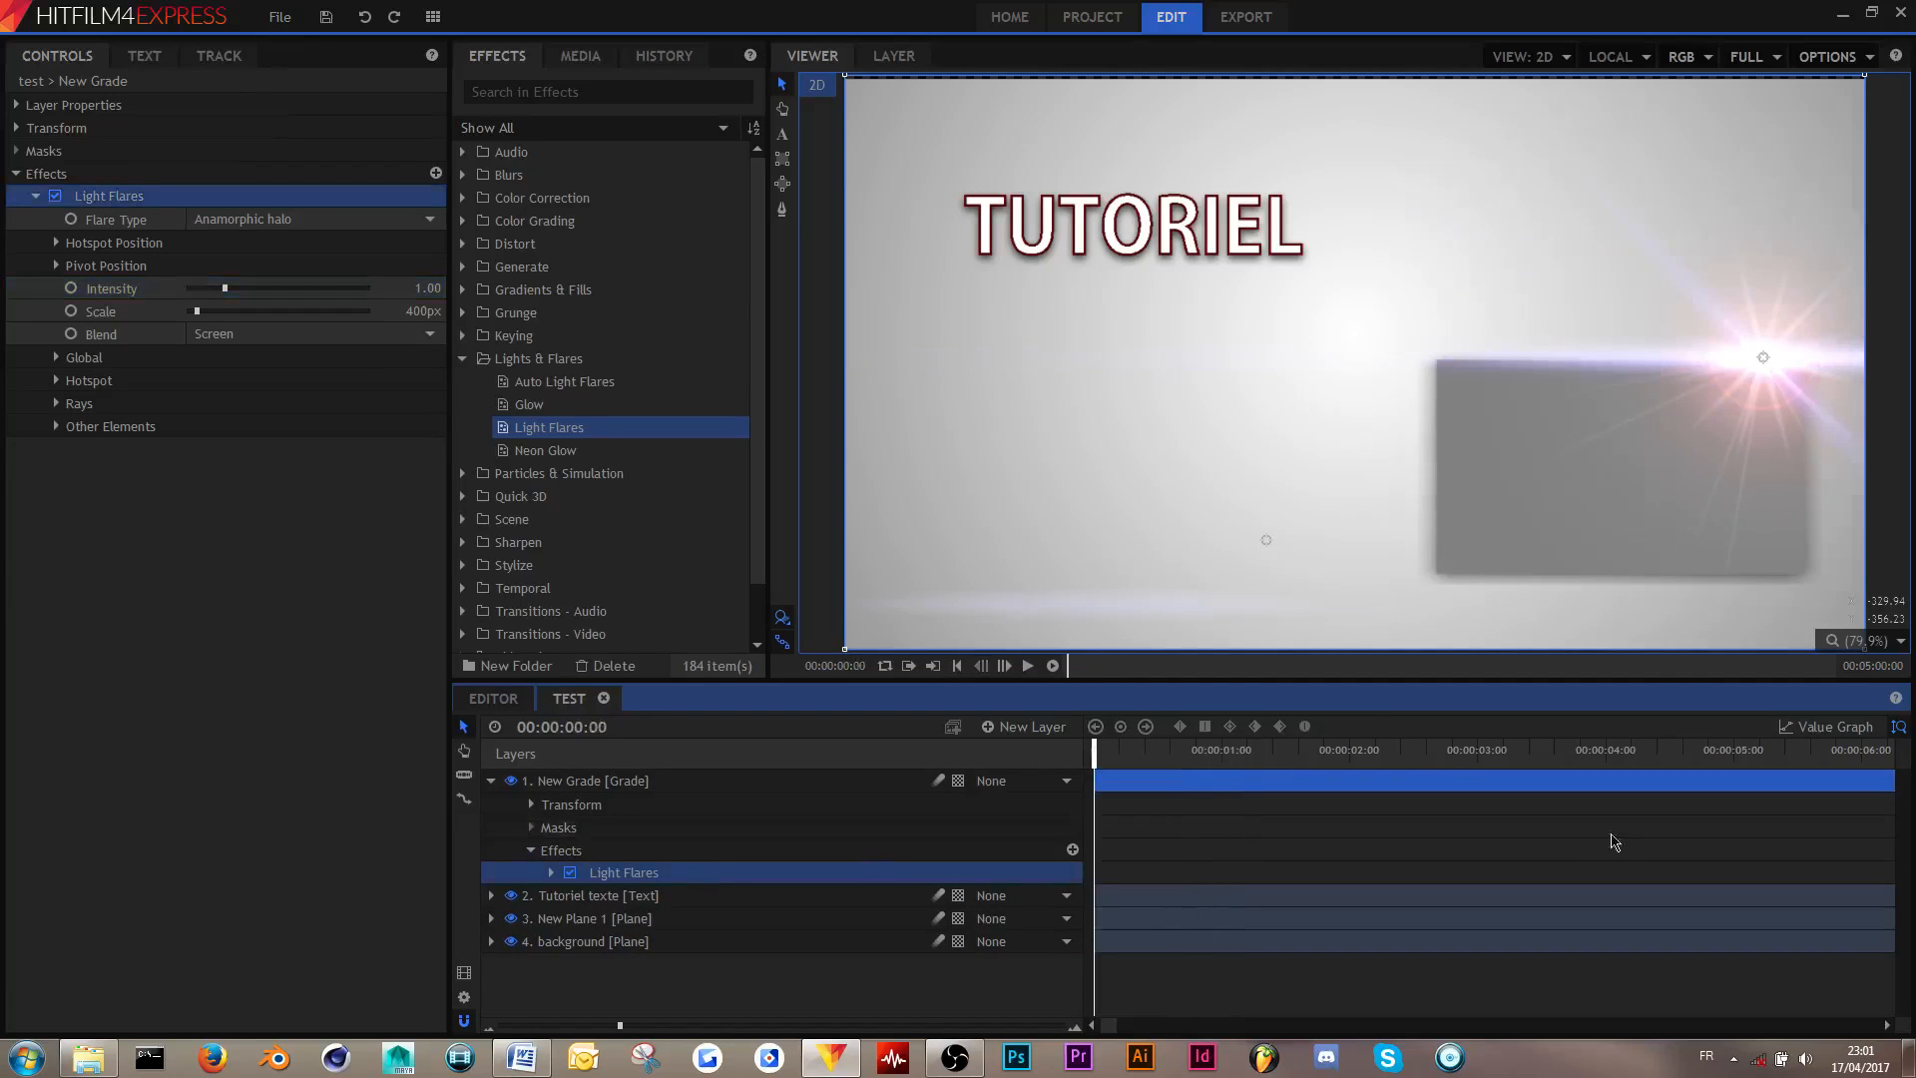
pyautogui.click(1908, 645)
pyautogui.click(1857, 880)
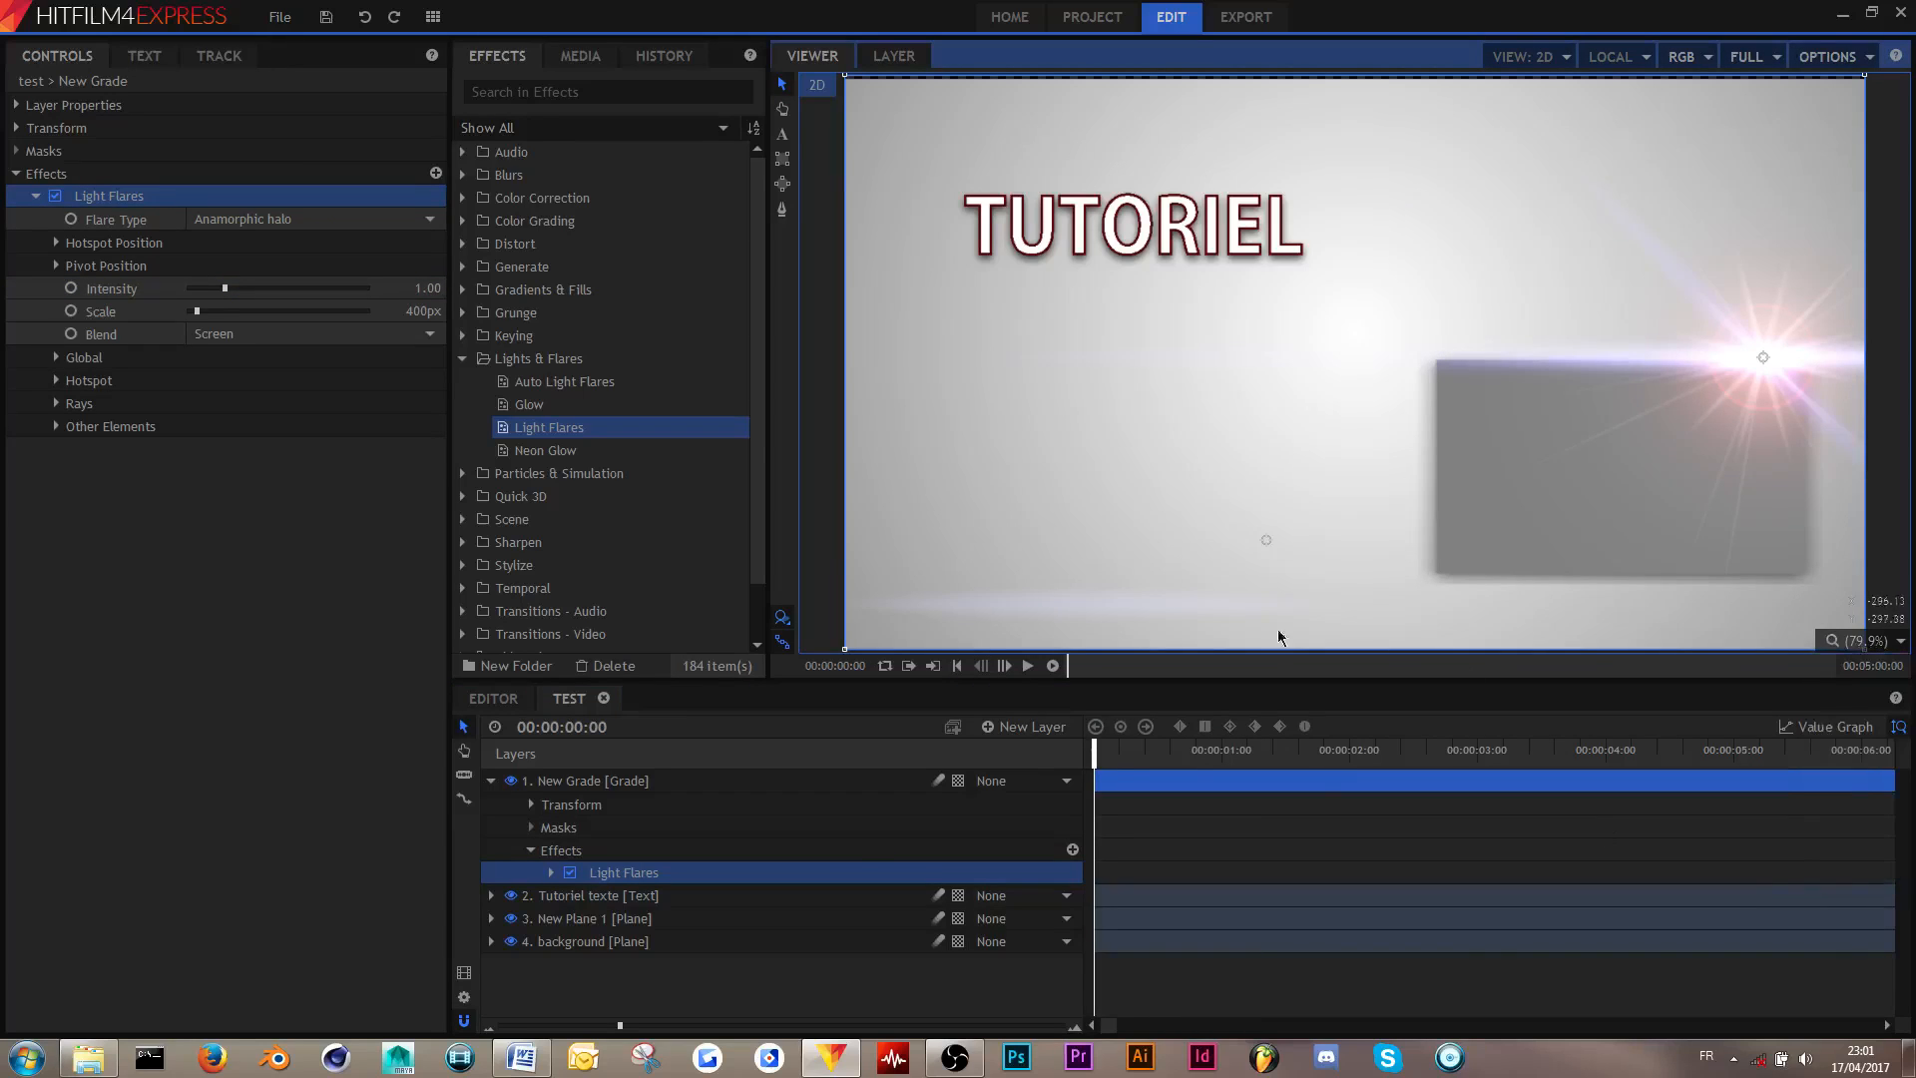
pyautogui.click(759, 887)
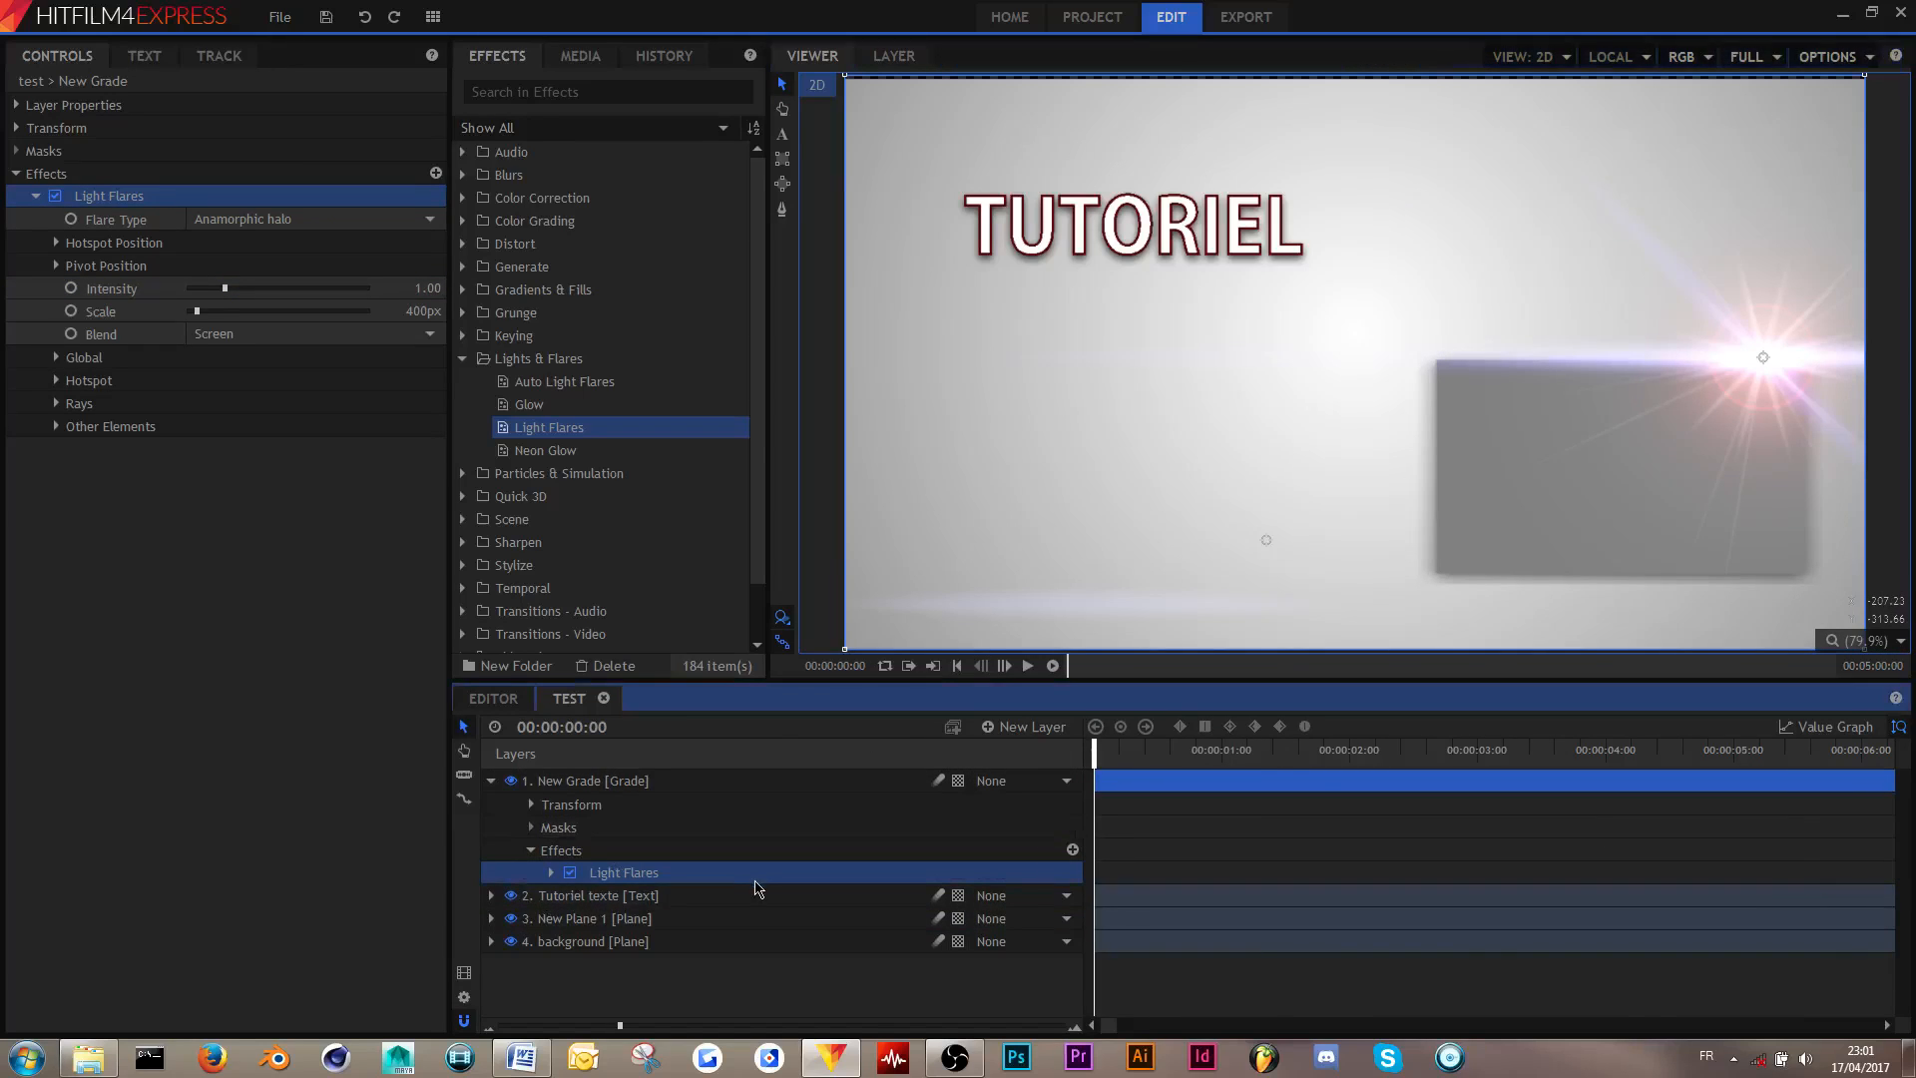
pyautogui.press('Delete')
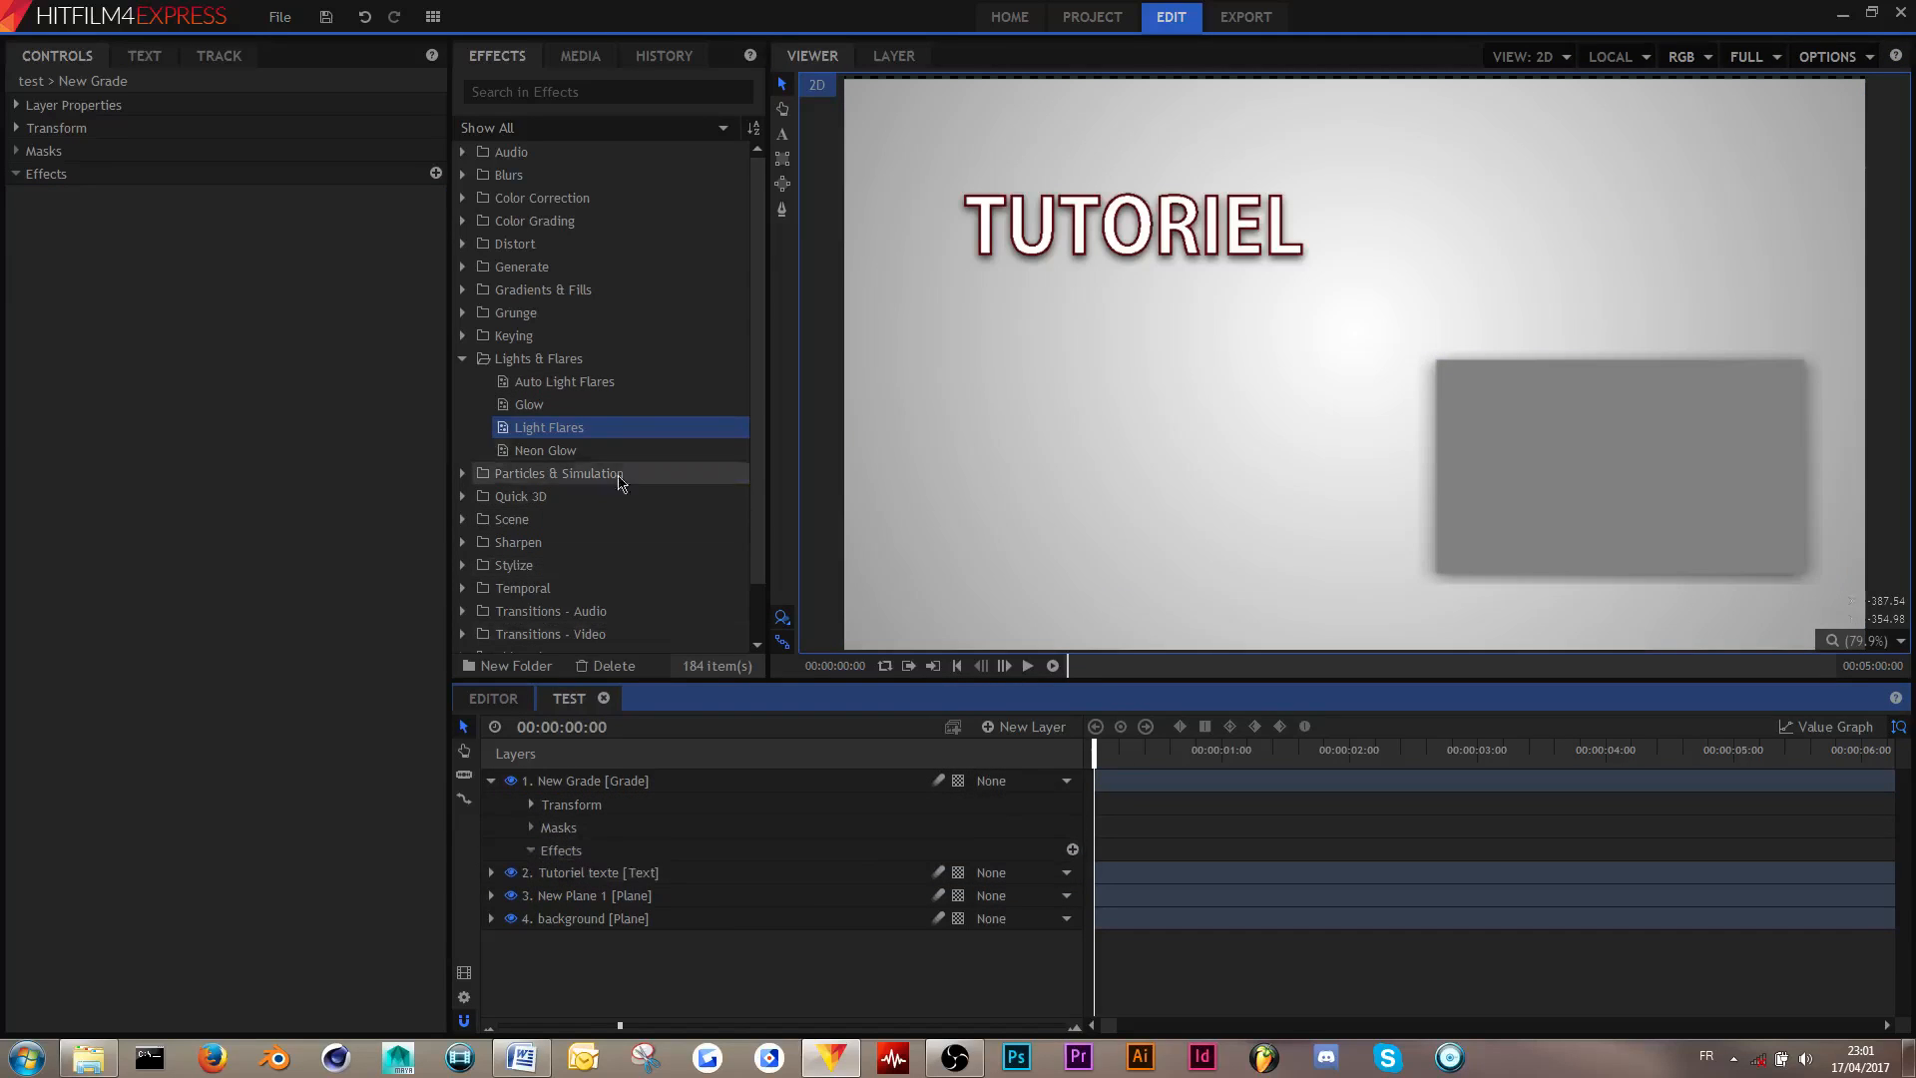
# - Collapse the Lights & Flares effects category, and view the preset import dialog without importing anything
pyautogui.click(462, 357)
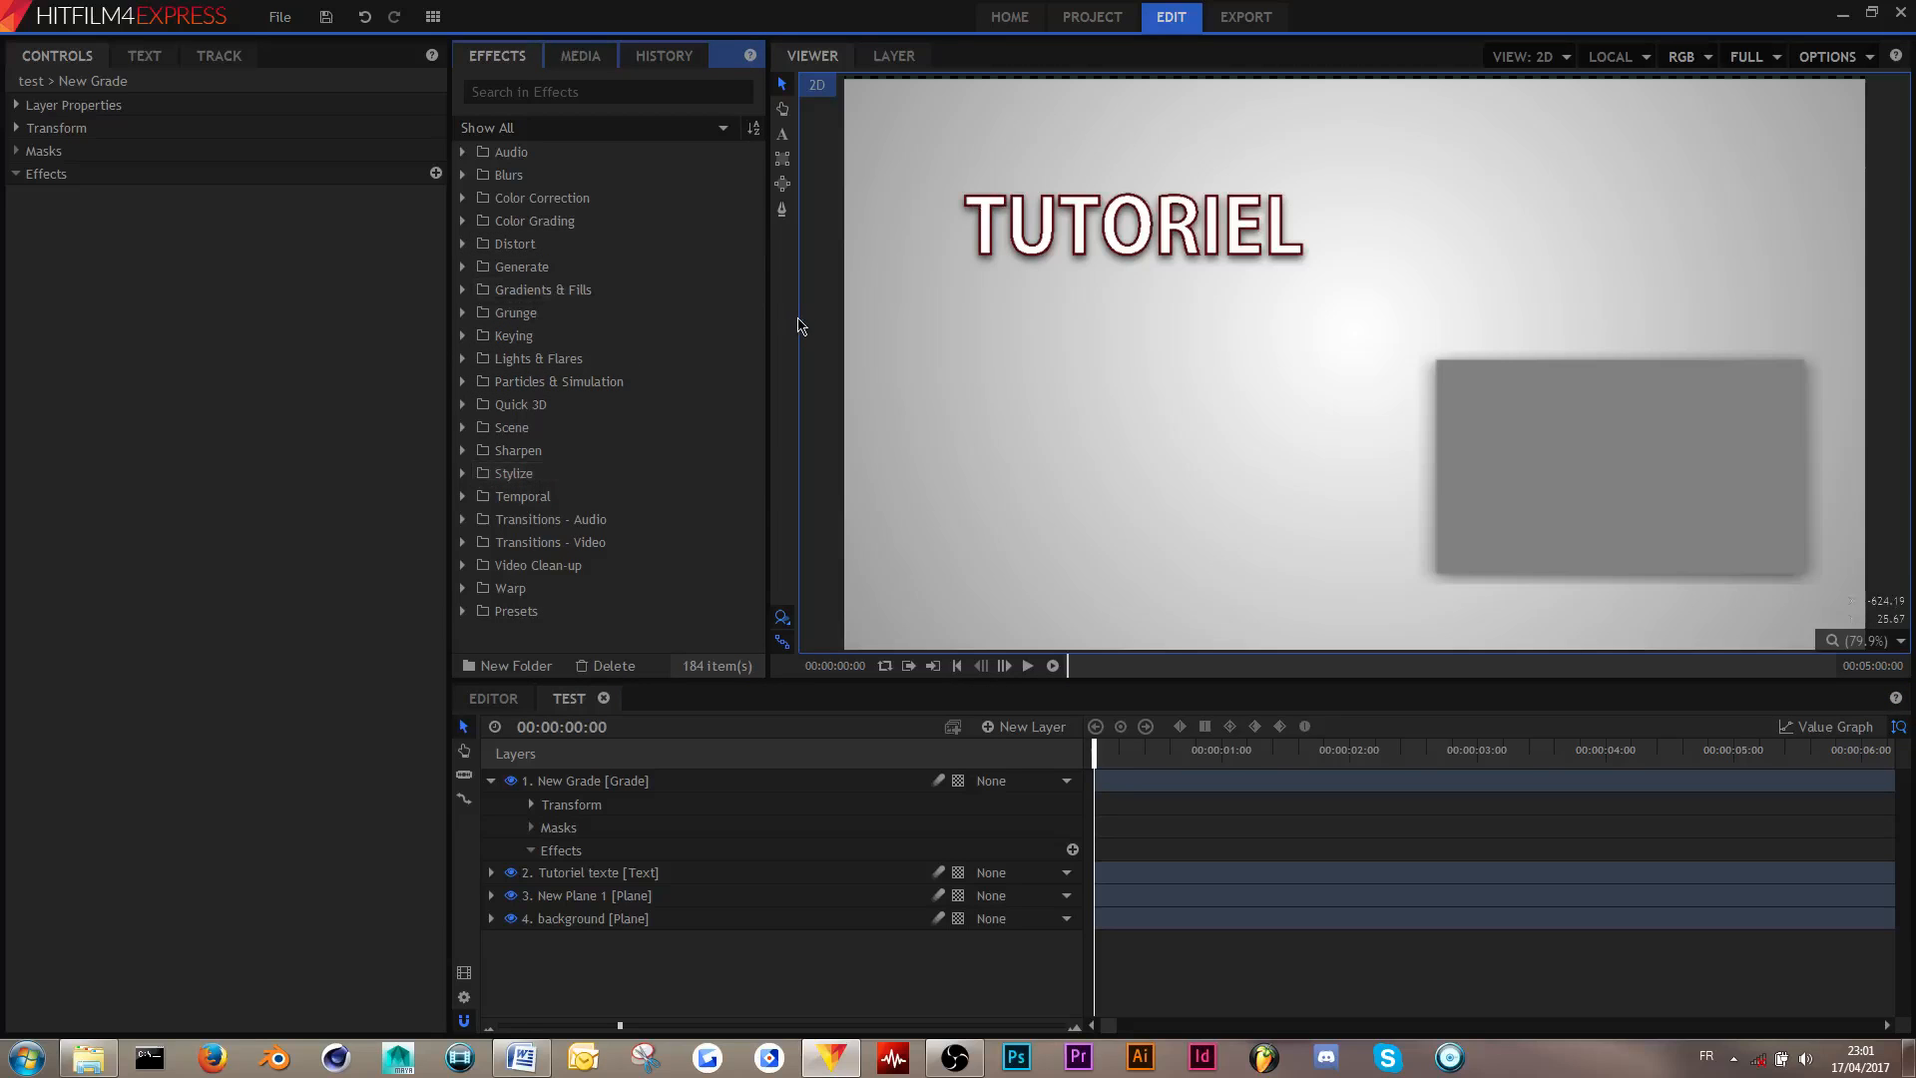
pyautogui.moveTo(769, 303)
pyautogui.mouseDown()
pyautogui.moveTo(806, 303)
pyautogui.moveTo(773, 307)
pyautogui.mouseUp()
pyautogui.doubleClick(461, 474)
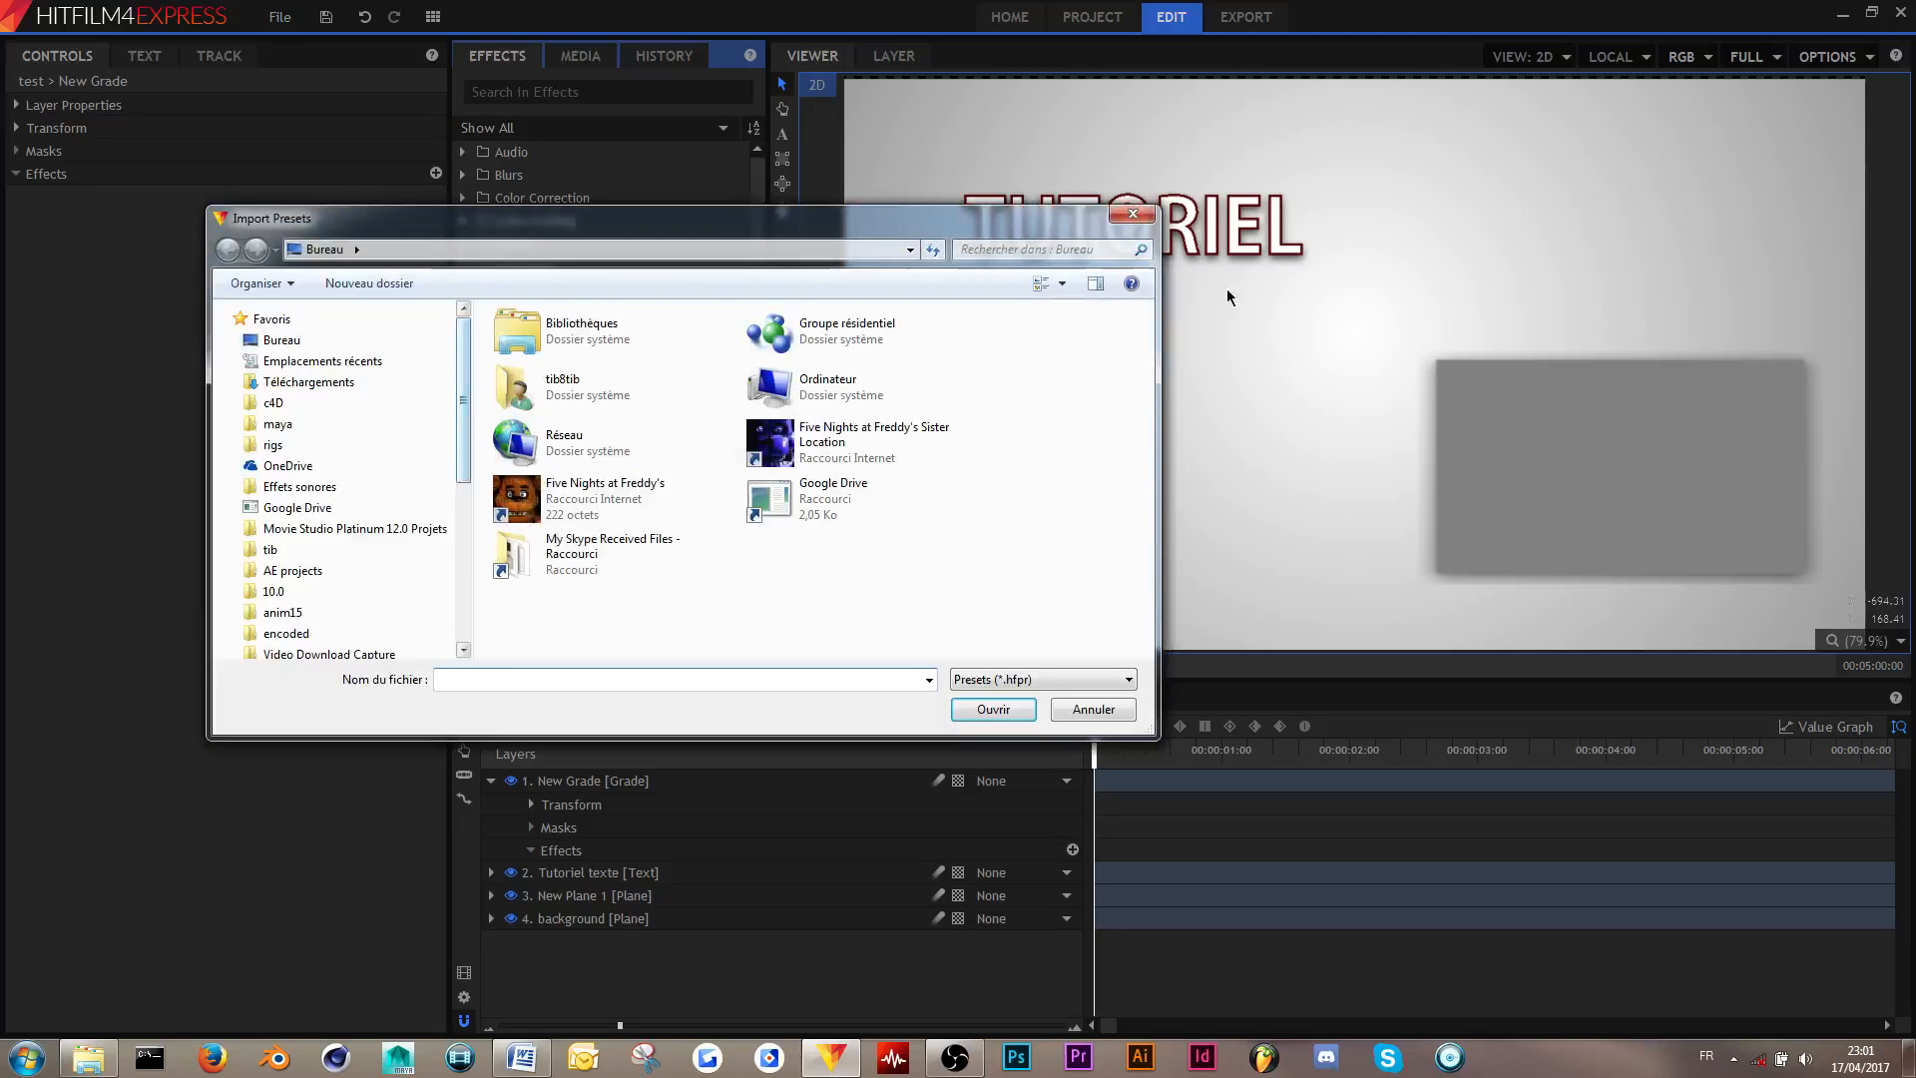
pyautogui.click(1145, 217)
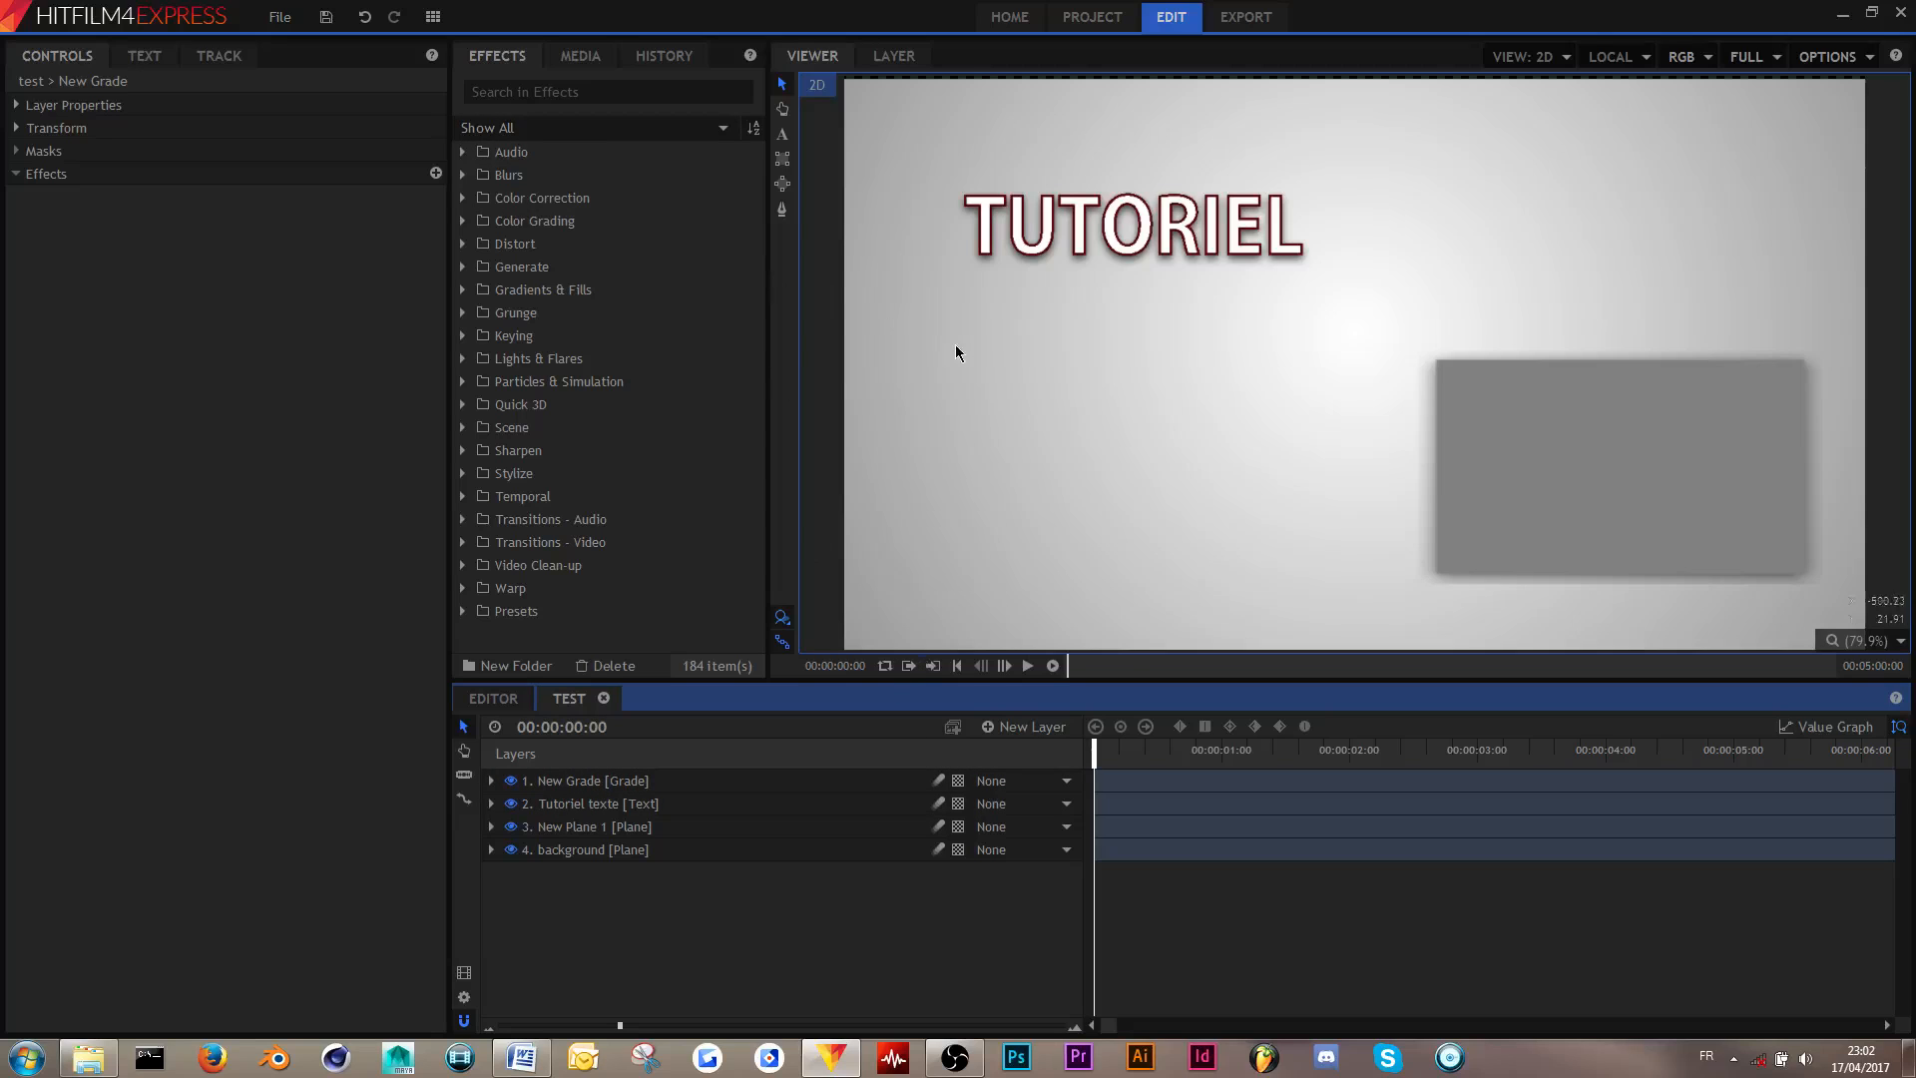
# - Check the properties of the test composite shot in the project media without changing anything
pyautogui.click(579, 57)
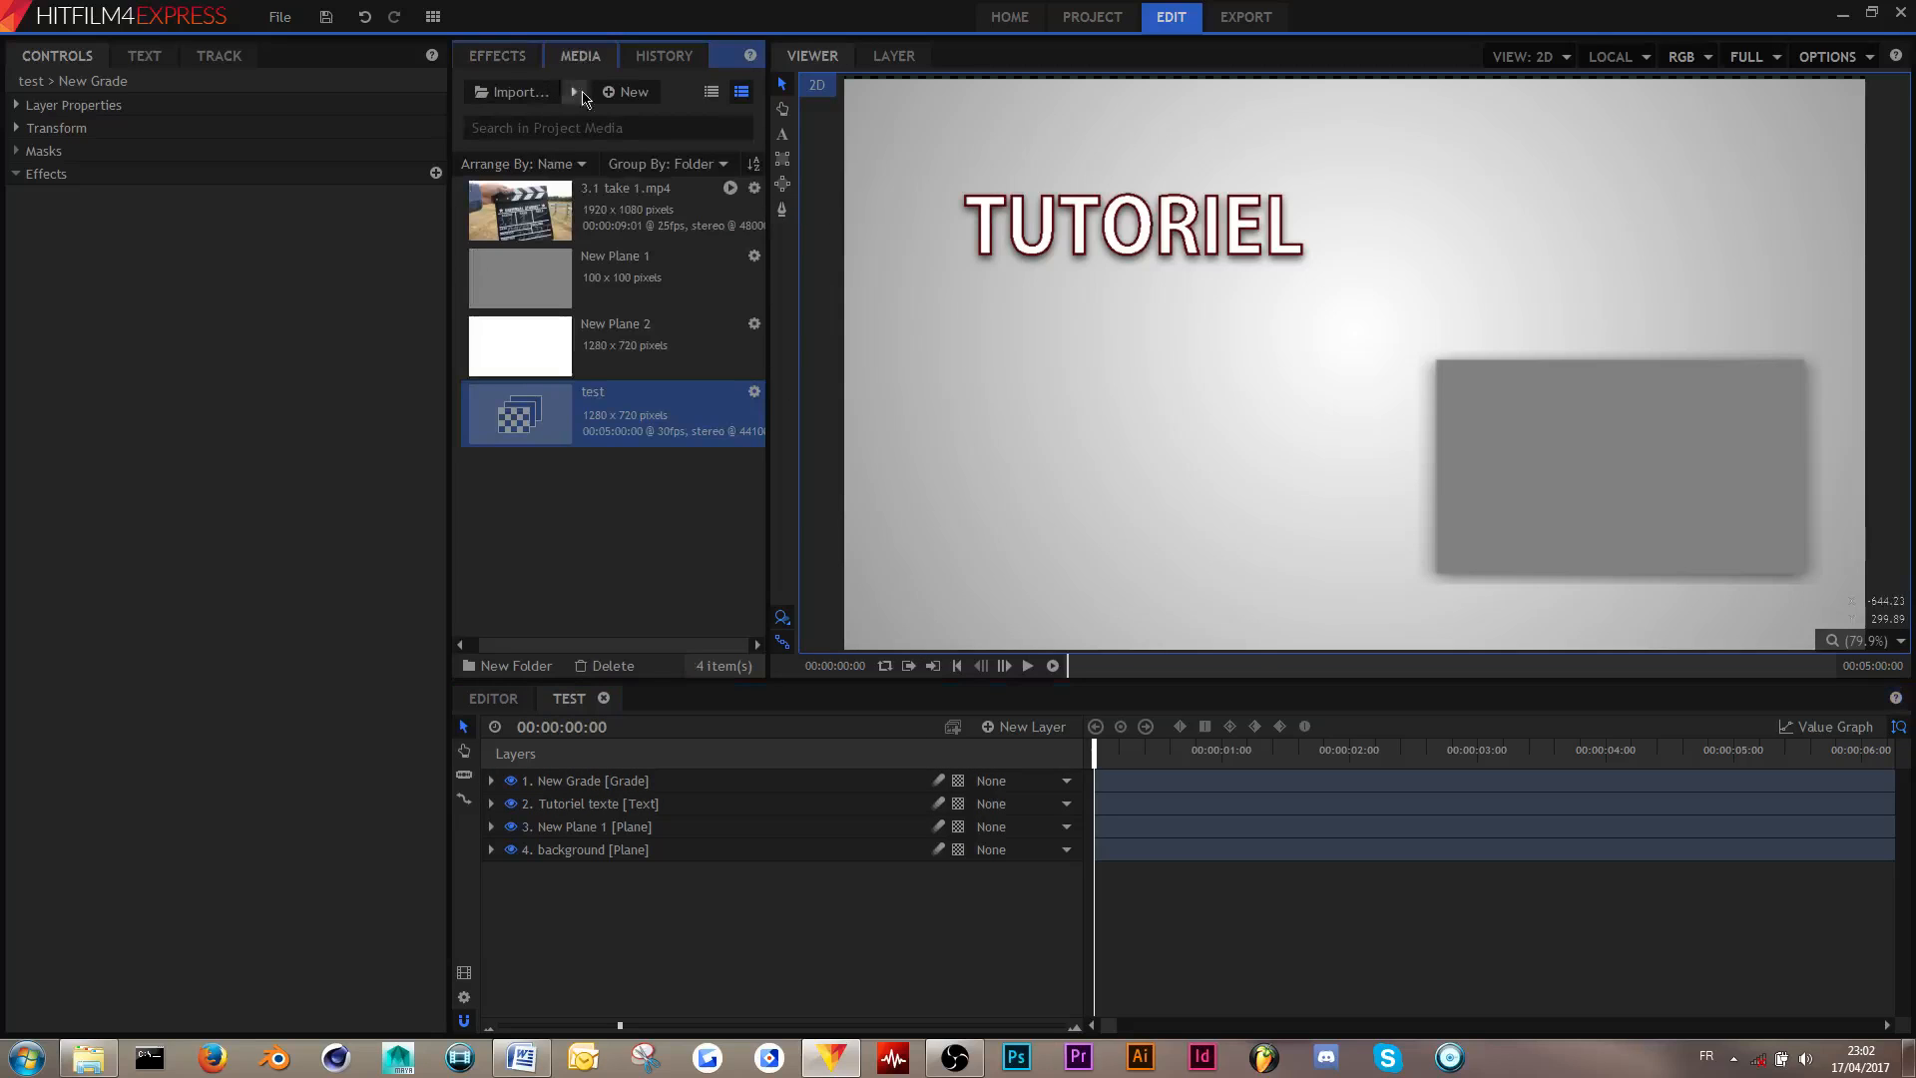
pyautogui.click(755, 392)
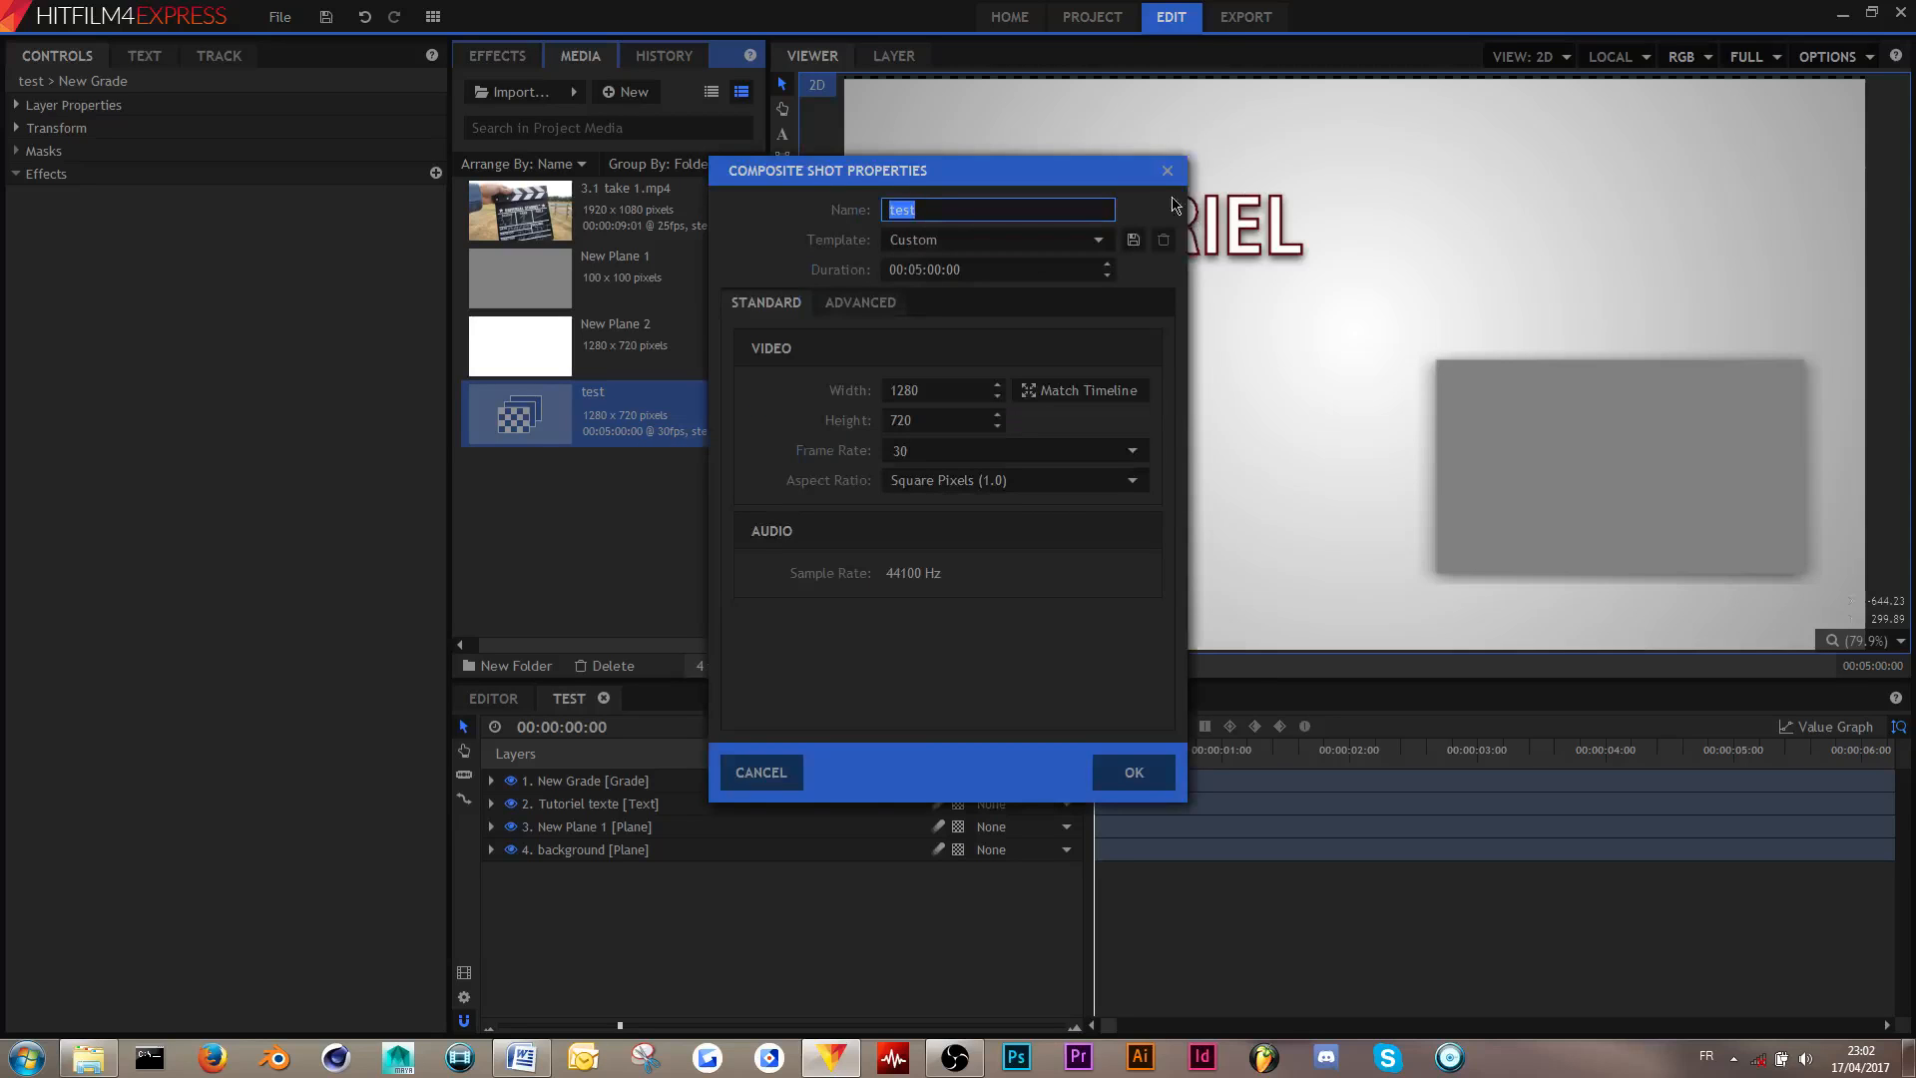
pyautogui.click(1166, 171)
# - Save the test composite shot in the test trucages folder as a HitFilm composite shot file named "mon composite shot"
pyautogui.rightClick(660, 412)
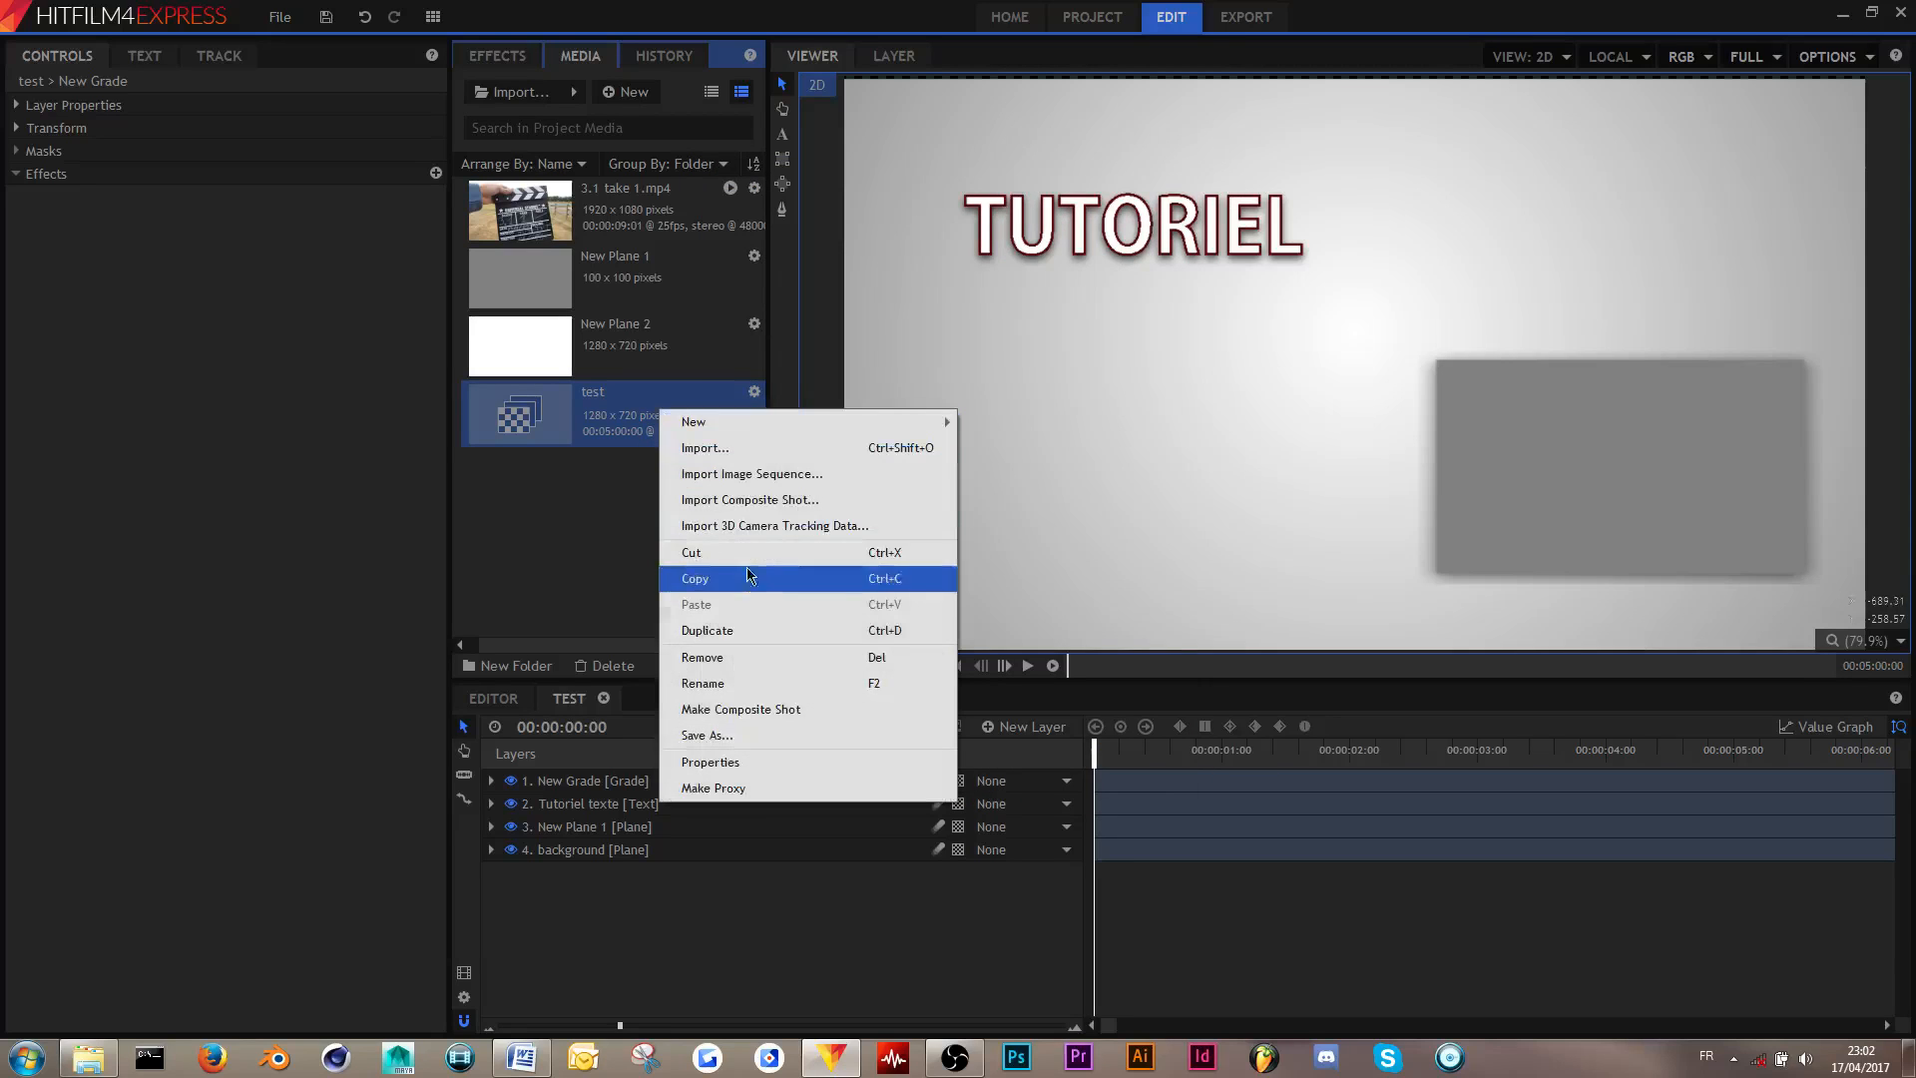
pyautogui.click(762, 736)
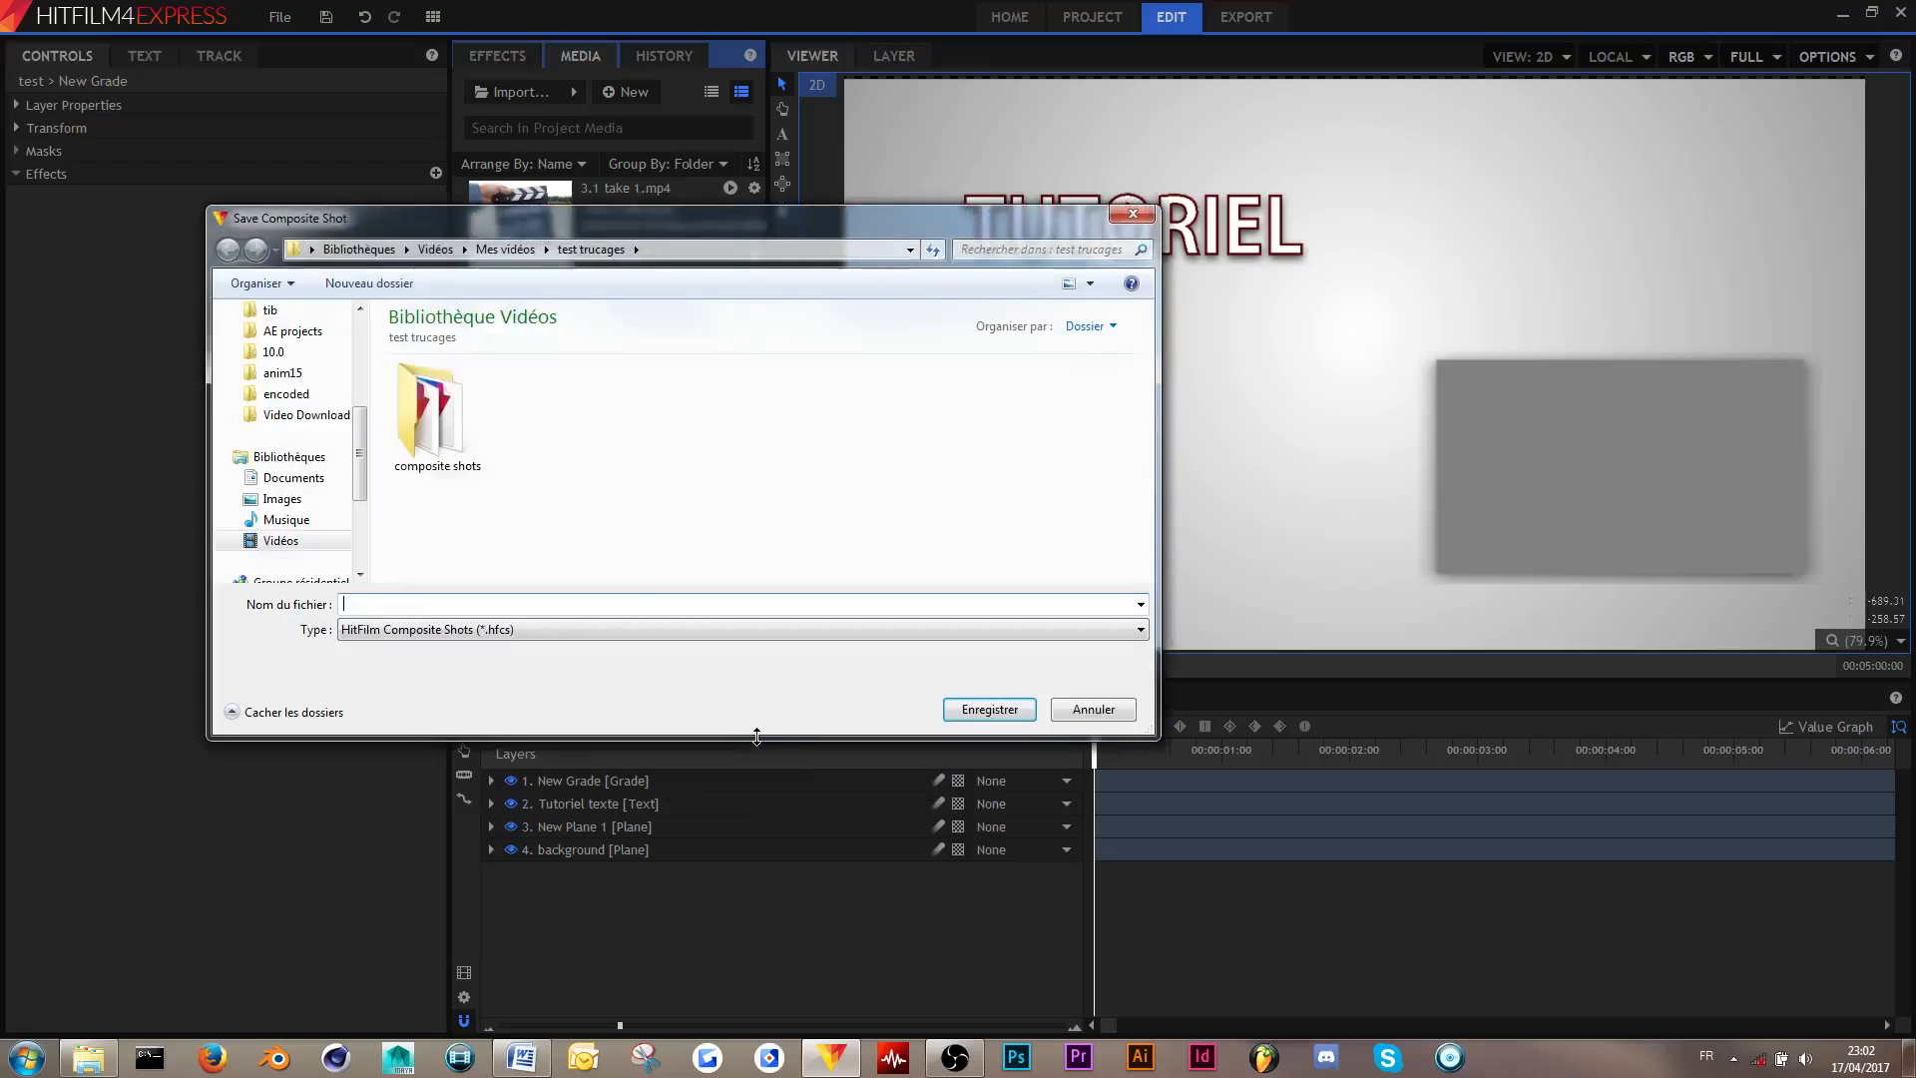
pyautogui.moveTo(621, 217); pyautogui.dragTo(1063, 266)
pyautogui.moveTo(811, 526); pyautogui.dragTo(805, 523)
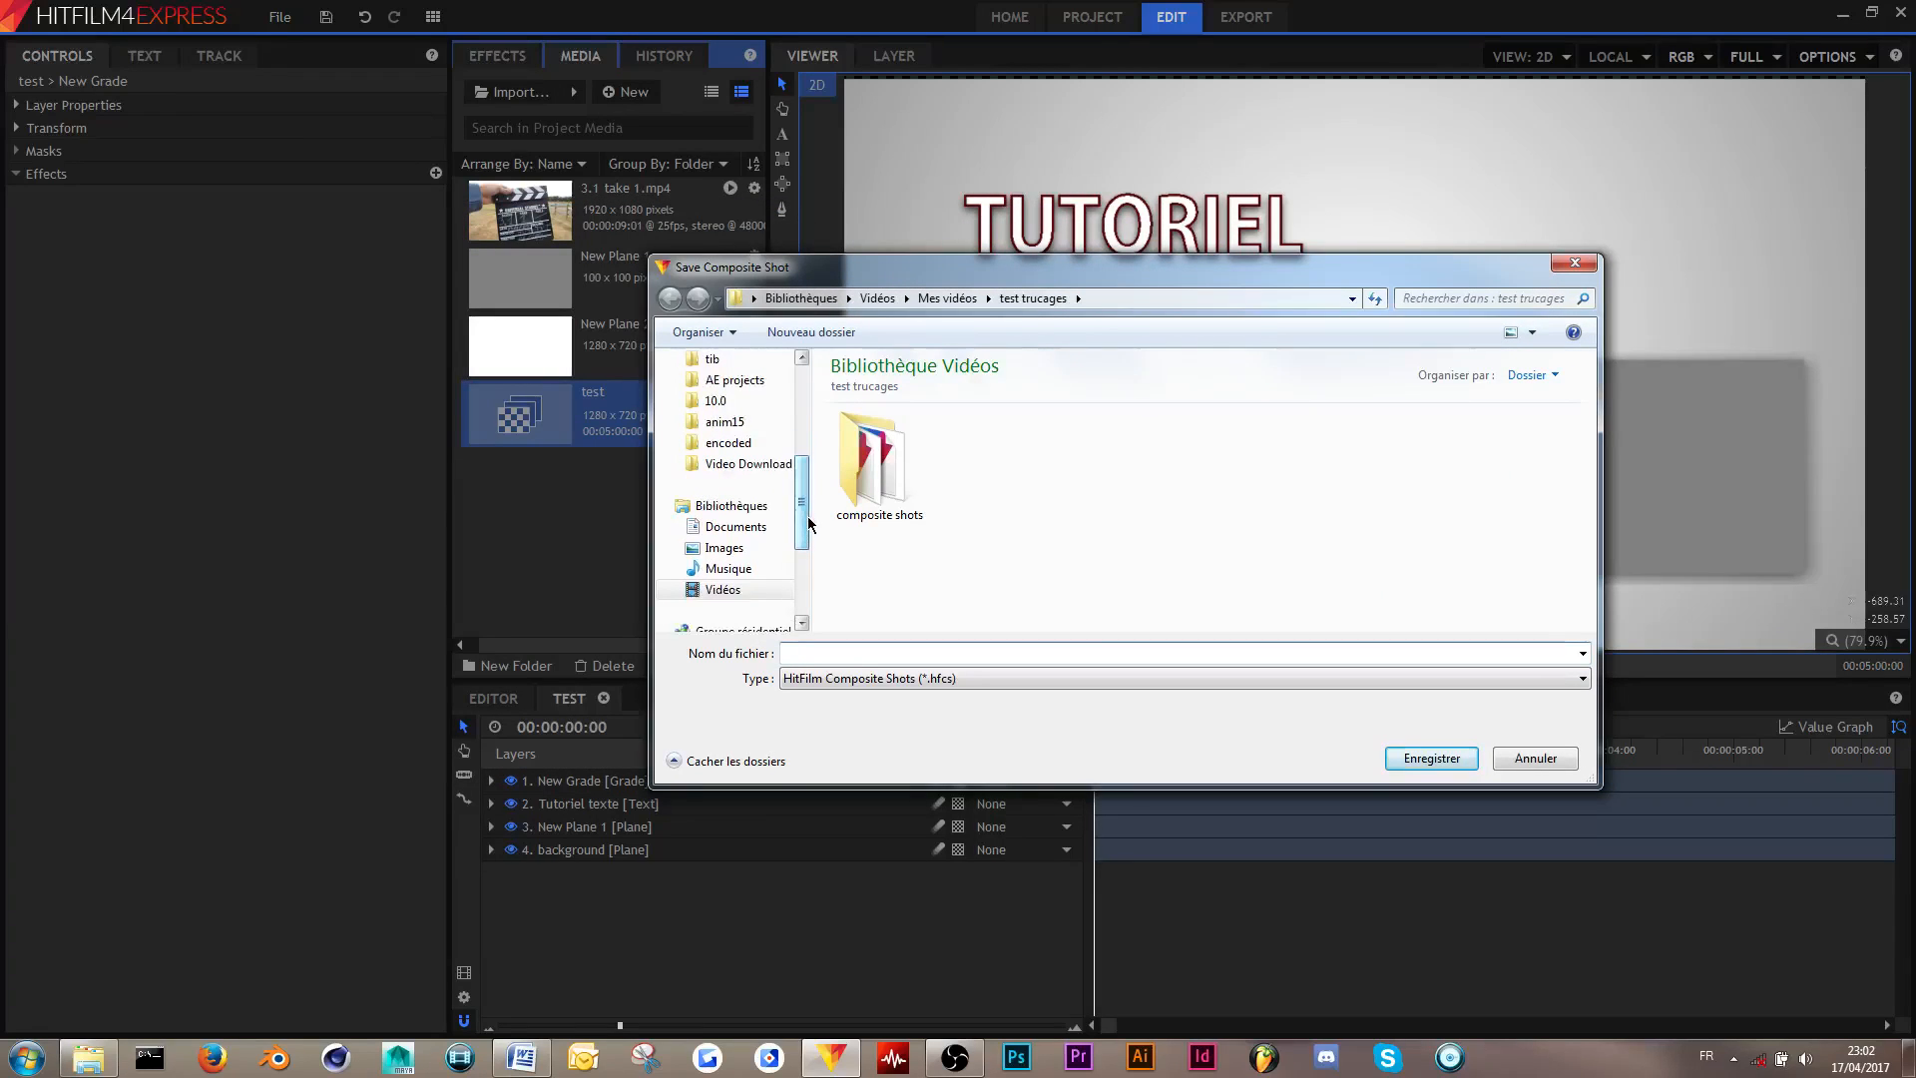
pyautogui.rightClick(1107, 508)
pyautogui.click(1043, 471)
pyautogui.write('mon composite shot')
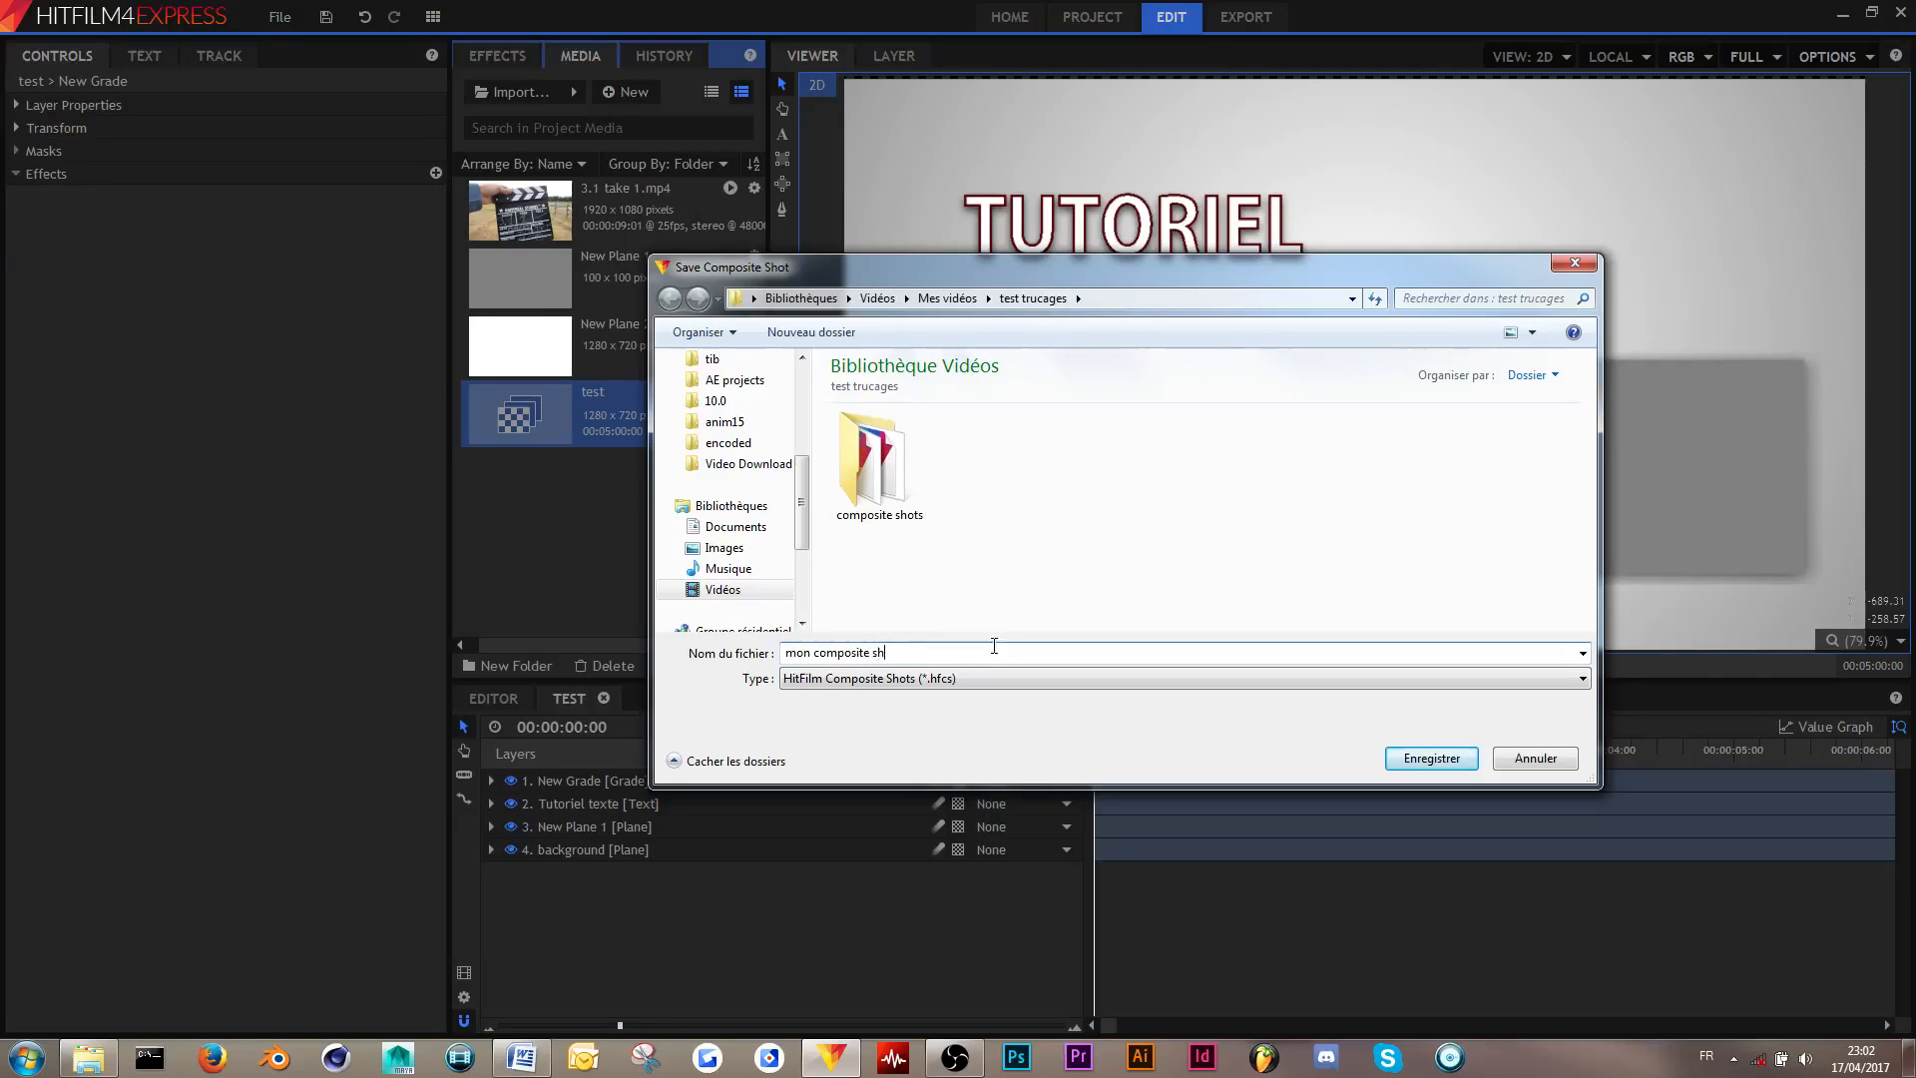
pyautogui.press('Return')
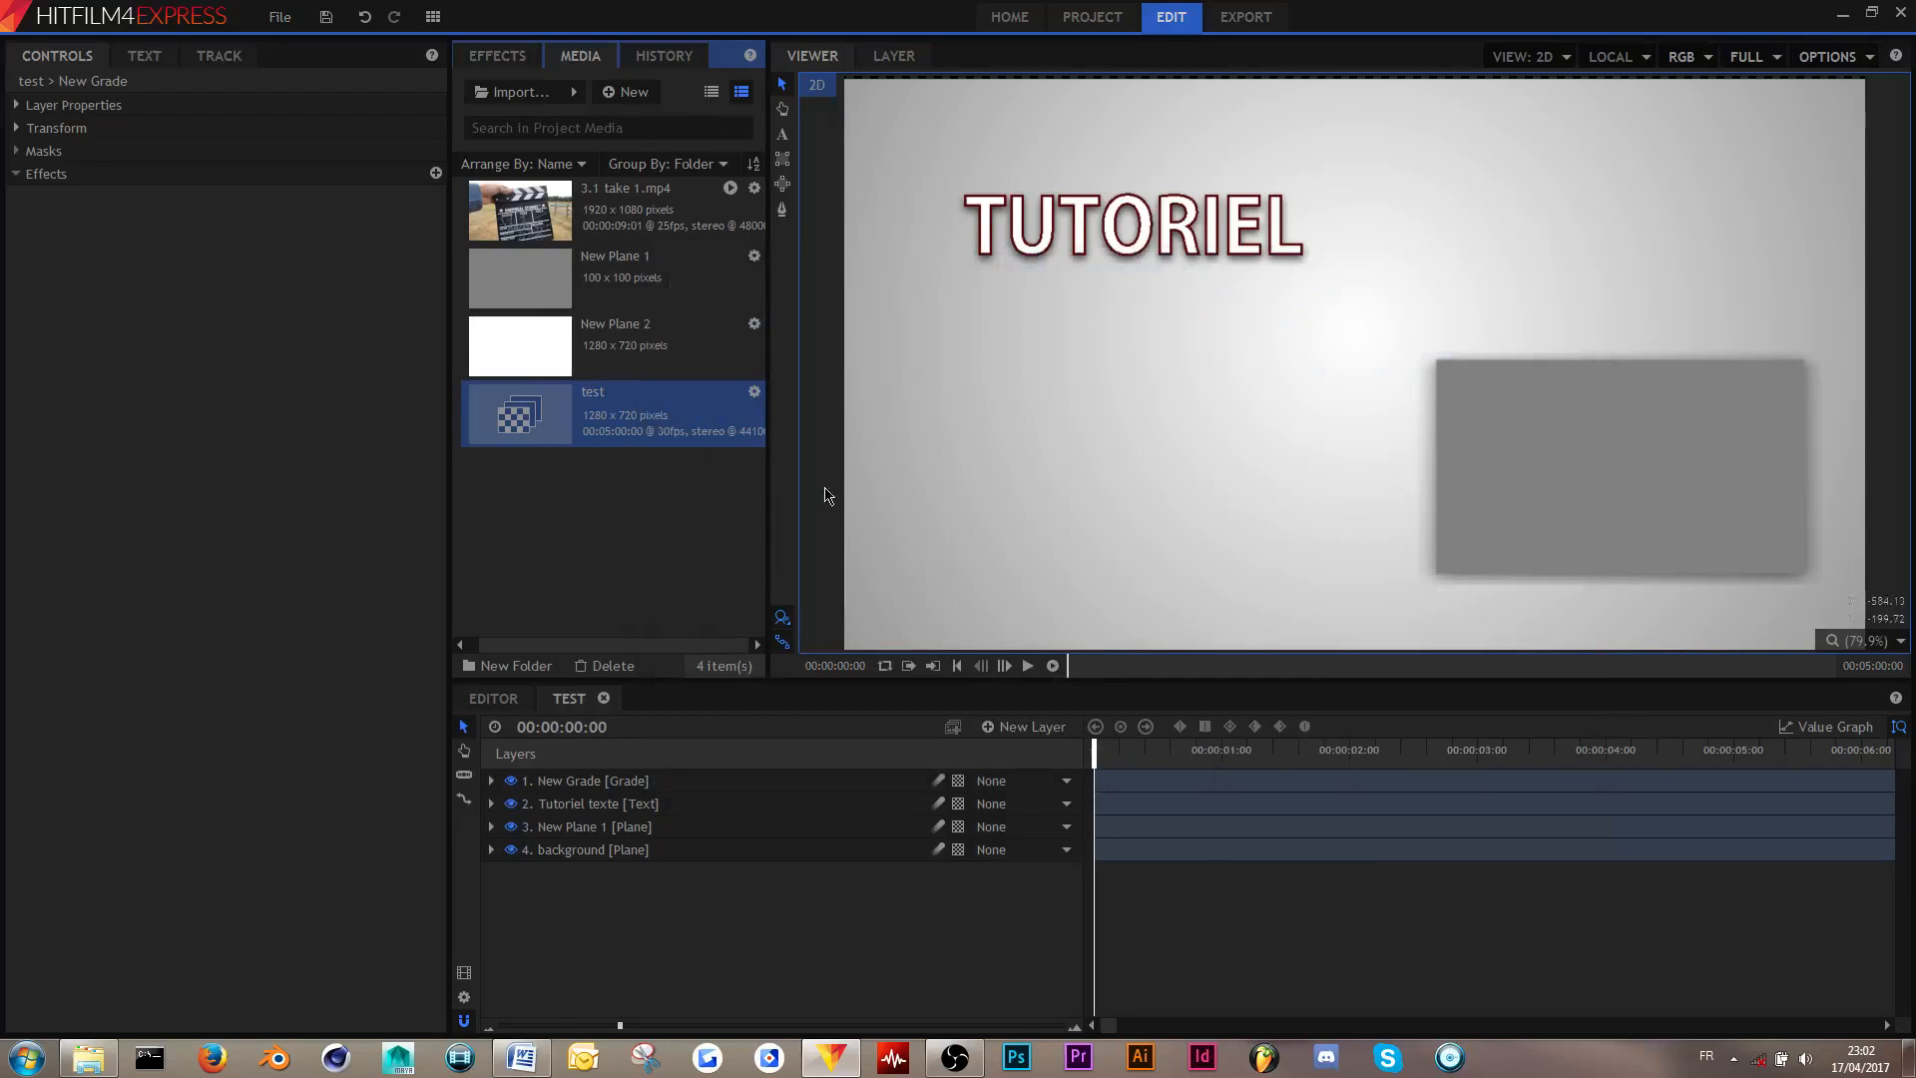
pyautogui.rightClick(684, 548)
pyautogui.click(638, 549)
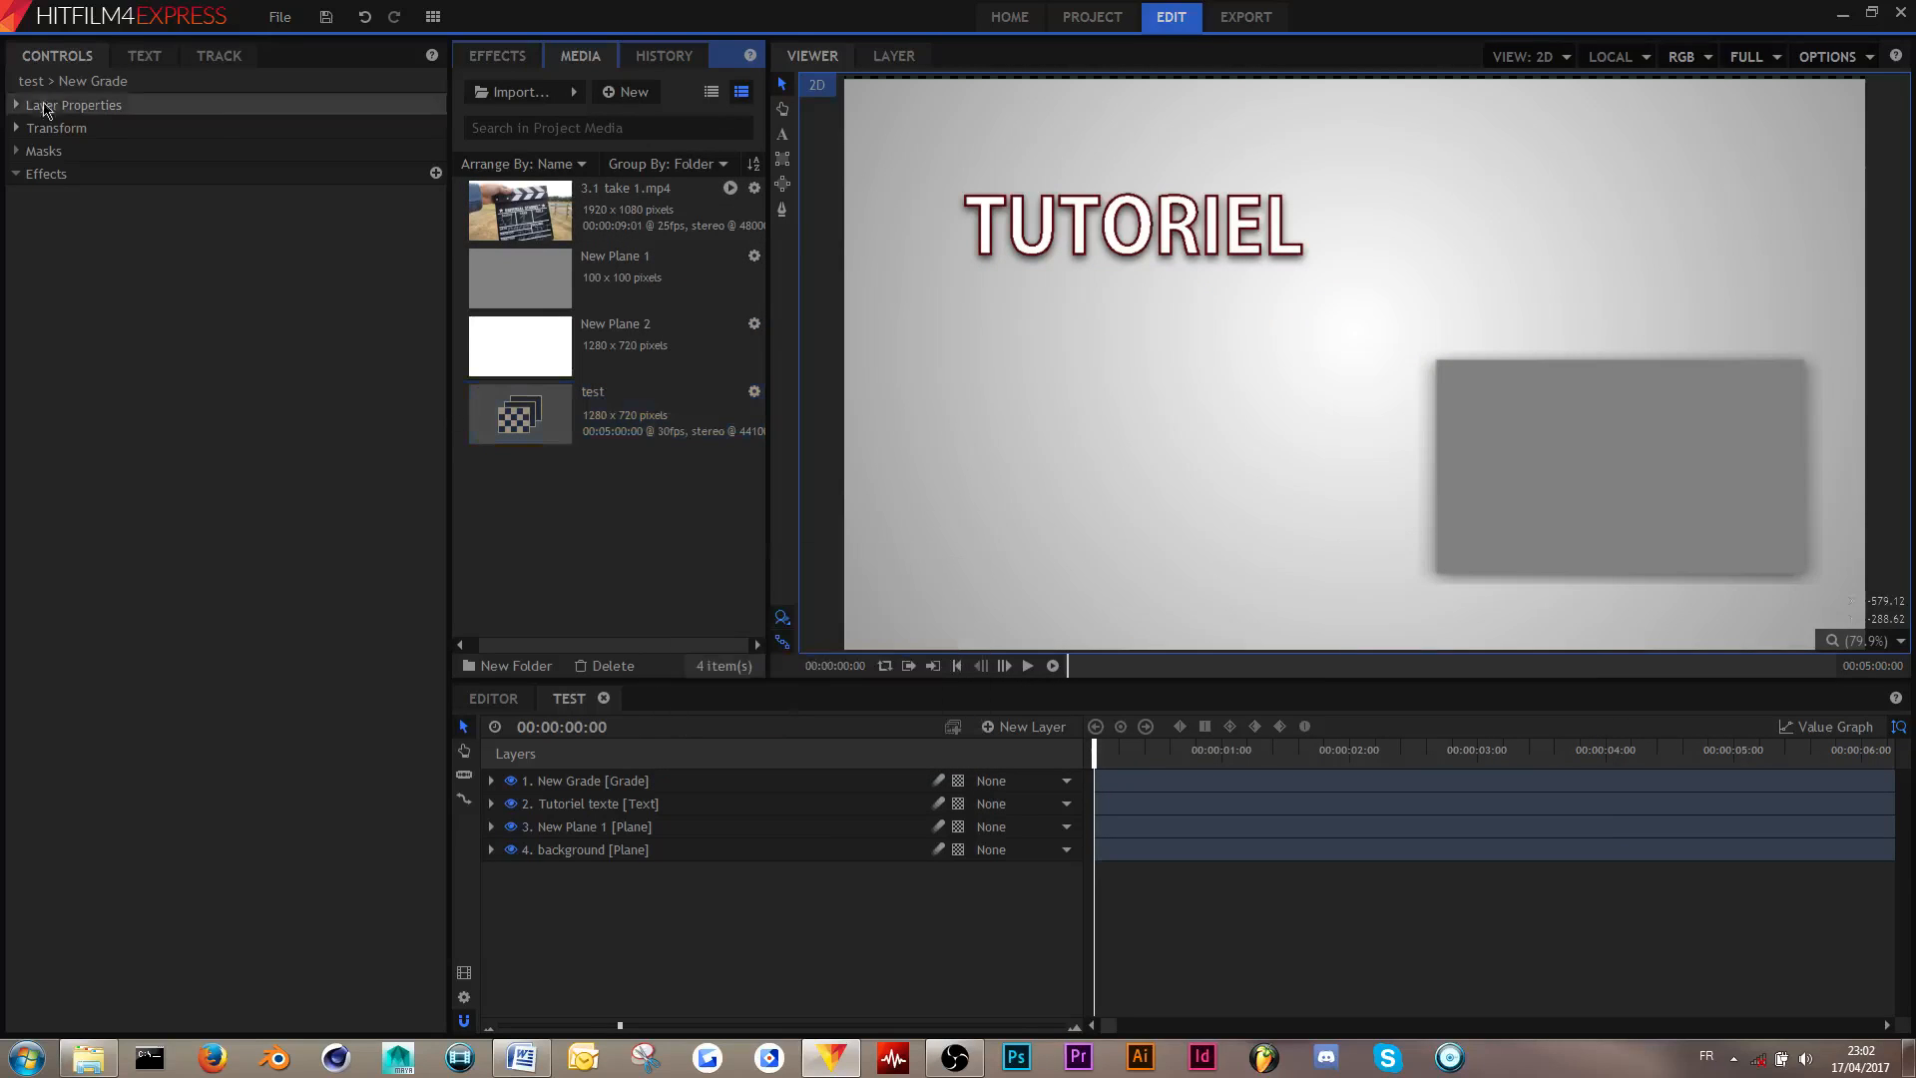
# - Create a new project with the custom 1280 x 720, 30 fps settings, discarding the current project's changes, and start editing
pyautogui.click(279, 17)
pyautogui.click(604, 246)
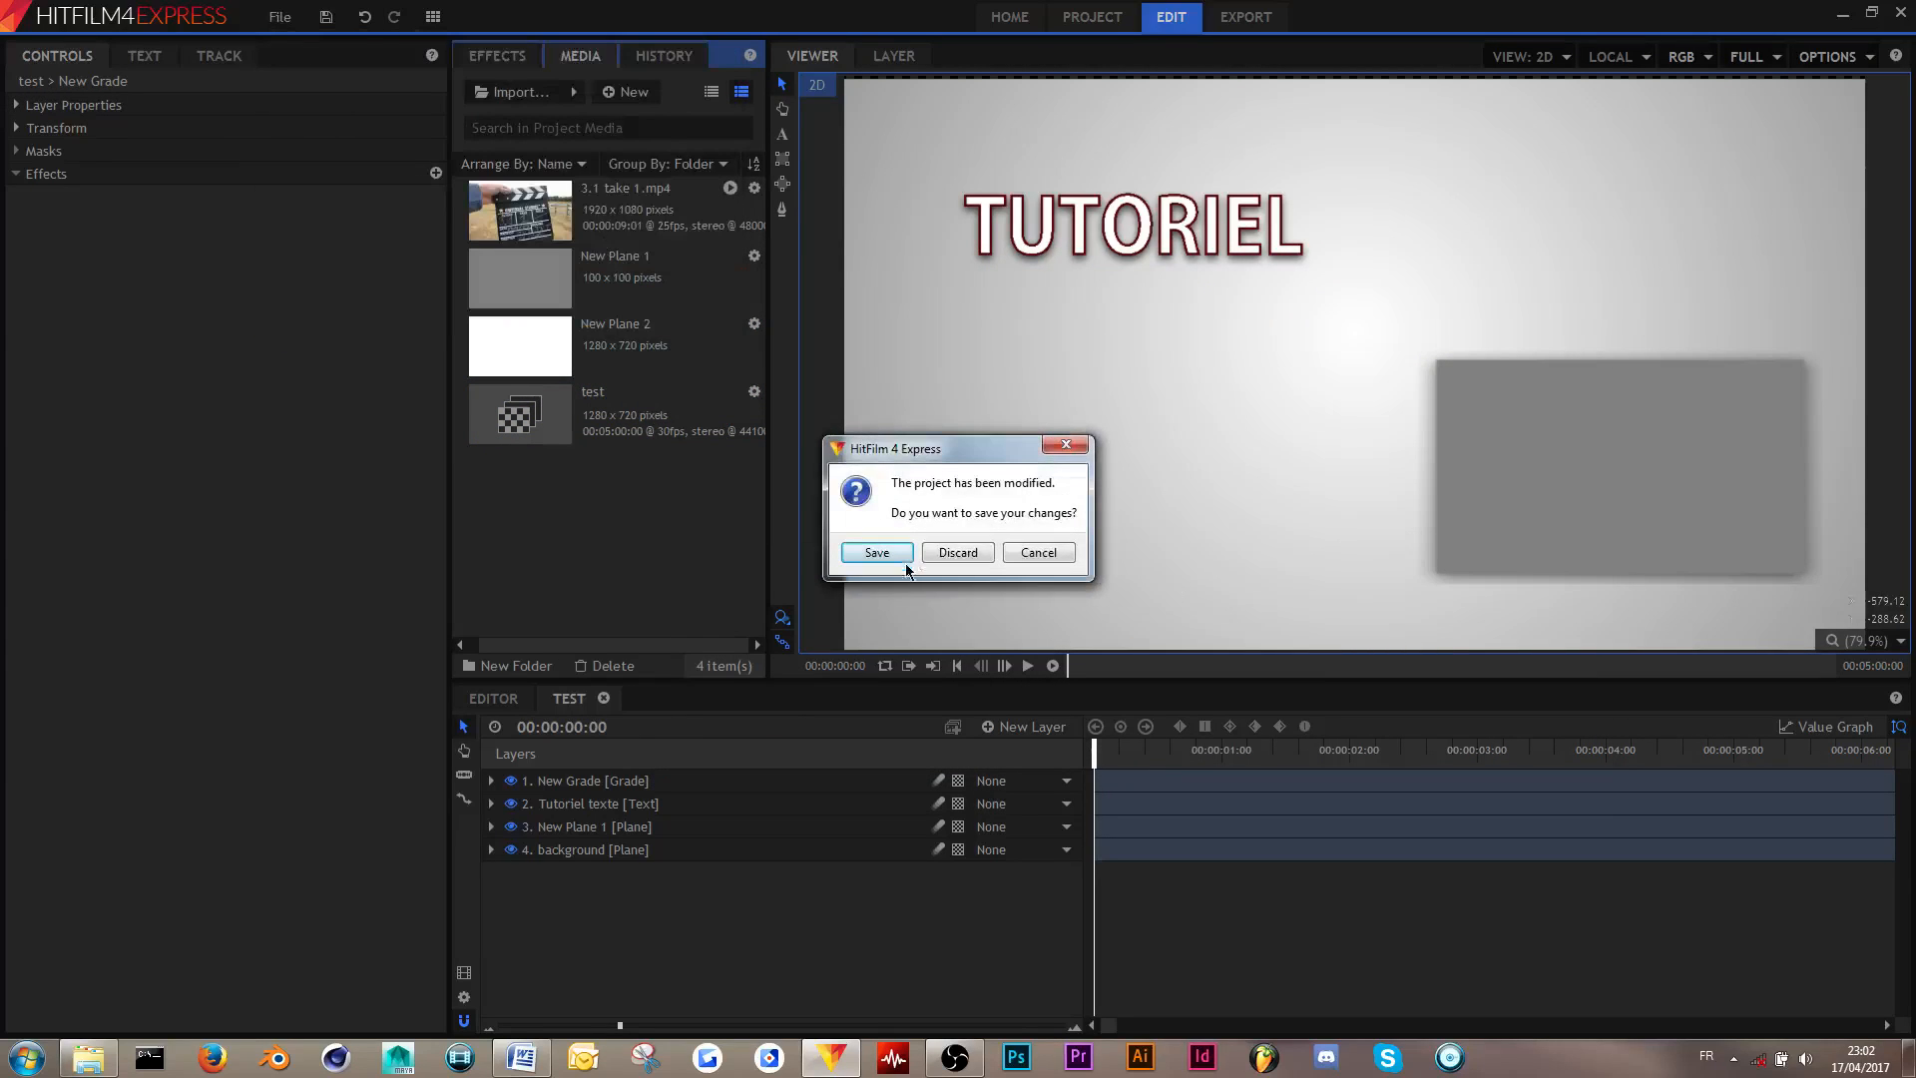
pyautogui.click(958, 553)
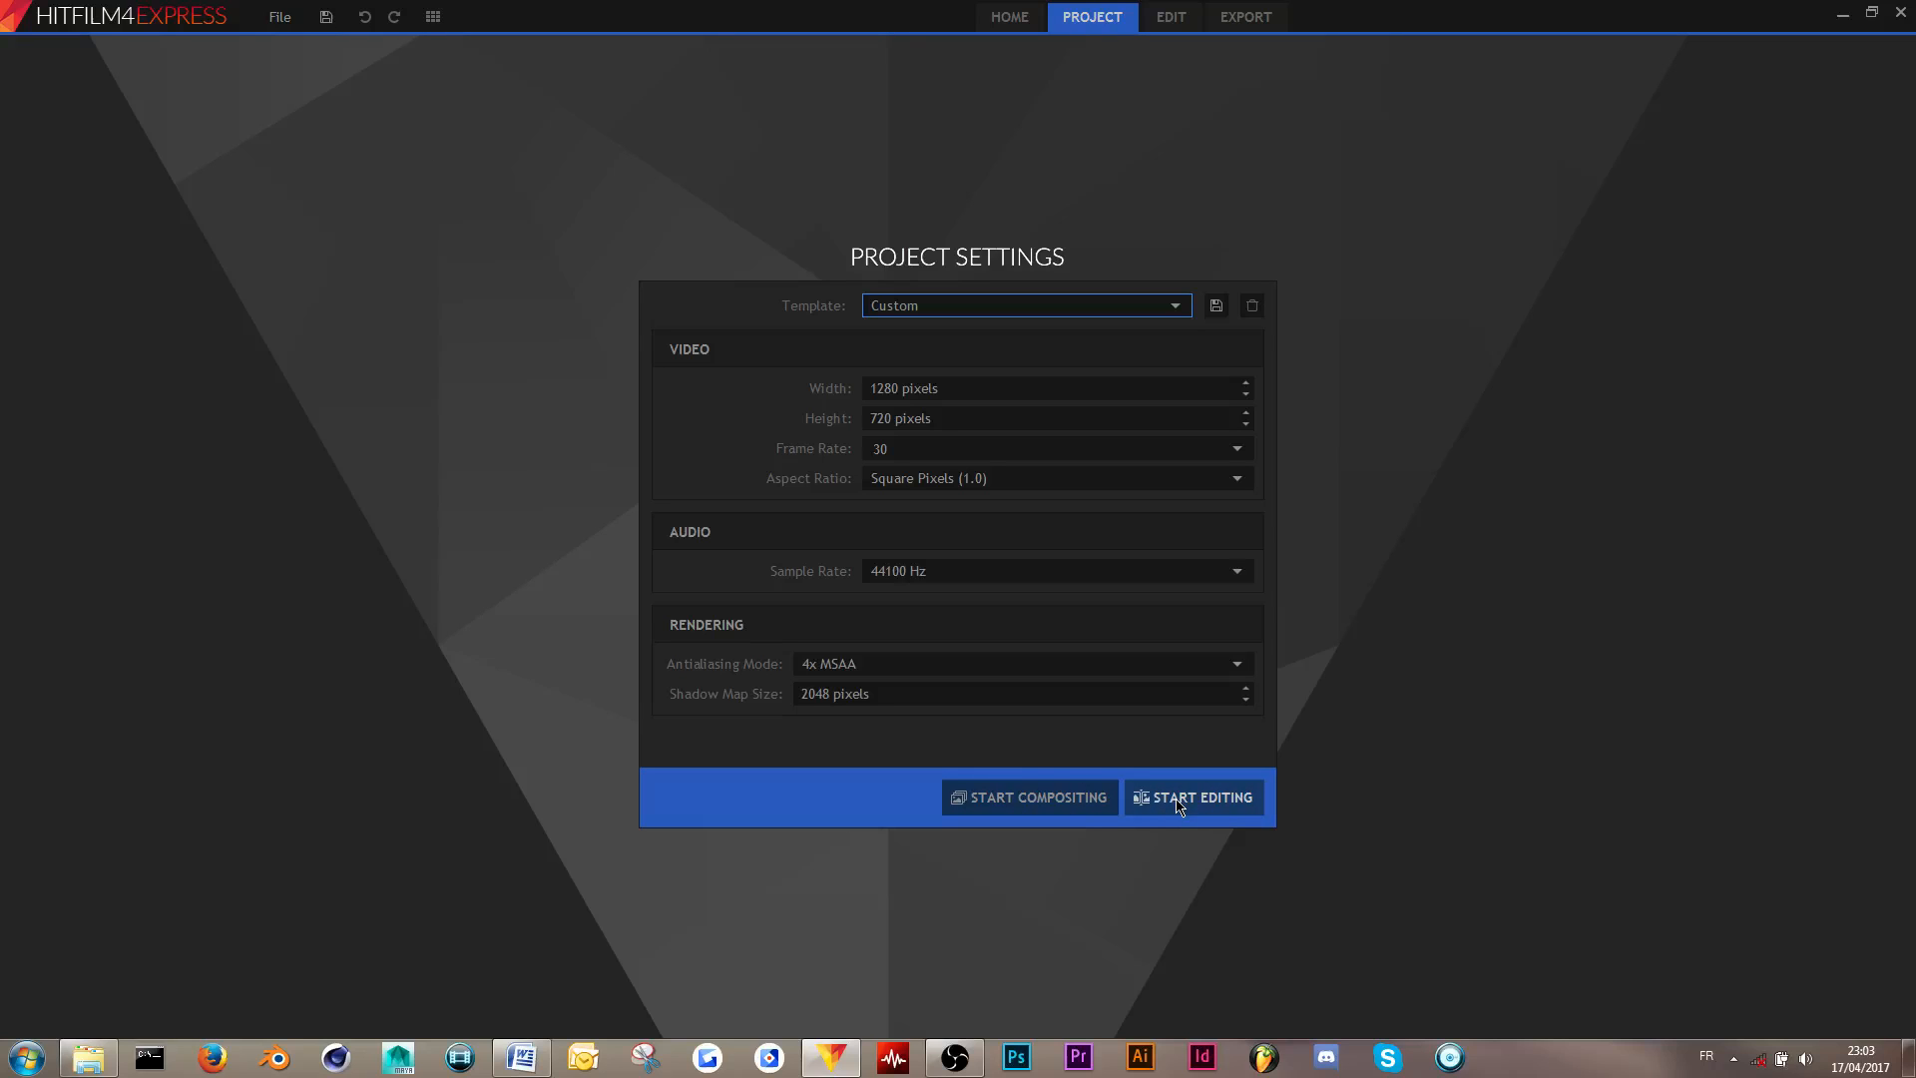
pyautogui.click(1181, 804)
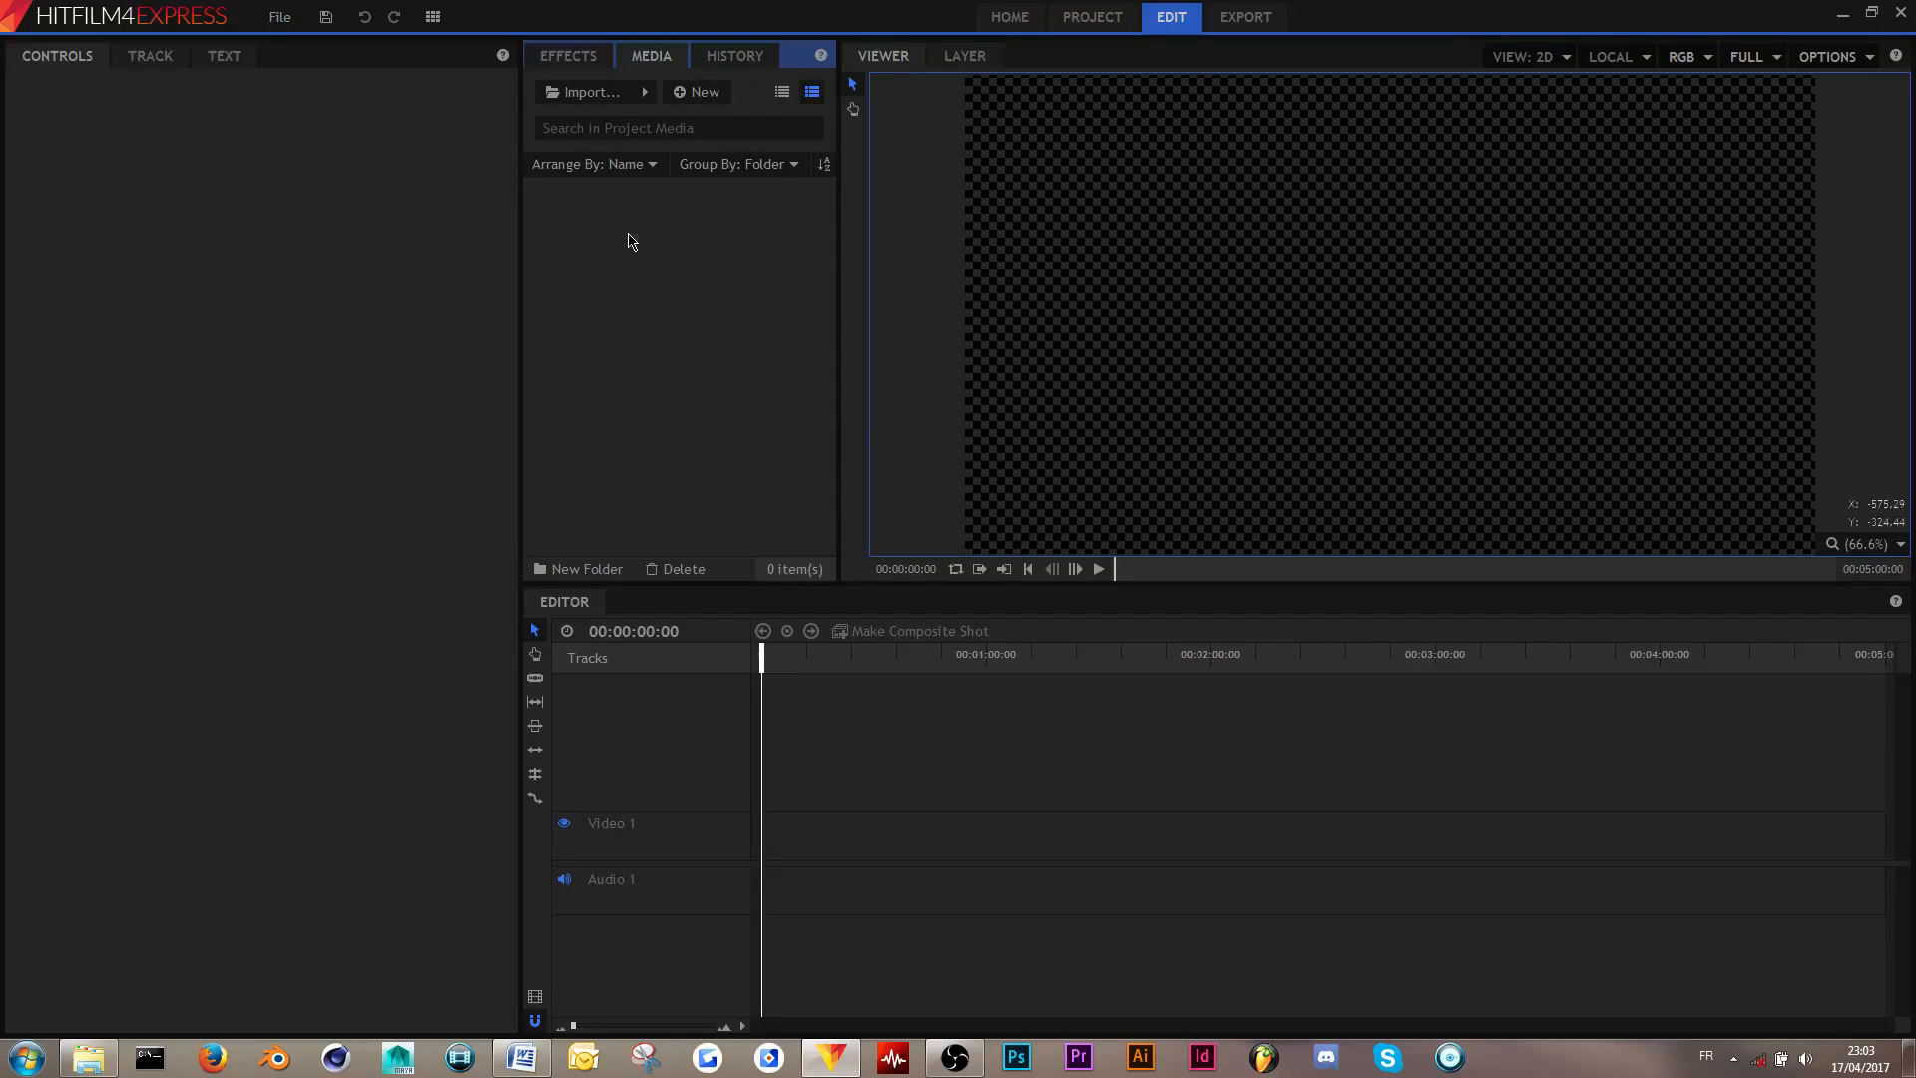
pyautogui.rightClick(628, 237)
pyautogui.click(698, 274)
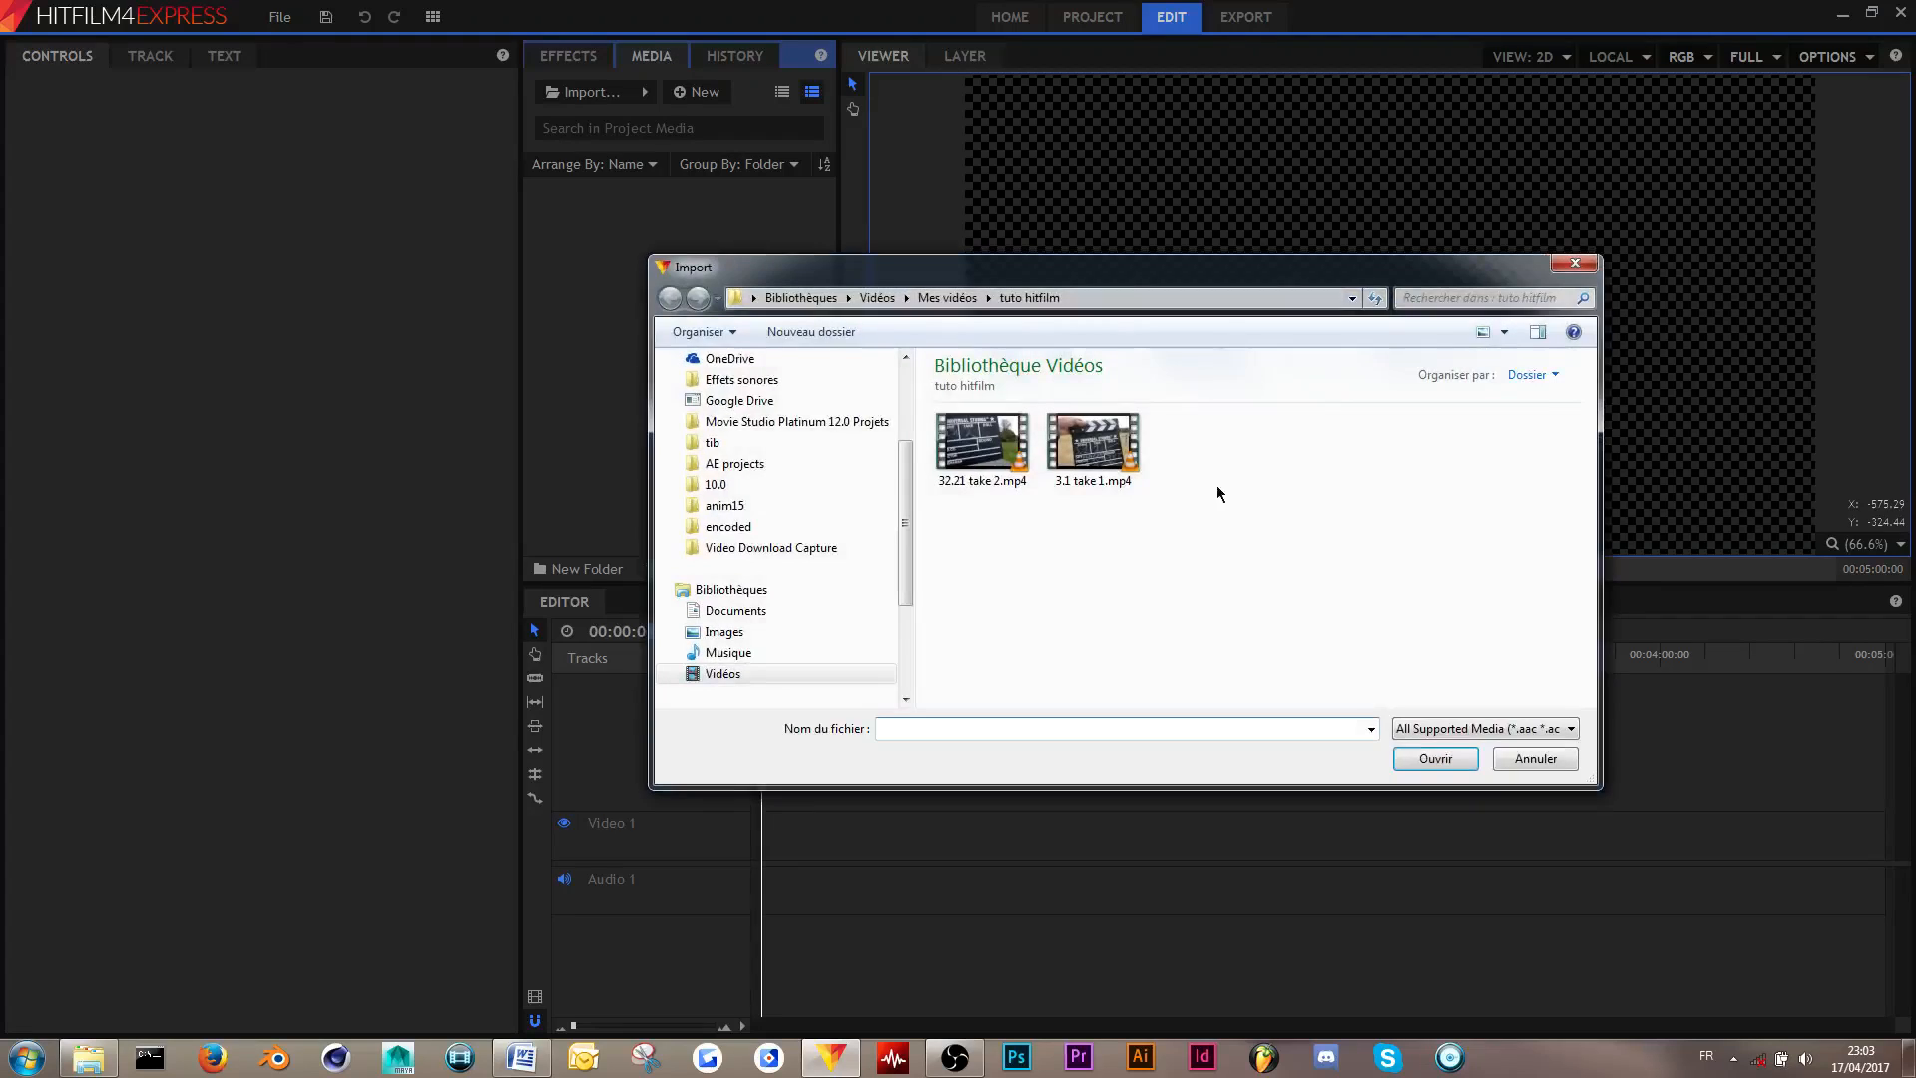
pyautogui.click(1575, 264)
# - Import the saved composite shot file "mon composite shot" from the test trucages folder
pyautogui.rightClick(709, 288)
pyautogui.click(883, 376)
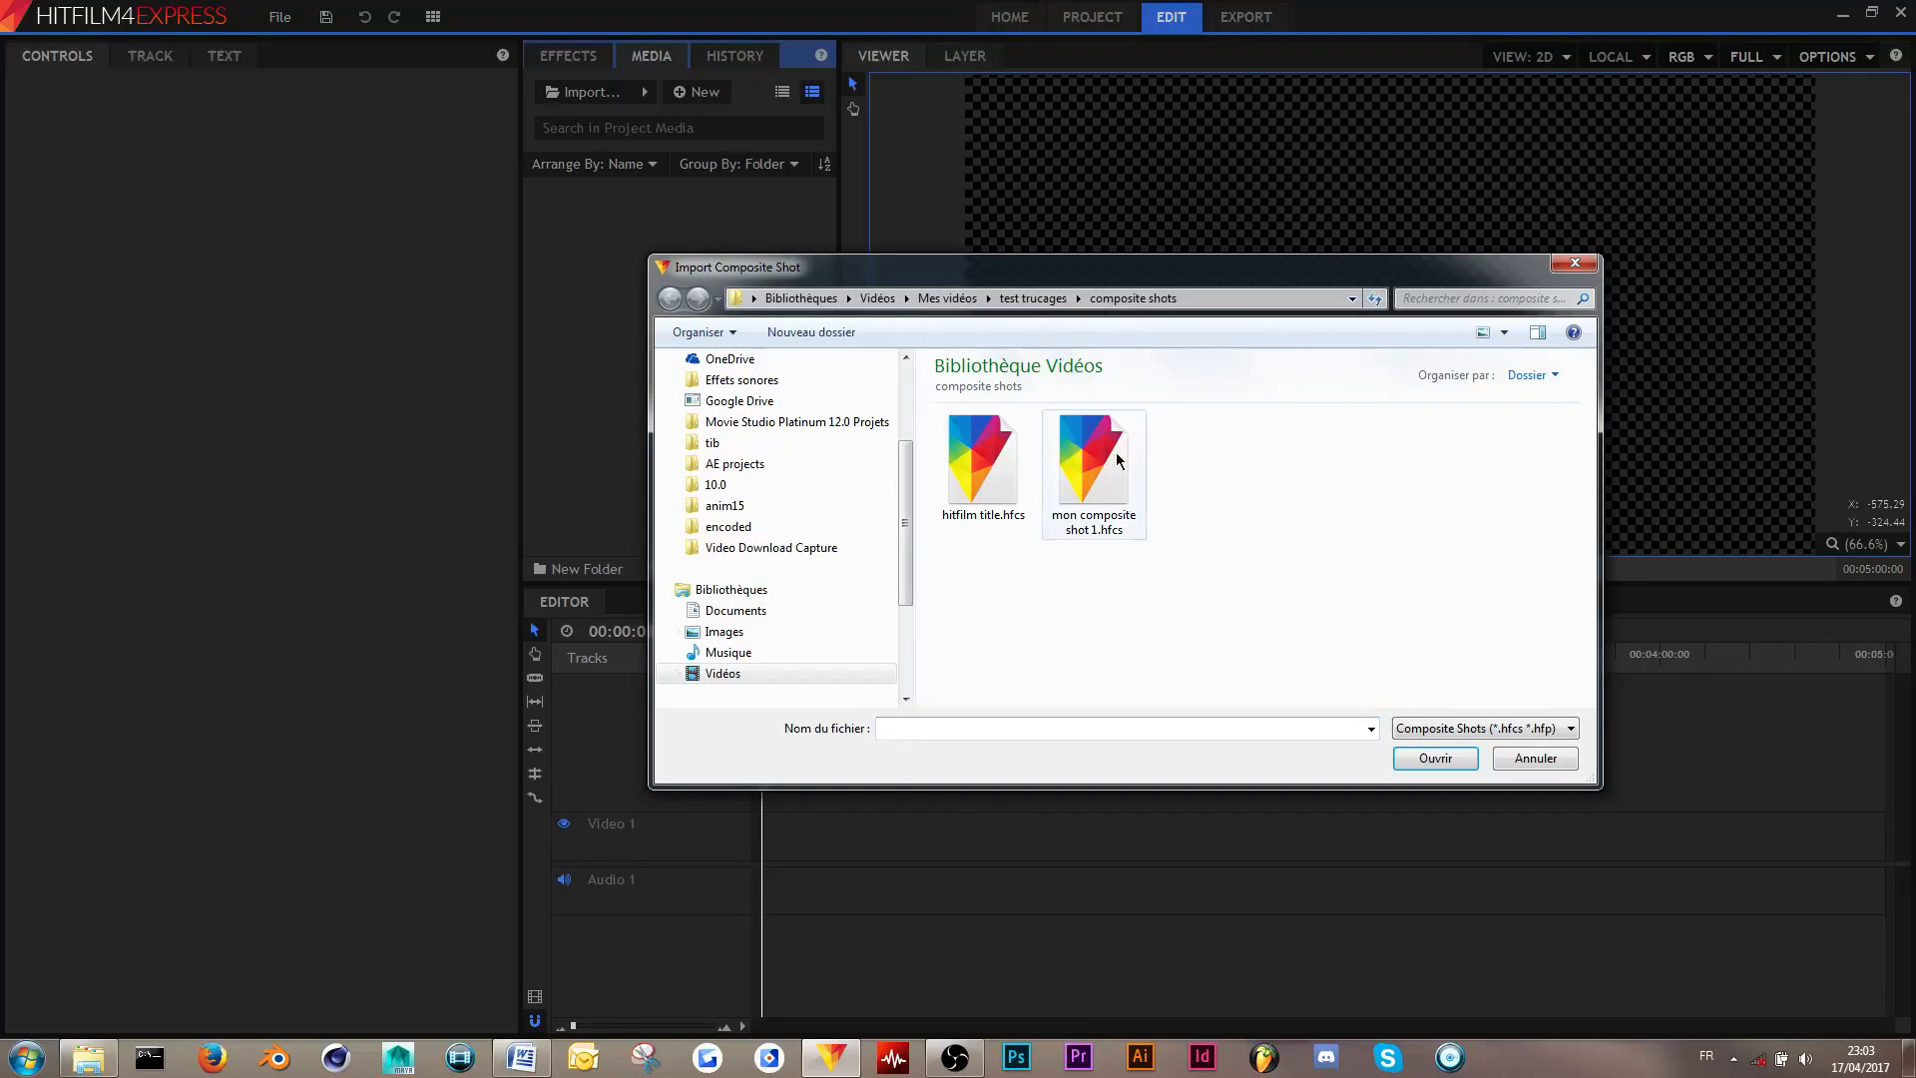
pyautogui.click(1033, 298)
pyautogui.doubleClick(1091, 502)
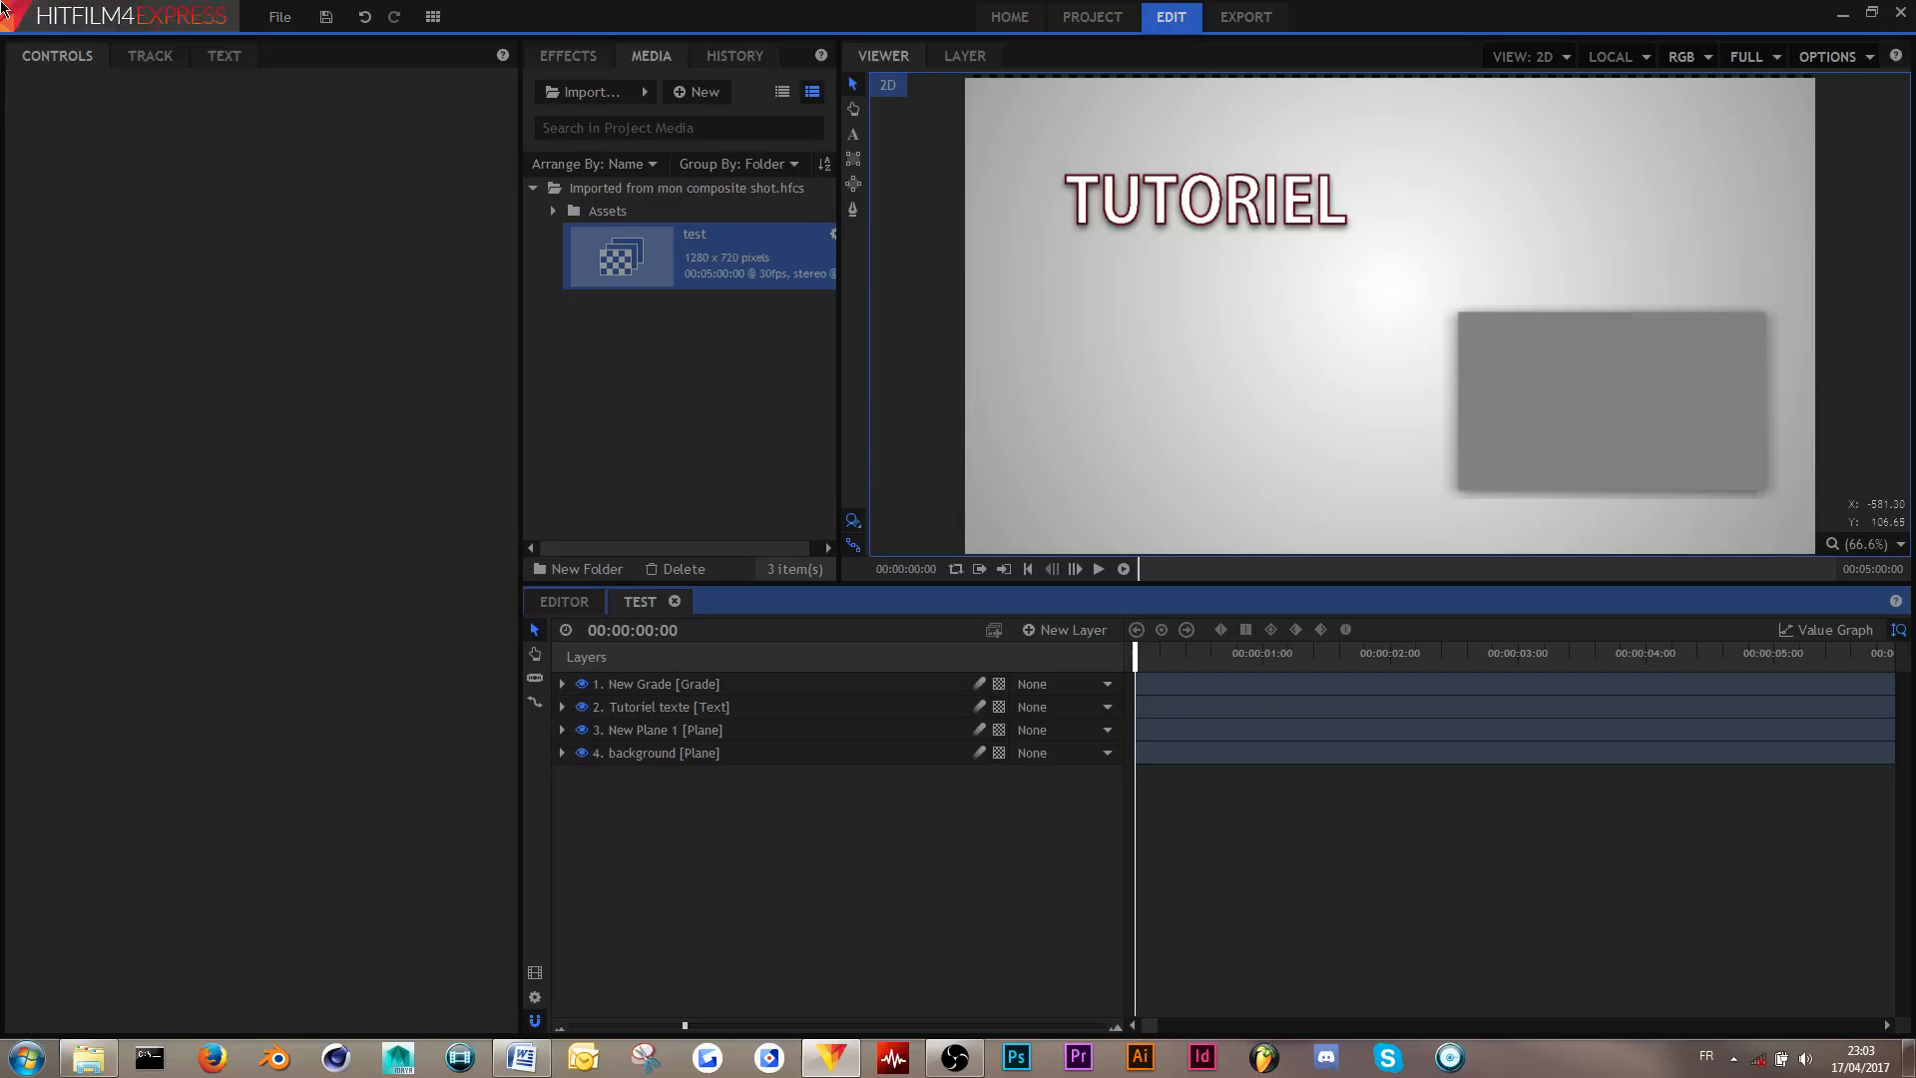
pyautogui.rightClick(742, 319)
pyautogui.click(617, 359)
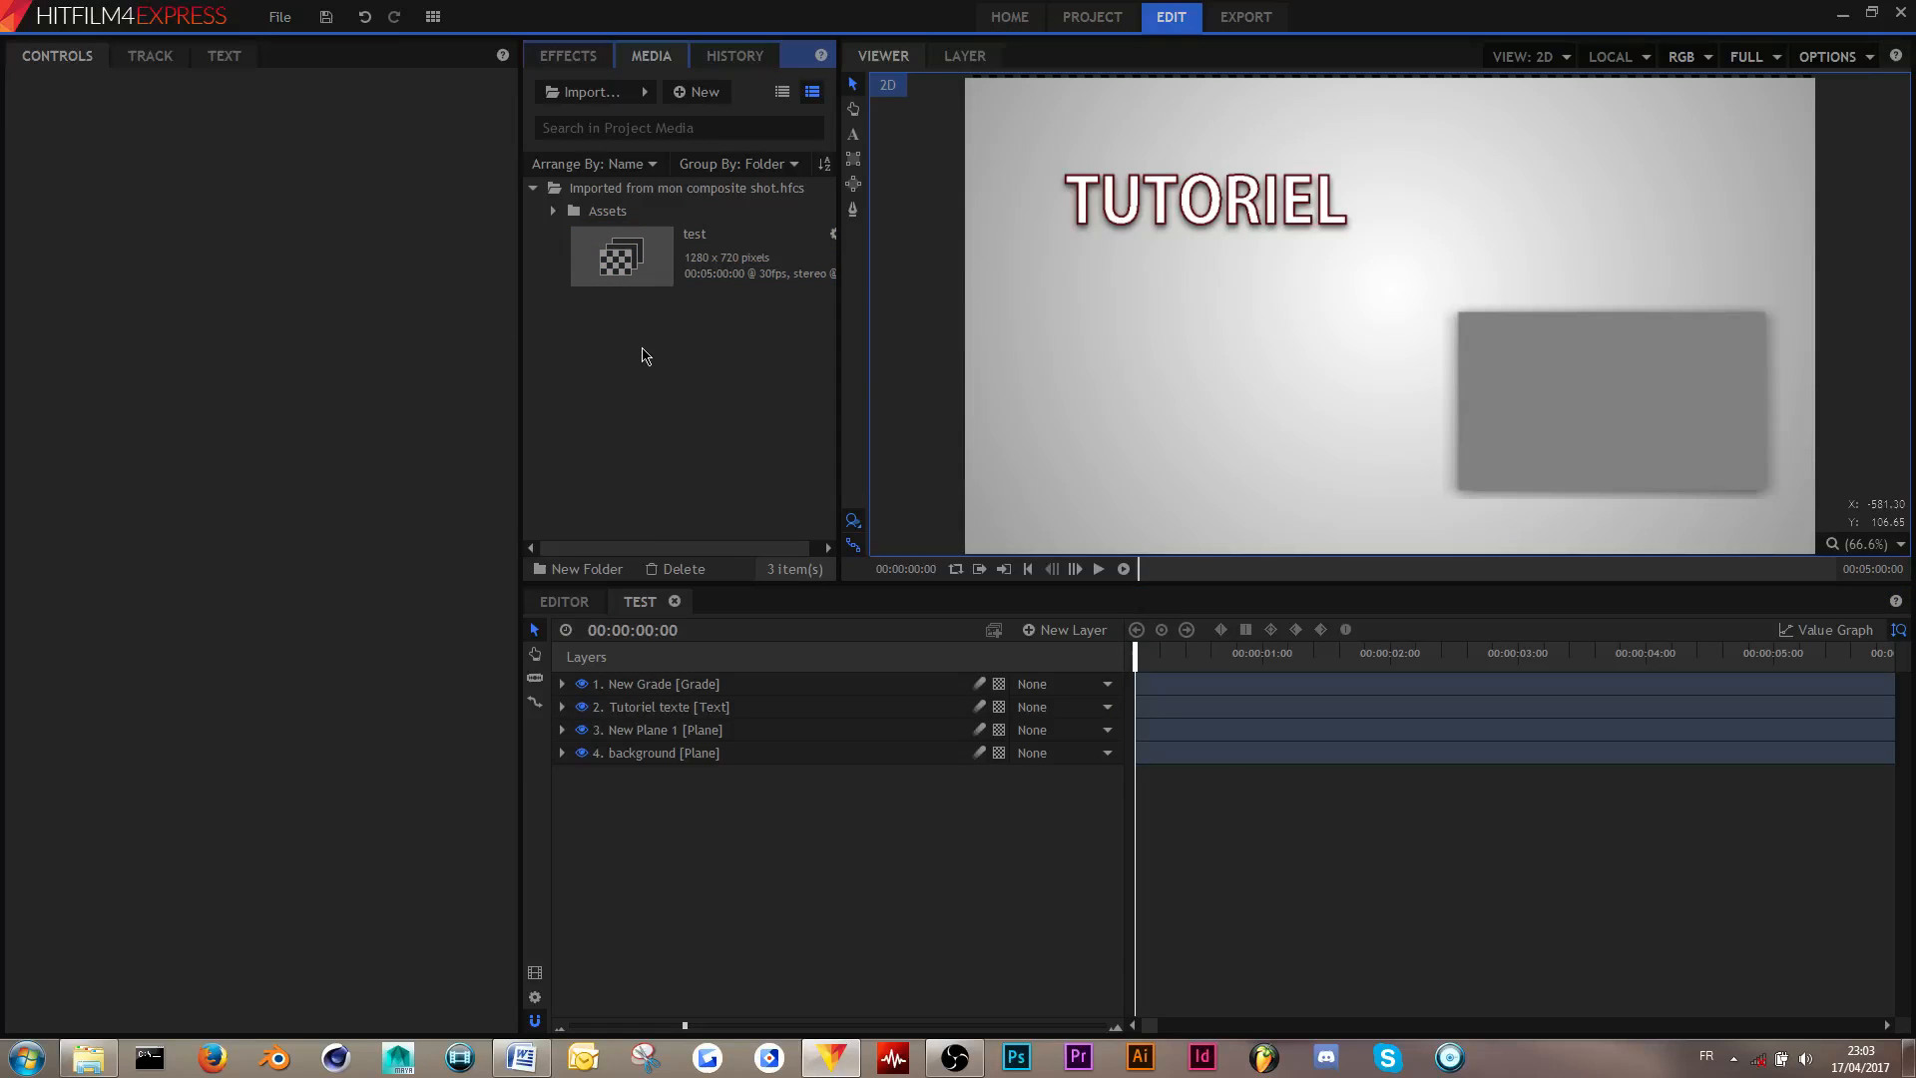
pyautogui.moveTo(722, 358); pyautogui.dragTo(721, 221)
pyautogui.click(732, 318)
pyautogui.click(1525, 369)
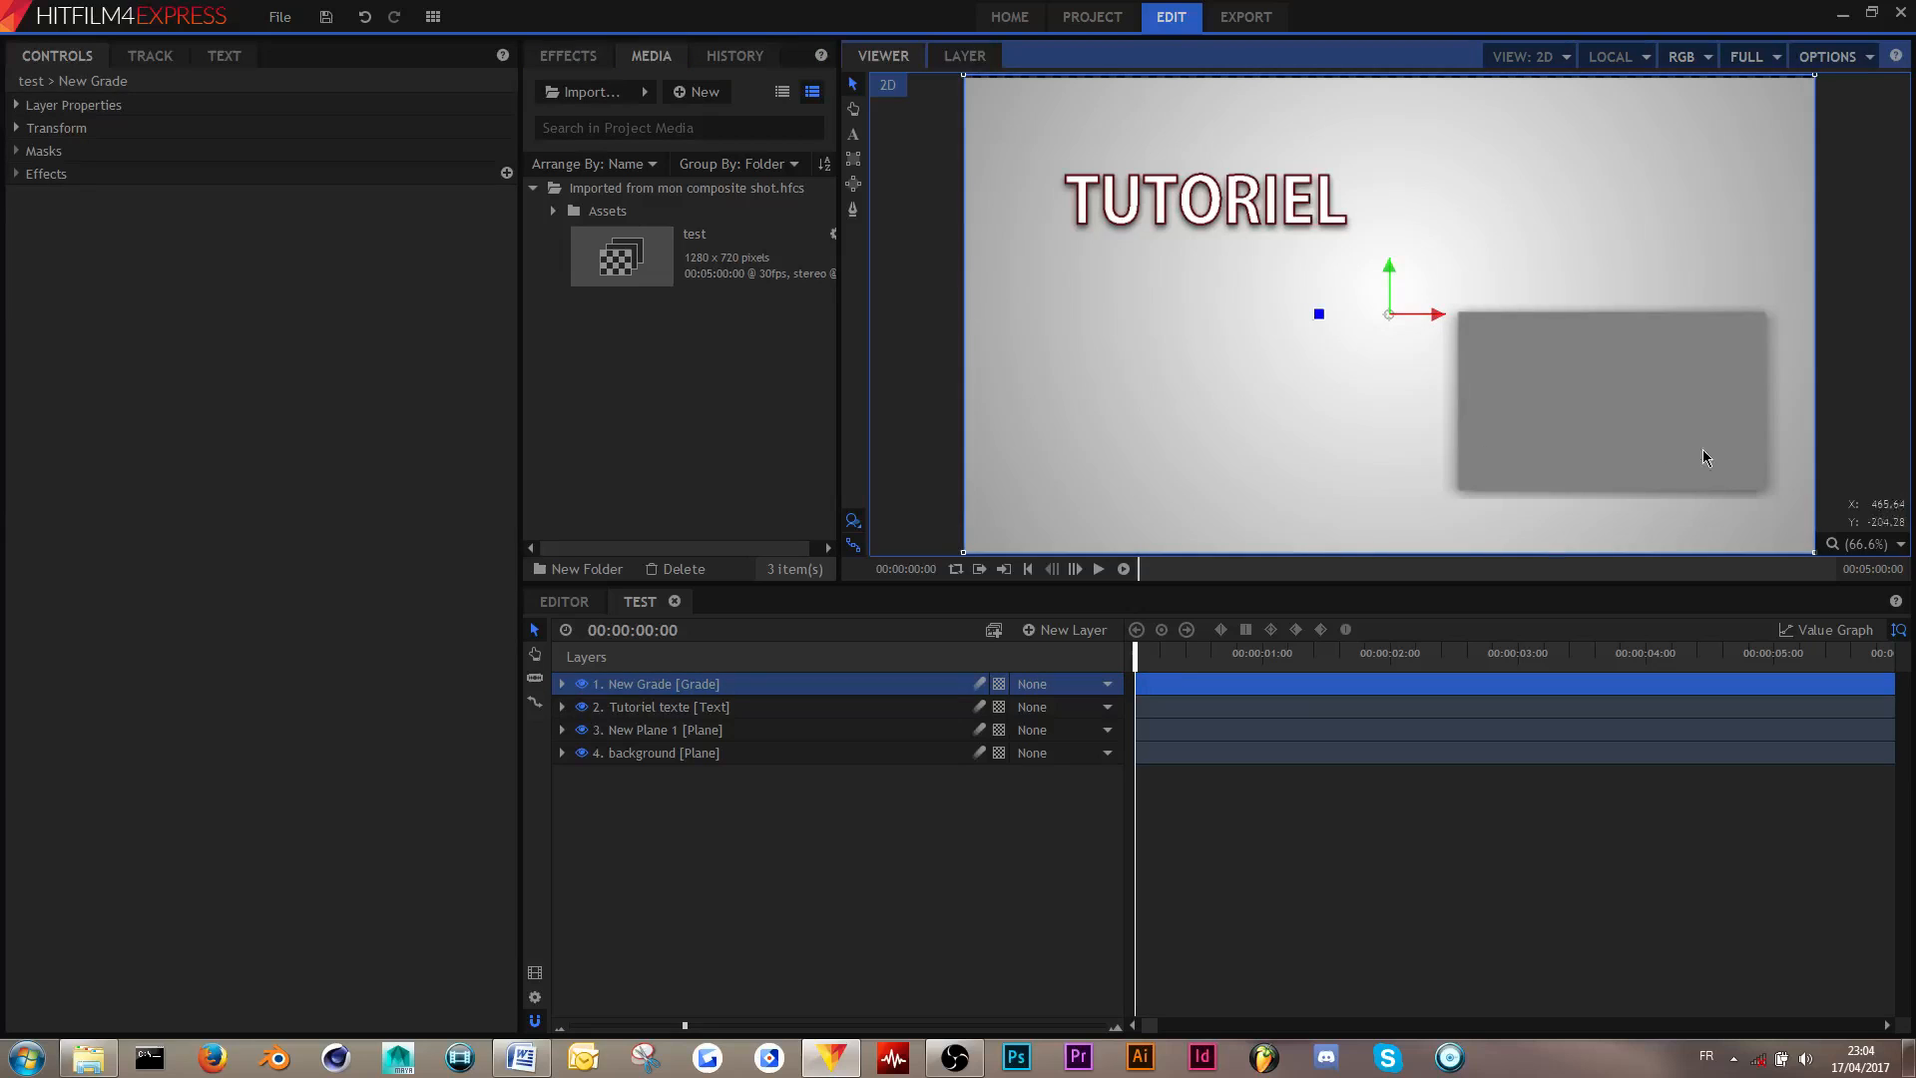
# - Delete the folder imported from mon composite shot.hfcs, including its contents, from the project media
pyautogui.click(734, 189)
pyautogui.press('Delete')
pyautogui.click(1072, 544)
# - Import the composite shot hitfilm title.hfcs from the composite shots folder
pyautogui.rightClick(642, 264)
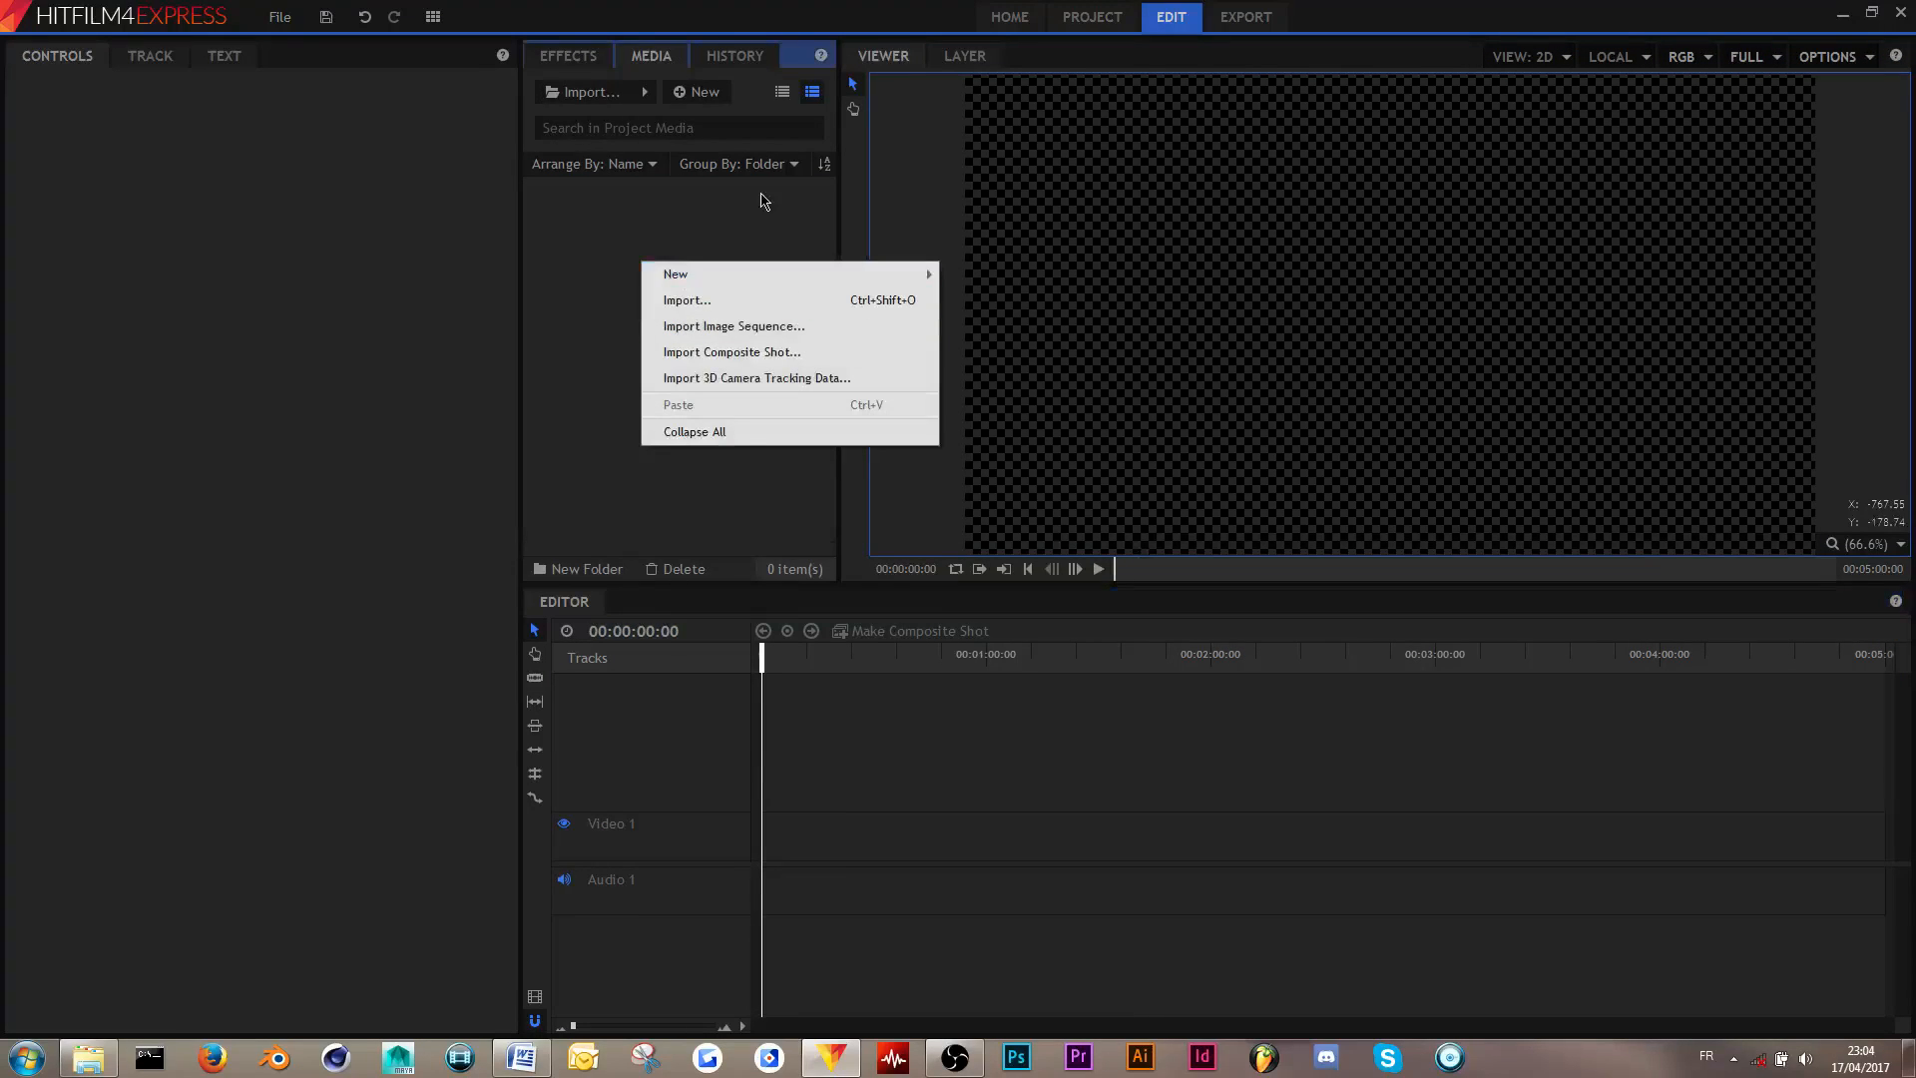
pyautogui.click(756, 244)
pyautogui.rightClick(744, 260)
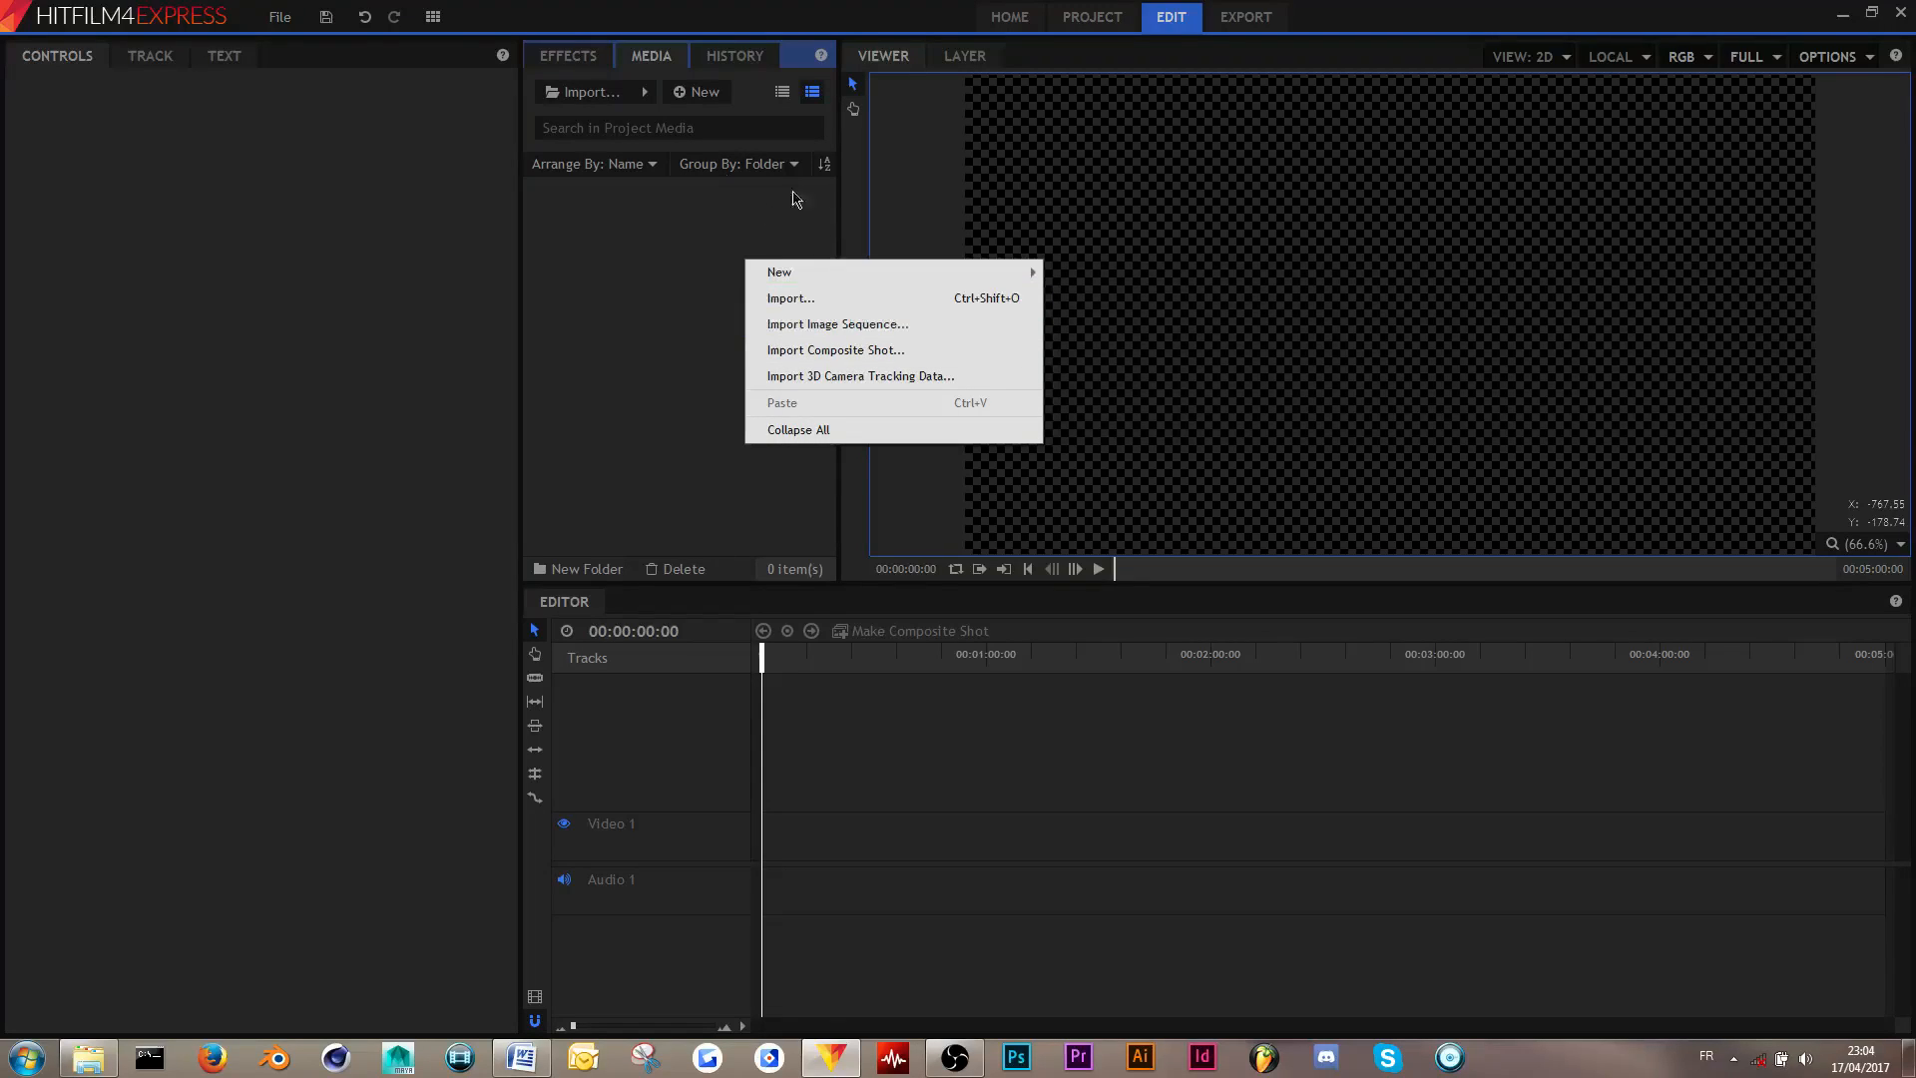
pyautogui.click(867, 375)
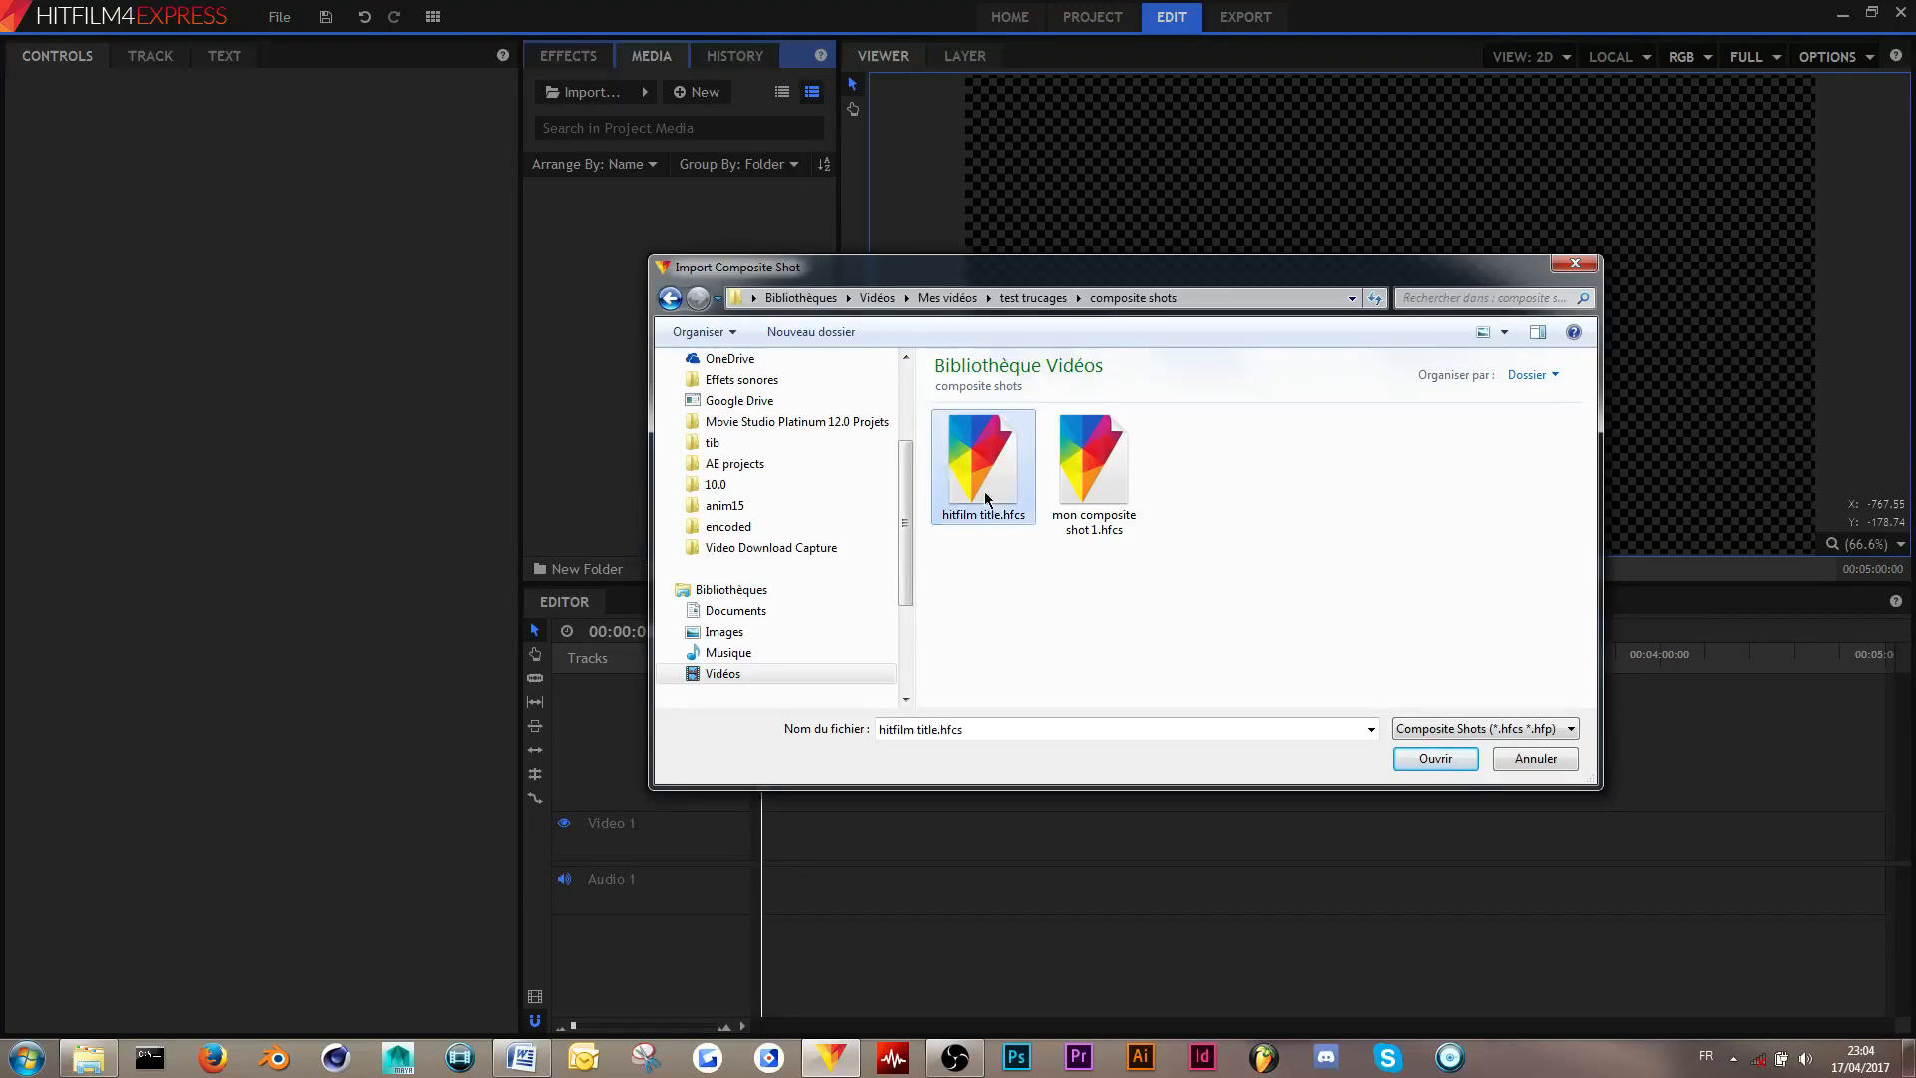
pyautogui.press('Escape')
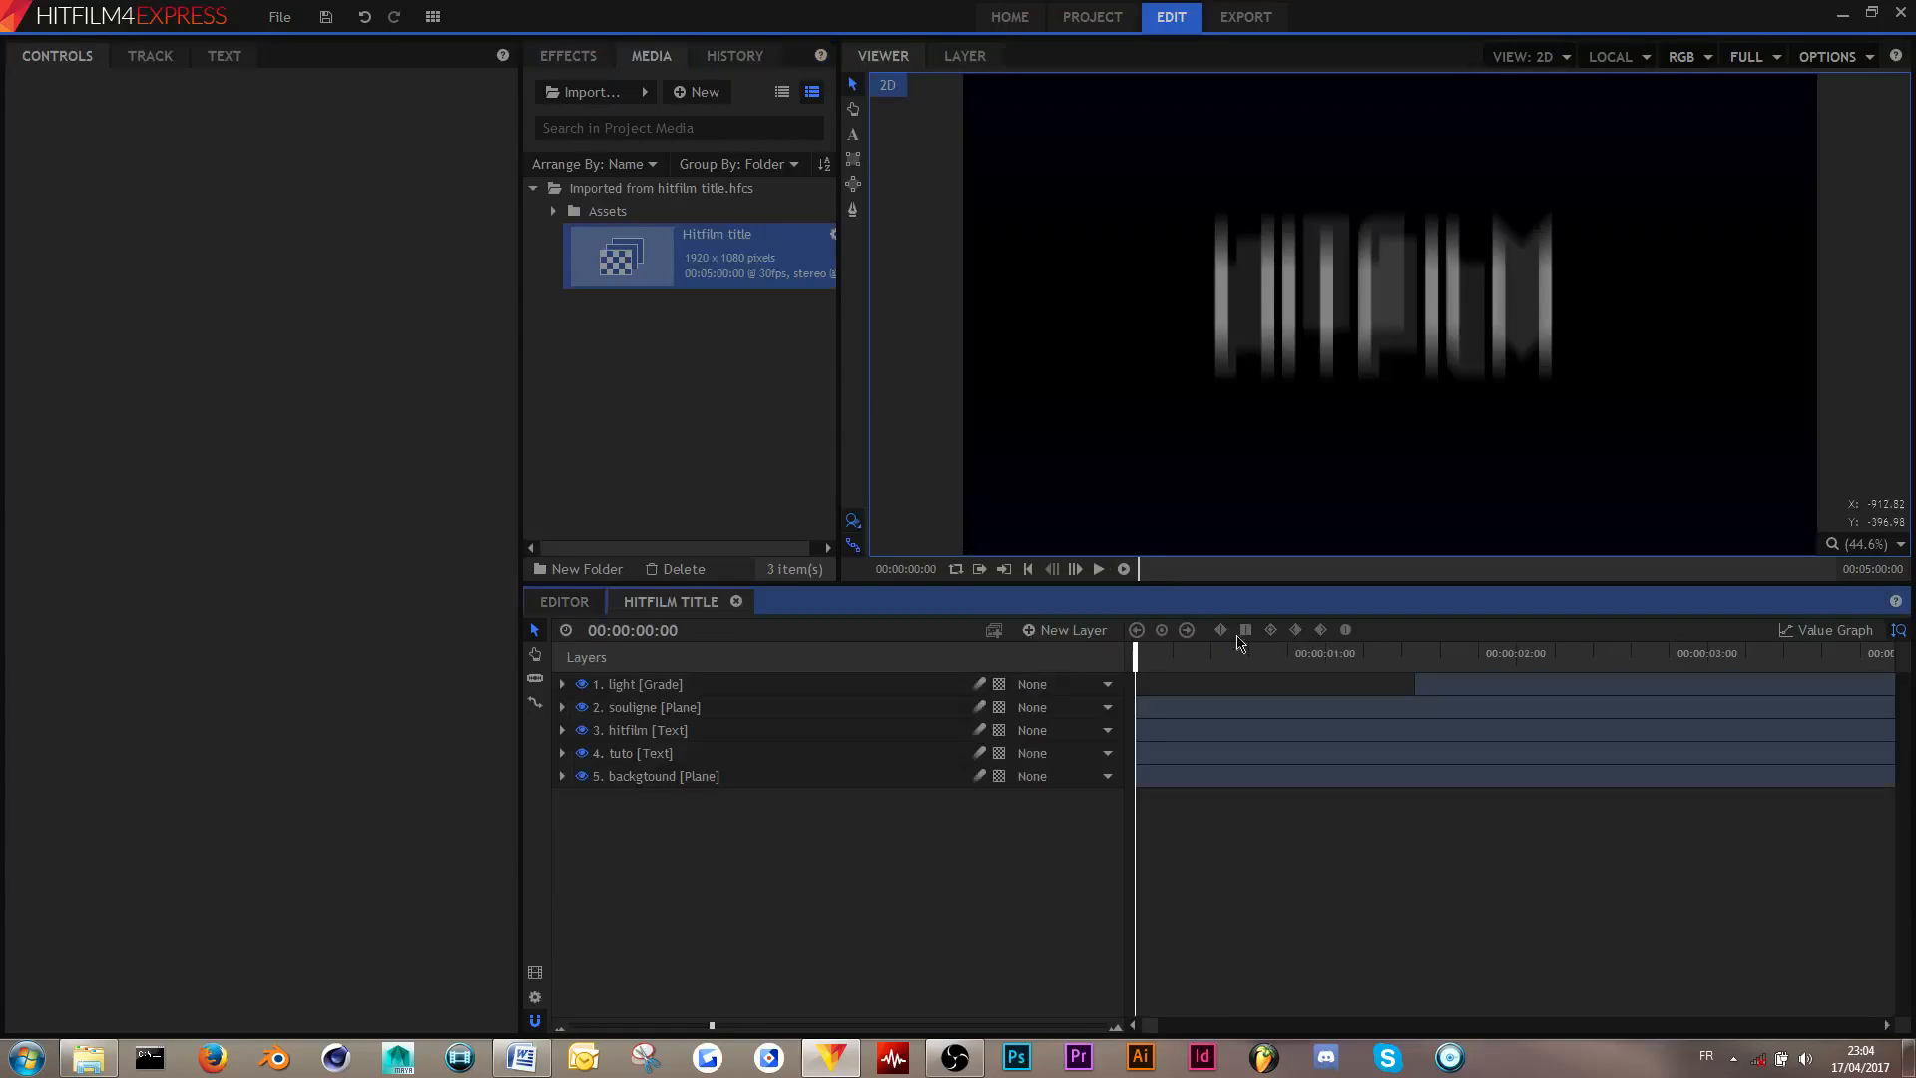
# - Scrub and play back the Hitfilm title animation, and return to 00:00:00:00
pyautogui.moveTo(1208, 656); pyautogui.dragTo(1432, 659)
pyautogui.press('space')
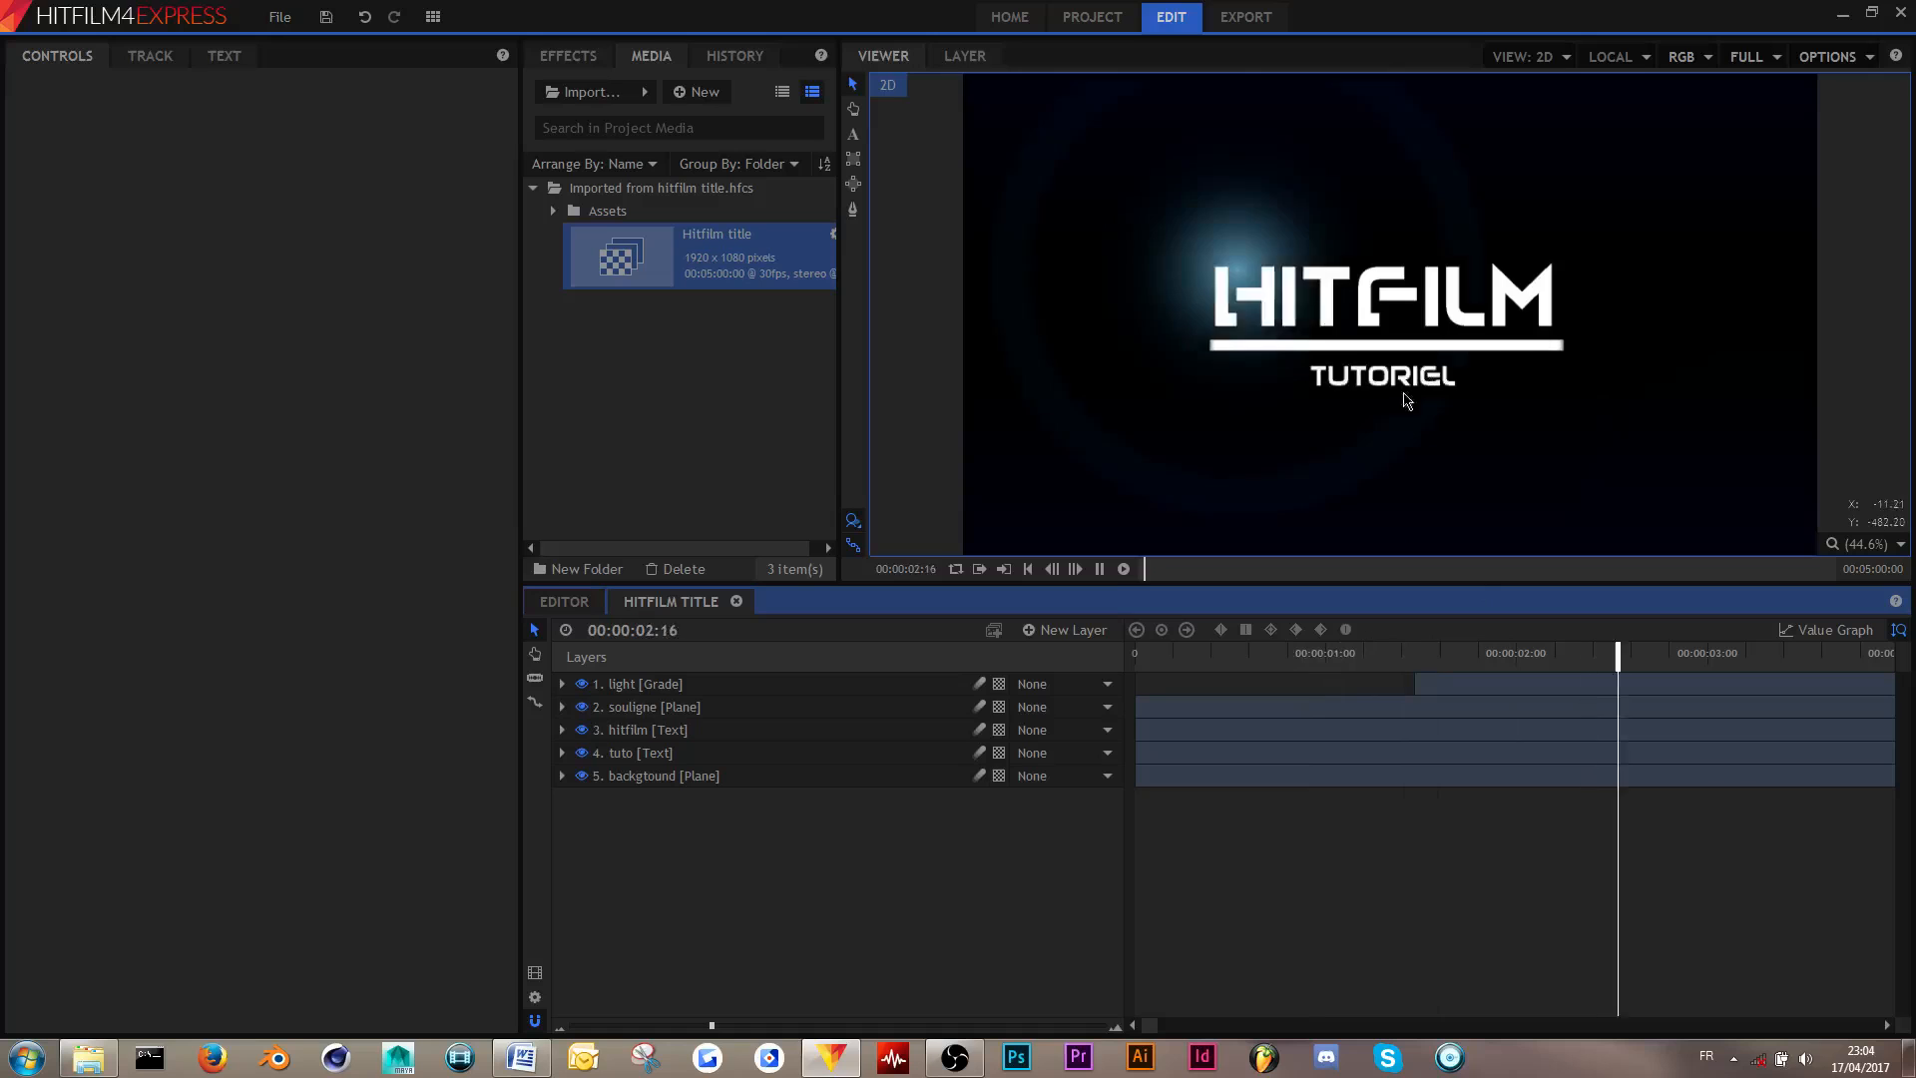
pyautogui.moveTo(1178, 657); pyautogui.dragTo(1141, 659)
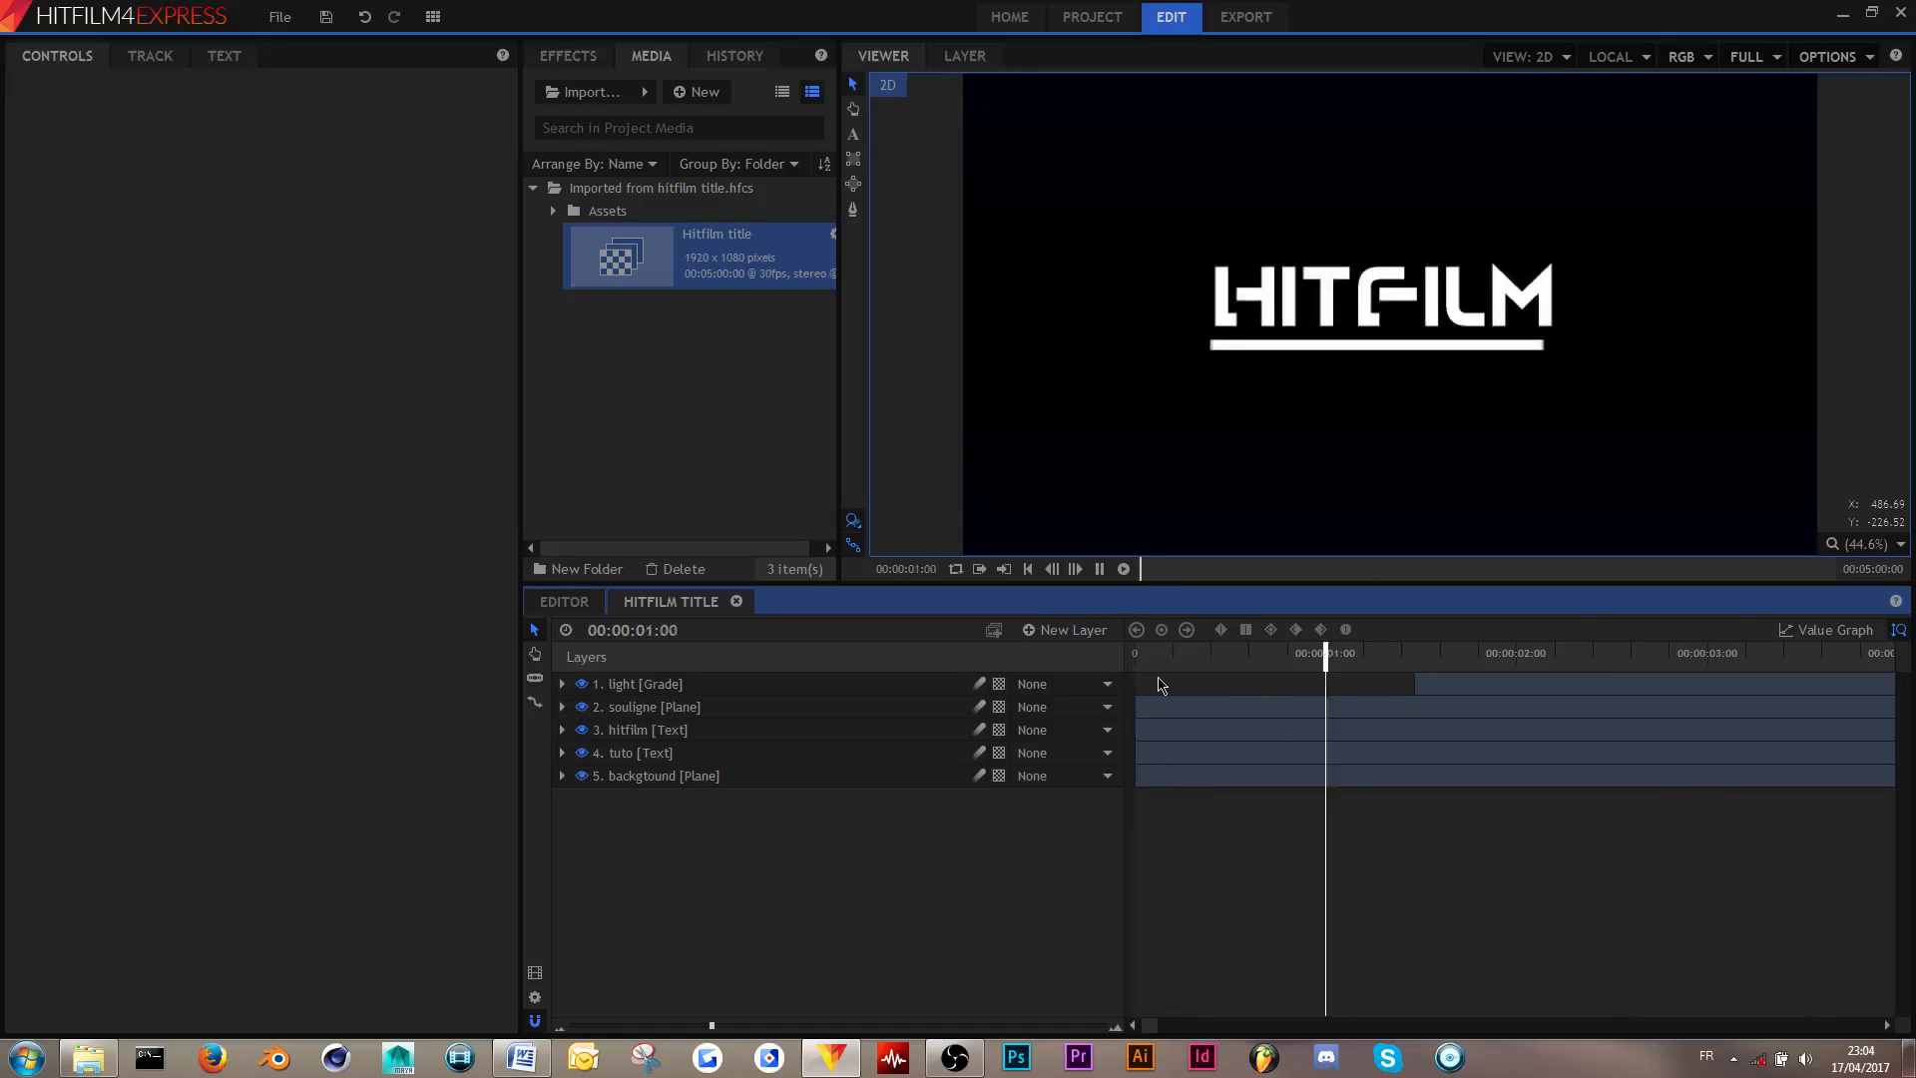
pyautogui.press('space')
pyautogui.press('space')
pyautogui.moveTo(1361, 656); pyautogui.dragTo(1110, 659)
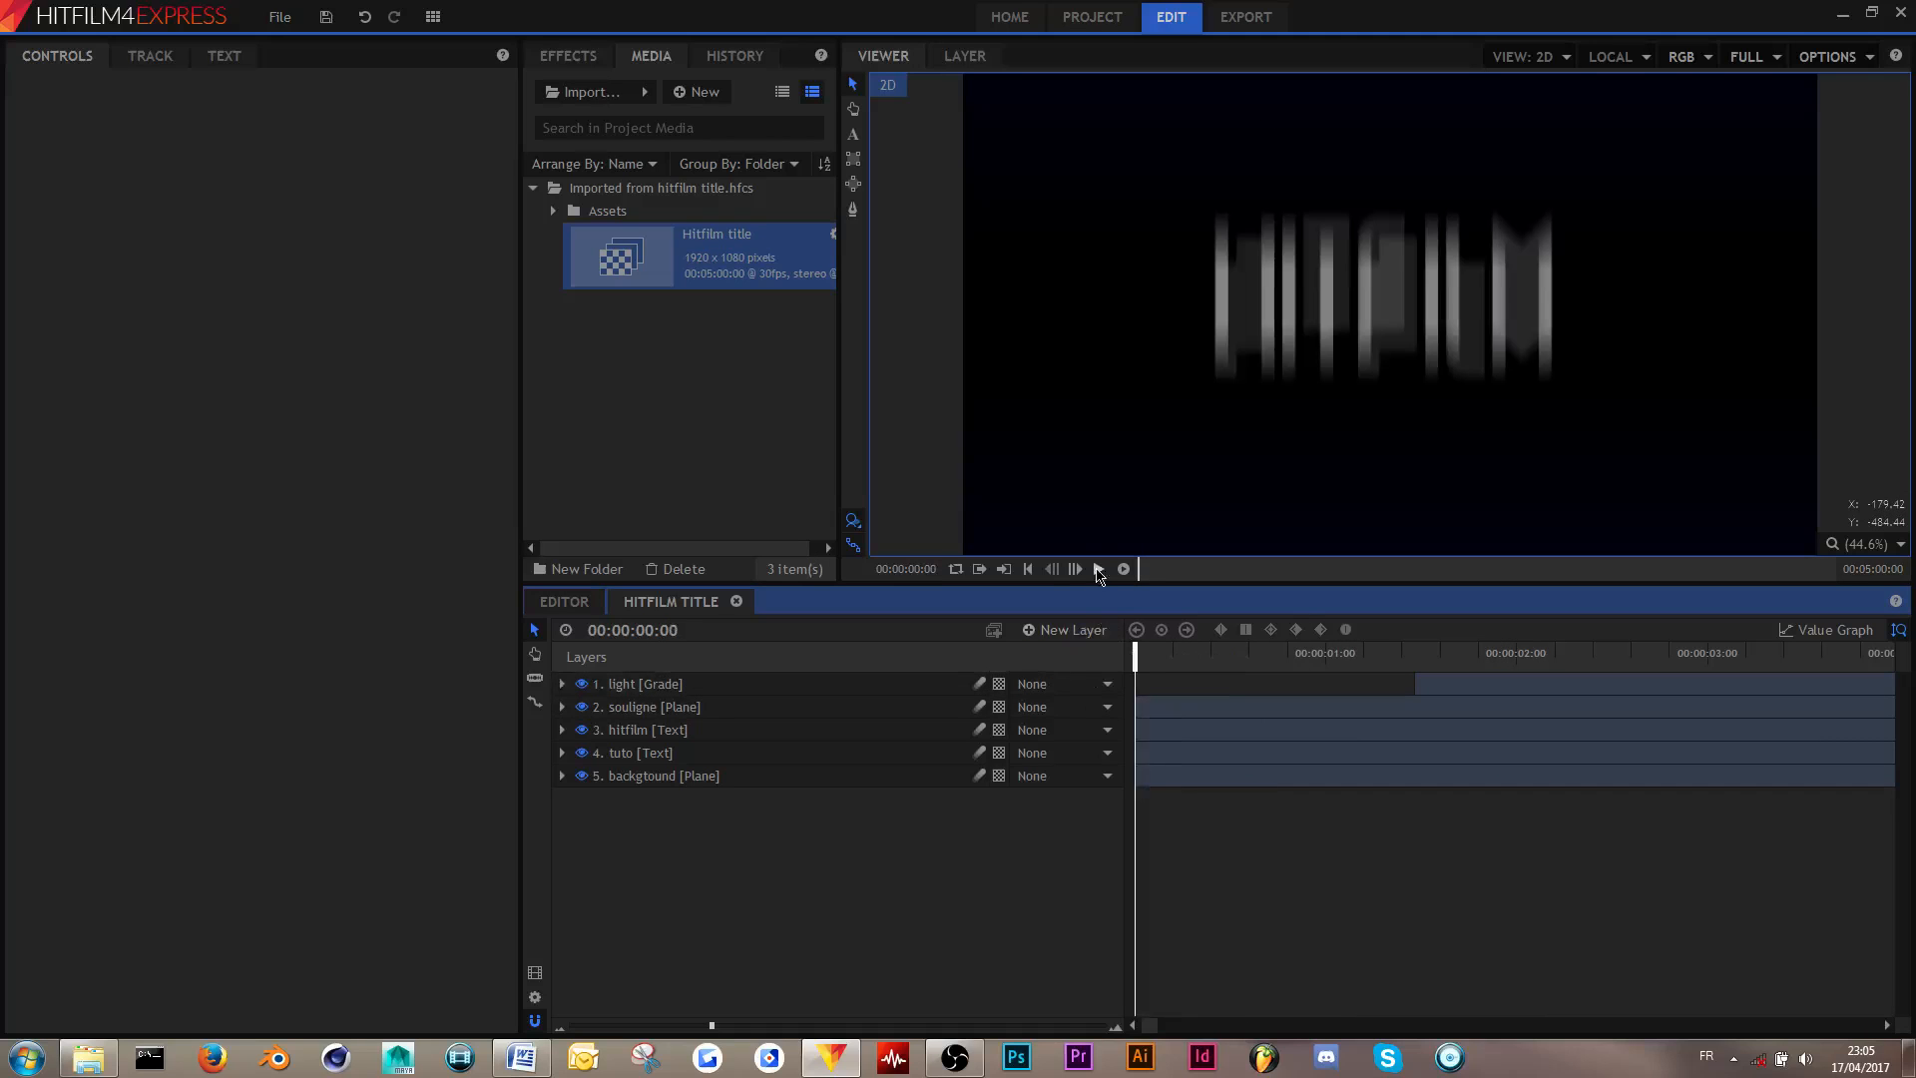
# - Run a RAM preview of the Hitfilm title animation and replay it from the start
pyautogui.click(1125, 569)
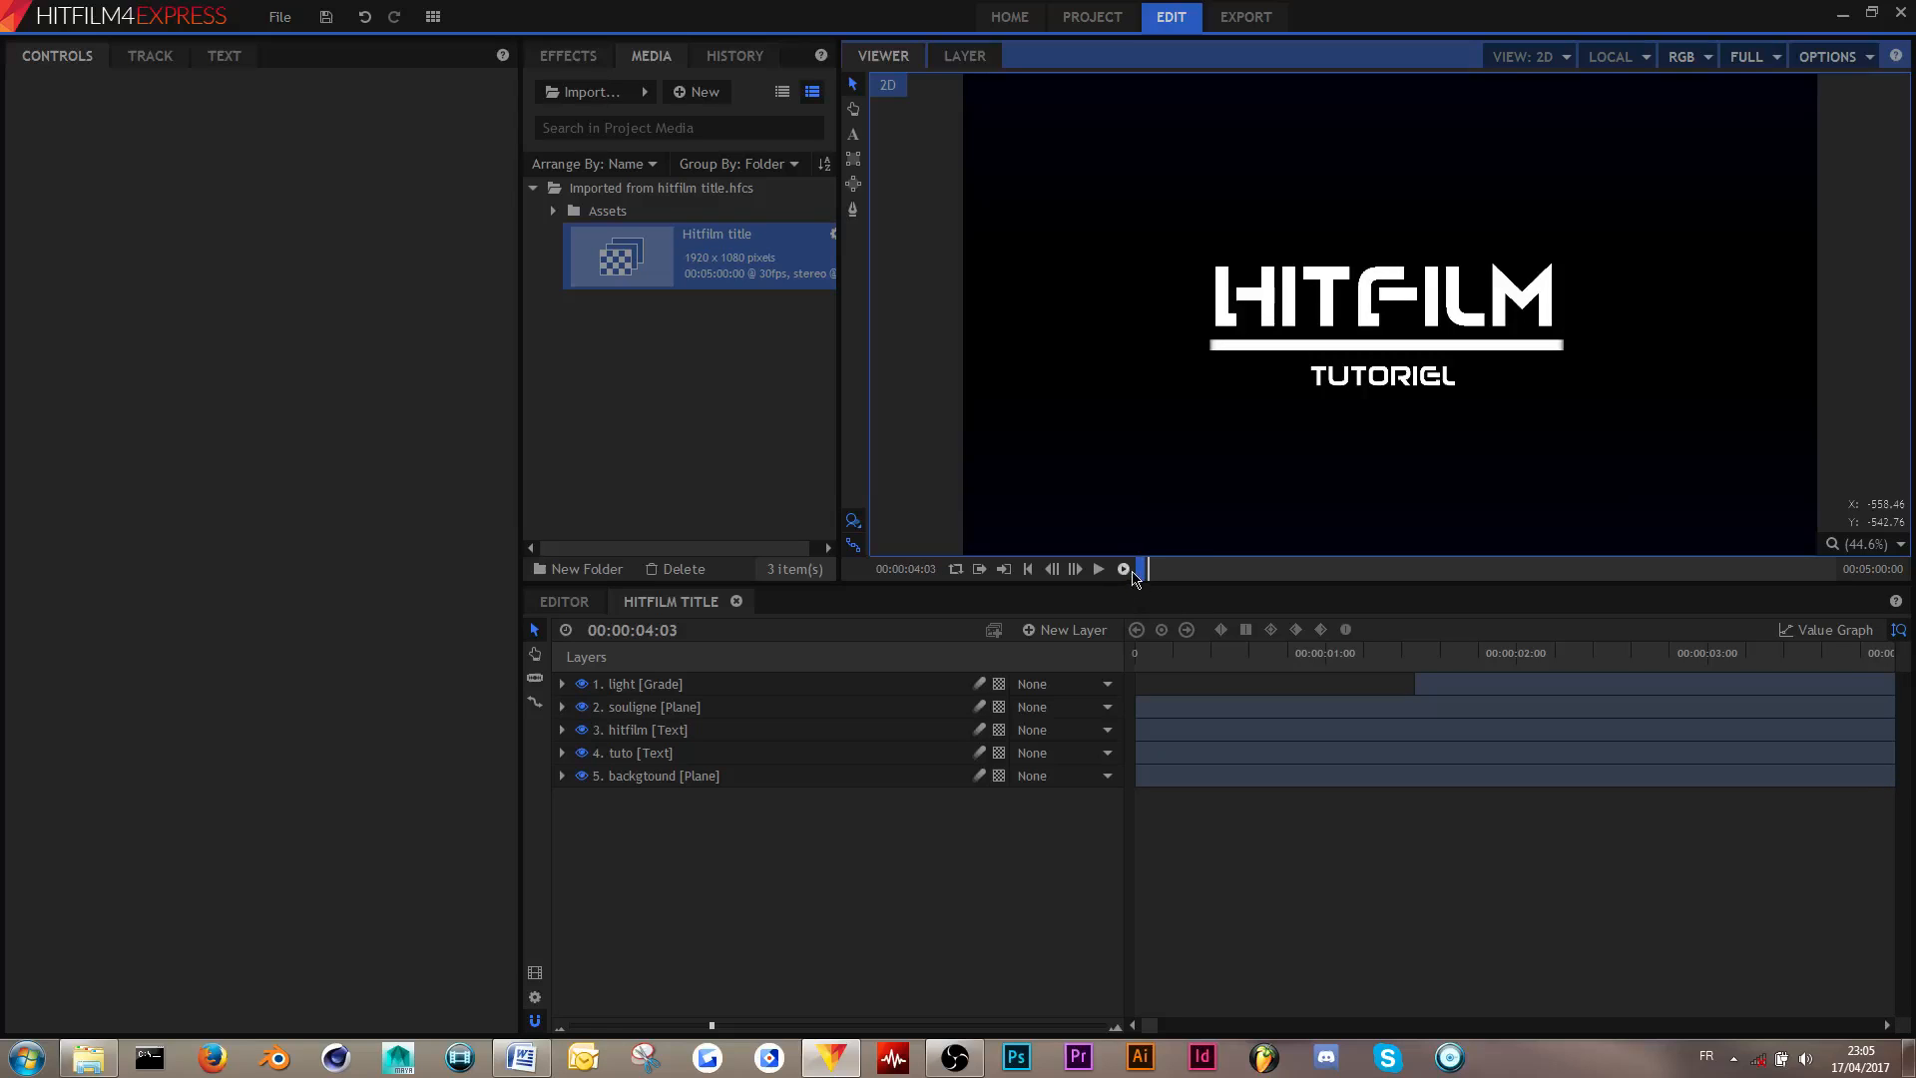
pyautogui.moveTo(1181, 659); pyautogui.dragTo(1043, 671)
pyautogui.press('space')
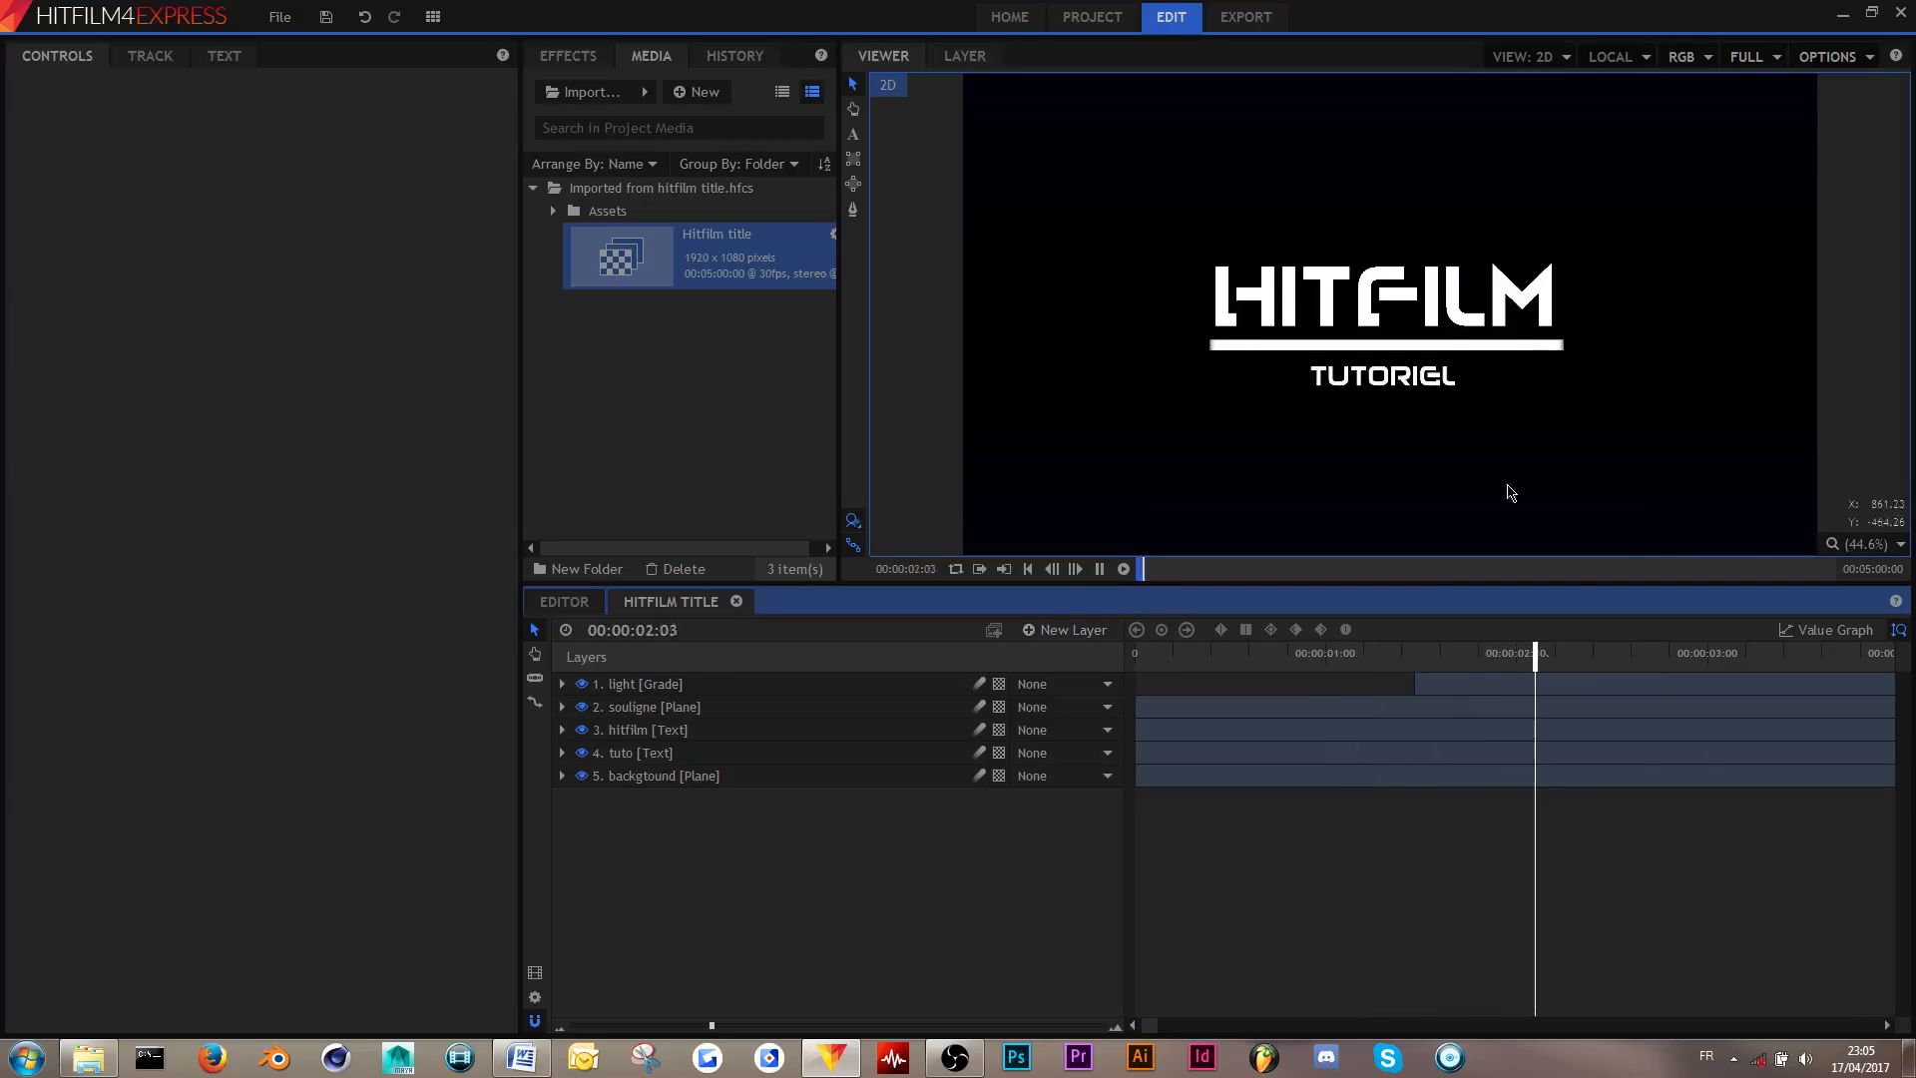
pyautogui.press('space')
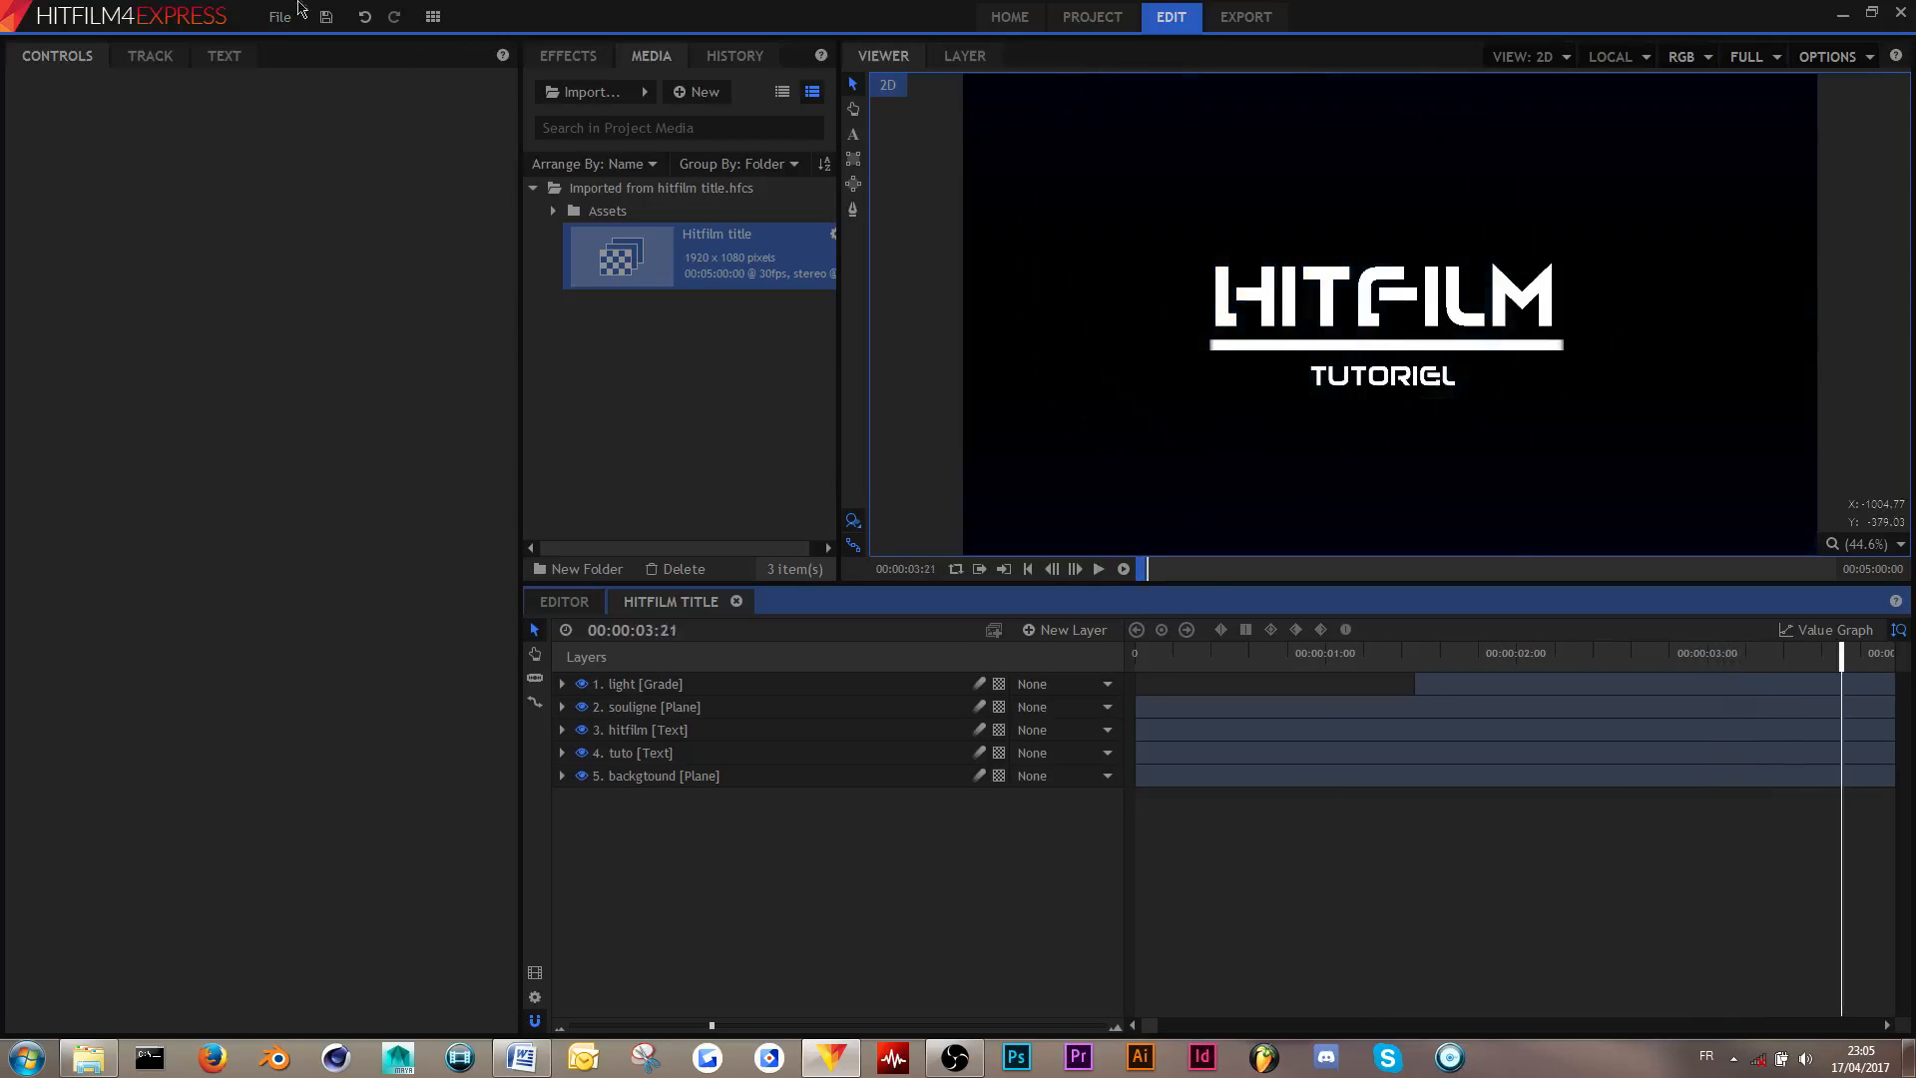
pyautogui.click(283, 17)
pyautogui.click(281, 17)
pyautogui.click(1323, 287)
pyautogui.click(1371, 422)
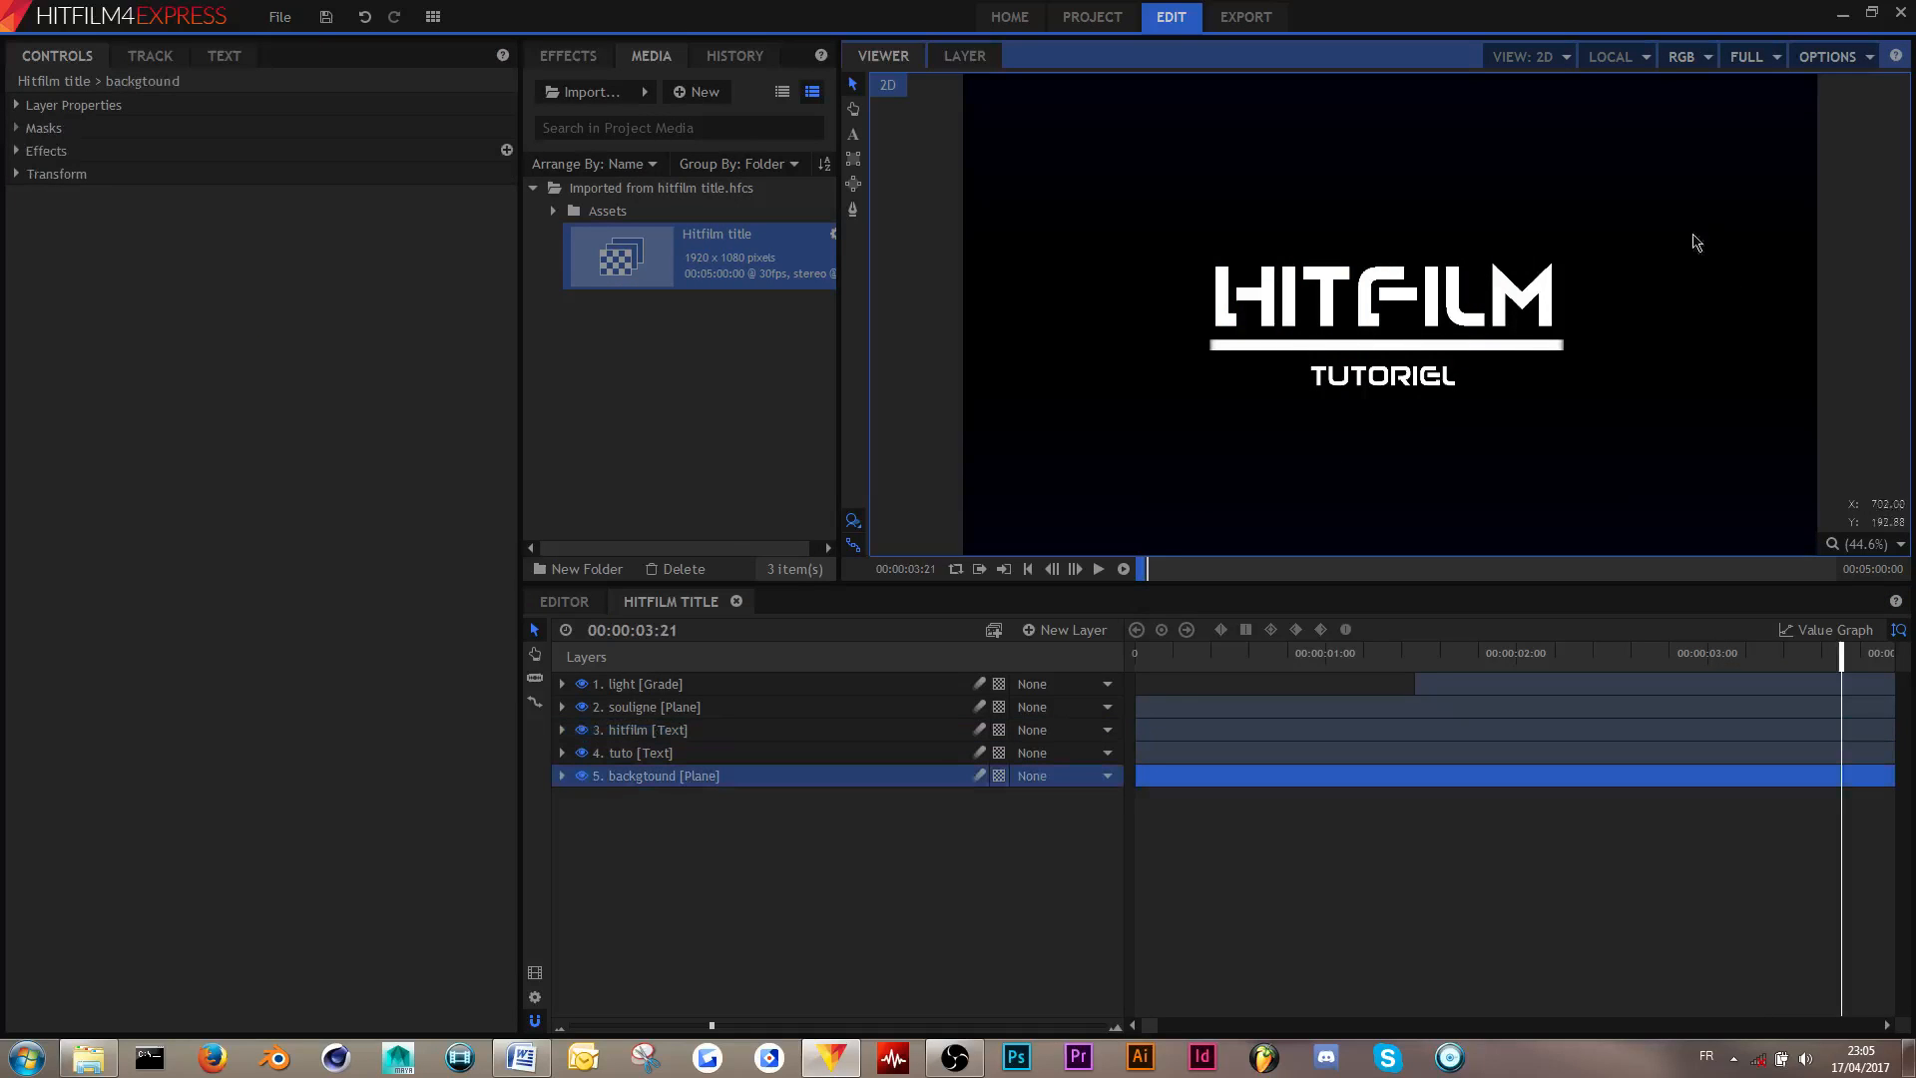
# - Create another new project, discarding the Hitfilm title project's changes, and switch to the editing workspace
pyautogui.click(279, 17)
pyautogui.click(698, 296)
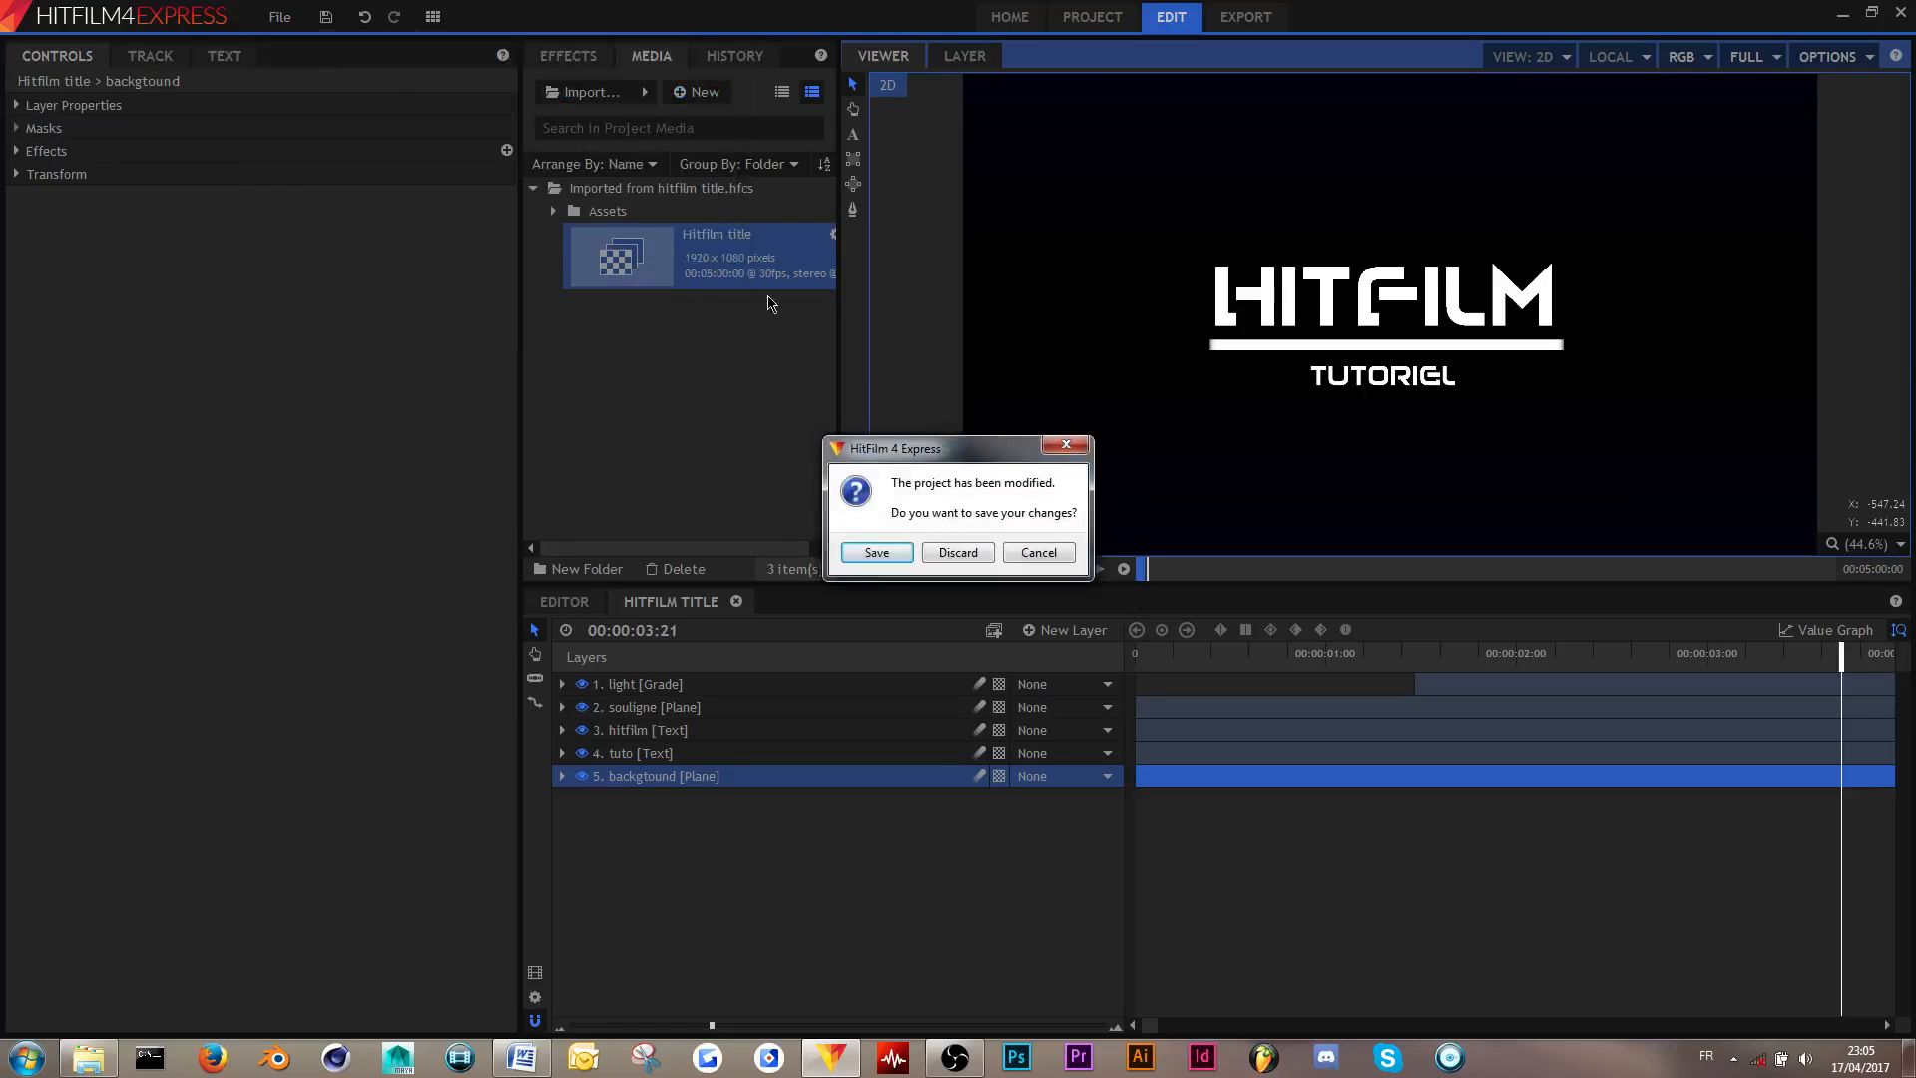
pyautogui.click(957, 553)
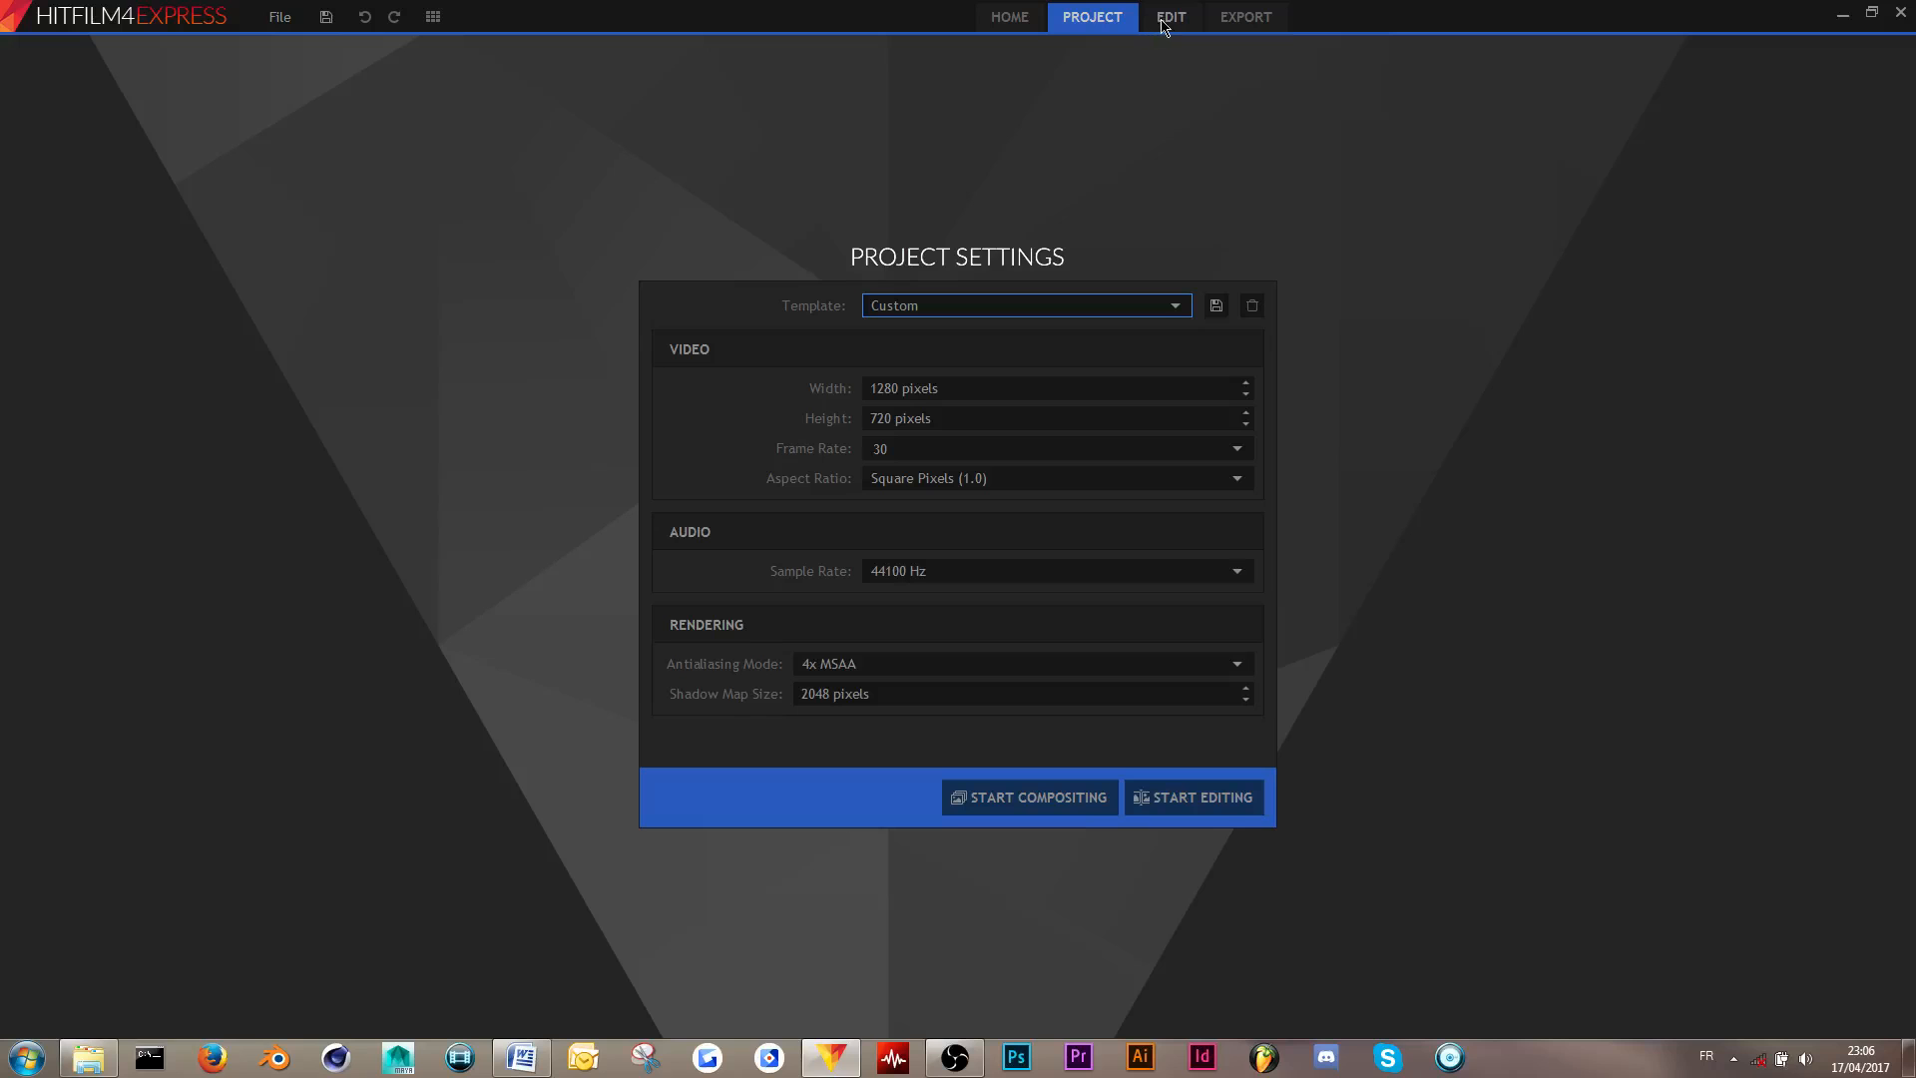
pyautogui.click(1154, 25)
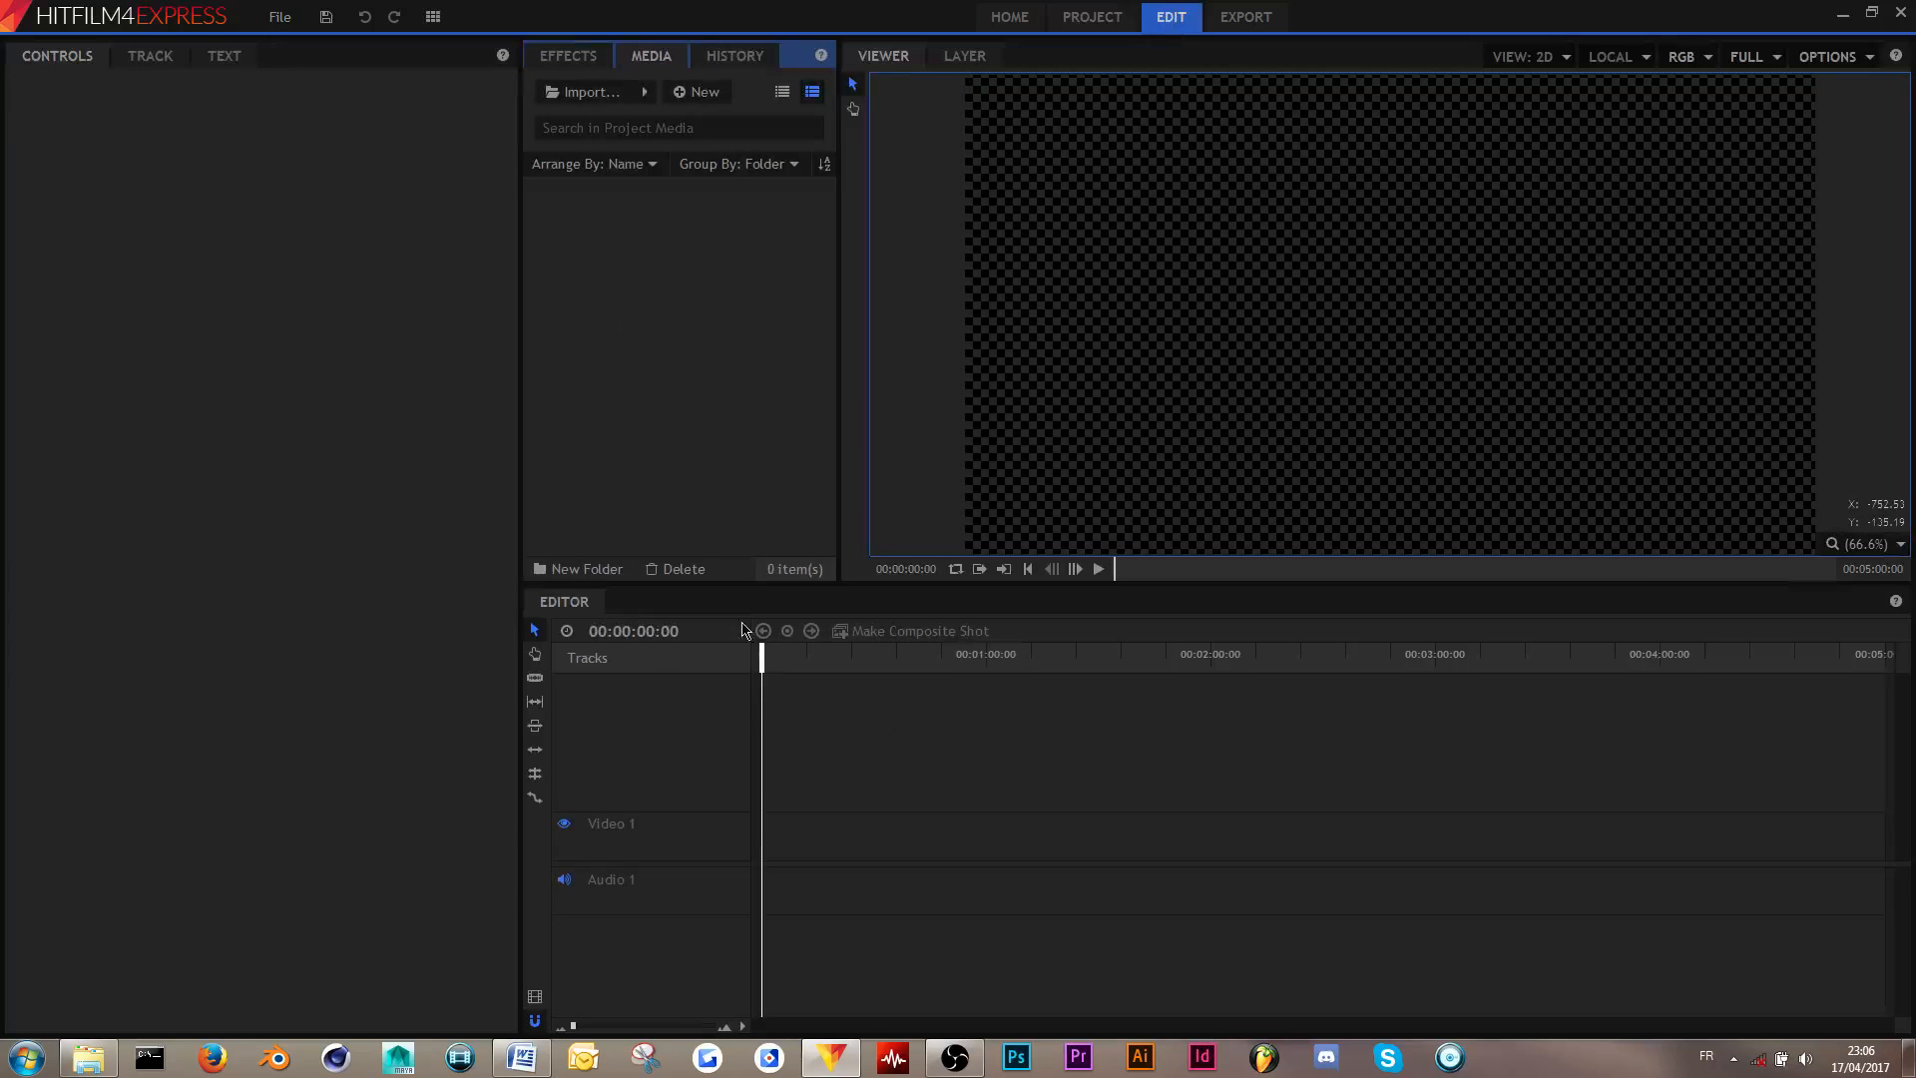
# - Create a composite shot named Composite Shot 1 at 1280 x 720, 30 fps, with a duration of 00:05:00:00
pyautogui.click(696, 92)
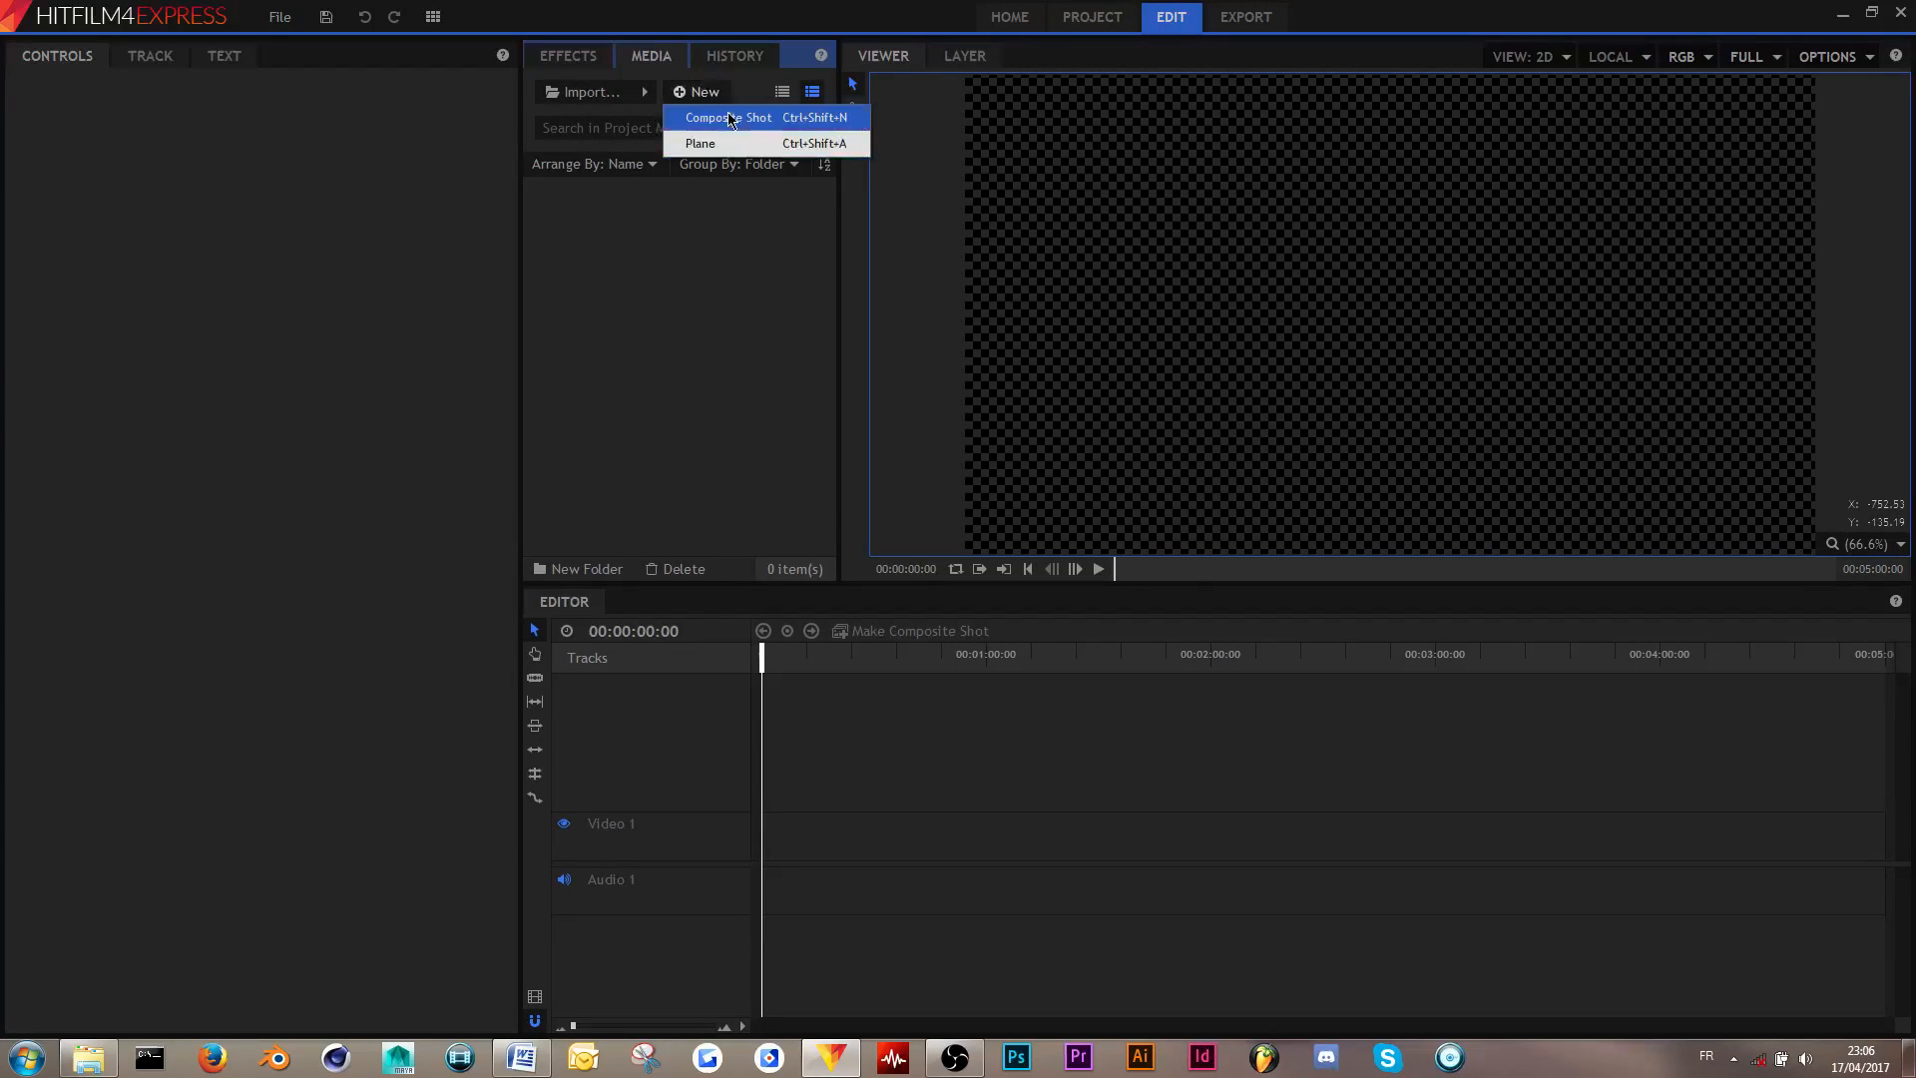
pyautogui.click(732, 117)
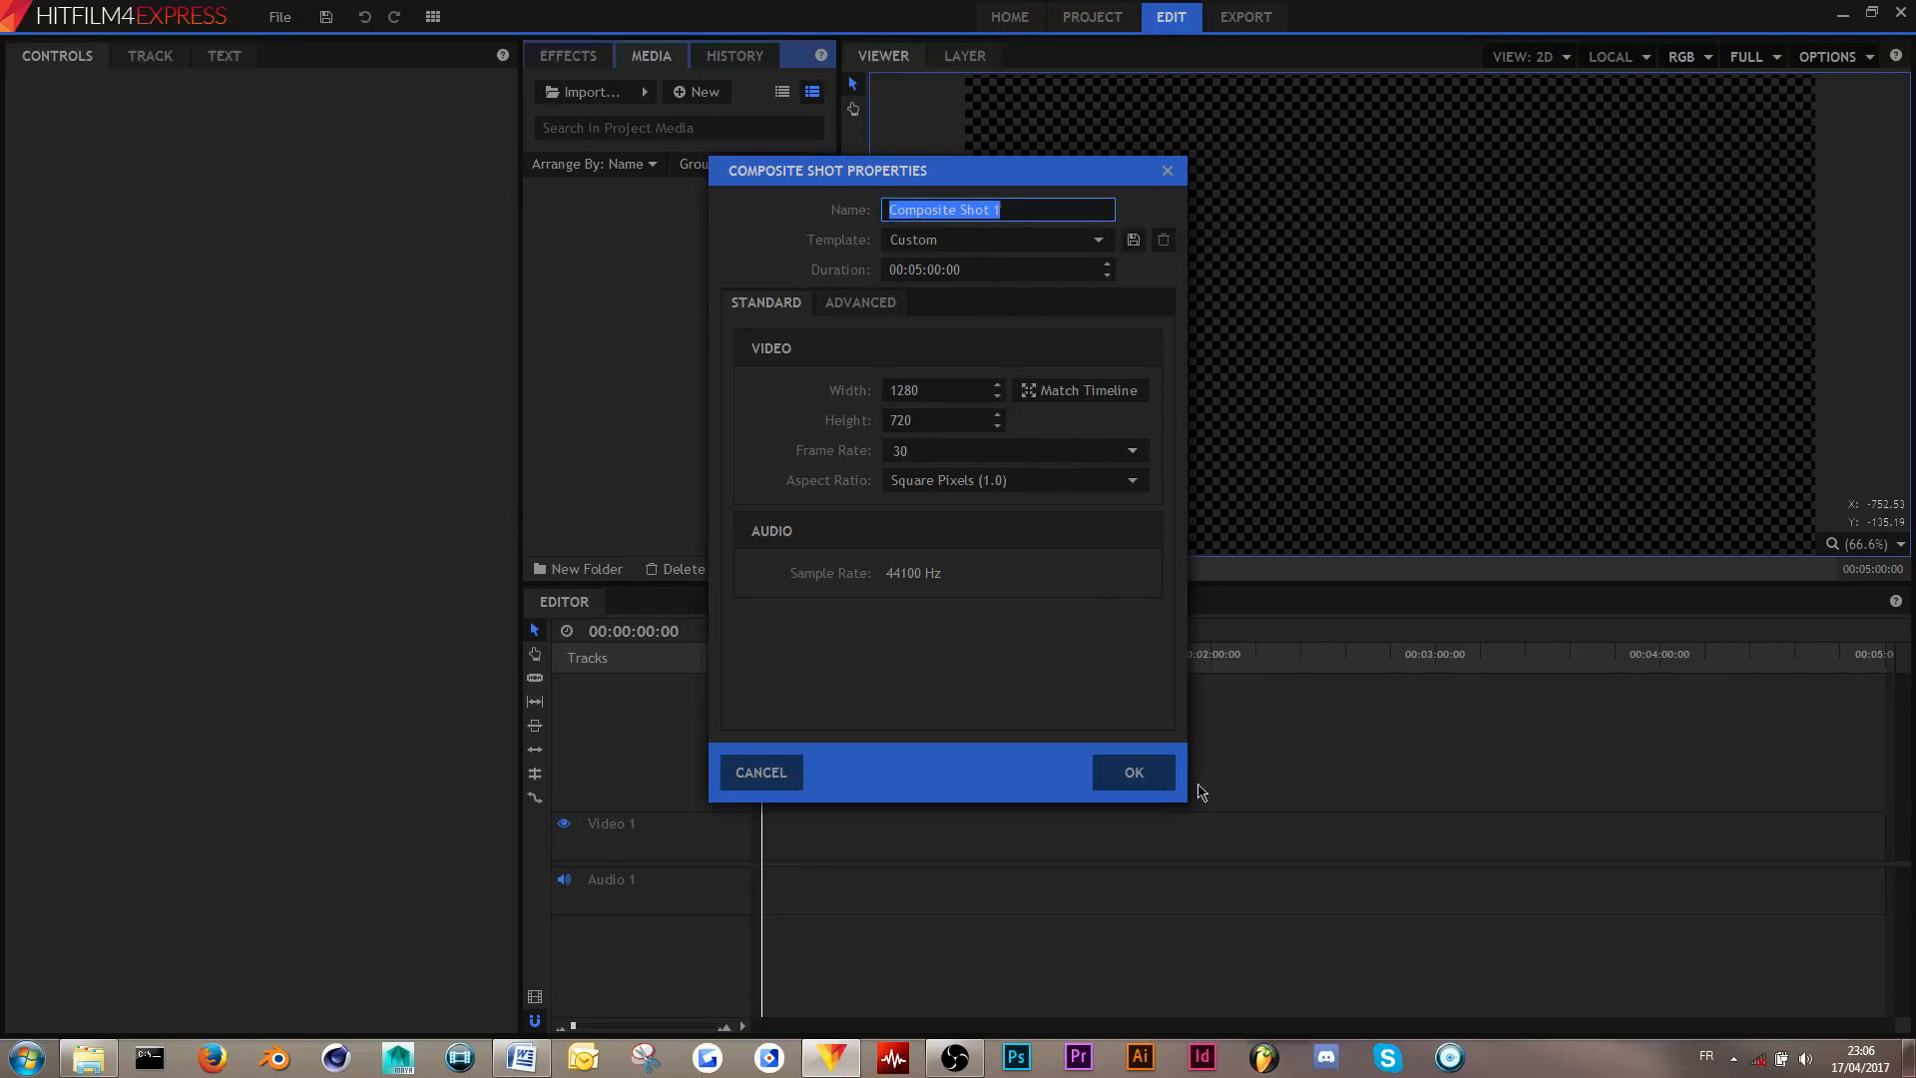
pyautogui.click(1143, 776)
# - Add a white 100 x 100 pixel plane layer to Composite Shot 1
pyautogui.rightClick(844, 792)
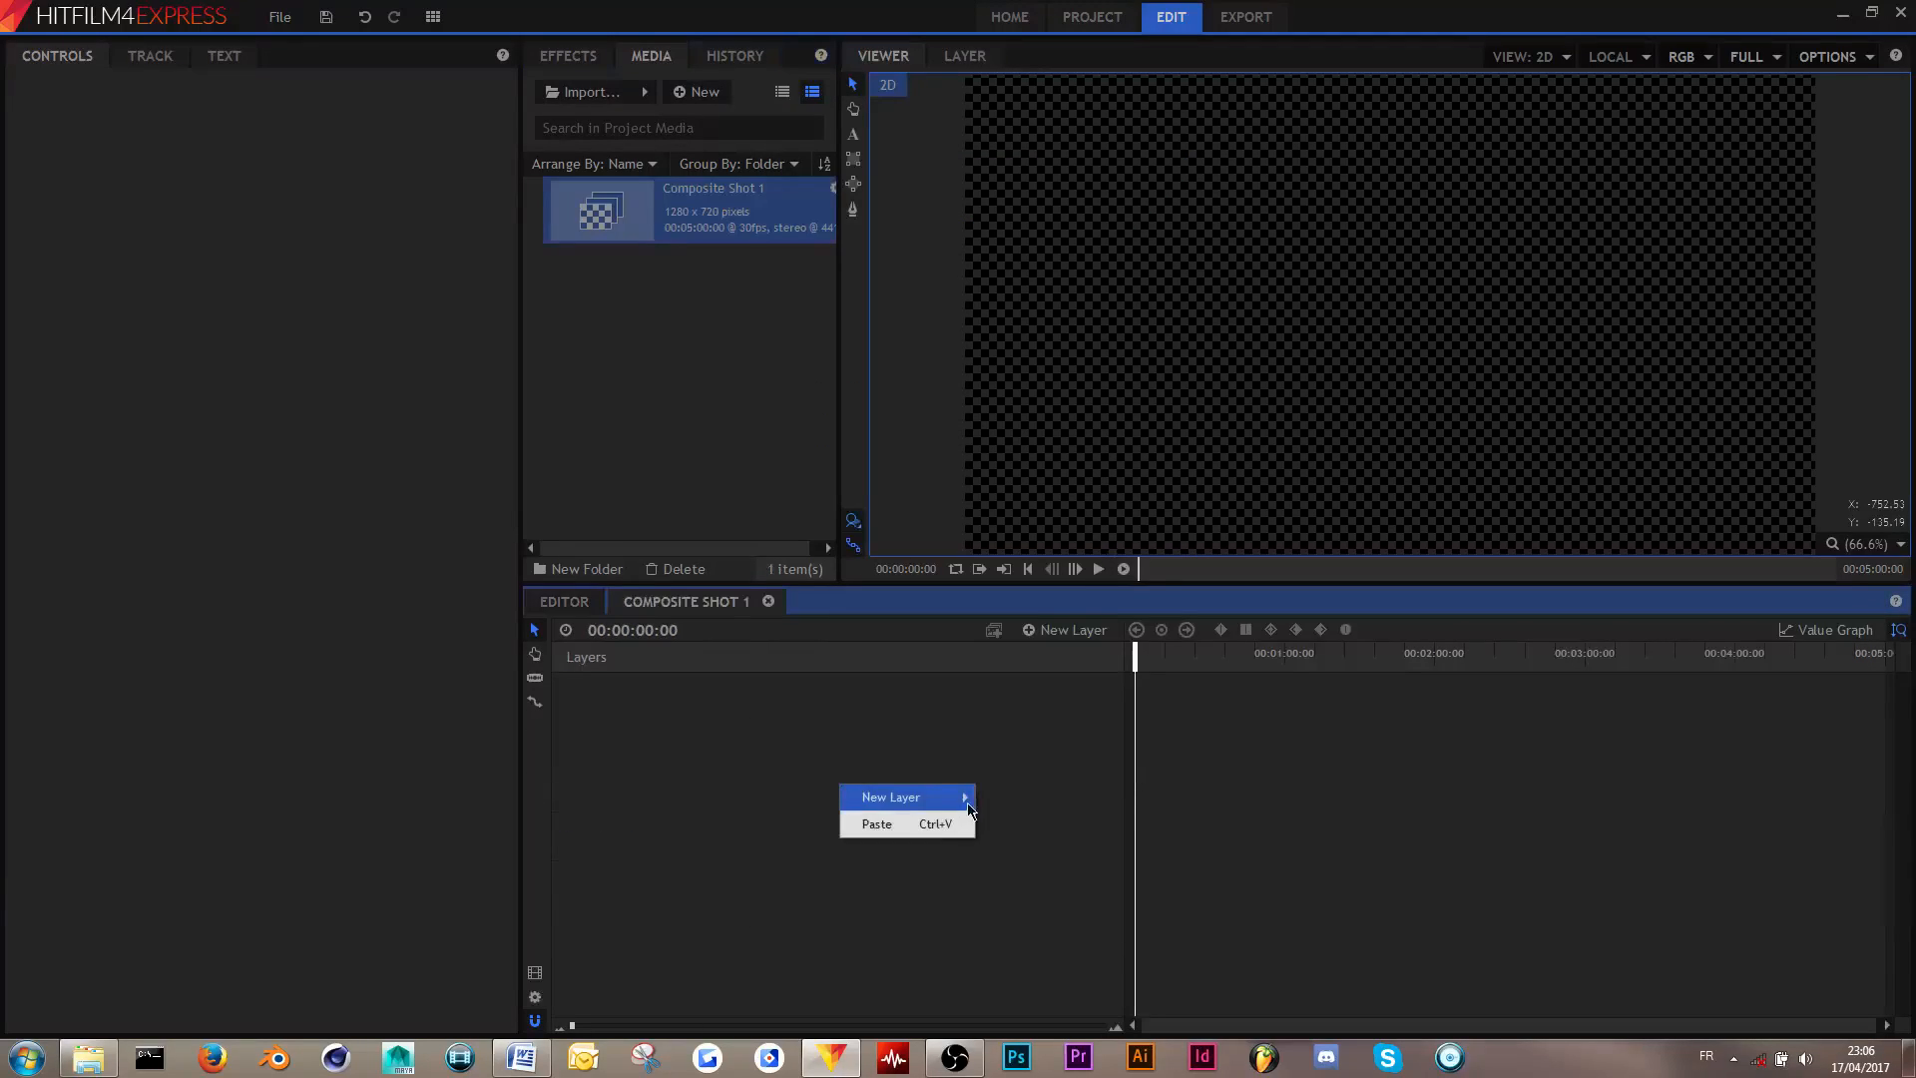
pyautogui.moveTo(929, 795)
pyautogui.click(1083, 798)
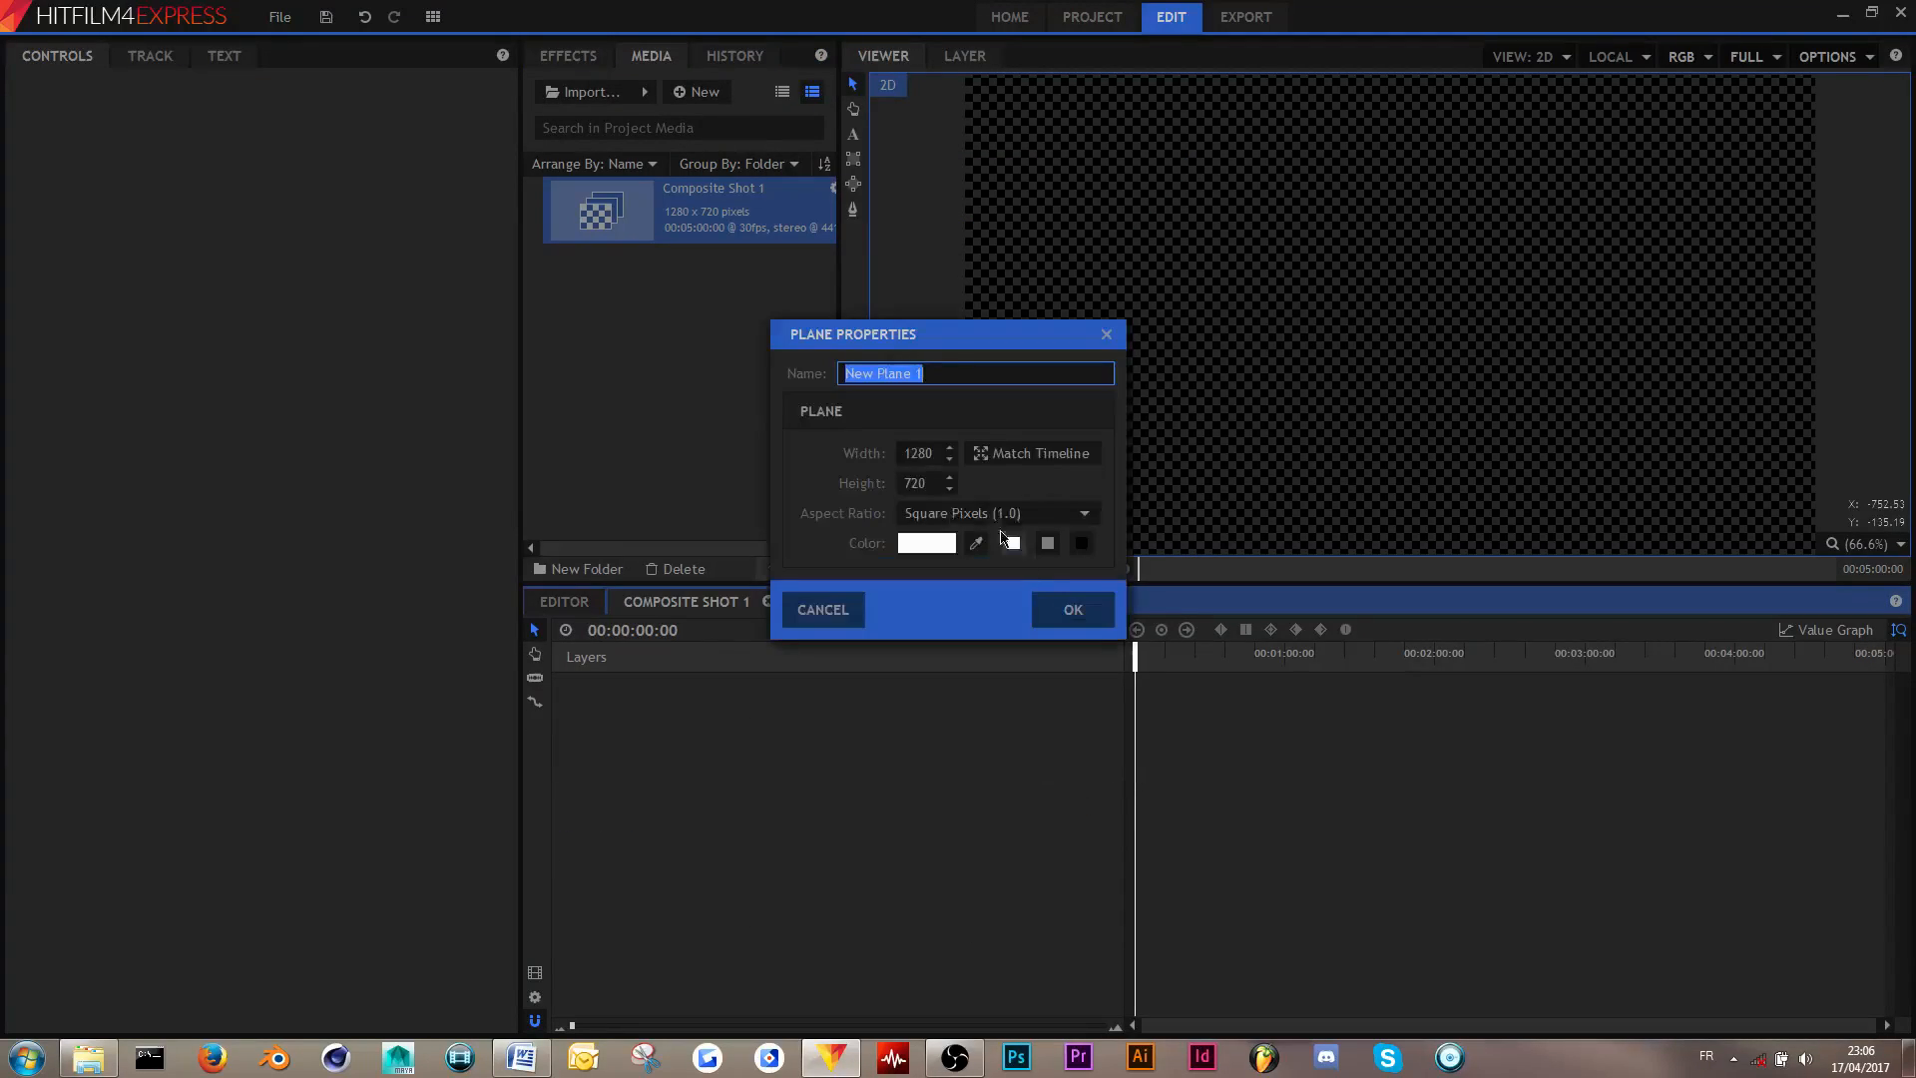
pyautogui.click(922, 451)
pyautogui.write('10')
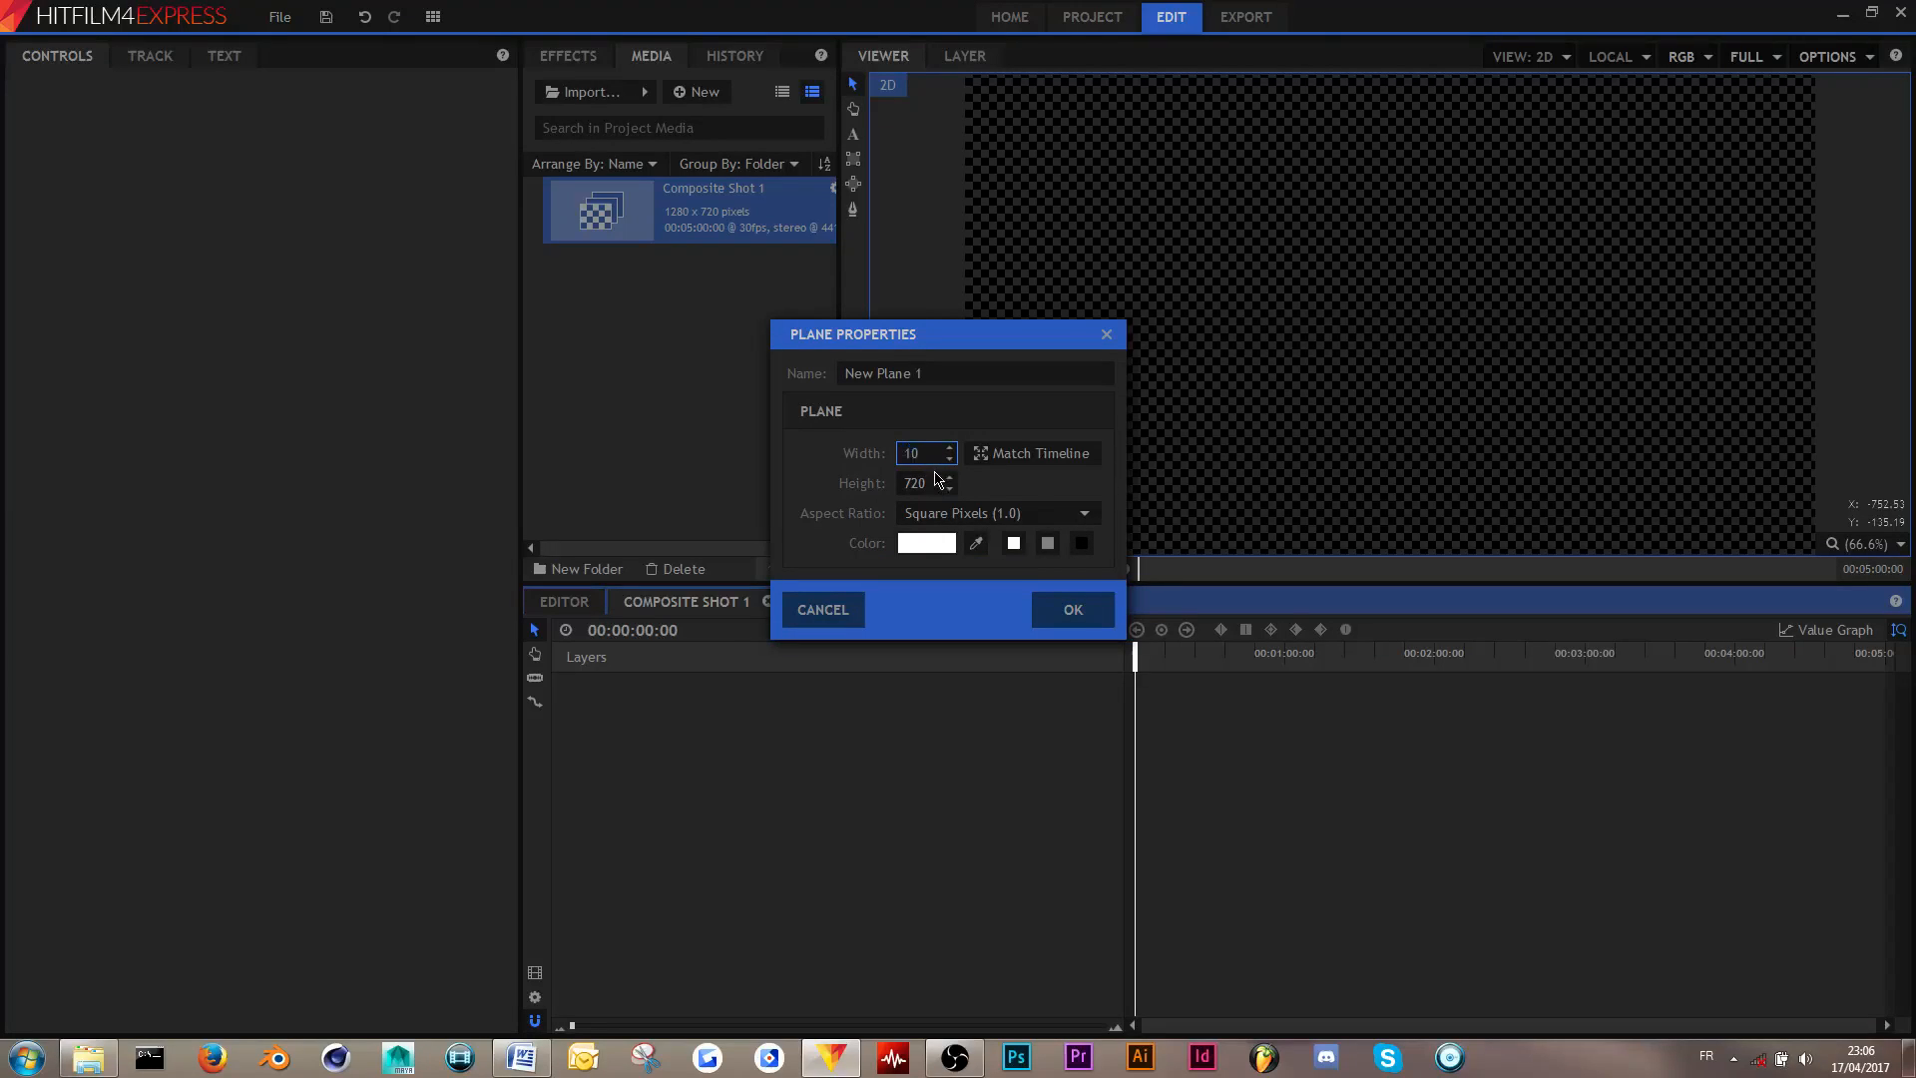
pyautogui.click(934, 476)
pyautogui.write('100')
pyautogui.click(1062, 611)
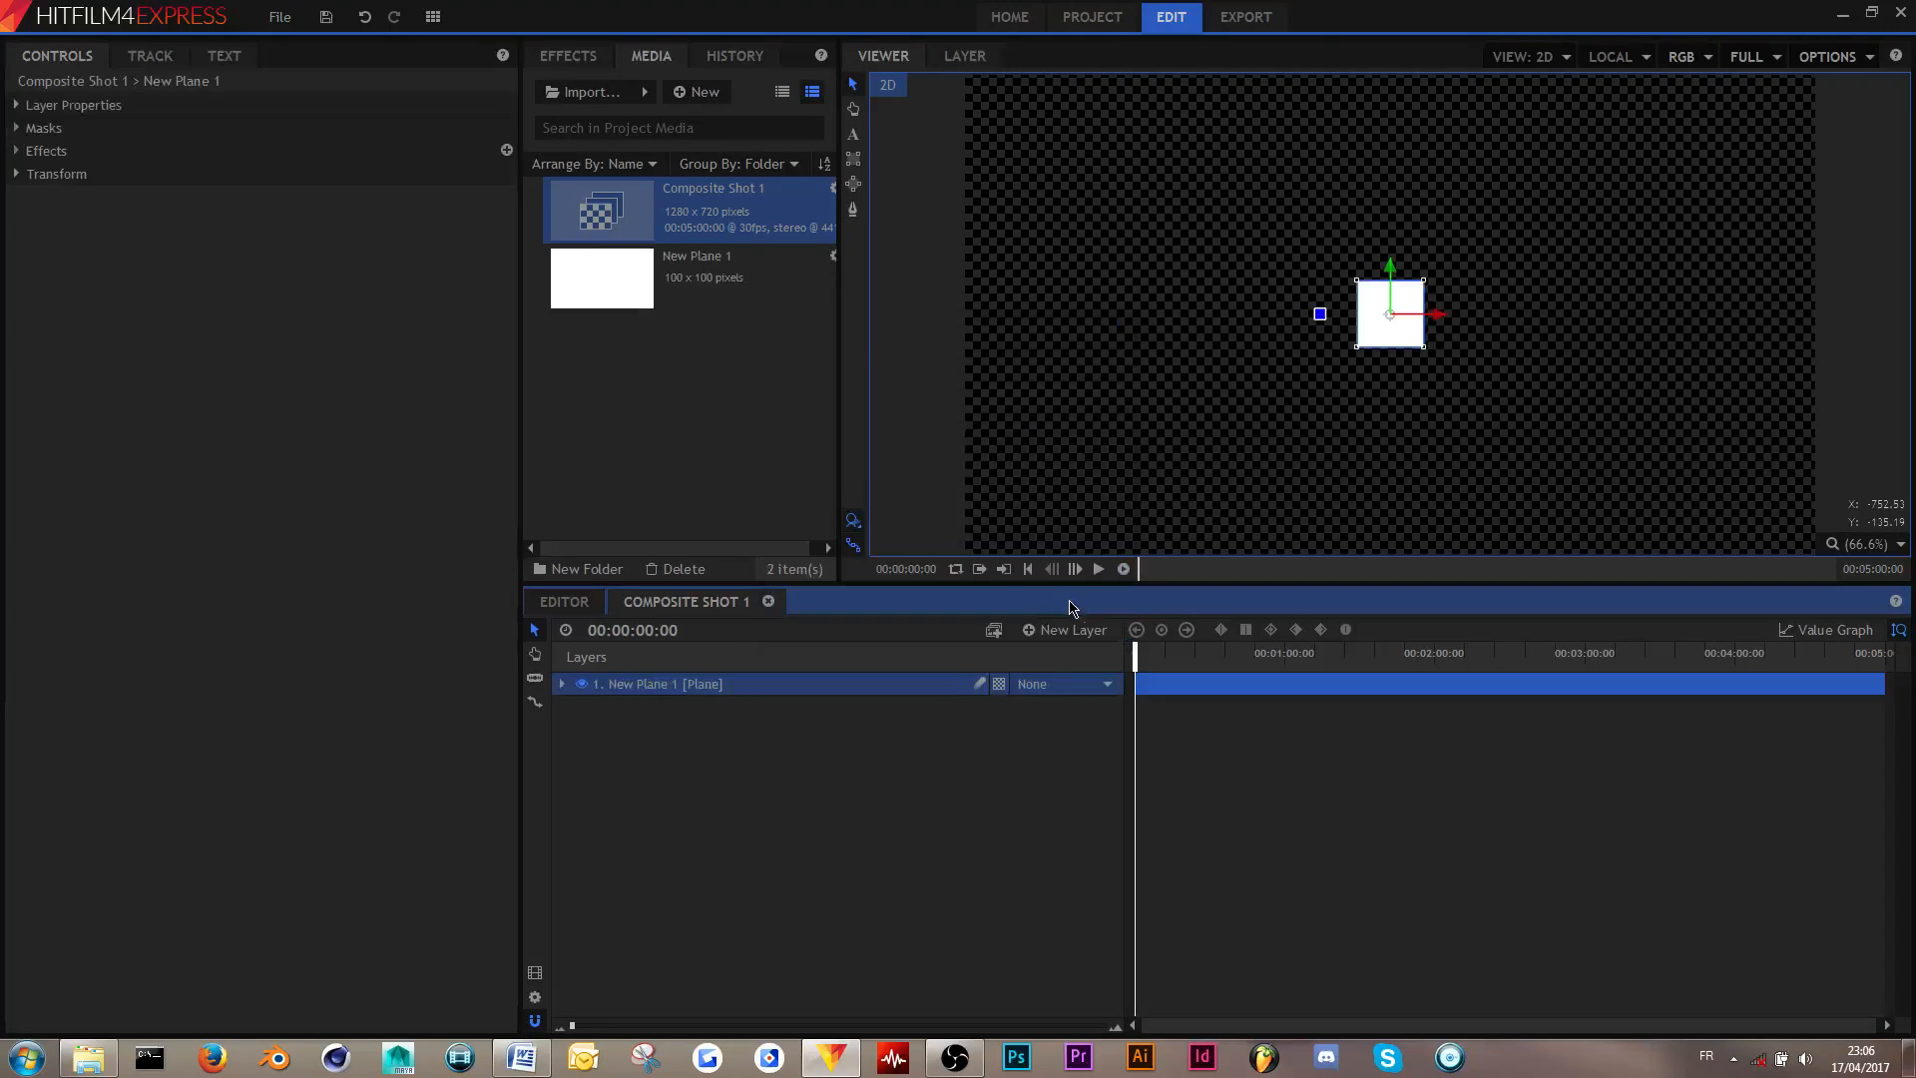
# - Move the plane to the lower left of the frame, at about -484, -162, and reveal its Transform properties
pyautogui.moveTo(1403, 344); pyautogui.dragTo(1124, 471)
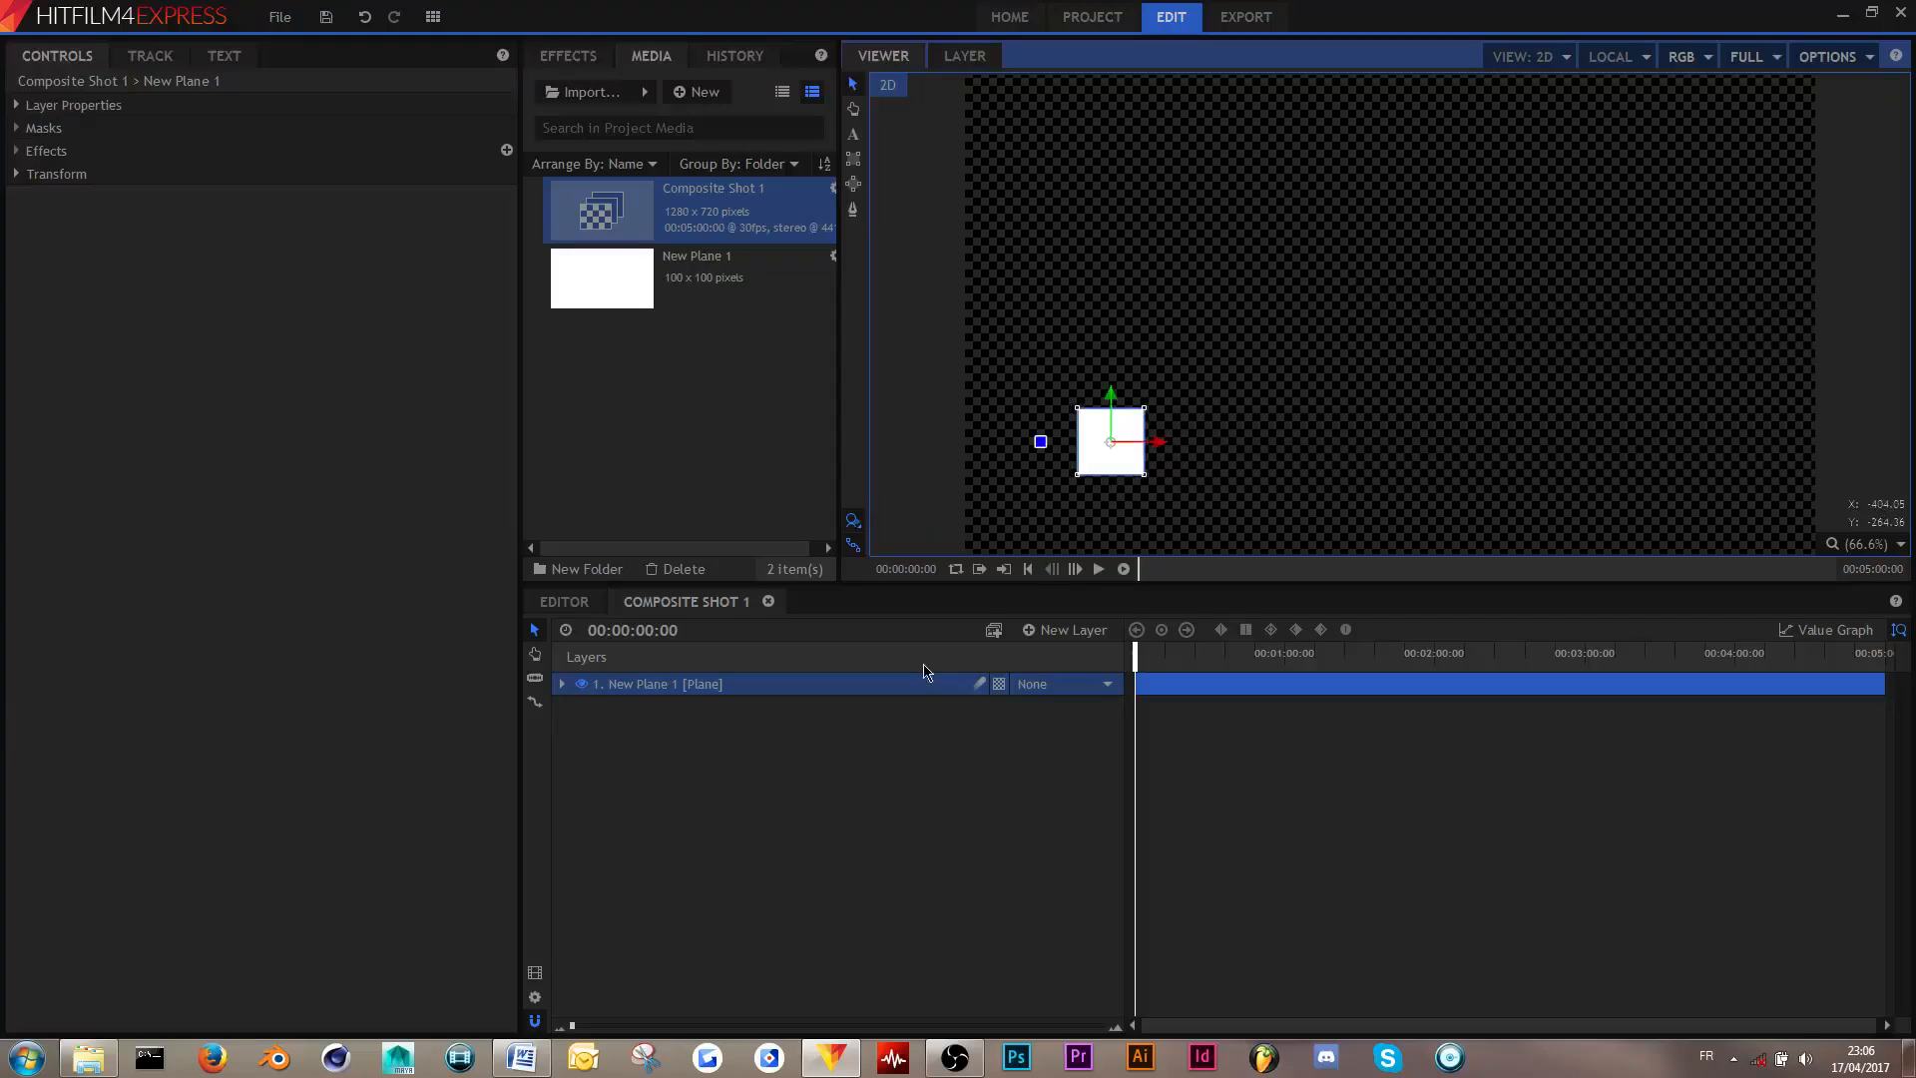
pyautogui.click(563, 684)
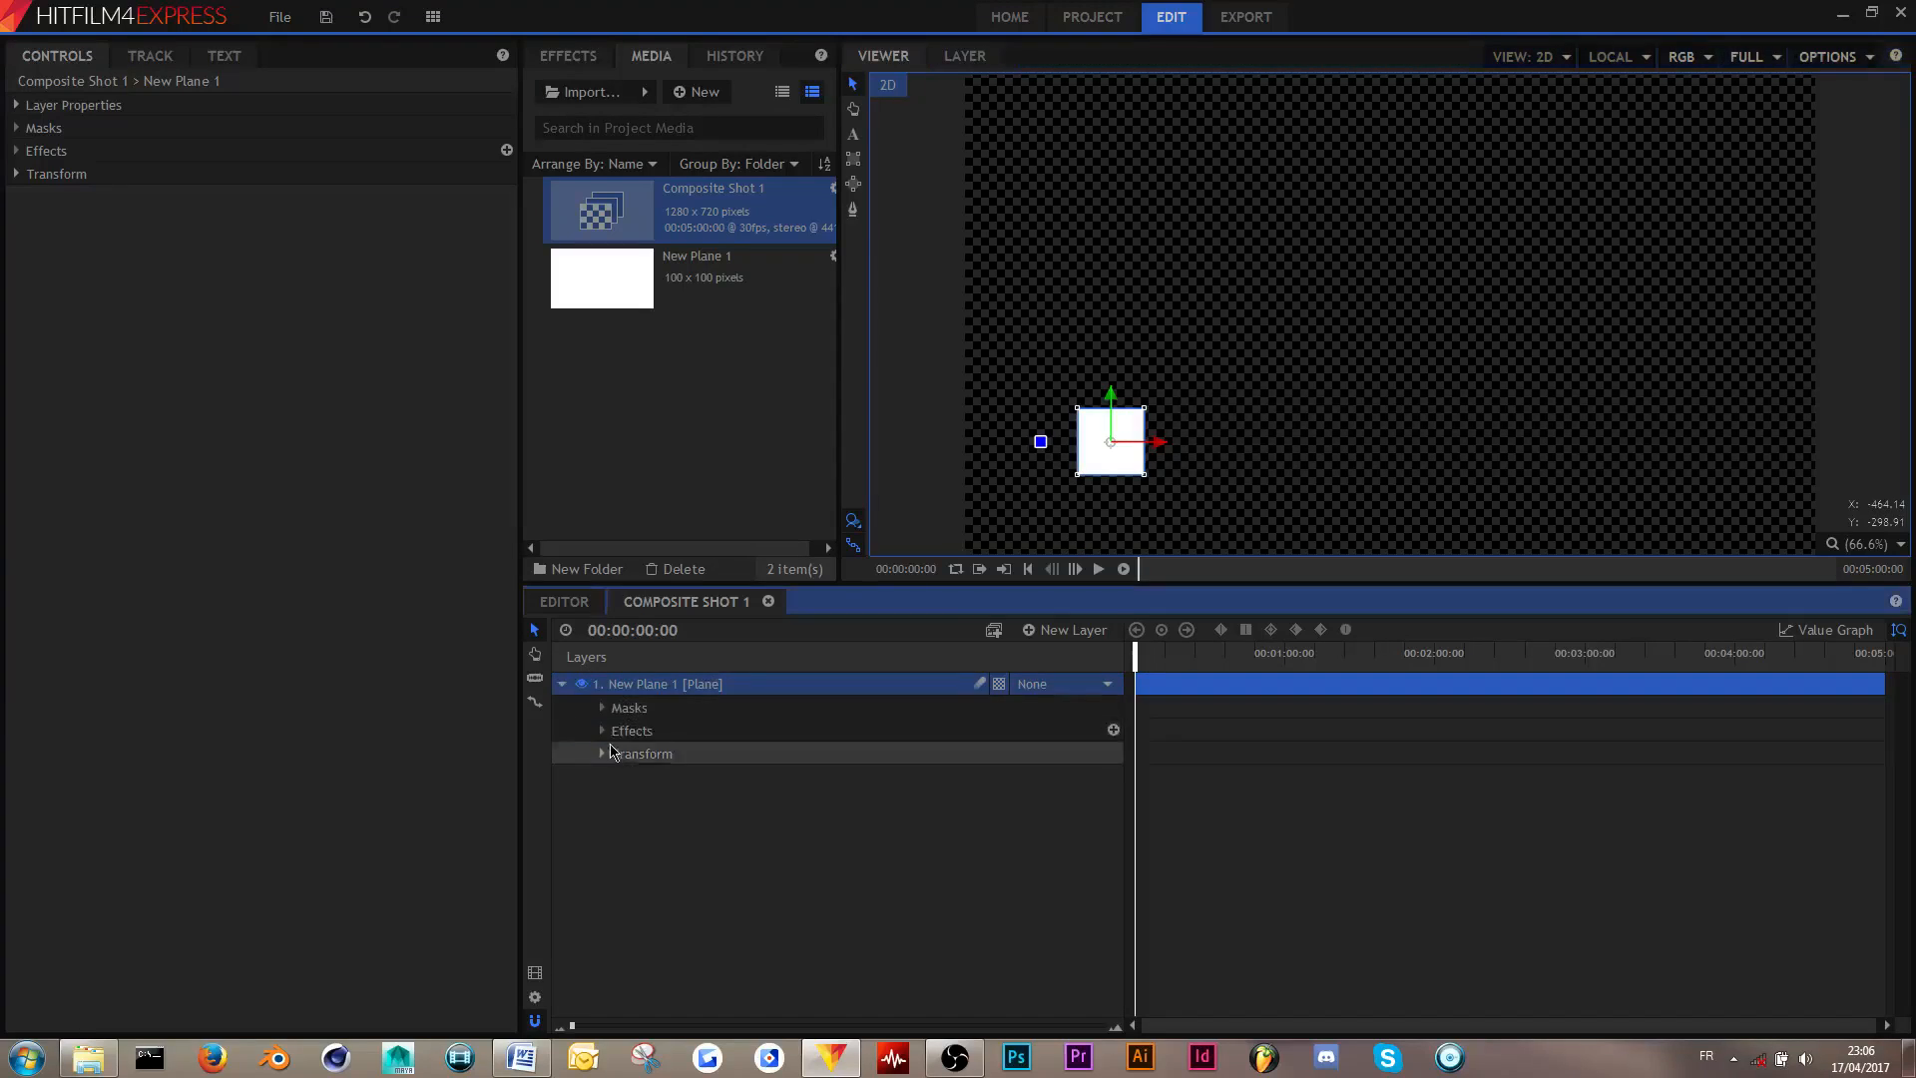
pyautogui.click(603, 753)
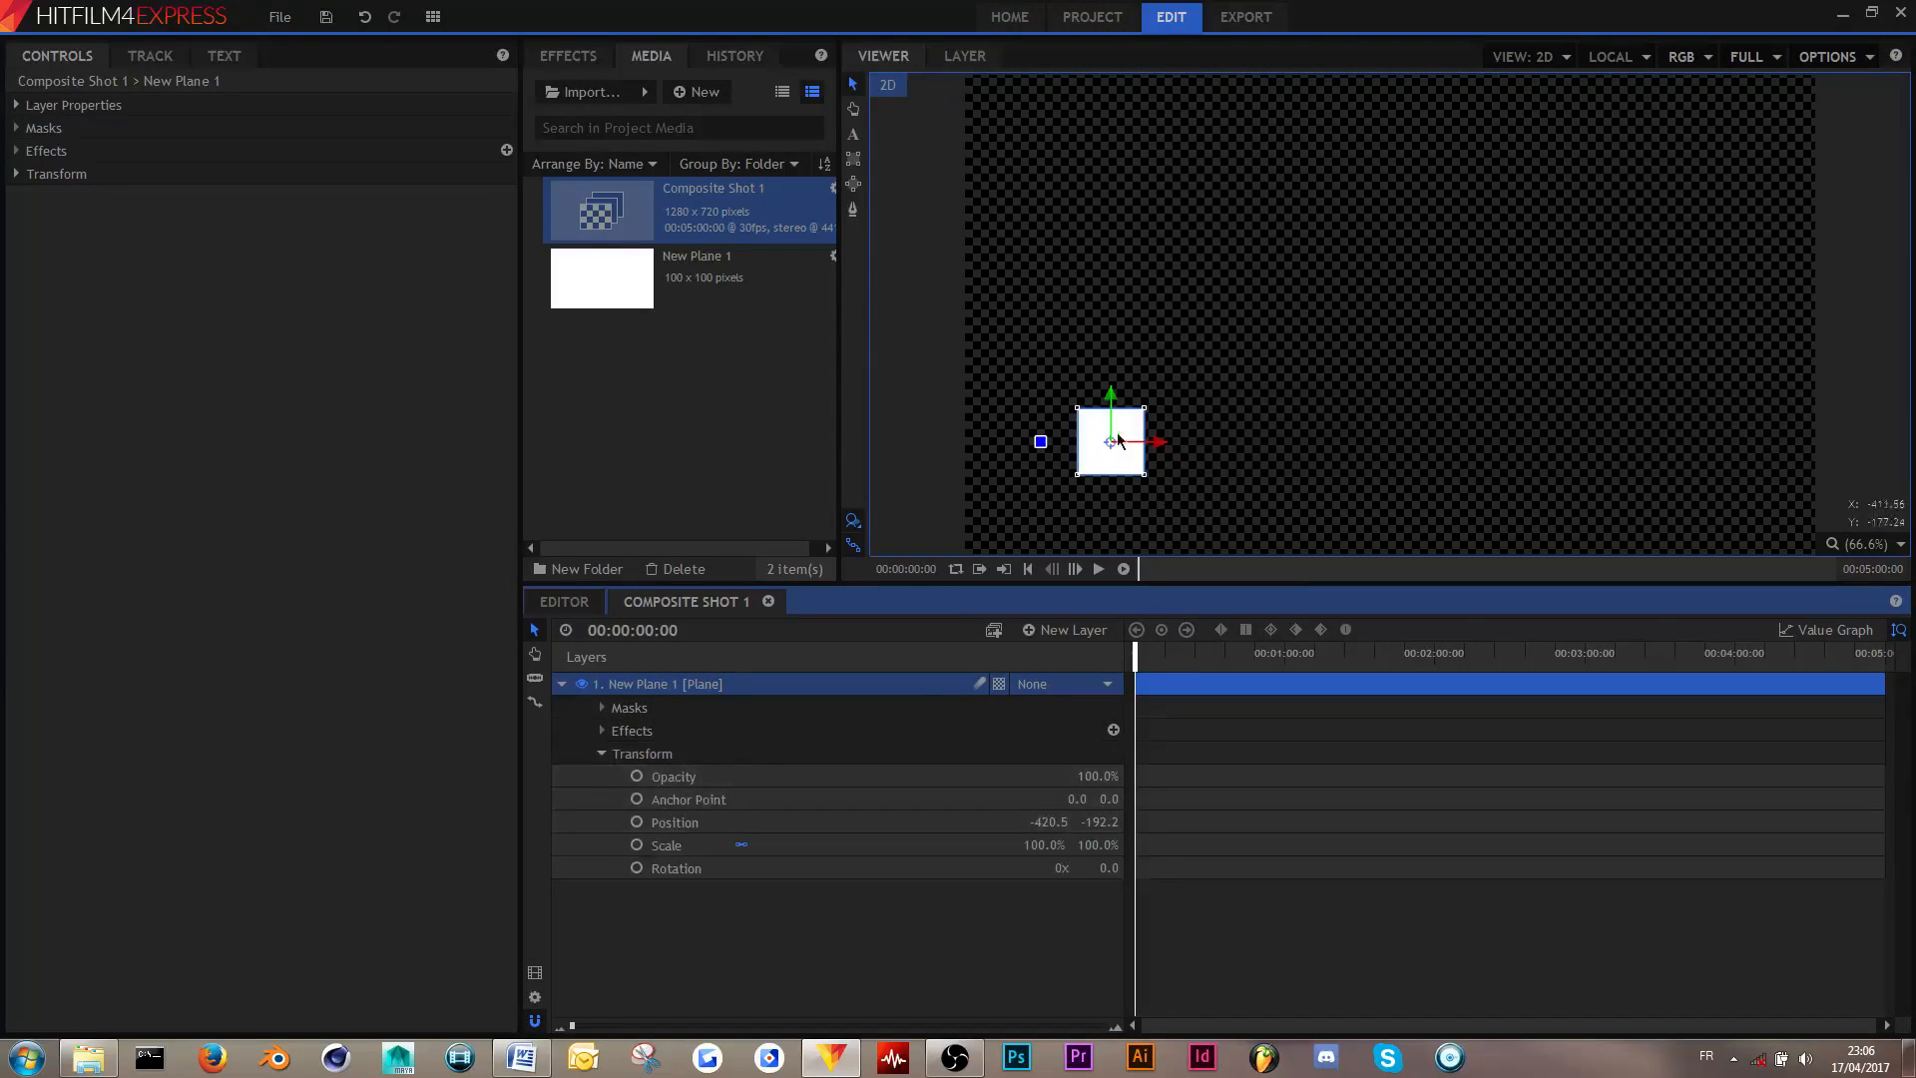
pyautogui.moveTo(1037, 449); pyautogui.dragTo(995, 429)
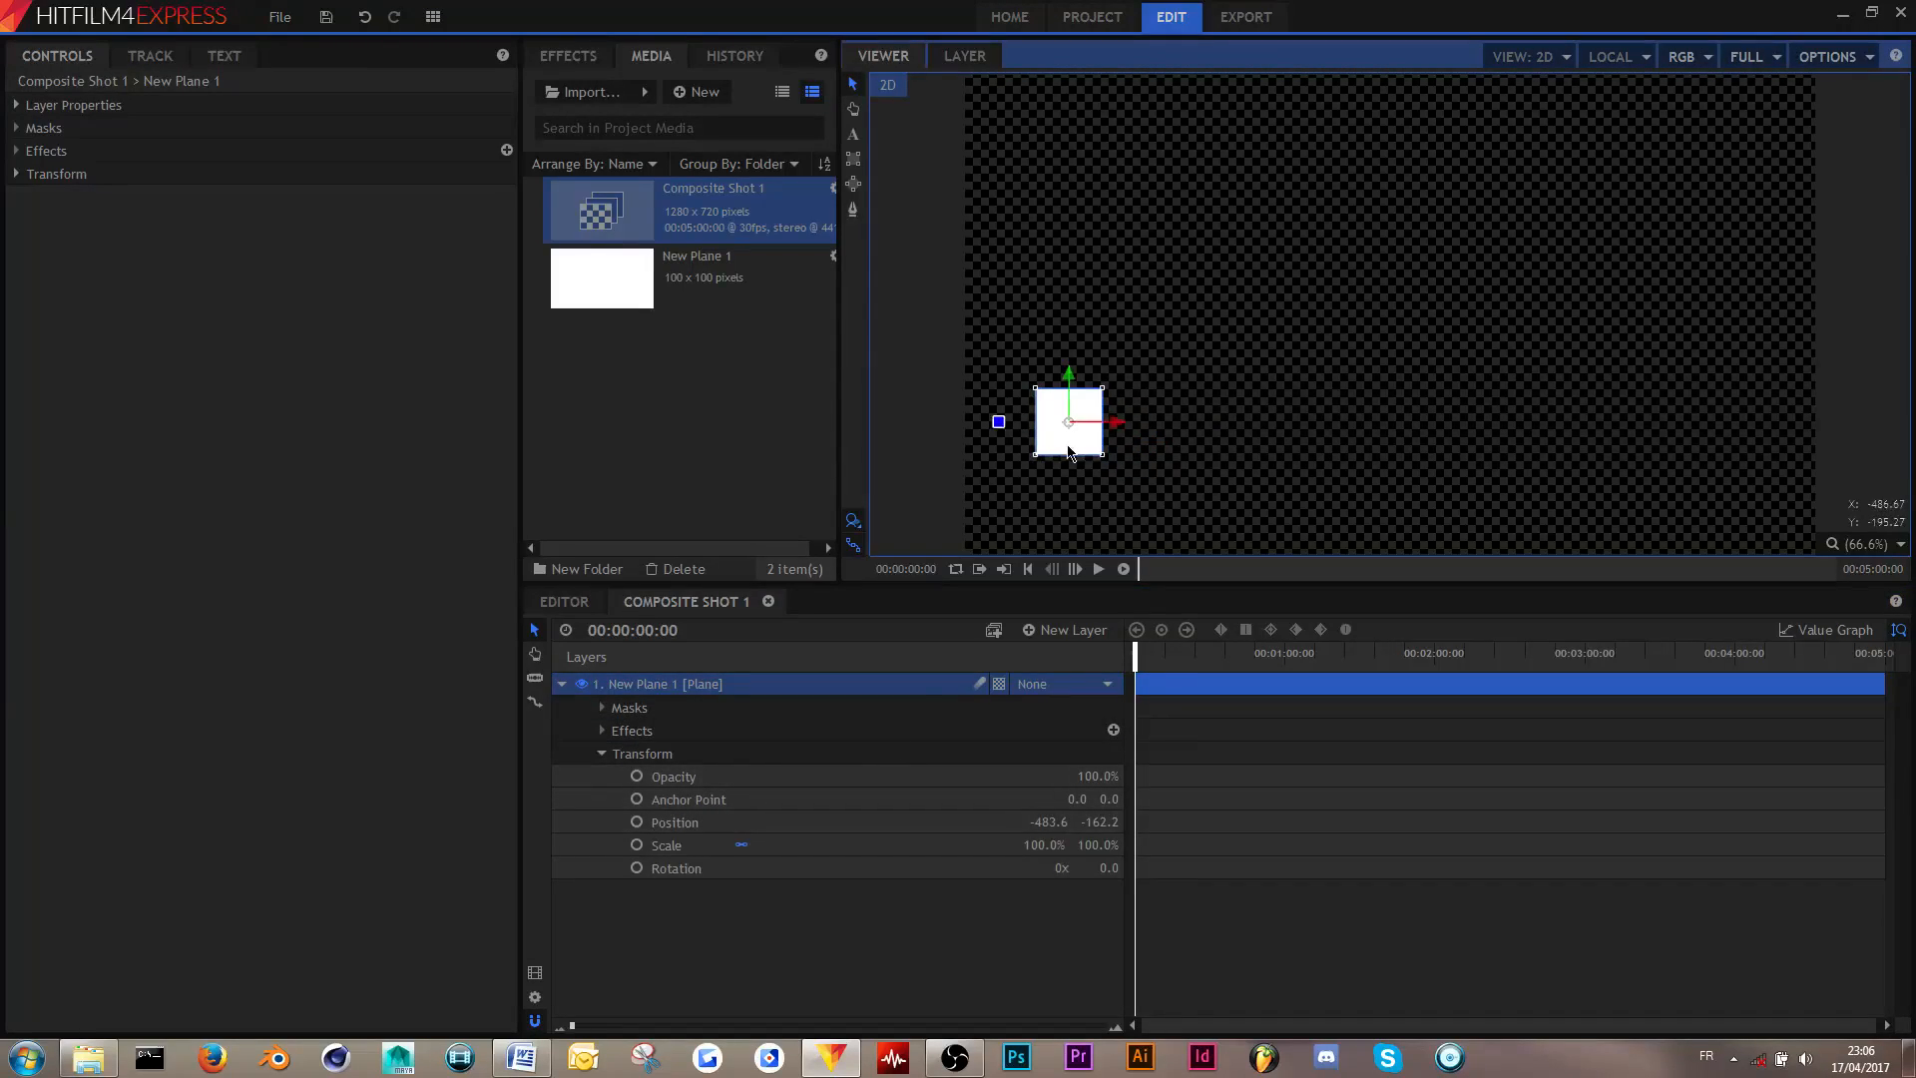
# - Start keyframing the plane's Position at 00:00:00:00 and add a keyframe at 00:00:43:26 with the plane at about -318, -263
pyautogui.click(637, 821)
pyautogui.moveTo(1137, 654); pyautogui.dragTo(1244, 654)
pyautogui.moveTo(1097, 456); pyautogui.dragTo(1206, 523)
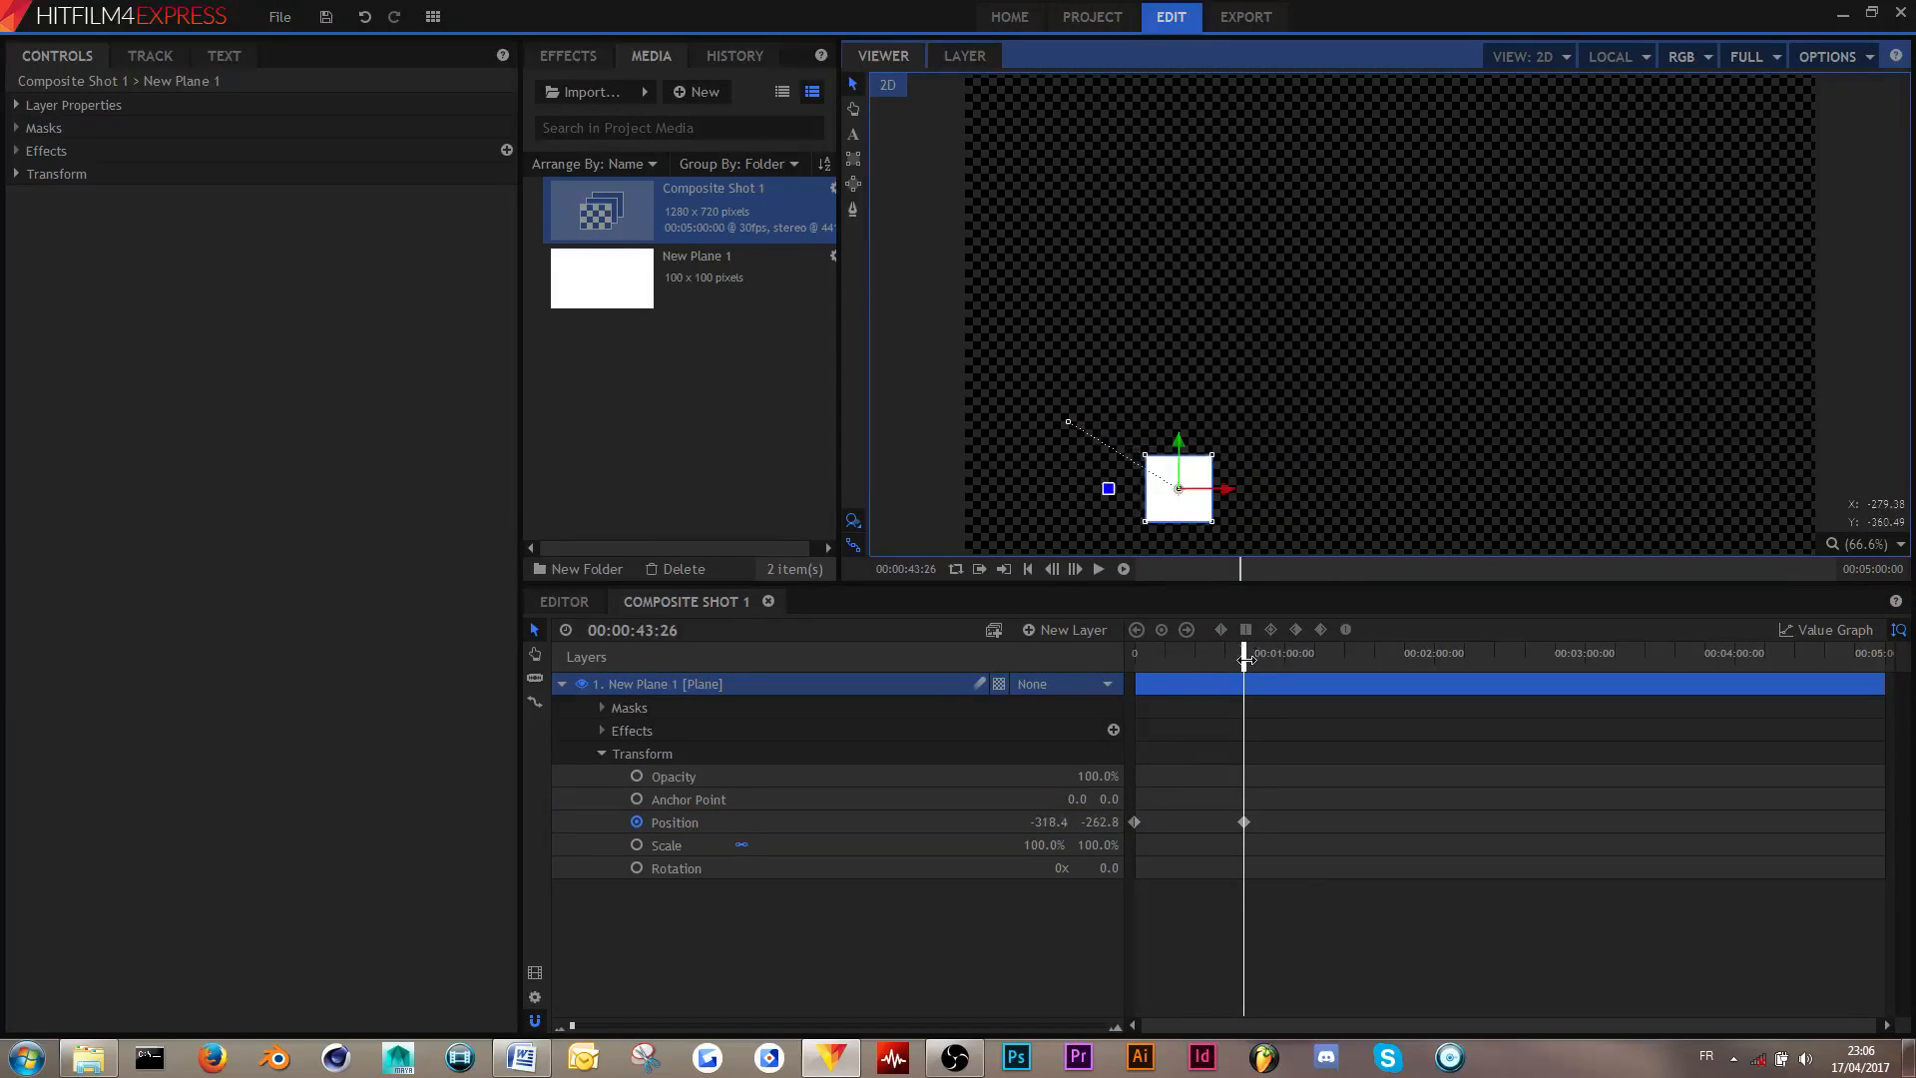
# - Bring the second Position keyframe forward to about 9 seconds and briefly play the animation from the start
pyautogui.moveTo(1243, 822); pyautogui.dragTo(1154, 847)
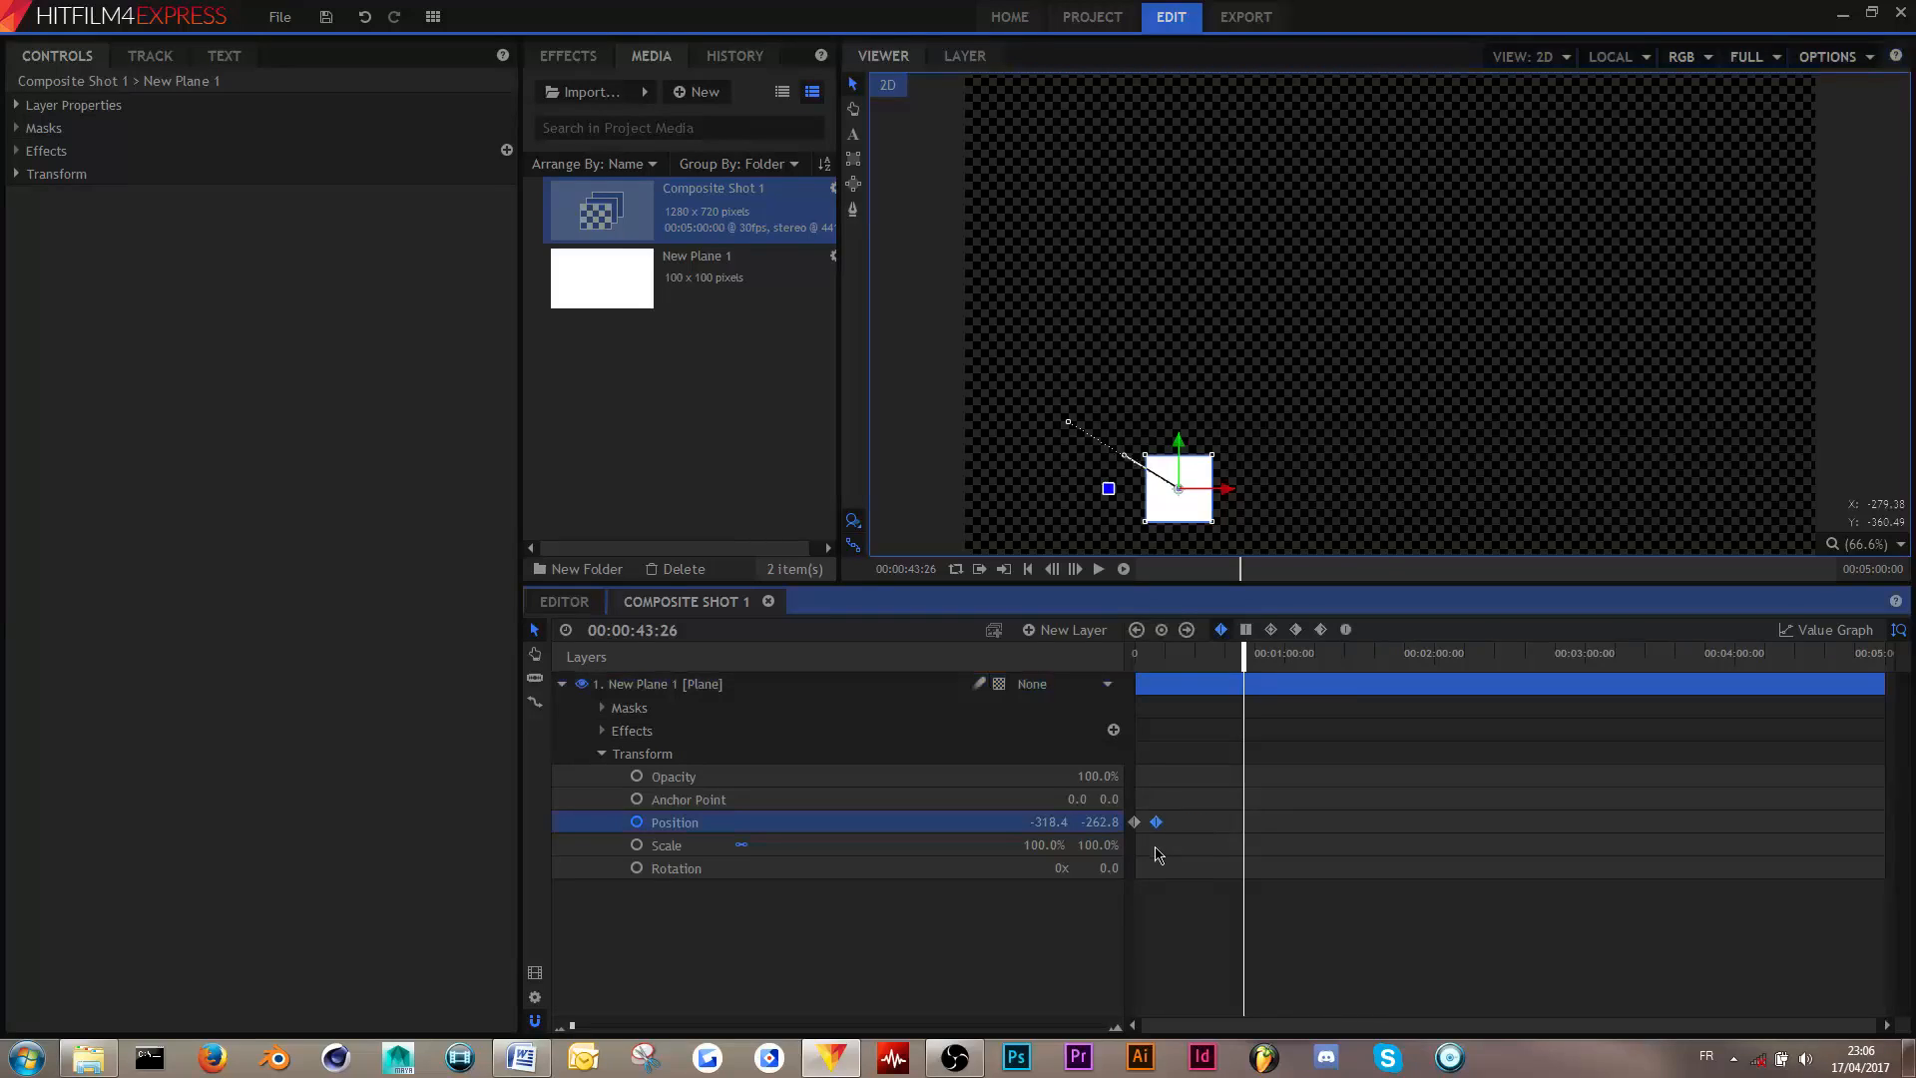
pyautogui.scroll(4, 1155, 847)
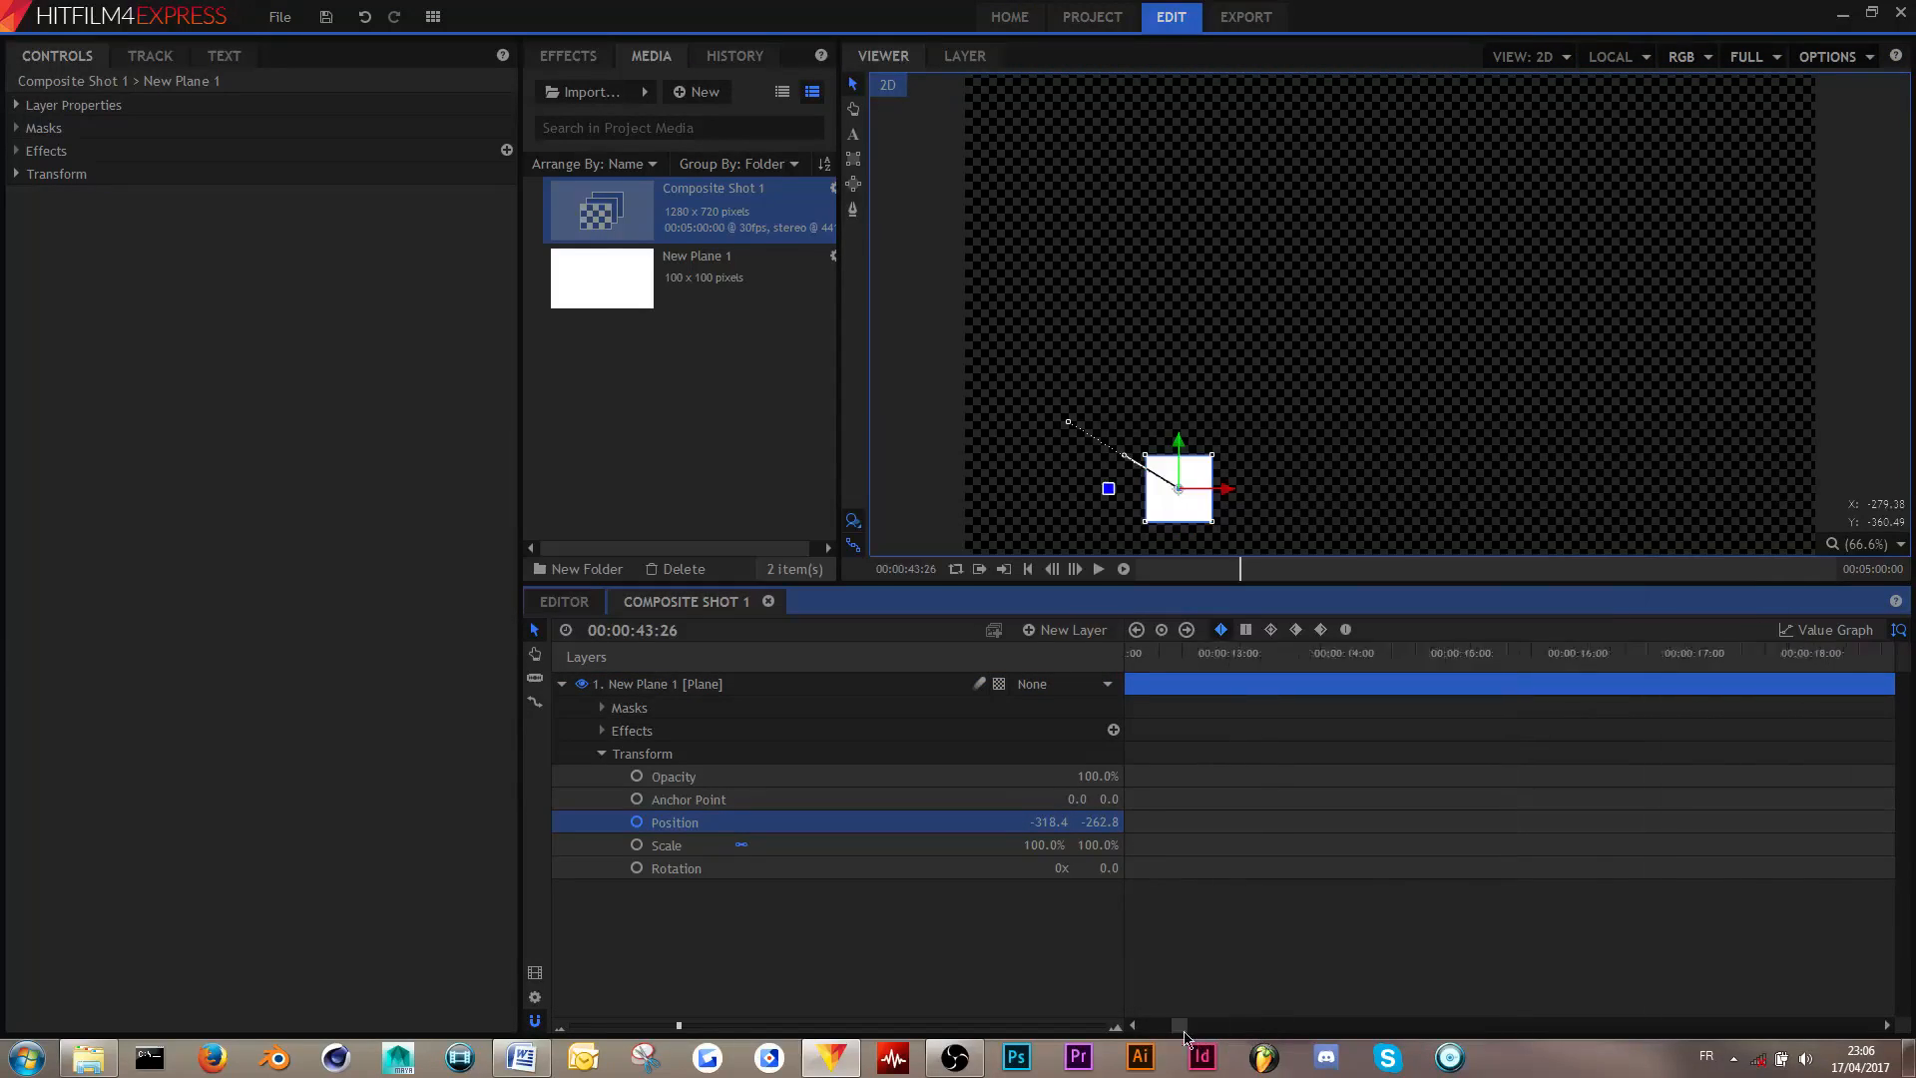
pyautogui.scroll(-3, 1203, 858)
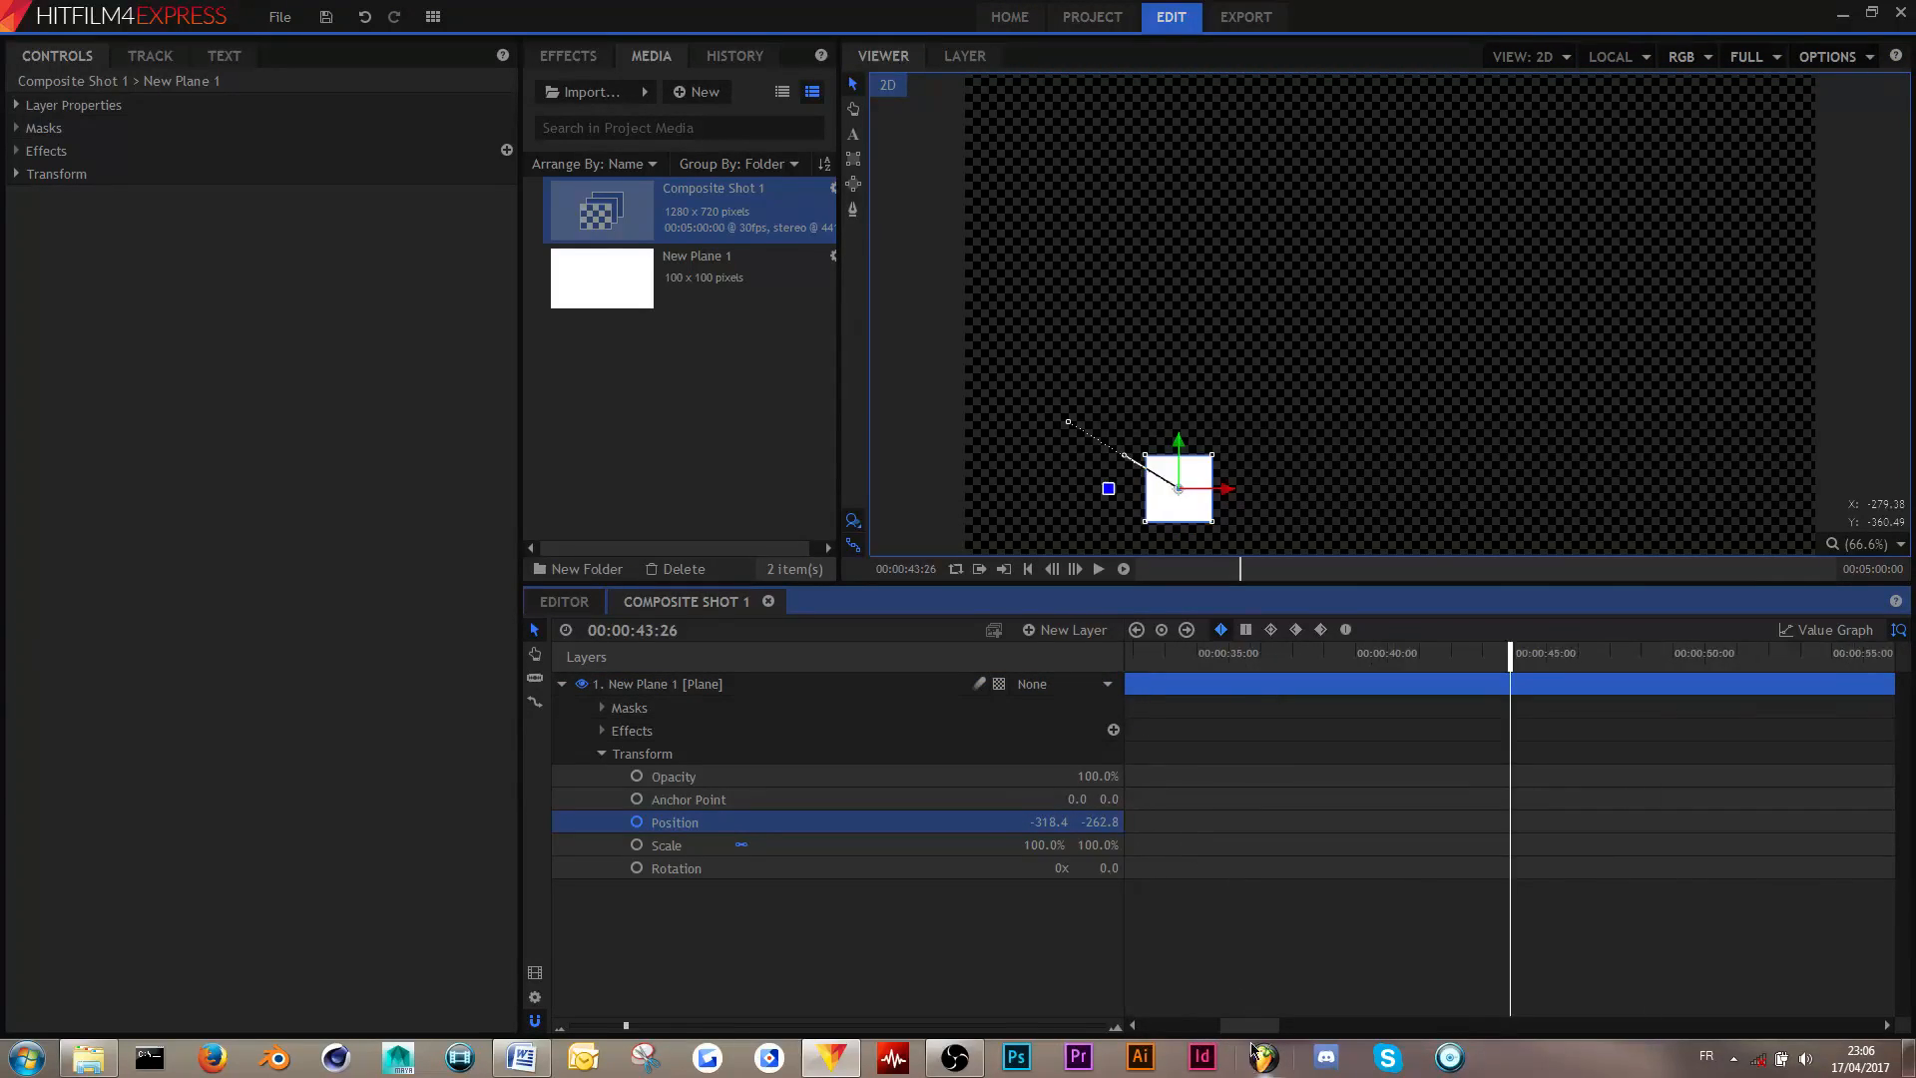
pyautogui.moveTo(1249, 1026); pyautogui.dragTo(1097, 1055)
pyautogui.moveTo(1196, 657); pyautogui.dragTo(1132, 656)
pyautogui.press('space')
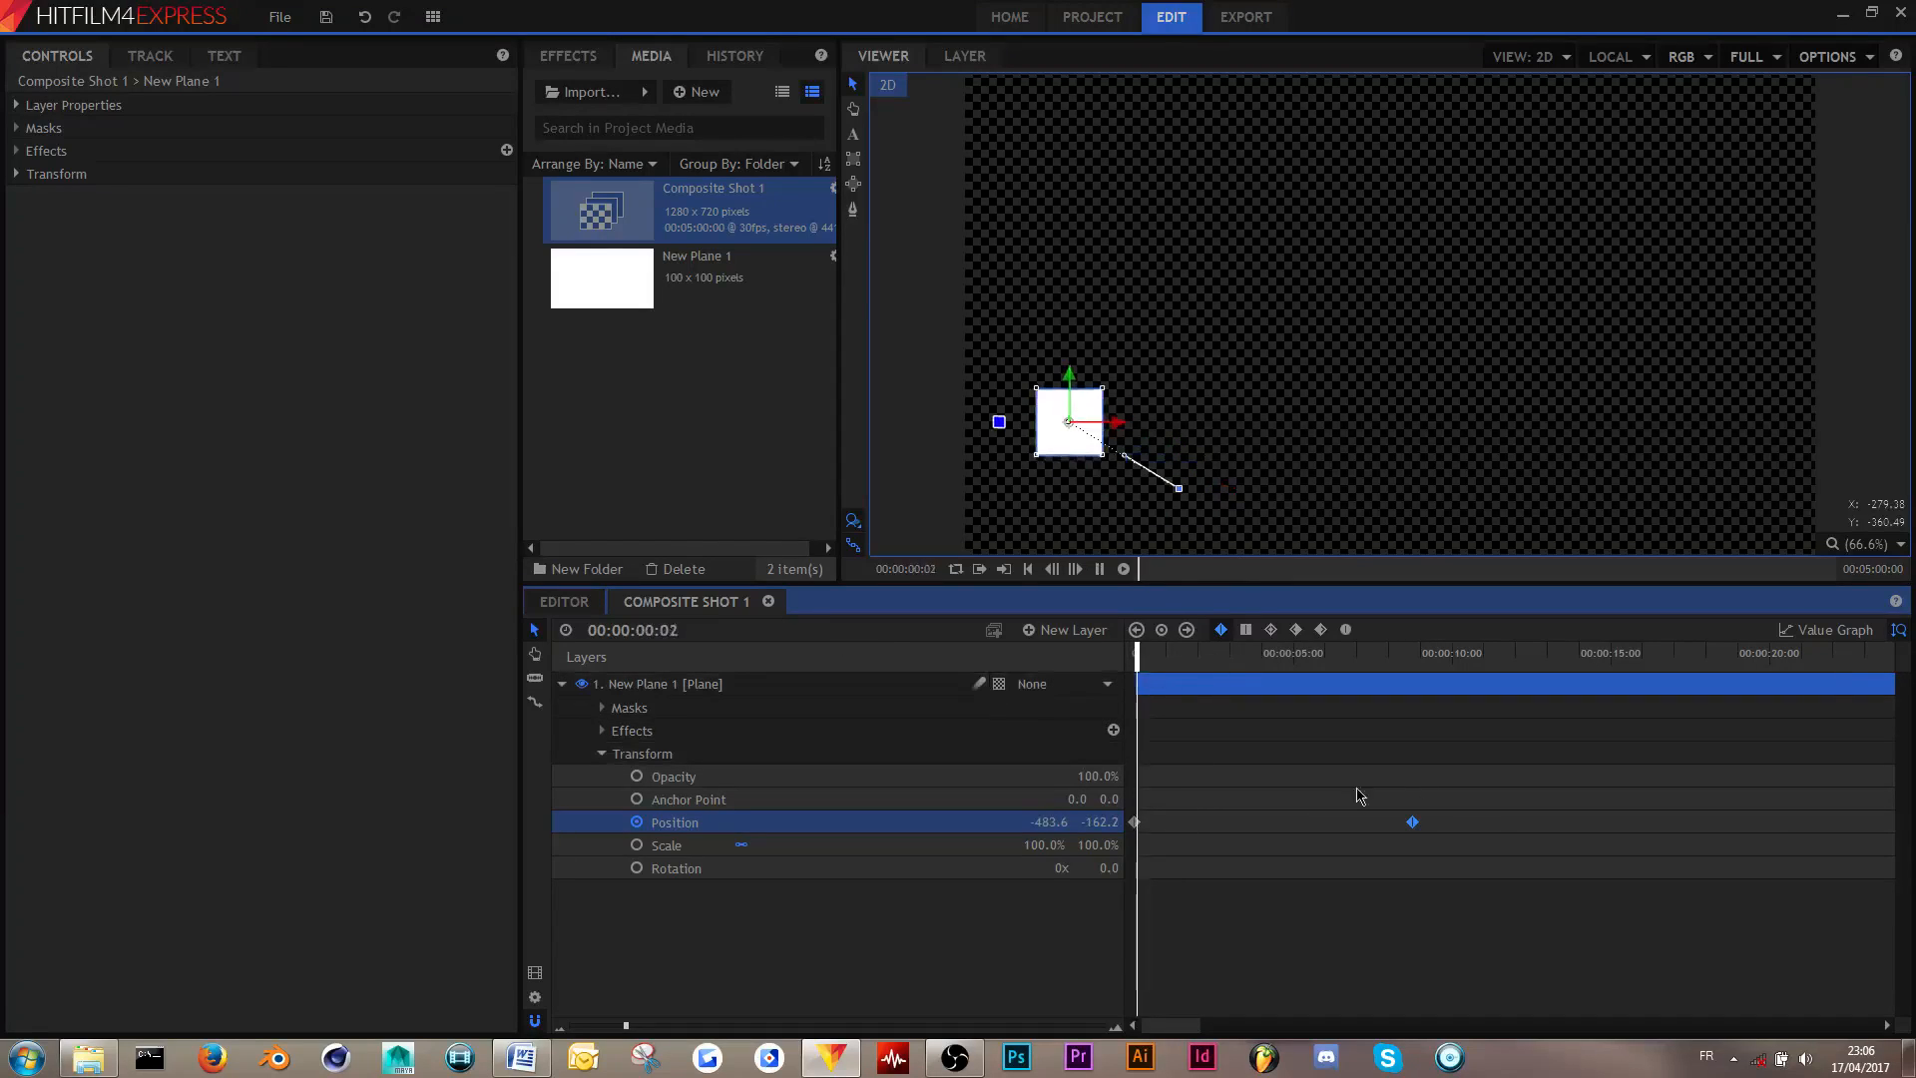
pyautogui.press('space')
# - Shorten the movement by retiming the second Position keyframe to about 00:00:00:07, and play it back
pyautogui.moveTo(1413, 824); pyautogui.dragTo(1151, 823)
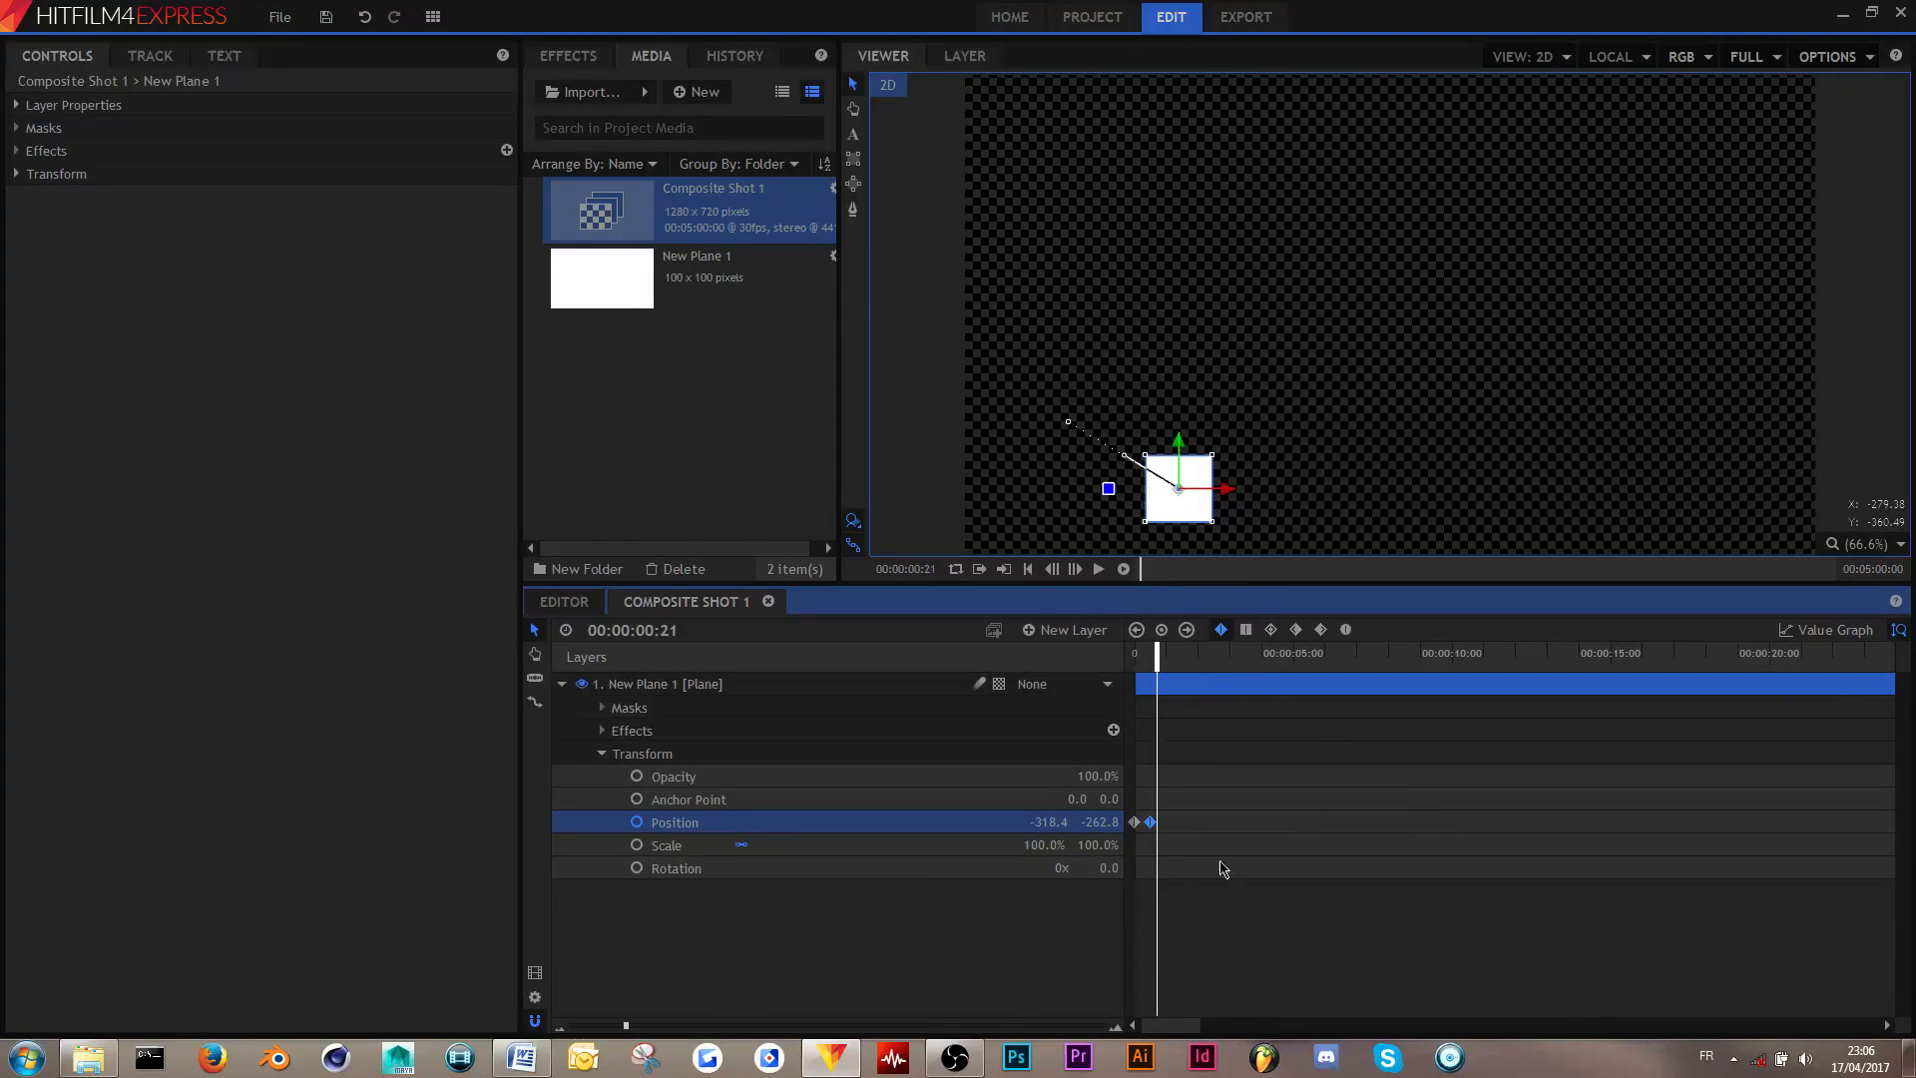
pyautogui.moveTo(569, 1028); pyautogui.dragTo(711, 1032)
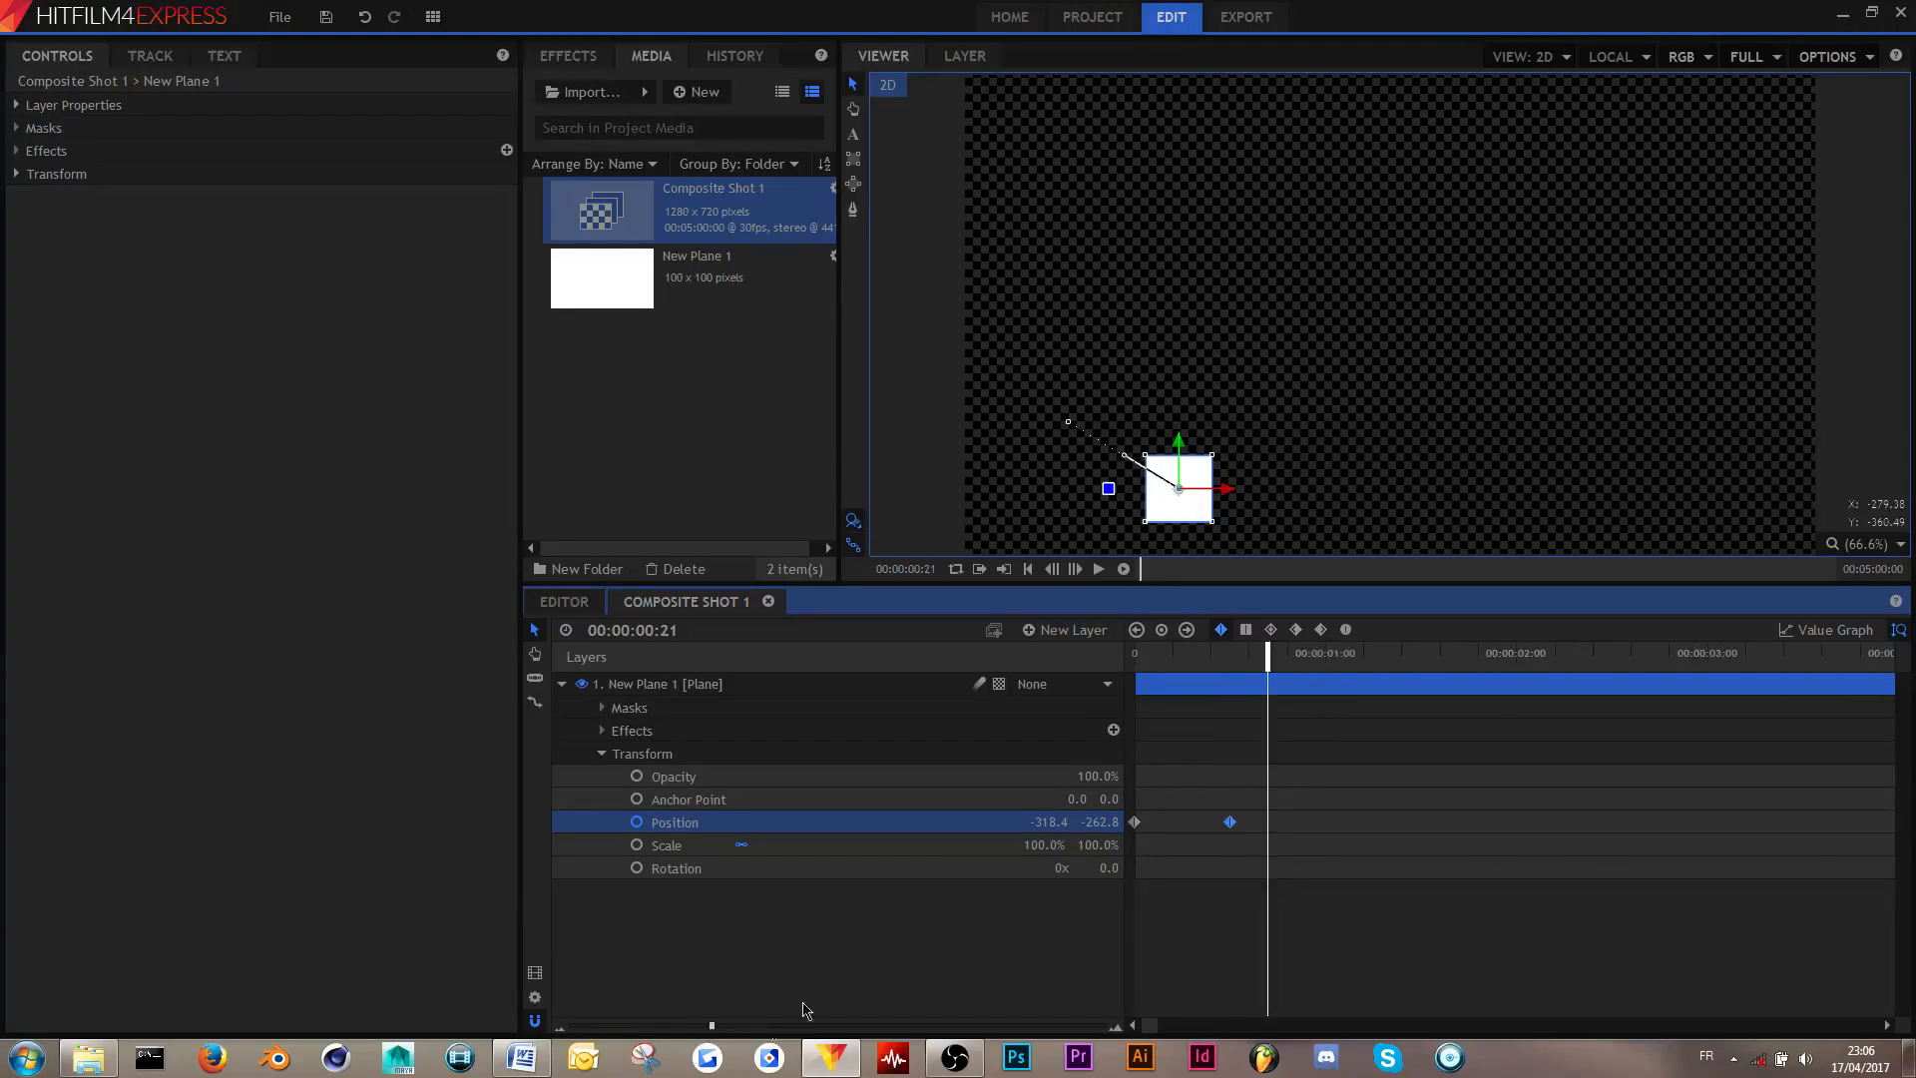
pyautogui.click(749, 1026)
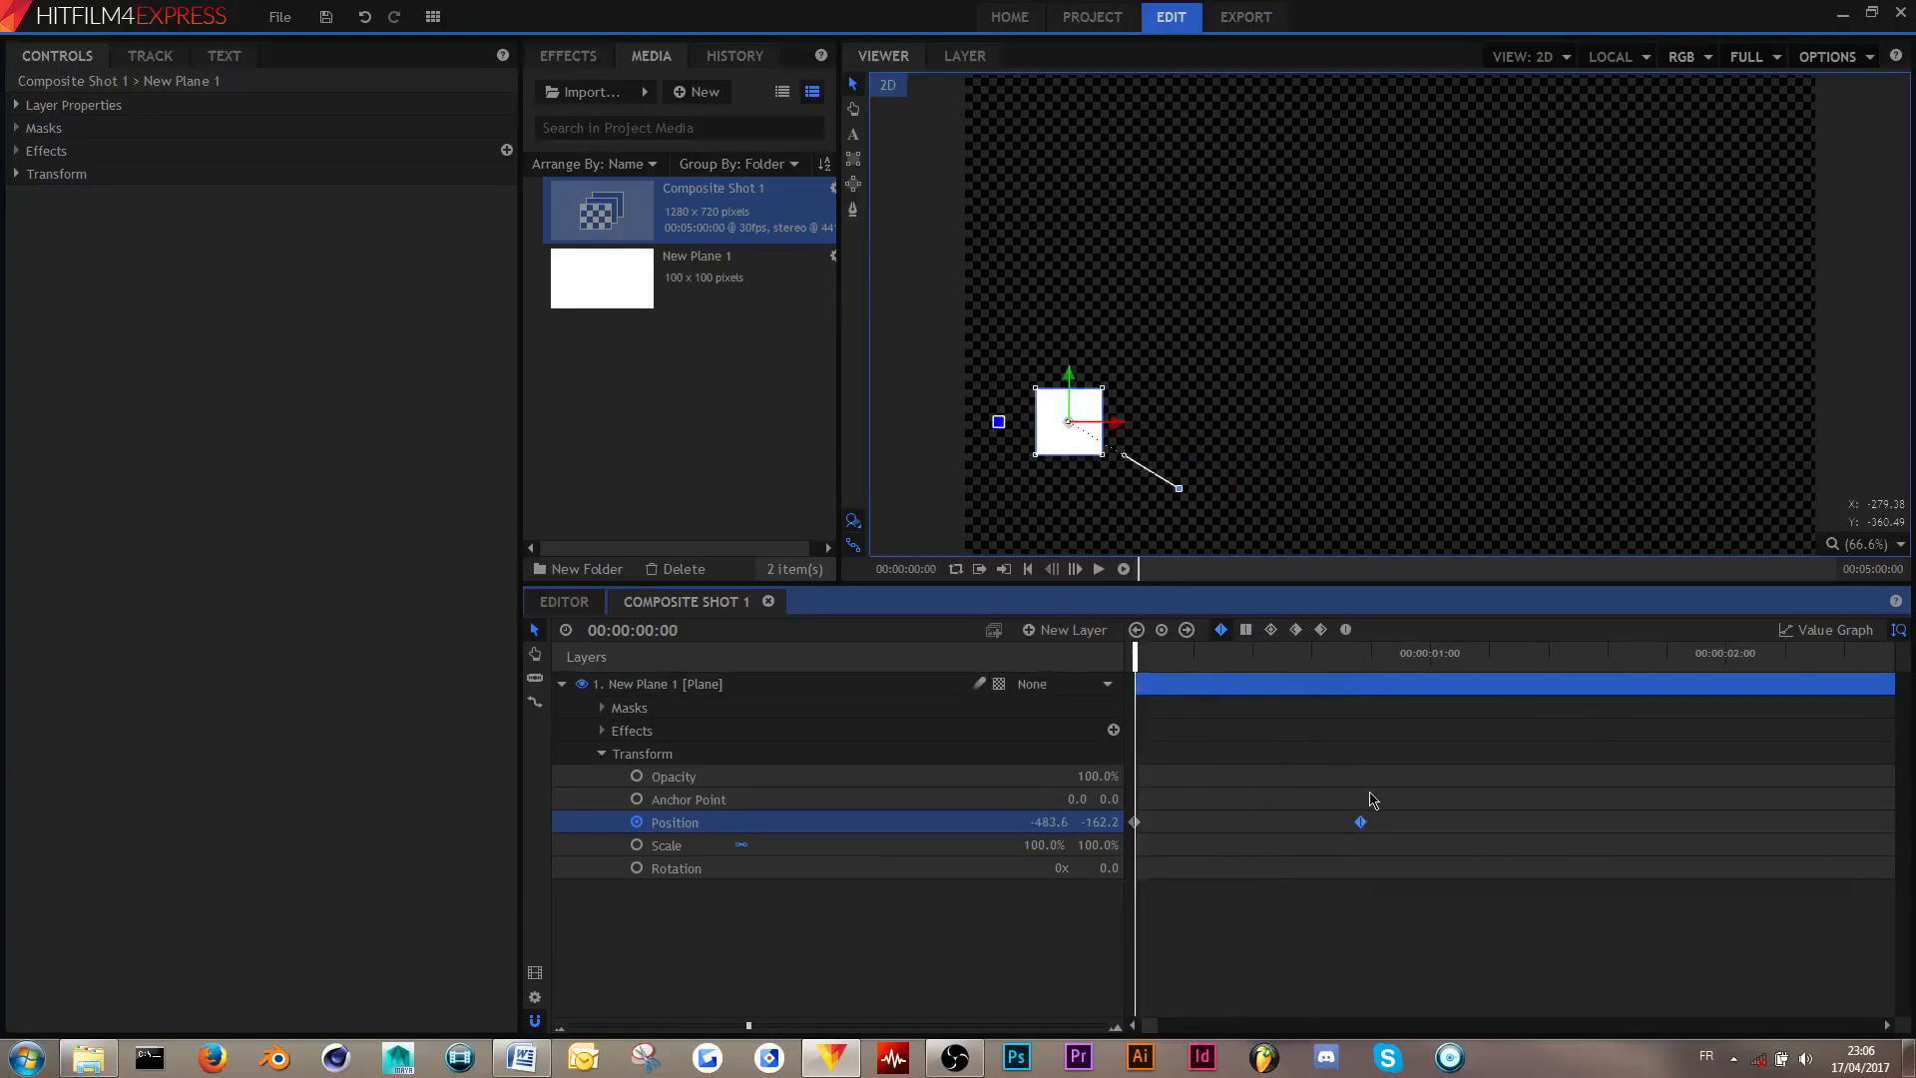
pyautogui.click(1373, 796)
pyautogui.press('space')
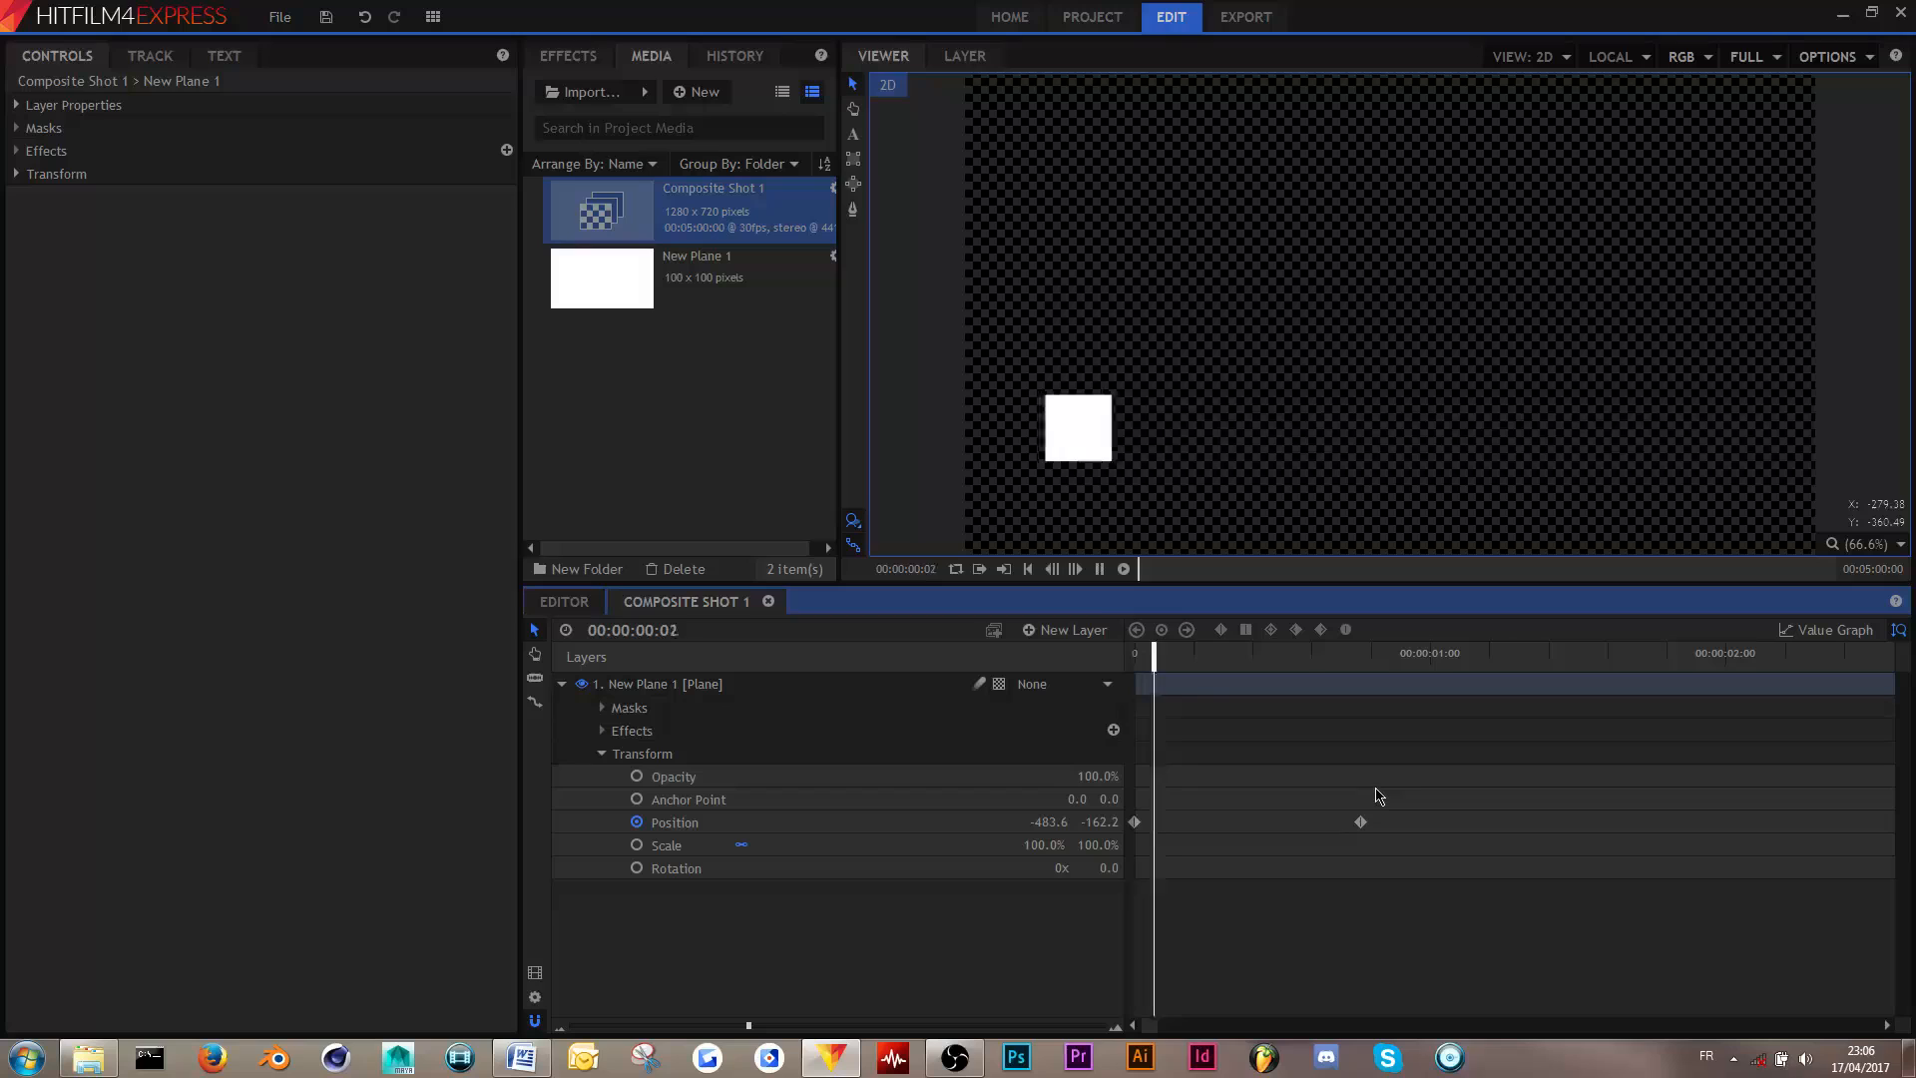
pyautogui.press('space')
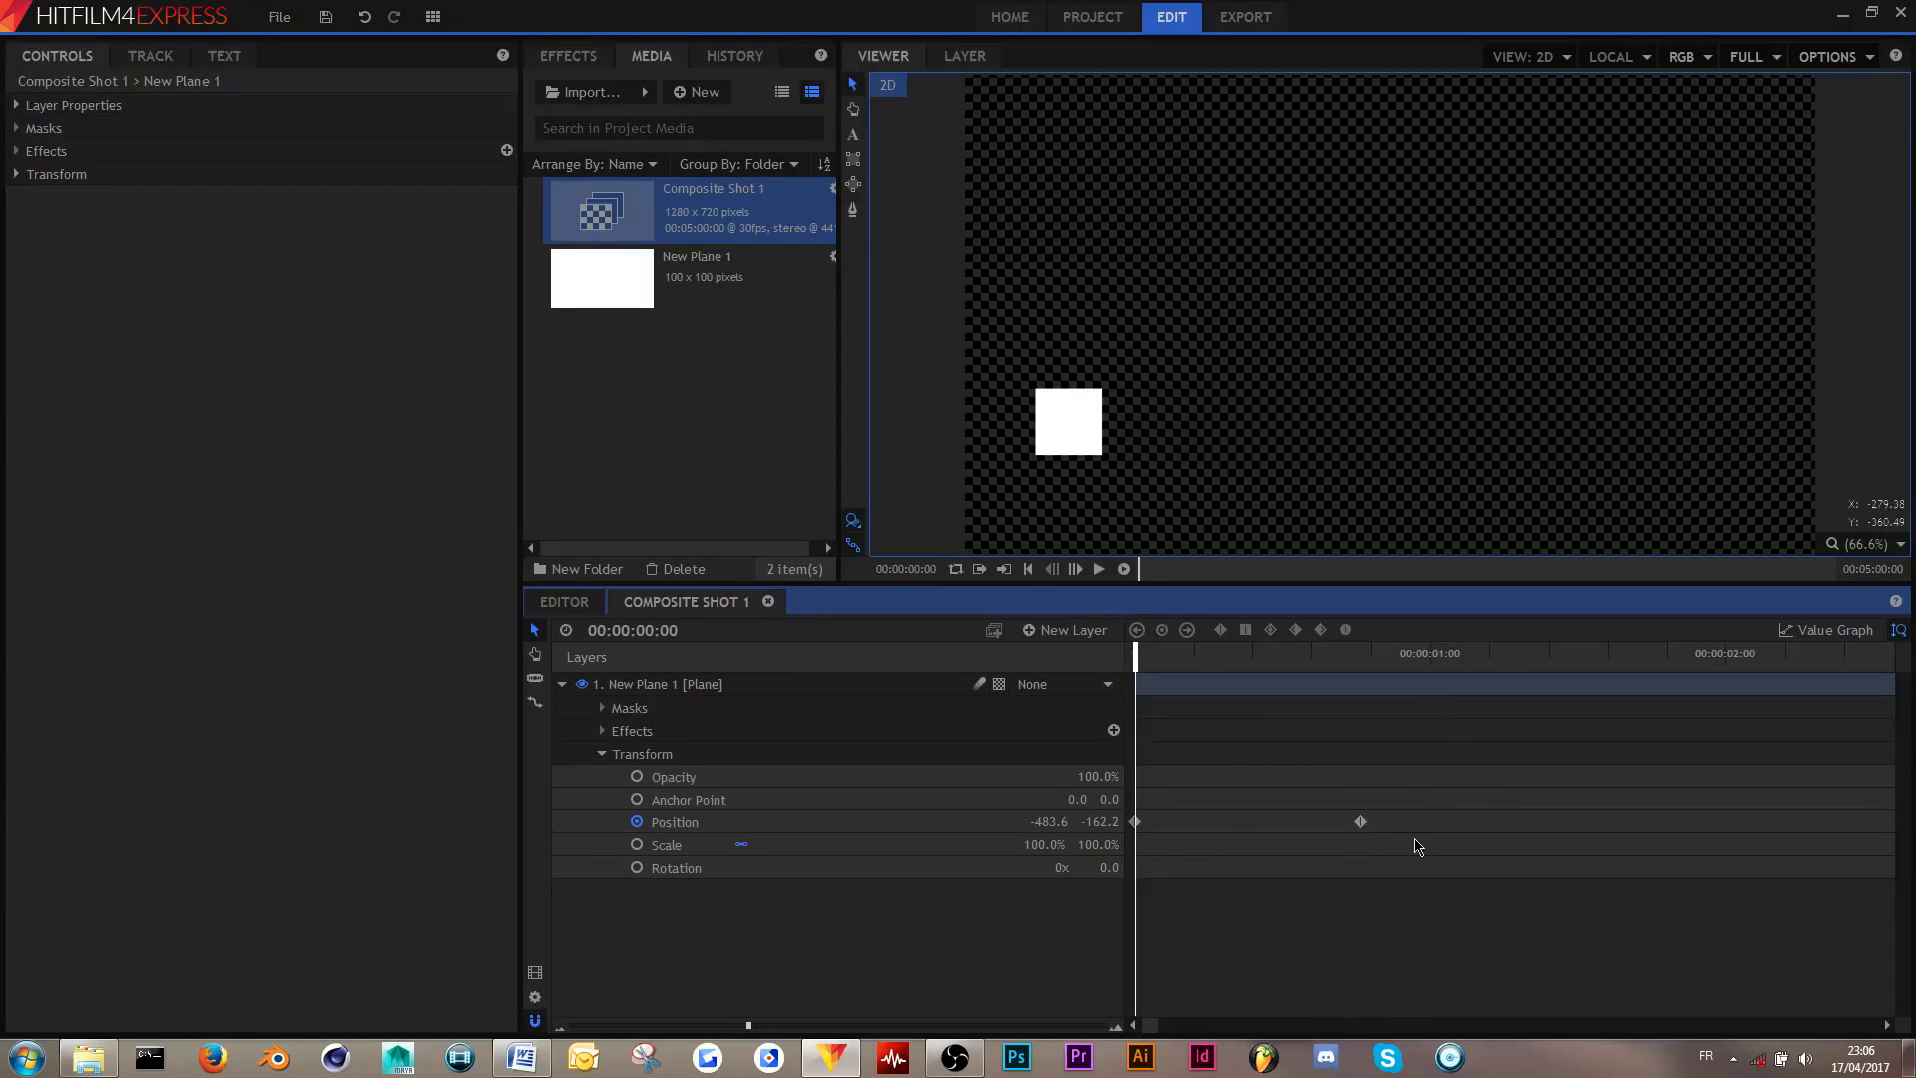
pyautogui.moveTo(1367, 827); pyautogui.dragTo(1203, 828)
pyautogui.press('space')
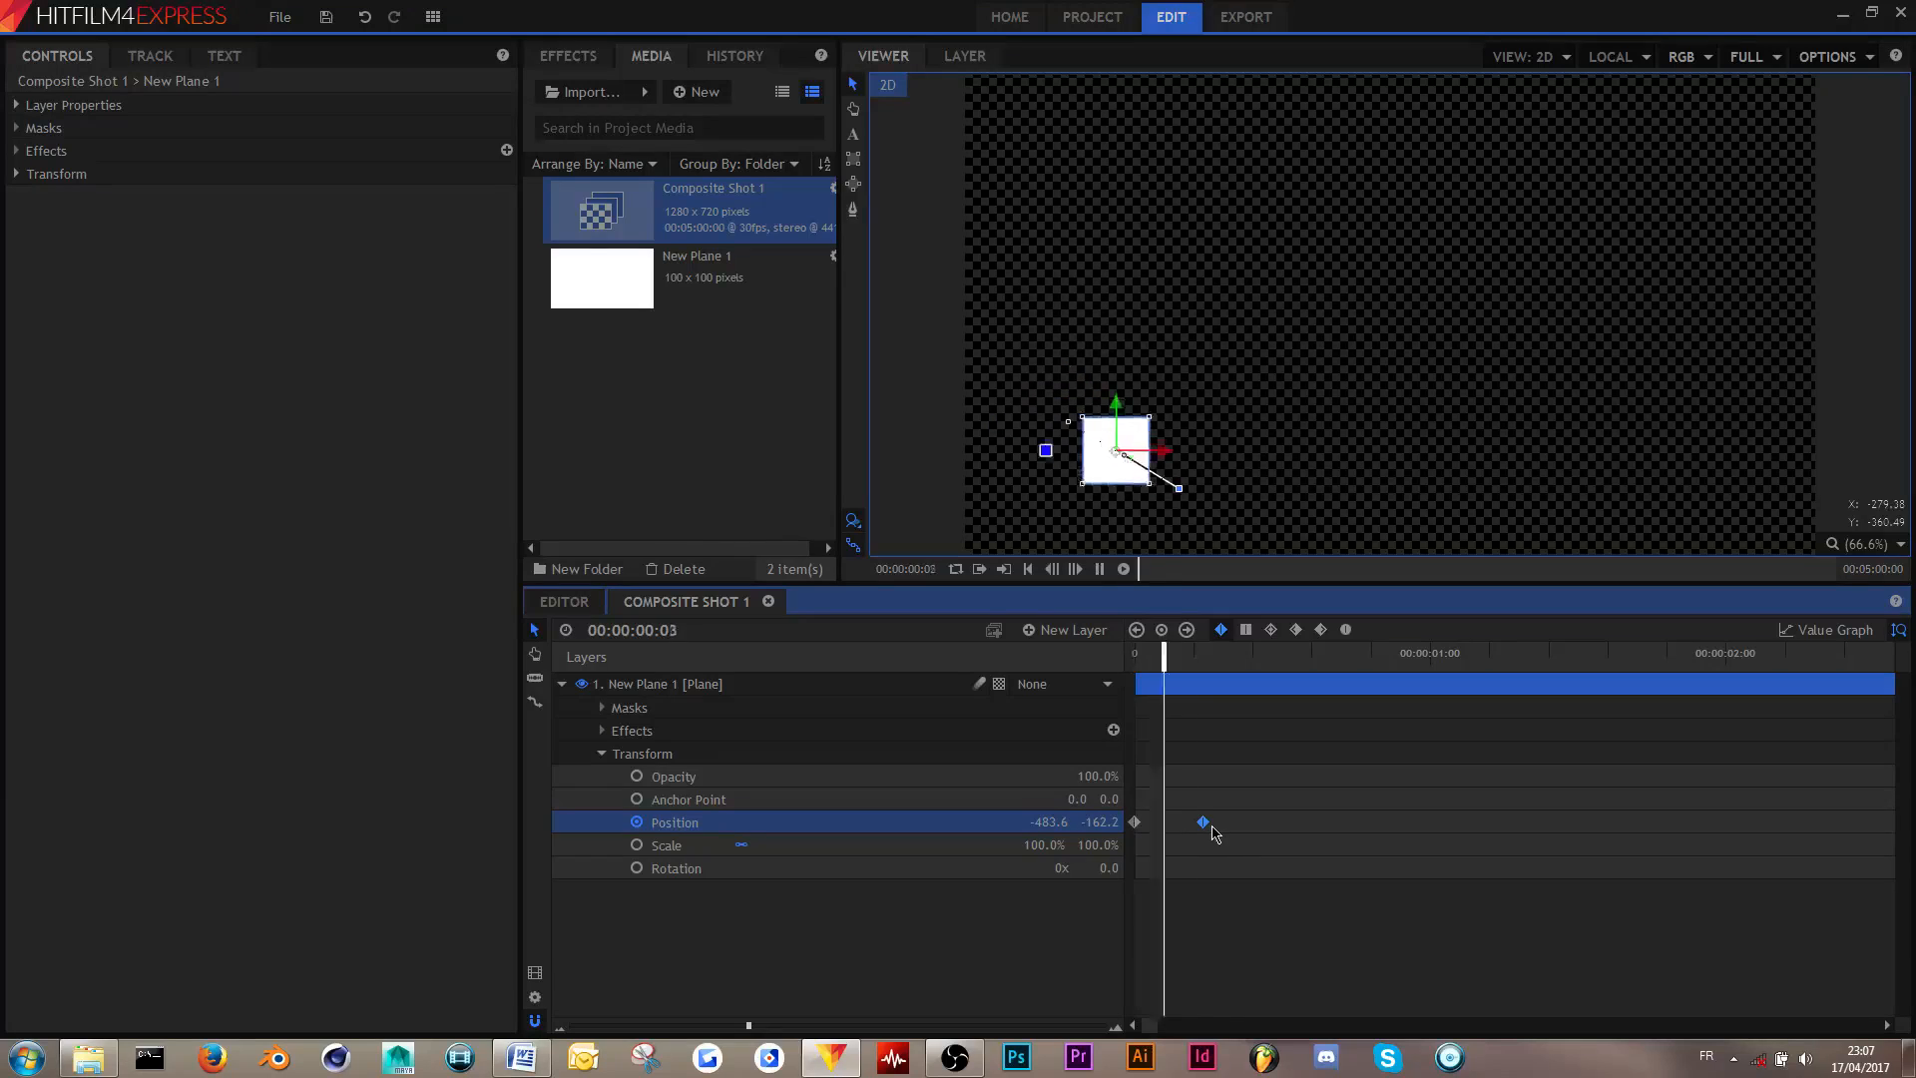
# - At the second Position keyframe, place the plane near the frame's right edge, at about 557, -155, and play from the start
pyautogui.moveTo(1214, 655); pyautogui.dragTo(1203, 649)
pyautogui.moveTo(1188, 505); pyautogui.dragTo(1763, 418)
pyautogui.moveTo(1203, 654); pyautogui.dragTo(1044, 684)
pyautogui.press('space')
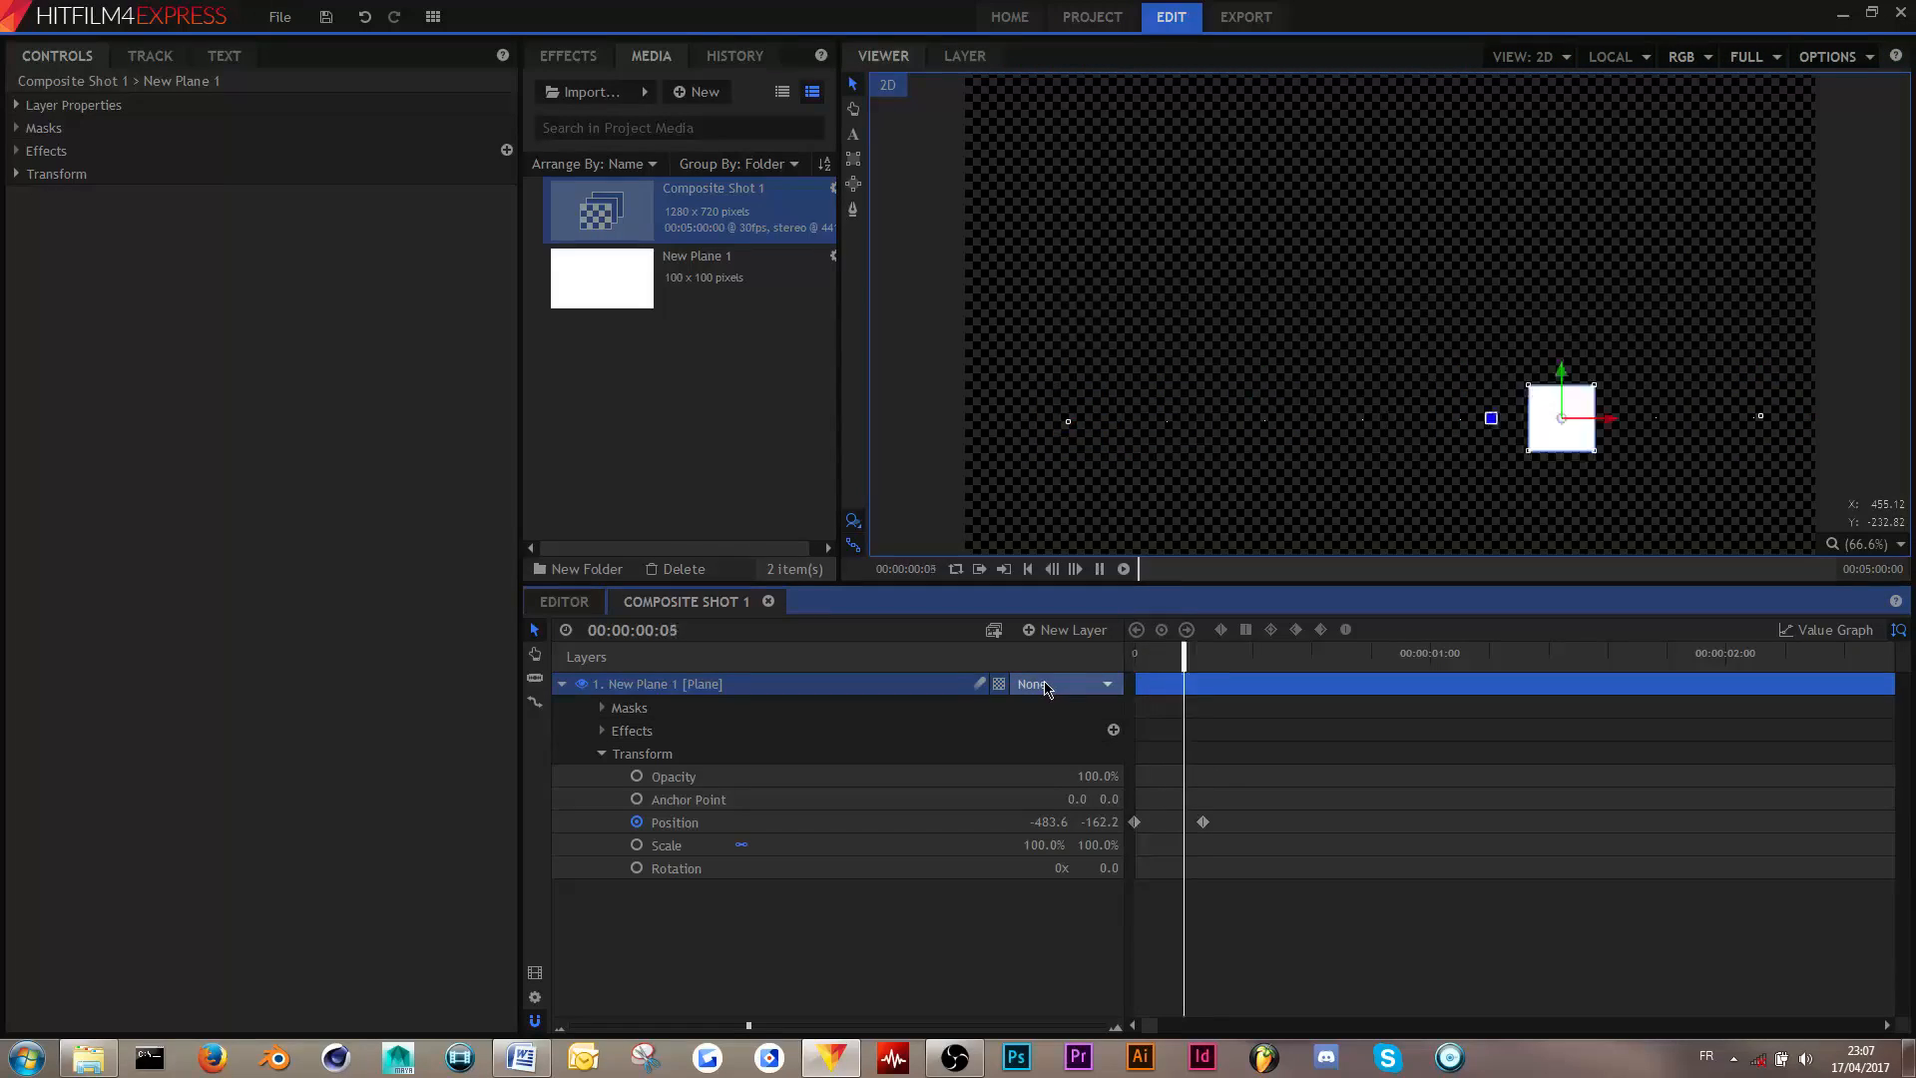
# - Set the plane's starting position to about -557, -150, retime the second keyframe to about 00:00:00:09, and play the animation
pyautogui.moveTo(1217, 657); pyautogui.dragTo(1065, 658)
pyautogui.moveTo(1068, 450); pyautogui.dragTo(1018, 443)
pyautogui.click(1145, 292)
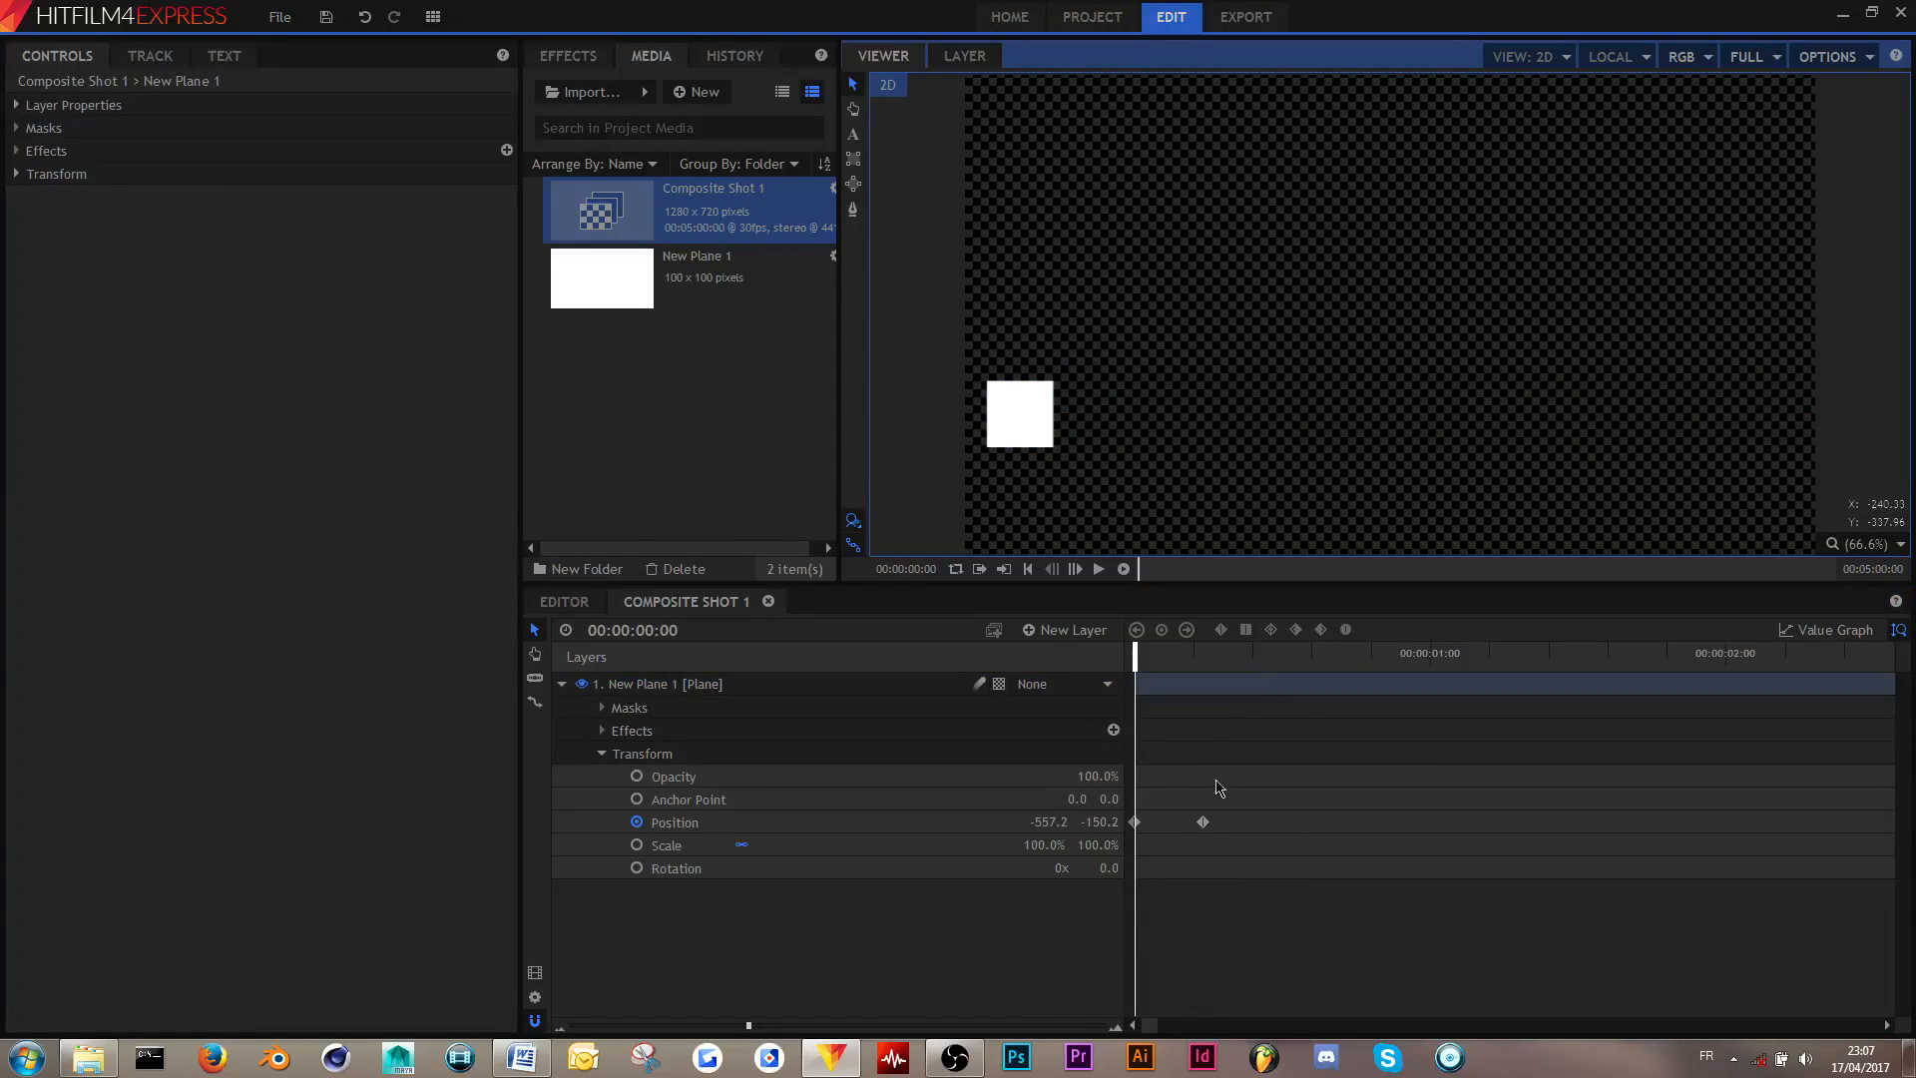
pyautogui.moveTo(1203, 821); pyautogui.dragTo(1222, 821)
pyautogui.press('space')
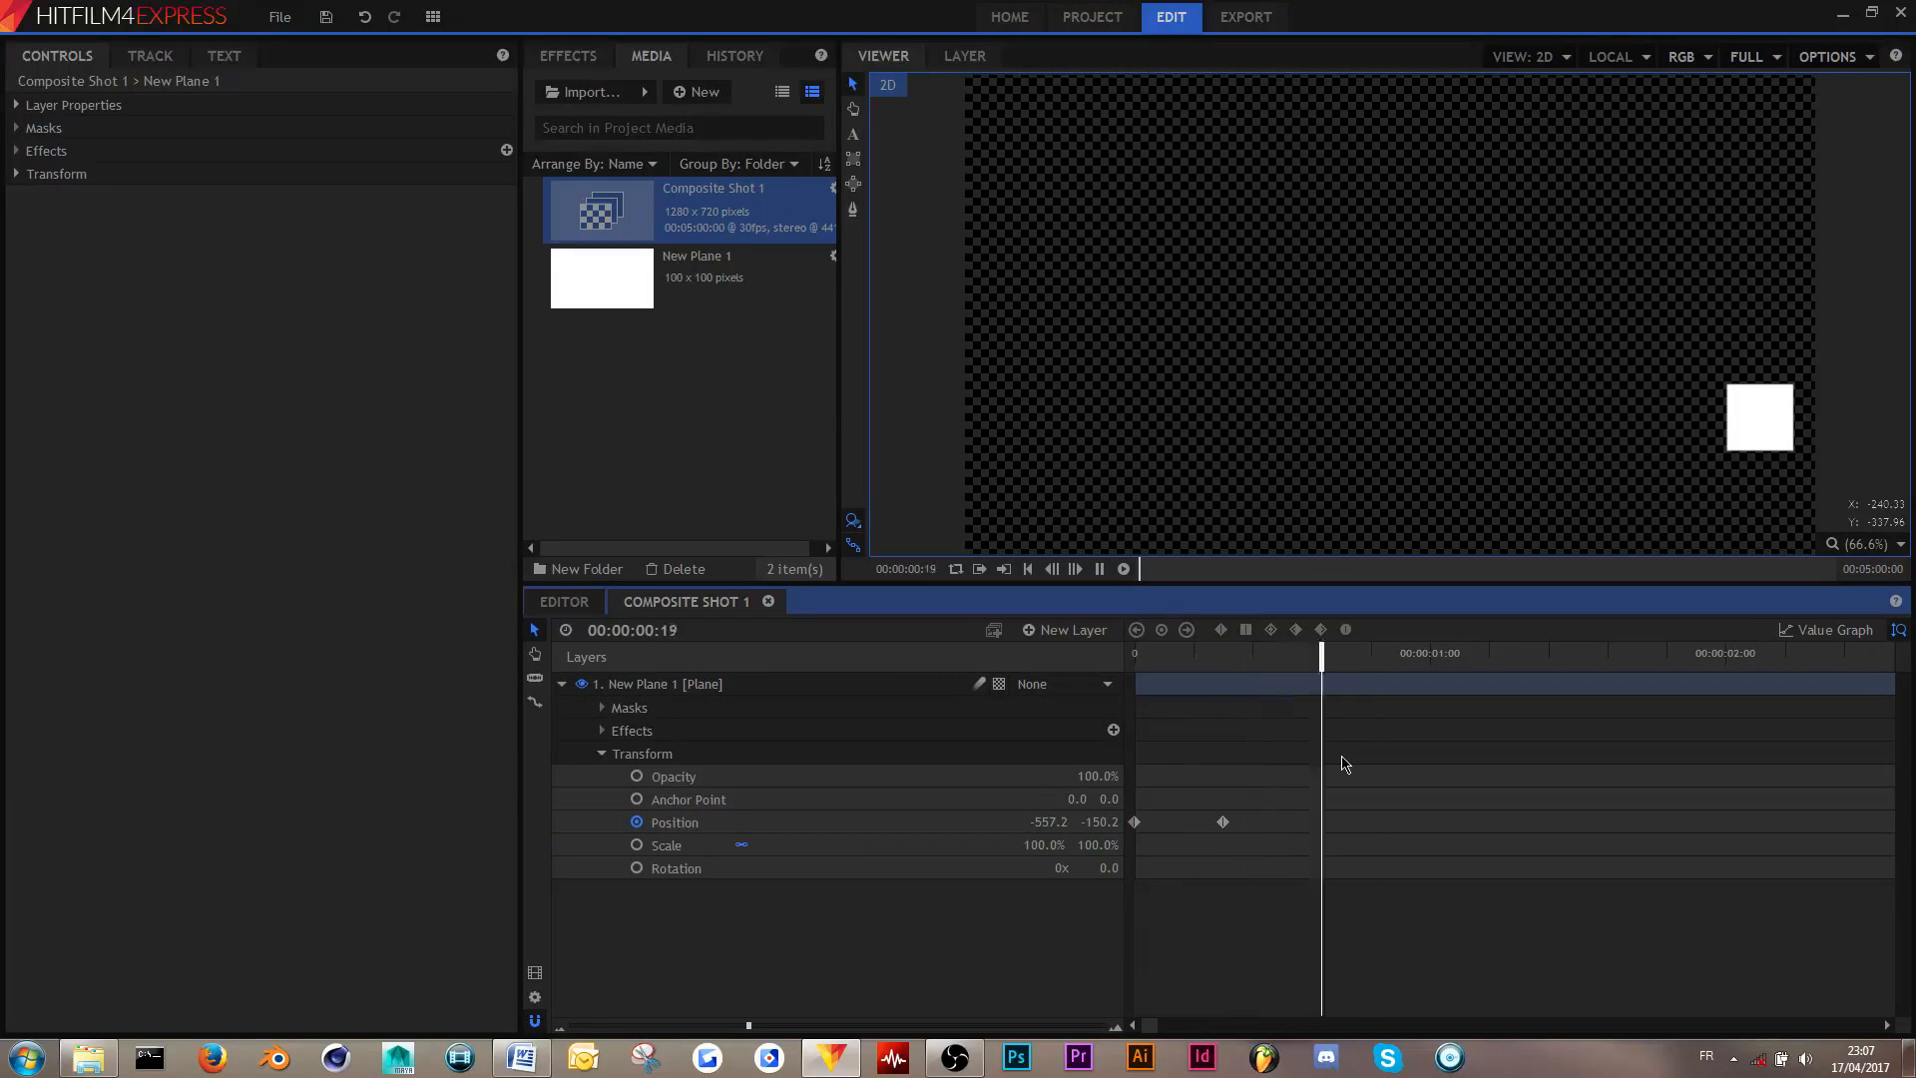
# - Play and scrub through the plane's horizontal movement, checking the frame at 00:00:00:03, and return to the start
pyautogui.moveTo(1175, 656); pyautogui.dragTo(1138, 677)
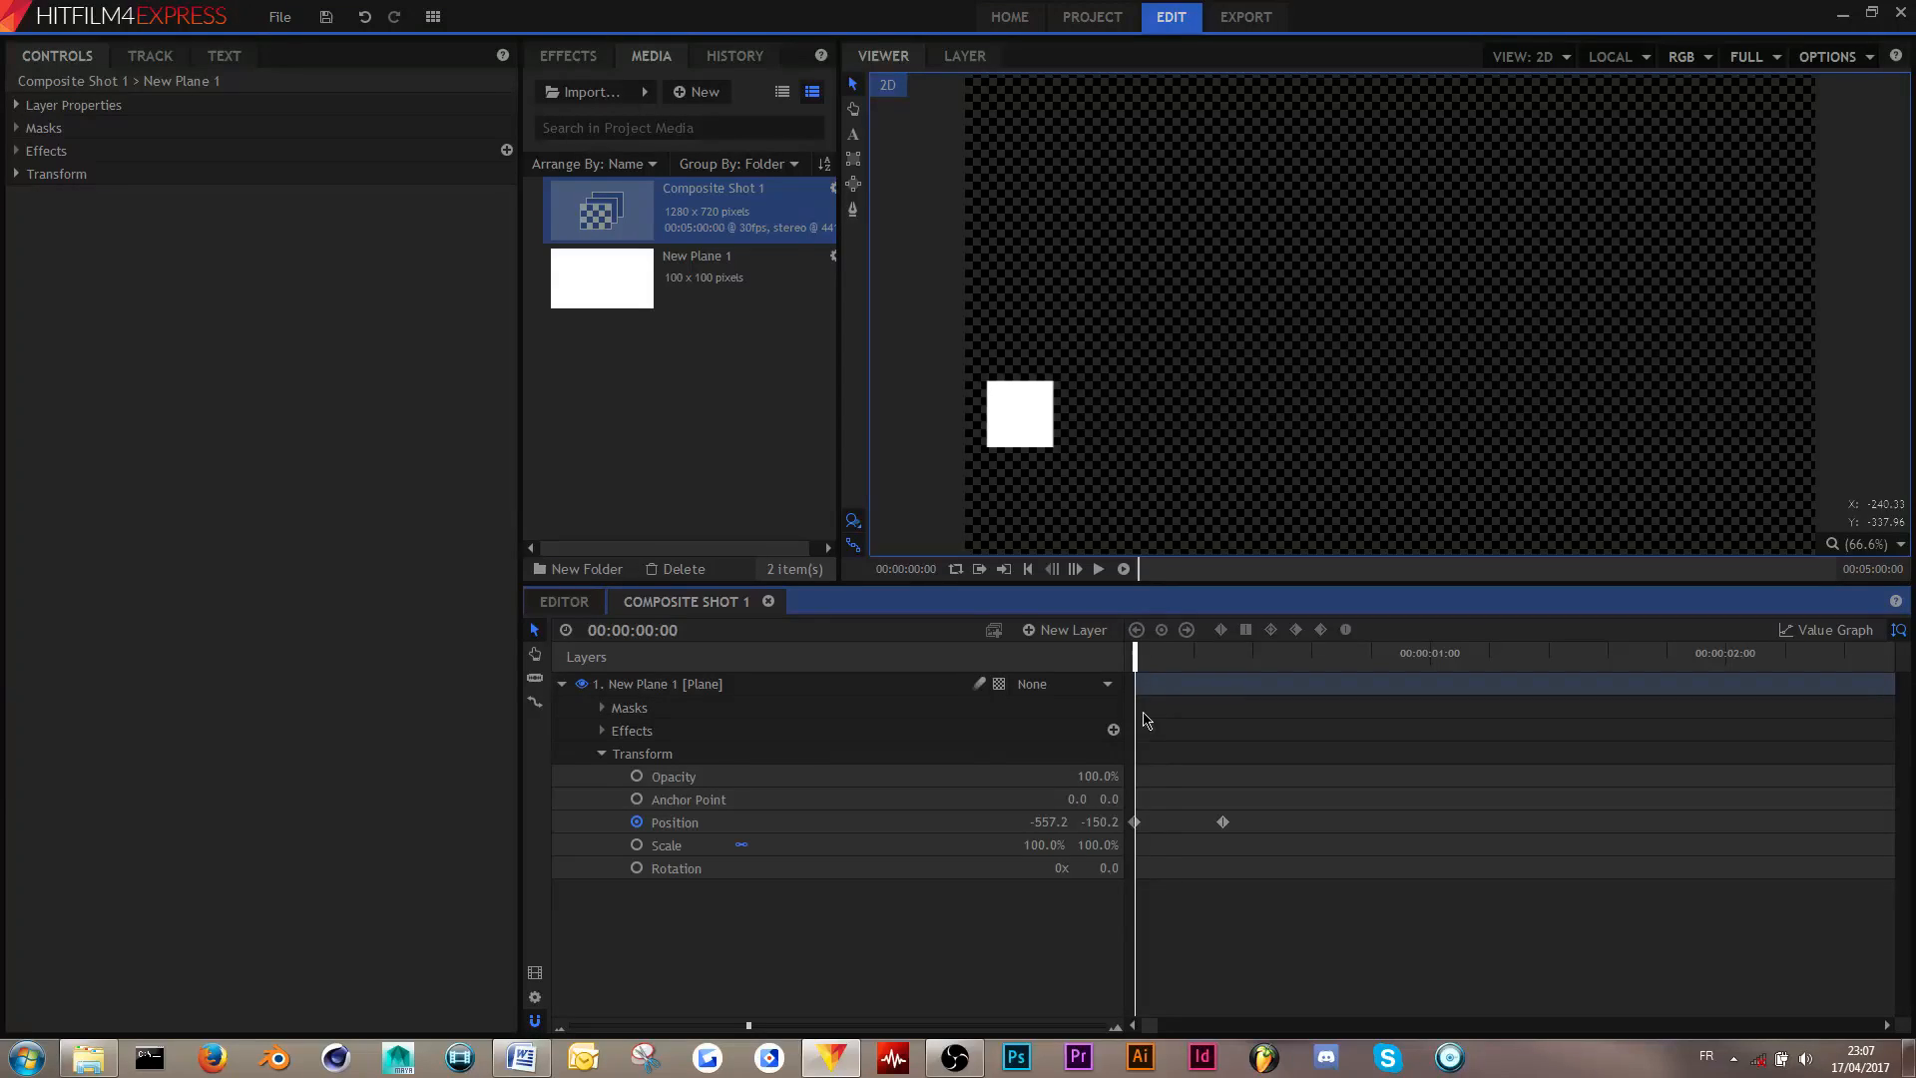
pyautogui.press('space')
pyautogui.press('space')
pyautogui.click(1164, 664)
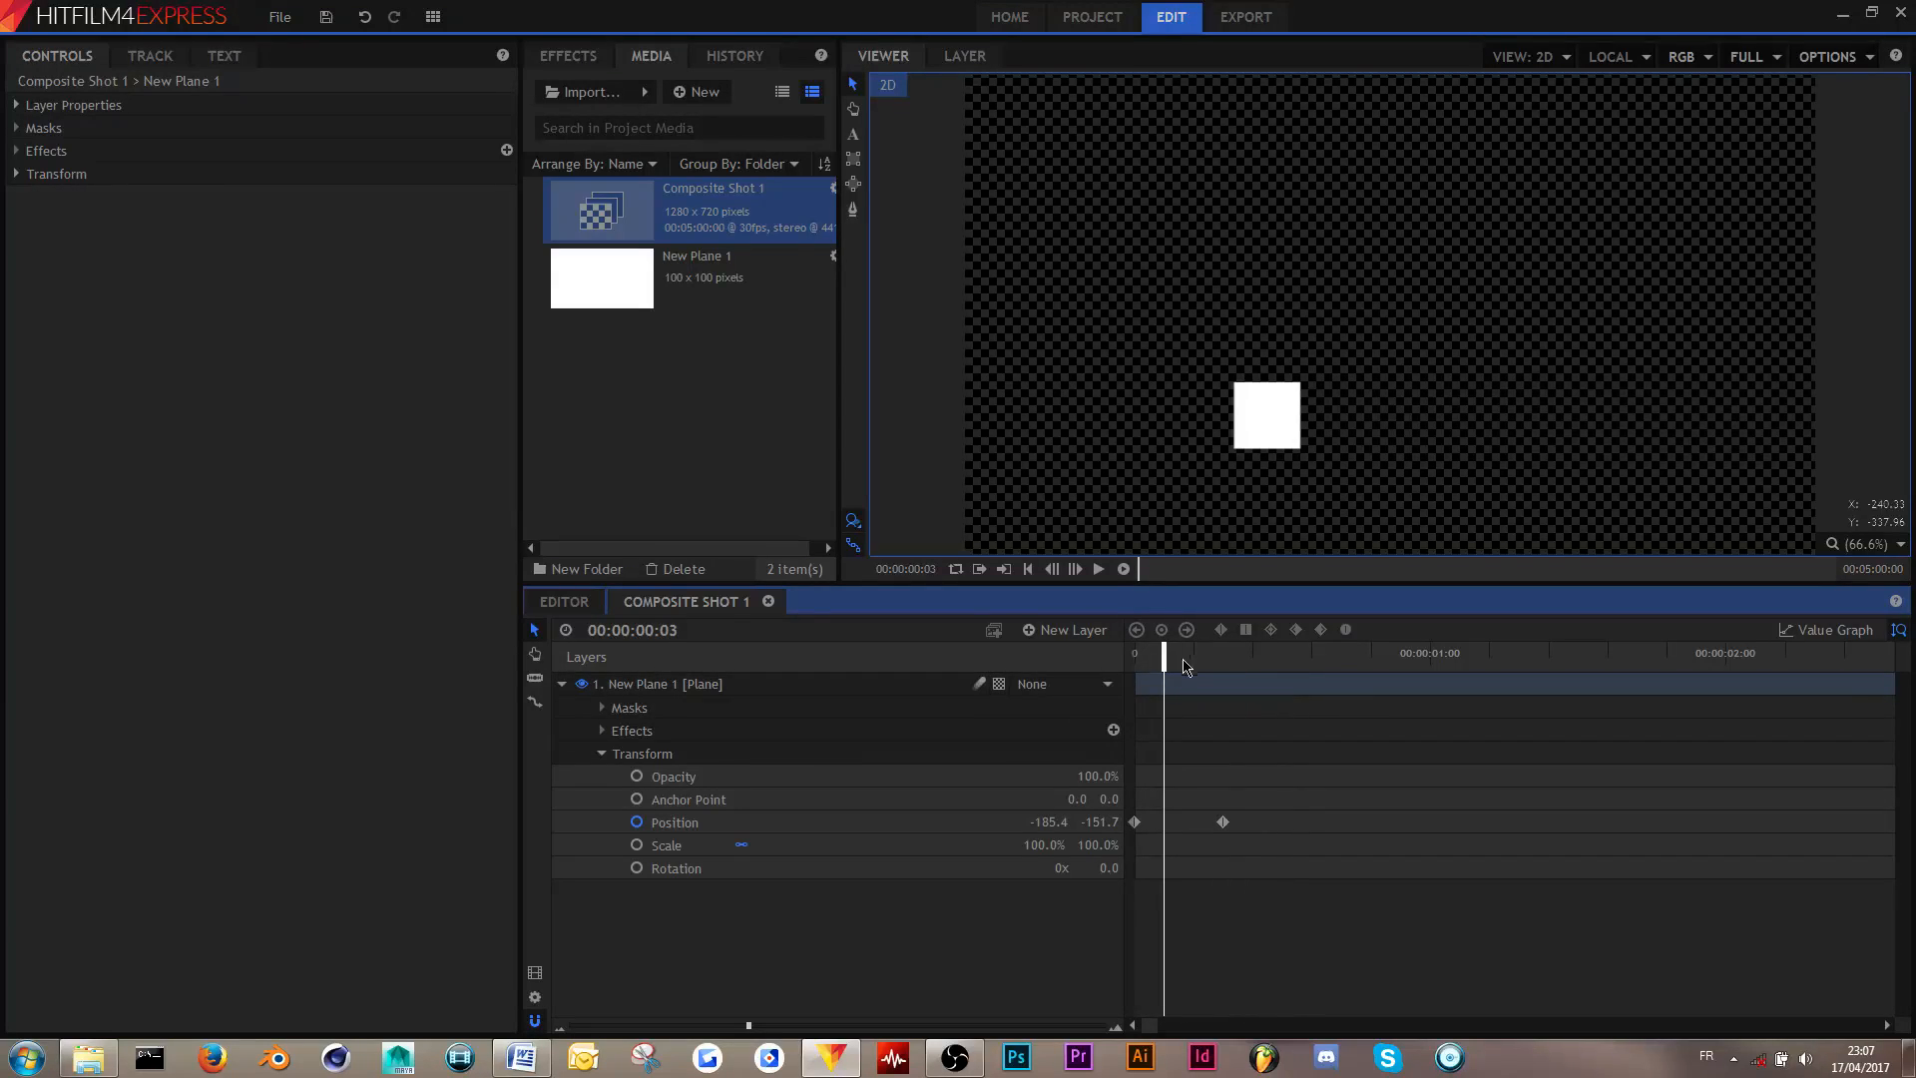
pyautogui.moveTo(1168, 666); pyautogui.dragTo(1136, 665)
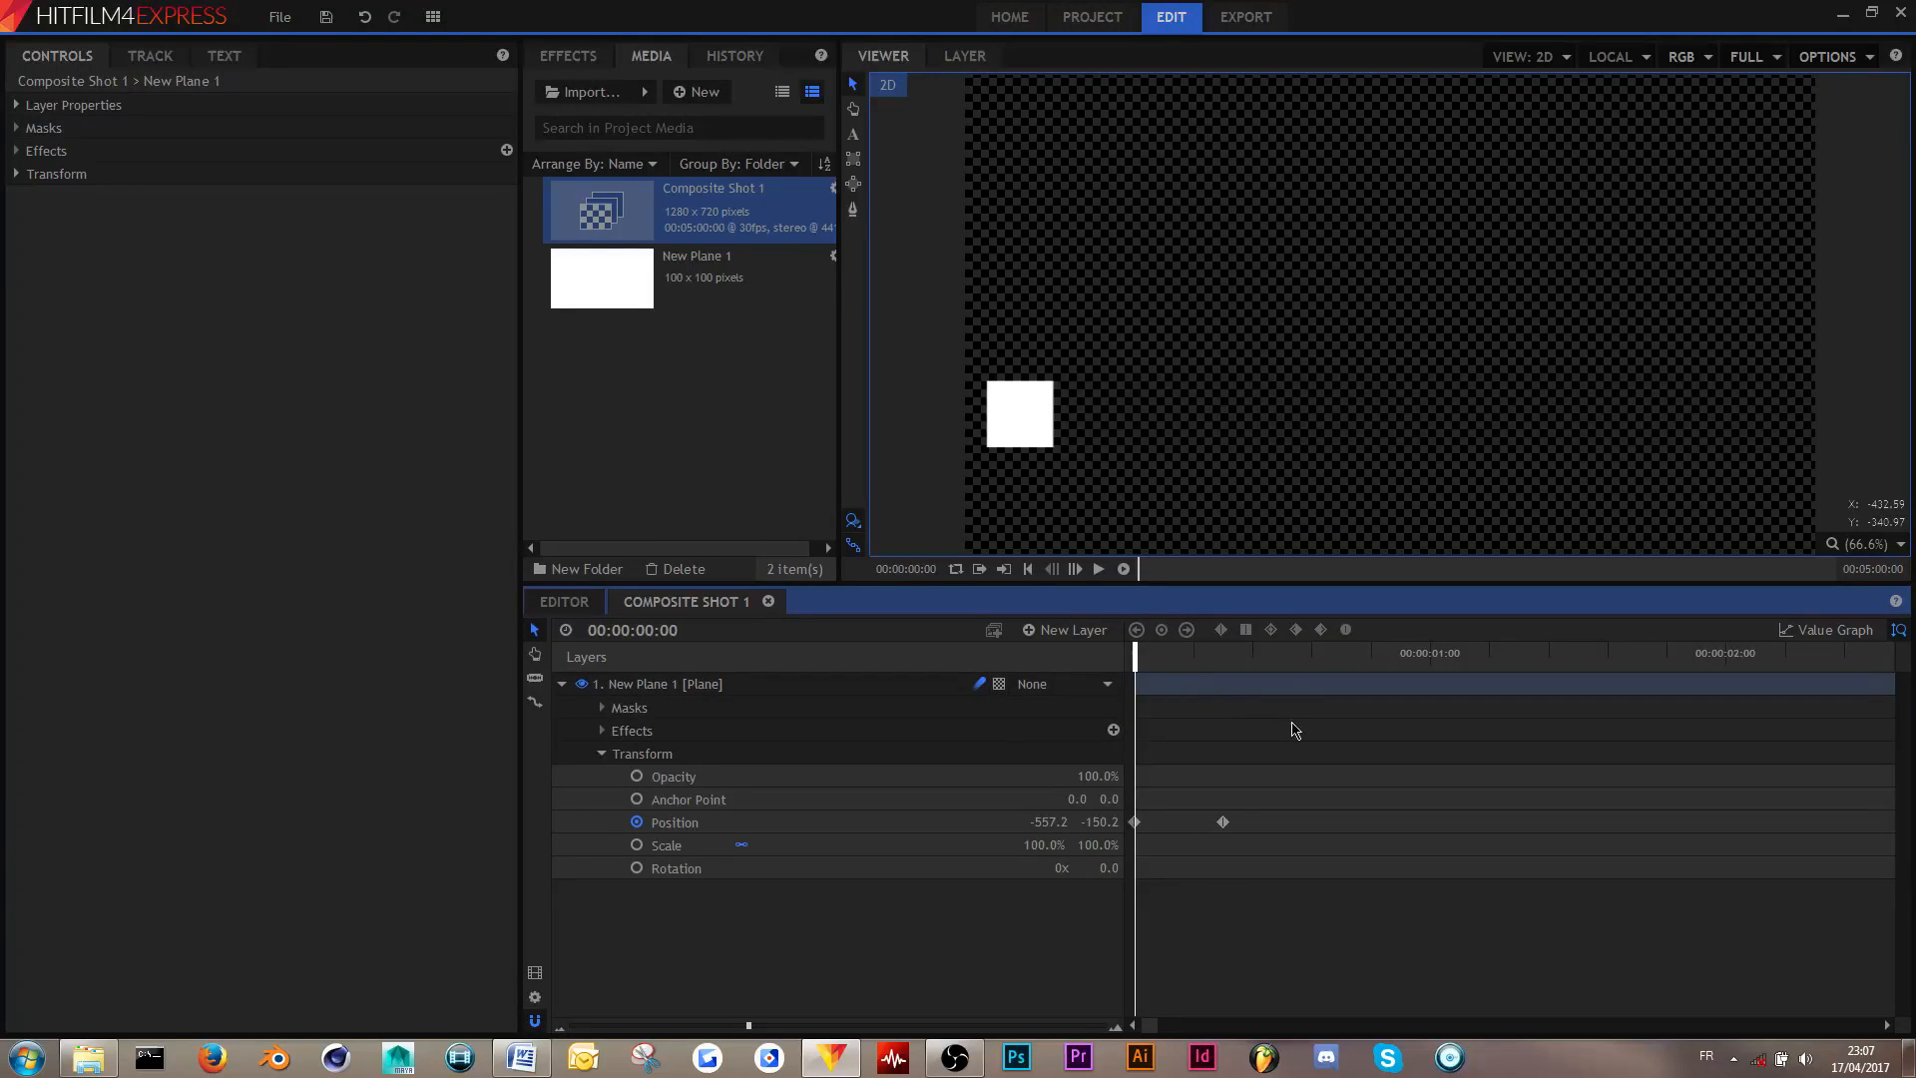
# - Review the plane's movement with motion blur by playing it back and inspecting 00:00:00:03, and return to the start
pyautogui.press('space')
pyautogui.moveTo(1185, 652)
pyautogui.mouseDown()
pyautogui.moveTo(1125, 663)
pyautogui.moveTo(1165, 659)
pyautogui.mouseUp()
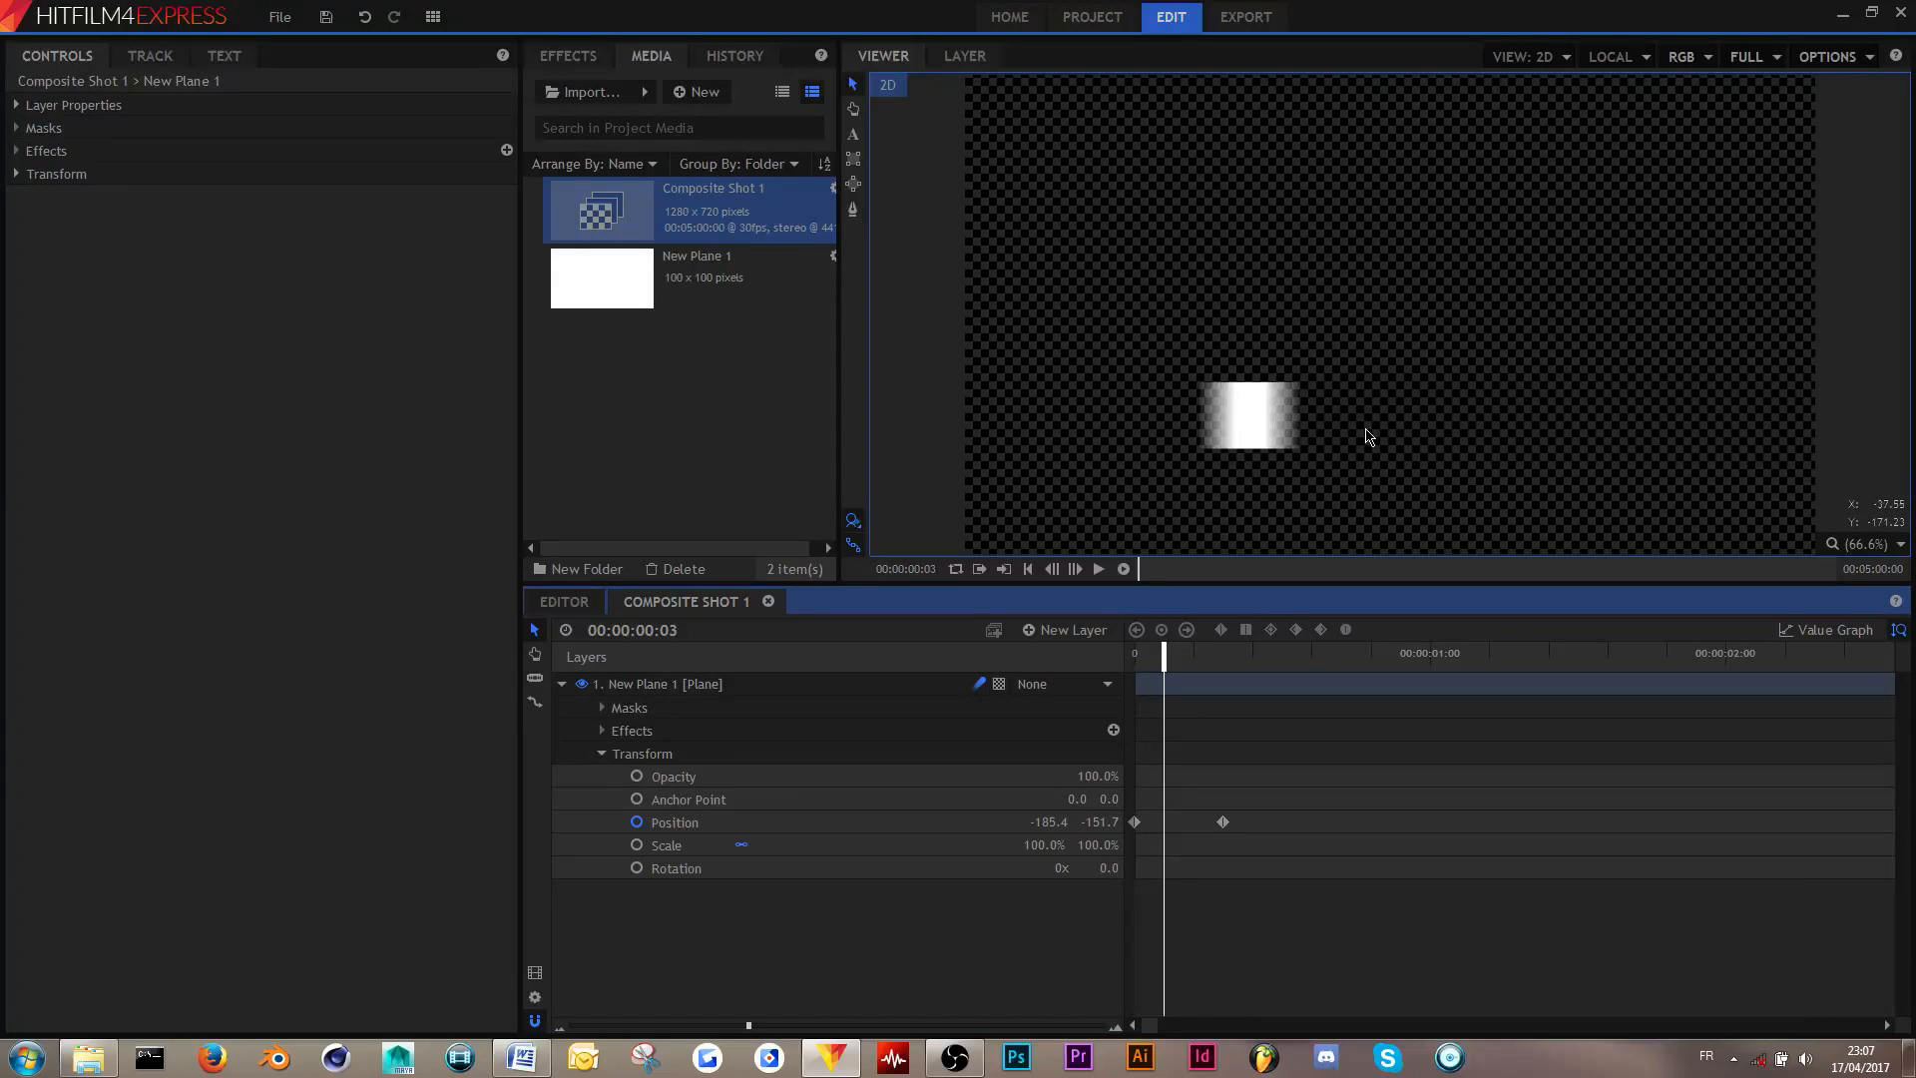
pyautogui.moveTo(1164, 659); pyautogui.dragTo(1134, 651)
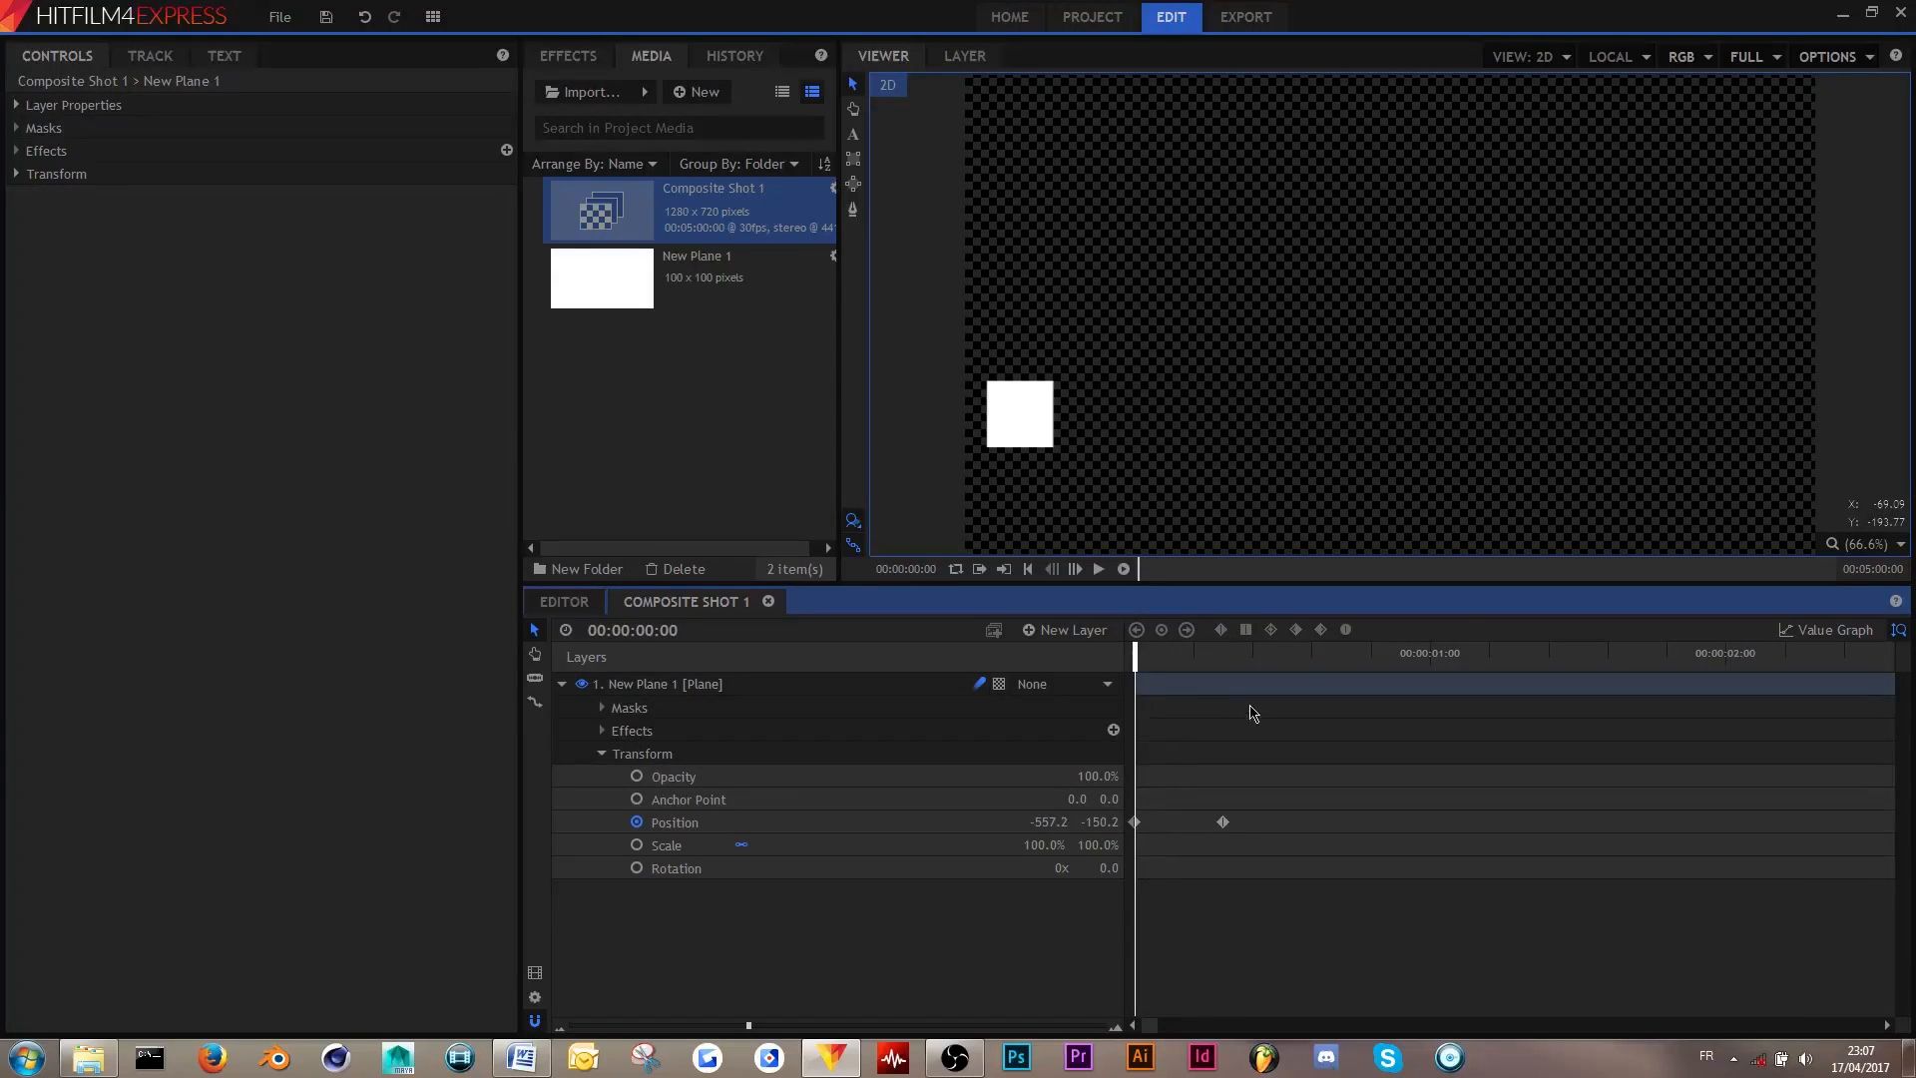
pyautogui.press('space')
pyautogui.press('space')
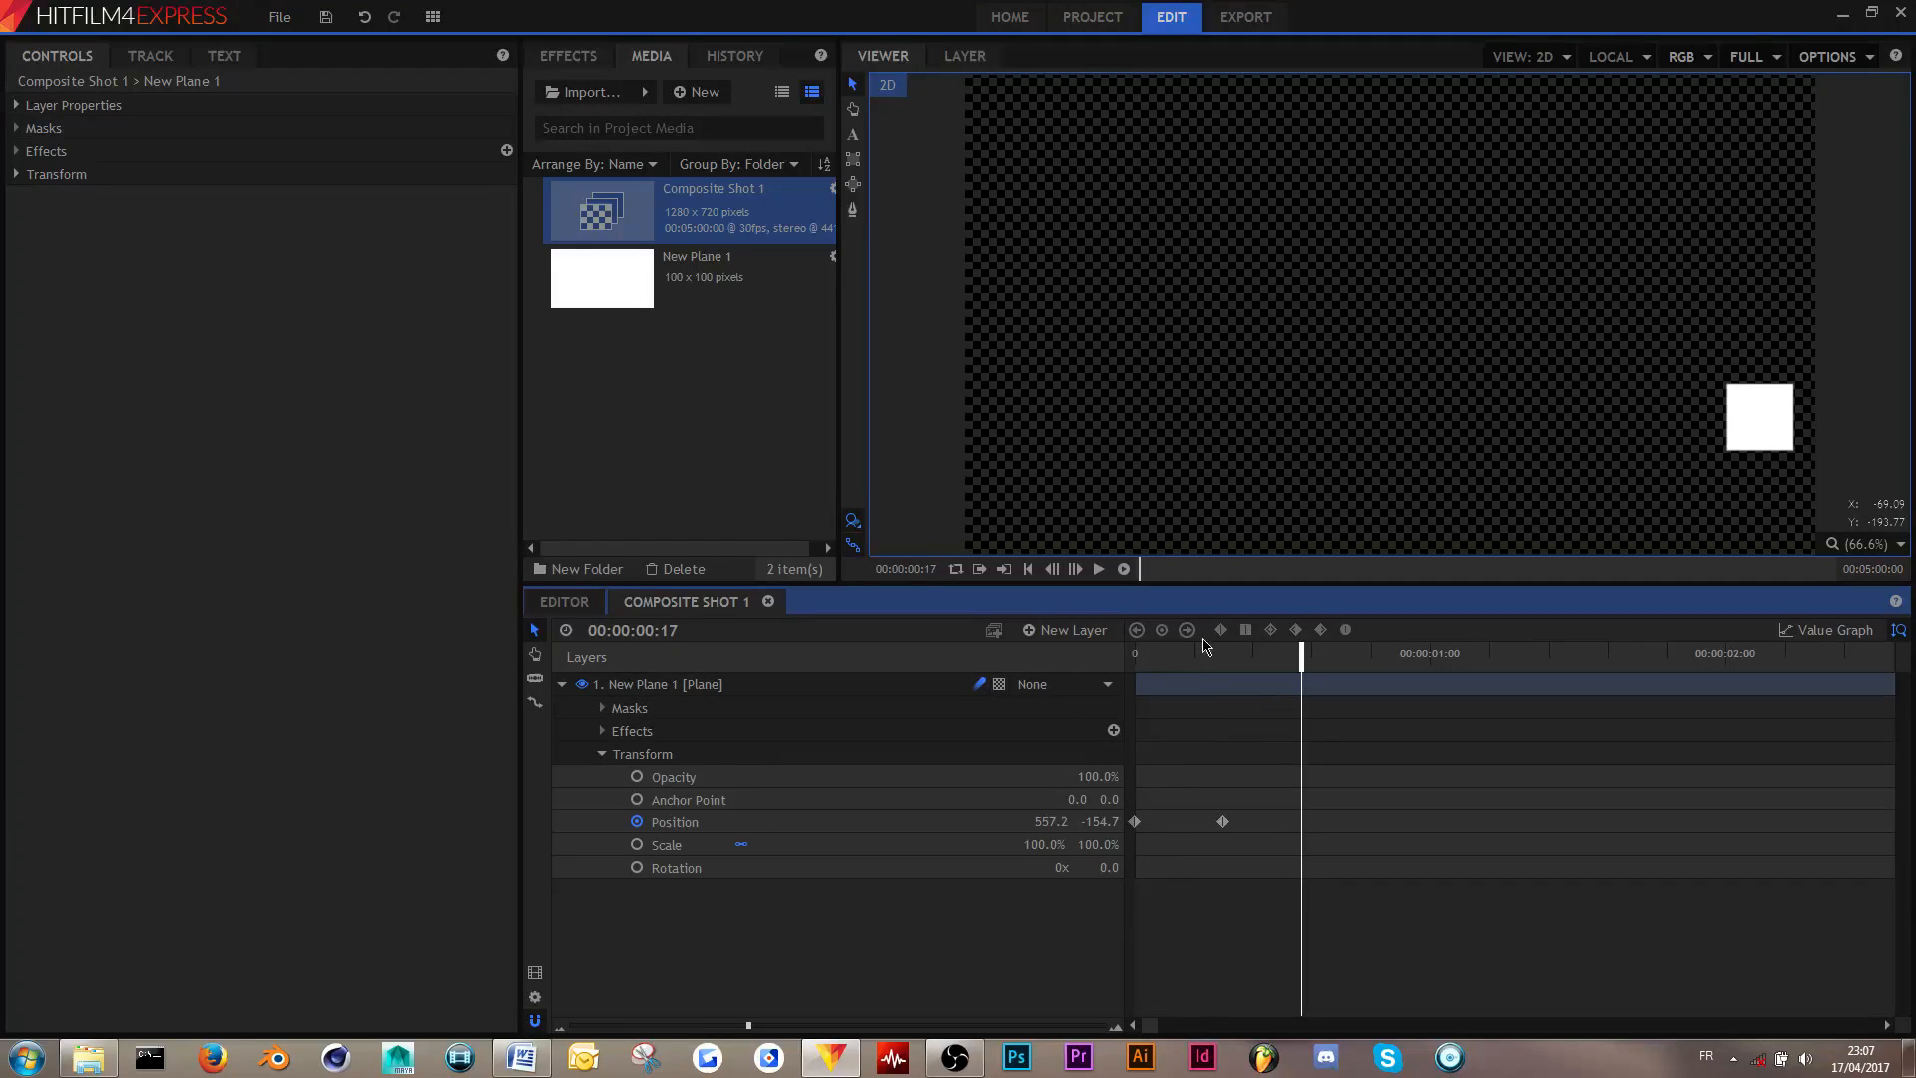
pyautogui.press('Home')
pyautogui.moveTo(1128, 584); pyautogui.dragTo(1129, 582)
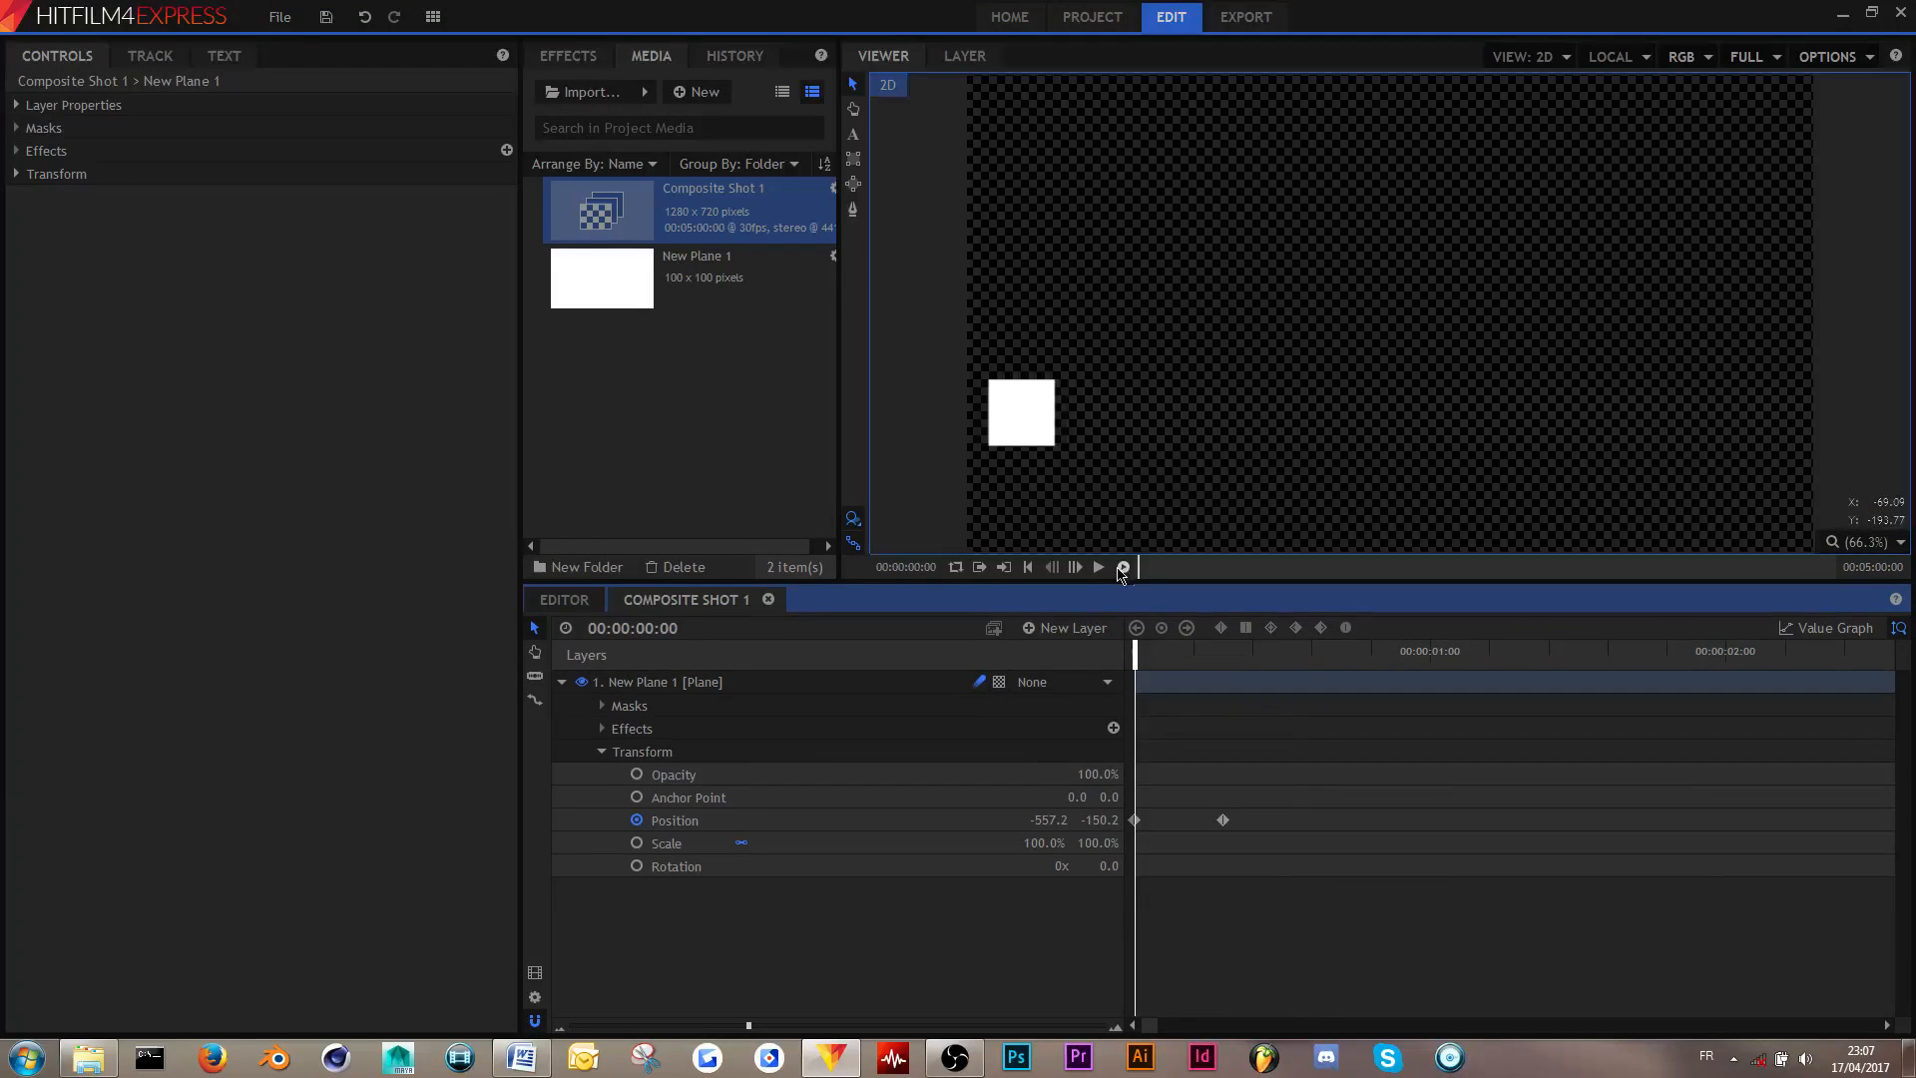
# - Add a third Position keyframe at 00:00:00:21 with the plane in the frame's upper right, at about 385, 151
pyautogui.click(1342, 650)
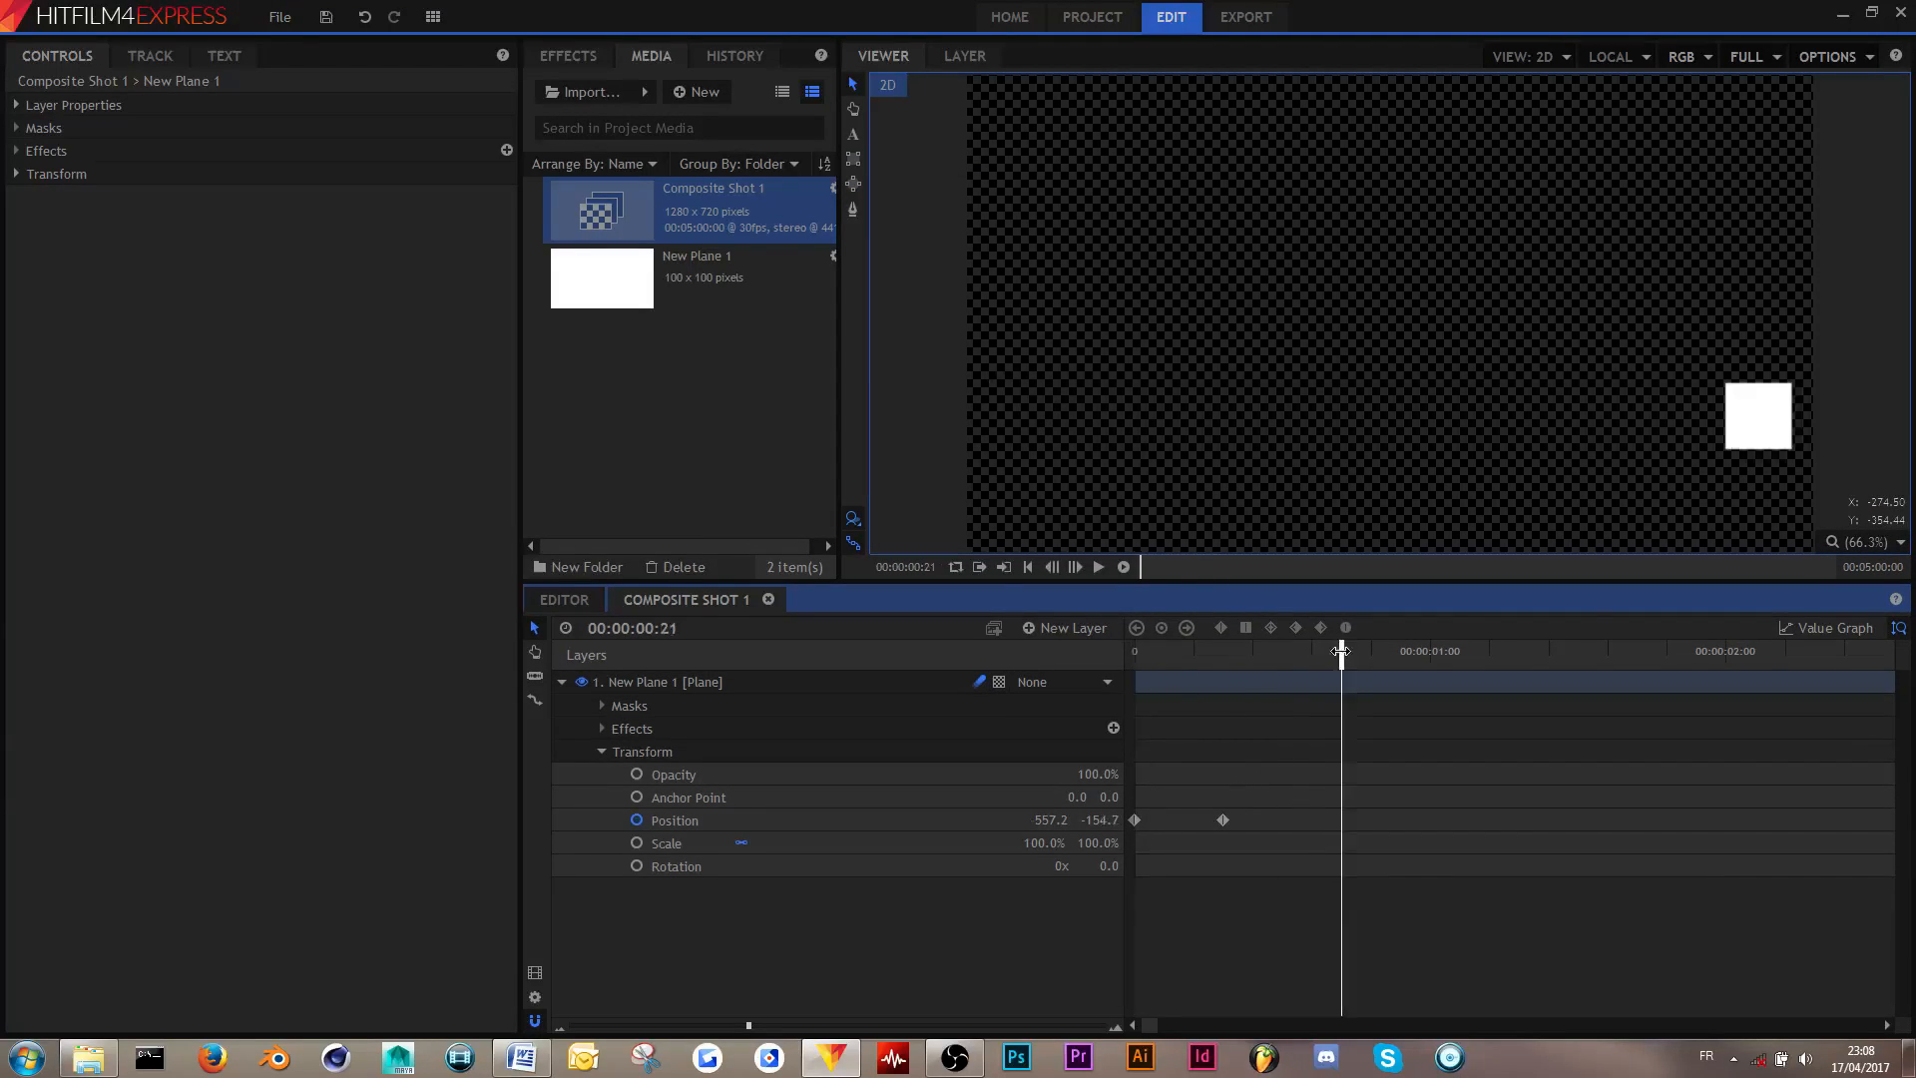
pyautogui.click(1785, 409)
pyautogui.moveTo(1761, 428); pyautogui.dragTo(1647, 222)
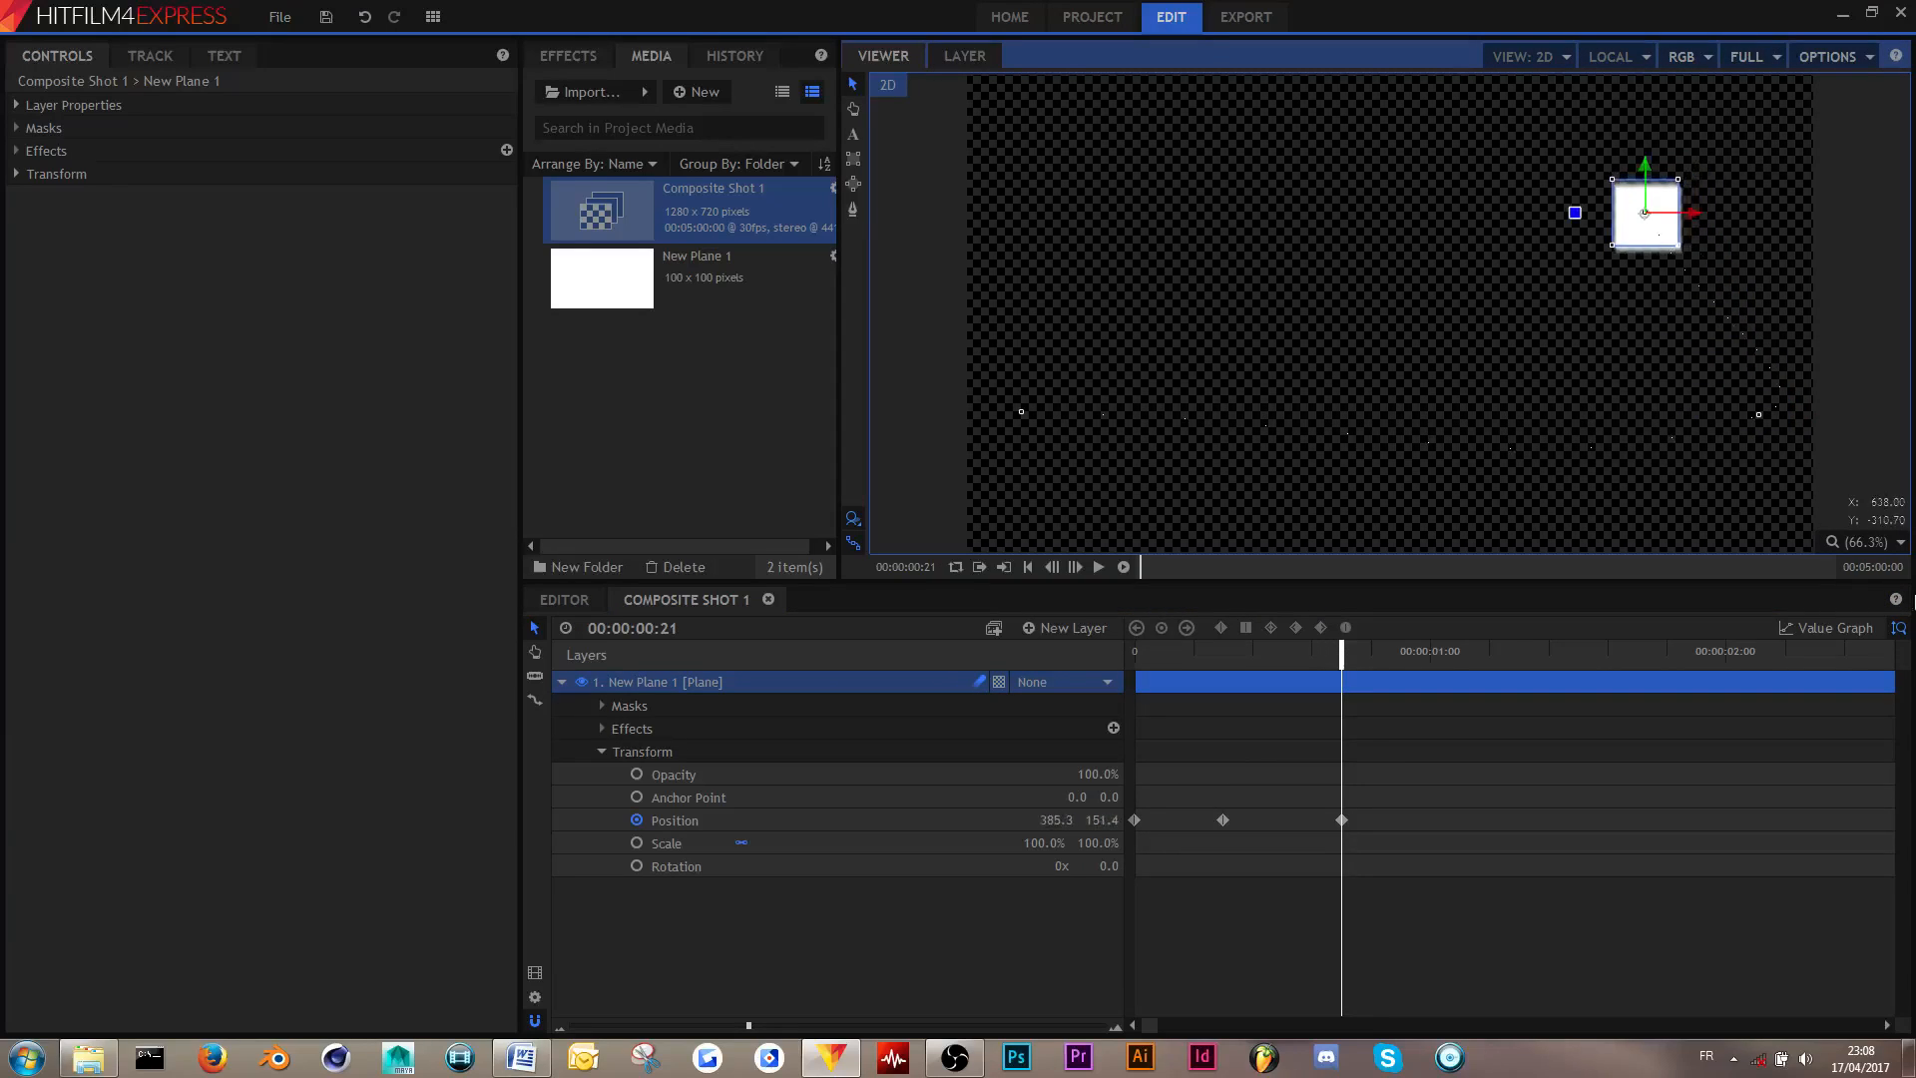
# - Show the value graph for Position and shift the second keyframe slightly earlier with a lower X value
pyautogui.click(1811, 630)
pyautogui.click(1810, 630)
pyautogui.click(1810, 631)
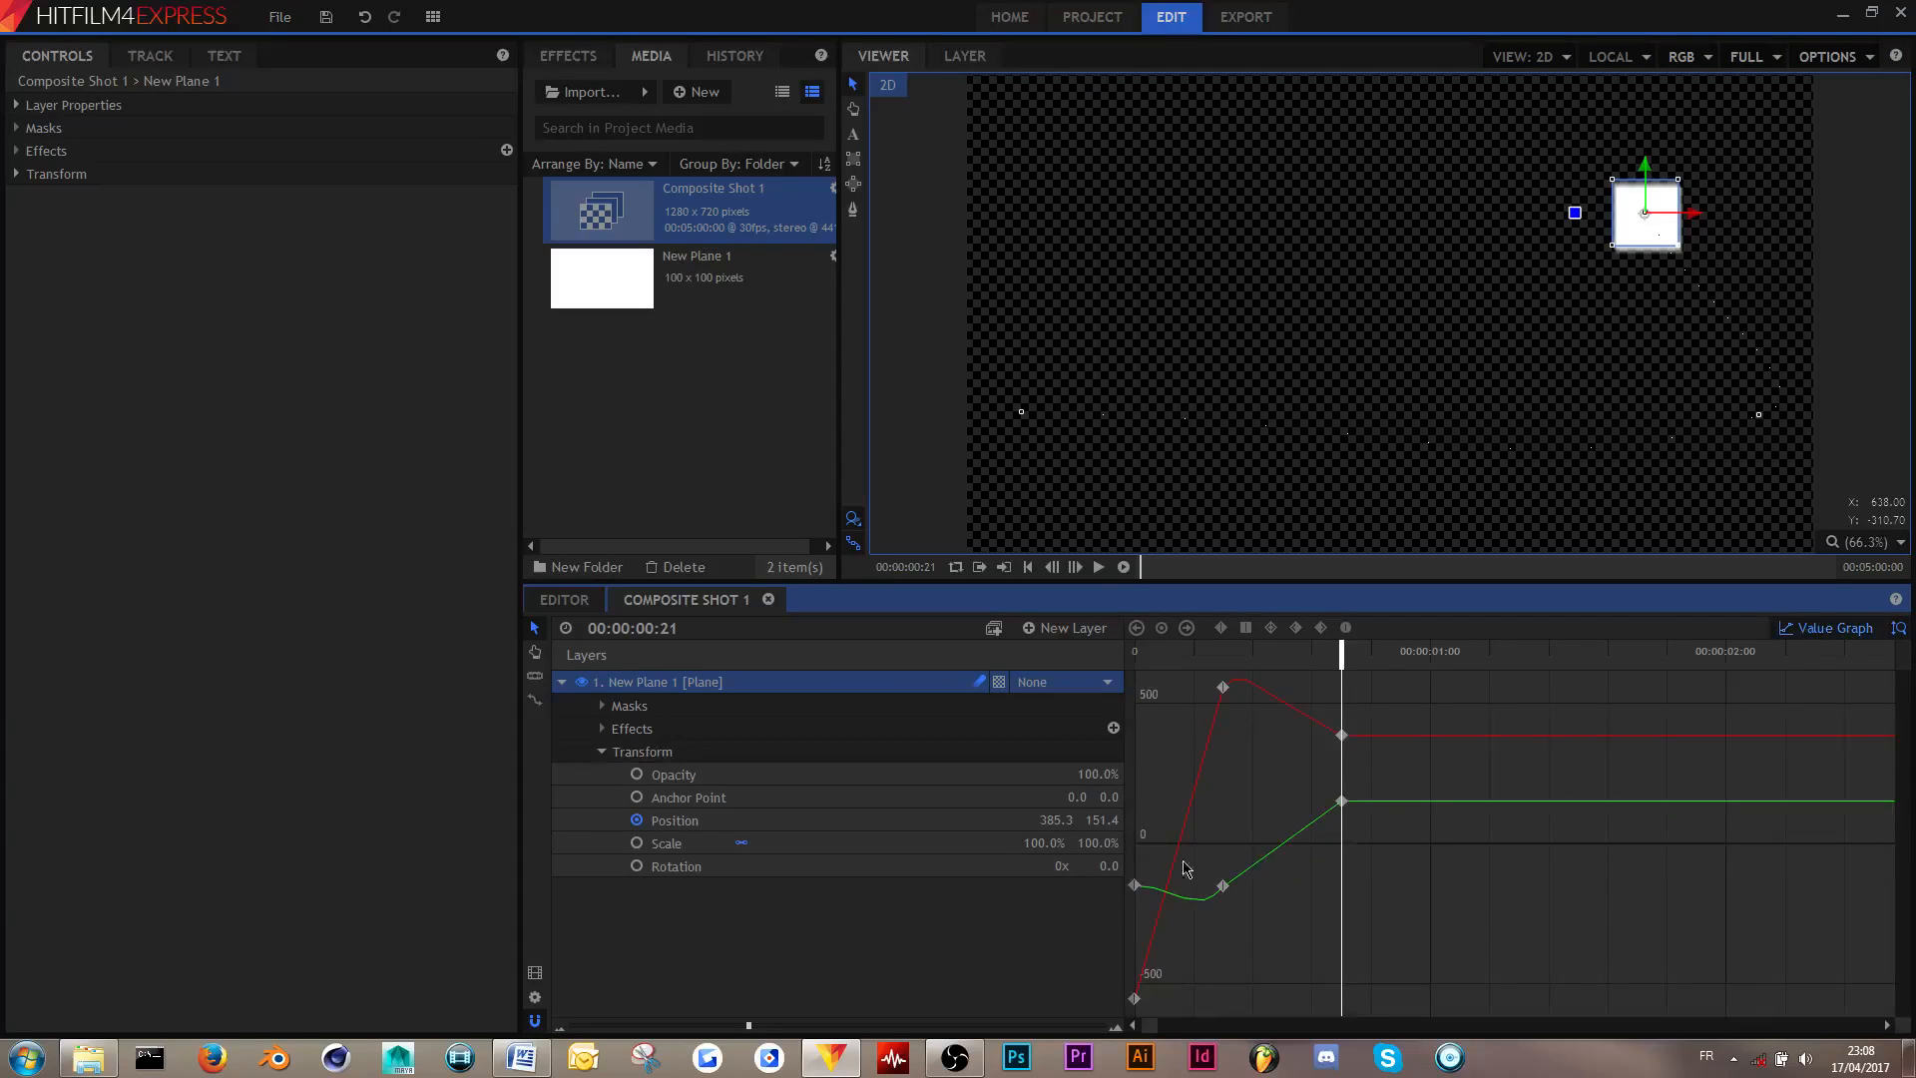
pyautogui.moveTo(1223, 687); pyautogui.dragTo(1212, 726)
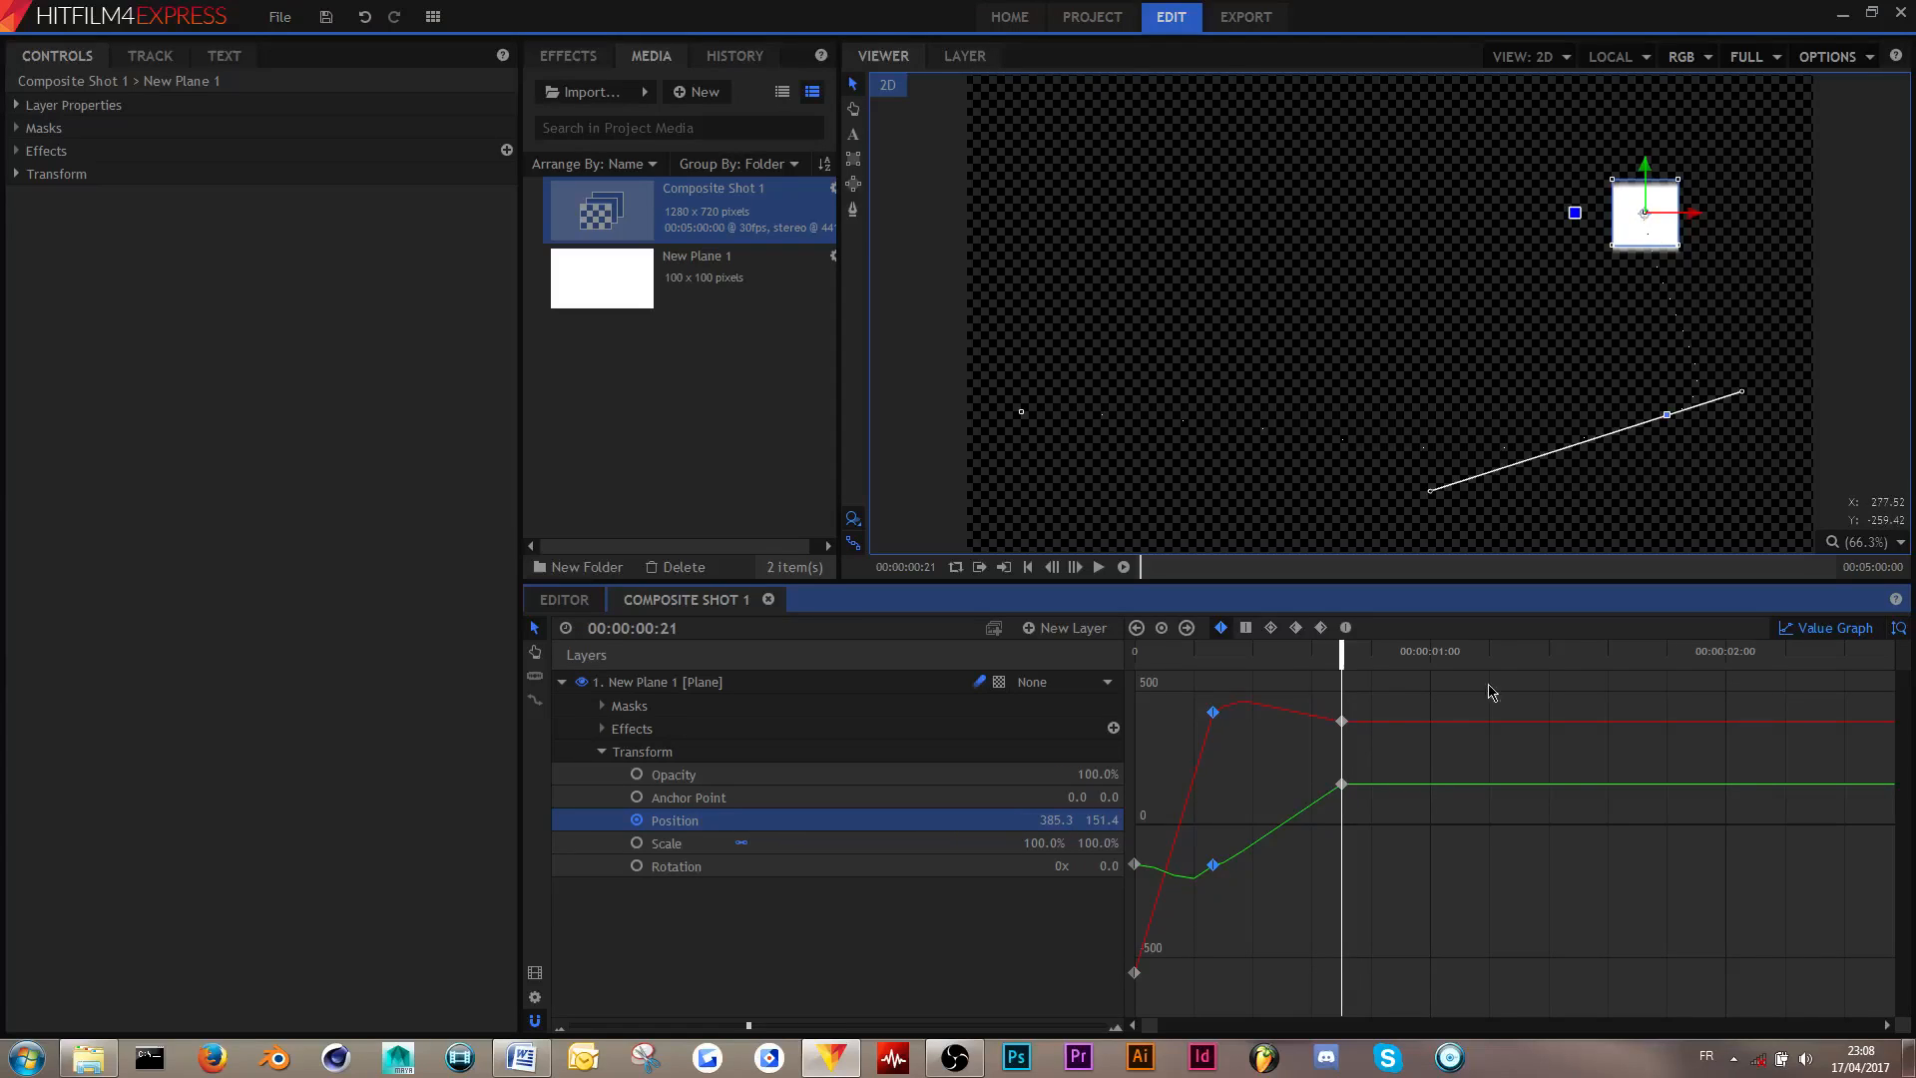
# - Apply smooth interpolation to all the Position keyframes and adjust the second keyframe's curve handles in the value graph
pyautogui.moveTo(1382, 682); pyautogui.dragTo(955, 1051)
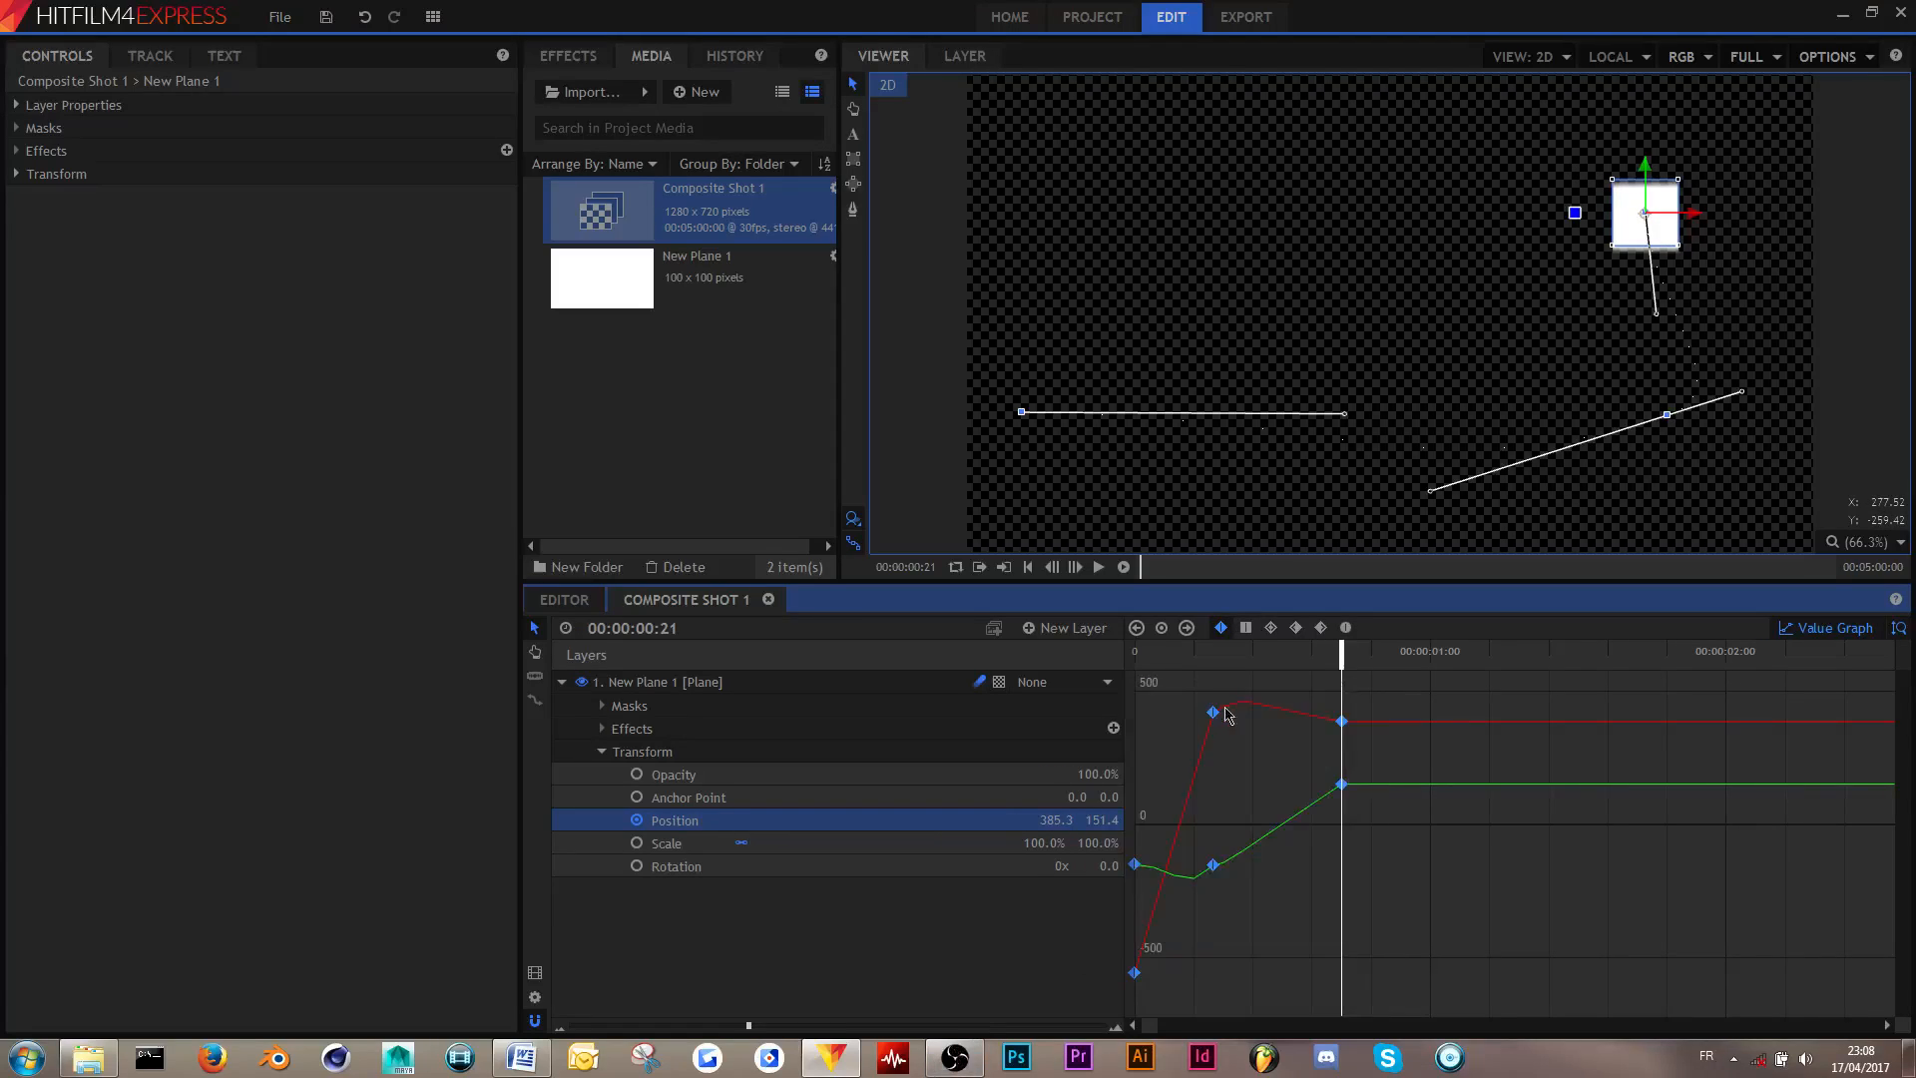
pyautogui.click(1270, 631)
pyautogui.click(1371, 709)
pyautogui.click(1212, 712)
pyautogui.moveTo(1255, 719); pyautogui.dragTo(1267, 686)
pyautogui.moveTo(1194, 737); pyautogui.dragTo(1180, 775)
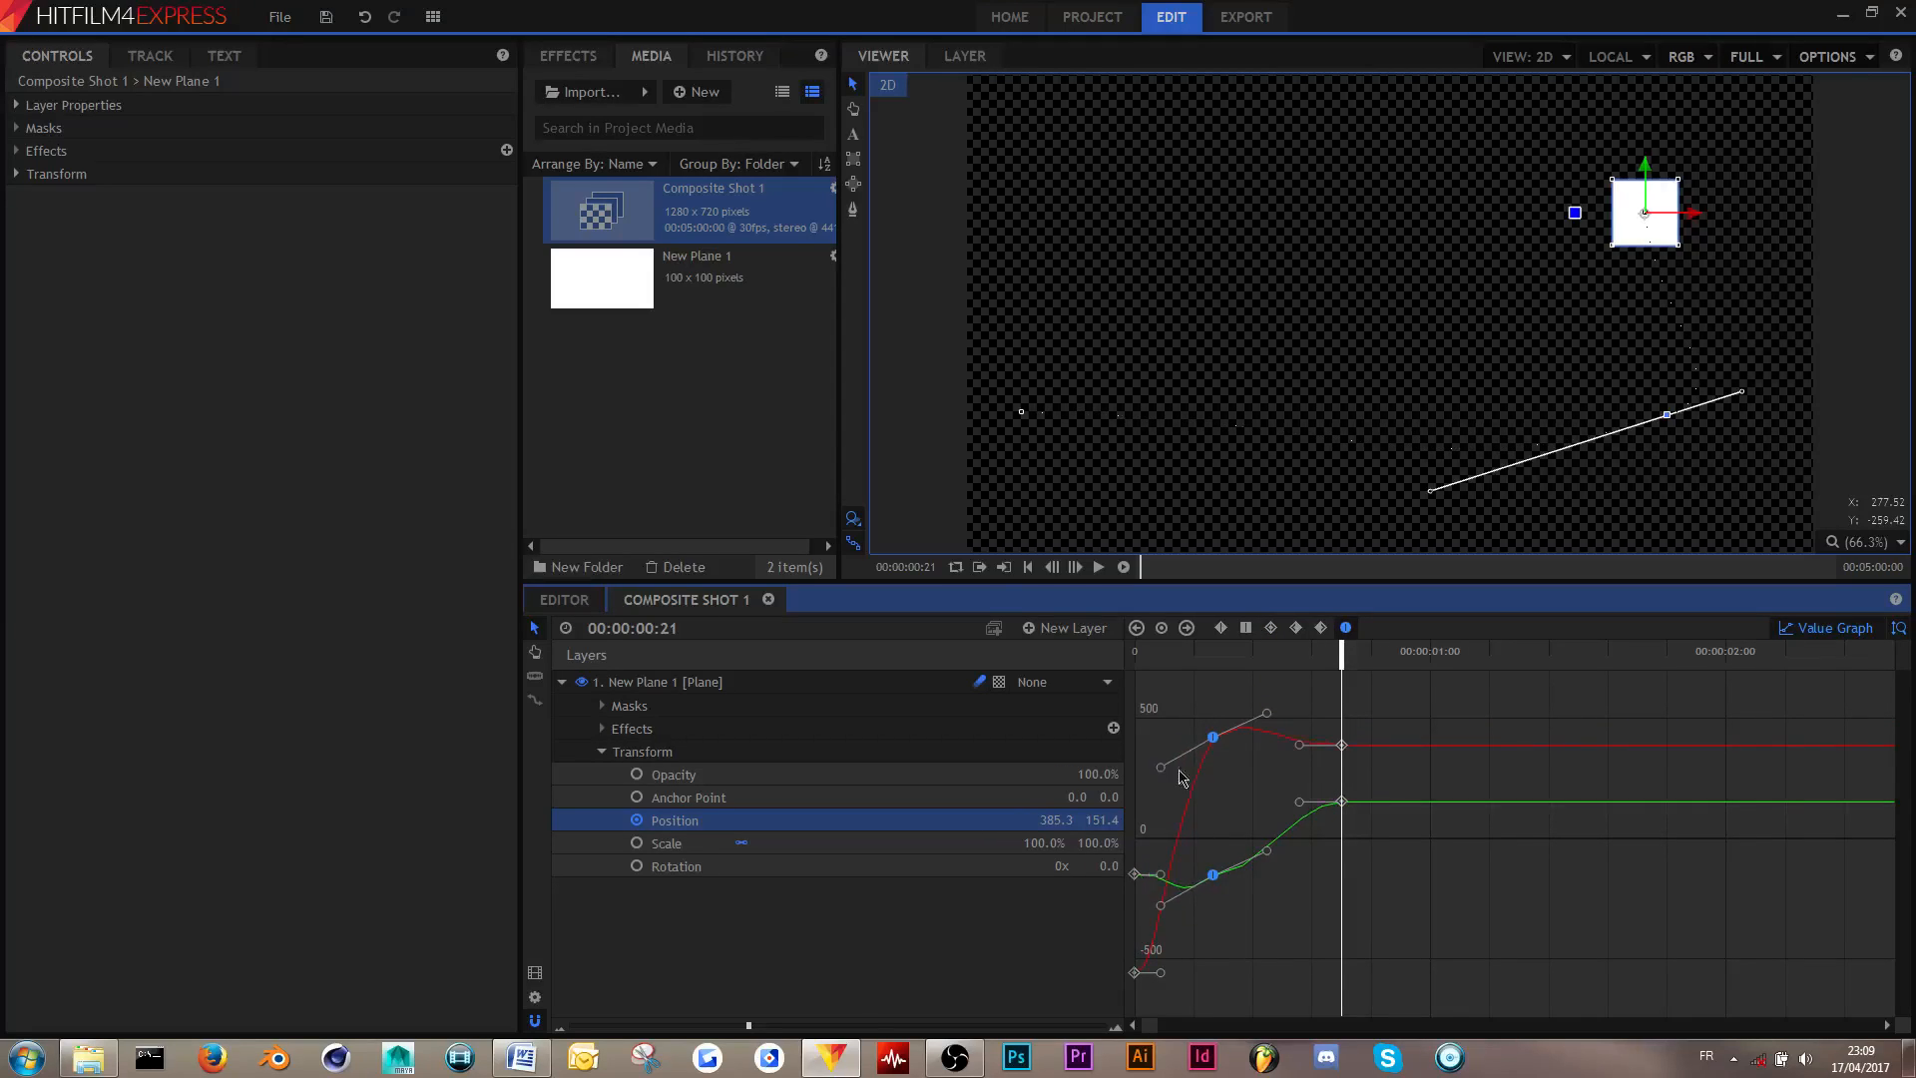
# - Fine-tune the last Position keyframe's curve handle, play the plane's movement back from the start and close the value graph
pyautogui.moveTo(1300, 751); pyautogui.dragTo(1296, 745)
pyautogui.moveTo(1176, 661); pyautogui.dragTo(1049, 689)
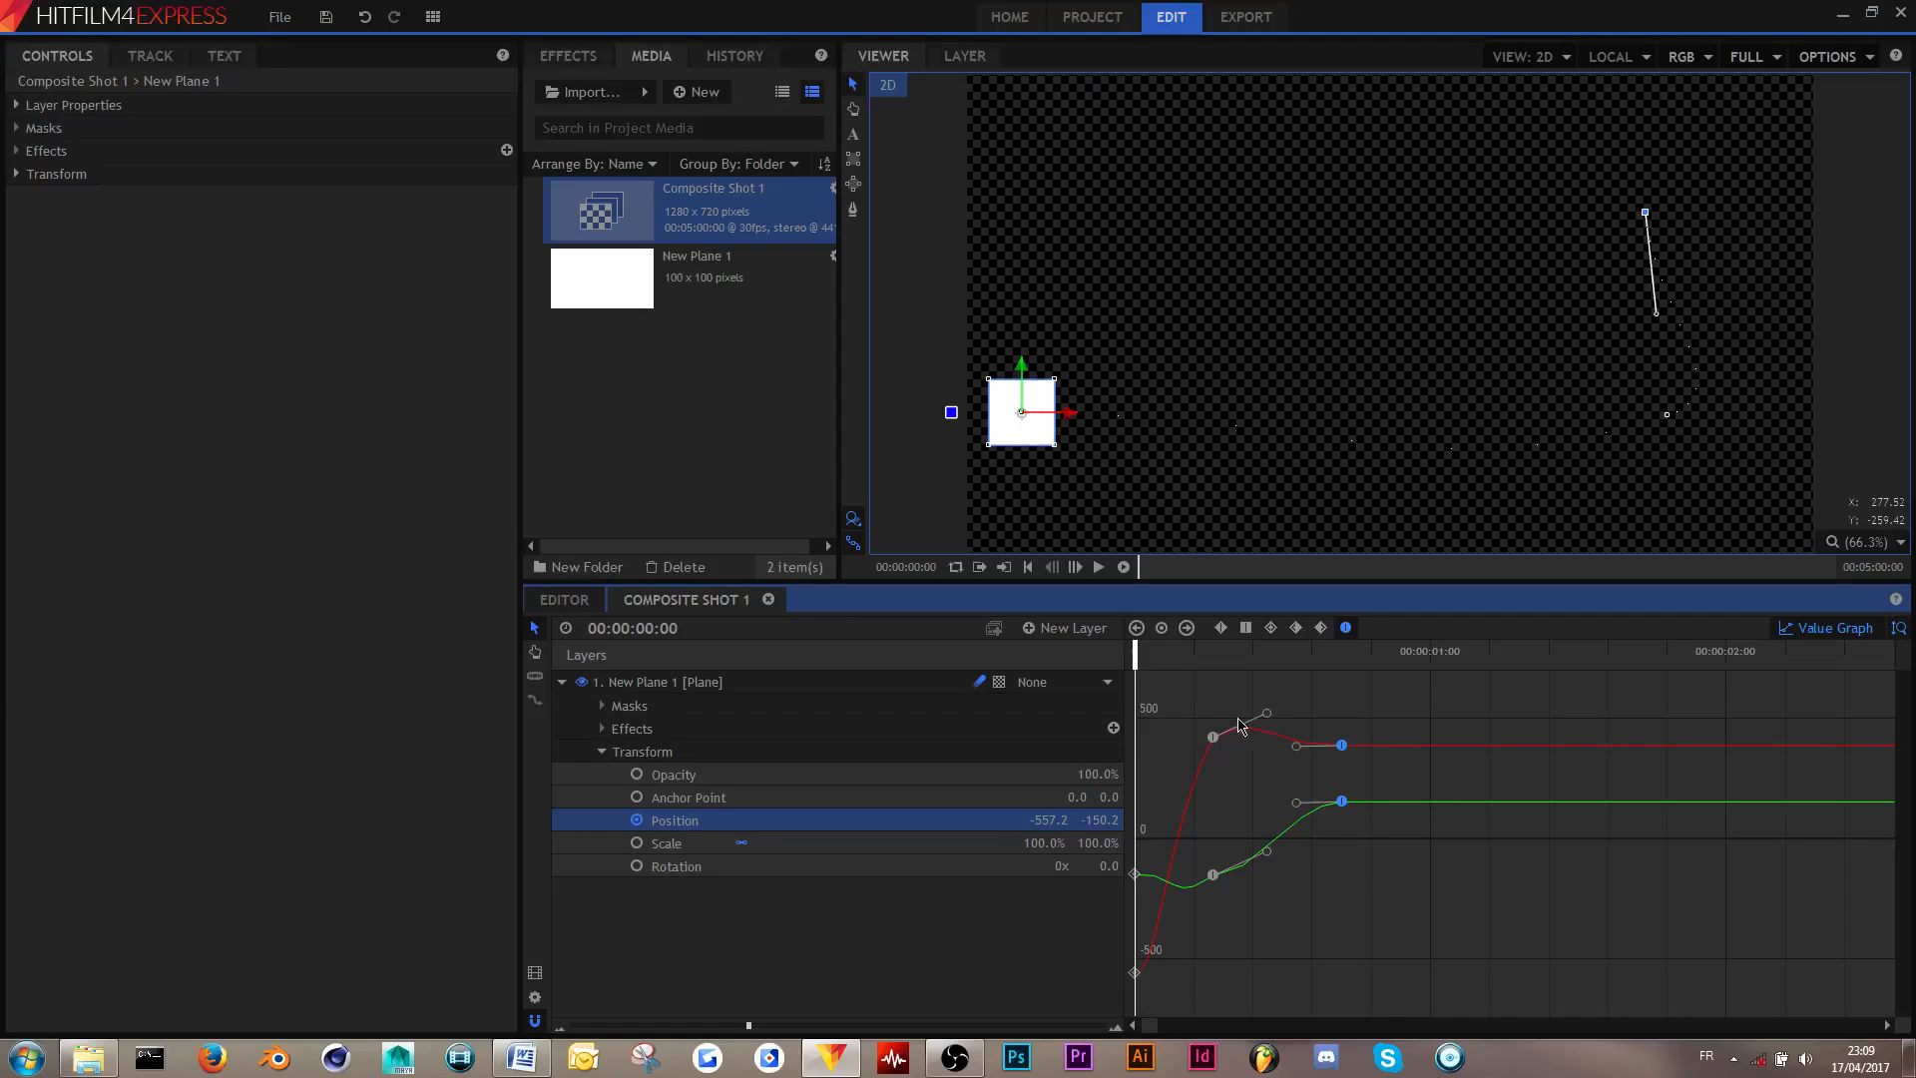
pyautogui.press('space')
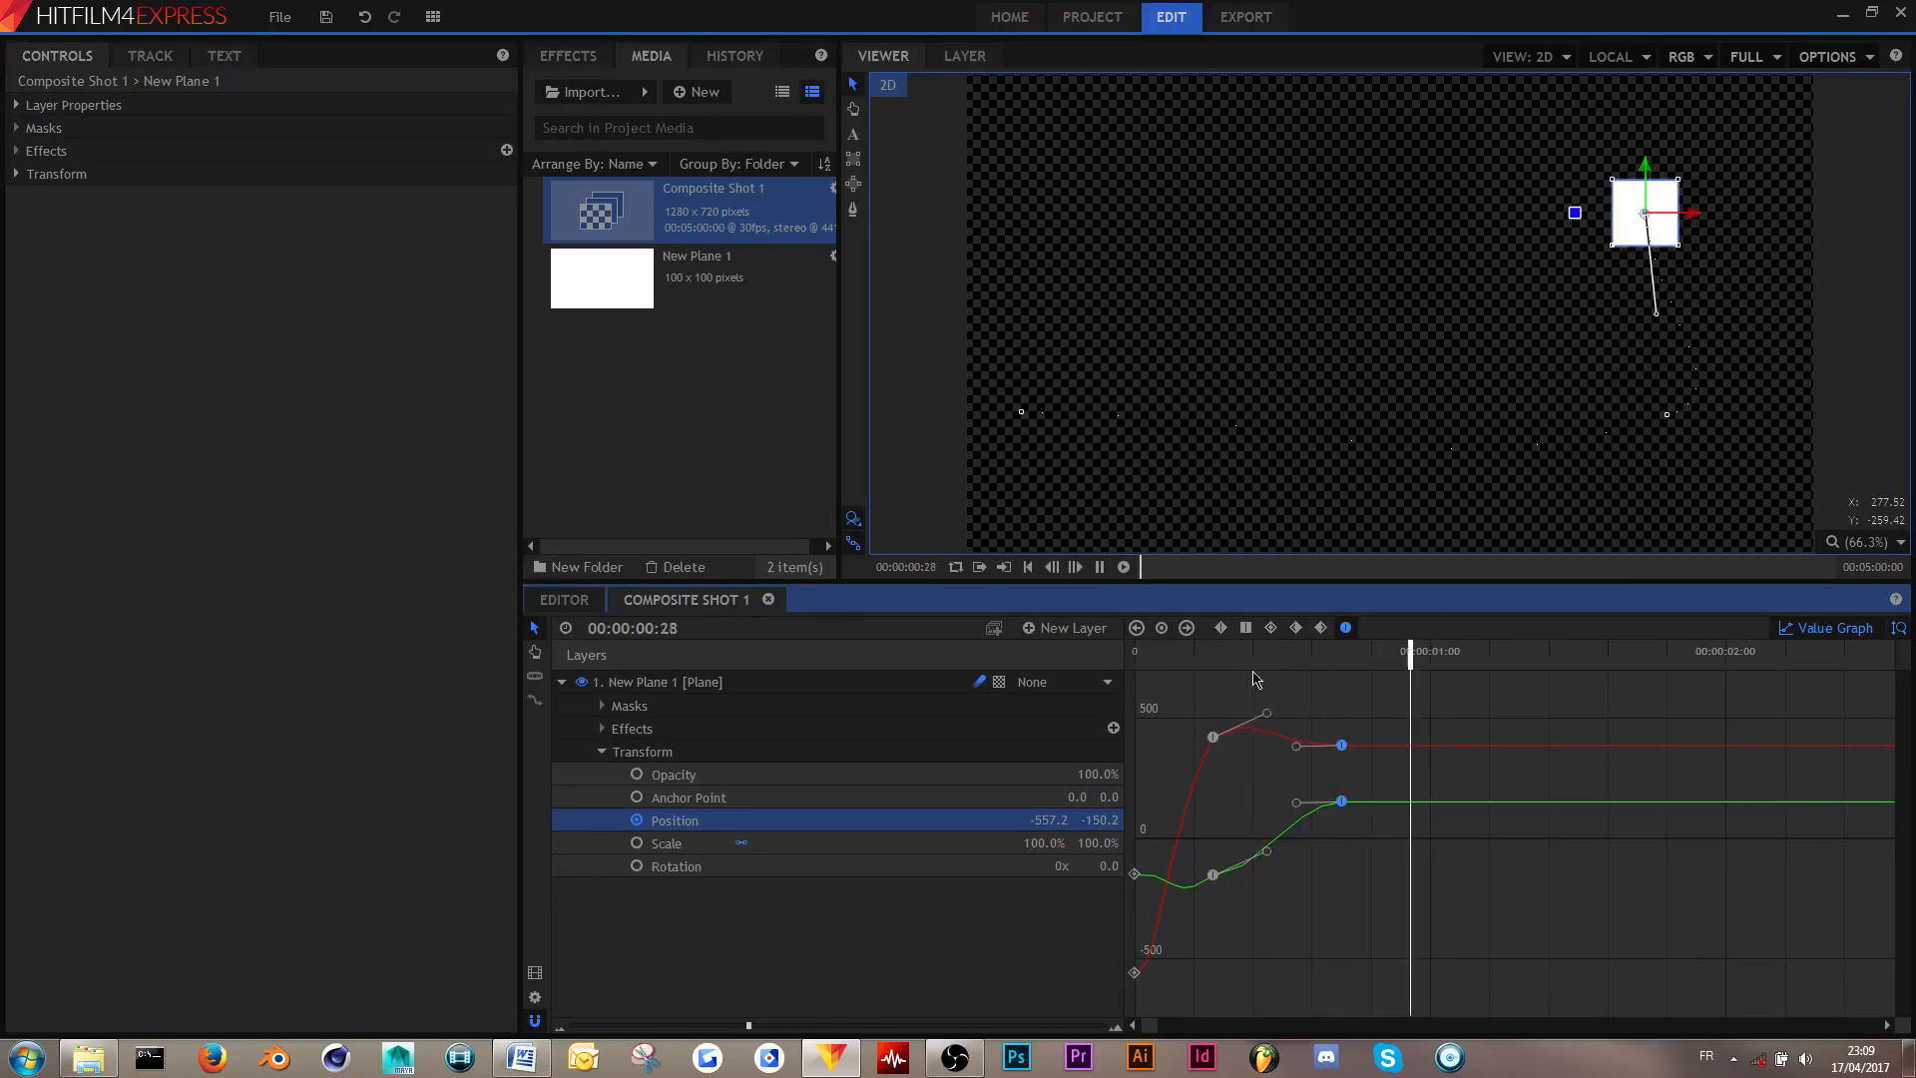
pyautogui.press('space')
pyautogui.click(1121, 568)
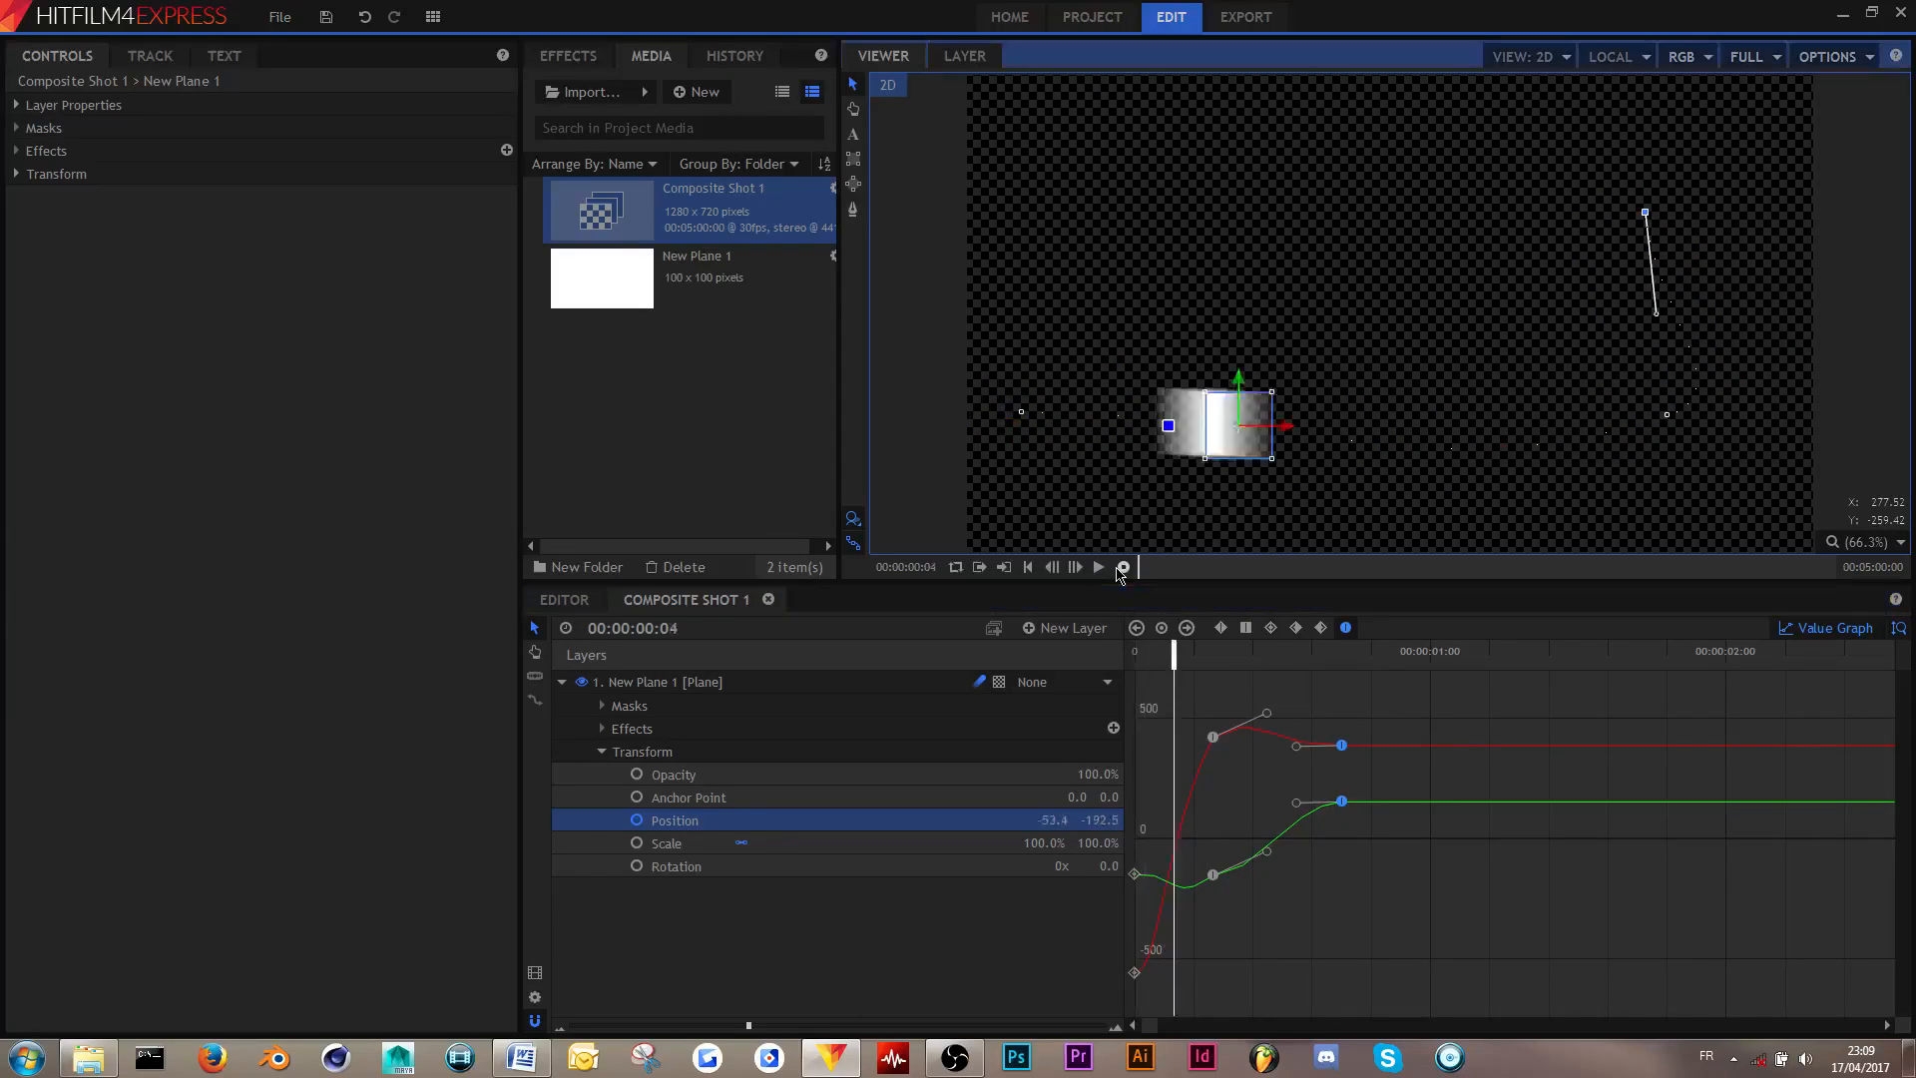
pyautogui.click(1106, 672)
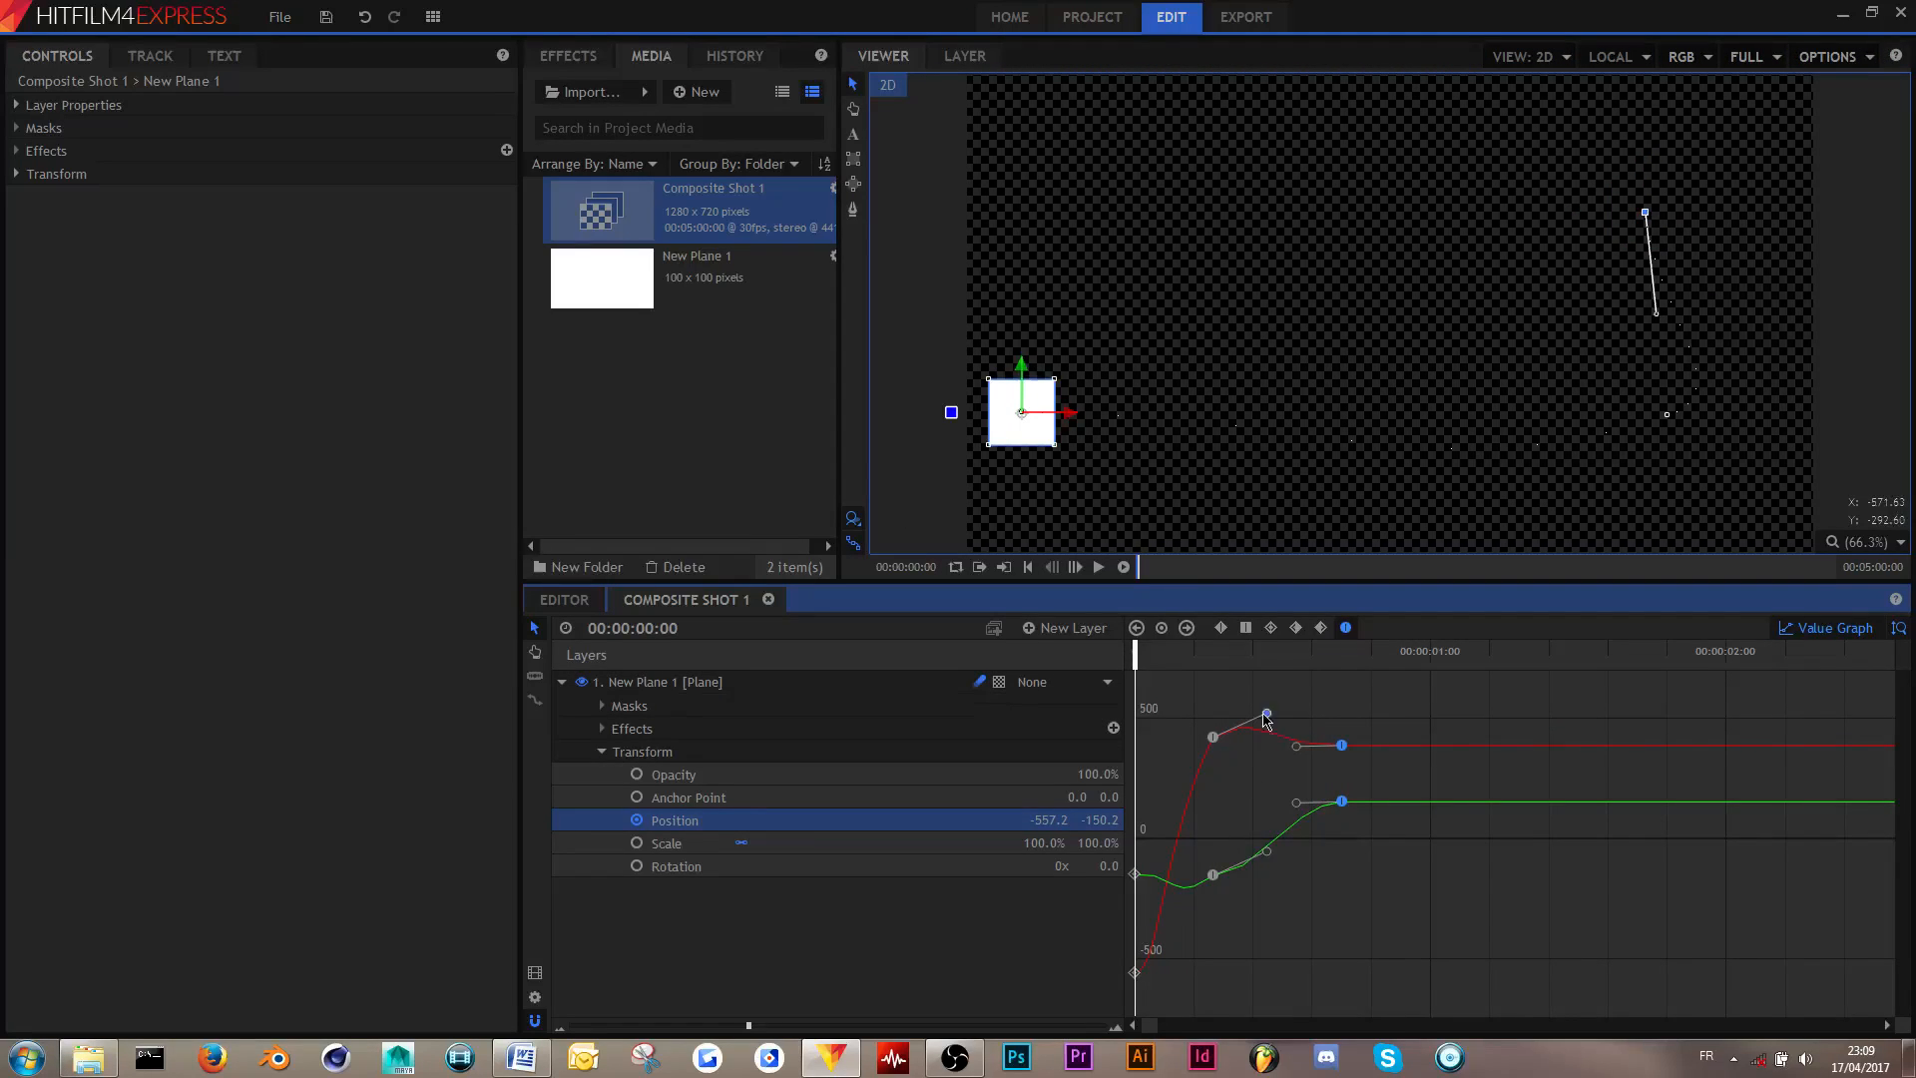
pyautogui.click(1854, 628)
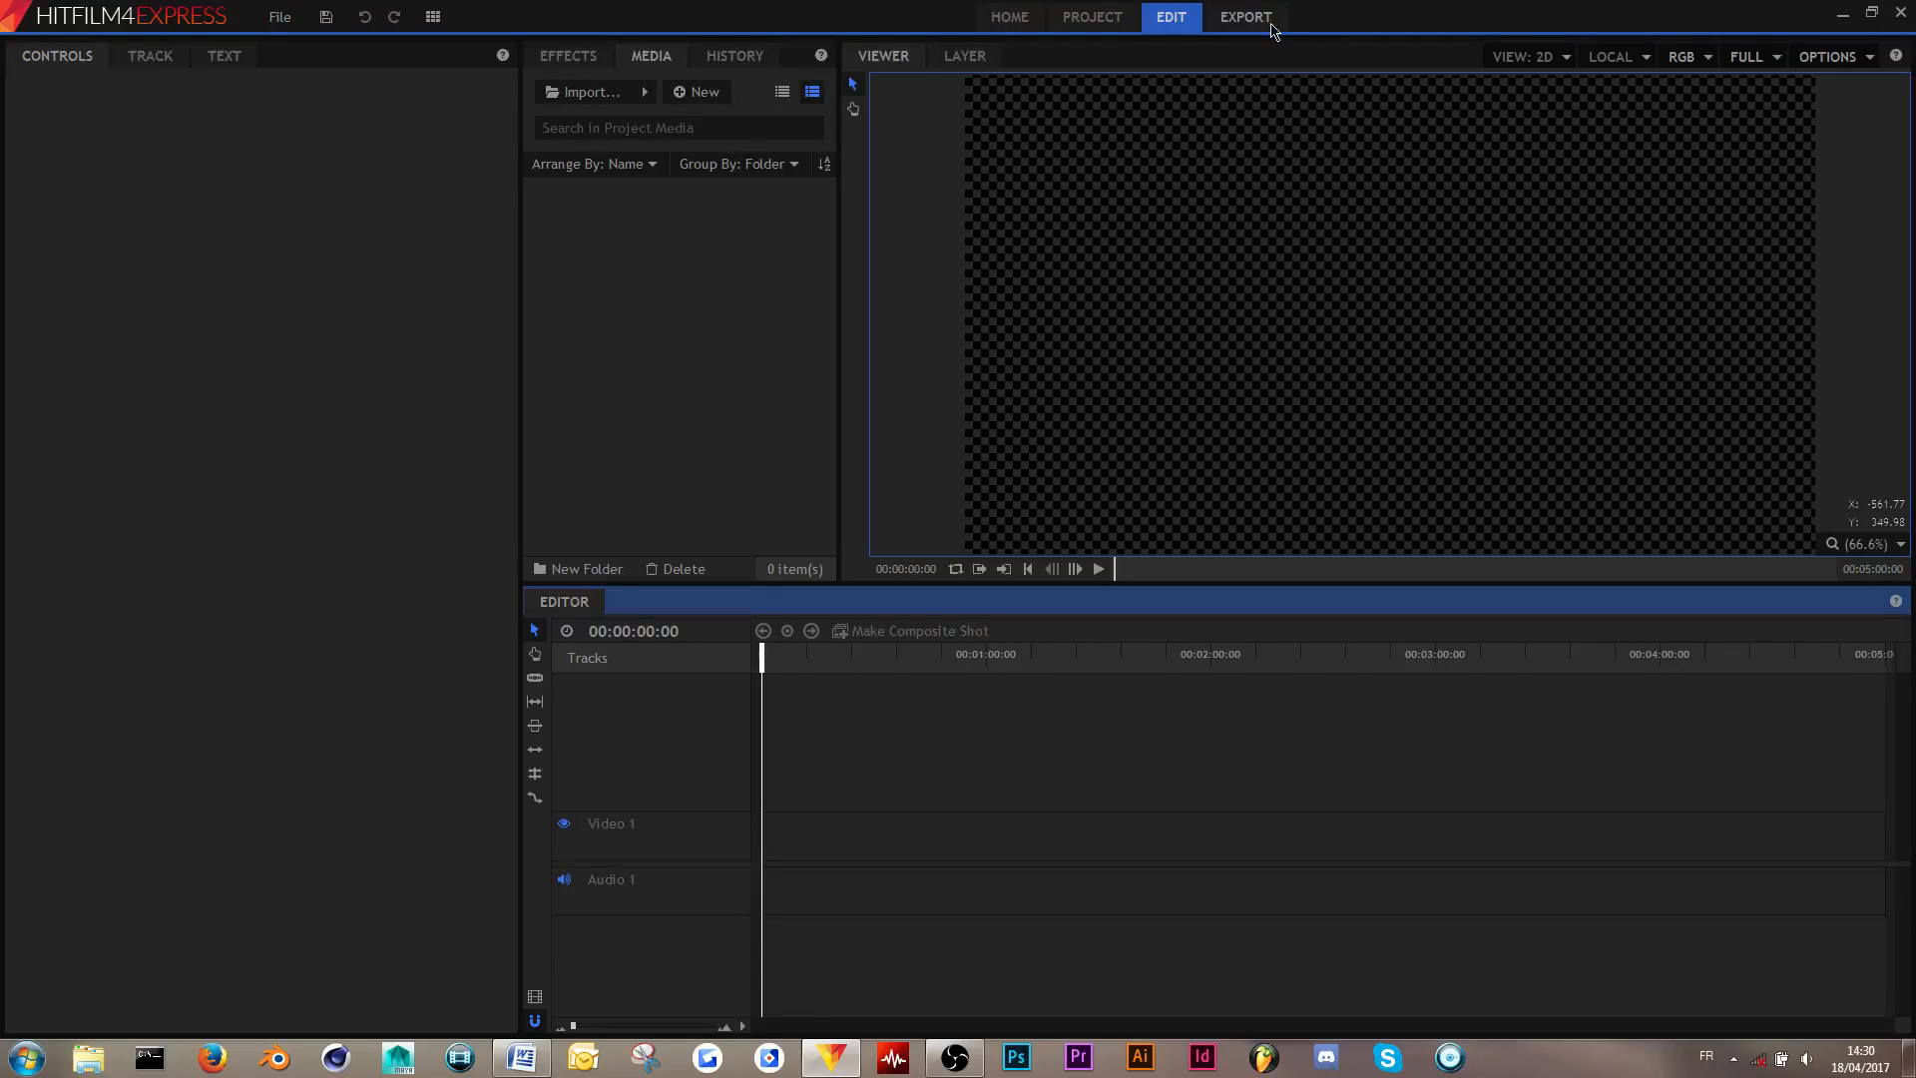
# - Import the composite shot file "mon composite shot 1.hfcs" into the project media
pyautogui.click(644, 90)
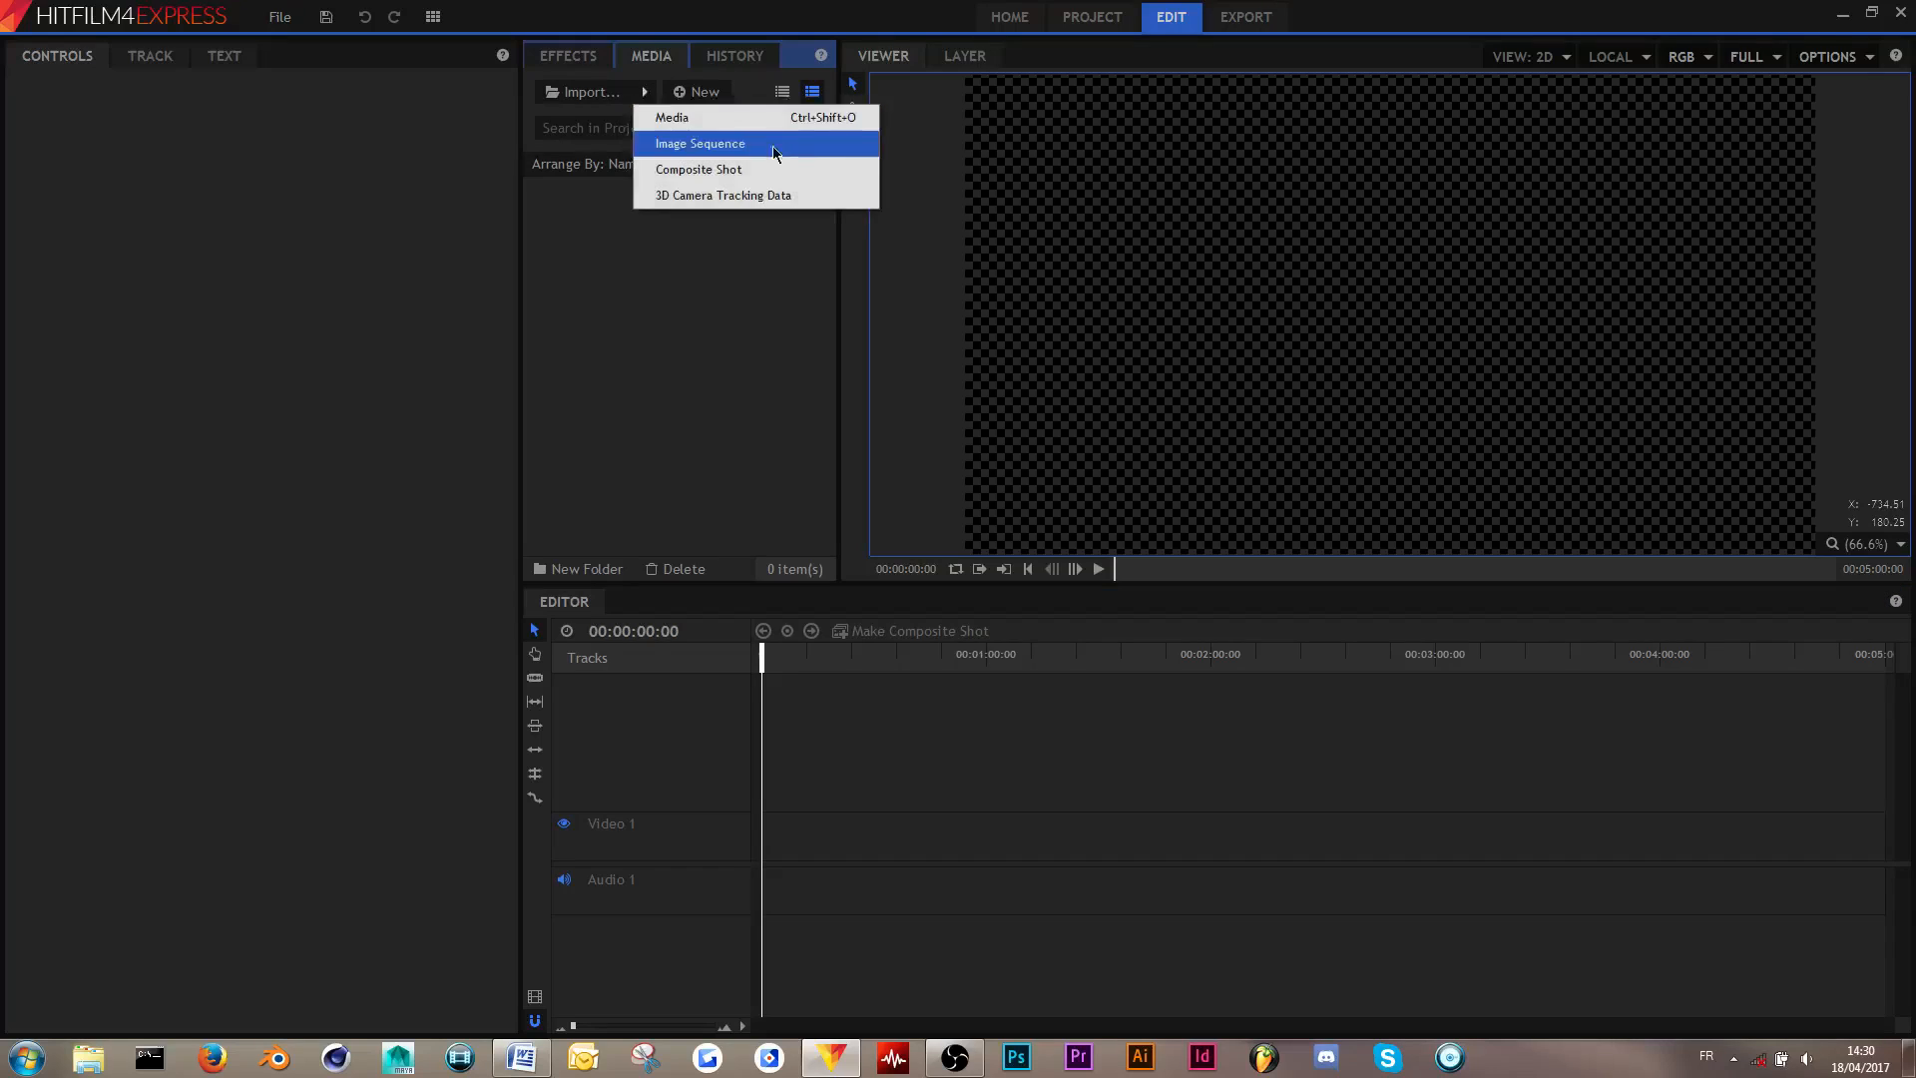
pyautogui.click(768, 172)
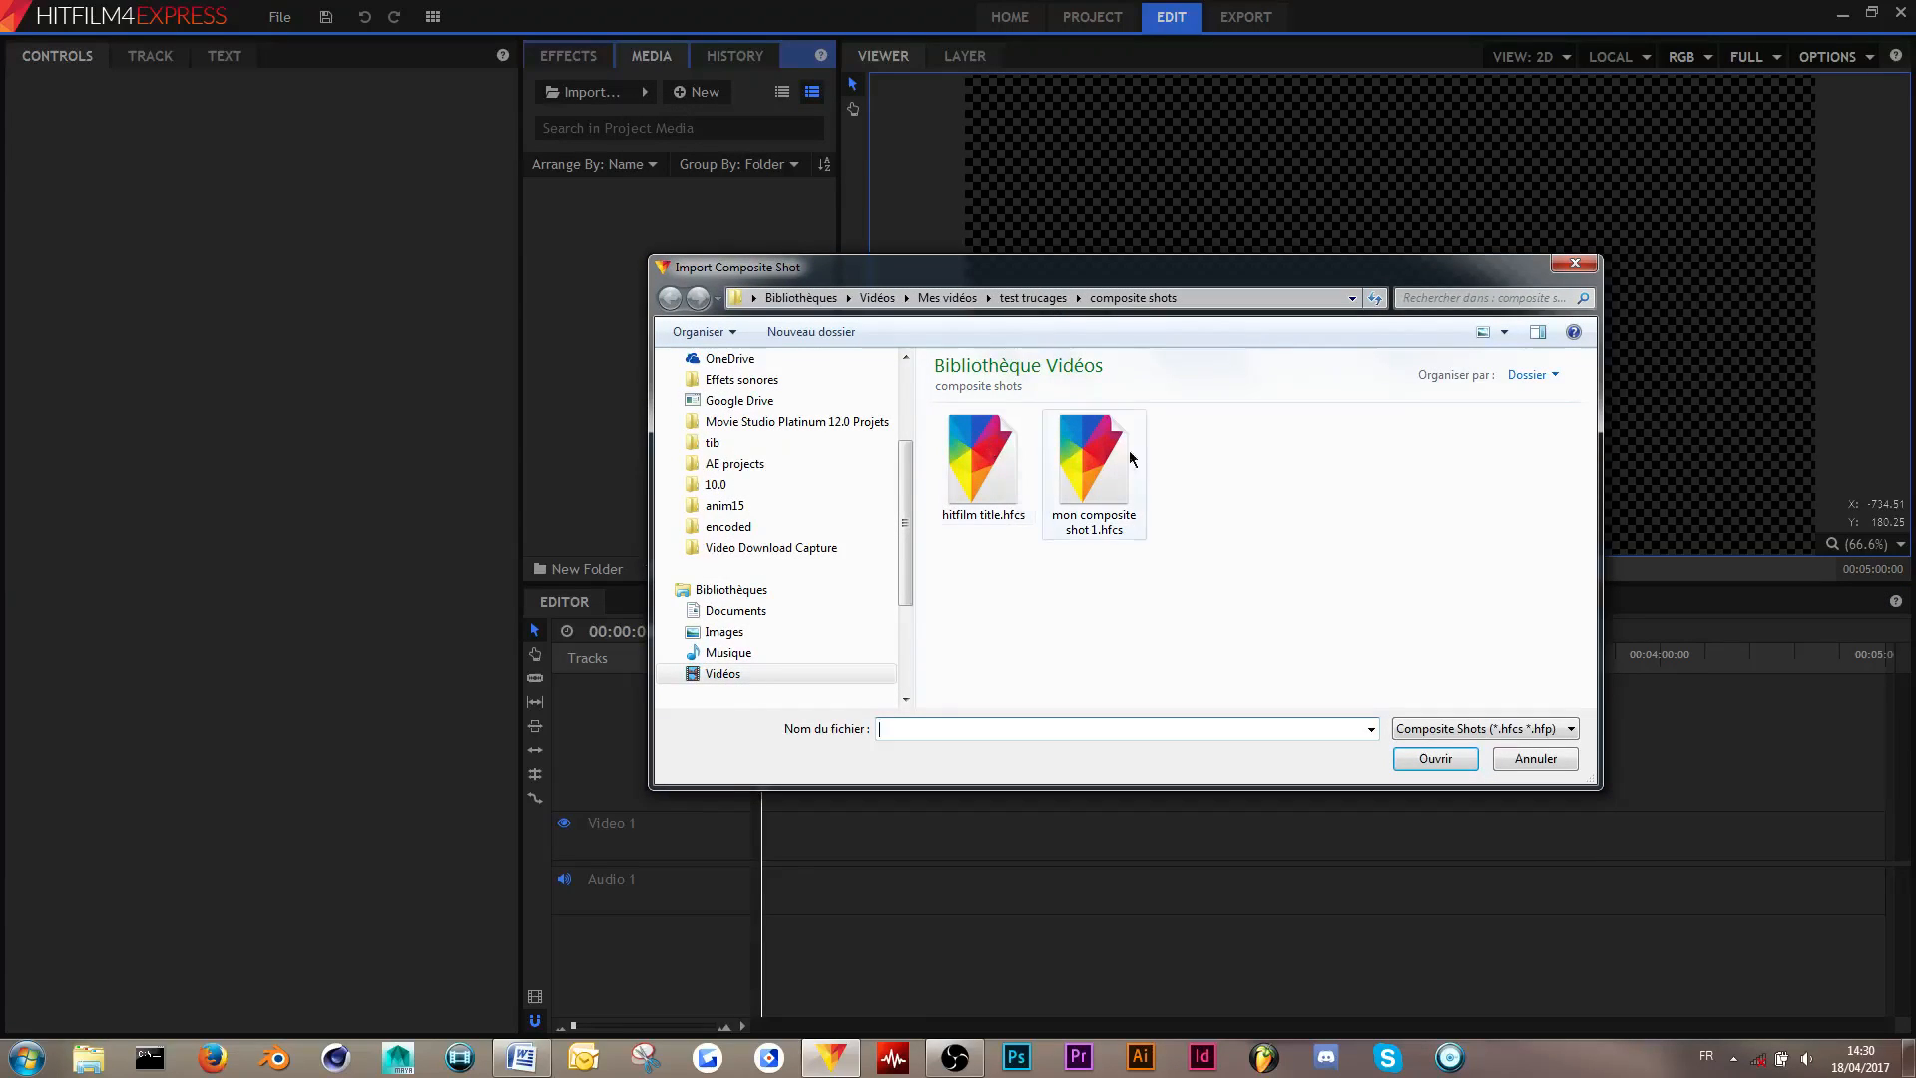
pyautogui.doubleClick(1105, 455)
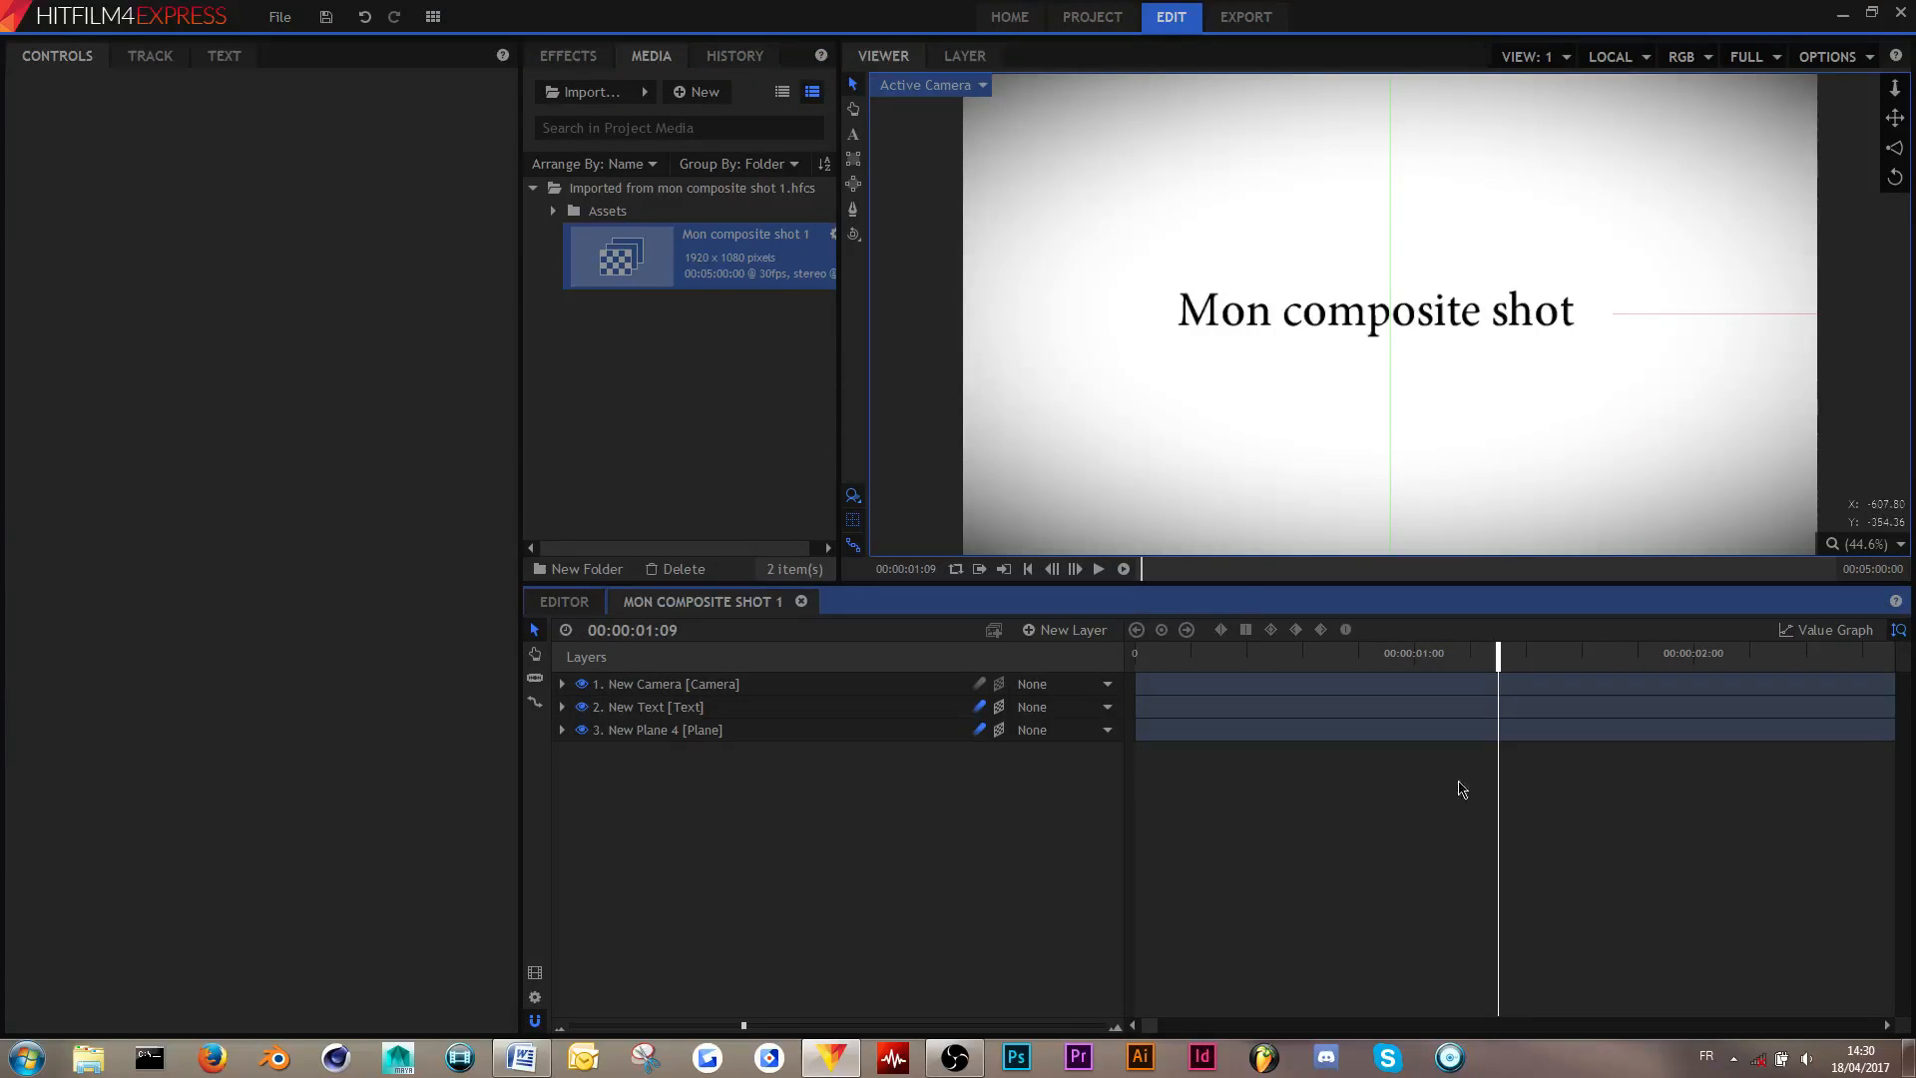
# - Replace the "Mon composite shot" text in the imported composite shot with "EXPORTATION"
pyautogui.doubleClick(1292, 332)
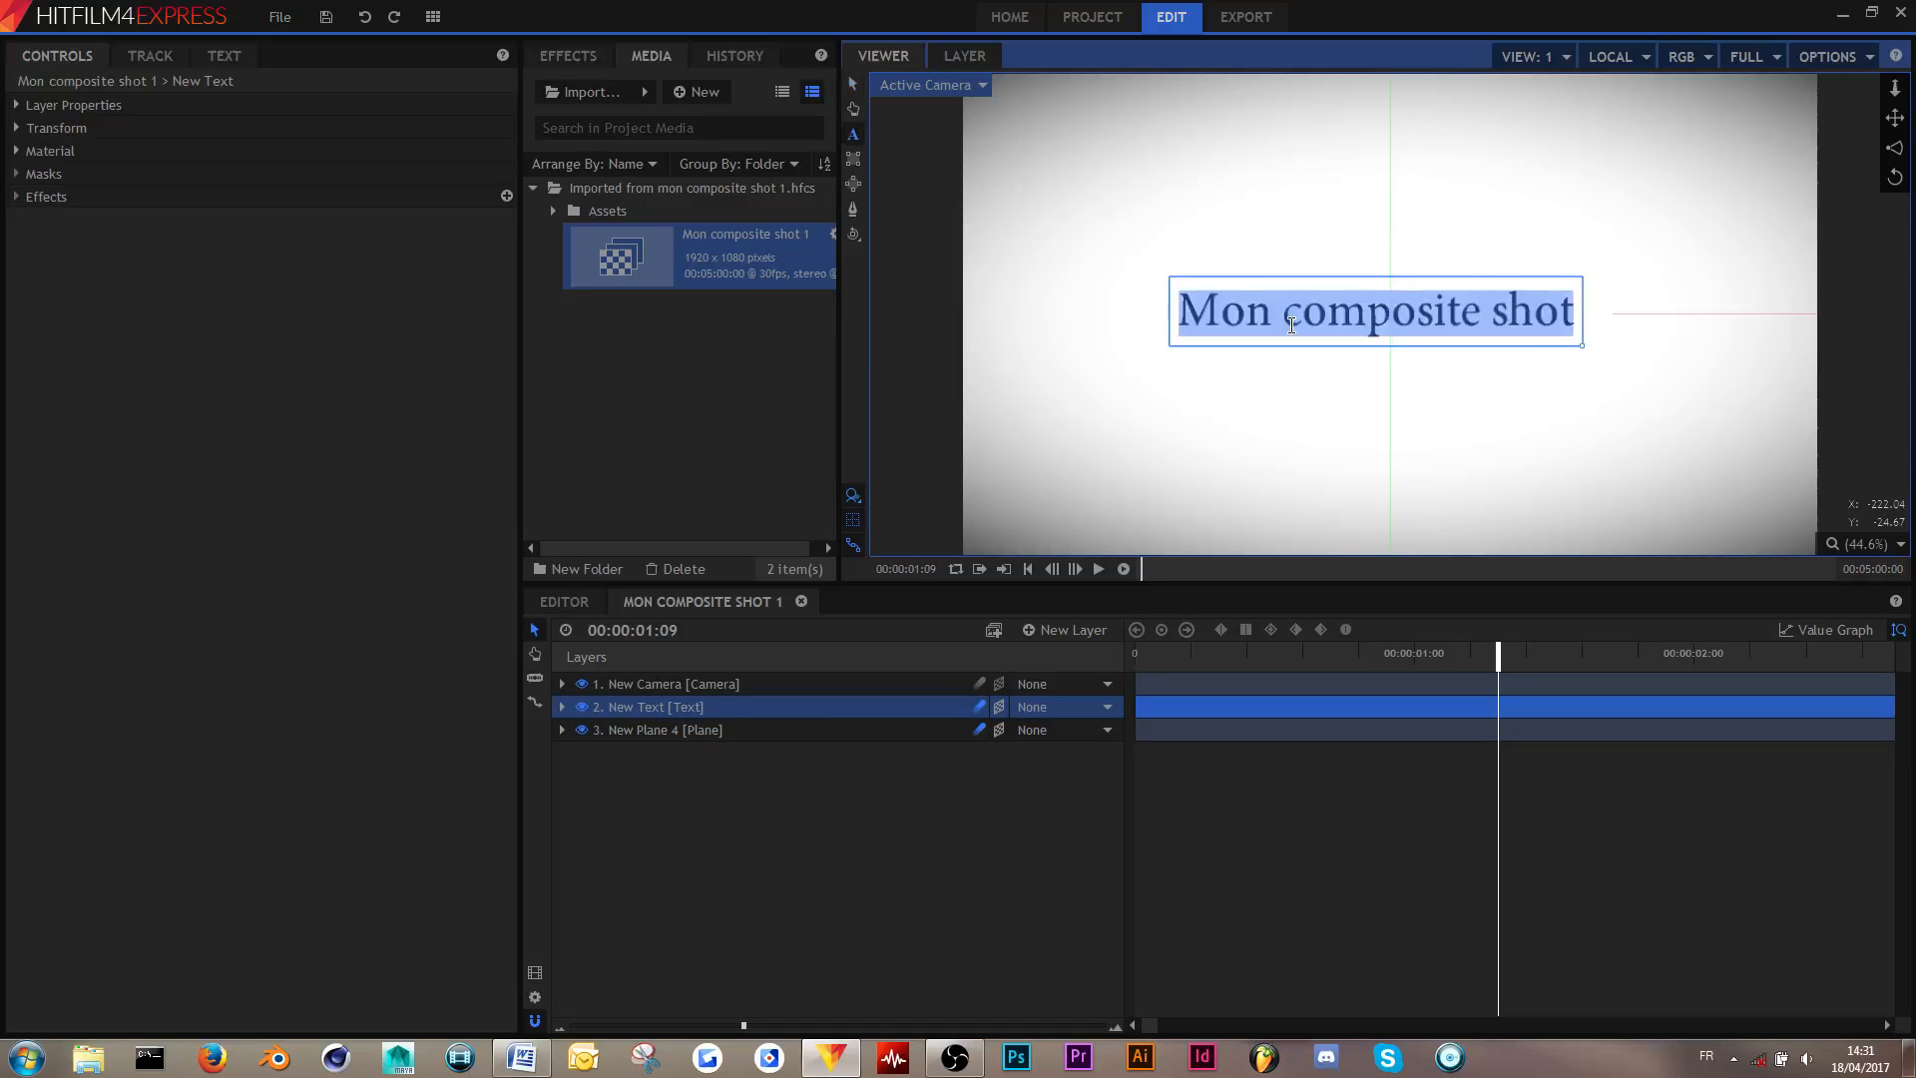
pyautogui.write('RE')
pyautogui.press('BackSpace')
pyautogui.press('BackSpace')
pyautogui.write('EXPORTATION')
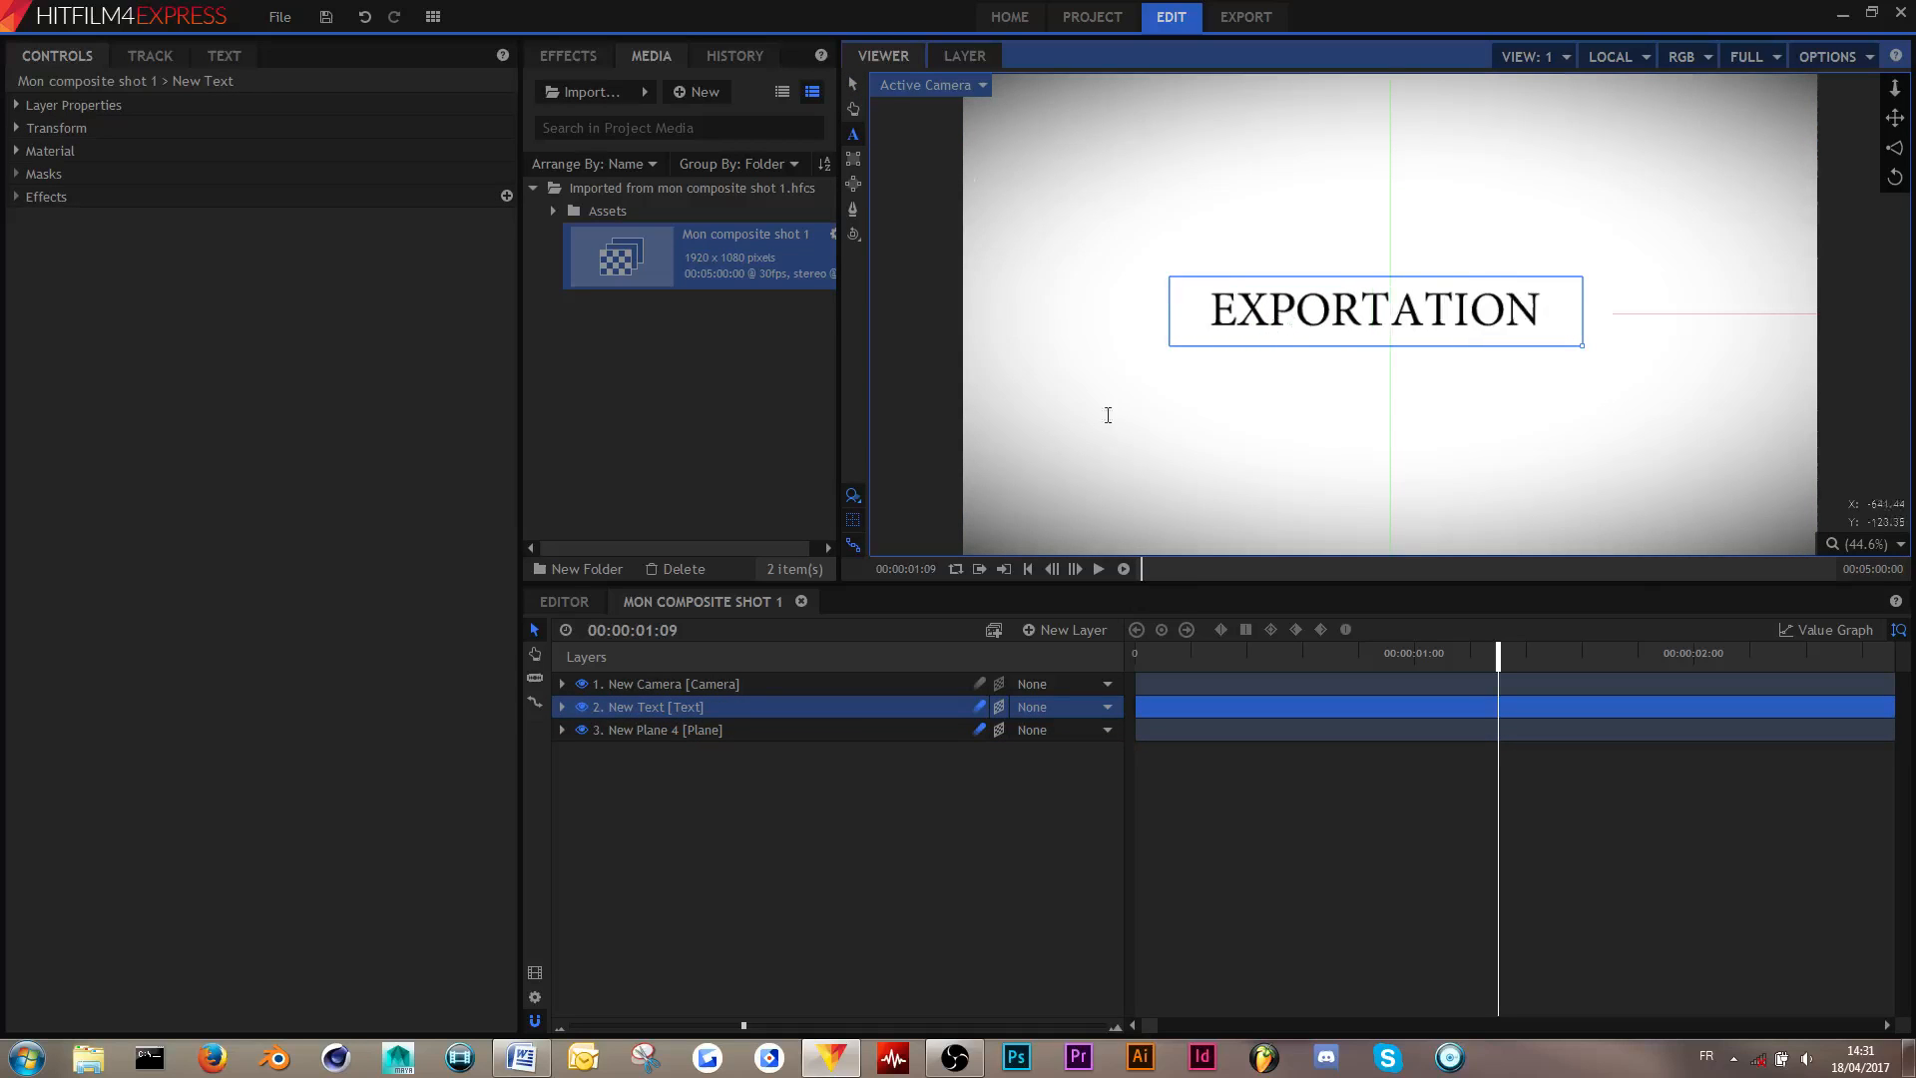
pyautogui.click(1194, 463)
# - Place Mon composite shot 1 at the start of the Editor timeline and play it from the beginning
pyautogui.click(564, 601)
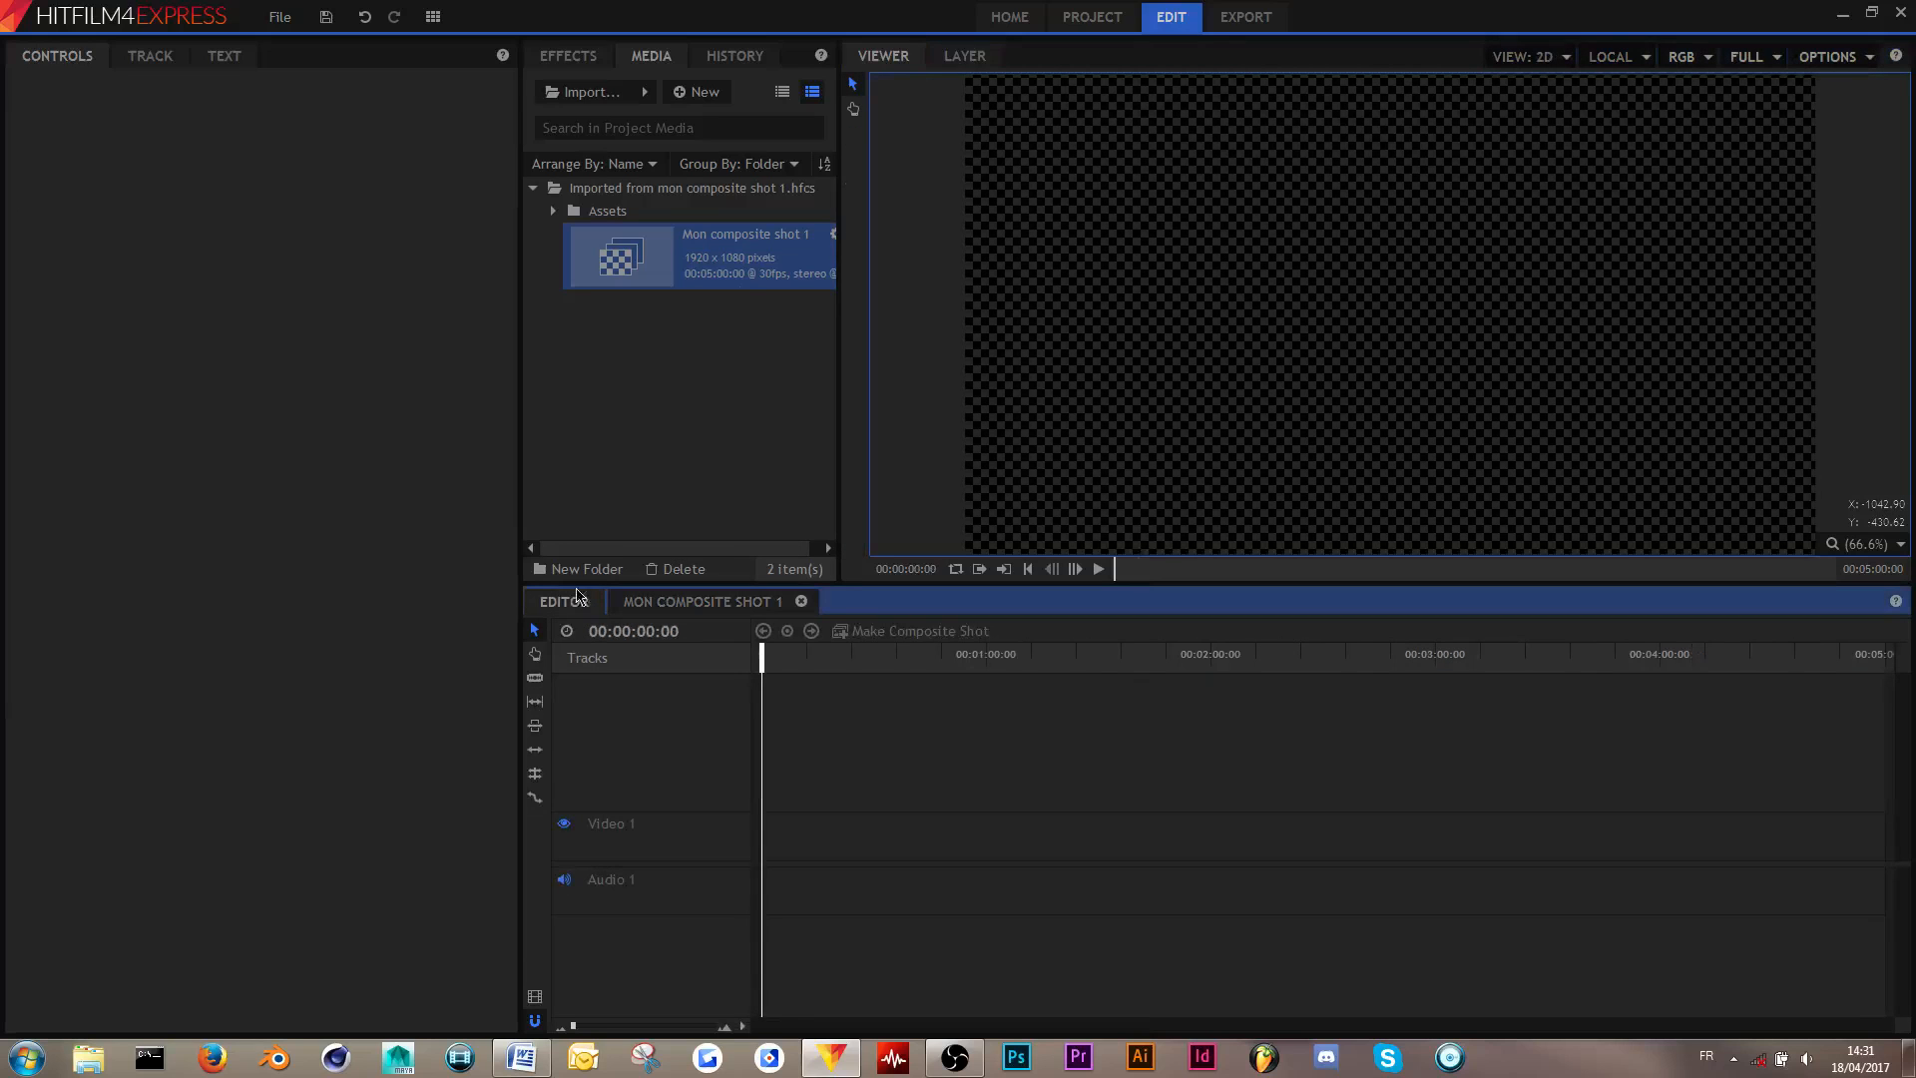
pyautogui.moveTo(728, 259); pyautogui.dragTo(762, 851)
pyautogui.moveTo(763, 659); pyautogui.dragTo(751, 674)
pyautogui.press('space')
# - Trim the end of the composite shot clip to about 00:00:01:24 and play the shortened clip from the start
pyautogui.moveTo(1697, 837); pyautogui.dragTo(775, 863)
pyautogui.scroll(10, 761, 809)
pyautogui.moveTo(783, 667); pyautogui.dragTo(669, 665)
pyautogui.press('space')
pyautogui.press('space')
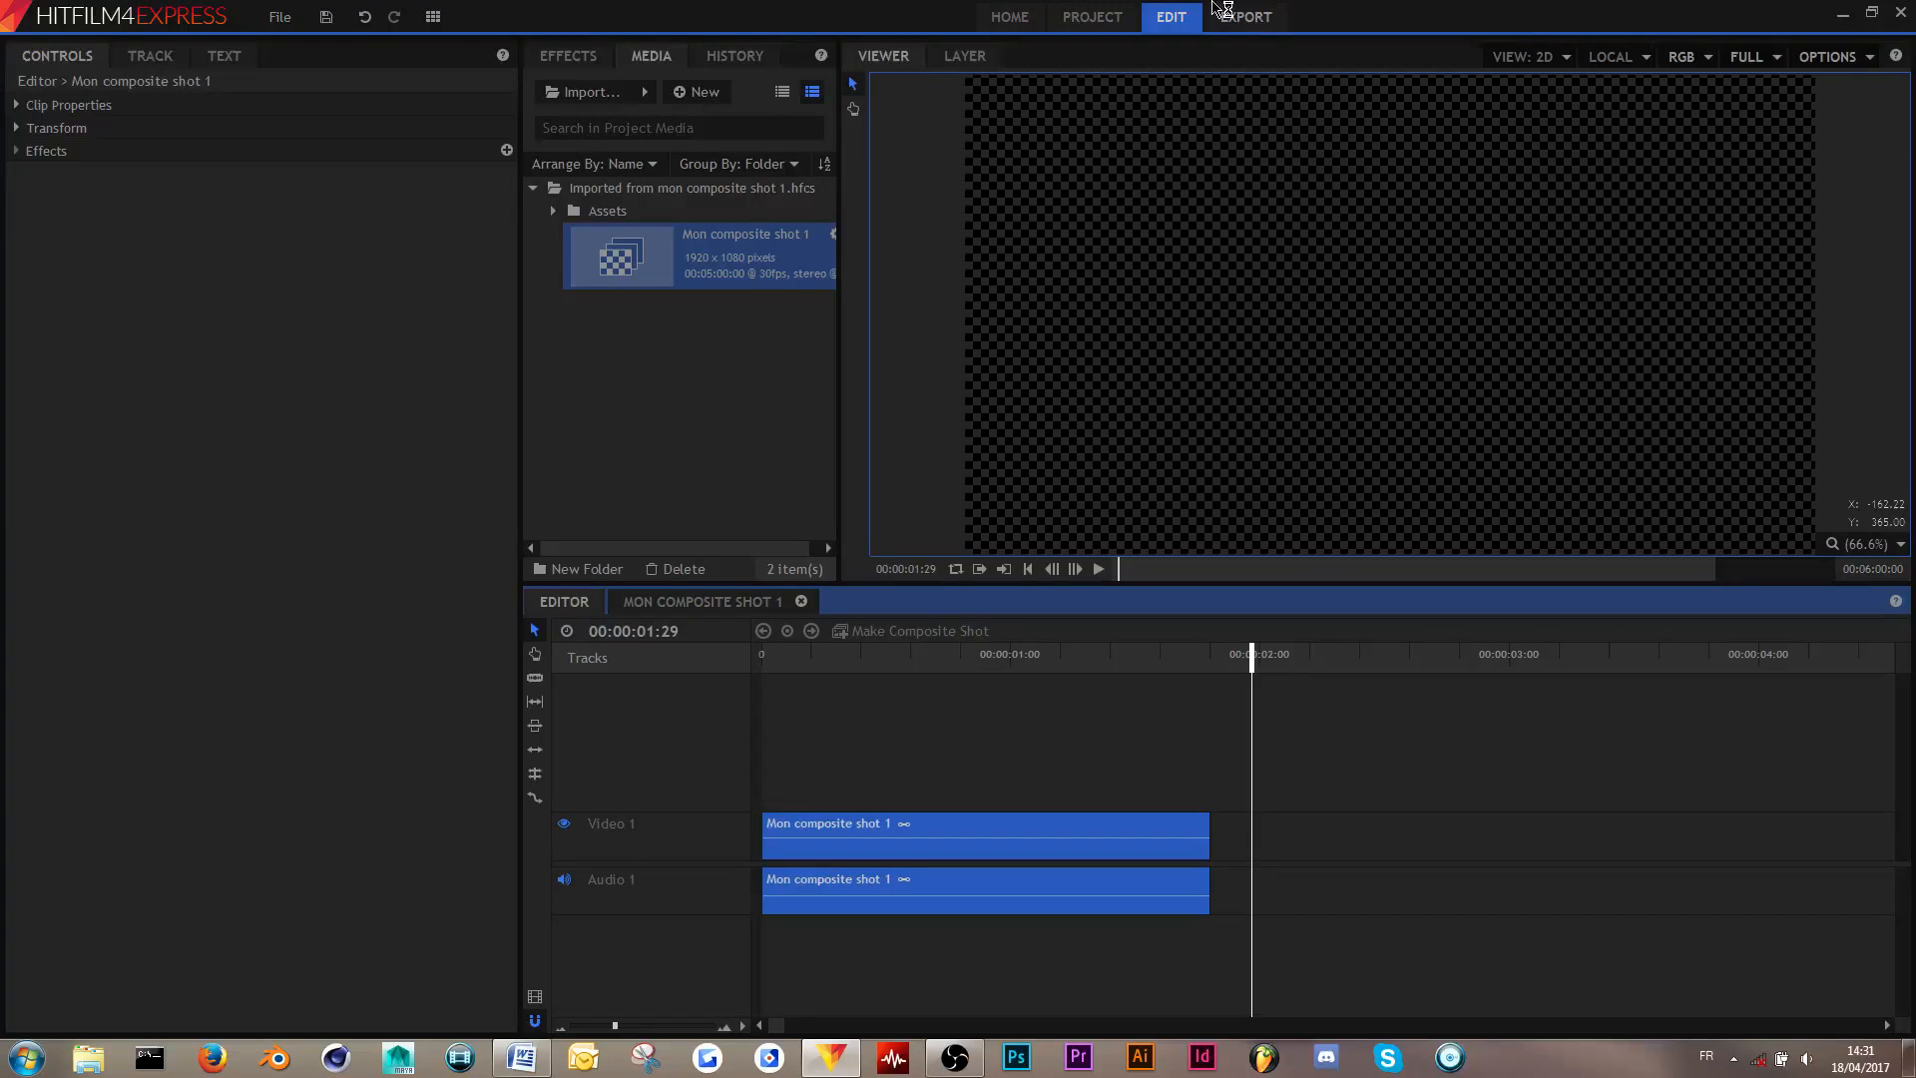
# - Examine the export settings of each output format: YouTube, MP4, Image Sequence and AVI
pyautogui.click(1241, 24)
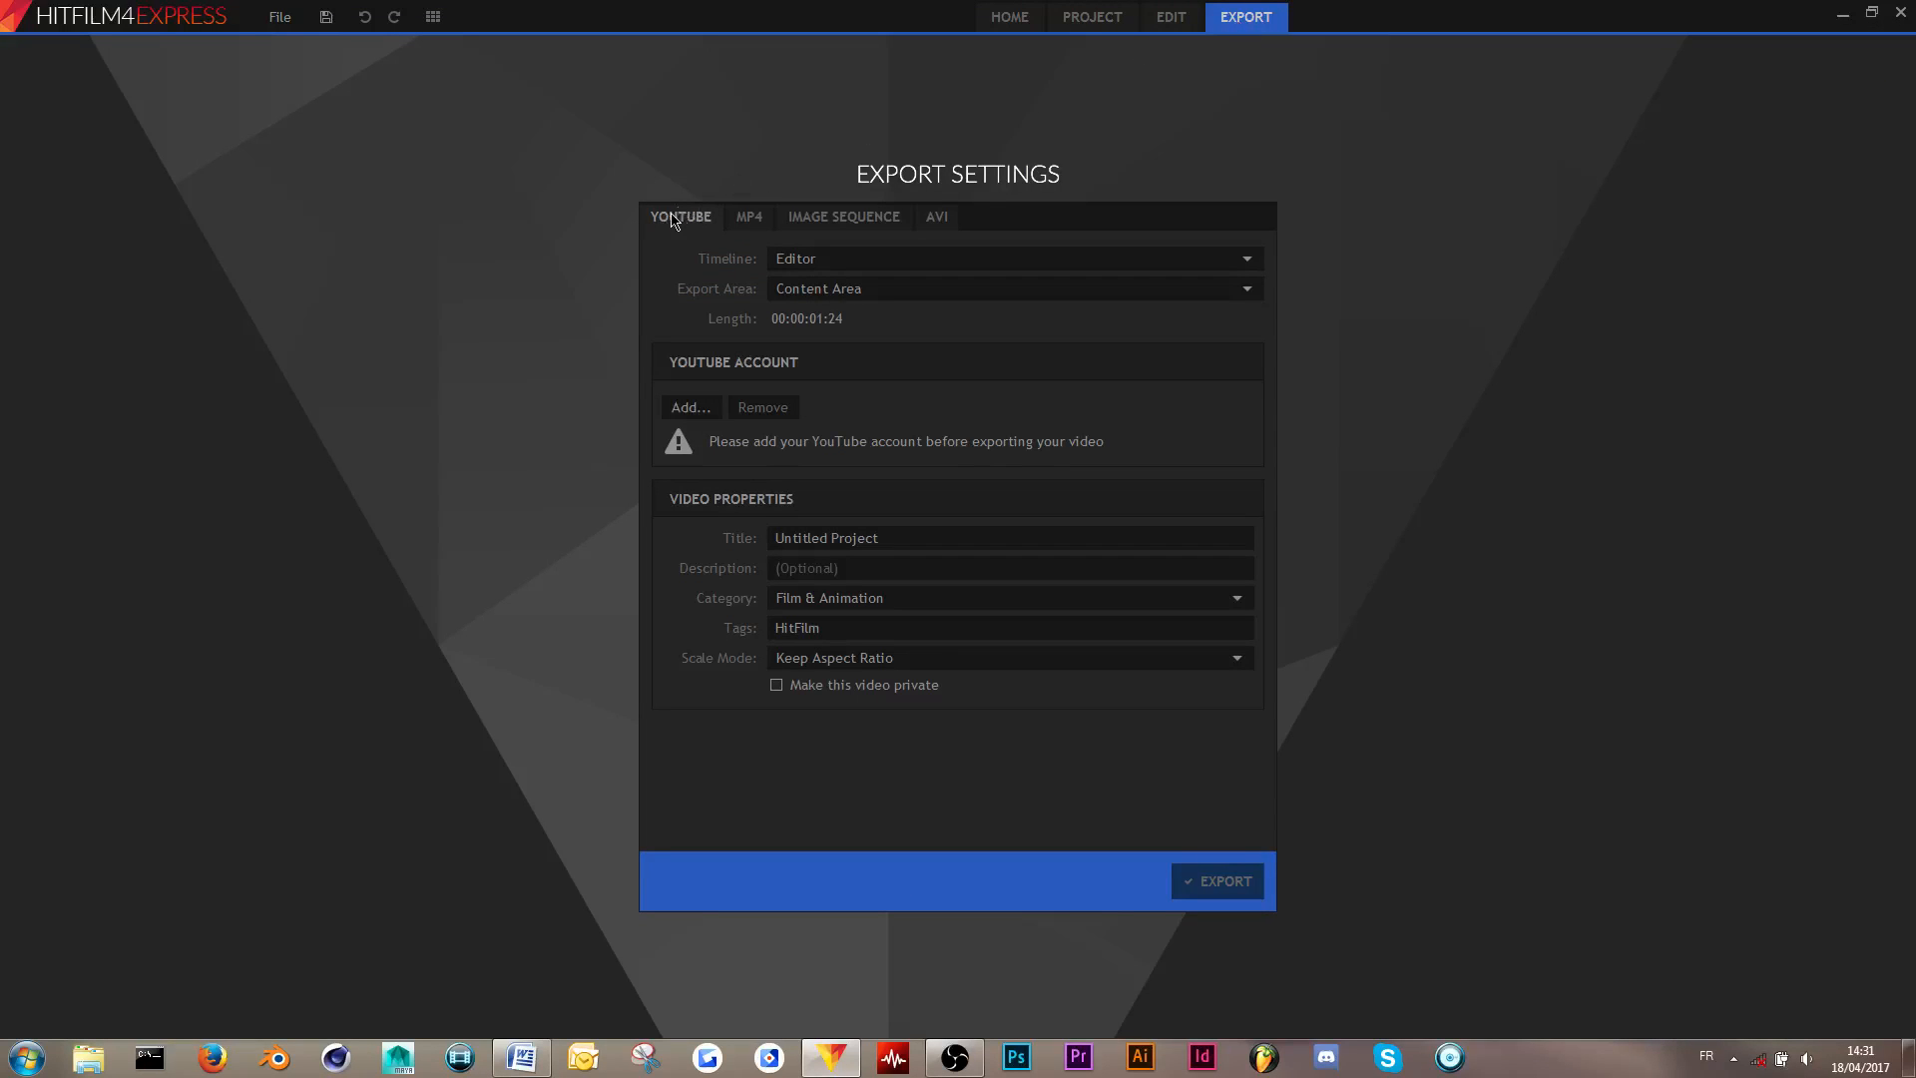
pyautogui.click(749, 217)
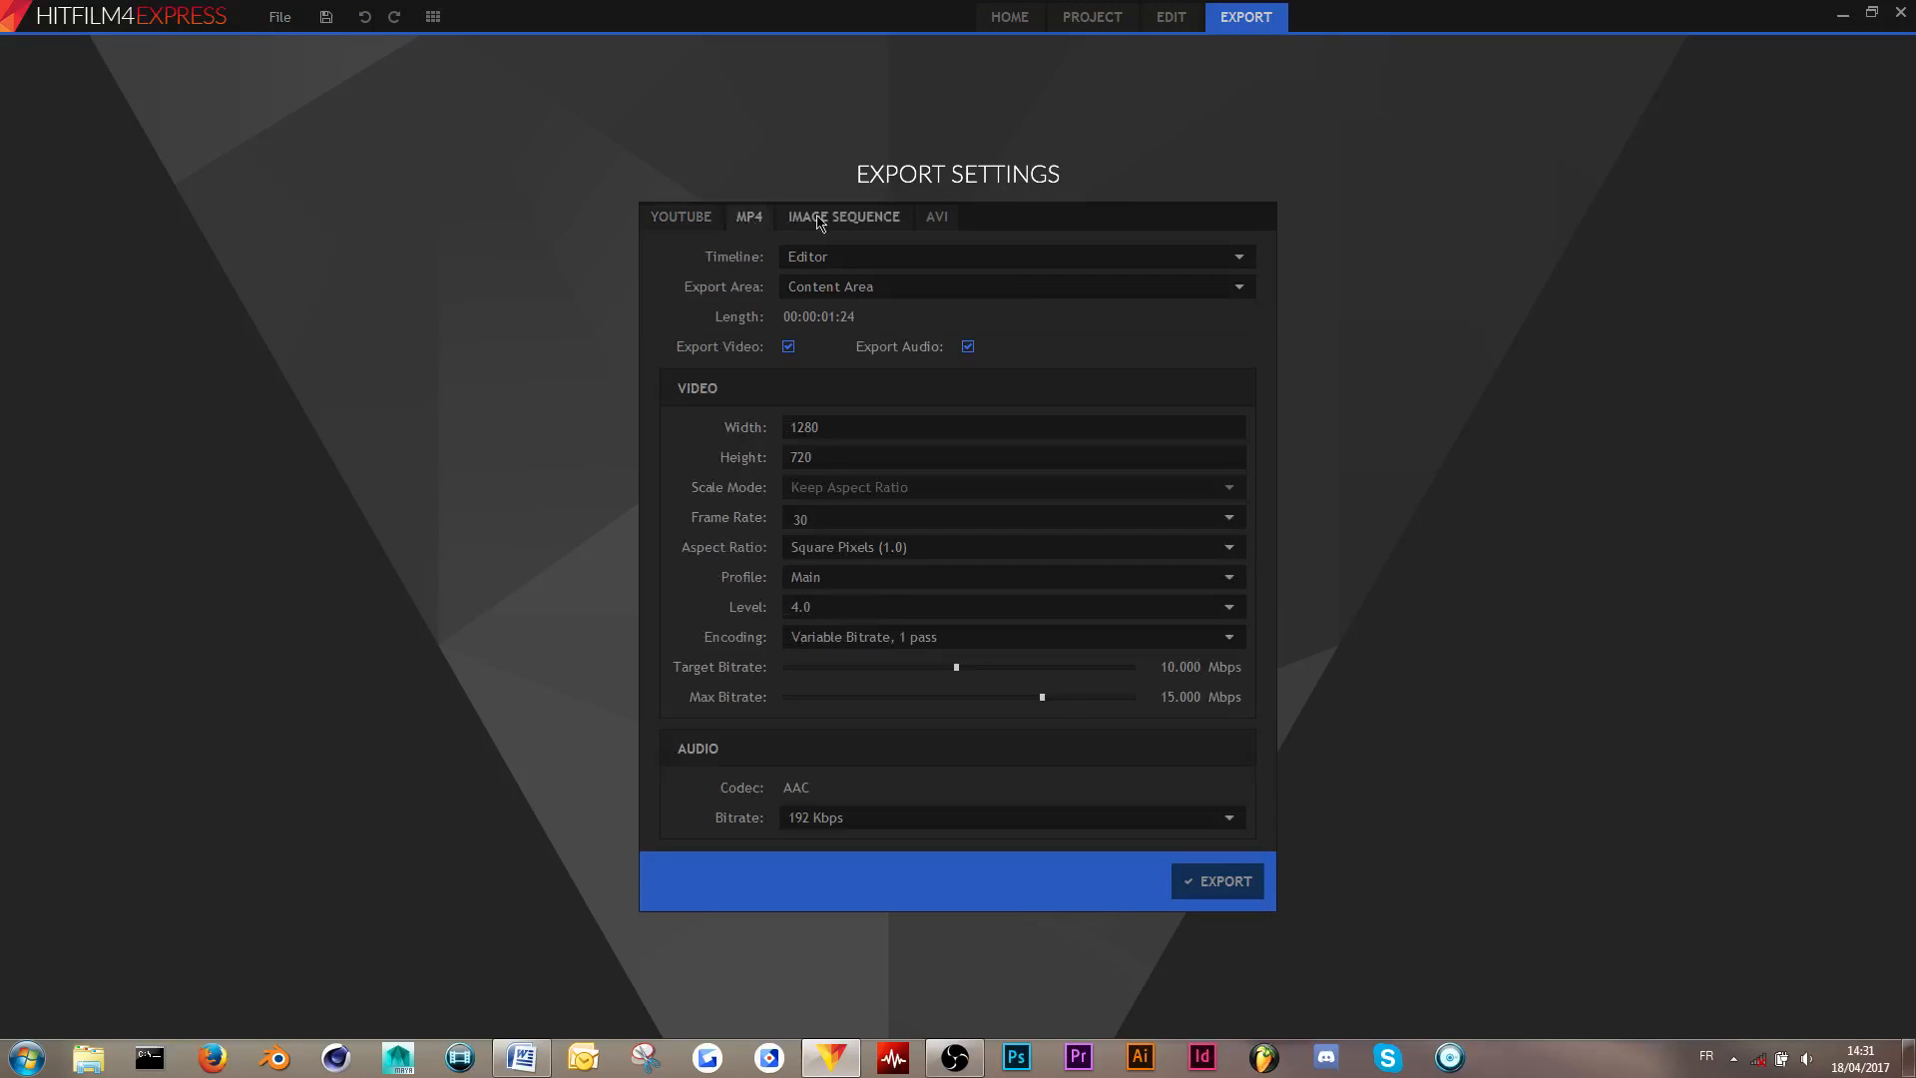
pyautogui.click(825, 217)
pyautogui.click(938, 218)
pyautogui.click(665, 220)
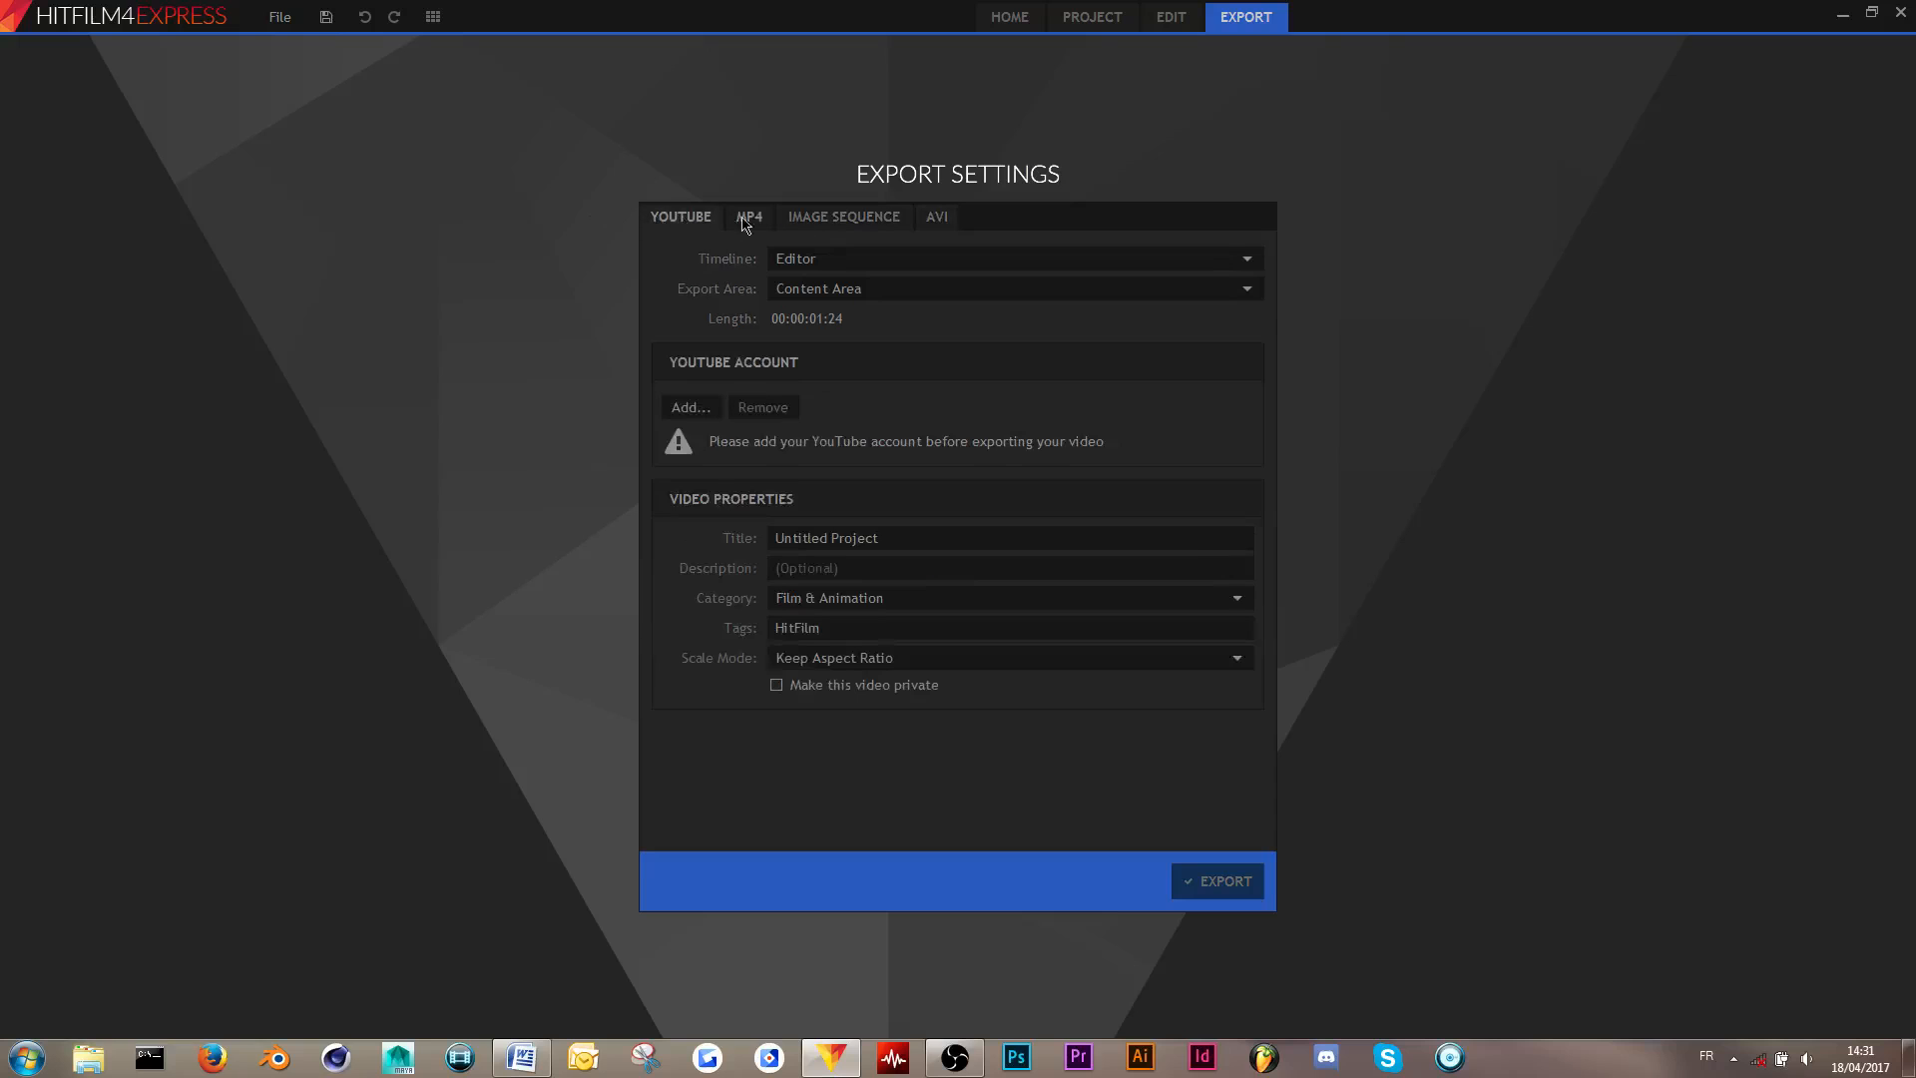
pyautogui.click(751, 222)
pyautogui.click(706, 221)
pyautogui.click(813, 220)
pyautogui.click(944, 222)
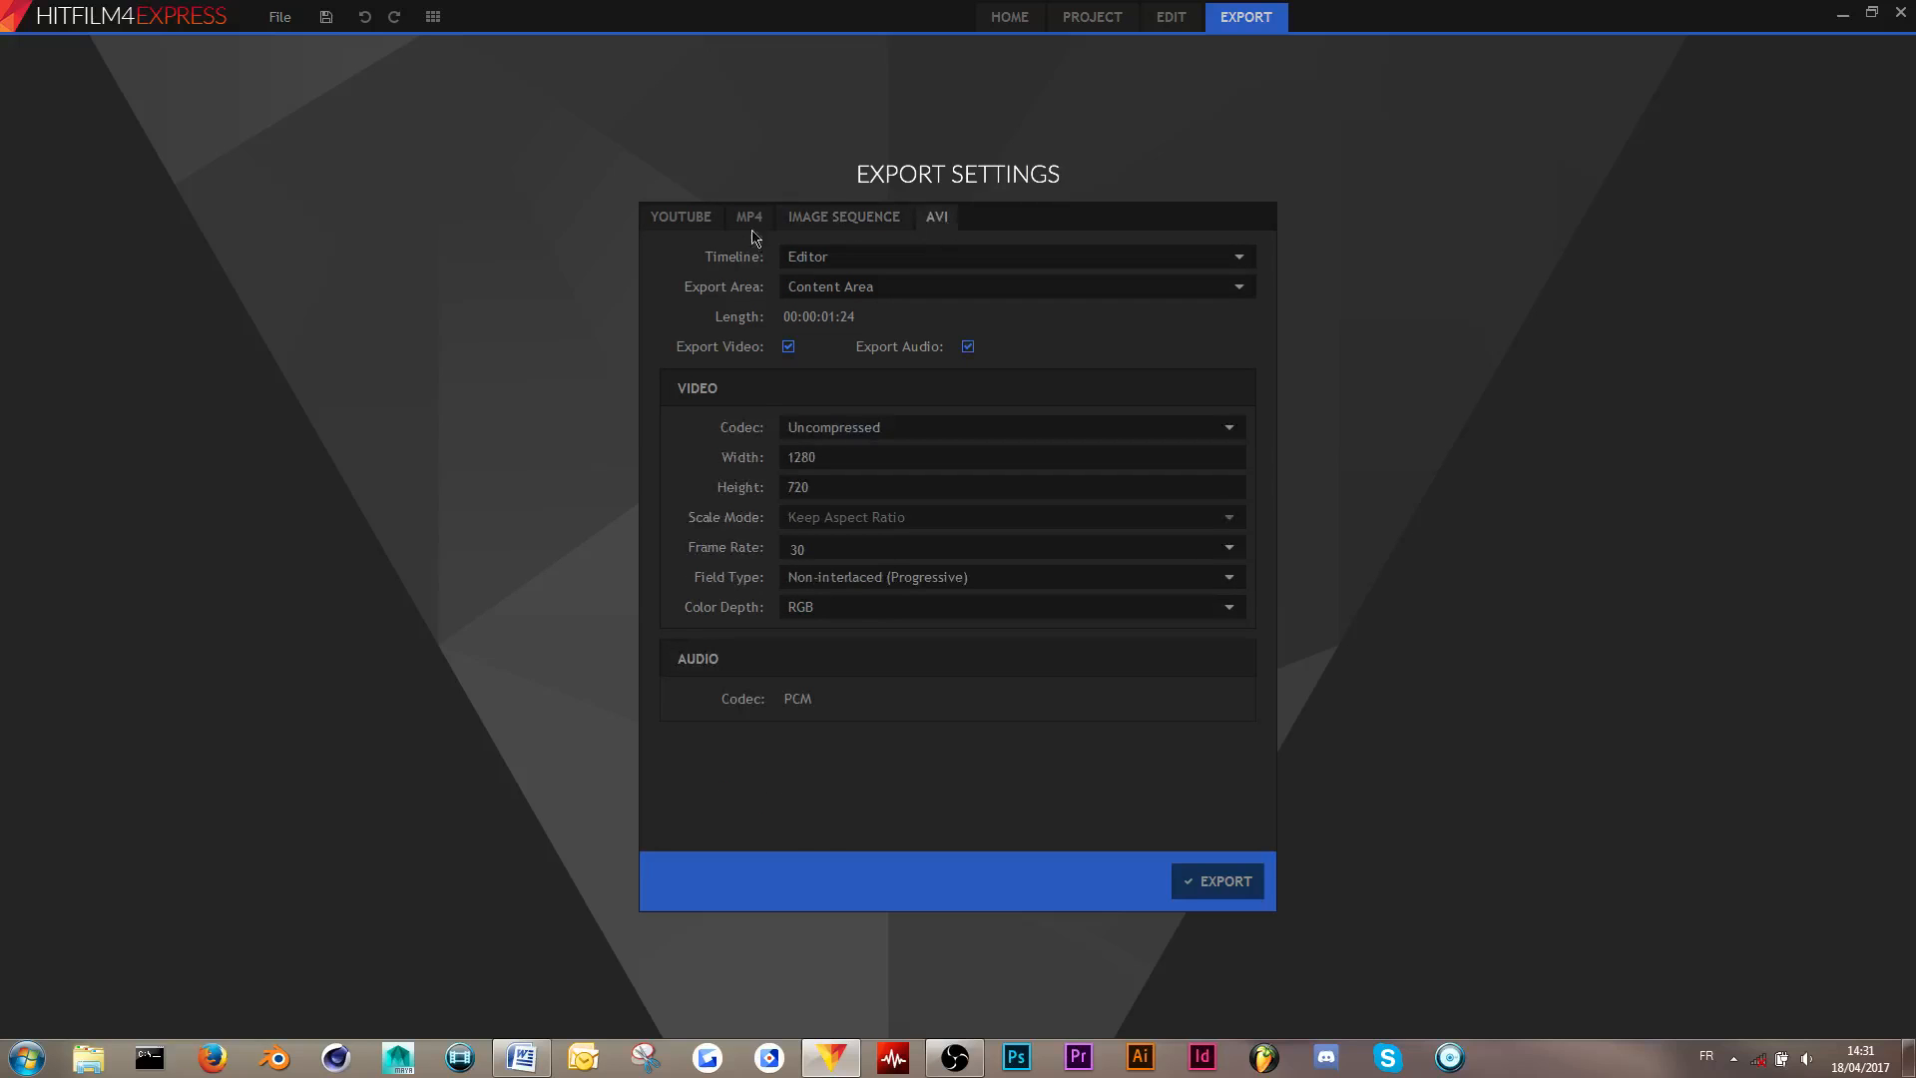
# - Review the MP4 export settings and the codec choices for Image Sequence export
pyautogui.click(753, 219)
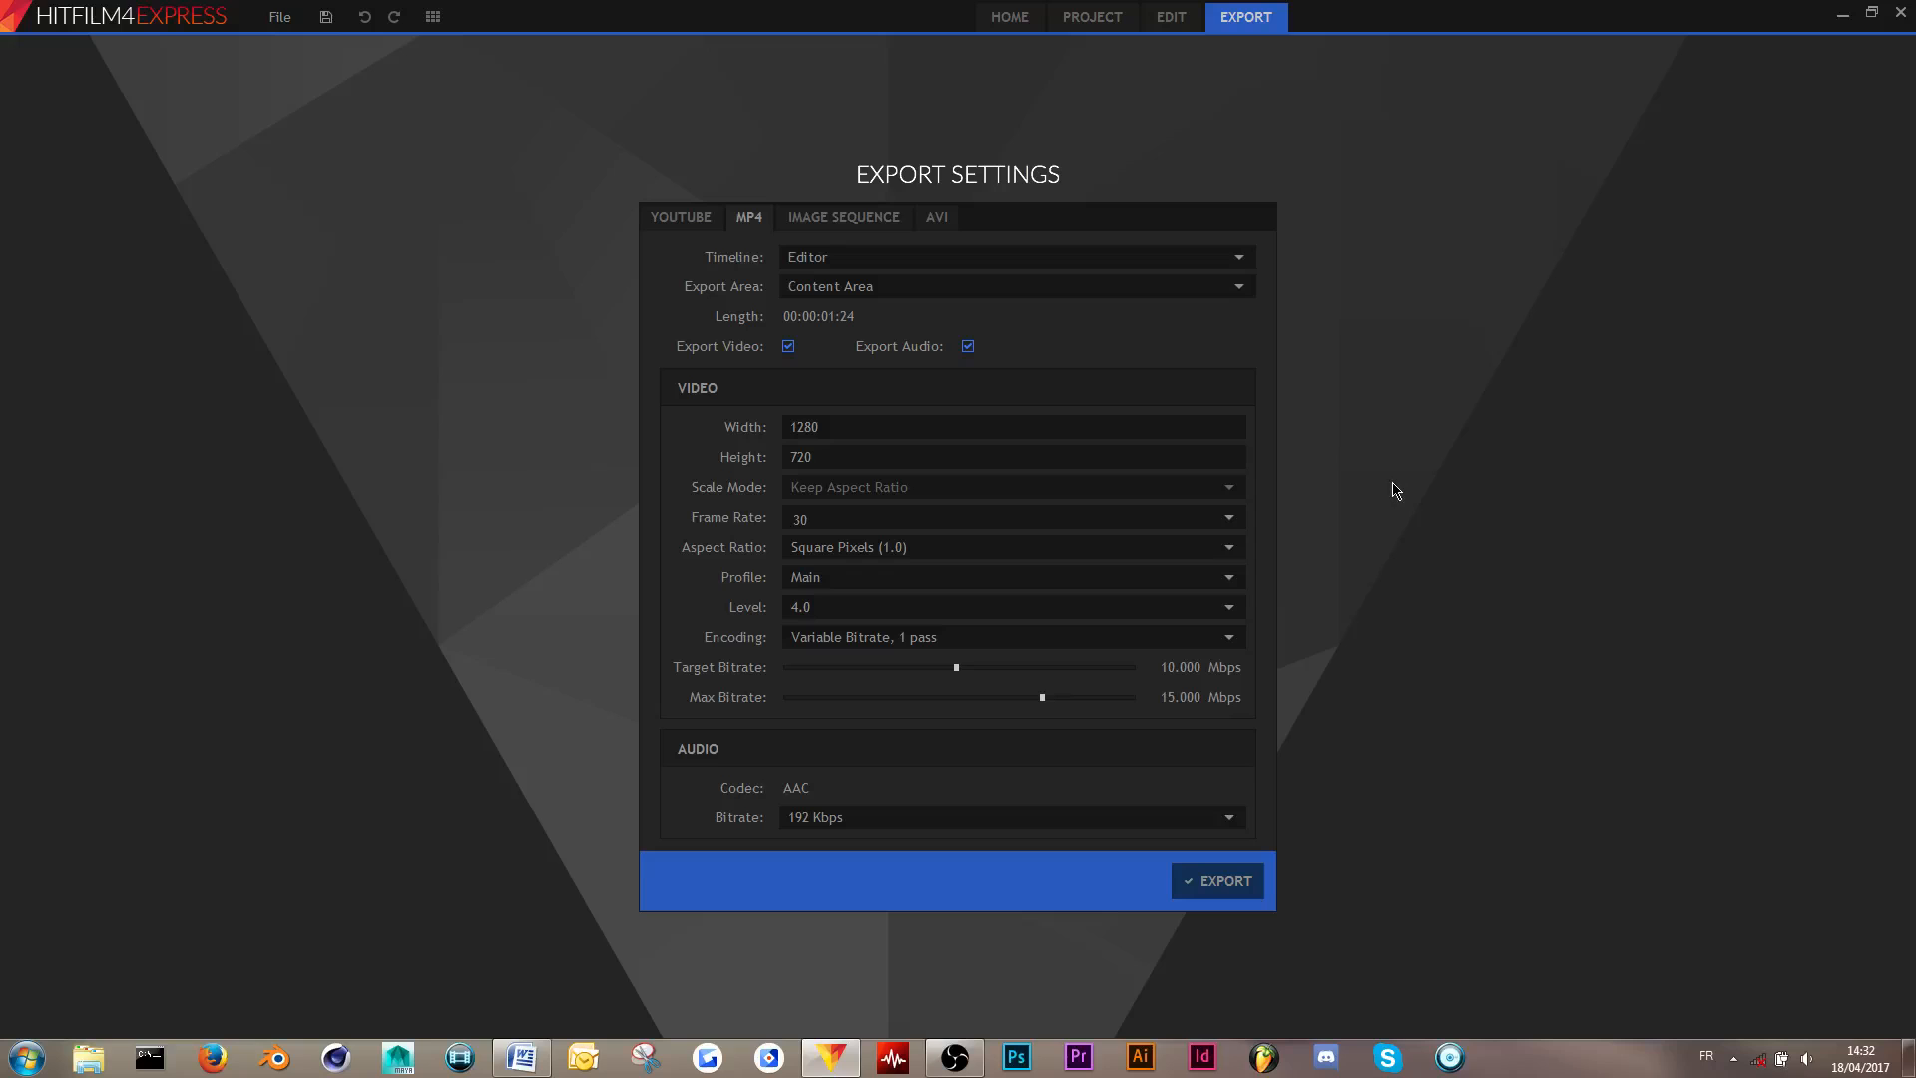
pyautogui.click(846, 218)
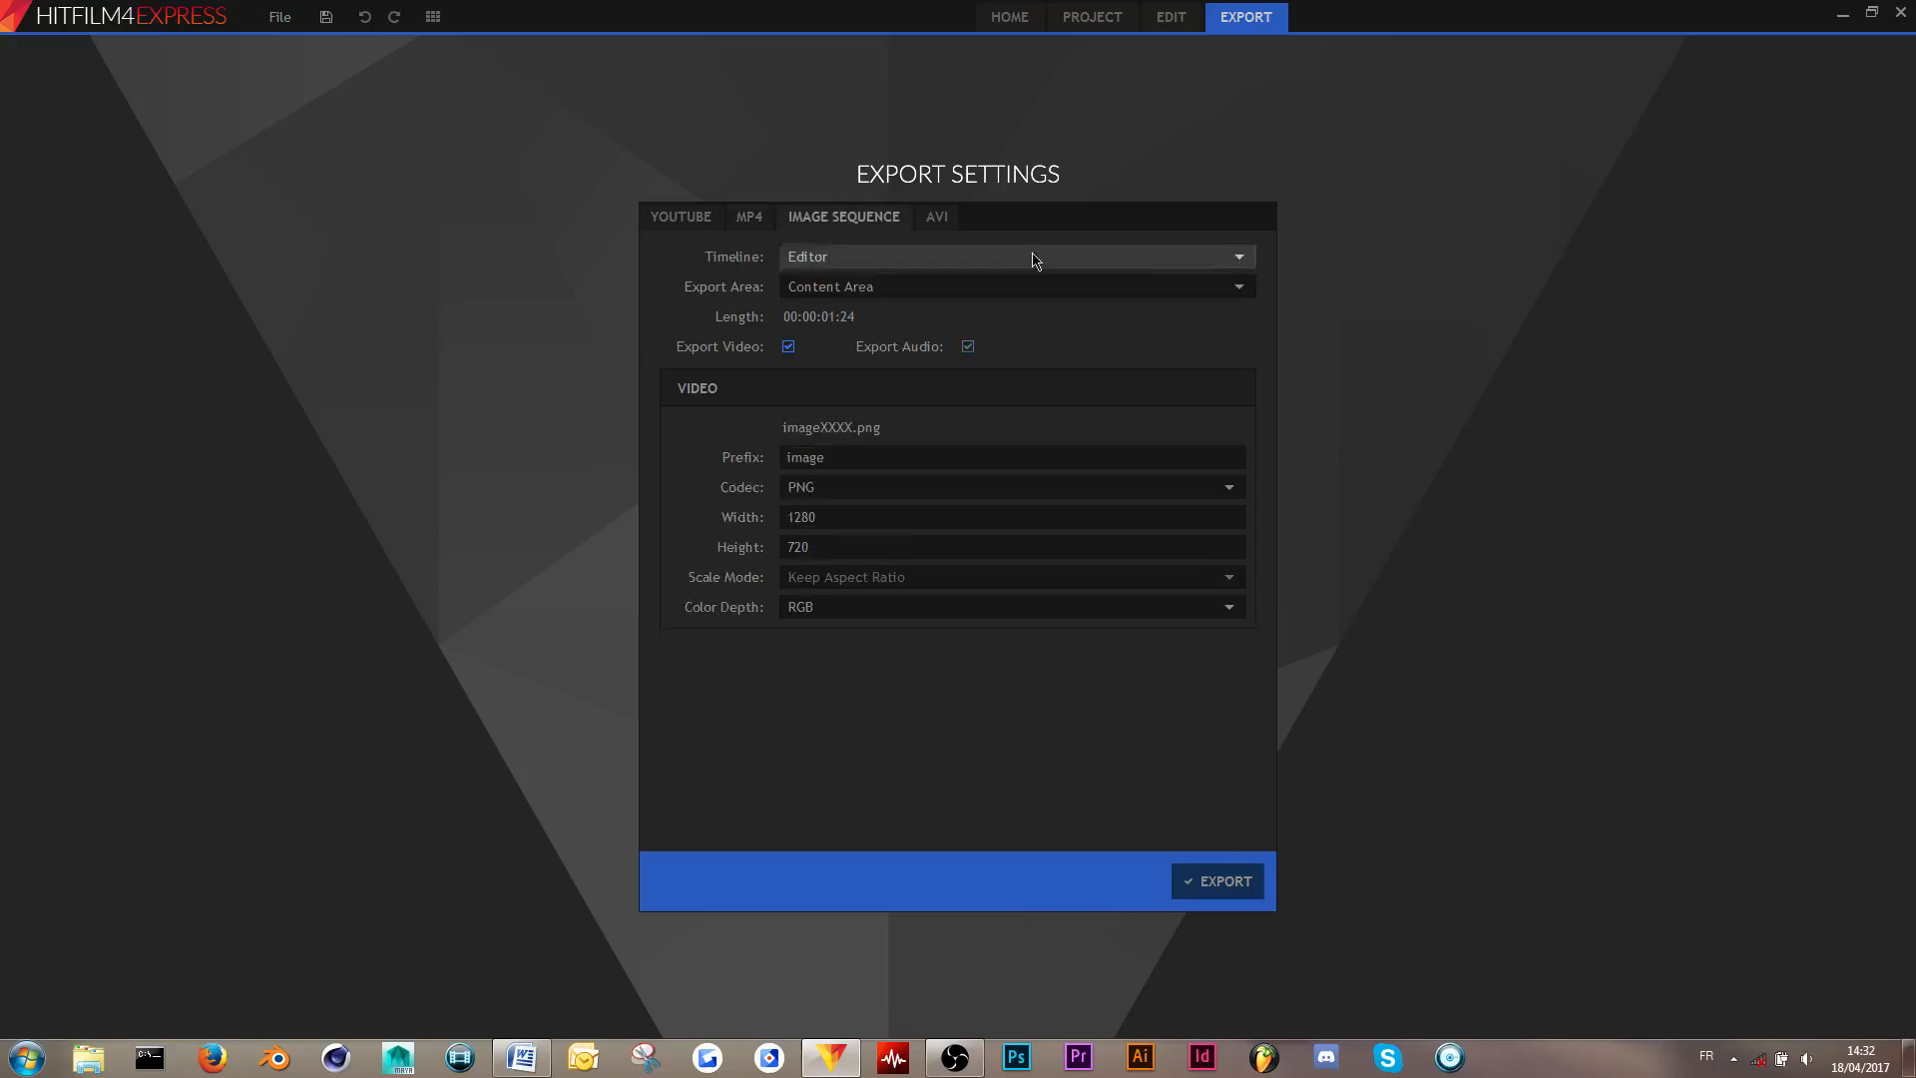
pyautogui.click(864, 489)
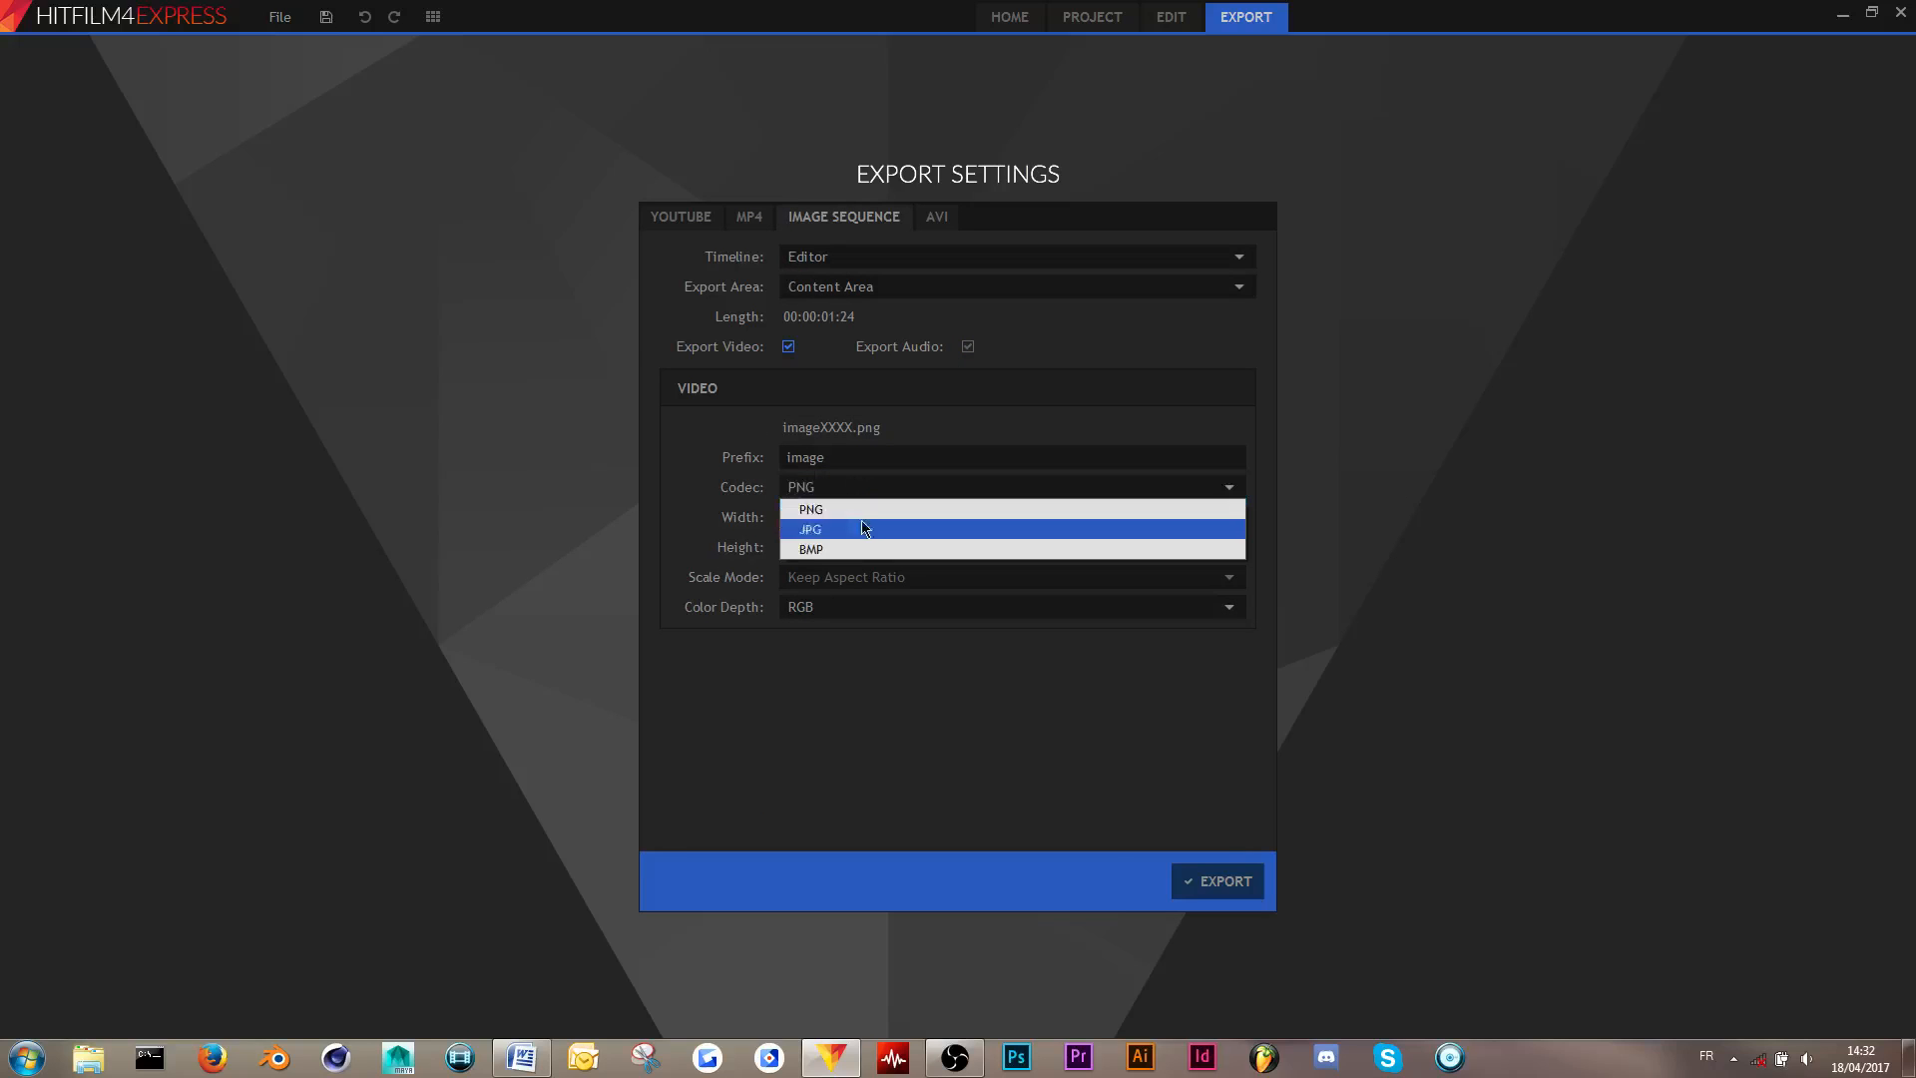
pyautogui.click(1265, 565)
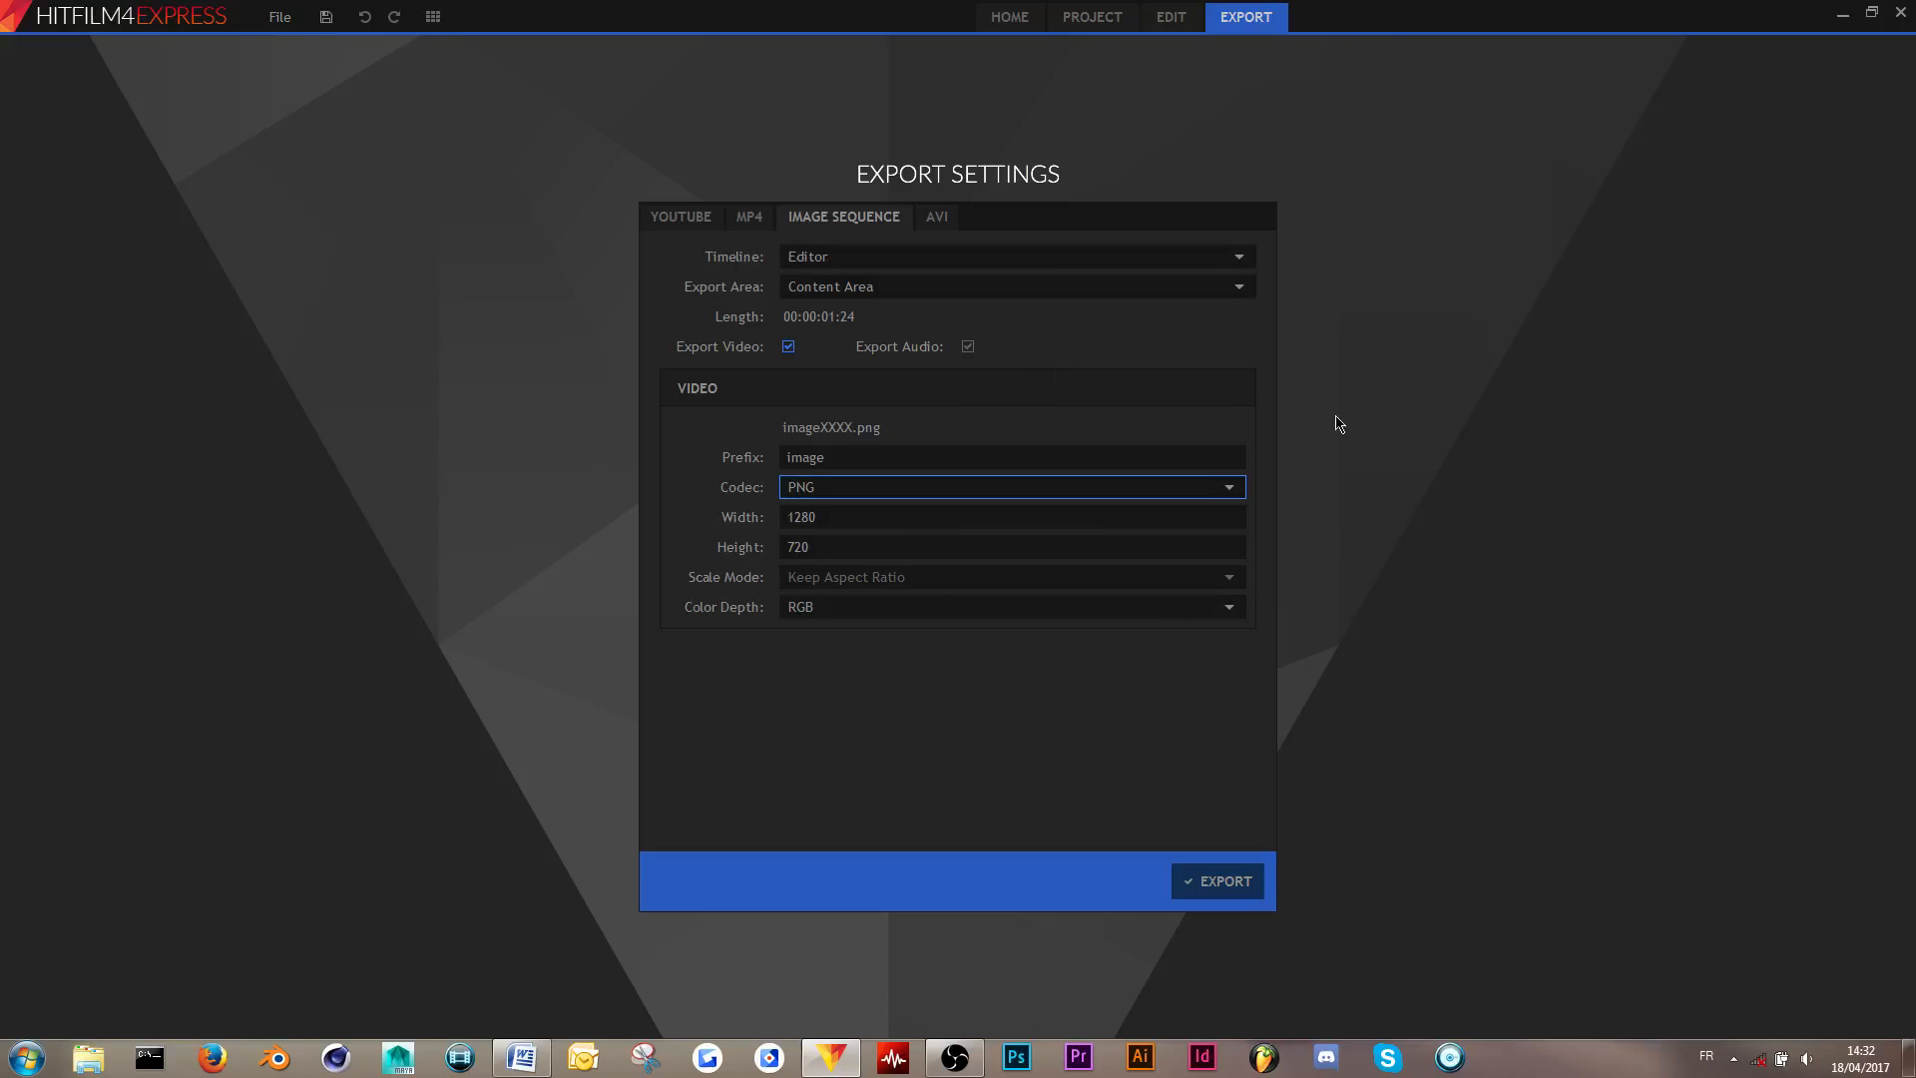
# - Inspect the field type and codec options for AVI export
pyautogui.click(937, 218)
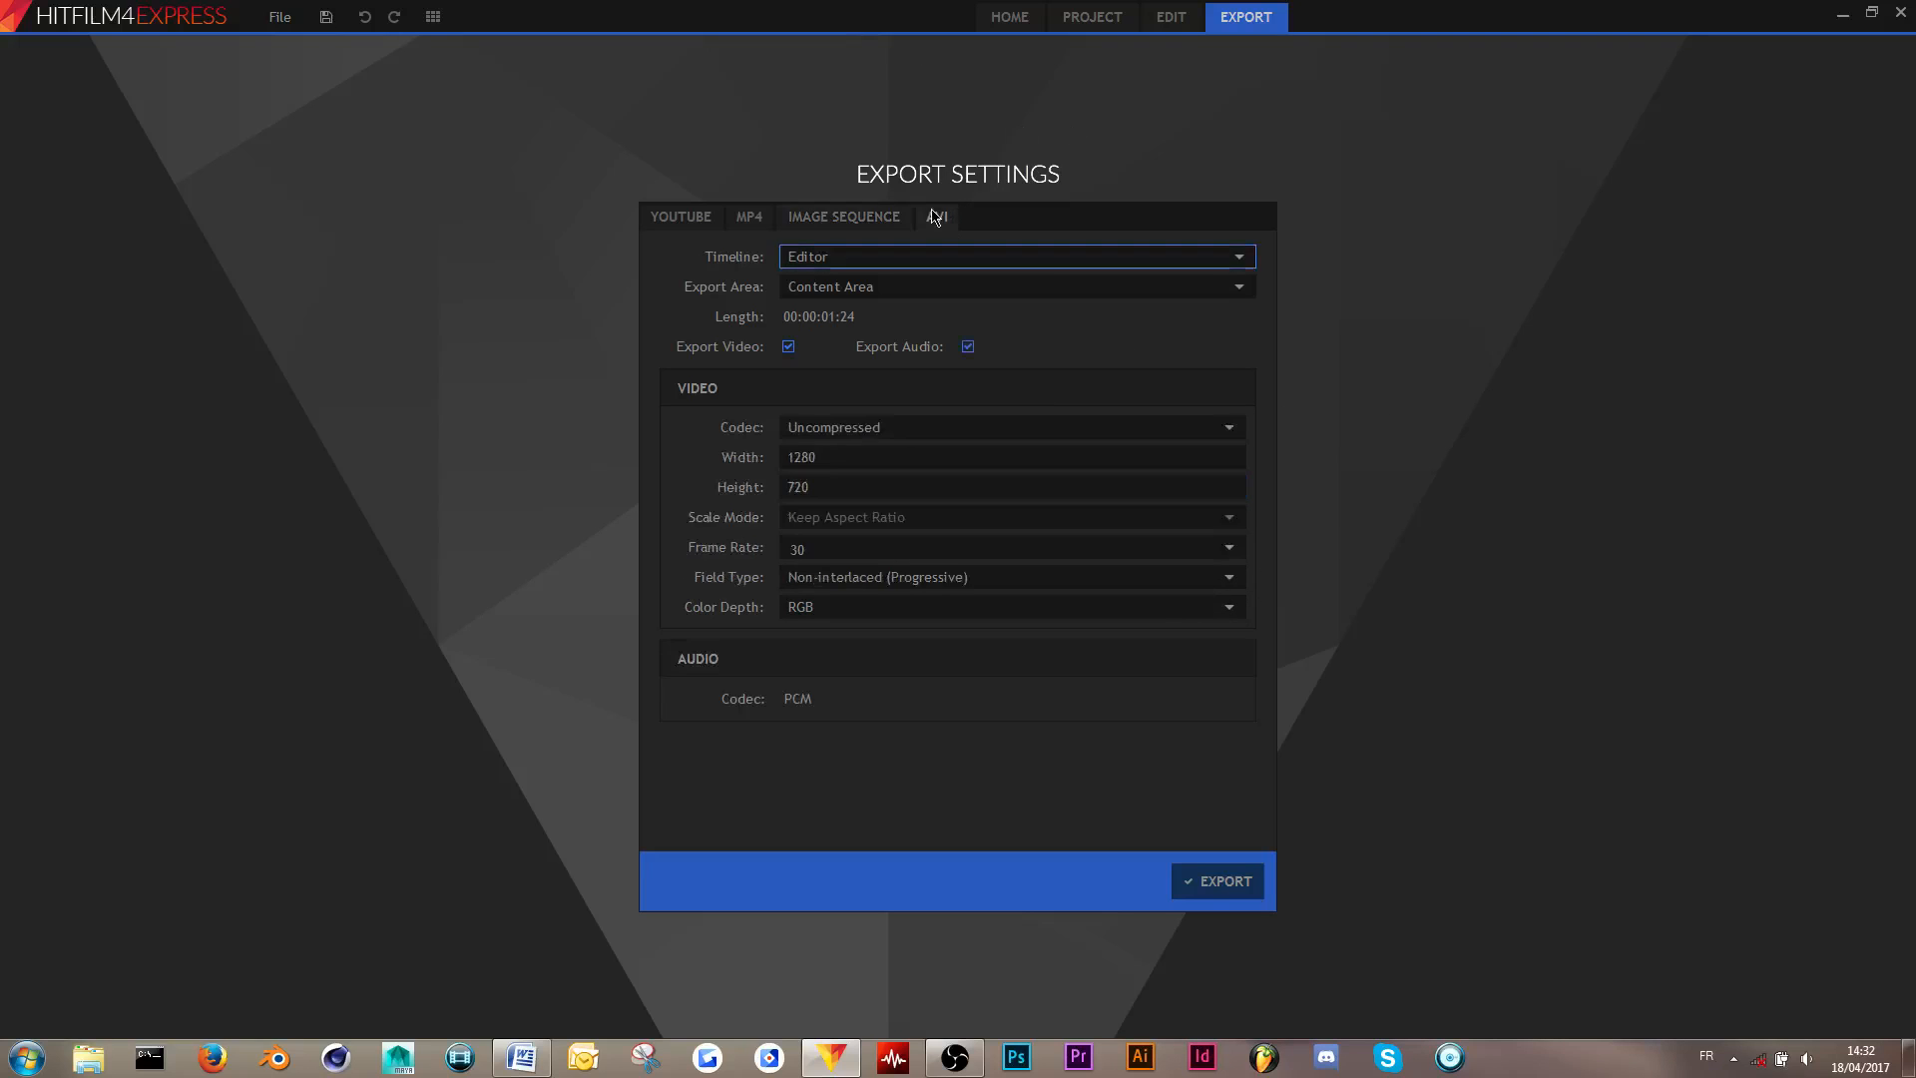
pyautogui.click(909, 577)
pyautogui.click(910, 597)
pyautogui.click(901, 434)
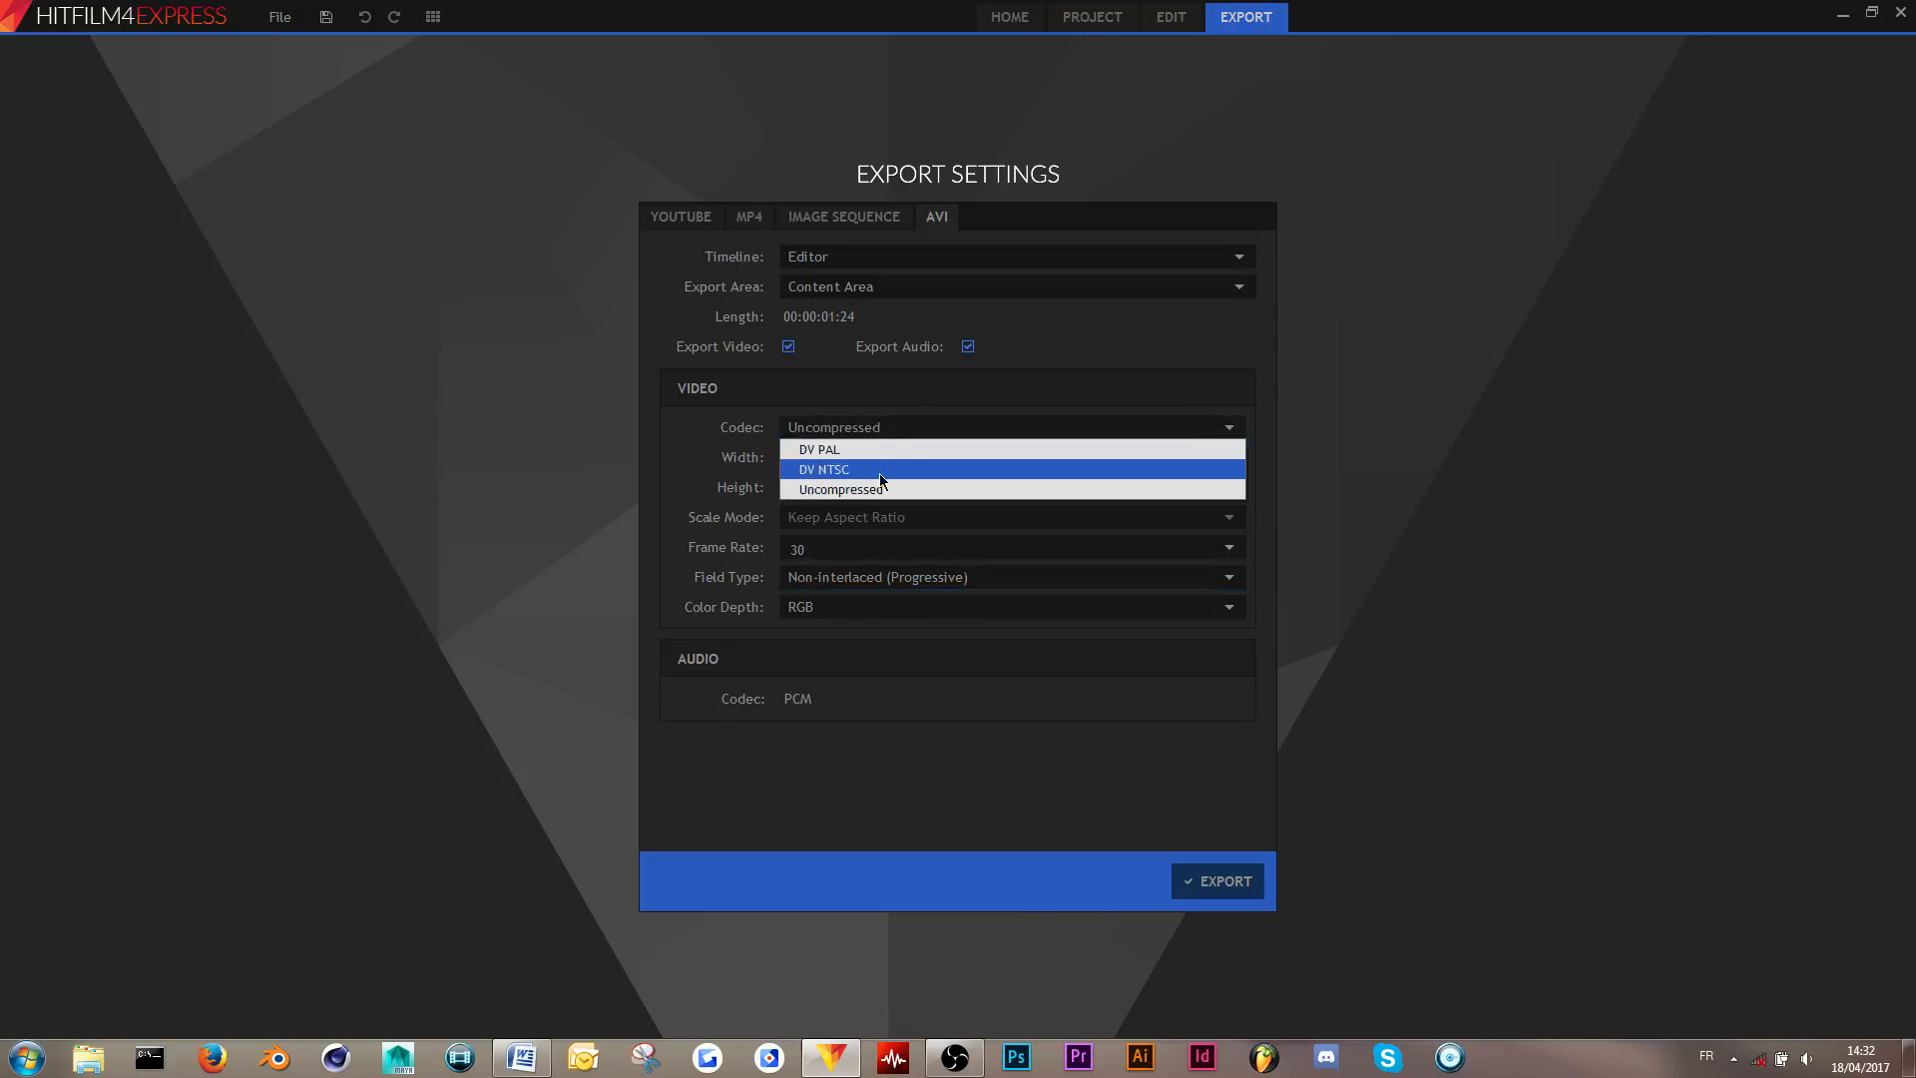
pyautogui.click(859, 409)
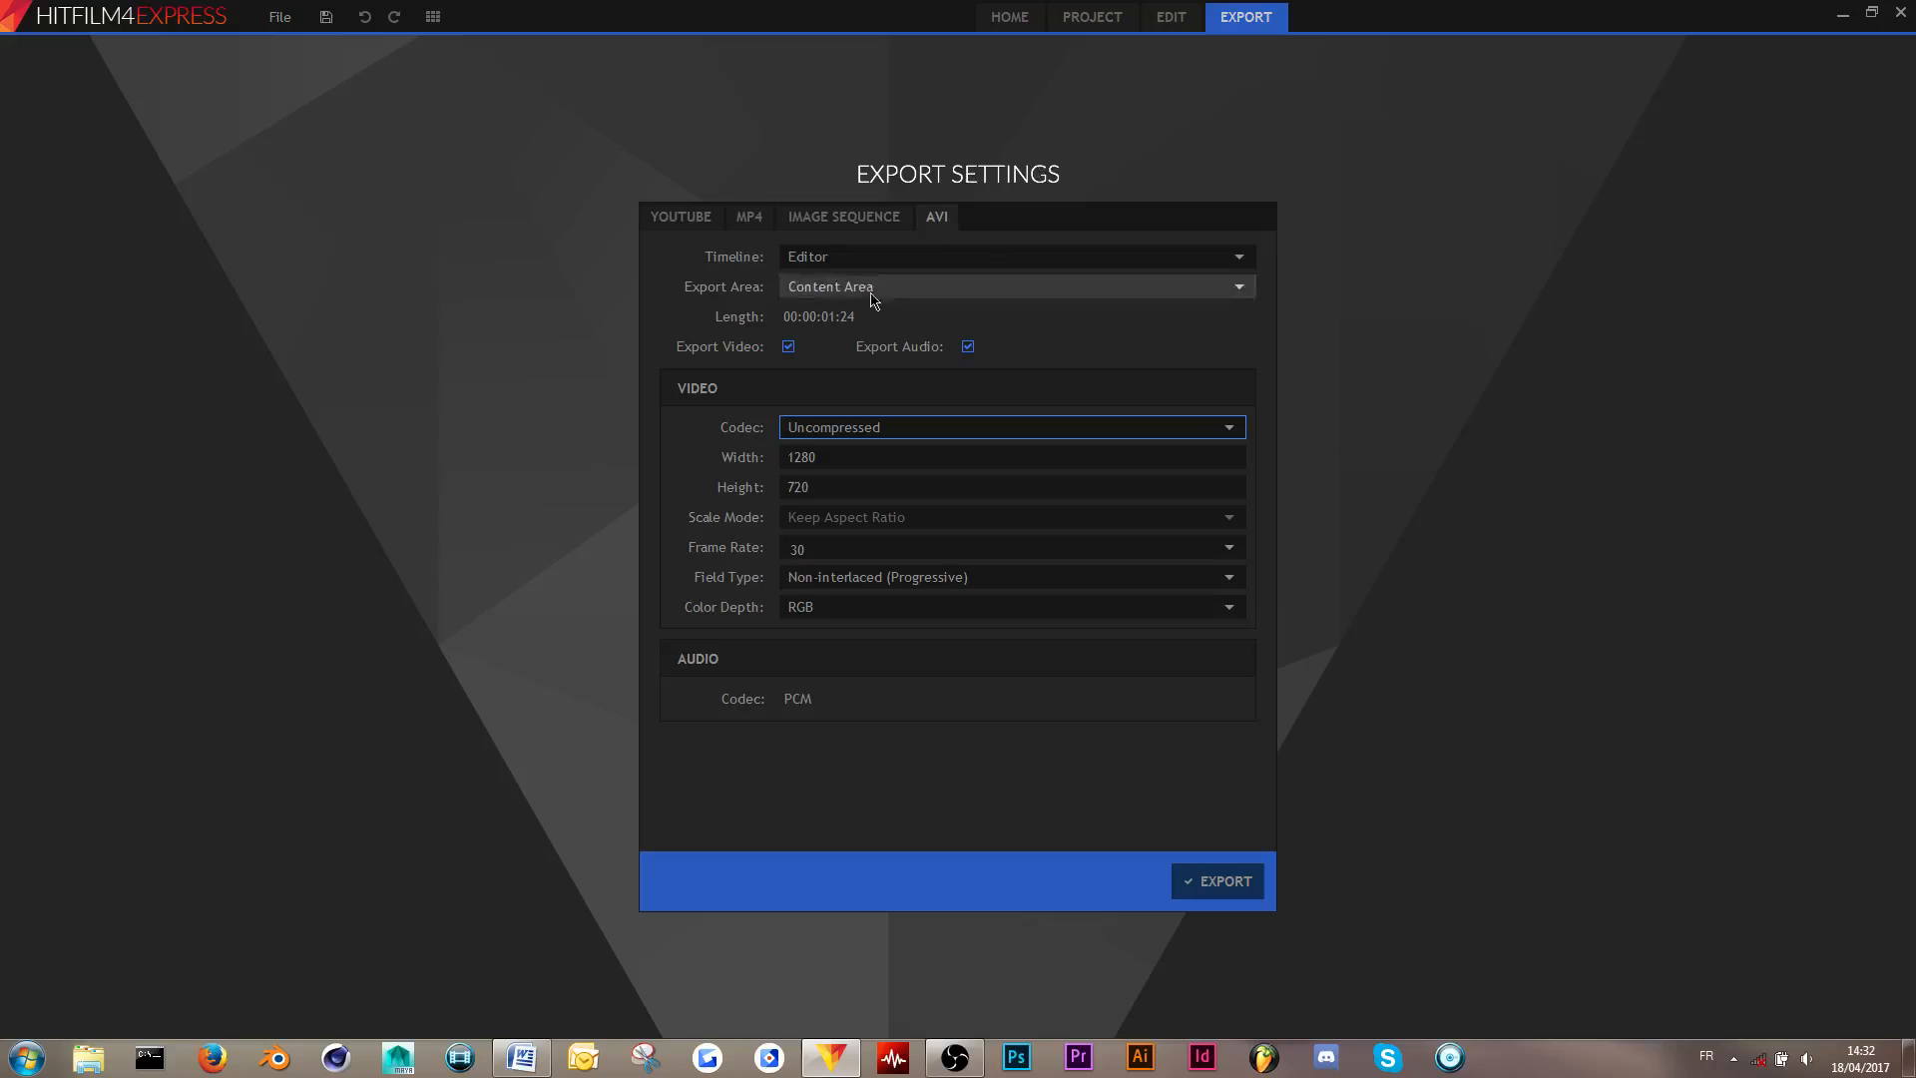
# - Return to the MP4 export settings with Editor as the timeline and Content Area as the export area
pyautogui.click(755, 226)
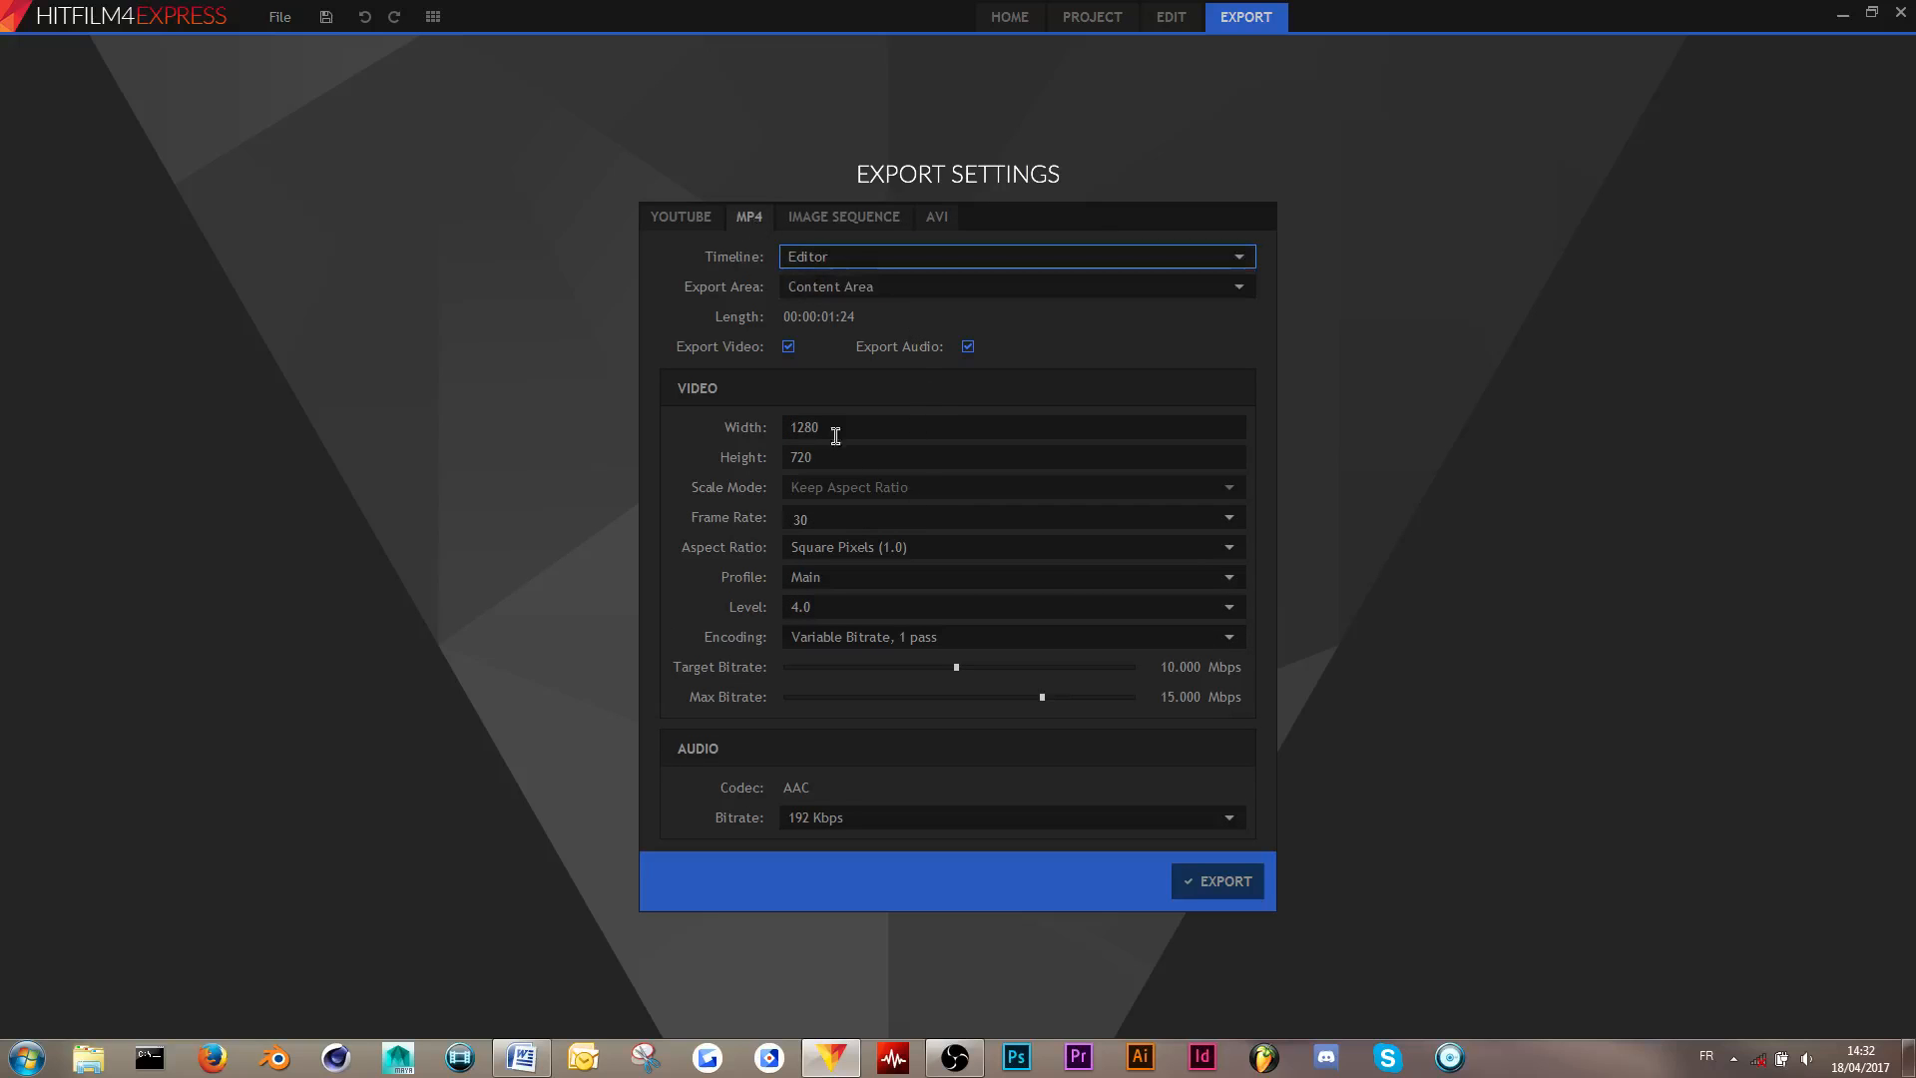
pyautogui.click(880, 255)
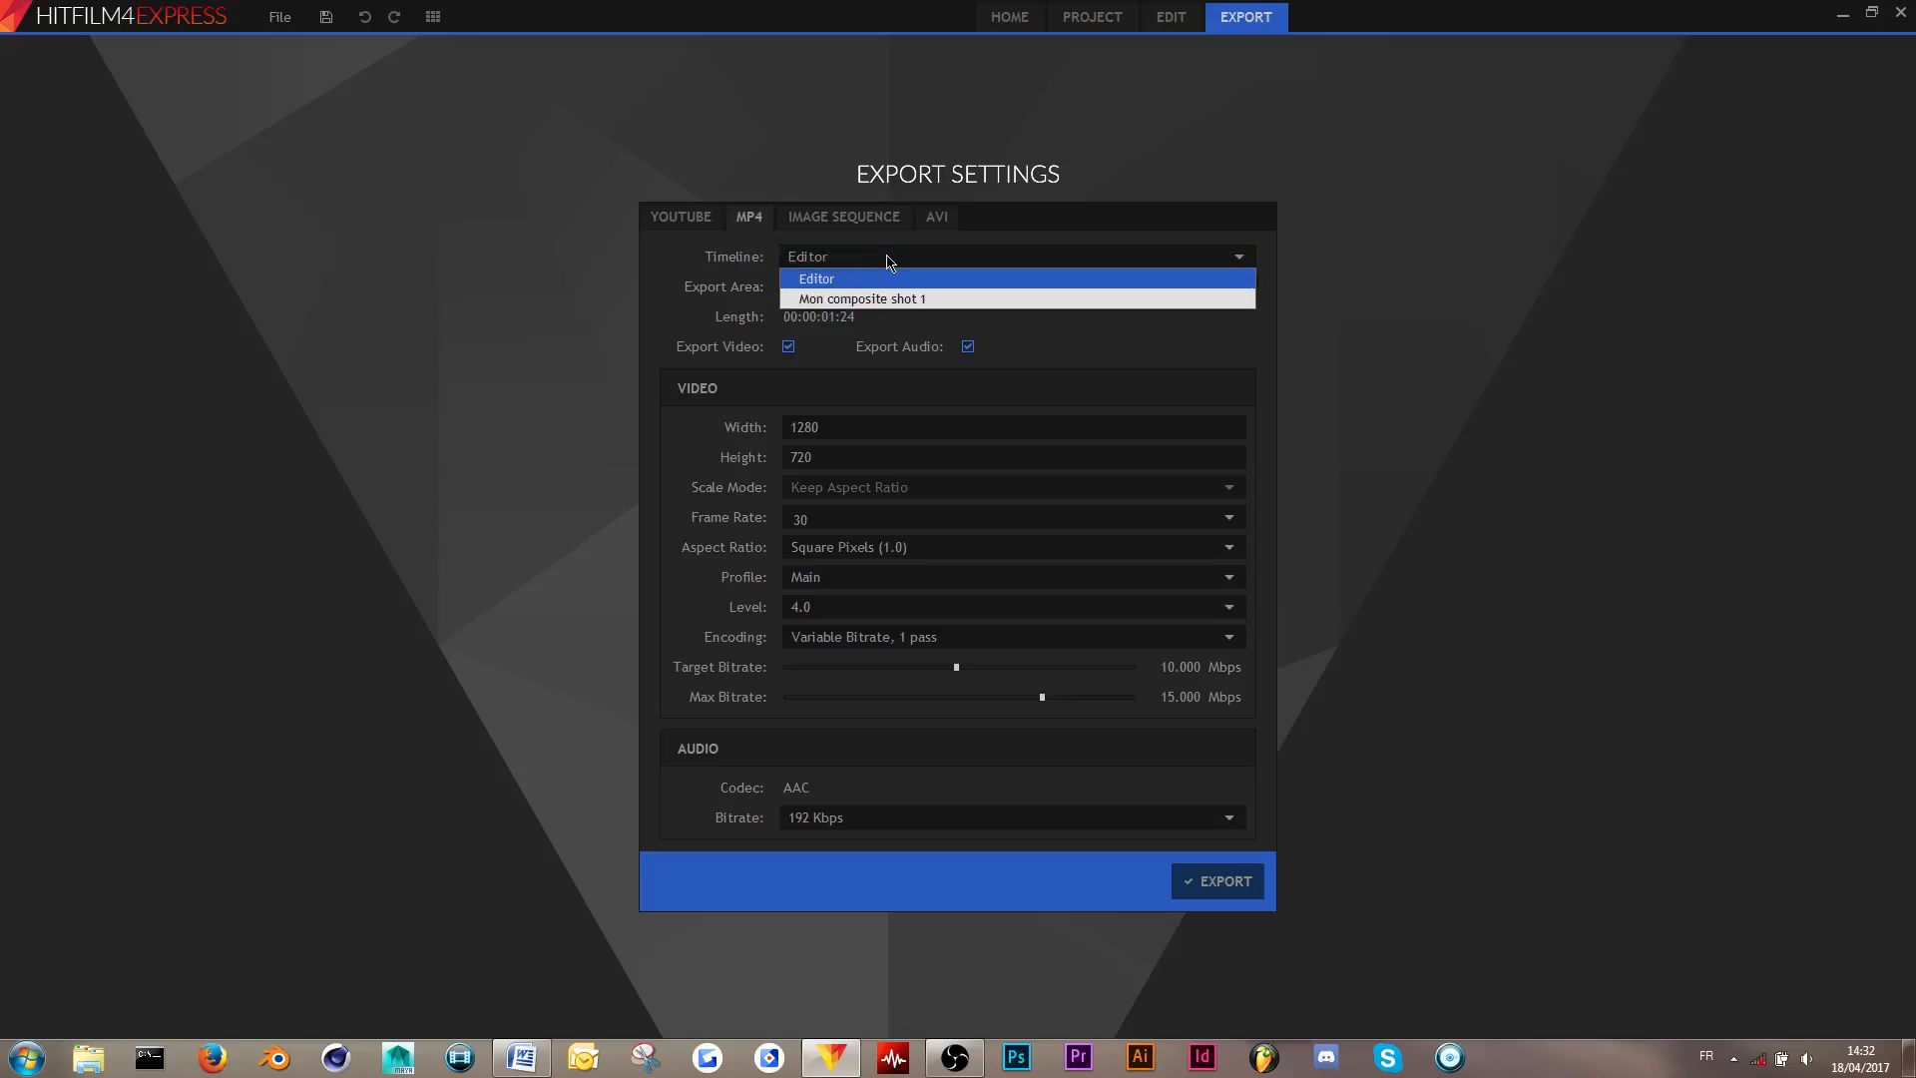
pyautogui.click(750, 271)
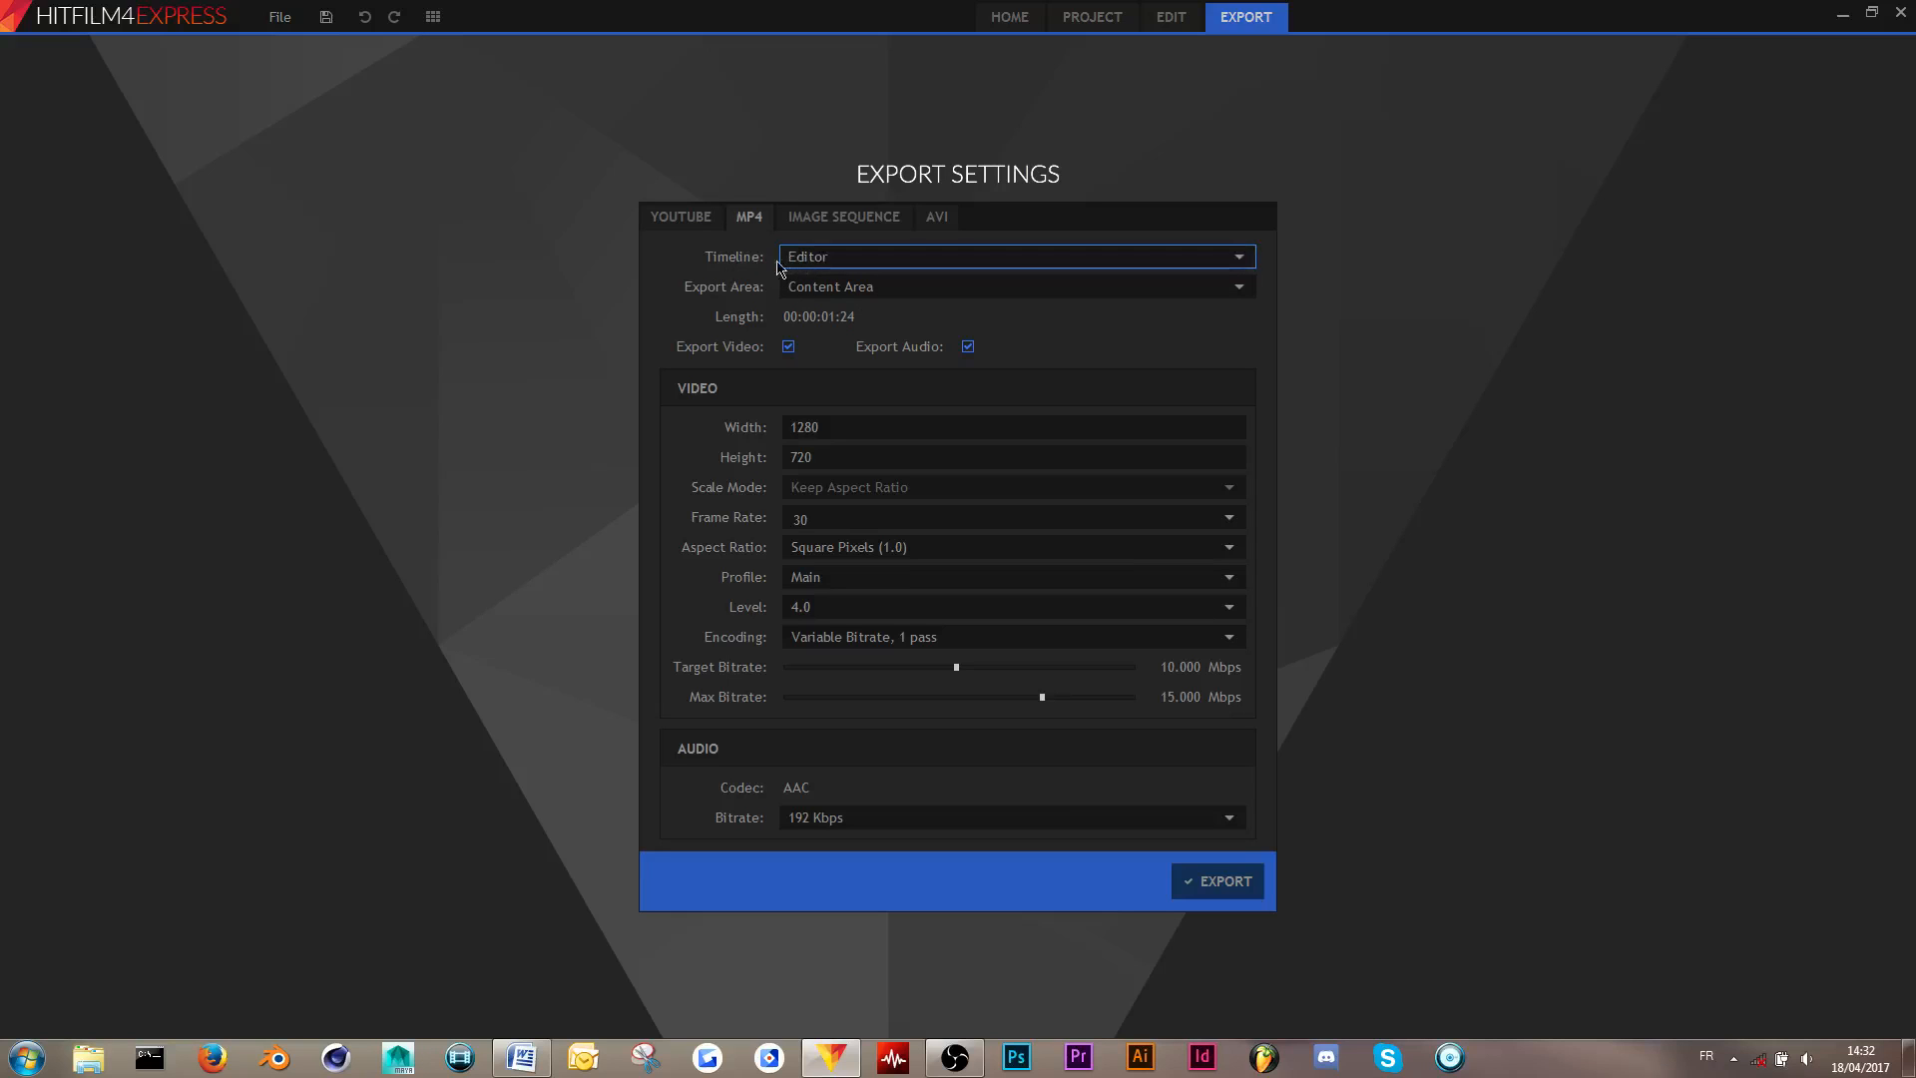
pyautogui.click(821, 263)
pyautogui.click(819, 280)
pyautogui.click(820, 294)
pyautogui.click(824, 294)
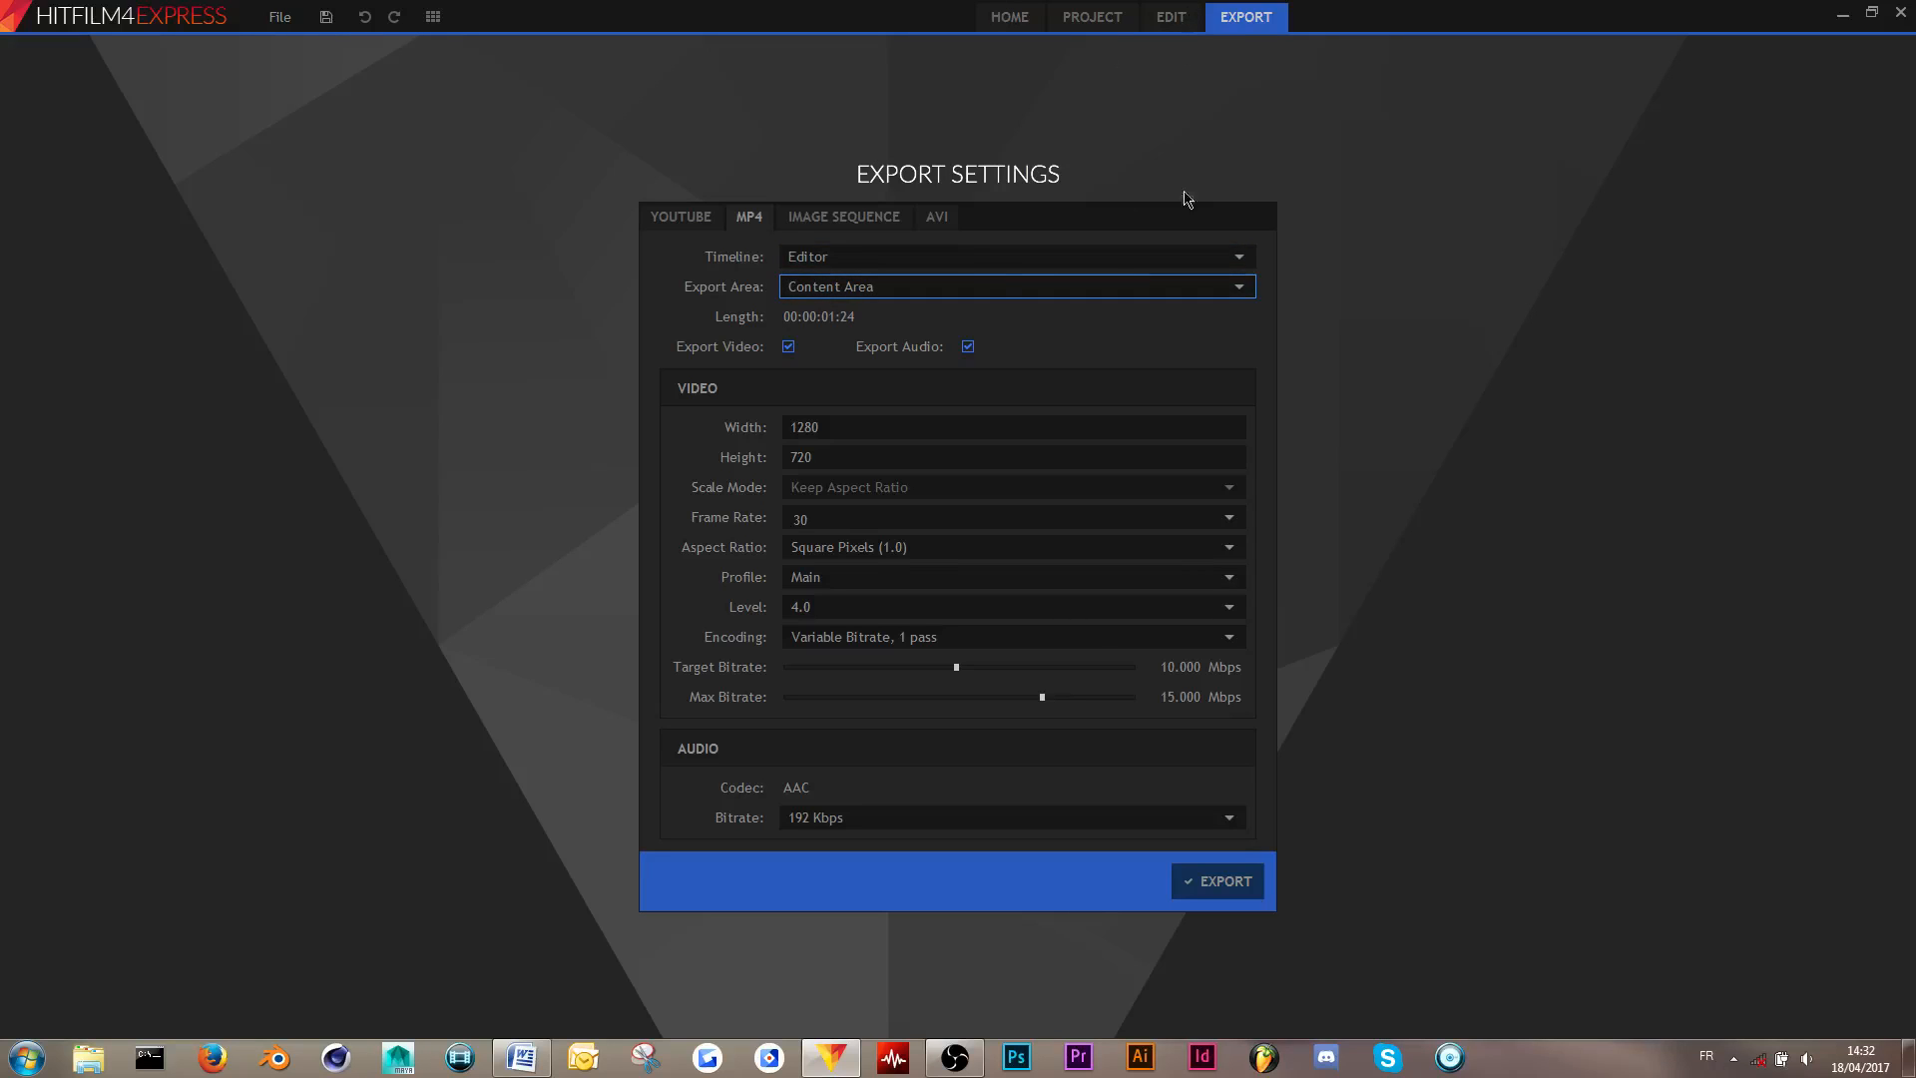
# - Try Entire Timeline as the MP4 export area and return it to Content Area
pyautogui.click(958, 290)
pyautogui.click(950, 307)
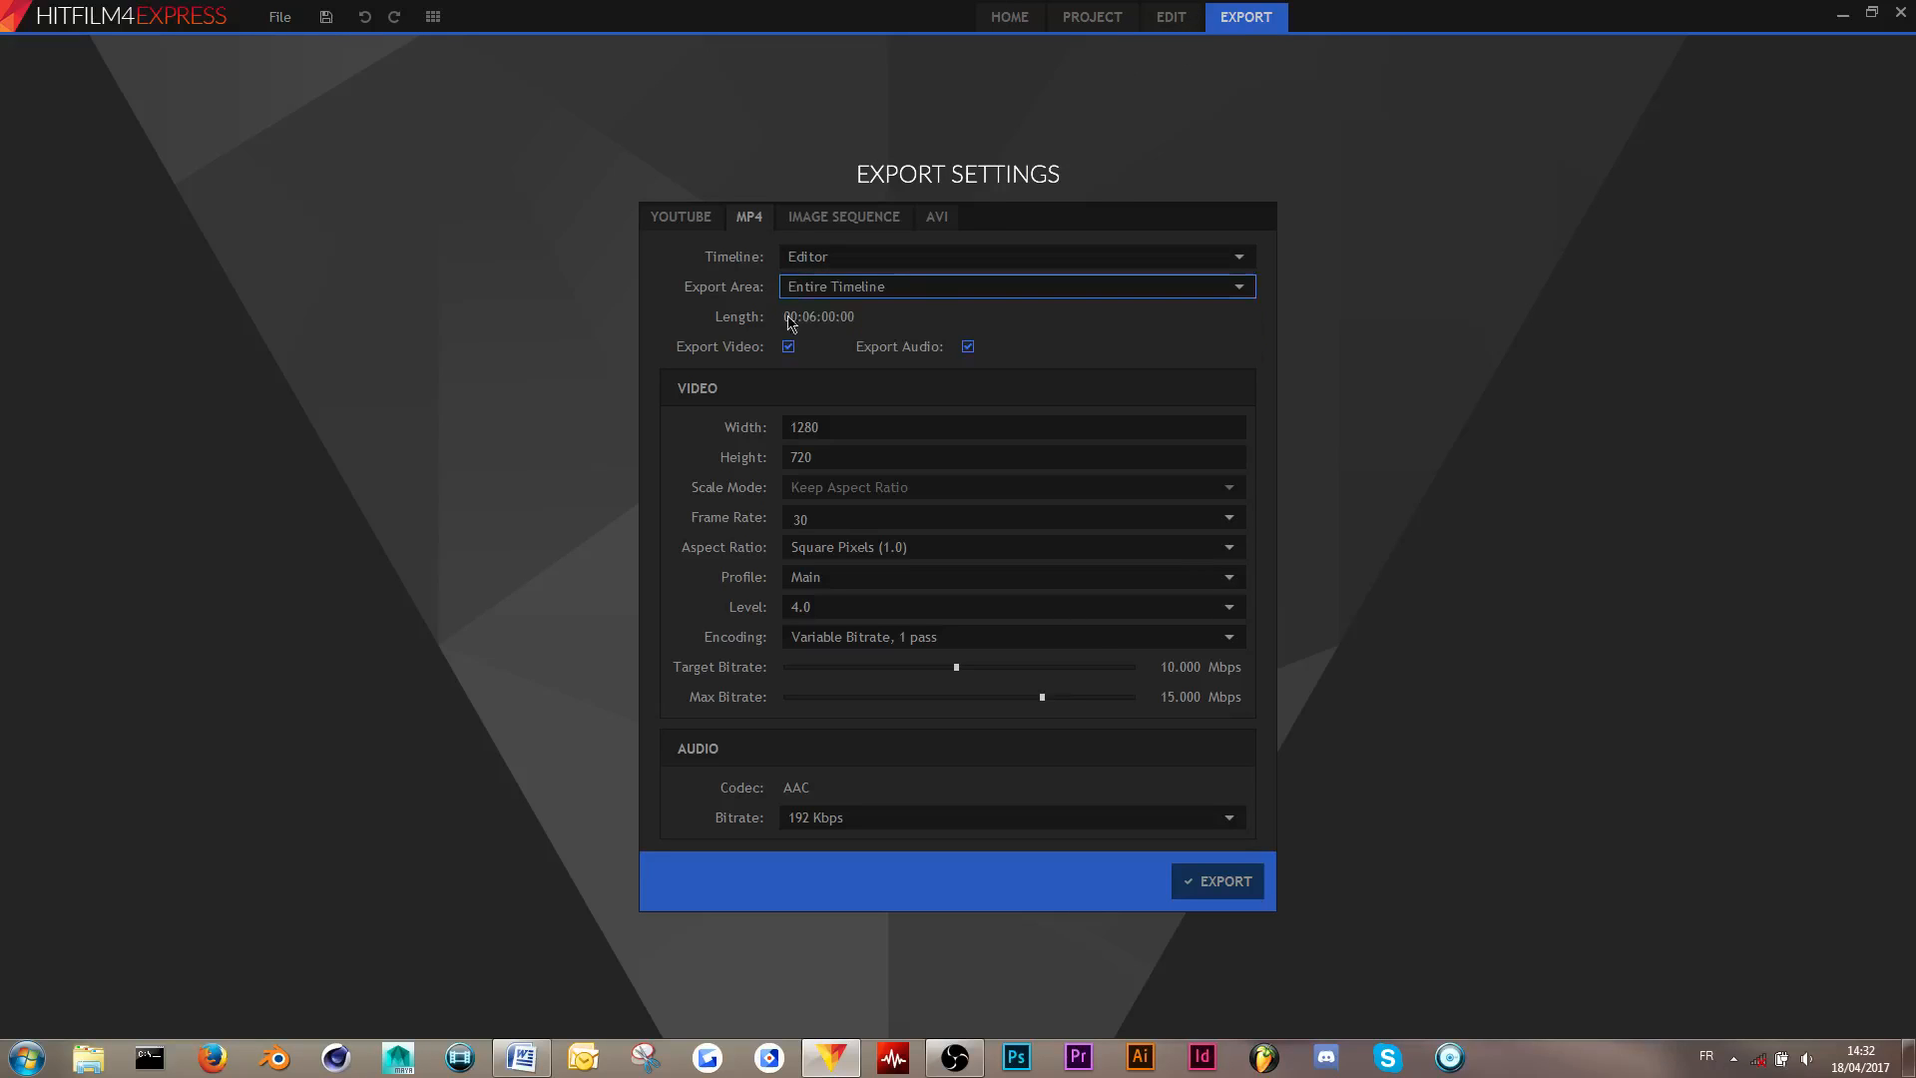
pyautogui.click(865, 291)
pyautogui.click(885, 346)
# - Turn off audio export for the MP4 and review its width, frame rate, level and encoding settings
pyautogui.click(967, 347)
pyautogui.click(828, 428)
pyautogui.click(834, 517)
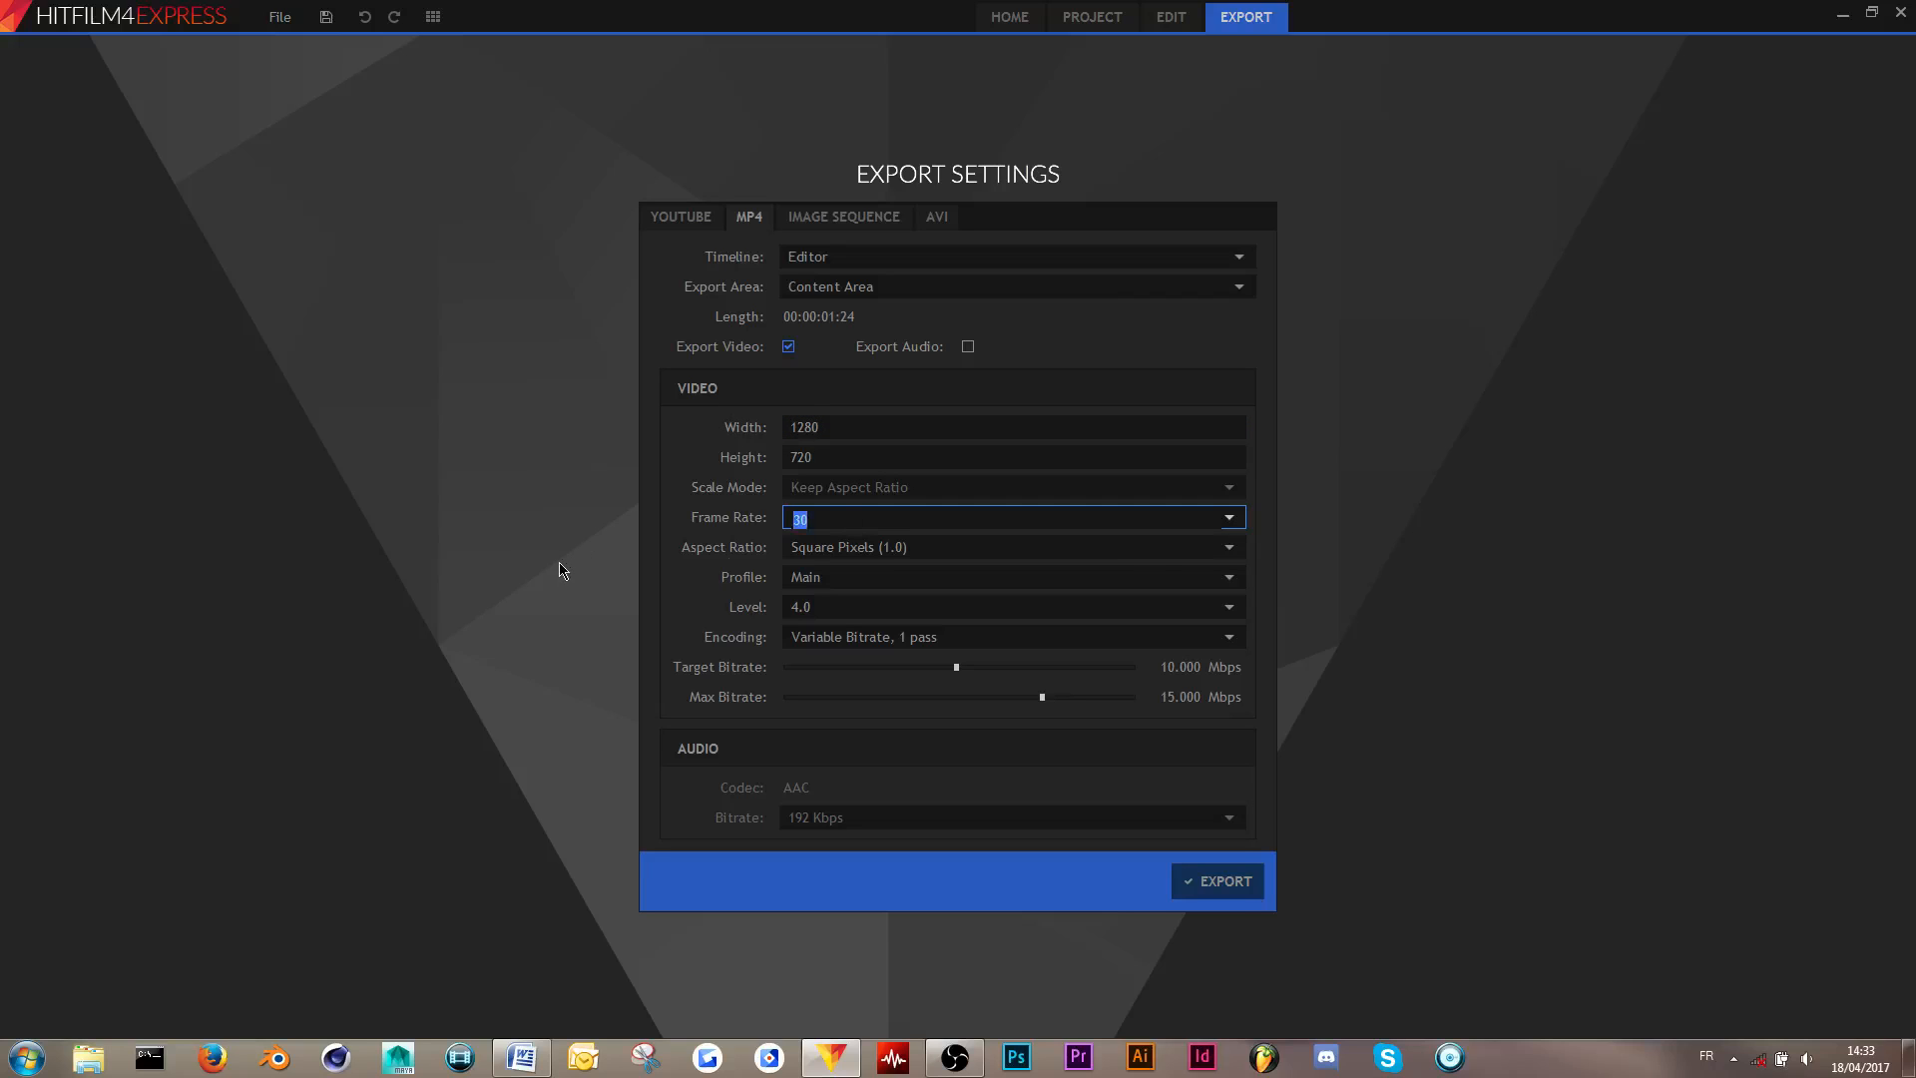
pyautogui.click(803, 608)
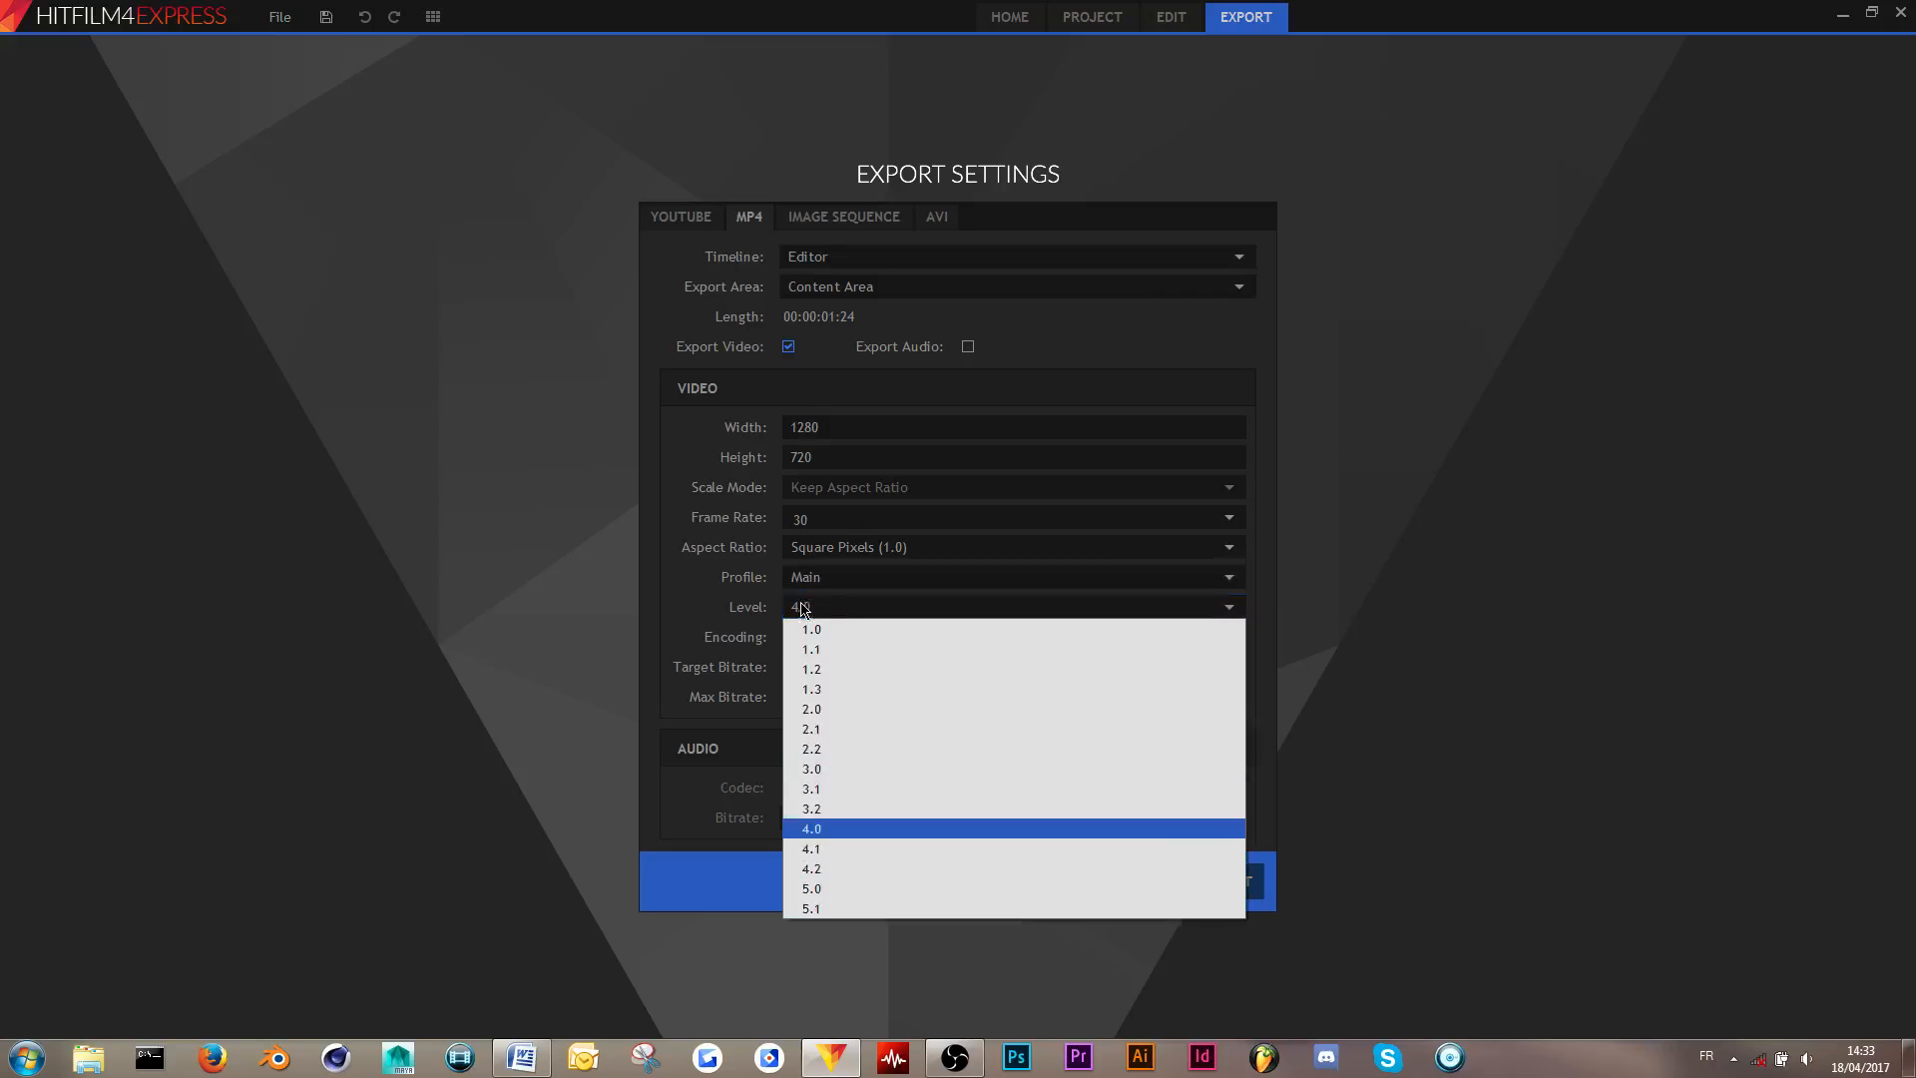
pyautogui.click(860, 611)
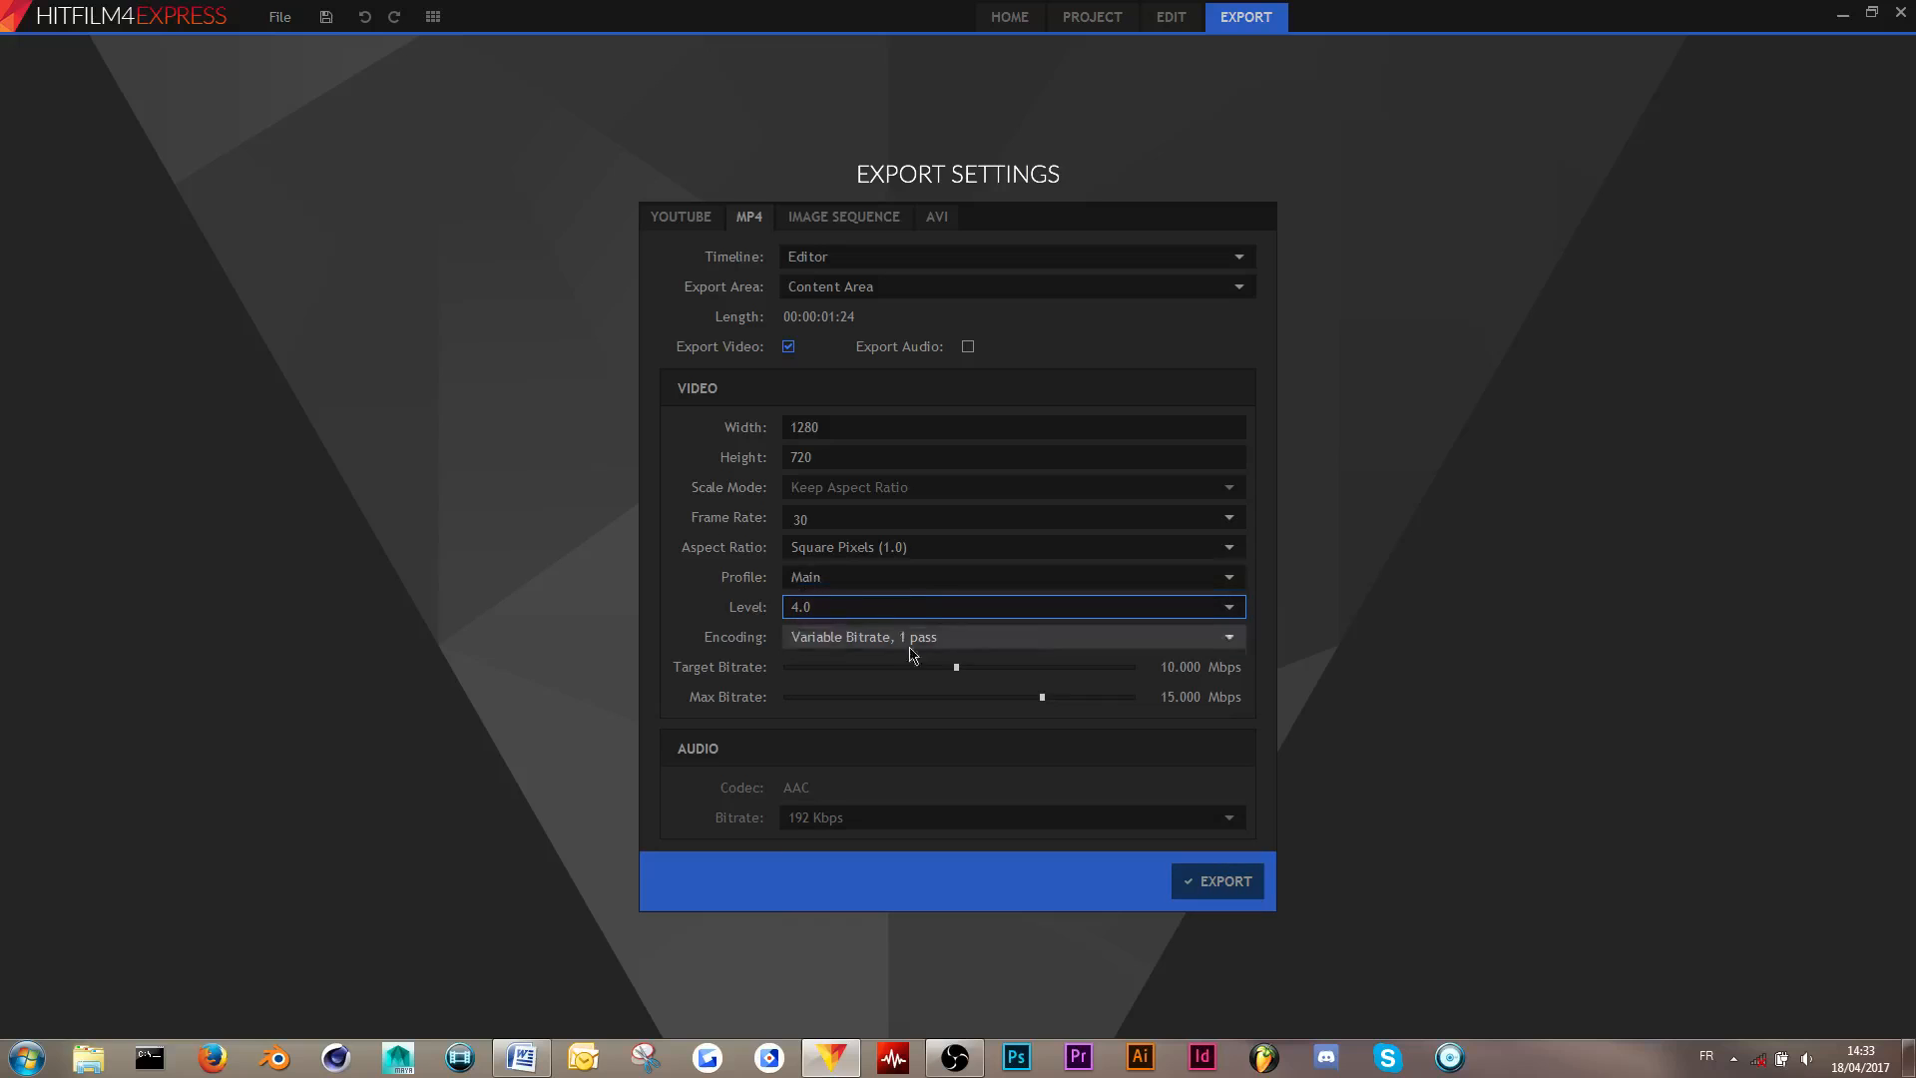
pyautogui.click(864, 640)
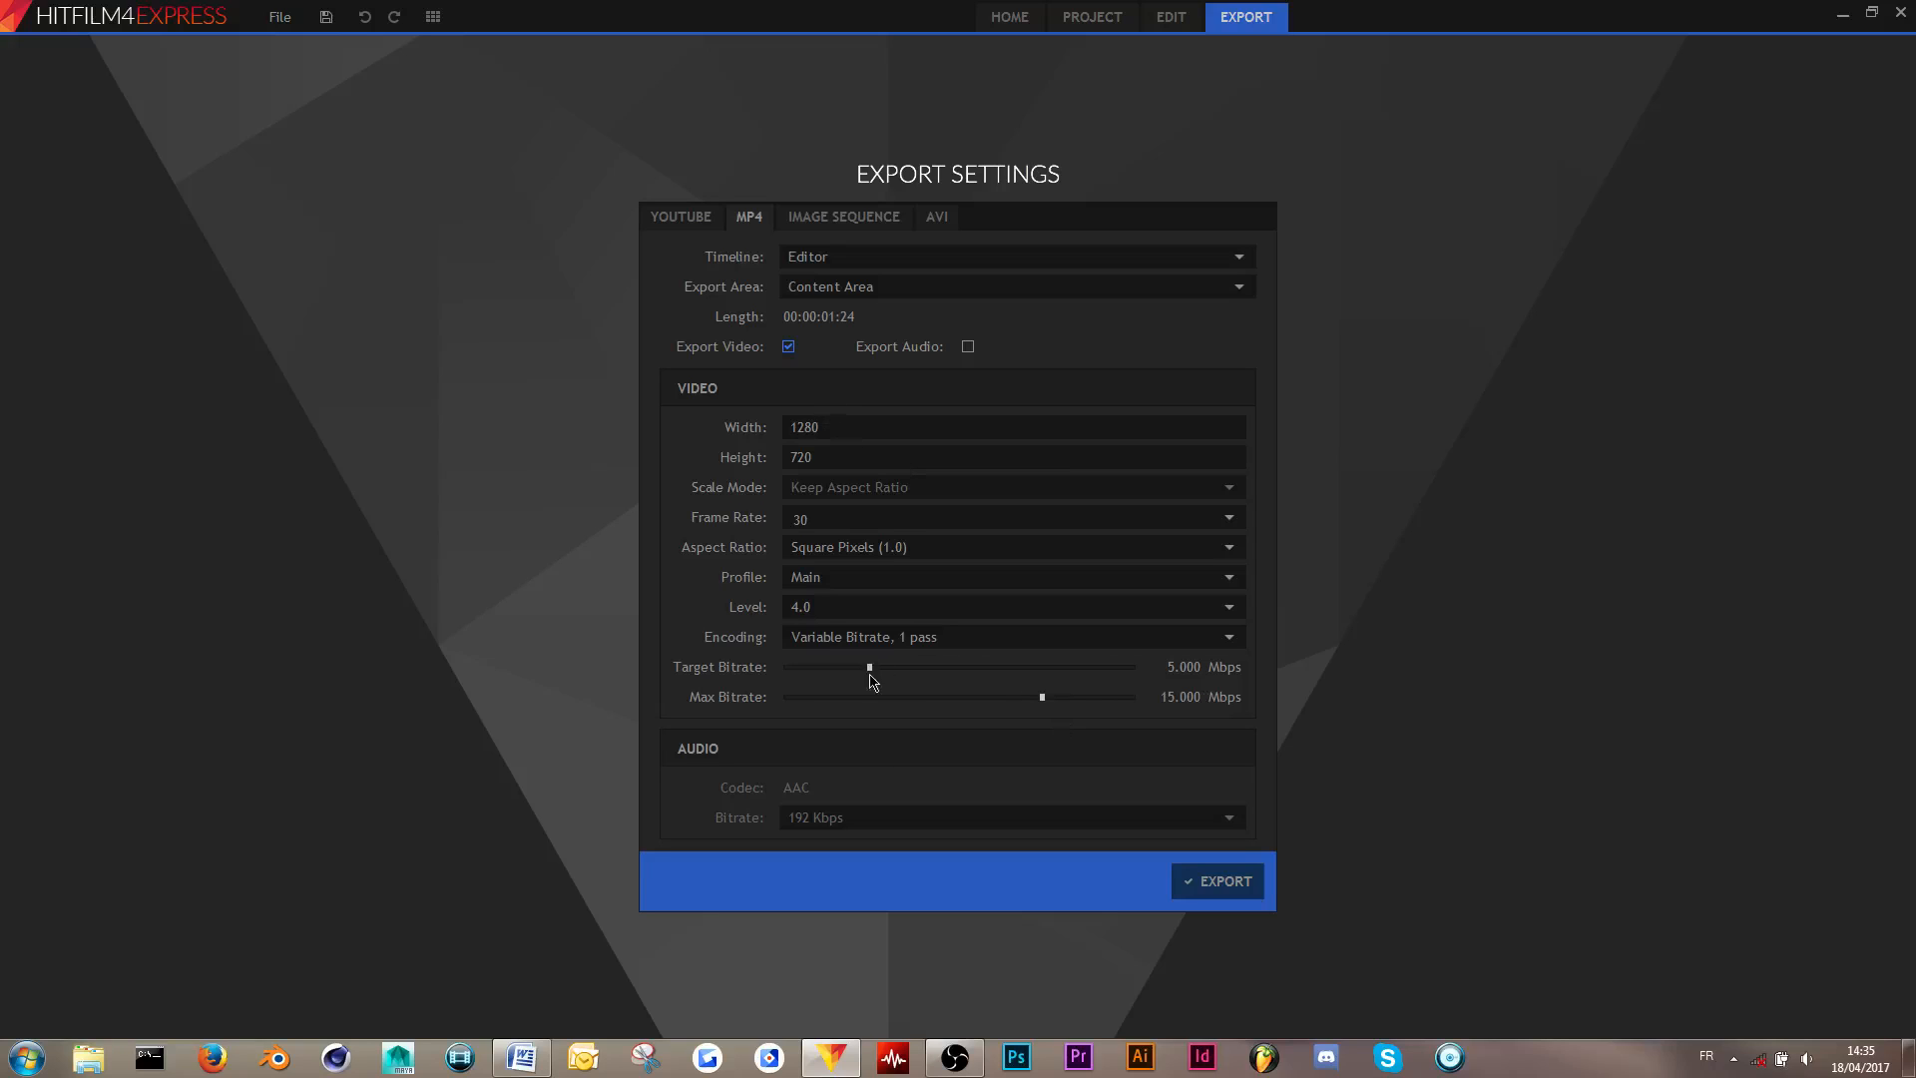
# - Lower the MP4 target bitrate to about 2.767 Mbps and the max bitrate to about 4.550 Mbps
pyautogui.moveTo(1042, 697); pyautogui.dragTo(839, 675)
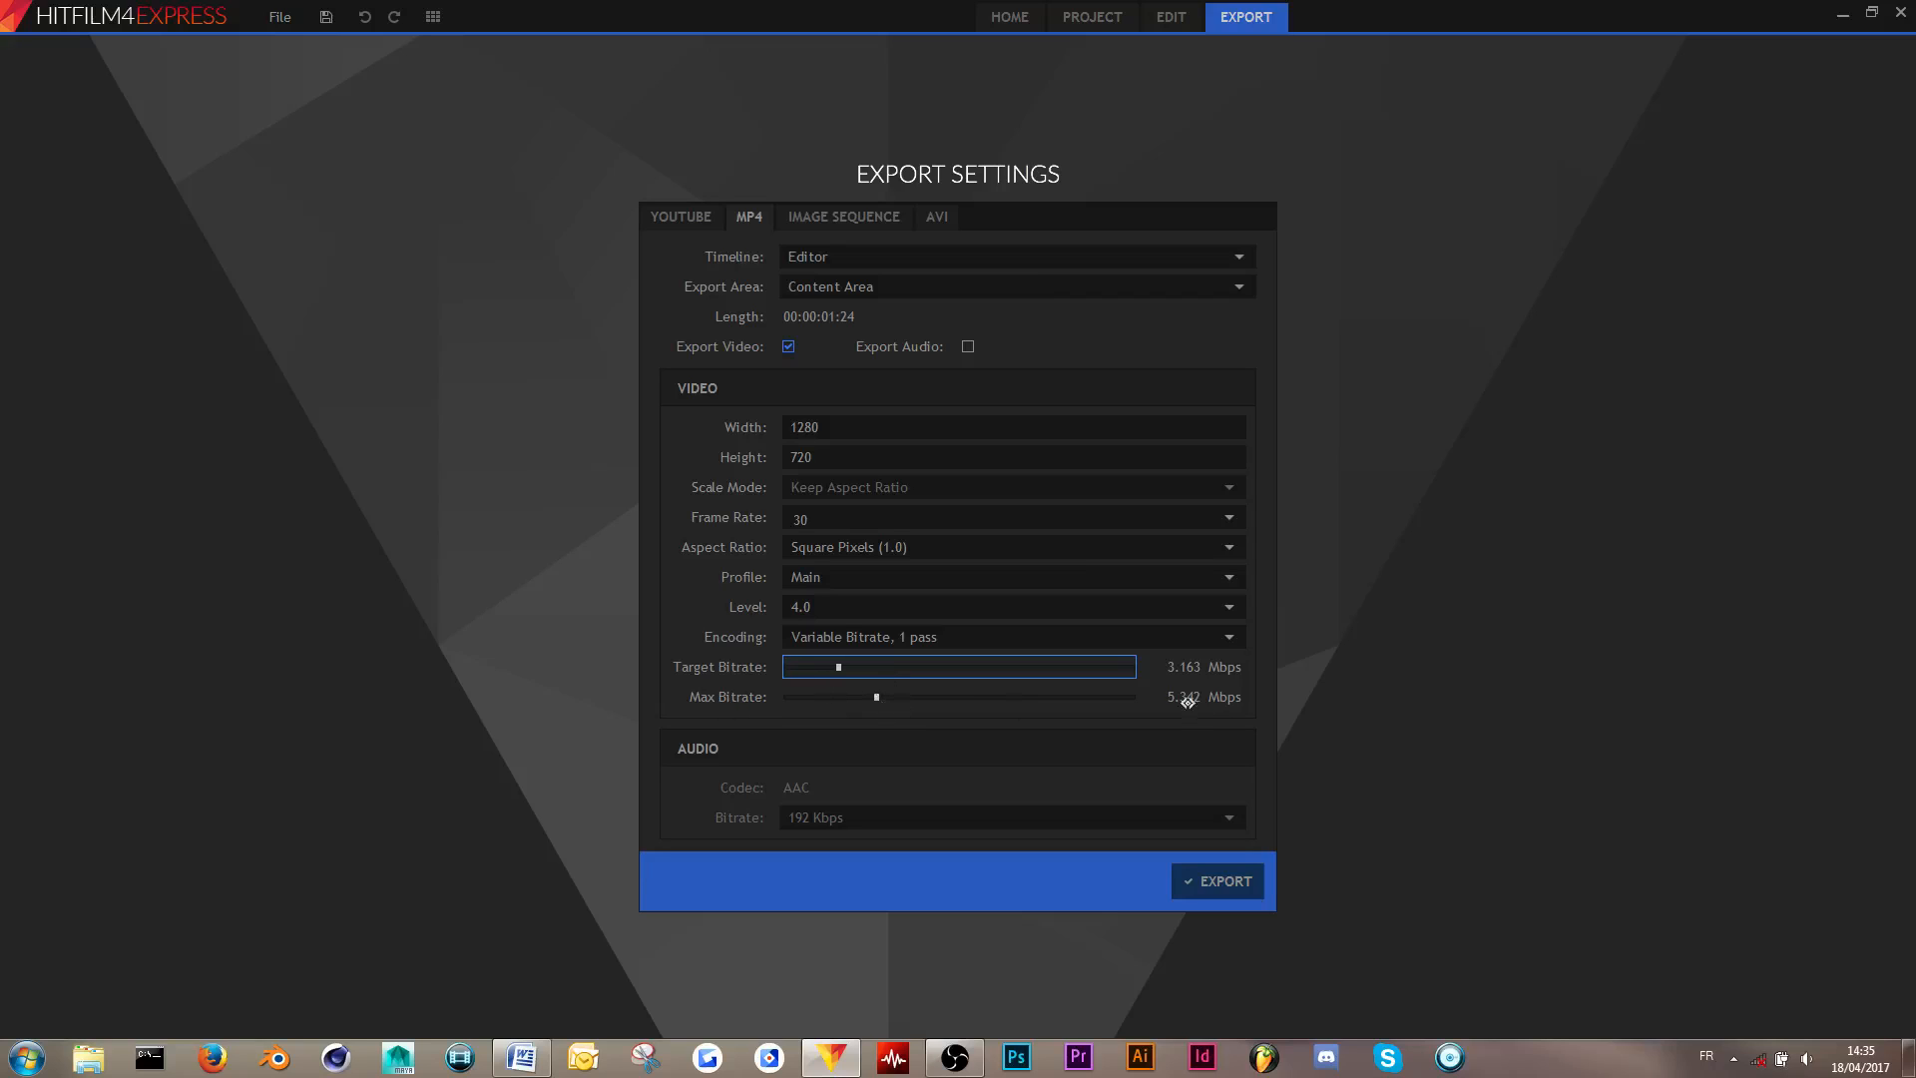
pyautogui.moveTo(836, 671); pyautogui.dragTo(864, 706)
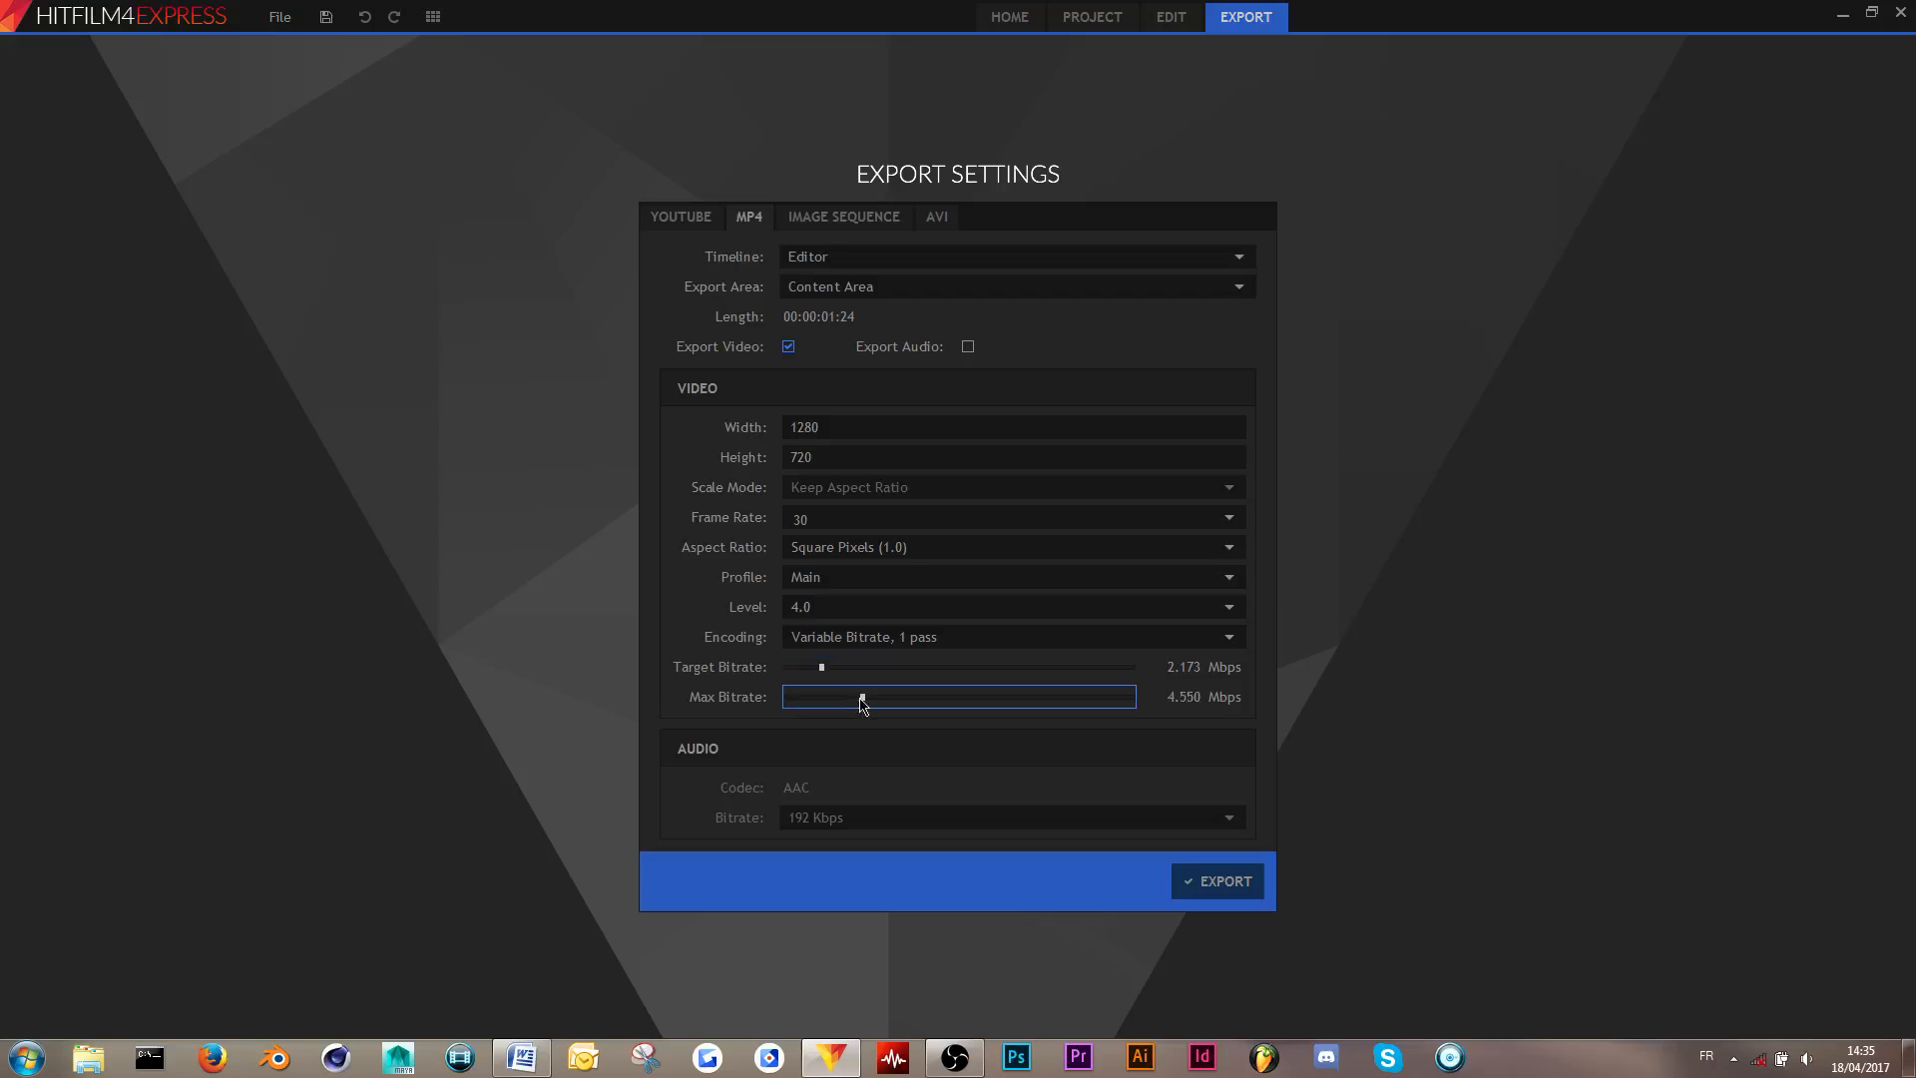
pyautogui.click(833, 666)
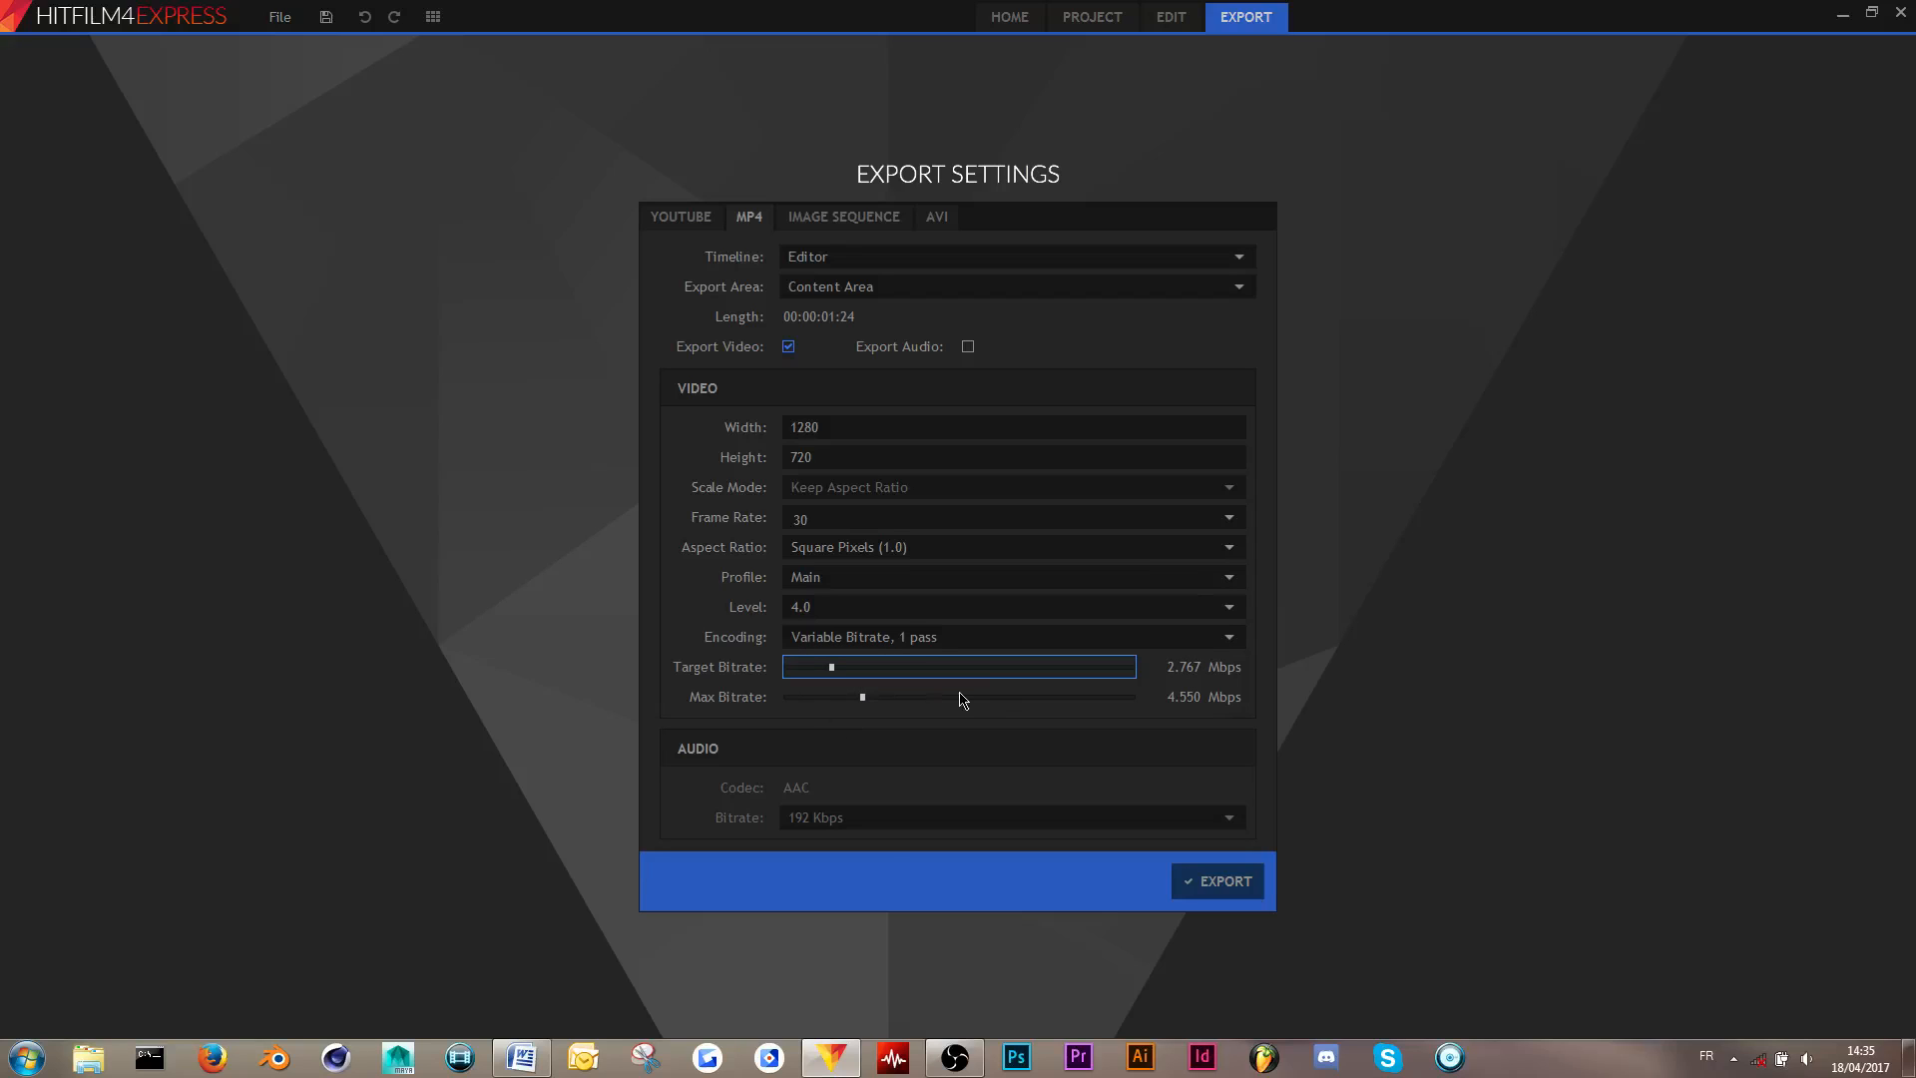
# - Set the MP4 target bitrate to 5 Mbps and the max bitrate to 15 Mbps
pyautogui.click(863, 700)
pyautogui.moveTo(864, 704); pyautogui.dragTo(868, 703)
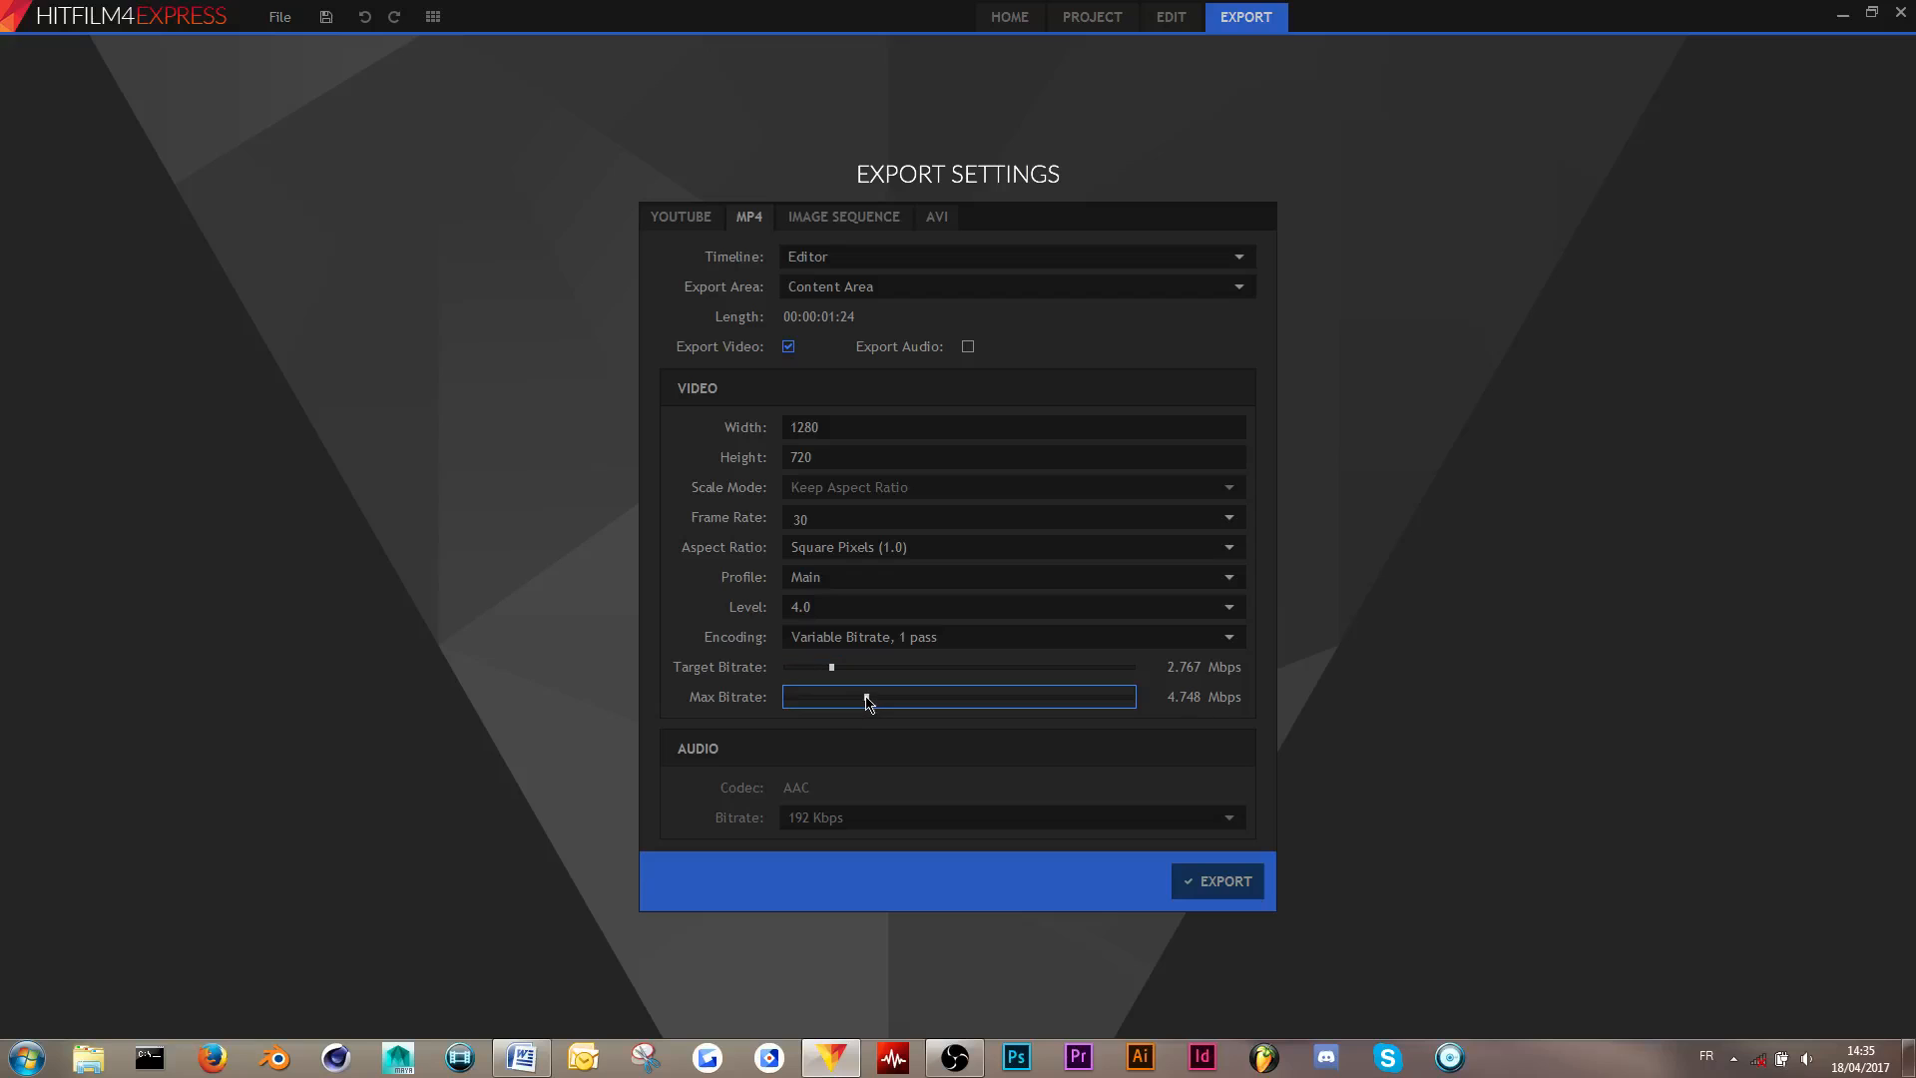
pyautogui.click(1183, 669)
pyautogui.write('5')
pyautogui.click(1186, 698)
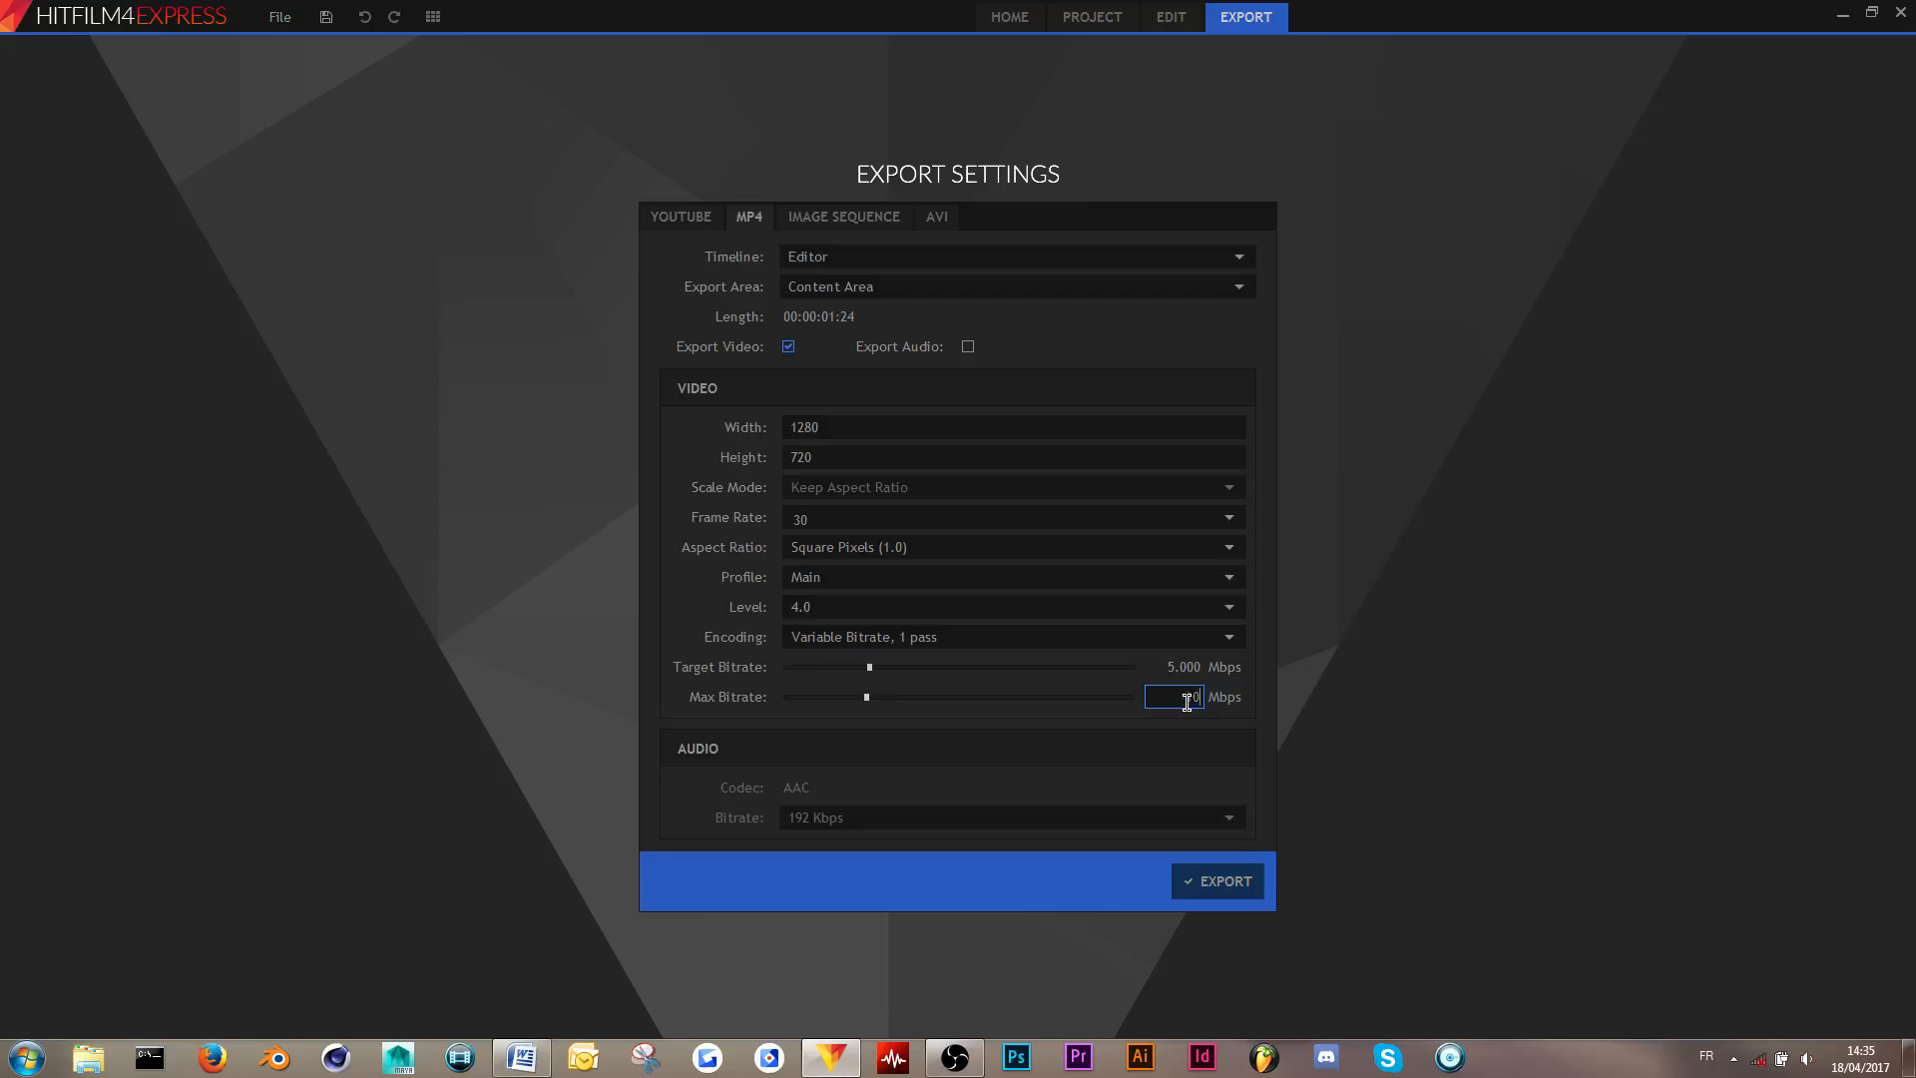
pyautogui.press('Return')
# - Enable audio export temporarily to review the available AAC bitrates, and disable it again
pyautogui.click(967, 348)
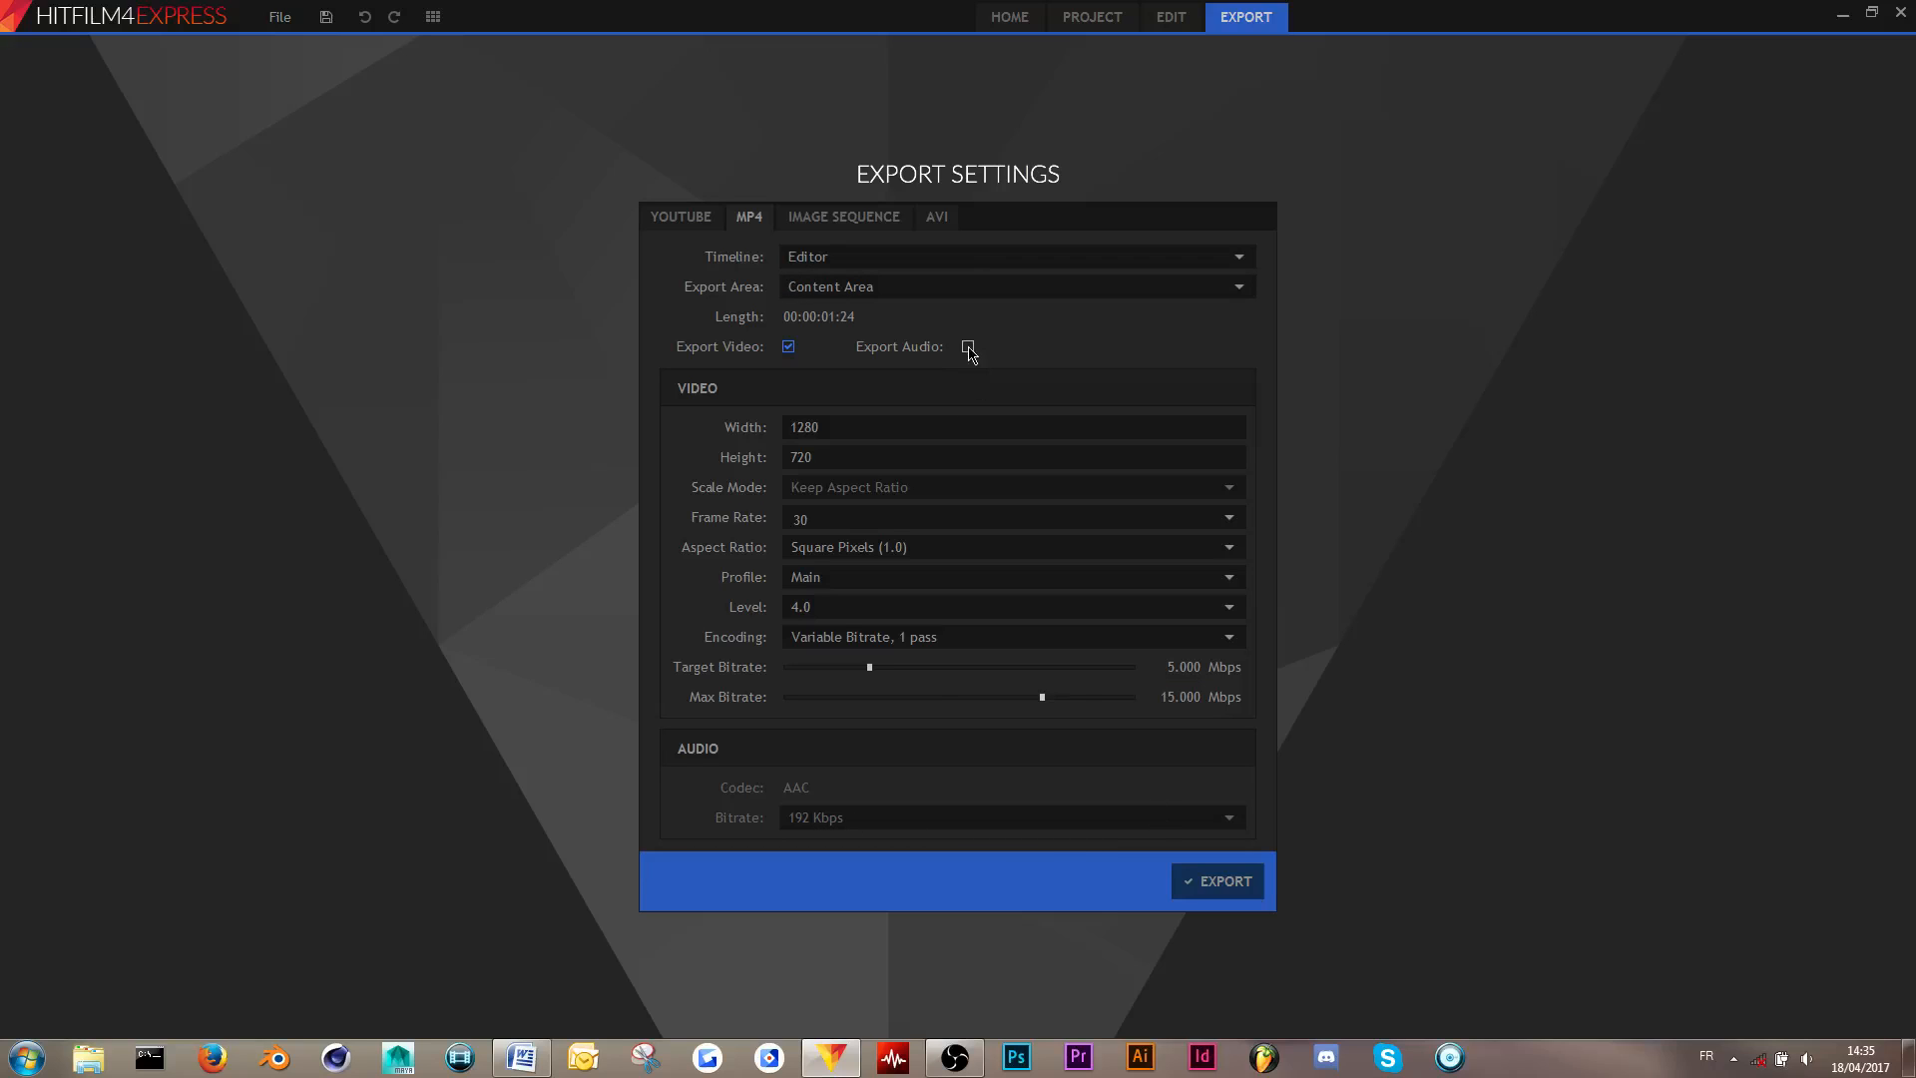
pyautogui.click(824, 817)
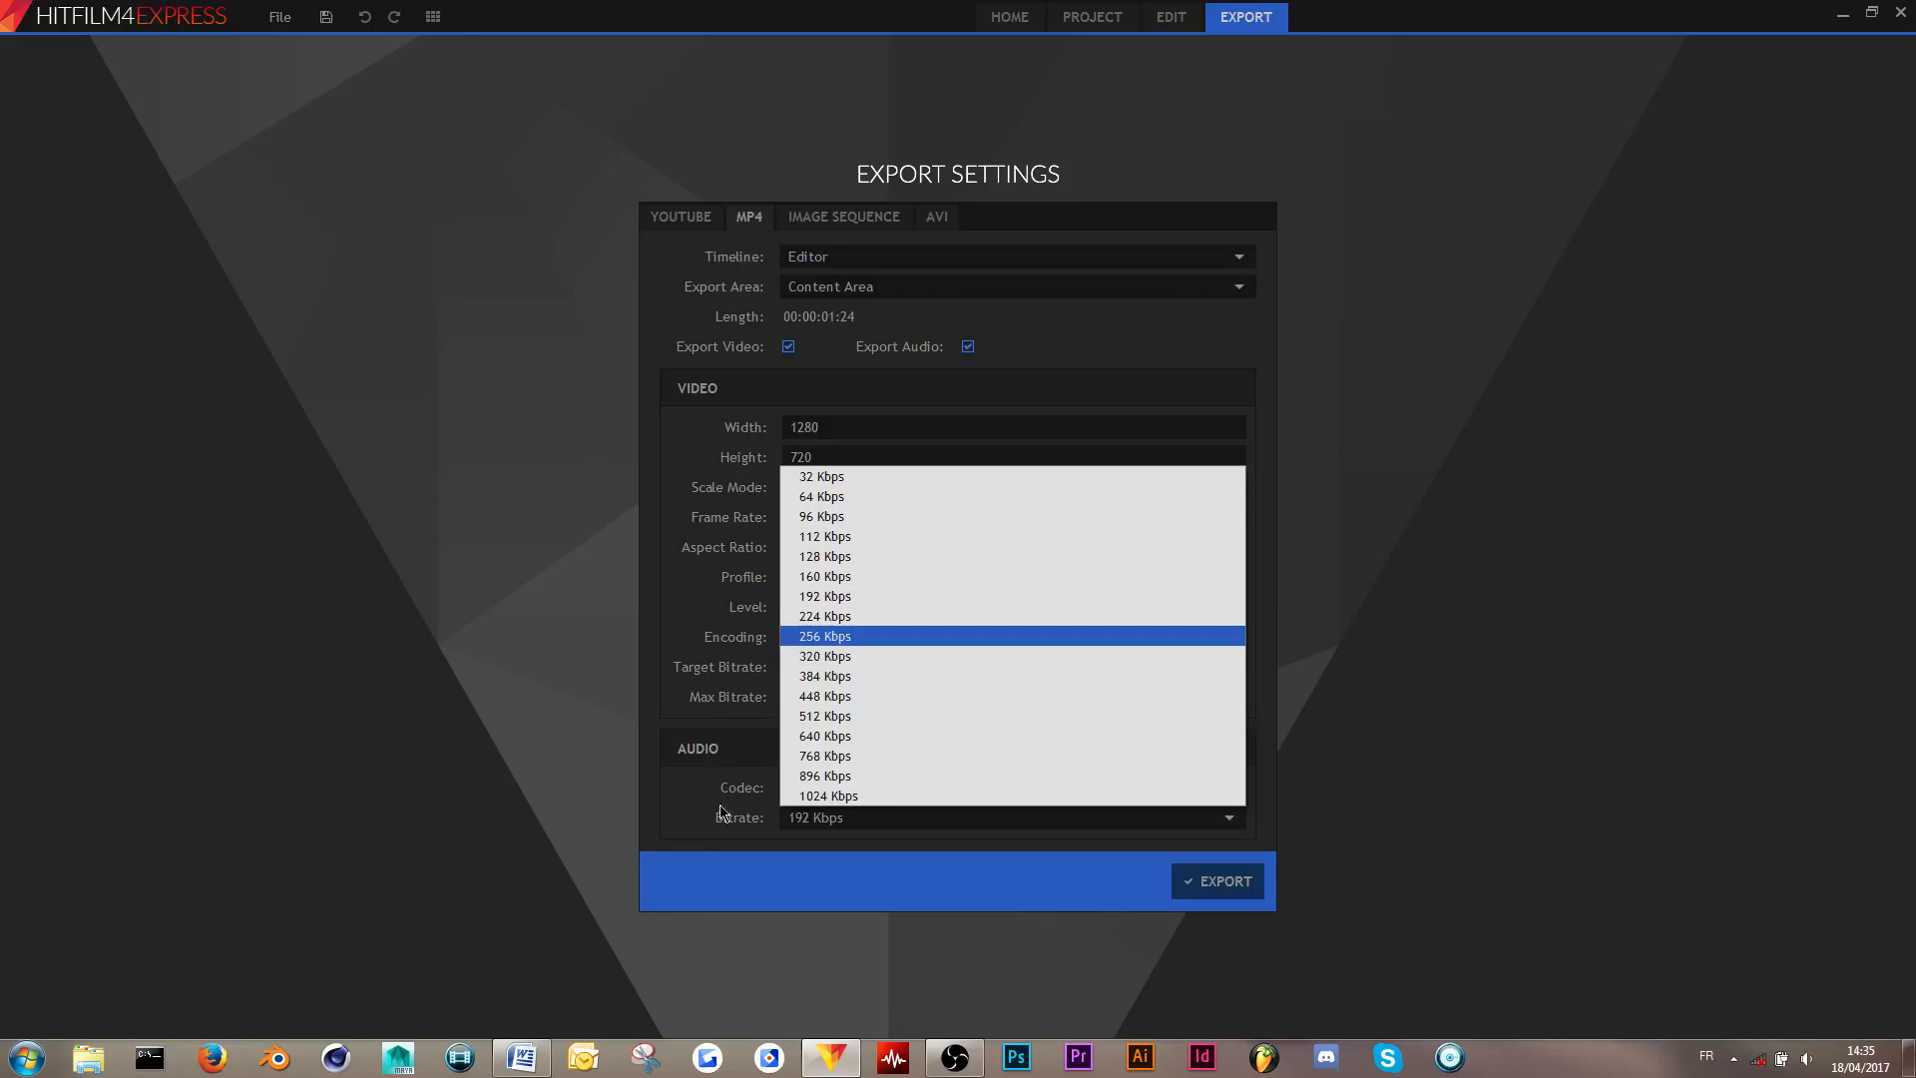
pyautogui.click(632, 835)
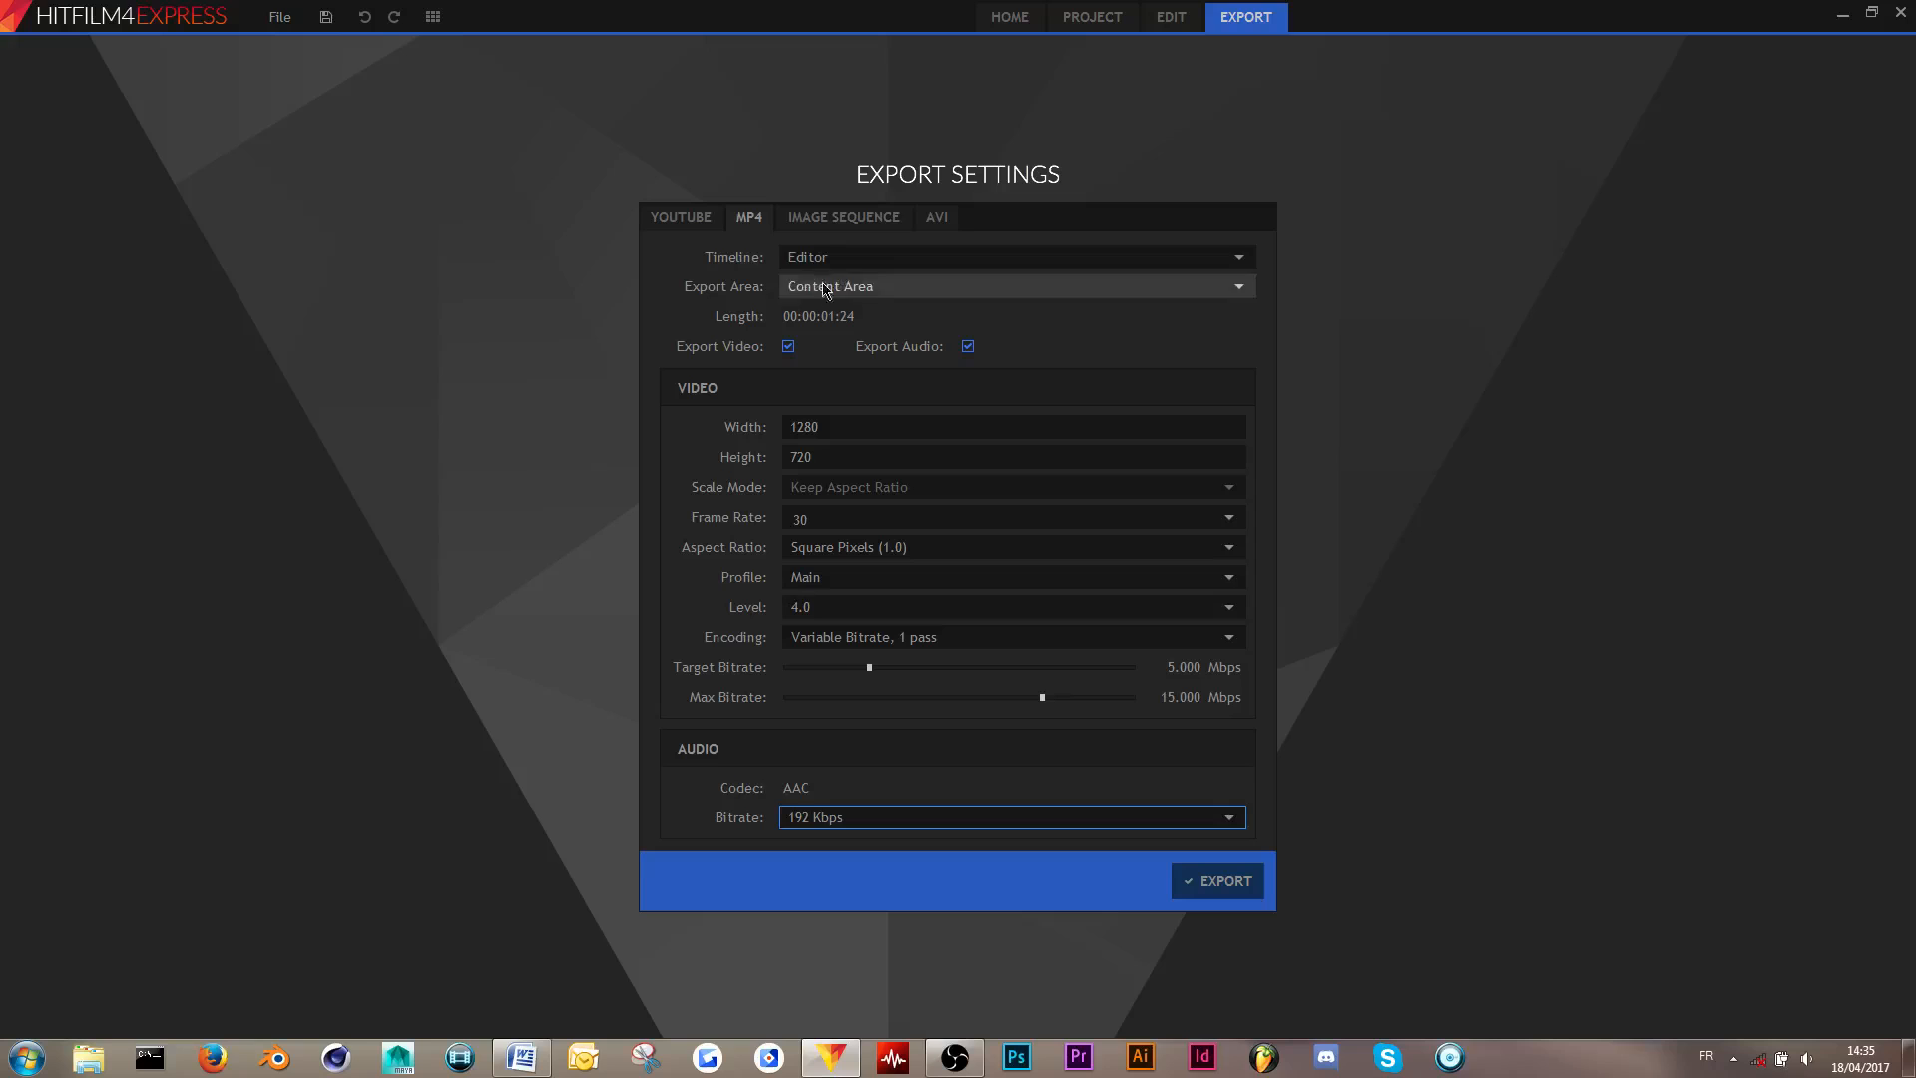
pyautogui.click(969, 347)
# - Export the Editor timeline as tuto.mp4 in the test trucages folder
pyautogui.click(1213, 882)
pyautogui.press('Return')
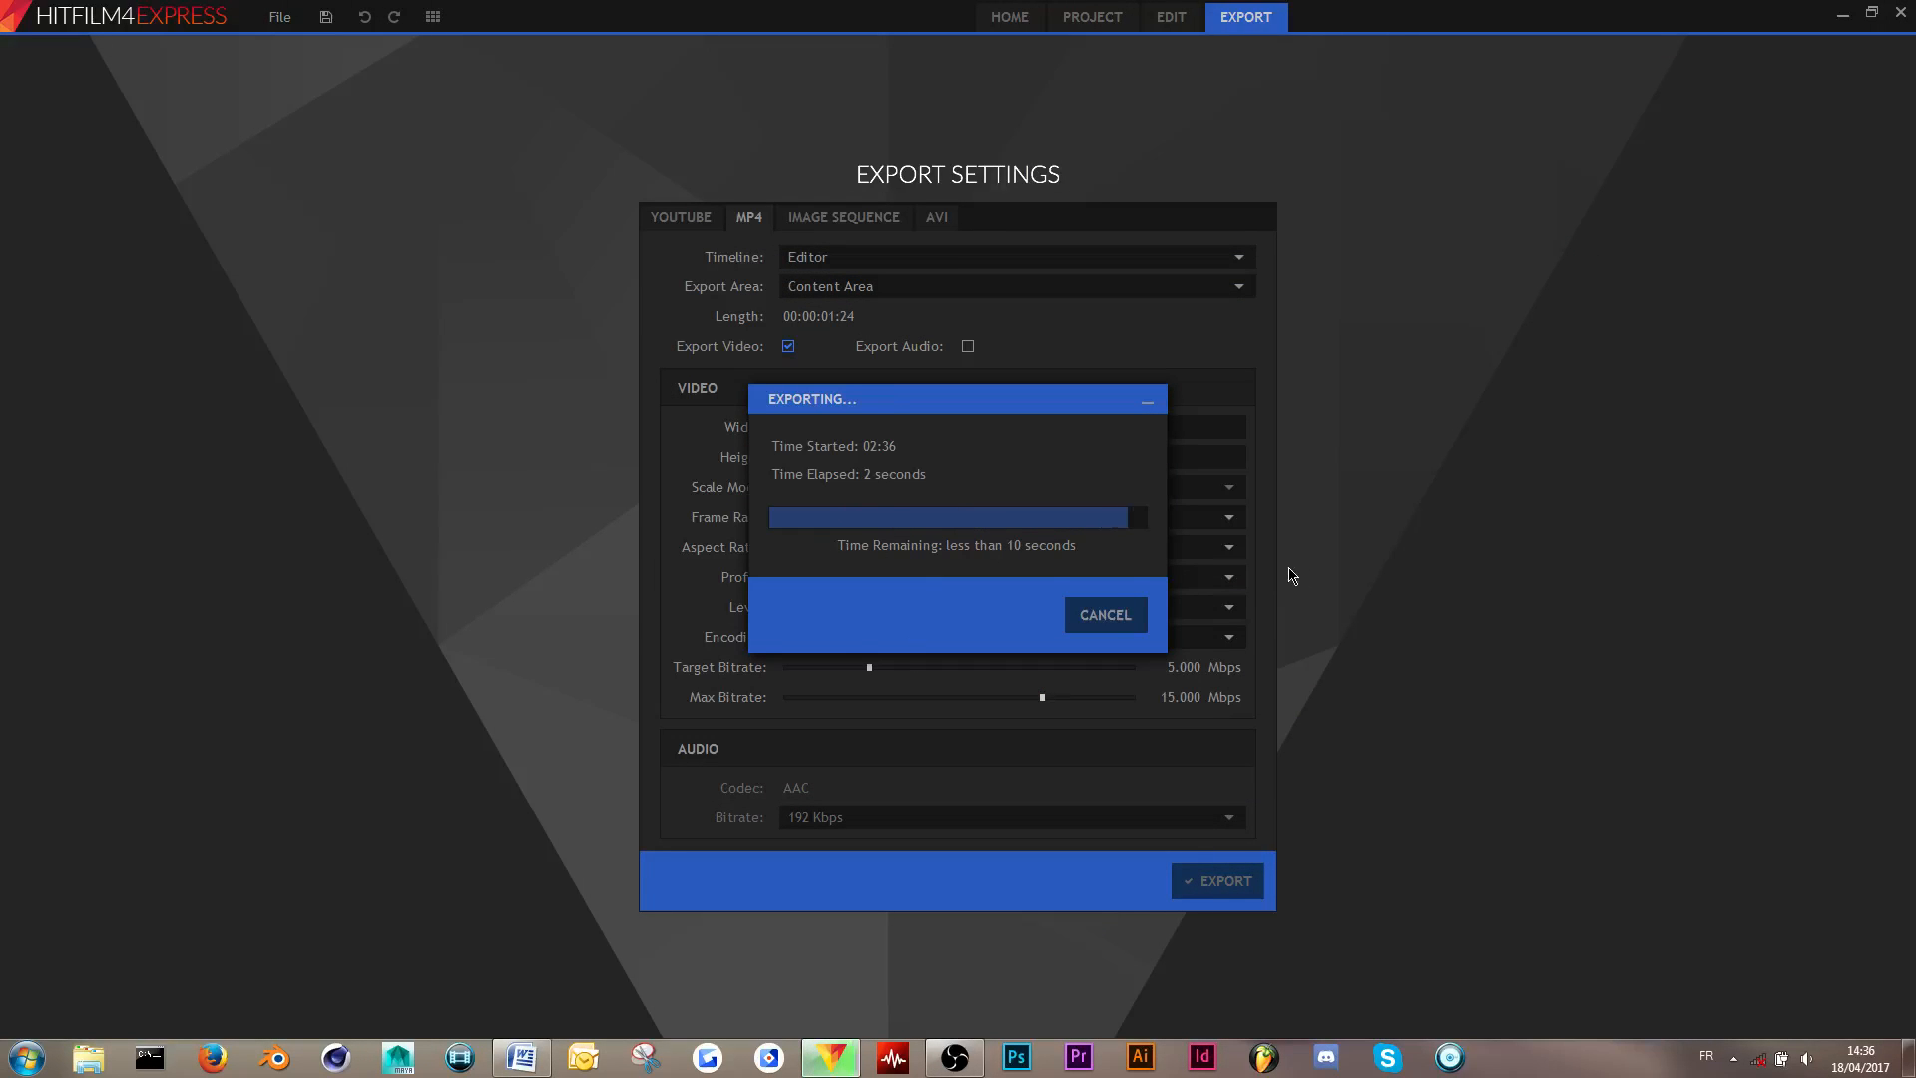
pyautogui.moveTo(941, 417); pyautogui.dragTo(965, 426)
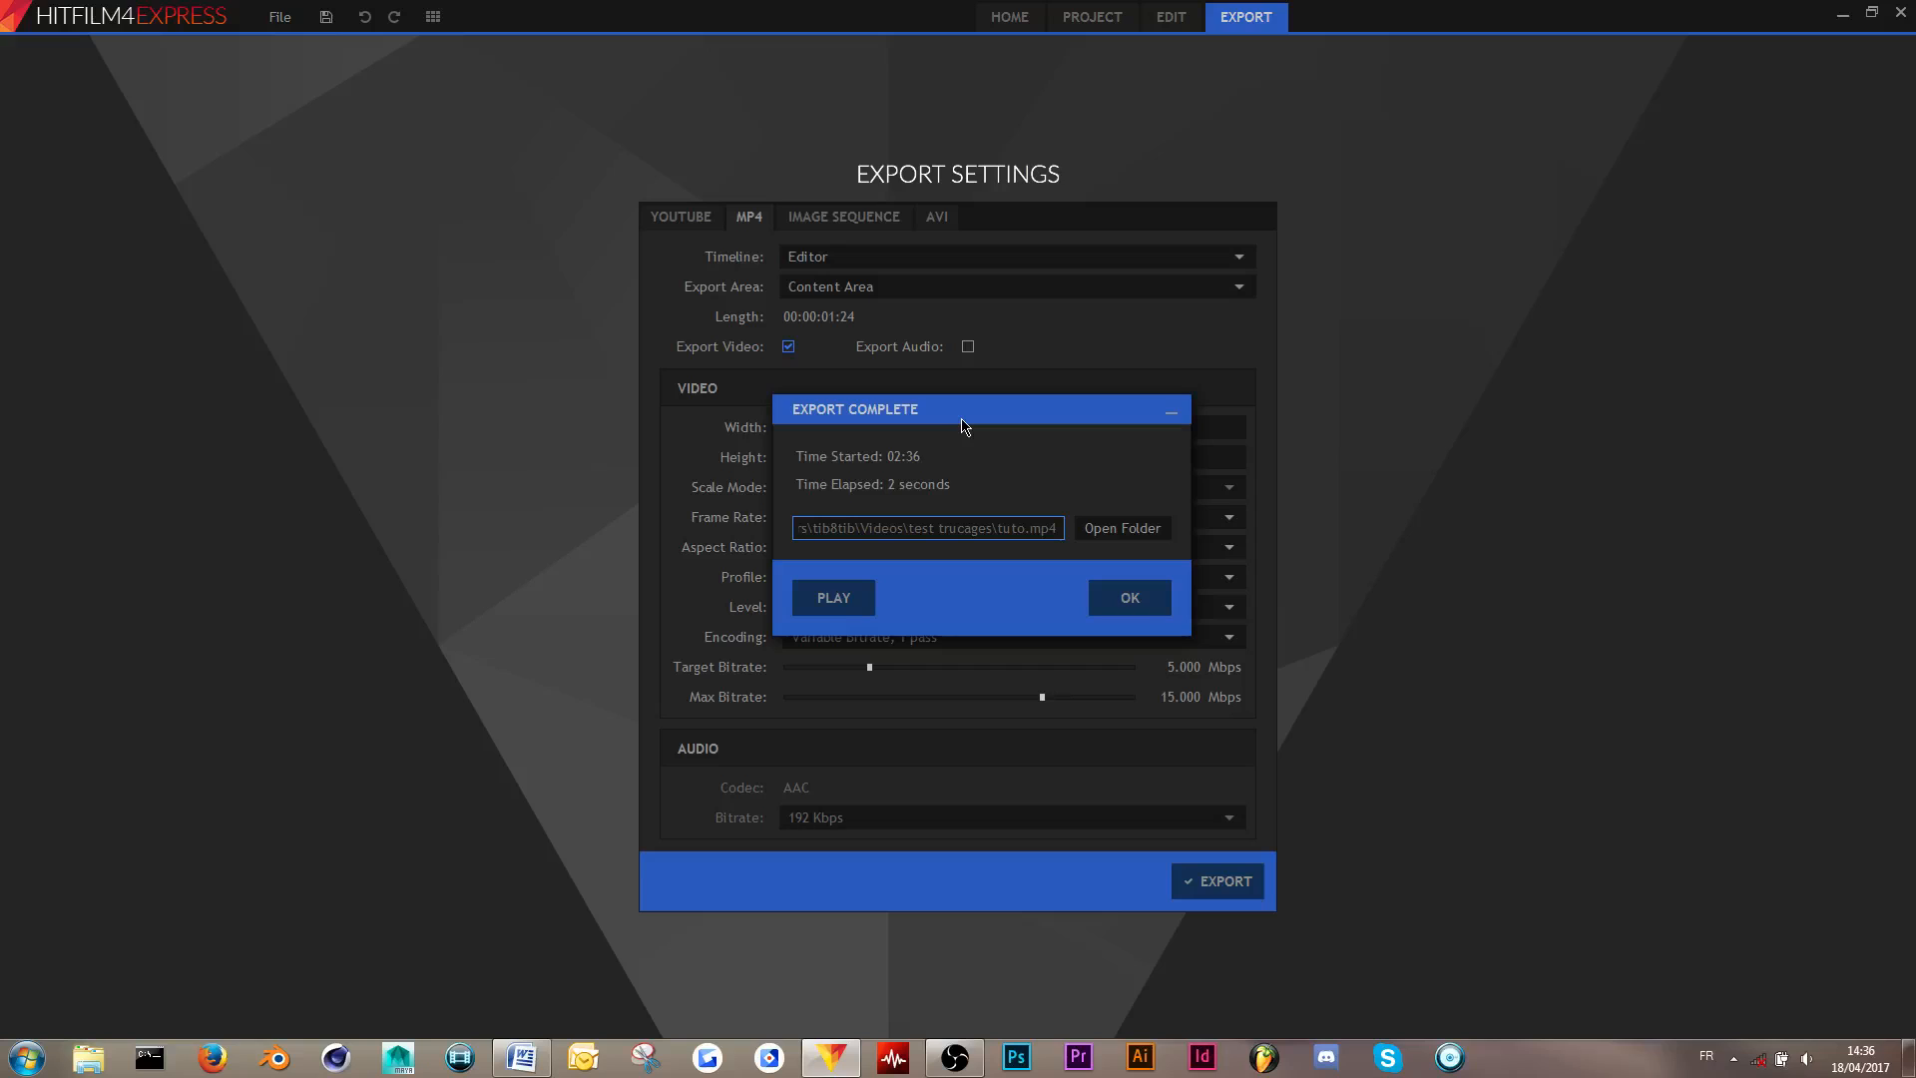